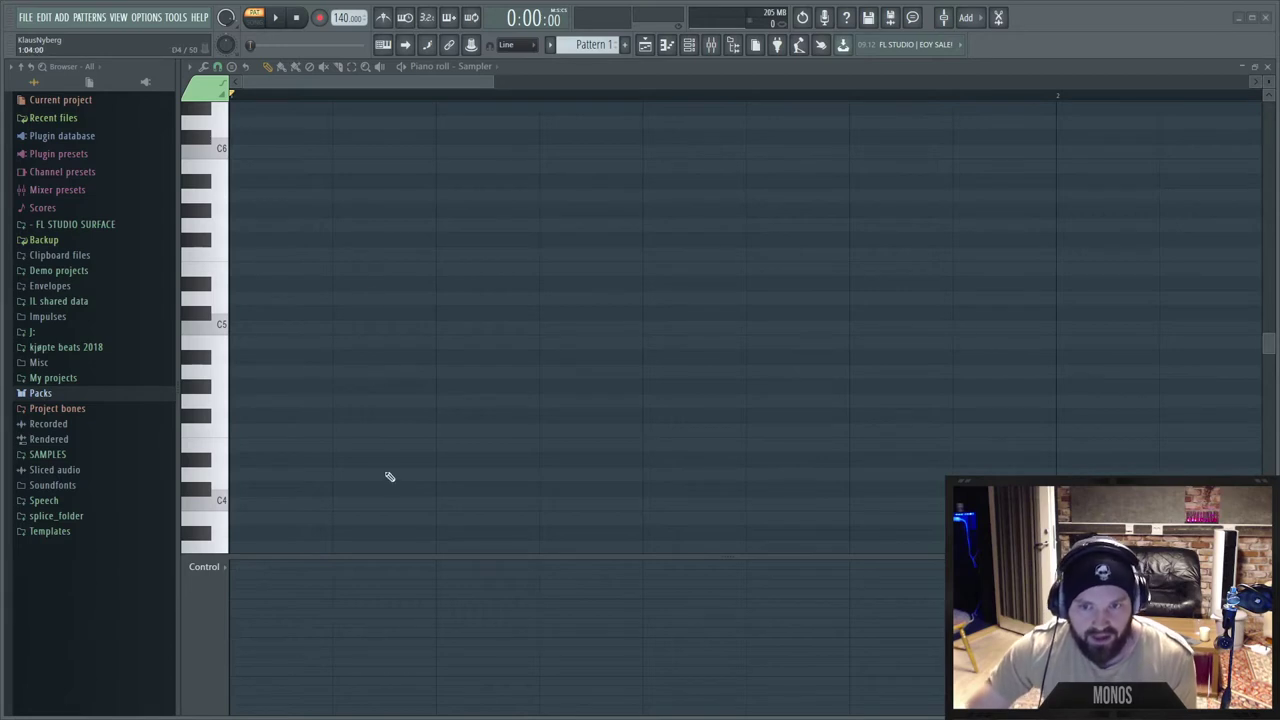
Draw rising notes C5, D5, E5 and F5, one on each beat of the first bar, and delete all four.
{"action": "left_click", "coordinate": [256, 330]}
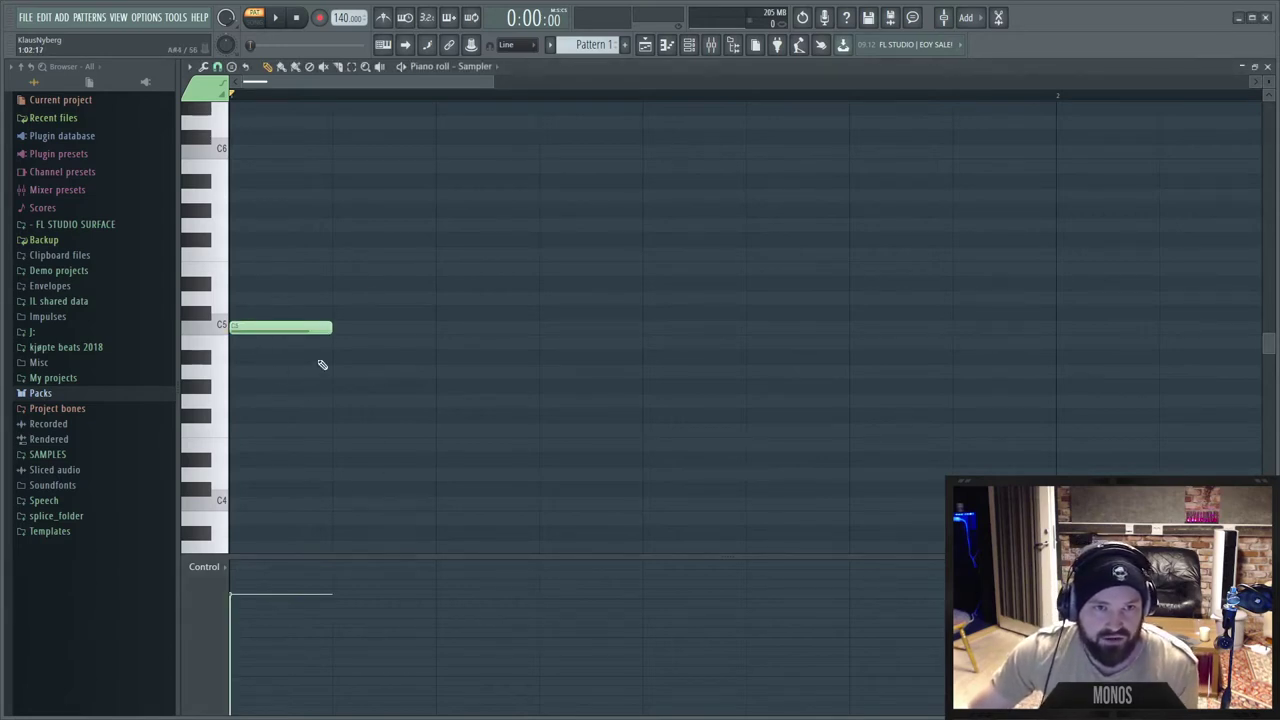
{"action": "left_click_drag", "start_coordinate": [332, 328], "coordinate": [412, 325]}
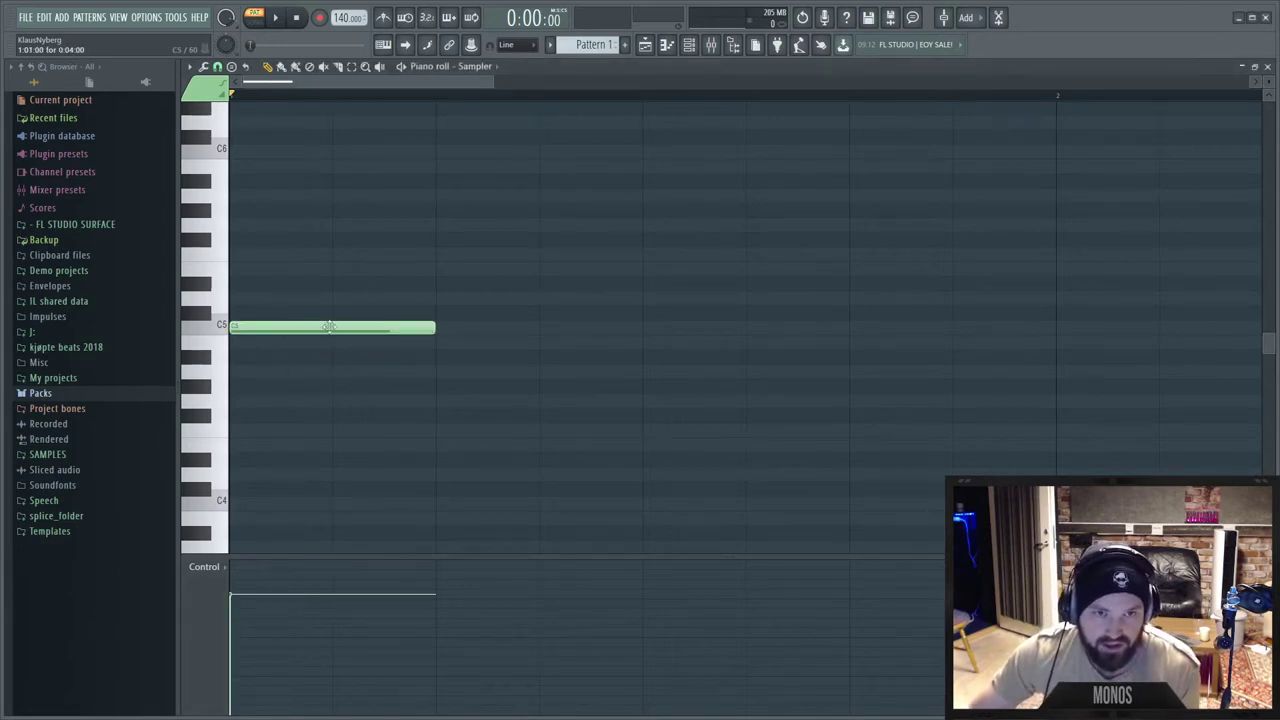
{"action": "left_click", "coordinate": [449, 297]}
{"action": "left_click", "coordinate": [652, 270]}
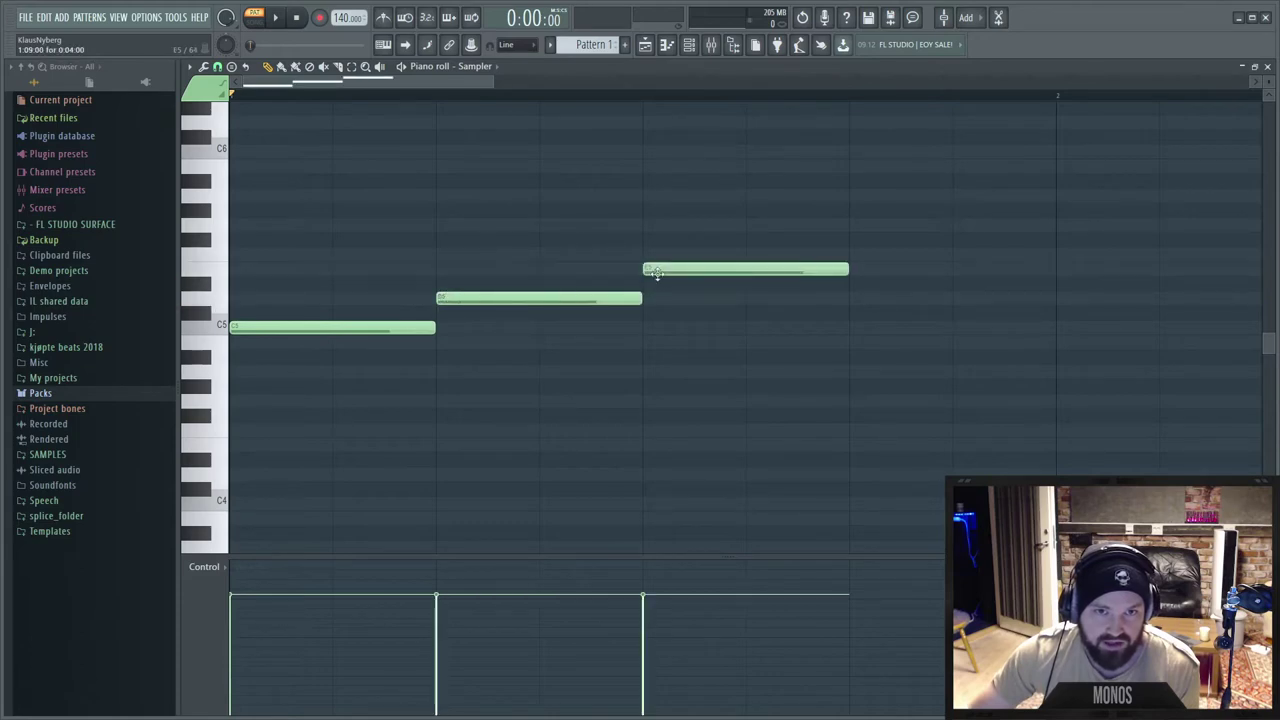
{"action": "left_click_drag", "start_coordinate": [848, 271], "coordinate": [745, 302]}
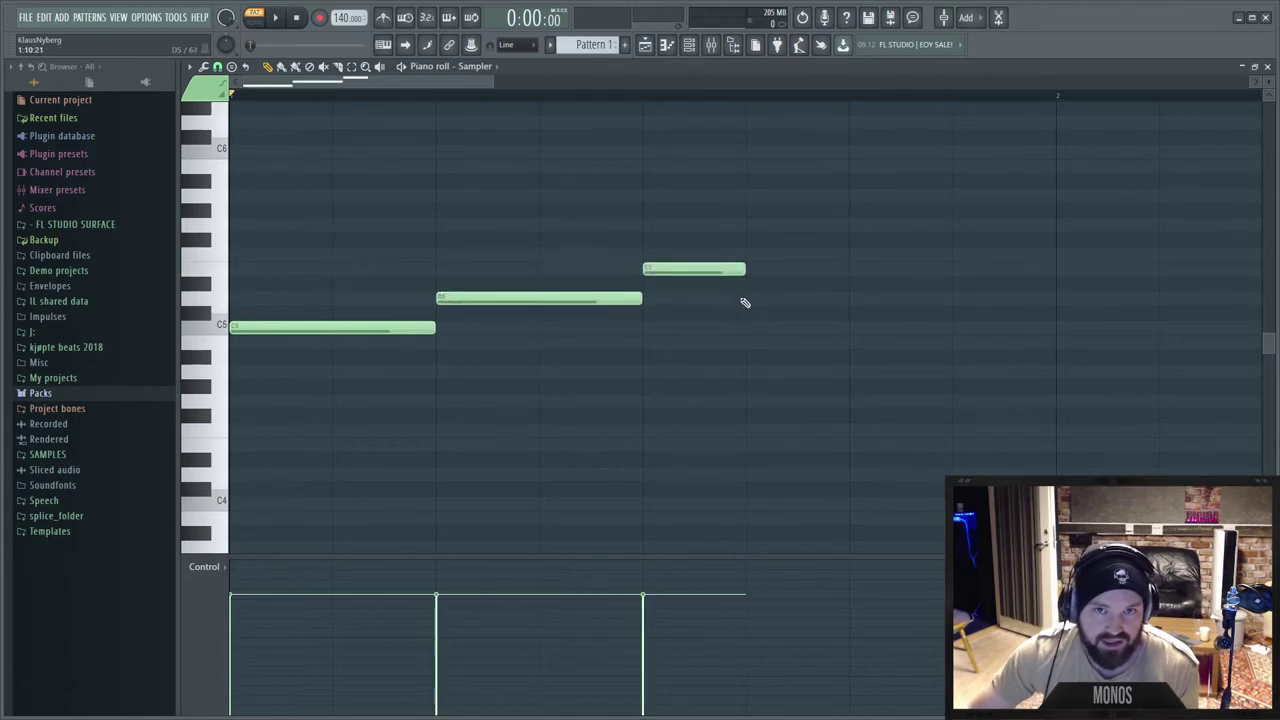
{"action": "left_click", "coordinate": [866, 256]}
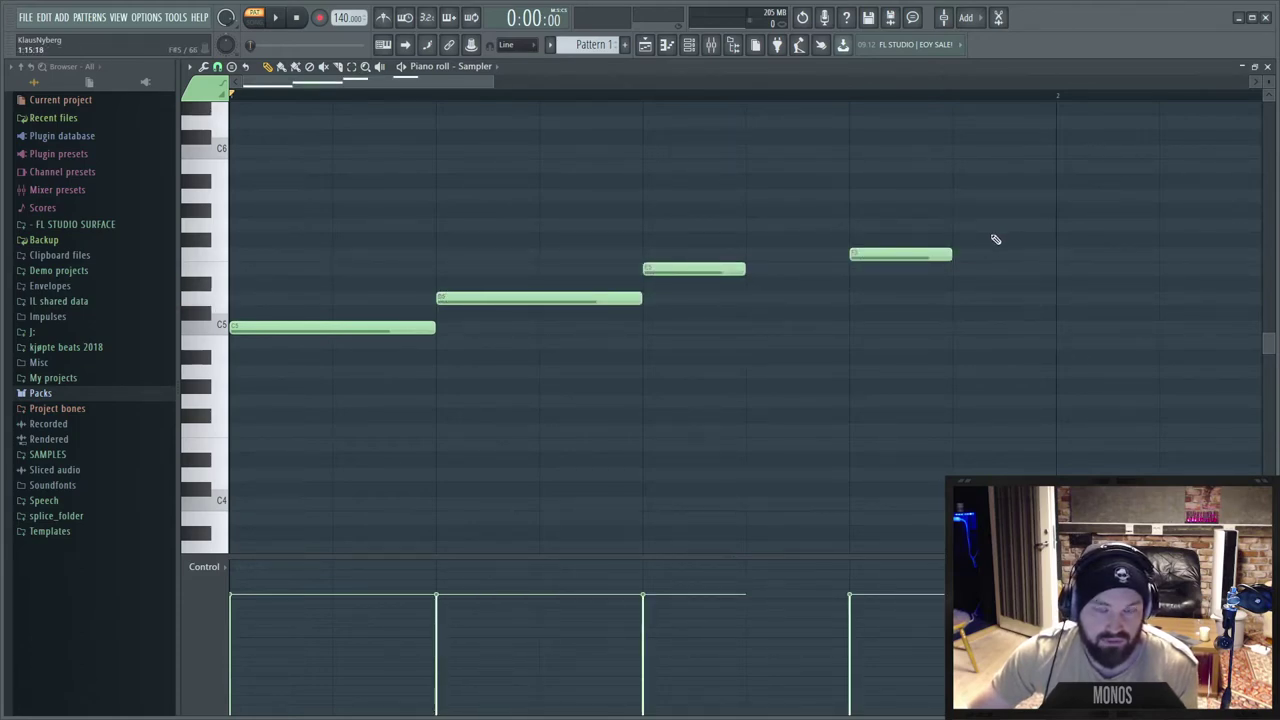
{"action": "left_click_drag", "start_coordinate": [994, 240], "coordinate": [414, 449]}
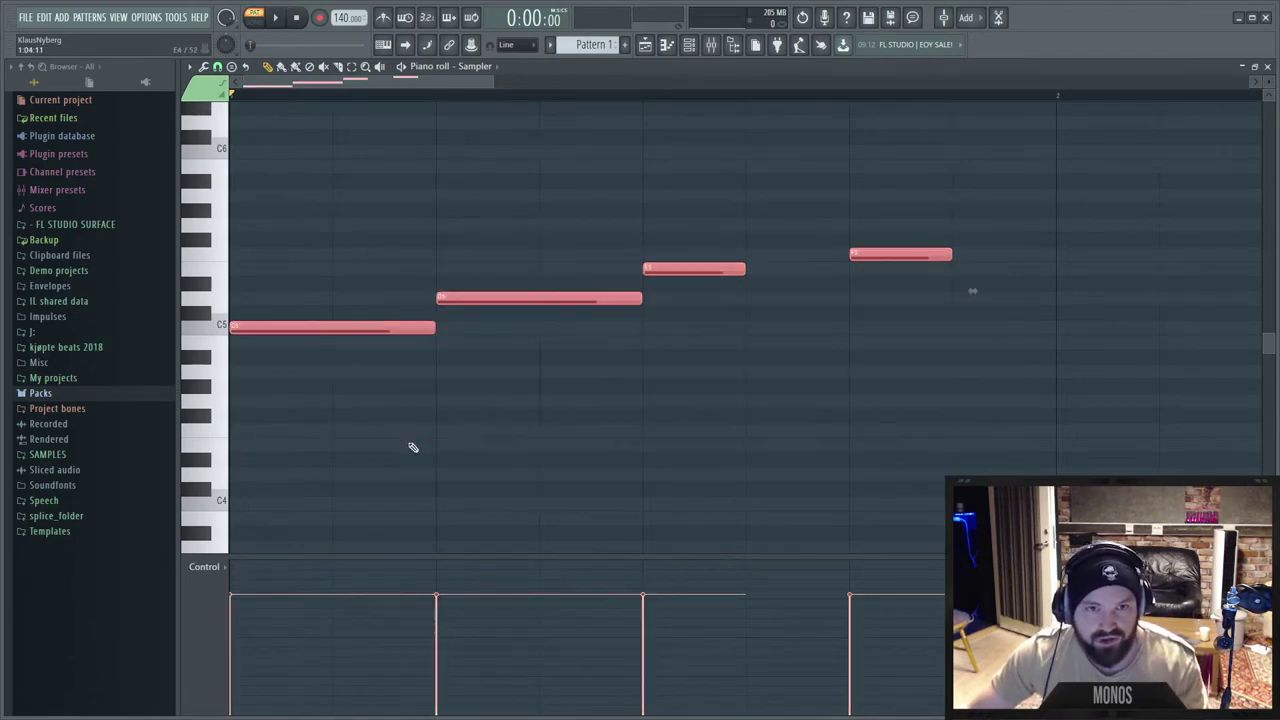
{"action": "key", "text": "Delete"}
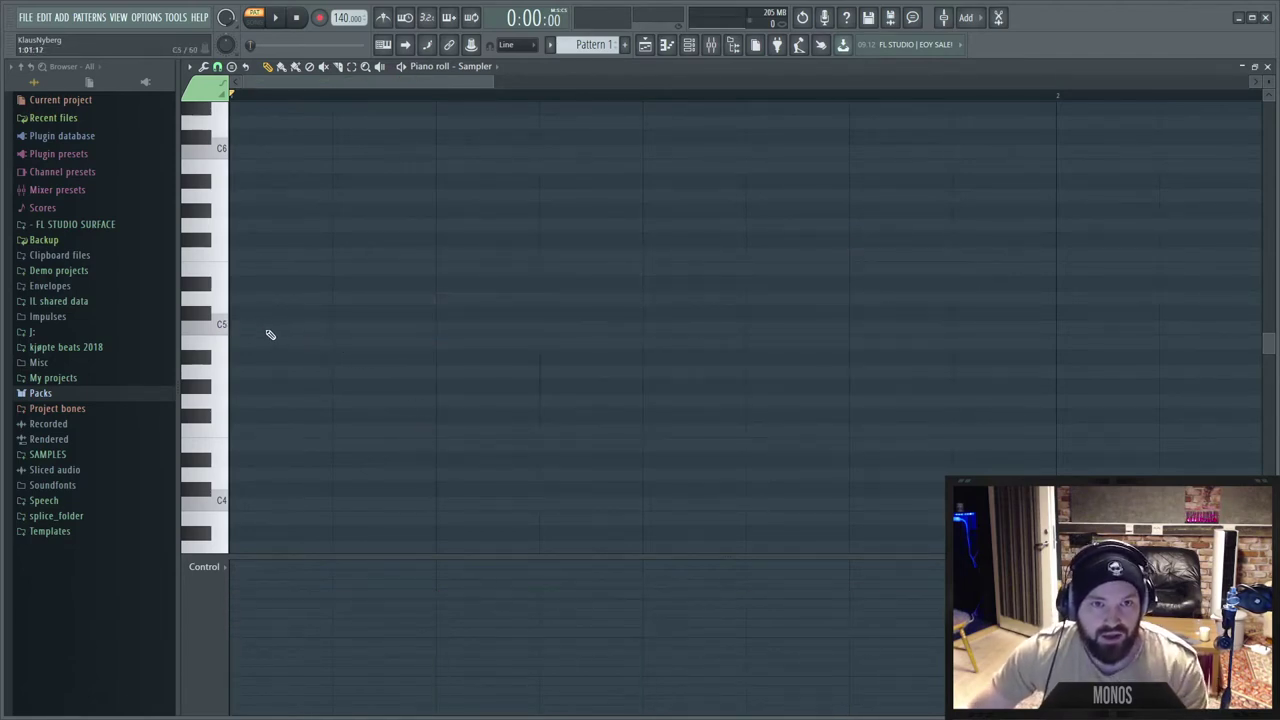
Draw consecutive half-beat notes C5, D5 and E5 from the start of the first bar.
{"action": "left_click", "coordinate": [370, 332]}
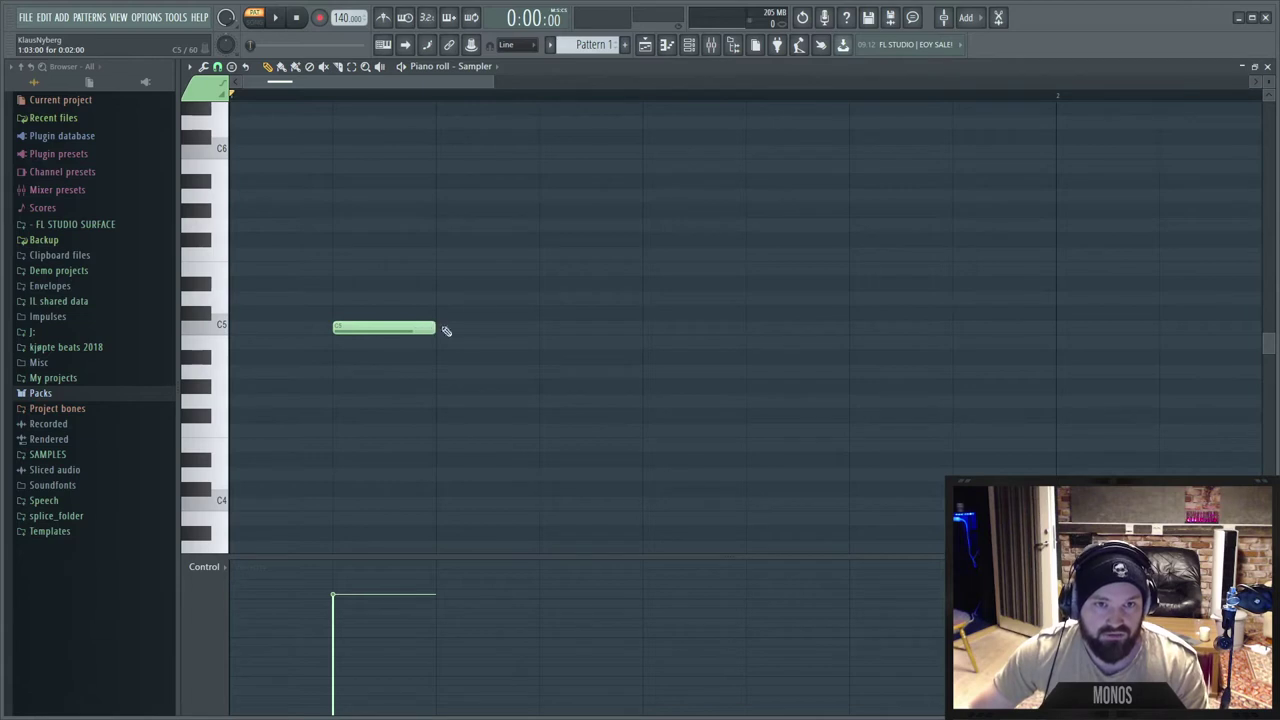
{"action": "left_click_drag", "start_coordinate": [374, 332], "coordinate": [275, 328]}
{"action": "left_click", "coordinate": [365, 299]}
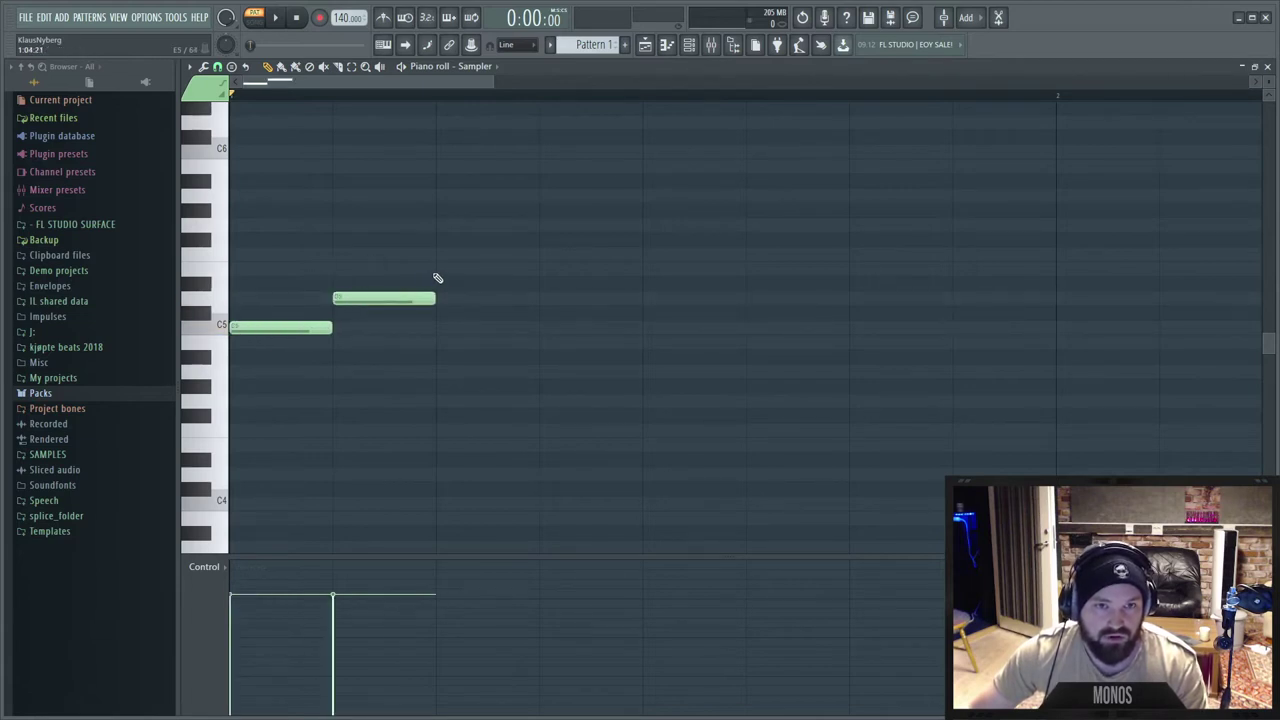
{"action": "left_click", "coordinate": [440, 270]}
Select the C5, D5 and E5 notes and lengthen them together to about one beat each.
{"action": "mouse_move", "coordinate": [528, 258]}
{"action": "left_mouse_down"}
{"action": "mouse_move", "coordinate": [344, 333]}
{"action": "mouse_move", "coordinate": [494, 350]}
{"action": "left_mouse_up"}
{"action": "left_click_drag", "start_coordinate": [376, 313], "coordinate": [326, 357]}
{"action": "right_click", "coordinate": [328, 360]}
{"action": "left_click_drag", "start_coordinate": [548, 236], "coordinate": [394, 341]}
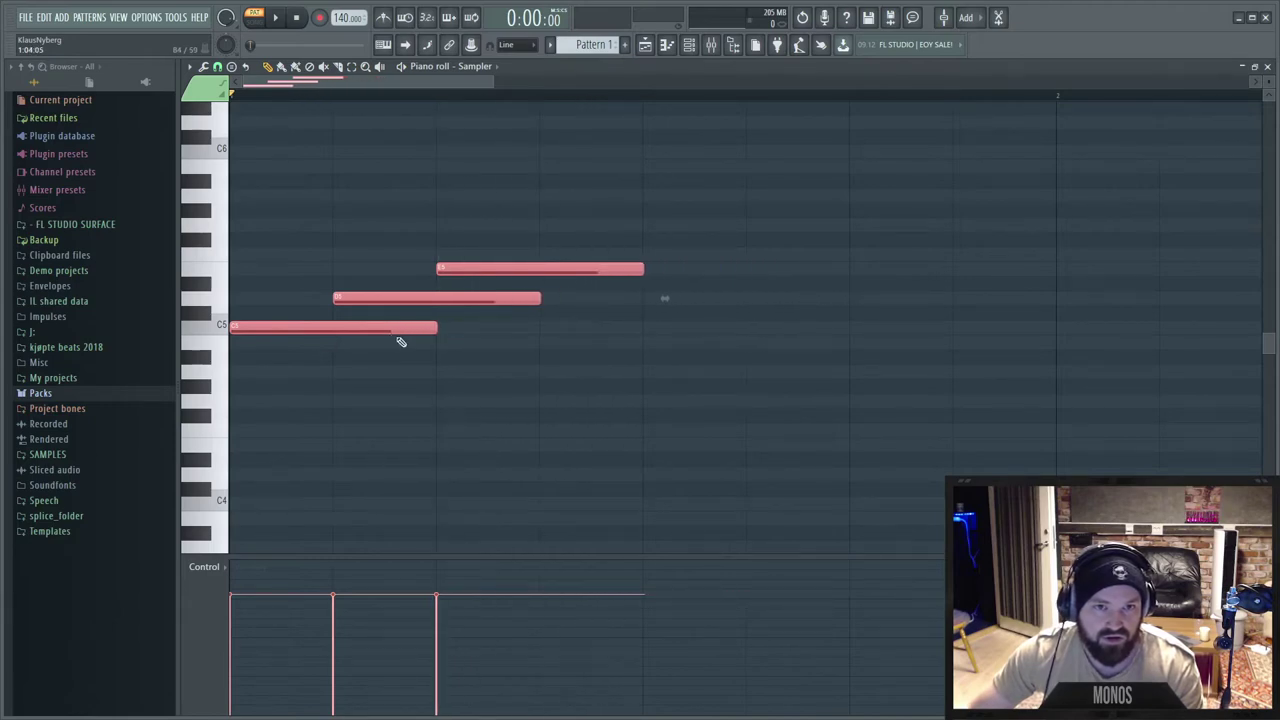
{"action": "left_click_drag", "start_coordinate": [646, 255], "coordinate": [524, 314]}
Delete the D5 and E5 notes, keeping only the C5 note.
{"action": "right_click", "coordinate": [524, 316]}
{"action": "right_click", "coordinate": [520, 313]}
{"action": "right_click", "coordinate": [510, 298]}
{"action": "right_click", "coordinate": [500, 268]}
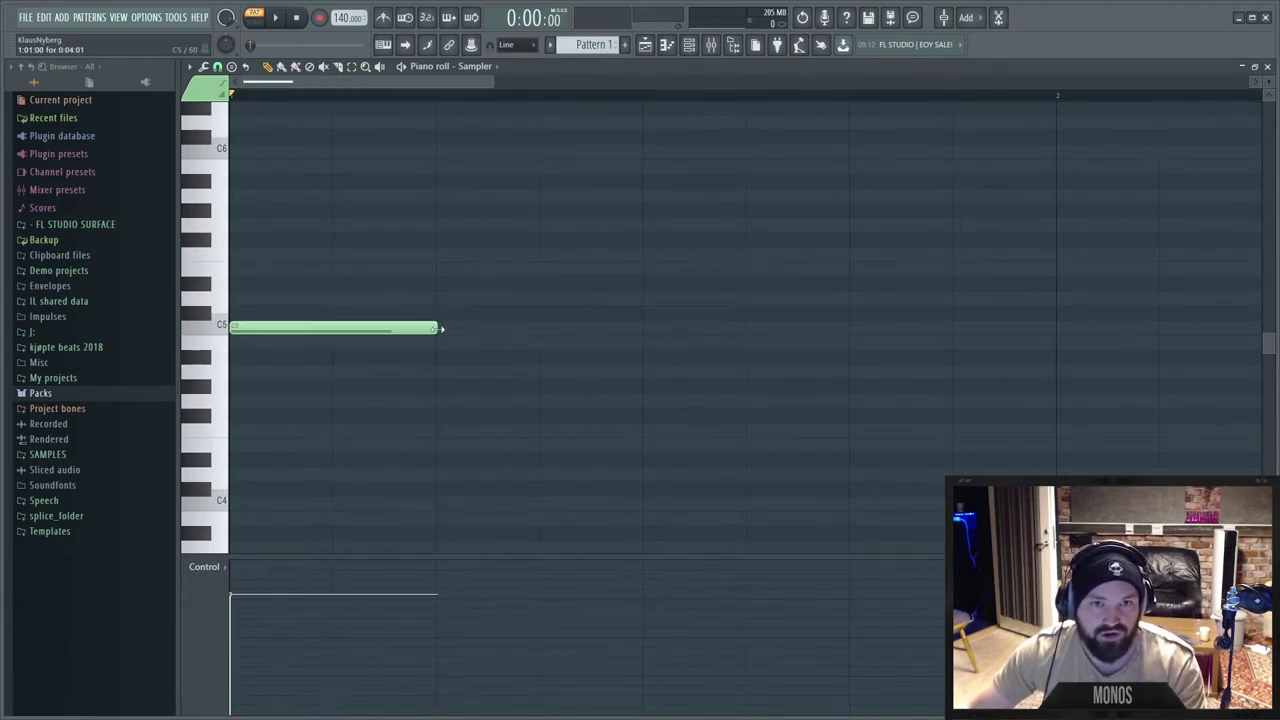
Try a shorter length of about 0:02:13 and a velocity edit on the remaining C5 note, and delete it.
{"action": "left_click_drag", "start_coordinate": [437, 329], "coordinate": [358, 388]}
{"action": "left_click", "coordinate": [241, 628]}
{"action": "left_click_drag", "start_coordinate": [245, 632], "coordinate": [260, 594]}
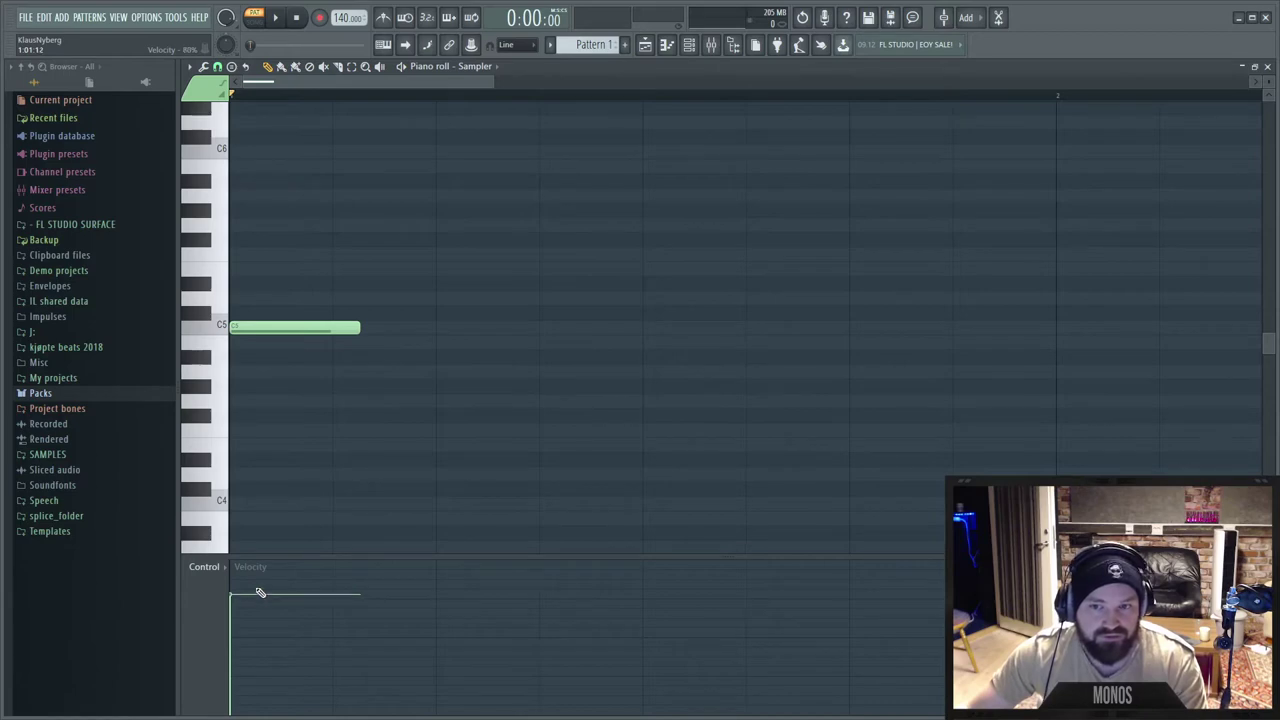
{"action": "mouse_move", "coordinate": [364, 329]}
{"action": "left_mouse_down"}
{"action": "mouse_move", "coordinate": [938, 341]}
{"action": "mouse_move", "coordinate": [360, 334]}
{"action": "left_mouse_up"}
{"action": "right_click", "coordinate": [360, 334]}
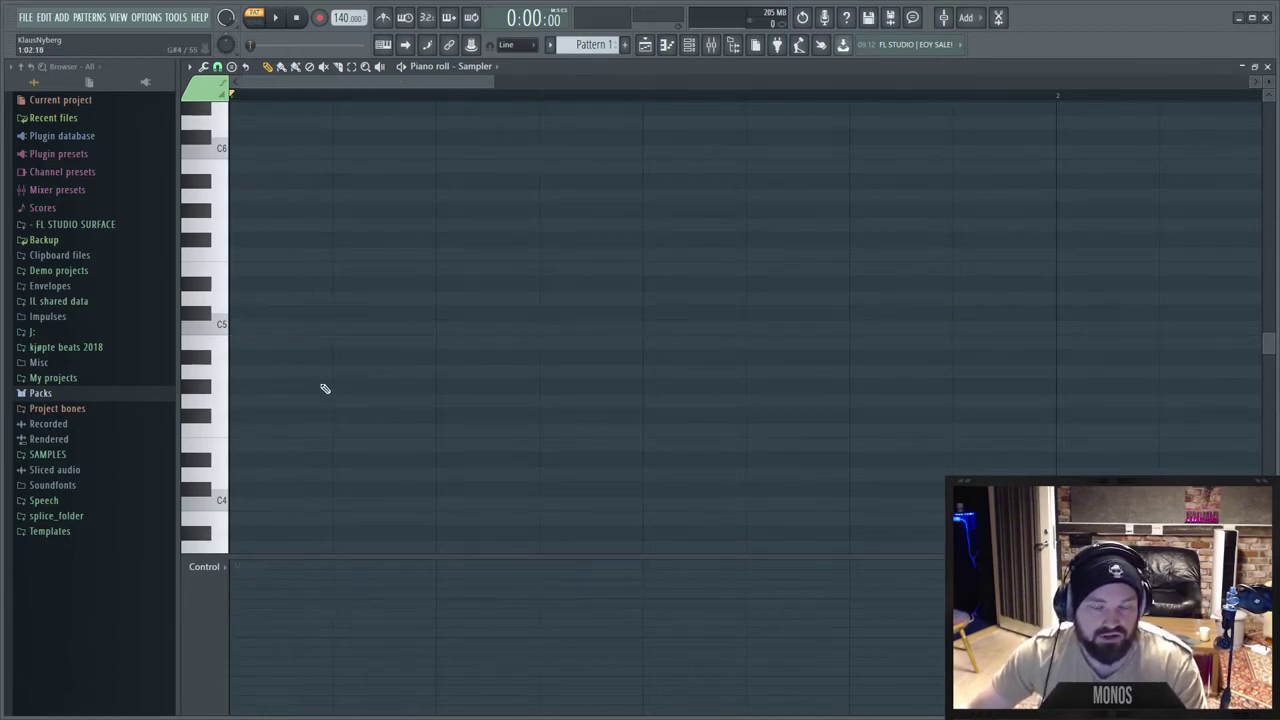
Paint a row of four B4 notes across the first bar with the Paint tool and delete them.
{"action": "left_click", "coordinate": [281, 66]}
{"action": "mouse_move", "coordinate": [257, 349]}
{"action": "left_mouse_down"}
{"action": "mouse_move", "coordinate": [761, 260]}
{"action": "mouse_move", "coordinate": [889, 282]}
{"action": "mouse_move", "coordinate": [928, 330]}
{"action": "left_mouse_up"}
{"action": "right_click", "coordinate": [915, 342]}
{"action": "right_click", "coordinate": [708, 342]}
{"action": "right_click", "coordinate": [501, 342]}
{"action": "right_click", "coordinate": [295, 342]}
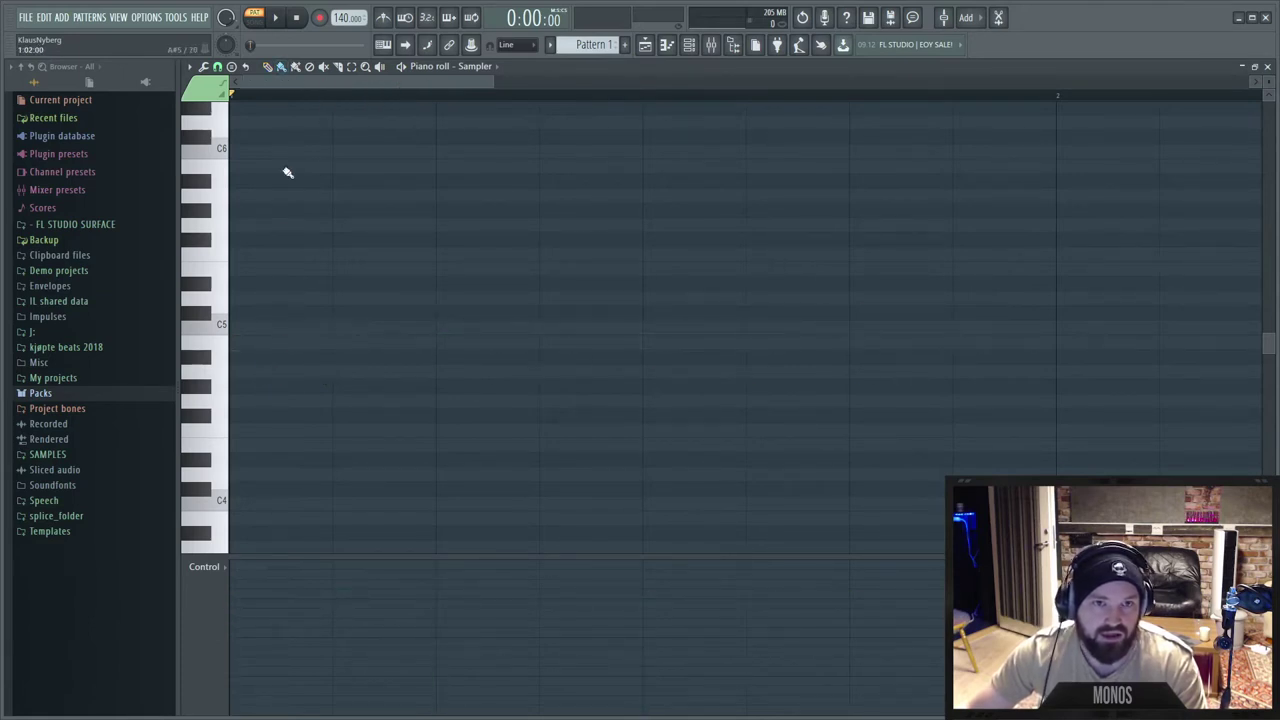
Try the drum sequencer paint mode and return to the Draw tool.
{"action": "left_click", "coordinate": [268, 67]}
{"action": "left_click", "coordinate": [296, 68]}
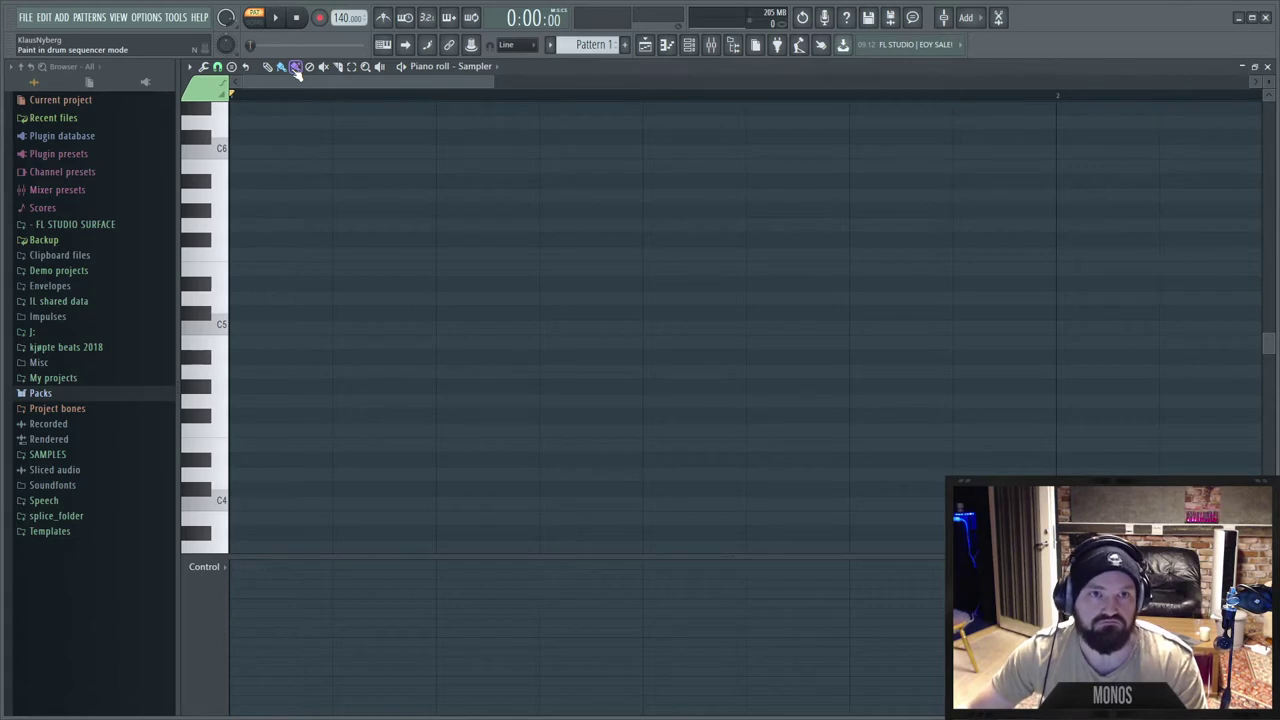
{"action": "left_click", "coordinate": [271, 69]}
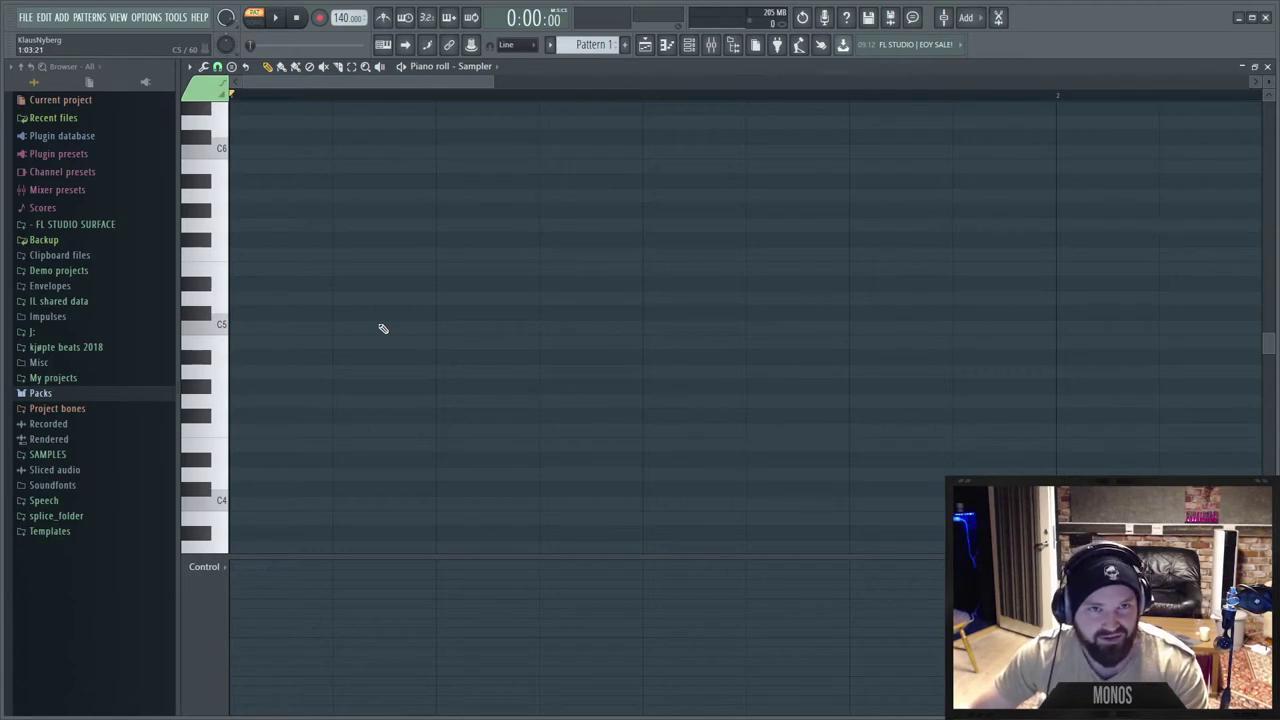
Try placing single B5 and C6 notes, shortening the C6 note to half a beat, and delete both.
{"action": "left_click", "coordinate": [261, 169]}
{"action": "right_click", "coordinate": [289, 172]}
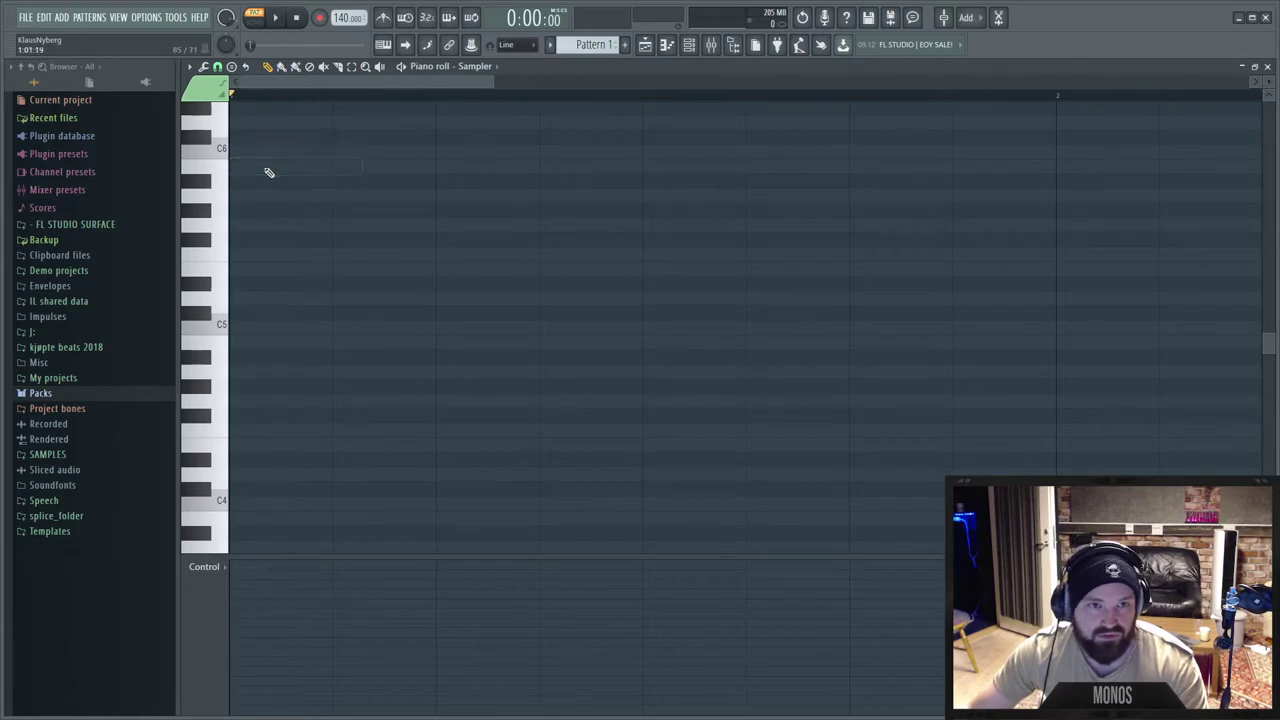
{"action": "left_click", "coordinate": [375, 153]}
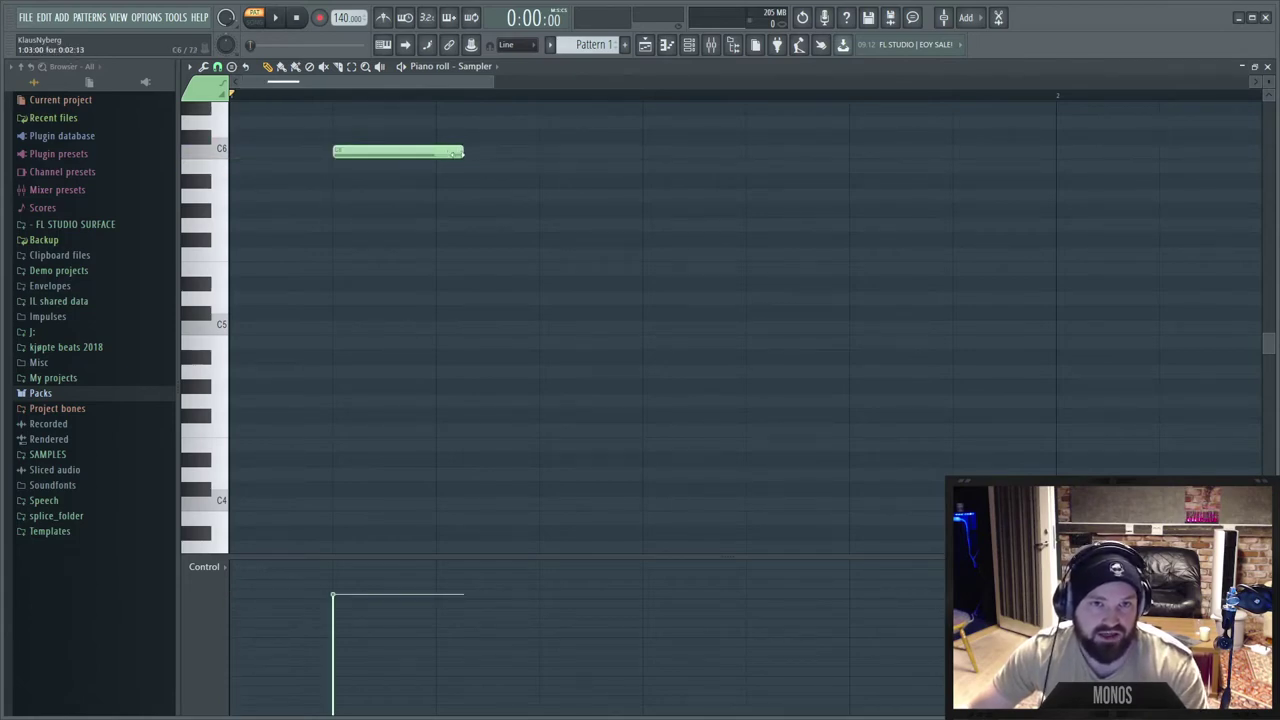
{"action": "left_click_drag", "start_coordinate": [434, 162], "coordinate": [434, 157]}
{"action": "right_click", "coordinate": [390, 152]}
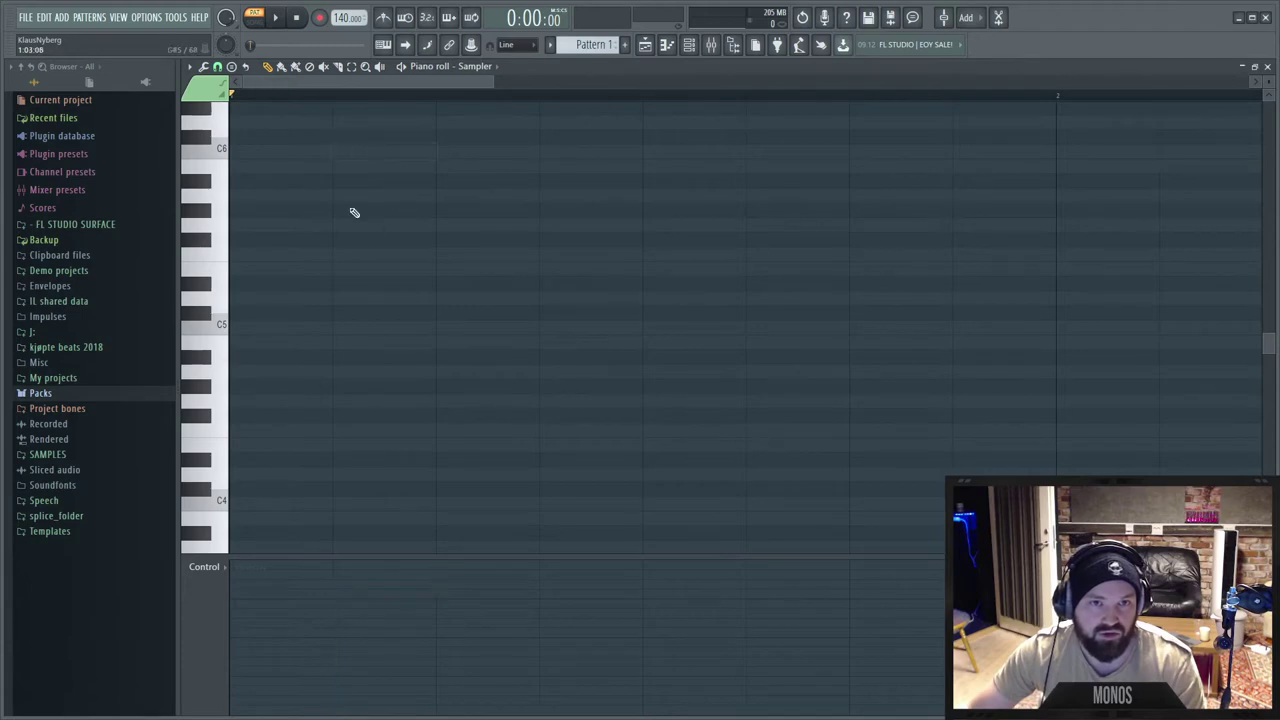
Draw consecutive half-beat notes G#5, G5 and E5 from the second half of the first beat, and delete them.
{"action": "left_click", "coordinate": [352, 211]}
{"action": "left_click", "coordinate": [437, 224]}
{"action": "left_click", "coordinate": [550, 268]}
{"action": "right_click", "coordinate": [590, 268]}
{"action": "right_click", "coordinate": [487, 224]}
{"action": "right_click", "coordinate": [384, 210]}
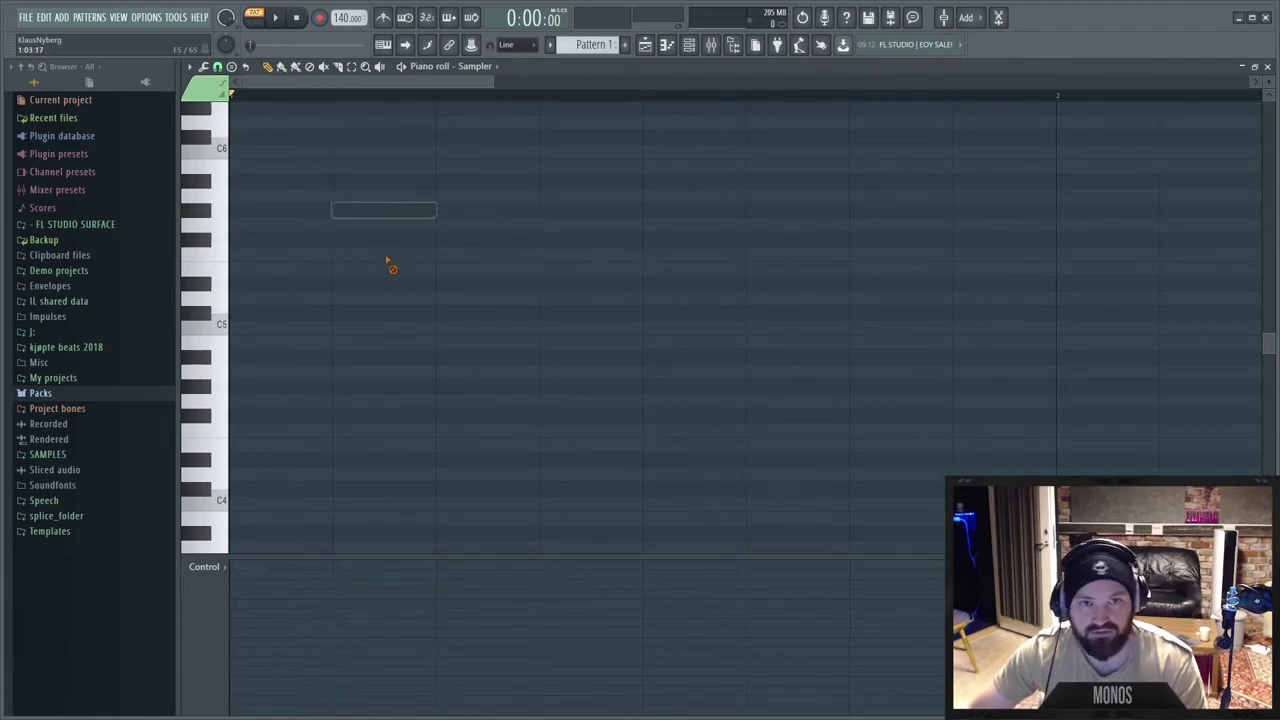
Try the piano roll's snap-to-grid settings 1/3 beat and 1/6 beat.
{"action": "left_click", "coordinate": [217, 66]}
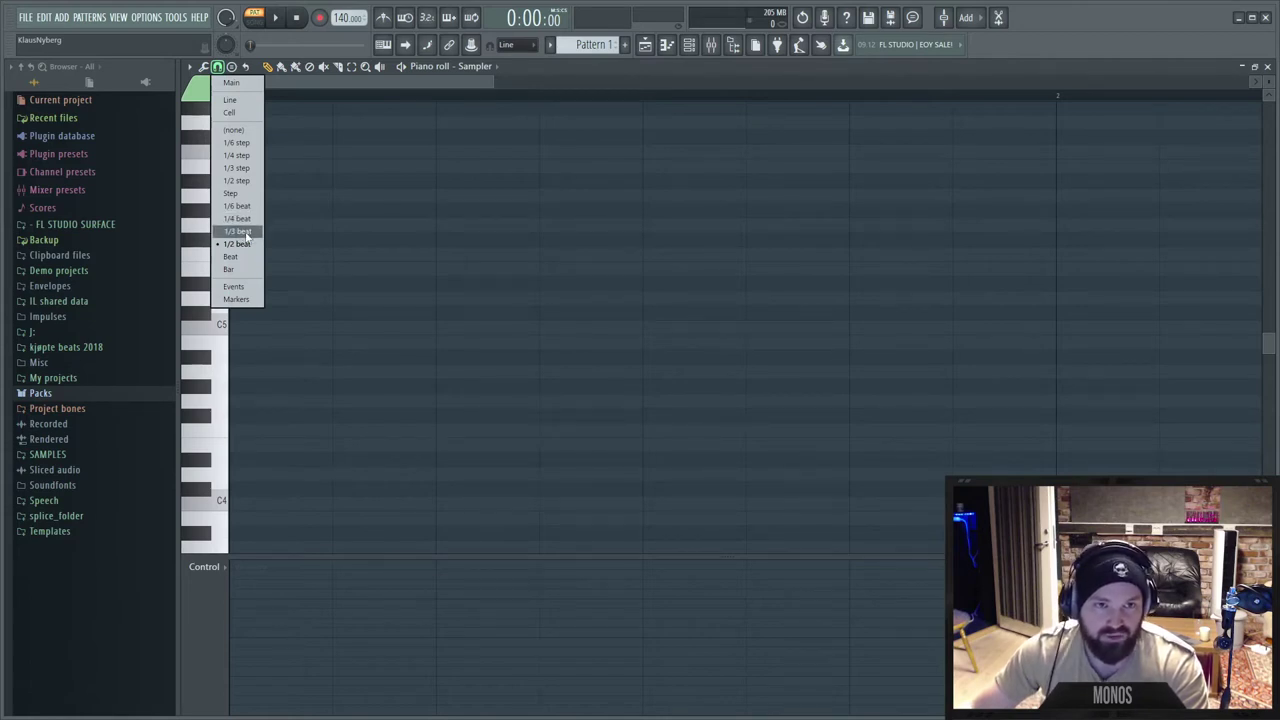
{"action": "left_click", "coordinate": [246, 233]}
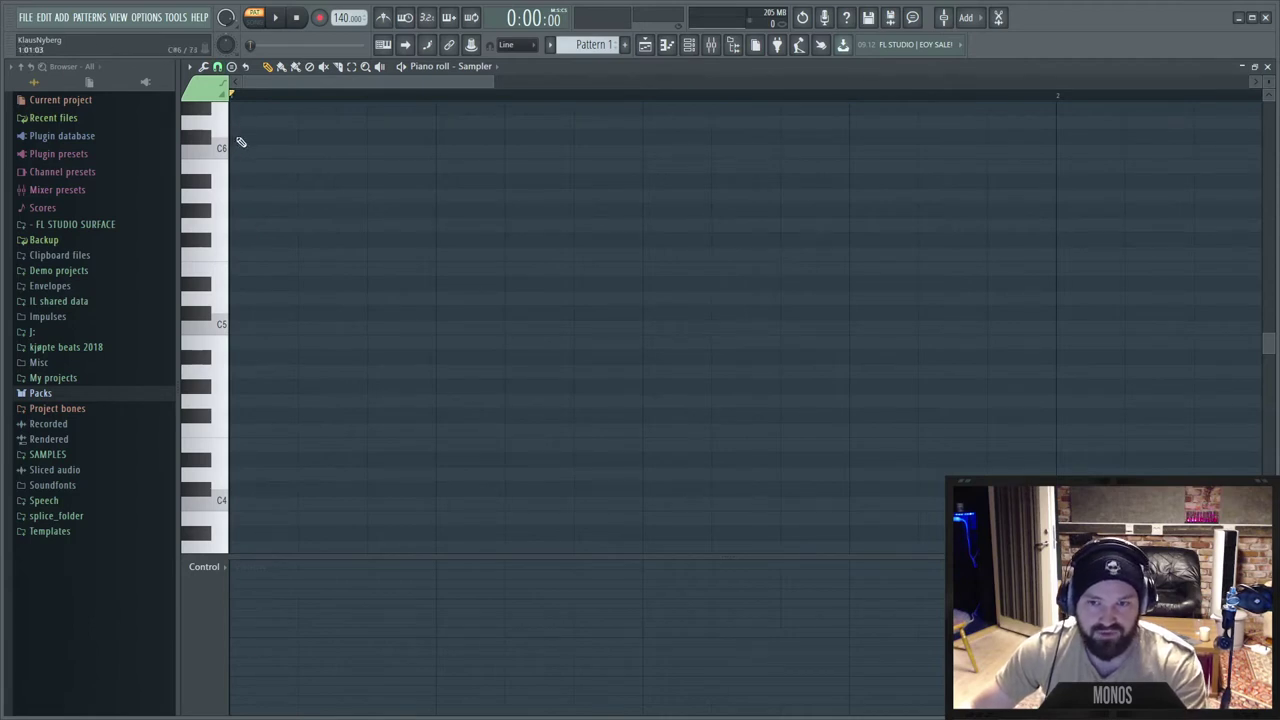
{"action": "left_click", "coordinate": [217, 66]}
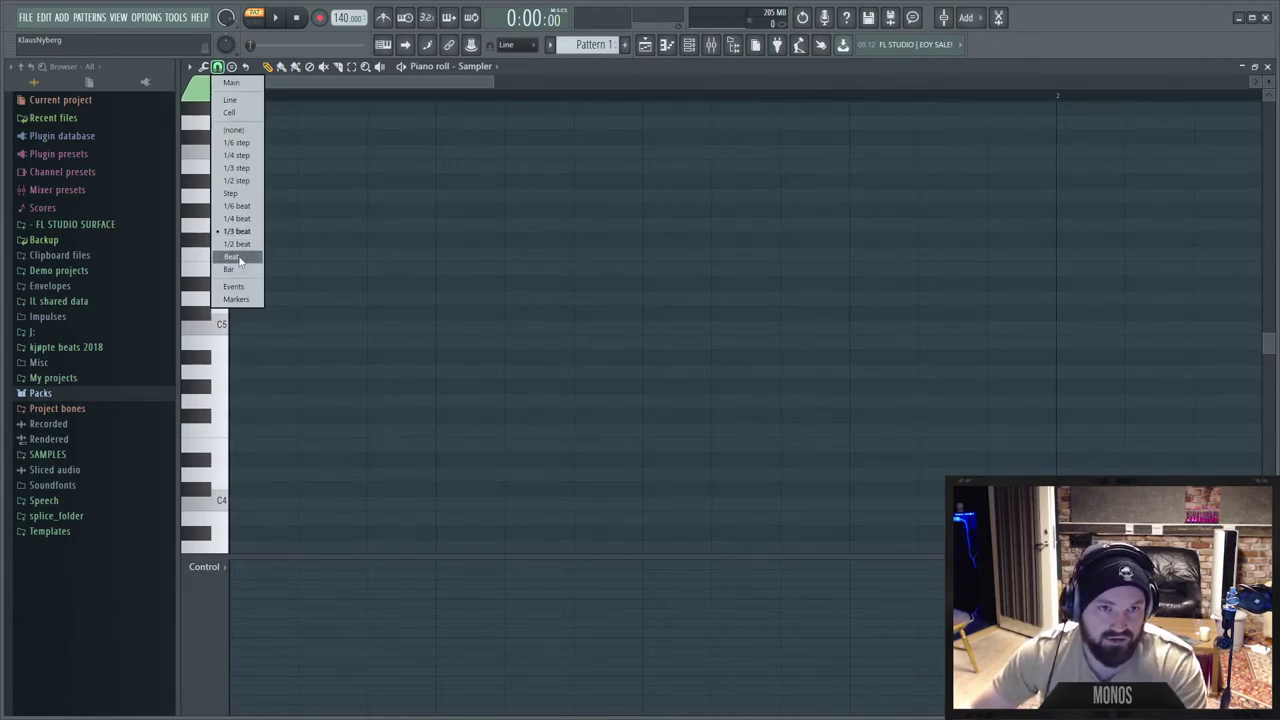
{"action": "left_click", "coordinate": [249, 207]}
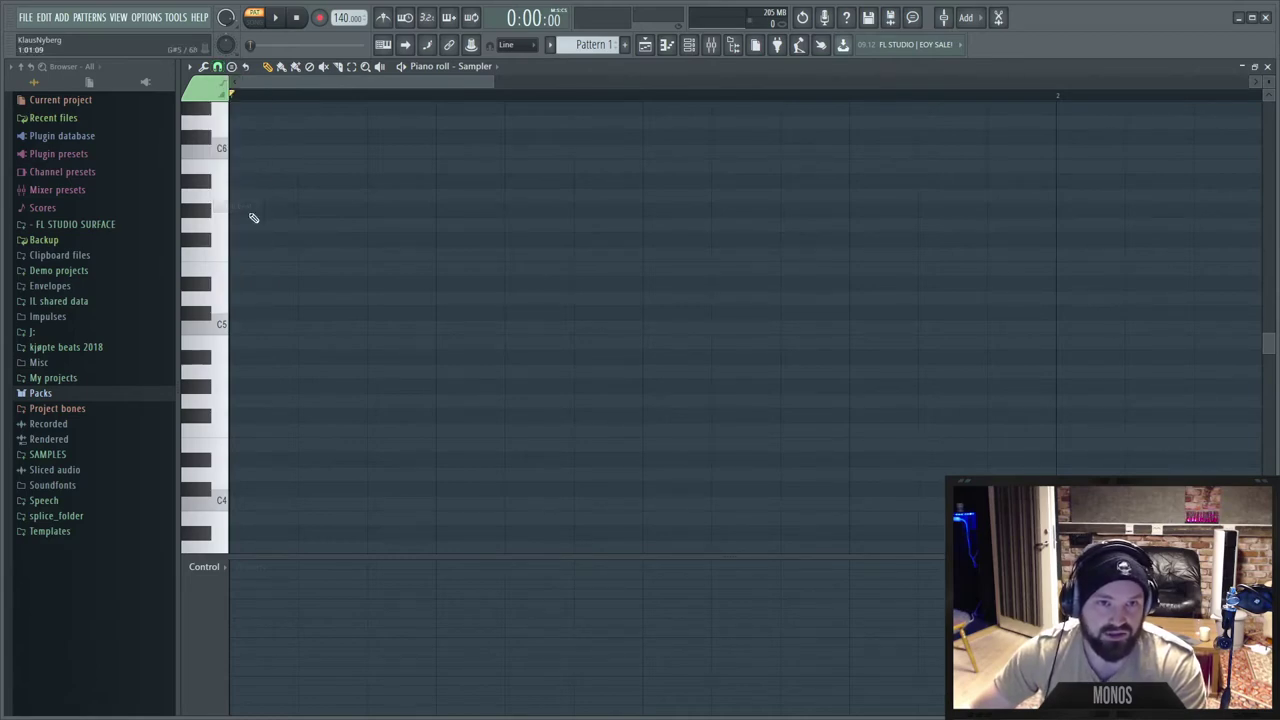
Set the piano roll's snap-to-grid to Beat.
{"action": "left_click", "coordinate": [218, 67]}
{"action": "left_click", "coordinate": [254, 262]}
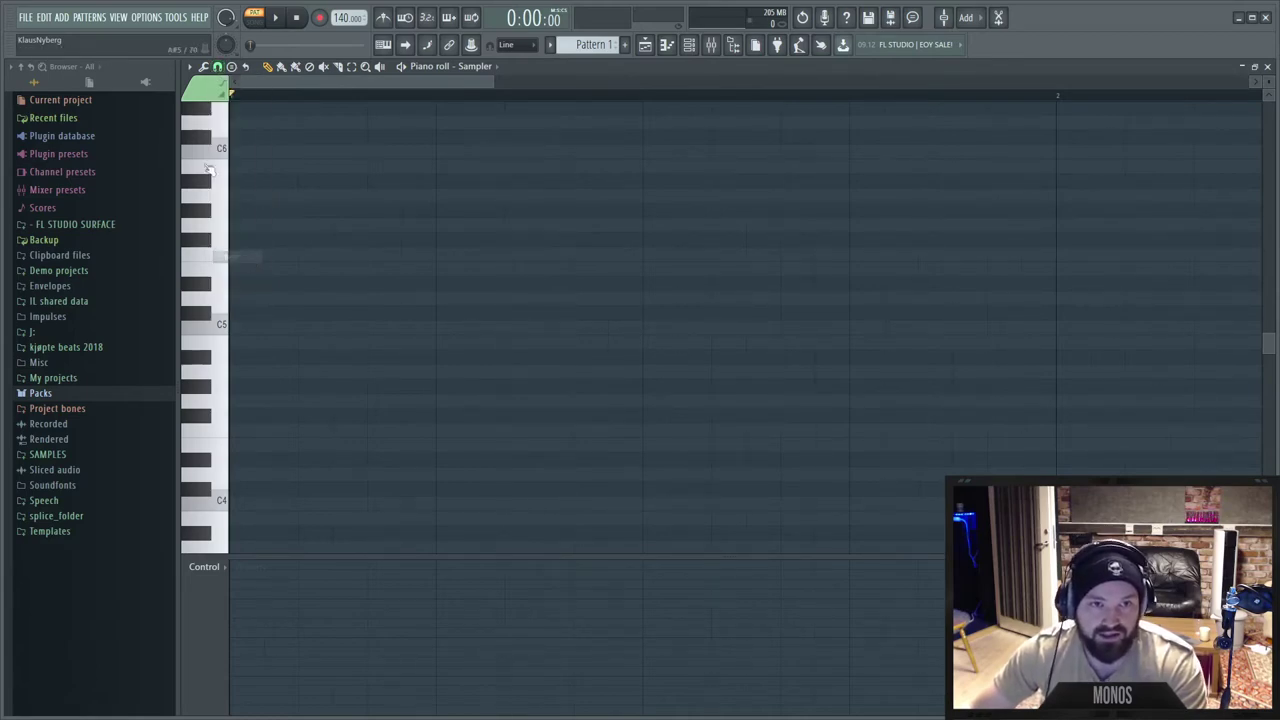
{"action": "left_click", "coordinate": [218, 67]}
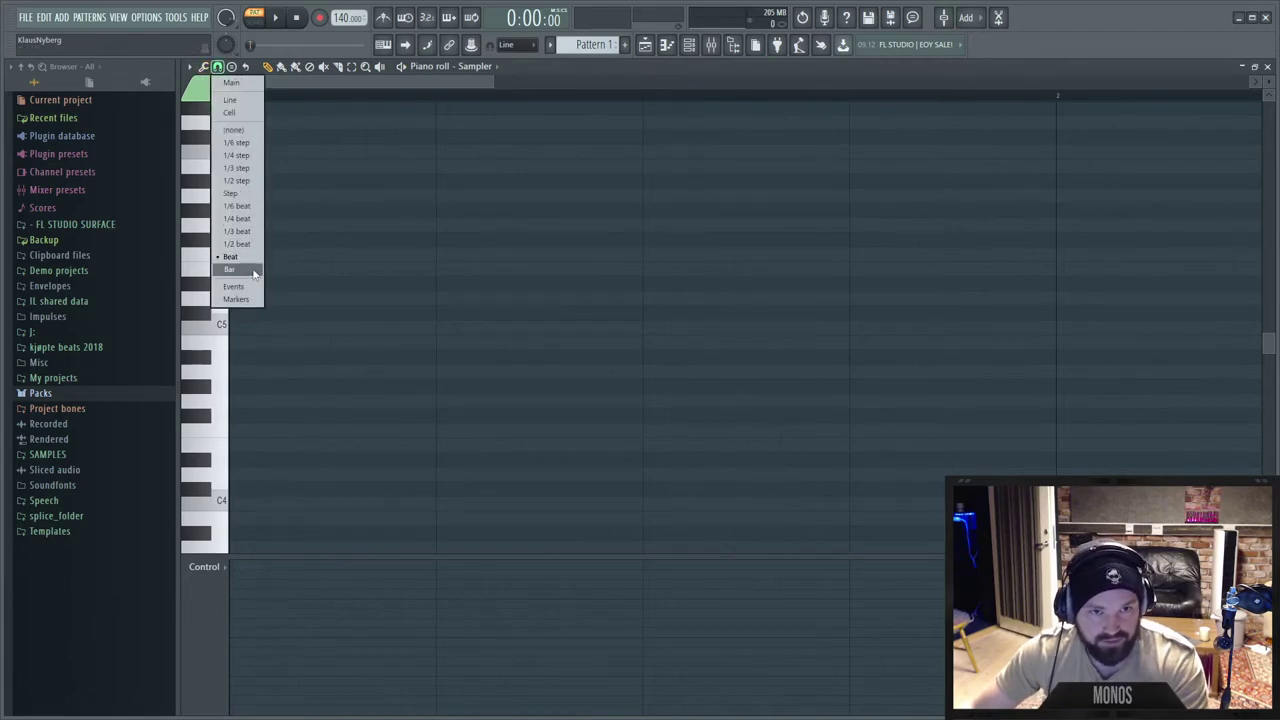
{"action": "left_click", "coordinate": [252, 270]}
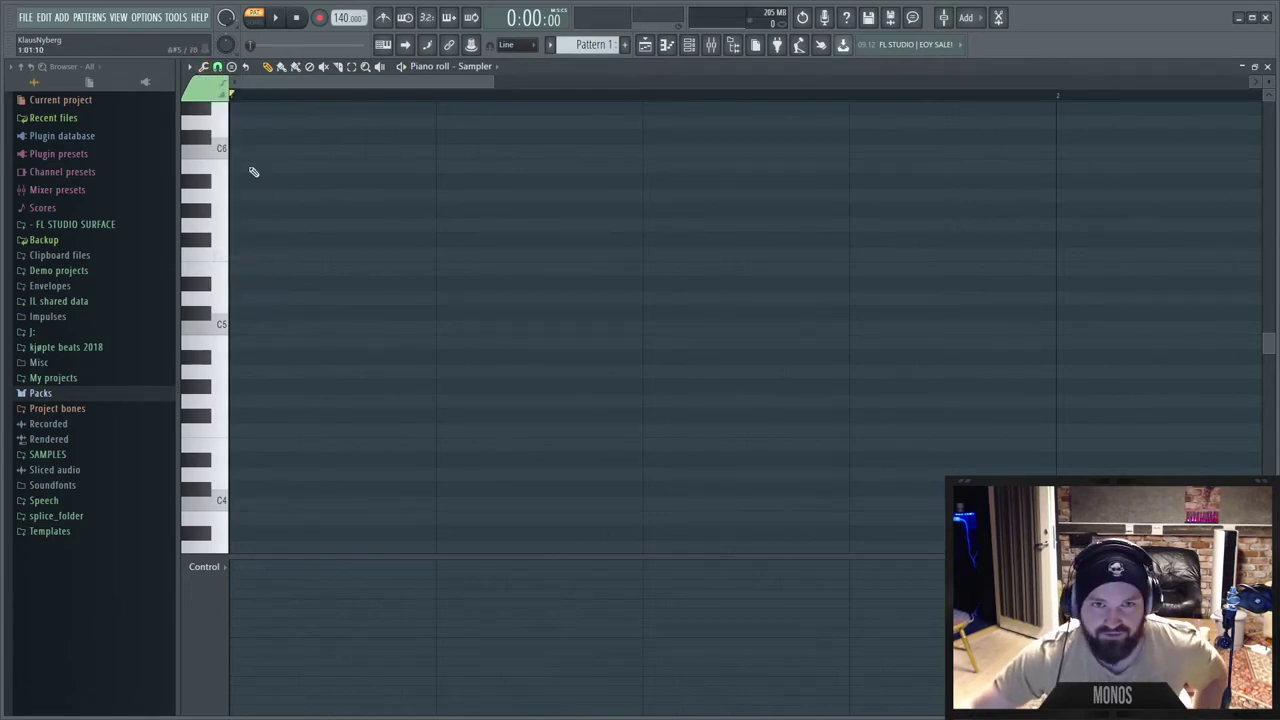
Stamp a Major scale rooted at C4 on the third beat of the first bar.
{"action": "left_click", "coordinate": [231, 67]}
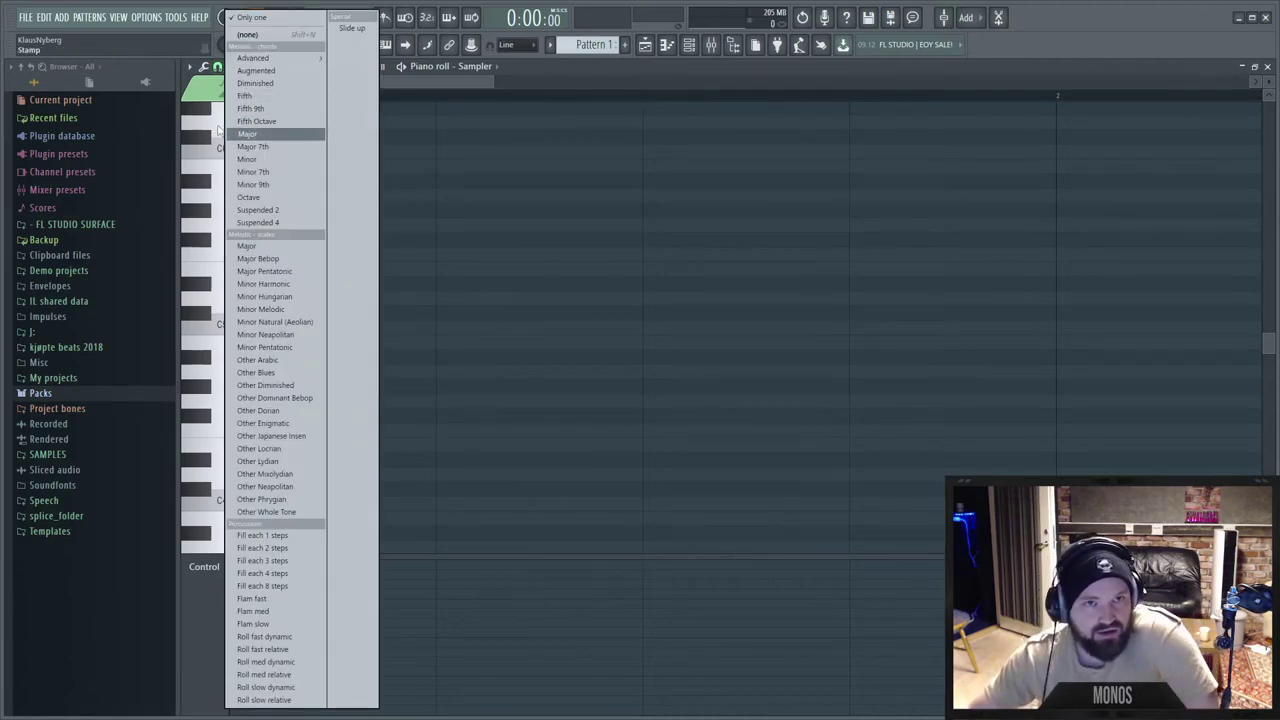
{"action": "left_click", "coordinate": [290, 249]}
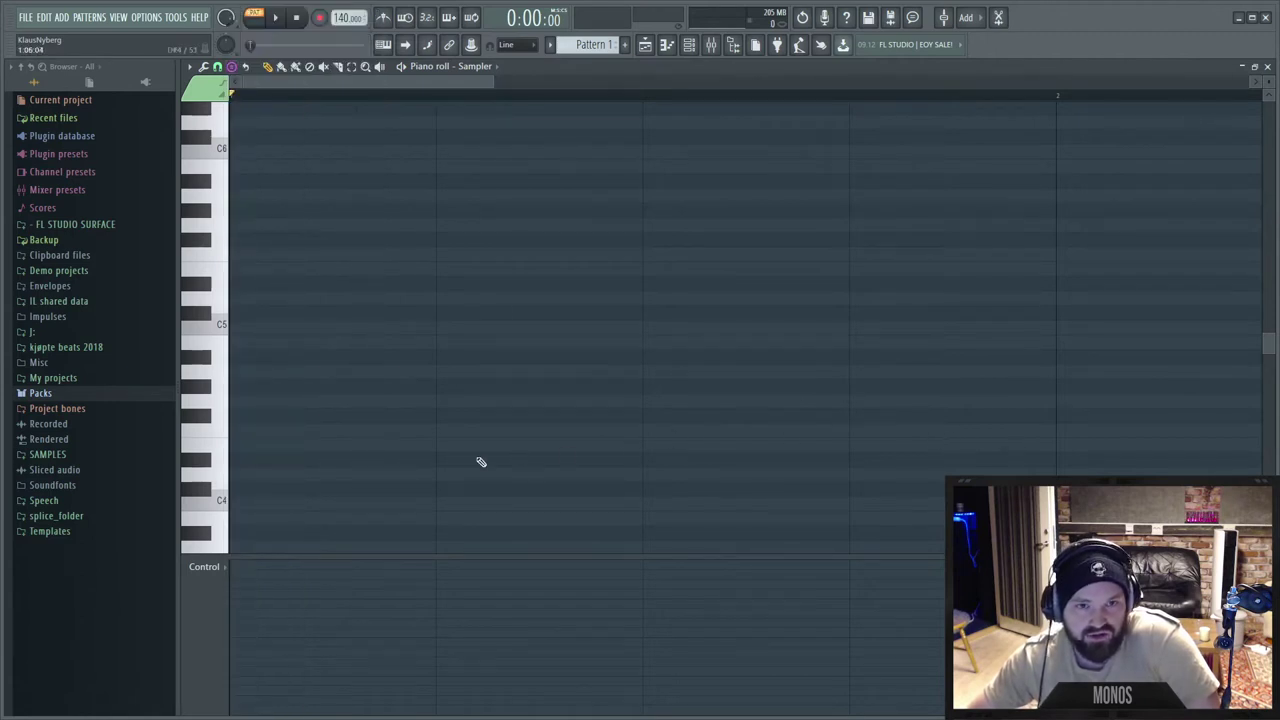
{"action": "left_click", "coordinate": [689, 505]}
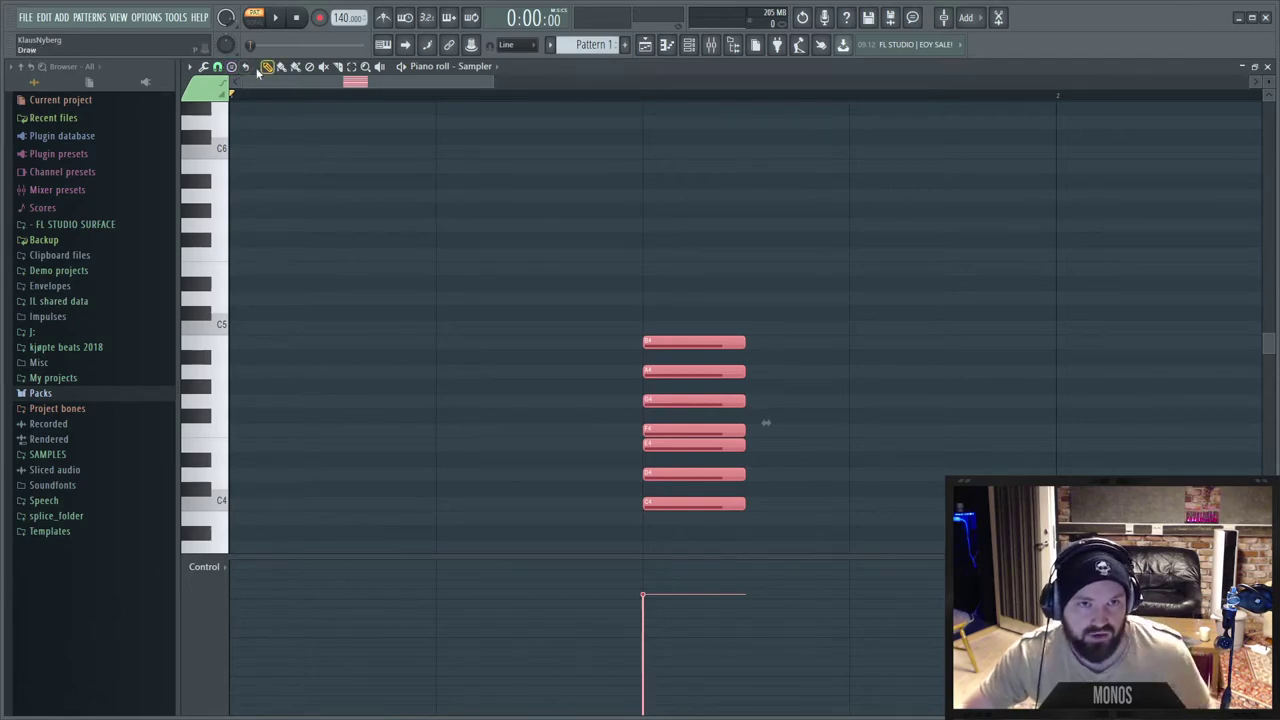
Set the snap to 1/2 beat and draw consecutive half-beat notes C4, E4, F4 and G4 from the bar's start.
{"action": "left_click", "coordinate": [250, 508]}
{"action": "left_click", "coordinate": [383, 450]}
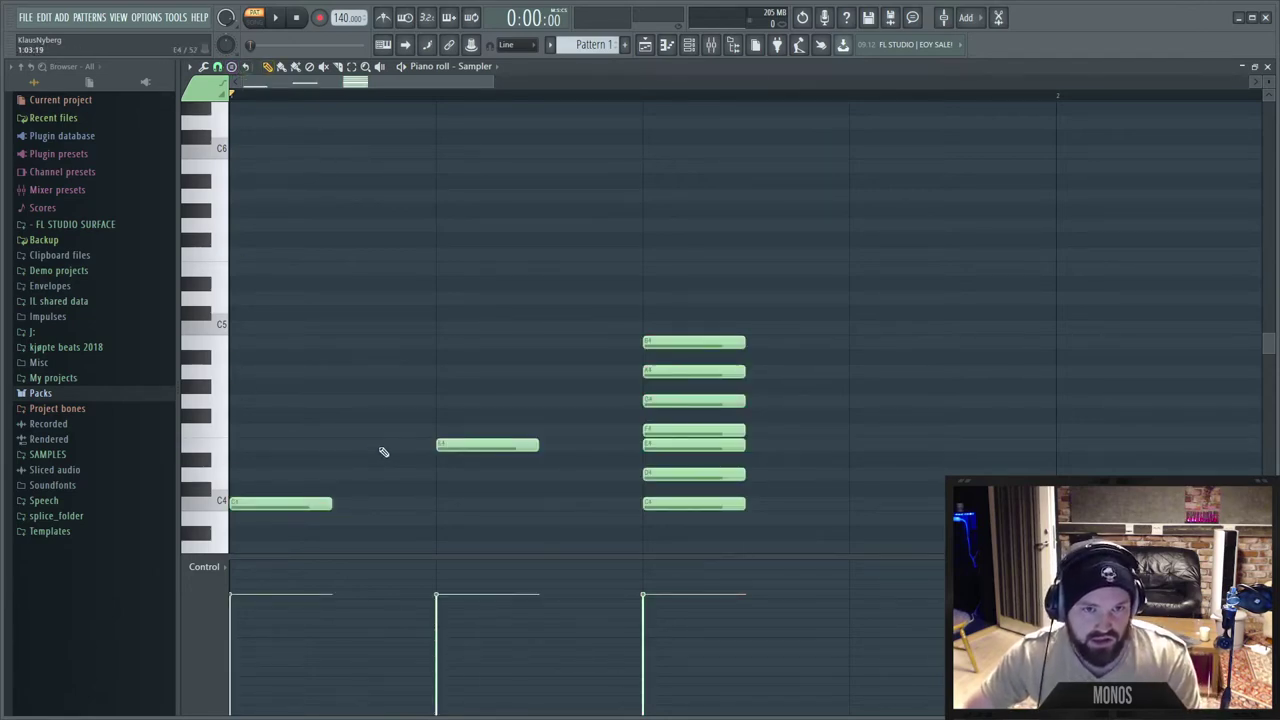
{"action": "left_click", "coordinate": [217, 66]}
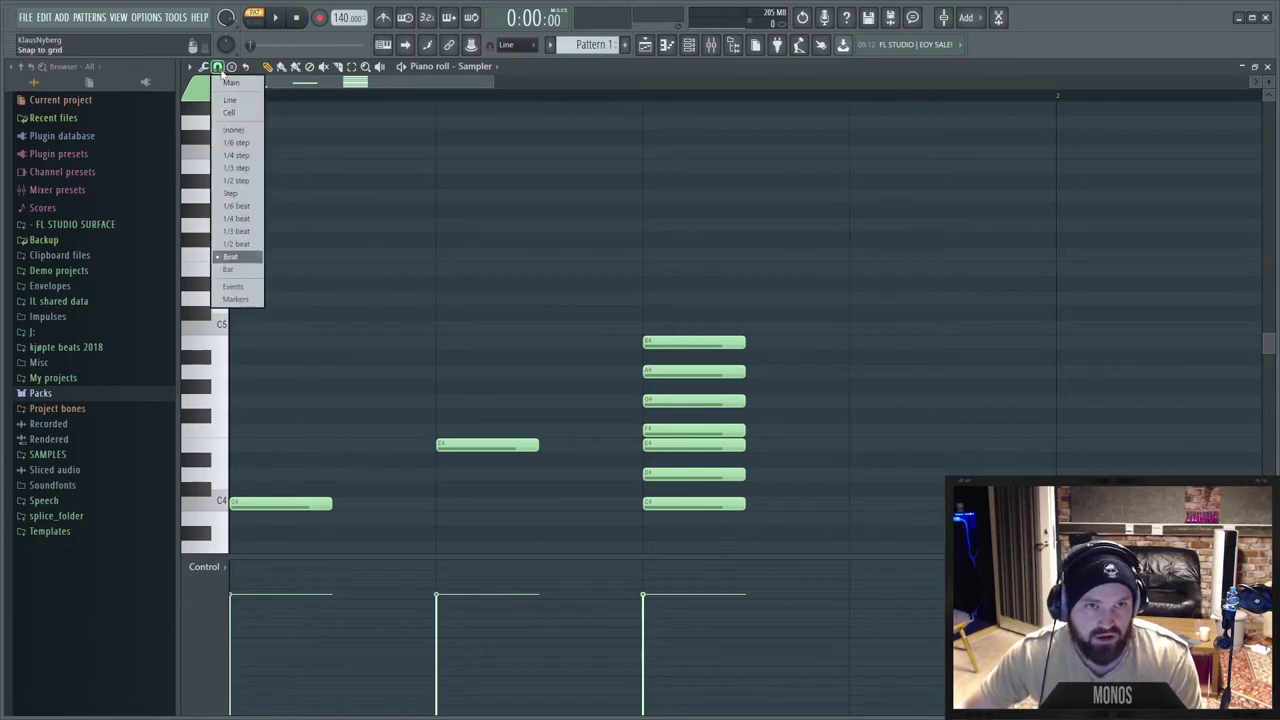
{"action": "left_click", "coordinate": [243, 246]}
{"action": "right_click", "coordinate": [444, 445]}
{"action": "left_click", "coordinate": [349, 448]}
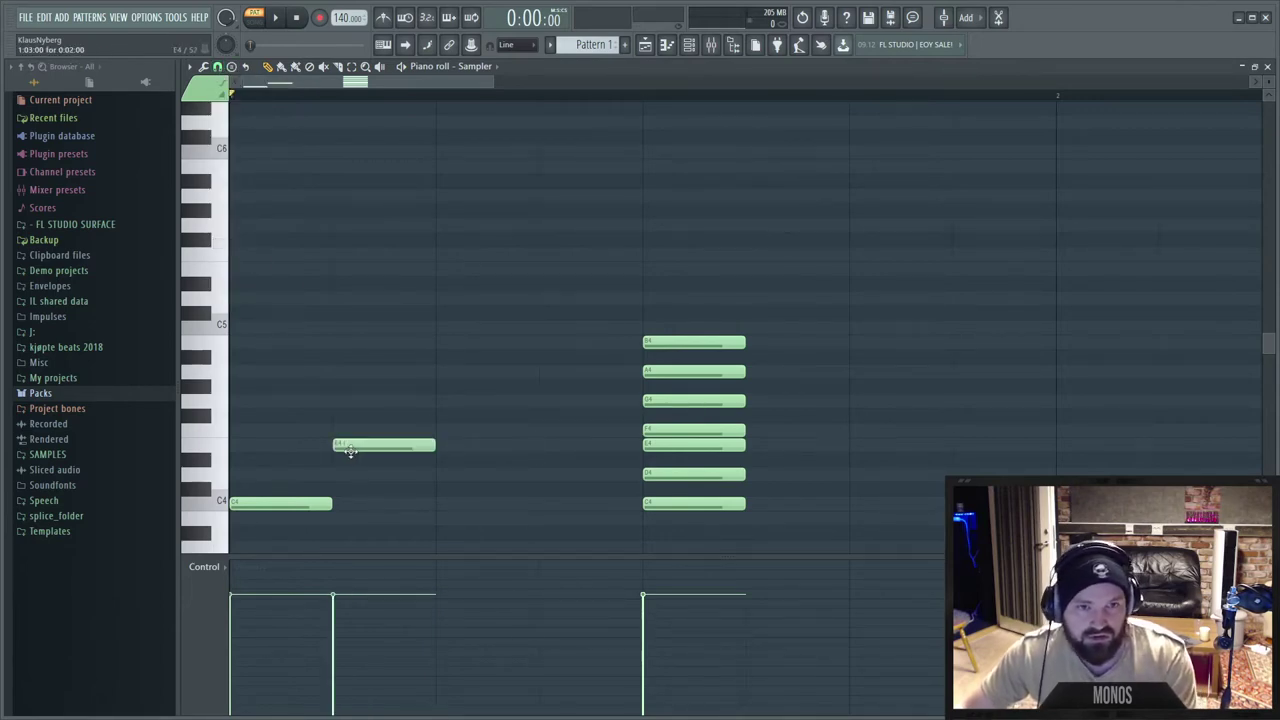
{"action": "left_click", "coordinate": [447, 431]}
{"action": "left_click", "coordinate": [547, 402]}
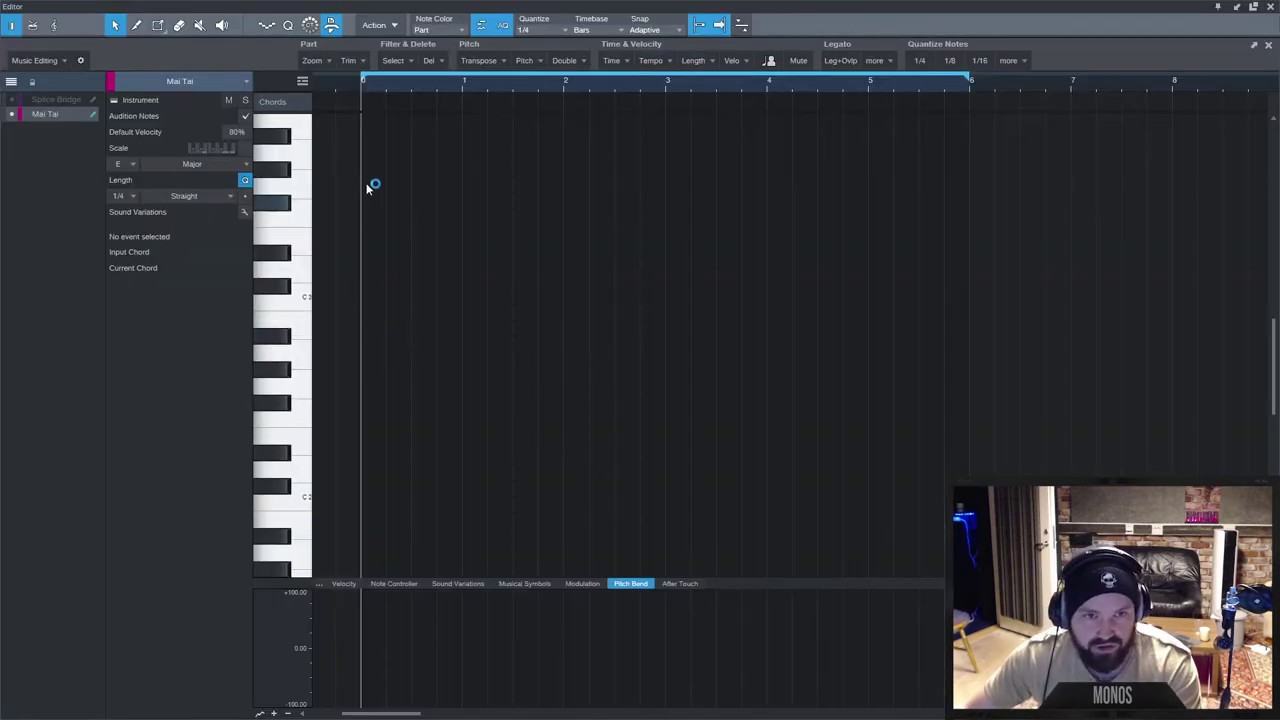
Enable the E Major scale highlighting for the empty Mai Tai instrument part.
{"action": "mouse_move", "coordinate": [371, 110]}
{"action": "left_mouse_down"}
{"action": "mouse_move", "coordinate": [537, 166]}
{"action": "mouse_move", "coordinate": [970, 222]}
{"action": "mouse_move", "coordinate": [562, 226]}
{"action": "left_mouse_up"}
{"action": "scroll", "coordinate": [398, 308], "scroll_direction": "up", "scroll_amount": 4}
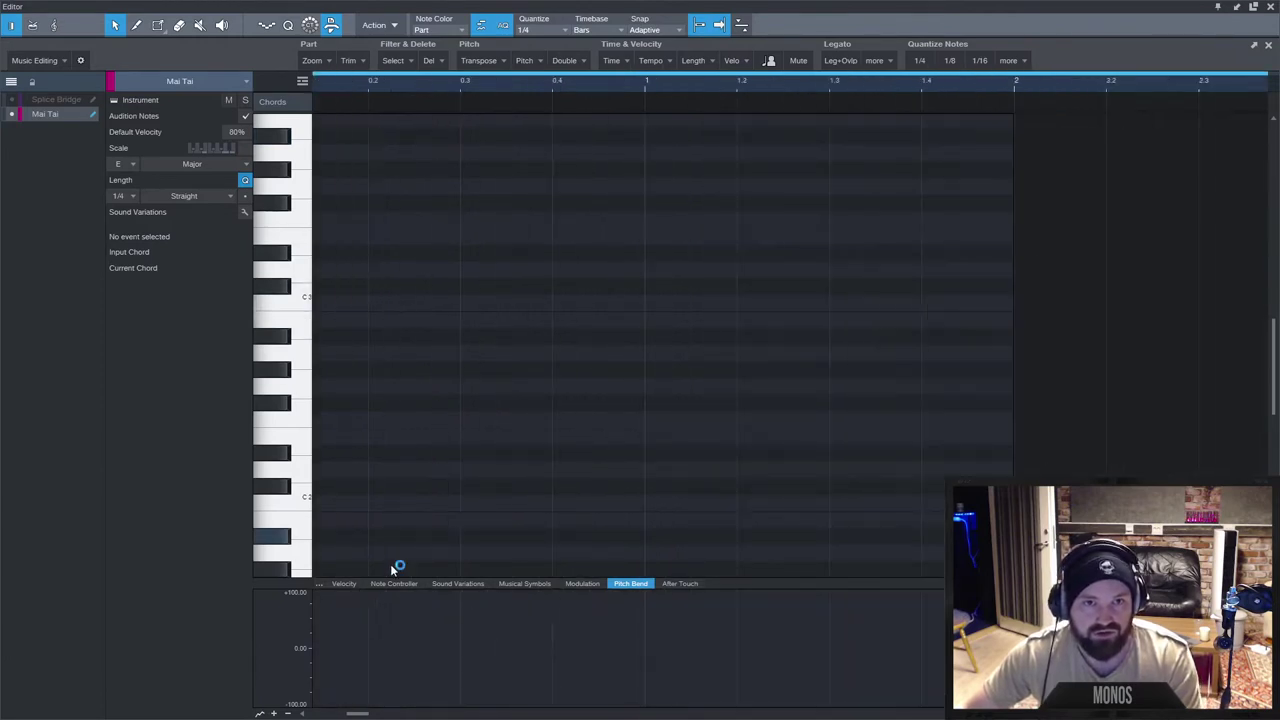
{"action": "left_click_drag", "start_coordinate": [358, 714], "coordinate": [353, 715]}
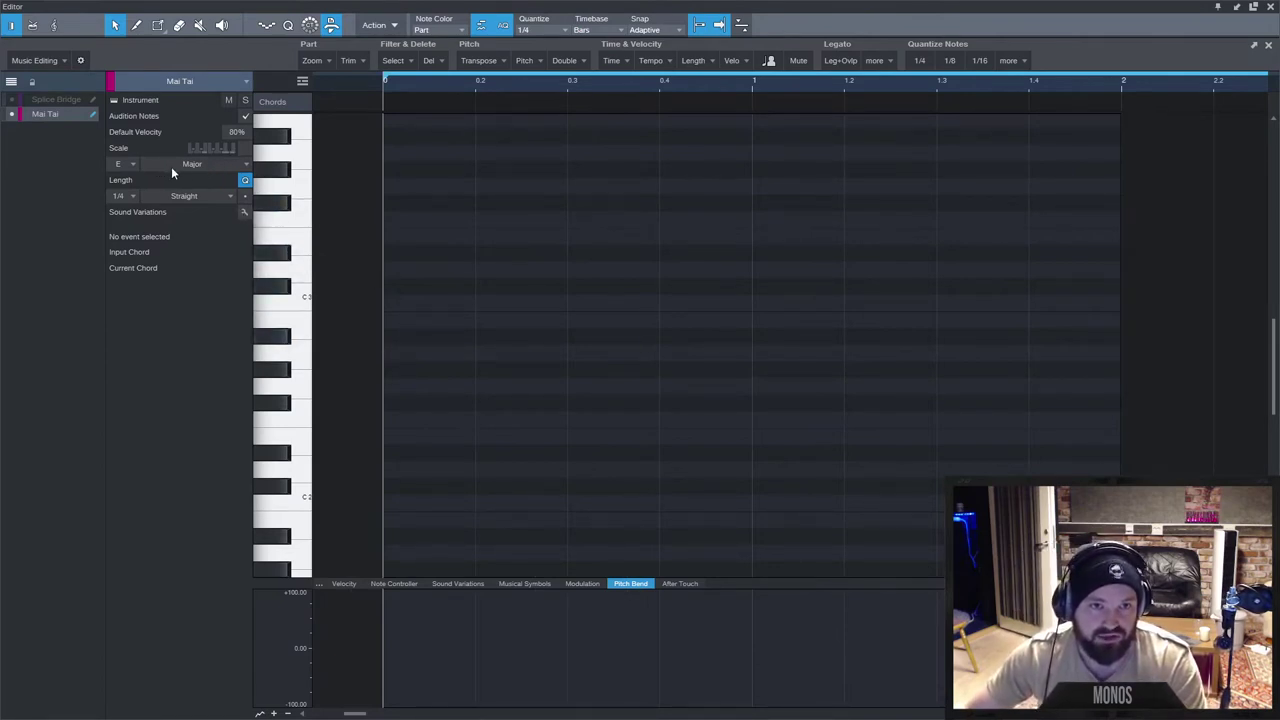
{"action": "left_click", "coordinate": [245, 148]}
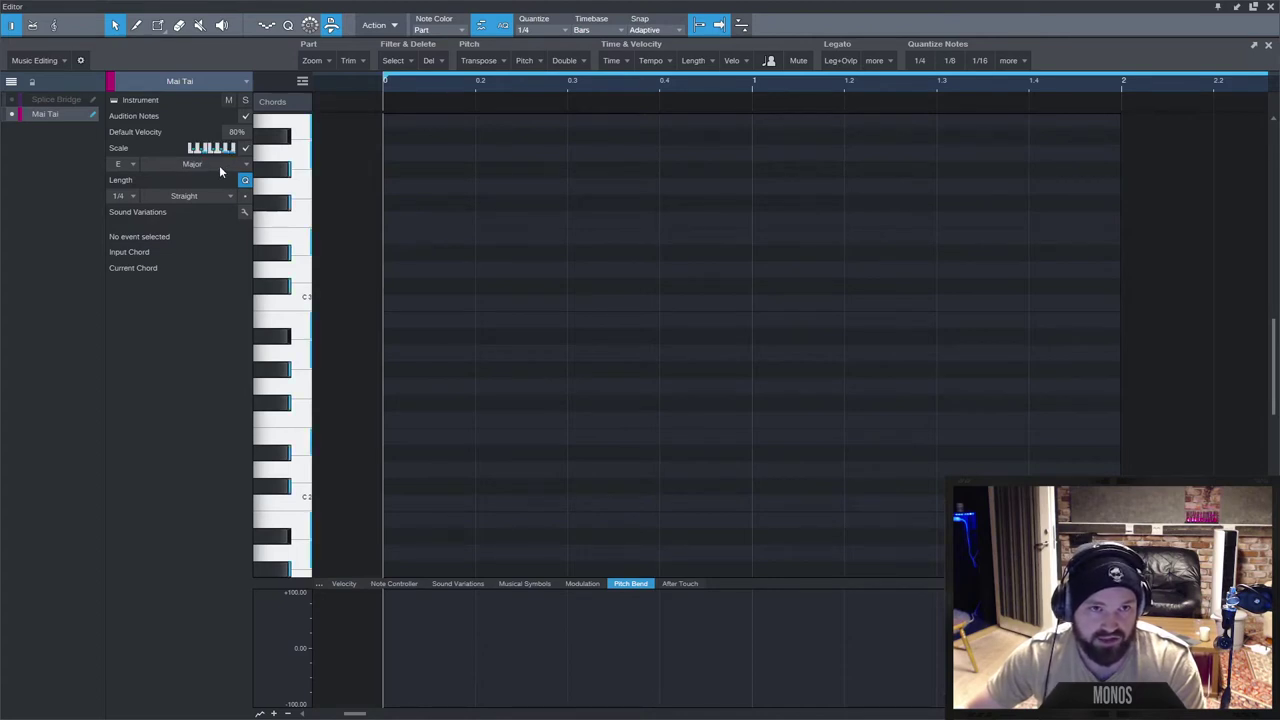
{"action": "left_click", "coordinate": [223, 166]}
{"action": "left_click", "coordinate": [190, 196]}
Draw an F#2 note at the start of the part and move it up to E3, half a beat in.
{"action": "left_click", "coordinate": [410, 400], "text": "ctrl"}
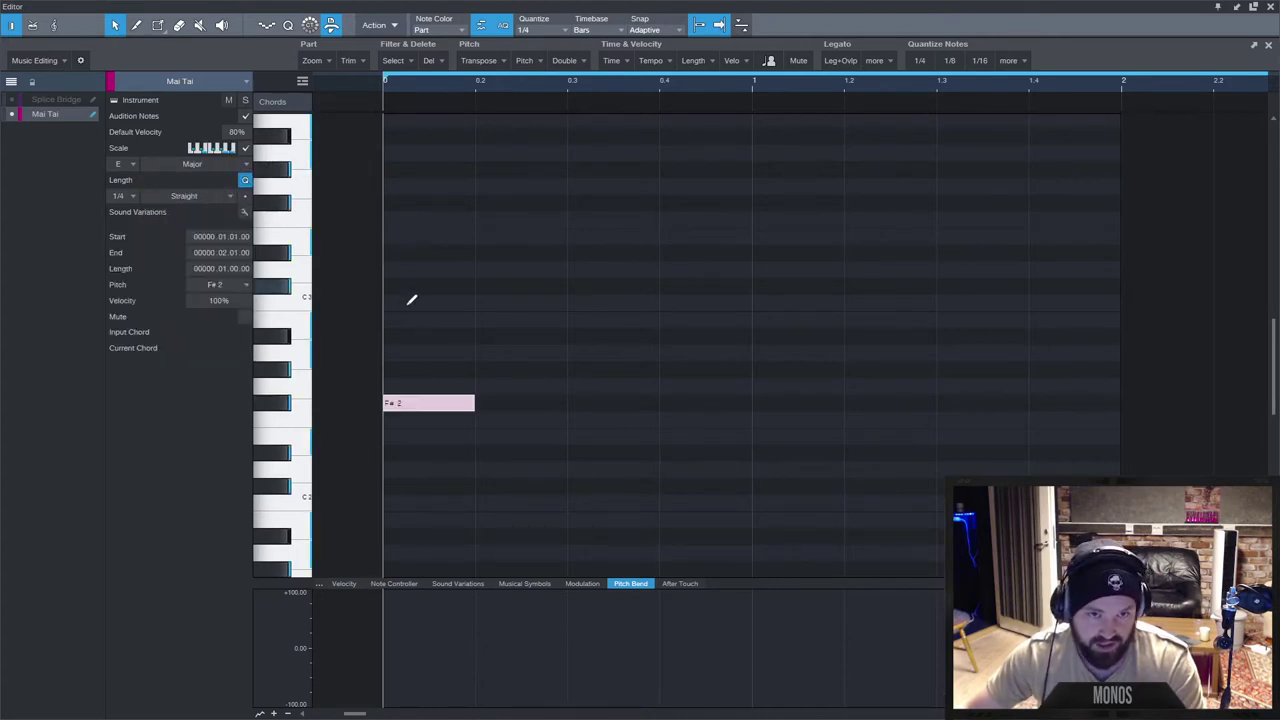
{"action": "mouse_move", "coordinate": [409, 402]}
{"action": "left_mouse_down"}
{"action": "mouse_move", "coordinate": [422, 288]}
{"action": "mouse_move", "coordinate": [432, 409]}
{"action": "mouse_move", "coordinate": [455, 240]}
{"action": "left_mouse_up"}
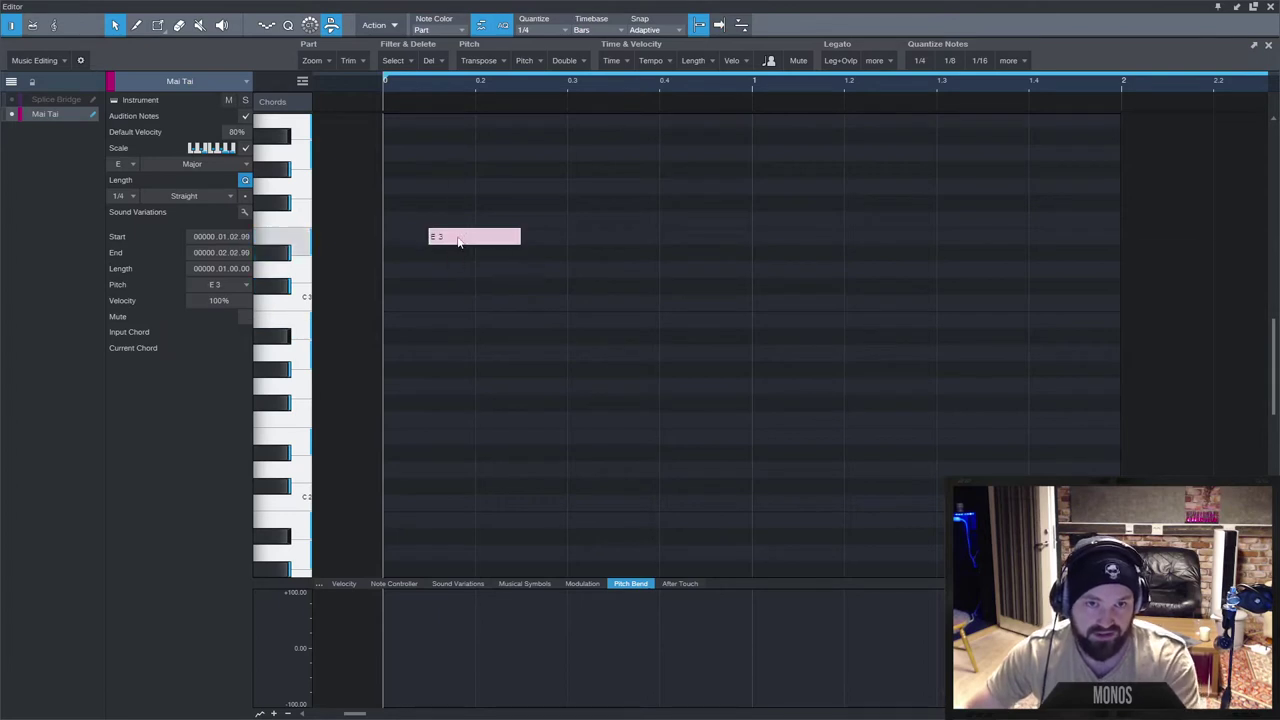
Replace the E3 note with a new one drawn at the part's start and moved to C#3.
{"action": "right_click", "coordinate": [455, 241]}
{"action": "key", "text": "Escape"}
{"action": "double_click", "coordinate": [455, 241]}
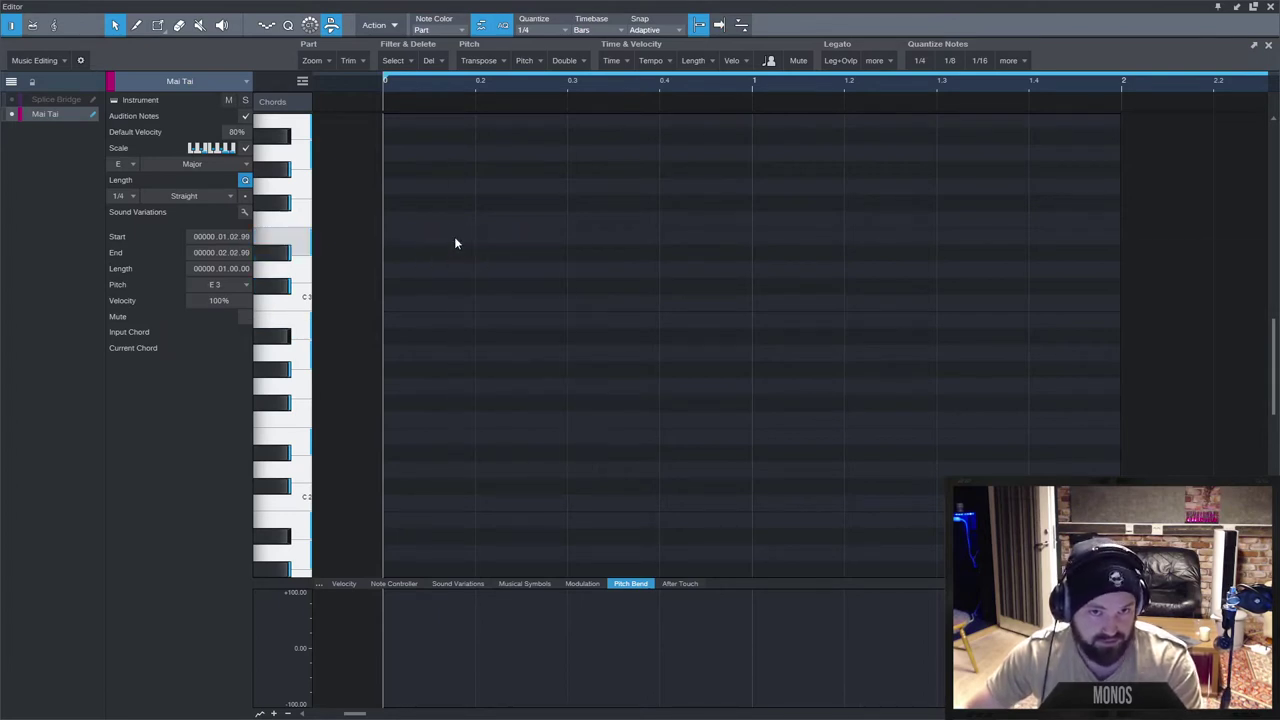
{"action": "double_click", "coordinate": [401, 238]}
{"action": "left_click_drag", "start_coordinate": [420, 240], "coordinate": [410, 291]}
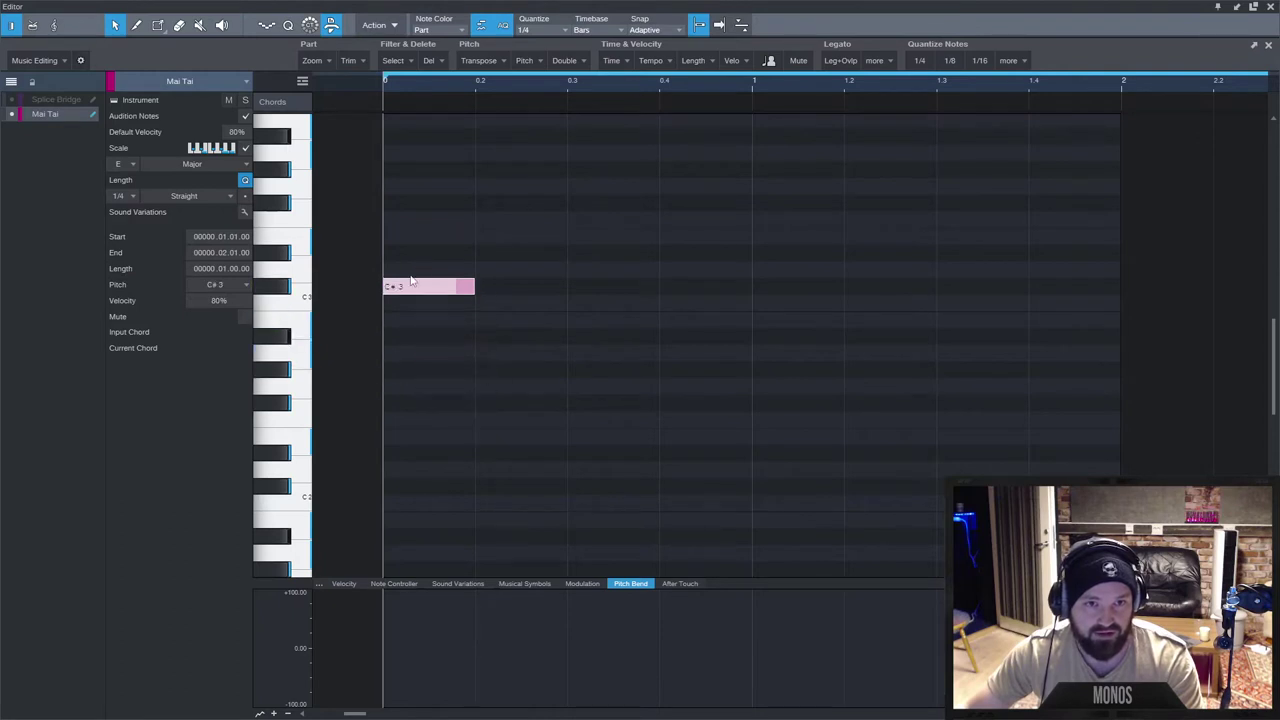
Delete the C#3 note at the start of the part.
{"action": "right_click", "coordinate": [408, 318]}
{"action": "left_click", "coordinate": [414, 293]}
{"action": "double_click", "coordinate": [414, 293]}
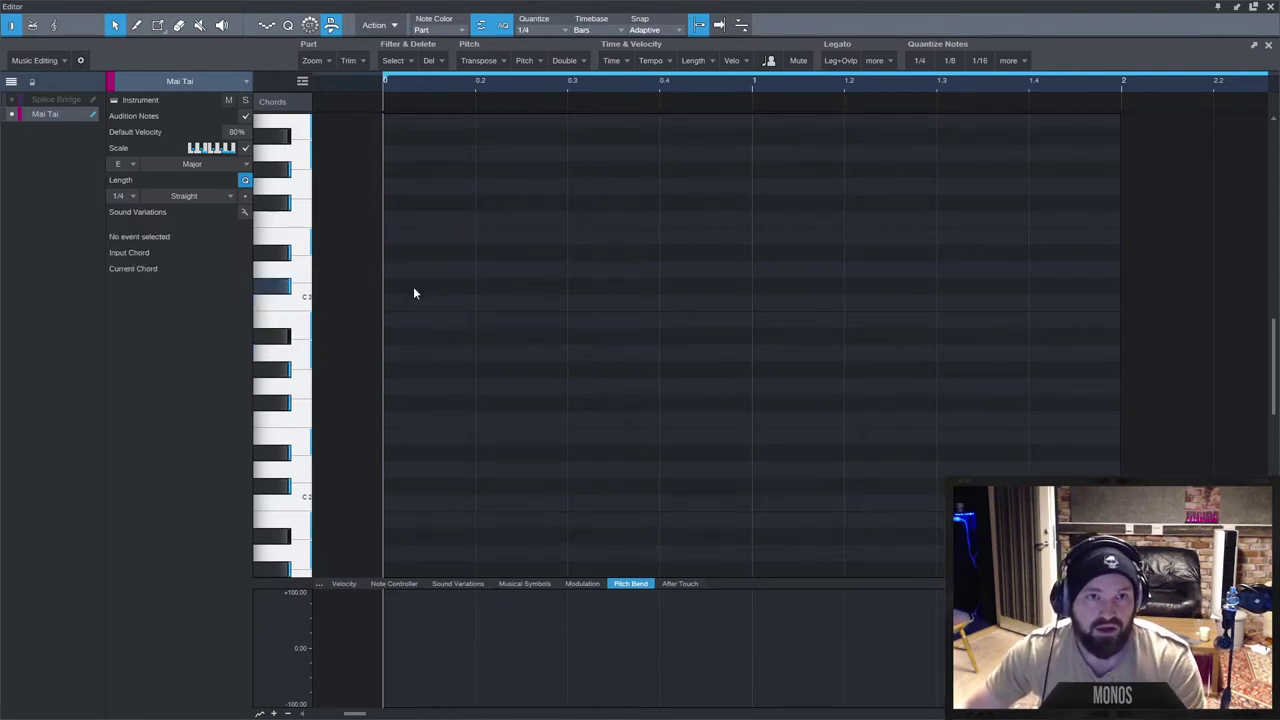
Paint one-beat notes C#3 and A2 on beat 1, E2 on beat 2, A2 and F#3 on beat 3, and E3 on beat 4.
{"action": "key", "text": "2"}
{"action": "key", "text": "3"}
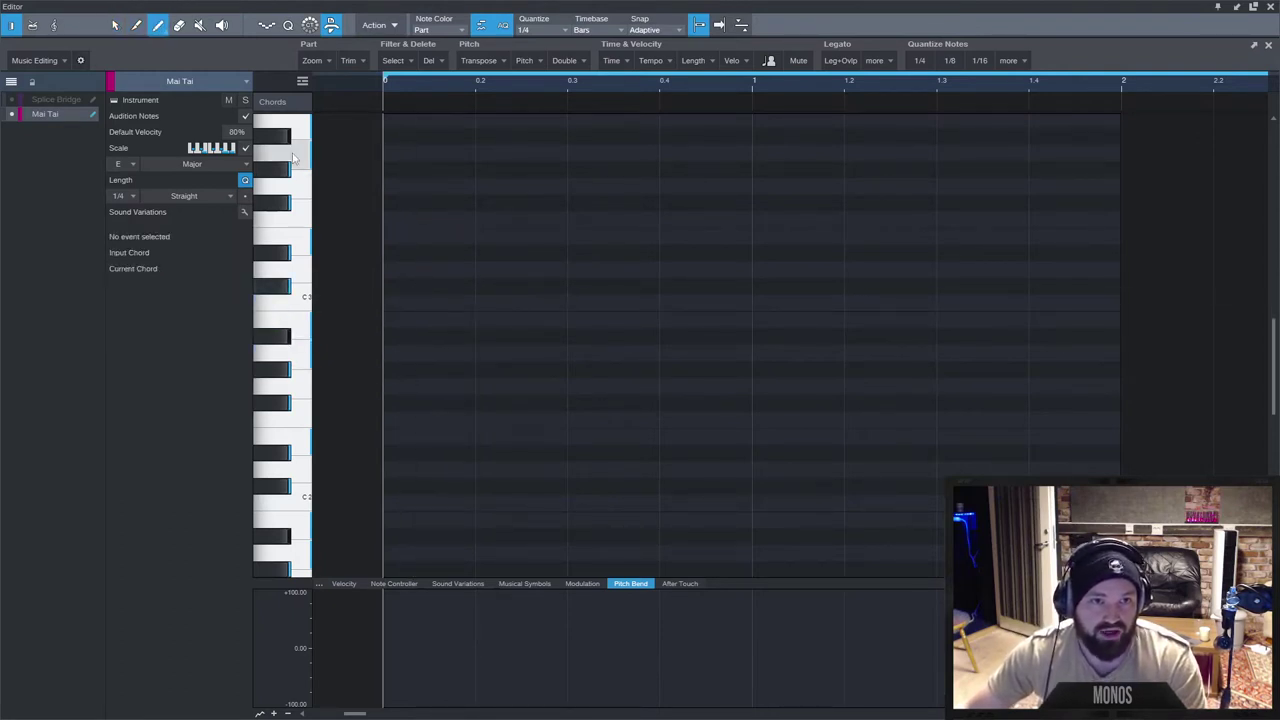
{"action": "left_click", "coordinate": [437, 287]}
{"action": "left_click", "coordinate": [433, 353]}
{"action": "left_click", "coordinate": [517, 435]}
{"action": "left_click", "coordinate": [612, 353]}
{"action": "left_click", "coordinate": [617, 203]}
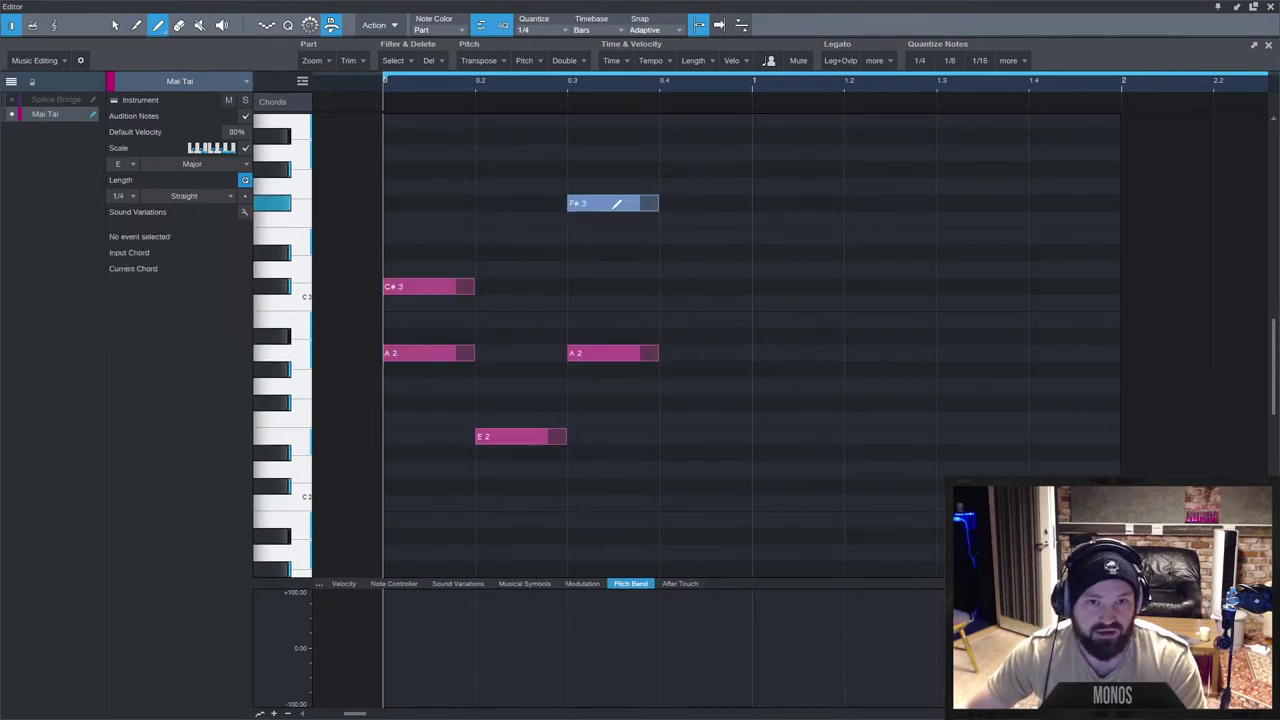
{"action": "left_click", "coordinate": [705, 236]}
Erase all the painted notes one by one with the Paint tool still active.
{"action": "left_click", "coordinate": [705, 236]}
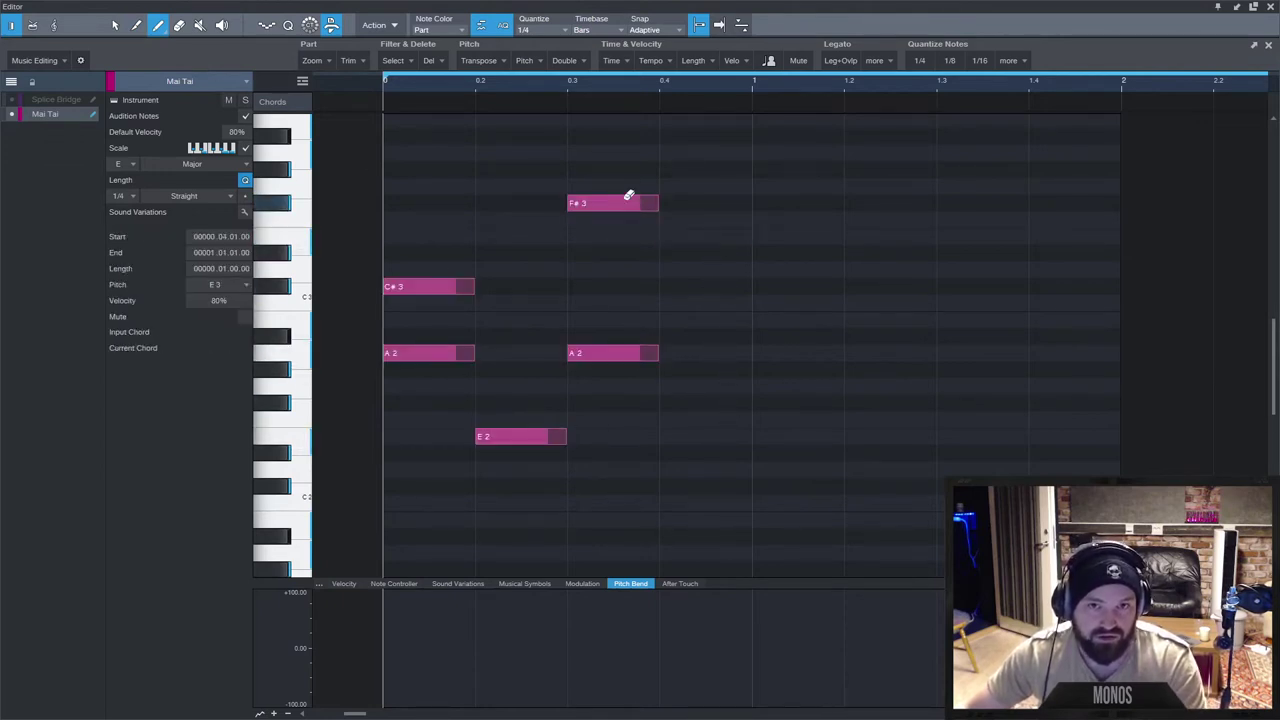
{"action": "left_click", "coordinate": [627, 203]}
{"action": "left_click", "coordinate": [622, 352]}
{"action": "left_click", "coordinate": [519, 436]}
{"action": "left_click", "coordinate": [440, 353]}
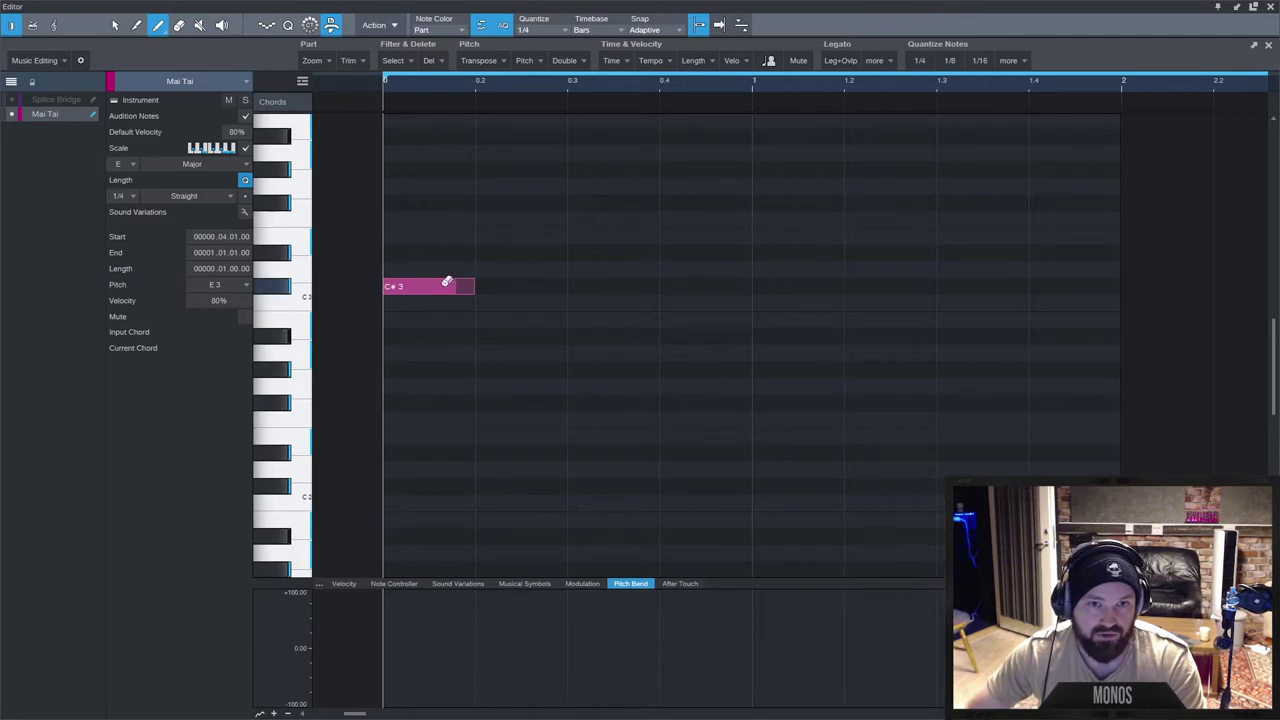
{"action": "left_click", "coordinate": [446, 286]}
{"action": "left_click_drag", "start_coordinate": [444, 282], "coordinate": [487, 349]}
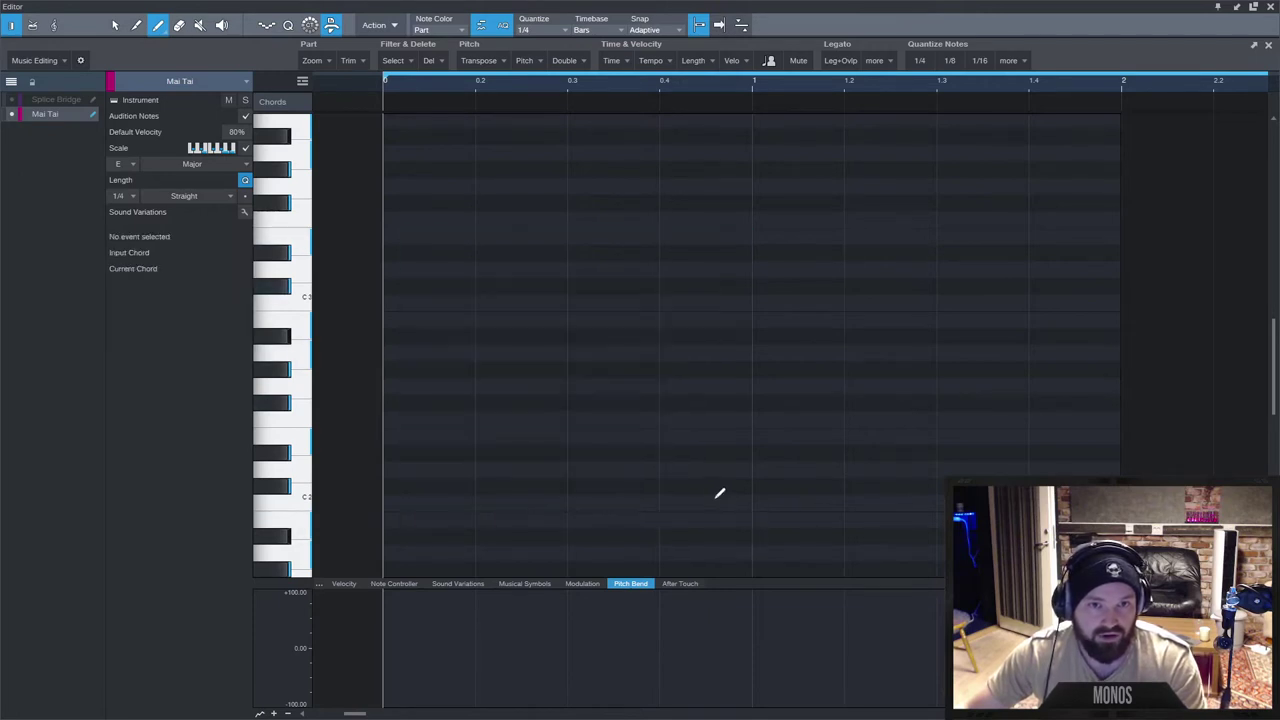
Using the Arrow tool, draw B2 on beat 1, F#2 on beat 2, and G#2 and B2 on beat 3, and delete them together.
{"action": "key", "text": "1"}
{"action": "left_click", "coordinate": [400, 320], "text": "ctrl"}
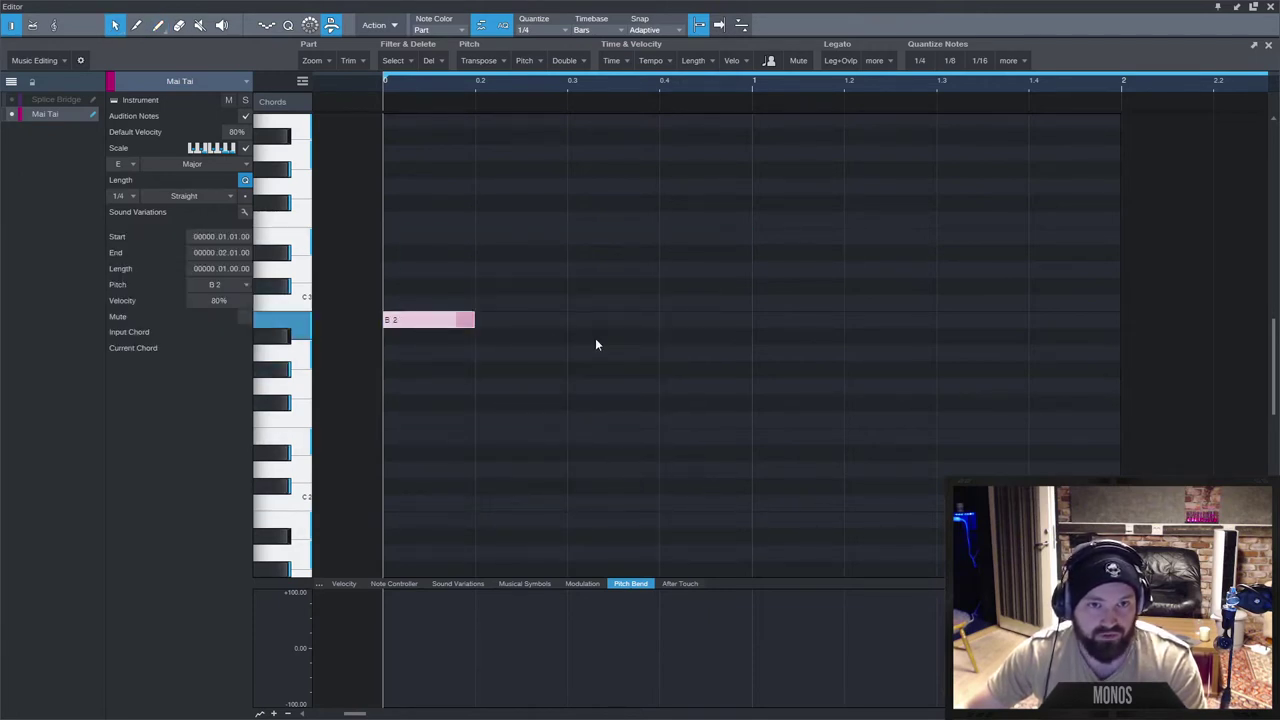
{"action": "left_click", "coordinate": [585, 370], "text": "ctrl"}
{"action": "left_click", "coordinate": [492, 403], "text": "ctrl"}
{"action": "left_click", "coordinate": [590, 319], "text": "ctrl"}
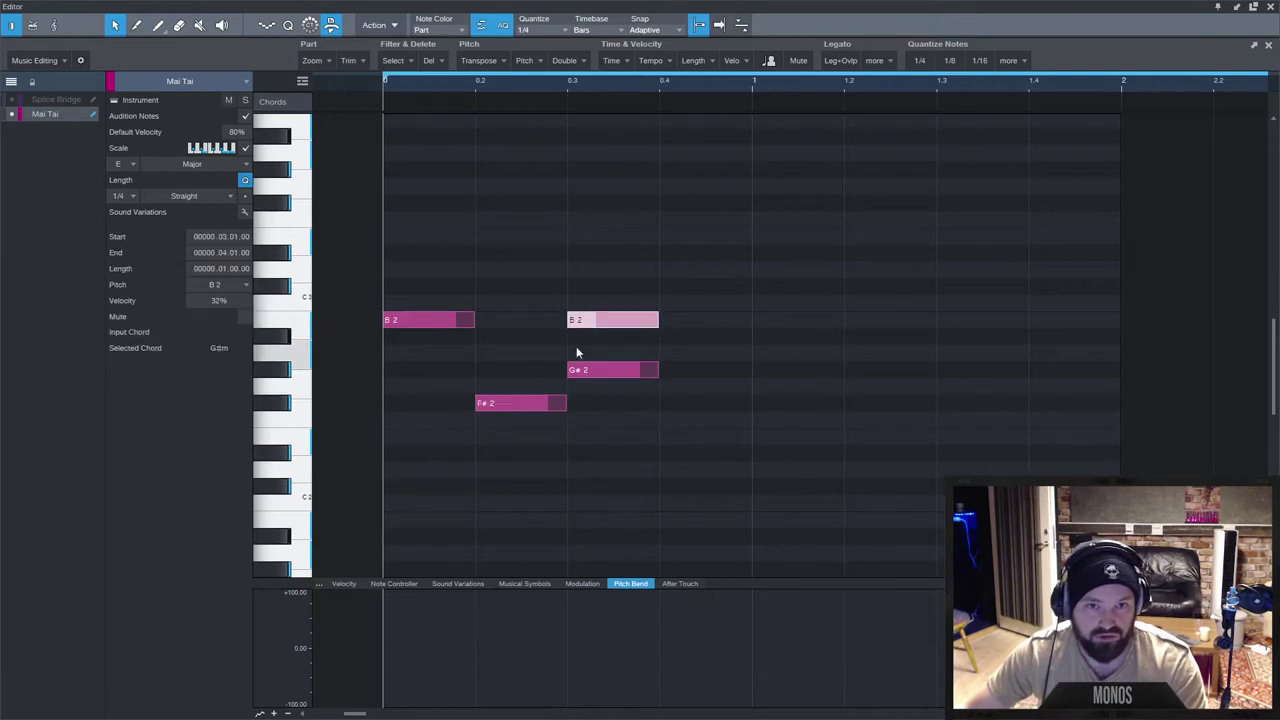
{"action": "mouse_move", "coordinate": [660, 278]}
{"action": "left_mouse_down"}
{"action": "mouse_move", "coordinate": [592, 350]}
{"action": "mouse_move", "coordinate": [436, 470]}
{"action": "left_mouse_up"}
{"action": "key", "text": "Delete"}
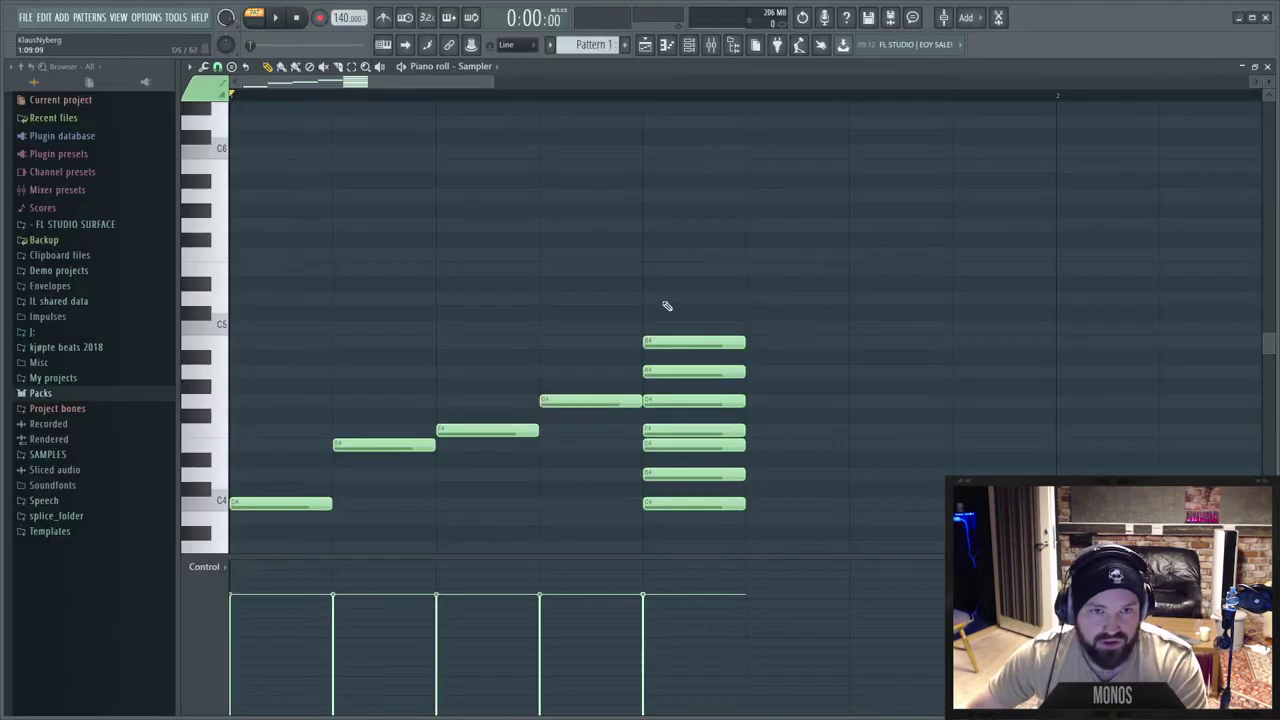
Clear the existing notes in FL Studio's piano roll and stamp a Major chord rooted at C4 on the second beat.
{"action": "mouse_move", "coordinate": [715, 322]}
{"action": "left_mouse_down"}
{"action": "mouse_move", "coordinate": [643, 534]}
{"action": "mouse_move", "coordinate": [457, 466]}
{"action": "mouse_move", "coordinate": [275, 464]}
{"action": "left_mouse_up"}
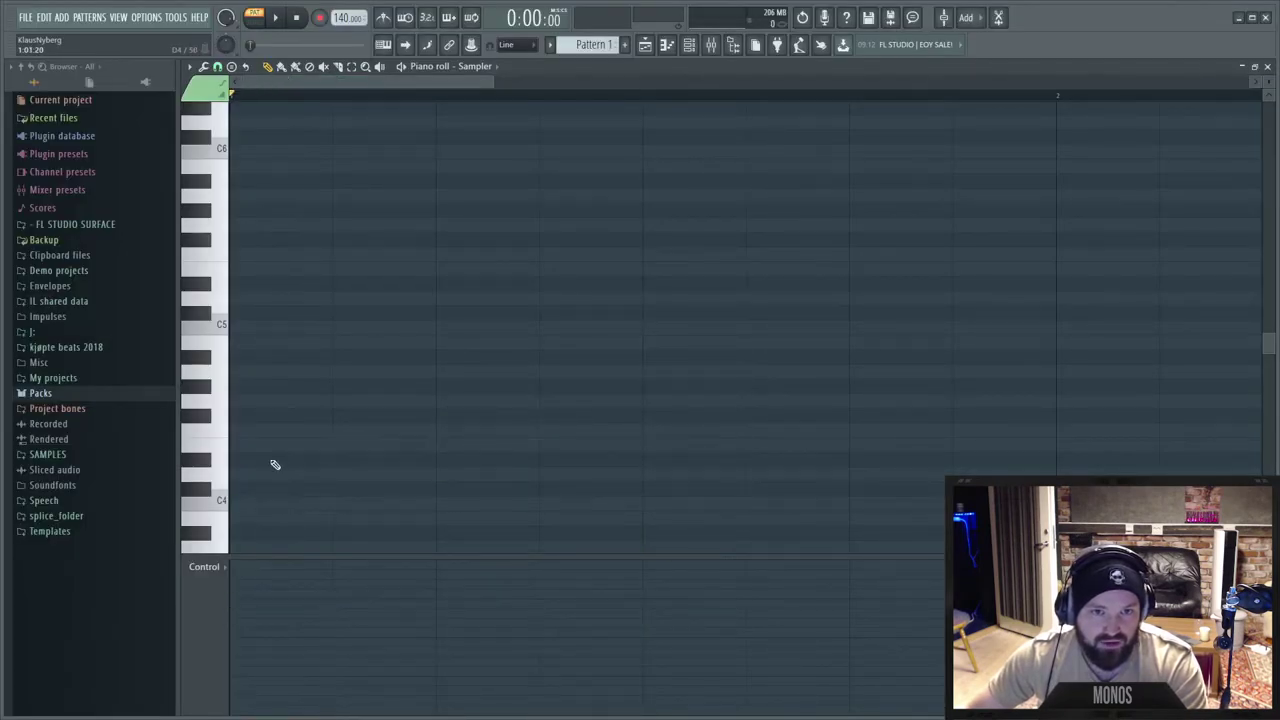
{"action": "left_click", "coordinate": [231, 66]}
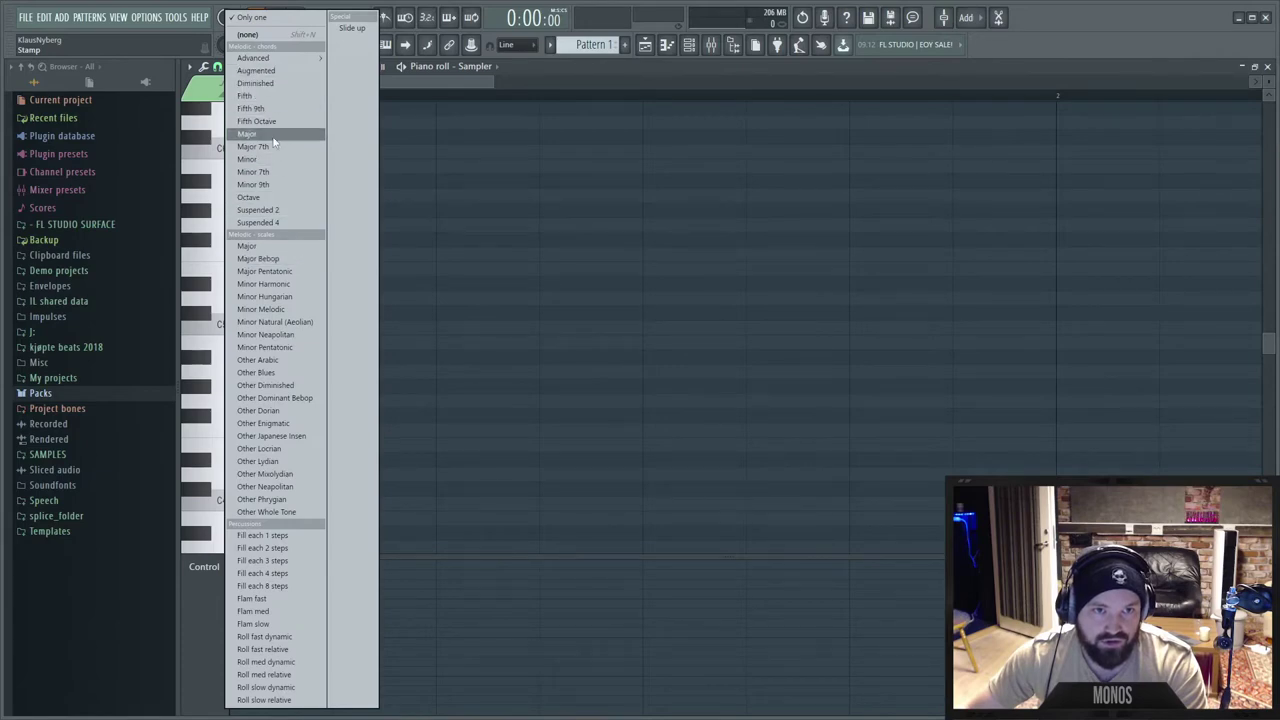
{"action": "left_click", "coordinate": [250, 134]}
{"action": "left_click", "coordinate": [450, 374]}
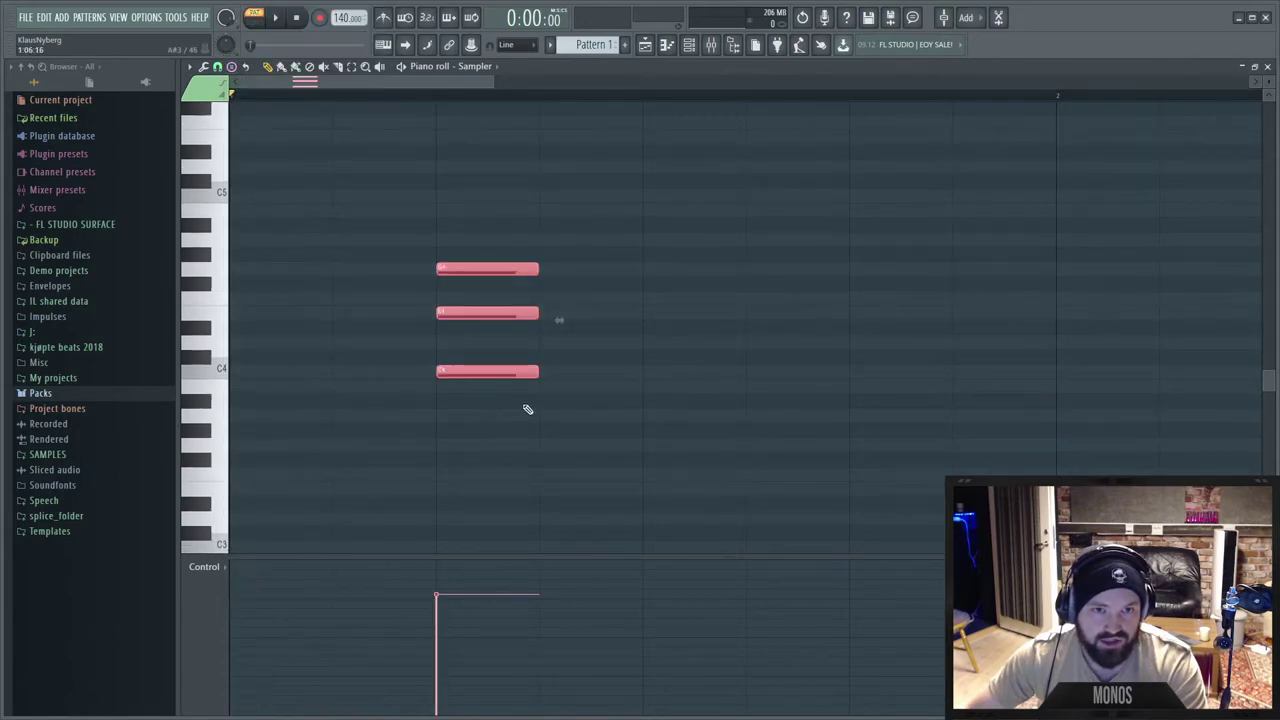
Draw single notes C4 and E4 on the third beat by hand and delete them again.
{"action": "left_click", "coordinate": [671, 376]}
{"action": "left_click", "coordinate": [649, 317]}
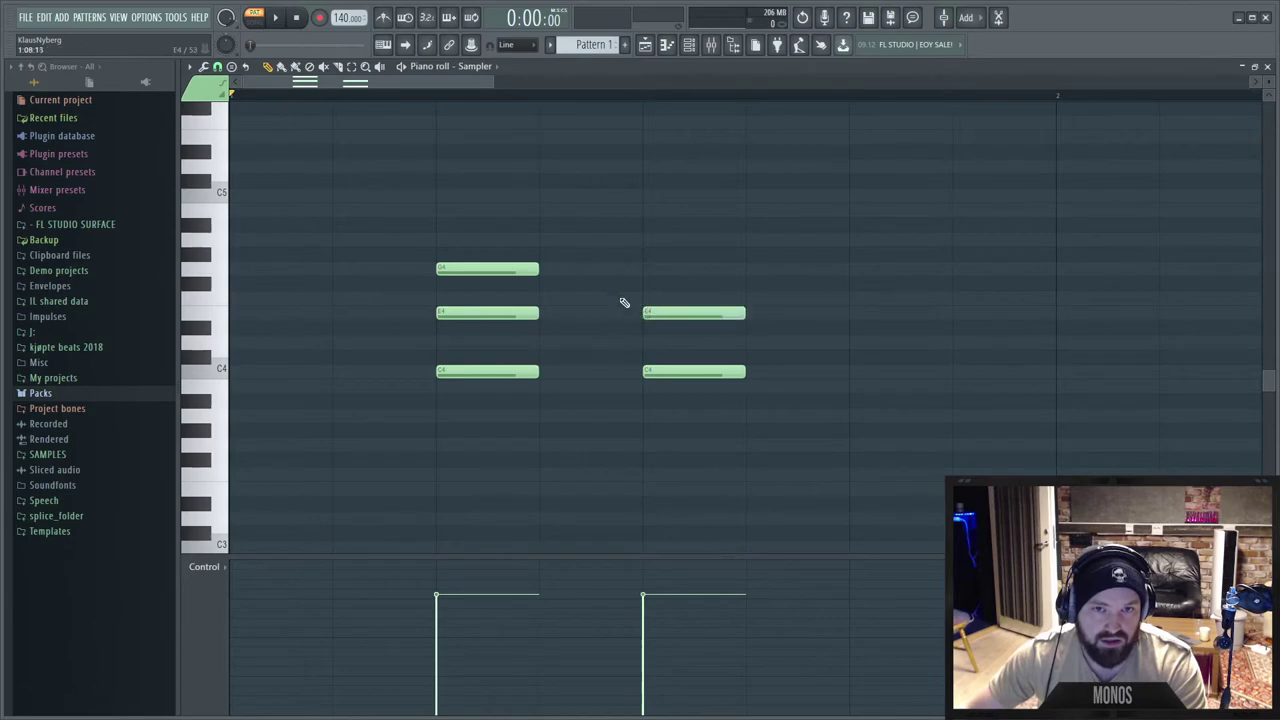
{"action": "right_click", "coordinate": [662, 313]}
{"action": "right_click", "coordinate": [678, 371]}
Stamp a Minor chord rooted at D4 directly after the C major chord.
{"action": "left_click", "coordinate": [231, 67]}
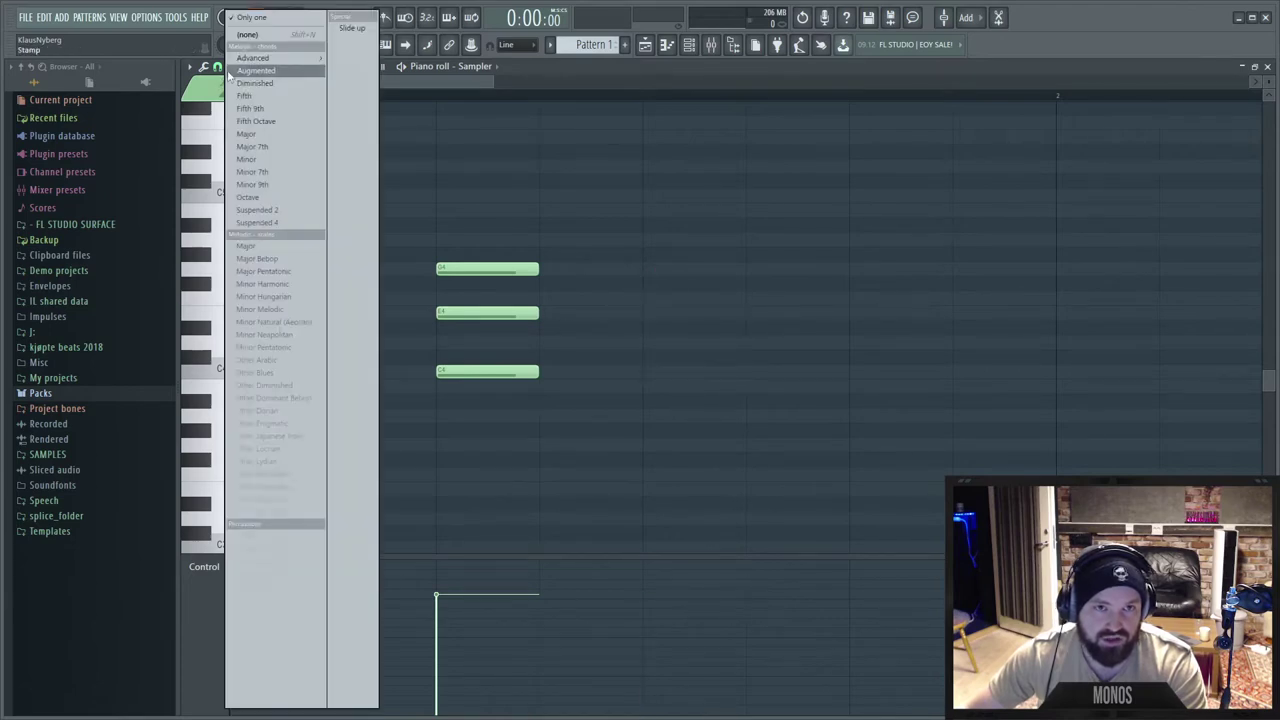
{"action": "left_click", "coordinate": [266, 160]}
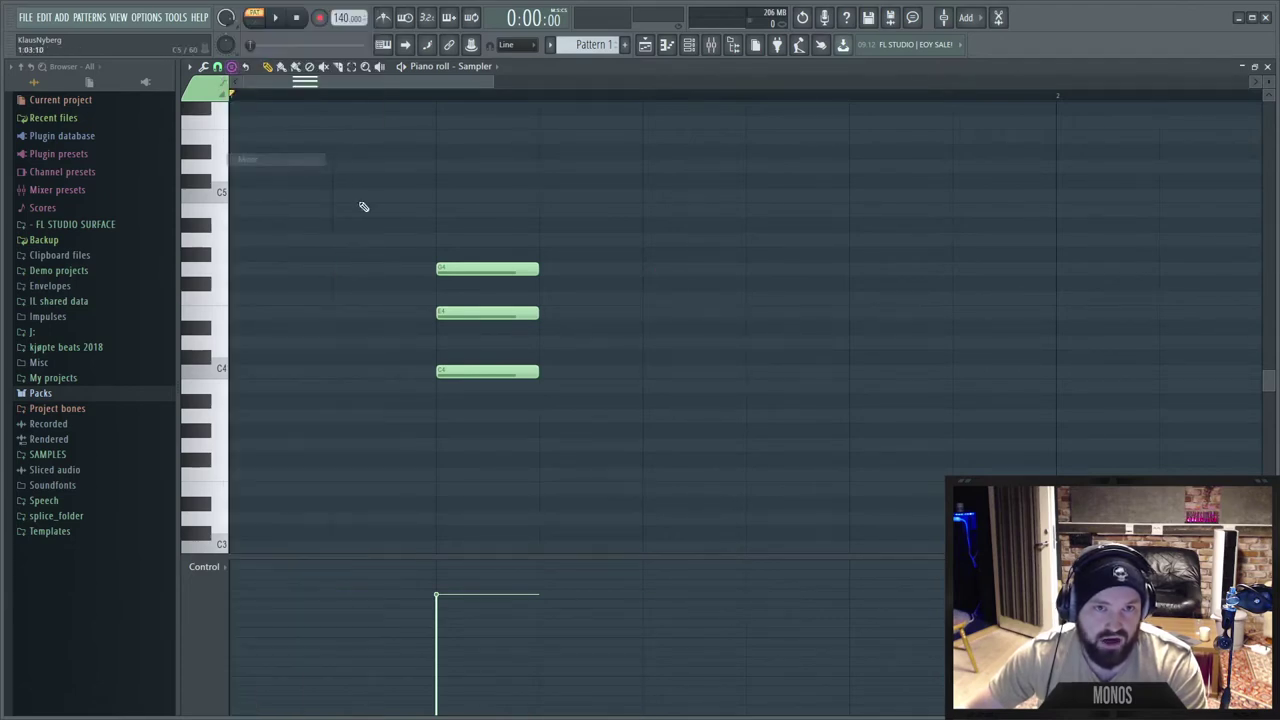
{"action": "left_click", "coordinate": [565, 344]}
{"action": "scroll", "coordinate": [634, 463], "scroll_direction": "up", "scroll_amount": 3}
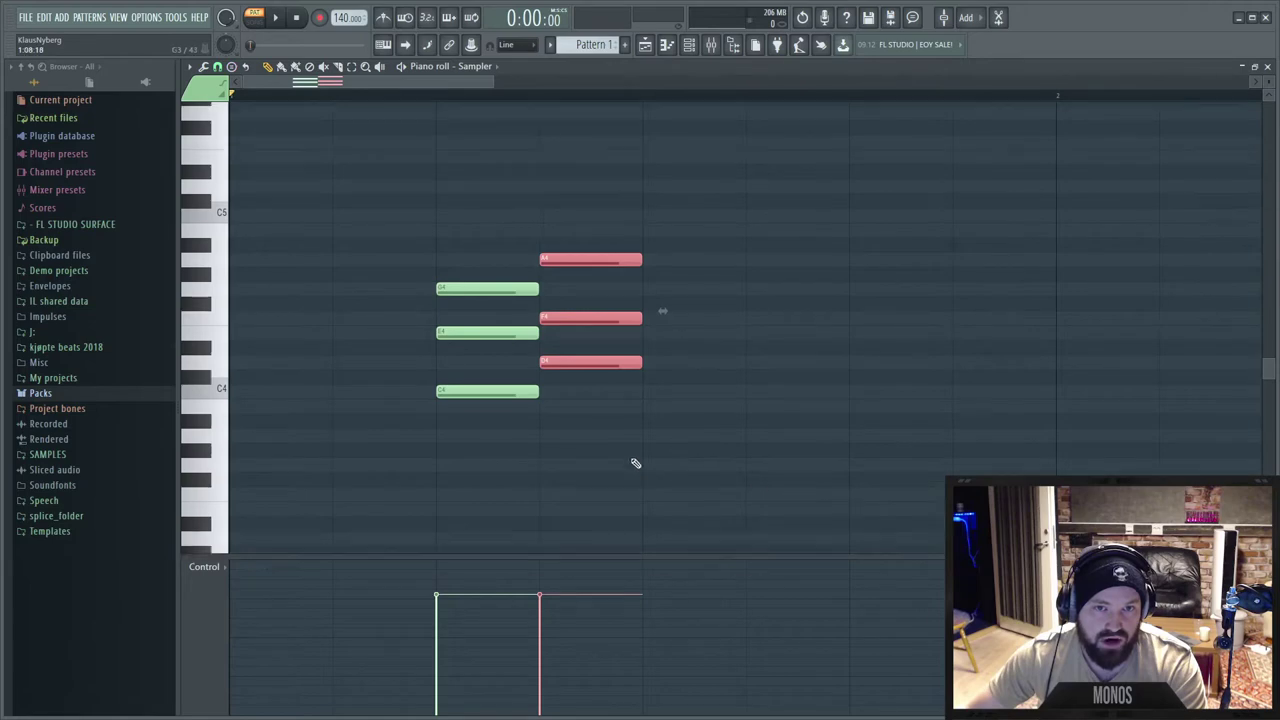
Stamp the advanced m6add9 chord rooted at C4 on the third beat.
{"action": "left_click", "coordinate": [268, 66]}
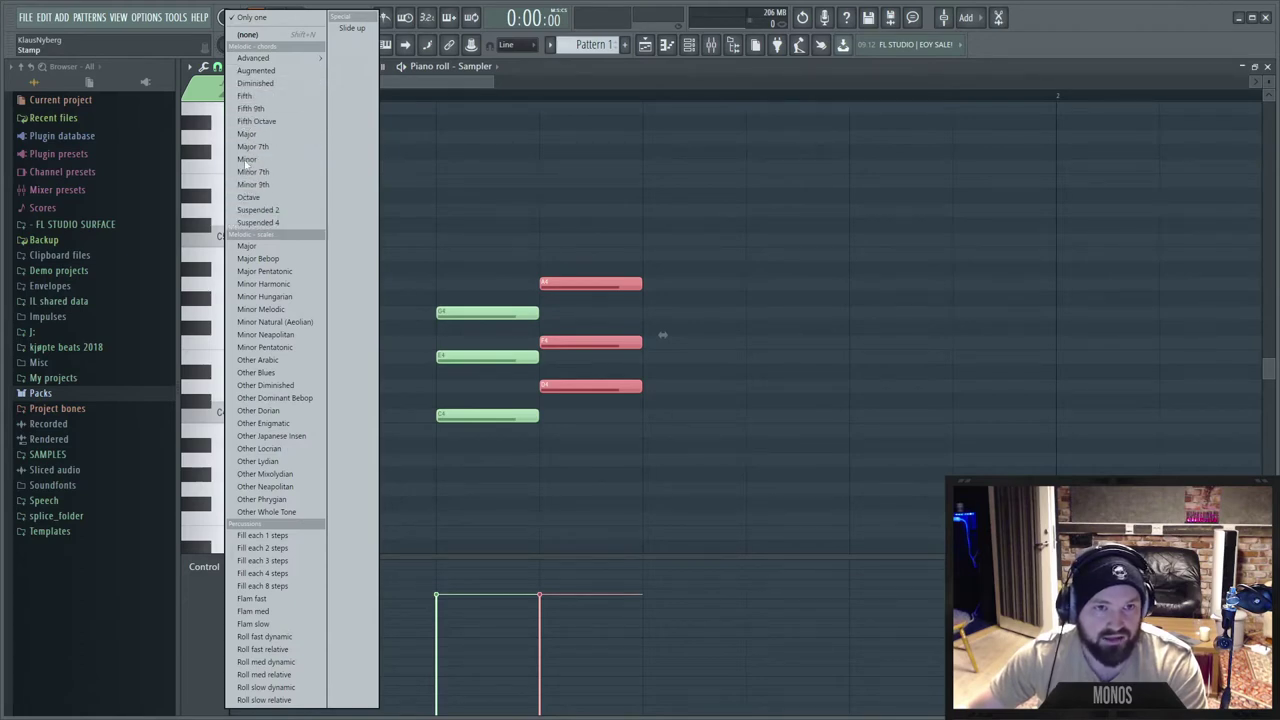
{"action": "mouse_move", "coordinate": [256, 59]}
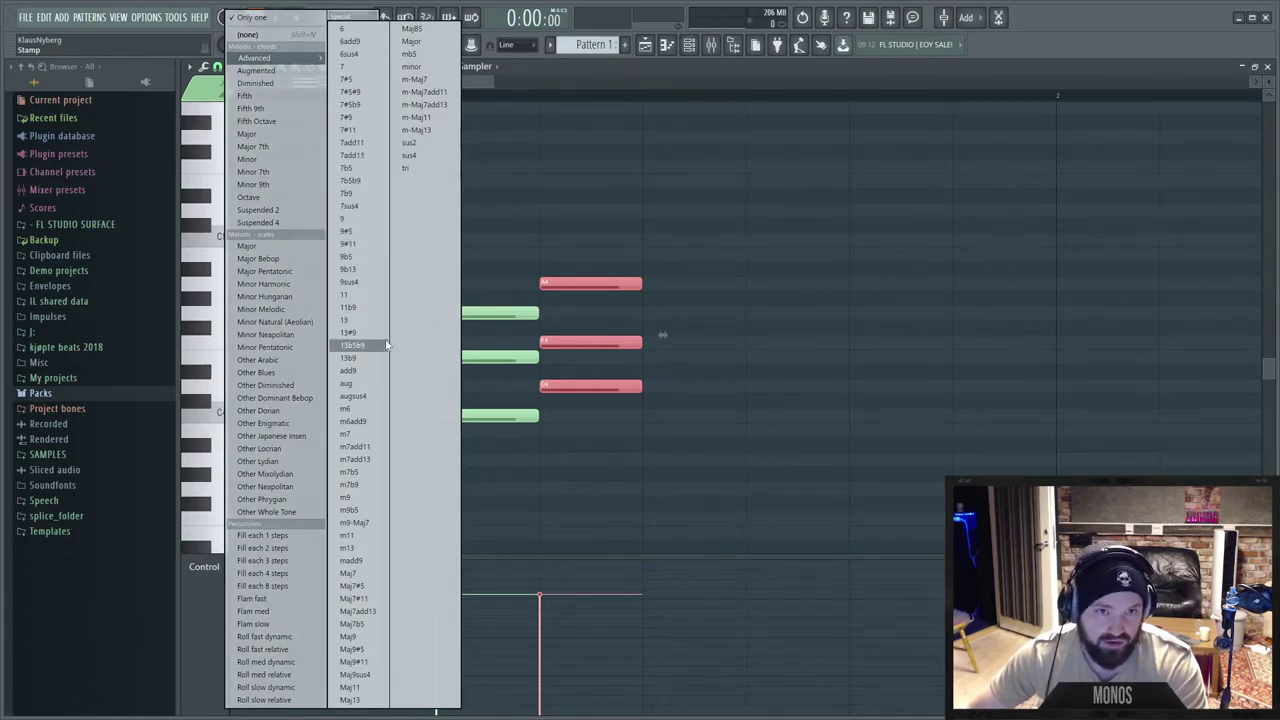
{"action": "left_click", "coordinate": [371, 424]}
{"action": "left_click", "coordinate": [674, 416]}
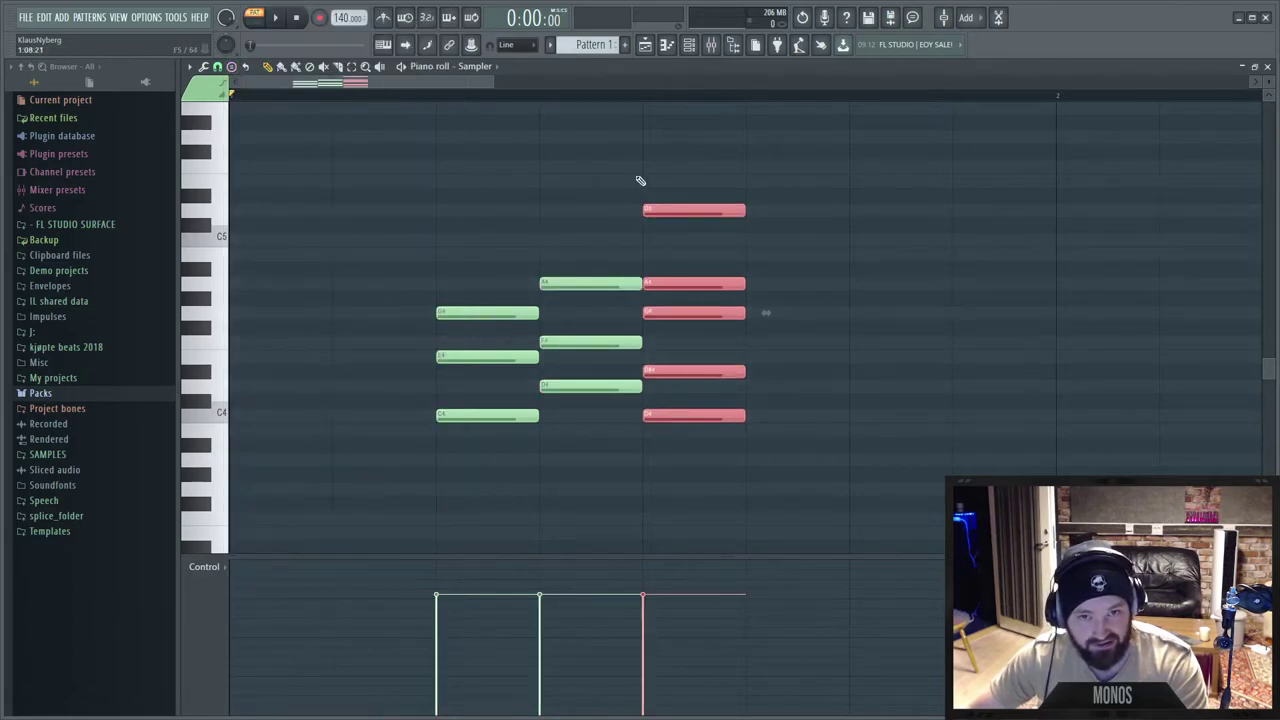
Erase all three stamped chords from the piano roll.
{"action": "right_click", "coordinate": [669, 210]}
{"action": "right_click", "coordinate": [487, 308]}
{"action": "right_click", "coordinate": [590, 292]}
{"action": "scroll", "coordinate": [463, 357], "scroll_direction": "up", "scroll_amount": 2}
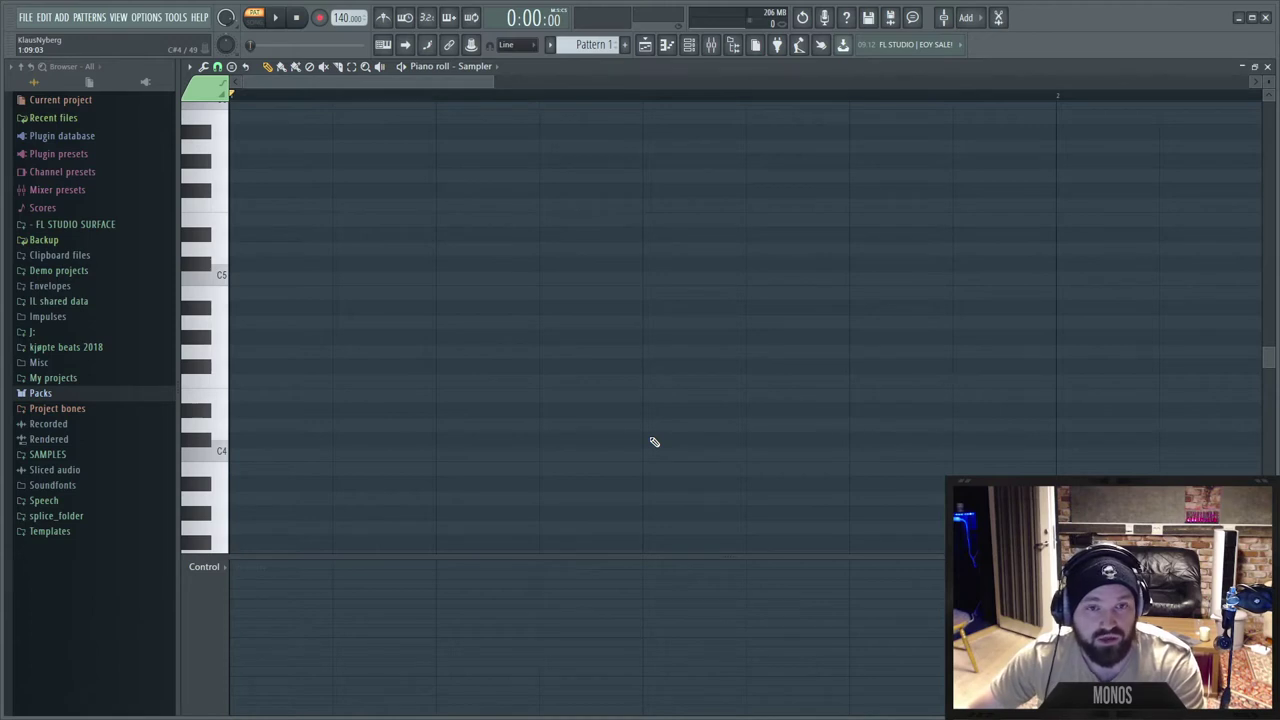
{"action": "left_click", "coordinate": [217, 66]}
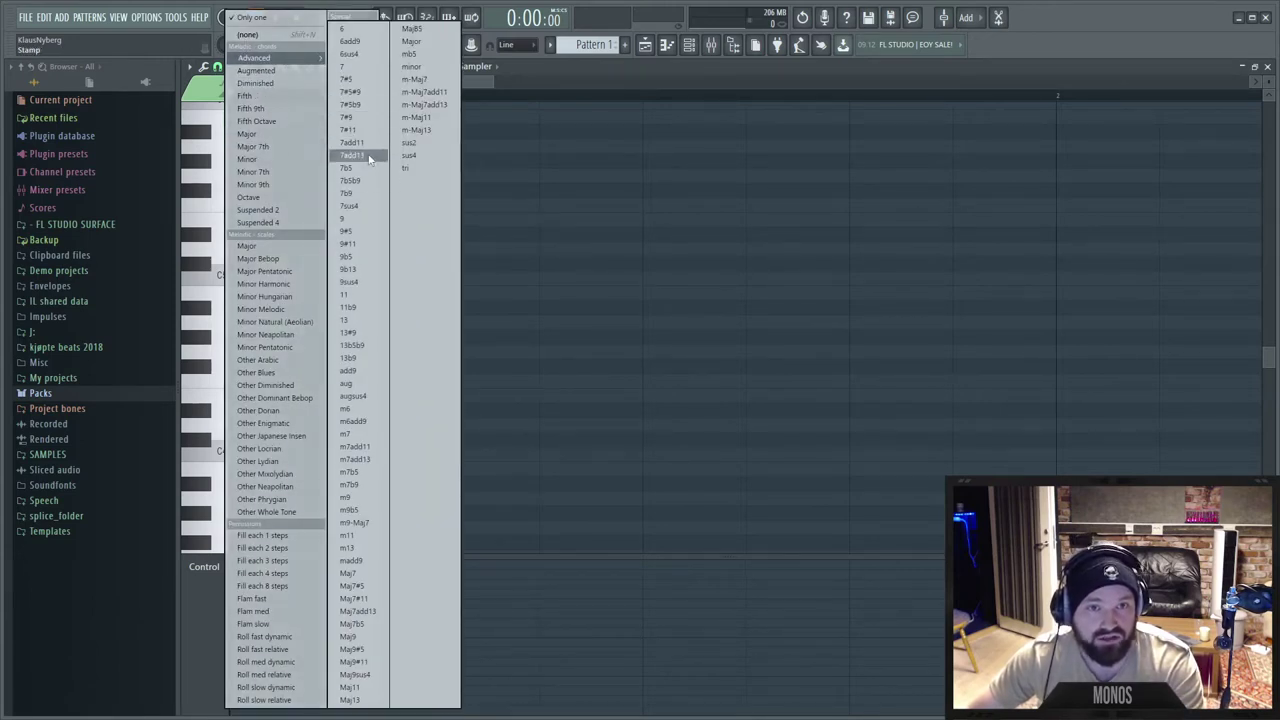
{"action": "left_click", "coordinate": [366, 245]}
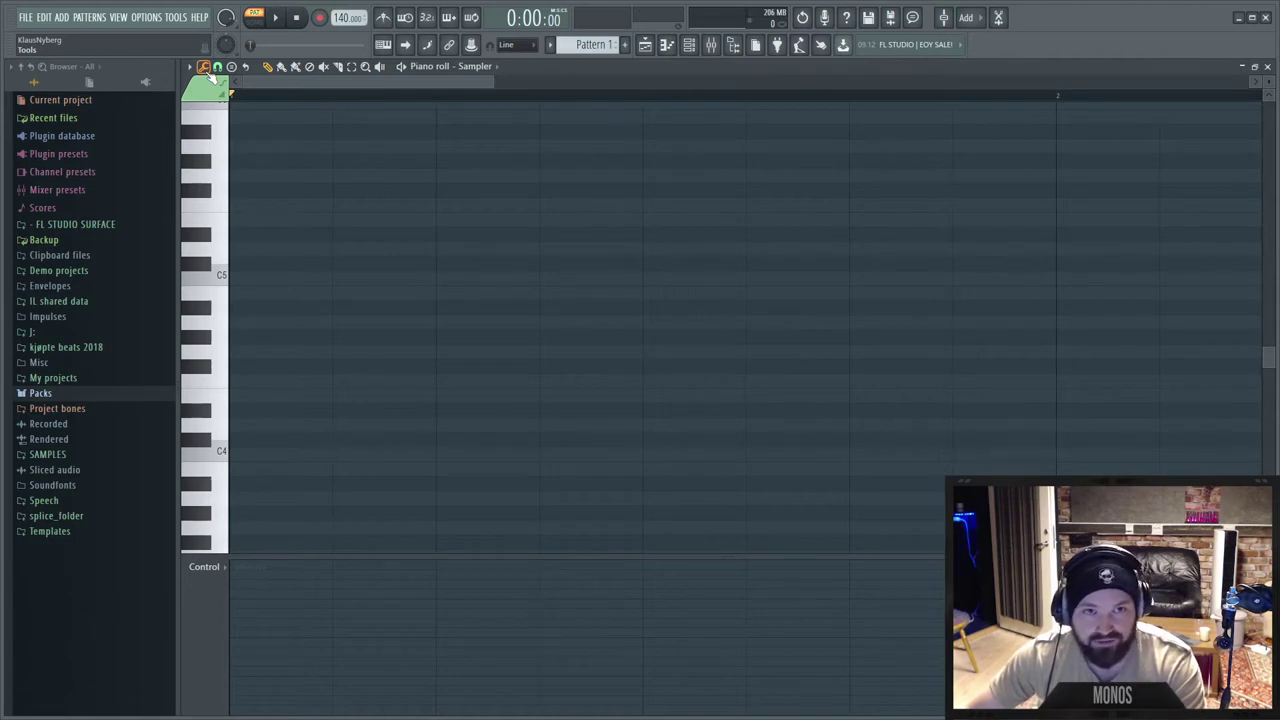
{"action": "left_click", "coordinate": [204, 67]}
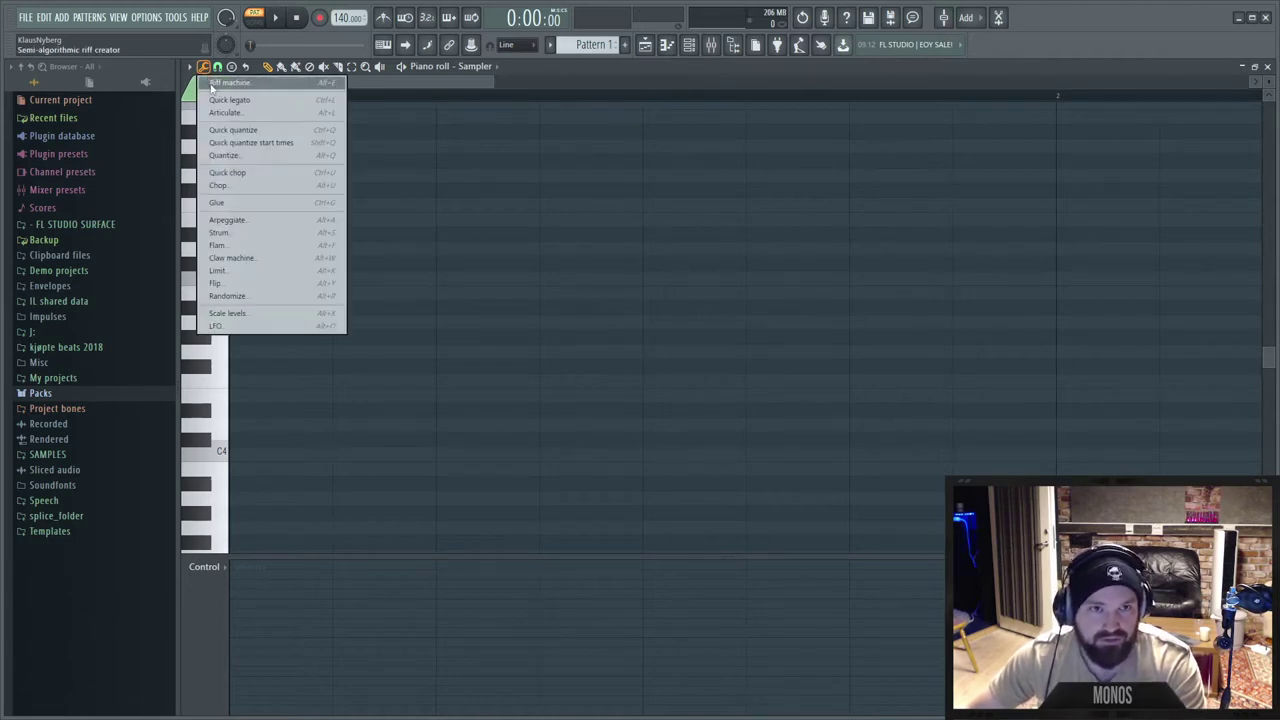
{"action": "left_click", "coordinate": [250, 191]}
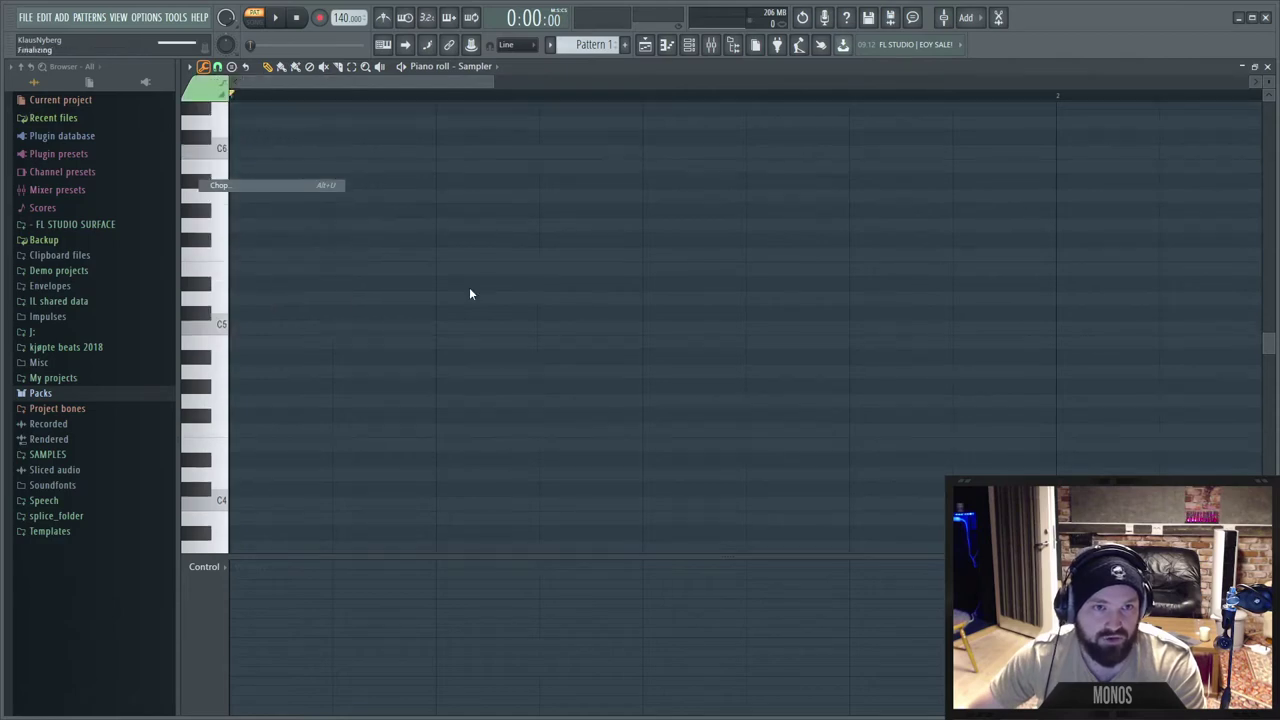
{"action": "left_click", "coordinate": [724, 272]}
Draw a C5 note on the second beat and extend it to one full beat, ending at the third beat.
{"action": "left_click", "coordinate": [452, 328]}
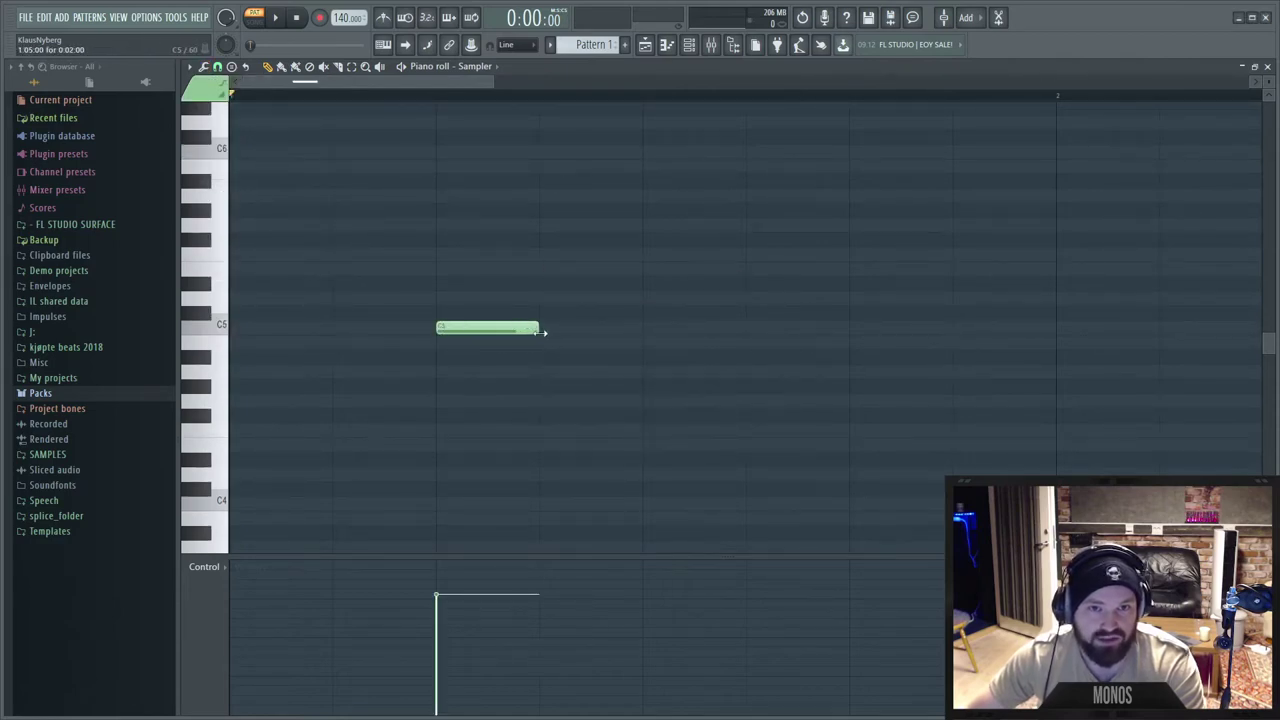
{"action": "left_click_drag", "start_coordinate": [550, 330], "coordinate": [652, 330]}
{"action": "right_click", "coordinate": [654, 330]}
{"action": "left_click_drag", "start_coordinate": [539, 329], "coordinate": [642, 328]}
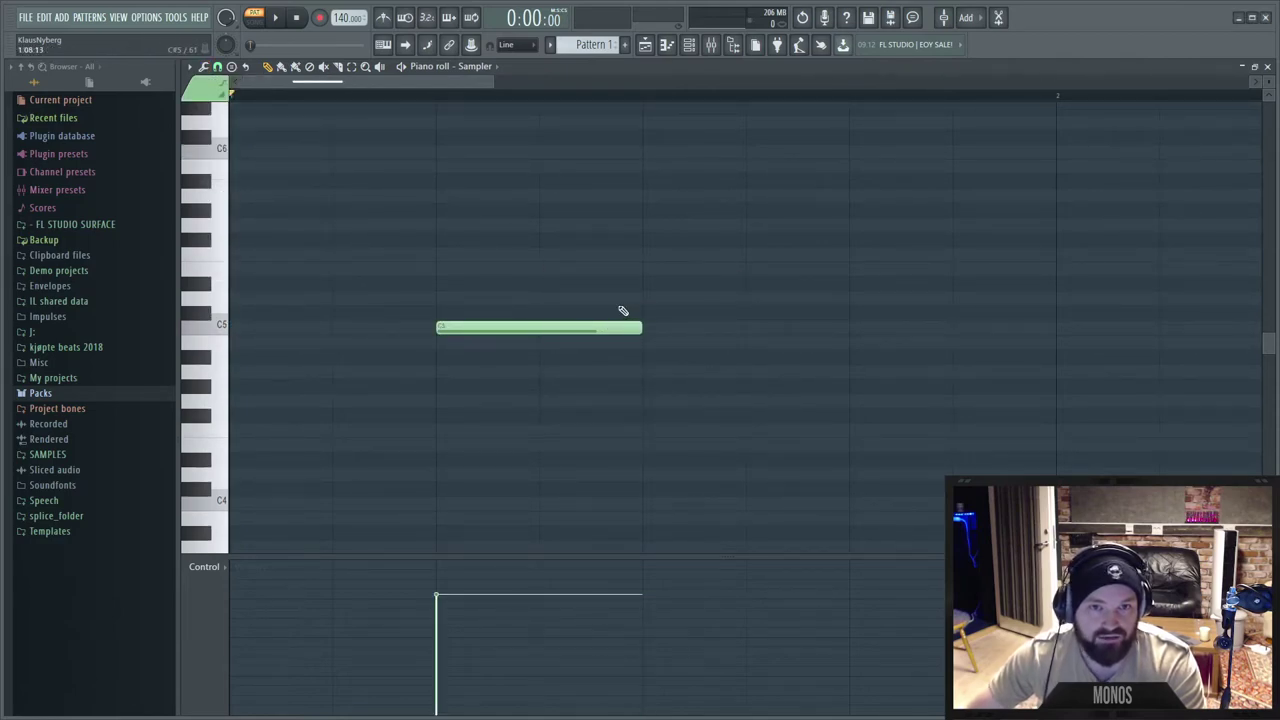
Try the Chop tool with its default pattern on the C5 note, without accepting it.
{"action": "key", "text": "ctrl+a"}
{"action": "left_click", "coordinate": [203, 66]}
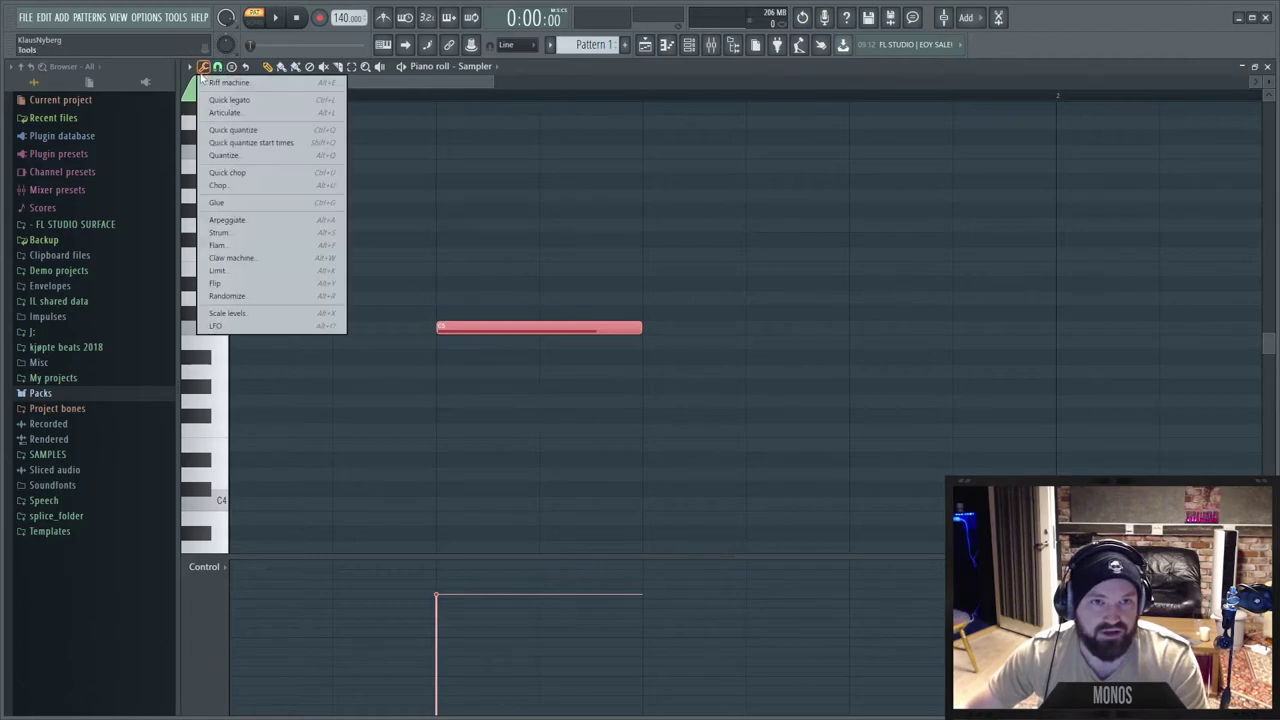
{"action": "left_click", "coordinate": [290, 185]}
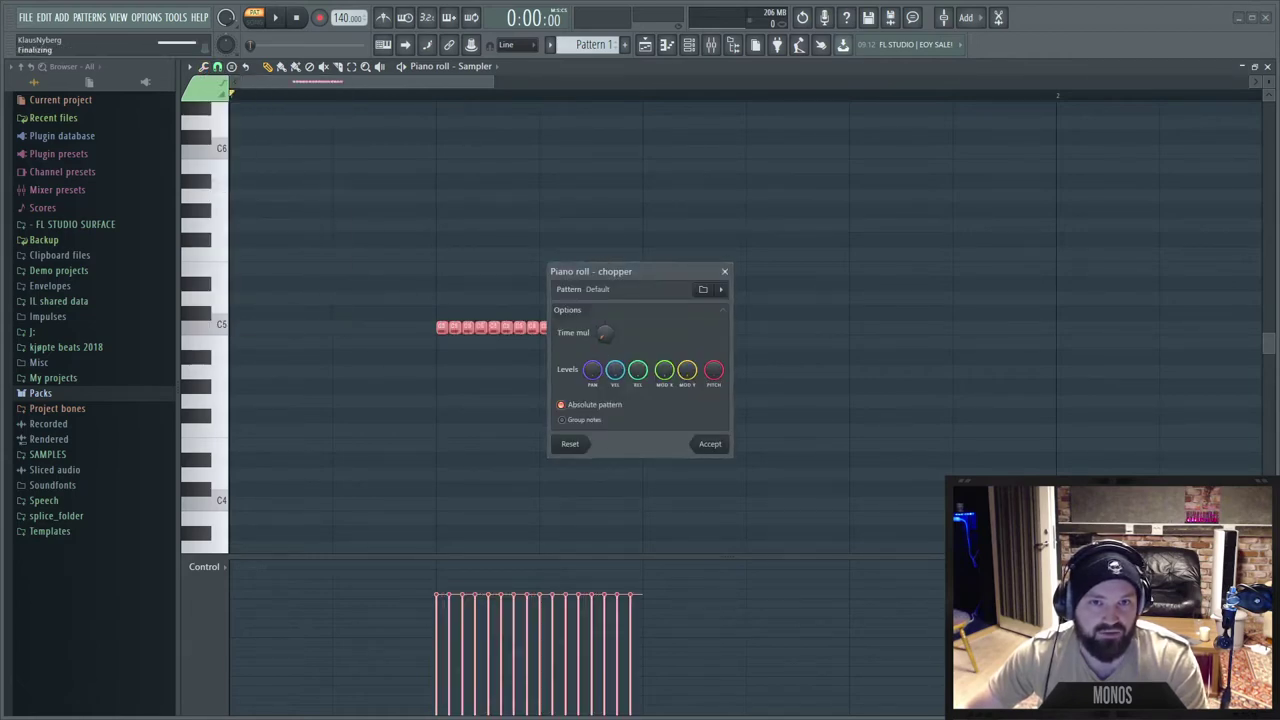
{"action": "left_click_drag", "start_coordinate": [622, 266], "coordinate": [764, 274]}
{"action": "left_click", "coordinate": [866, 279]}
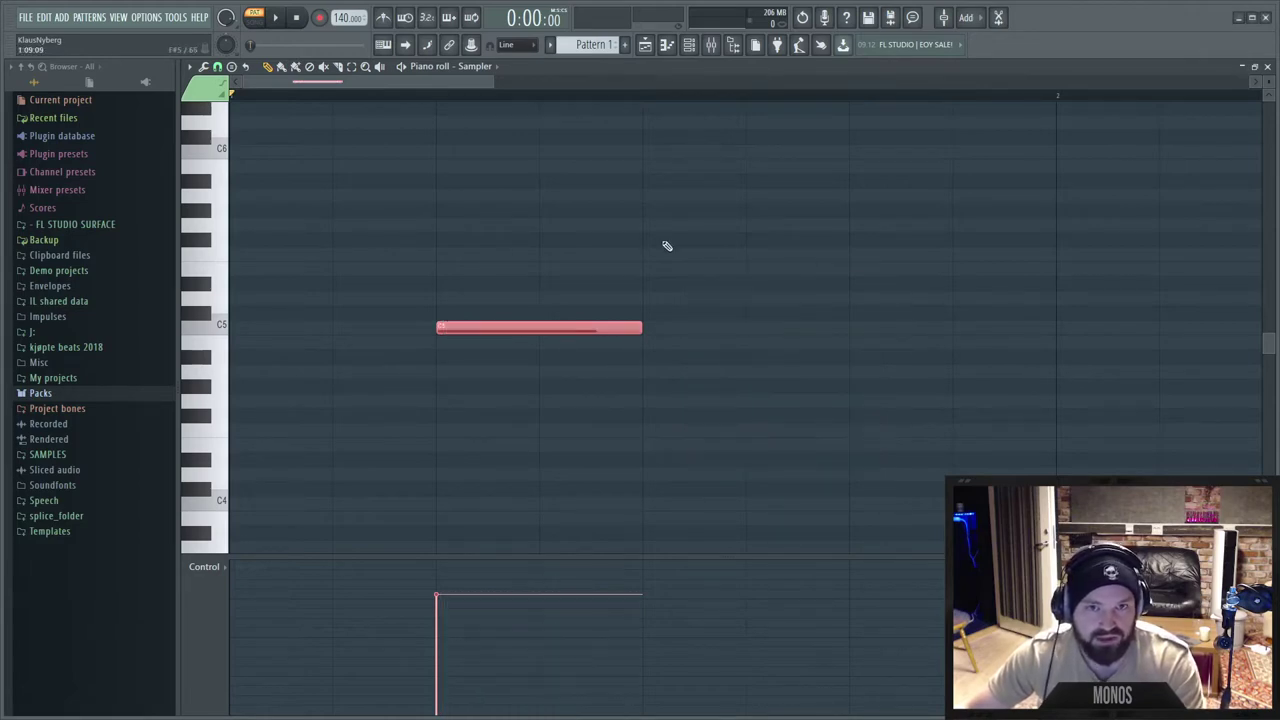
Delete the C5 note and draw three consecutive half-beat notes, B4, G#4 and B4, starting half a beat into the bar.
{"action": "key", "text": "Delete"}
{"action": "left_click", "coordinate": [203, 66]}
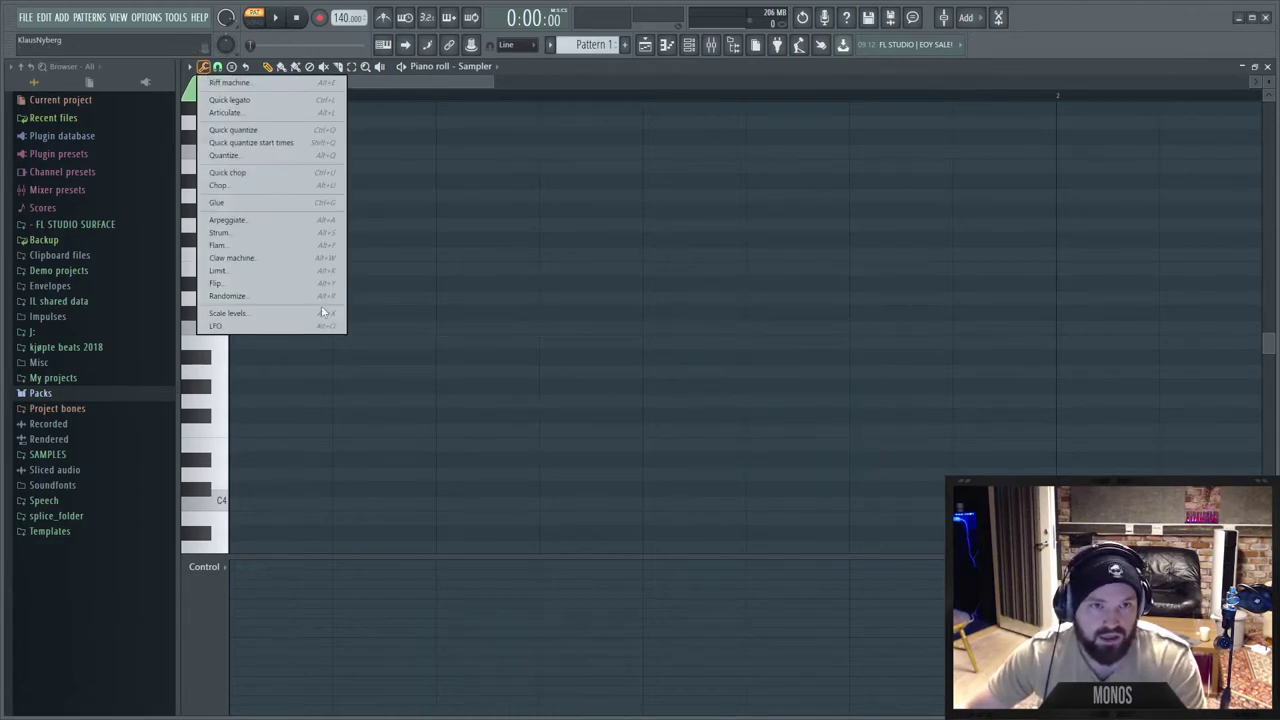
{"action": "left_click", "coordinate": [545, 342]}
{"action": "left_click", "coordinate": [369, 341]}
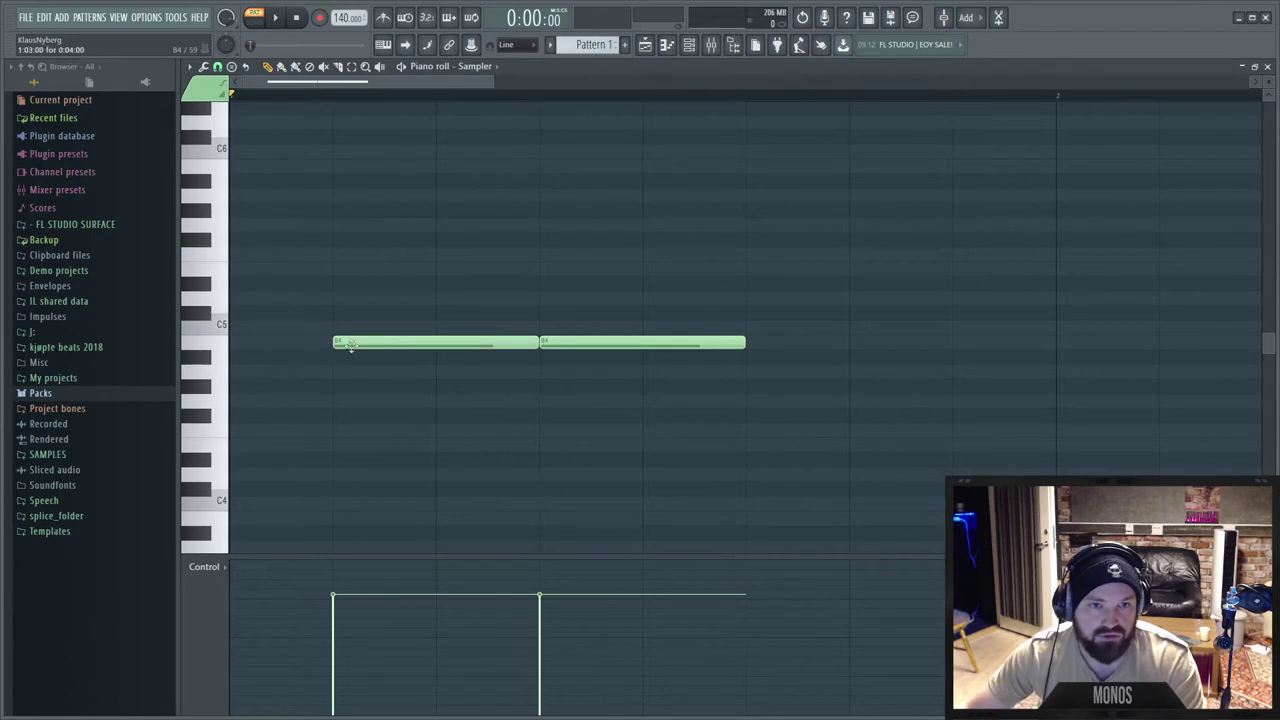
{"action": "left_click_drag", "start_coordinate": [700, 362], "coordinate": [494, 366]}
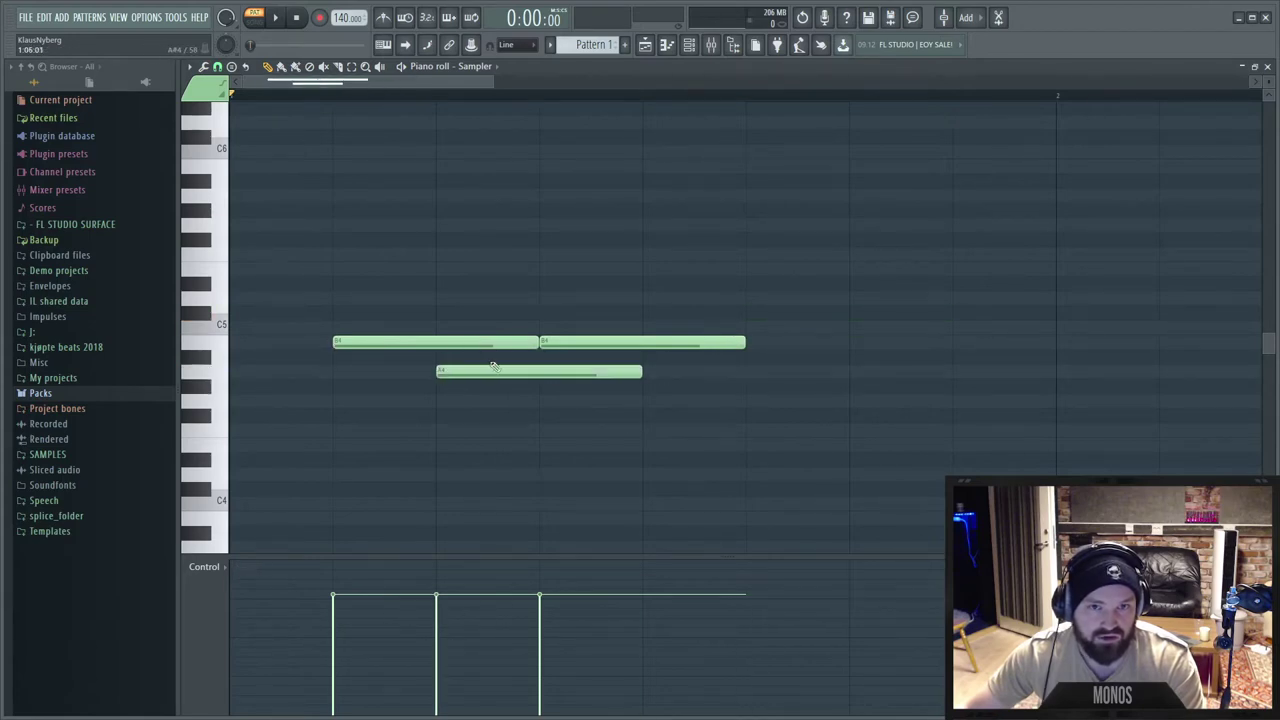
{"action": "right_click", "coordinate": [494, 366]}
{"action": "left_click_drag", "start_coordinate": [814, 307], "coordinate": [449, 353], "text": "ctrl"}
{"action": "left_click", "coordinate": [445, 386]}
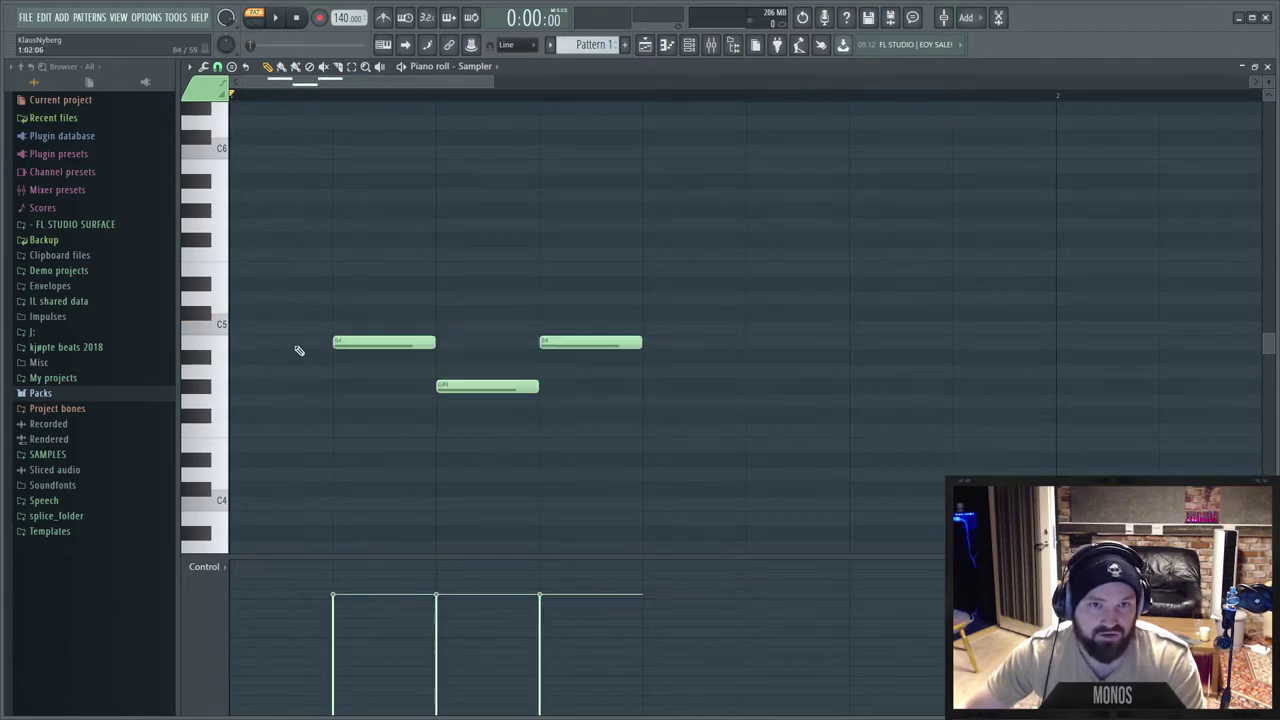
Add a half-beat B4 note at the bar start, and half-beat A#4 and G#4 notes after the last B4.
{"action": "left_click", "coordinate": [297, 344]}
{"action": "left_click", "coordinate": [690, 356]}
{"action": "left_click", "coordinate": [785, 386]}
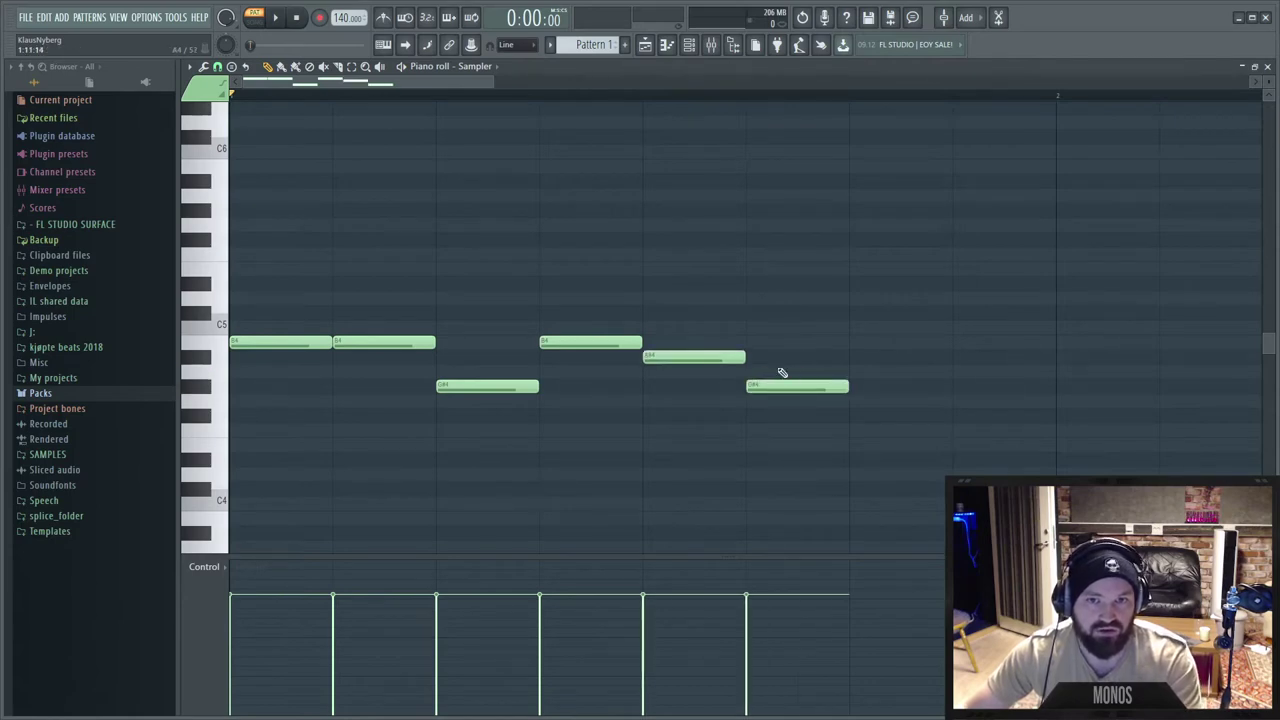
{"action": "left_click_drag", "start_coordinate": [842, 296], "coordinate": [789, 352]}
Try scaling the velocity of all six notes with the Multiply setting of Scale levels, without accepting it.
{"action": "key", "text": "ctrl+a"}
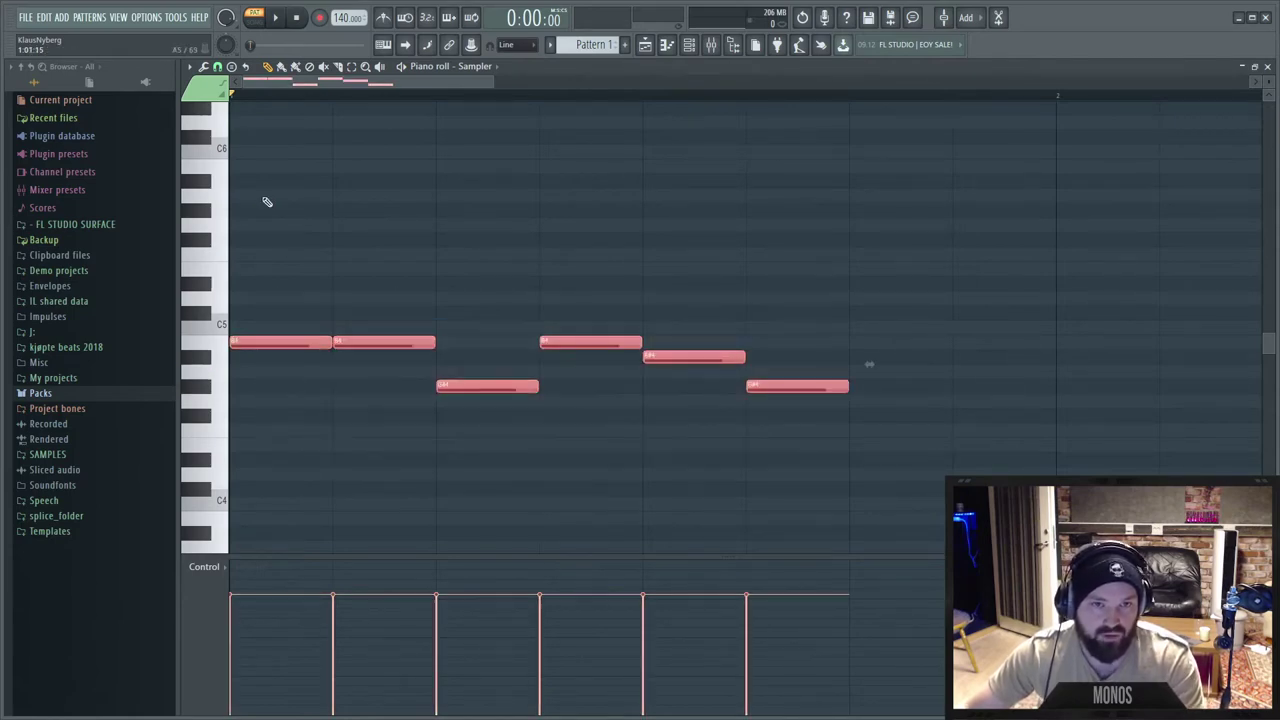
{"action": "left_click", "coordinate": [203, 66]}
{"action": "left_click", "coordinate": [227, 313]}
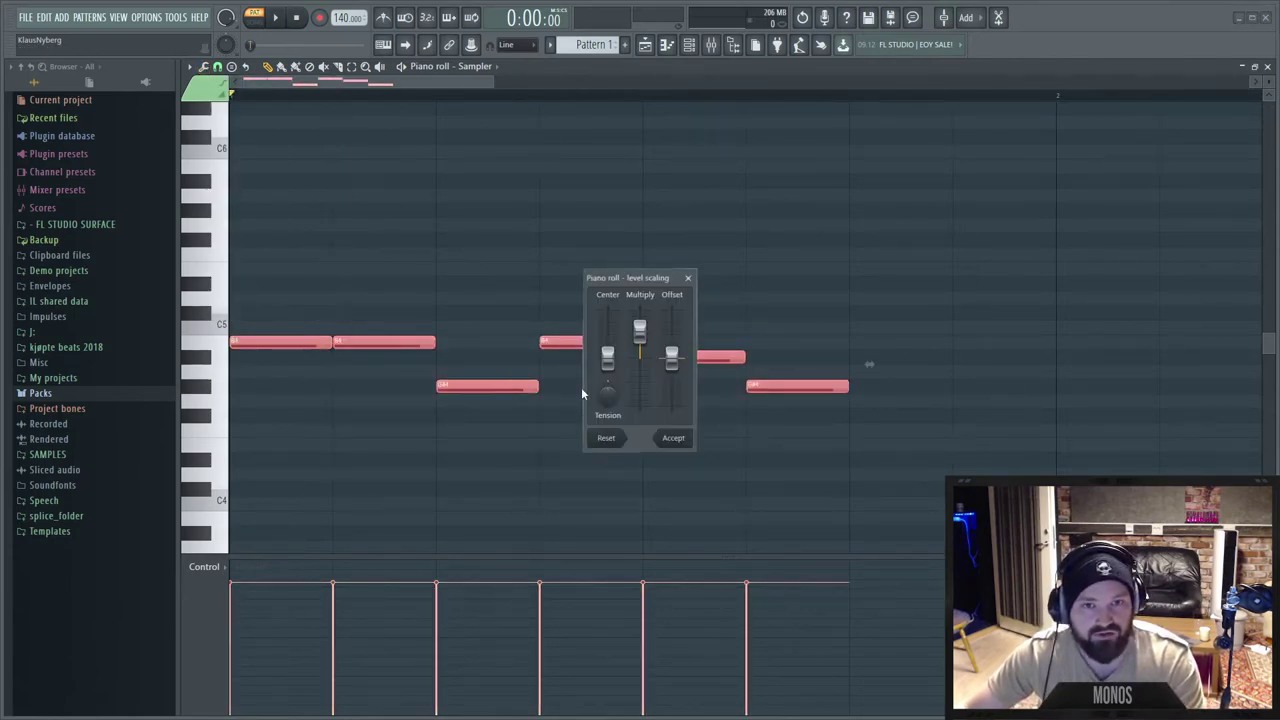
{"action": "mouse_move", "coordinate": [648, 345]}
{"action": "left_mouse_down"}
{"action": "mouse_move", "coordinate": [647, 368]}
{"action": "mouse_move", "coordinate": [646, 352]}
{"action": "left_mouse_up"}
{"action": "left_click", "coordinate": [688, 277]}
Randomize the velocity and release levels of all six notes, and show note velocity in the control lane.
{"action": "left_click", "coordinate": [204, 66]}
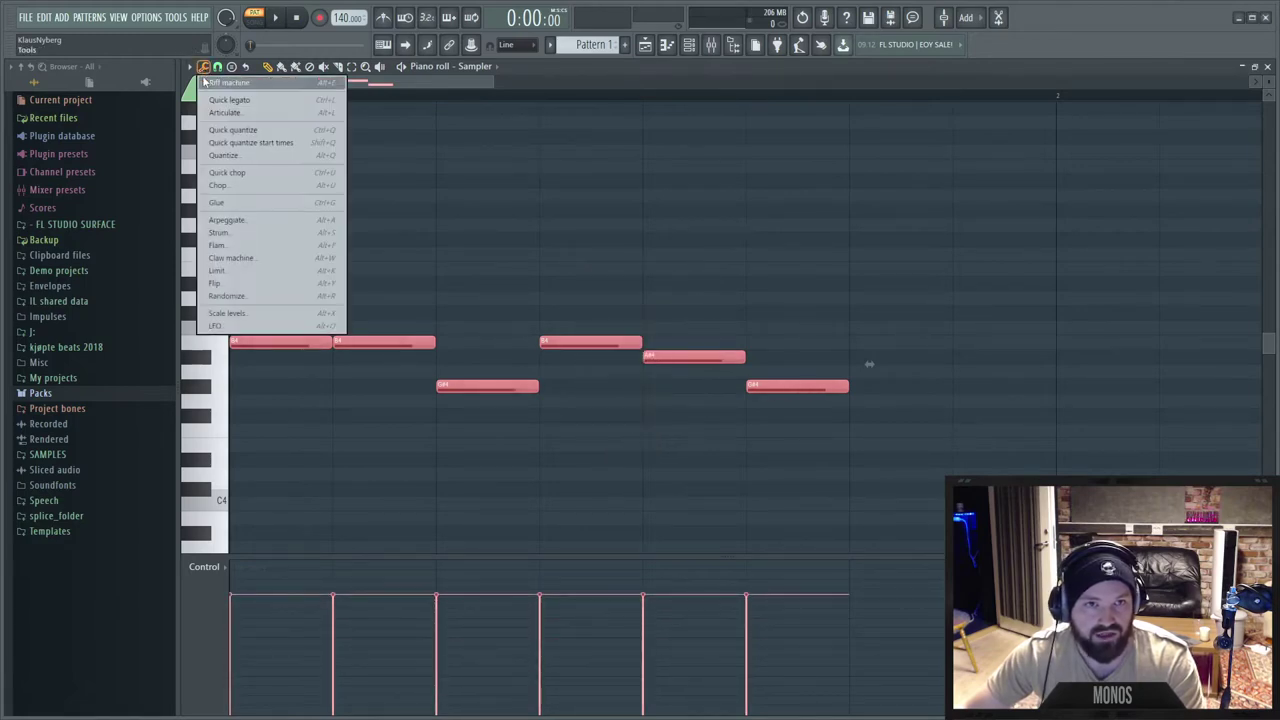
{"action": "left_click", "coordinate": [252, 306]}
{"action": "left_click_drag", "start_coordinate": [609, 436], "coordinate": [614, 405]}
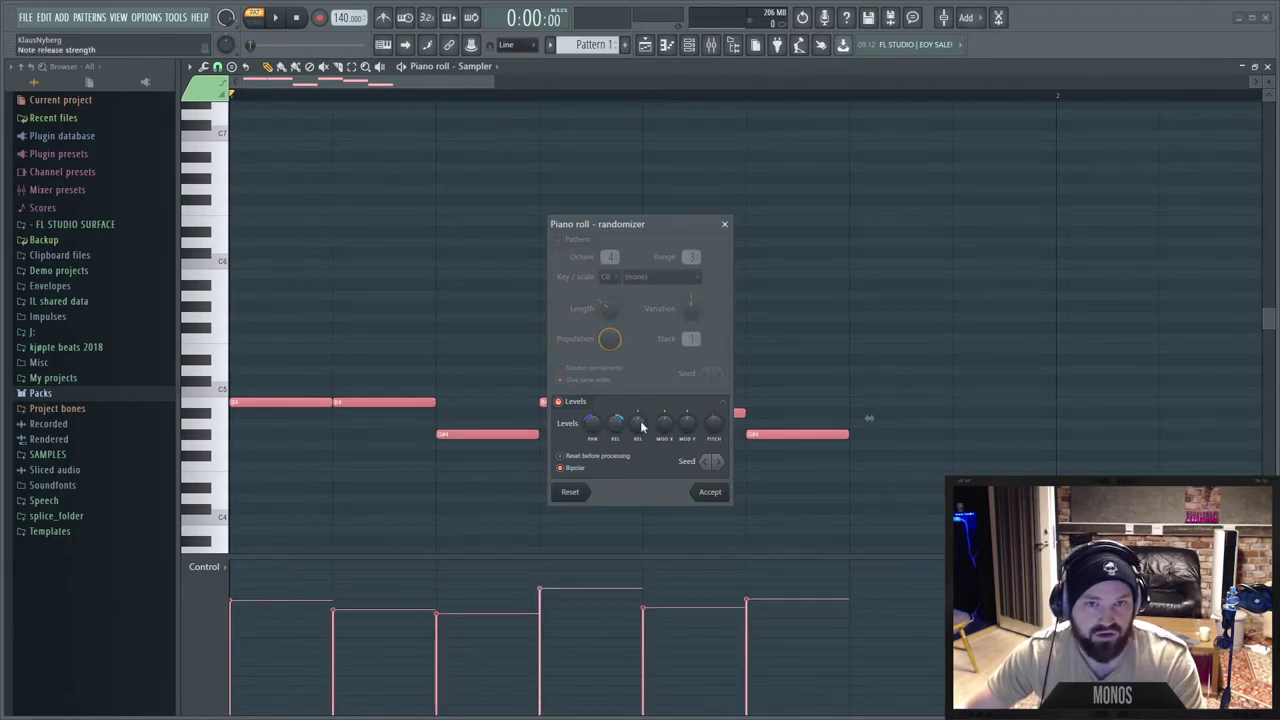
{"action": "left_click", "coordinate": [710, 492]}
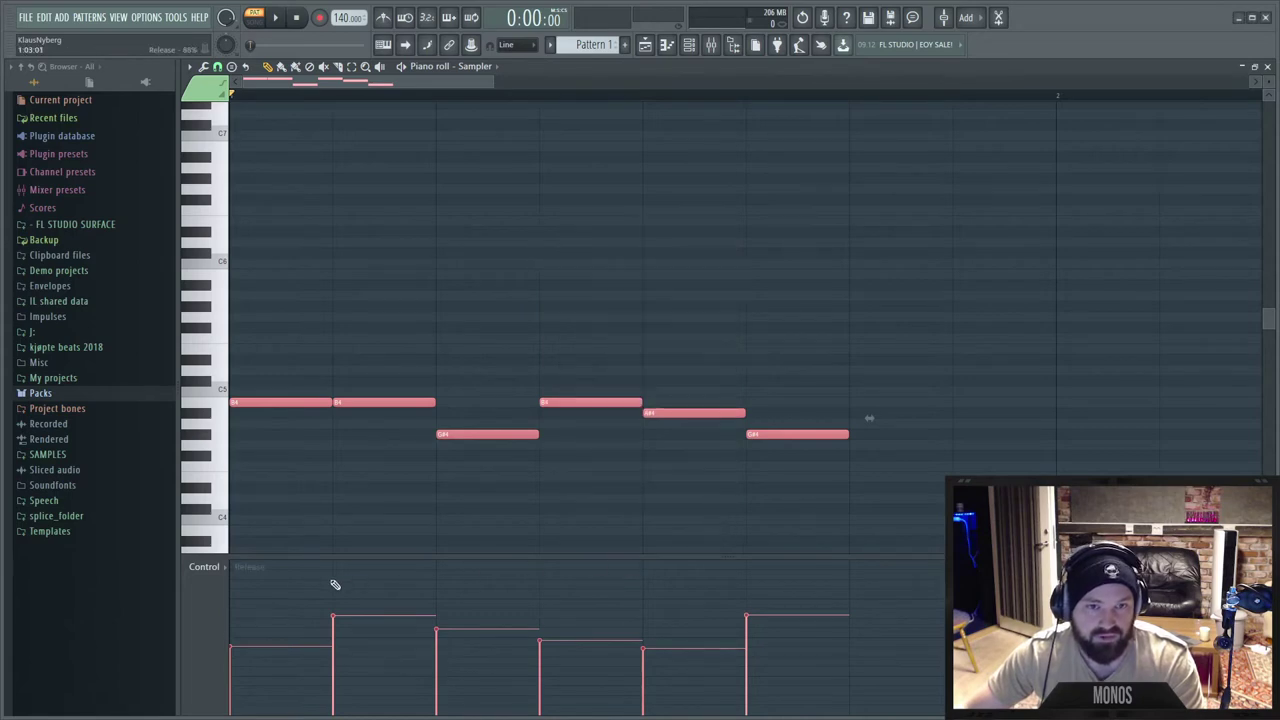
{"action": "left_click", "coordinate": [205, 567]}
{"action": "left_click", "coordinate": [245, 607]}
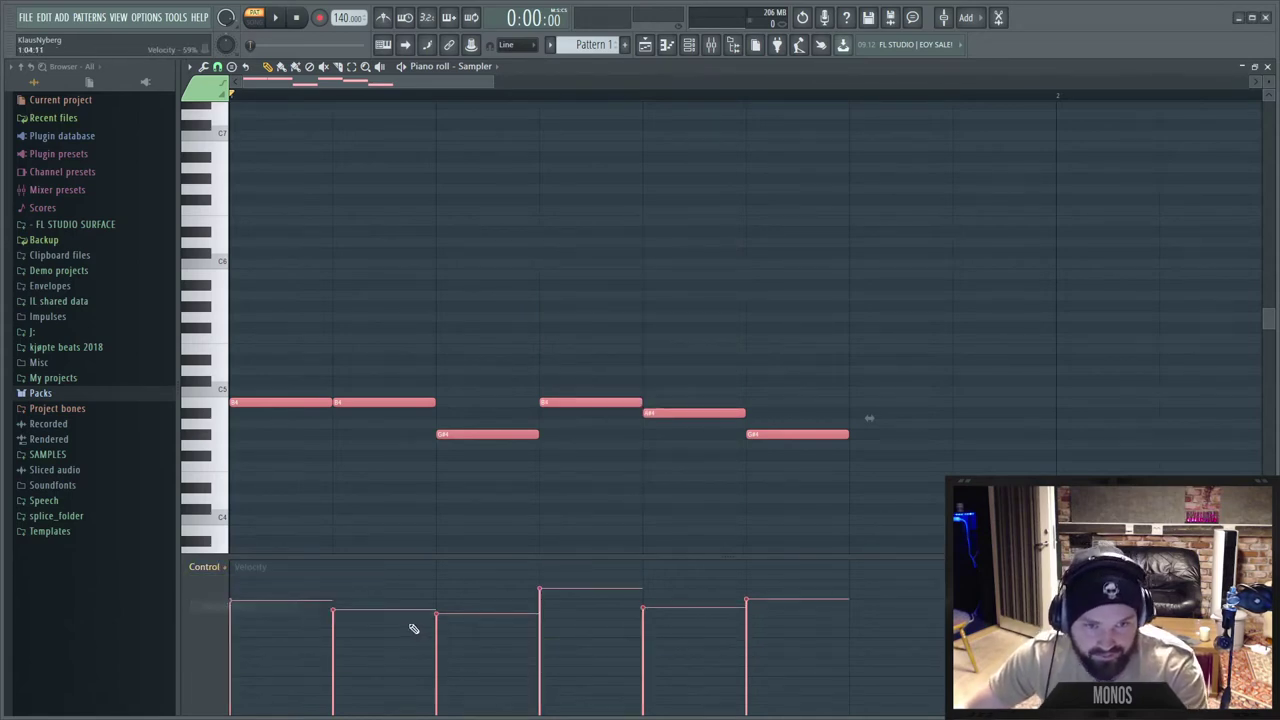
{"action": "left_click", "coordinate": [534, 494]}
{"action": "scroll", "coordinate": [500, 490], "scroll_direction": "down", "scroll_amount": 3}
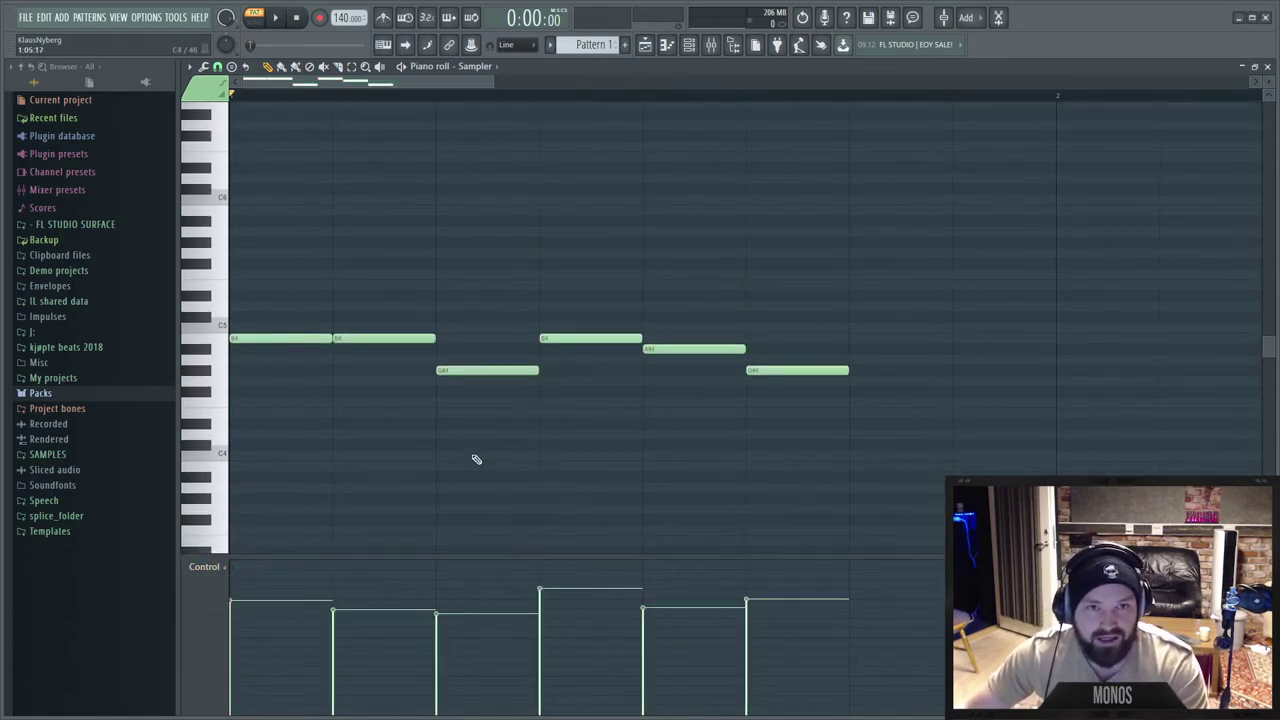
Erase all six notes from the piano roll.
{"action": "right_click", "coordinate": [342, 338]}
{"action": "right_click", "coordinate": [487, 370]}
{"action": "right_click", "coordinate": [590, 338]}
{"action": "right_click", "coordinate": [306, 338]}
{"action": "right_click", "coordinate": [760, 370]}
{"action": "right_click", "coordinate": [648, 349]}
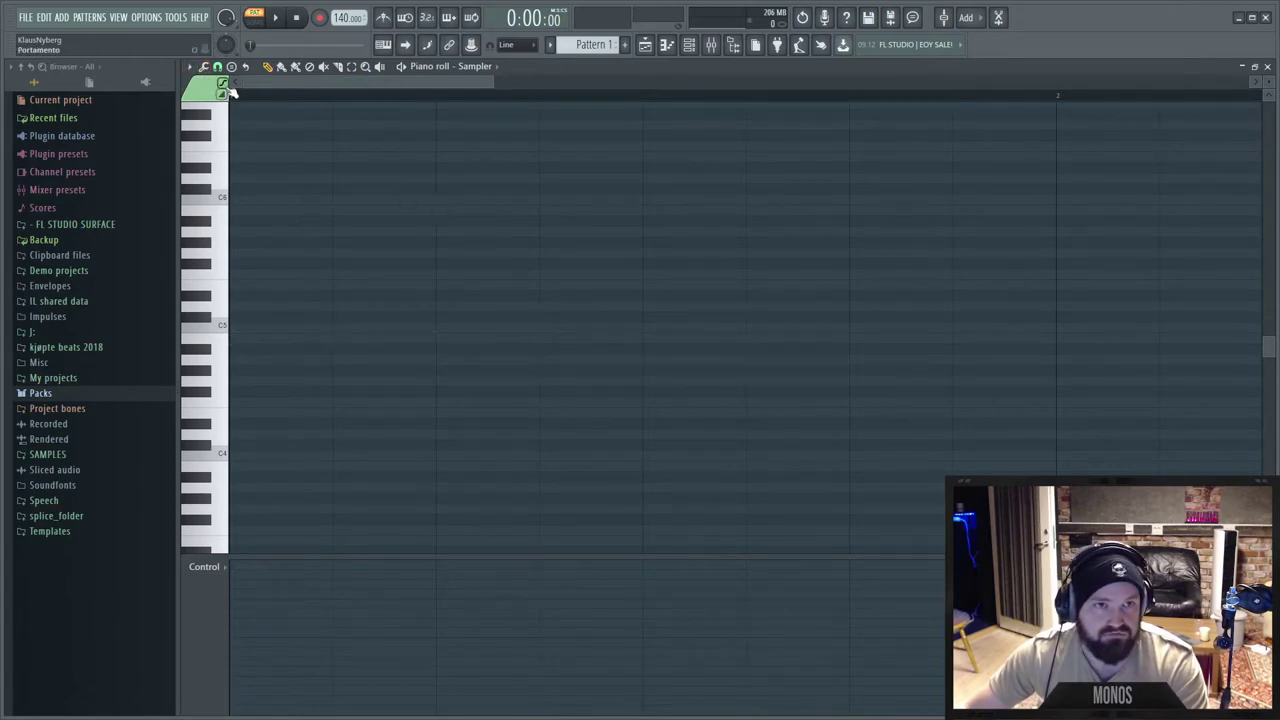
{"action": "left_click", "coordinate": [189, 67]}
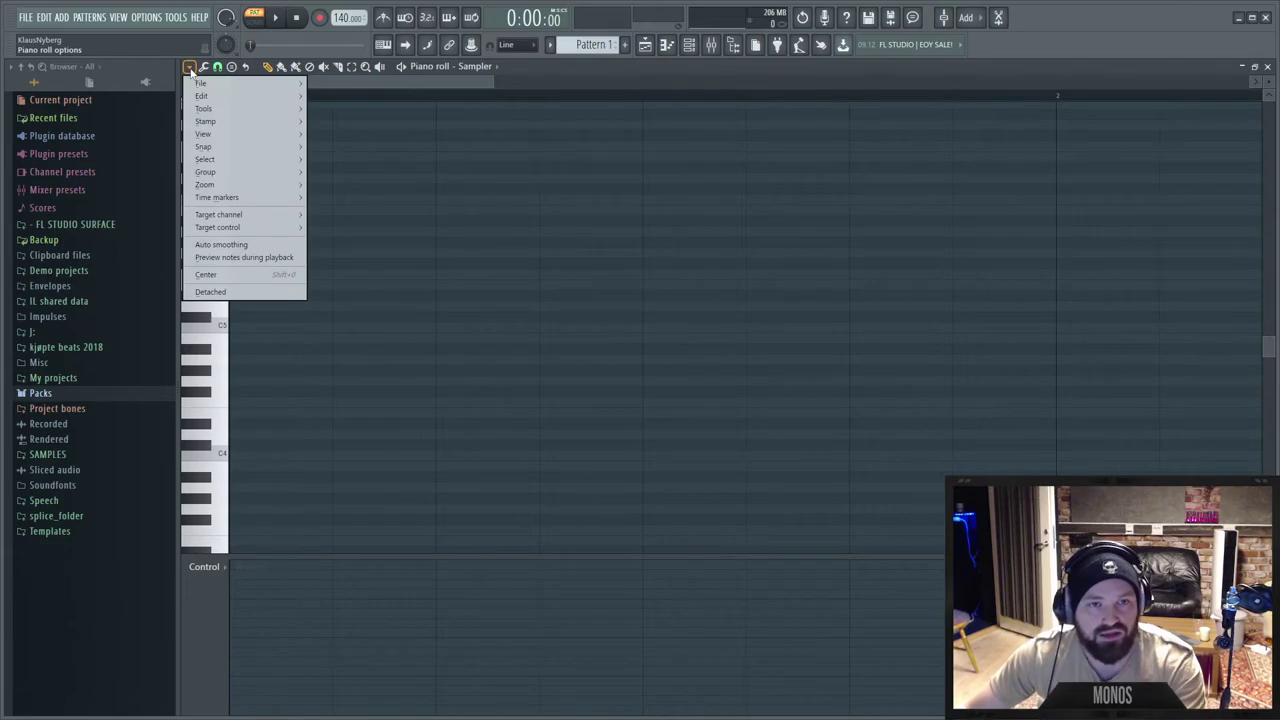
{"action": "left_click", "coordinate": [434, 396]}
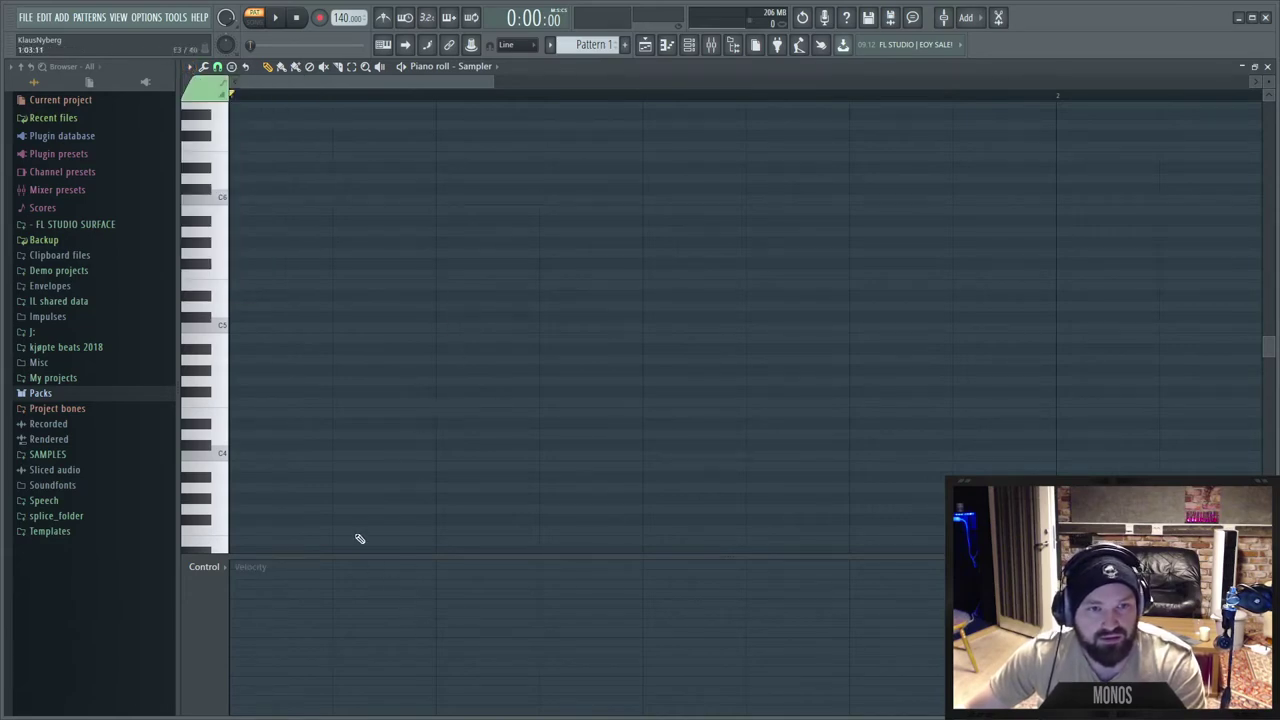
Draw half-beat E4 and F#4 notes half a beat into the bar, and make the F#4 a slide note.
{"action": "left_click", "coordinate": [340, 415]}
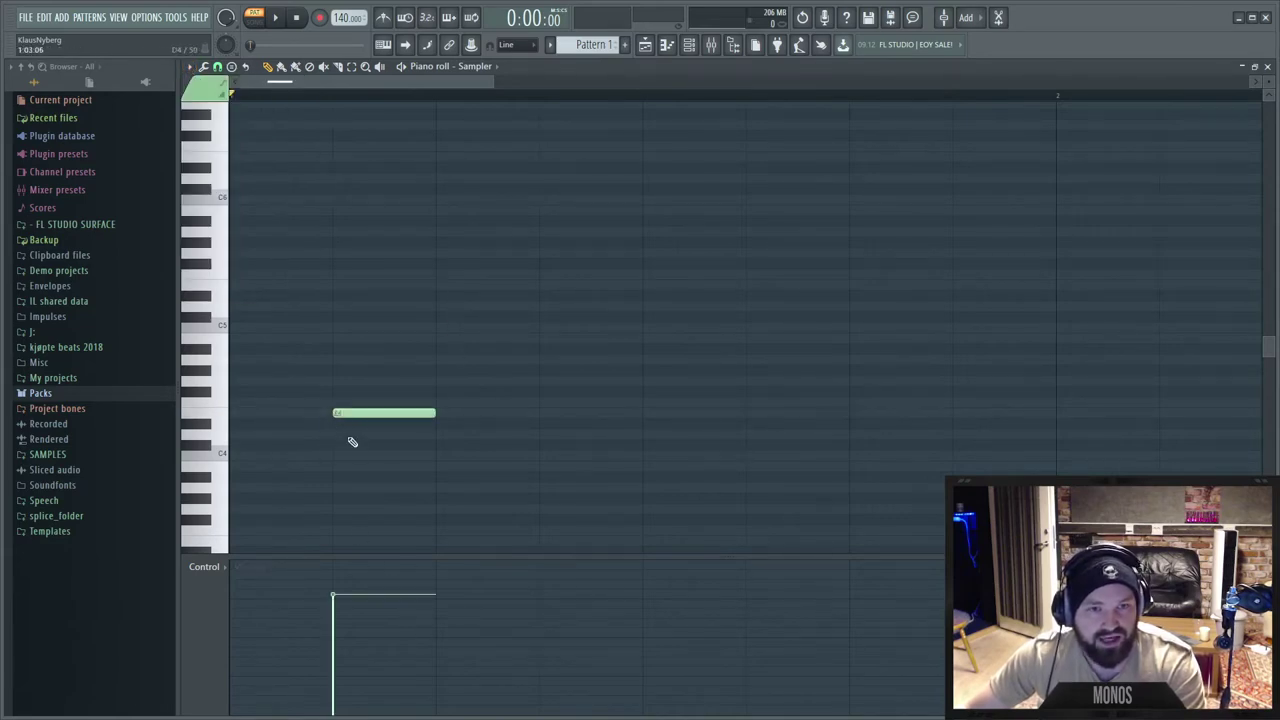
{"action": "double_click", "coordinate": [408, 414]}
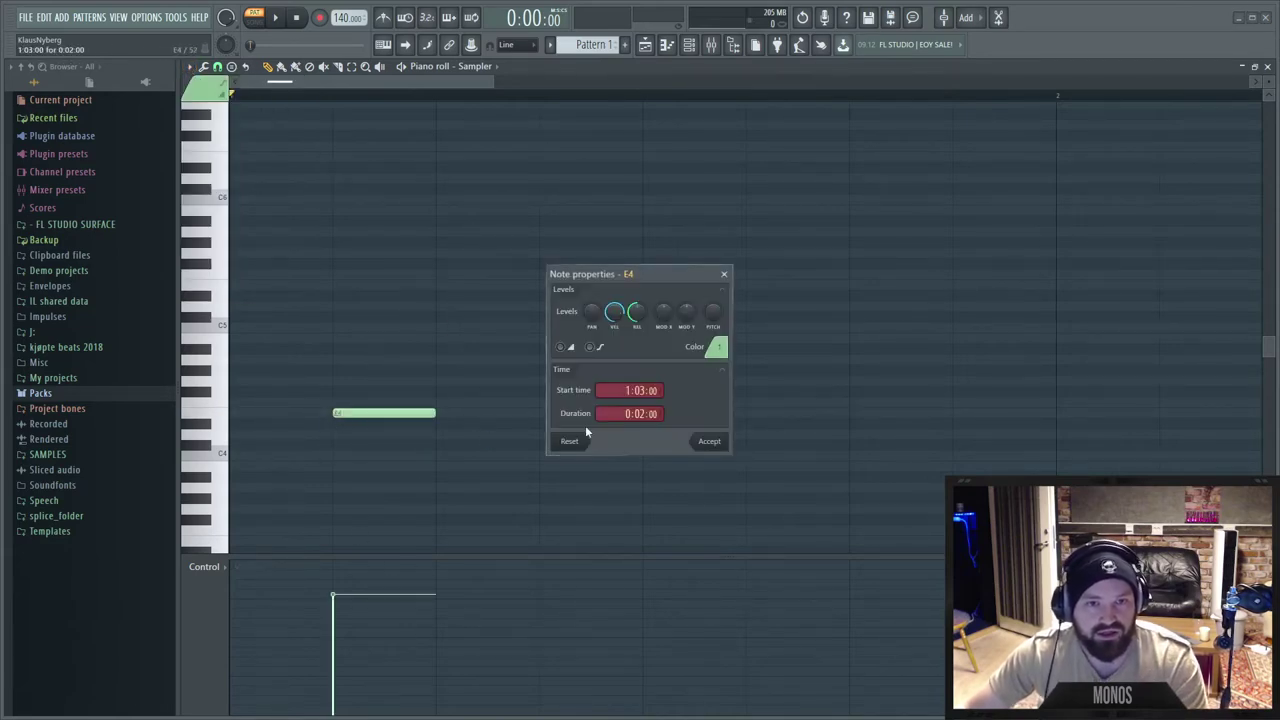
{"action": "left_click", "coordinate": [724, 275]}
{"action": "double_click", "coordinate": [386, 392]}
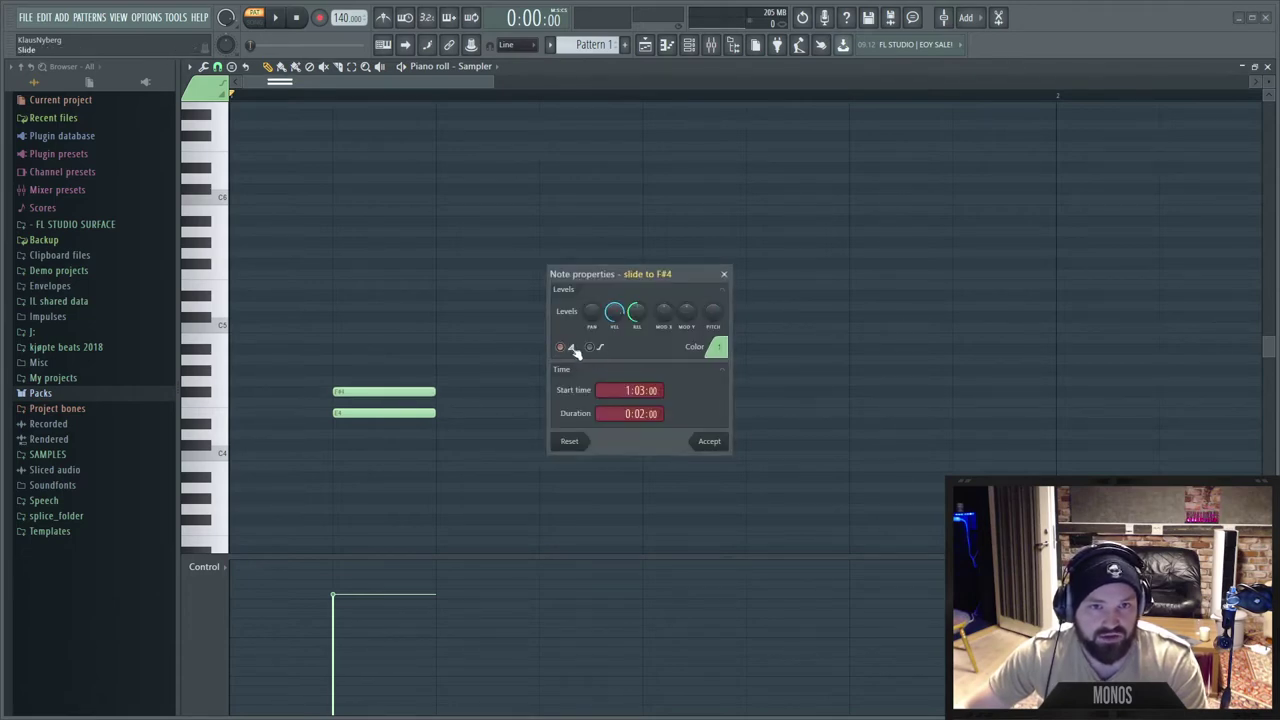
{"action": "left_click", "coordinate": [707, 450]}
Shorten the F#4 slide note so it starts about halfway through the E4 note, and erase both notes.
{"action": "left_click", "coordinate": [335, 395]}
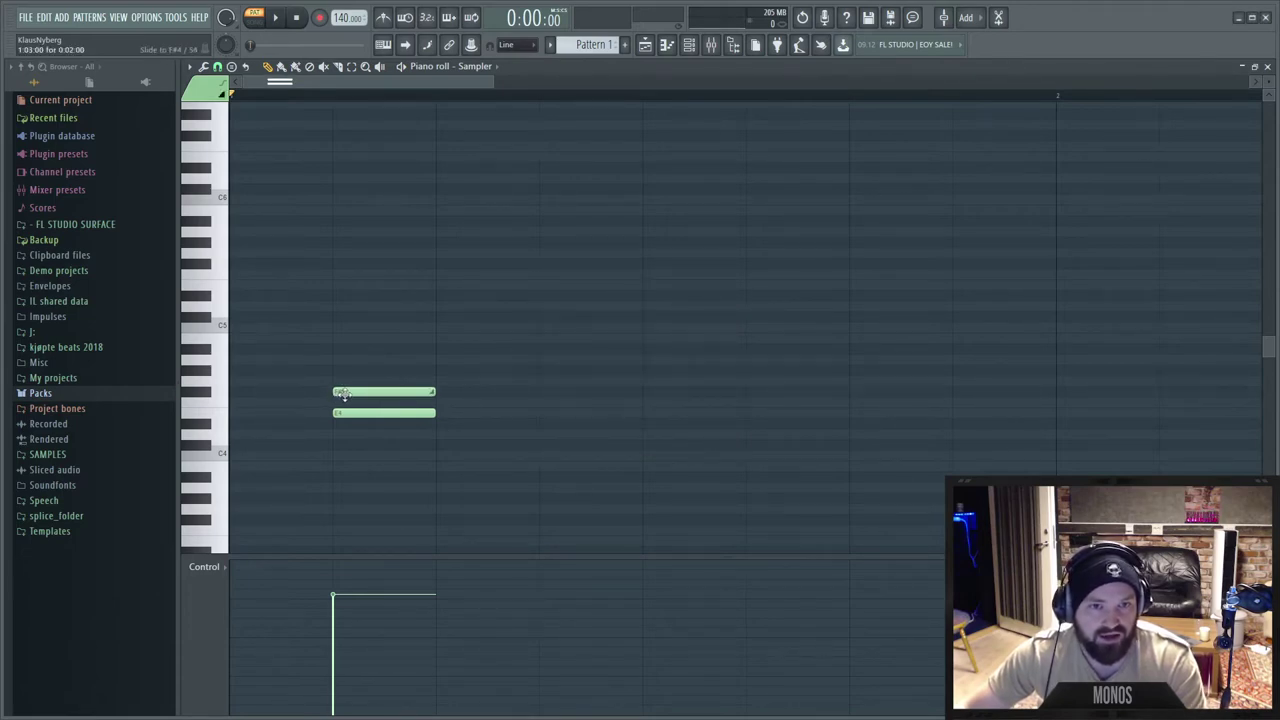
{"action": "left_click_drag", "start_coordinate": [372, 398], "coordinate": [386, 396]}
{"action": "left_click_drag", "start_coordinate": [363, 394], "coordinate": [408, 395]}
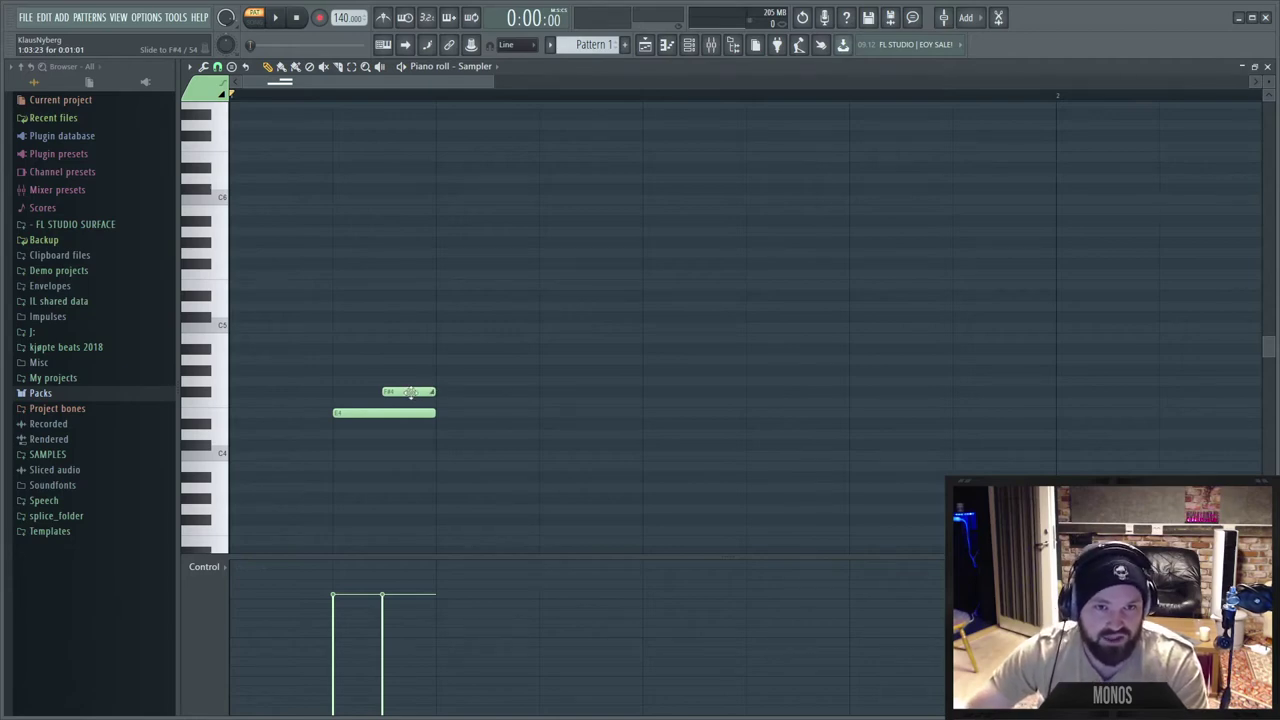
{"action": "right_click", "coordinate": [409, 393]}
{"action": "right_click", "coordinate": [410, 412]}
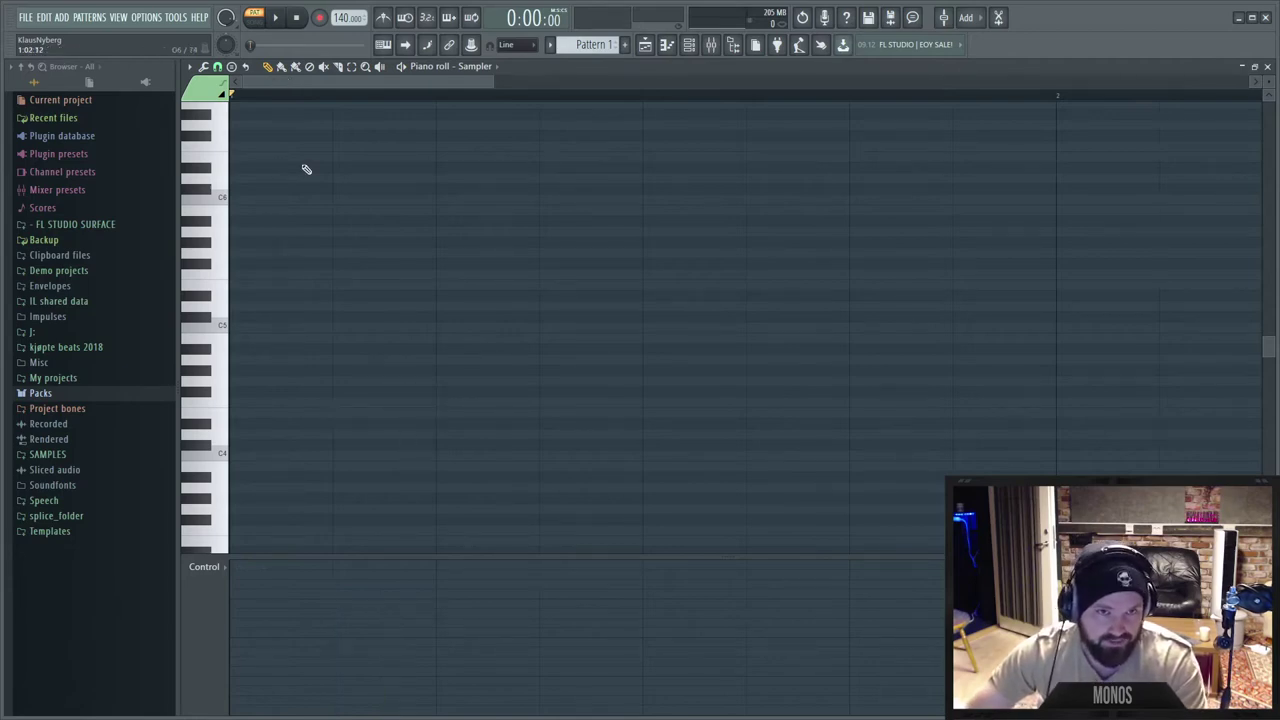
Draw a channel pitch ramp rising to about 200 cents across the second half beat, and reset the curve to zero.
{"action": "left_click", "coordinate": [220, 569]}
{"action": "left_click", "coordinate": [335, 618]}
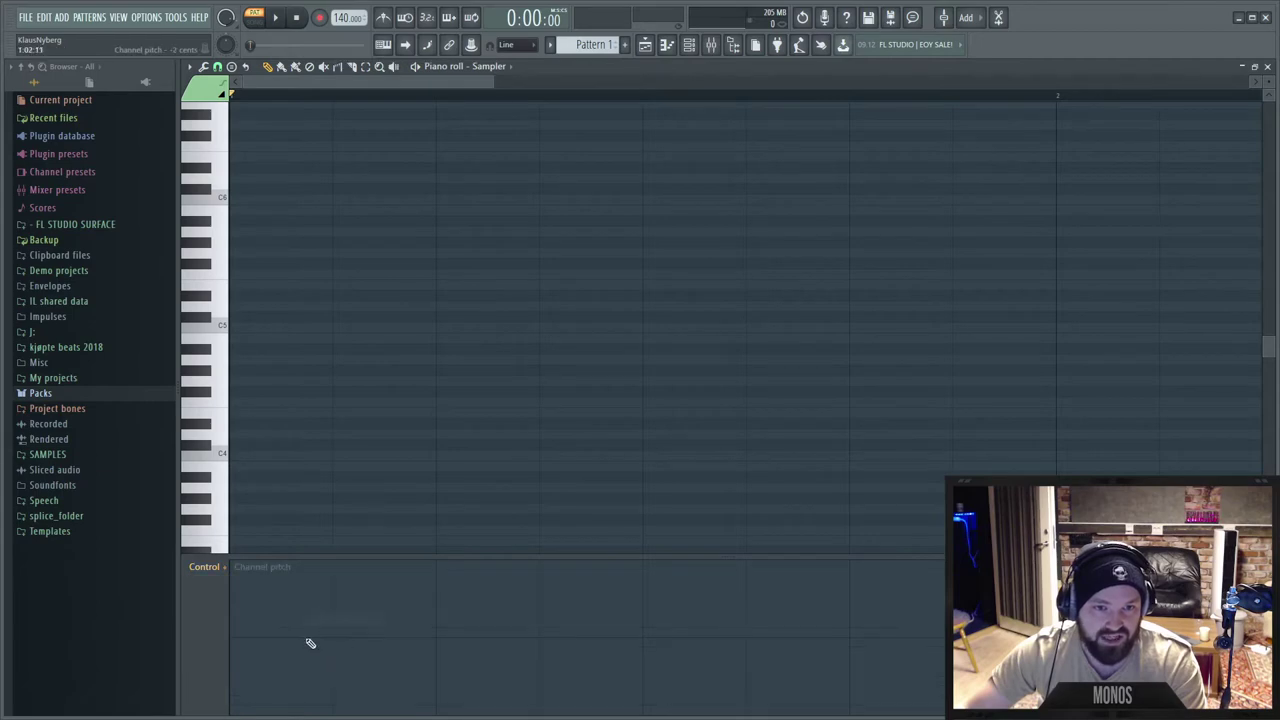
{"action": "mouse_move", "coordinate": [337, 642]}
{"action": "left_mouse_down"}
{"action": "mouse_move", "coordinate": [398, 600]}
{"action": "mouse_move", "coordinate": [436, 594]}
{"action": "mouse_move", "coordinate": [434, 579]}
{"action": "left_mouse_up"}
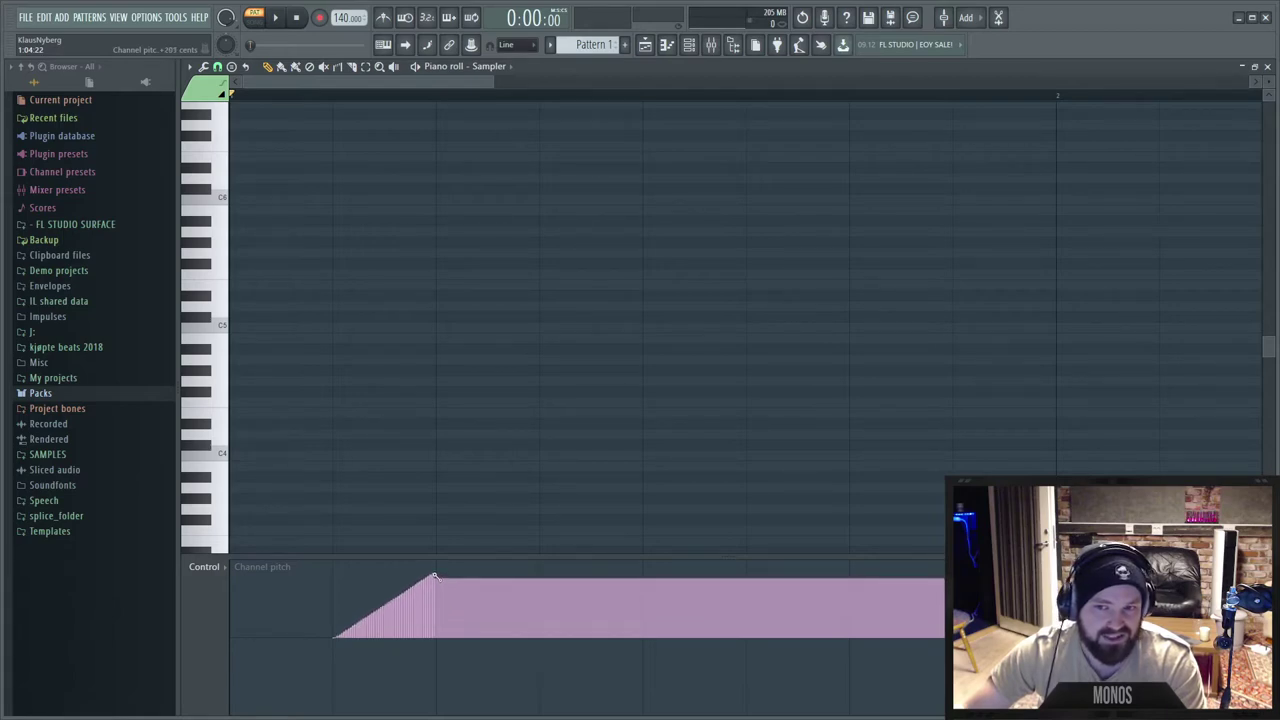
{"action": "right_click", "coordinate": [437, 638]}
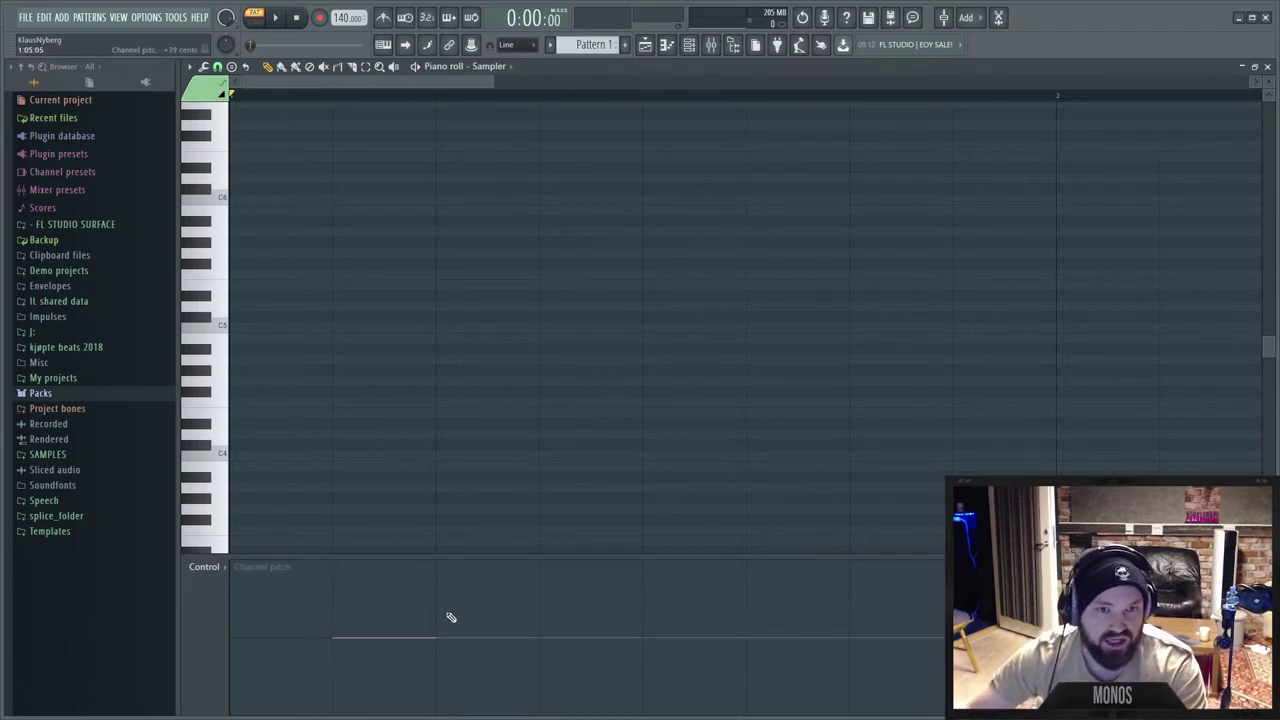
{"action": "left_click", "coordinate": [189, 66]}
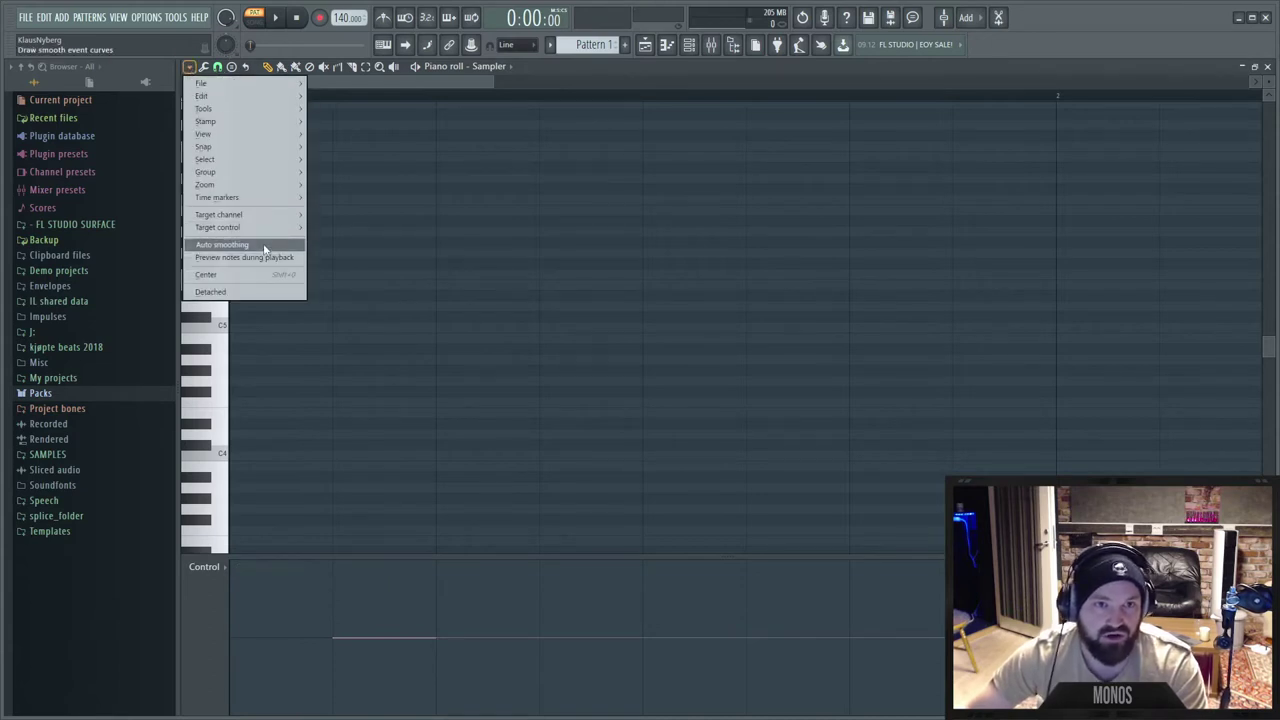
{"action": "mouse_move", "coordinate": [255, 96]}
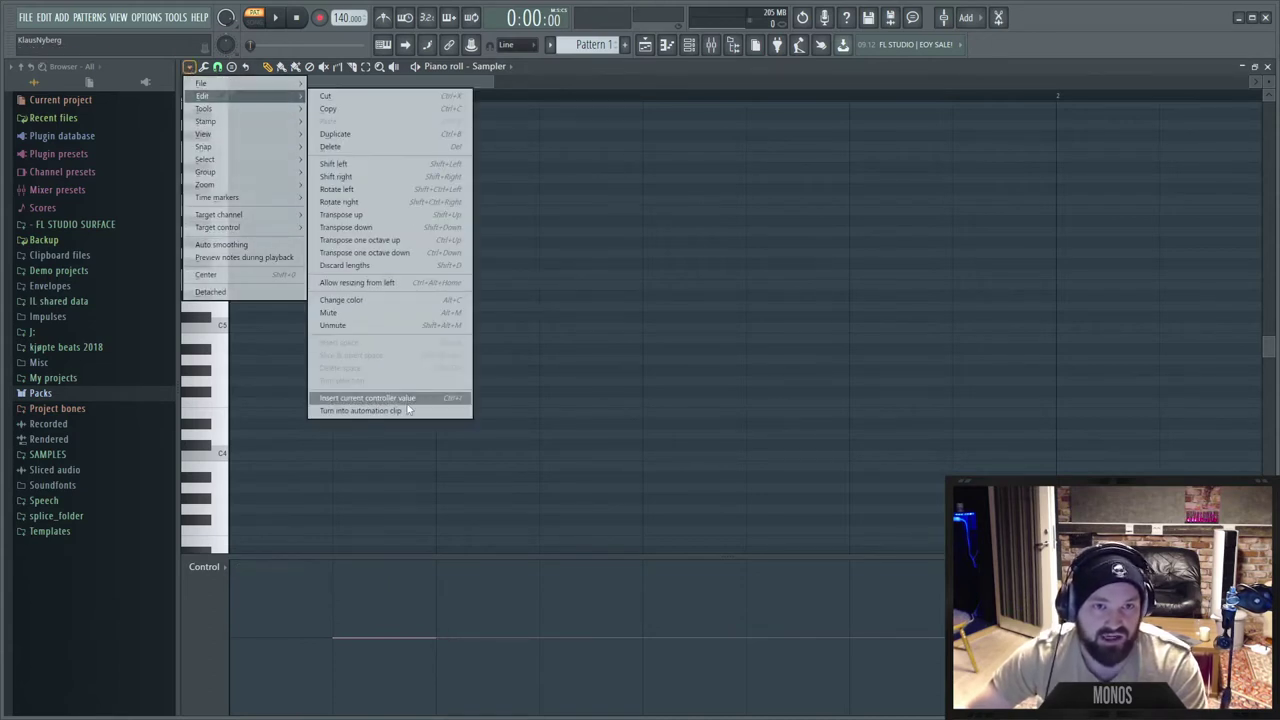
{"action": "left_click", "coordinate": [712, 442]}
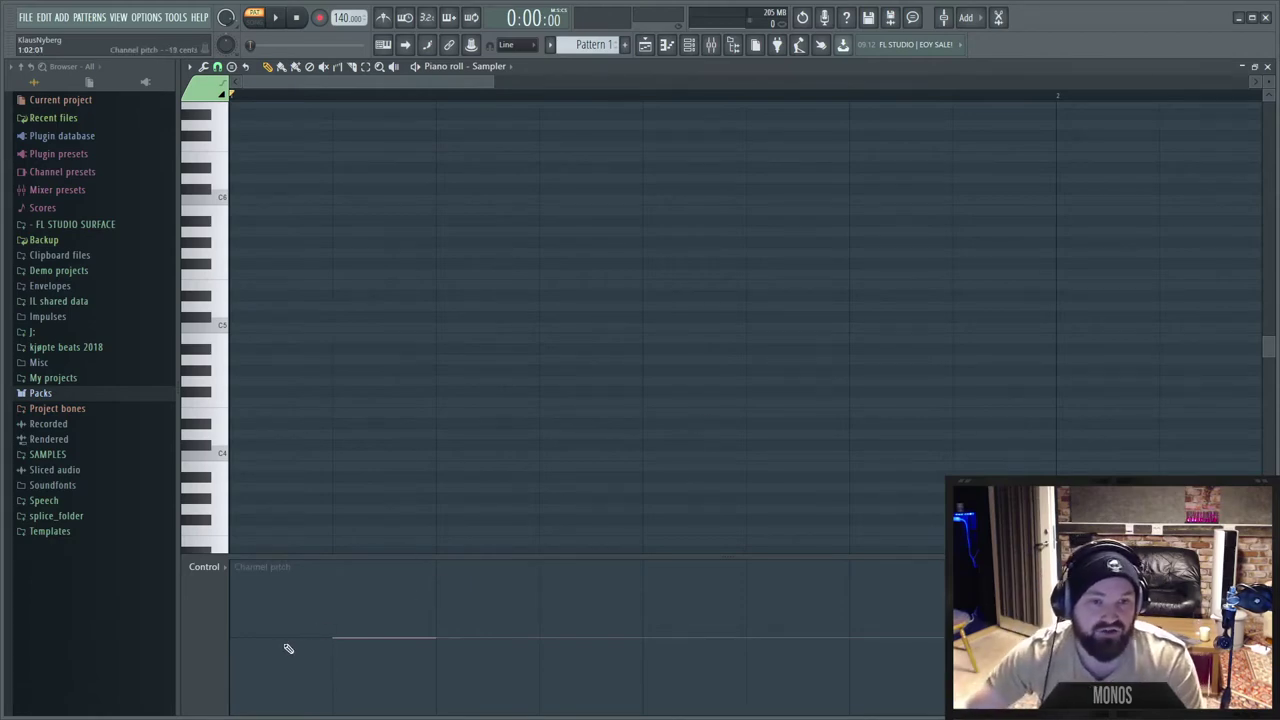
Draw a channel pitch curve that falls over the first half beat, rises again, and holds until the third beat.
{"action": "mouse_move", "coordinate": [249, 600]}
{"action": "left_mouse_down"}
{"action": "mouse_move", "coordinate": [397, 631]}
{"action": "mouse_move", "coordinate": [900, 592]}
{"action": "mouse_move", "coordinate": [706, 643]}
{"action": "mouse_move", "coordinate": [108, 570]}
{"action": "left_mouse_up"}
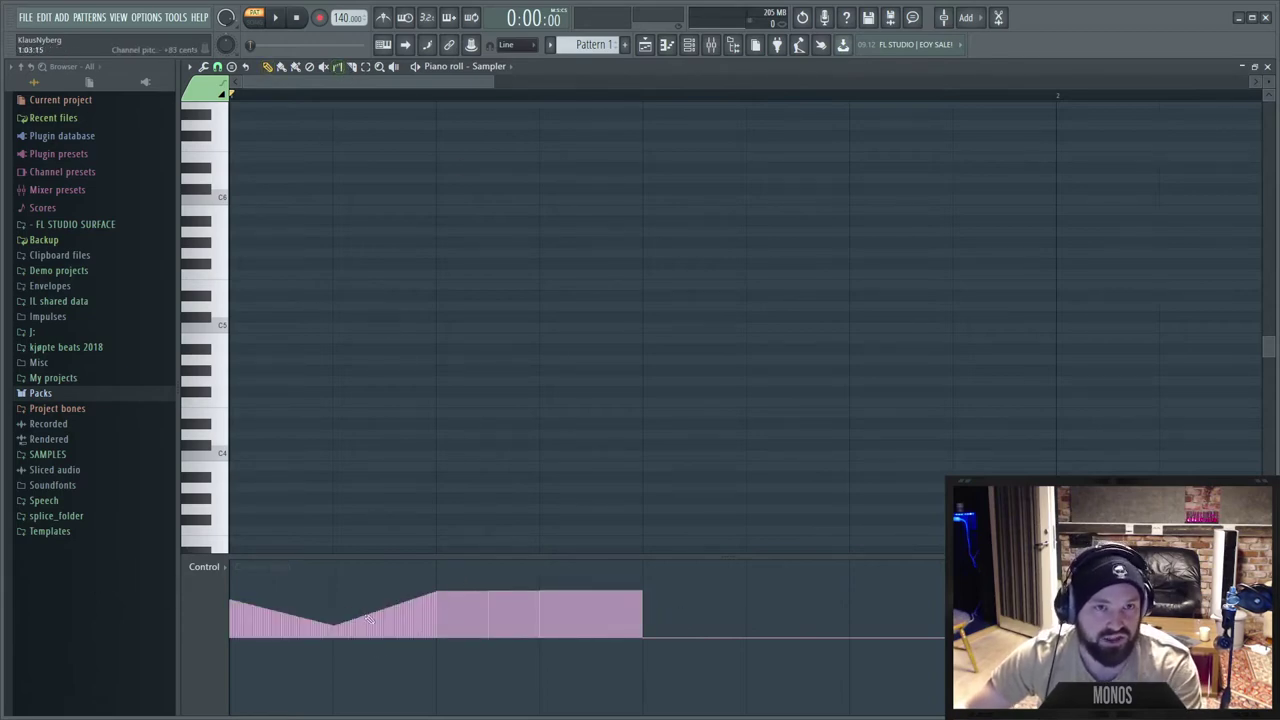
{"action": "mouse_move", "coordinate": [390, 610]}
{"action": "left_mouse_down"}
{"action": "mouse_move", "coordinate": [403, 592]}
{"action": "mouse_move", "coordinate": [375, 643]}
{"action": "mouse_move", "coordinate": [386, 634]}
{"action": "mouse_move", "coordinate": [371, 629]}
{"action": "mouse_move", "coordinate": [418, 592]}
{"action": "mouse_move", "coordinate": [488, 586]}
{"action": "left_mouse_up"}
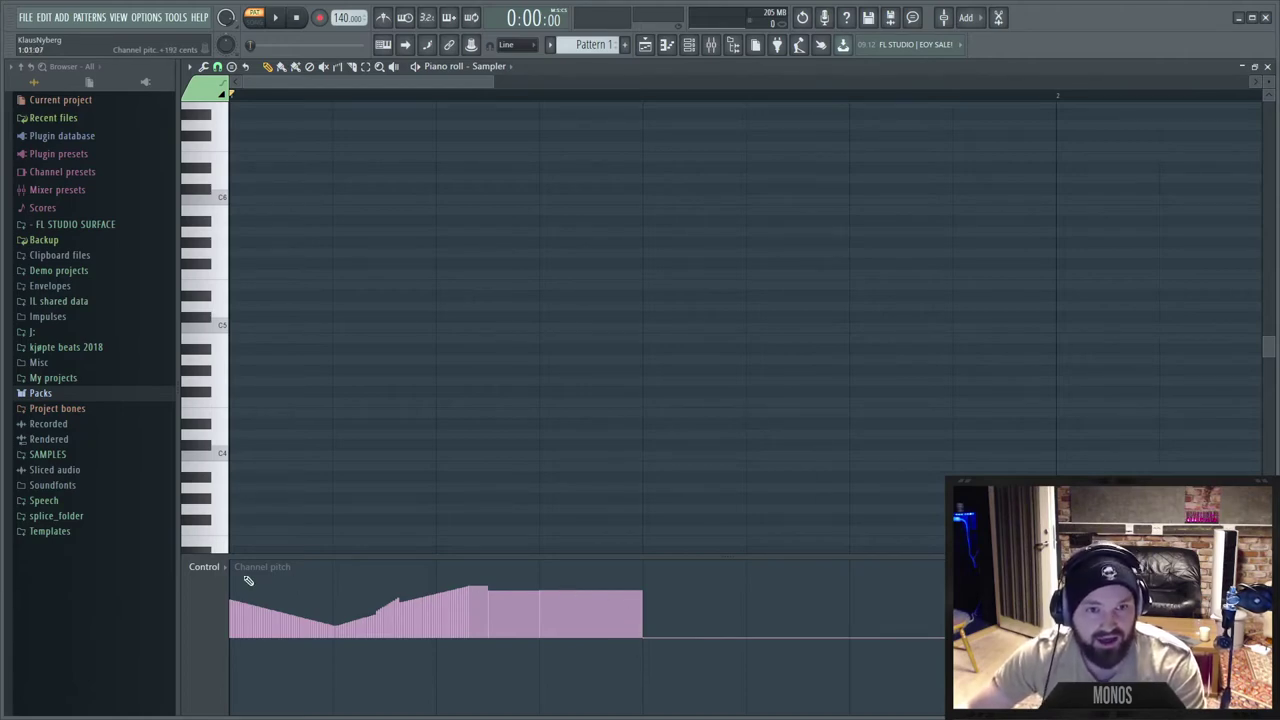
Switch the control lane to note velocity and back to channel pitch to compare the two.
{"action": "left_click", "coordinate": [205, 568]}
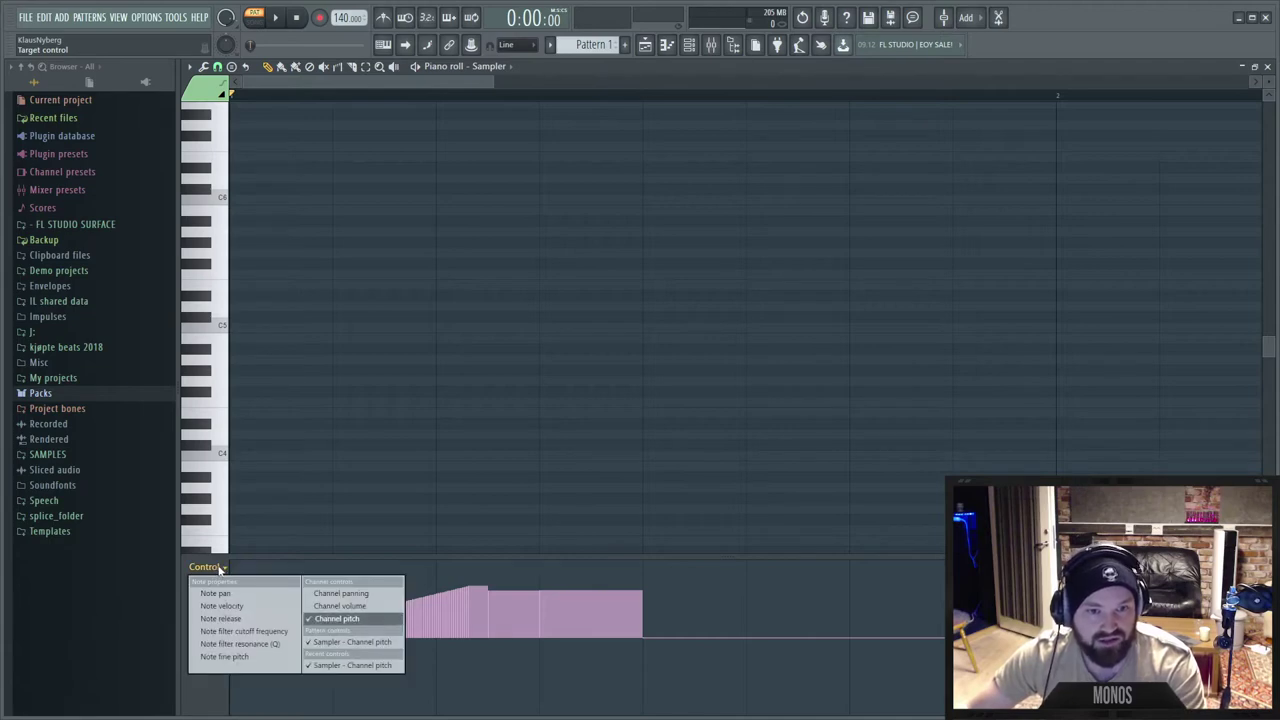
{"action": "left_click", "coordinate": [280, 607]}
{"action": "left_click", "coordinate": [224, 568]}
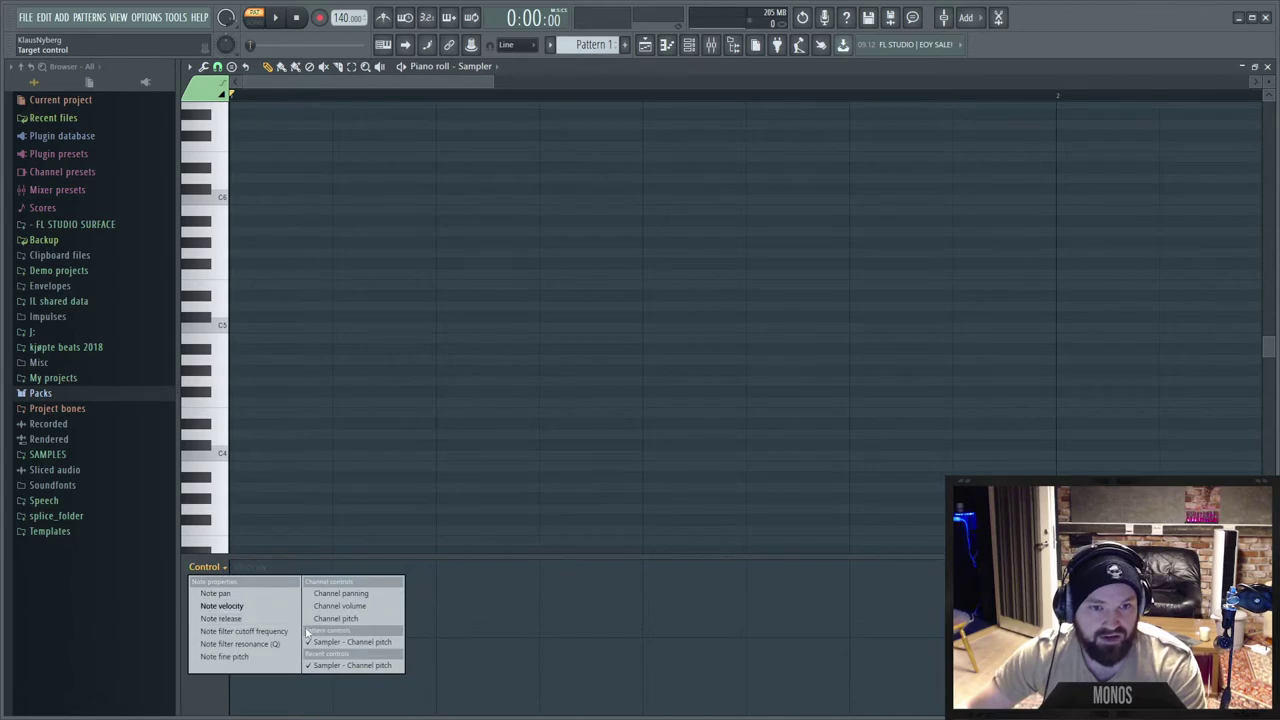
{"action": "left_click", "coordinate": [335, 618]}
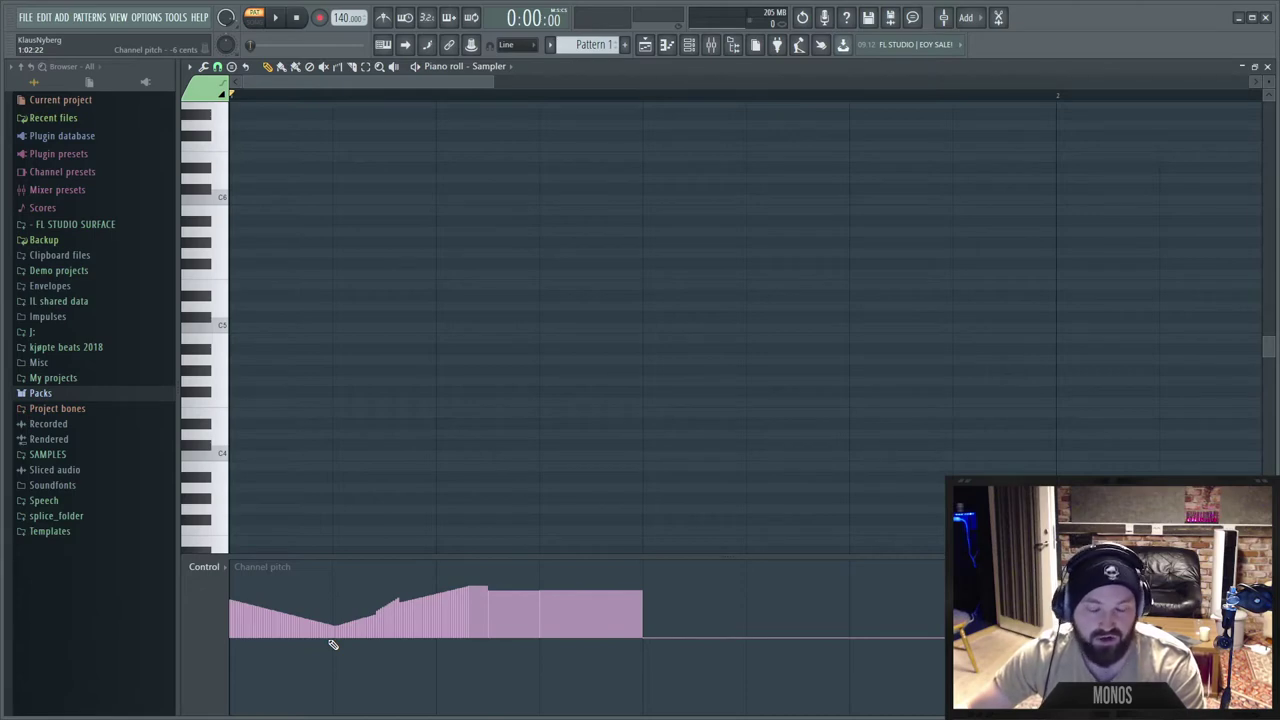
Try overwriting the channel pitch curve after the first half beat, and undo the edit.
{"action": "left_click", "coordinate": [437, 637]}
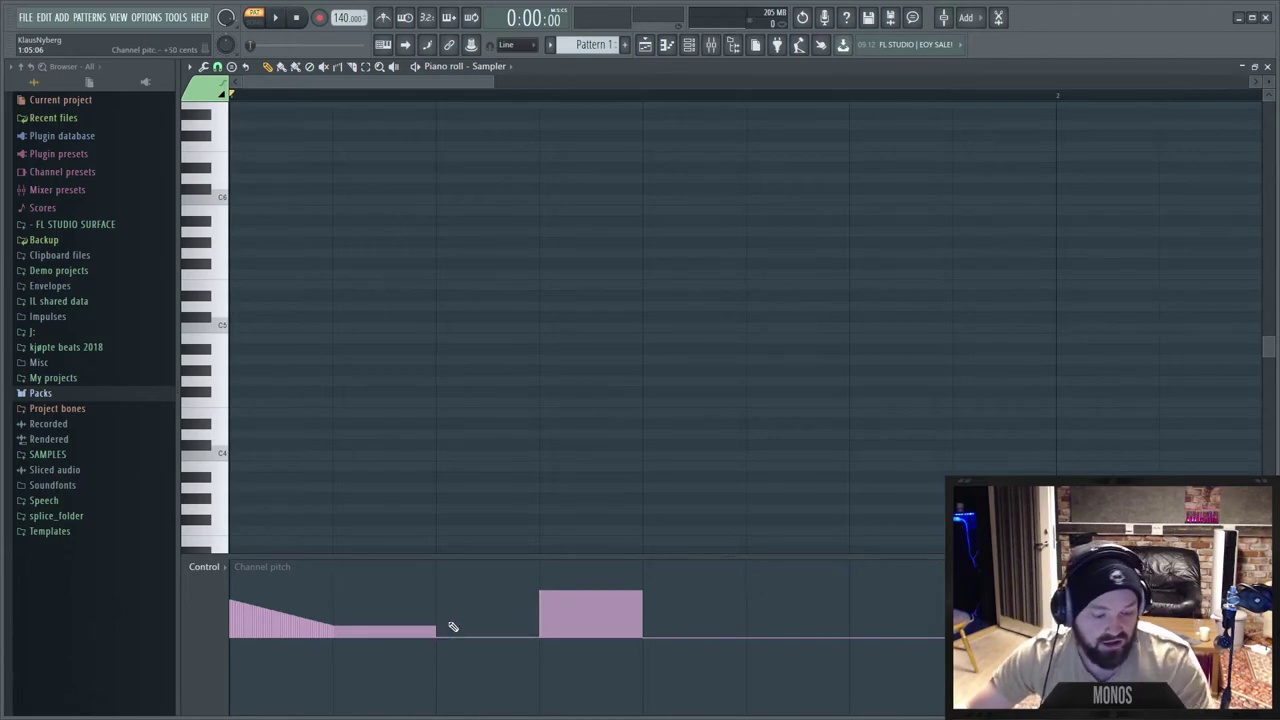
{"action": "key", "text": "ctrl+z"}
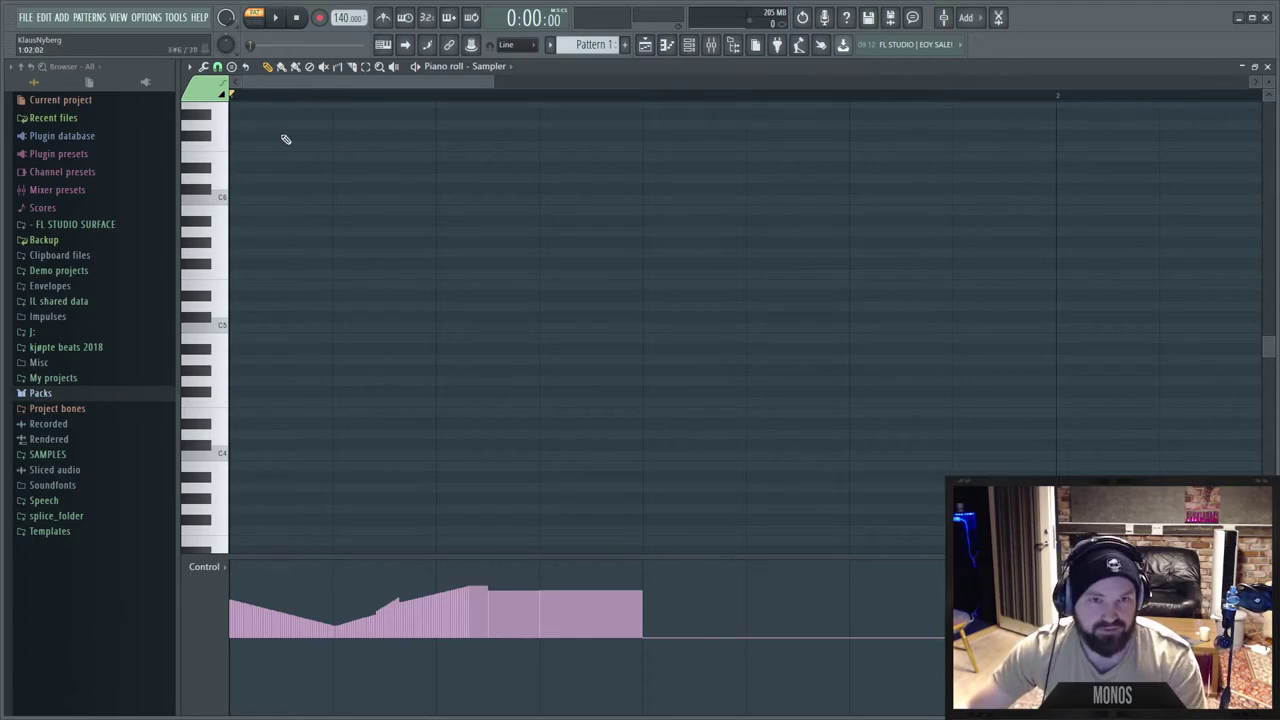
Draw G5 and D5 notes half a beat in and erase them, and do the same with a D#5 note.
{"action": "left_click", "coordinate": [336, 253]}
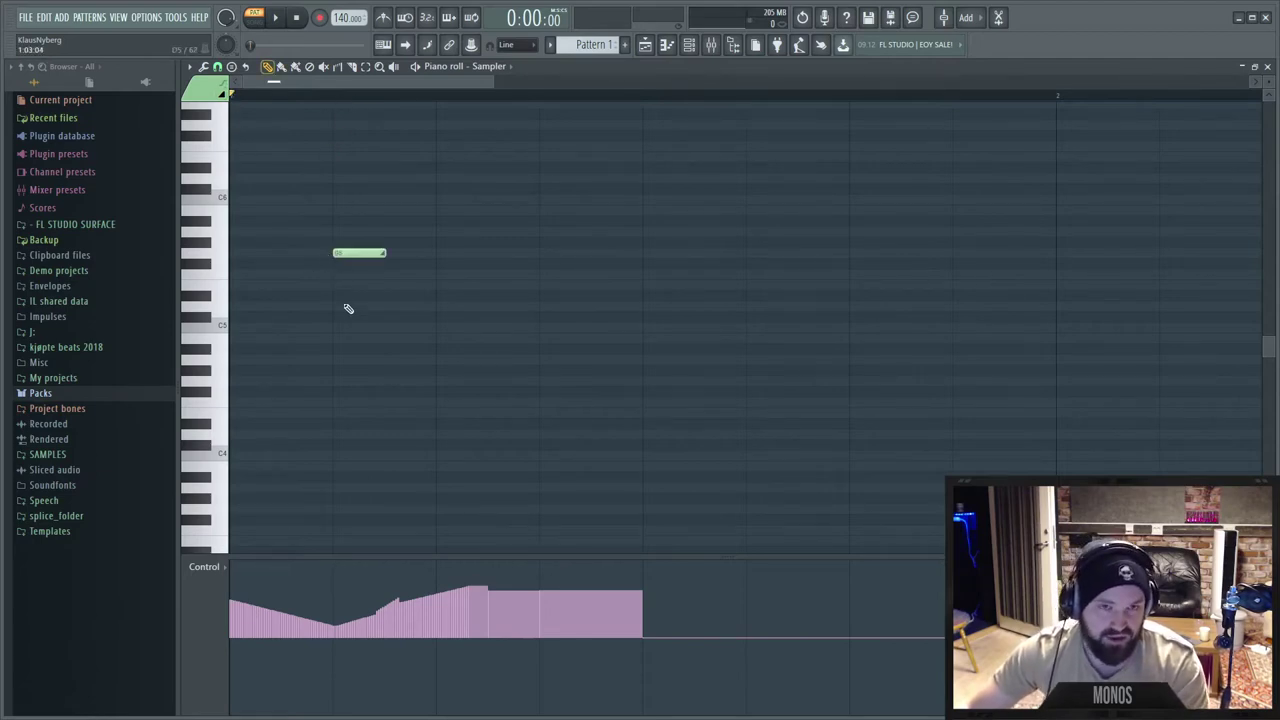
{"action": "left_click", "coordinate": [345, 305]}
{"action": "right_click", "coordinate": [370, 253]}
{"action": "right_click", "coordinate": [360, 306]}
{"action": "left_click", "coordinate": [343, 297]}
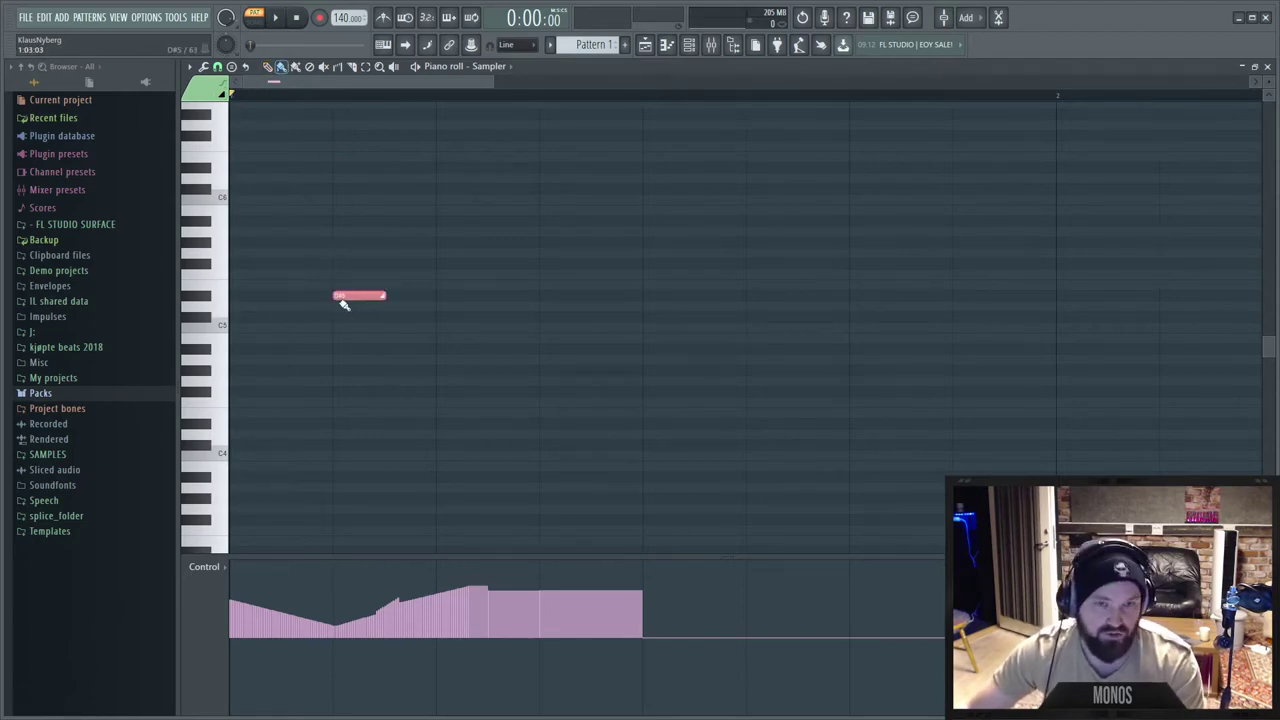
{"action": "right_click", "coordinate": [358, 295]}
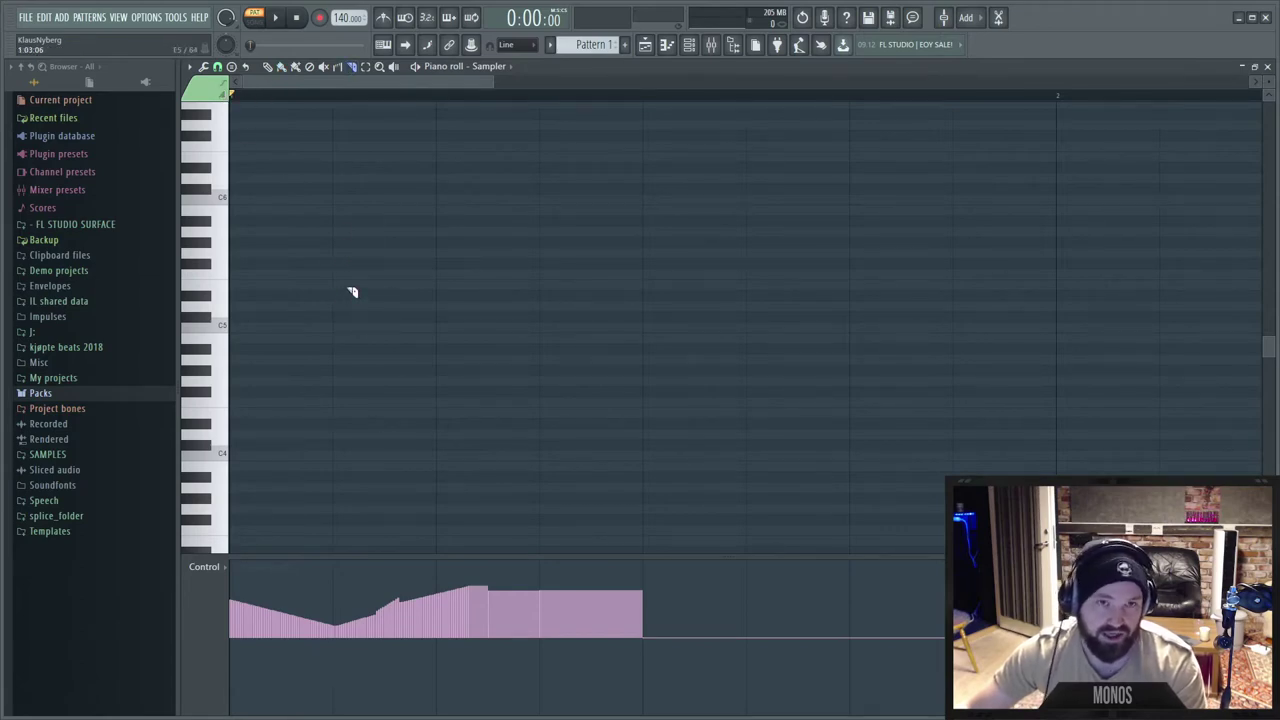
Return to the Draw tool, place a G#5 note at the start and an F#5 note half a beat in, and erase both.
{"action": "key", "text": "t"}
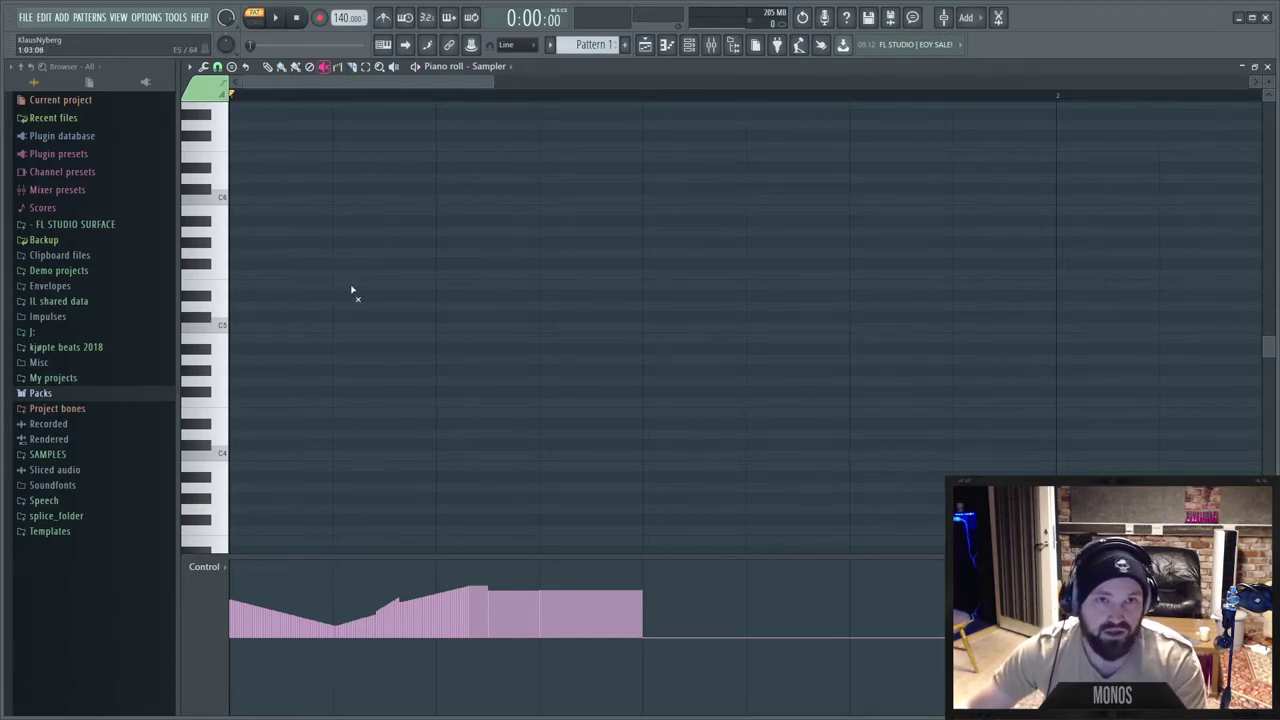
{"action": "key", "text": "p"}
{"action": "left_click", "coordinate": [250, 243]}
{"action": "left_click", "coordinate": [335, 263]}
{"action": "key", "text": "ctrl+alt+z"}
{"action": "key", "text": "ctrl+alt+z"}
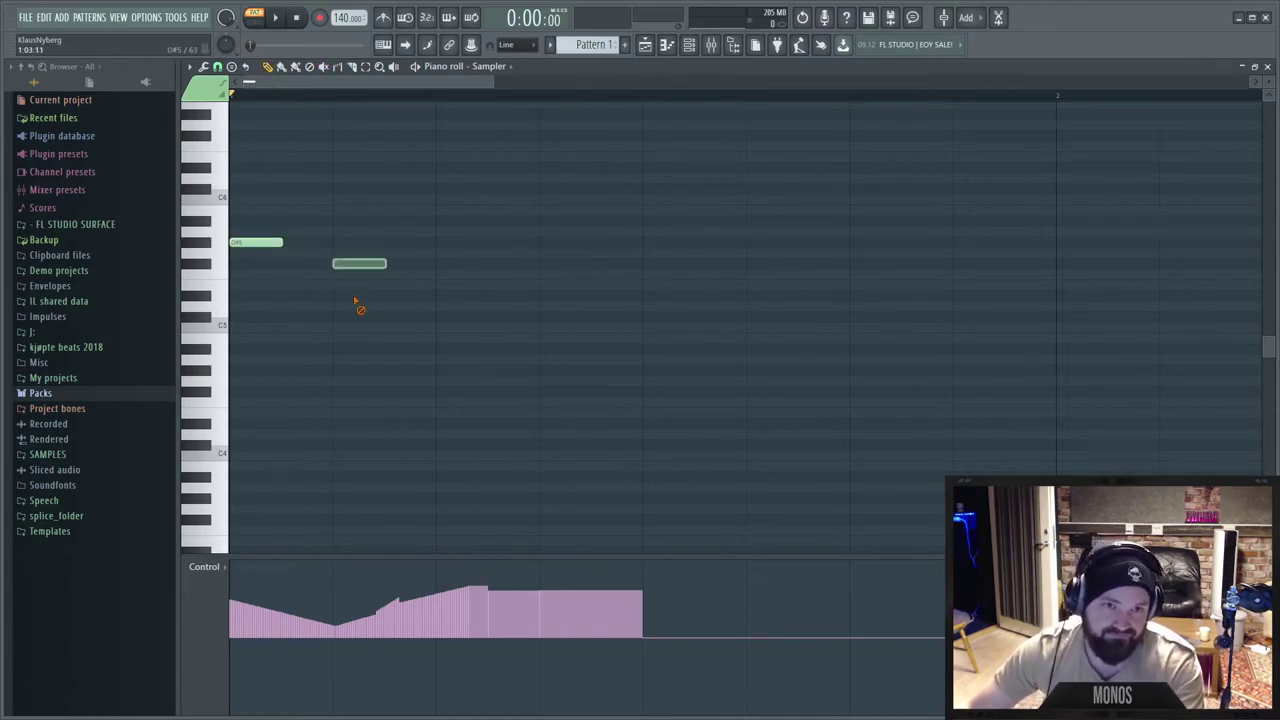
Look through the list of piano roll editing tools and their shortcuts.
{"action": "left_click", "coordinate": [204, 66]}
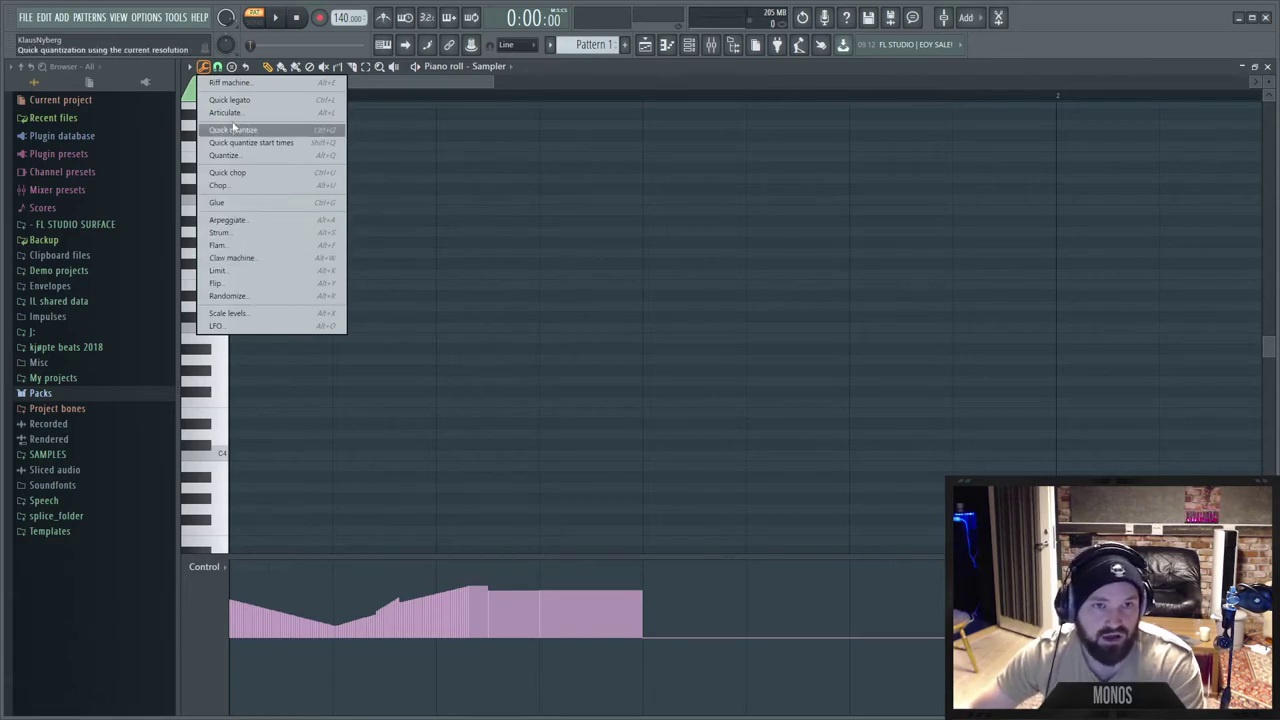
{"action": "left_click", "coordinate": [605, 308]}
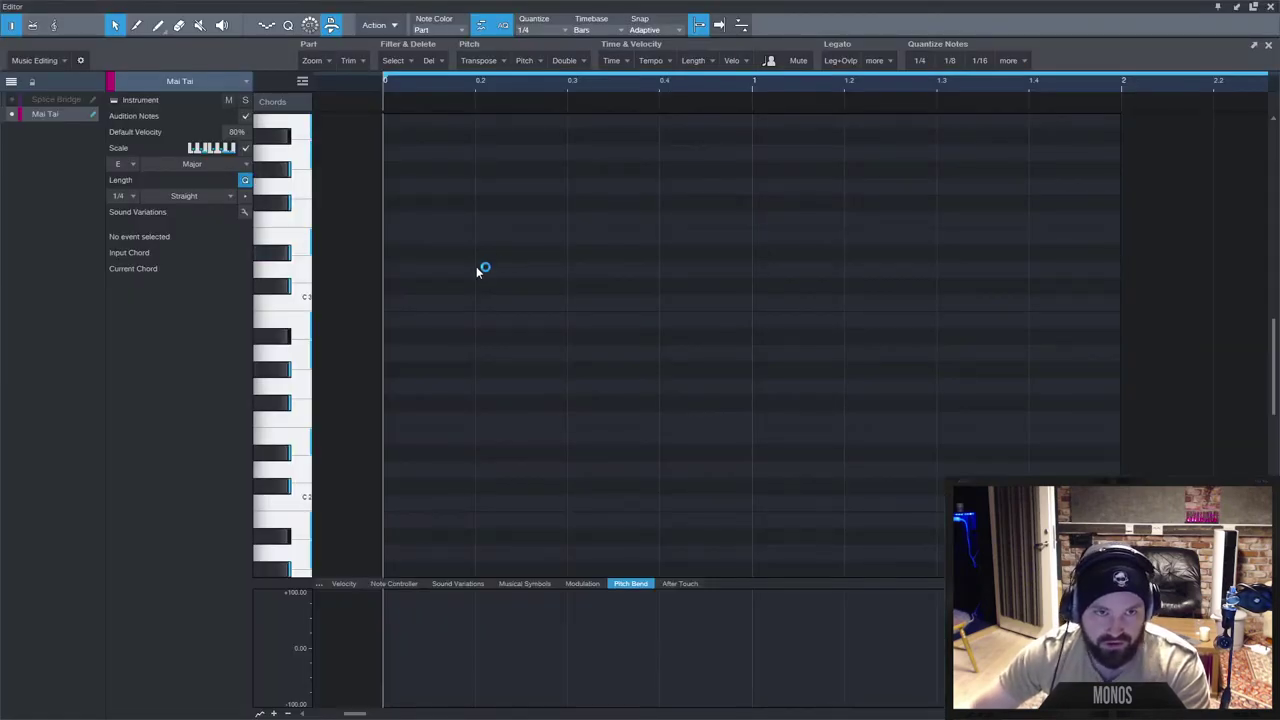
In Studio One, turn off the scale and draw a one-beat C3 note at the start with the Paint tool.
{"action": "left_click", "coordinate": [246, 149]}
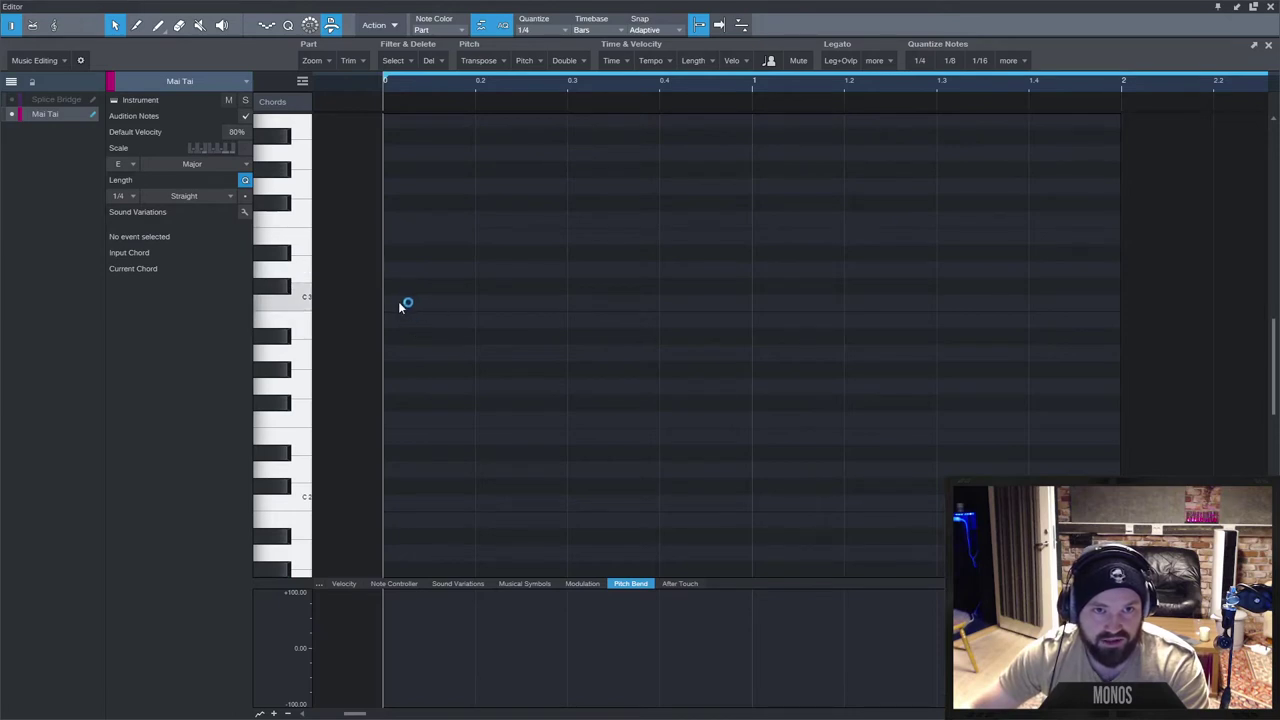
{"action": "left_click_drag", "start_coordinate": [399, 307], "coordinate": [502, 309]}
{"action": "key", "text": "ctrl+z"}
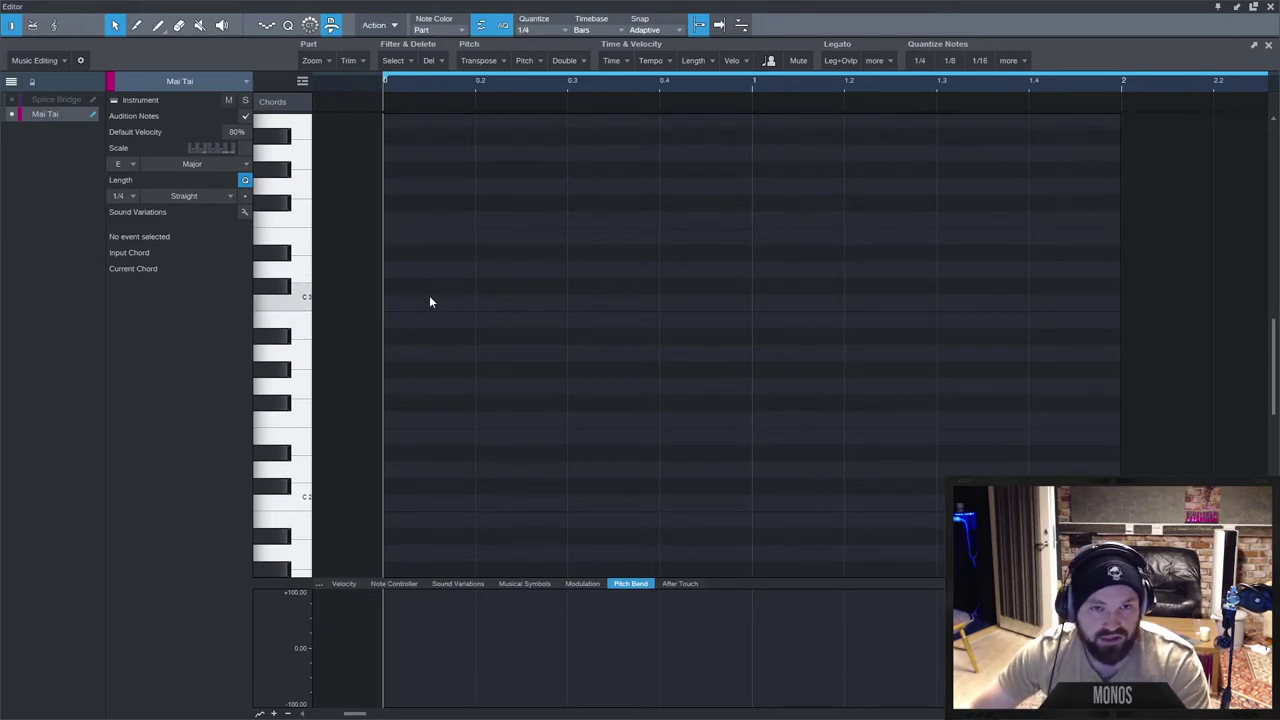
{"action": "key", "text": "5"}
{"action": "left_click_drag", "start_coordinate": [414, 299], "coordinate": [471, 304]}
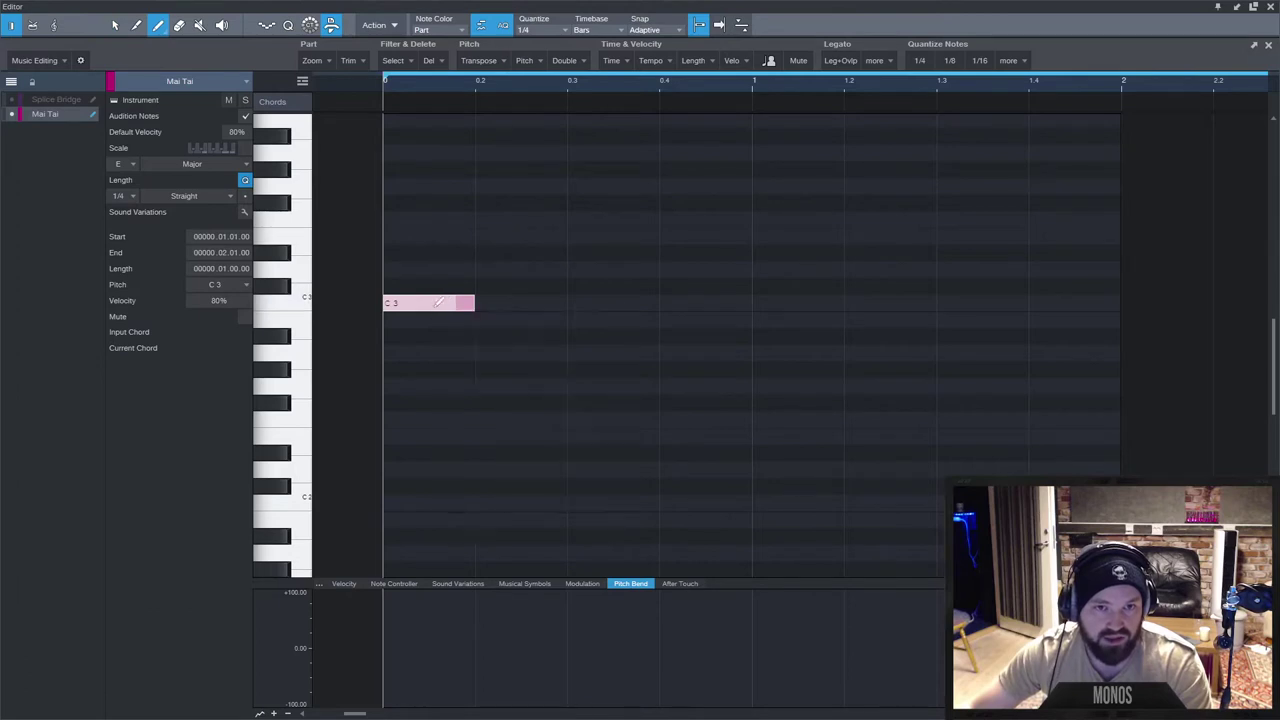
{"action": "left_click", "coordinate": [447, 300]}
Delete the C3 note with the Arrow tool and create it again at the start.
{"action": "key", "text": "1"}
{"action": "double_click", "coordinate": [397, 307]}
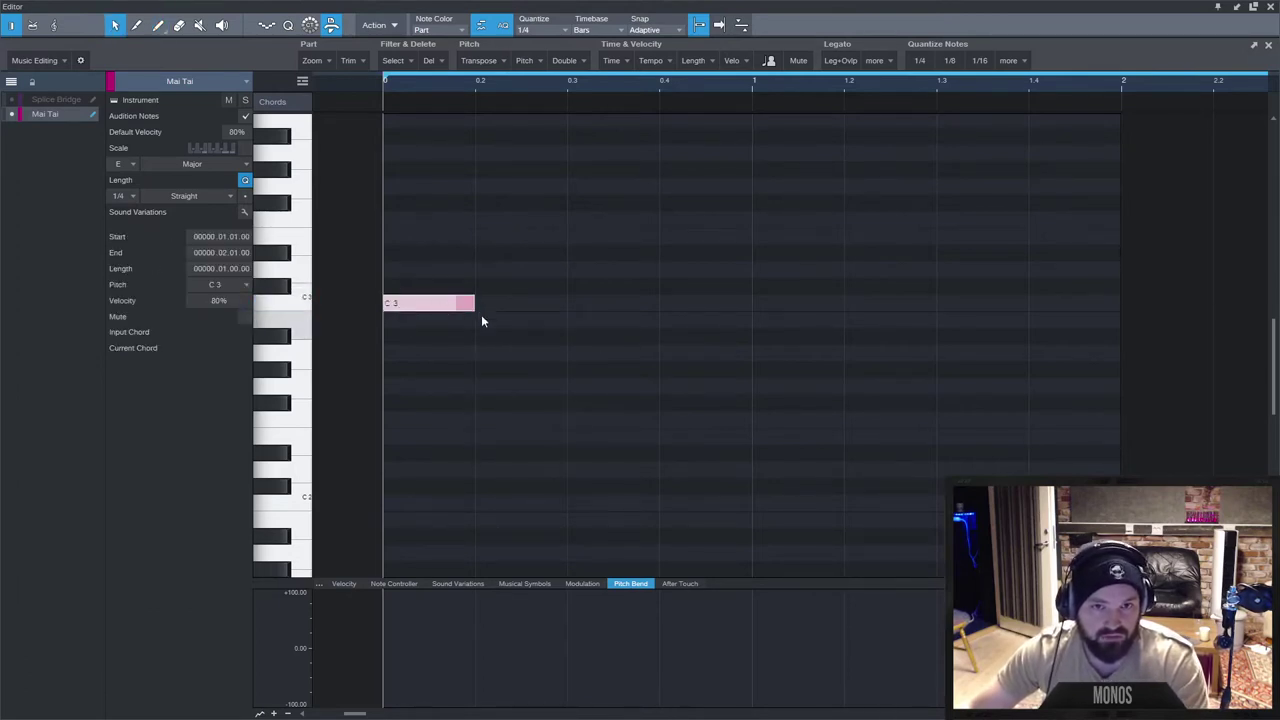
{"action": "double_click", "coordinate": [434, 305]}
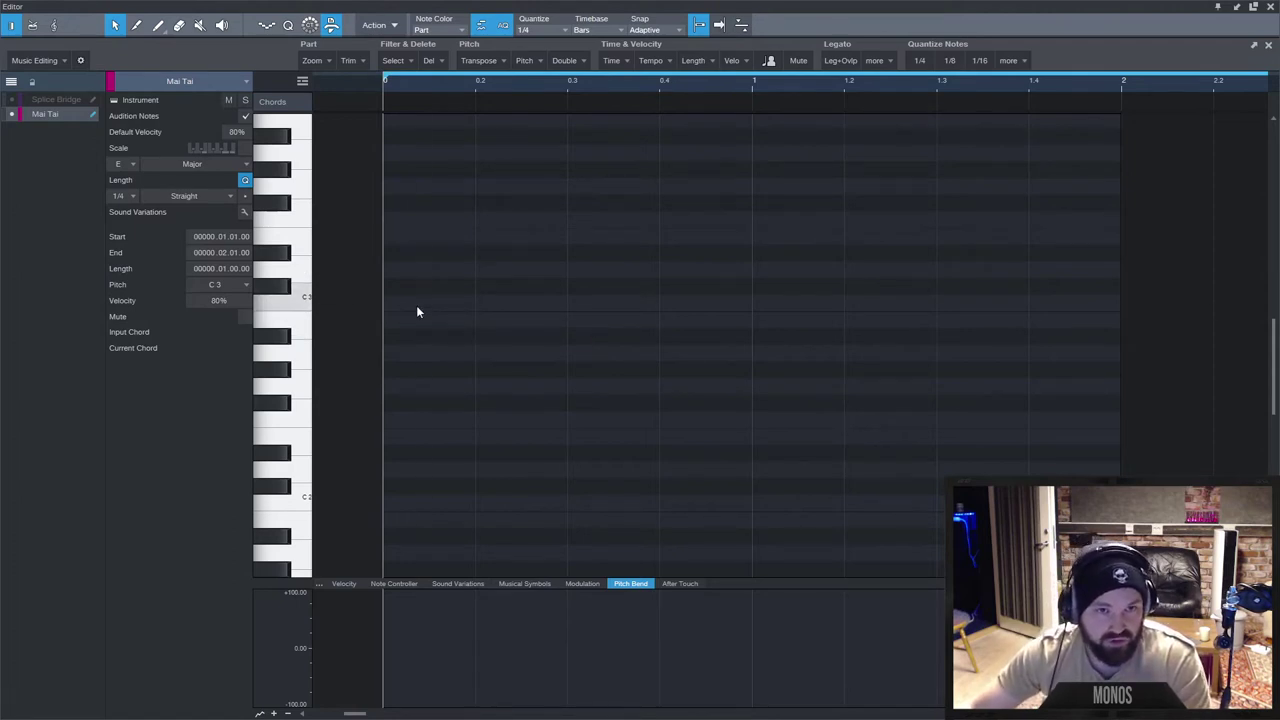
{"action": "double_click", "coordinate": [394, 305]}
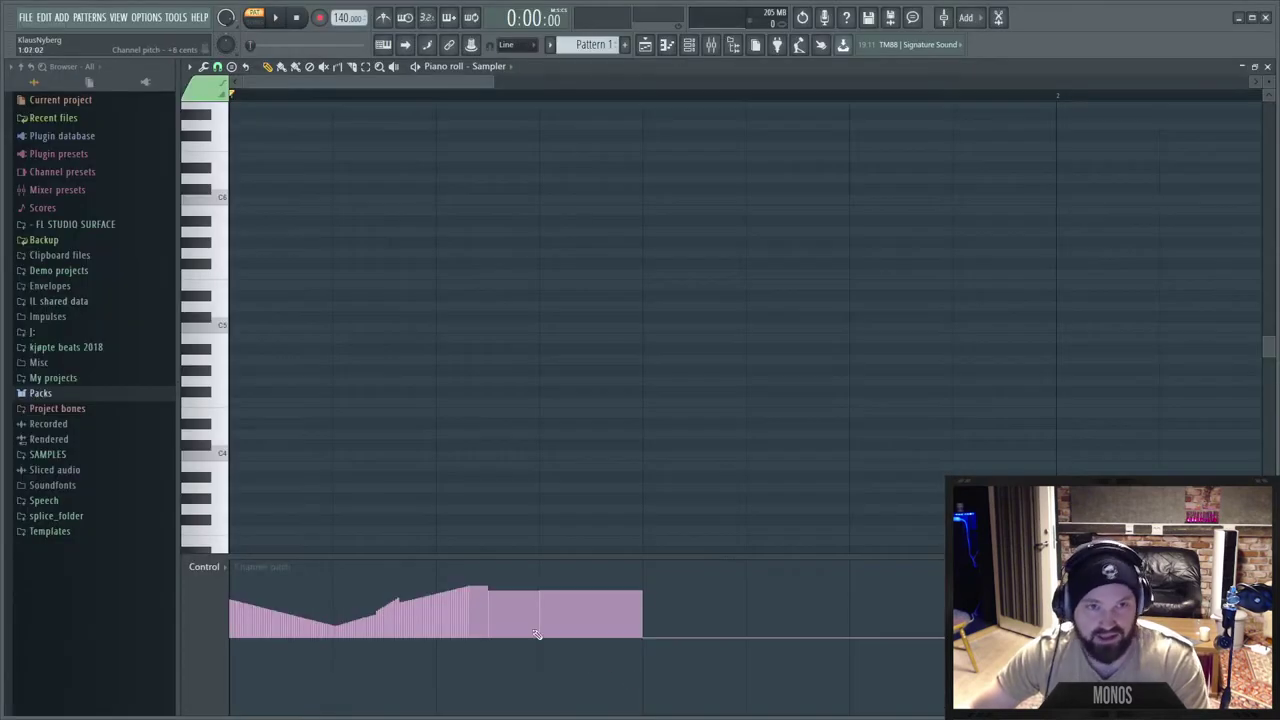
Switch to FL Studio, draw a C5 note half a beat in, and open its note properties.
{"action": "left_click", "coordinate": [340, 328]}
{"action": "double_click", "coordinate": [360, 328]}
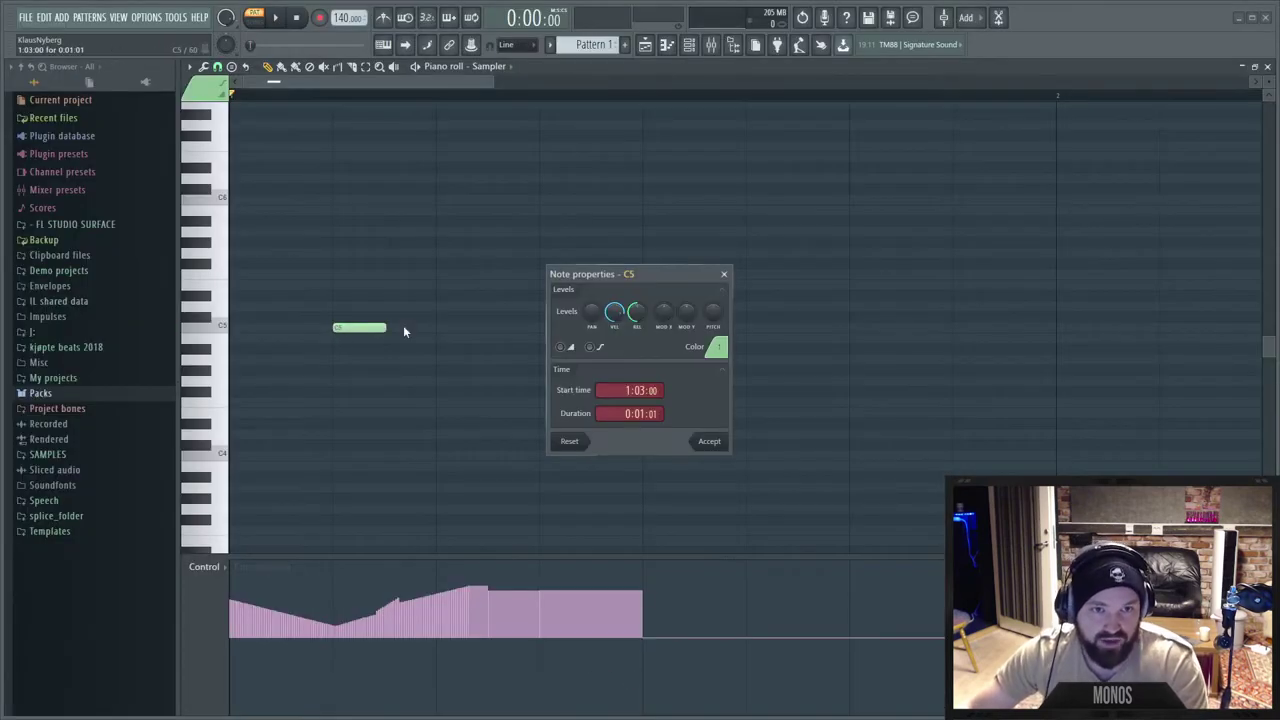
{"action": "left_click_drag", "start_coordinate": [634, 279], "coordinate": [518, 235]}
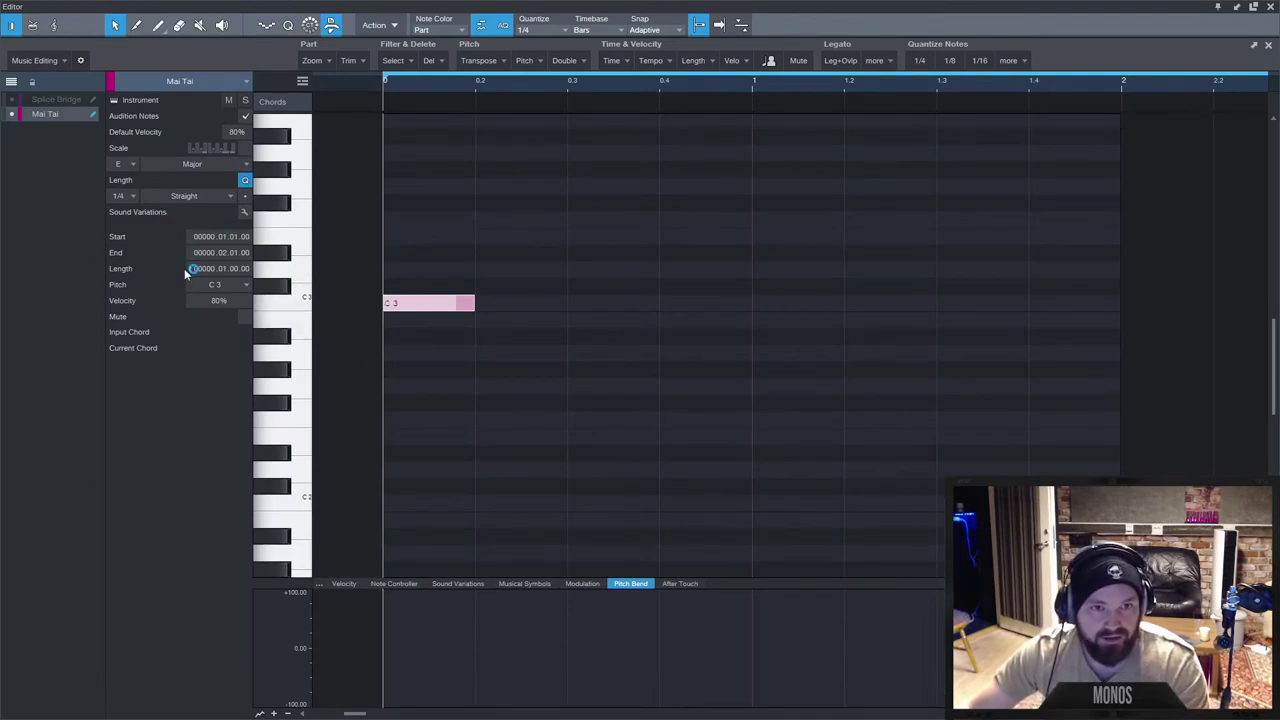
In Studio One, add a one-beat C3 note on the second beat, then split the first C3 note near its middle and undo the split.
{"action": "left_click", "coordinate": [490, 303], "text": "alt"}
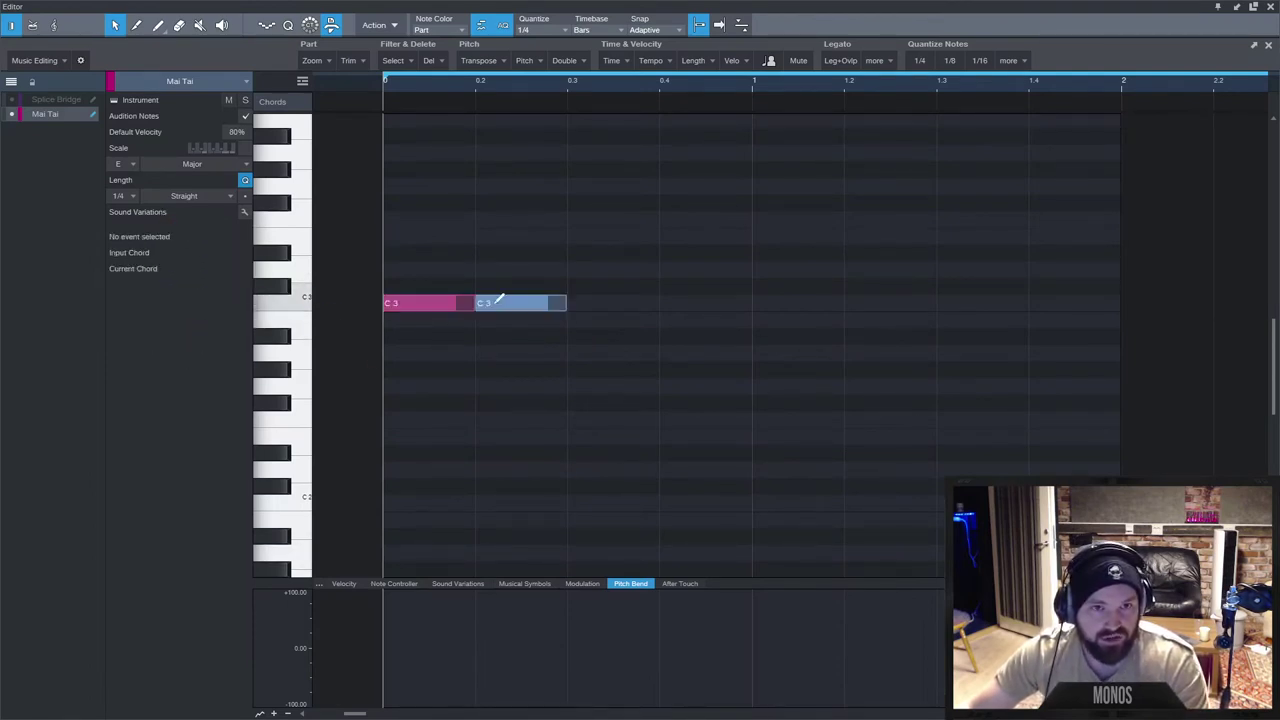
{"action": "left_click", "coordinate": [432, 303], "text": "alt"}
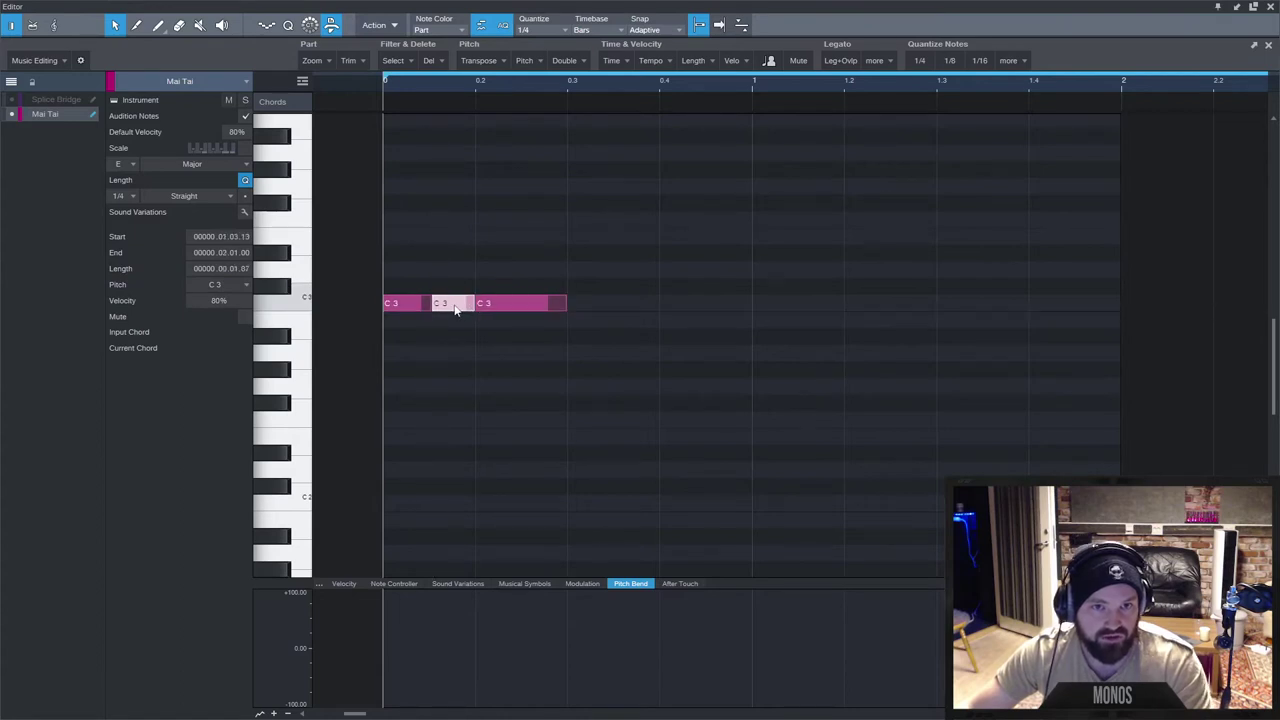
{"action": "left_click", "coordinate": [432, 305]}
{"action": "key", "text": "ctrl+z"}
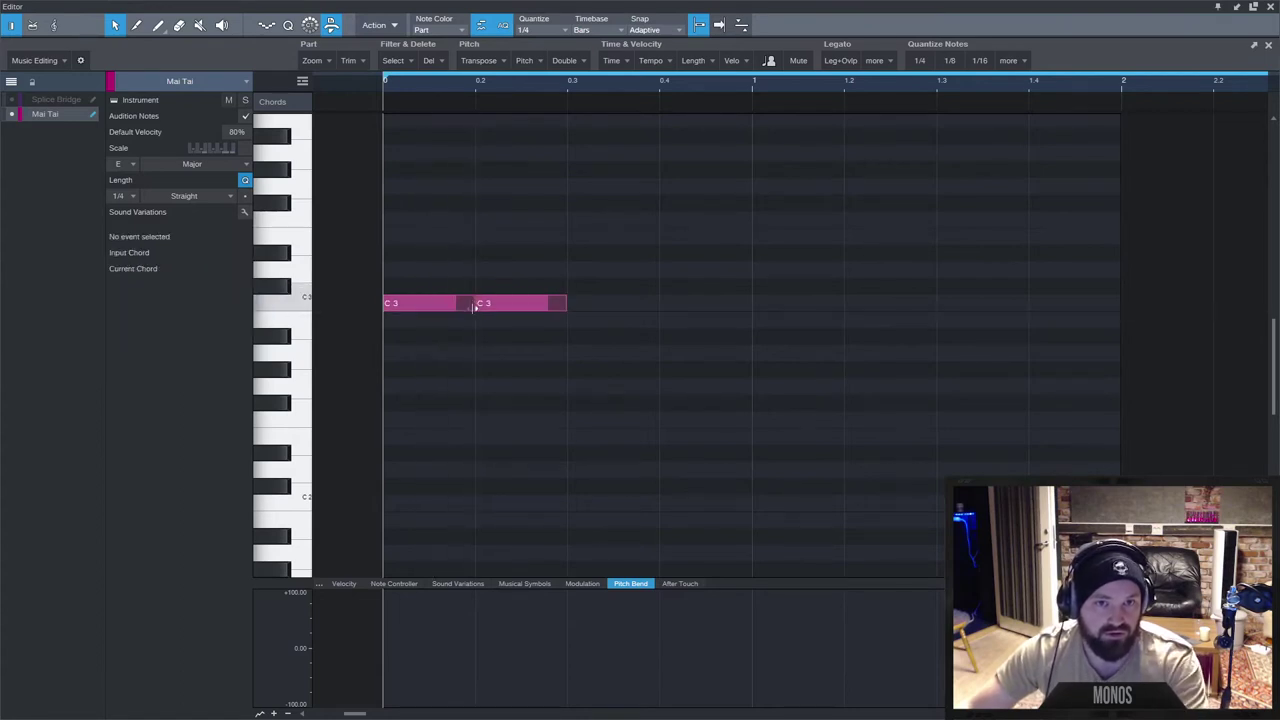
Make the C3 note a single two-beat note, then try splitting it late in the first beat and undo the split.
{"action": "key", "text": "ctrl+z"}
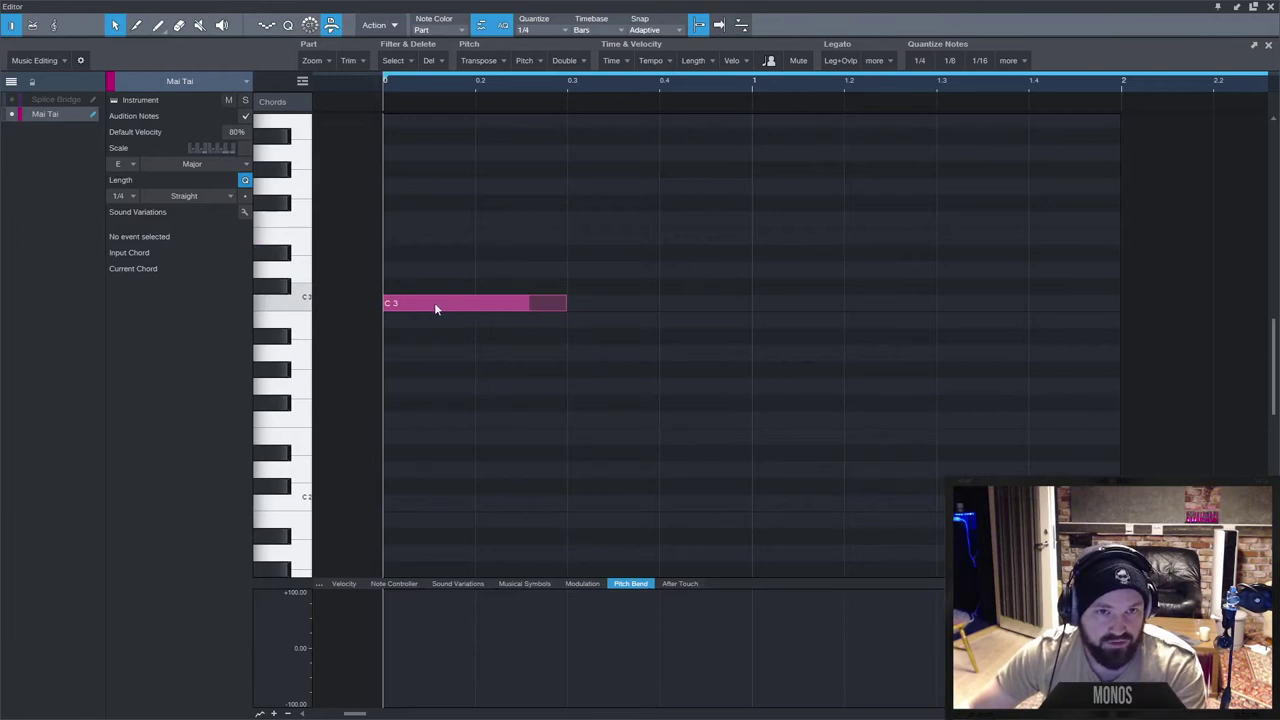
{"action": "left_click", "coordinate": [436, 306]}
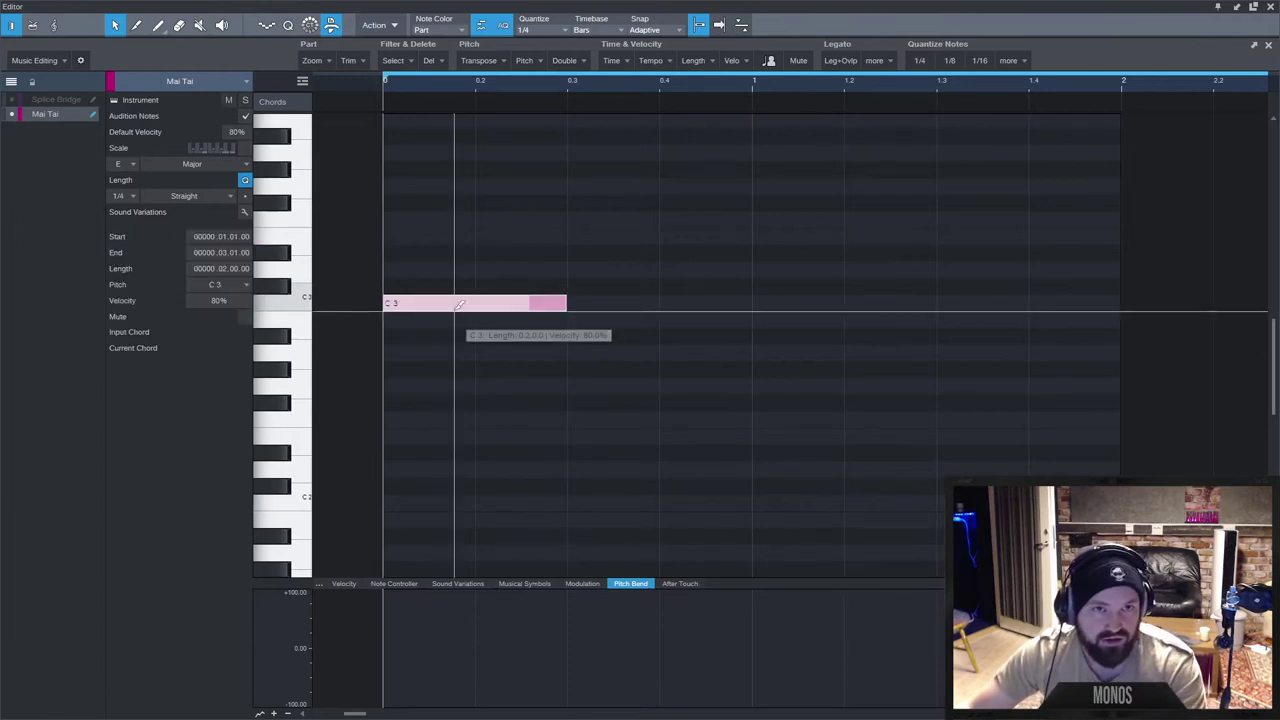
{"action": "left_click", "coordinate": [457, 303], "text": "alt"}
{"action": "key", "text": "ctrl+z"}
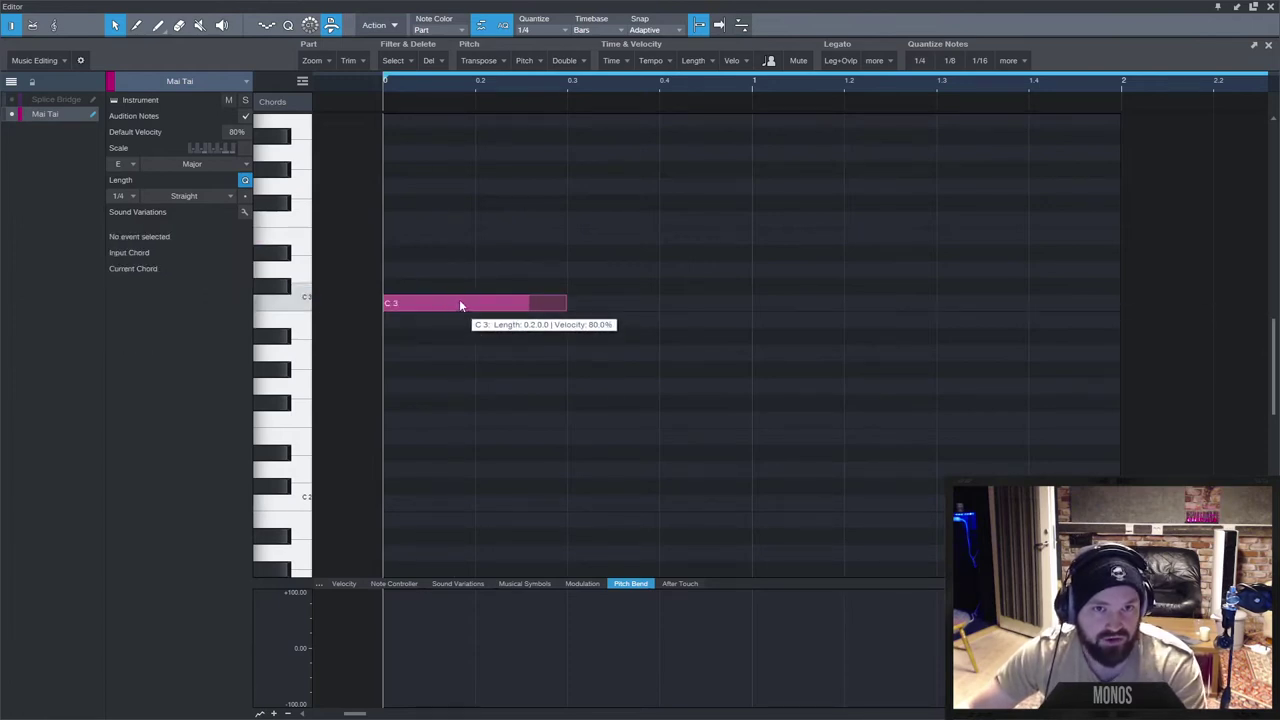
Show the velocity lane and lower the C3 note's velocity to 65%.
{"action": "left_click", "coordinate": [467, 302]}
{"action": "left_click_drag", "start_coordinate": [470, 302], "coordinate": [449, 401]}
{"action": "left_click", "coordinate": [344, 583]}
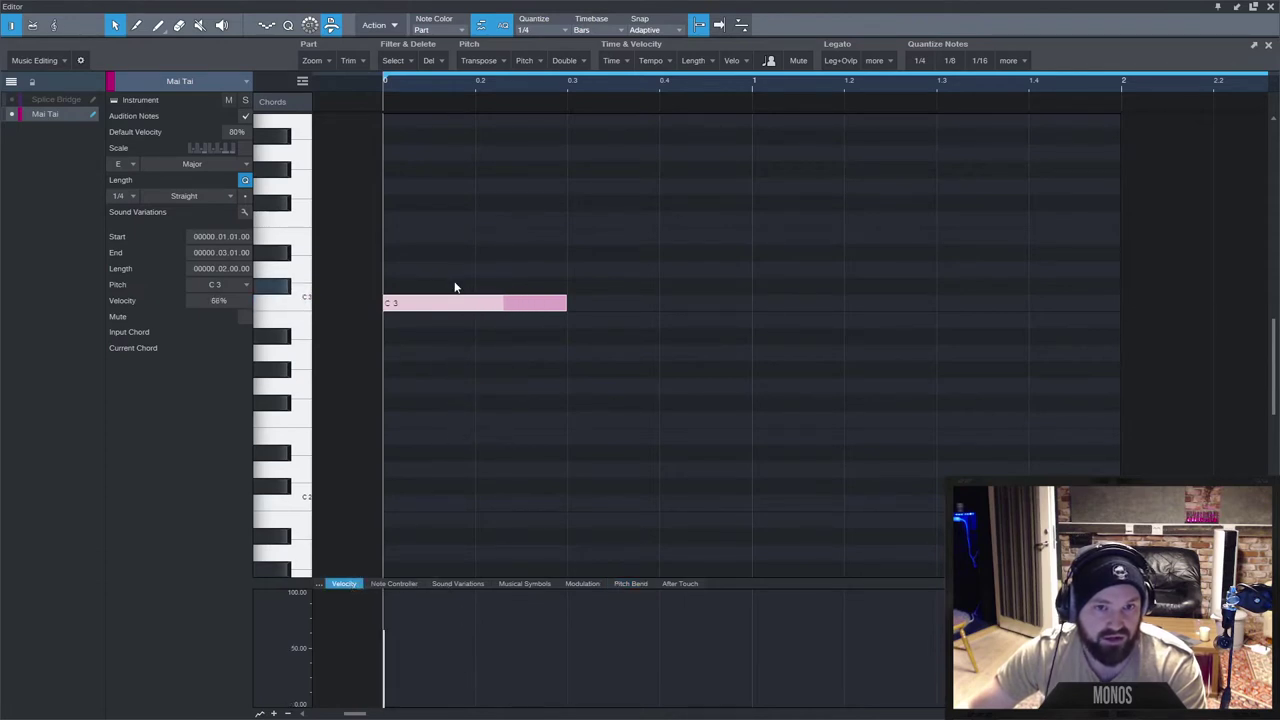
{"action": "left_click_drag", "start_coordinate": [485, 297], "coordinate": [489, 300]}
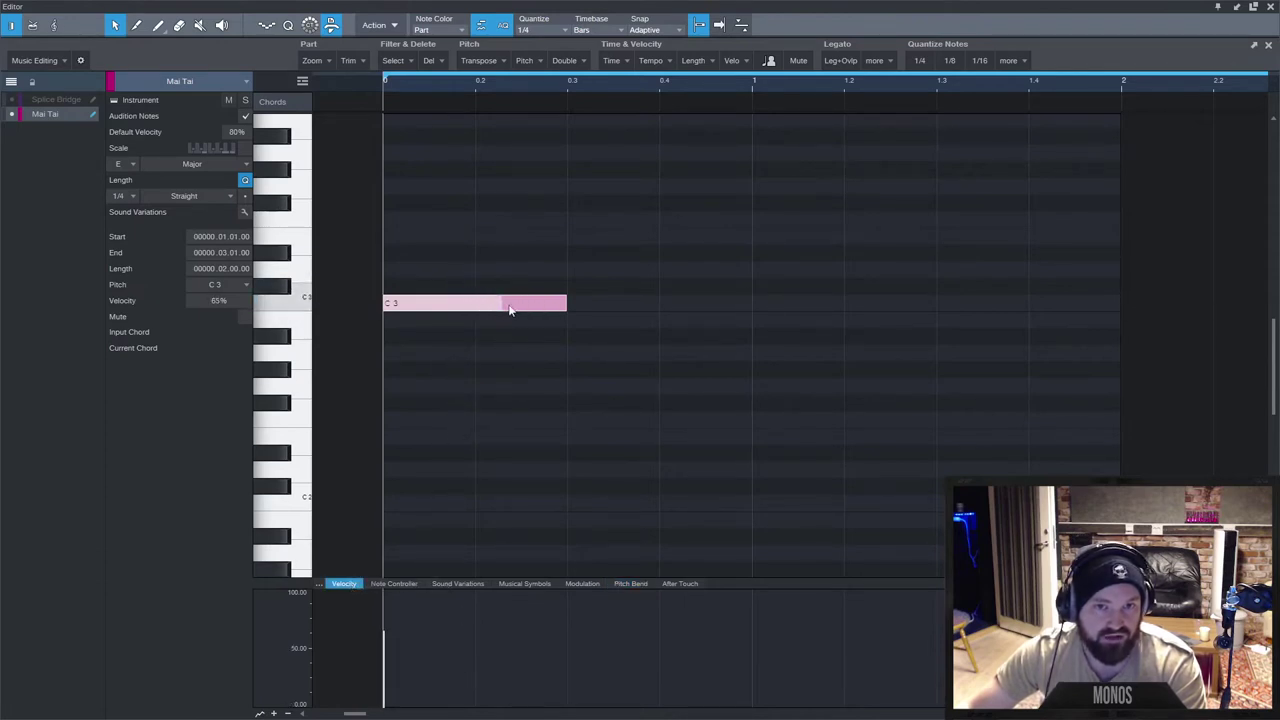
Add a one-beat D3 note on the third beat and adjust both notes' velocities together, bringing C3 to 67%.
{"action": "double_click", "coordinate": [585, 268]}
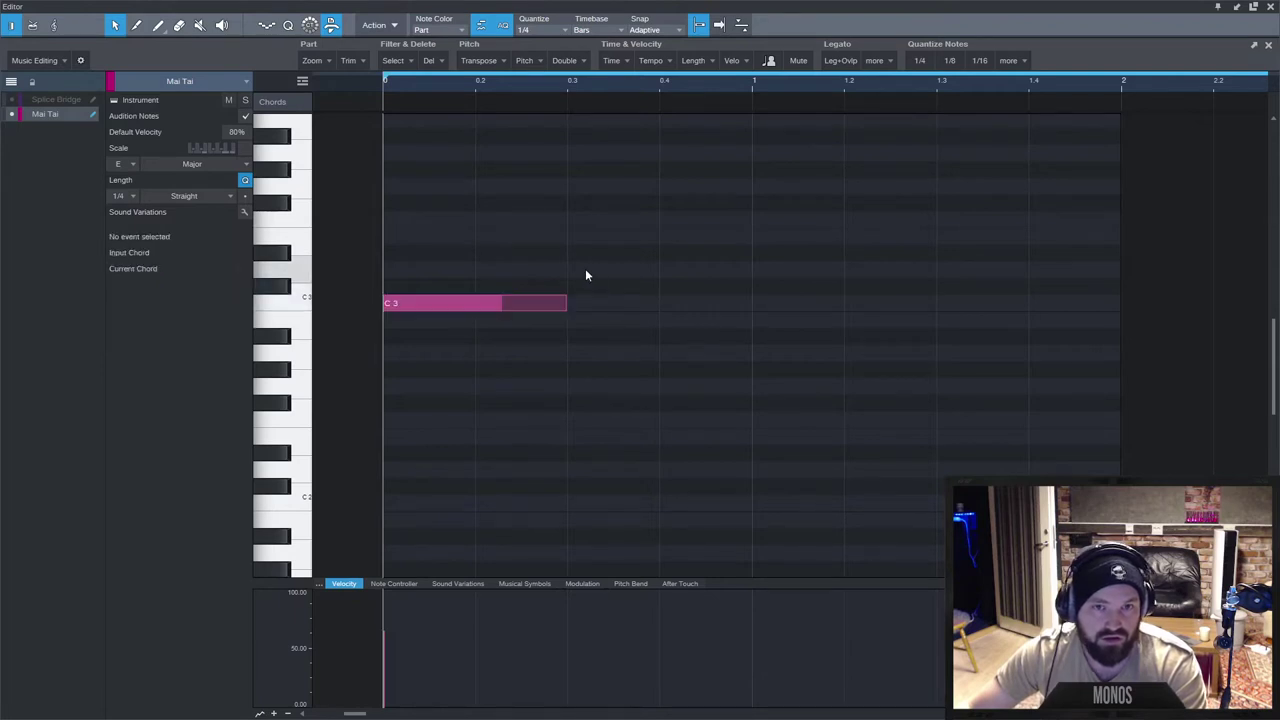
{"action": "left_click_drag", "start_coordinate": [720, 243], "coordinate": [540, 372]}
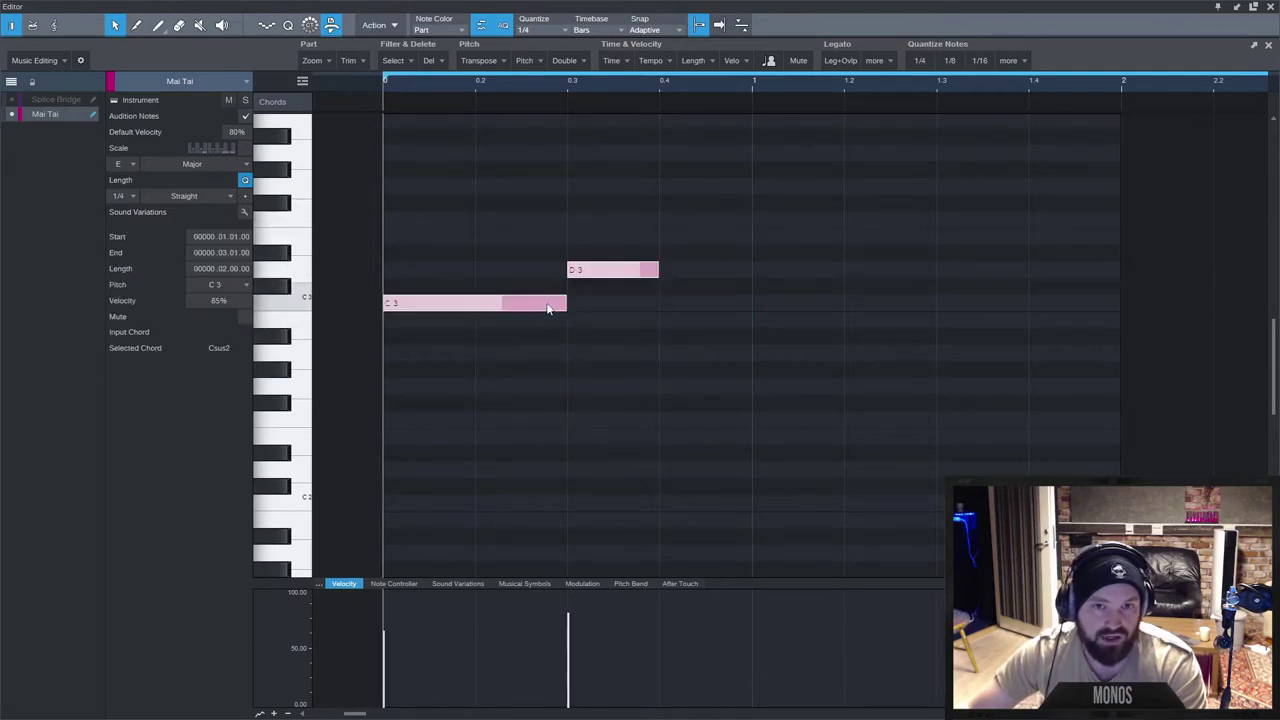
{"action": "left_click", "coordinate": [622, 274]}
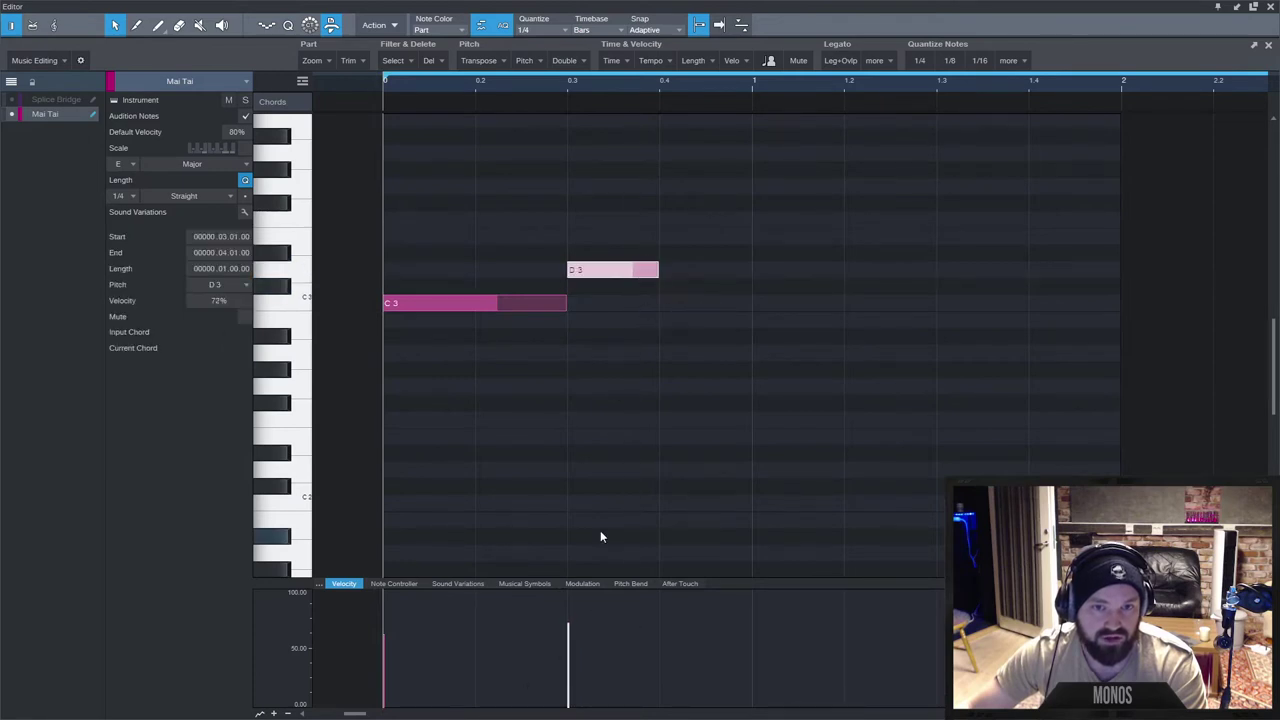
{"action": "key", "text": "ctrl+a"}
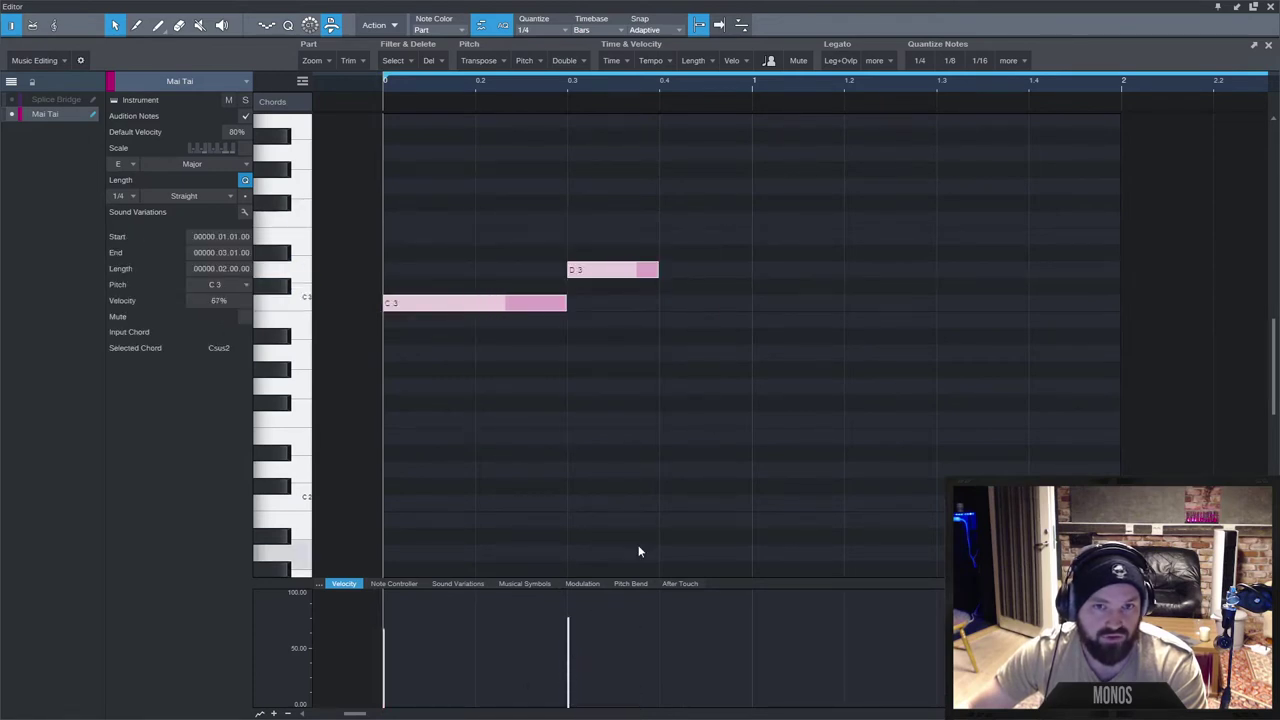
{"action": "left_click", "coordinate": [589, 514]}
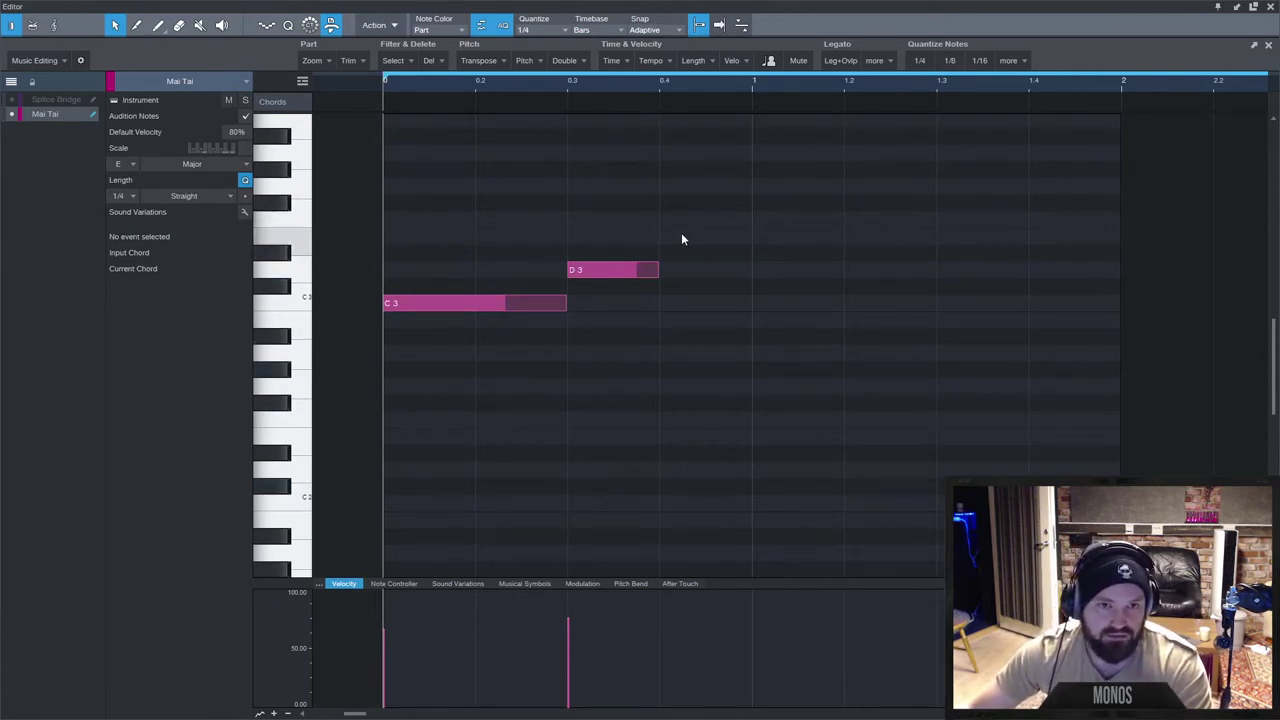
Delete the C3 and D3 notes, then draw a B2 note at the start with the Paint tool and delete it.
{"action": "left_click_drag", "start_coordinate": [681, 229], "coordinate": [421, 331]}
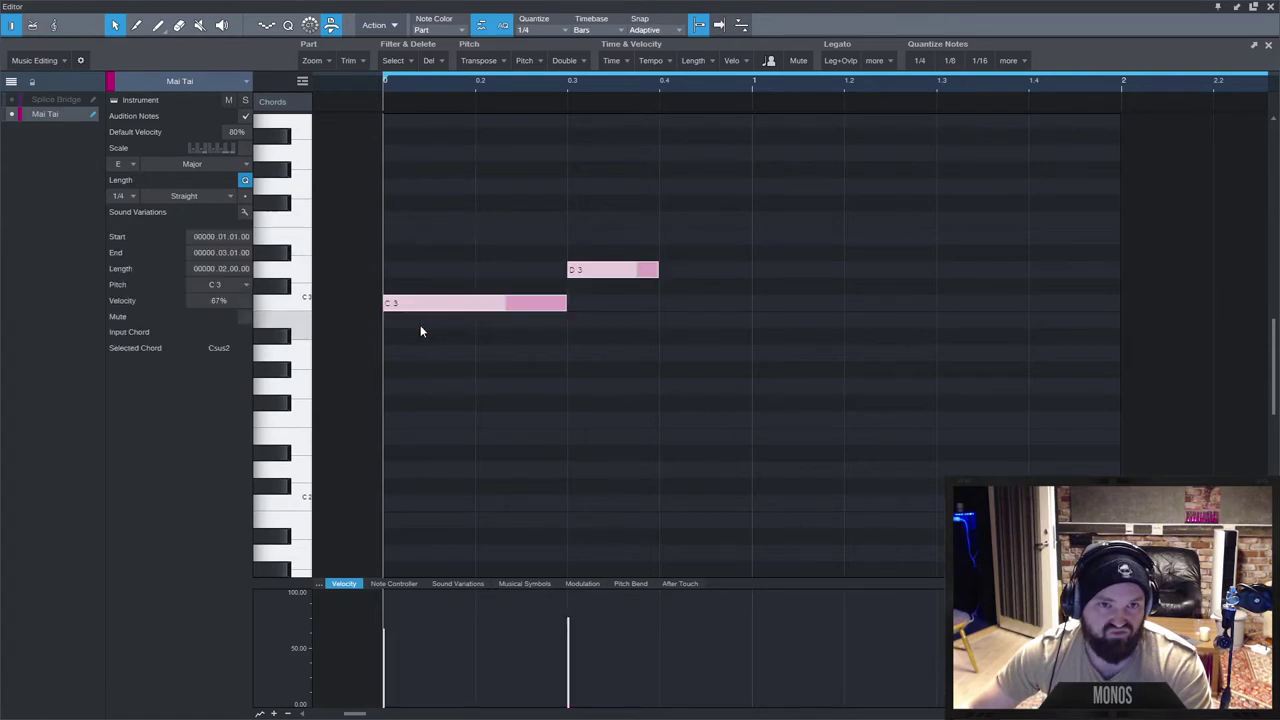
{"action": "key", "text": "Delete"}
{"action": "key", "text": "5"}
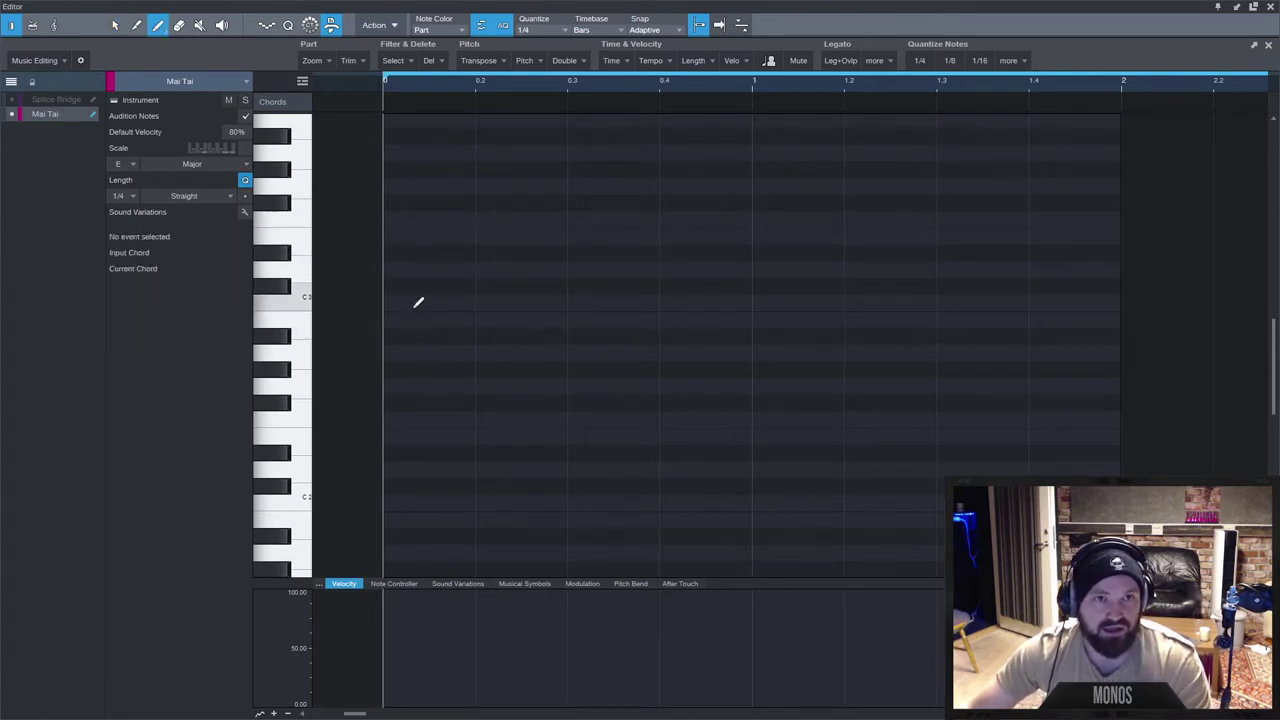
{"action": "left_click", "coordinate": [406, 316]}
{"action": "mouse_move", "coordinate": [405, 311]}
{"action": "left_mouse_down"}
{"action": "mouse_move", "coordinate": [667, 262]}
{"action": "mouse_move", "coordinate": [457, 288]}
{"action": "mouse_move", "coordinate": [463, 365]}
{"action": "mouse_move", "coordinate": [458, 323]}
{"action": "left_mouse_up"}
{"action": "key", "text": "1"}
{"action": "key", "text": "Delete"}
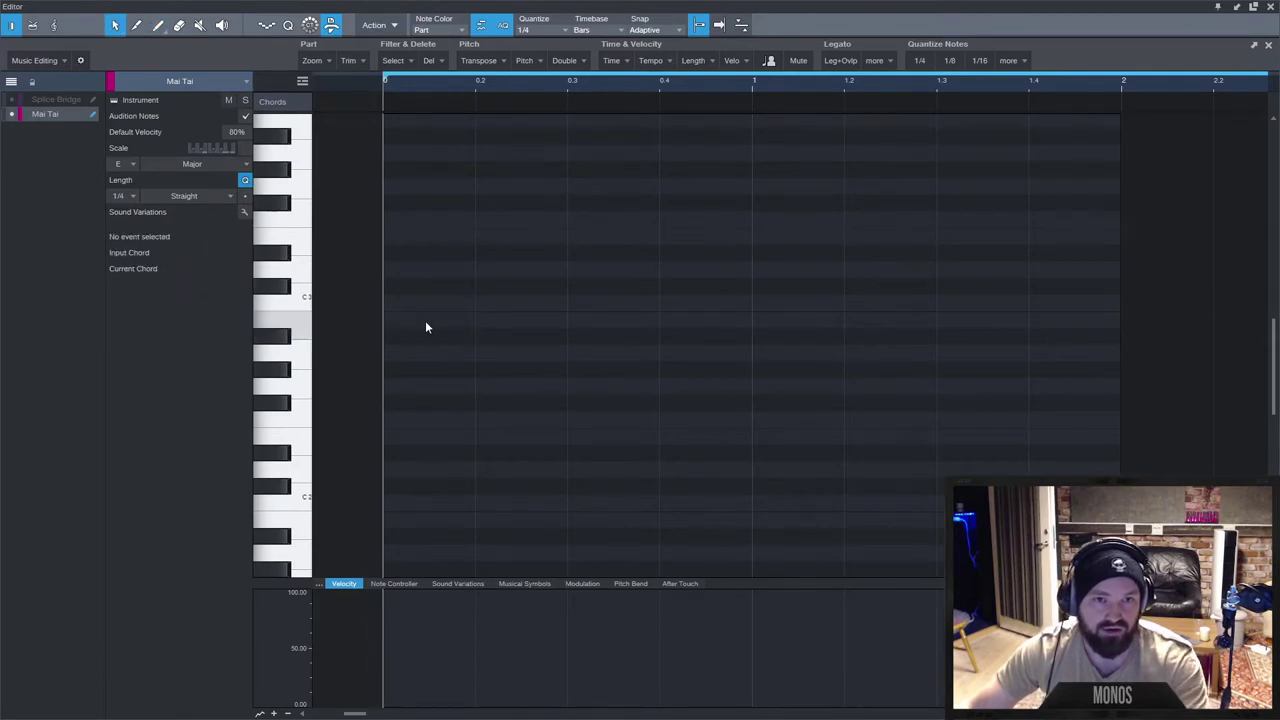
Add and erase a one-beat C3 note at the start, using the Paint tool and the Arrow tool's temporary Paint mode.
{"action": "key", "text": "5"}
{"action": "left_click", "coordinate": [412, 302]}
{"action": "key", "text": "1"}
{"action": "left_click", "coordinate": [440, 298], "text": "ctrl"}
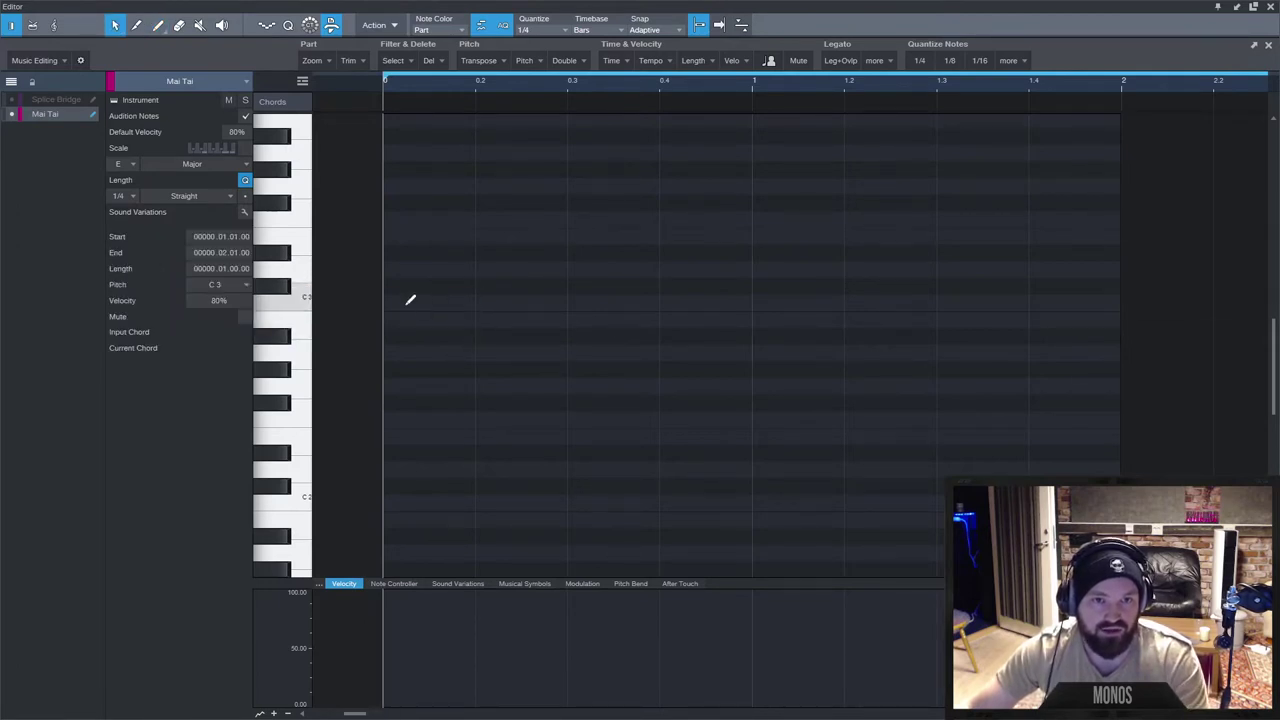
{"action": "left_click", "coordinate": [411, 302], "text": "ctrl"}
{"action": "left_click", "coordinate": [414, 304], "text": "ctrl"}
Paint one-beat notes: C3 on beat two, B2 and F#2 on beat three, C3 and E3 on beat four, and E3 on the next bar's second beat.
{"action": "left_click", "coordinate": [511, 303], "text": "ctrl"}
{"action": "left_click", "coordinate": [594, 320], "text": "ctrl"}
{"action": "left_click", "coordinate": [607, 403], "text": "ctrl"}
{"action": "left_click", "coordinate": [710, 304], "text": "ctrl"}
{"action": "left_click", "coordinate": [703, 236]}
{"action": "left_click", "coordinate": [888, 236]}
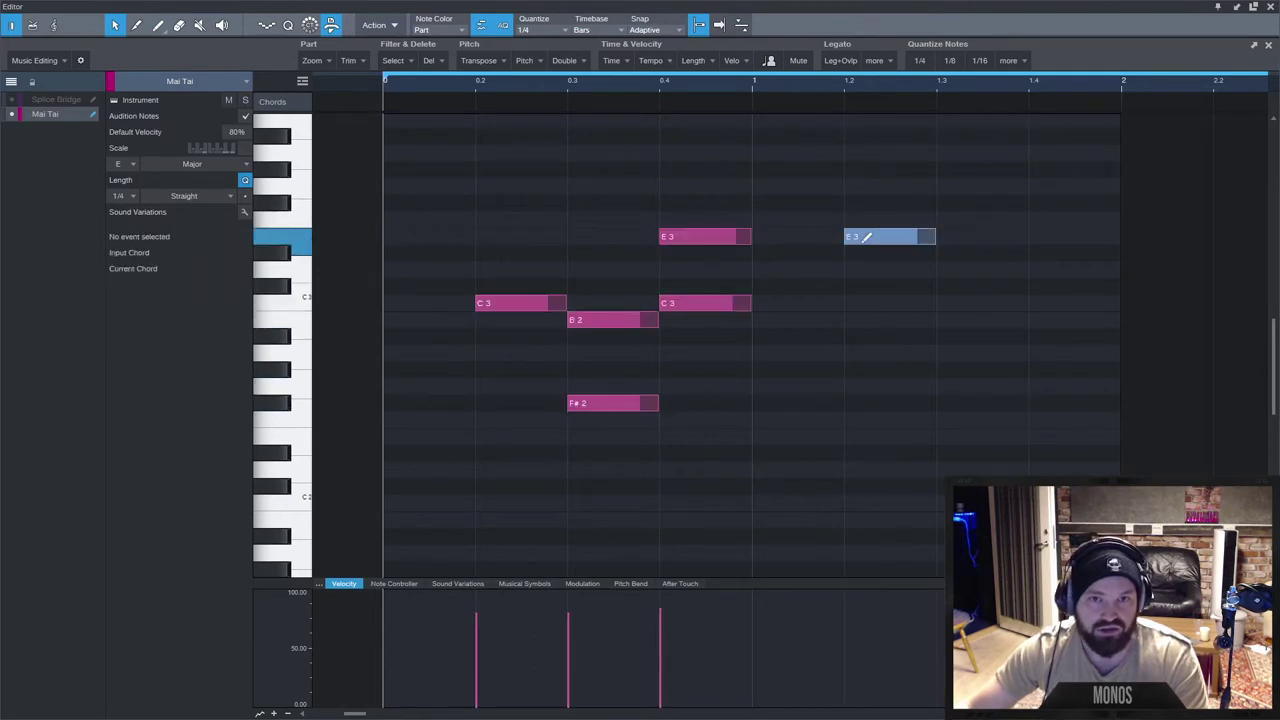
Paint one-beat notes on the next bar's first and second beats, G#2 and D2, and clear all notes.
{"action": "left_click", "coordinate": [795, 370]}
{"action": "left_click", "coordinate": [885, 470]}
{"action": "left_click", "coordinate": [950, 250]}
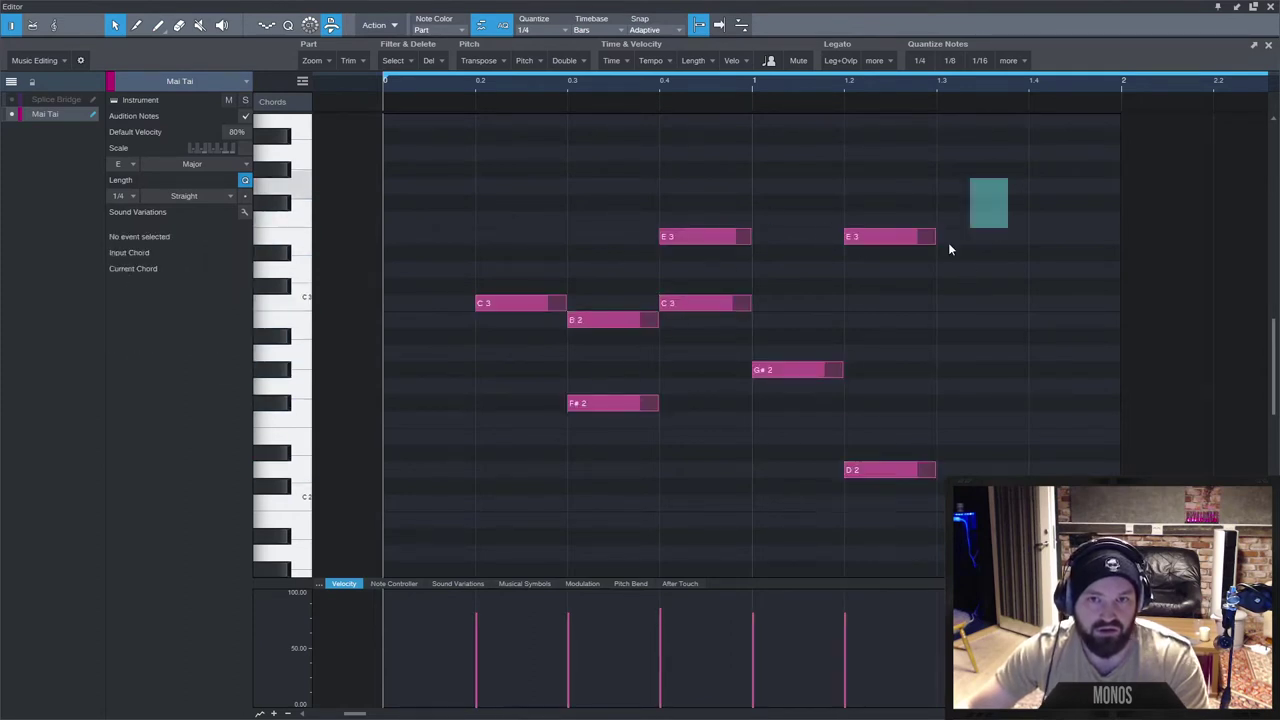
Paint one-beat notes C3 on beat two and B2 and D#3 on beat three with the temporary Paint mode, then erase them.
{"action": "left_click", "coordinate": [414, 303], "text": "ctrl"}
{"action": "left_click", "coordinate": [508, 304], "text": "ctrl"}
{"action": "key", "text": "ctrl+z"}
{"action": "key", "text": "ctrl+z"}
{"action": "left_click", "coordinate": [508, 303], "text": "ctrl"}
{"action": "left_click", "coordinate": [596, 315], "text": "ctrl"}
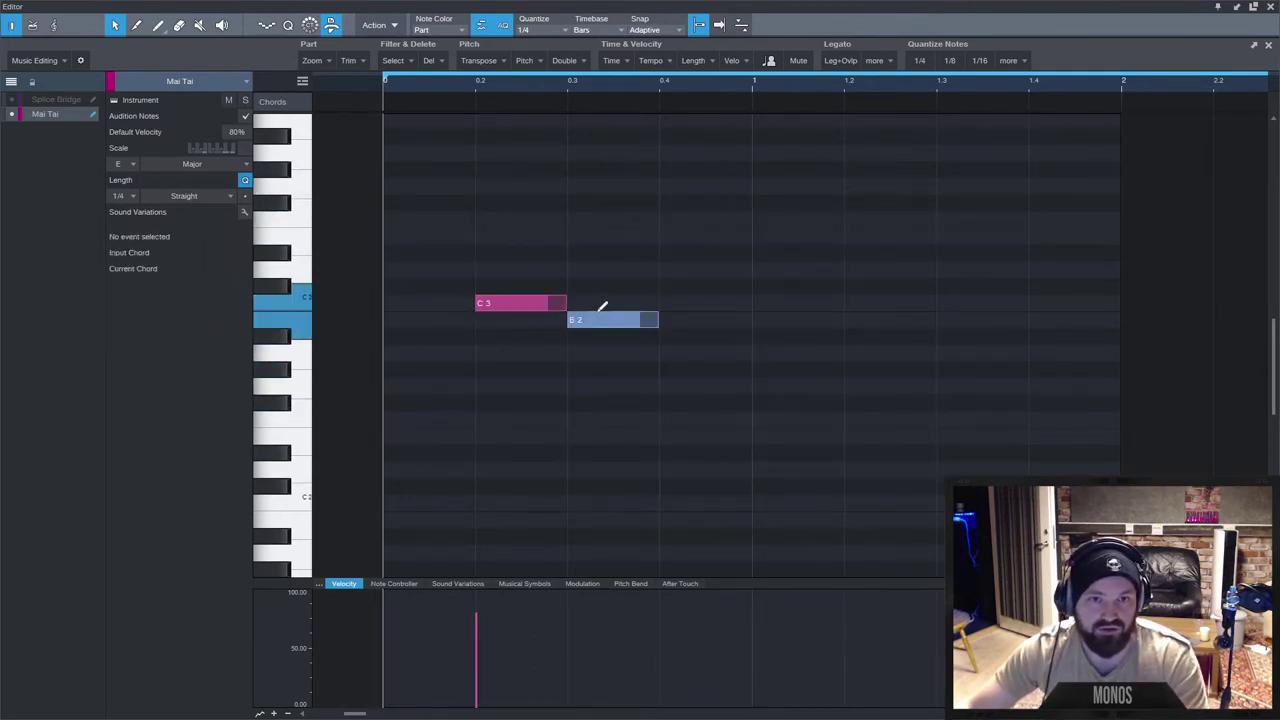
{"action": "left_click", "coordinate": [640, 255], "text": "ctrl"}
{"action": "left_click", "coordinate": [648, 252], "text": "ctrl"}
{"action": "left_click", "coordinate": [585, 317], "text": "ctrl"}
{"action": "left_click", "coordinate": [559, 301]}
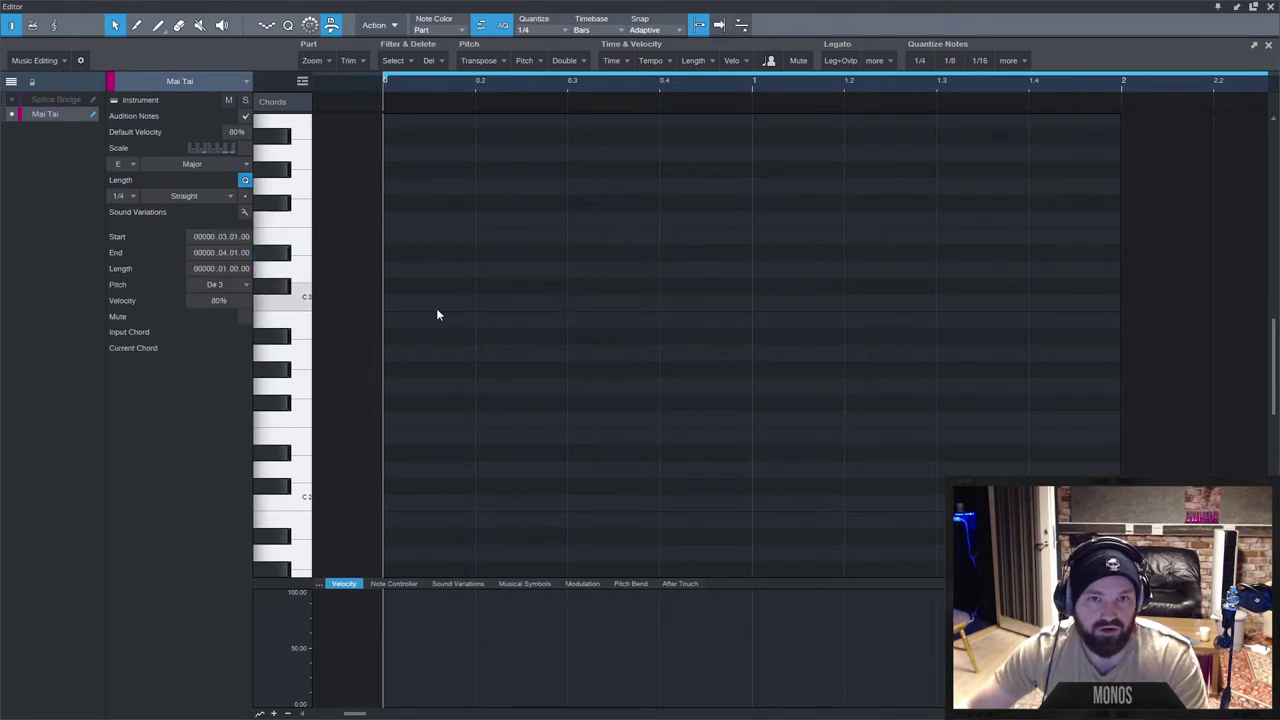
Paint one-beat notes D3 on beat one, D3 and G#2 on beat three, and A#2 on beat four, then erase them all.
{"action": "left_click", "coordinate": [414, 270]}
{"action": "left_click", "coordinate": [600, 270]}
{"action": "left_click", "coordinate": [605, 370]}
{"action": "left_click", "coordinate": [692, 337]}
{"action": "left_click", "coordinate": [684, 338]}
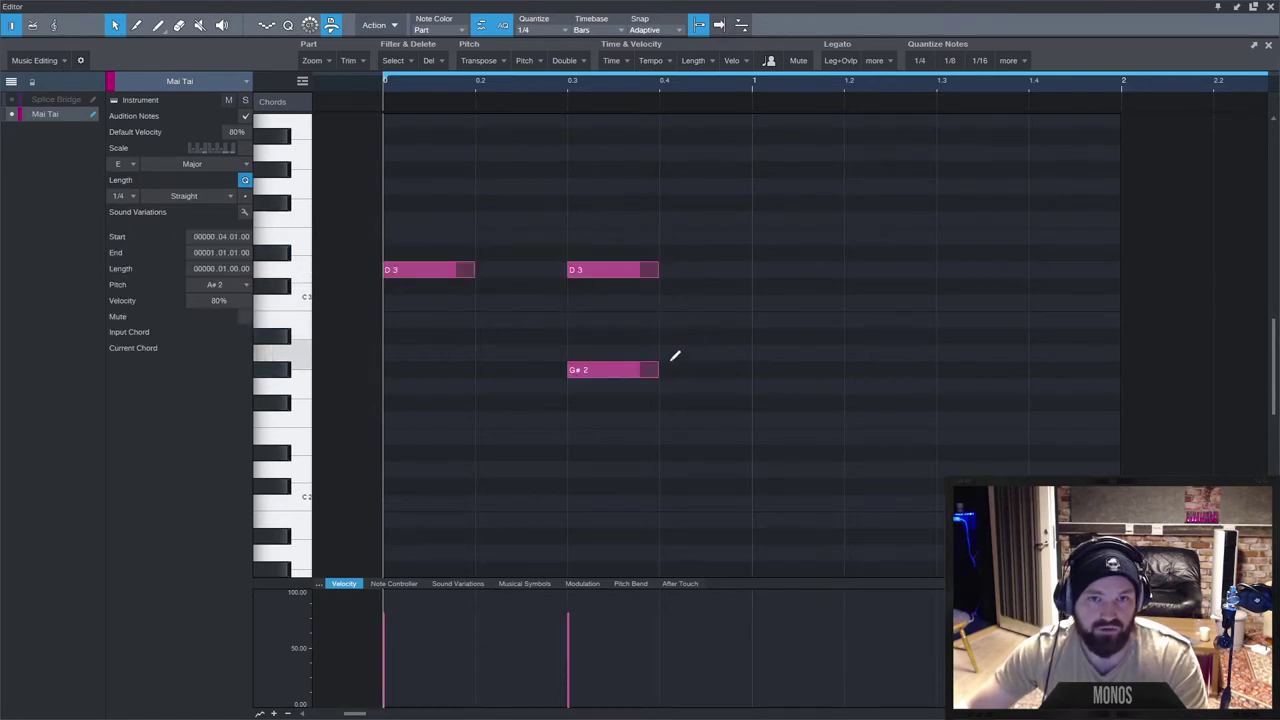
{"action": "left_click", "coordinate": [634, 369]}
{"action": "left_click", "coordinate": [623, 269]}
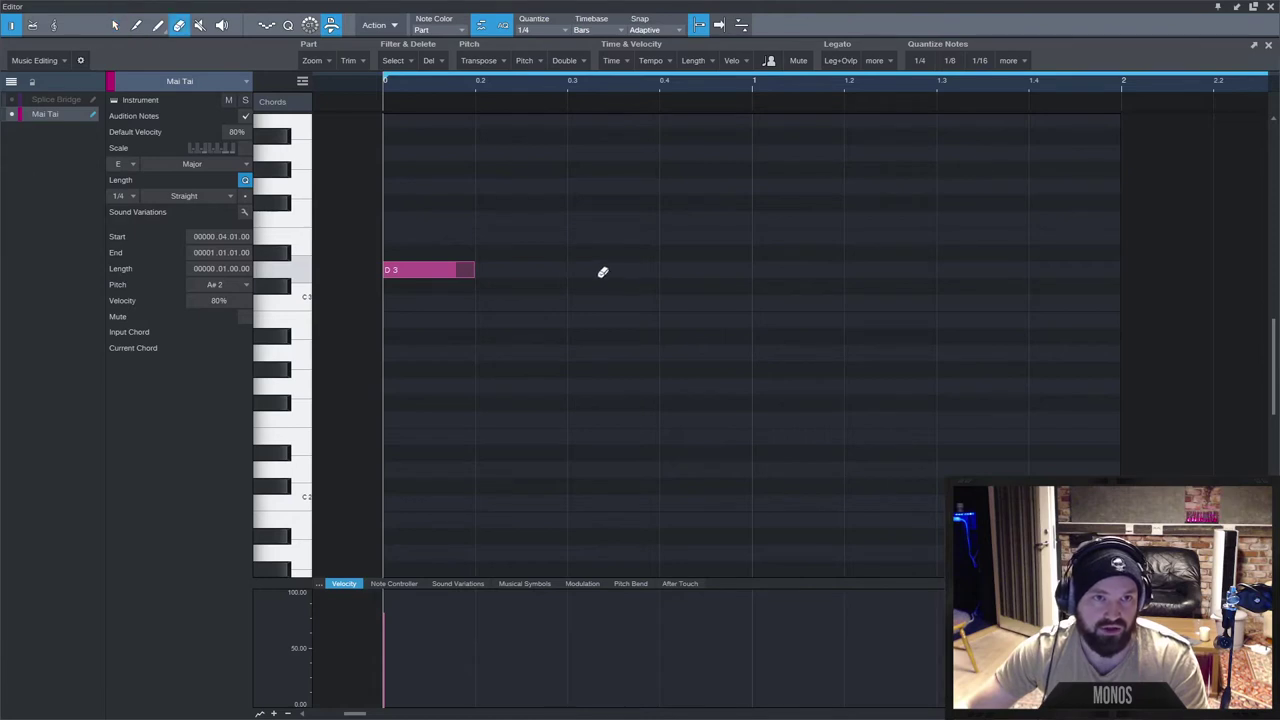
{"action": "left_click", "coordinate": [458, 270]}
Paint a four-beat C#3 note and one-beat notes G#2, F#2, A2 and G2 on beats one to four.
{"action": "mouse_move", "coordinate": [448, 288]}
{"action": "left_mouse_down"}
{"action": "mouse_move", "coordinate": [598, 270]}
{"action": "mouse_move", "coordinate": [735, 275]}
{"action": "left_mouse_up"}
{"action": "left_click", "coordinate": [700, 386], "text": "ctrl"}
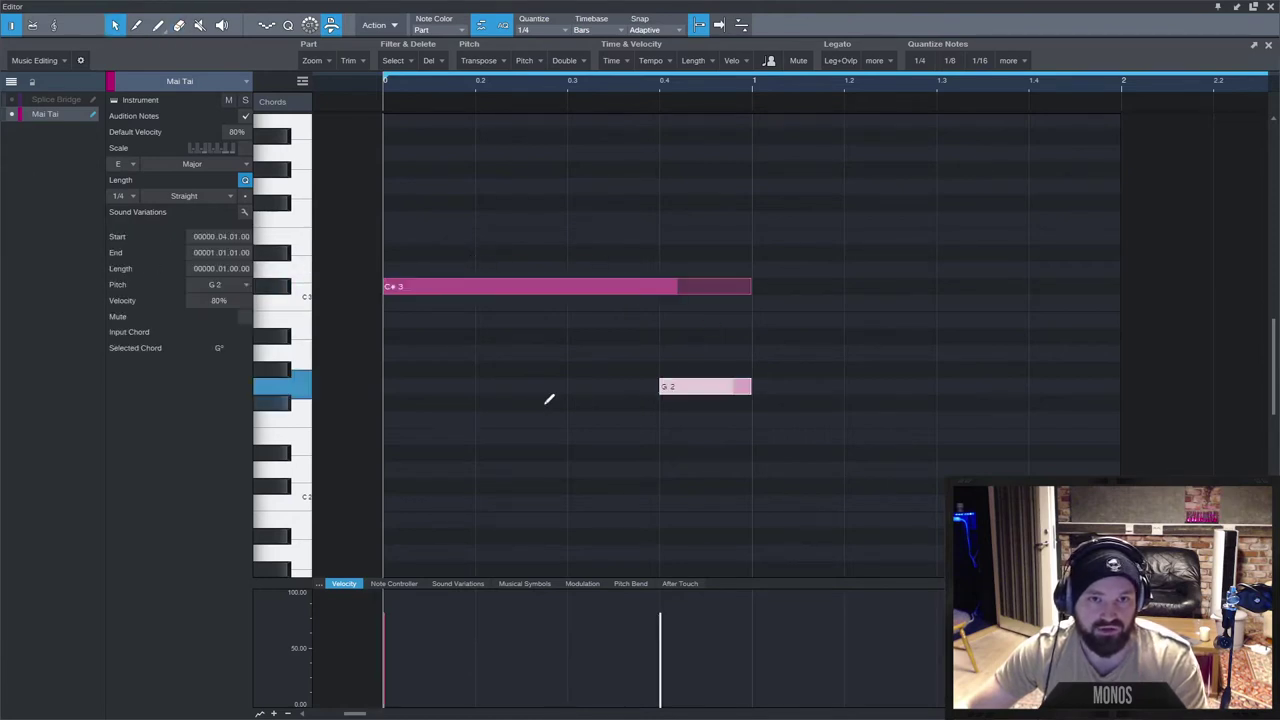
{"action": "left_click", "coordinate": [520, 403], "text": "ctrl"}
{"action": "left_click", "coordinate": [430, 369], "text": "ctrl"}
{"action": "left_click", "coordinate": [590, 350], "text": "ctrl"}
Erase all the painted notes with the Eraser tool.
{"action": "key", "text": "4"}
{"action": "left_click", "coordinate": [705, 387]}
{"action": "left_click_drag", "start_coordinate": [620, 287], "coordinate": [515, 402]}
{"action": "left_click", "coordinate": [600, 353]}
{"action": "left_click", "coordinate": [430, 369]}
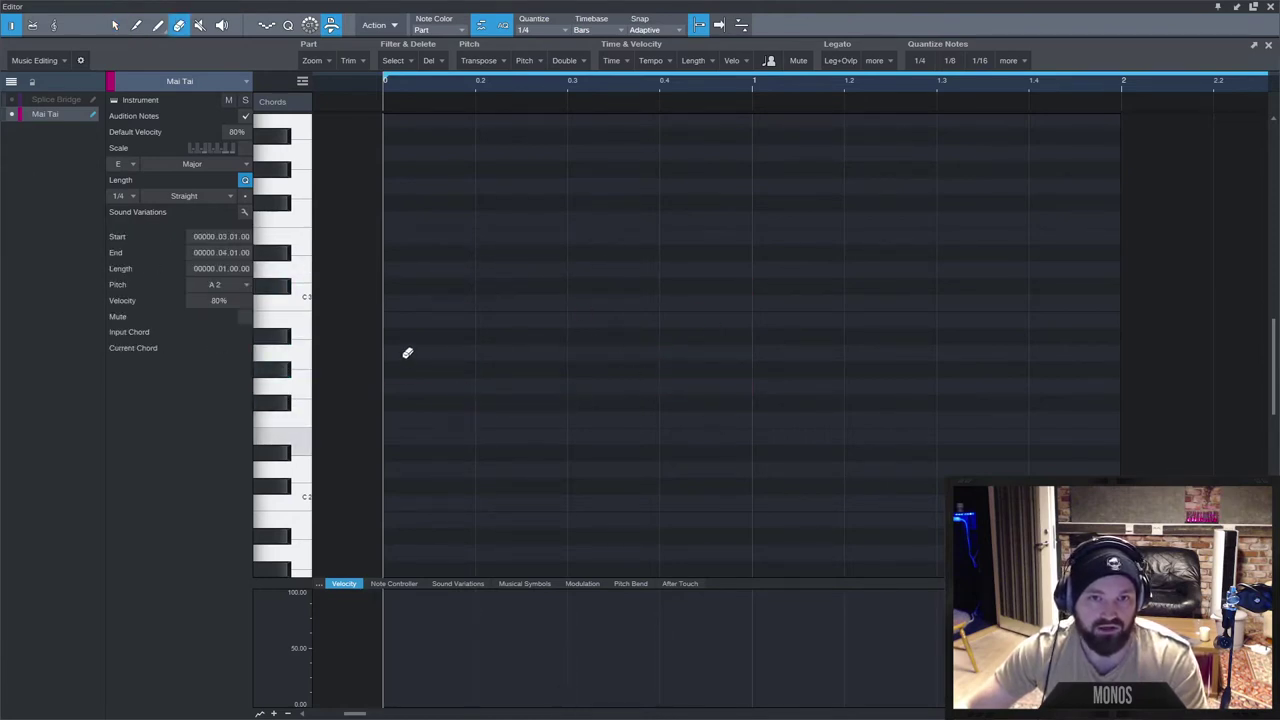
With the Arrow tool's temporary Paint mode, add B2 on beats one and three and C#3 on beat four, then delete all notes.
{"action": "key", "text": "1"}
{"action": "left_click", "coordinate": [440, 319], "text": "ctrl"}
{"action": "left_click", "coordinate": [589, 319], "text": "ctrl"}
{"action": "left_click", "coordinate": [700, 286], "text": "ctrl"}
{"action": "key", "text": "ctrl+a"}
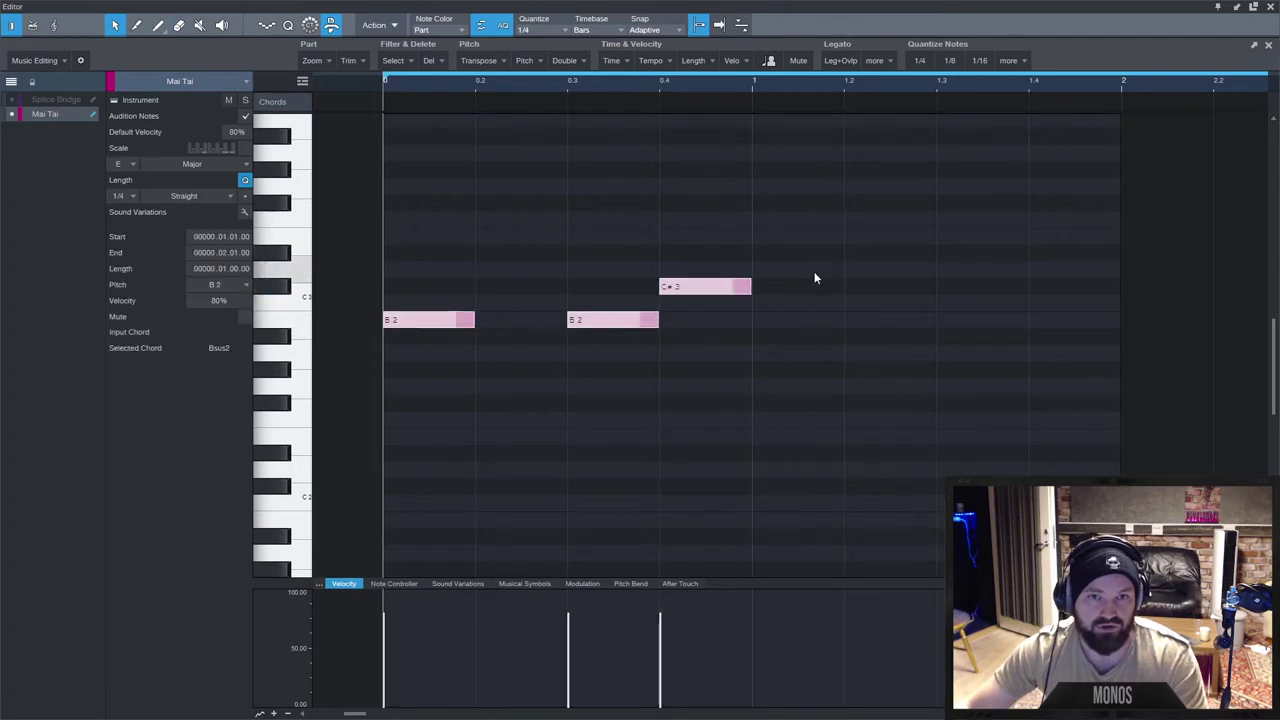
{"action": "key", "text": "Delete"}
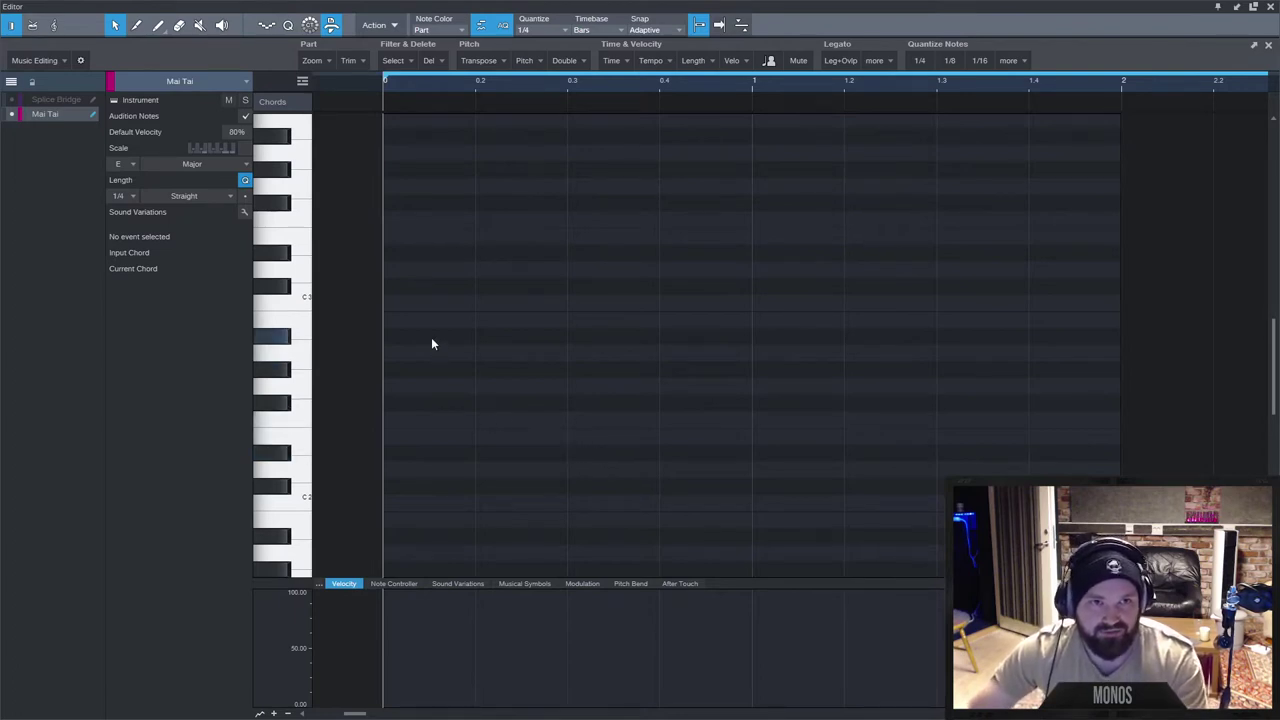
Draw notes with the Paint tool, including a three-beat D3 at 100% velocity, and delete them.
{"action": "key", "text": "2"}
{"action": "mouse_move", "coordinate": [423, 302]}
{"action": "left_mouse_down"}
{"action": "mouse_move", "coordinate": [743, 198]}
{"action": "mouse_move", "coordinate": [500, 297]}
{"action": "mouse_move", "coordinate": [540, 266]}
{"action": "mouse_move", "coordinate": [578, 301]}
{"action": "left_mouse_up"}
{"action": "key", "text": "1"}
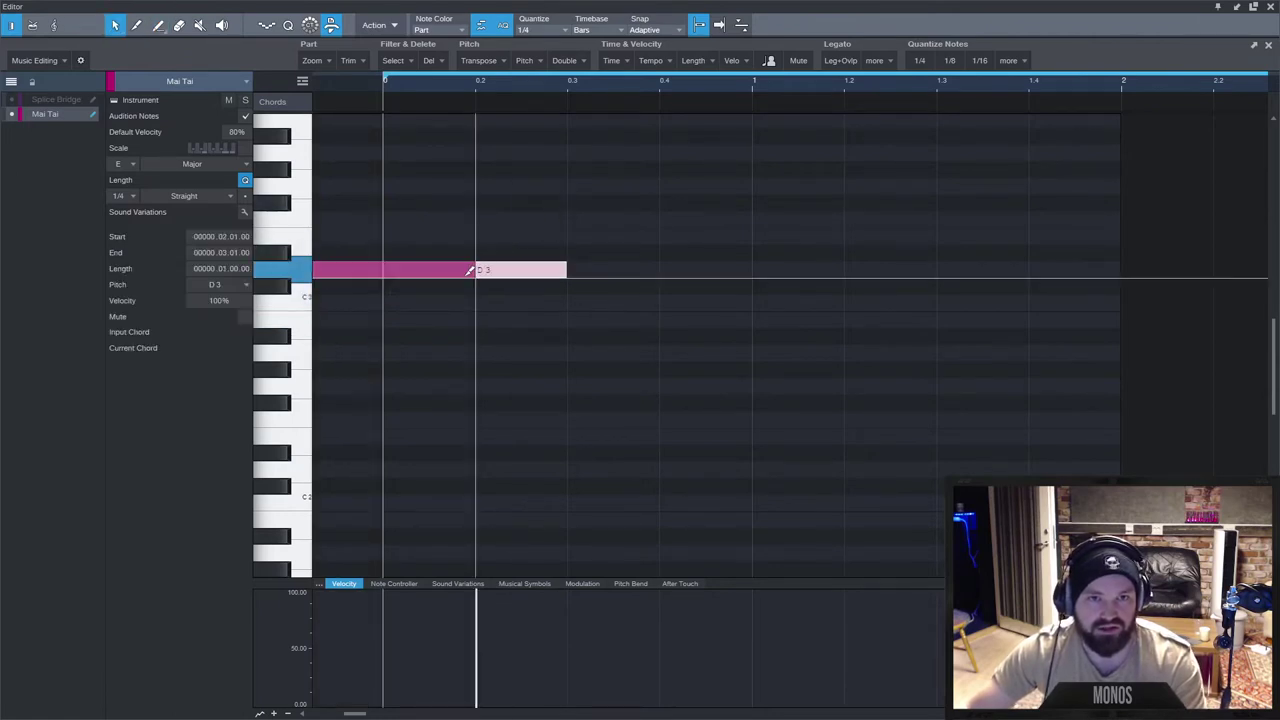
{"action": "key", "text": "Delete"}
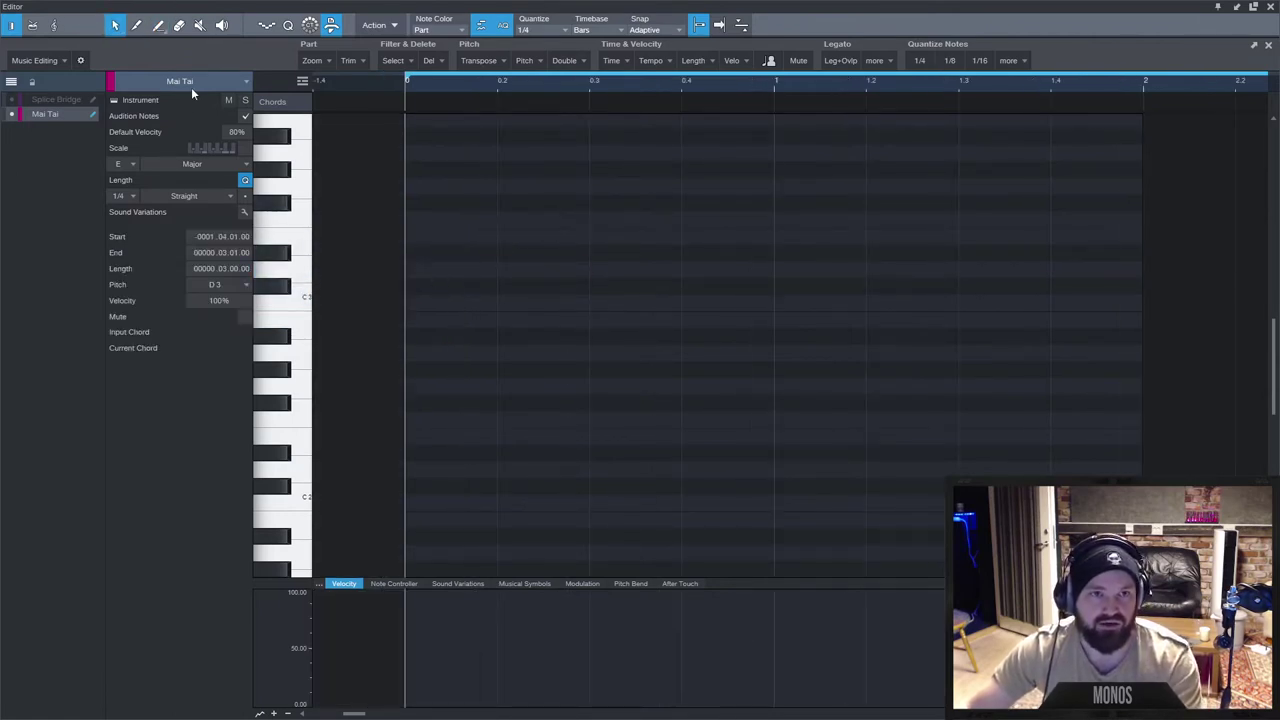
Select the Paint tool and find the Info View option among the main window's additional views to read the tool's modifier hints.
{"action": "key", "text": "2"}
{"action": "left_click", "coordinate": [164, 31]}
{"action": "left_click", "coordinate": [172, 49]}
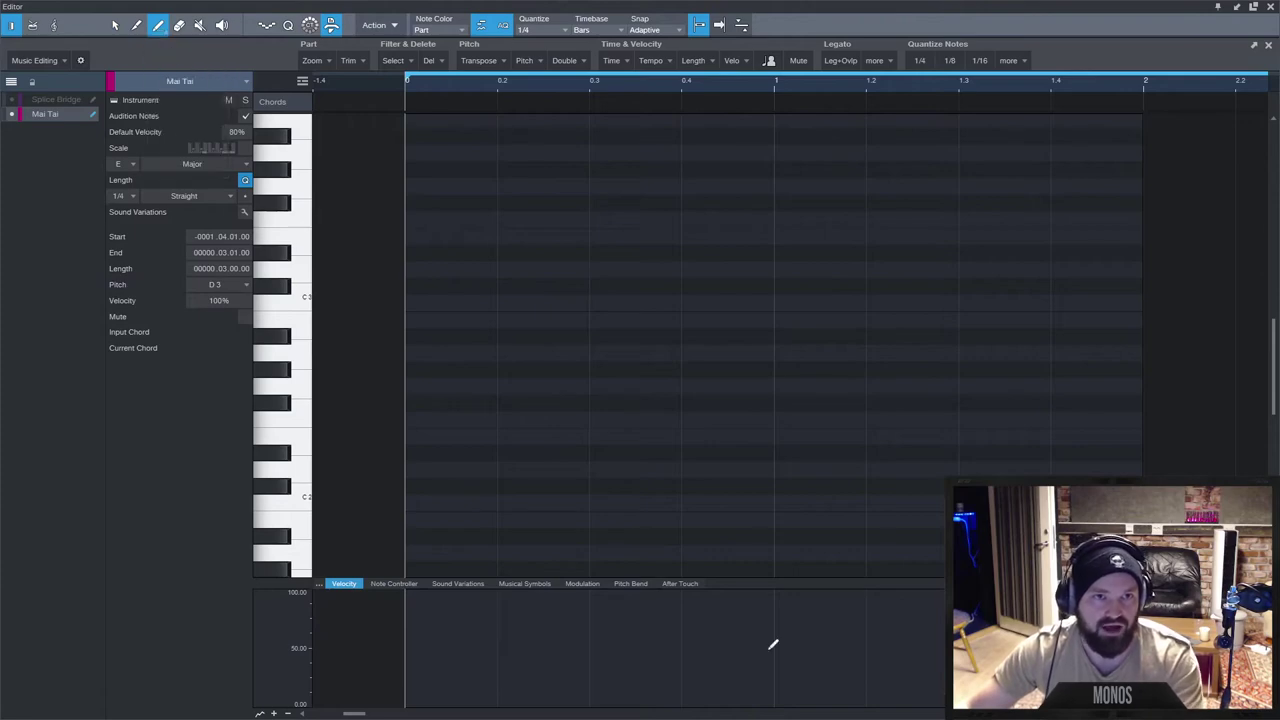
{"action": "key", "text": "F2"}
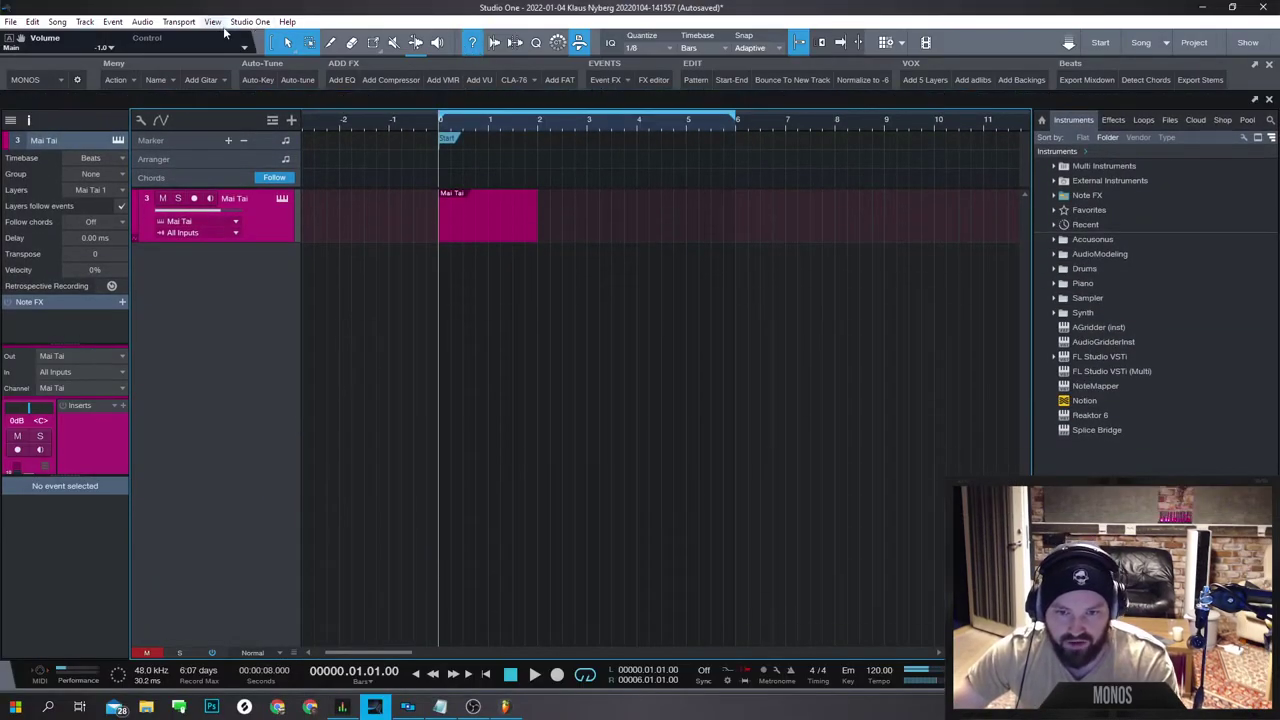
{"action": "left_click", "coordinate": [213, 21]}
{"action": "mouse_move", "coordinate": [338, 460]}
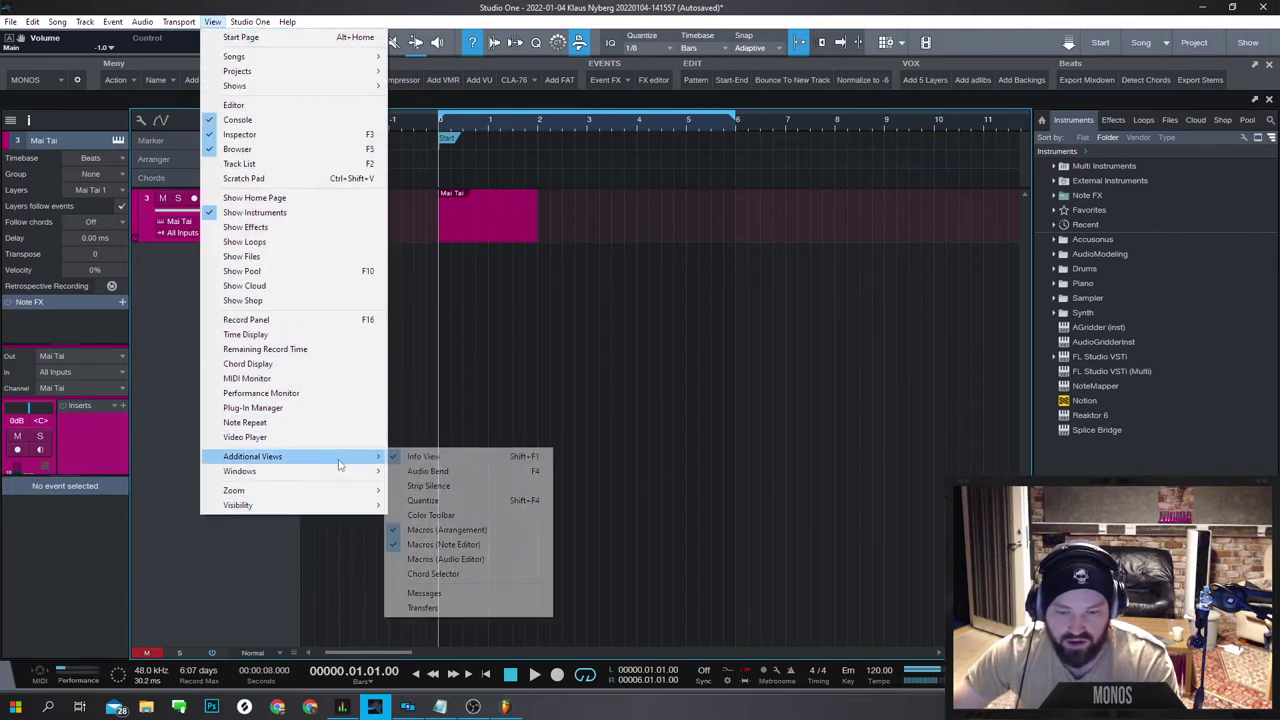
{"action": "left_click", "coordinate": [476, 415]}
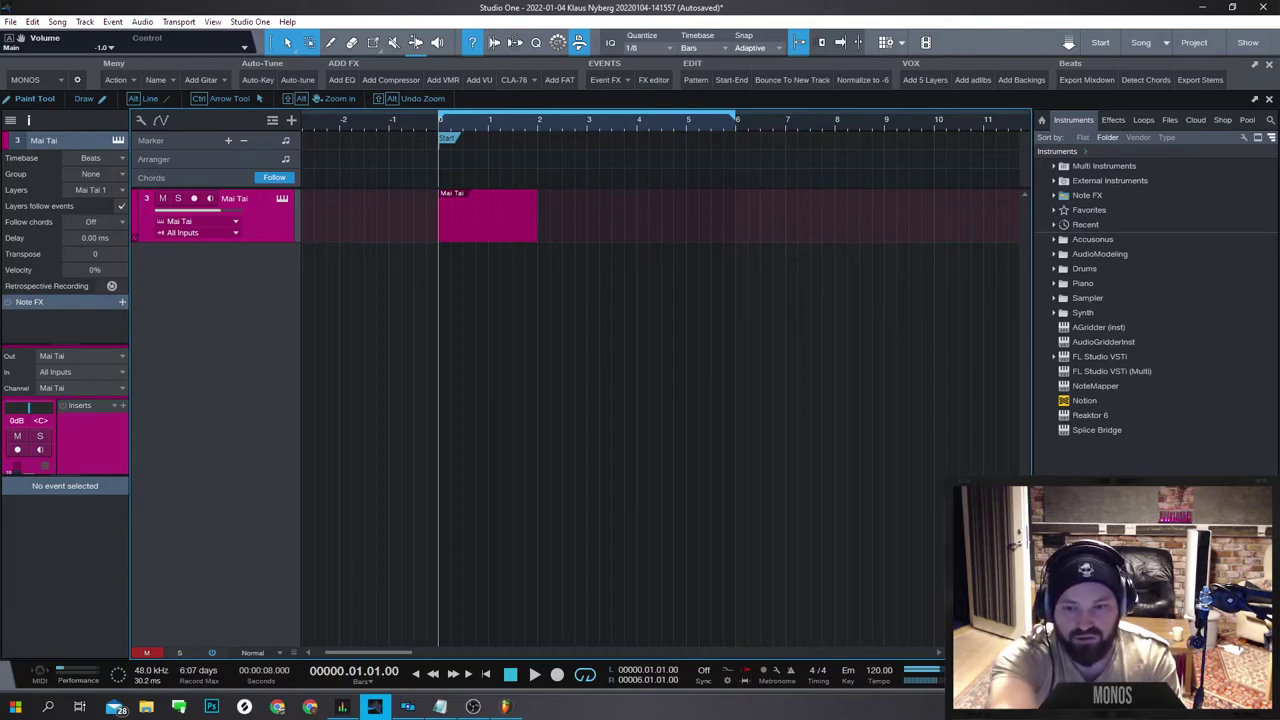
Switch to the Arrow tool, remove the A2 note on beat one, and check the tool's modifier hints in the Info View.
{"action": "key", "text": "1"}
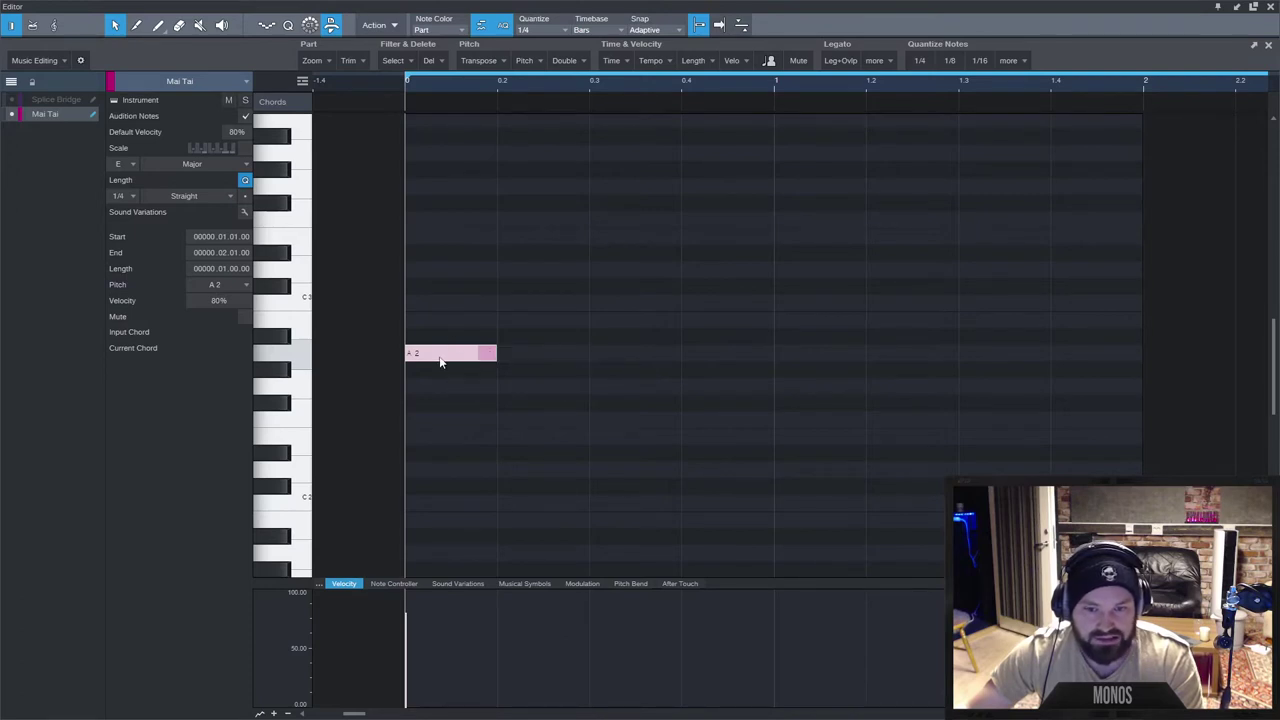
{"action": "double_click", "coordinate": [460, 358]}
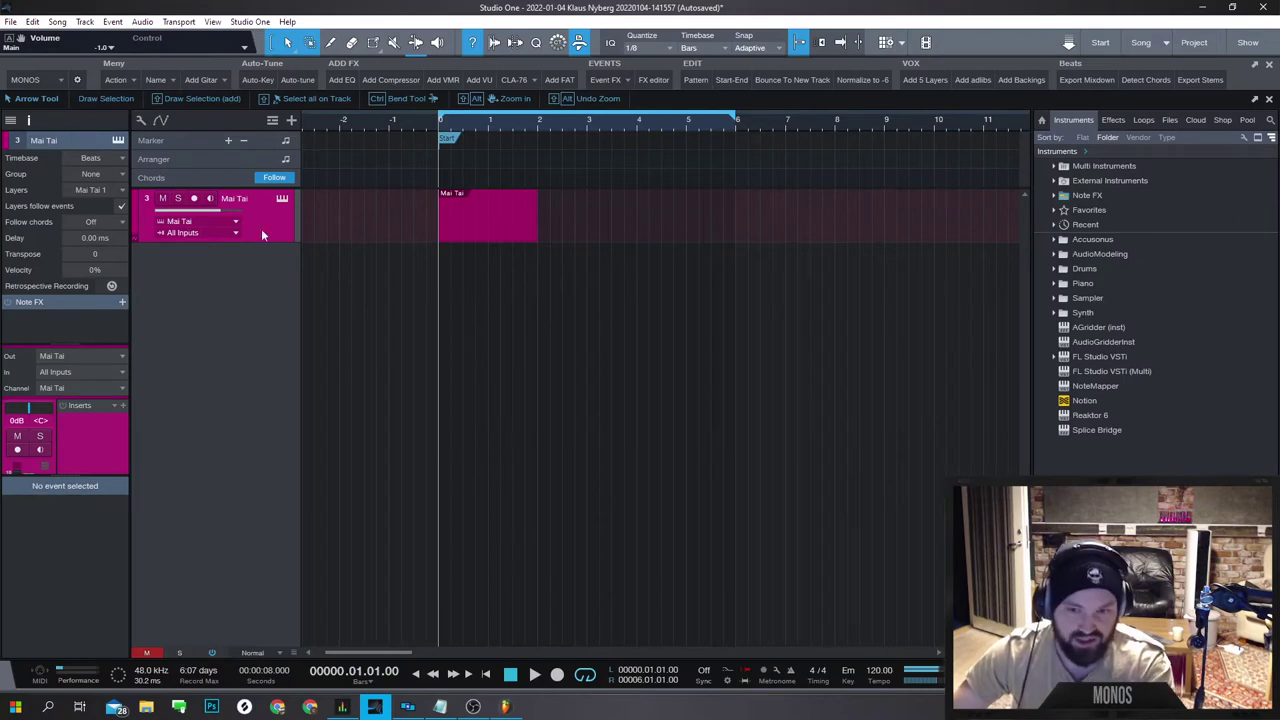
{"action": "key", "text": "ctrl"}
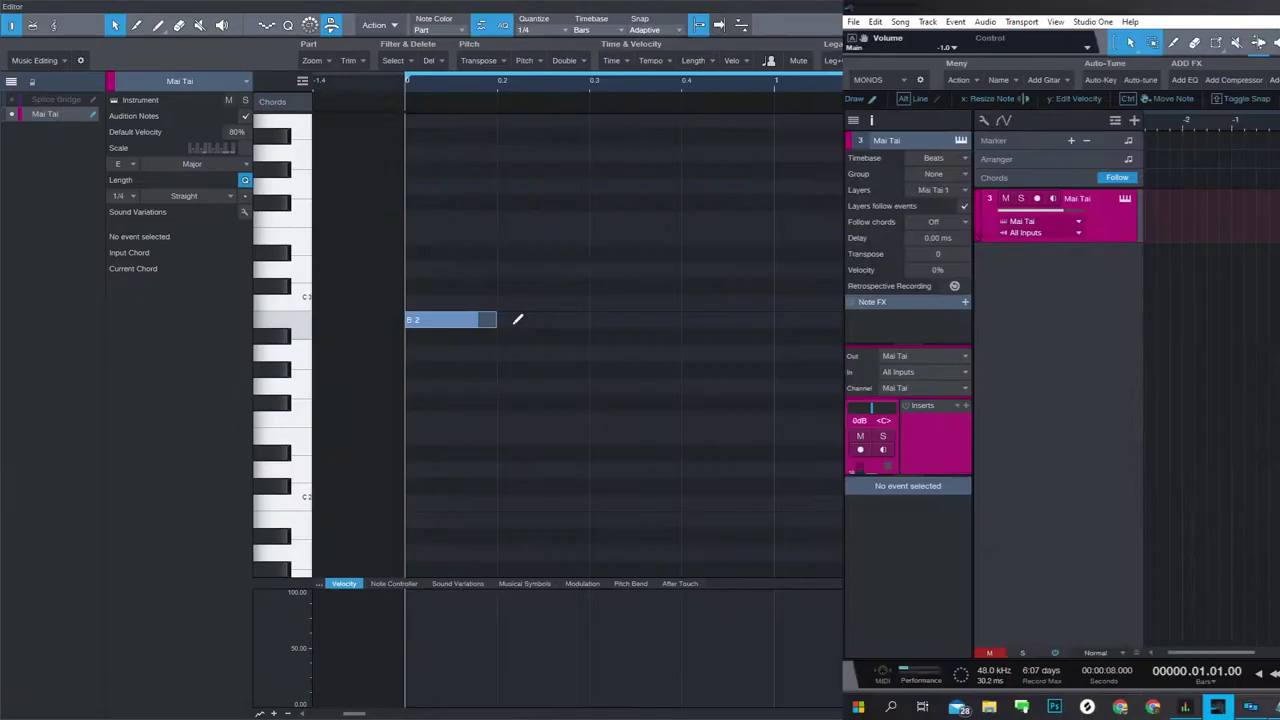
Finish painting notes from B2 on beat one with the temporary Paint mode, then box-select and delete them.
{"action": "mouse_move", "coordinate": [524, 316]}
{"action": "left_mouse_down"}
{"action": "mouse_move", "coordinate": [595, 275]}
{"action": "mouse_move", "coordinate": [732, 236]}
{"action": "mouse_move", "coordinate": [789, 174]}
{"action": "mouse_move", "coordinate": [762, 277]}
{"action": "mouse_move", "coordinate": [754, 509]}
{"action": "mouse_move", "coordinate": [779, 147]}
{"action": "mouse_move", "coordinate": [766, 408]}
{"action": "left_mouse_up"}
{"action": "mouse_move", "coordinate": [774, 292]}
{"action": "left_mouse_down"}
{"action": "mouse_move", "coordinate": [433, 467]}
{"action": "mouse_move", "coordinate": [408, 463]}
{"action": "left_mouse_up"}
{"action": "key", "text": "Delete"}
With the Arrow tool, add C3 on beats one and two, extend the second C3 to two beats, and add A2 on beat three.
{"action": "double_click", "coordinate": [415, 310]}
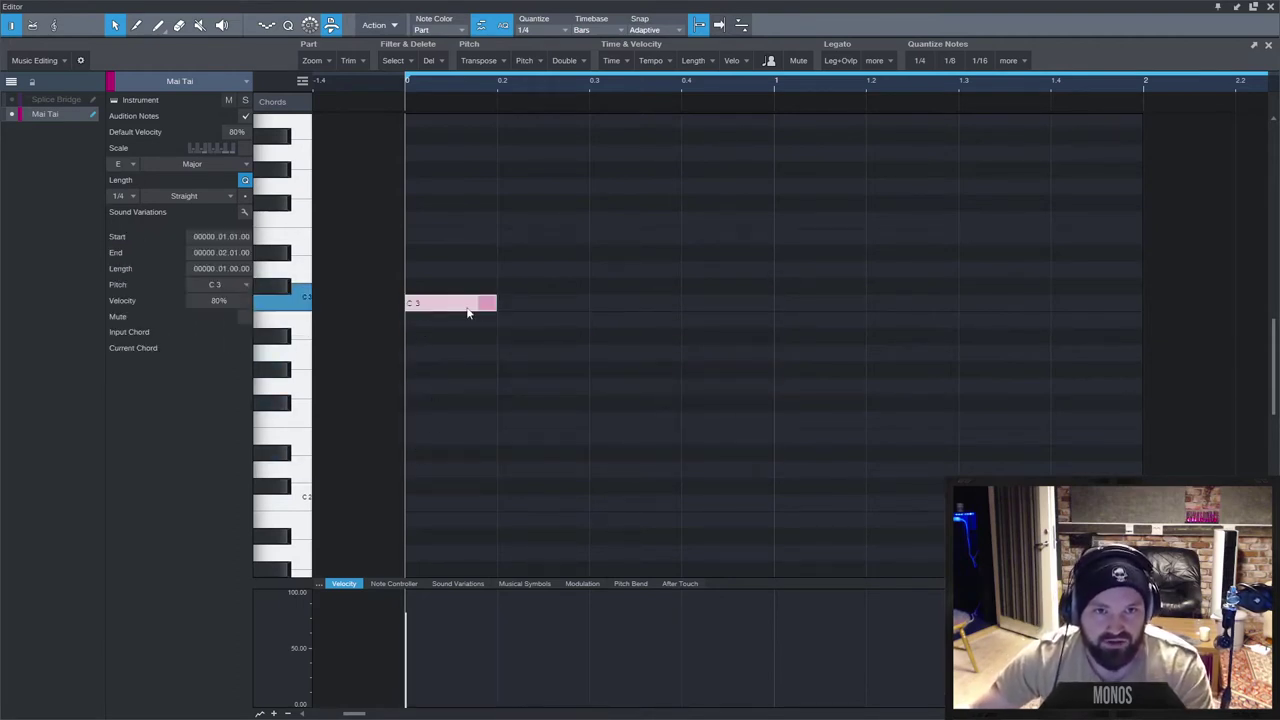
{"action": "double_click", "coordinate": [543, 303]}
{"action": "left_click_drag", "start_coordinate": [589, 278], "coordinate": [497, 380]}
{"action": "left_click_drag", "start_coordinate": [590, 311], "coordinate": [684, 318]}
{"action": "double_click", "coordinate": [634, 352]}
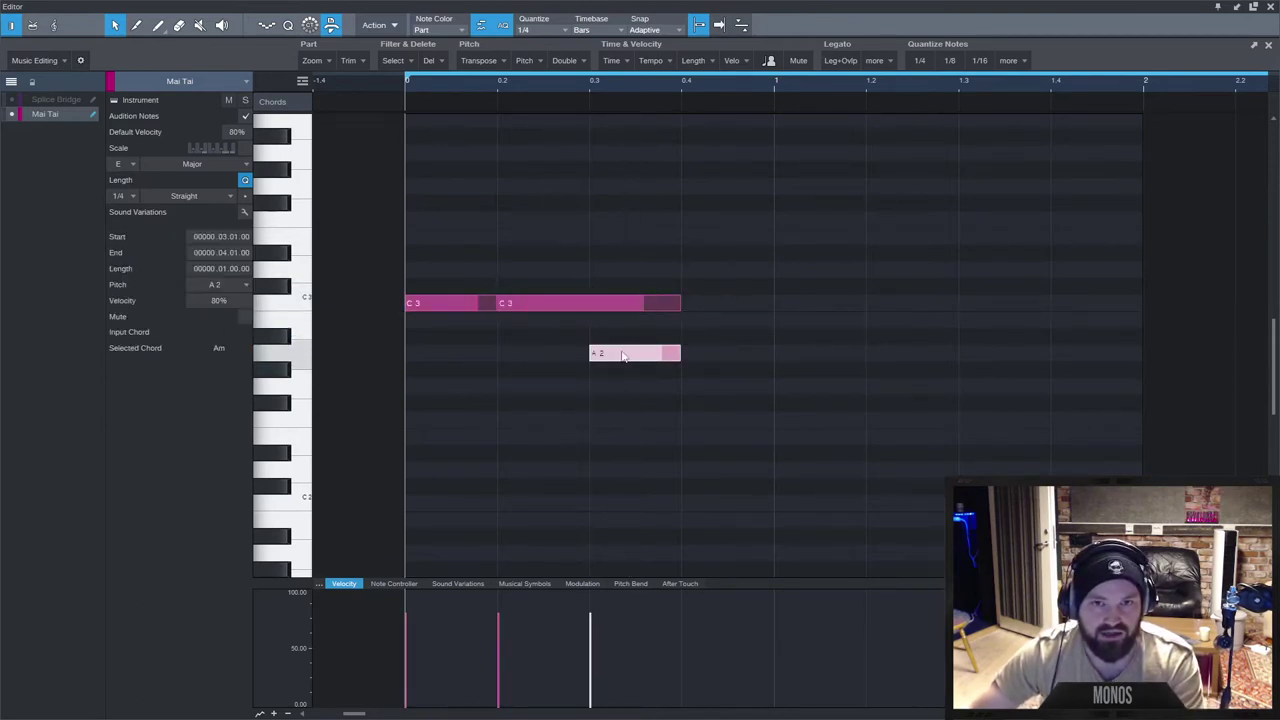
Undo the A2 note, the lengthening and the second C3 note.
{"action": "key", "text": "ctrl+z"}
{"action": "key", "text": "ctrl+z"}
{"action": "key", "text": "ctrl+z"}
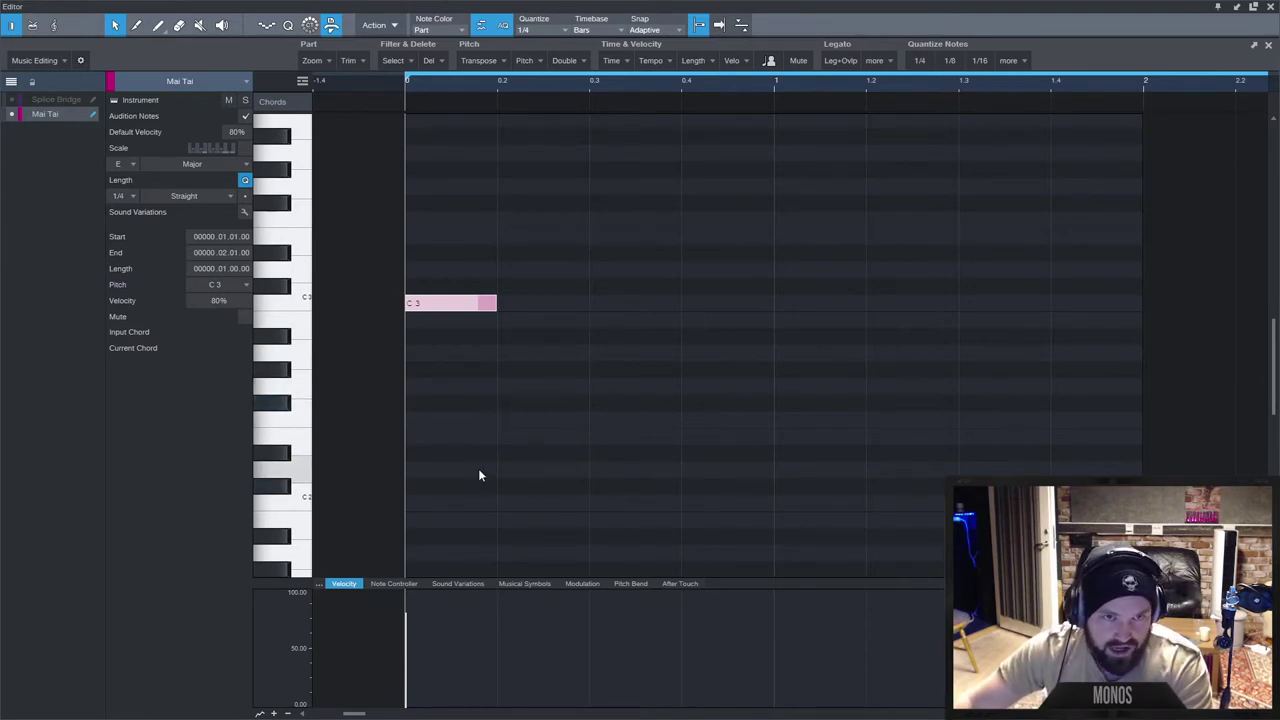
With note length following quantize, paint 1/8 notes D3 and C3 around beat three, then 1/16 notes D3, C3 and C3 on beat four.
{"action": "left_click", "coordinate": [246, 183]}
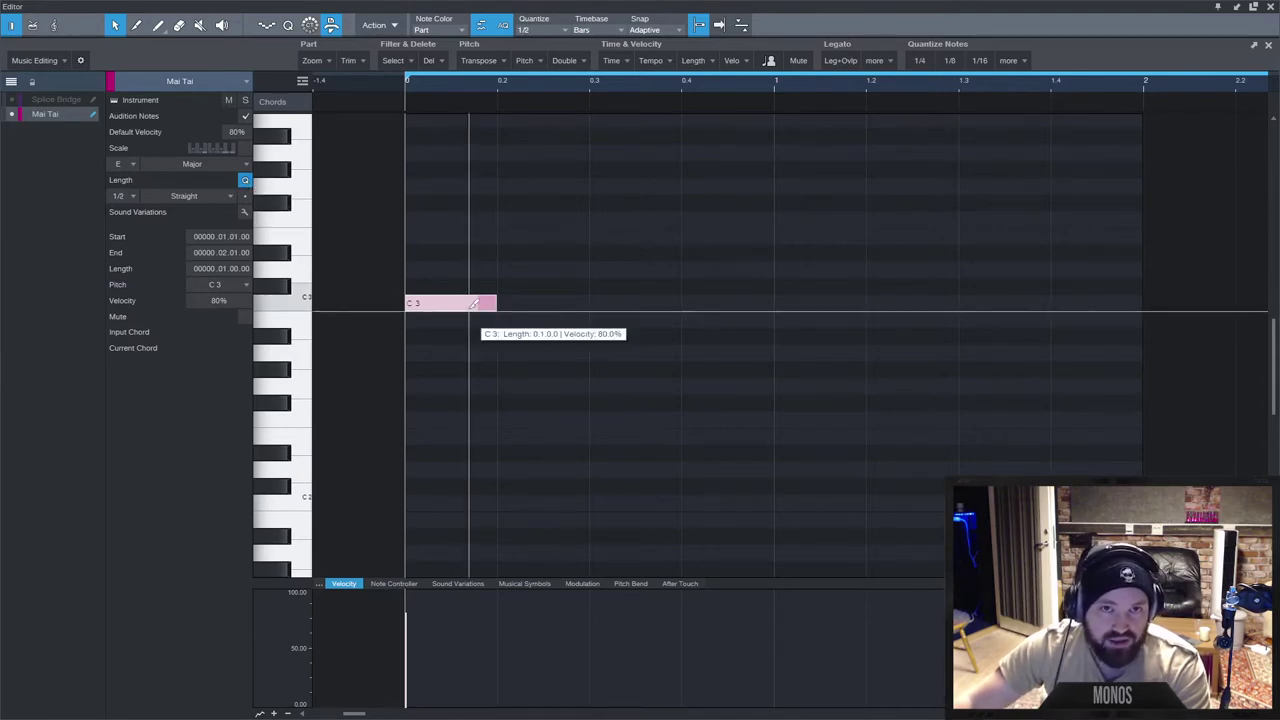
{"action": "left_click", "coordinate": [552, 270]}
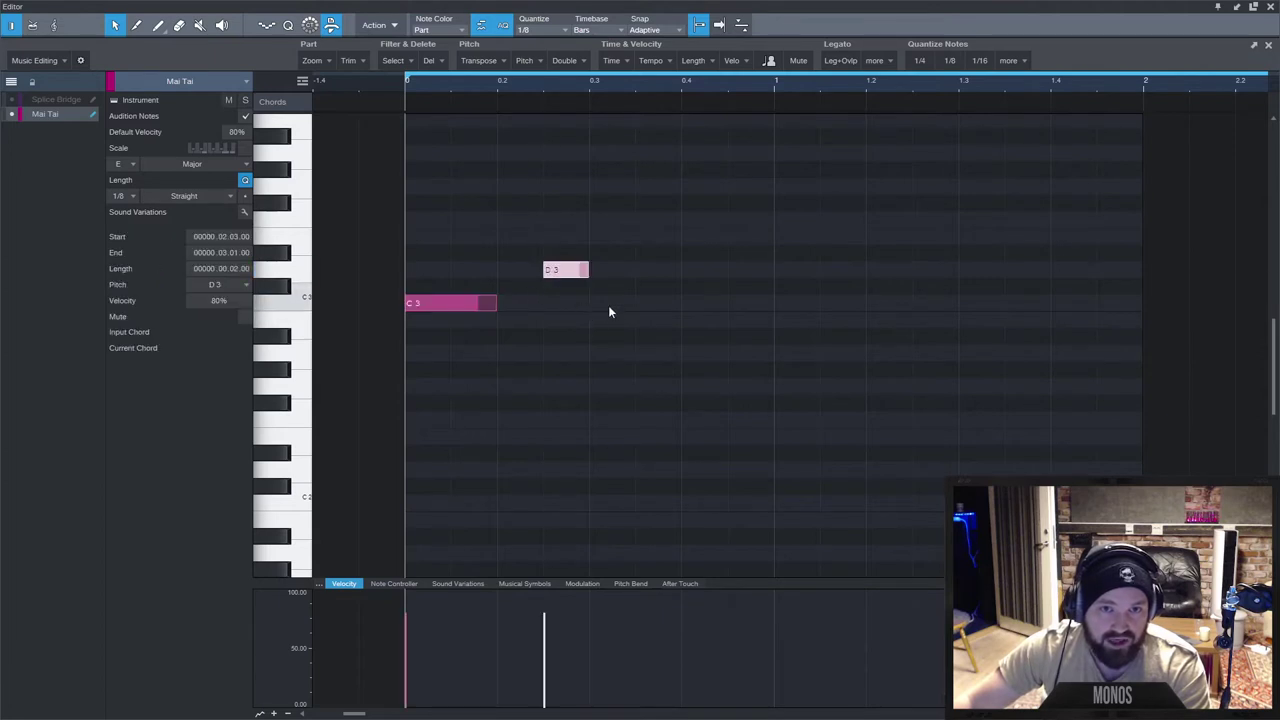
{"action": "left_click", "coordinate": [604, 305]}
{"action": "key", "text": "alt+4"}
{"action": "left_click", "coordinate": [690, 270]}
{"action": "left_click", "coordinate": [713, 303]}
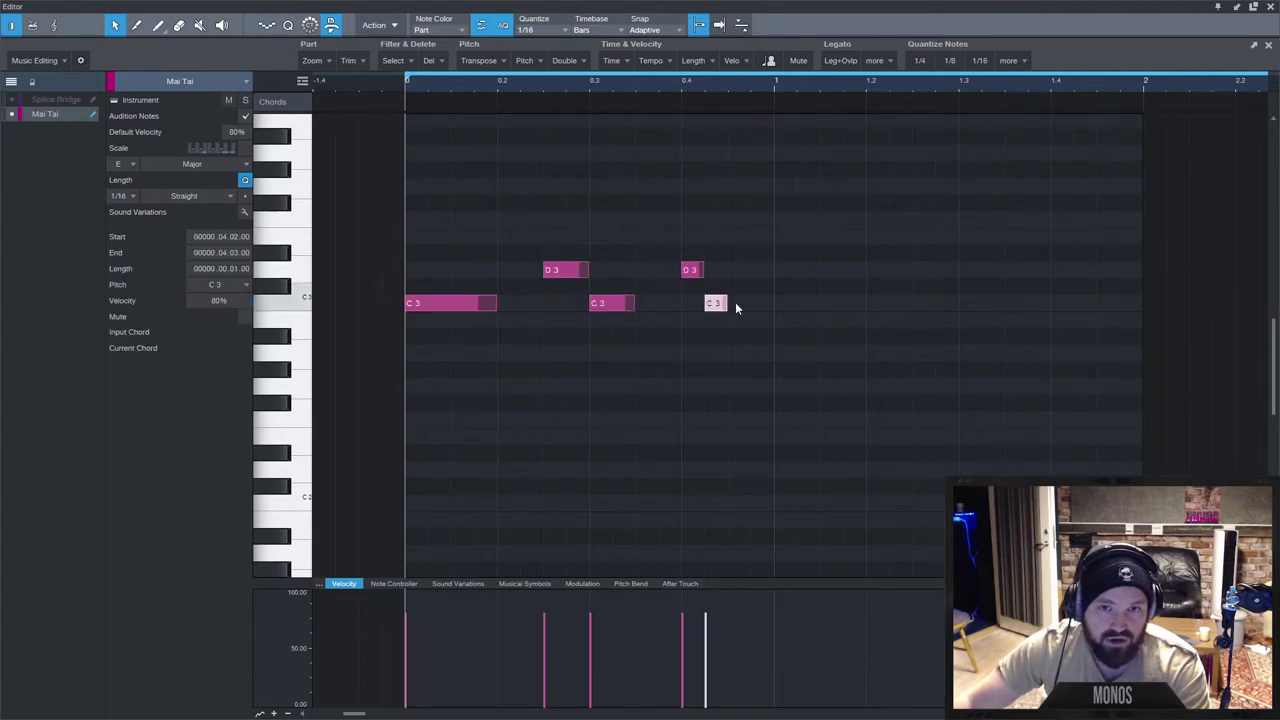
{"action": "left_click", "coordinate": [737, 303]}
Set quantize to 1/32 and paint A#2, A2 and G#2 notes within beat four.
{"action": "key", "text": "alt+6"}
{"action": "left_click", "coordinate": [732, 336]}
{"action": "left_click", "coordinate": [720, 352]}
{"action": "left_click", "coordinate": [709, 369]}
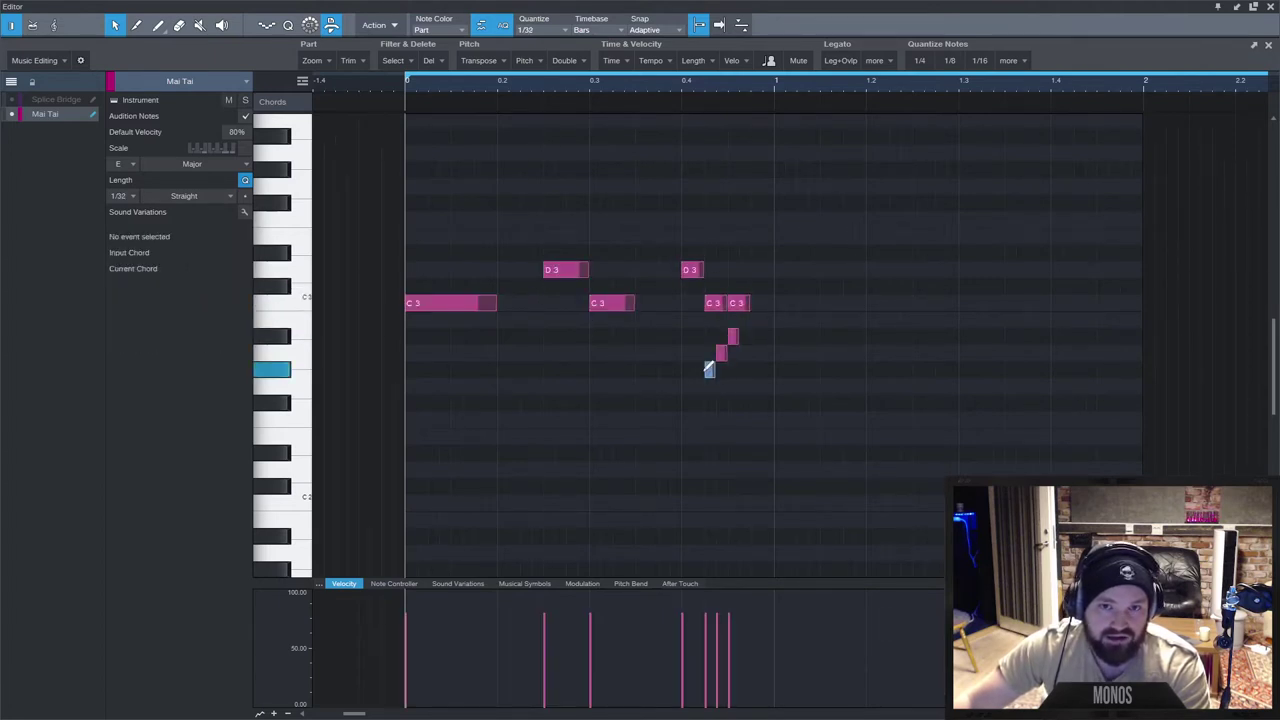
Set quantize to 1/64 and paint scattered short notes between C2 and G2 across beats two to four.
{"action": "left_click", "coordinate": [701, 420]}
{"action": "left_click", "coordinate": [746, 420]}
{"action": "left_click", "coordinate": [591, 469]}
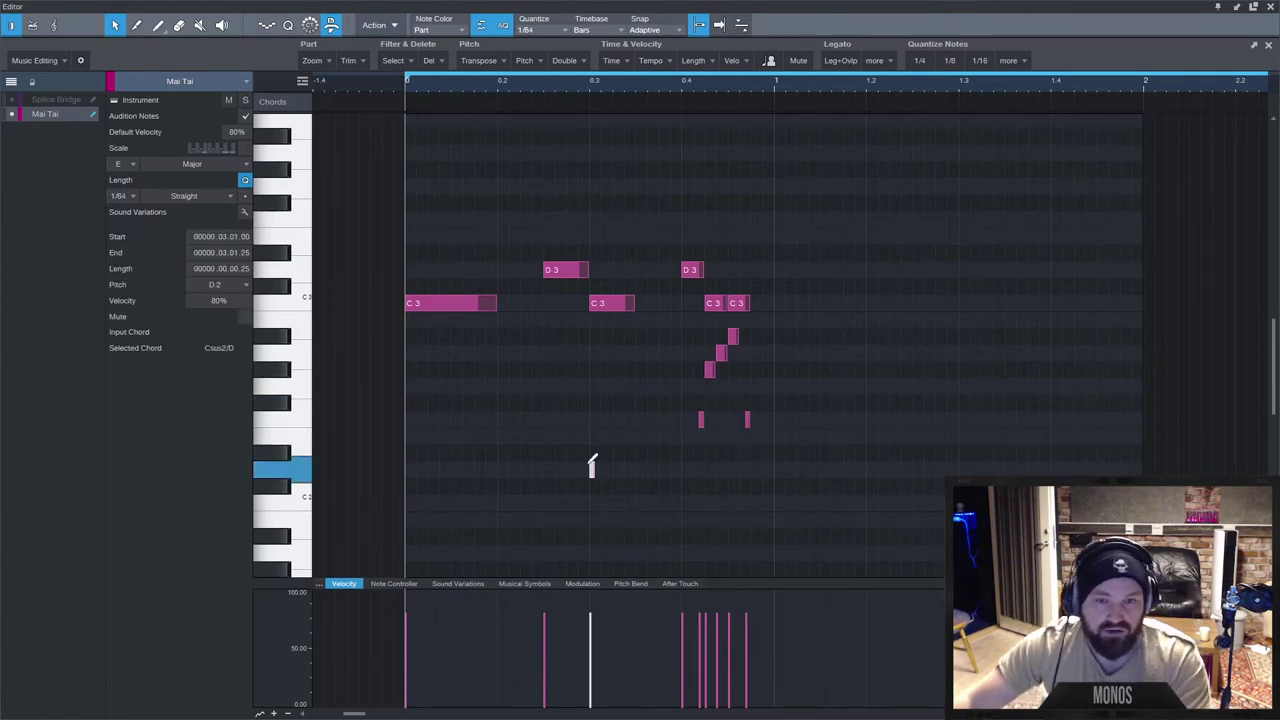
{"action": "left_click", "coordinate": [510, 453]}
{"action": "left_click", "coordinate": [528, 386]}
{"action": "left_click", "coordinate": [603, 386], "text": "ctrl"}
{"action": "left_click", "coordinate": [624, 436], "text": "ctrl"}
{"action": "left_click", "coordinate": [654, 486], "text": "ctrl"}
{"action": "left_click", "coordinate": [751, 503], "text": "ctrl"}
{"action": "scroll", "coordinate": [674, 345], "scroll_direction": "down", "scroll_amount": 3}
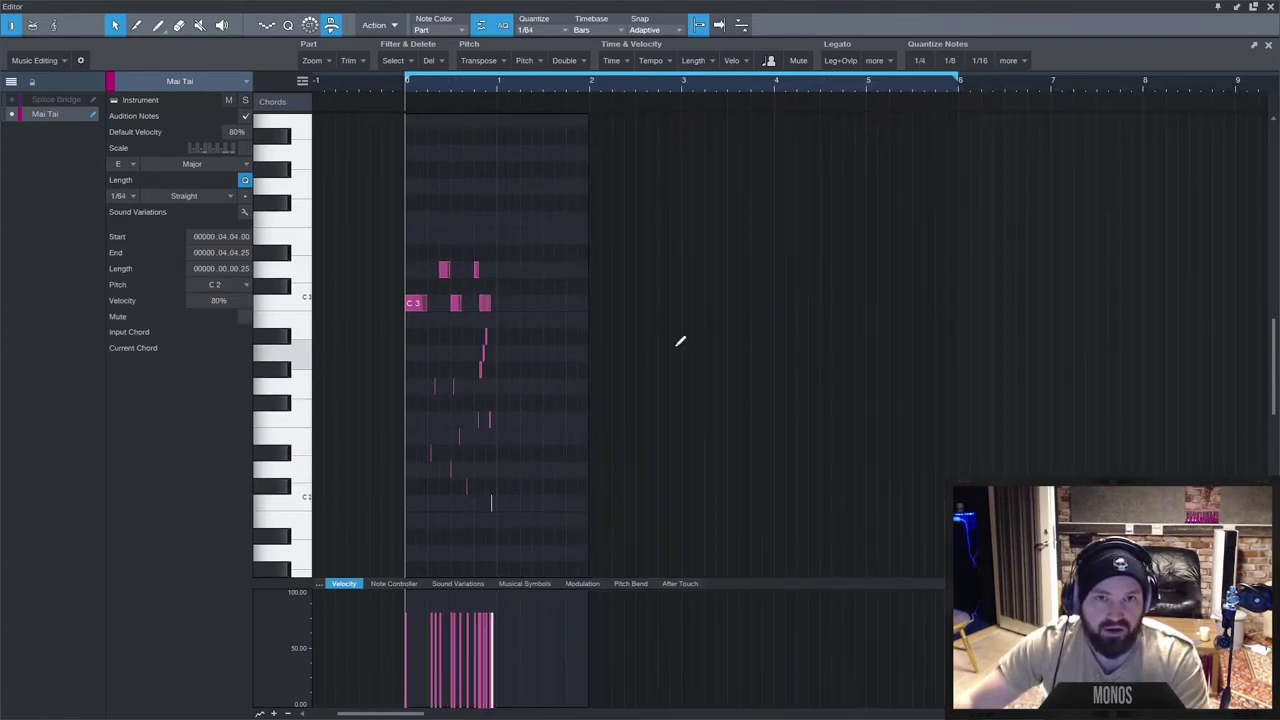
{"action": "key", "text": "e"}
{"action": "key", "text": "e"}
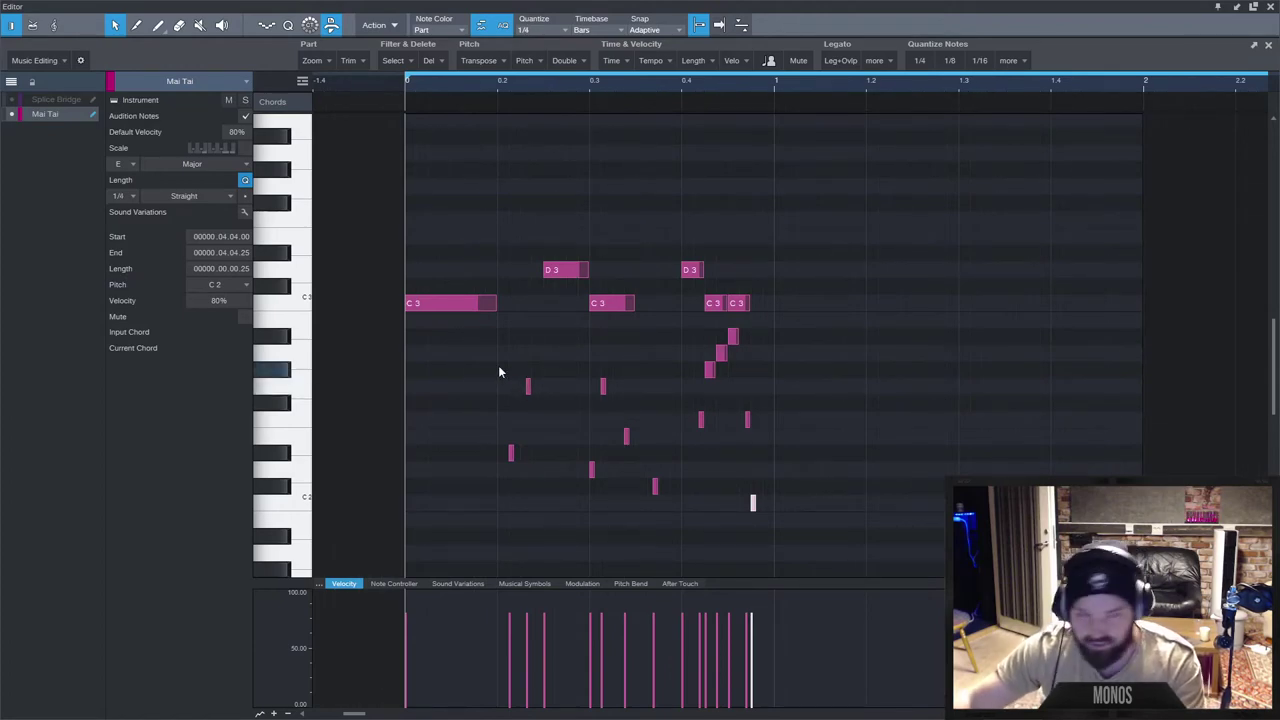
Set quantize to 1/8 triplet, paint three E3 triplet notes across beat four, and delete all notes.
{"action": "left_click", "coordinate": [530, 29]}
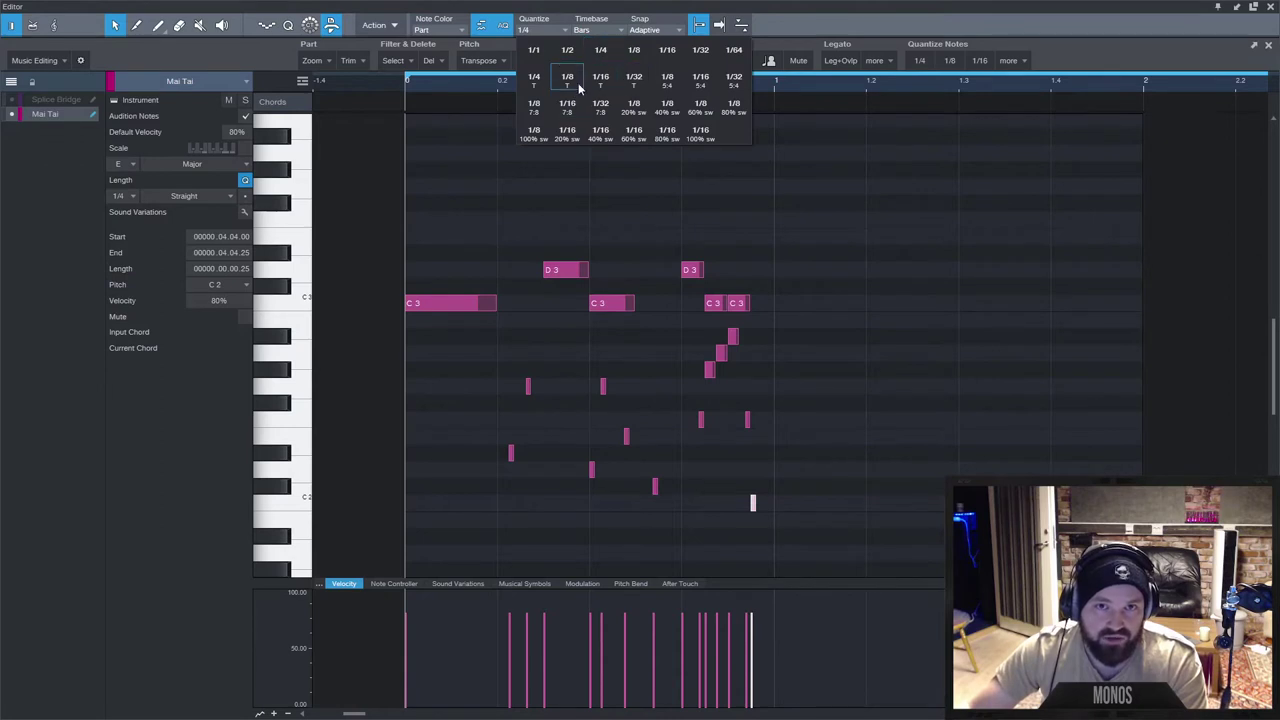
{"action": "left_click", "coordinate": [567, 80]}
{"action": "left_click_drag", "start_coordinate": [684, 236], "coordinate": [747, 237]}
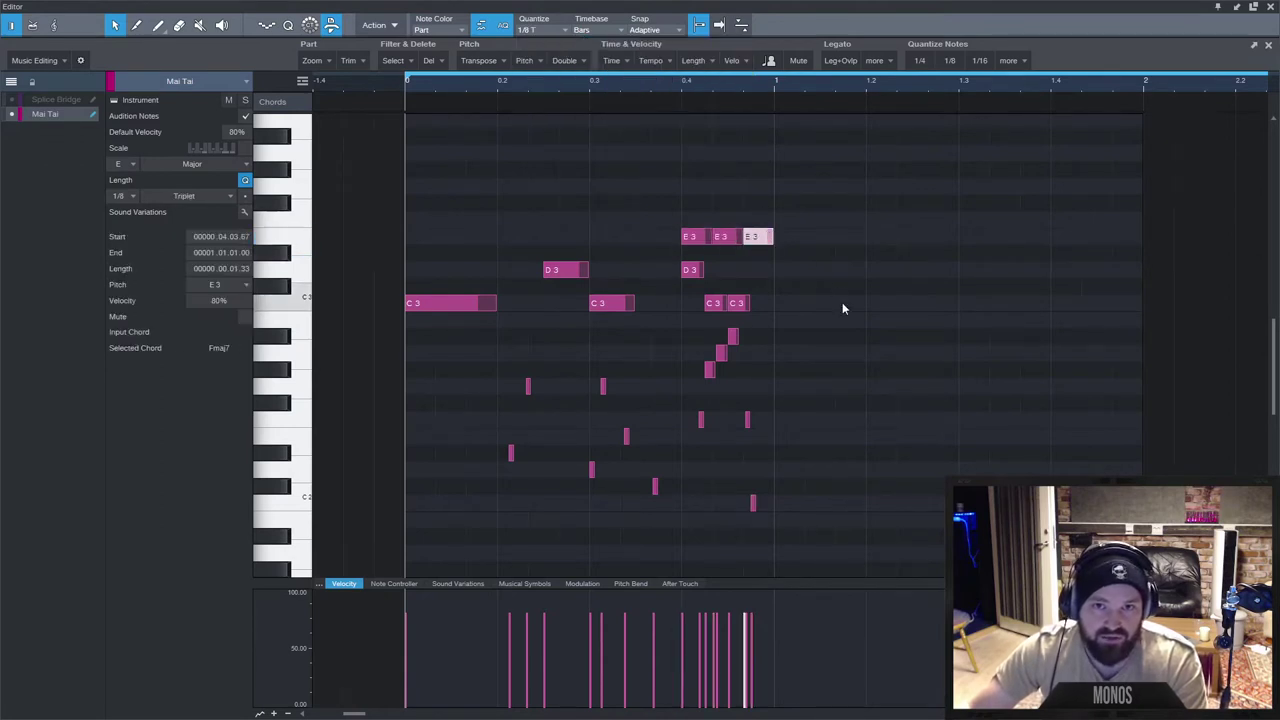
{"action": "left_click_drag", "start_coordinate": [866, 194], "coordinate": [443, 506]}
{"action": "key", "text": "Delete"}
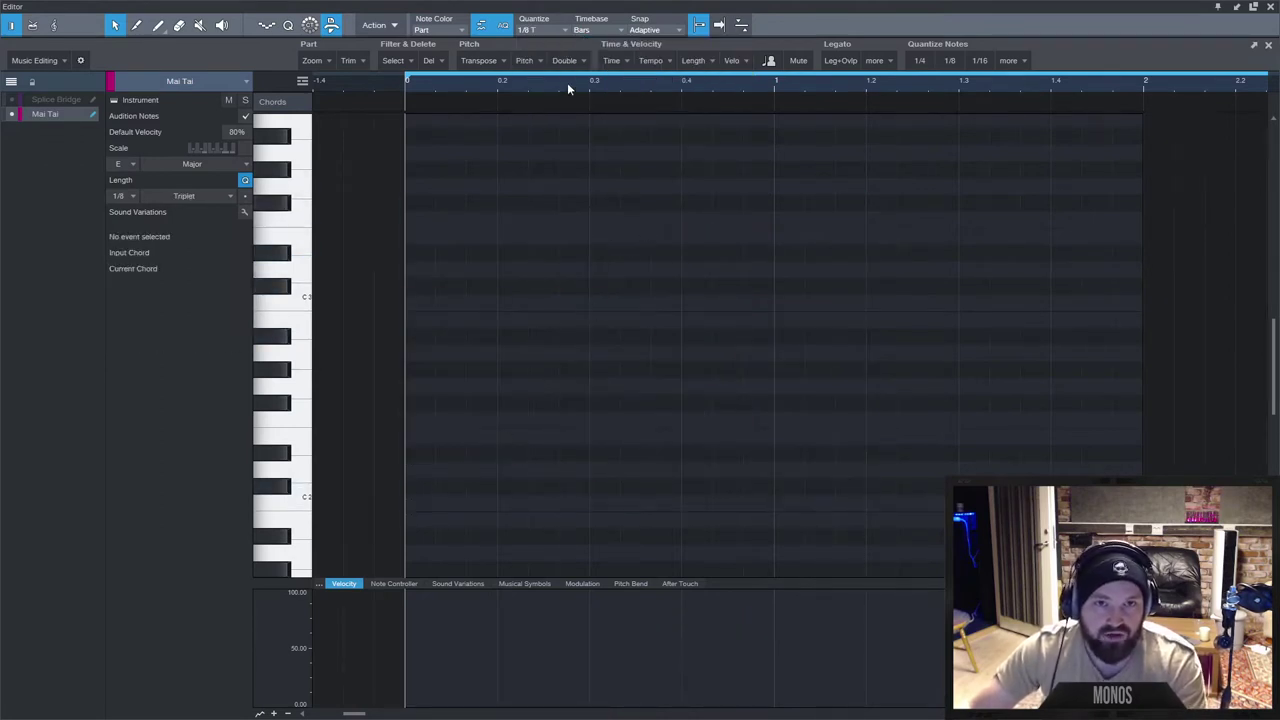
Set quantize to 1/32 and draw a one-beat E3 note on beat four.
{"action": "scroll", "coordinate": [531, 28], "scroll_direction": "up", "scroll_amount": 1}
{"action": "left_click", "coordinate": [531, 28]}
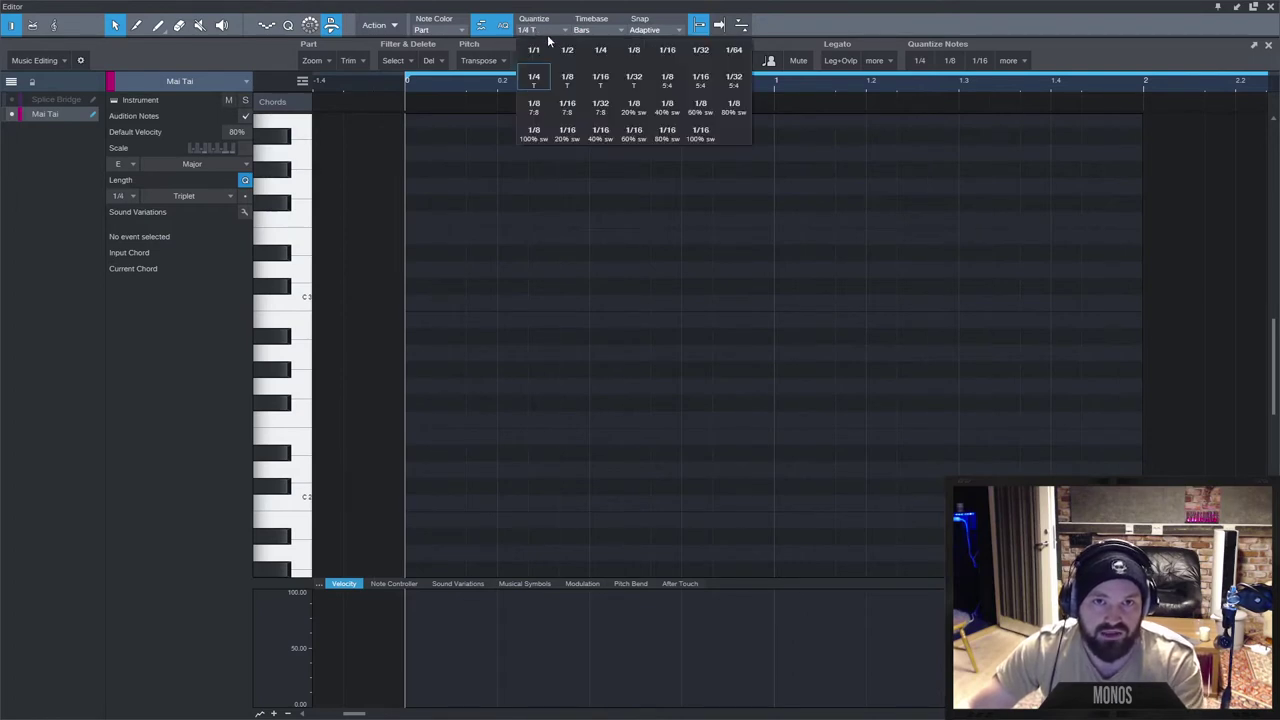
{"action": "left_click", "coordinate": [694, 51]}
{"action": "left_click_drag", "start_coordinate": [686, 237], "coordinate": [774, 236]}
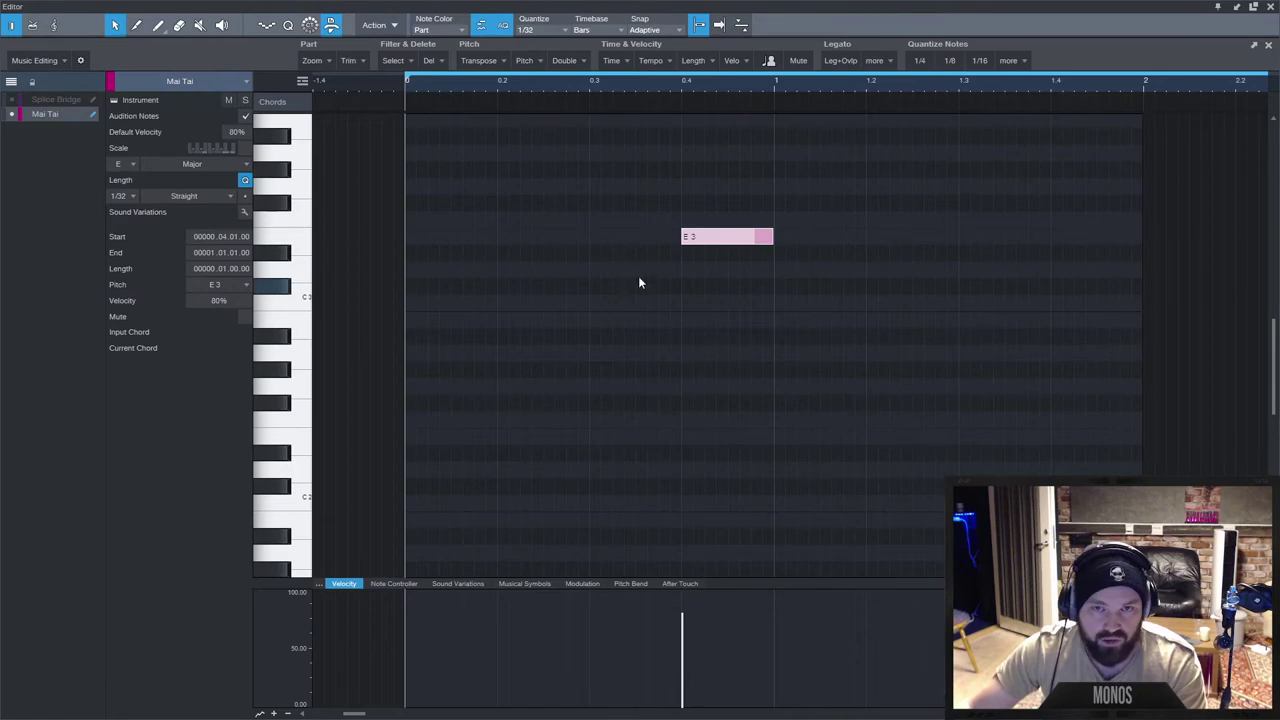
Apply Split at Grid to the one-beat E3 note with 1/32 quantize, and undo the split.
{"action": "right_click", "coordinate": [708, 238]}
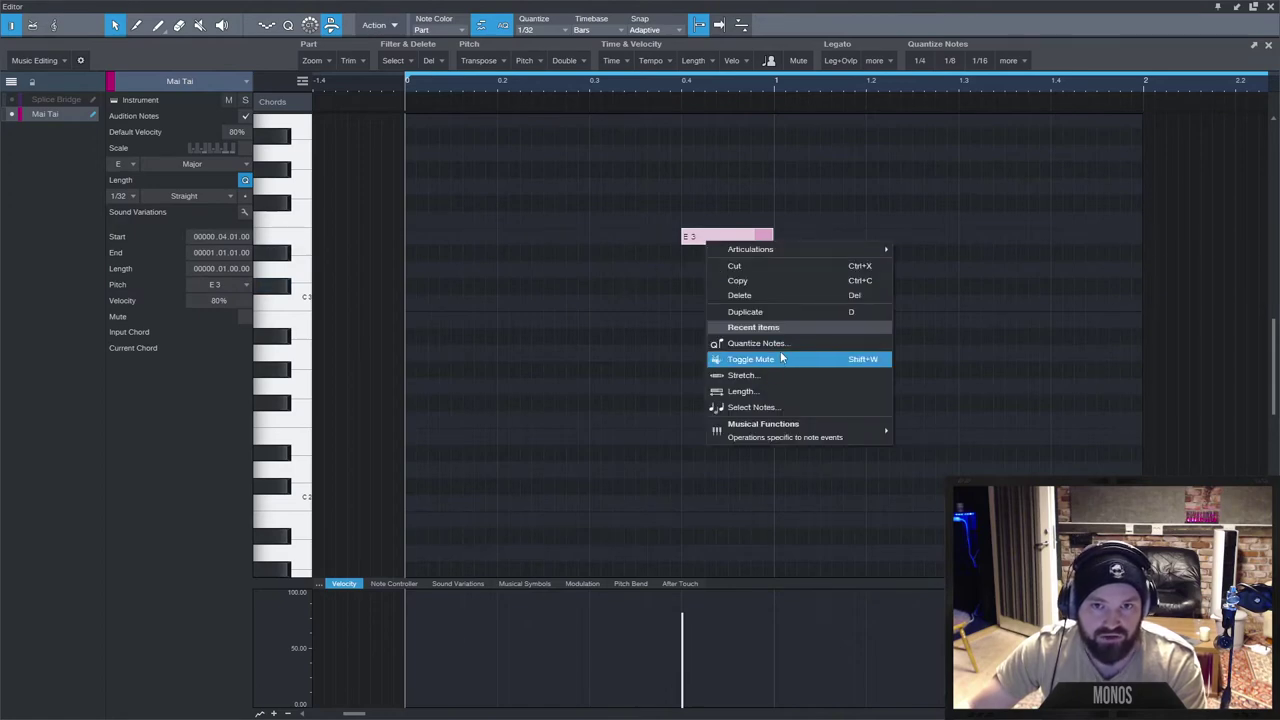
{"action": "mouse_move", "coordinate": [778, 440]}
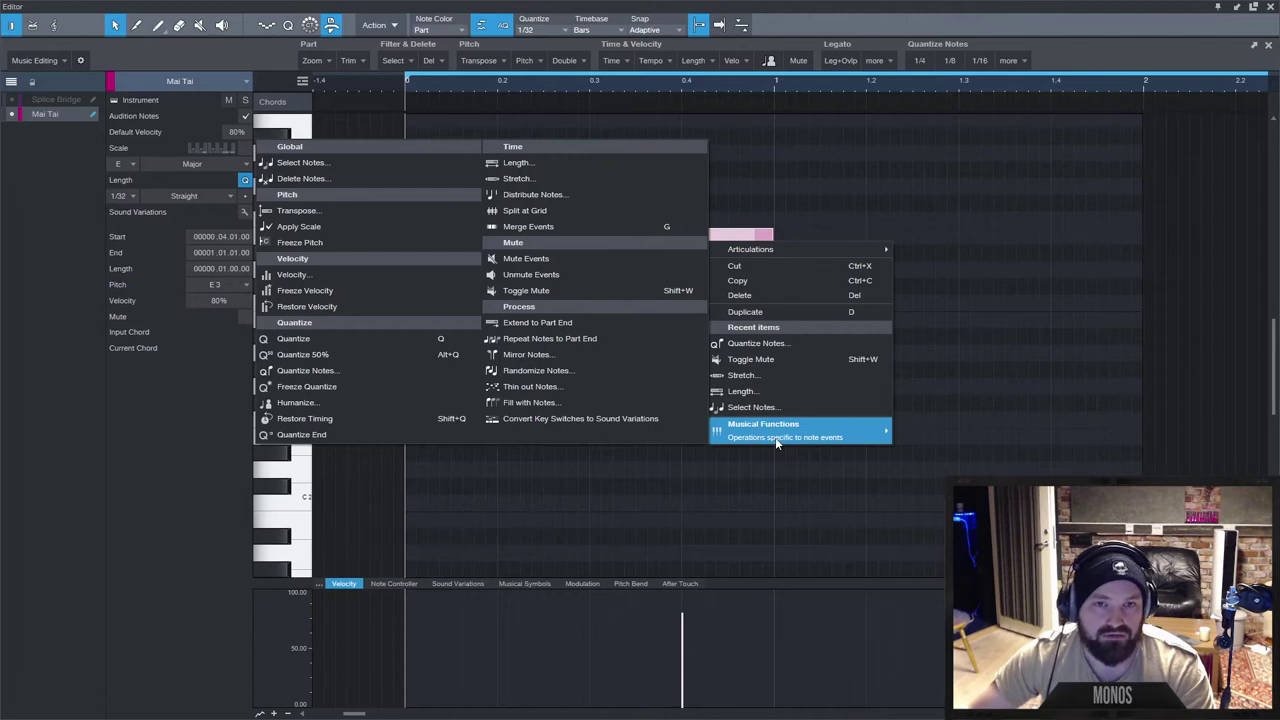
{"action": "left_click", "coordinate": [726, 238]}
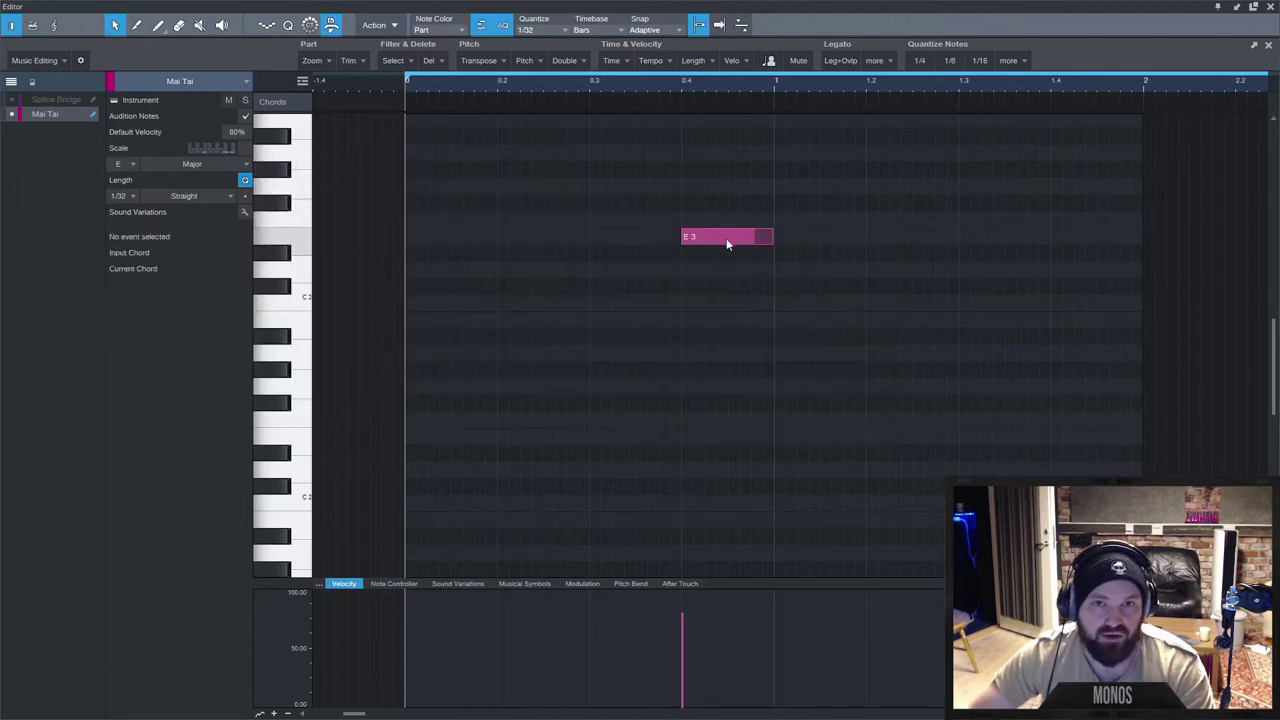
{"action": "right_click", "coordinate": [727, 240]}
{"action": "mouse_move", "coordinate": [833, 436]}
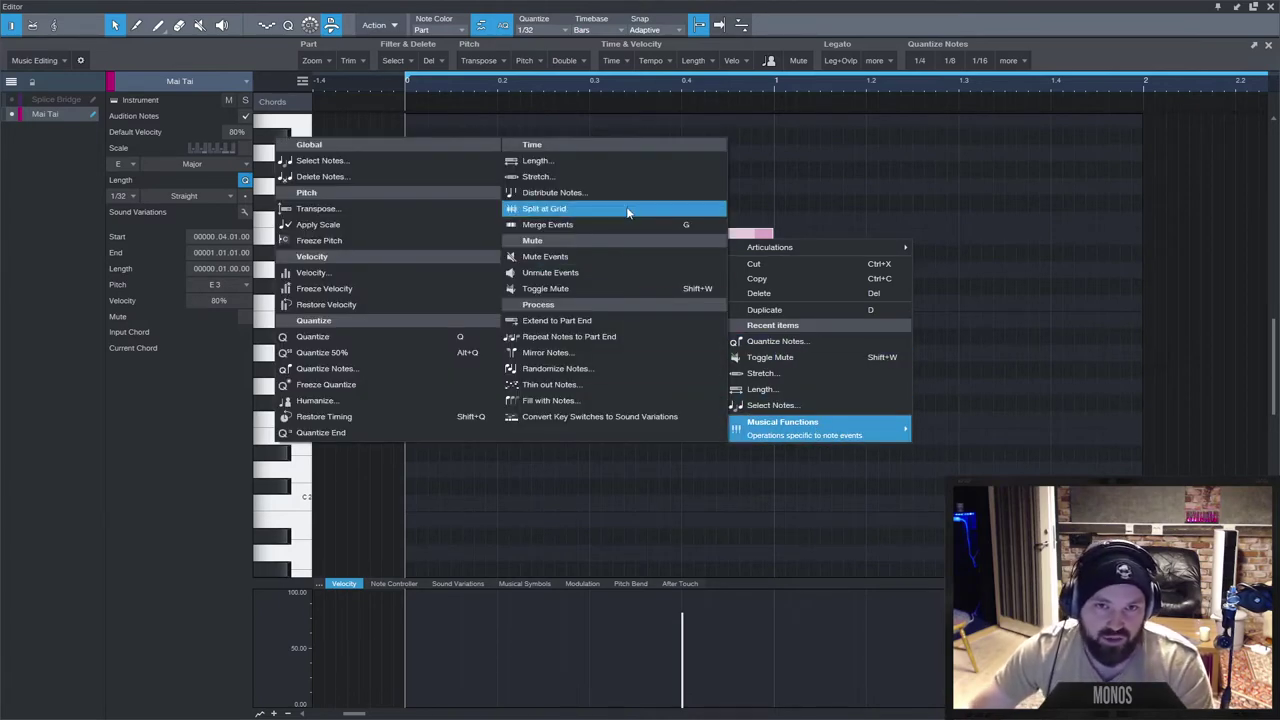
{"action": "left_click", "coordinate": [627, 212]}
{"action": "scroll", "coordinate": [760, 244], "scroll_direction": "up", "scroll_amount": 3}
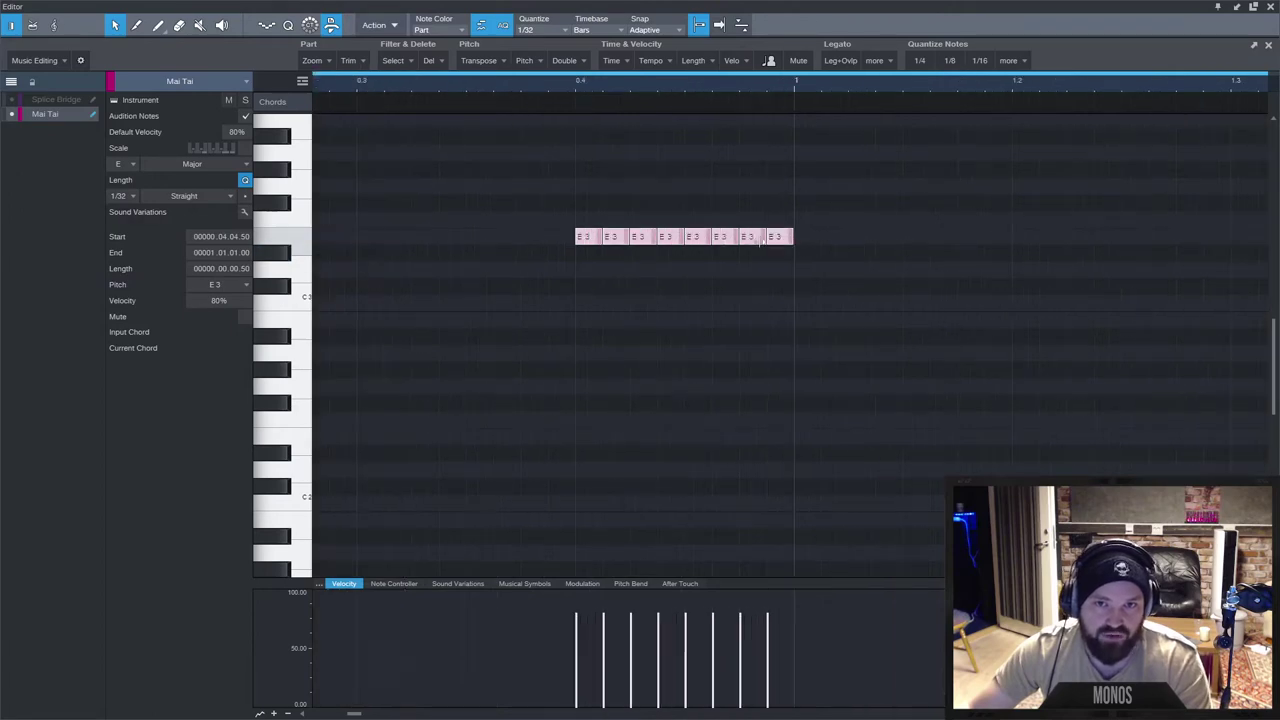
{"action": "key", "text": "ctrl+z"}
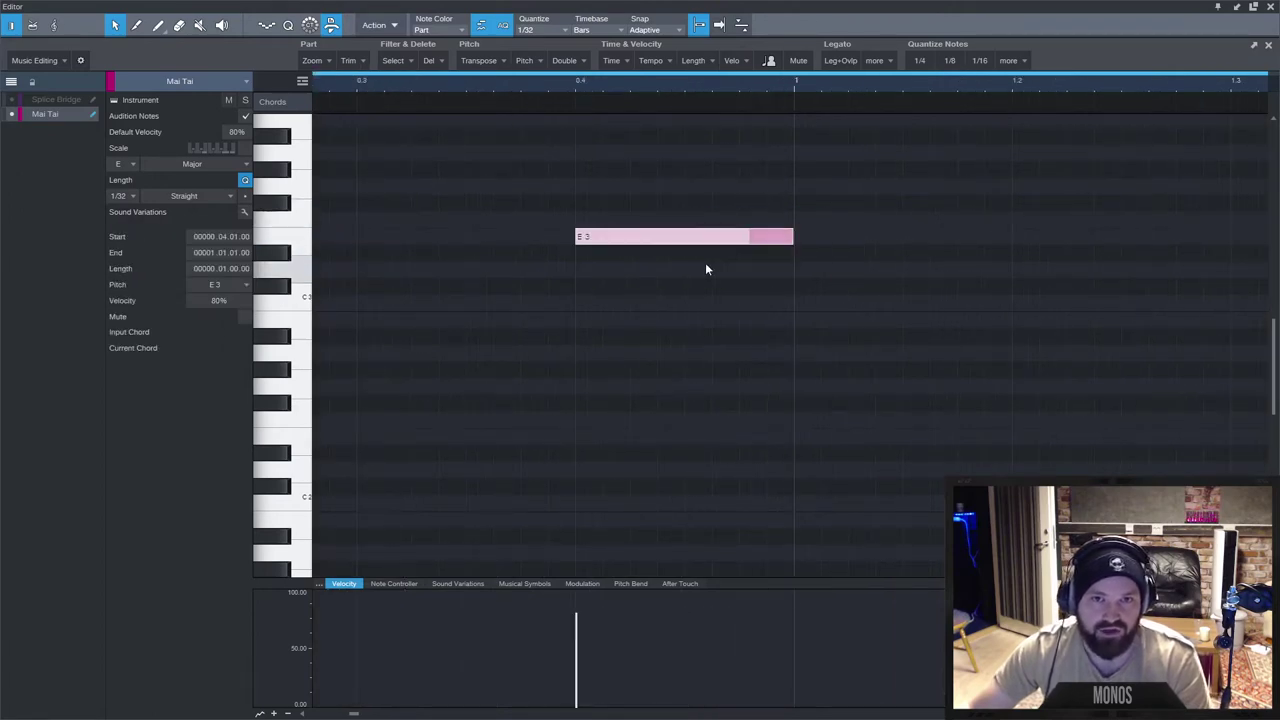
Set quantize to 1/64, split the E3 note at the grid, and undo the split.
{"action": "right_click", "coordinate": [659, 236]}
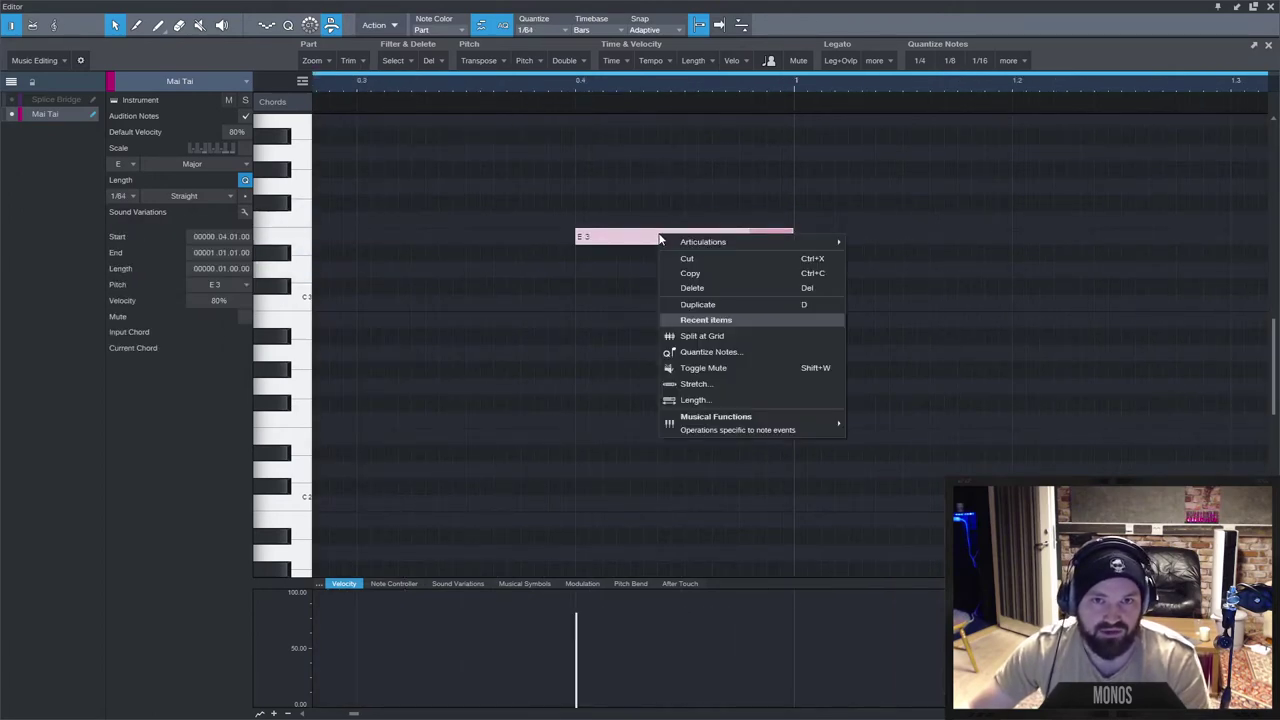
{"action": "left_click", "coordinate": [786, 337]}
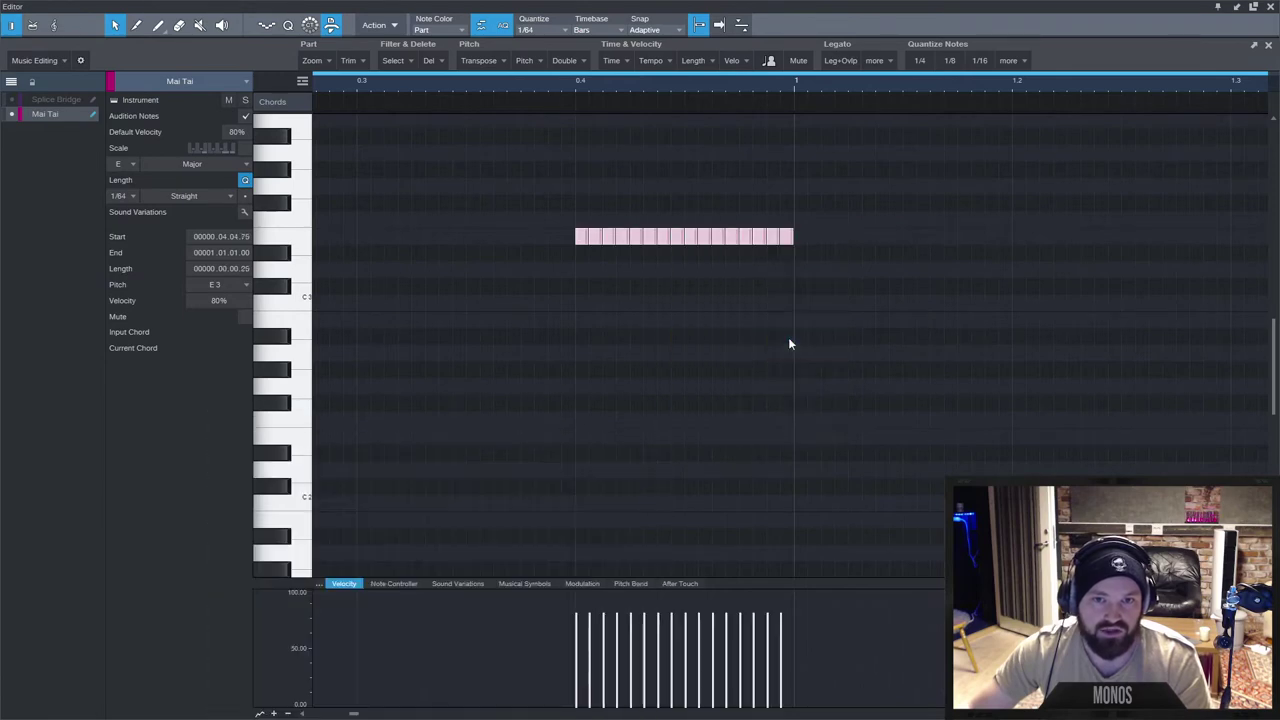
{"action": "key", "text": "ctrl+z"}
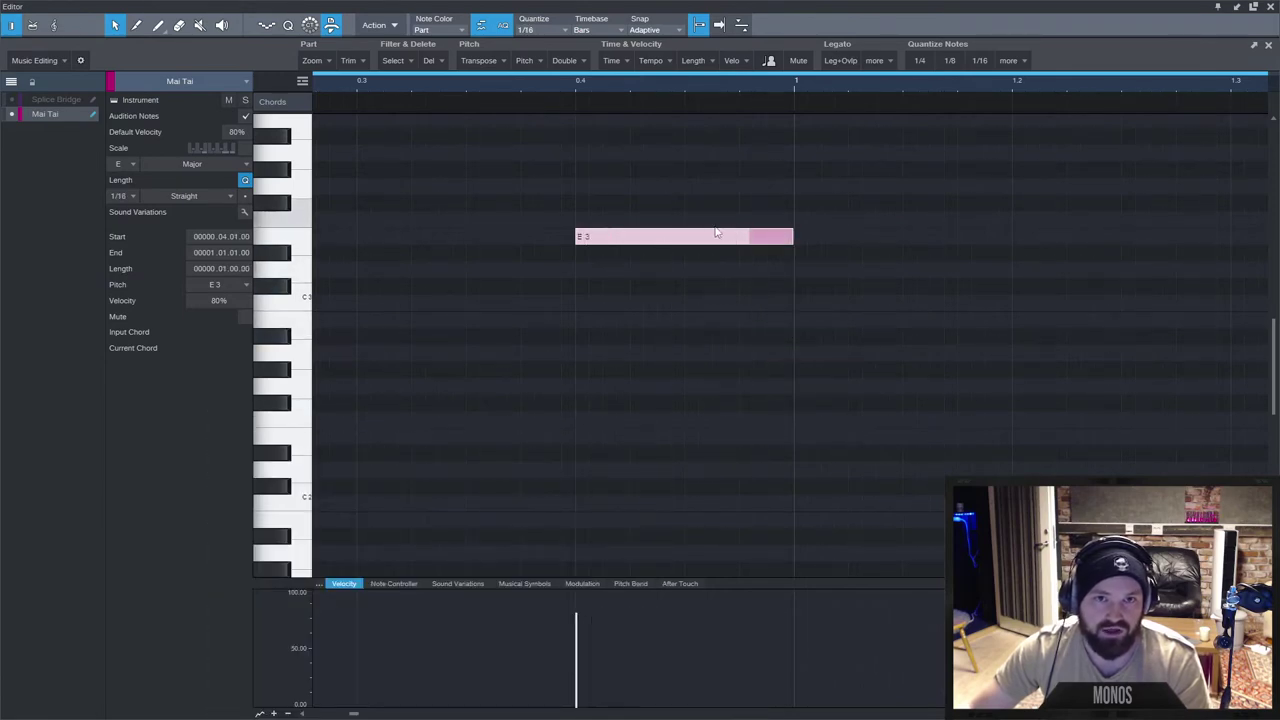
Set quantize to 1/8, split the E3 note at the grid, and undo the split.
{"action": "right_click", "coordinate": [715, 236]}
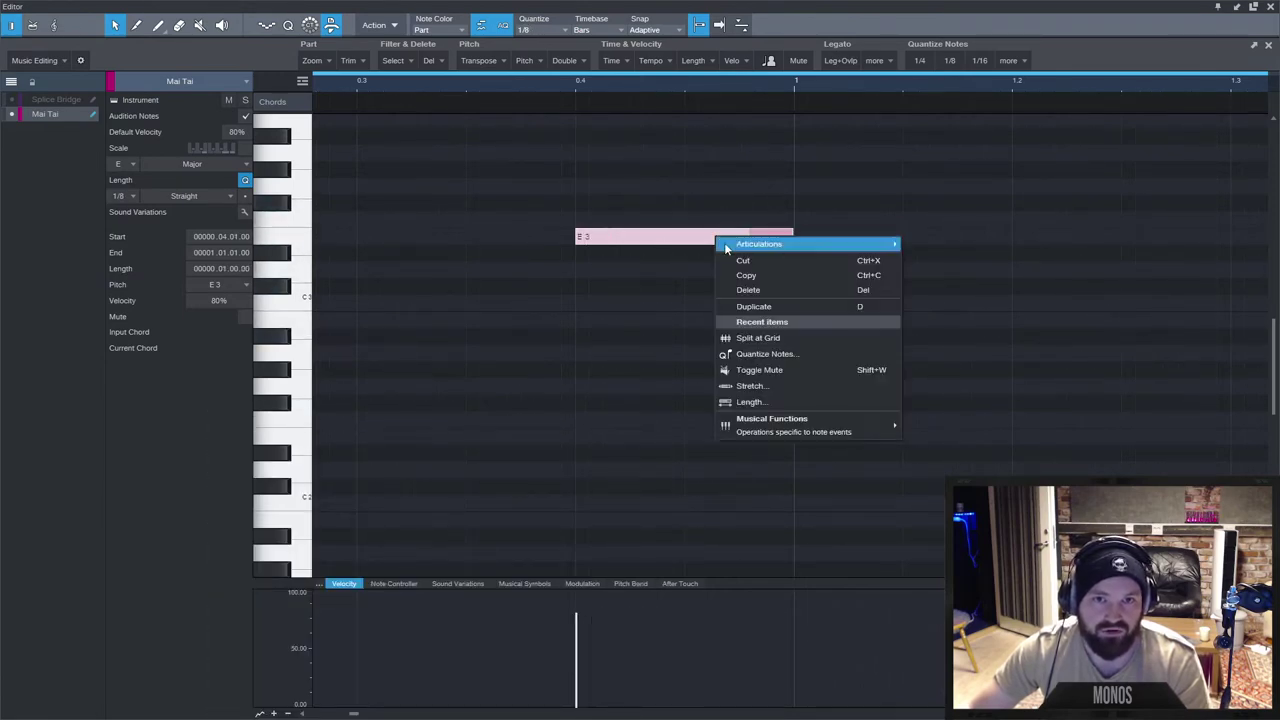
{"action": "left_click", "coordinate": [780, 338]}
{"action": "scroll", "coordinate": [680, 352], "scroll_direction": "down", "scroll_amount": 3}
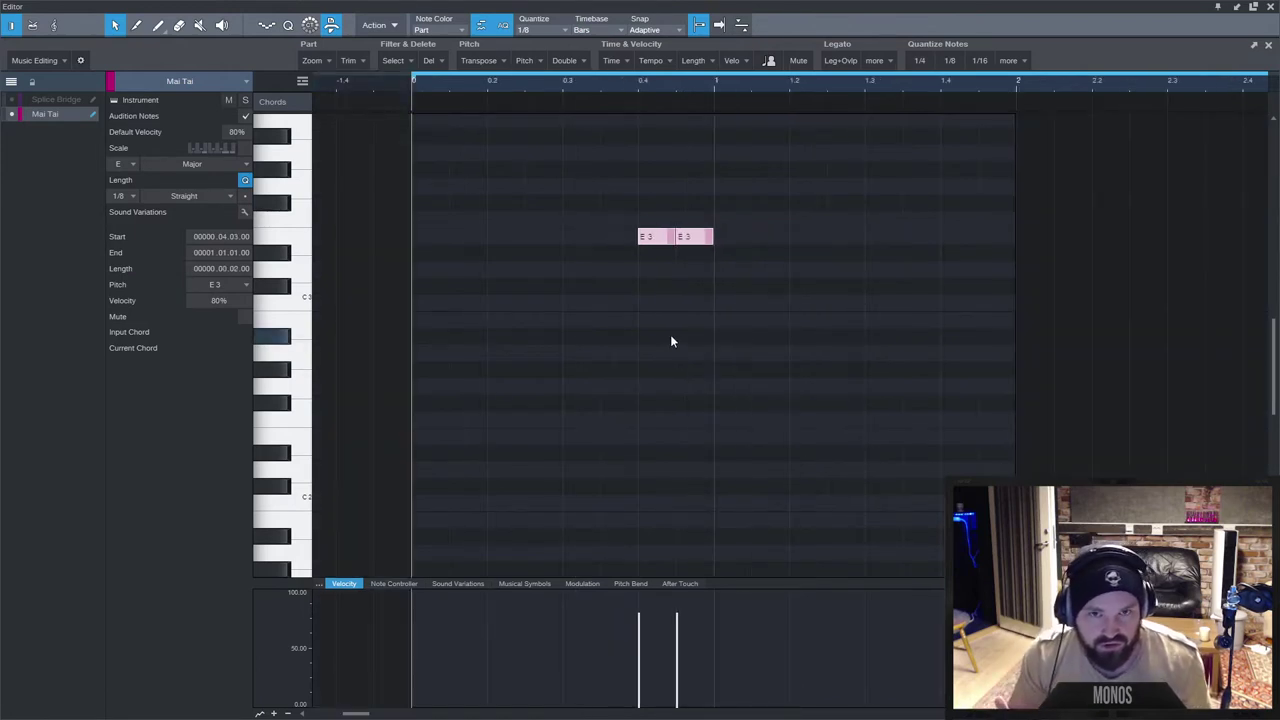
{"action": "key", "text": "ctrl+z"}
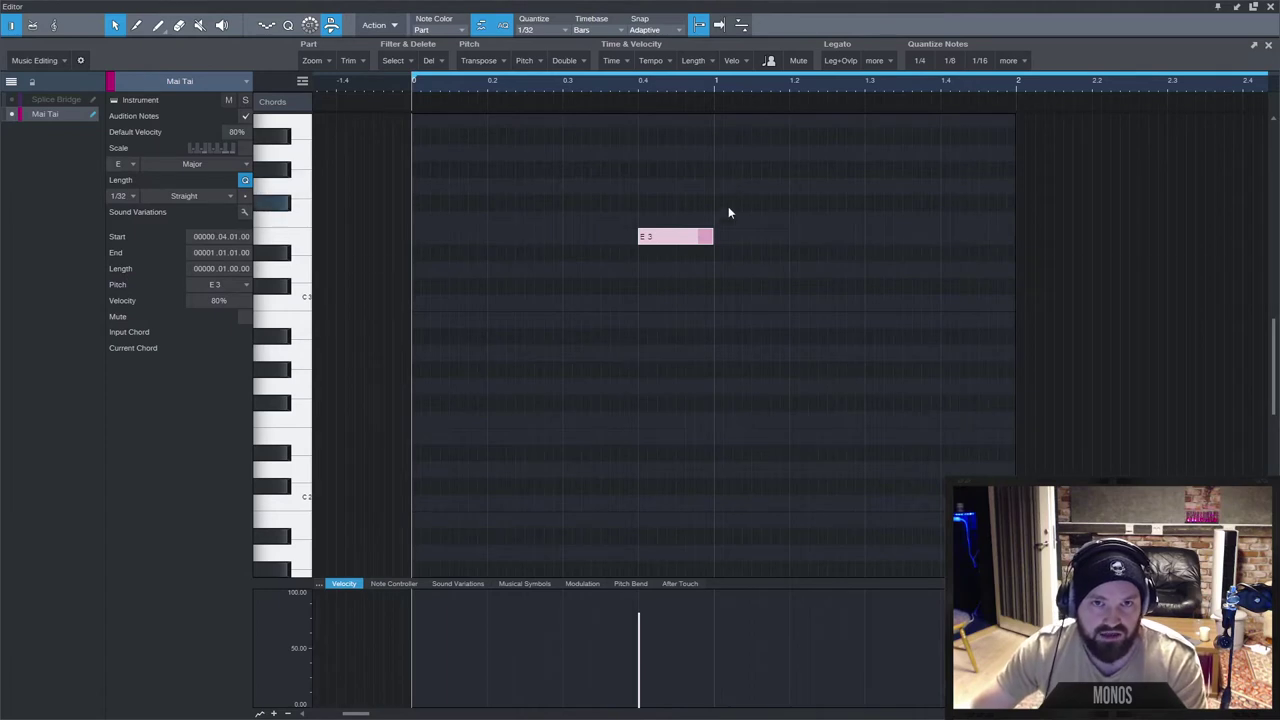
Set quantize back to 1/32, split the E3 note at the grid, and undo the split.
{"action": "right_click", "coordinate": [694, 236]}
{"action": "left_click", "coordinate": [802, 340]}
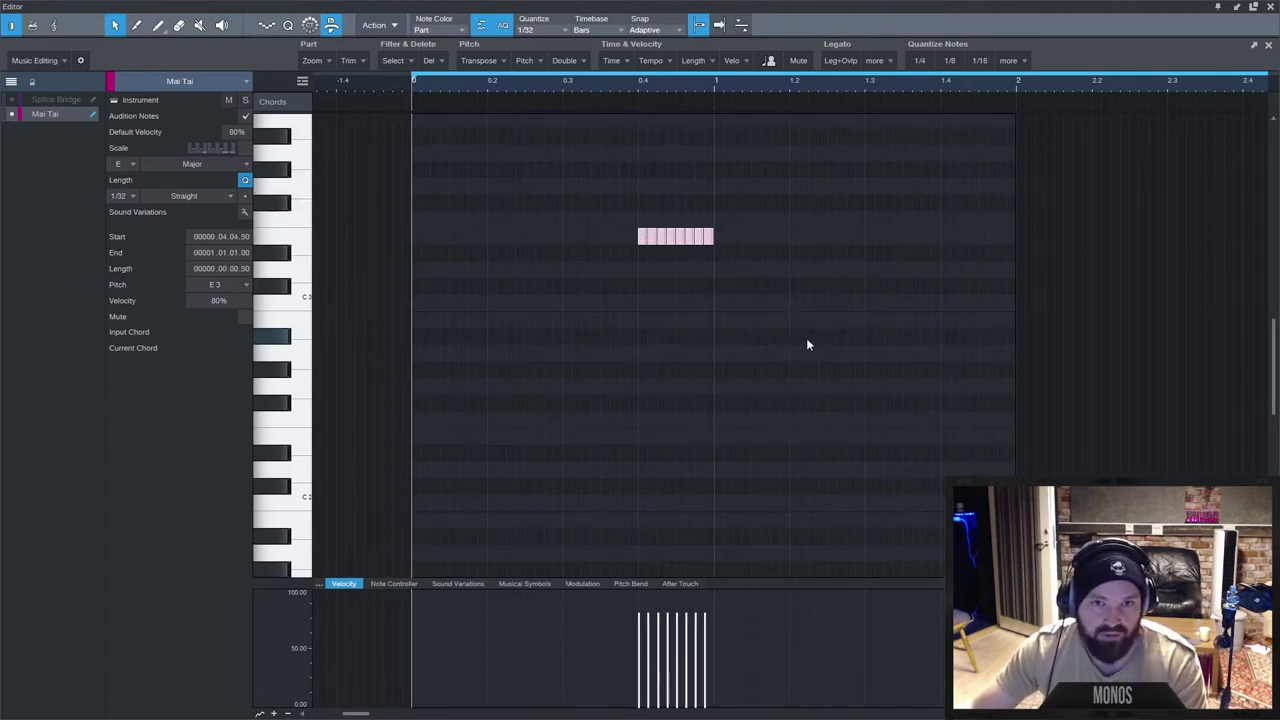
{"action": "key", "text": "ctrl+z"}
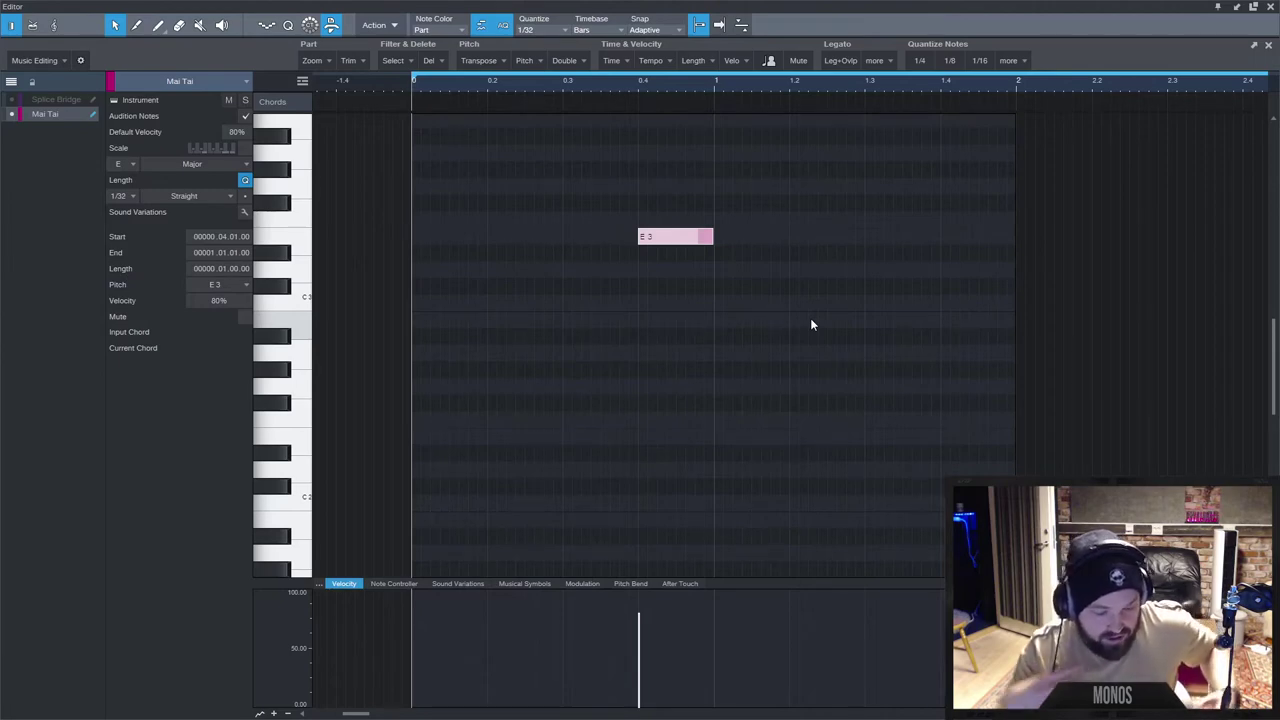
Set the 1/32 quantize swing to 81% and split the E3 note at the swung grid.
{"action": "scroll", "coordinate": [815, 280], "scroll_direction": "up", "scroll_amount": 1}
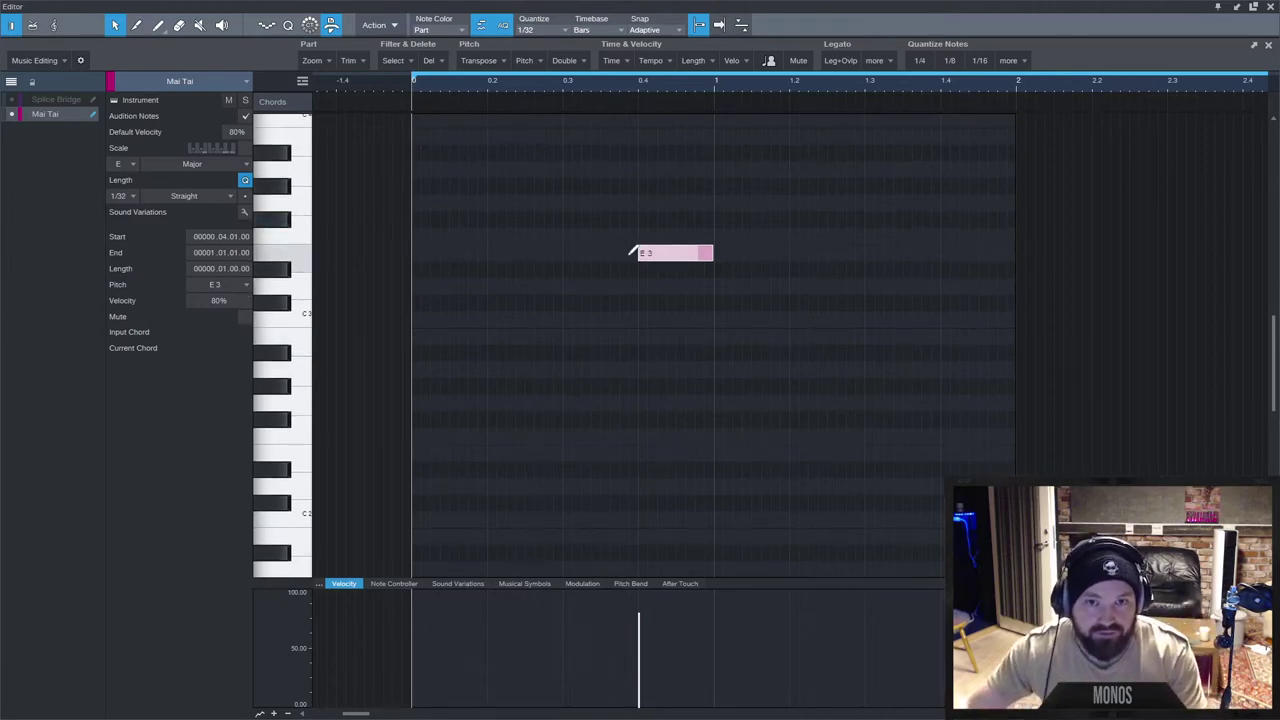
{"action": "scroll", "coordinate": [641, 251], "scroll_direction": "up", "scroll_amount": 4}
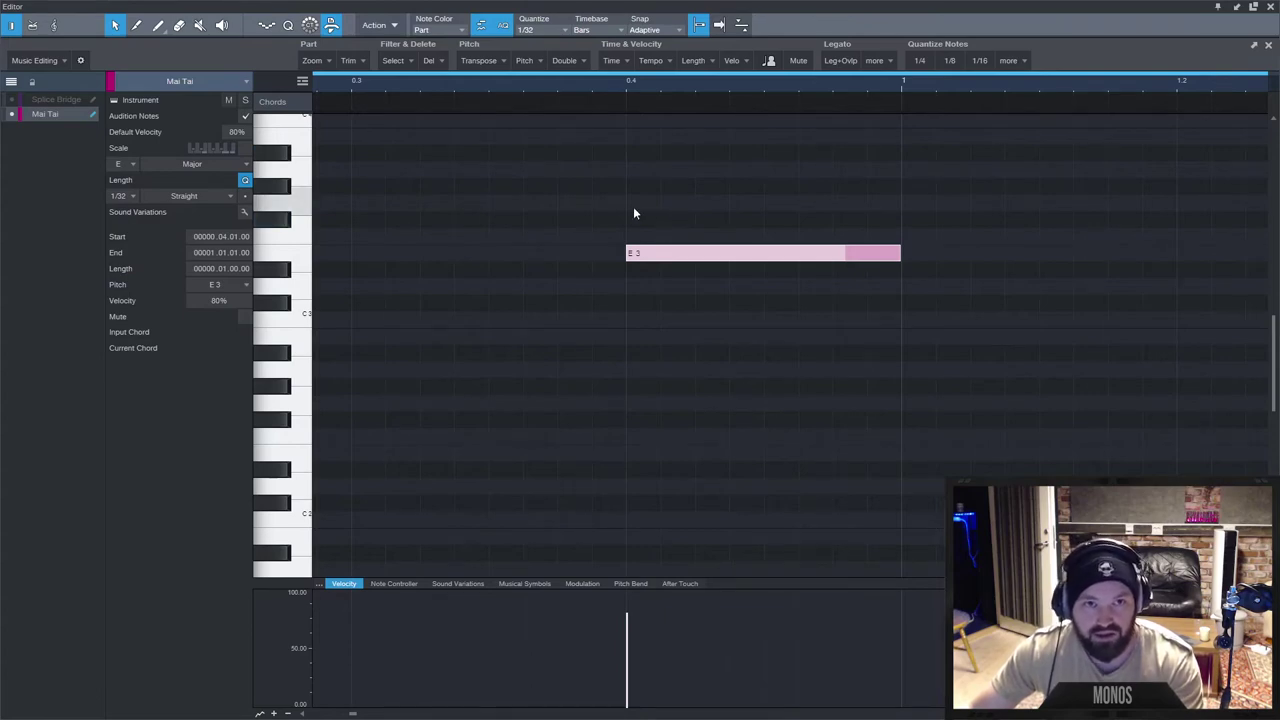
{"action": "left_click", "coordinate": [294, 30]}
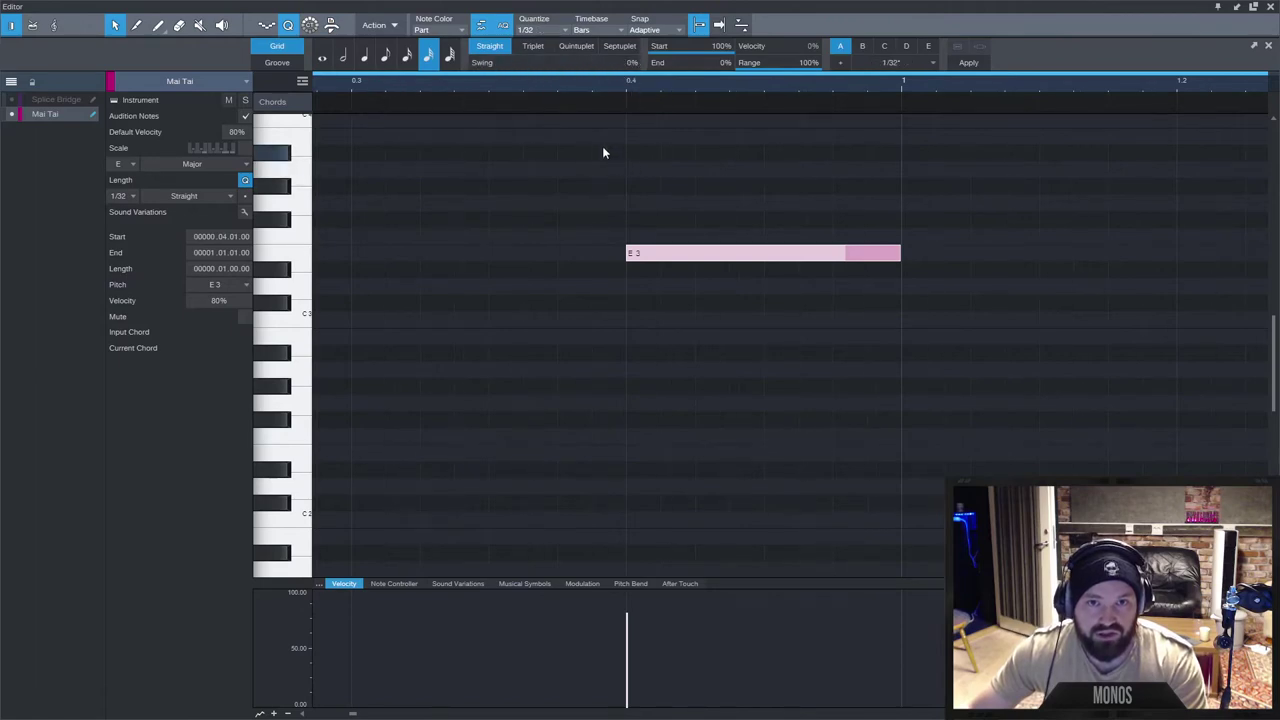
{"action": "left_click_drag", "start_coordinate": [590, 66], "coordinate": [676, 66]}
{"action": "right_click", "coordinate": [745, 258]}
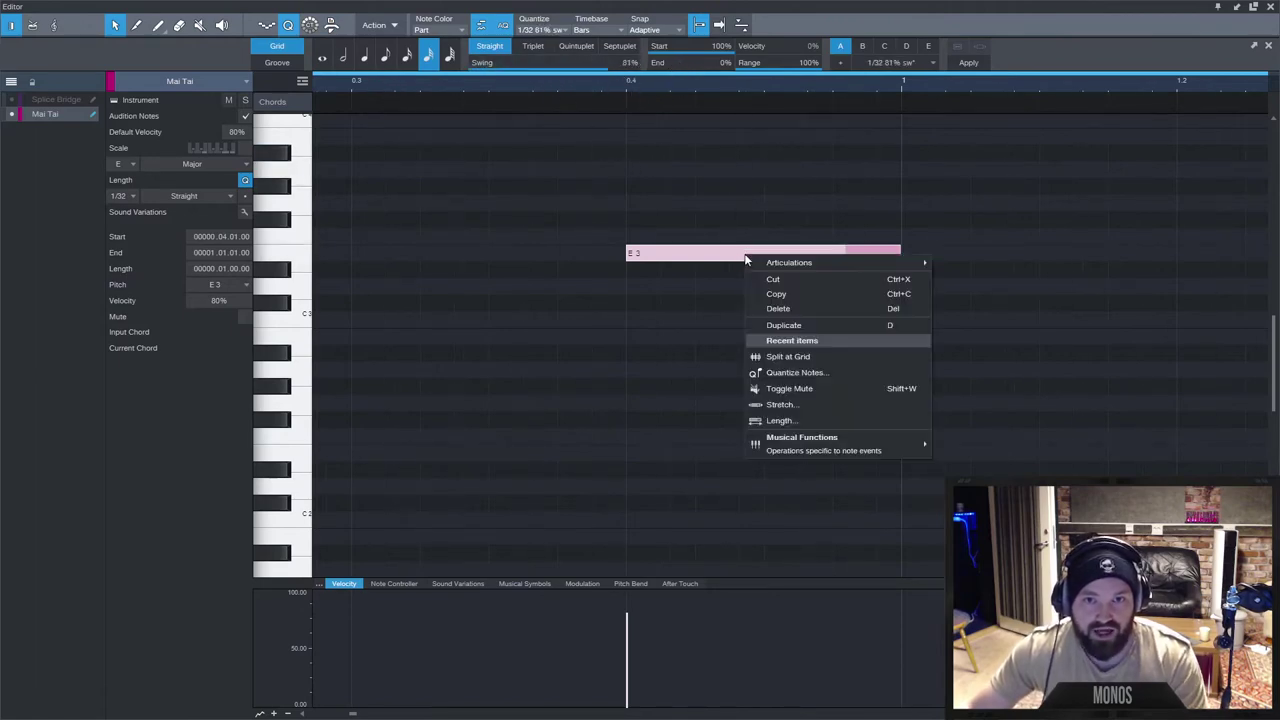
{"action": "left_click", "coordinate": [839, 358]}
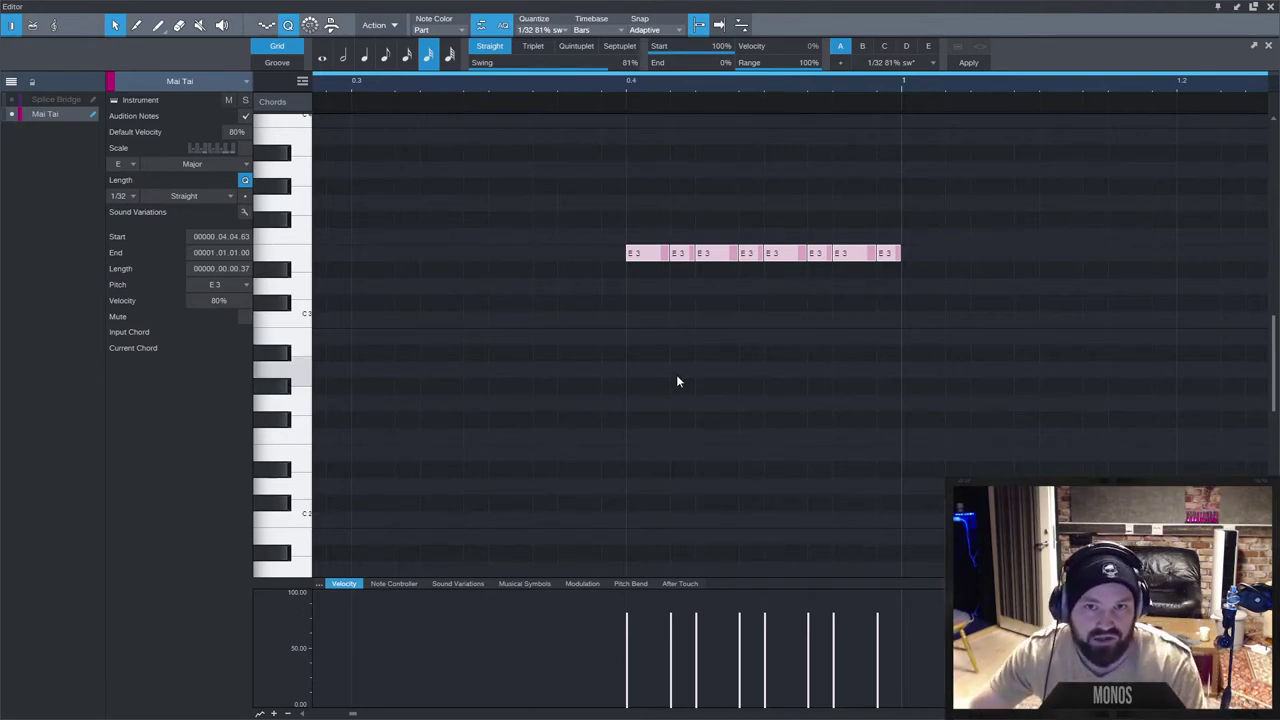
Reset the quantize swing to 0% and merge the split E3 pieces into a single note.
{"action": "left_click_drag", "start_coordinate": [606, 68], "coordinate": [455, 65]}
{"action": "key", "text": "g"}
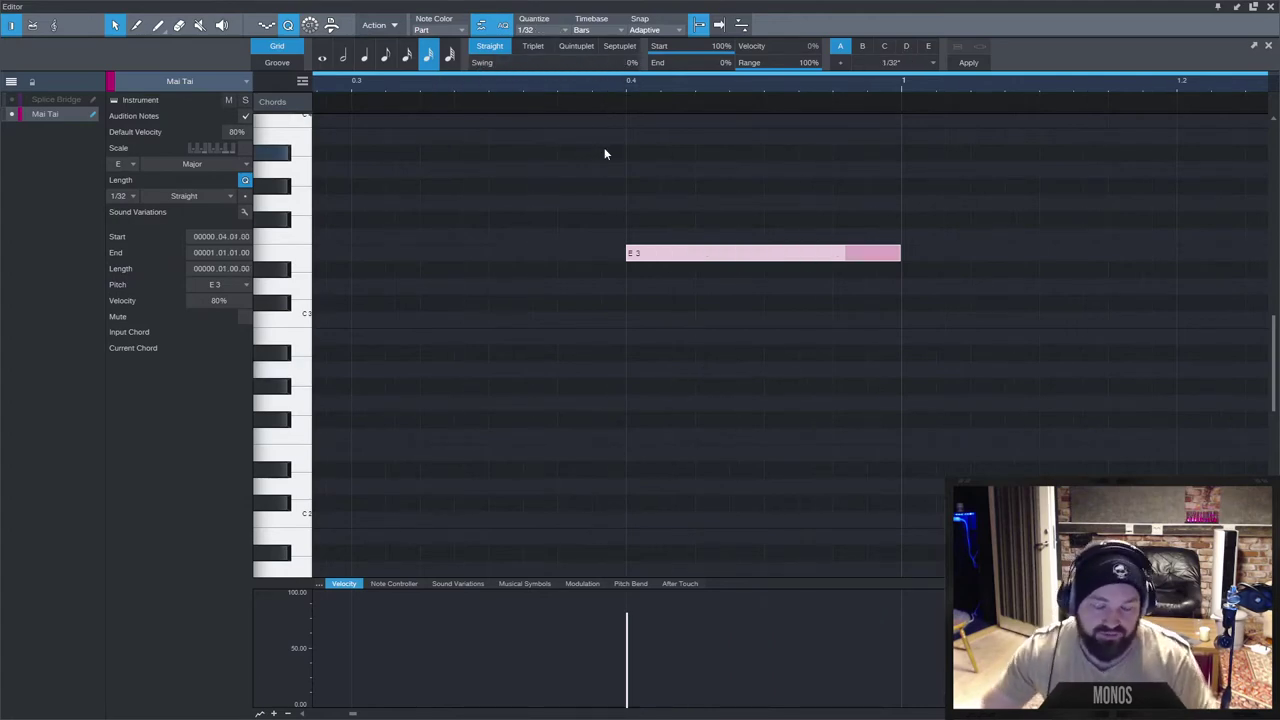
{"action": "scroll", "coordinate": [463, 236], "scroll_direction": "down", "scroll_amount": 3}
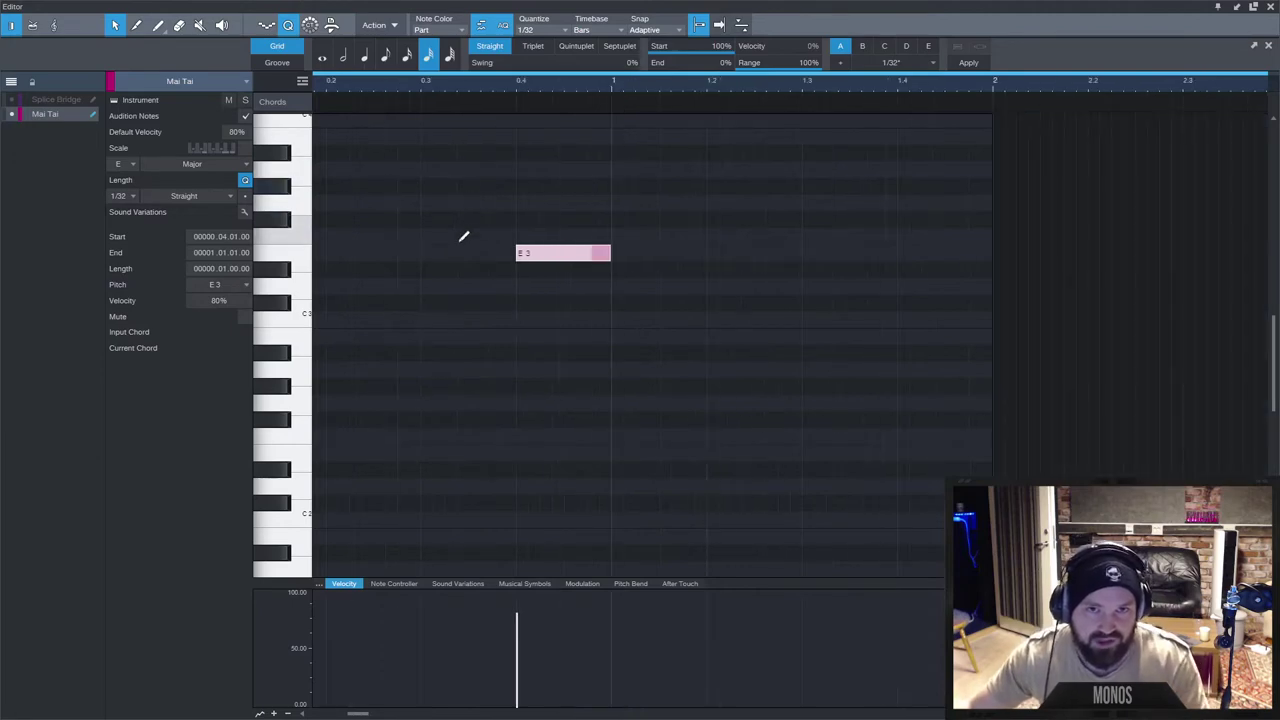
{"action": "scroll", "coordinate": [363, 320], "scroll_direction": "down", "scroll_amount": 4}
{"action": "scroll", "coordinate": [326, 349], "scroll_direction": "up", "scroll_amount": 5}
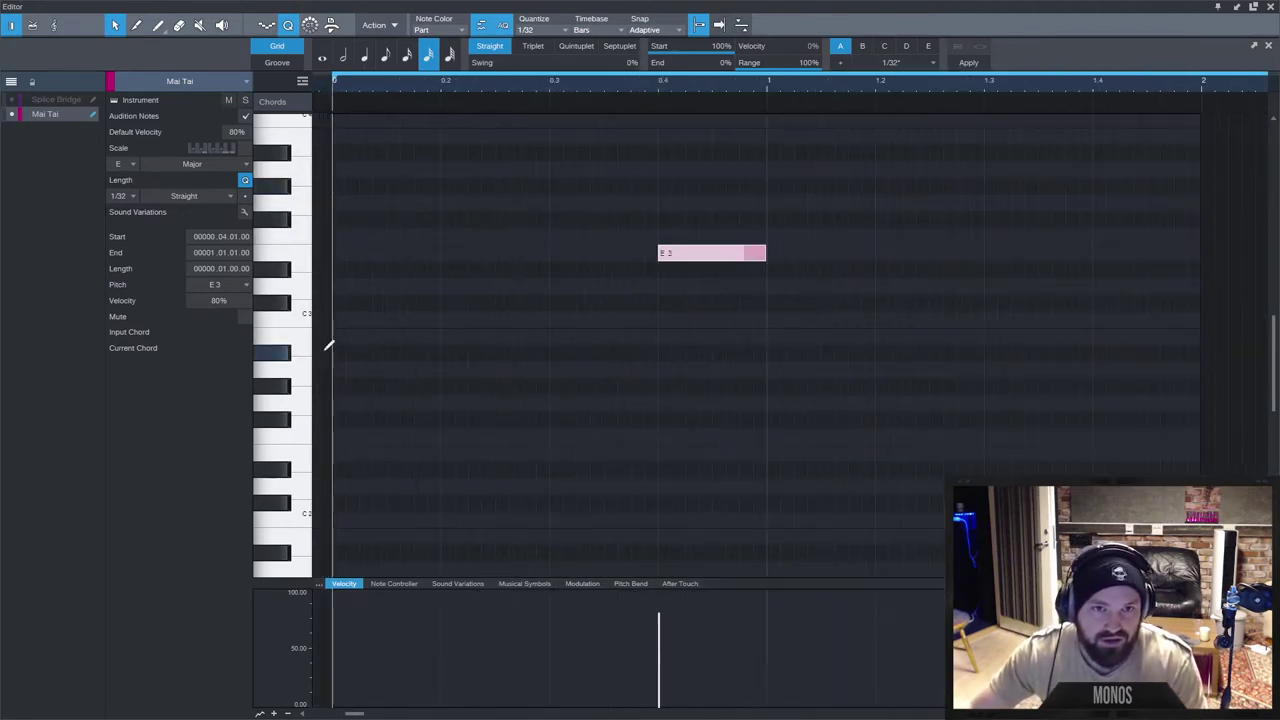
{"action": "right_click", "coordinate": [716, 254]}
{"action": "left_click", "coordinate": [689, 255]}
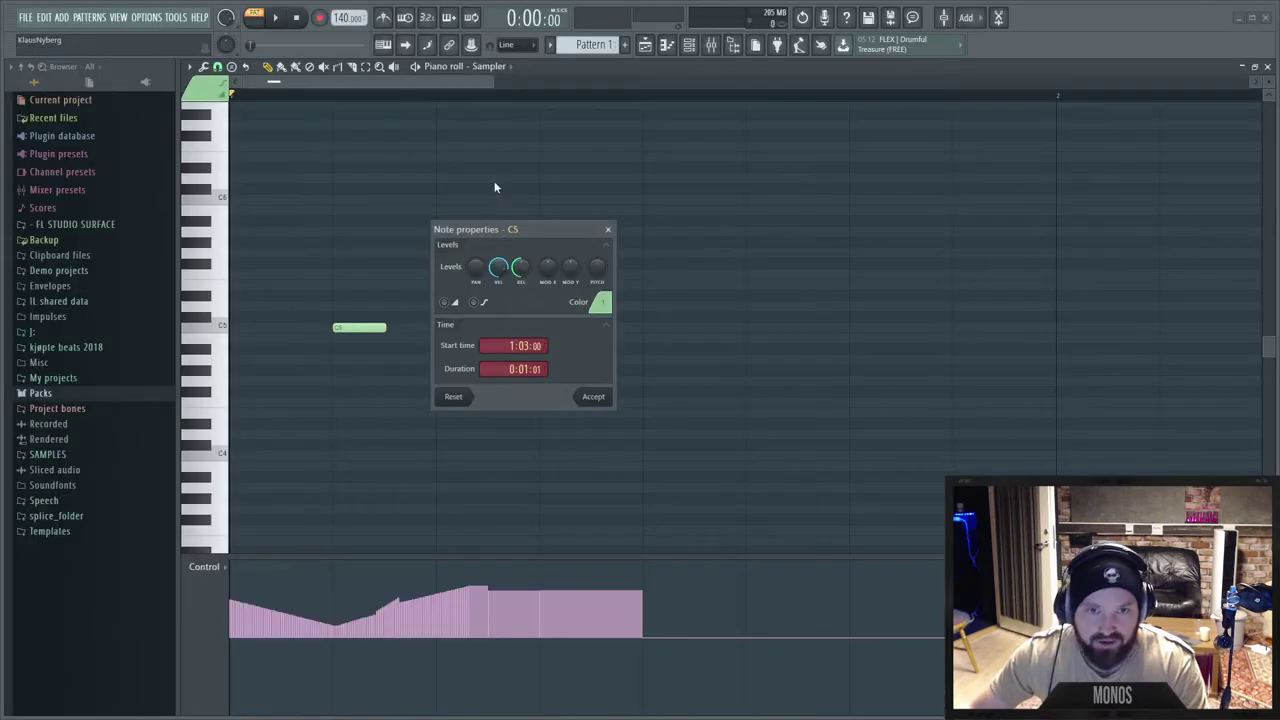
In FL Studio, close the note properties, lengthen the C5 note to about two steps, and chop it with the Default pattern.
{"action": "left_click", "coordinate": [609, 236]}
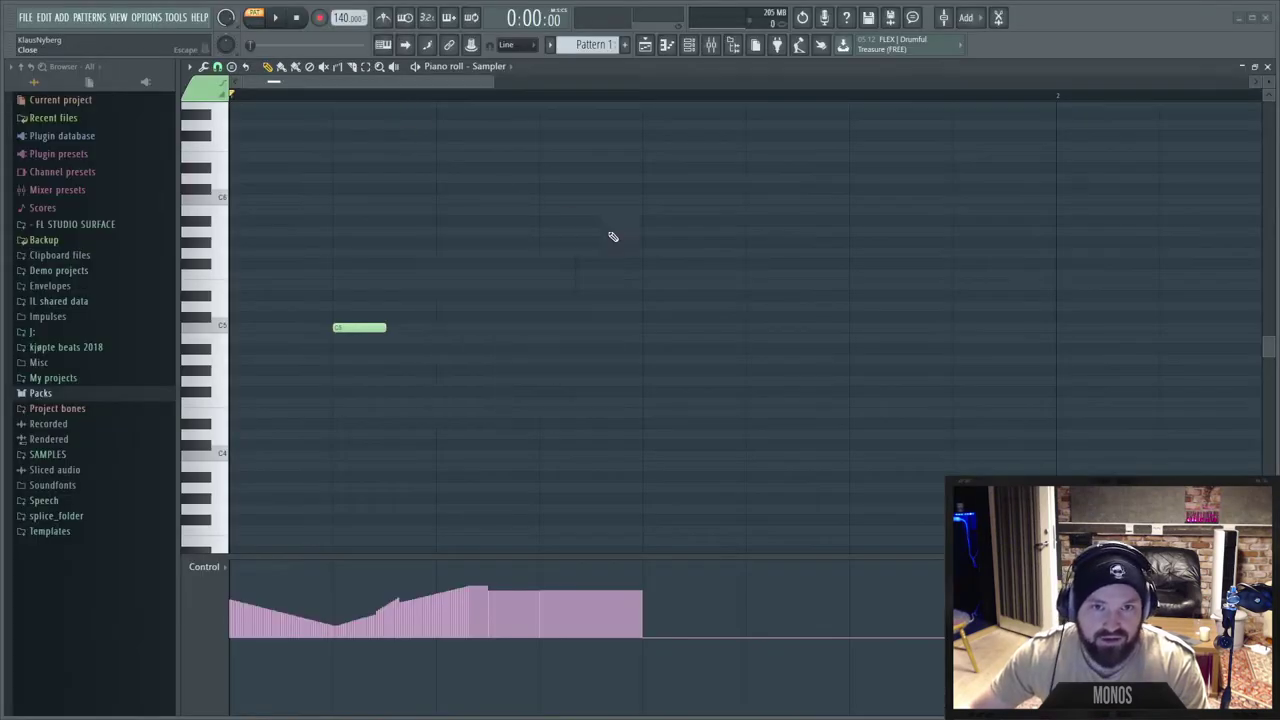
{"action": "left_click_drag", "start_coordinate": [411, 336], "coordinate": [434, 331]}
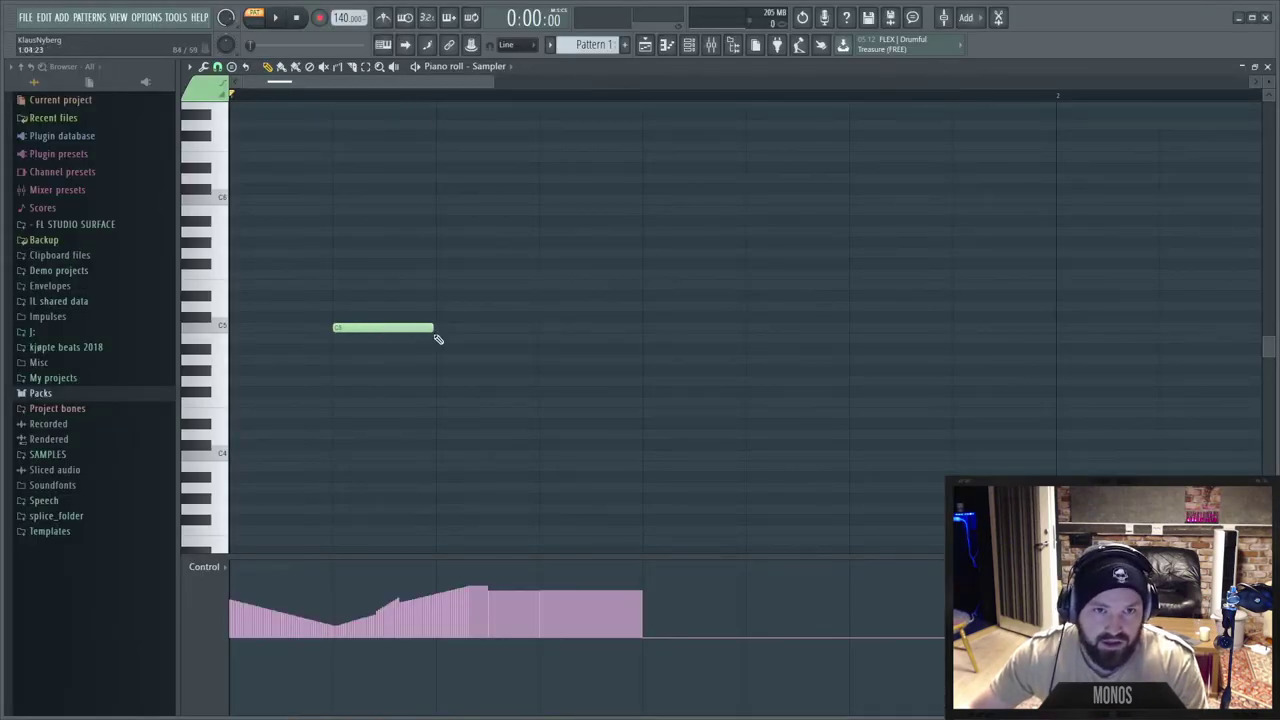
{"action": "key", "text": "ctrl+a"}
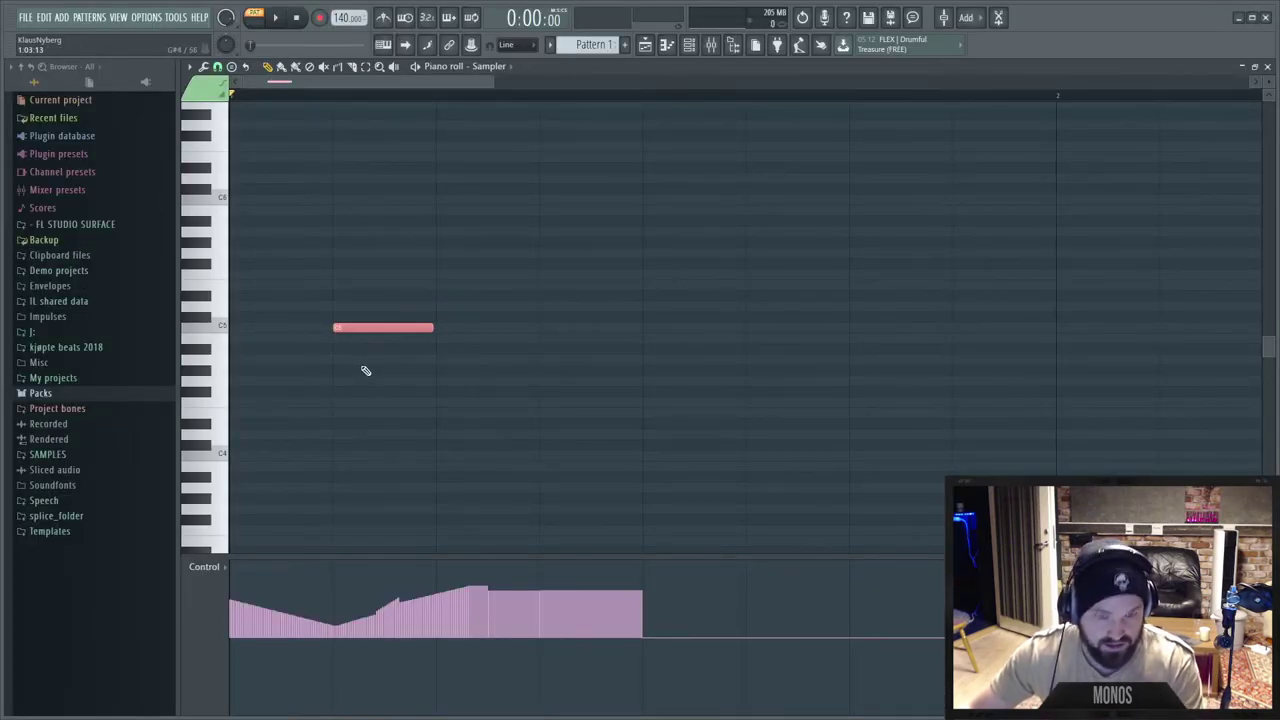
{"action": "key", "text": "alt+u"}
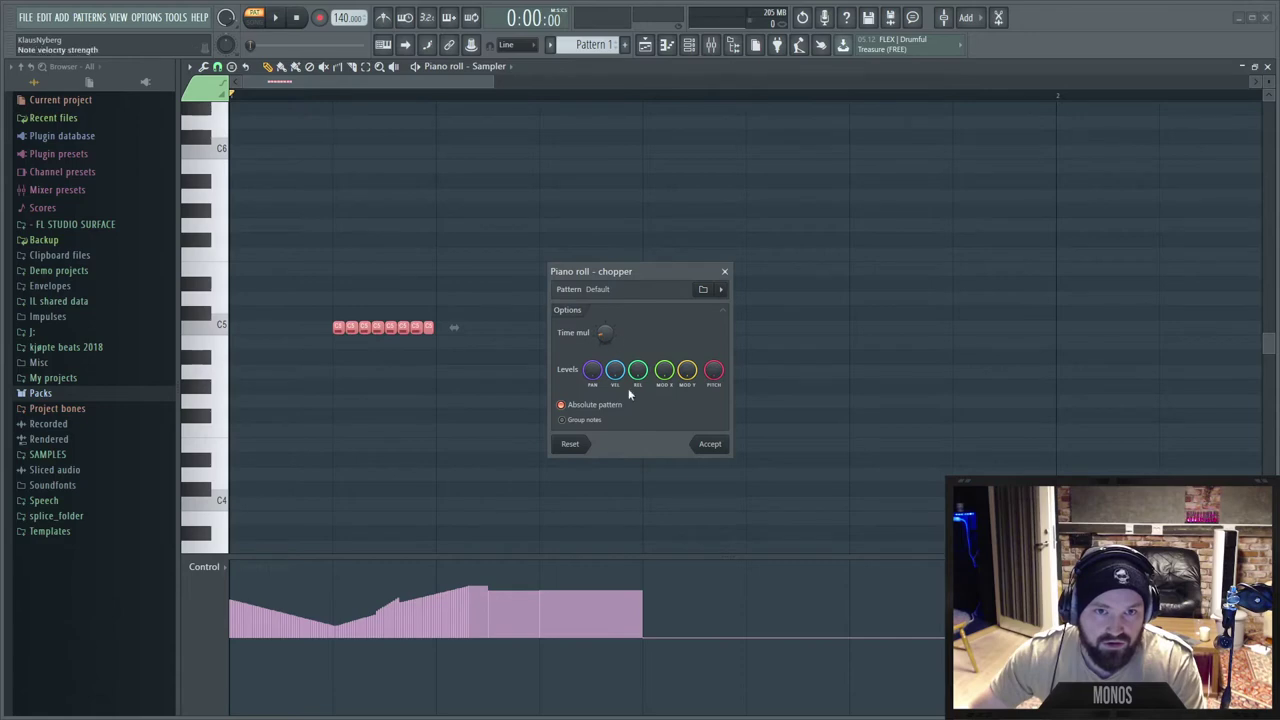
{"action": "left_click", "coordinate": [700, 446]}
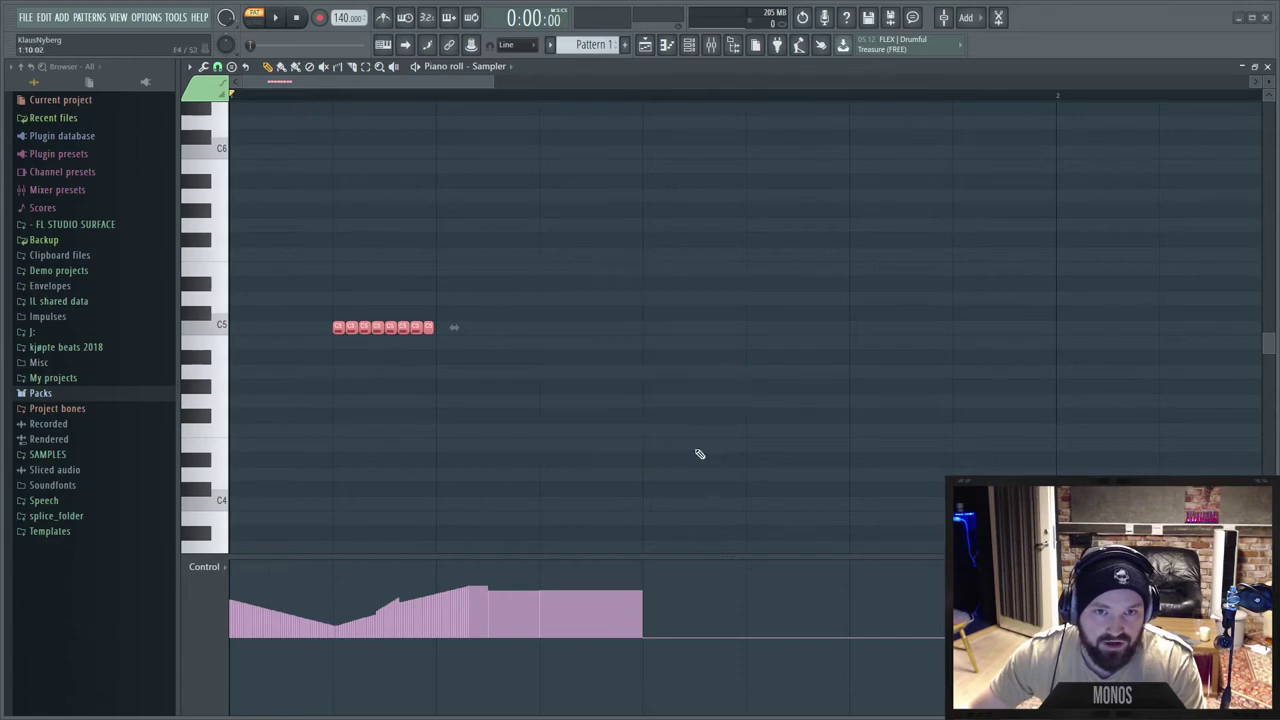
{"action": "left_click", "coordinate": [334, 386]}
{"action": "right_click", "coordinate": [334, 387]}
Select all the chopped C5 notes and choose the Swing 50% groove template in the quantizer.
{"action": "scroll", "coordinate": [333, 388], "scroll_direction": "up", "scroll_amount": 3}
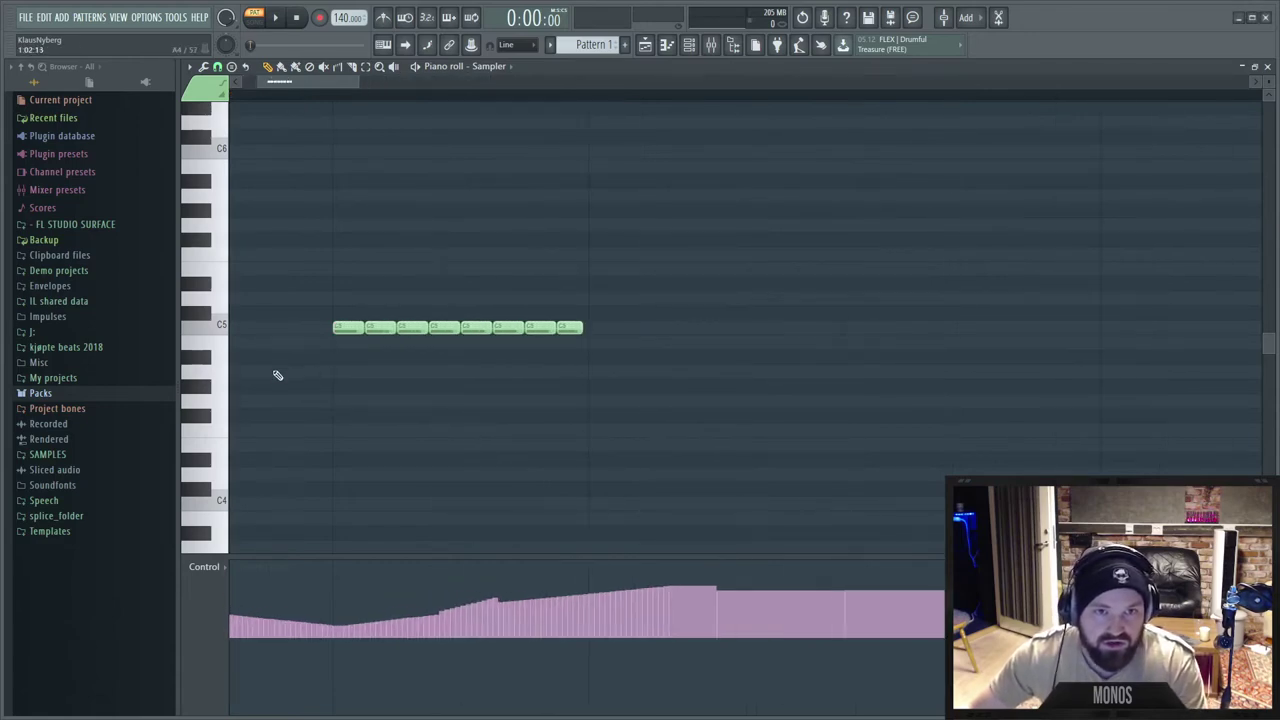
{"action": "left_click_drag", "start_coordinate": [582, 313], "coordinate": [336, 335]}
{"action": "left_click", "coordinate": [204, 67]}
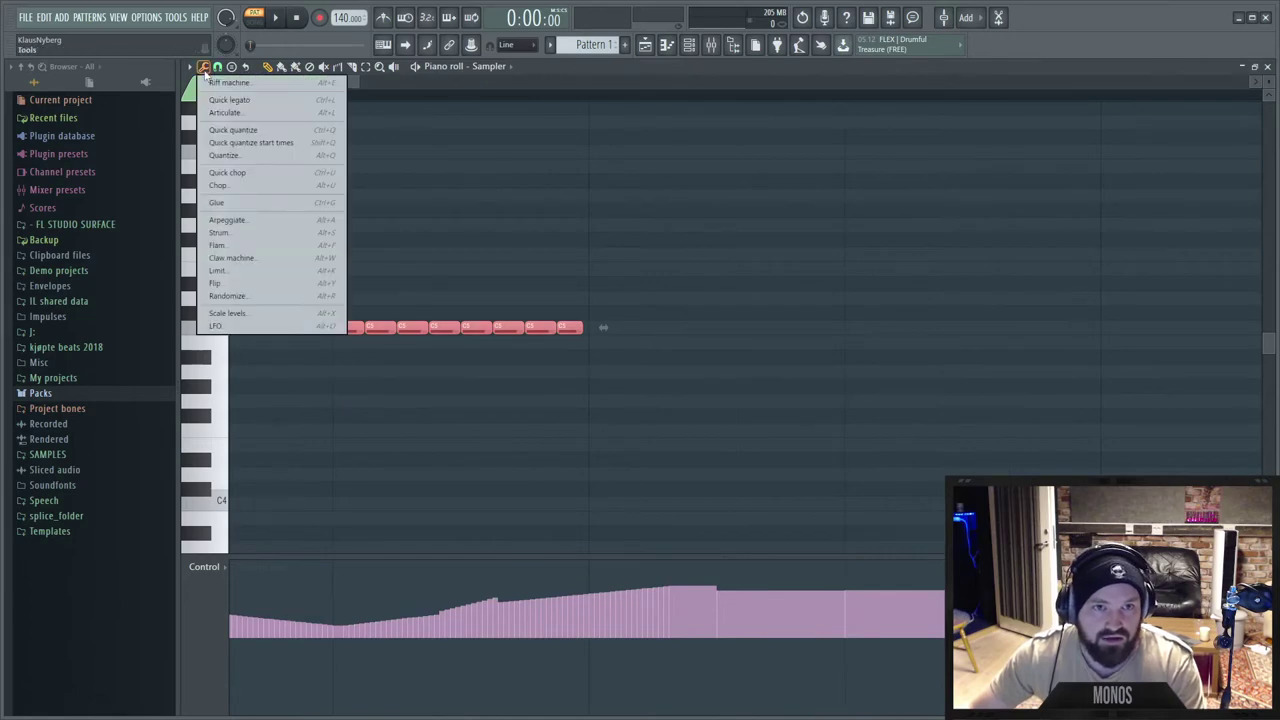
{"action": "left_click", "coordinate": [248, 158]}
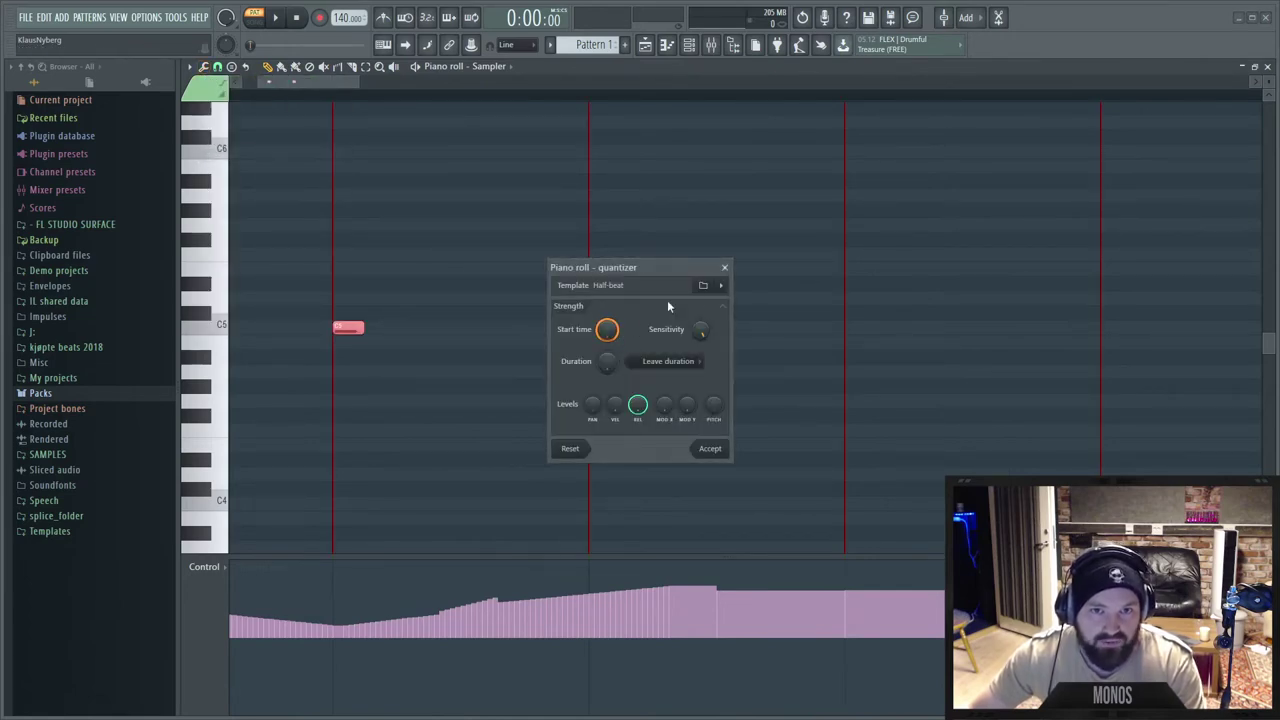
{"action": "left_click", "coordinate": [720, 287]}
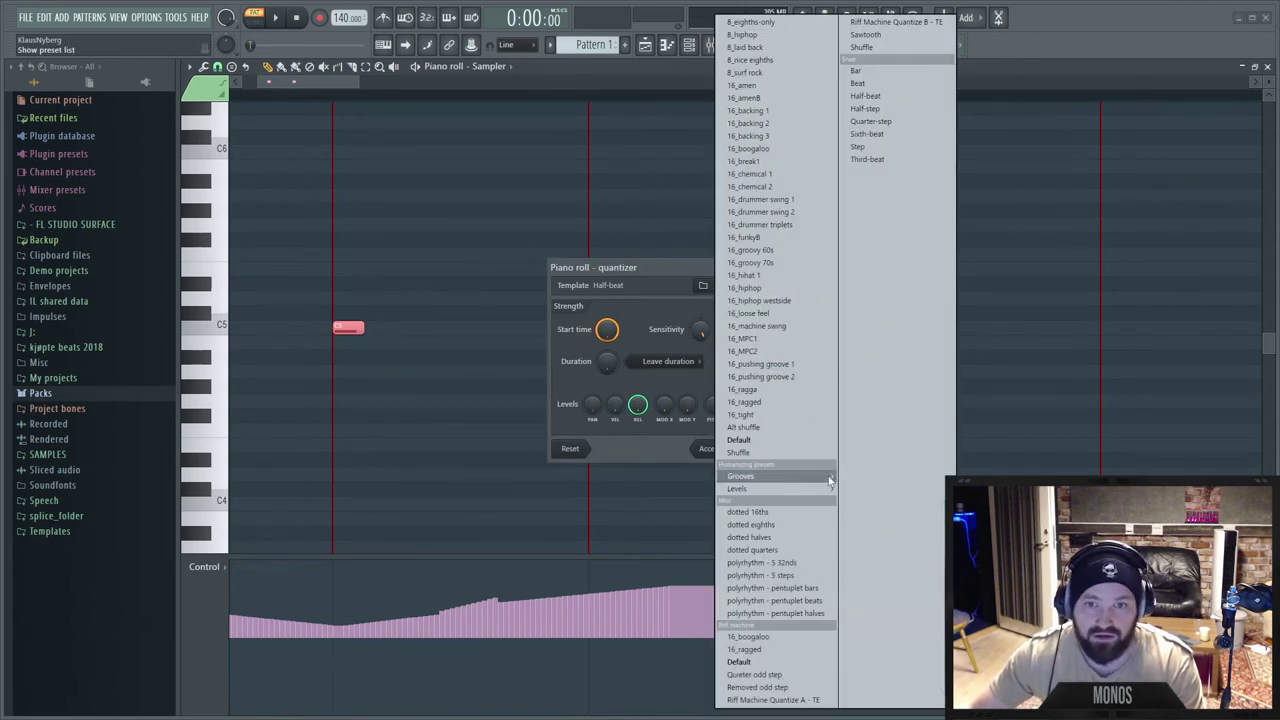
{"action": "mouse_move", "coordinate": [826, 478]}
{"action": "left_click", "coordinate": [885, 527]}
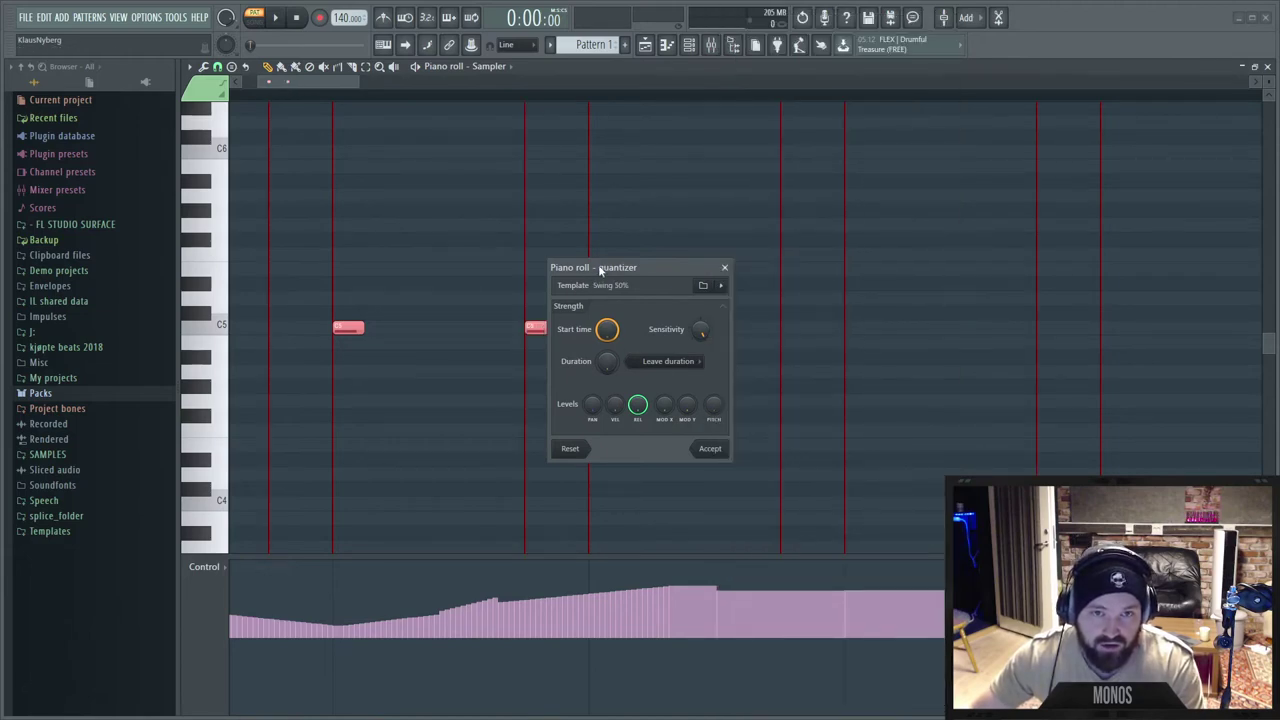
Try the Third-beat template in place of Swing 50% in the piano roll quantizer.
{"action": "left_click_drag", "start_coordinate": [600, 270], "coordinate": [907, 309]}
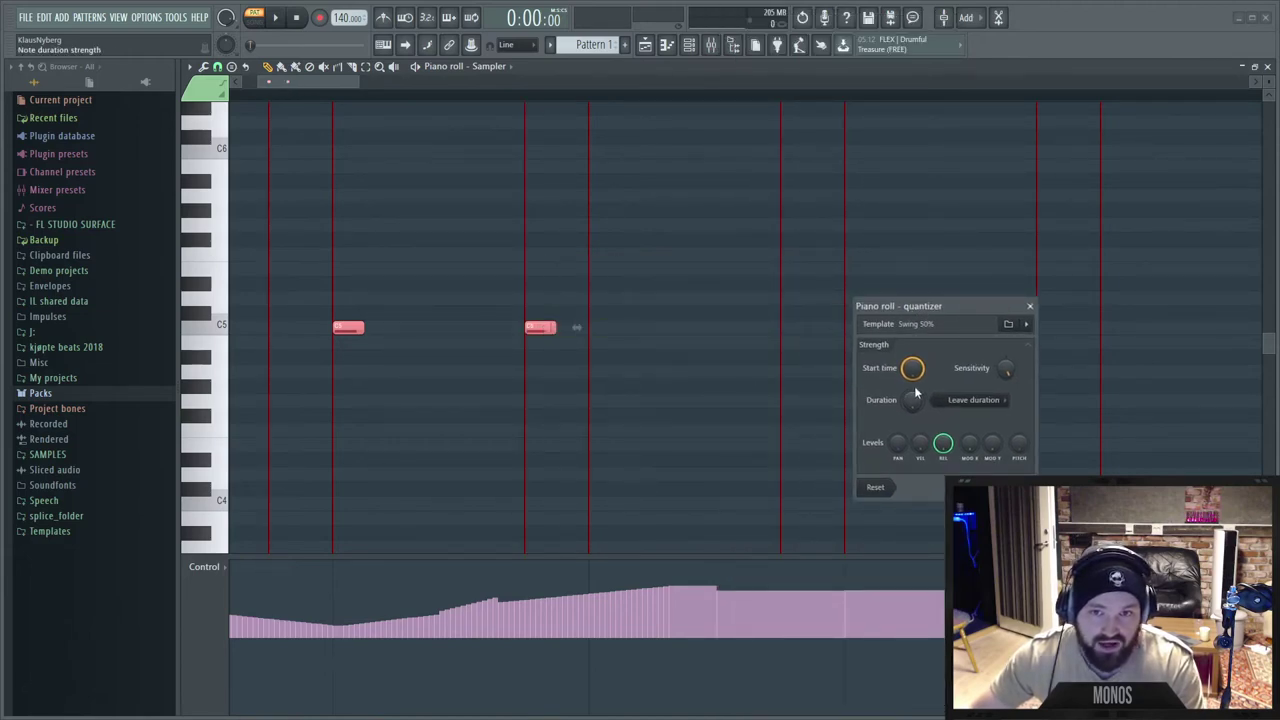
{"action": "left_click_drag", "start_coordinate": [914, 400], "coordinate": [914, 372]}
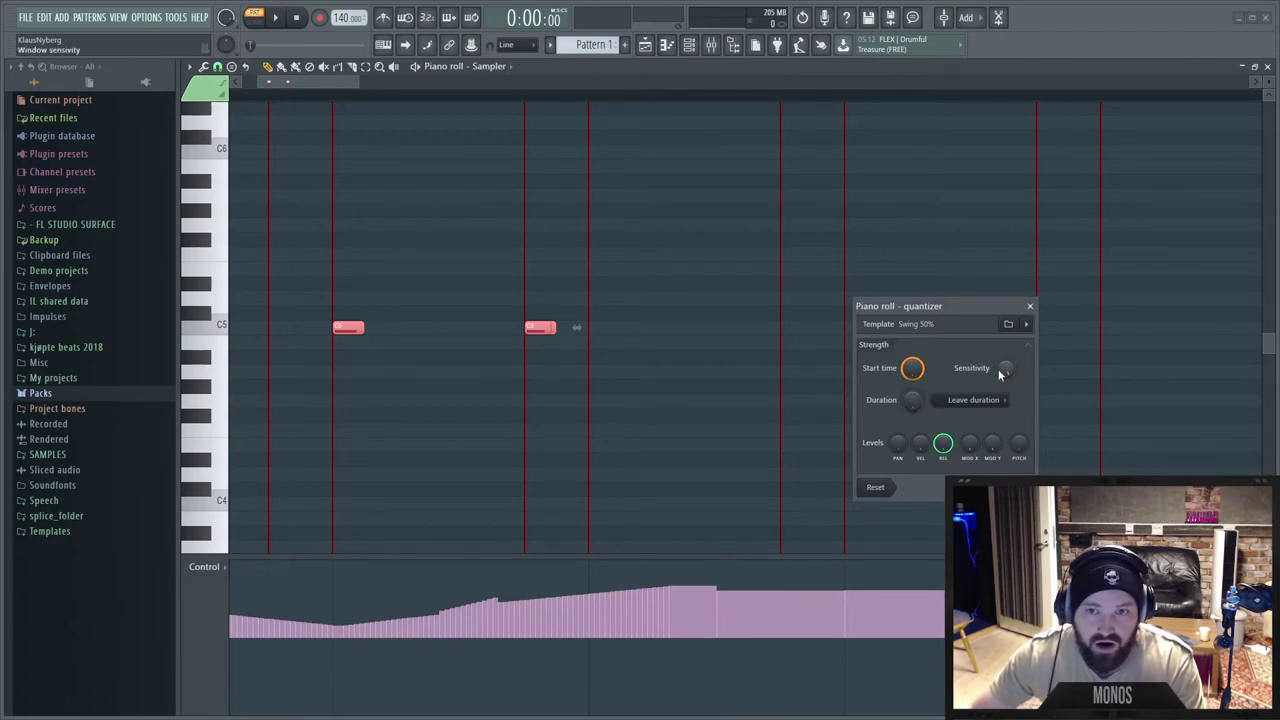
{"action": "left_click", "coordinate": [1022, 328]}
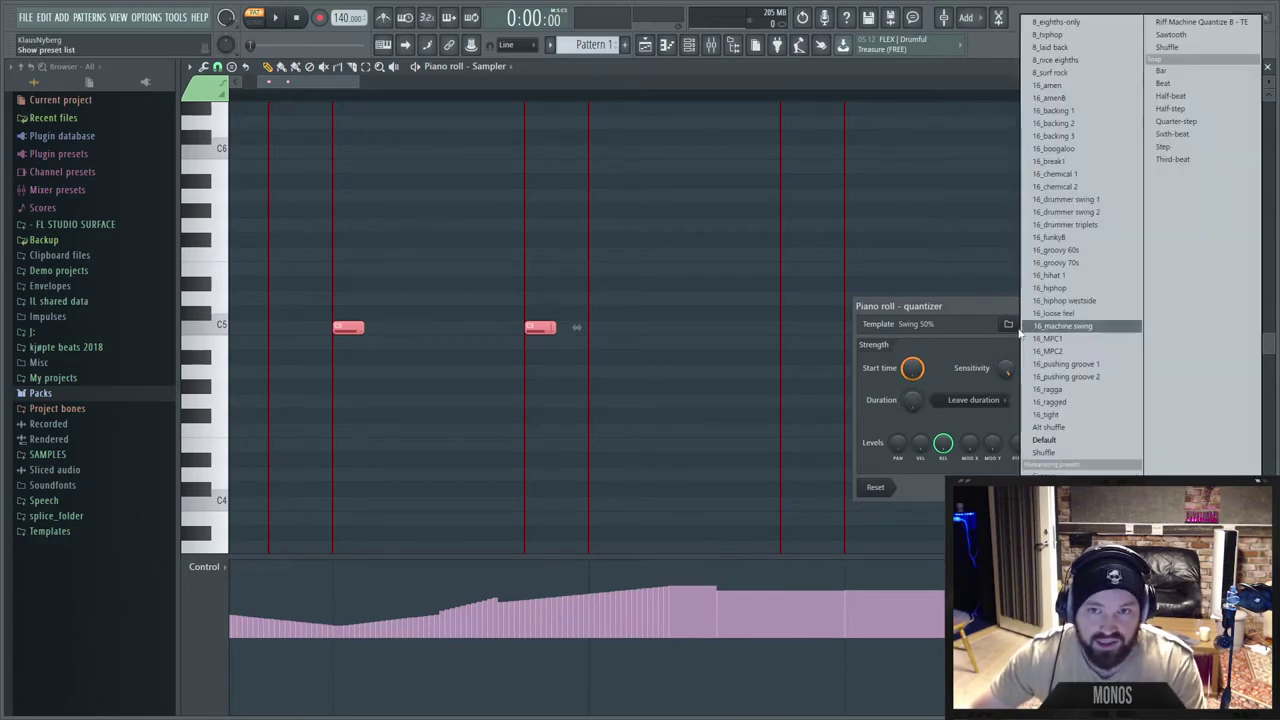
{"action": "left_click", "coordinate": [1192, 160]}
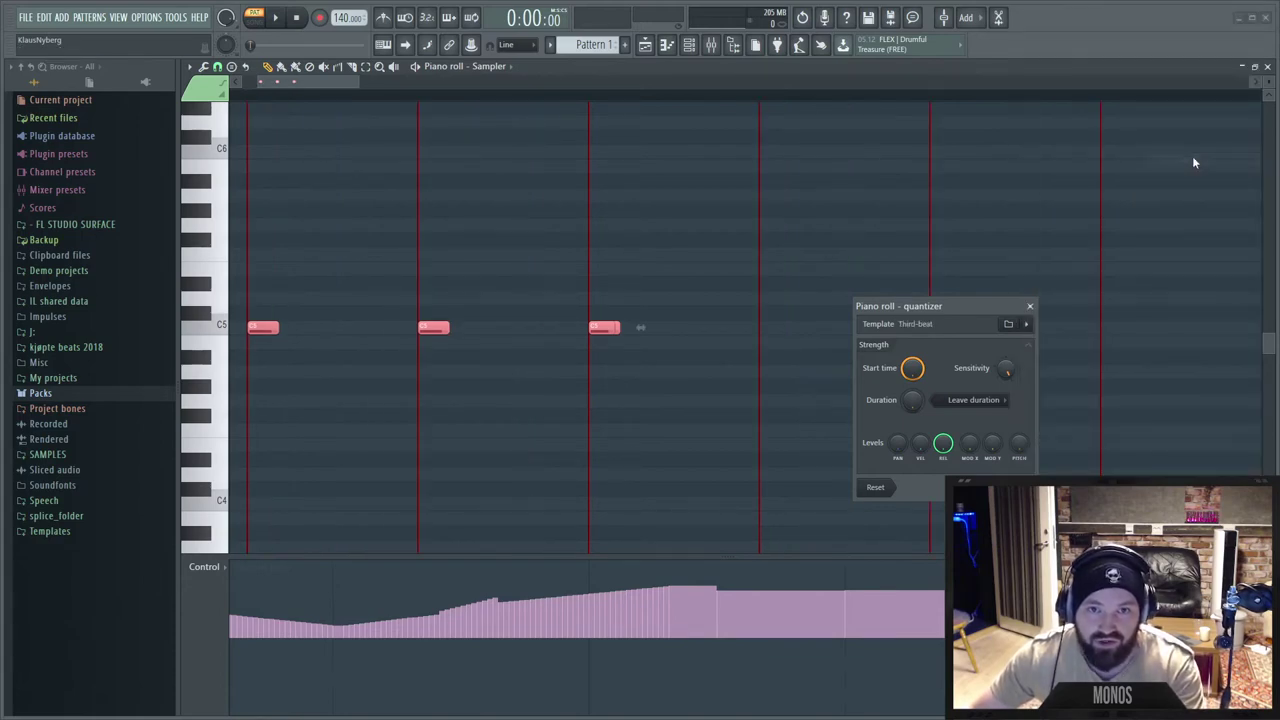
{"action": "left_click", "coordinate": [1025, 324]}
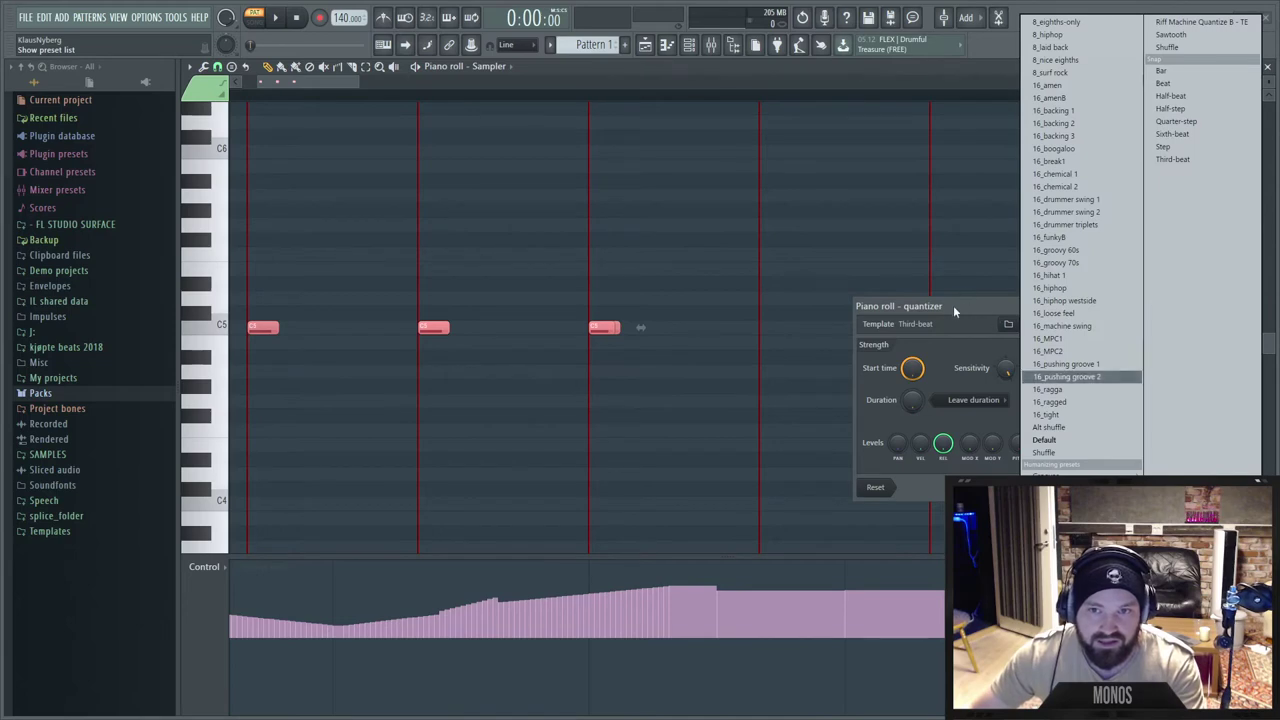
{"action": "left_click_drag", "start_coordinate": [953, 305], "coordinate": [655, 277]}
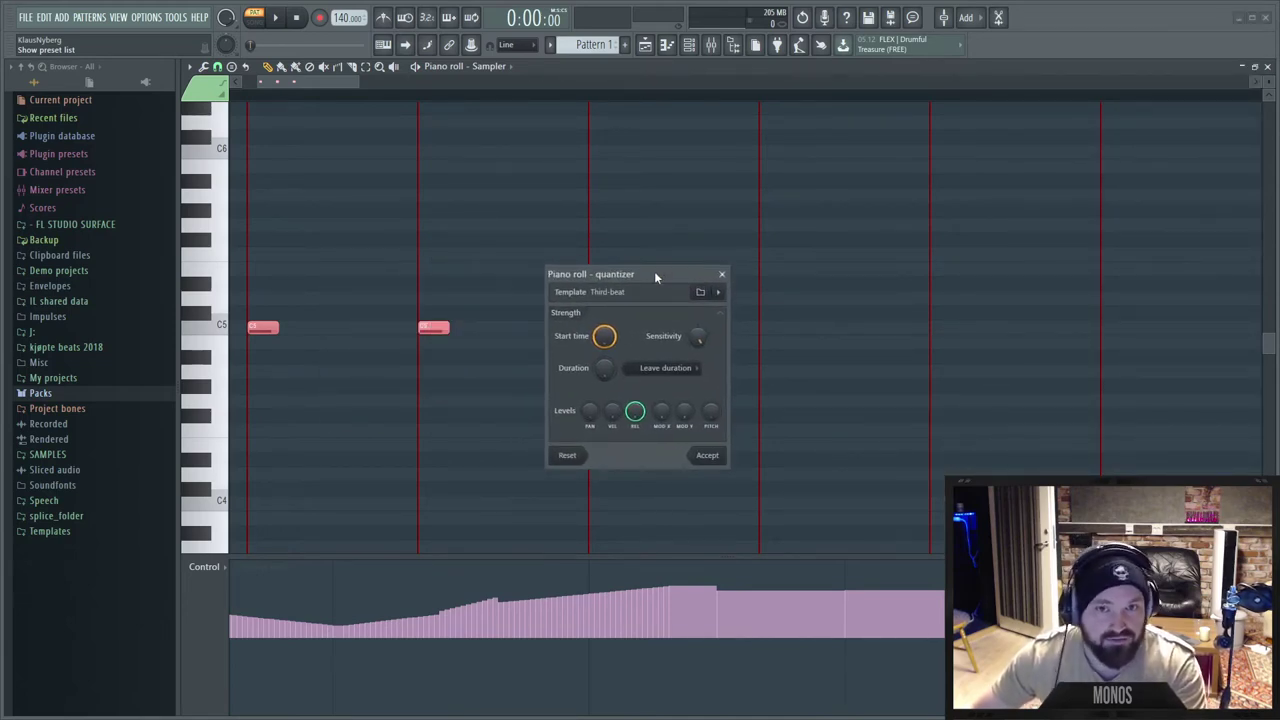
Close the quantizer without accepting and delete all the chopped C5 notes.
{"action": "left_click", "coordinate": [721, 274]}
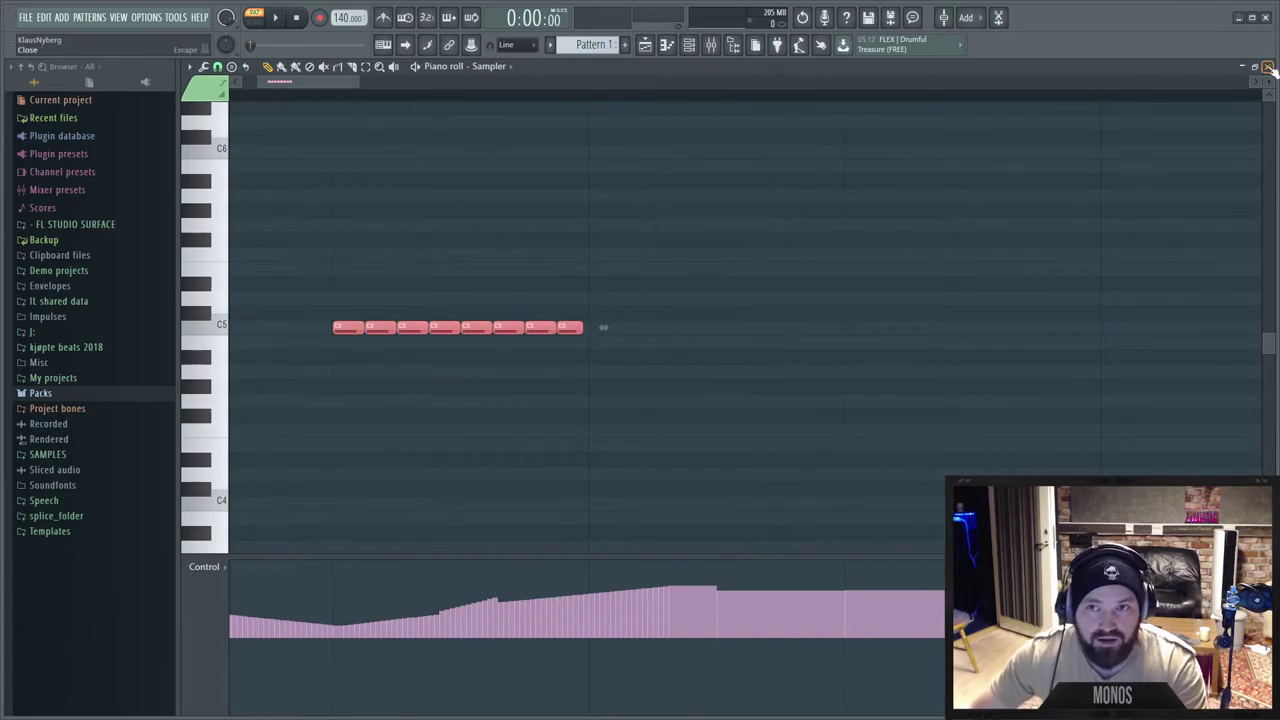
{"action": "key", "text": "ctrl+a"}
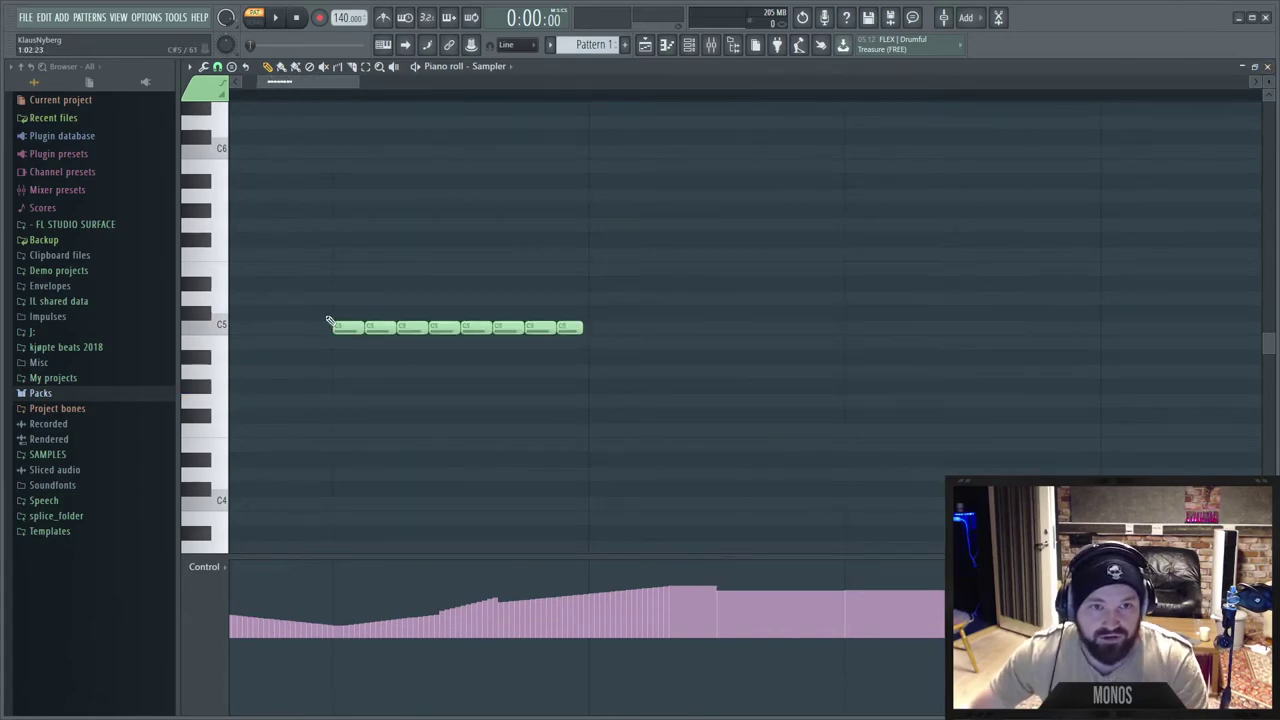
{"action": "key", "text": "Delete"}
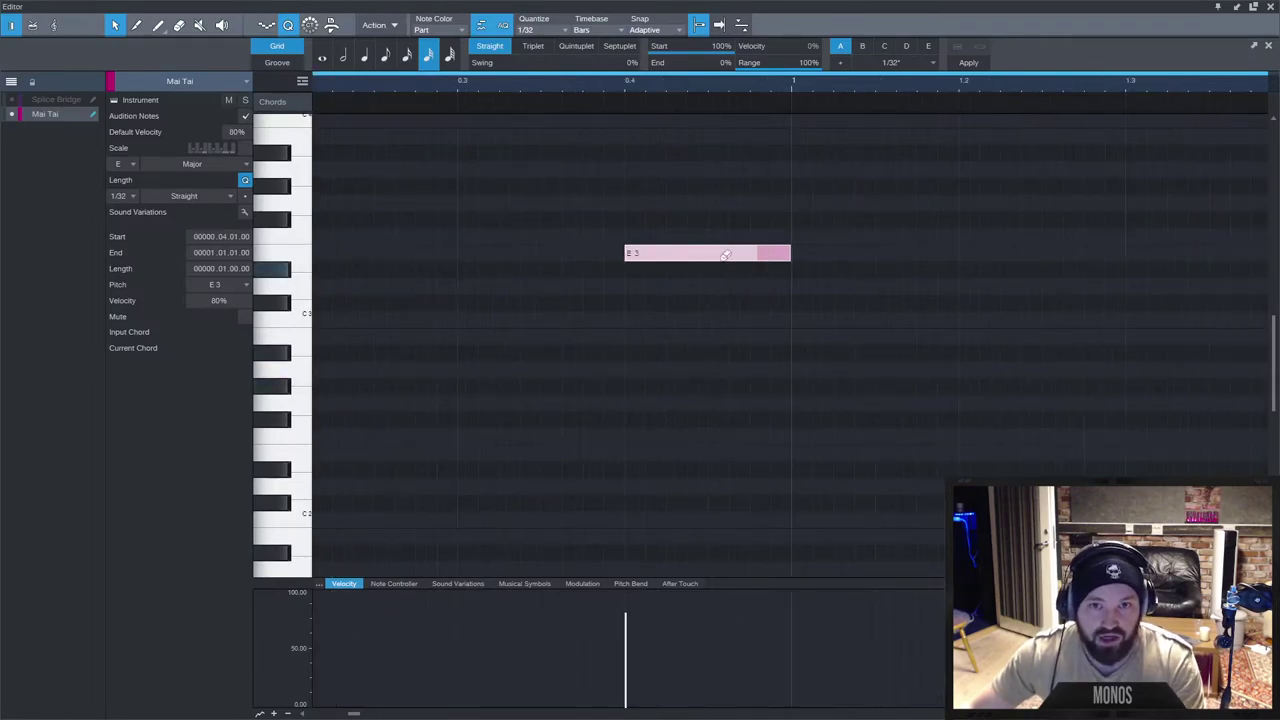
In Studio One, set the 1/32 quantize swing to 58% and split the E3 note at the grid.
{"action": "scroll", "coordinate": [725, 255], "scroll_direction": "up", "scroll_amount": 2}
{"action": "right_click", "coordinate": [731, 256]}
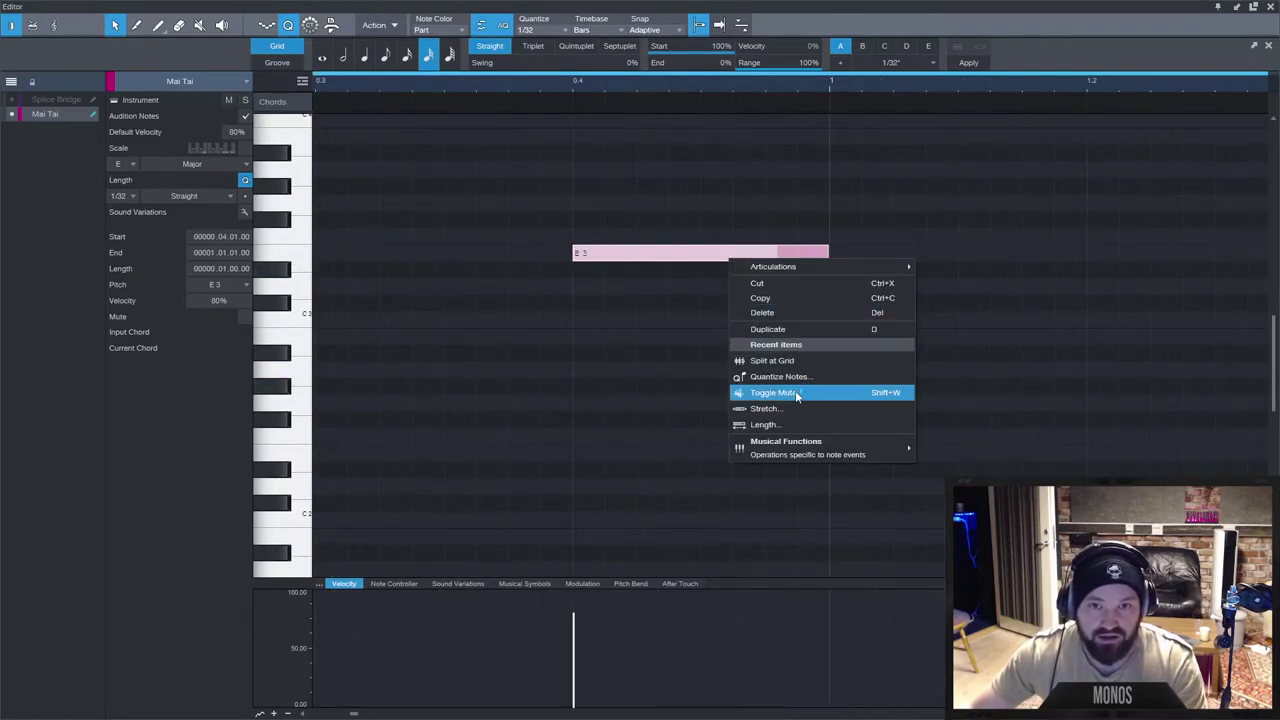
{"action": "left_click", "coordinate": [519, 67]}
{"action": "left_click_drag", "start_coordinate": [519, 67], "coordinate": [624, 121]}
{"action": "right_click", "coordinate": [663, 256]}
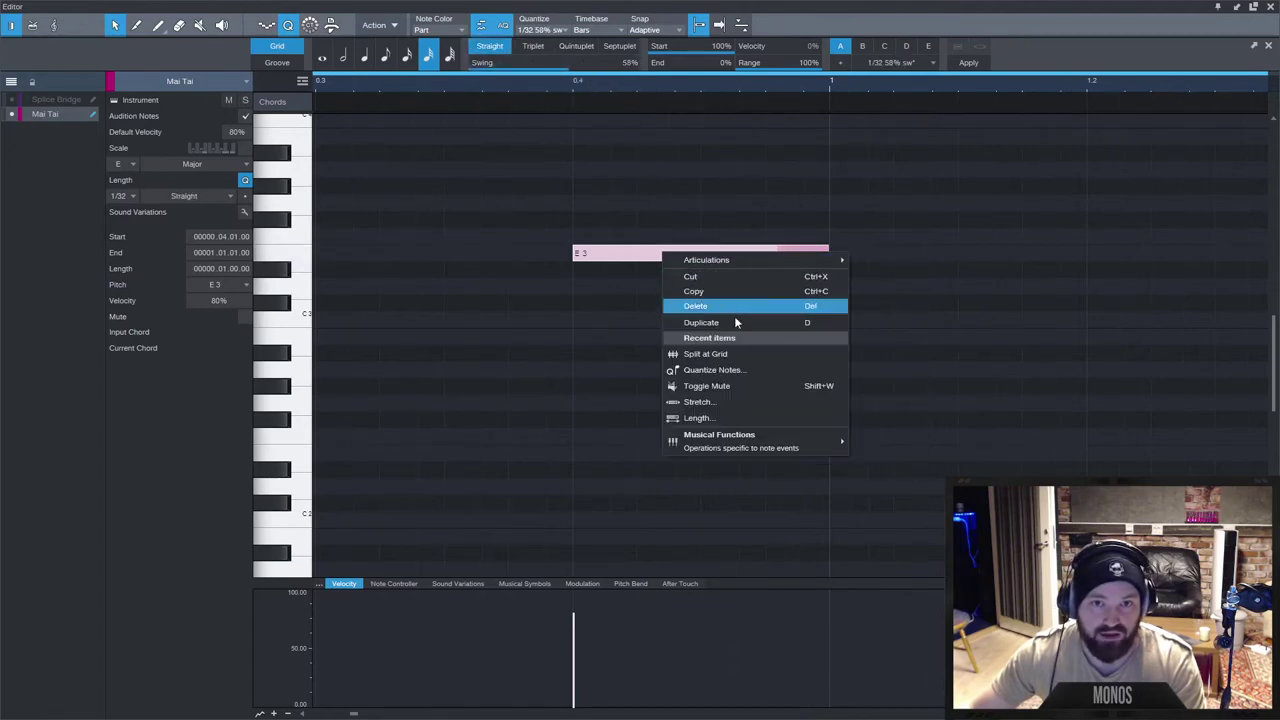
{"action": "left_click", "coordinate": [740, 340]}
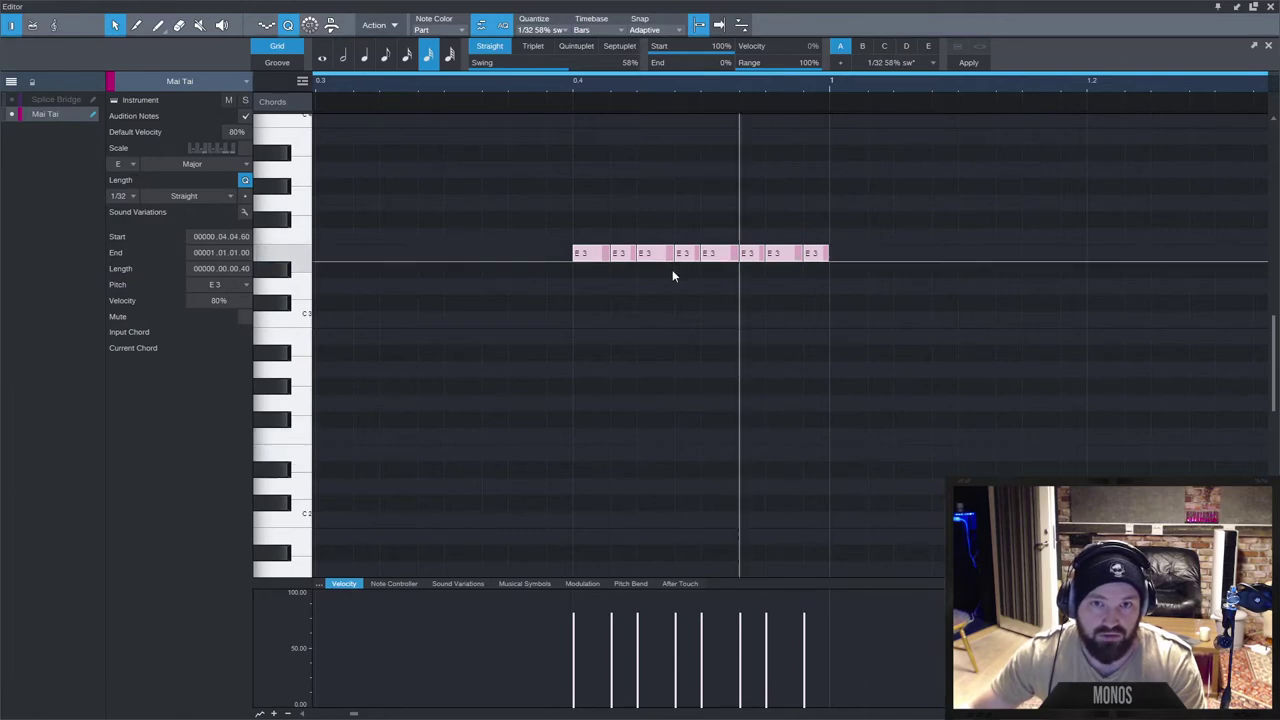
Lower the second piece of the split E3 note to D3 and the fourth piece to C3.
{"action": "left_click", "coordinate": [623, 205]}
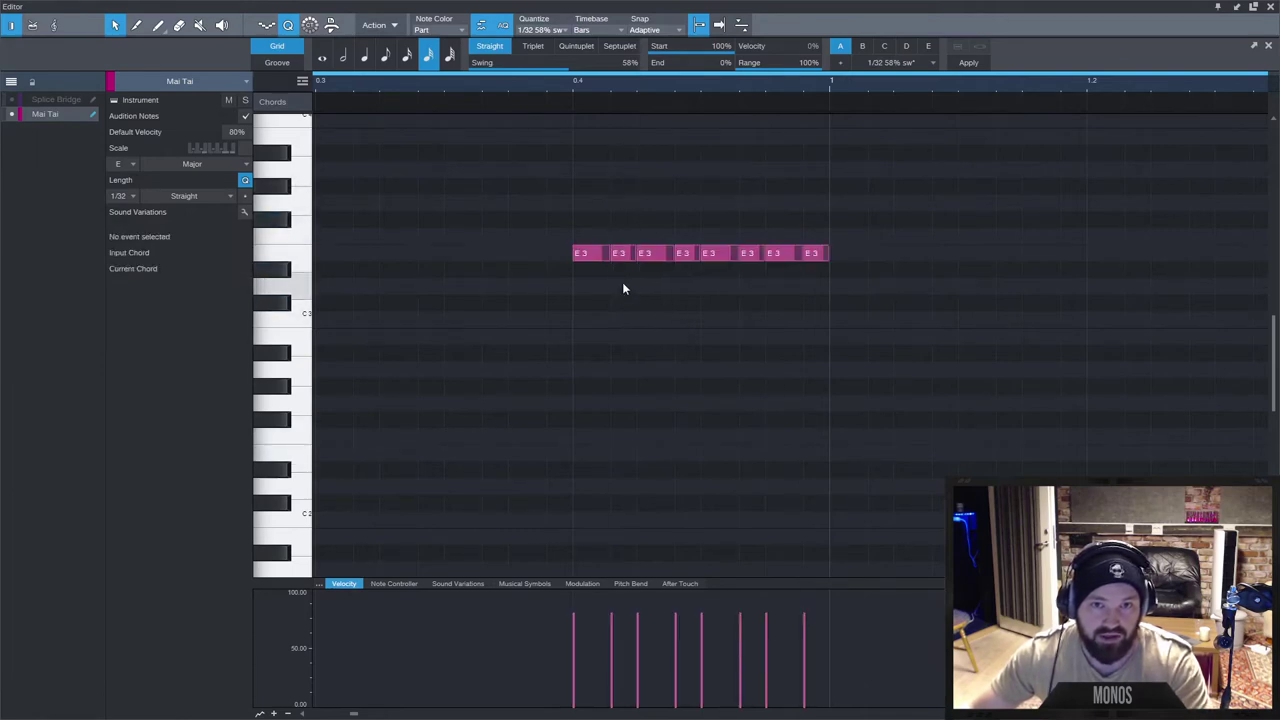
{"action": "left_click_drag", "start_coordinate": [618, 253], "coordinate": [622, 302]}
{"action": "key", "text": "Up"}
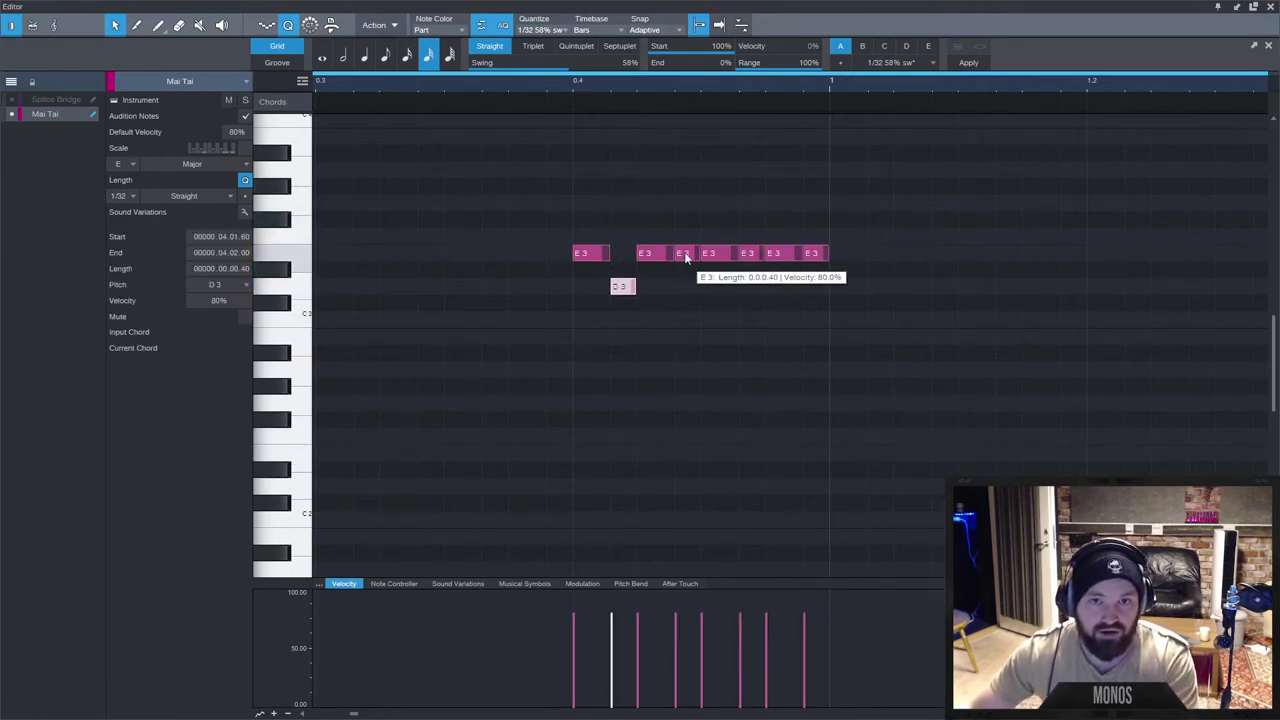
{"action": "left_click_drag", "start_coordinate": [686, 254], "coordinate": [709, 320]}
Lower the sixth piece of the split E3 note to D3 and the eighth piece to C3.
{"action": "left_click", "coordinate": [748, 256]}
{"action": "key", "text": "Down"}
{"action": "key", "text": "Down"}
{"action": "key", "text": "Down"}
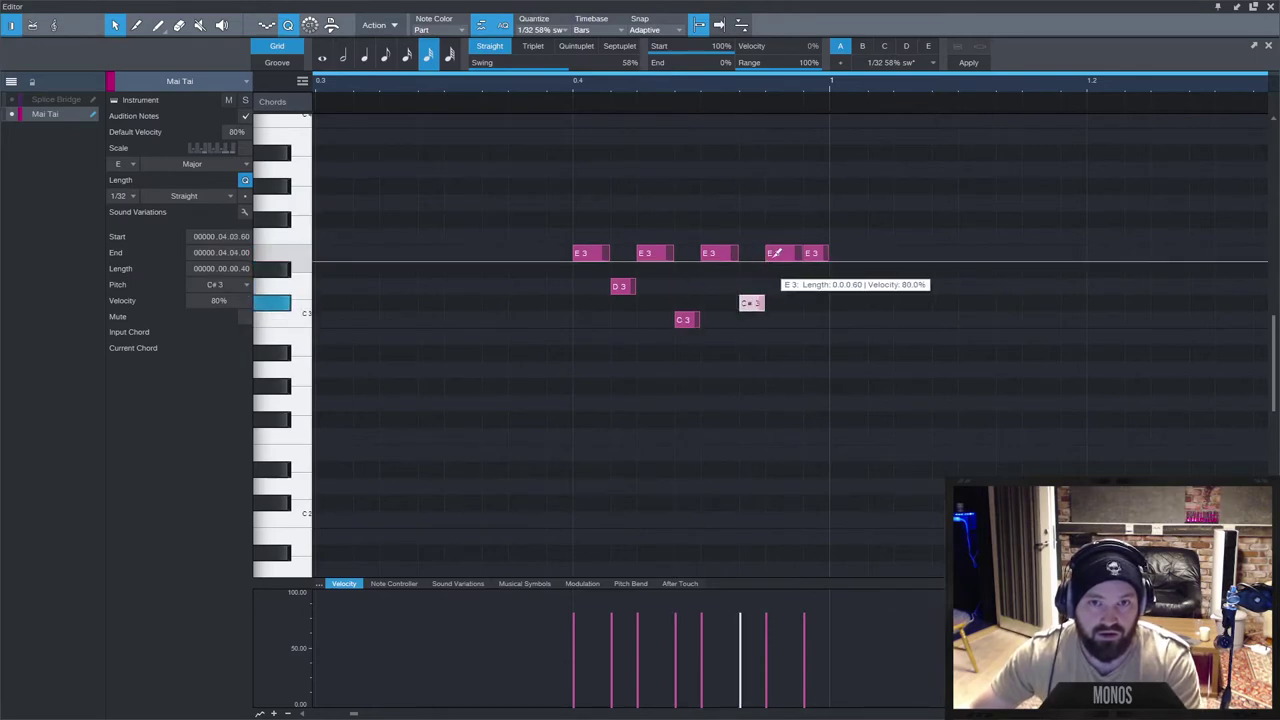
{"action": "key", "text": "Up"}
{"action": "left_click", "coordinate": [814, 258]}
{"action": "key", "text": "Down"}
{"action": "key", "text": "Down"}
{"action": "key", "text": "Down"}
{"action": "key", "text": "Down"}
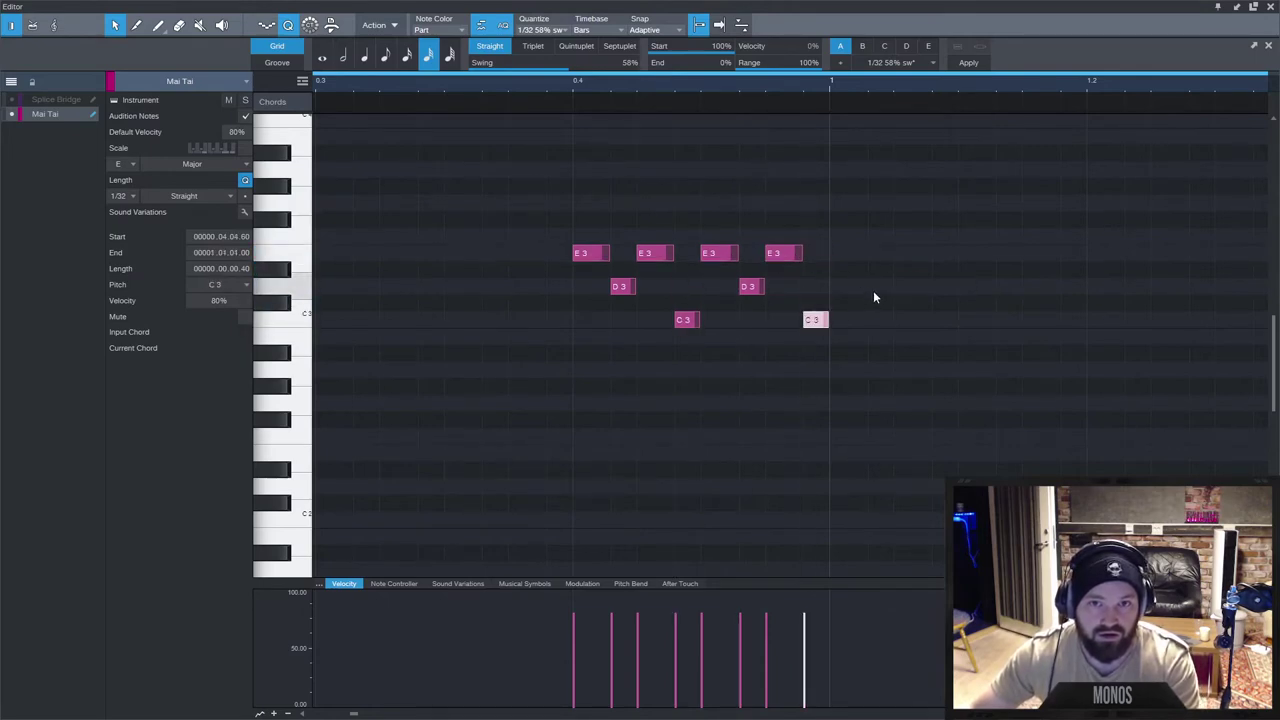
Play back the swung pattern of E3, D3 and C3 notes and stop playback.
{"action": "key", "text": "space"}
{"action": "key", "text": "space"}
{"action": "left_click", "coordinate": [1090, 82]}
{"action": "key", "text": "space"}
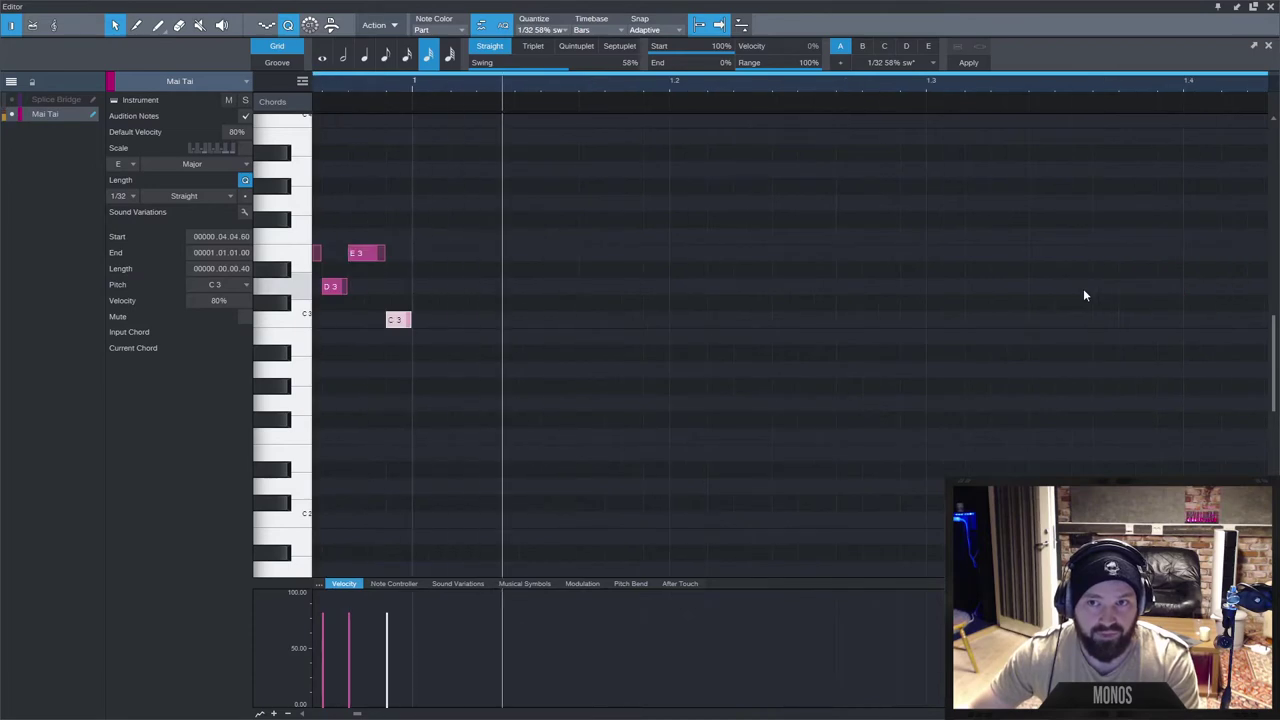
{"action": "key", "text": "space"}
Delete all the notes of the swung pattern and set quantize to 1/16 with 0% swing.
{"action": "scroll", "coordinate": [463, 323], "scroll_direction": "down", "scroll_amount": 5}
{"action": "scroll", "coordinate": [362, 322], "scroll_direction": "up", "scroll_amount": 6}
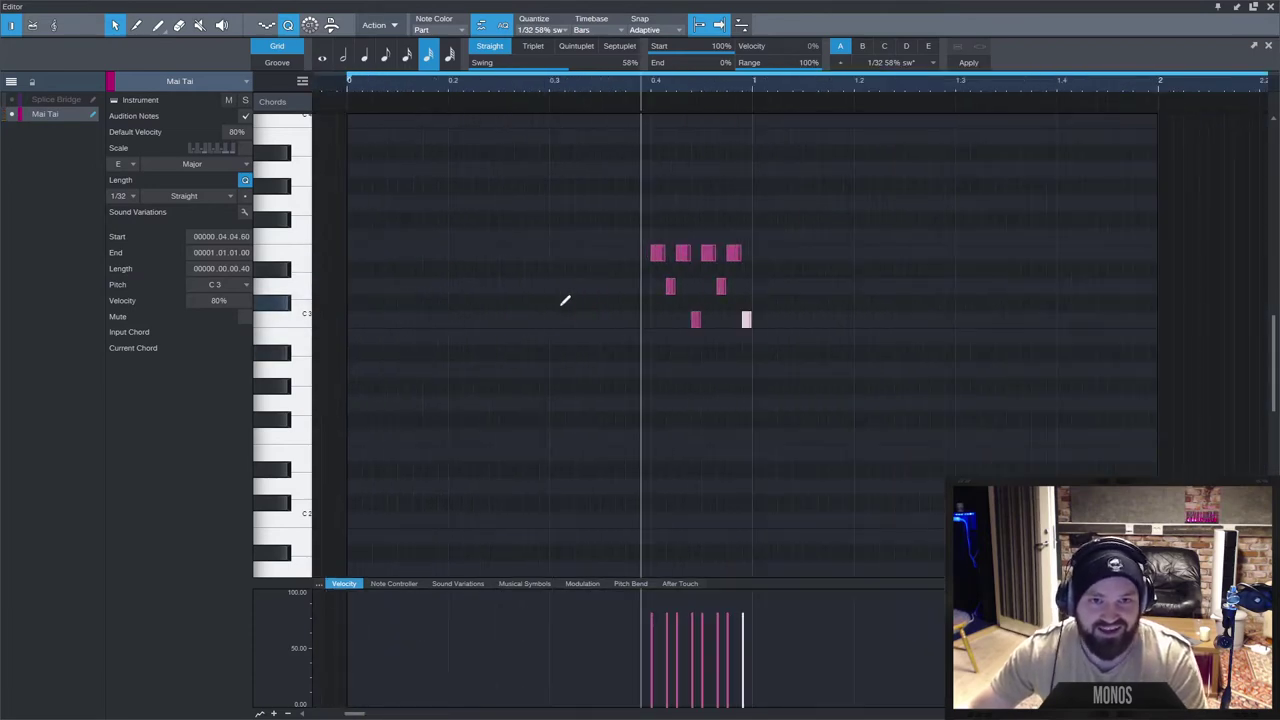
{"action": "left_click_drag", "start_coordinate": [918, 235], "coordinate": [678, 379]}
{"action": "key", "text": "Delete"}
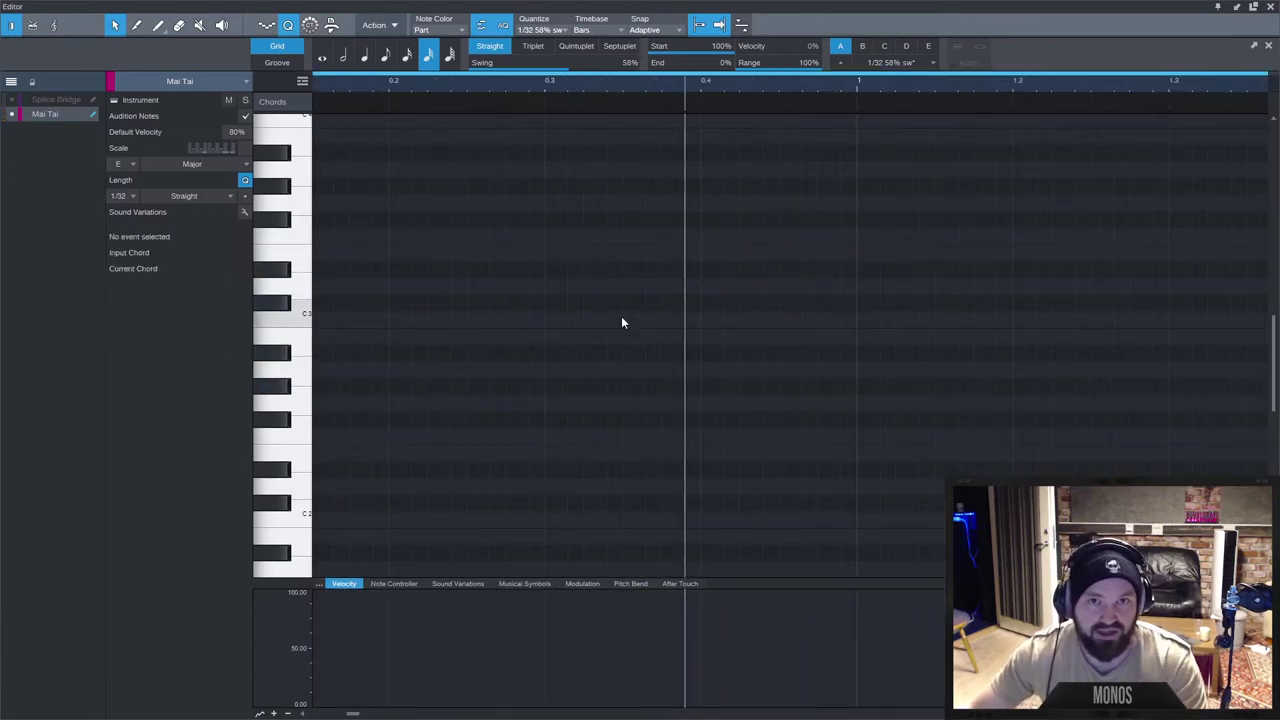
{"action": "left_click_drag", "start_coordinate": [568, 66], "coordinate": [400, 65]}
{"action": "left_click", "coordinate": [407, 58]}
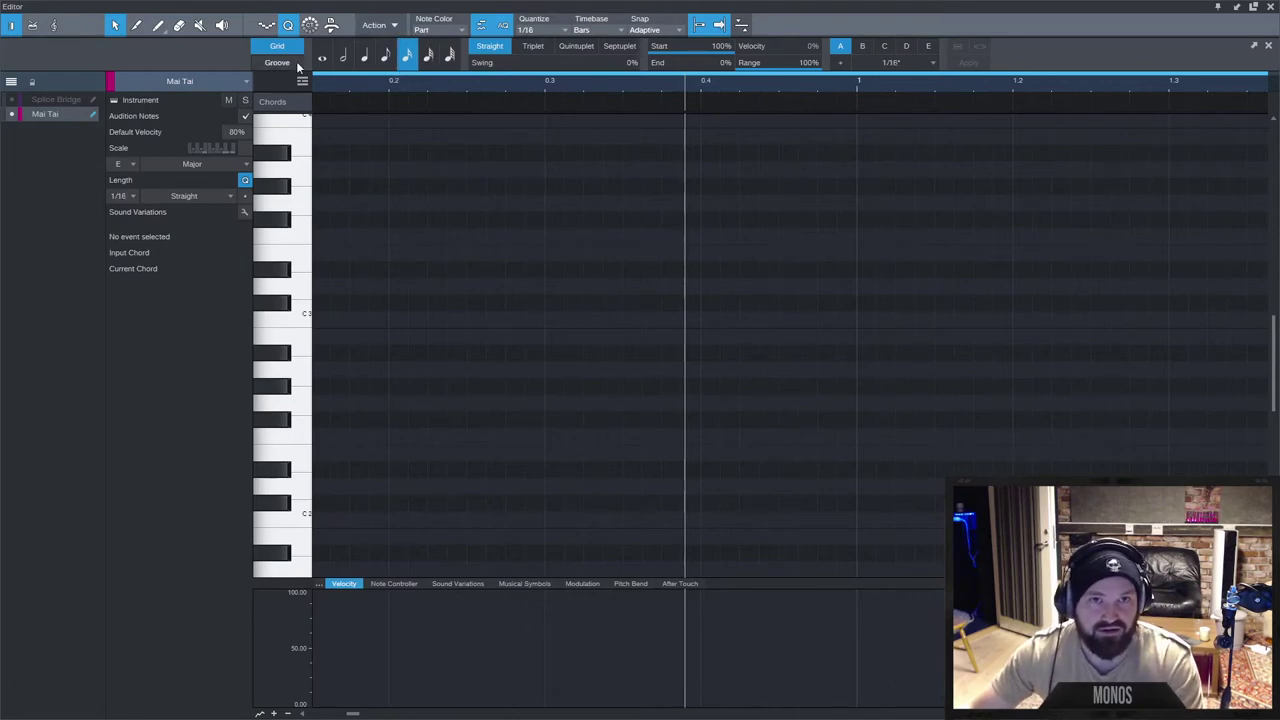
Switch quantize to Groove mode and load the EMUSP1200-863% groove preset.
{"action": "left_click", "coordinate": [298, 63]}
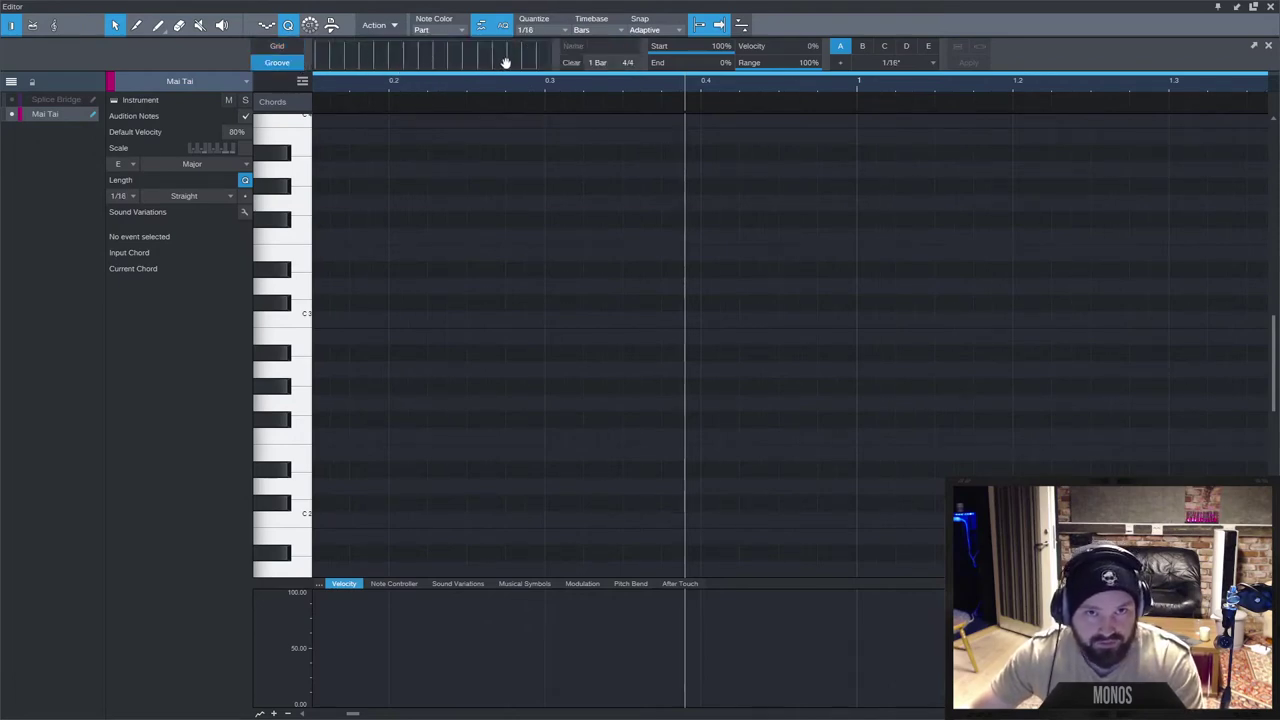
{"action": "left_click", "coordinate": [925, 62]}
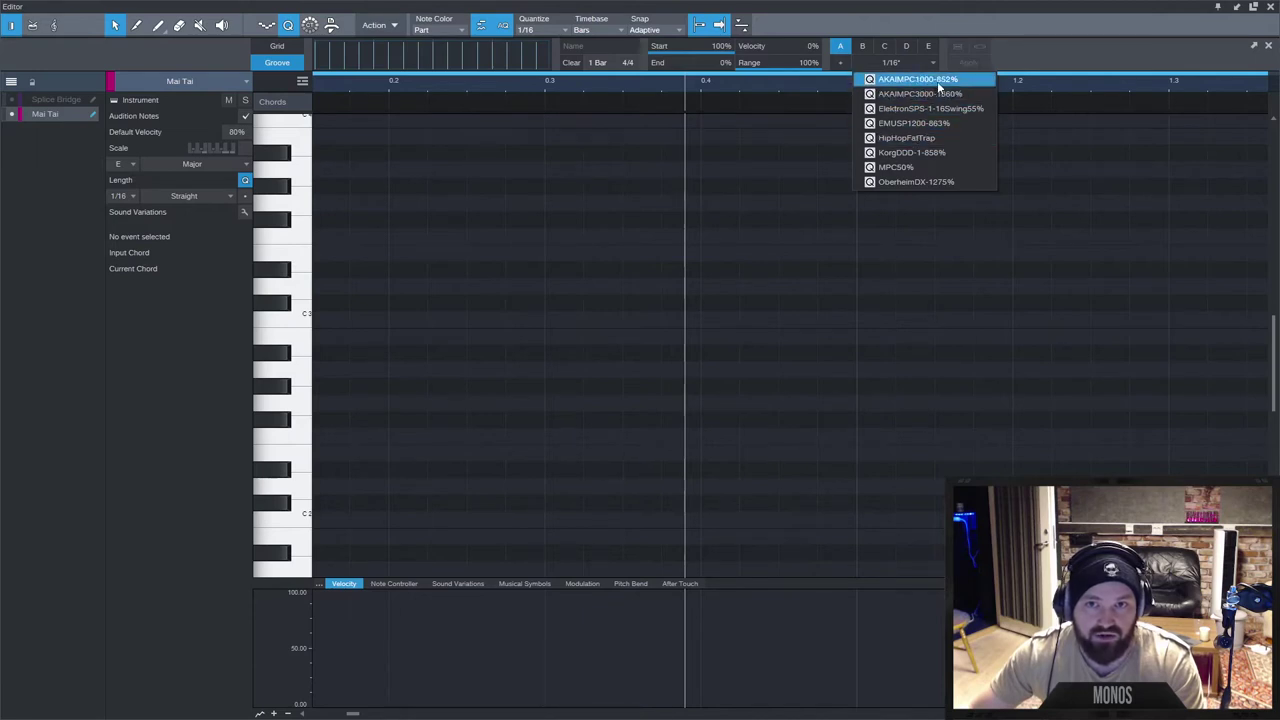
{"action": "left_click", "coordinate": [936, 81]}
{"action": "left_click", "coordinate": [914, 127]}
{"action": "left_click", "coordinate": [909, 141]}
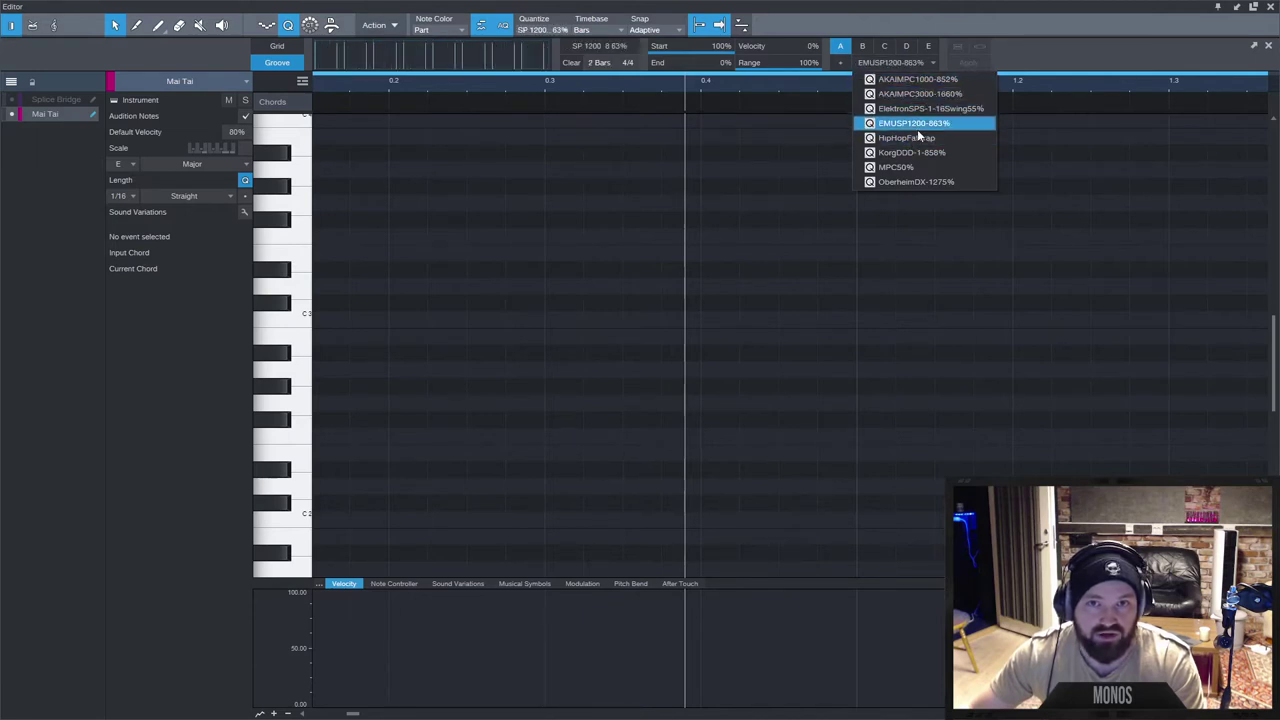
{"action": "left_click", "coordinate": [917, 125]}
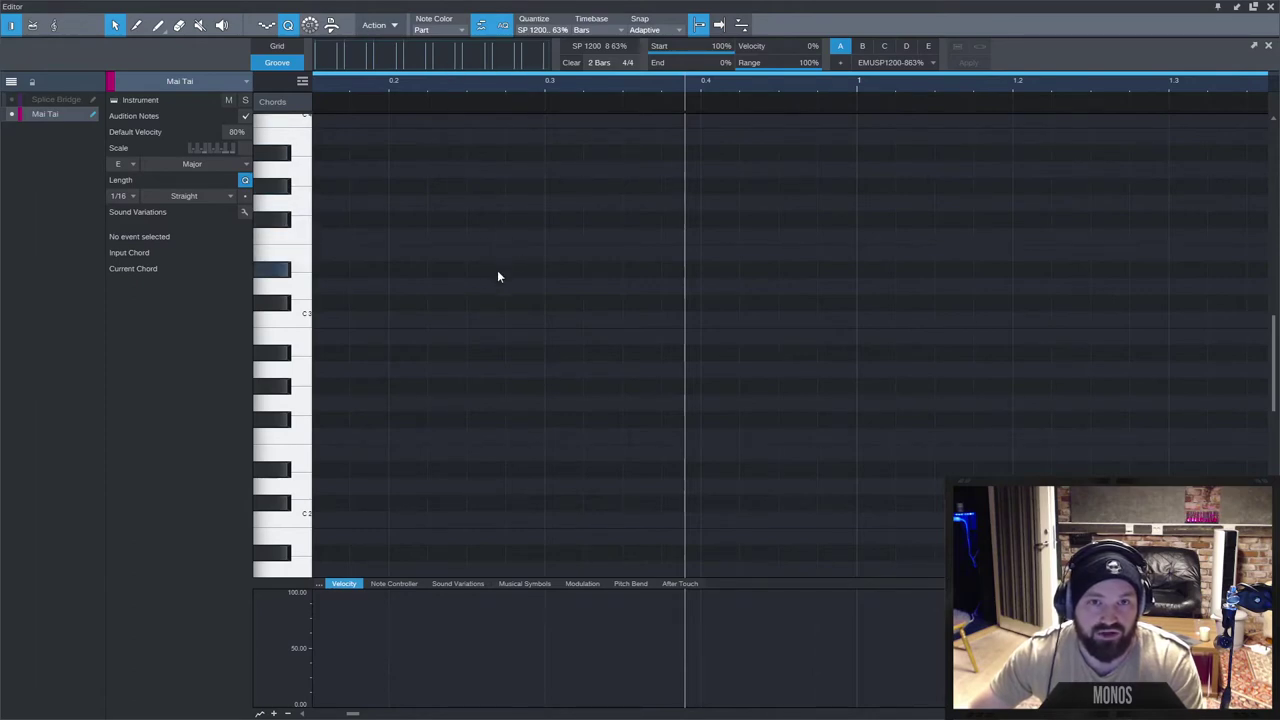
Return quantize to Grid mode, then reload the EMUSP1200-863% preset to bring Groove mode back.
{"action": "scroll", "coordinate": [490, 272], "scroll_direction": "down", "scroll_amount": 2}
{"action": "left_click", "coordinate": [277, 46]}
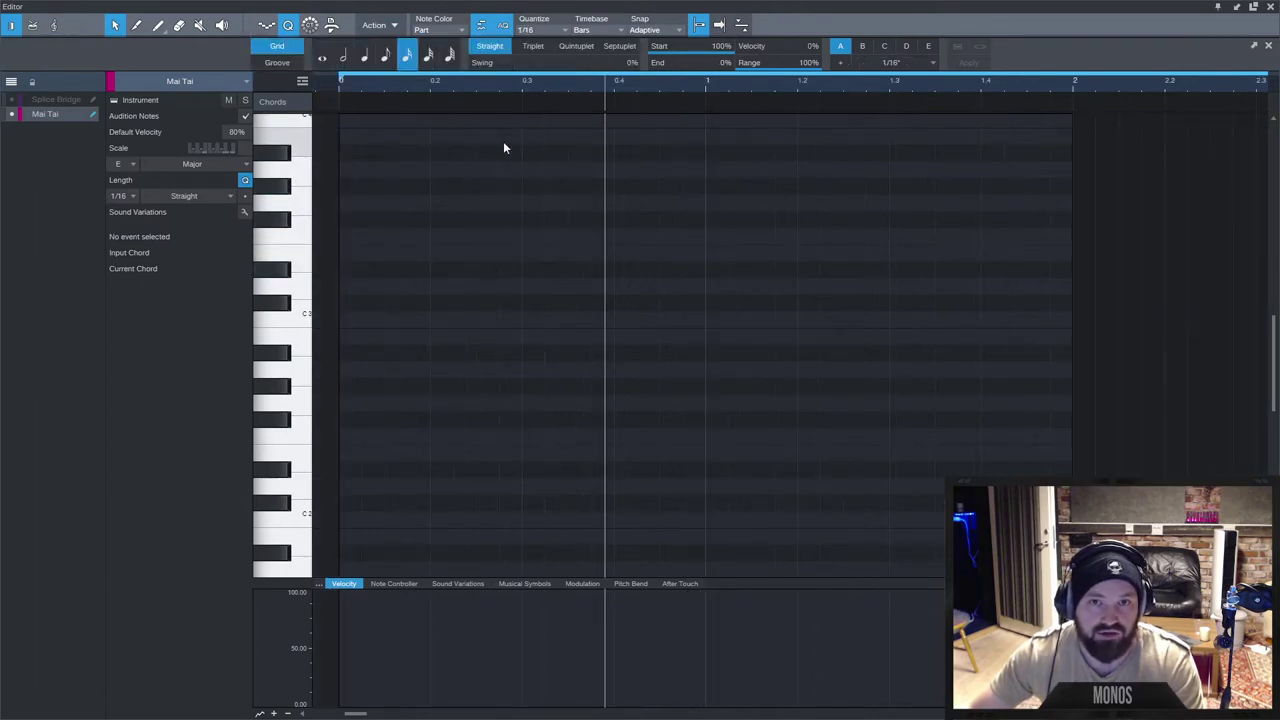
{"action": "left_click", "coordinate": [894, 62]}
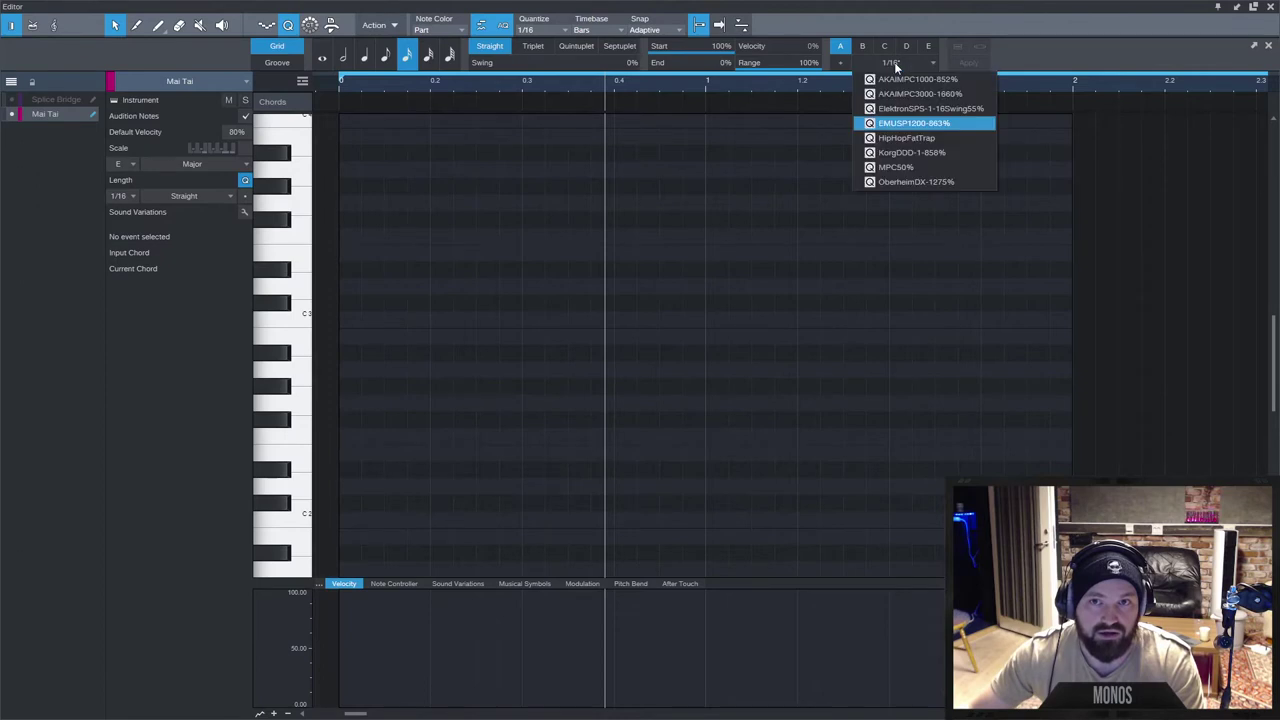
{"action": "left_click", "coordinate": [912, 124]}
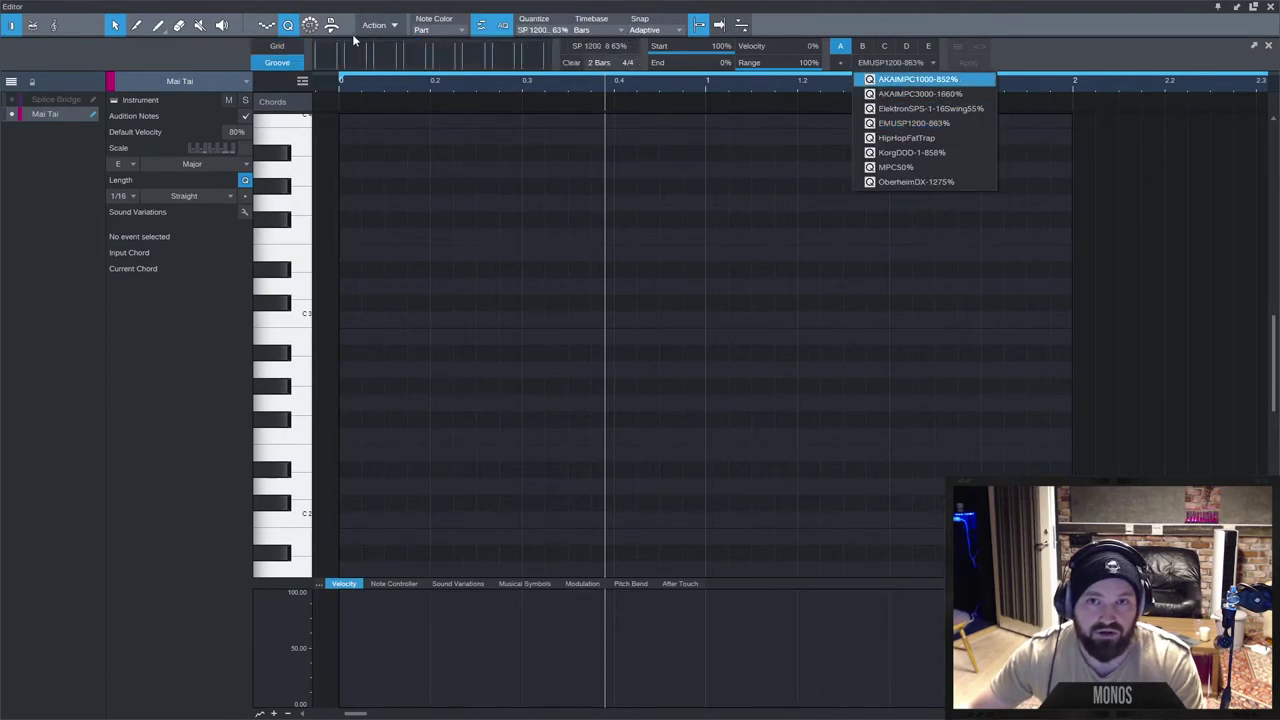
{"action": "left_click", "coordinate": [269, 64]}
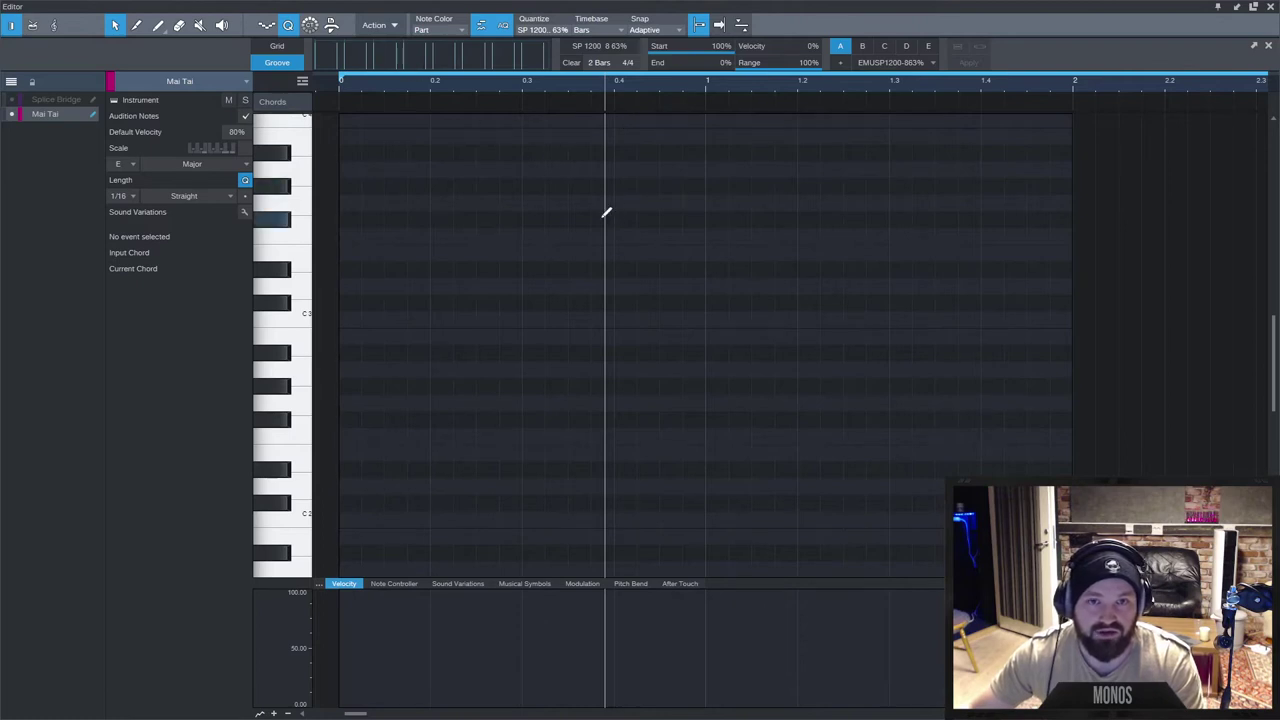
Load the OberheimDX-1275% groove preset and draw seven short notes on F3, F#3 and G3 around beat 0.4 to bar 1.
{"action": "left_click", "coordinate": [890, 62]}
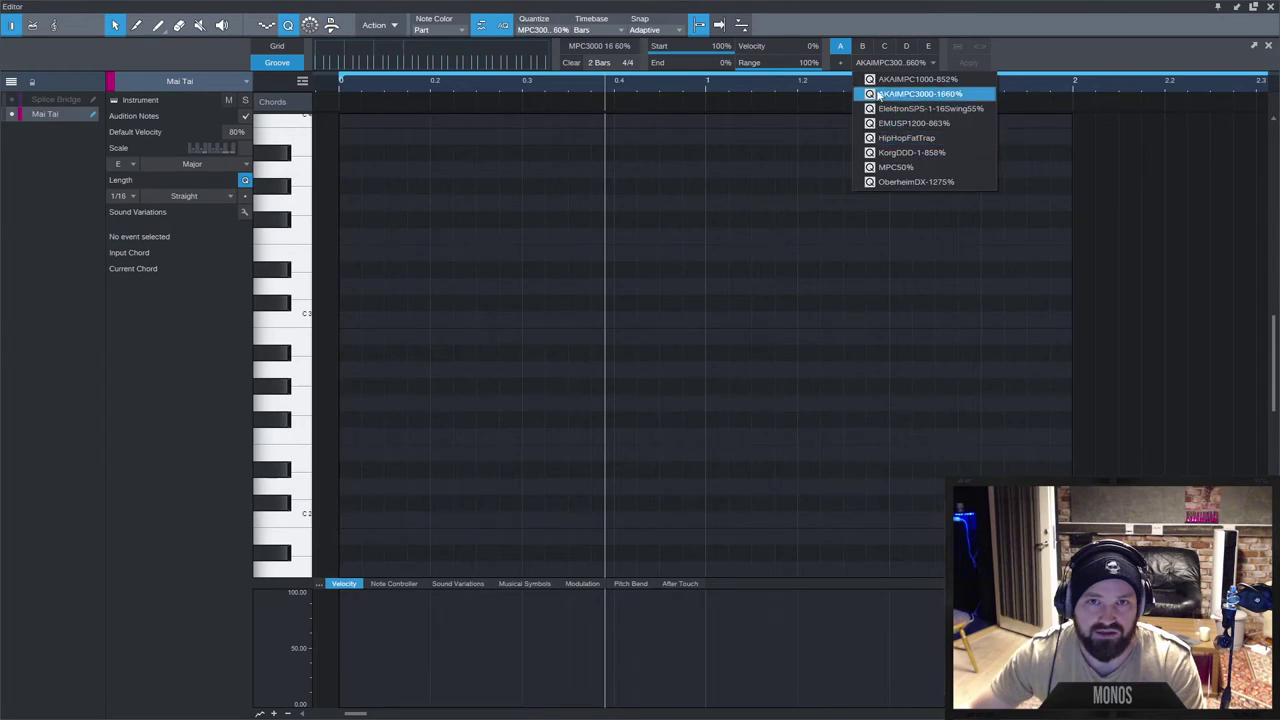
{"action": "left_click", "coordinate": [752, 202]}
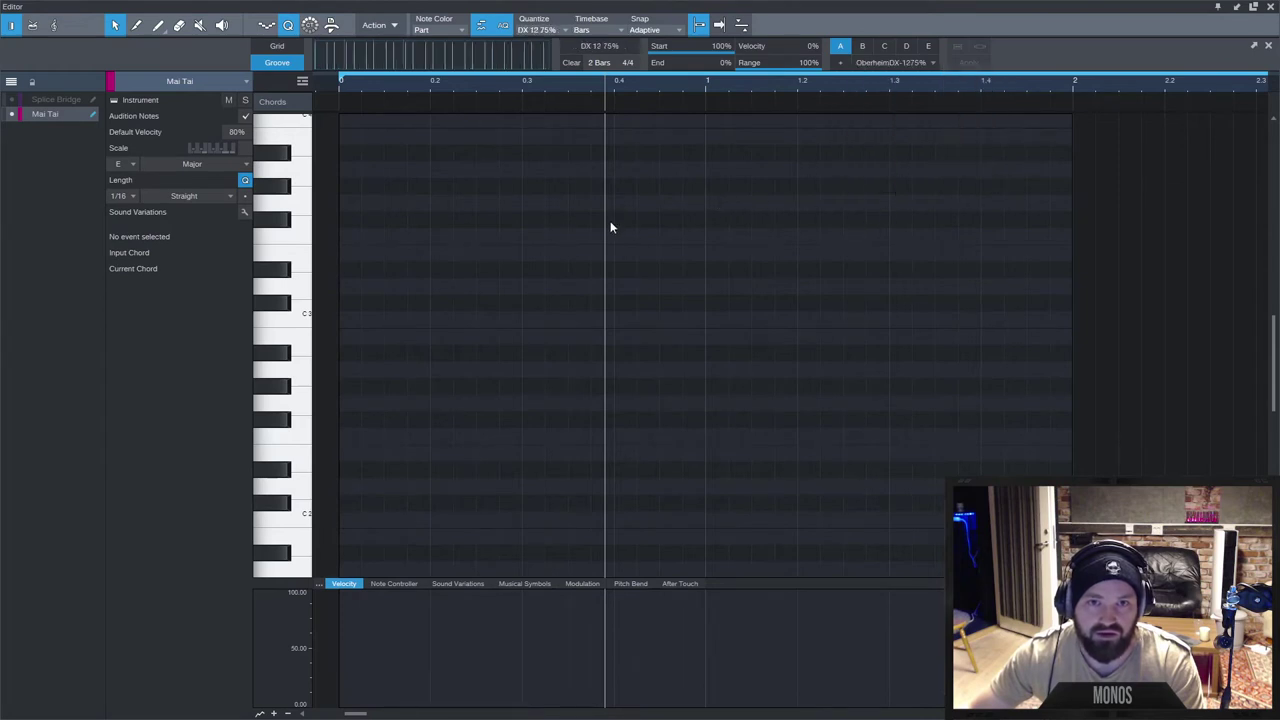
{"action": "left_click", "coordinate": [592, 219]}
{"action": "left_click", "coordinate": [630, 236]}
{"action": "left_click", "coordinate": [653, 236]}
{"action": "left_click", "coordinate": [713, 236]}
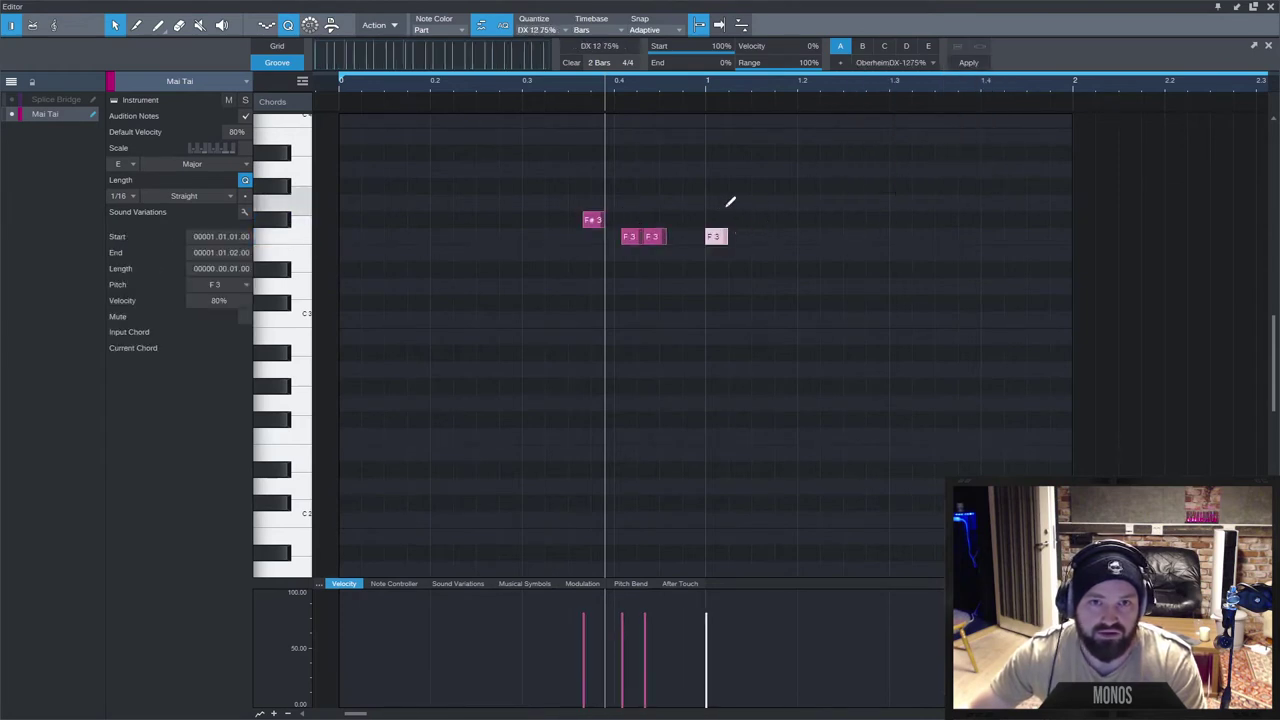
{"action": "left_click", "coordinate": [714, 203]}
{"action": "left_click", "coordinate": [691, 203]}
{"action": "left_click", "coordinate": [654, 219]}
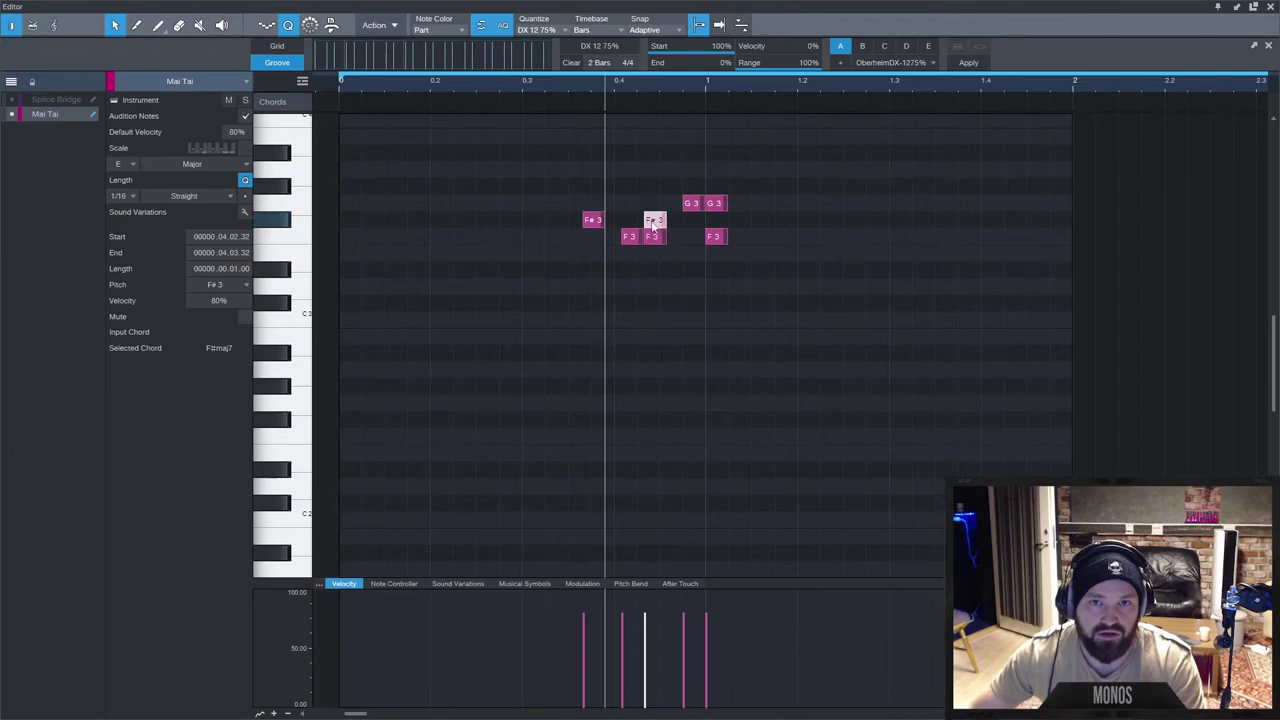
Select all the notes drawn on the groove grid and delete them.
{"action": "scroll", "coordinate": [630, 216], "scroll_direction": "up", "scroll_amount": 2}
{"action": "mouse_move", "coordinate": [676, 226]}
{"action": "left_mouse_down"}
{"action": "mouse_move", "coordinate": [626, 226]}
{"action": "mouse_move", "coordinate": [676, 226]}
{"action": "left_mouse_up"}
{"action": "left_click_drag", "start_coordinate": [842, 166], "coordinate": [513, 263]}
{"action": "key", "text": "Delete"}
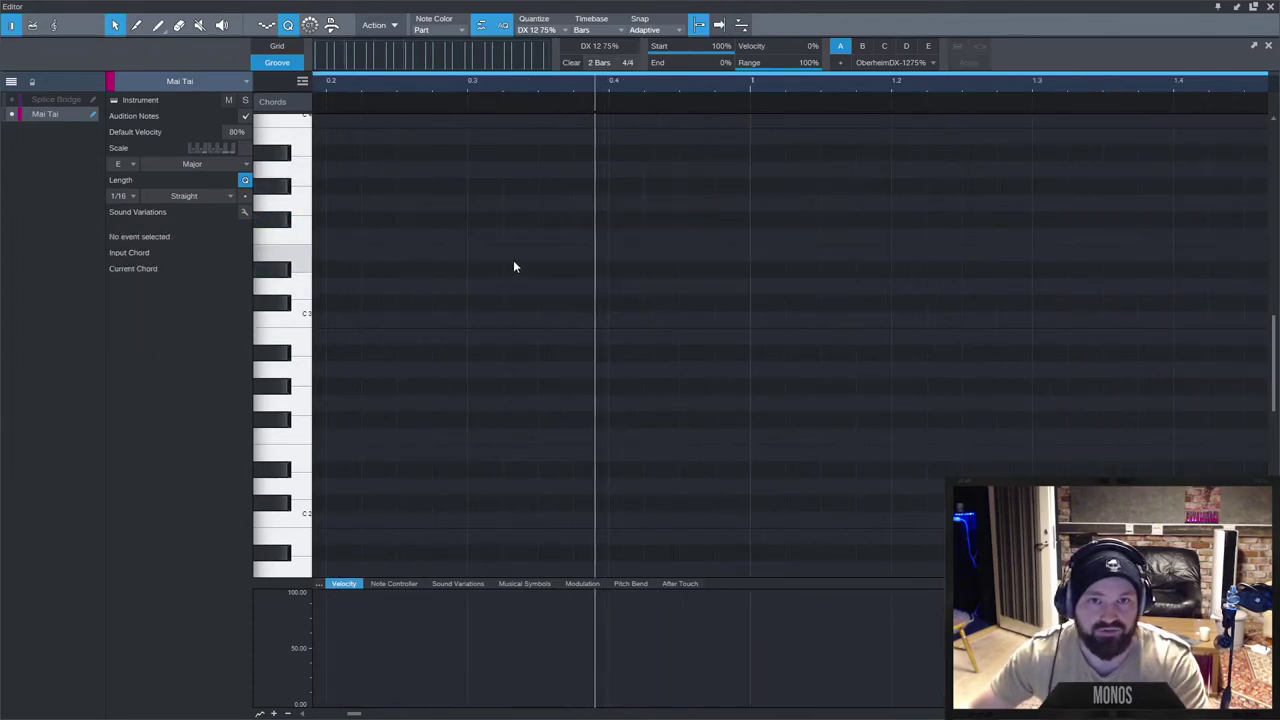
Switch quantize to Grid mode and back to Groove mode, and load the AKAIMPC1000-852% groove preset.
{"action": "left_click", "coordinate": [292, 49]}
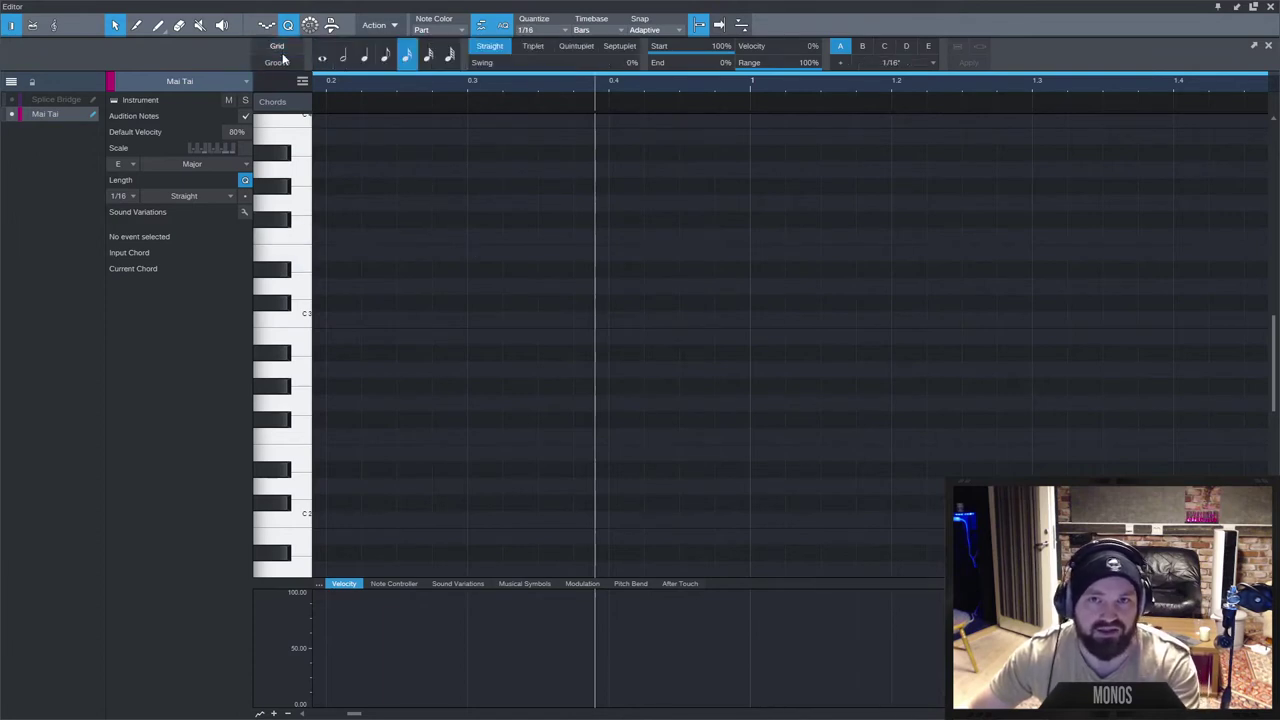
{"action": "left_click", "coordinate": [284, 63]}
{"action": "left_click", "coordinate": [916, 64]}
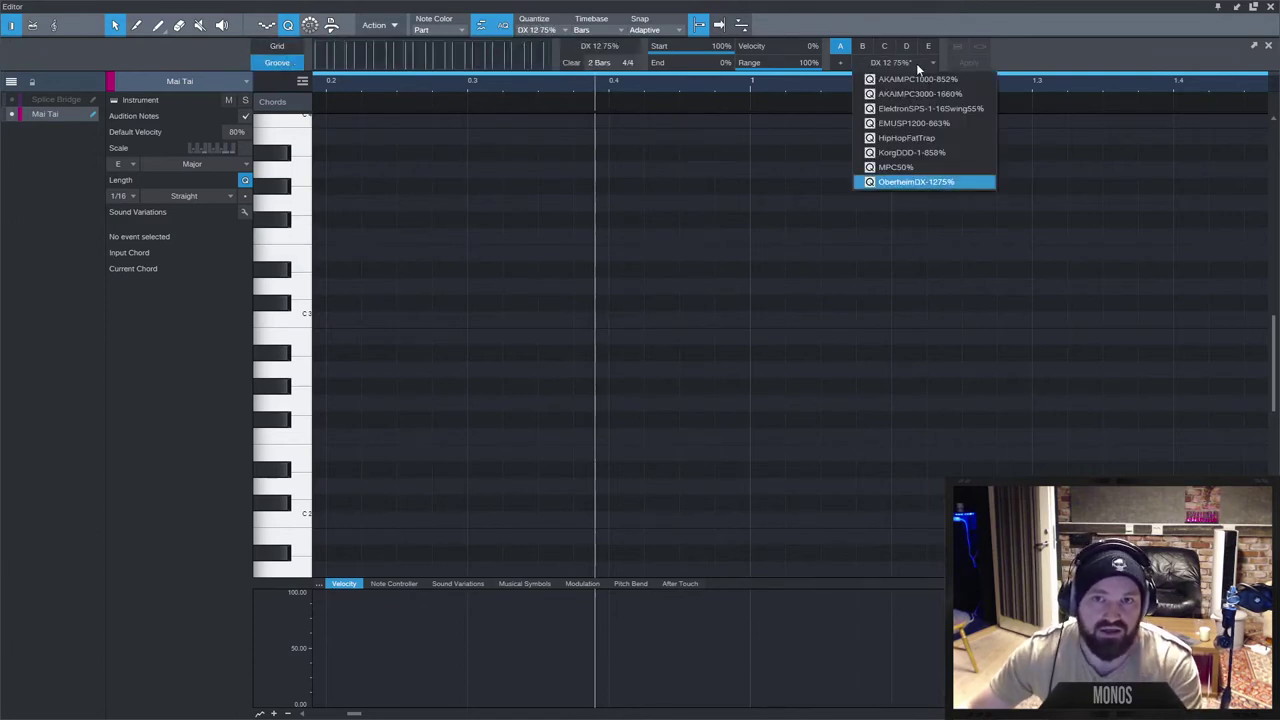
{"action": "left_click", "coordinate": [916, 64]}
{"action": "left_click", "coordinate": [889, 68]}
{"action": "left_click", "coordinate": [890, 80]}
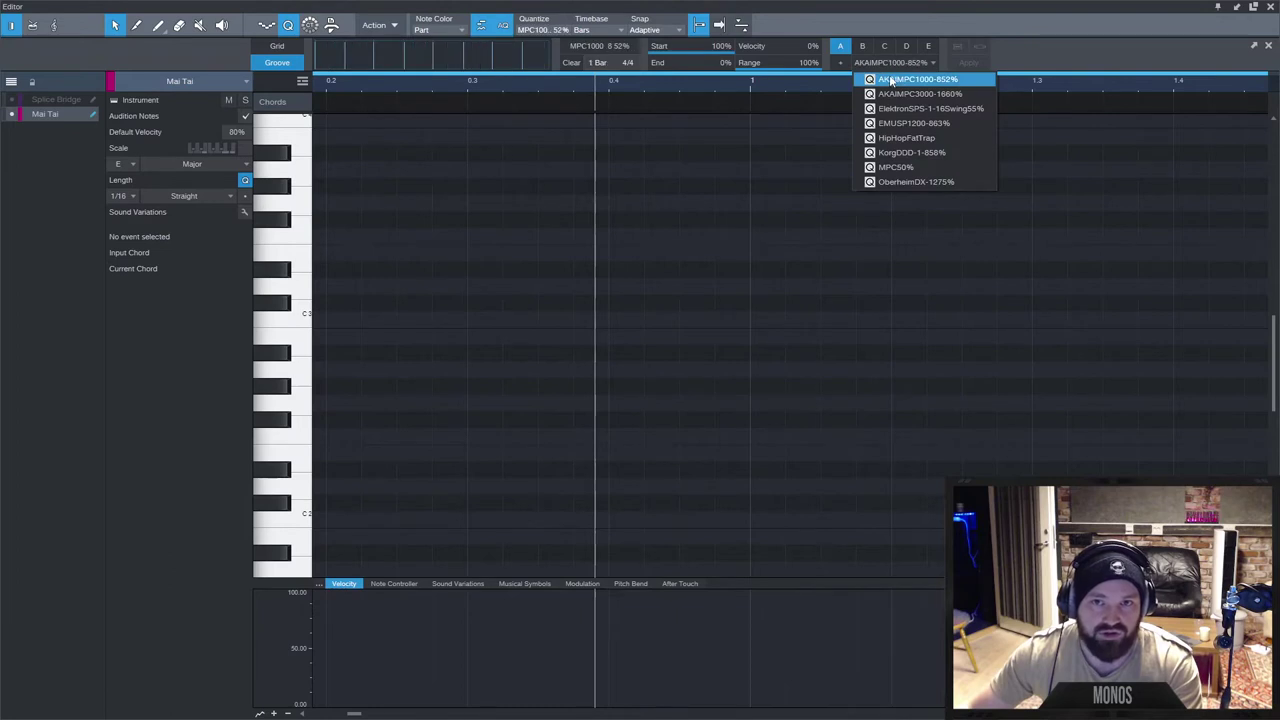
Return quantize to Grid mode, toggling once more to Groove mode and back to Grid.
{"action": "left_click", "coordinate": [298, 51]}
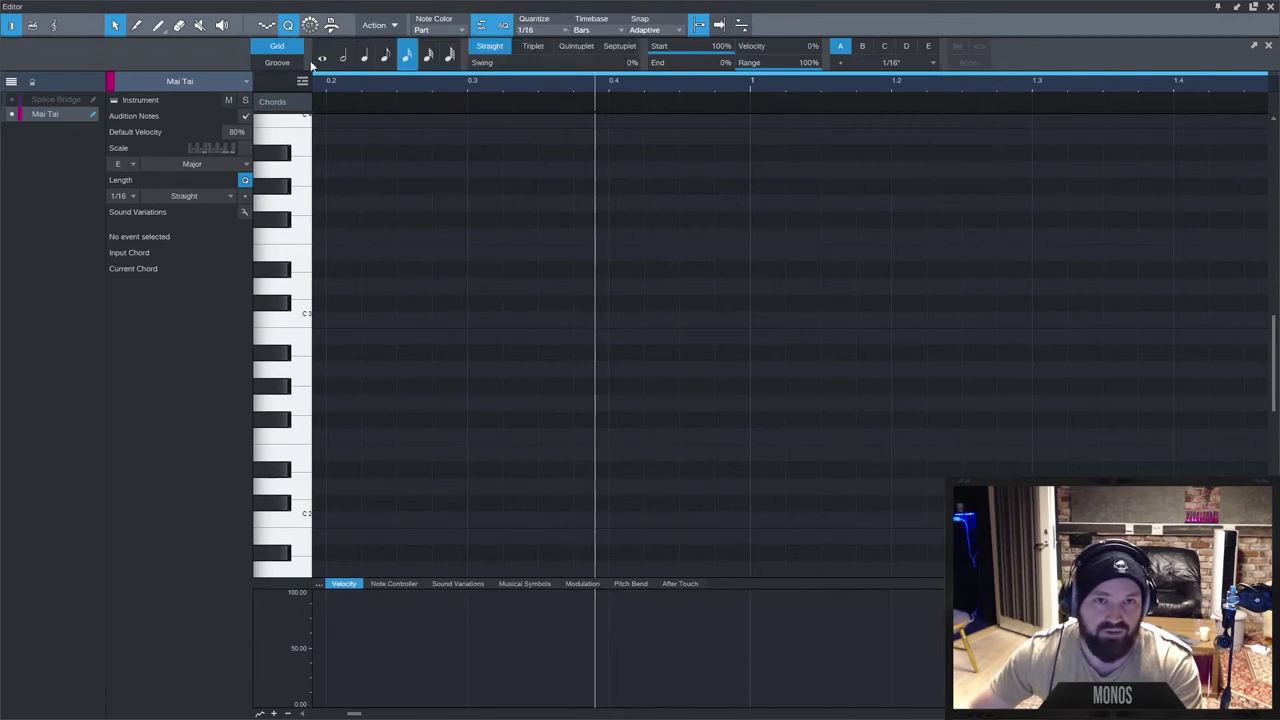
{"action": "scroll", "coordinate": [450, 290], "scroll_direction": "down", "scroll_amount": 4}
{"action": "scroll", "coordinate": [400, 278], "scroll_direction": "up", "scroll_amount": 3}
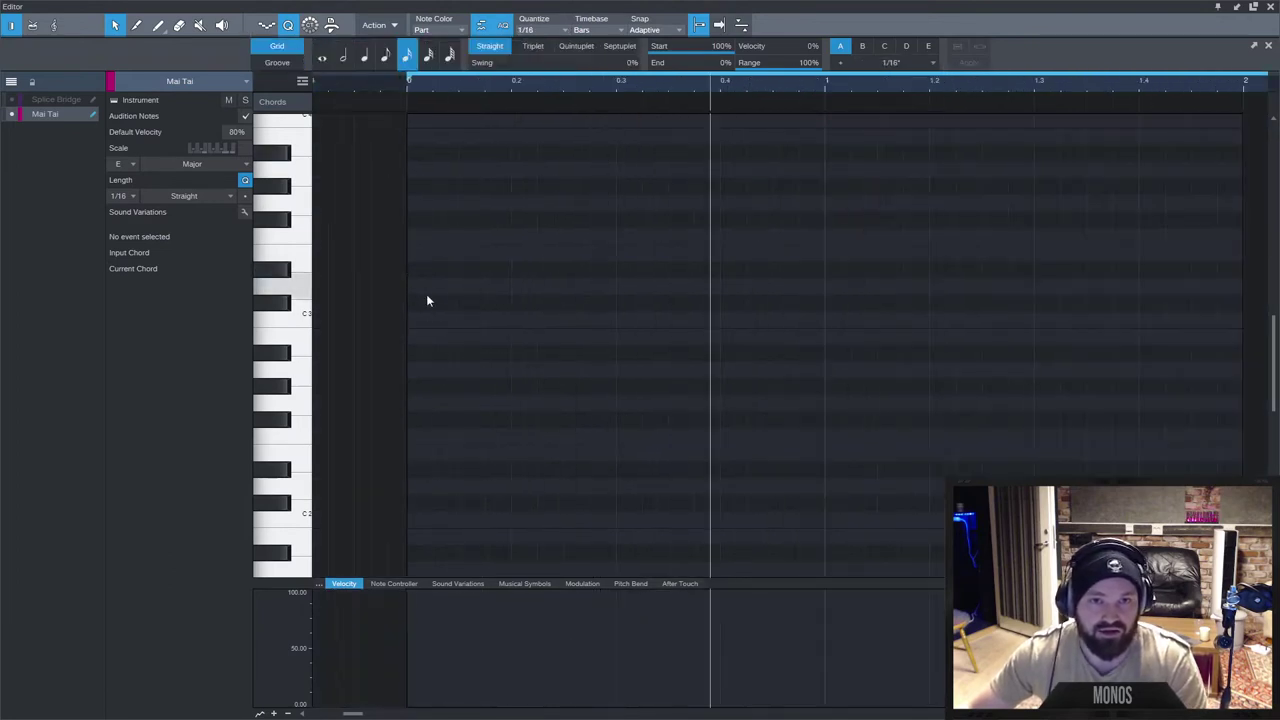
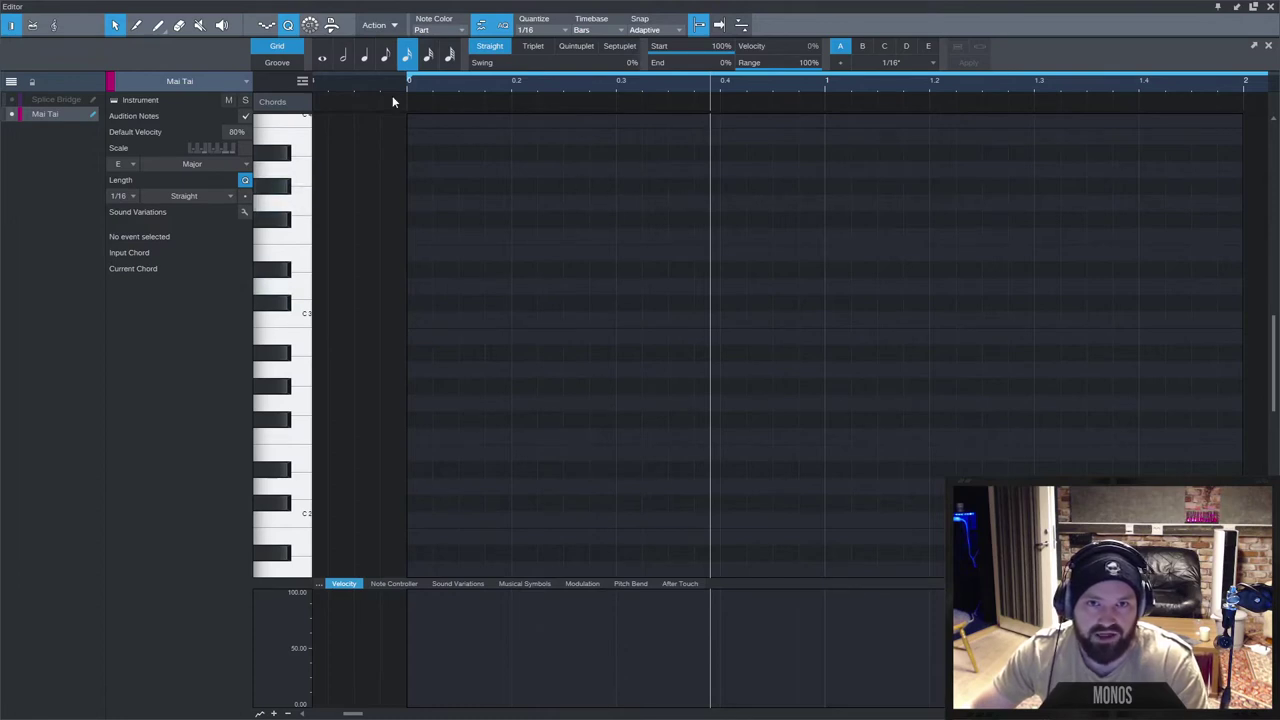
{"action": "left_click", "coordinate": [292, 66]}
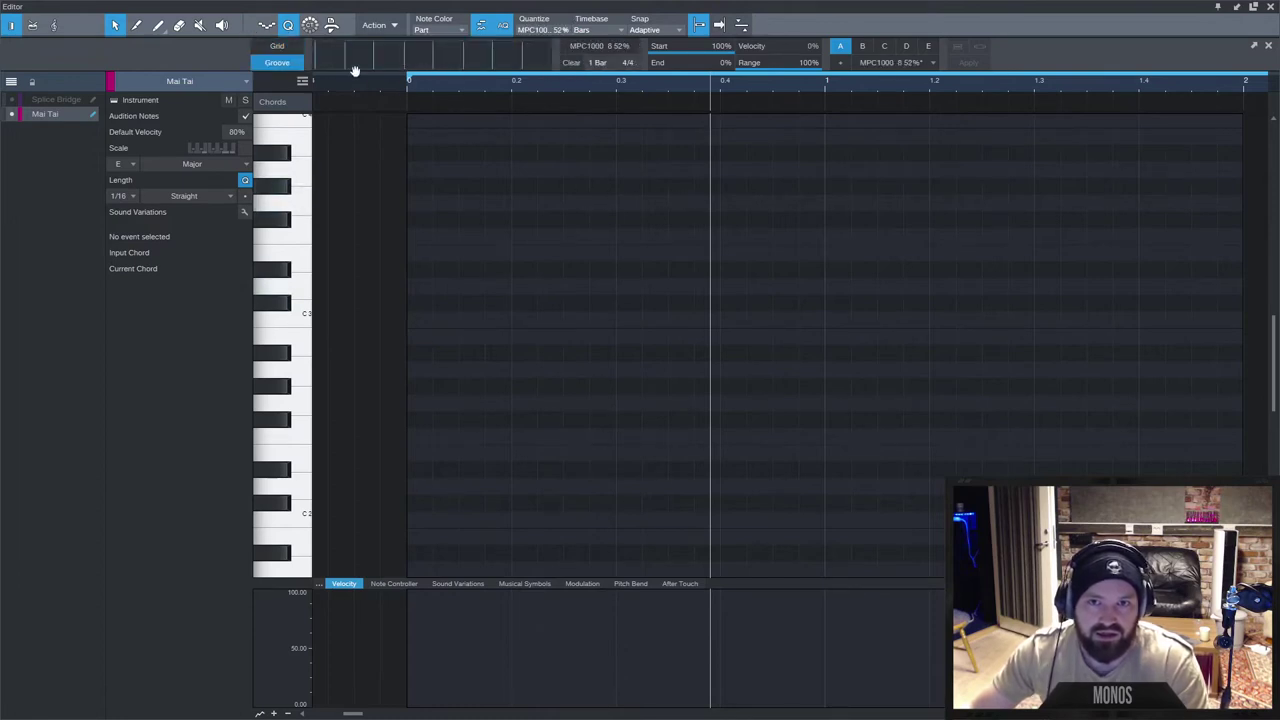
{"action": "left_click", "coordinate": [277, 46]}
Draw three consecutive 1/16 notes on D3, B2 and D3 from beat 0.3, and delete all of them.
{"action": "scroll", "coordinate": [683, 343], "scroll_direction": "up", "scroll_amount": 2}
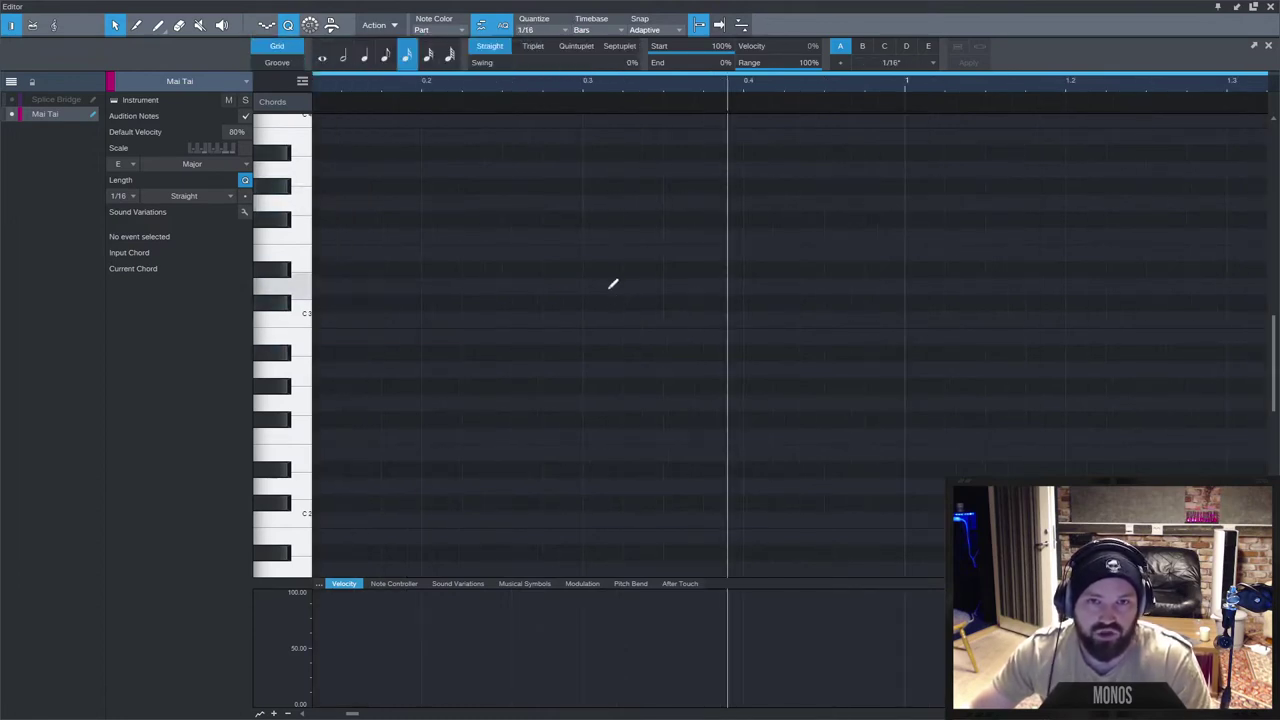
{"action": "left_click", "coordinate": [600, 286], "text": "ctrl"}
{"action": "left_click", "coordinate": [682, 286], "text": "ctrl"}
{"action": "left_click", "coordinate": [645, 336], "text": "ctrl"}
{"action": "mouse_move", "coordinate": [722, 262]}
{"action": "left_mouse_down"}
{"action": "mouse_move", "coordinate": [575, 420]}
{"action": "mouse_move", "coordinate": [580, 393]}
{"action": "left_mouse_up"}
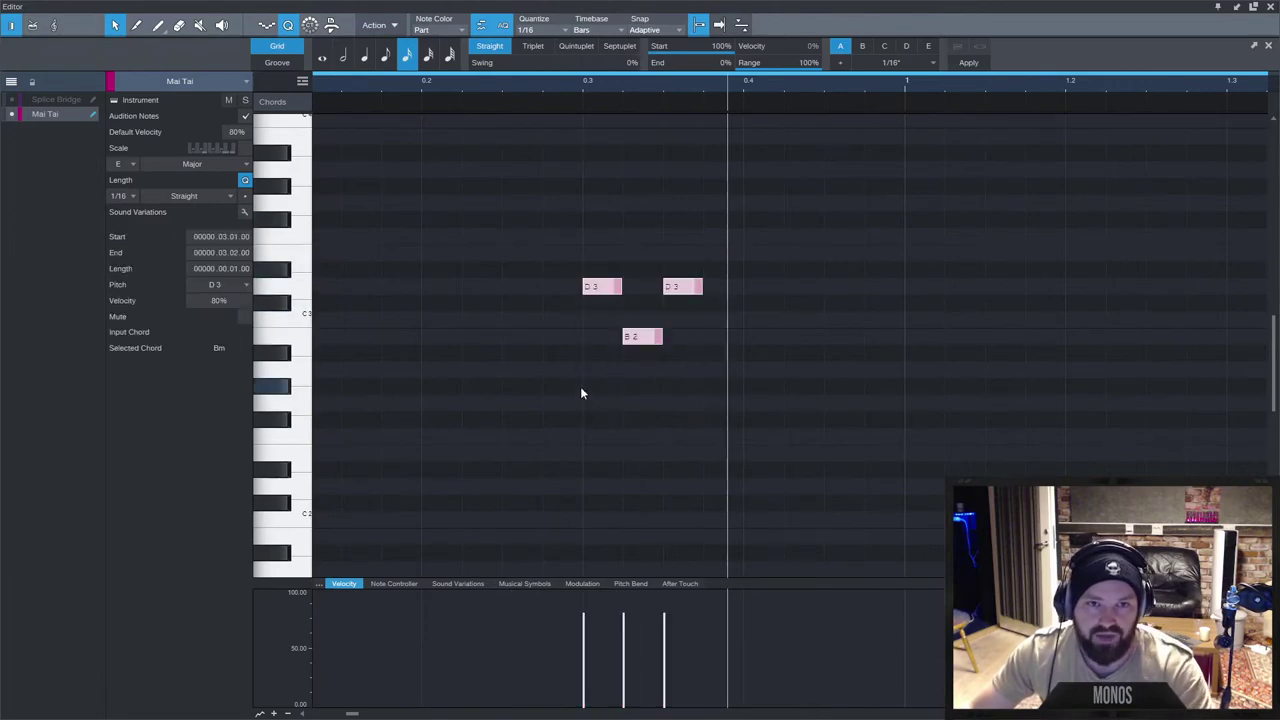
{"action": "key", "text": "Delete"}
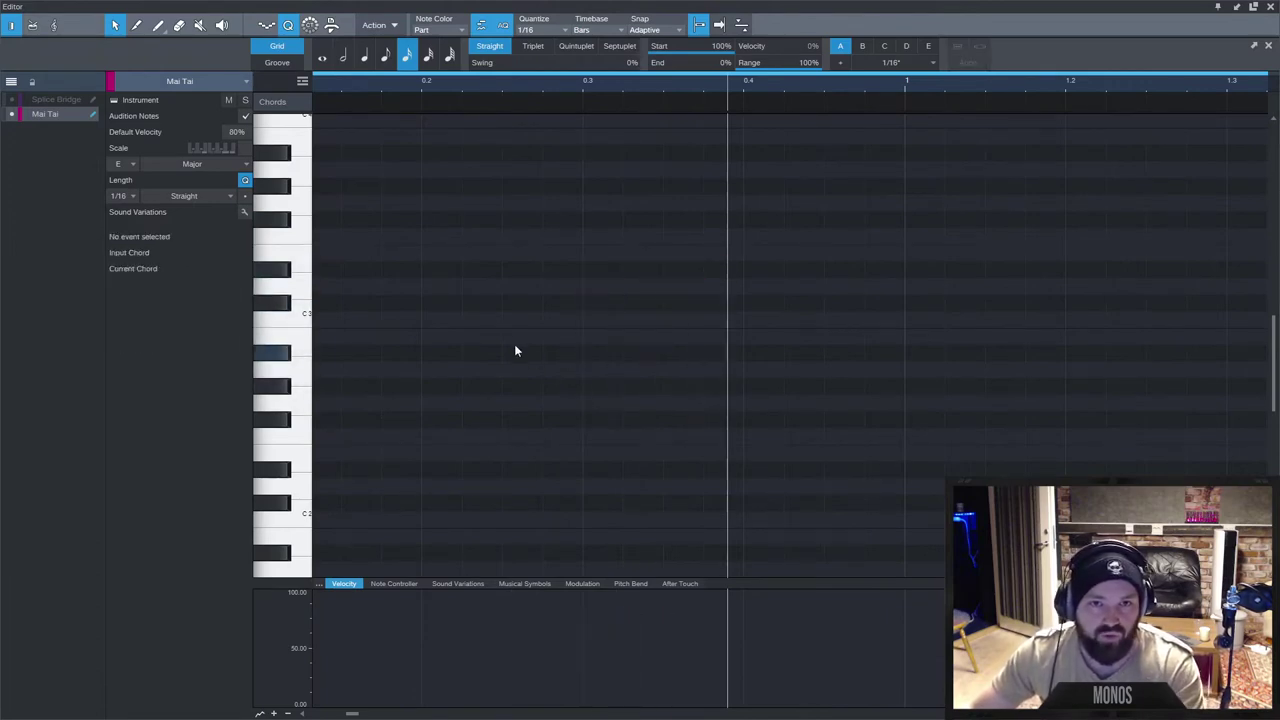
Set the grid quantize value to 1/2.
{"action": "scroll", "coordinate": [516, 350], "scroll_direction": "down", "scroll_amount": 5}
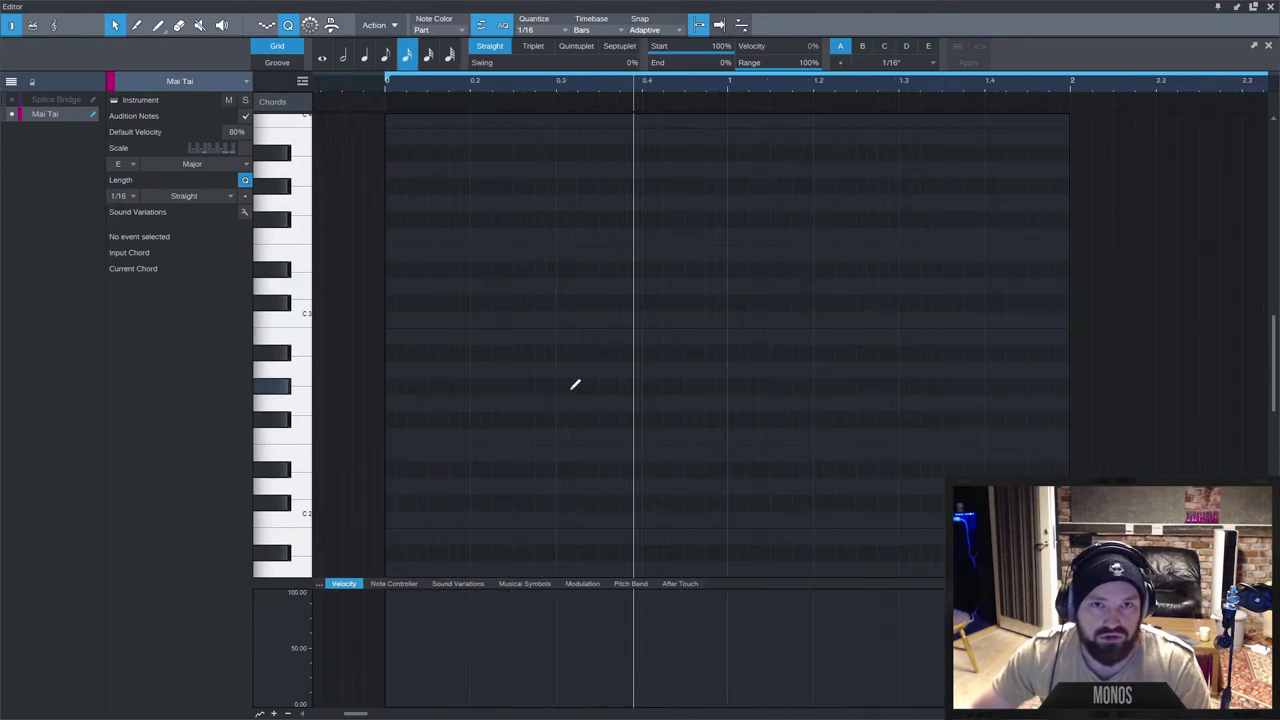
{"action": "key", "text": "alt+6"}
{"action": "key", "text": "alt+7"}
{"action": "key", "text": "alt+5"}
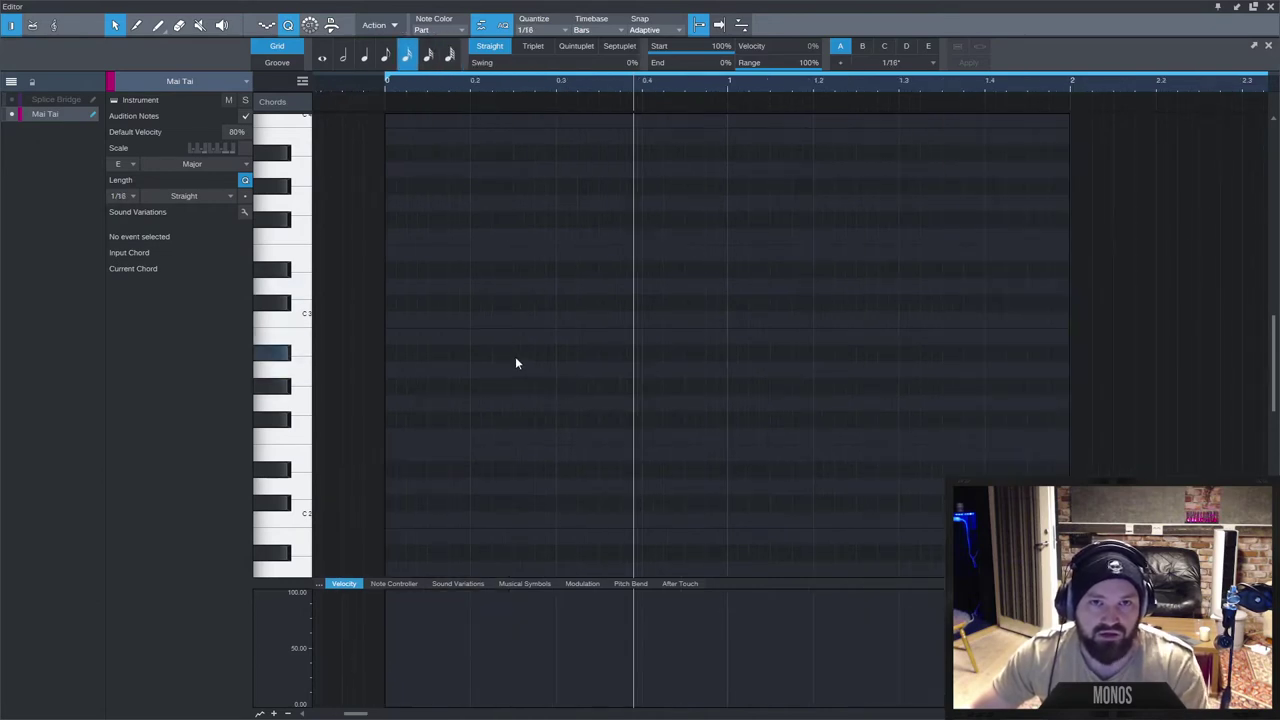
{"action": "key", "text": "alt+4"}
{"action": "left_click", "coordinate": [343, 56]}
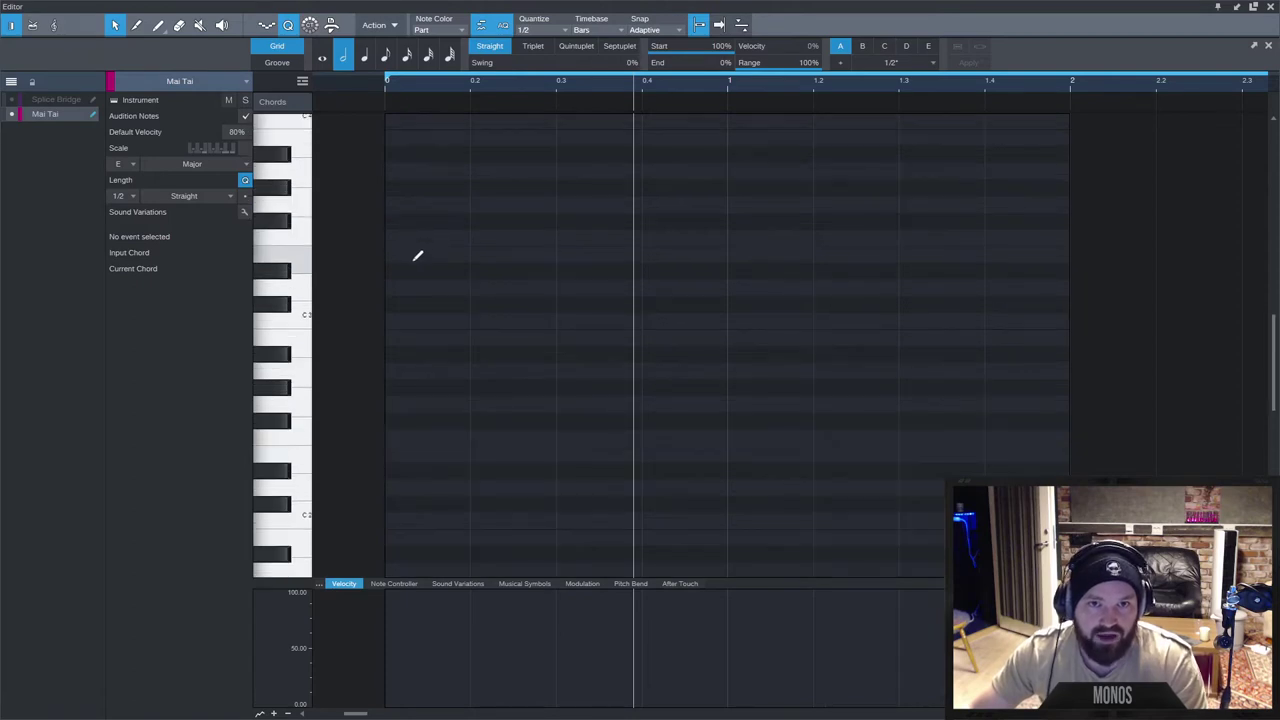
Draw two consecutive half notes, D3 at the start of the part and E3 at beat 0.3.
{"action": "scroll", "coordinate": [414, 262], "scroll_direction": "up", "scroll_amount": 2}
{"action": "scroll", "coordinate": [416, 264], "scroll_direction": "down", "scroll_amount": 3}
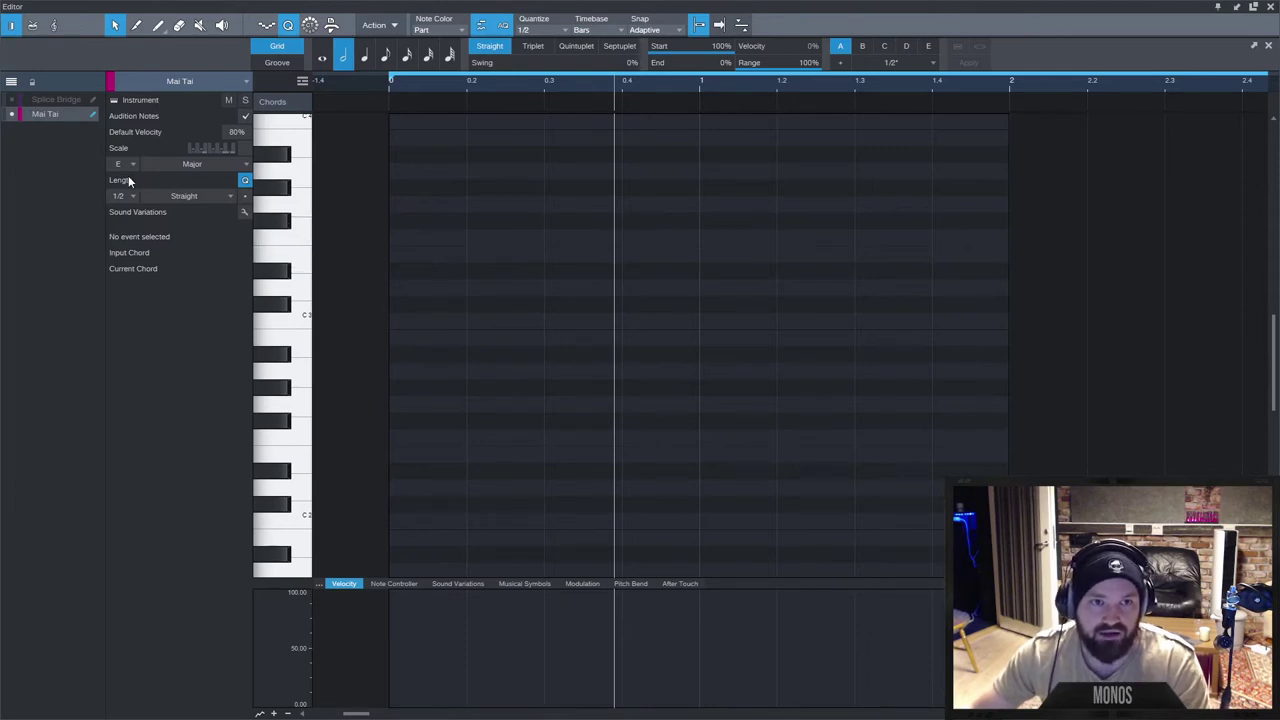
{"action": "left_click", "coordinate": [416, 286]}
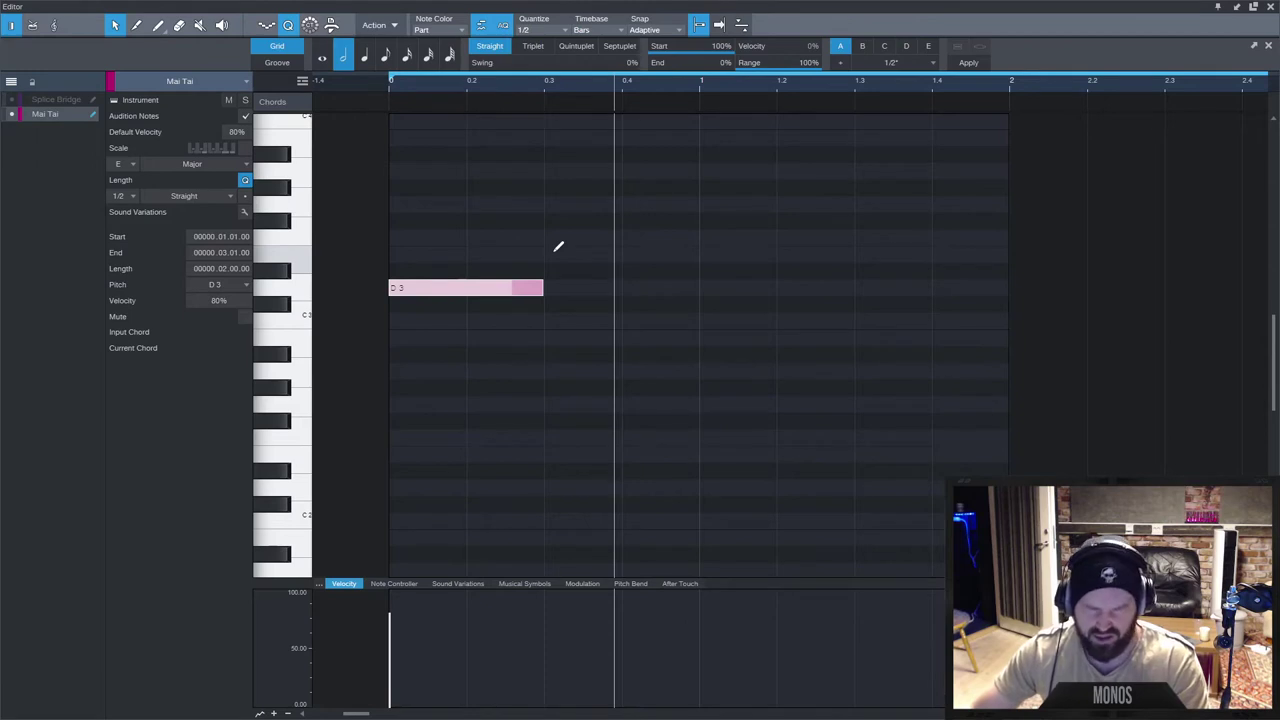
{"action": "left_click", "coordinate": [553, 253]}
Draw extra half notes above the D3 note from F3 upward, and delete them.
{"action": "left_click", "coordinate": [472, 238]}
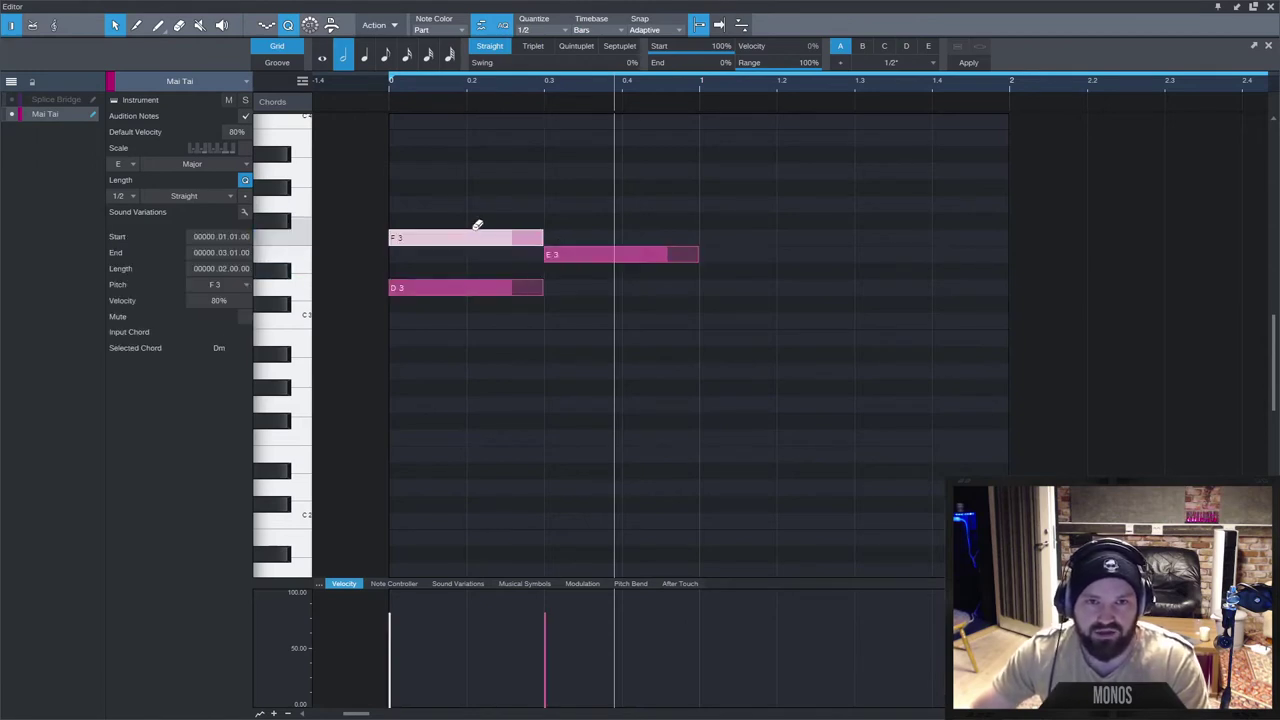
{"action": "left_click", "coordinate": [490, 205]}
{"action": "left_click", "coordinate": [490, 171]}
{"action": "mouse_move", "coordinate": [482, 148]}
{"action": "left_mouse_down"}
{"action": "mouse_move", "coordinate": [480, 280]}
{"action": "mouse_move", "coordinate": [490, 264]}
{"action": "left_mouse_up"}
{"action": "key", "text": "Delete"}
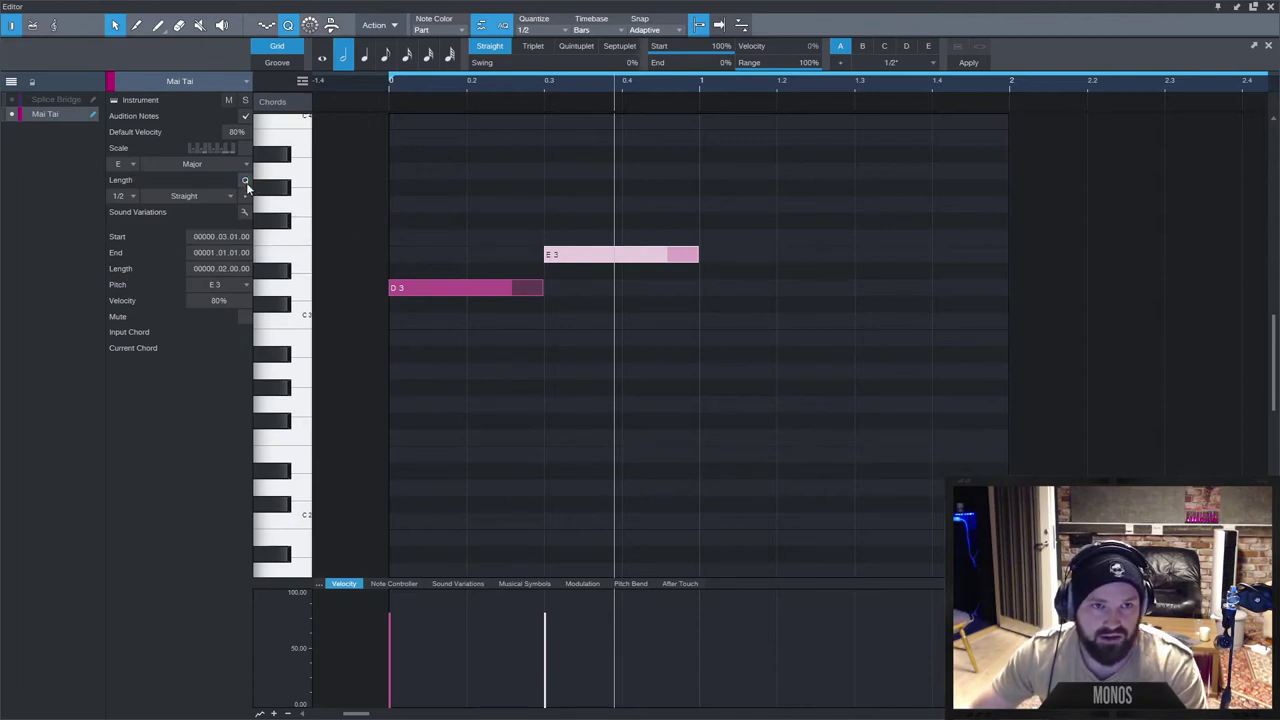
Unlink the note length from quantize, with quantize set to 1/8 and the note length to 1/2.
{"action": "key", "text": "alt+1"}
{"action": "key", "text": "alt+2"}
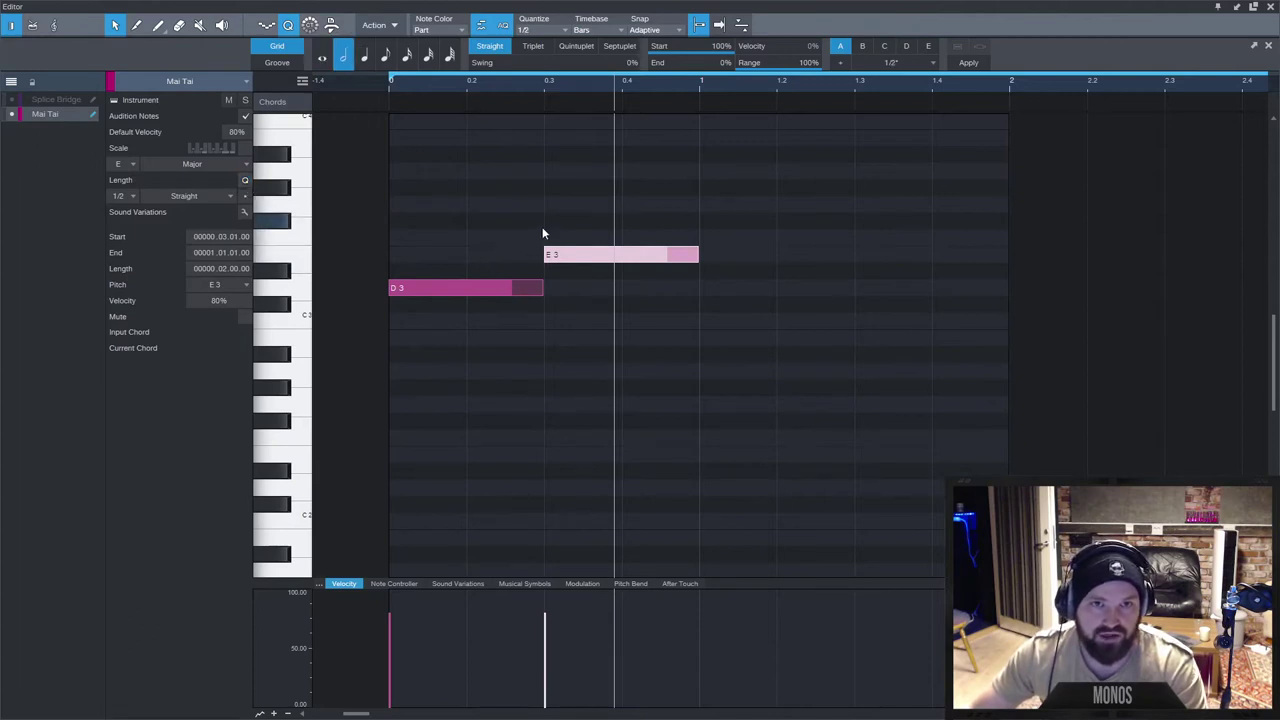
{"action": "key", "text": "alt+3"}
{"action": "key", "text": "alt+4"}
{"action": "key", "text": "period"}
{"action": "key", "text": "comma"}
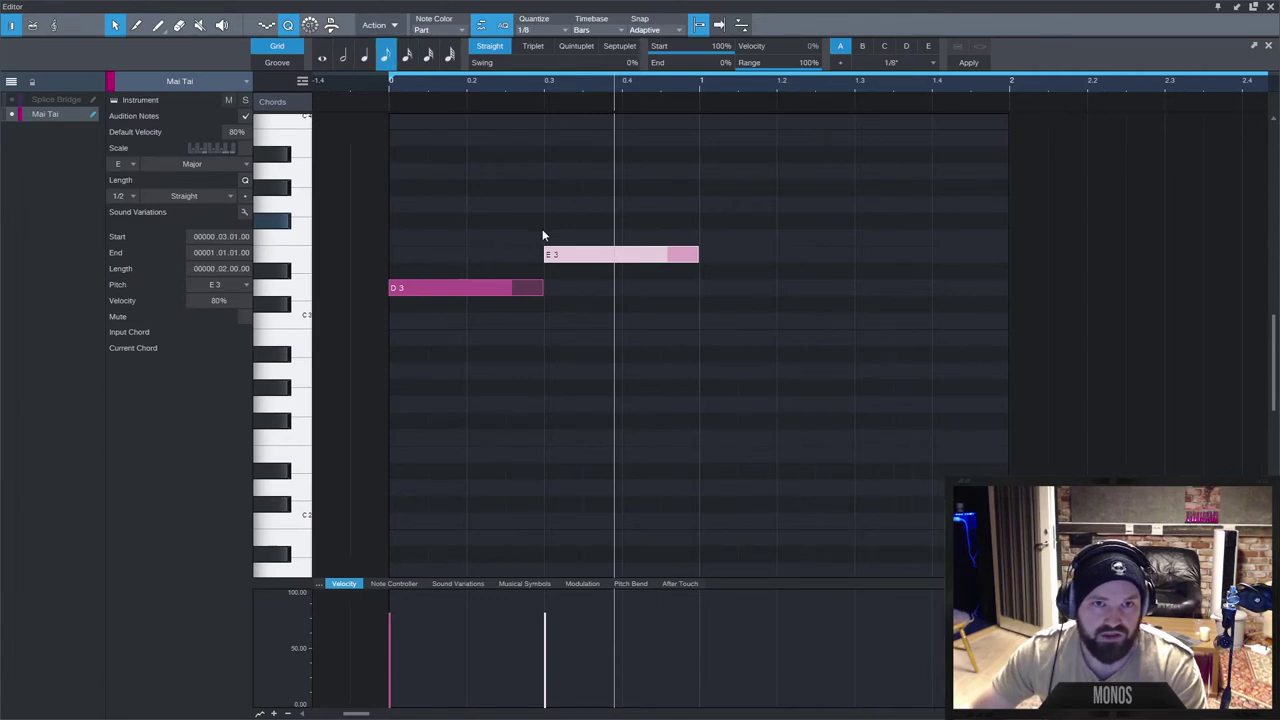
{"action": "left_click", "coordinate": [125, 196]}
{"action": "left_click", "coordinate": [131, 230]}
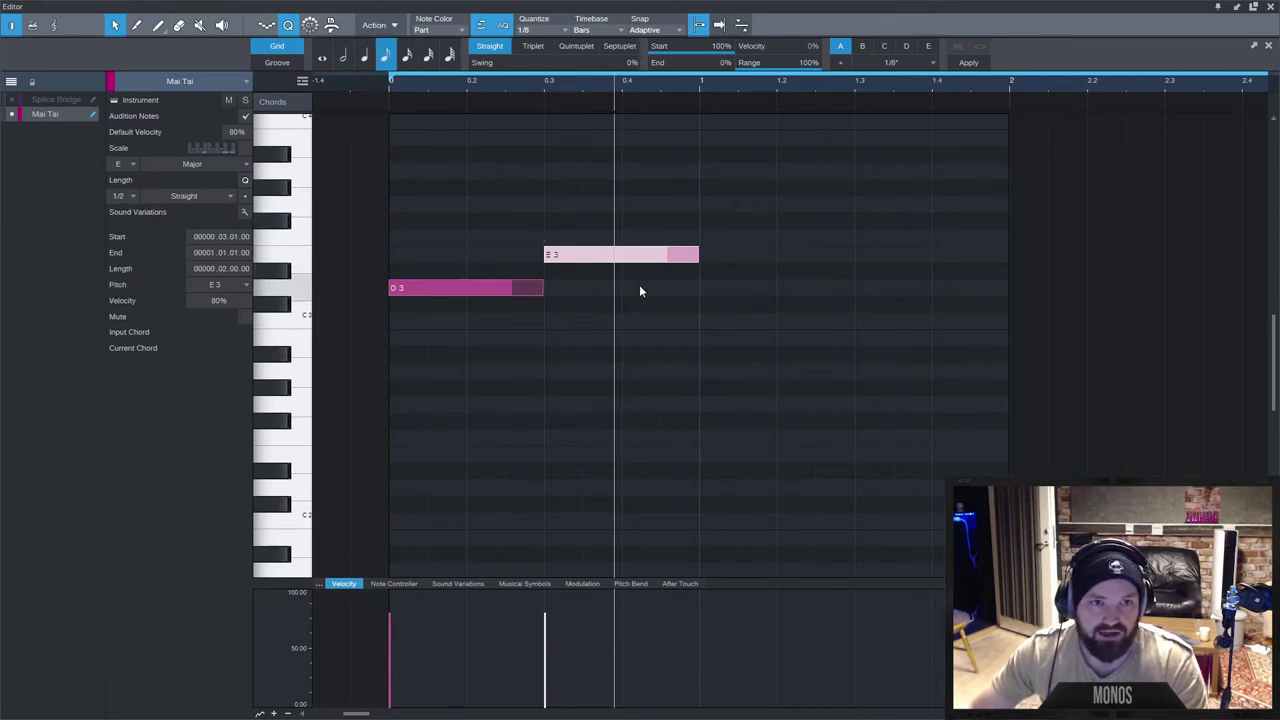
Move the shared boundary of the D3 and E3 notes to beat 0.2 and place the playhead at the part's start.
{"action": "left_click", "coordinate": [544, 288]}
{"action": "left_click_drag", "start_coordinate": [547, 288], "coordinate": [466, 288]}
{"action": "left_click", "coordinate": [477, 256]}
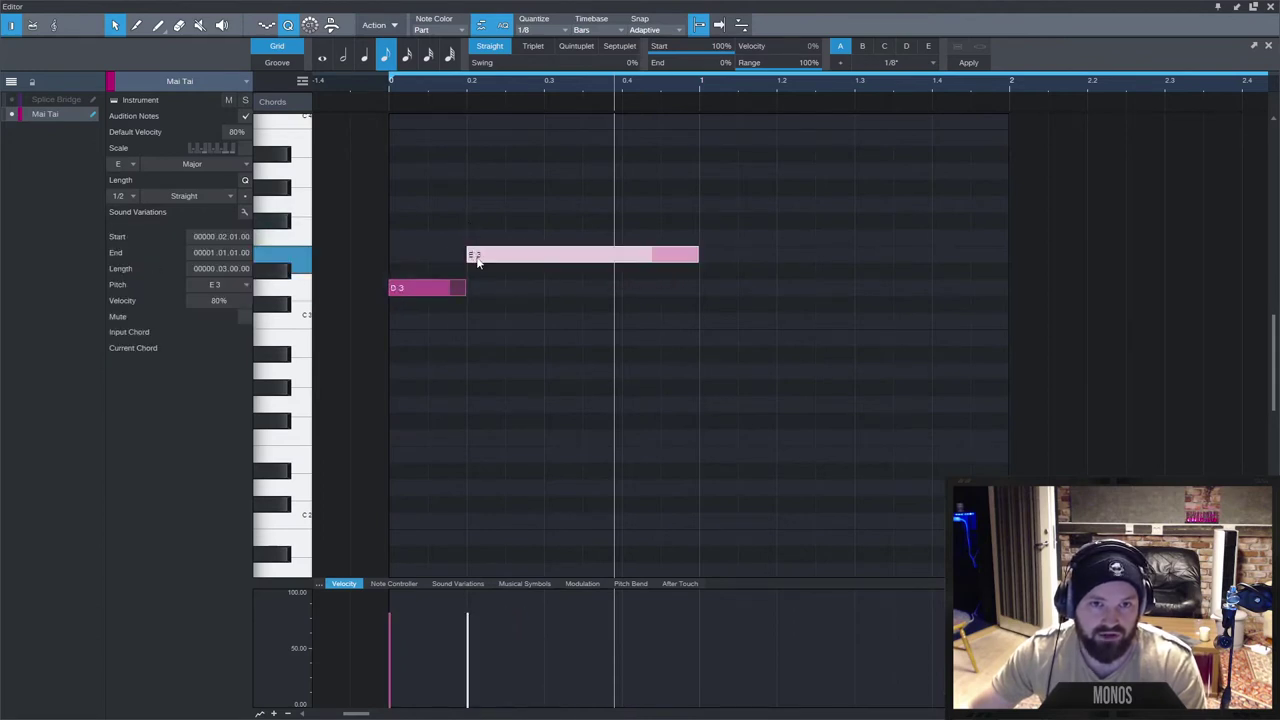
{"action": "left_click_drag", "start_coordinate": [428, 94], "coordinate": [390, 90]}
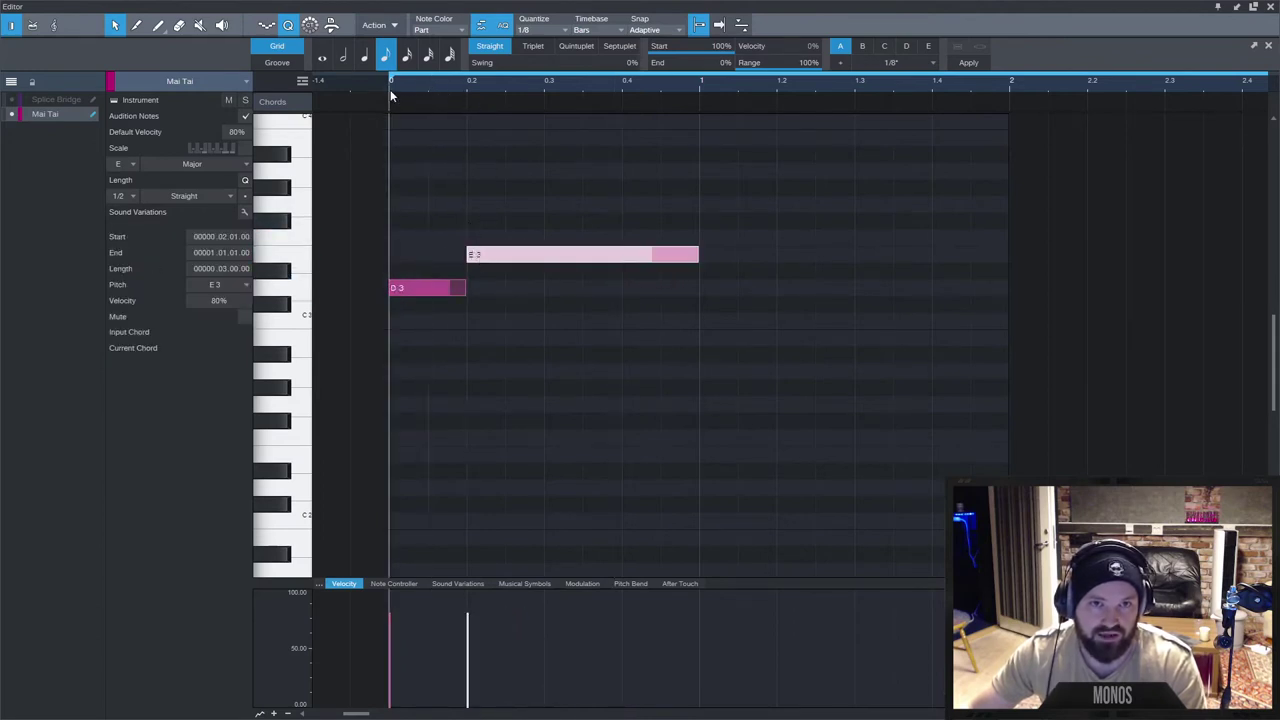
Draw half-length notes on G3 and G#3 between beats 0.2 and 1.2 on the 1/8 grid, and delete them.
{"action": "left_click", "coordinate": [512, 304]}
{"action": "left_click", "coordinate": [480, 206], "text": "ctrl"}
{"action": "left_click", "coordinate": [672, 206], "text": "ctrl"}
{"action": "left_click", "coordinate": [636, 185], "text": "ctrl"}
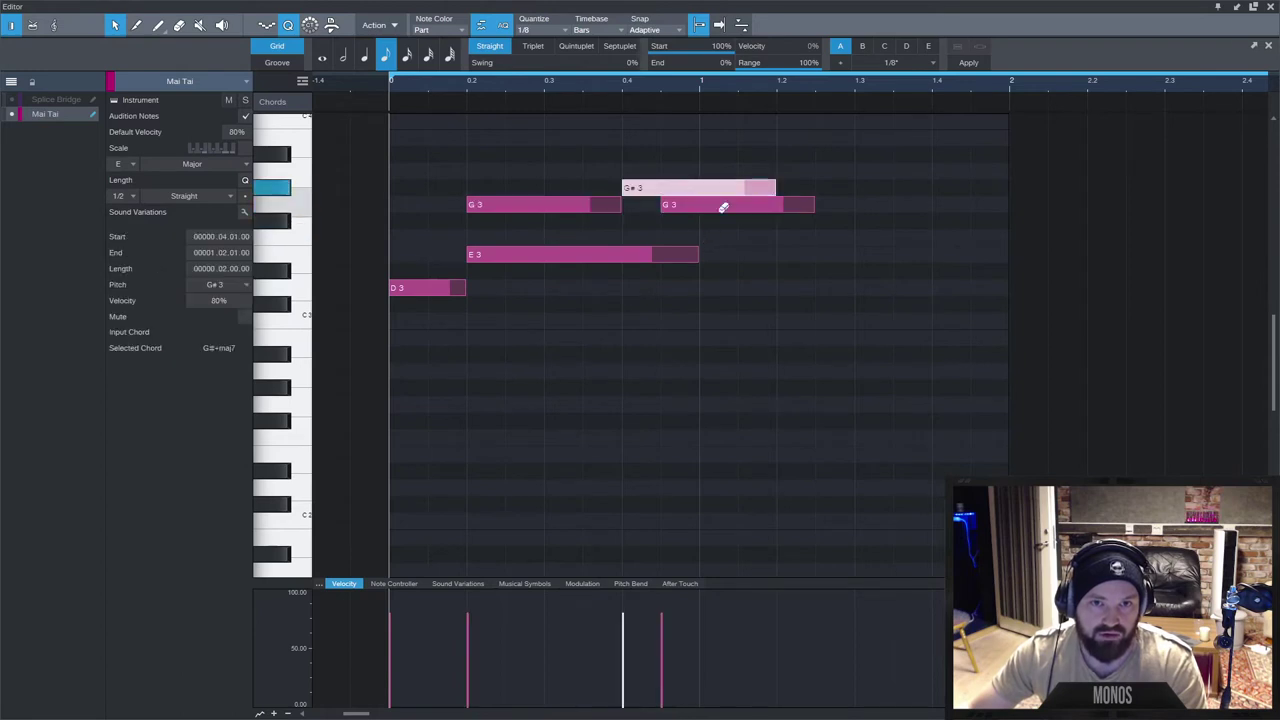
{"action": "left_click_drag", "start_coordinate": [791, 163], "coordinate": [506, 218]}
{"action": "key", "text": "Delete"}
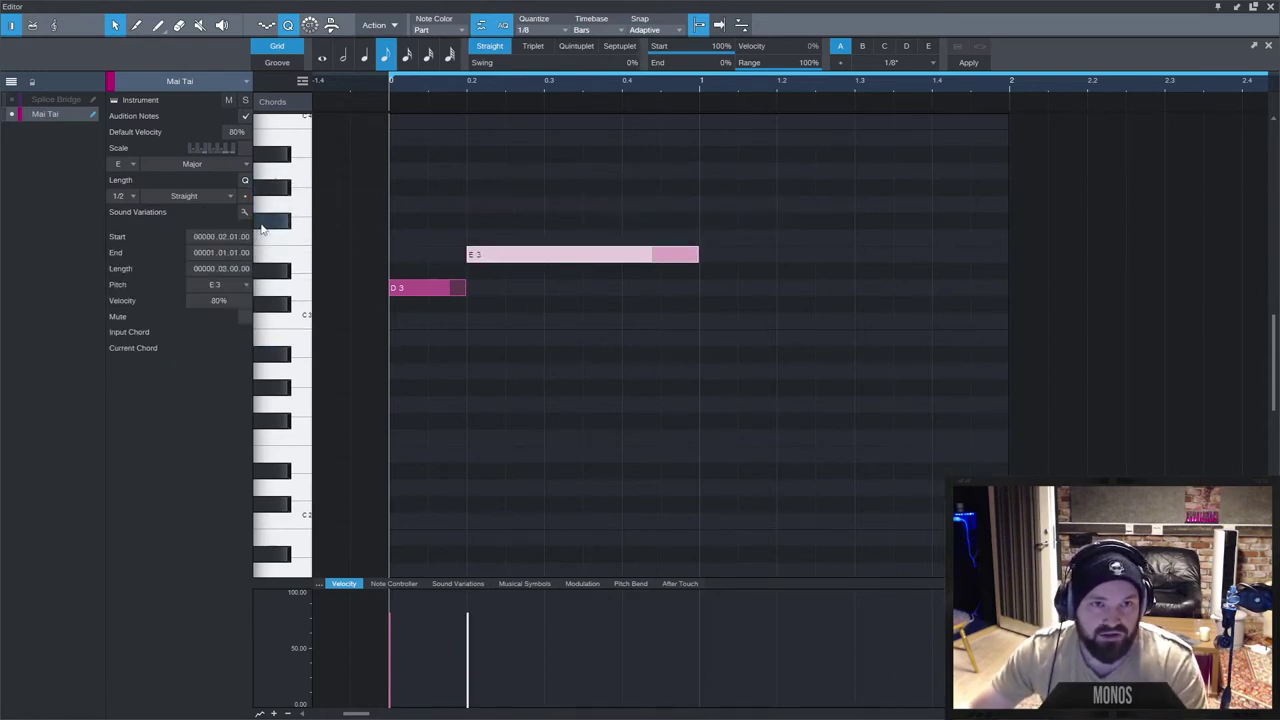
Set the note length to 1/8, draw short G3 test notes at the start of the part and erase them.
{"action": "left_click", "coordinate": [120, 195]}
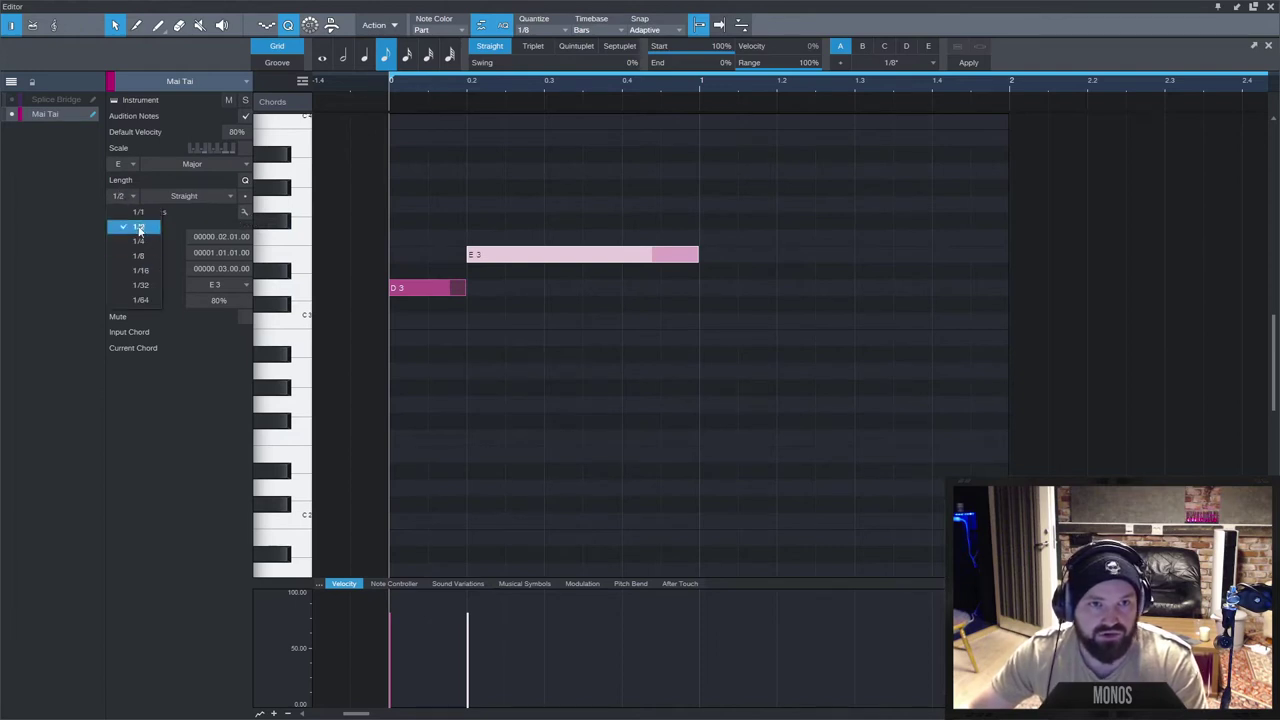
{"action": "left_click", "coordinate": [128, 214]}
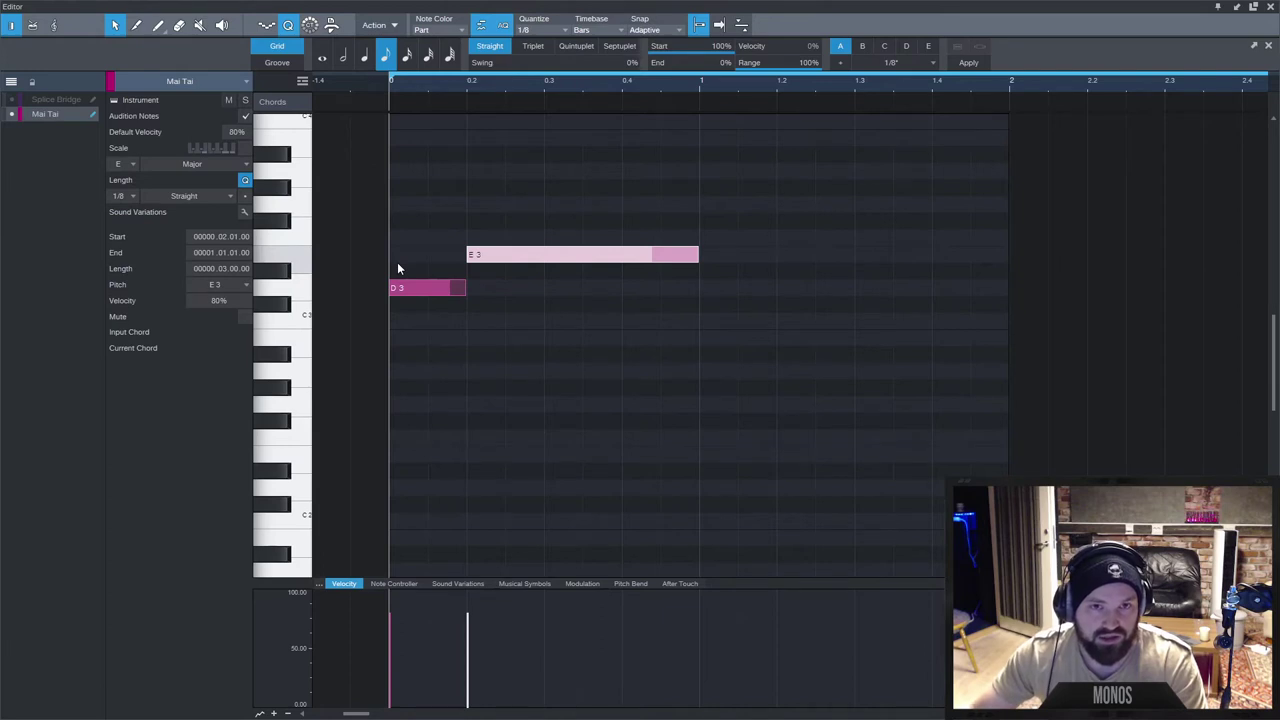
{"action": "left_click", "coordinate": [410, 203], "text": "ctrl"}
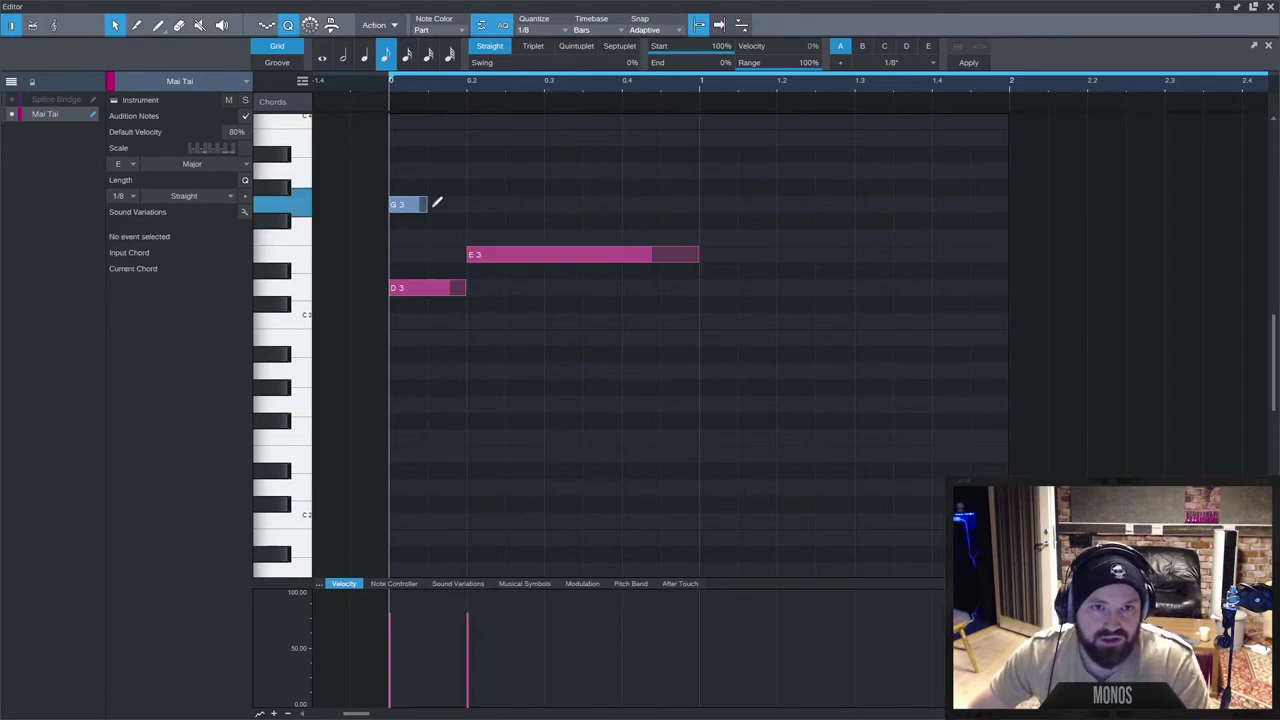
{"action": "mouse_move", "coordinate": [437, 203]}
{"action": "left_mouse_down"}
{"action": "mouse_move", "coordinate": [731, 203]}
{"action": "mouse_move", "coordinate": [414, 205]}
{"action": "left_mouse_up"}
{"action": "left_click", "coordinate": [408, 206], "text": "ctrl"}
{"action": "left_click", "coordinate": [404, 204], "text": "ctrl"}
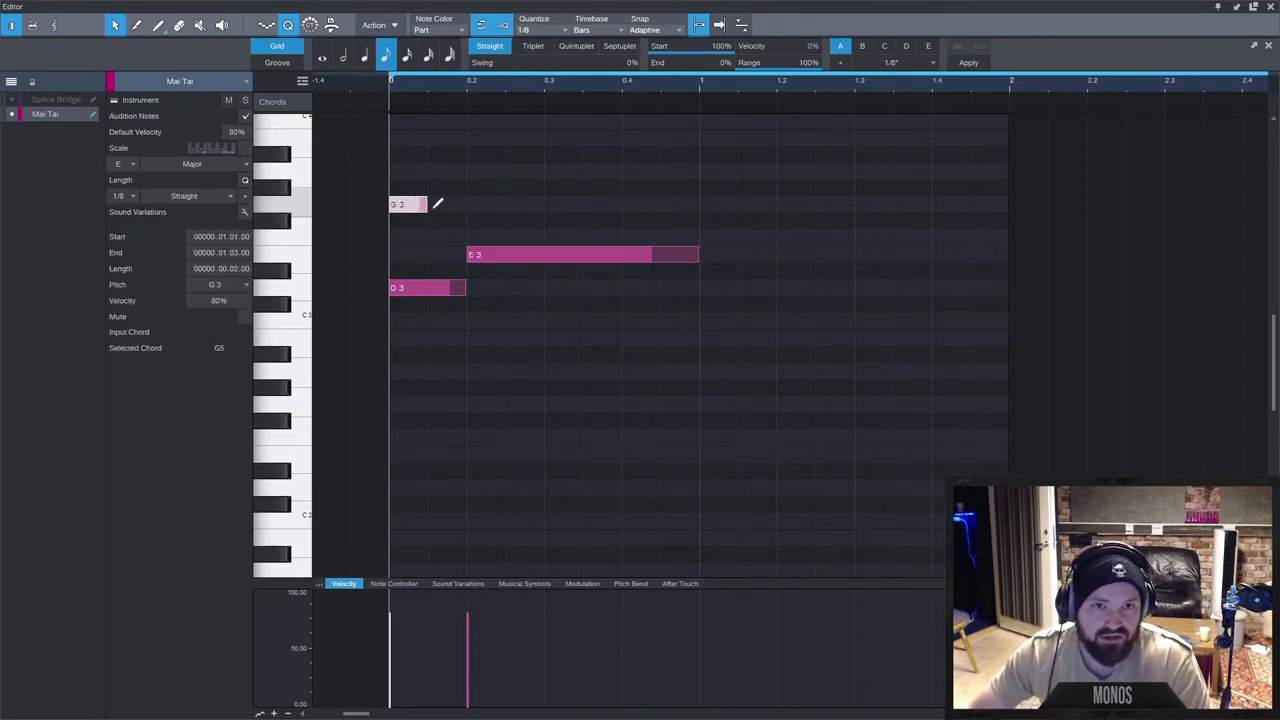
{"action": "left_click", "coordinate": [423, 208]}
Set the note length to 1/1, draw bar-long G3 test notes near the start of the part and erase them.
{"action": "left_click", "coordinate": [125, 196]}
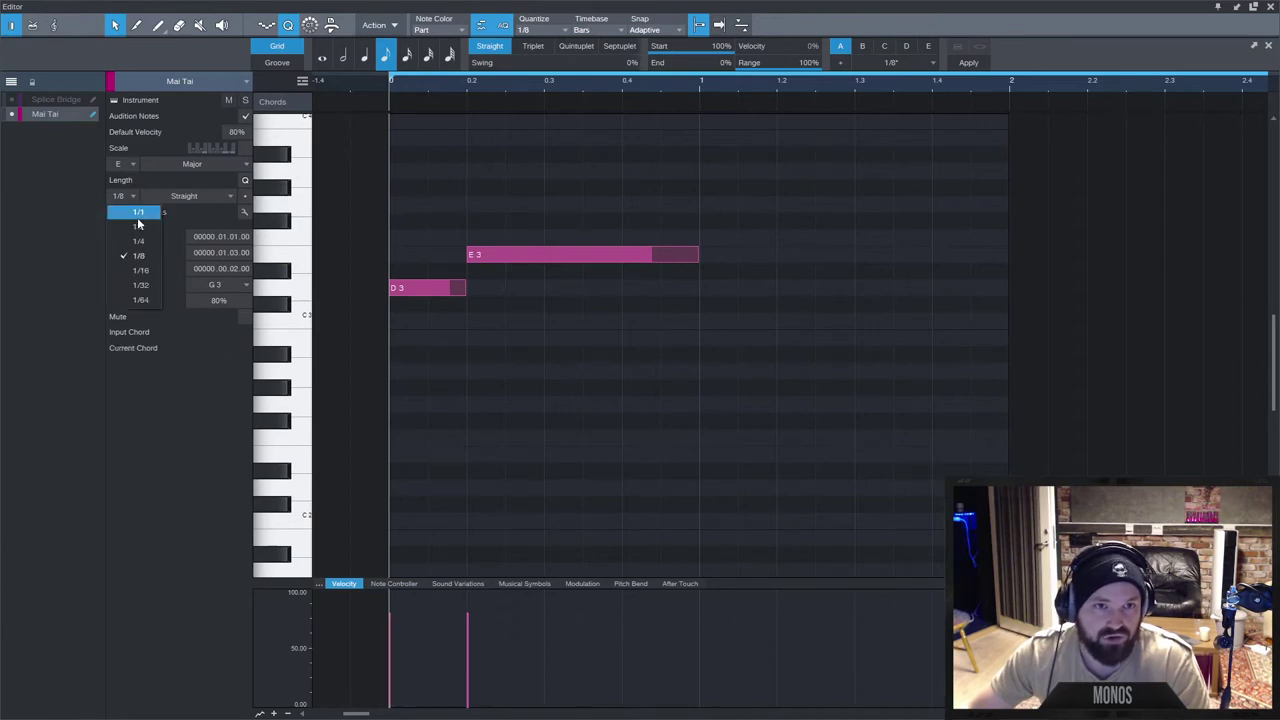
{"action": "left_click", "coordinate": [134, 209]}
{"action": "left_click", "coordinate": [460, 206]}
{"action": "left_click", "coordinate": [477, 209]}
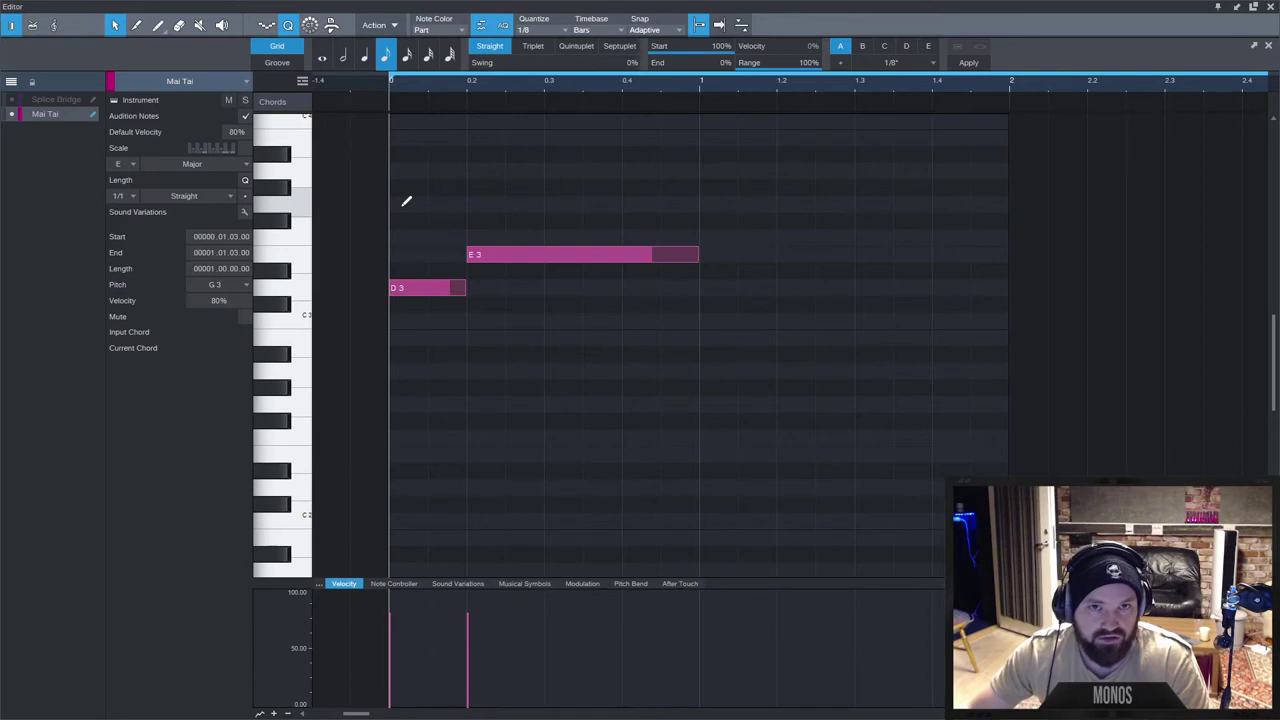
{"action": "left_click", "coordinate": [406, 203]}
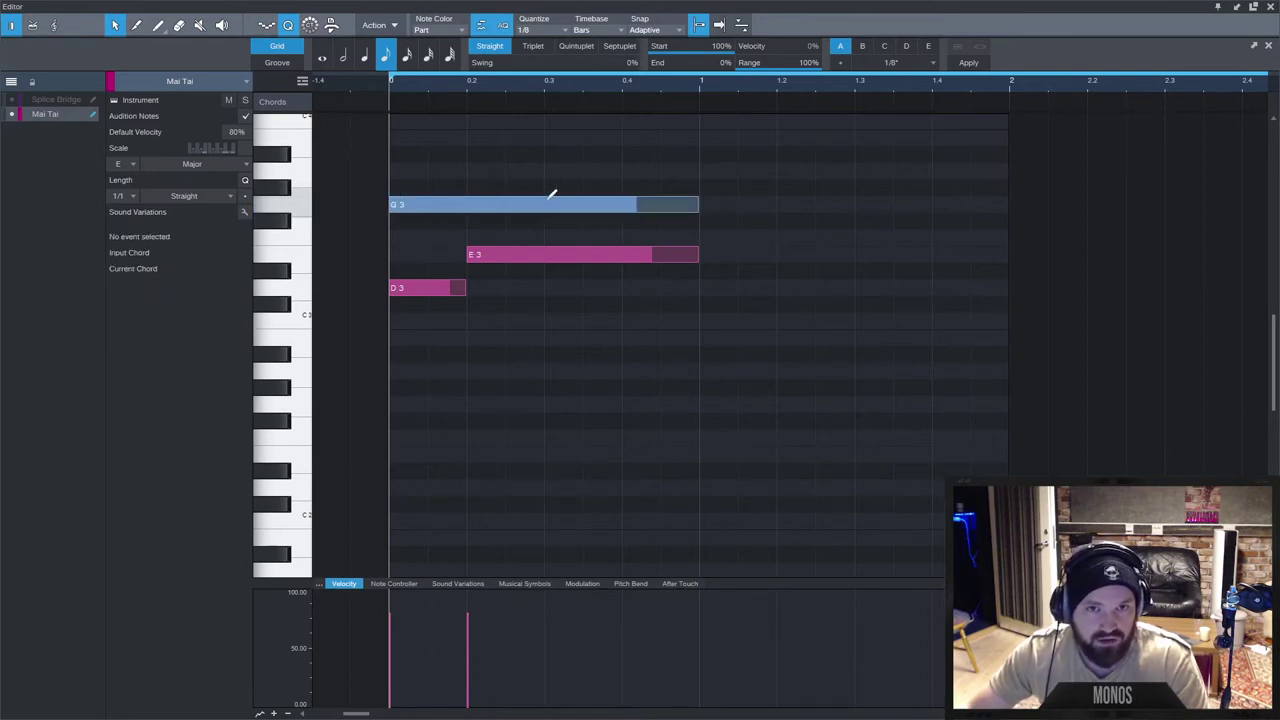
{"action": "mouse_move", "coordinate": [548, 198]}
{"action": "left_mouse_down"}
{"action": "mouse_move", "coordinate": [775, 205]}
{"action": "mouse_move", "coordinate": [586, 203]}
{"action": "left_mouse_up"}
{"action": "left_click", "coordinate": [458, 204]}
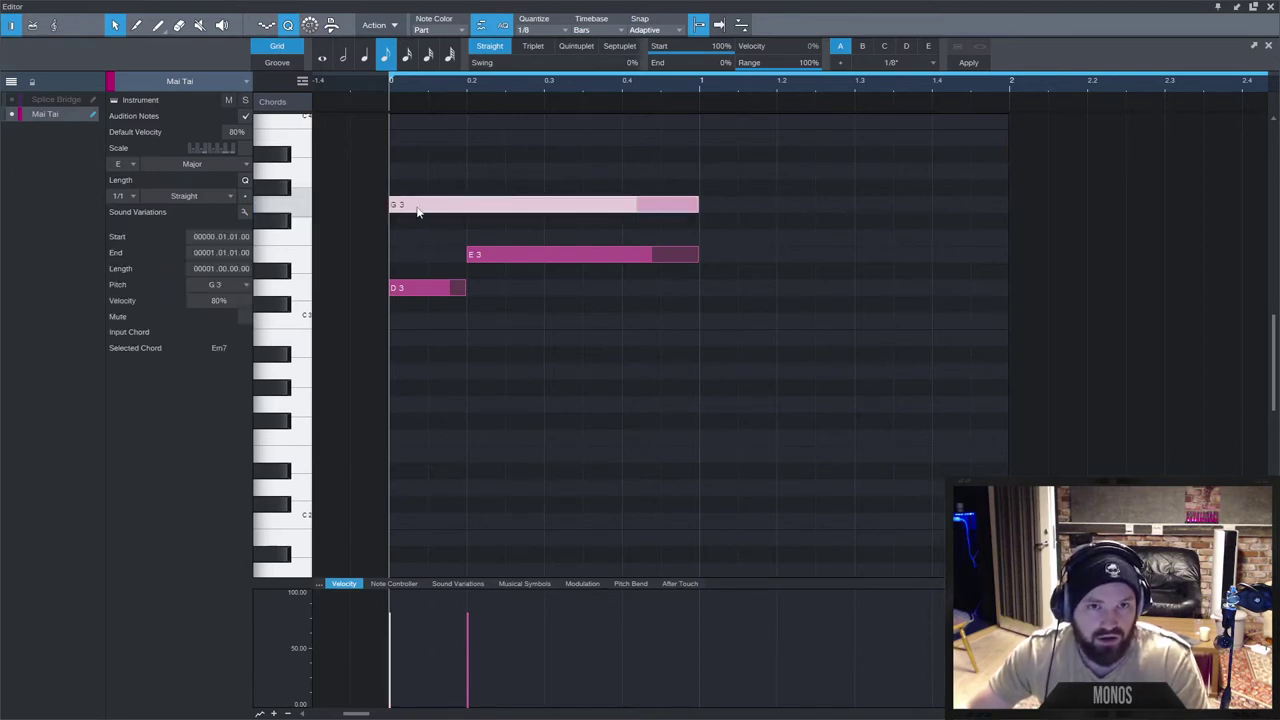
Set the note length to 1/8 and back to a longer value, draw a G3 note and delete it.
{"action": "left_click", "coordinate": [132, 197]}
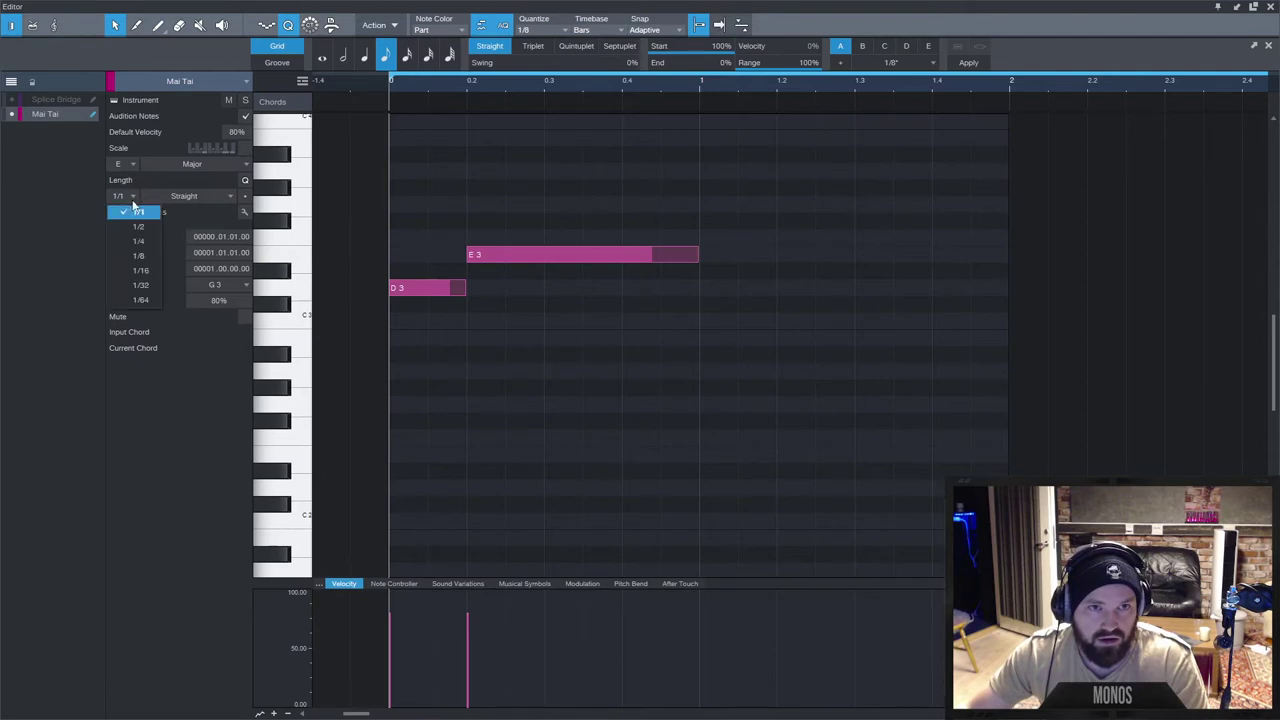
{"action": "left_click", "coordinate": [138, 255]}
{"action": "left_click", "coordinate": [126, 196]}
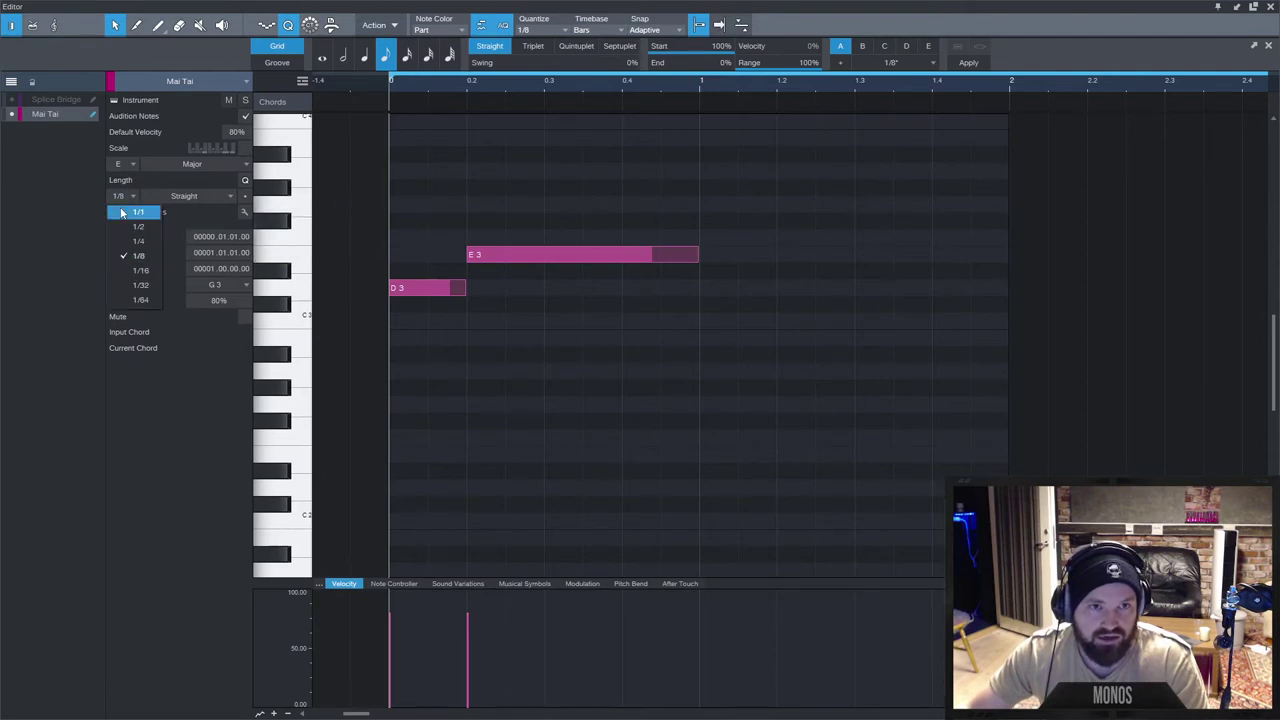
{"action": "left_click", "coordinate": [128, 219]}
{"action": "left_click", "coordinate": [402, 204]}
{"action": "mouse_move", "coordinate": [411, 206]}
{"action": "left_mouse_down"}
{"action": "mouse_move", "coordinate": [591, 206]}
{"action": "mouse_move", "coordinate": [394, 194]}
{"action": "mouse_move", "coordinate": [691, 217]}
{"action": "mouse_move", "coordinate": [358, 198]}
{"action": "mouse_move", "coordinate": [643, 202]}
{"action": "mouse_move", "coordinate": [534, 200]}
{"action": "mouse_move", "coordinate": [720, 217]}
{"action": "mouse_move", "coordinate": [424, 207]}
{"action": "left_mouse_up"}
{"action": "key", "text": "Delete"}
Set the default length of drawn notes to 1/8, independent of the quantize grid.
{"action": "left_click", "coordinate": [126, 196]}
{"action": "left_click", "coordinate": [138, 255]}
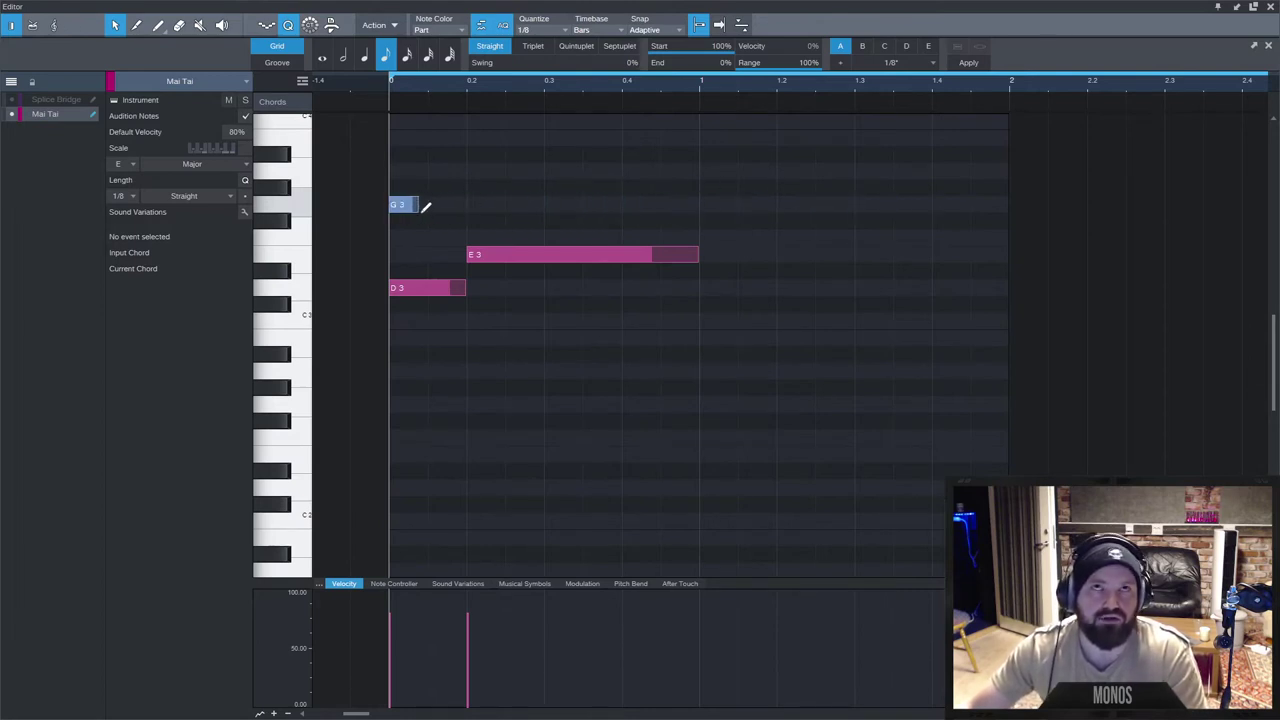
Draw G3 test notes near the start of the part at 1/8 and 1/1 lengths, undoing each one.
{"action": "left_click_drag", "start_coordinate": [424, 208], "coordinate": [428, 211]}
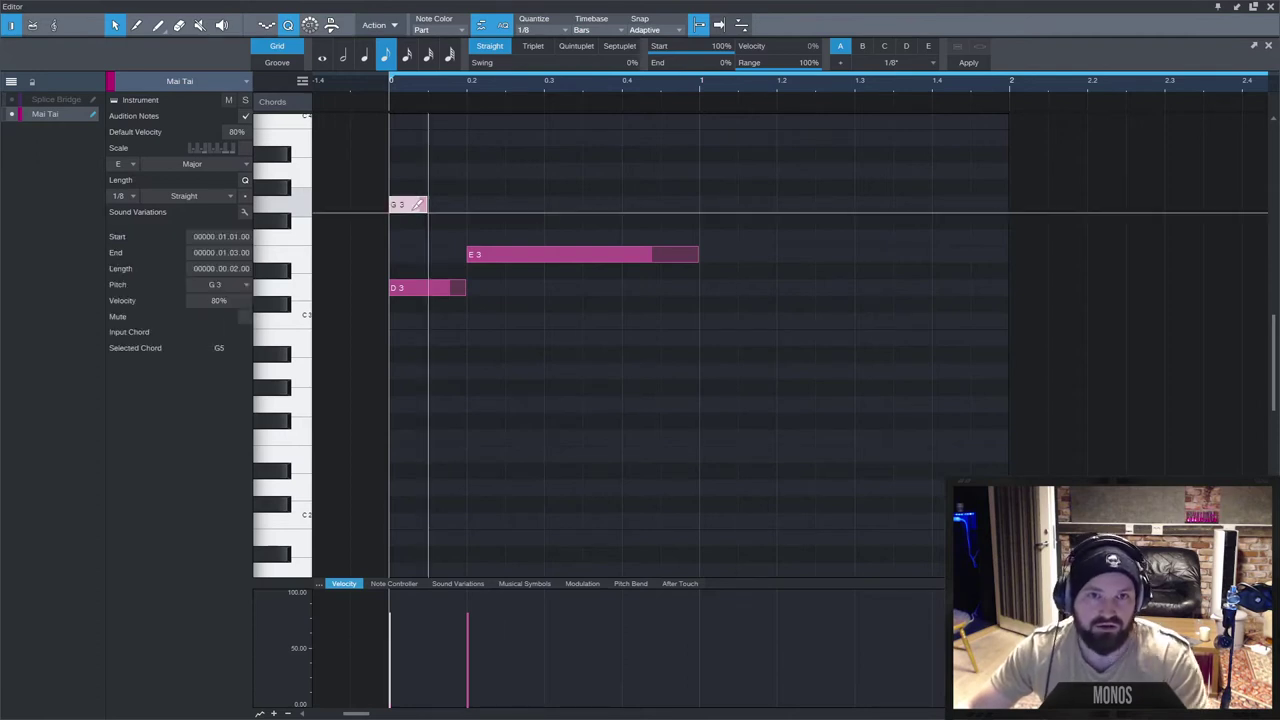
{"action": "key", "text": "ctrl+z"}
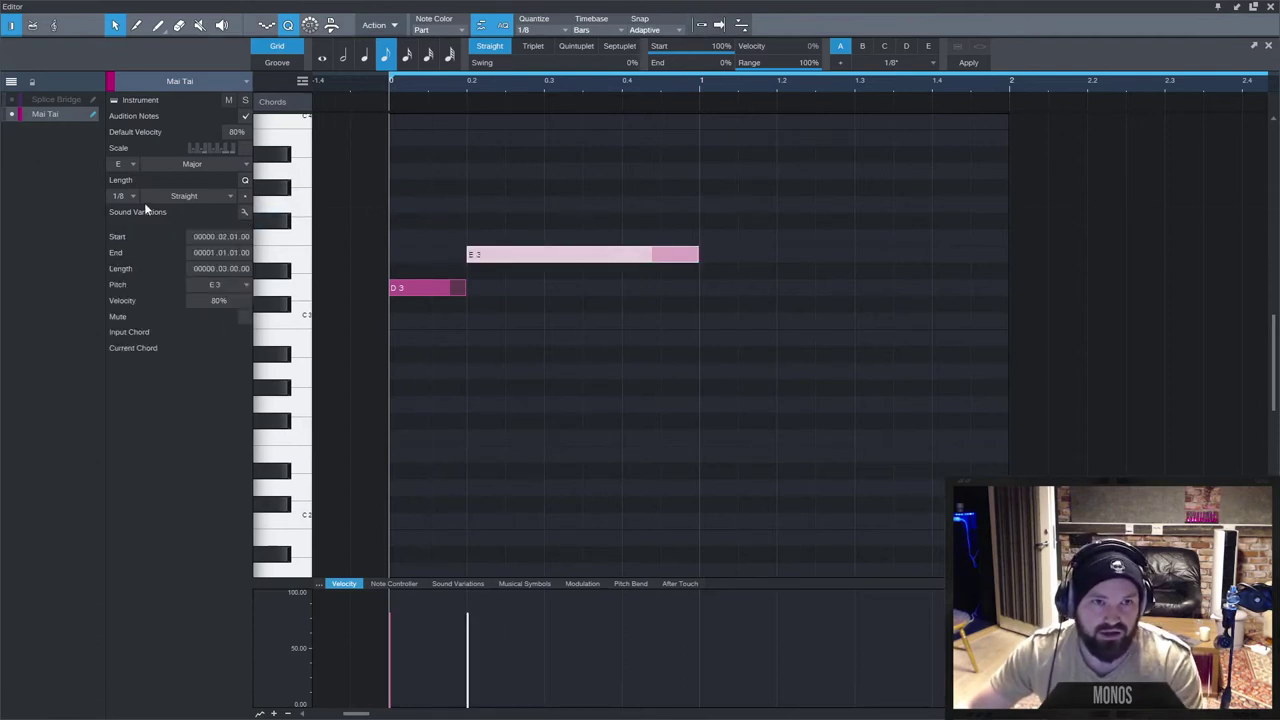
{"action": "double_click", "coordinate": [405, 205]}
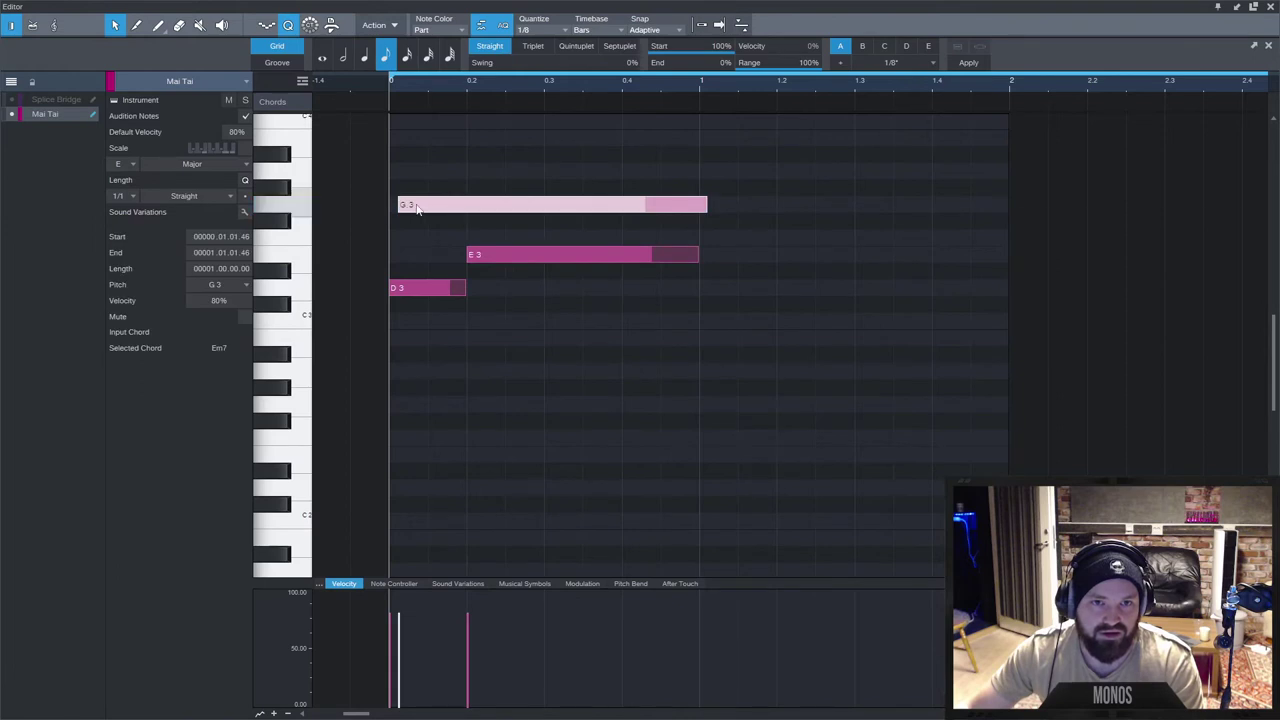
{"action": "key", "text": "ctrl+z"}
{"action": "mouse_move", "coordinate": [395, 208]}
{"action": "left_mouse_down"}
{"action": "mouse_move", "coordinate": [563, 200]}
{"action": "mouse_move", "coordinate": [689, 231]}
{"action": "mouse_move", "coordinate": [566, 220]}
{"action": "left_mouse_up"}
{"action": "key", "text": "ctrl+z"}
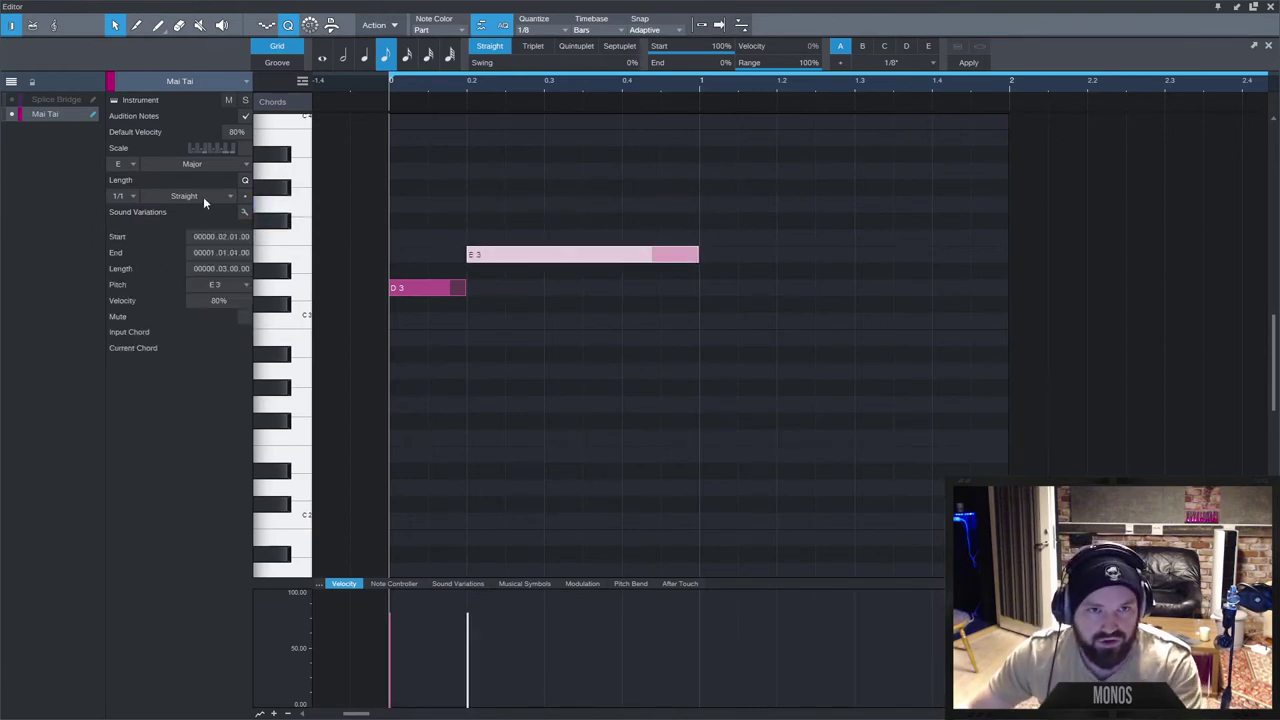
Turn snapping on, draw a bar-long G3 note, split it at beat 2, and delete both pieces.
{"action": "left_click", "coordinate": [700, 24]}
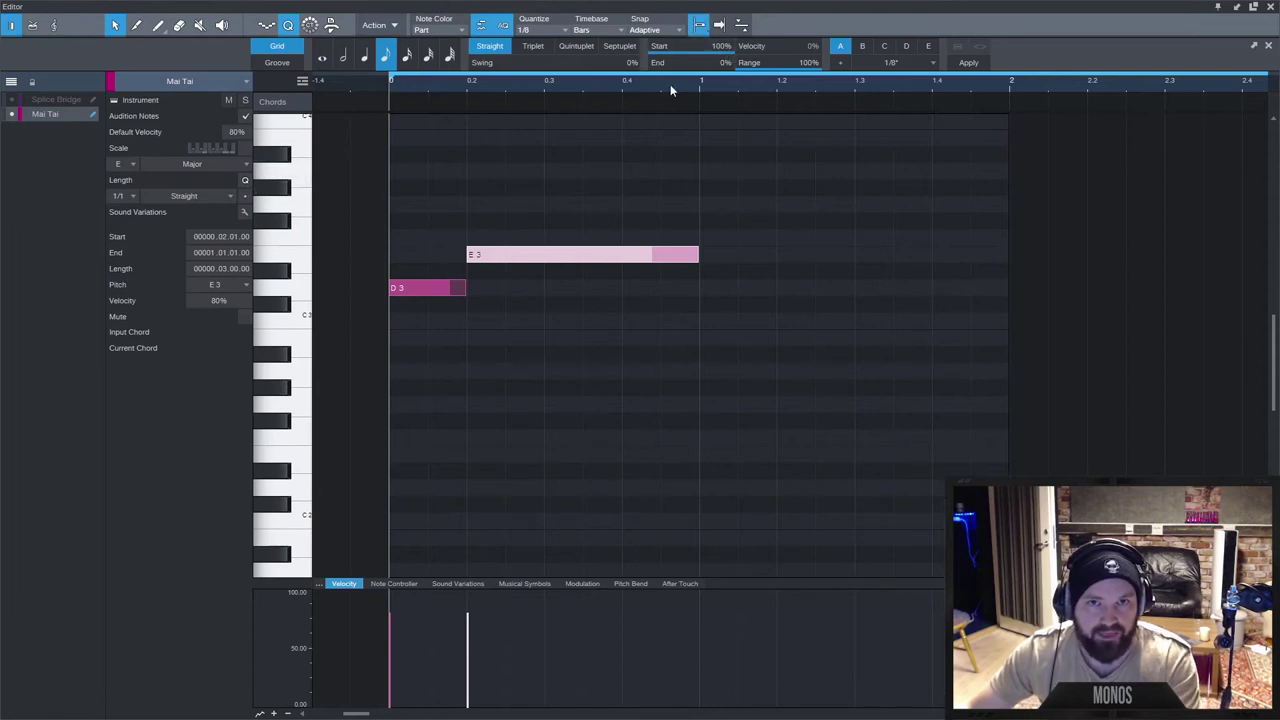
{"action": "mouse_move", "coordinate": [398, 207]}
{"action": "left_mouse_down"}
{"action": "mouse_move", "coordinate": [521, 197]}
{"action": "mouse_move", "coordinate": [505, 204]}
{"action": "left_mouse_up"}
{"action": "left_click", "coordinate": [466, 209], "text": "alt"}
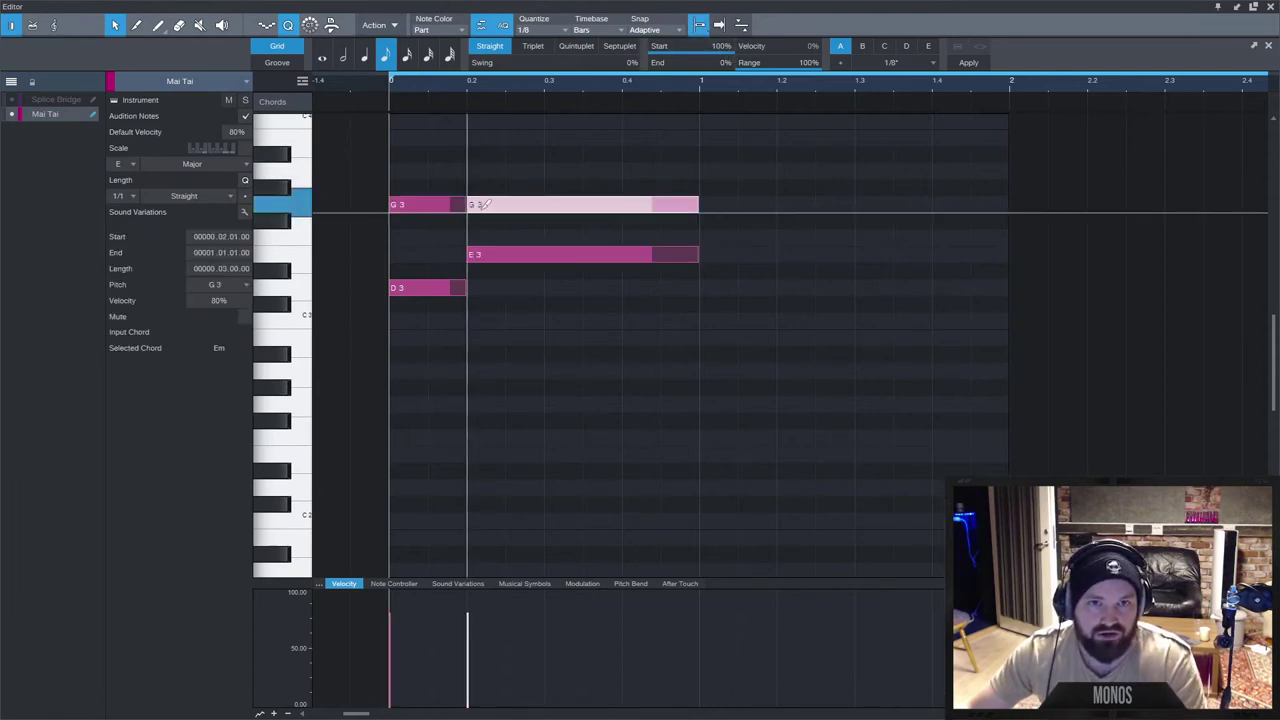
{"action": "double_click", "coordinate": [506, 211]}
{"action": "double_click", "coordinate": [443, 205]}
Set the drawn note length to 1/8 and draw a G3 note from the start of the part.
{"action": "left_click", "coordinate": [117, 198]}
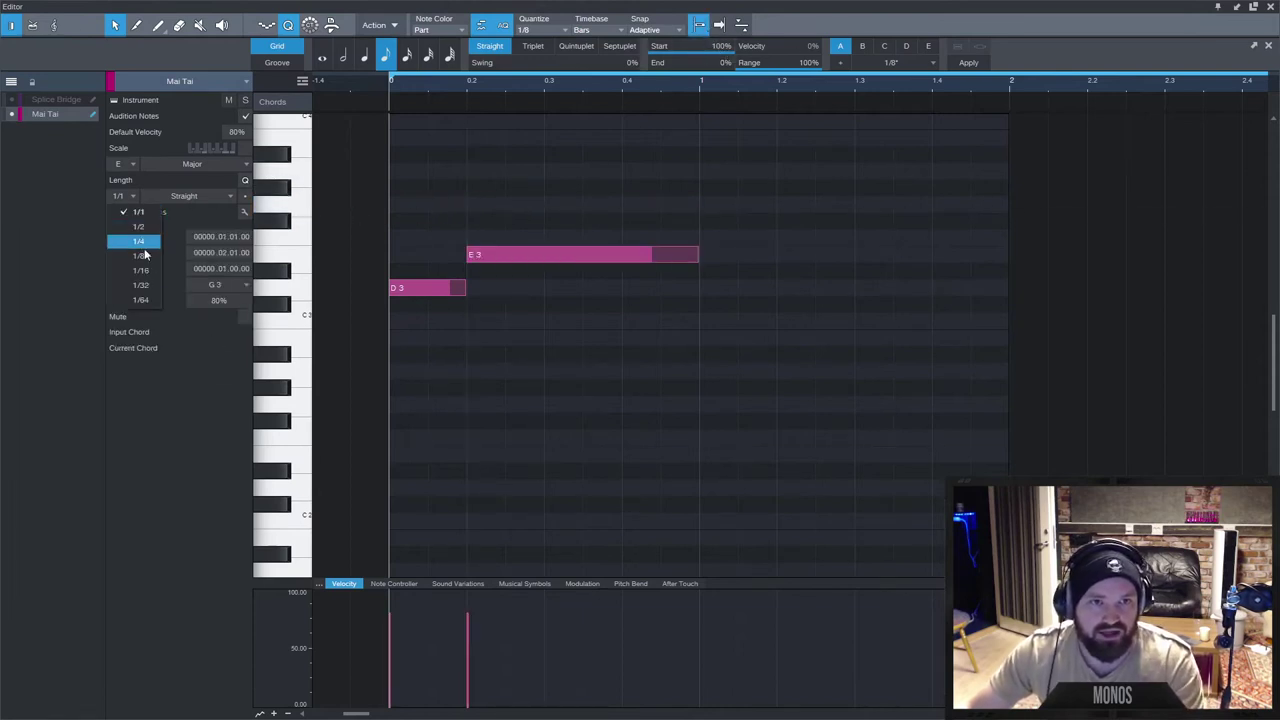
{"action": "left_click", "coordinate": [140, 258]}
{"action": "mouse_move", "coordinate": [400, 204]}
{"action": "left_mouse_down"}
{"action": "mouse_move", "coordinate": [589, 204]}
{"action": "mouse_move", "coordinate": [460, 215]}
{"action": "mouse_move", "coordinate": [563, 209]}
{"action": "mouse_move", "coordinate": [534, 208]}
{"action": "mouse_move", "coordinate": [531, 224]}
{"action": "mouse_move", "coordinate": [535, 210]}
{"action": "mouse_move", "coordinate": [576, 213]}
{"action": "mouse_move", "coordinate": [554, 214]}
{"action": "mouse_move", "coordinate": [627, 171]}
{"action": "mouse_move", "coordinate": [626, 200]}
{"action": "mouse_move", "coordinate": [612, 201]}
{"action": "mouse_move", "coordinate": [689, 187]}
{"action": "mouse_move", "coordinate": [700, 208]}
{"action": "left_mouse_up"}
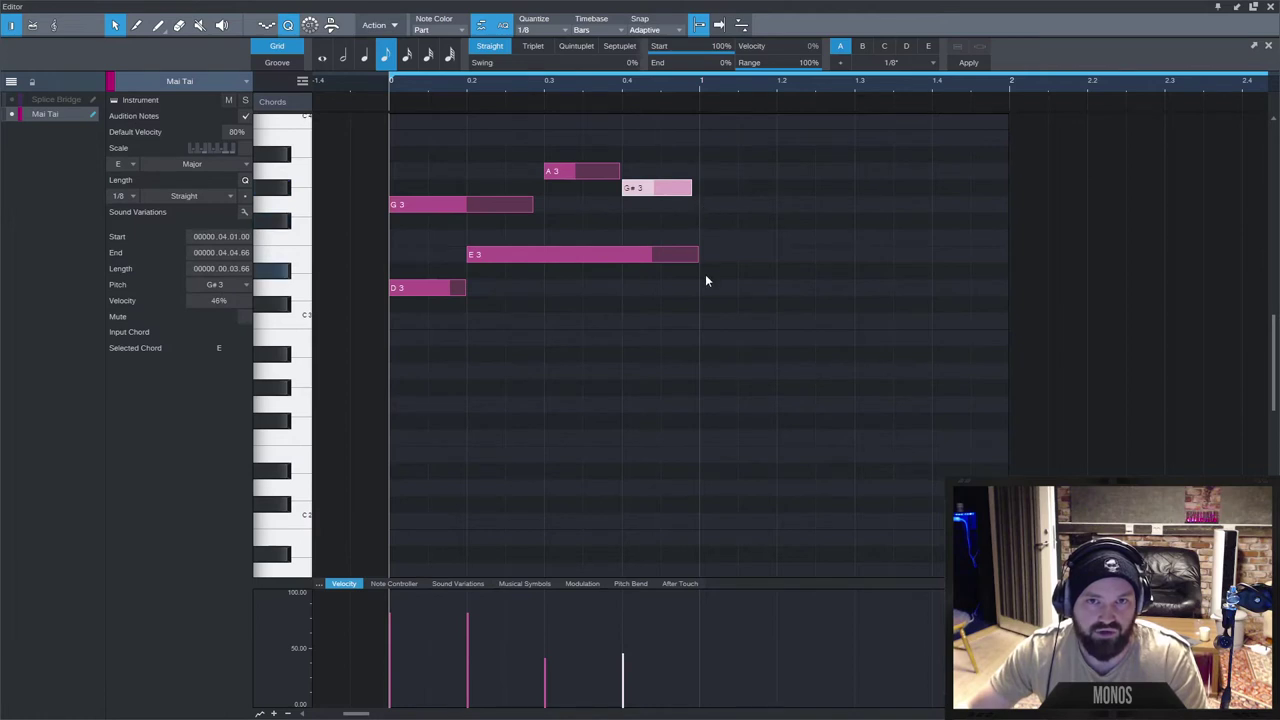
Select all the notes in the part and delete them.
{"action": "left_click_drag", "start_coordinate": [737, 162], "coordinate": [452, 300]}
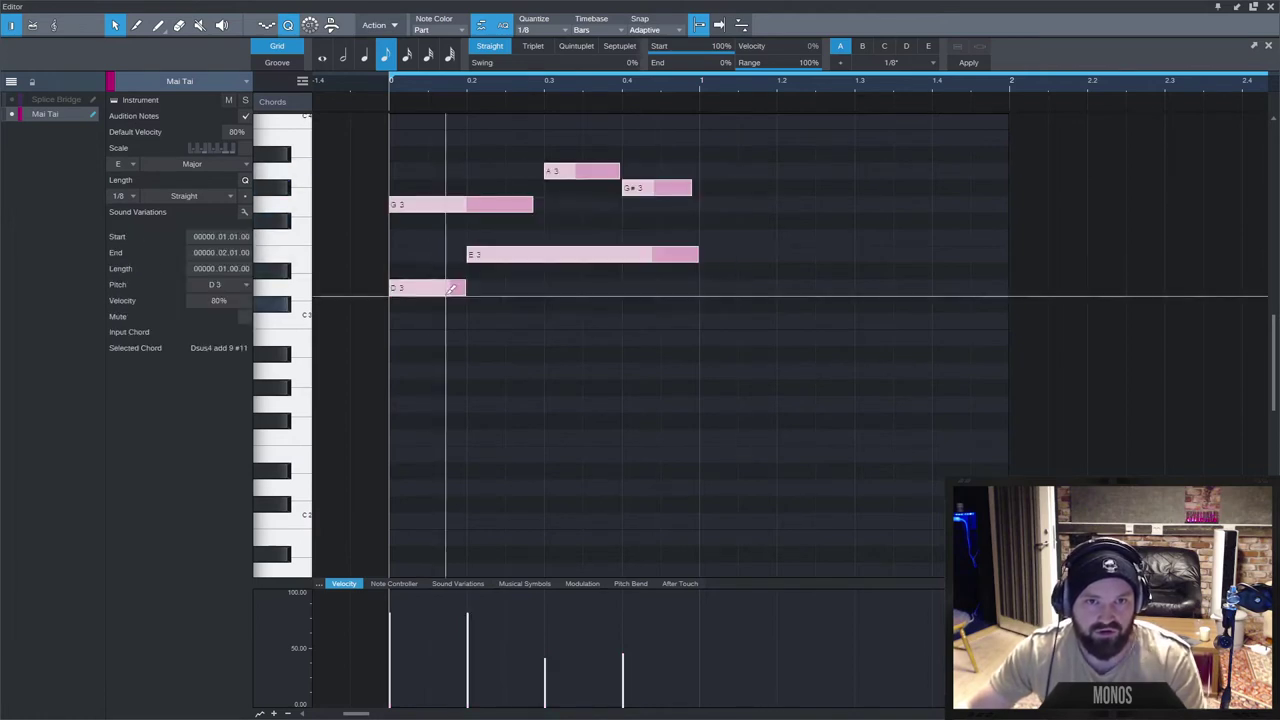
{"action": "key", "text": "Delete"}
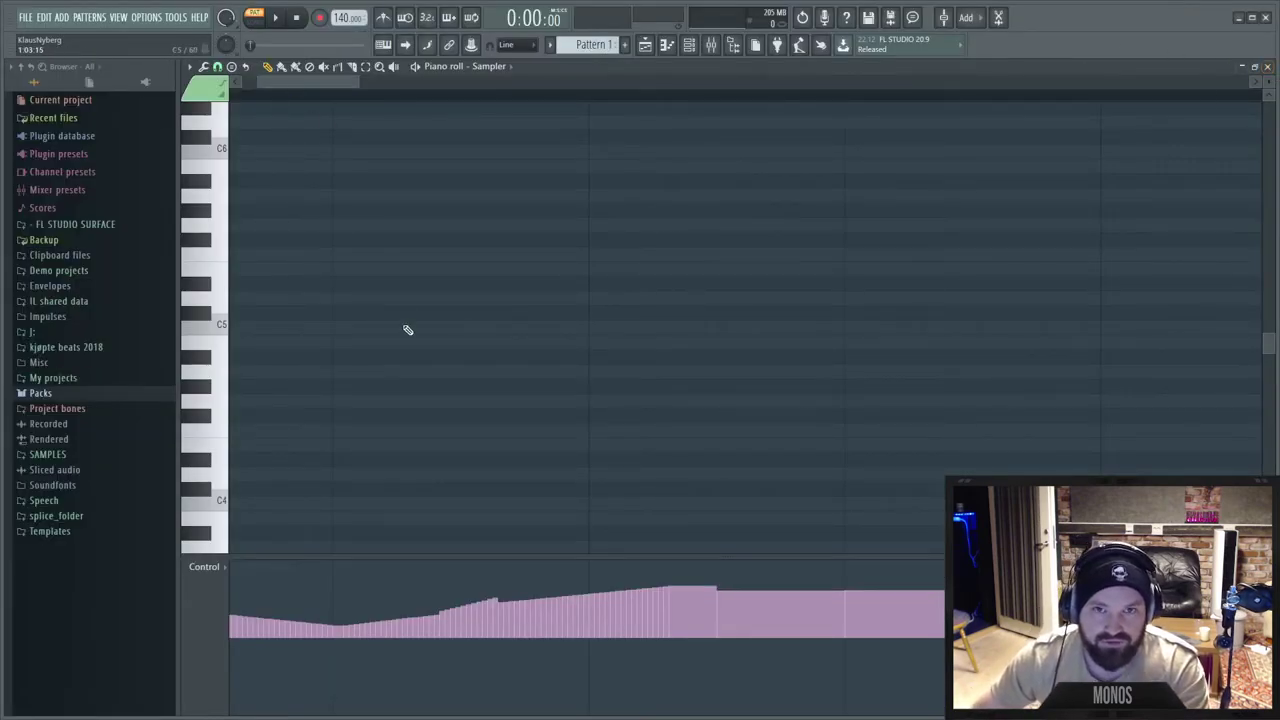
In FL Studio's piano roll, stamp a Major scale starting on C5 and erase it.
{"action": "left_click", "coordinate": [217, 66]}
{"action": "left_click", "coordinate": [309, 250]}
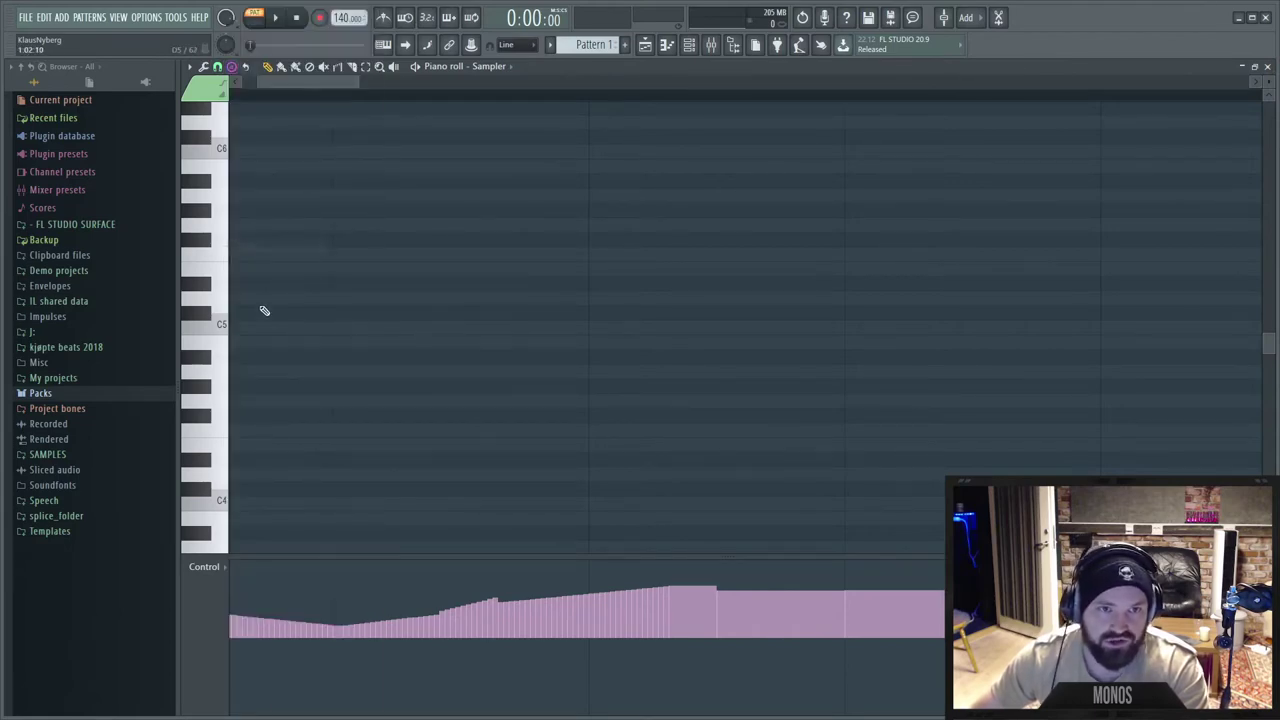
{"action": "left_click", "coordinate": [241, 328]}
{"action": "right_click", "coordinate": [336, 323]}
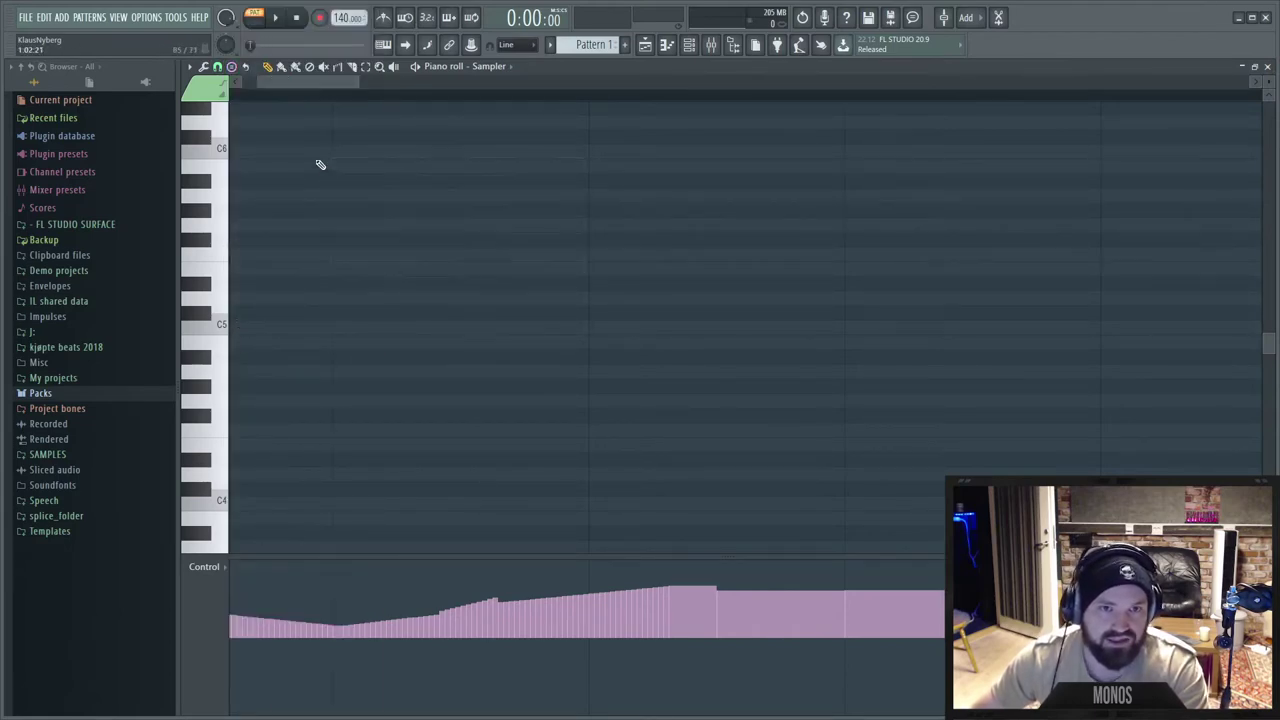
Choose the Major chord as the stamp for the piano roll.
{"action": "left_click", "coordinate": [217, 66]}
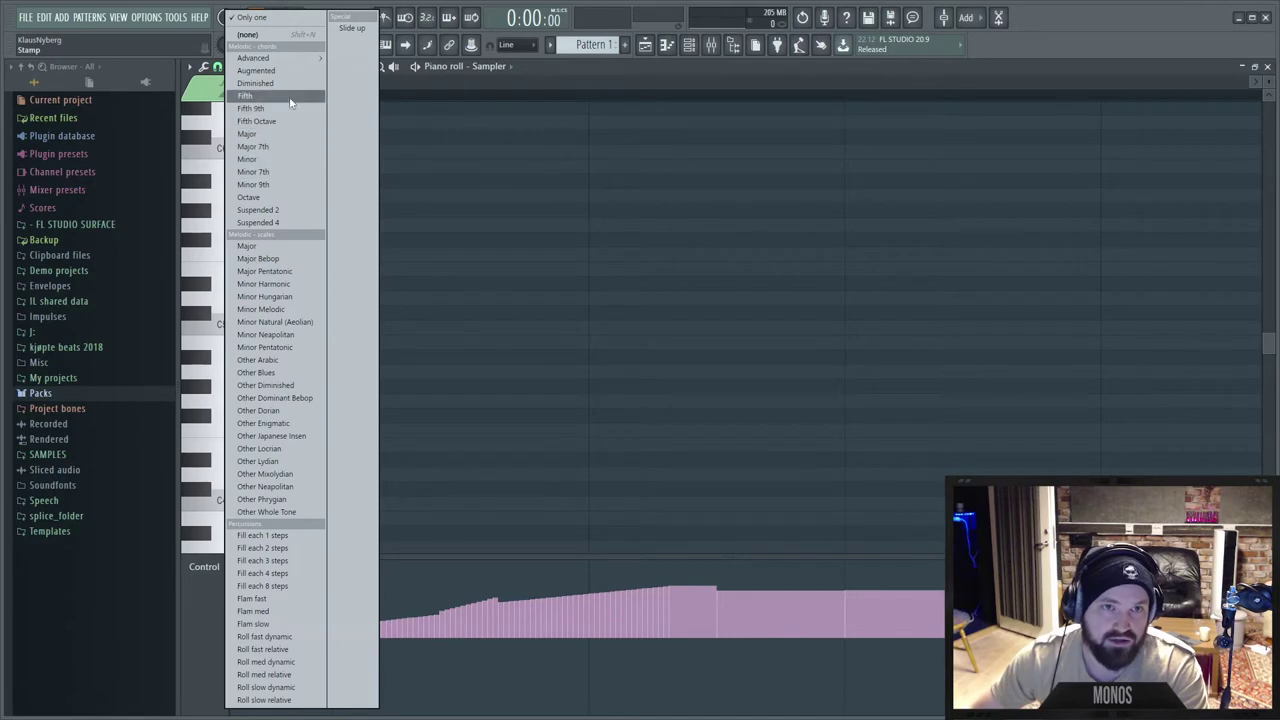
{"action": "left_click", "coordinate": [294, 135]}
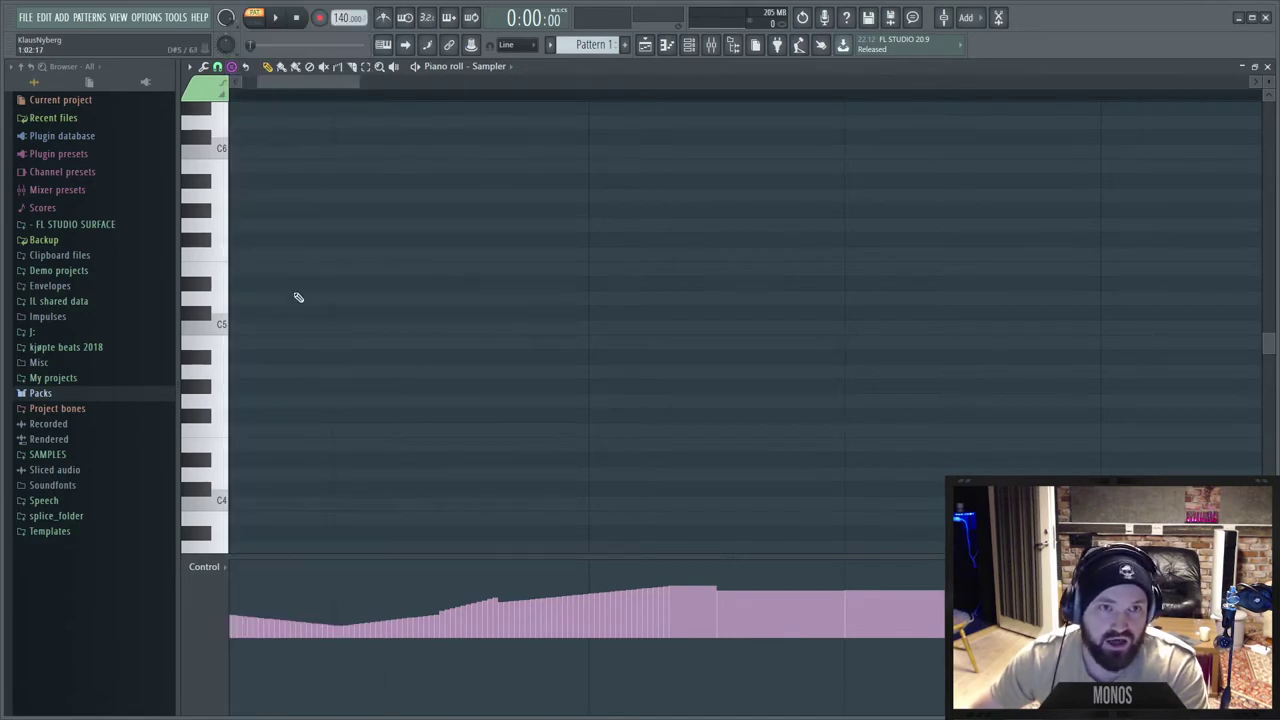
Try stamping a three-note chord rooted on C5 into the piano roll and undo it.
{"action": "left_click", "coordinate": [333, 330]}
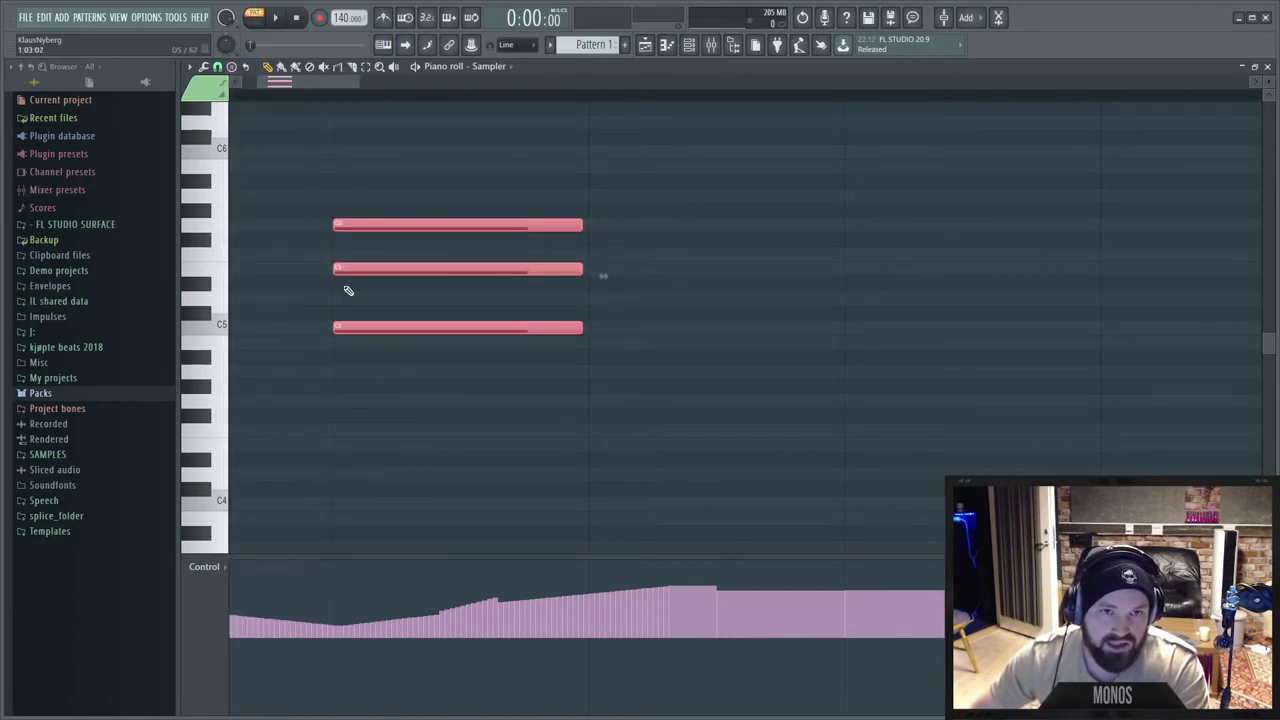
{"action": "key", "text": "ctrl+z"}
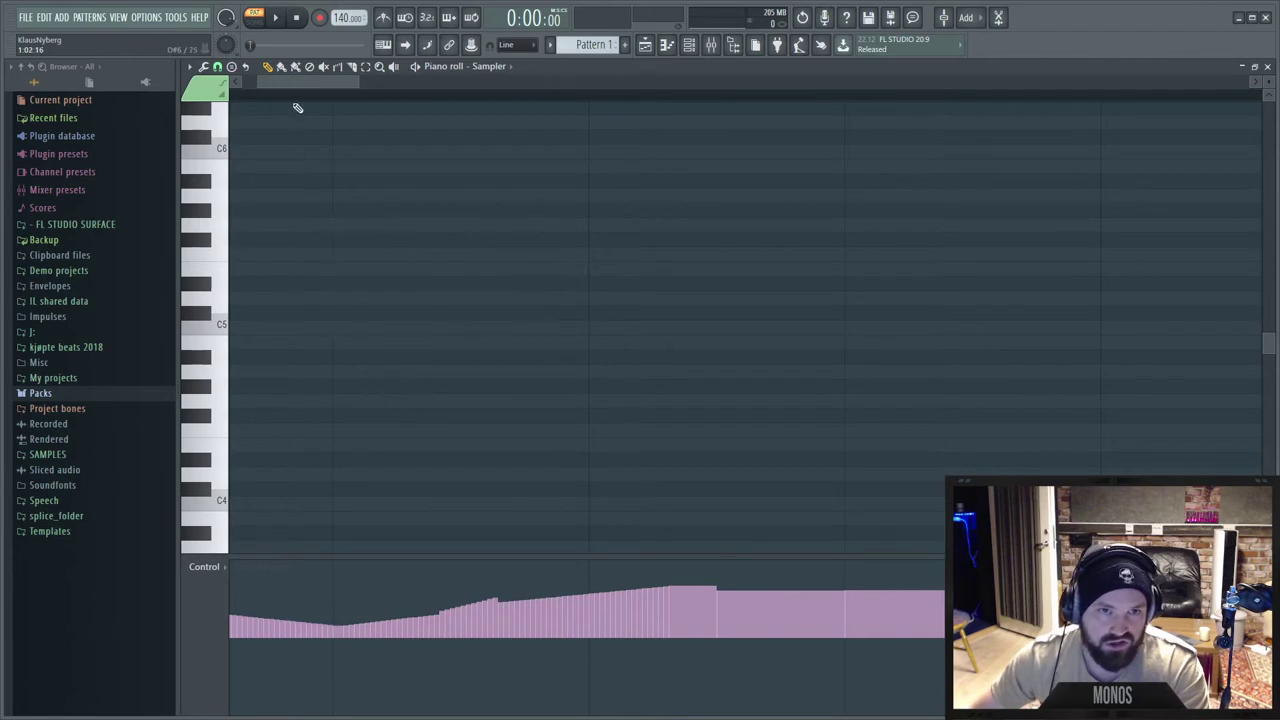
{"action": "left_click_drag", "start_coordinate": [284, 82], "coordinate": [200, 89]}
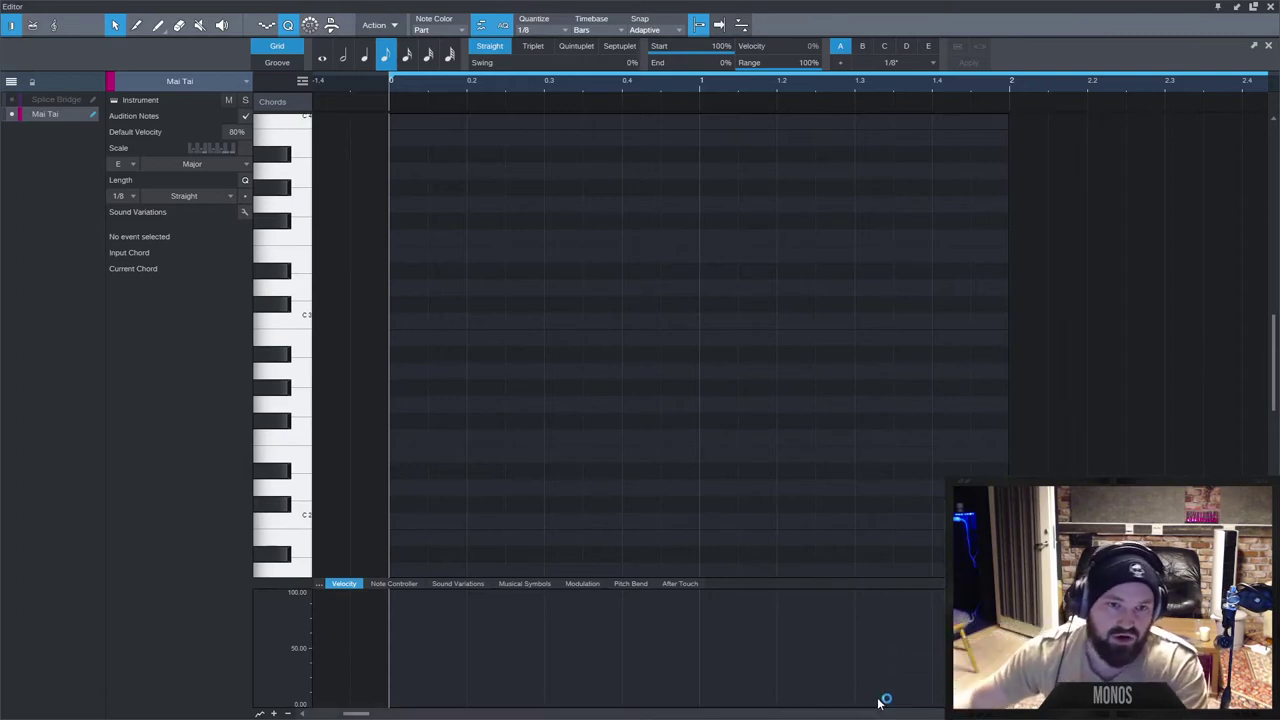
Switch to Studio One, draw an Em chord at the start of the chord track and add the 7 interval to it.
{"action": "scroll", "coordinate": [555, 540], "scroll_direction": "up", "scroll_amount": 1}
{"action": "scroll", "coordinate": [551, 540], "scroll_direction": "up", "scroll_amount": 2}
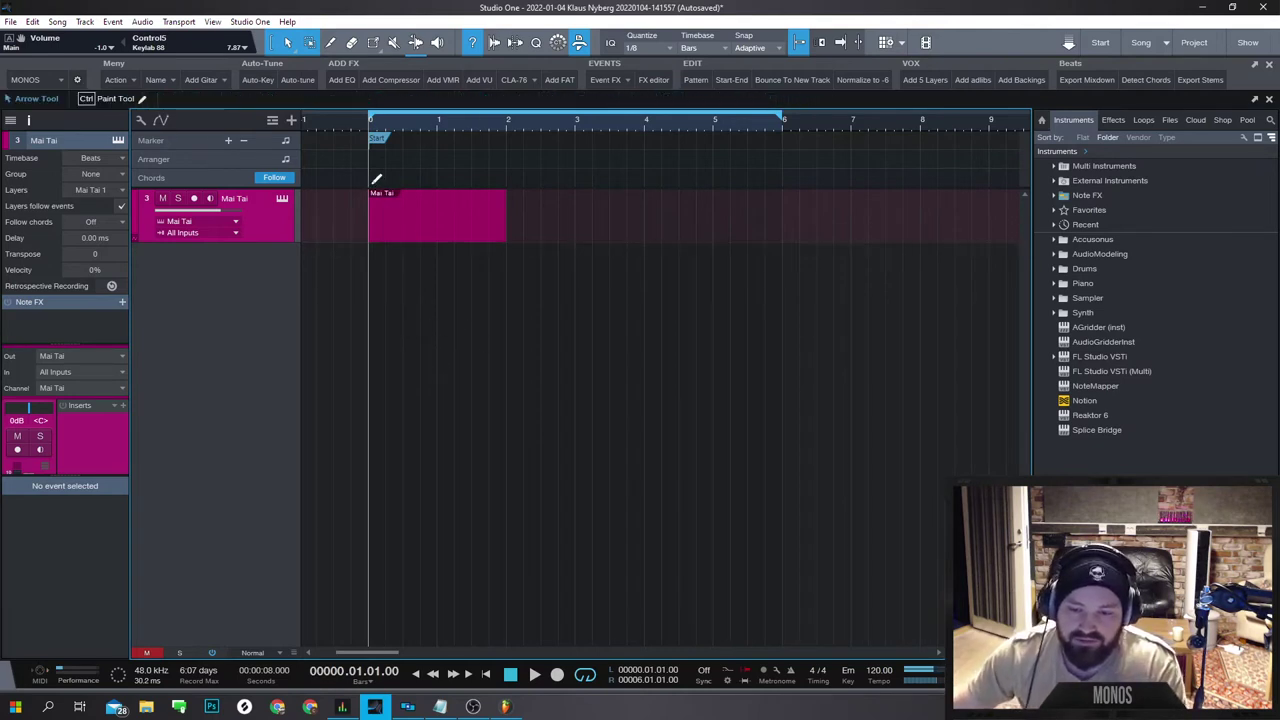
{"action": "left_click_drag", "start_coordinate": [374, 178], "coordinate": [418, 172]}
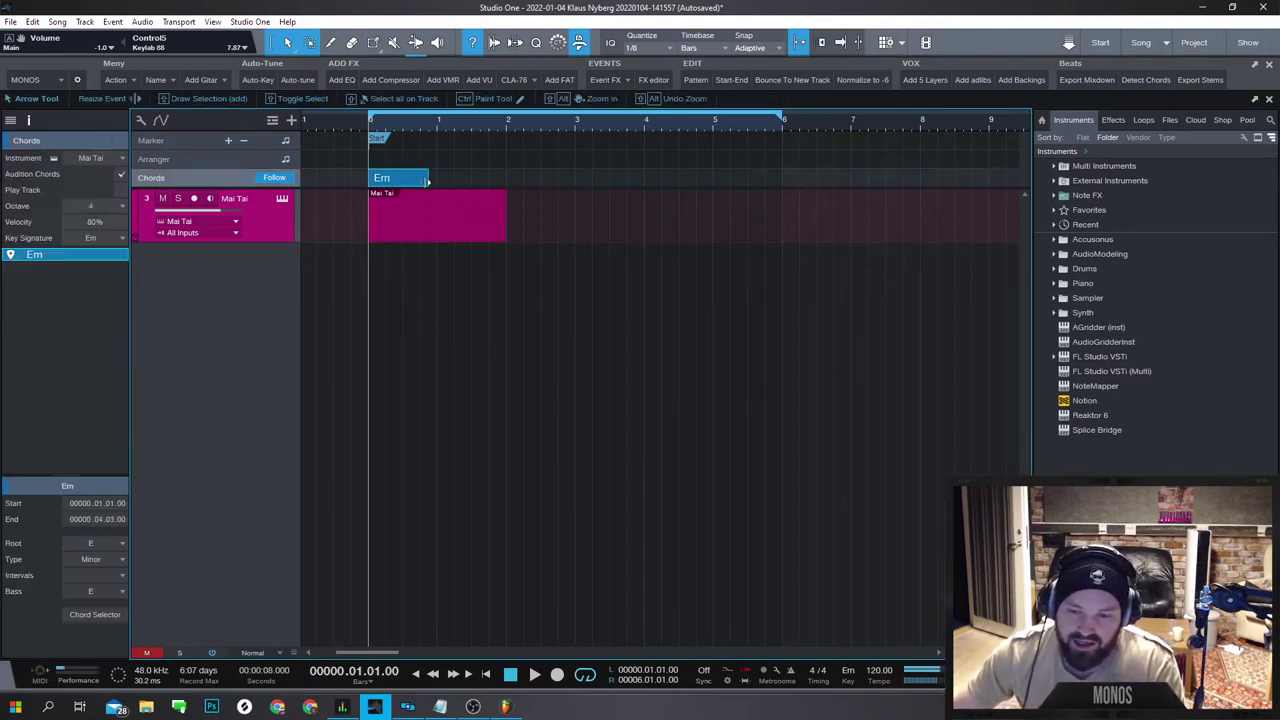
{"action": "scroll", "coordinate": [405, 170], "scroll_direction": "up", "scroll_amount": 2}
{"action": "double_click", "coordinate": [368, 181]}
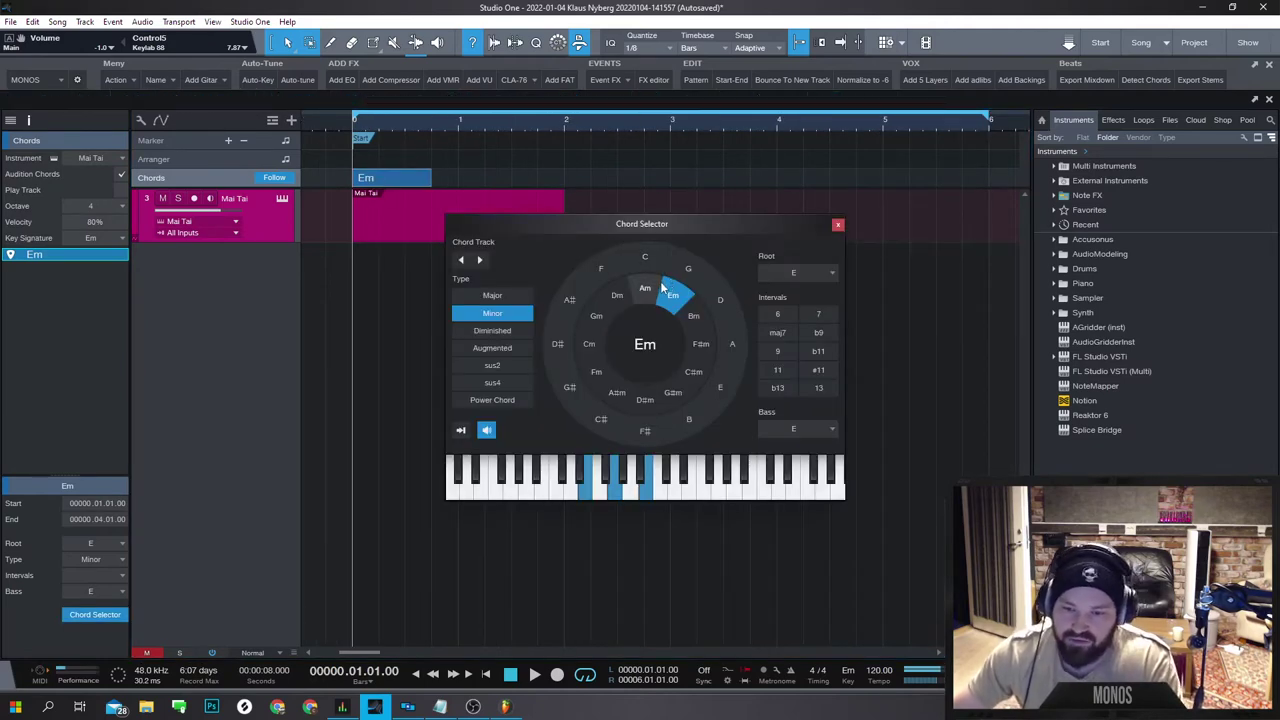
{"action": "left_click", "coordinate": [816, 314]}
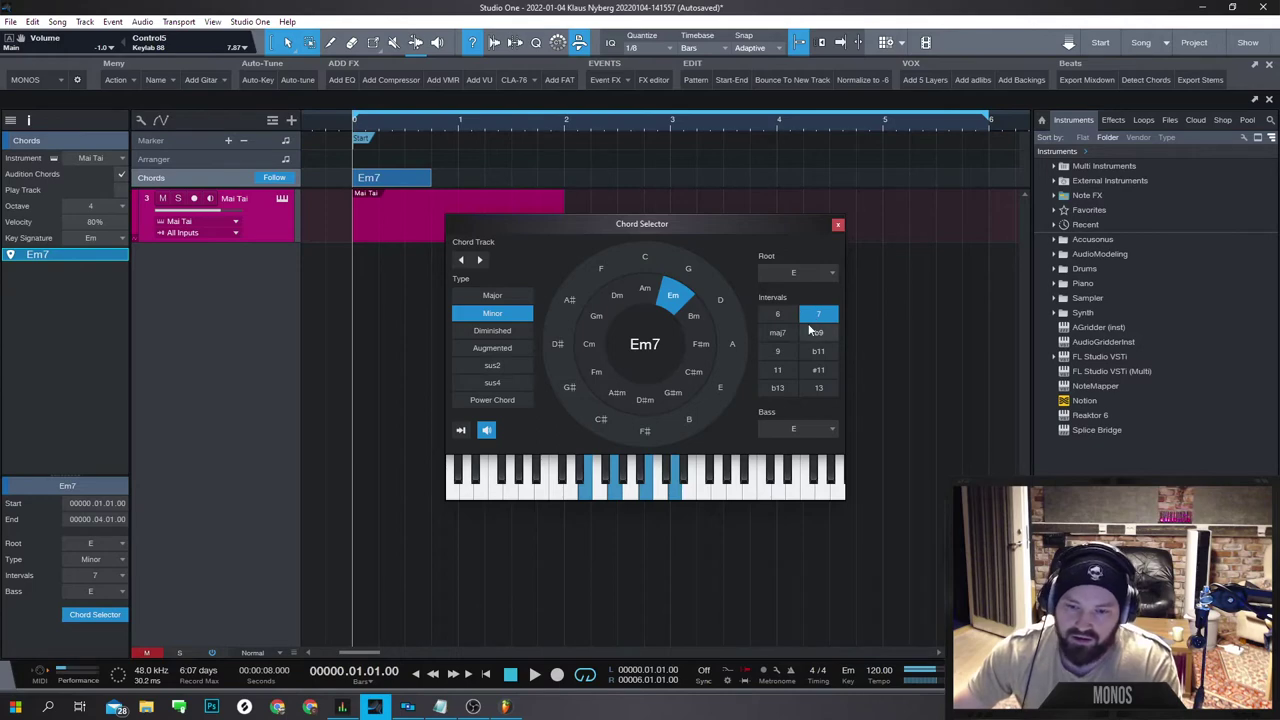
{"action": "left_click", "coordinate": [838, 226]}
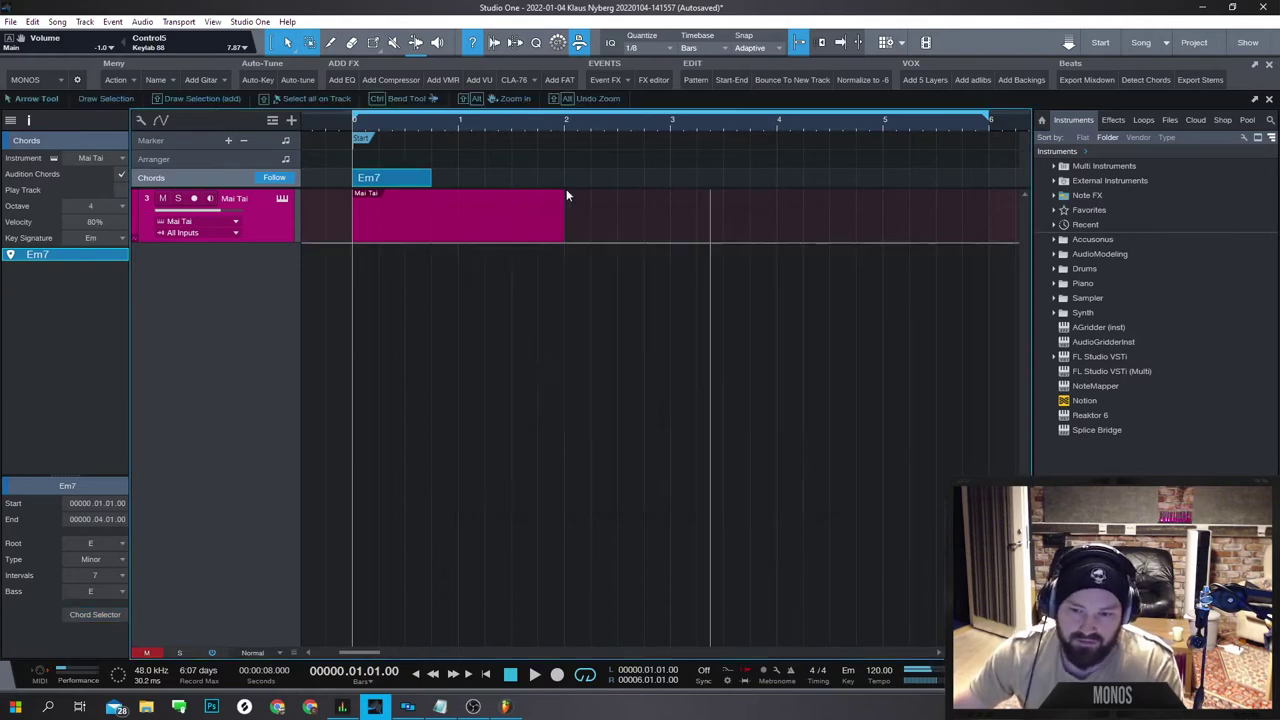
Add a second chord directly after Em7 and set it to G major with the 9 interval.
{"action": "mouse_move", "coordinate": [443, 177]}
{"action": "left_mouse_down"}
{"action": "mouse_move", "coordinate": [524, 180]}
{"action": "mouse_move", "coordinate": [459, 183]}
{"action": "left_mouse_up"}
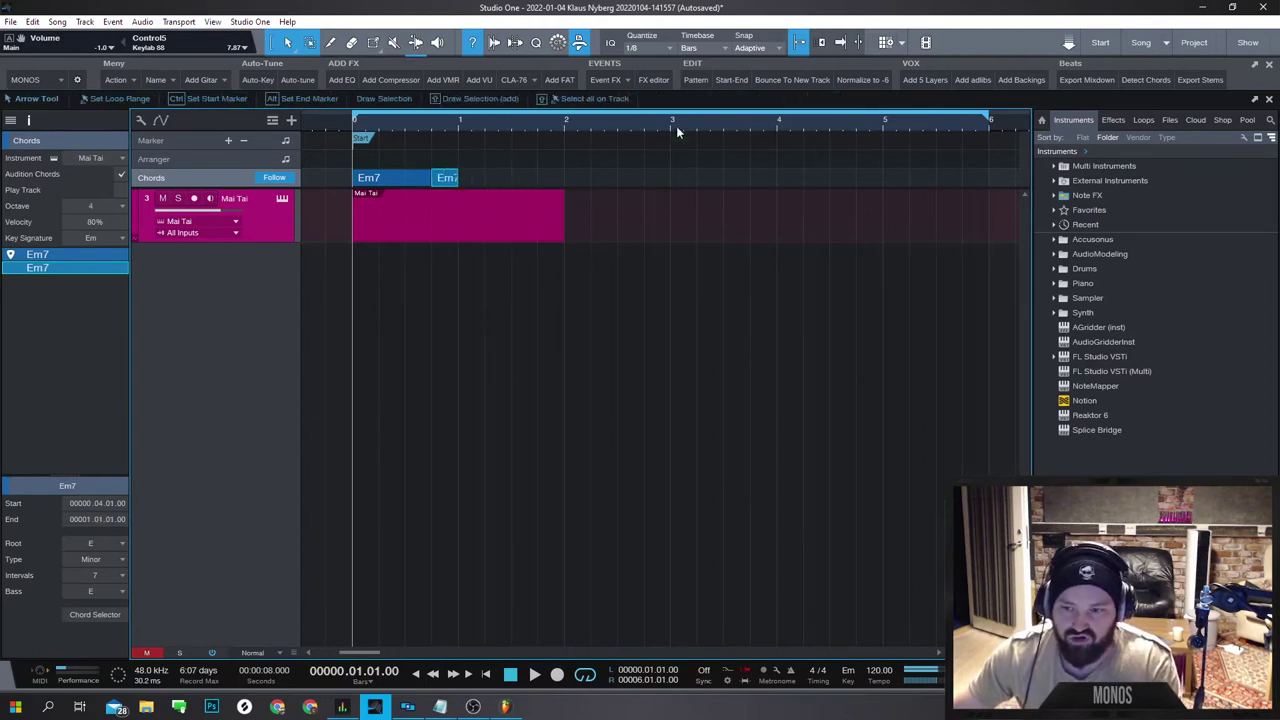
{"action": "double_click", "coordinate": [464, 180]}
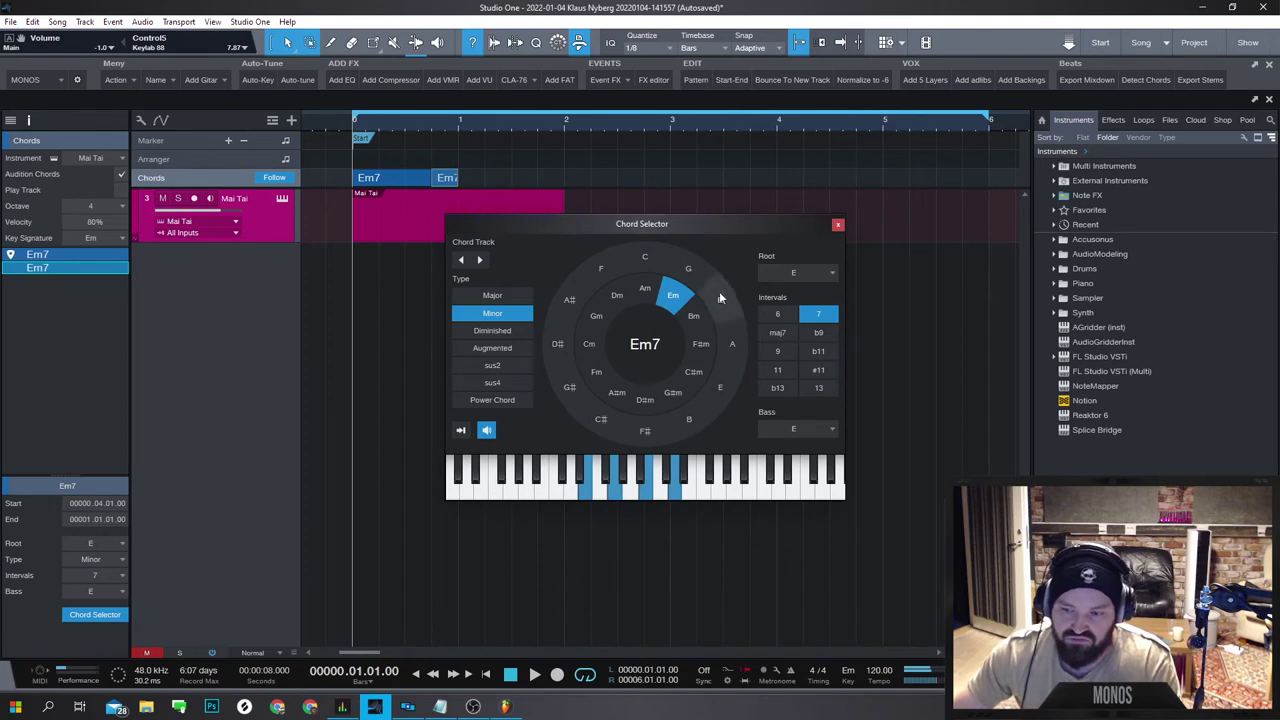
{"action": "left_click", "coordinate": [688, 272]}
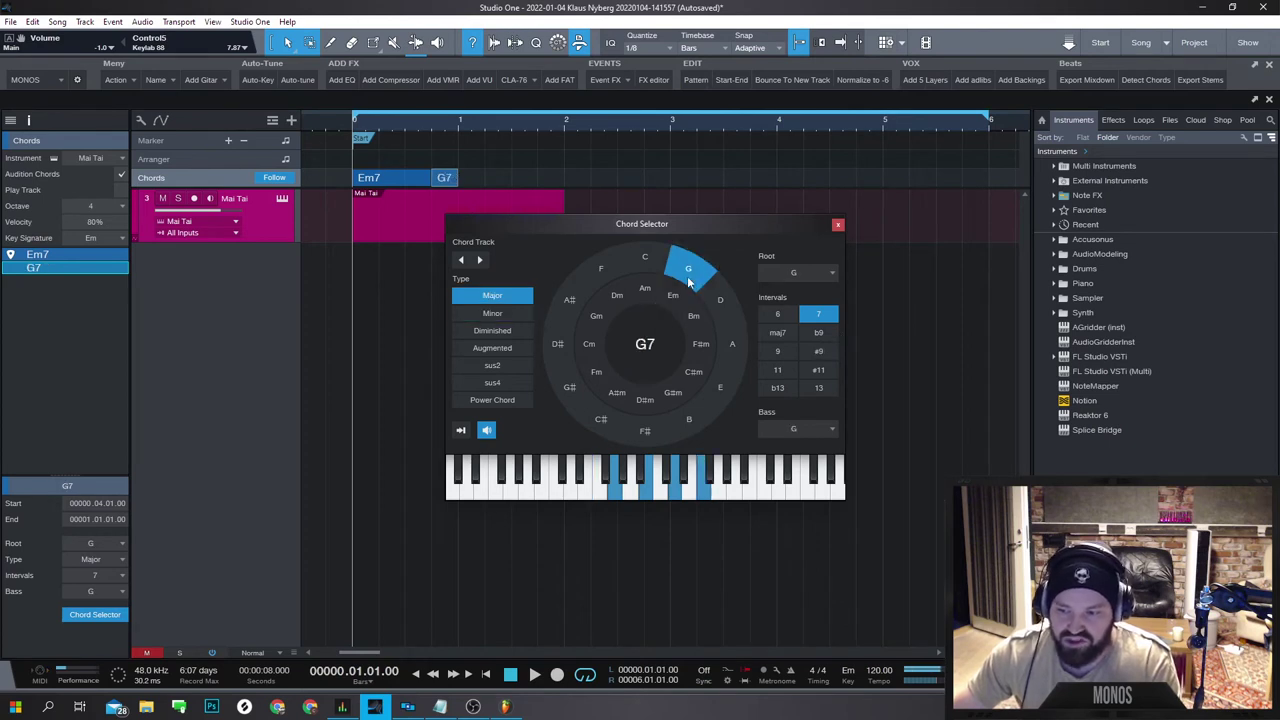
{"action": "left_click", "coordinate": [778, 351]}
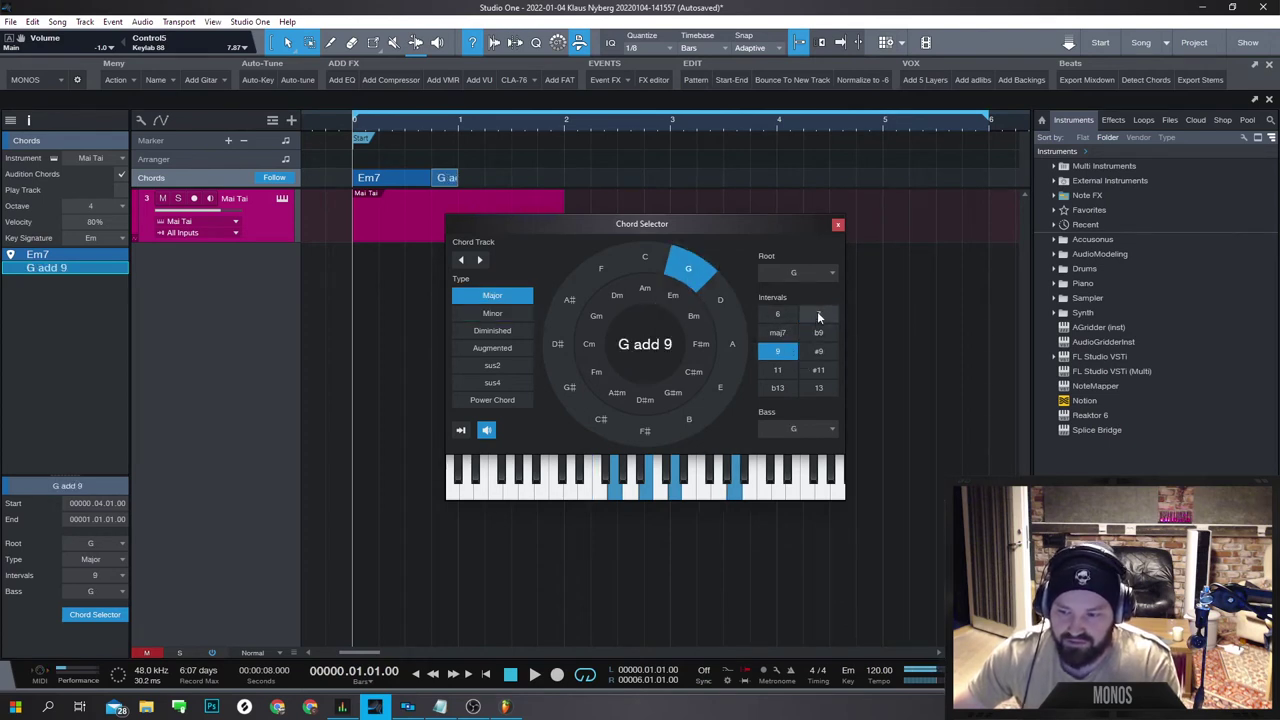
Compare the second chord as E minor and with other intervals such as 7, returning it to G add 9.
{"action": "left_click", "coordinate": [818, 314]}
{"action": "left_click", "coordinate": [780, 351]}
{"action": "left_click", "coordinate": [680, 296]}
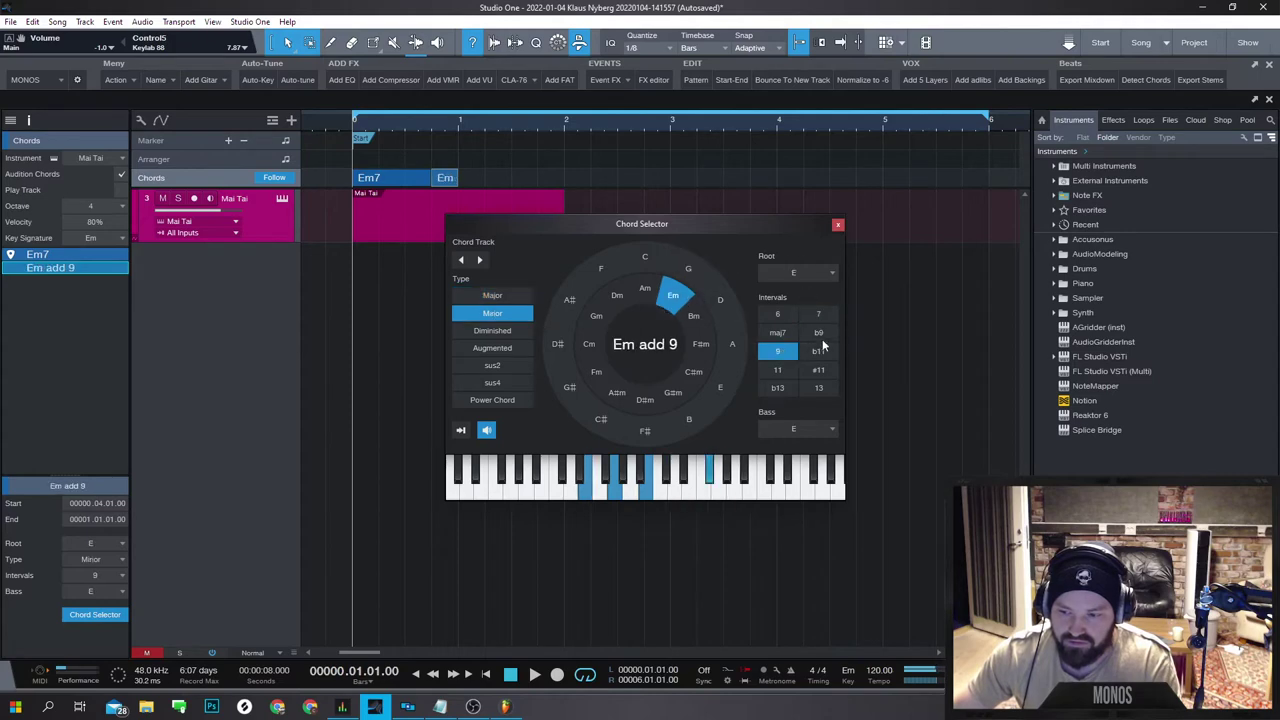
{"action": "left_click", "coordinate": [818, 314]}
{"action": "left_click", "coordinate": [690, 280]}
{"action": "left_click", "coordinate": [778, 350]}
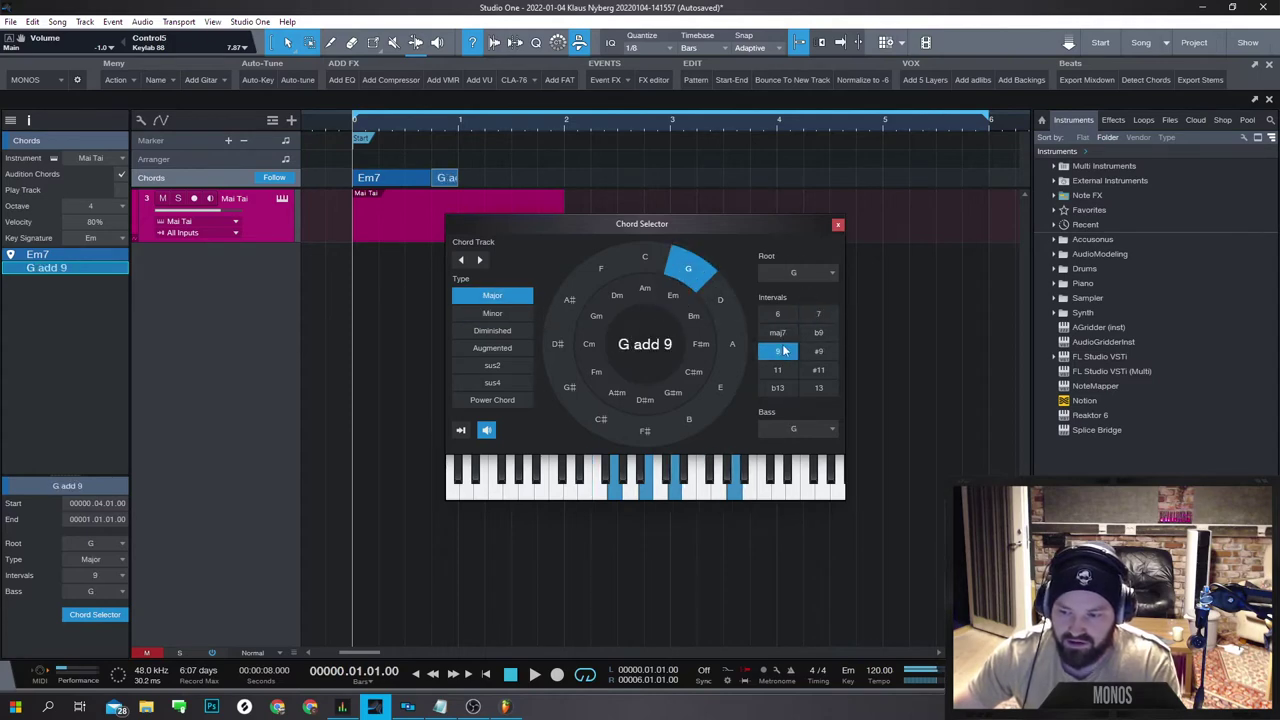
{"action": "left_click", "coordinate": [830, 336]}
{"action": "left_click", "coordinate": [789, 350]}
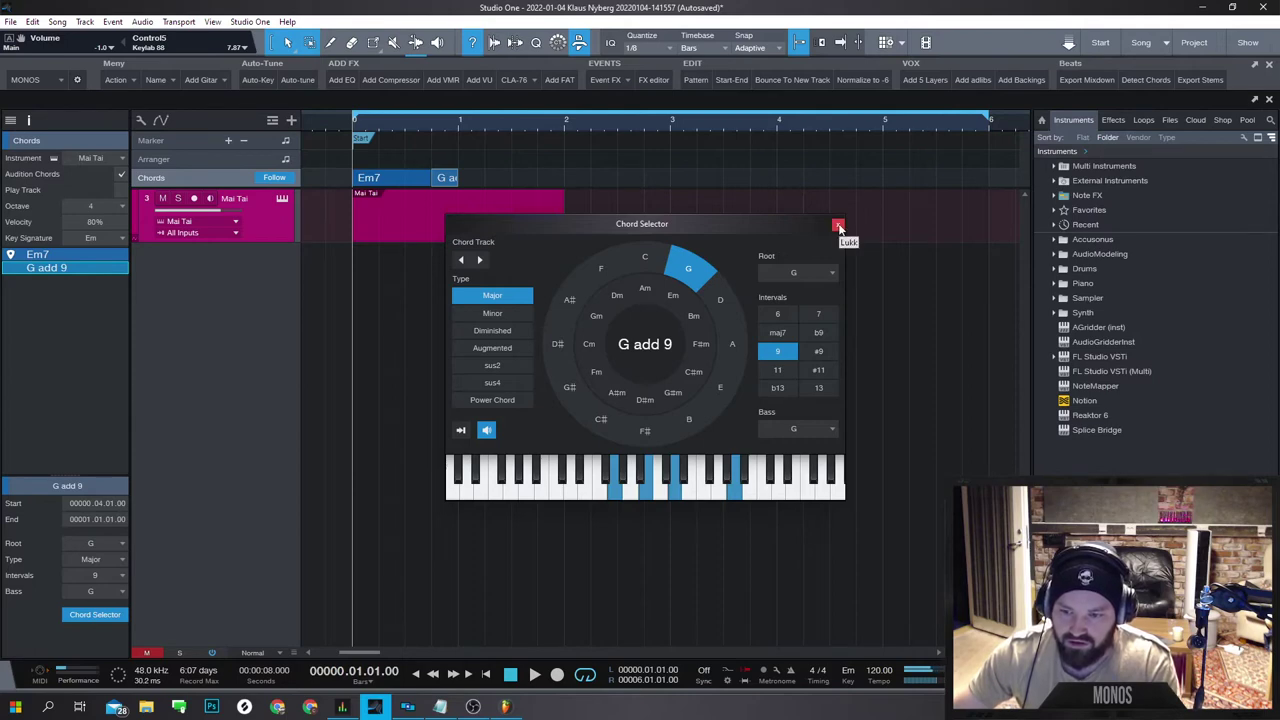
{"action": "left_click", "coordinate": [838, 225]}
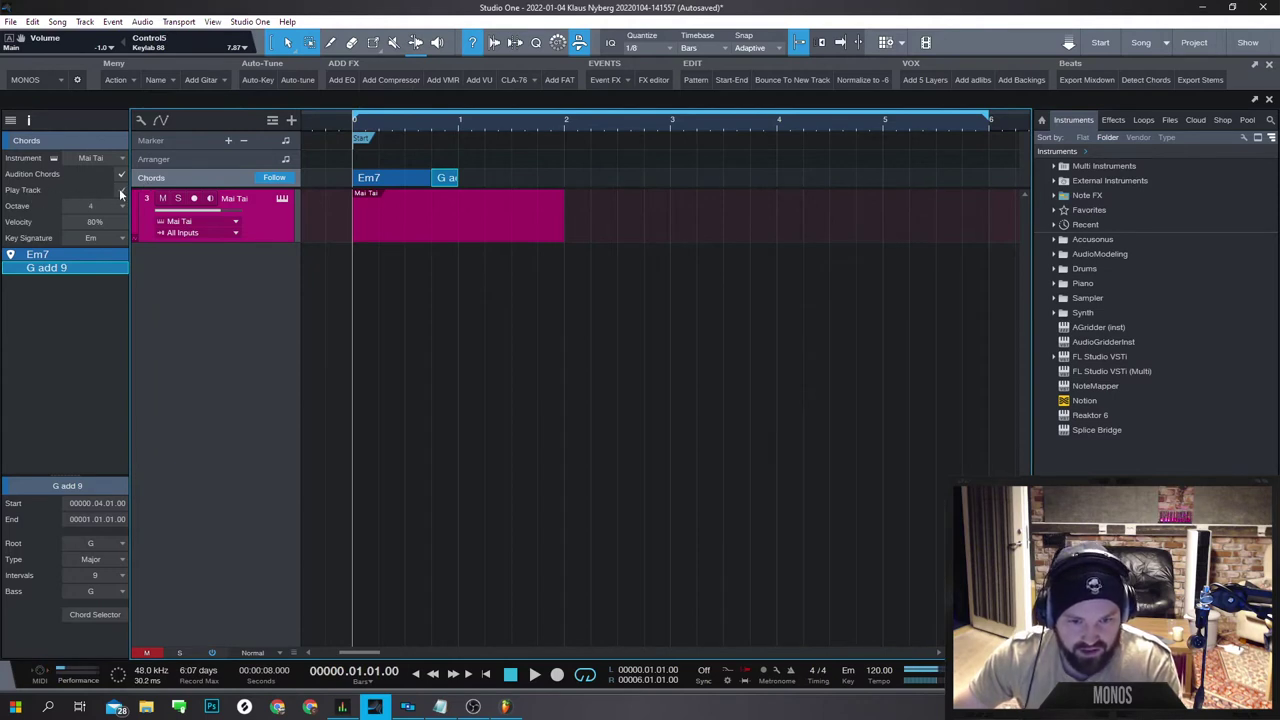
Enable Play Track for the chord track with Mai Tai as its instrument, and play back the chords.
{"action": "left_click", "coordinate": [105, 158]}
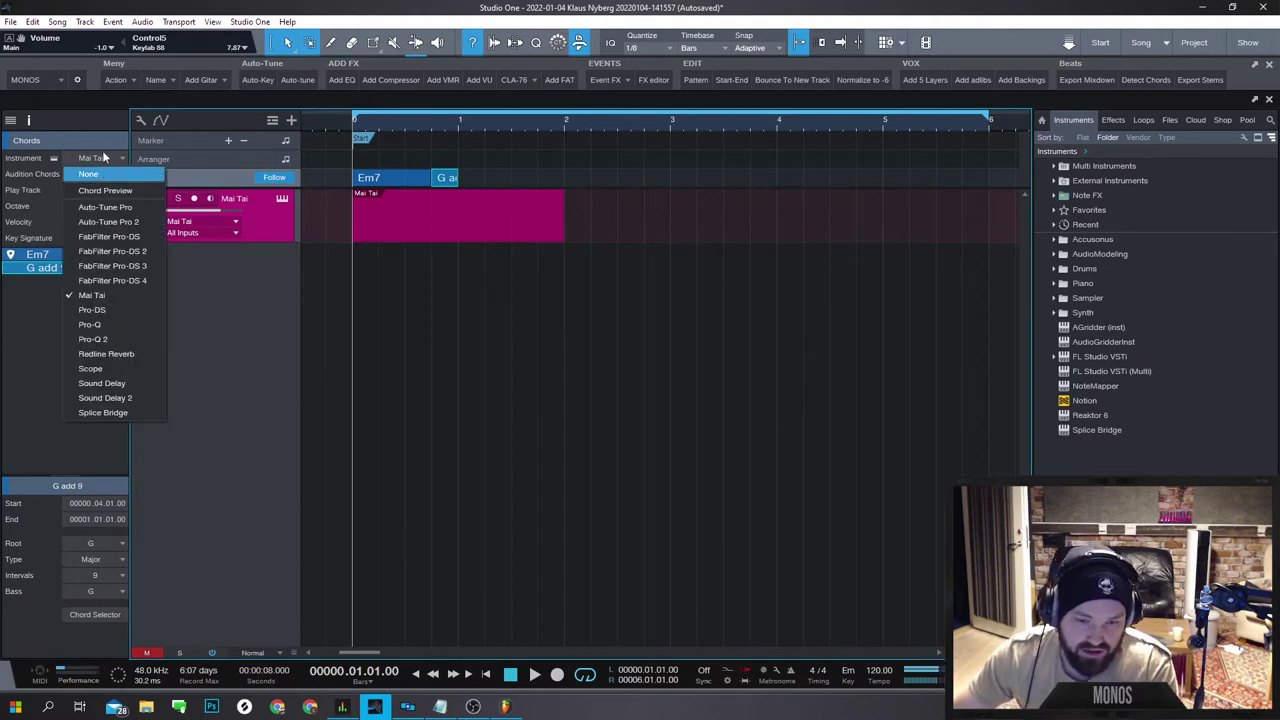
{"action": "left_click", "coordinate": [107, 296]}
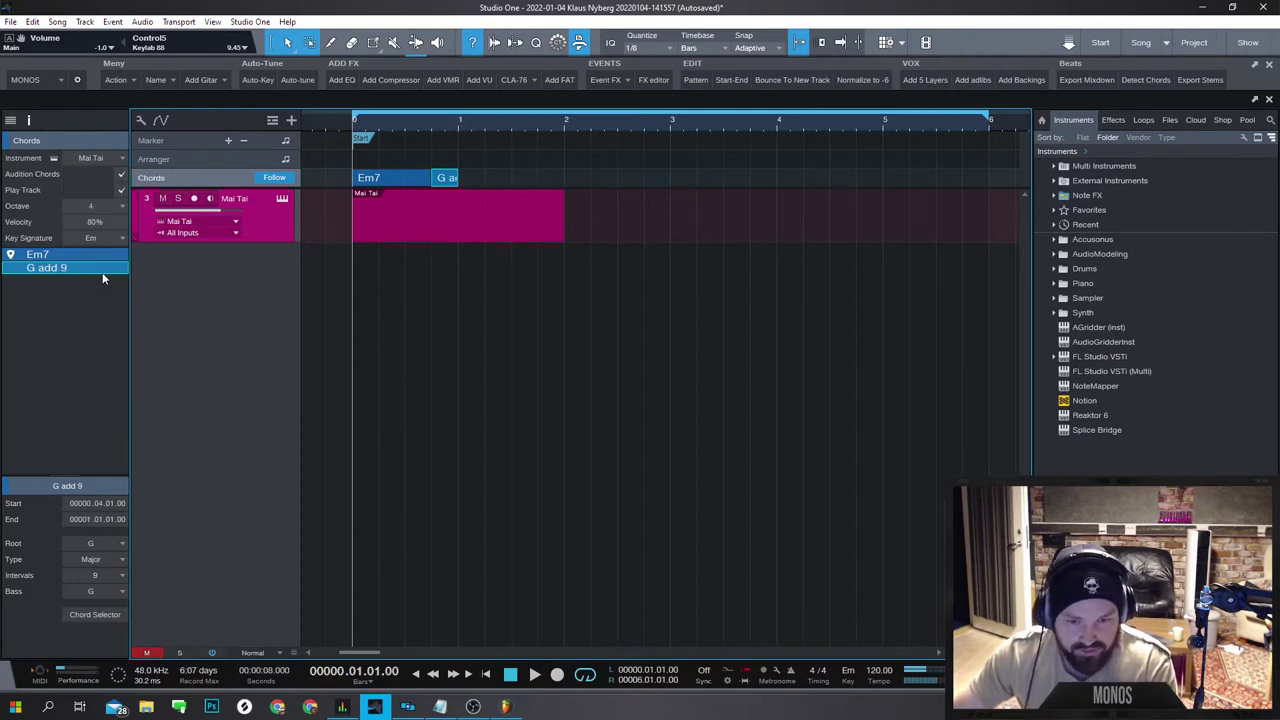
{"action": "key", "text": "space"}
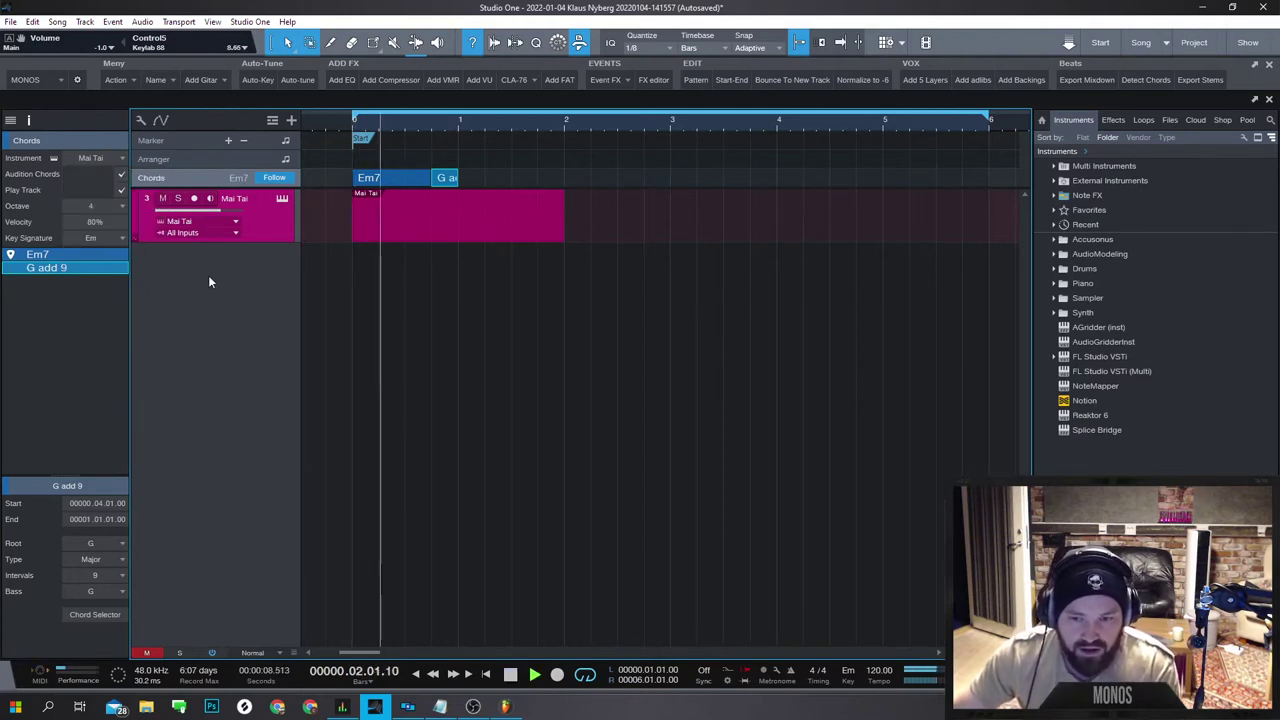
{"action": "key", "text": "space"}
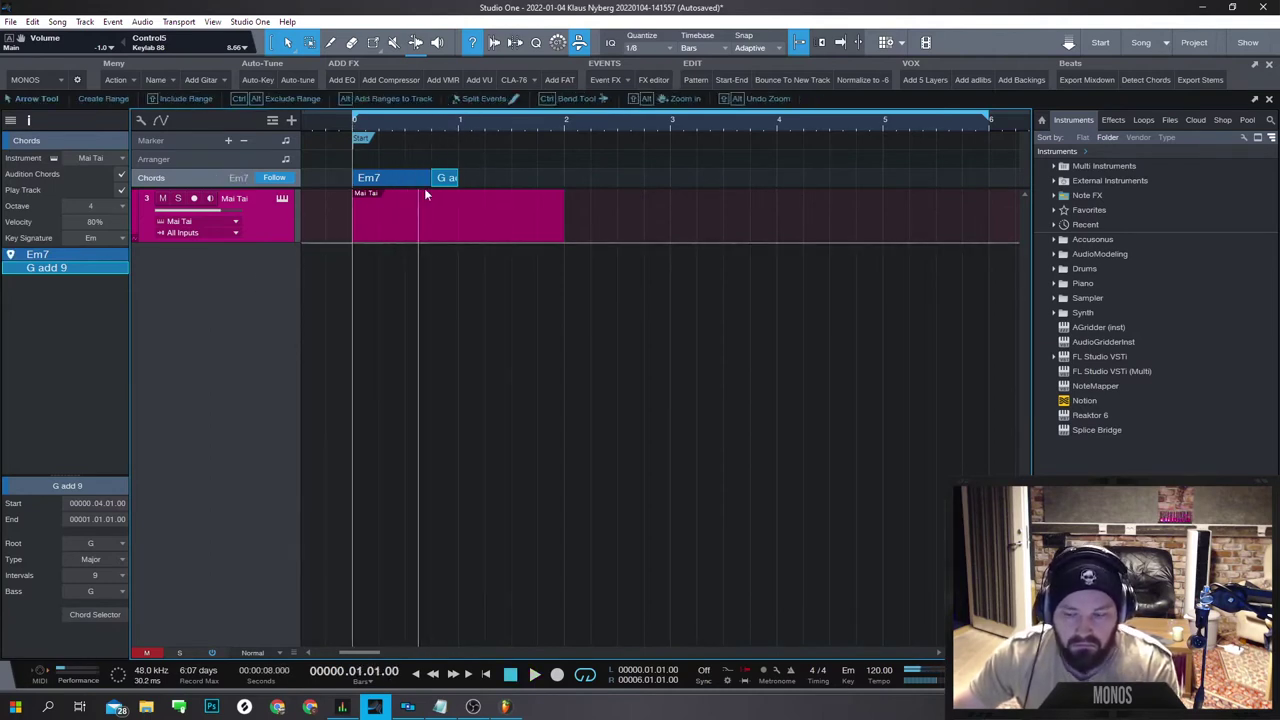
Move the boundary between Em7 and G add 9 earlier, to 00000.03.03.00, and play the chords.
{"action": "left_click", "coordinate": [376, 179]}
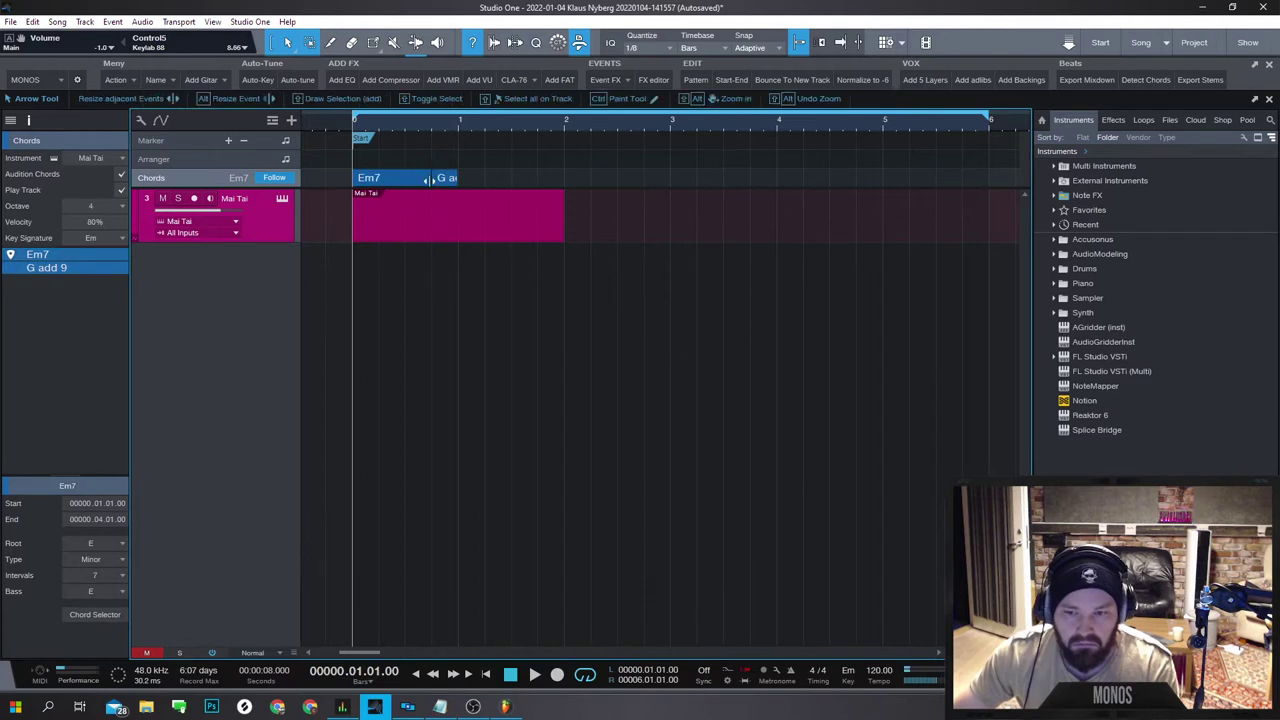
{"action": "left_click_drag", "start_coordinate": [431, 178], "coordinate": [418, 180]}
{"action": "key", "text": "space"}
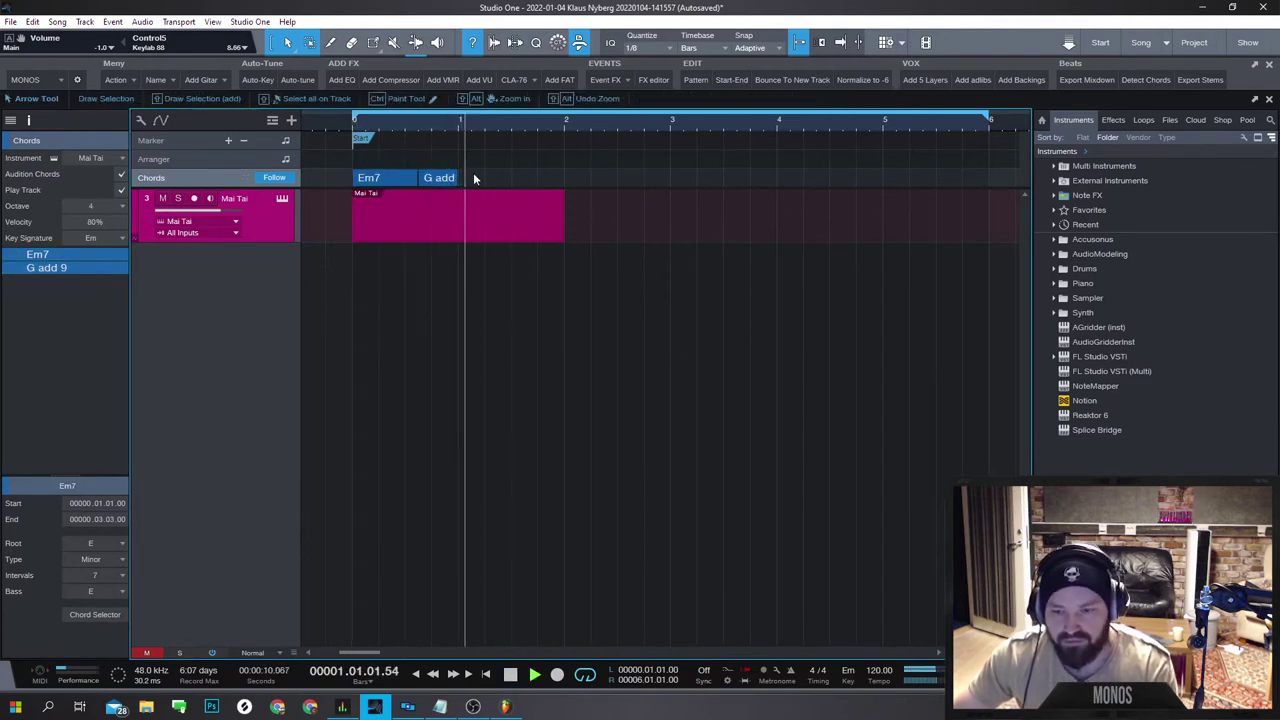
{"action": "key", "text": "space"}
Duplicate the Em7 and G add 9 pair right after the original and play the progression.
{"action": "key", "text": "d"}
{"action": "key", "text": "space"}
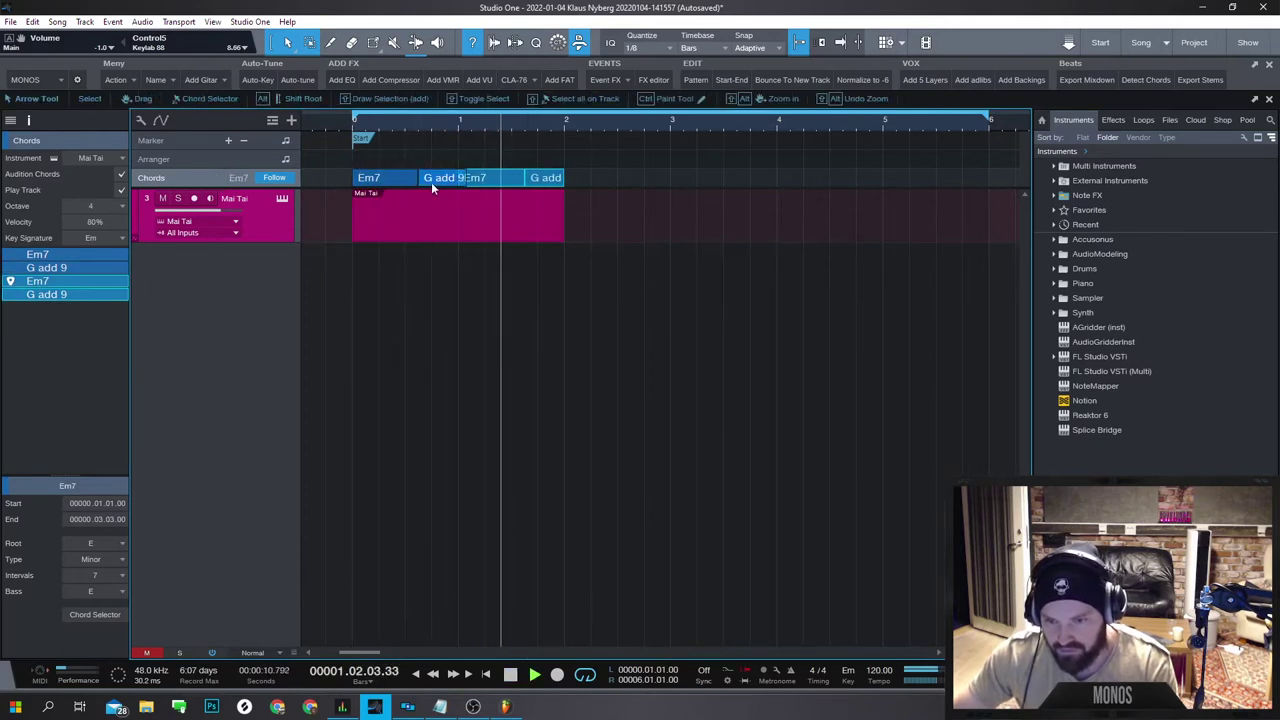
{"action": "key", "text": "space"}
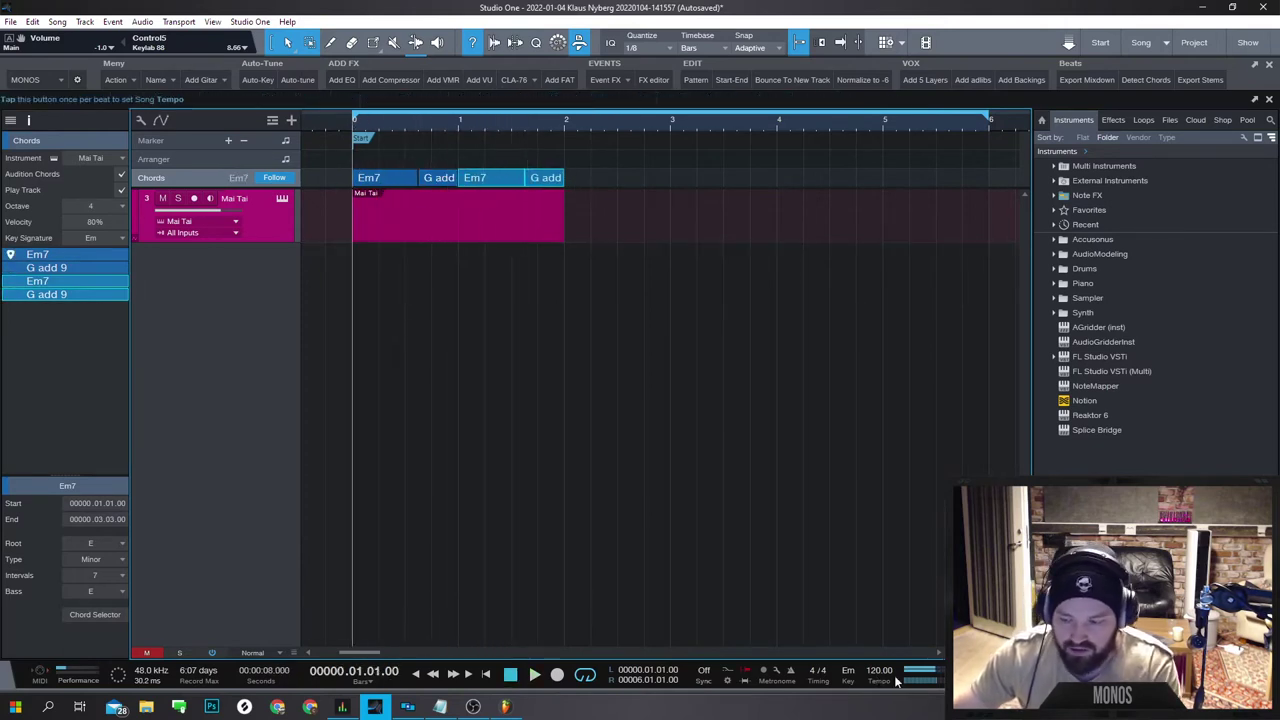
Set the song tempo to 90 and play the chord progression.
{"action": "left_click_drag", "start_coordinate": [880, 672], "coordinate": [871, 692]}
{"action": "key", "text": "space"}
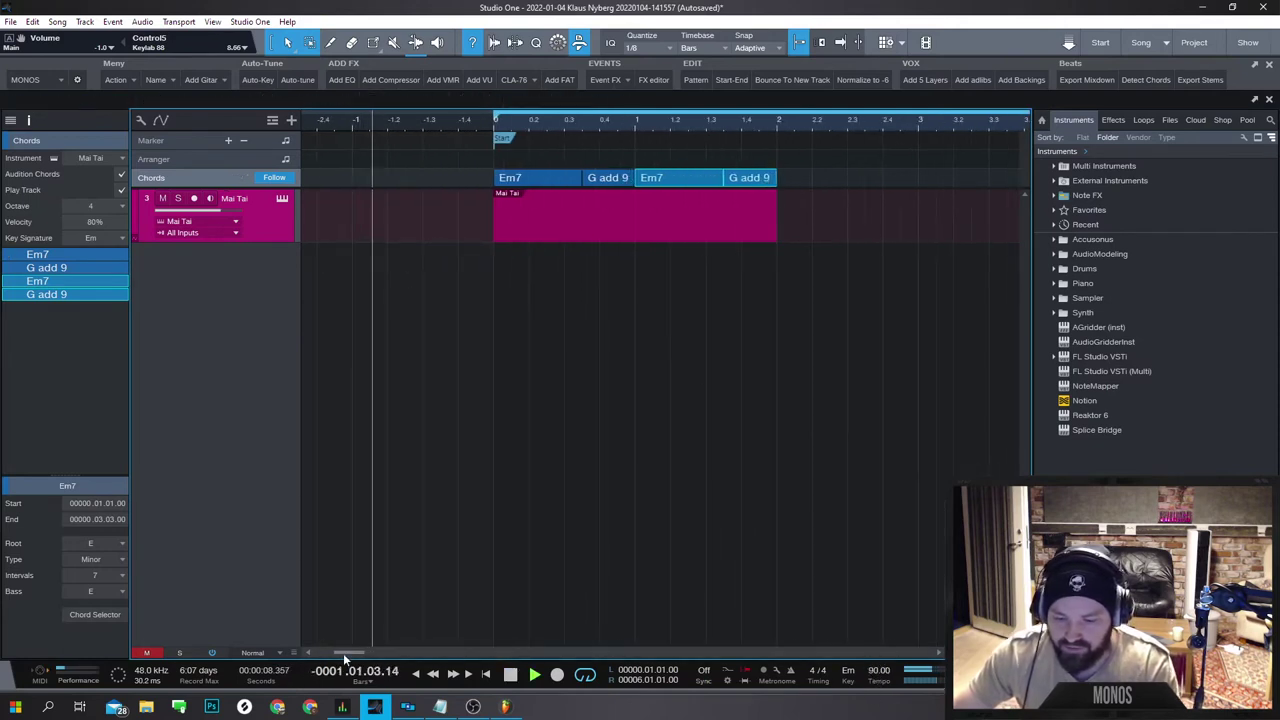
{"action": "left_click_drag", "start_coordinate": [343, 653], "coordinate": [352, 653]}
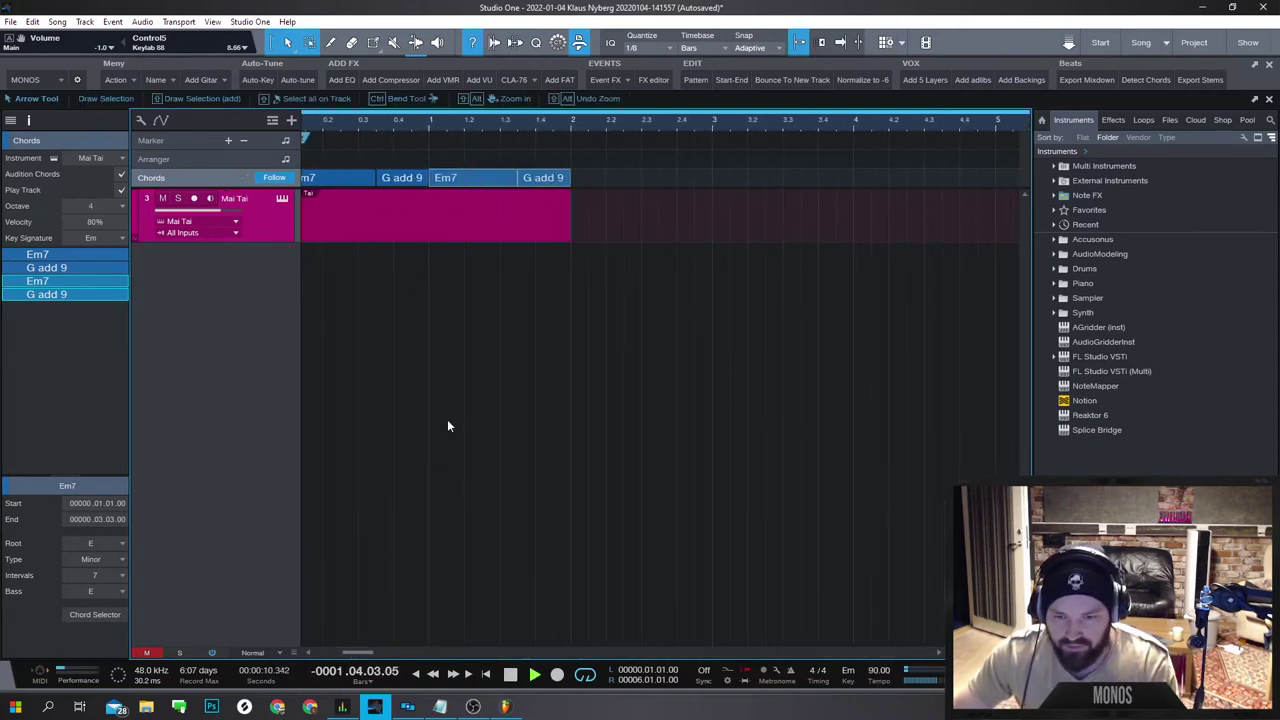
{"action": "scroll", "coordinate": [447, 334], "scroll_direction": "down", "scroll_amount": 2, "text": "ctrl"}
{"action": "scroll", "coordinate": [447, 334], "scroll_direction": "up", "scroll_amount": 2, "text": "ctrl"}
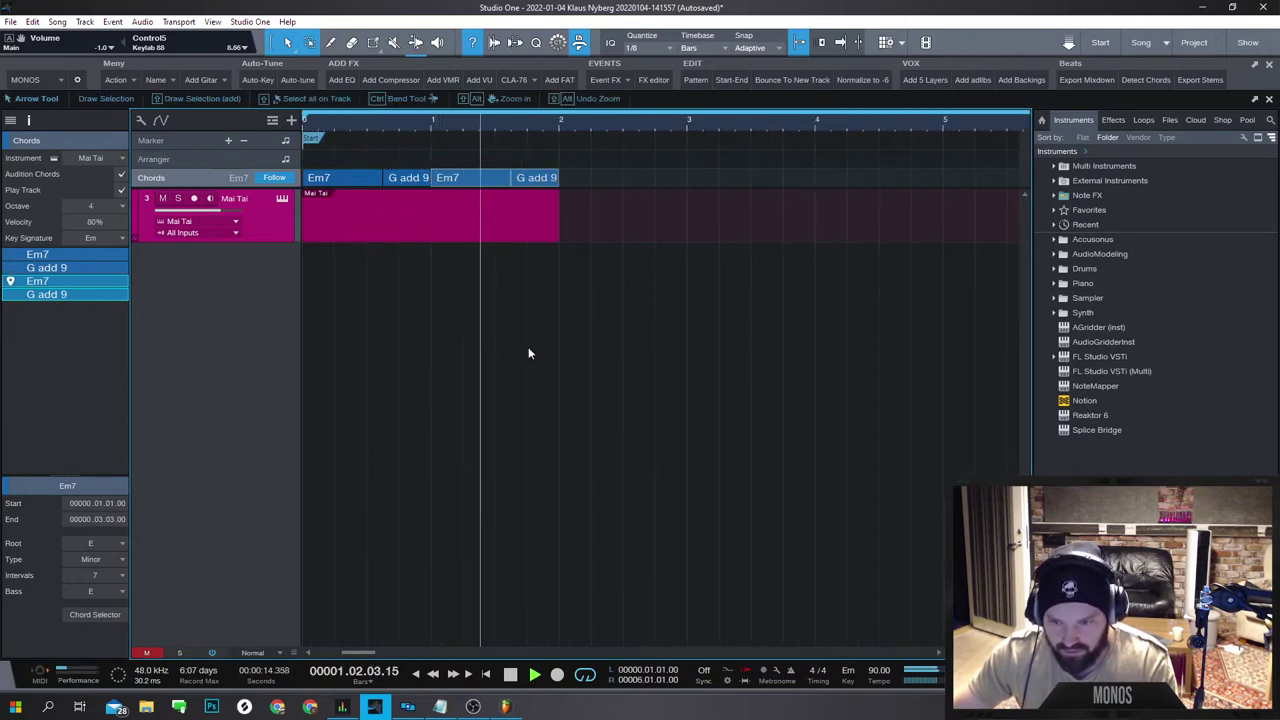
Duplicate the chord pair once more and set the song tempo to 120.
{"action": "key", "text": "d"}
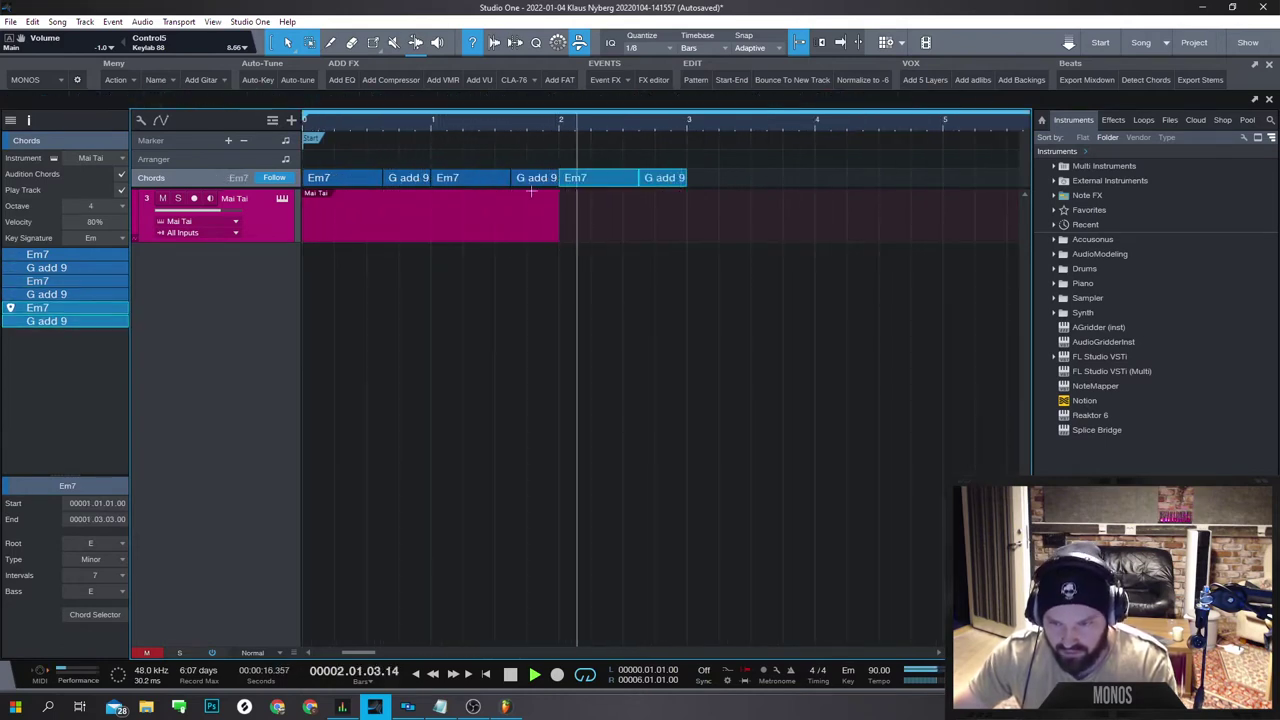
{"action": "key", "text": "space"}
{"action": "scroll", "coordinate": [573, 282], "scroll_direction": "down", "scroll_amount": 2, "text": "ctrl"}
{"action": "scroll", "coordinate": [566, 276], "scroll_direction": "up", "scroll_amount": 2, "text": "ctrl"}
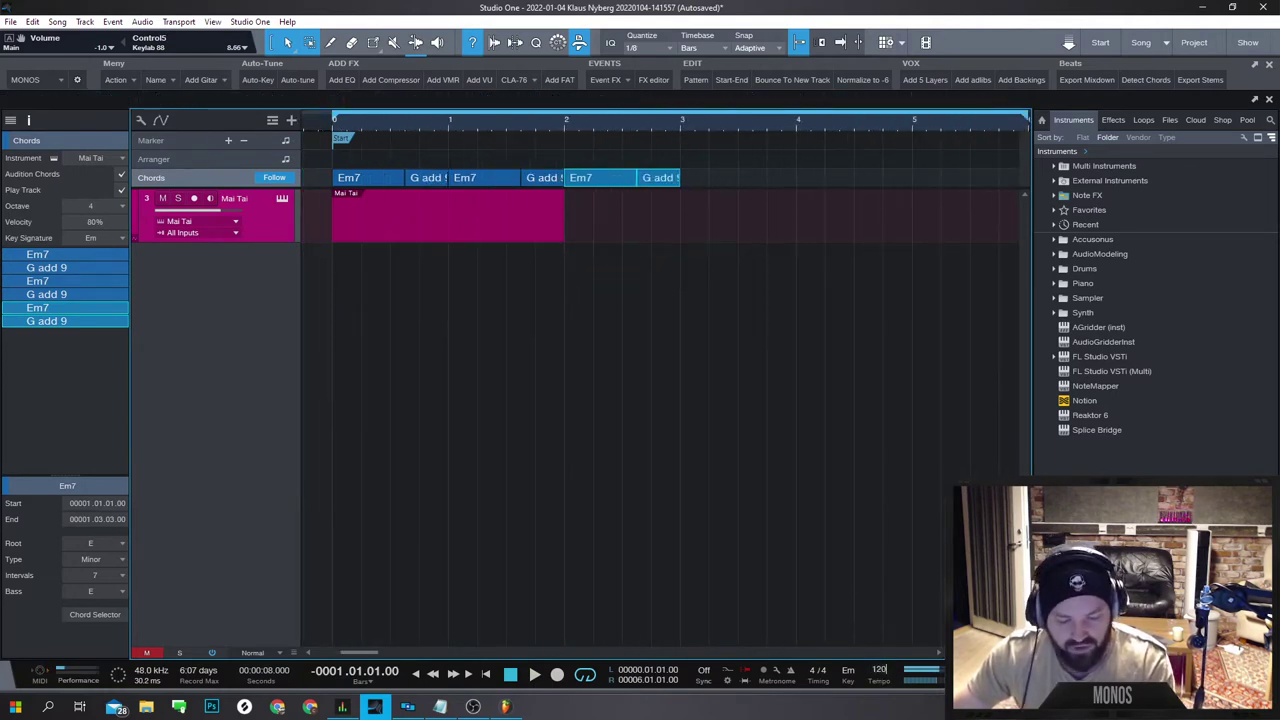
{"action": "scroll", "coordinate": [644, 312], "scroll_direction": "down", "scroll_amount": 2, "text": "ctrl"}
{"action": "scroll", "coordinate": [400, 250], "scroll_direction": "down", "scroll_amount": 2, "text": "ctrl"}
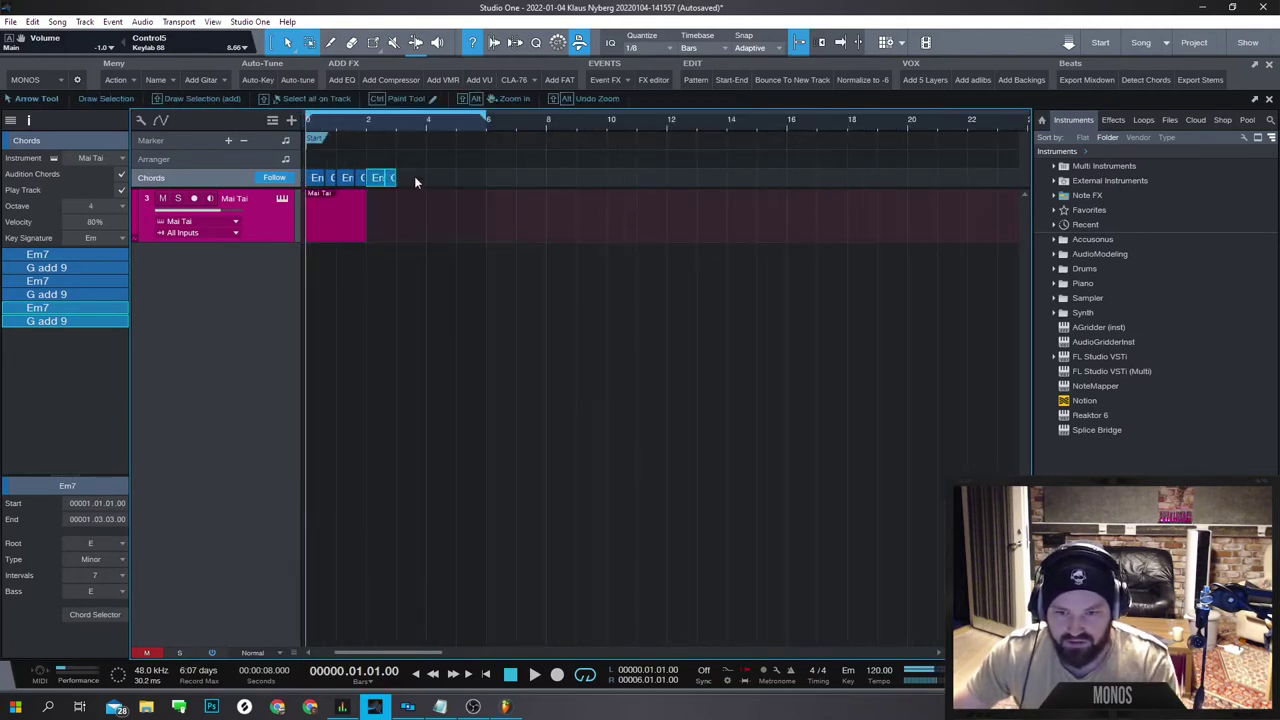
Delete the chord copies and stretch the first pair over two bars, with Em7 ending at 00001.03.01.00, and play it.
{"action": "left_click_drag", "start_coordinate": [414, 176], "coordinate": [450, 180]}
{"action": "key", "text": "Delete"}
{"action": "scroll", "coordinate": [316, 215], "scroll_direction": "up", "scroll_amount": 3, "text": "ctrl"}
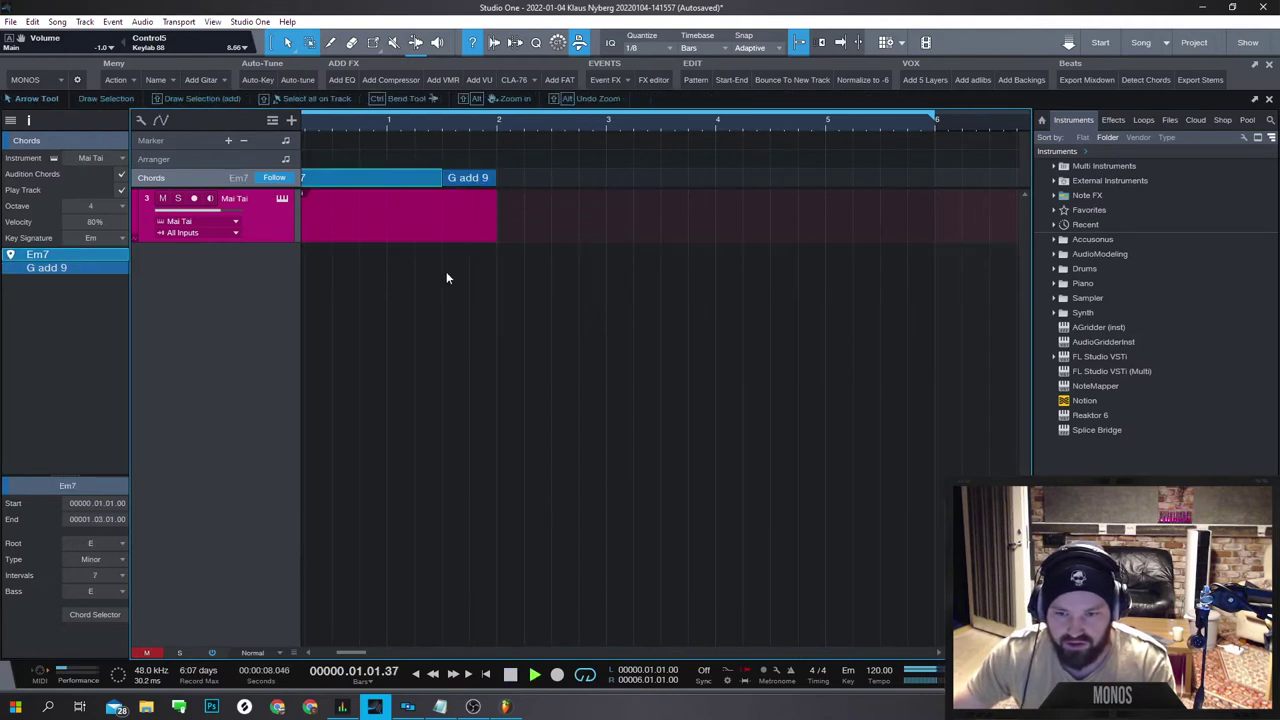
{"action": "scroll", "coordinate": [446, 275], "scroll_direction": "down", "scroll_amount": 3, "text": "ctrl"}
{"action": "key", "text": "space"}
{"action": "scroll", "coordinate": [425, 258], "scroll_direction": "up", "scroll_amount": 2, "text": "ctrl"}
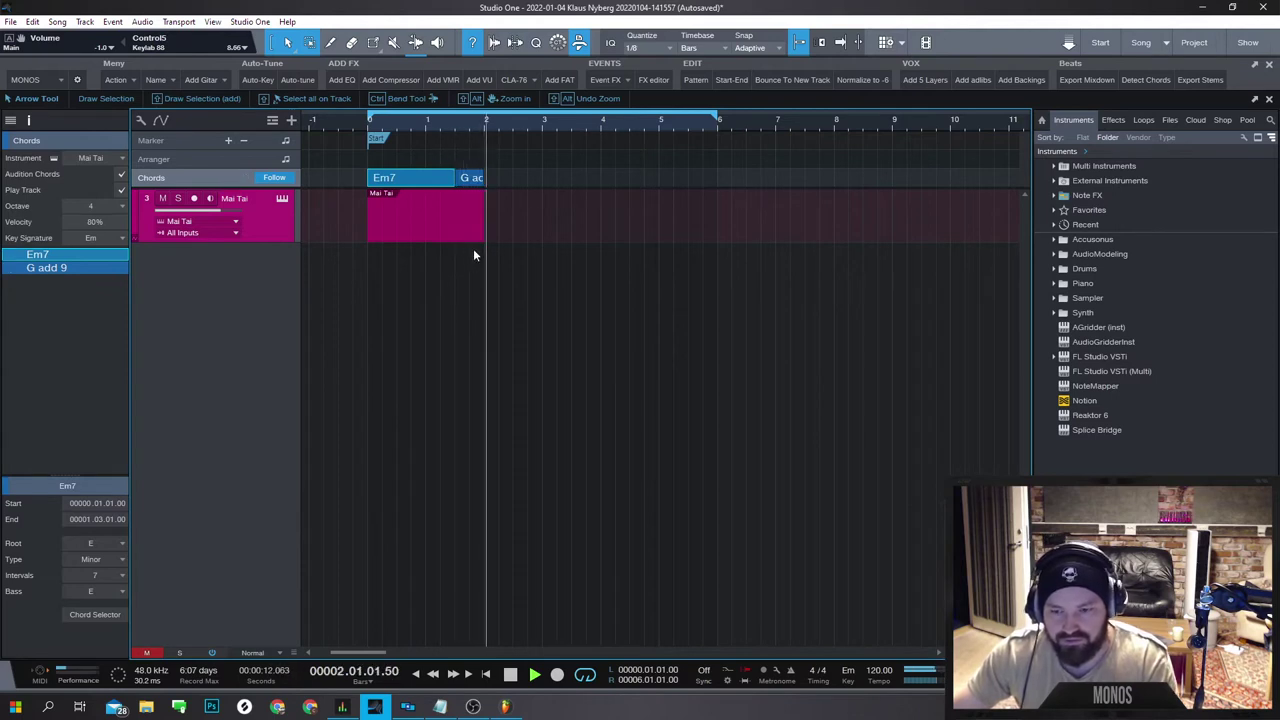
Stop playback and duplicate the two-bar Em7 and G add 9 pair twice.
{"action": "key", "text": "space"}
{"action": "key", "text": "d"}
{"action": "key", "text": "d"}
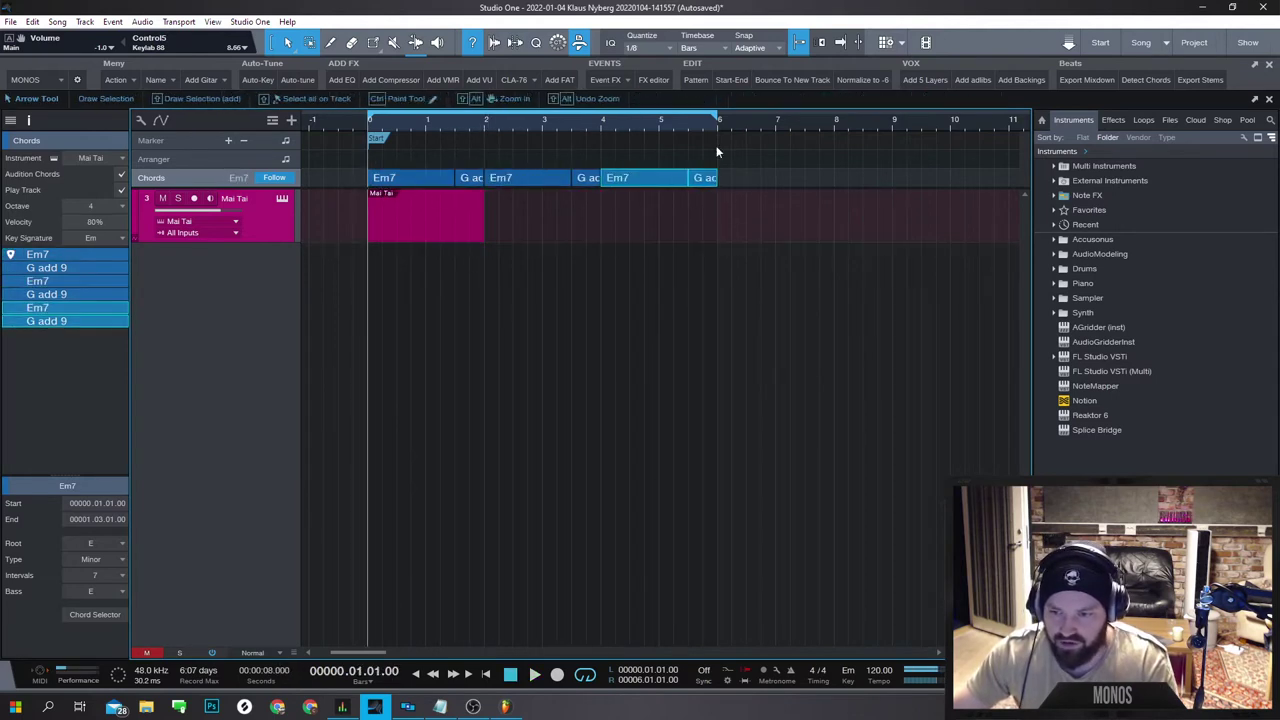
Extend the loop range to bar 8 and place the playback cursor at 00005.03.01.00.
{"action": "left_click", "coordinate": [735, 170]}
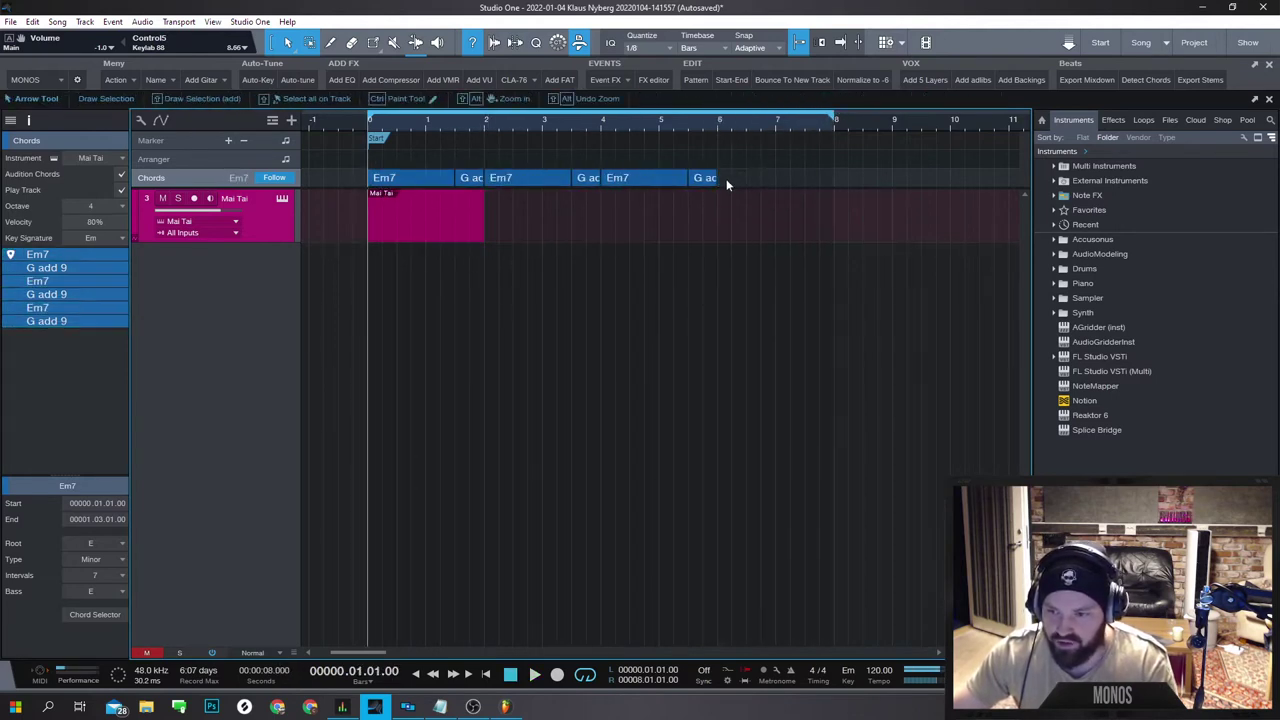
{"action": "left_click", "coordinate": [688, 124]}
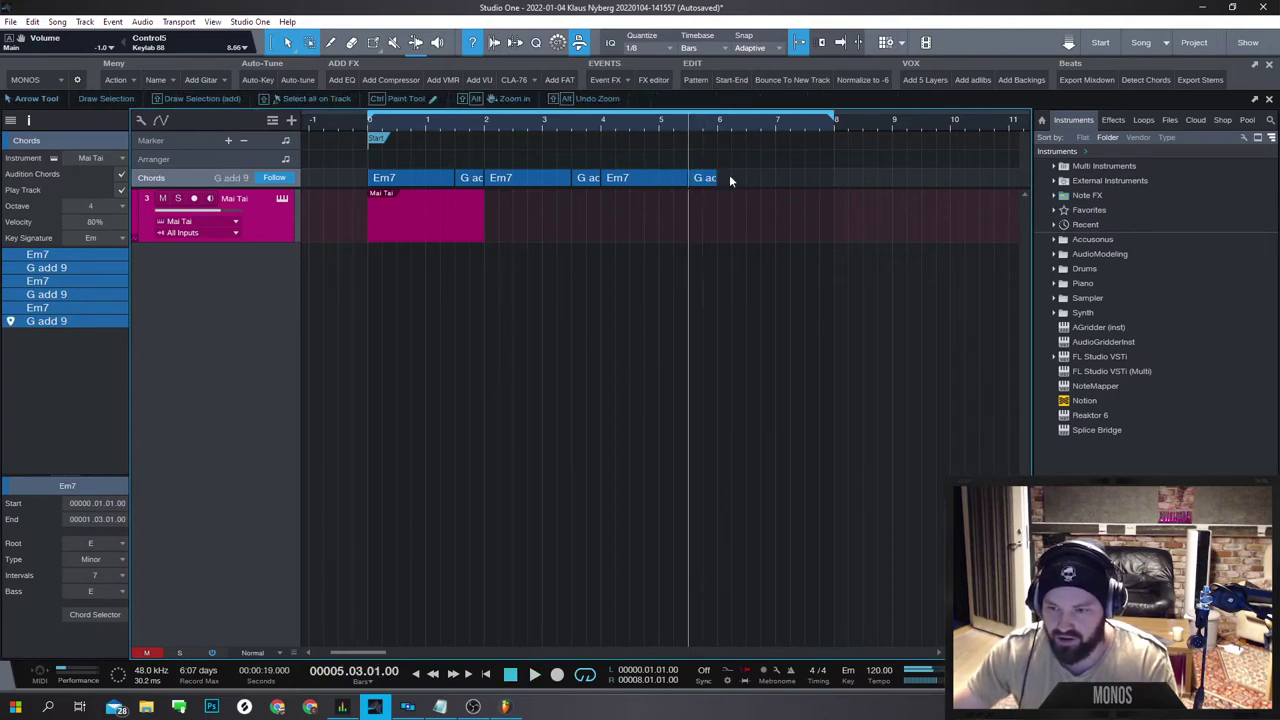
Add a one-bar chord at bar 6 on the chord track, set it to C6 and play the transition into it.
{"action": "left_click", "coordinate": [729, 177], "text": "ctrl"}
{"action": "double_click", "coordinate": [752, 180]}
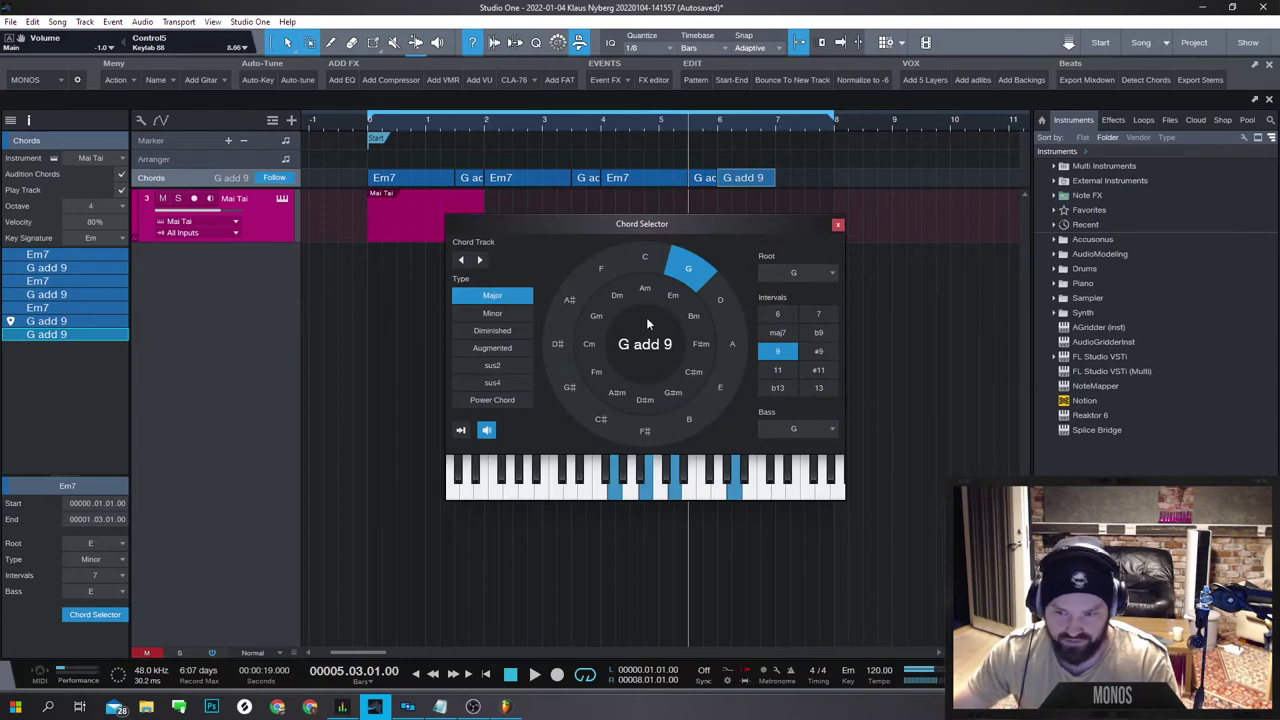
{"action": "left_click", "coordinate": [701, 318]}
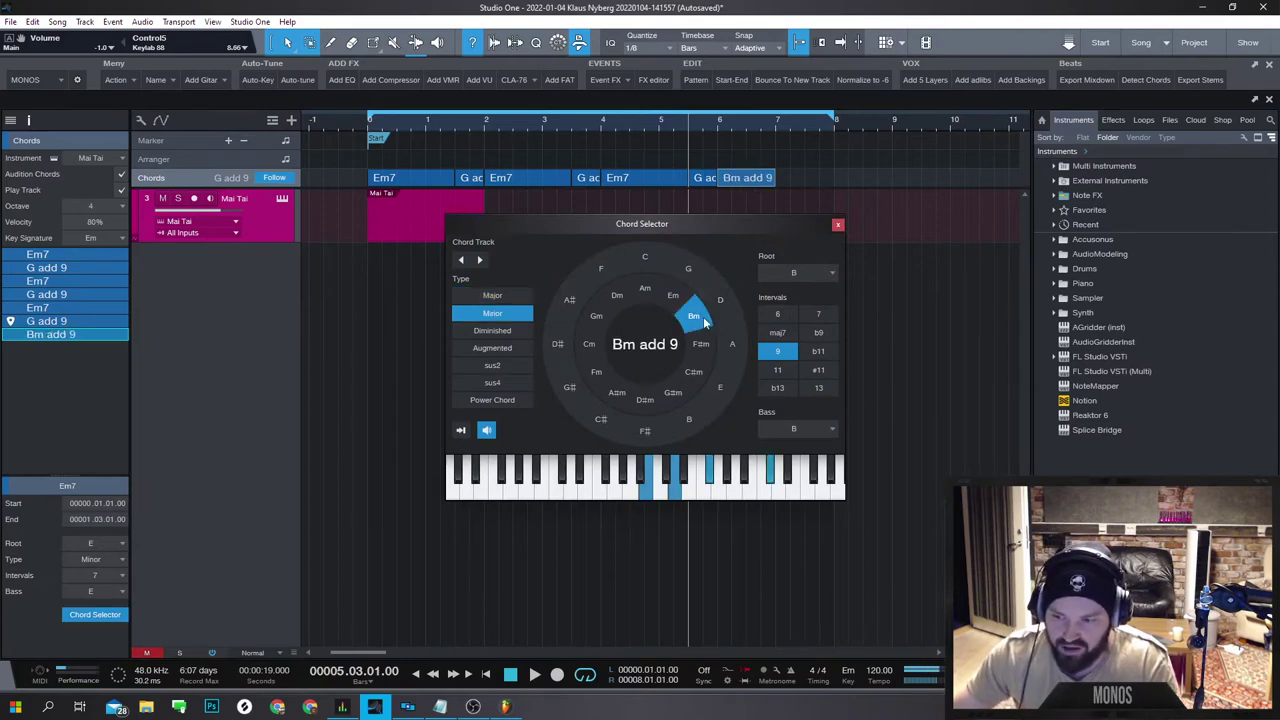
{"action": "left_click", "coordinate": [818, 315]}
{"action": "left_click", "coordinate": [778, 332]}
{"action": "left_click", "coordinate": [810, 336]}
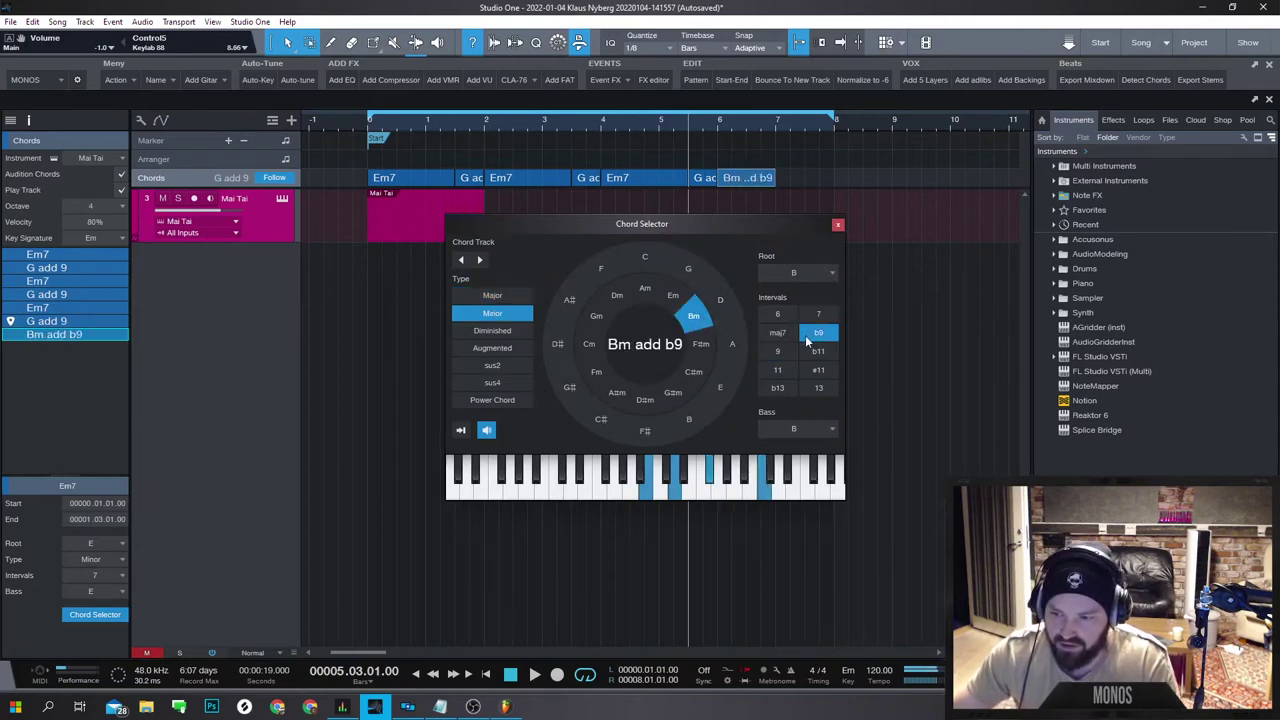
{"action": "left_click", "coordinate": [777, 351]}
{"action": "left_click", "coordinate": [778, 315]}
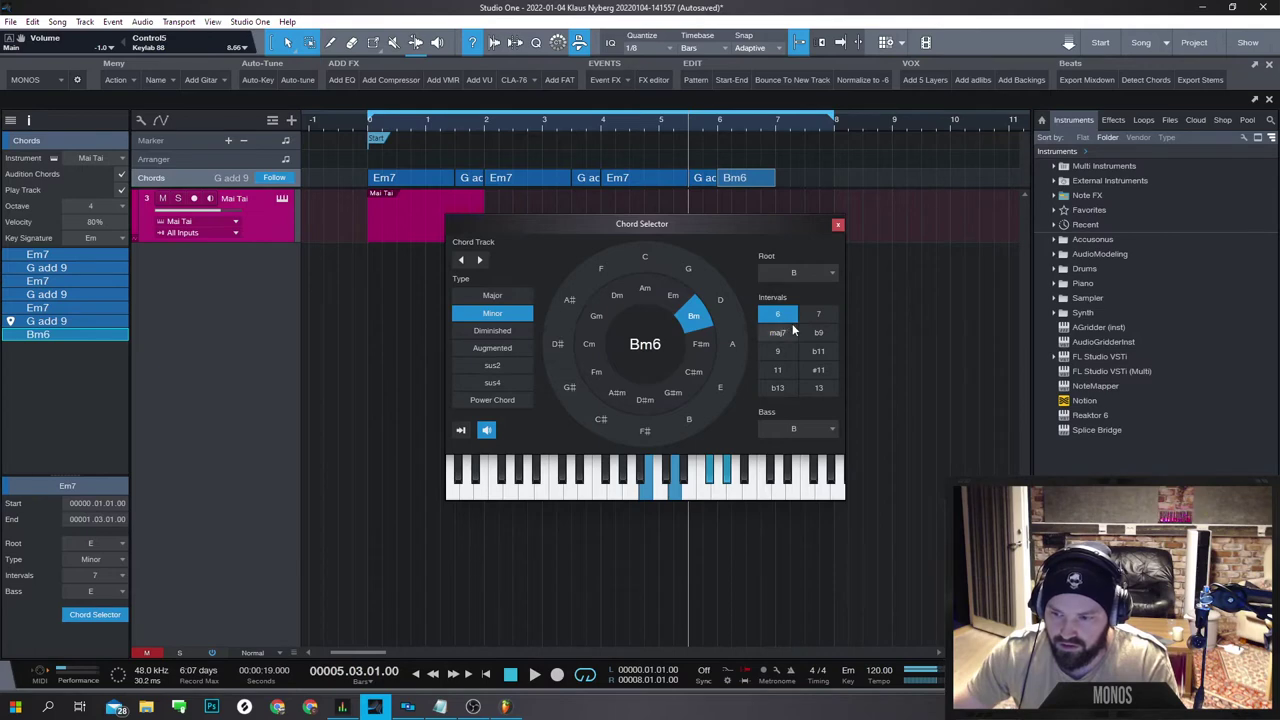
{"action": "left_click", "coordinate": [664, 266]}
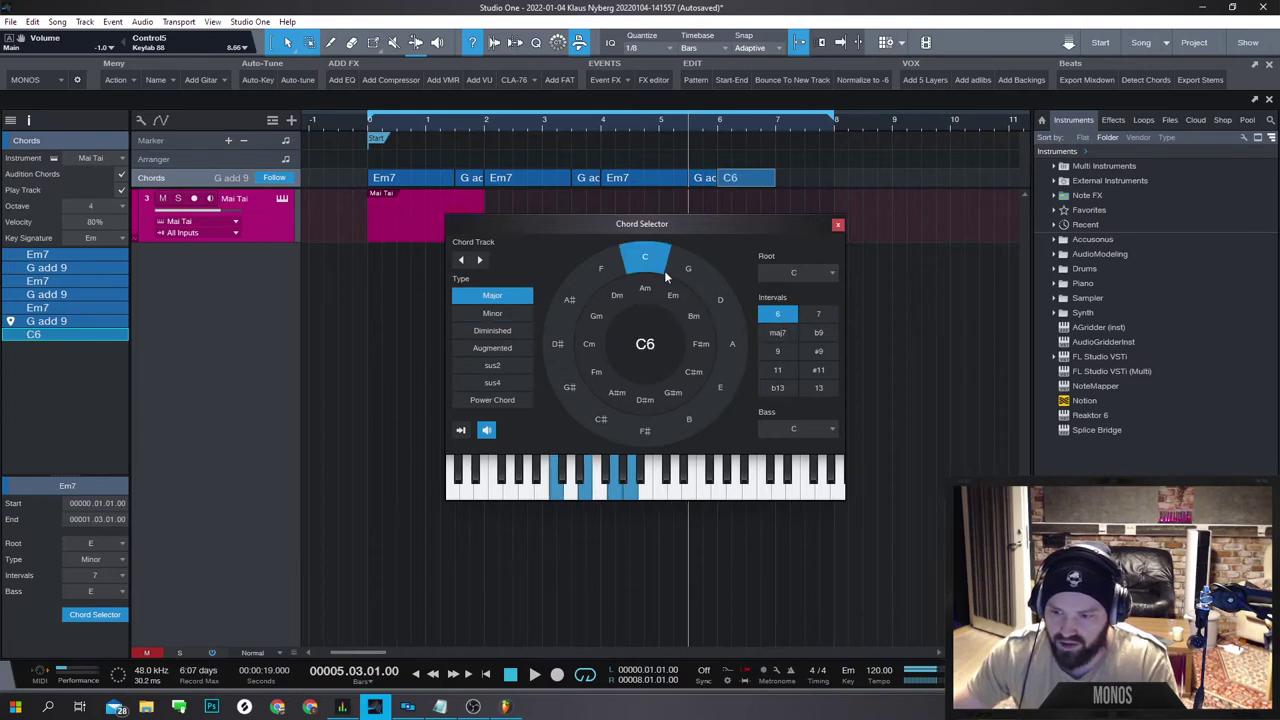
{"action": "left_click", "coordinate": [837, 225]}
{"action": "key", "text": "space"}
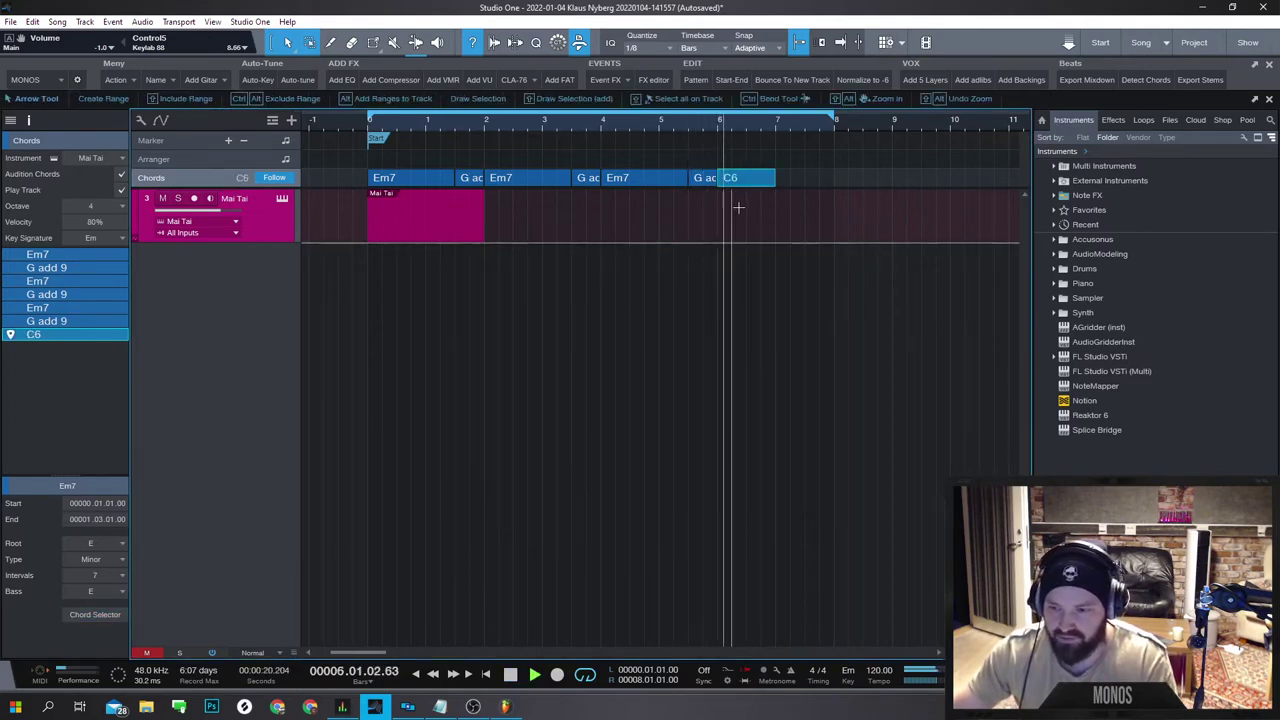
{"action": "key", "text": "space"}
Add a one-bar chord at bar 7 and set it to D6.
{"action": "left_click", "coordinate": [787, 177]}
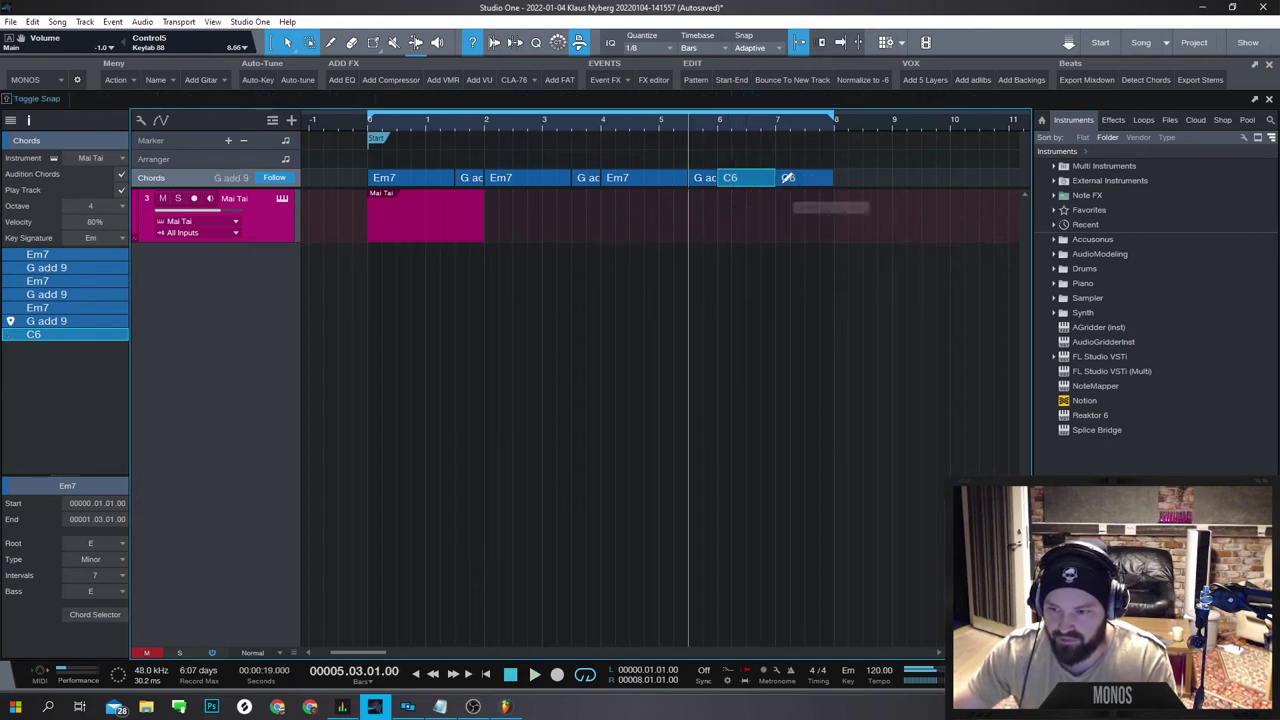
{"action": "double_click", "coordinate": [796, 179]}
{"action": "left_click", "coordinate": [720, 300]}
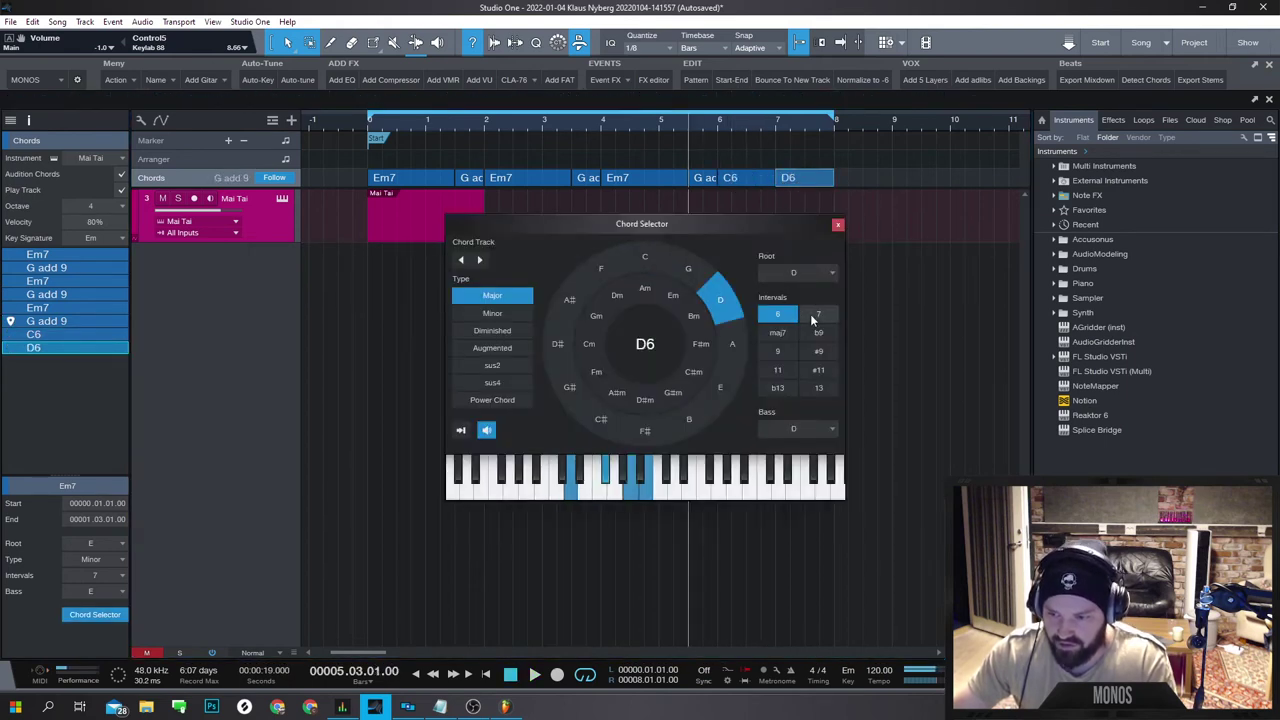
Audition the bar 7 D chord with the 7, maj7, b9, 9, #9, 11, #11 and 13 intervals, returning to 6.
{"action": "left_click", "coordinate": [777, 332]}
{"action": "left_click", "coordinate": [818, 333]}
{"action": "left_click", "coordinate": [818, 332]}
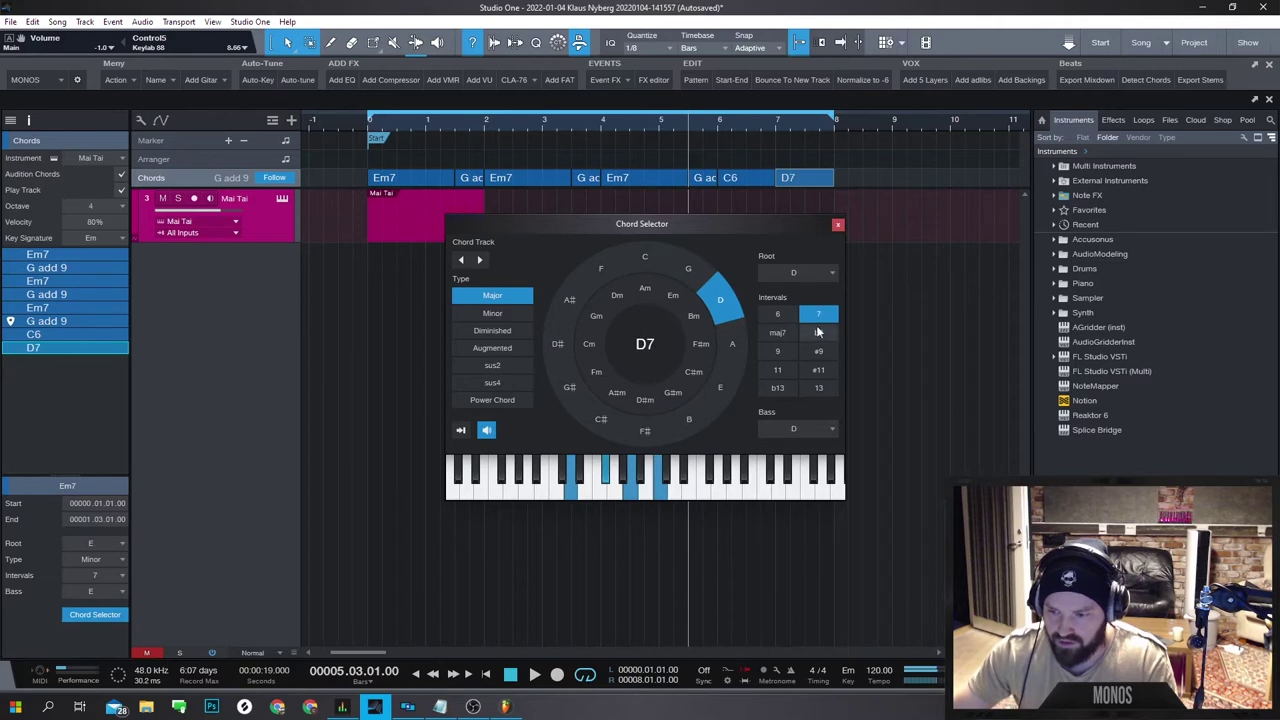
{"action": "left_click", "coordinate": [789, 351]}
{"action": "left_click", "coordinate": [813, 353]}
{"action": "left_click", "coordinate": [792, 371]}
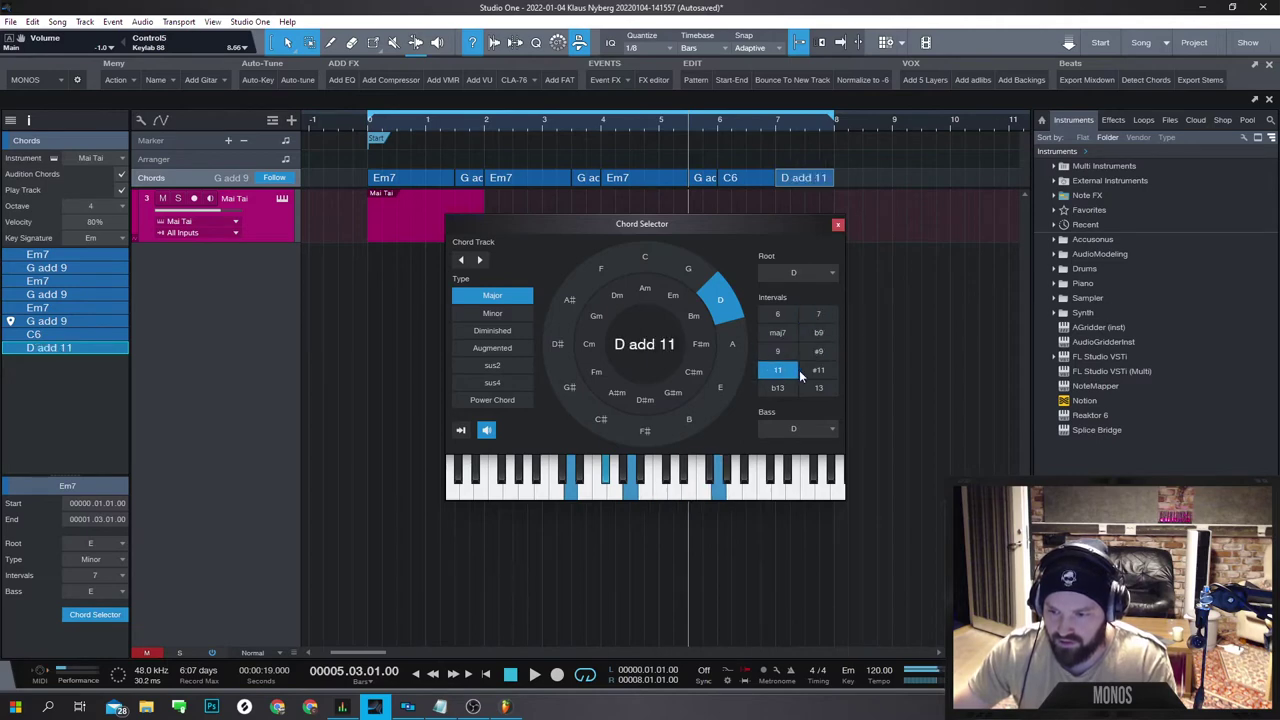
{"action": "left_click", "coordinate": [818, 371]}
{"action": "left_click", "coordinate": [818, 388]}
{"action": "left_click", "coordinate": [777, 314]}
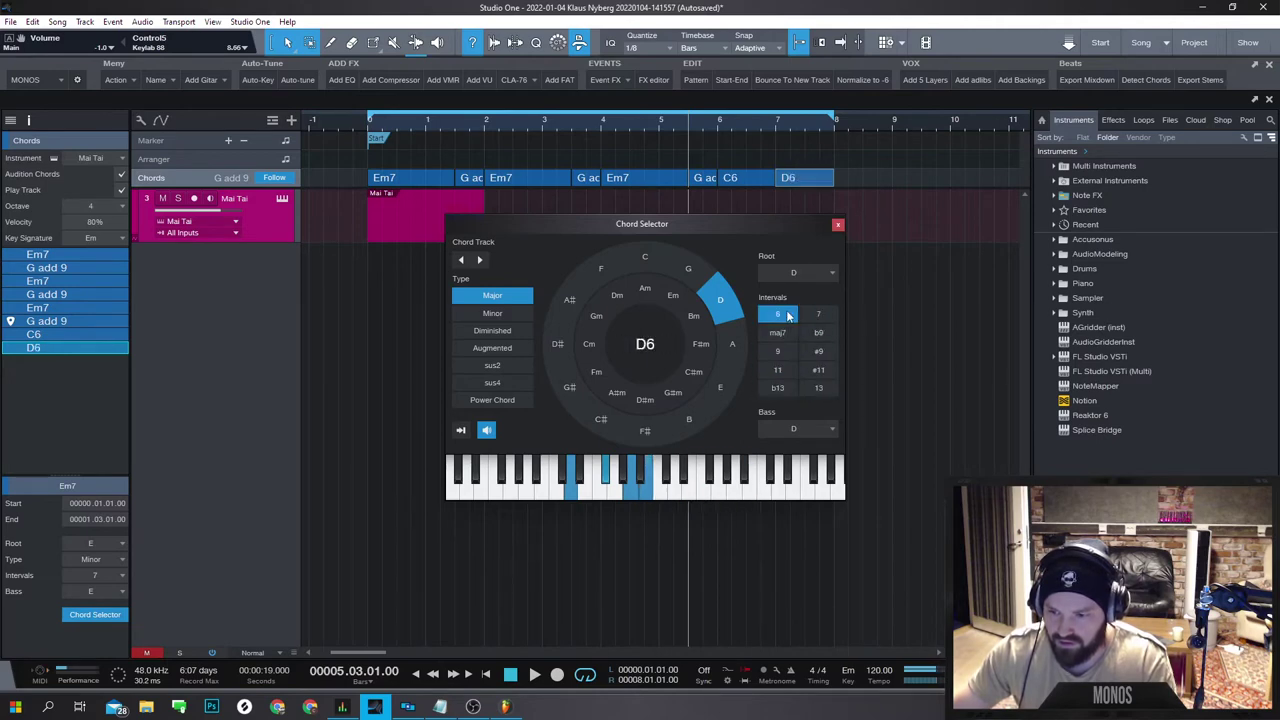
Set the bar 7 chord to plain D major without added intervals and close the Chord Selector.
{"action": "left_click", "coordinate": [818, 314]}
{"action": "left_click", "coordinate": [779, 334]}
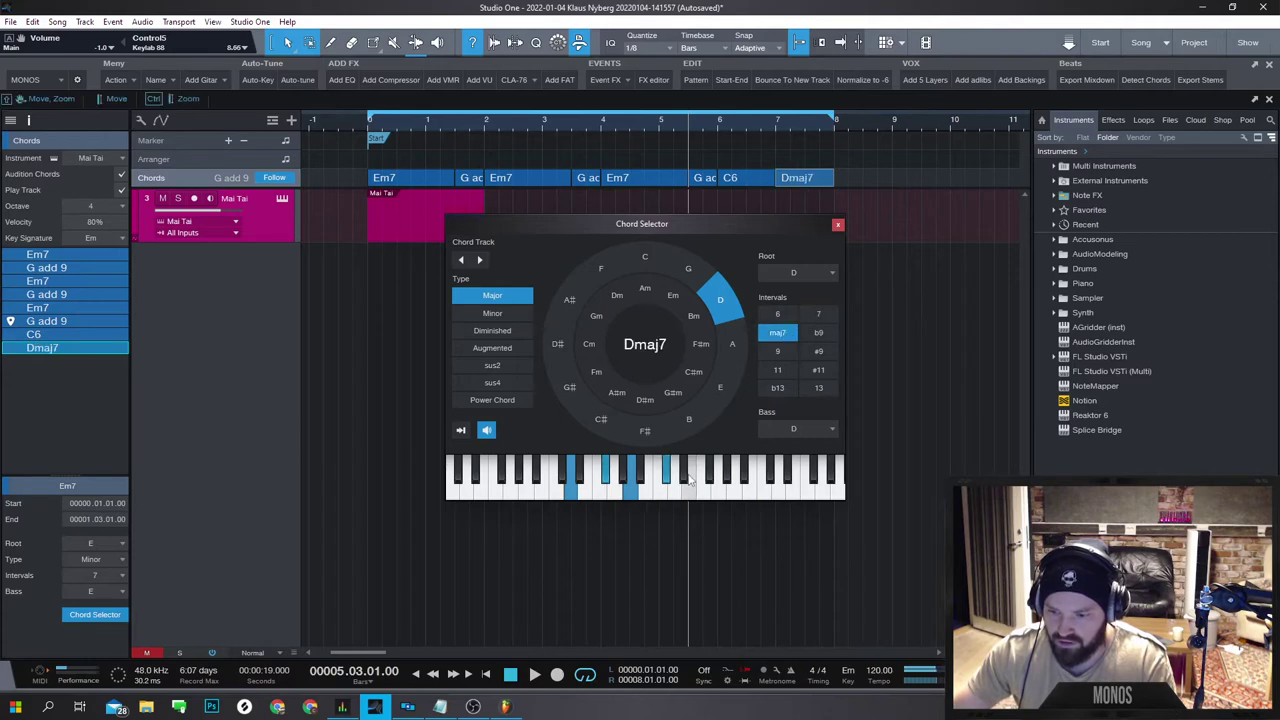
{"action": "left_click", "coordinate": [779, 334]}
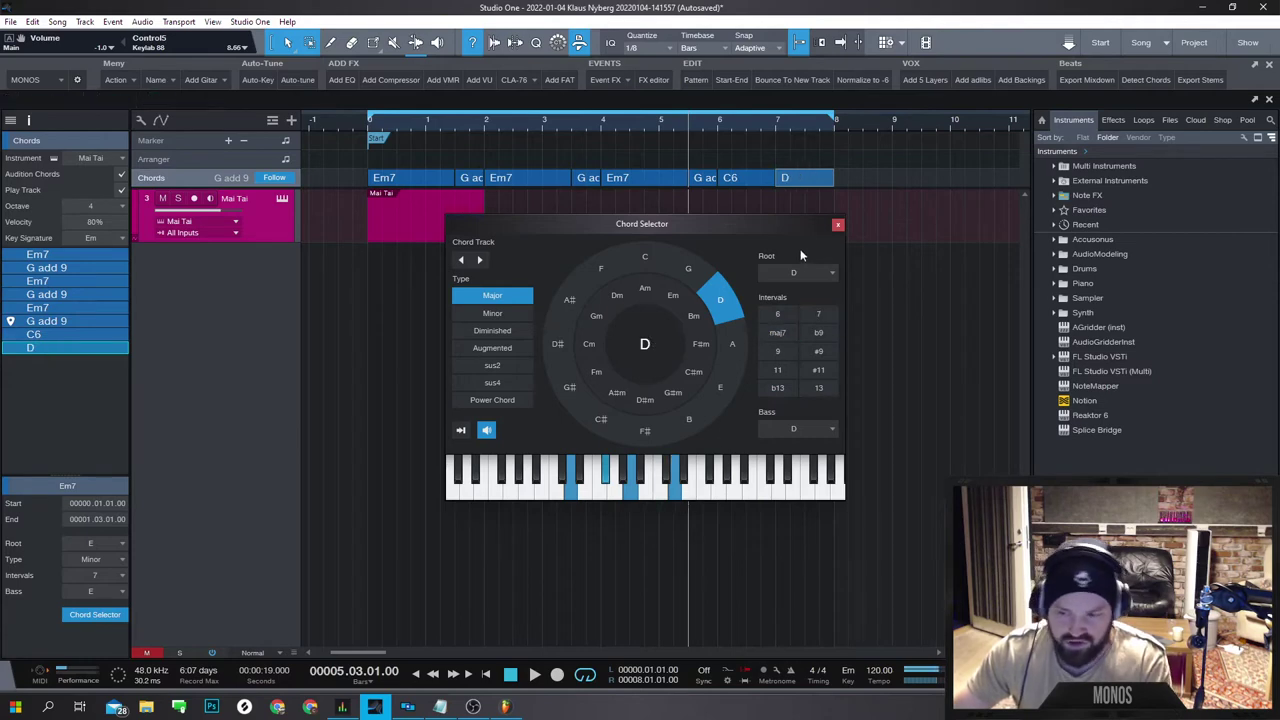
{"action": "left_click", "coordinate": [838, 226]}
Play the progression and delete the Mai Tai instrument event in the first two bars.
{"action": "key", "text": "space"}
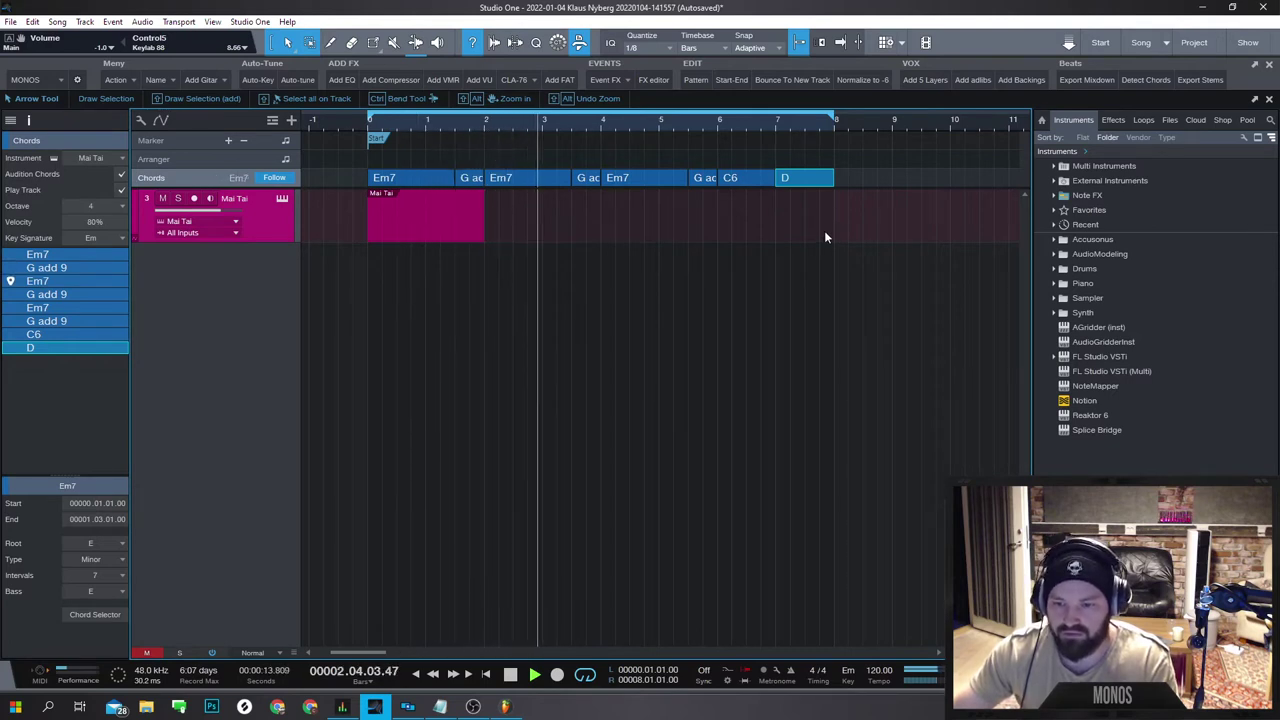
{"action": "left_click", "coordinate": [463, 232]}
{"action": "key", "text": "Delete"}
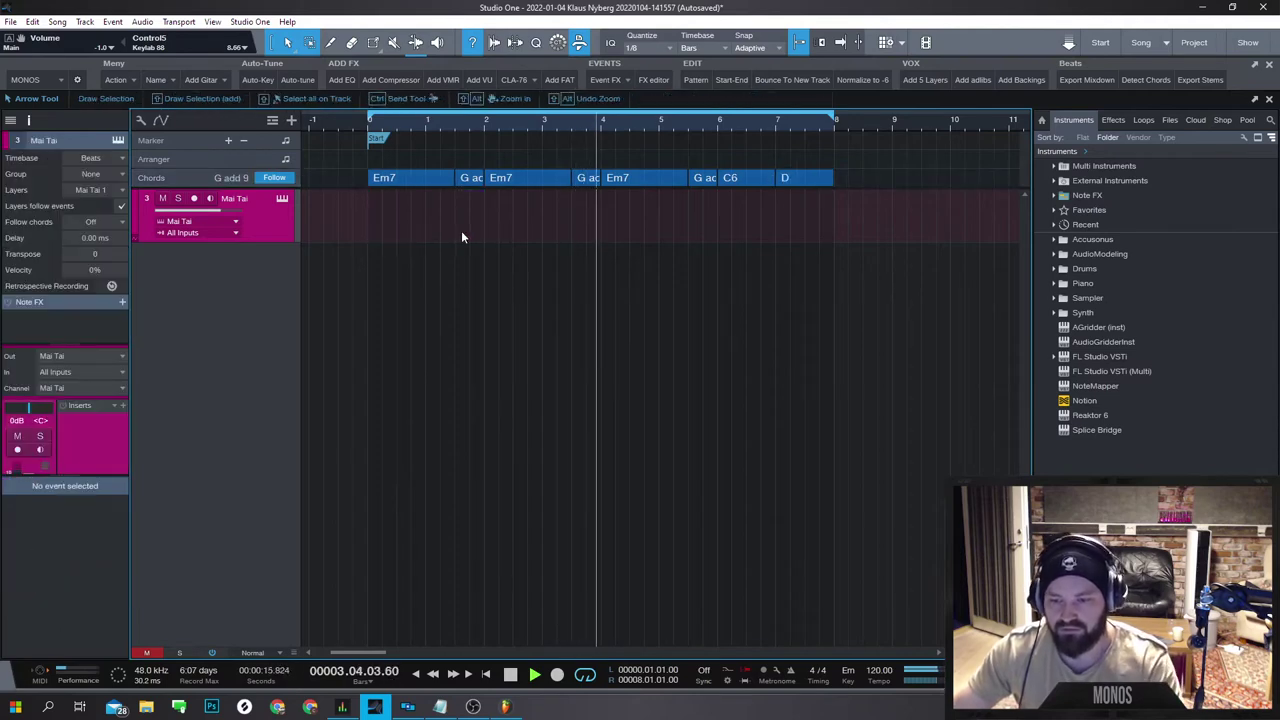
Change the Em7 chord starting at bar 4 to C6.
{"action": "left_click", "coordinate": [638, 179]}
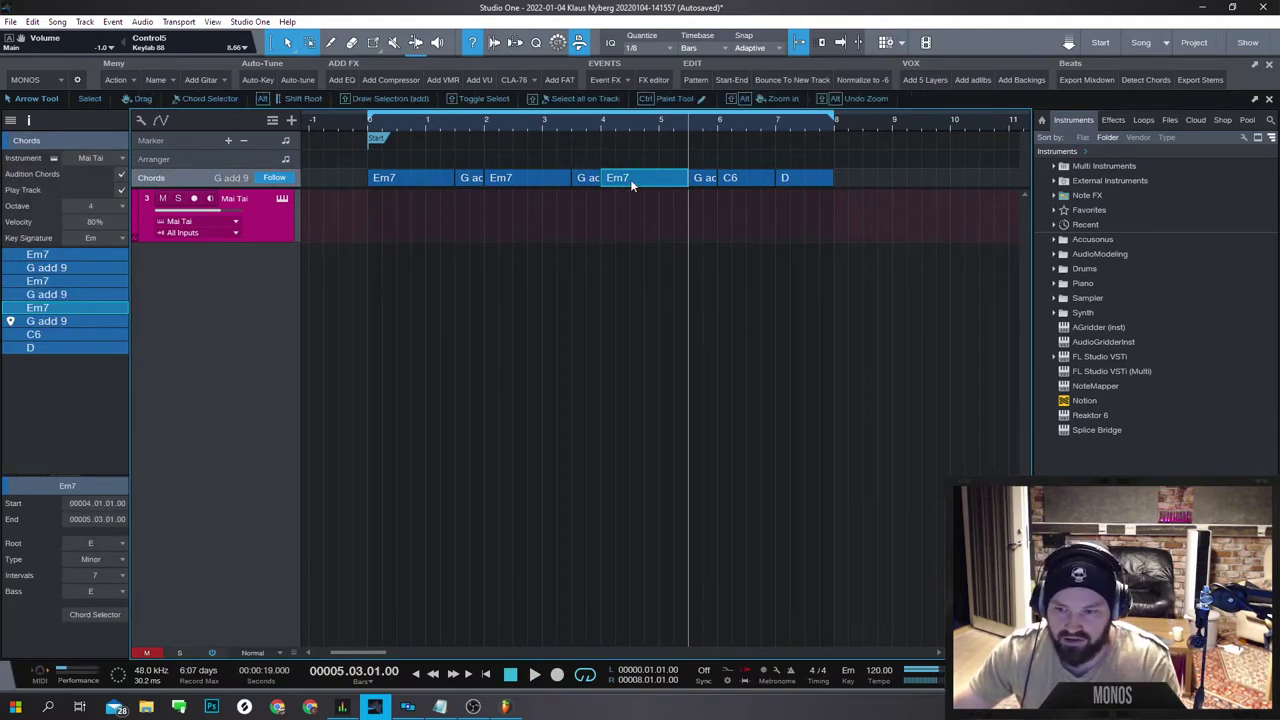
{"action": "double_click", "coordinate": [630, 179]}
{"action": "left_click", "coordinate": [648, 260]}
{"action": "left_click", "coordinate": [794, 316]}
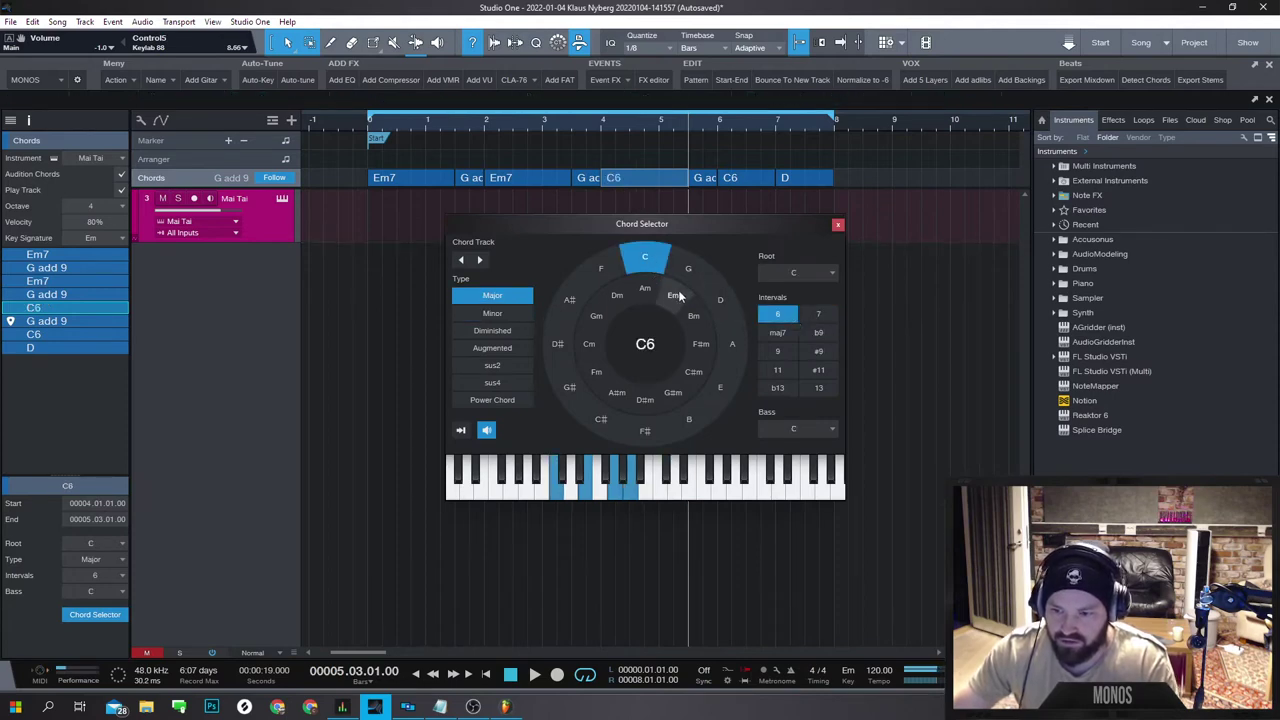
Audition Em, G and C with the 7, maj7, b9 and 9 intervals for the bar 4 chord, returning to C6.
{"action": "left_click", "coordinate": [693, 316]}
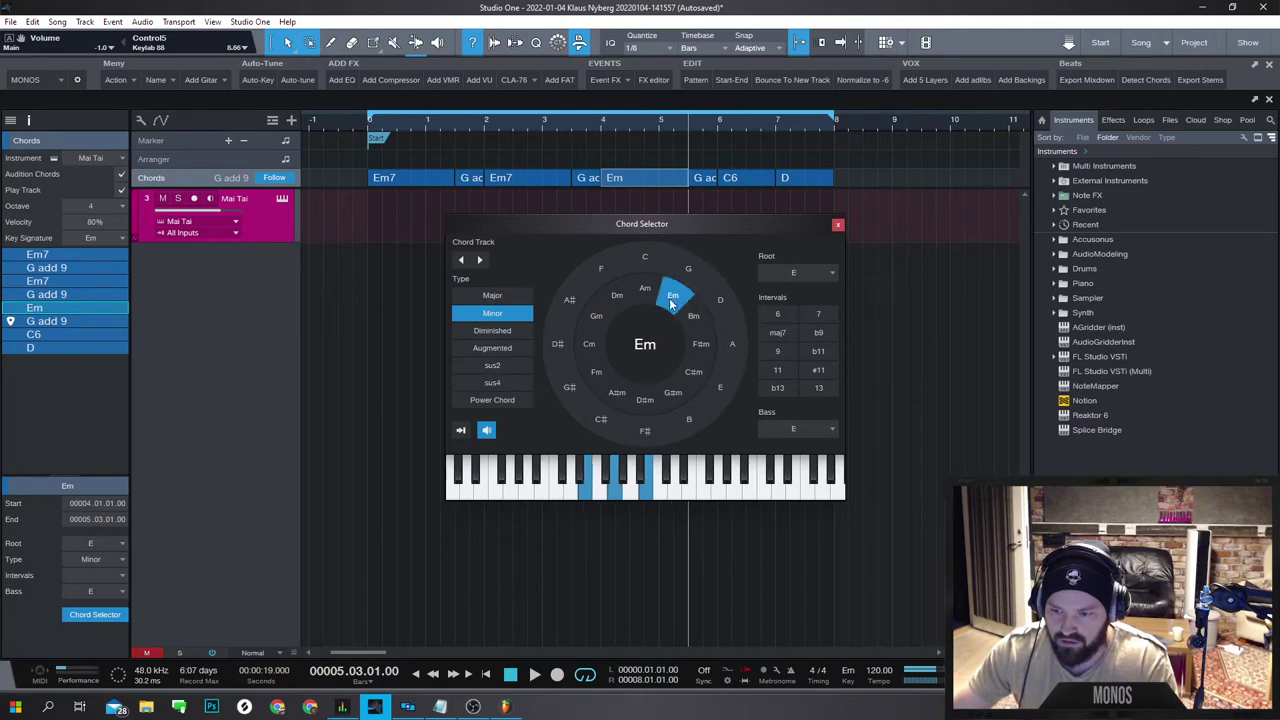
{"action": "left_click", "coordinate": [684, 268]}
{"action": "left_click", "coordinate": [679, 294]}
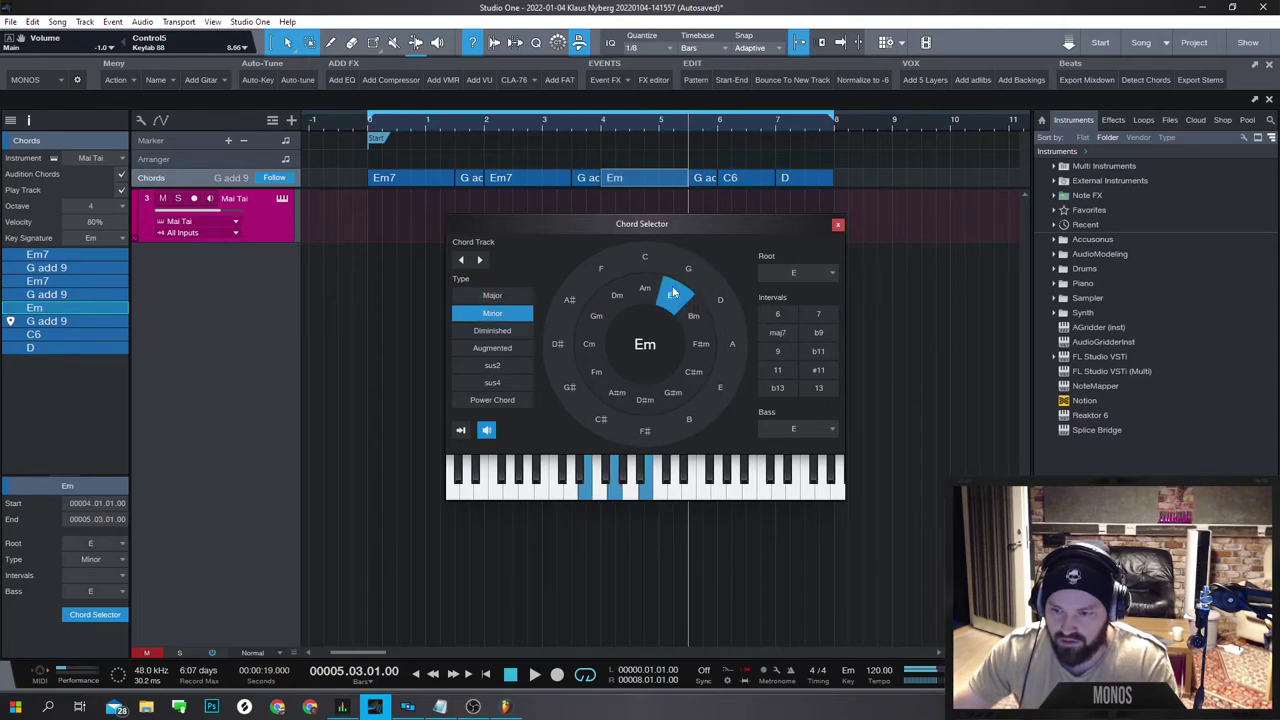
{"action": "left_click", "coordinate": [651, 264]}
{"action": "left_click", "coordinate": [805, 316]}
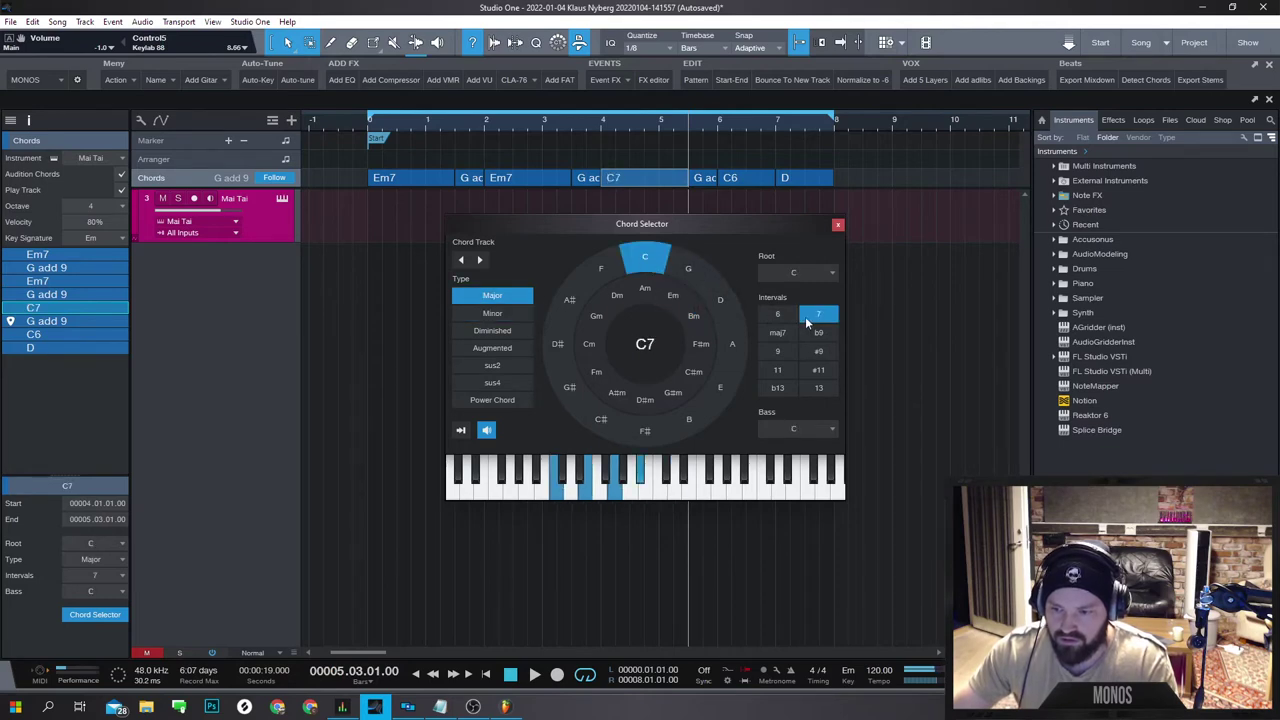
{"action": "left_click", "coordinate": [778, 332]}
{"action": "left_click", "coordinate": [818, 332]}
{"action": "left_click", "coordinate": [779, 351]}
{"action": "left_click", "coordinate": [778, 315]}
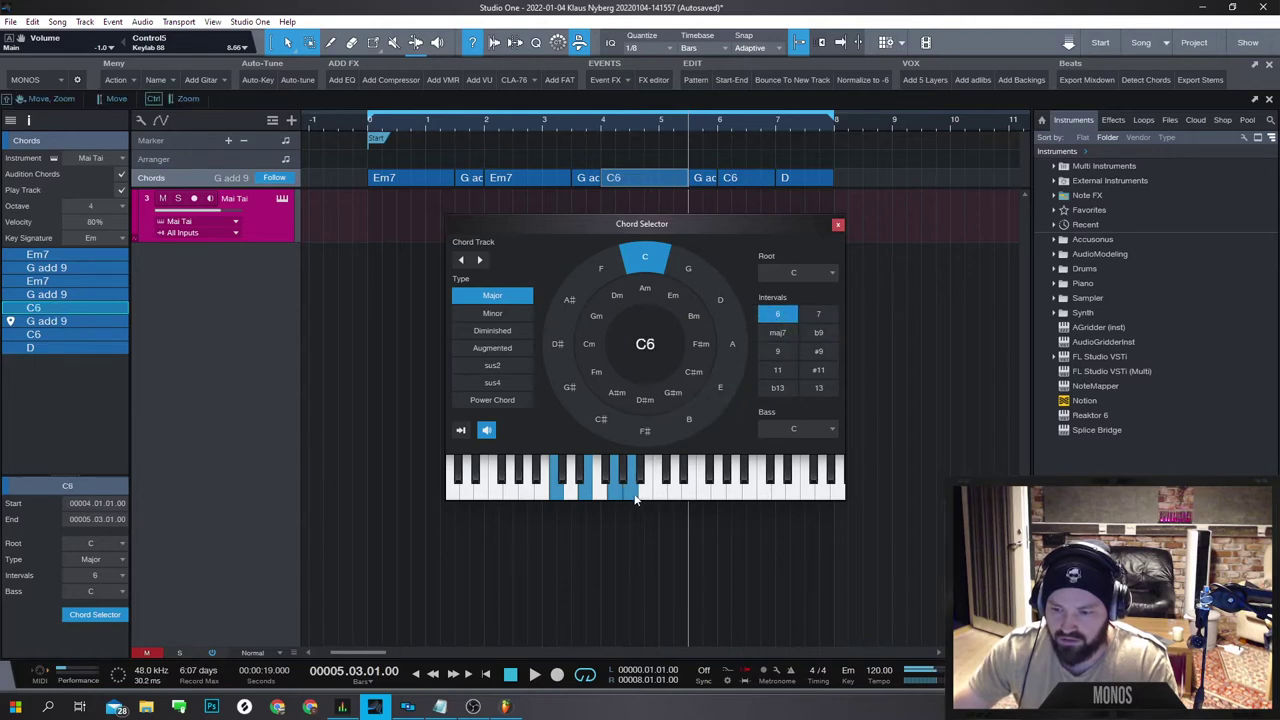
Close the Chord Selector, play the progression from 00003.03.01.00 through the C6 chord and stop playback.
{"action": "left_click", "coordinate": [838, 226]}
{"action": "left_click", "coordinate": [576, 126]}
{"action": "key", "text": "space"}
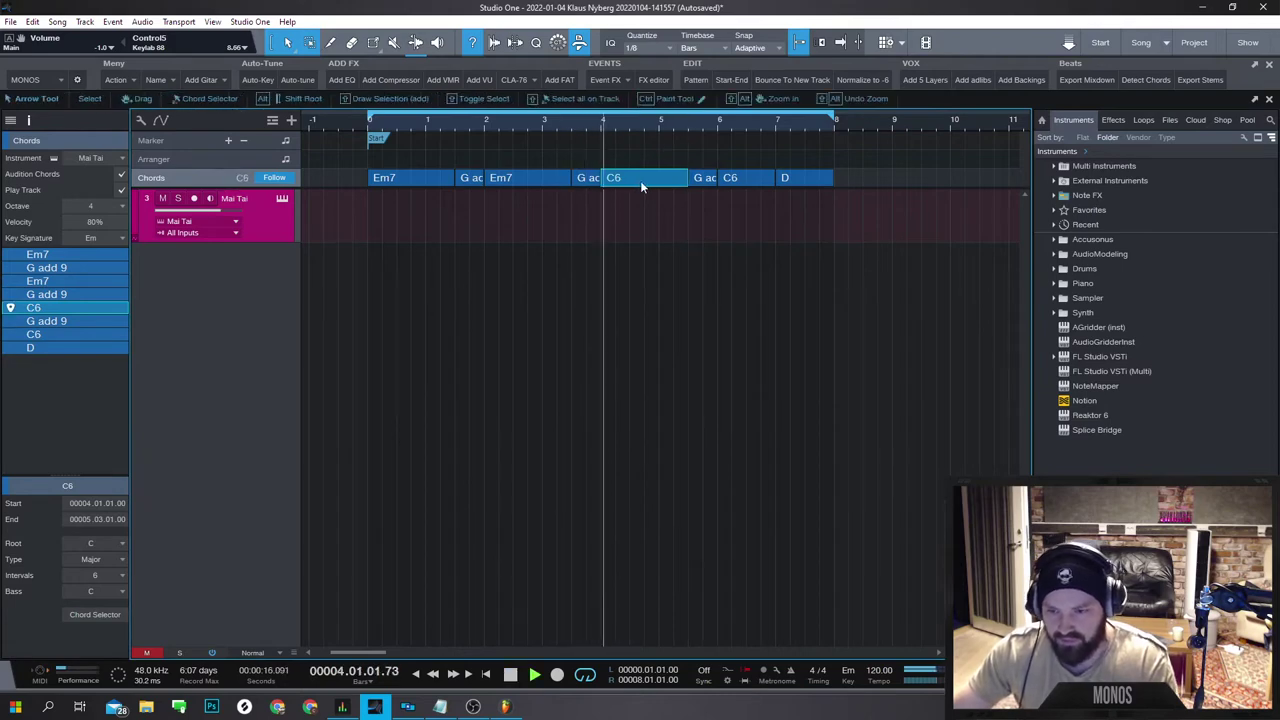
{"action": "left_click", "coordinate": [708, 182]}
{"action": "key", "text": "space"}
Change the G add 9 chord at 00005.03.01.00 to plain Bm after auditioning other roots, and play the chords leading into it.
{"action": "double_click", "coordinate": [704, 181]}
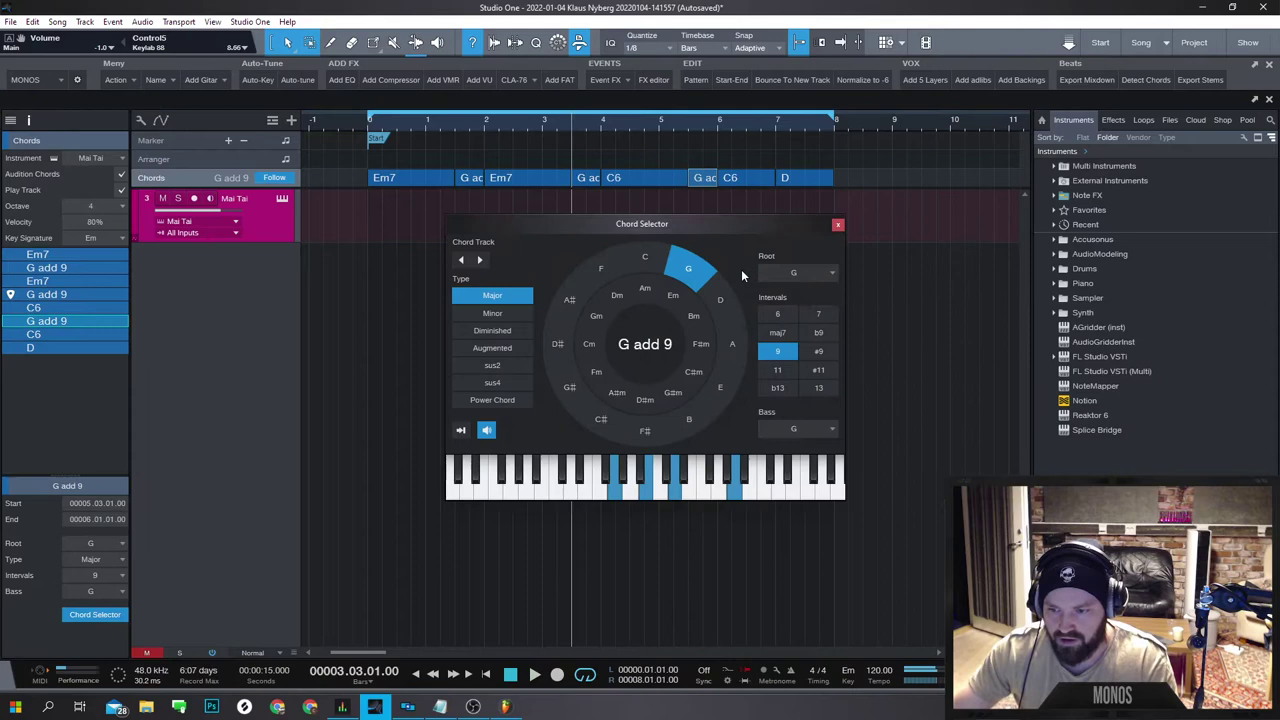
{"action": "left_click", "coordinate": [694, 317]}
{"action": "left_click", "coordinate": [650, 303]}
{"action": "left_click", "coordinate": [616, 293]}
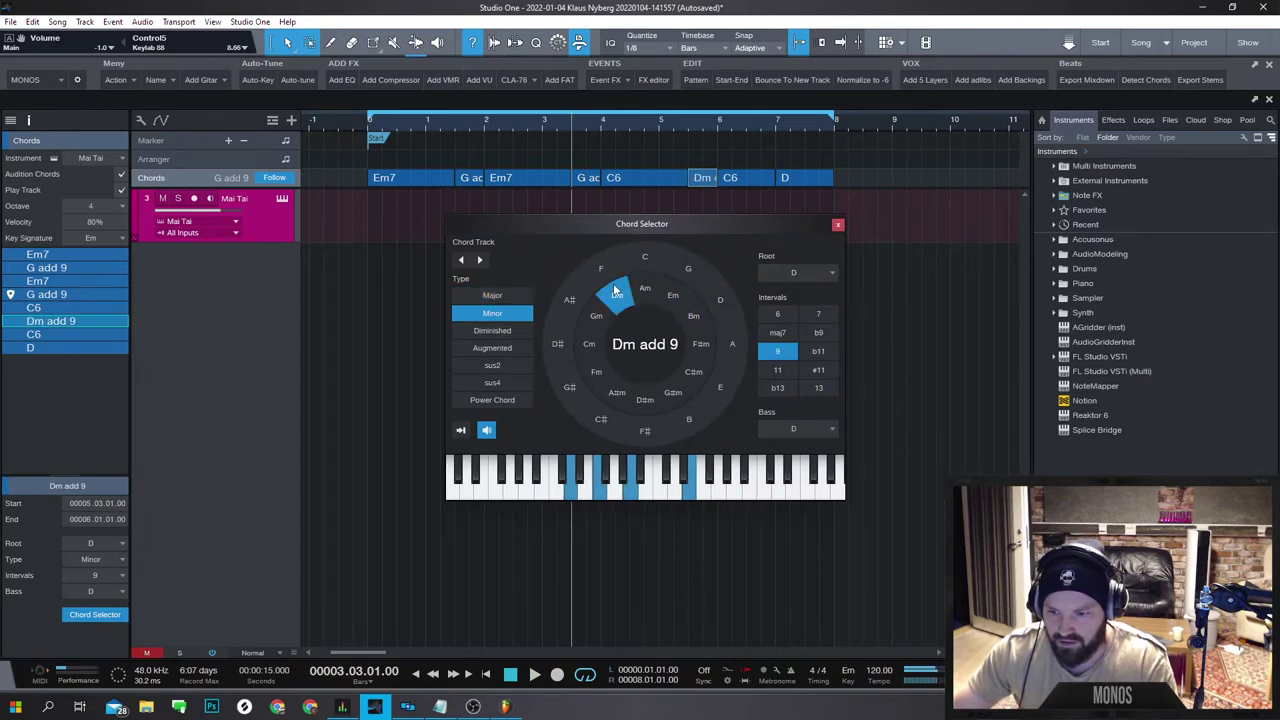
{"action": "left_click", "coordinate": [729, 344]}
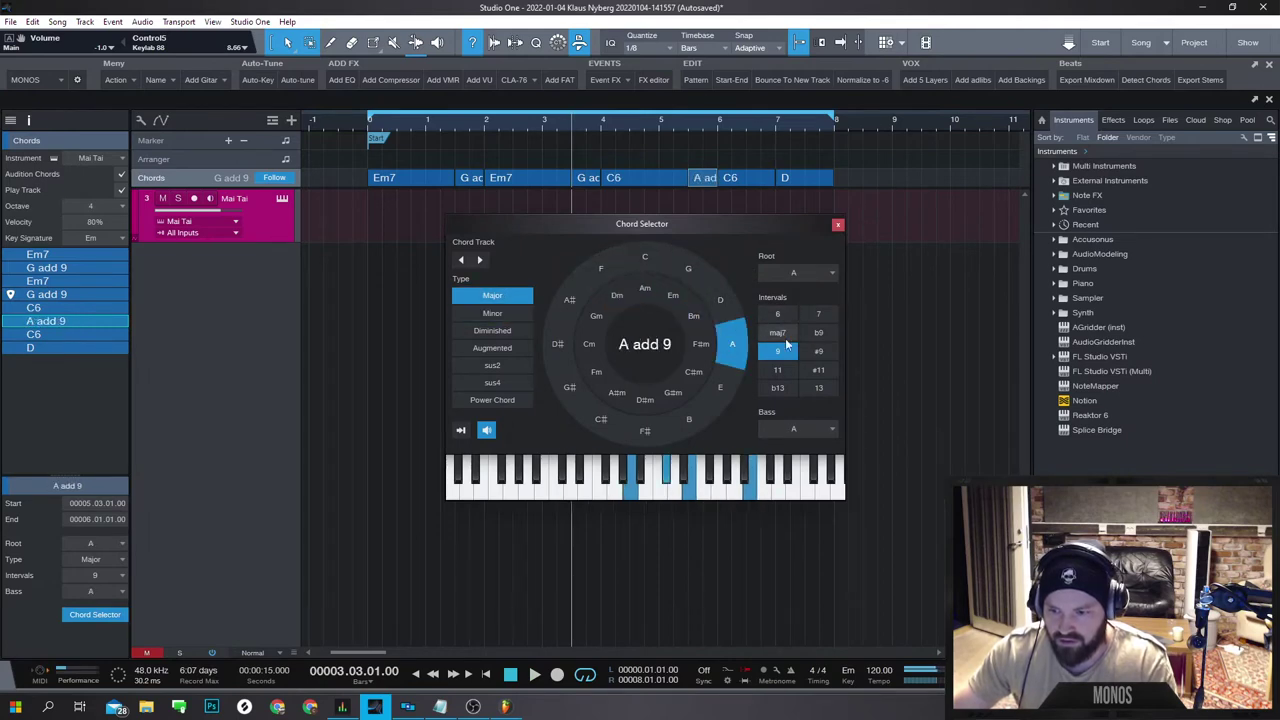
{"action": "key", "text": "space"}
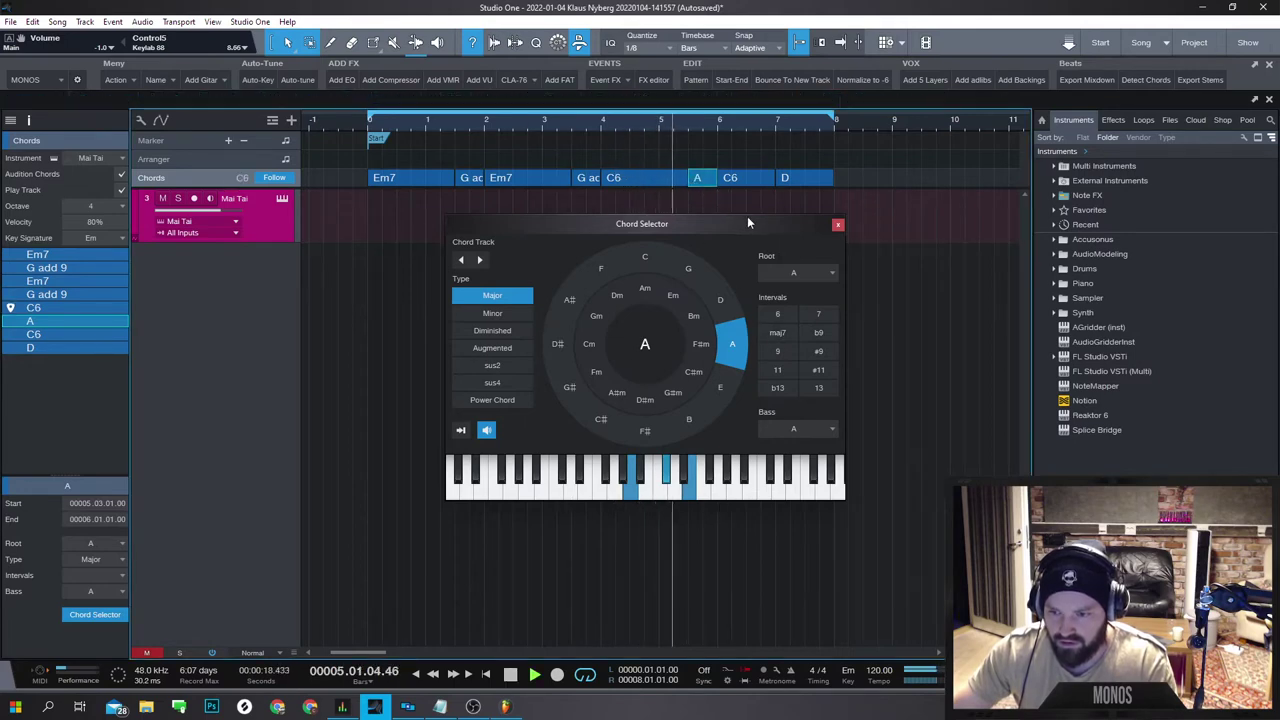
{"action": "key", "text": "space"}
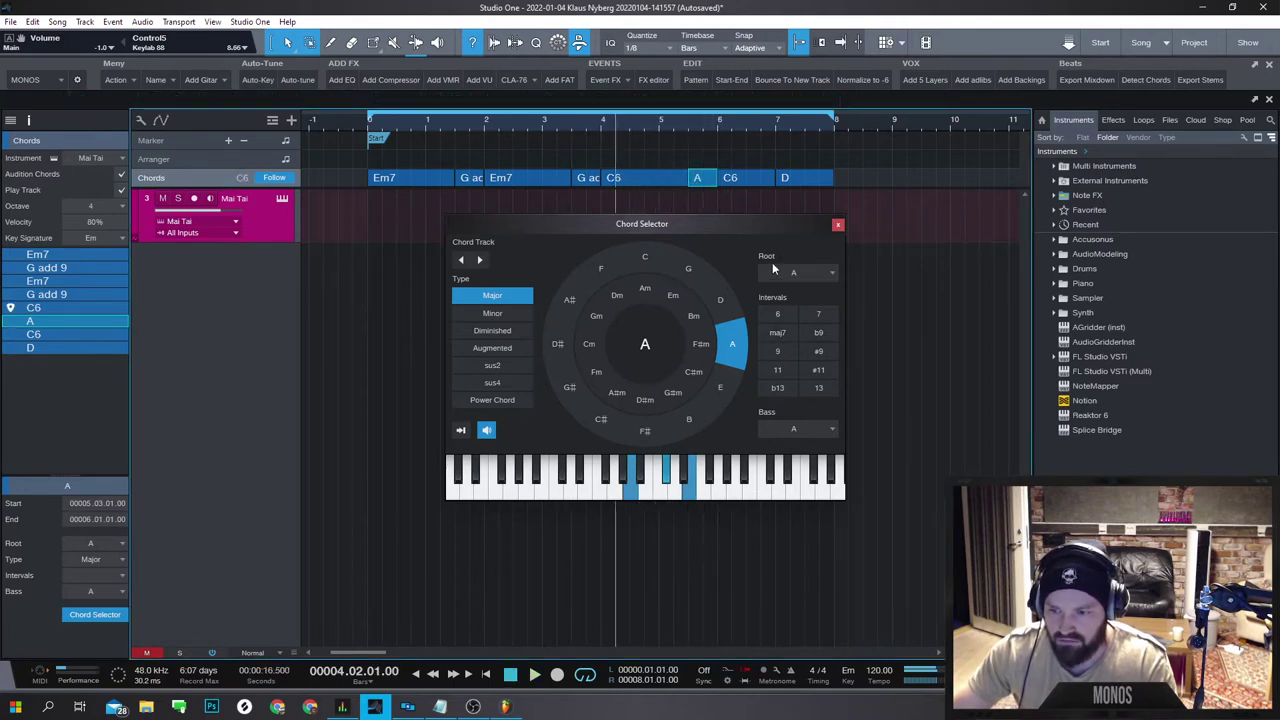
{"action": "left_click", "coordinate": [700, 318]}
{"action": "left_click", "coordinate": [695, 160]}
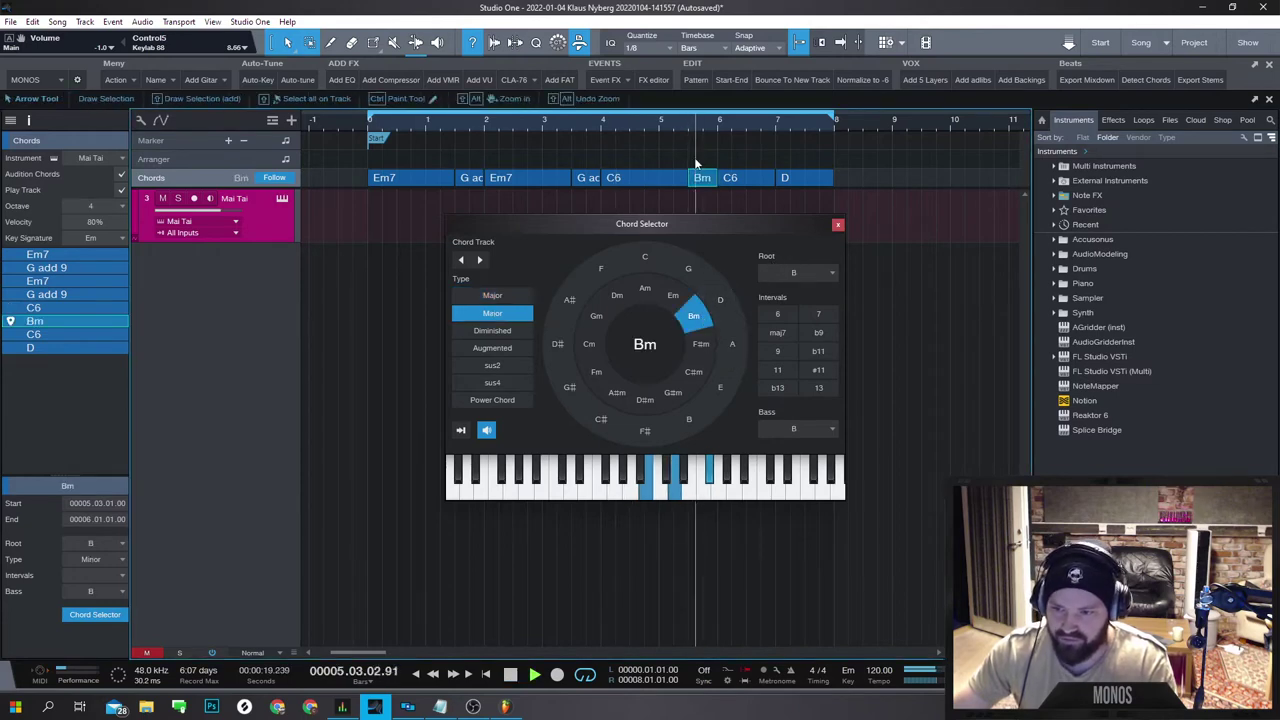
{"action": "left_click", "coordinate": [578, 128]}
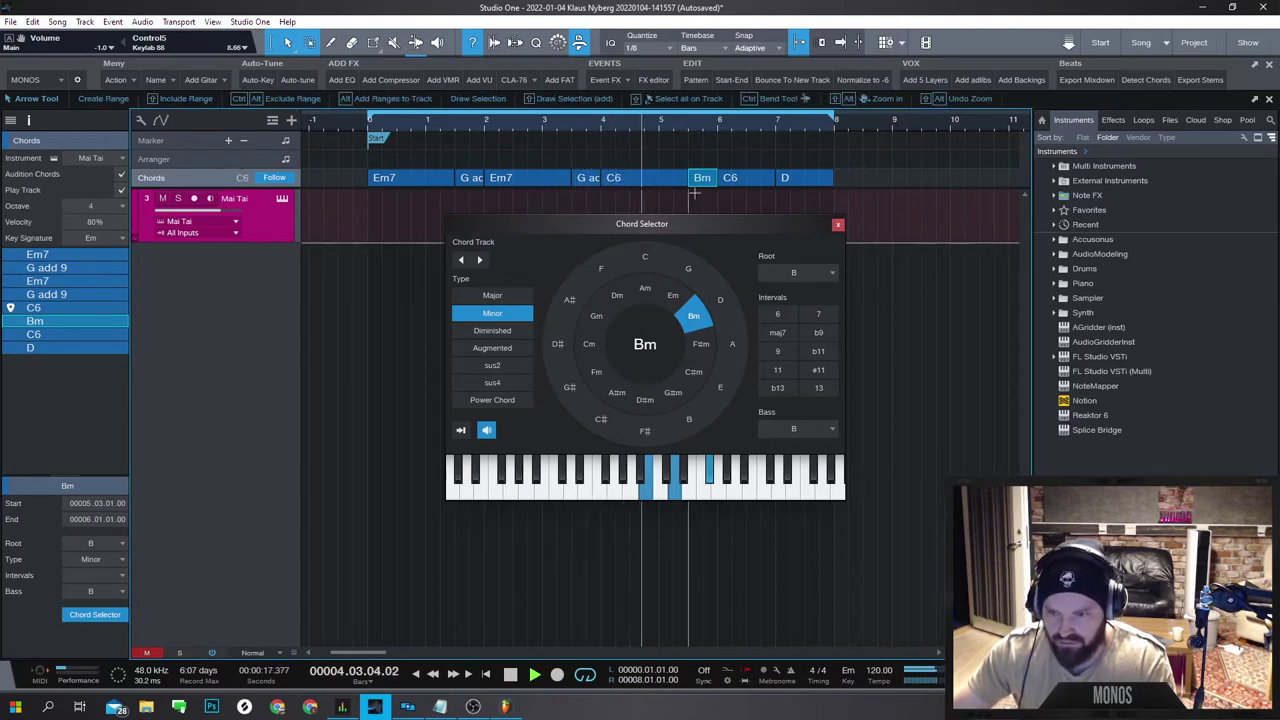
Try adding upper notes such as b9 to the bar 4 C6 chord, restore plain C6 and close the Chord Selector.
{"action": "left_click", "coordinate": [653, 182]}
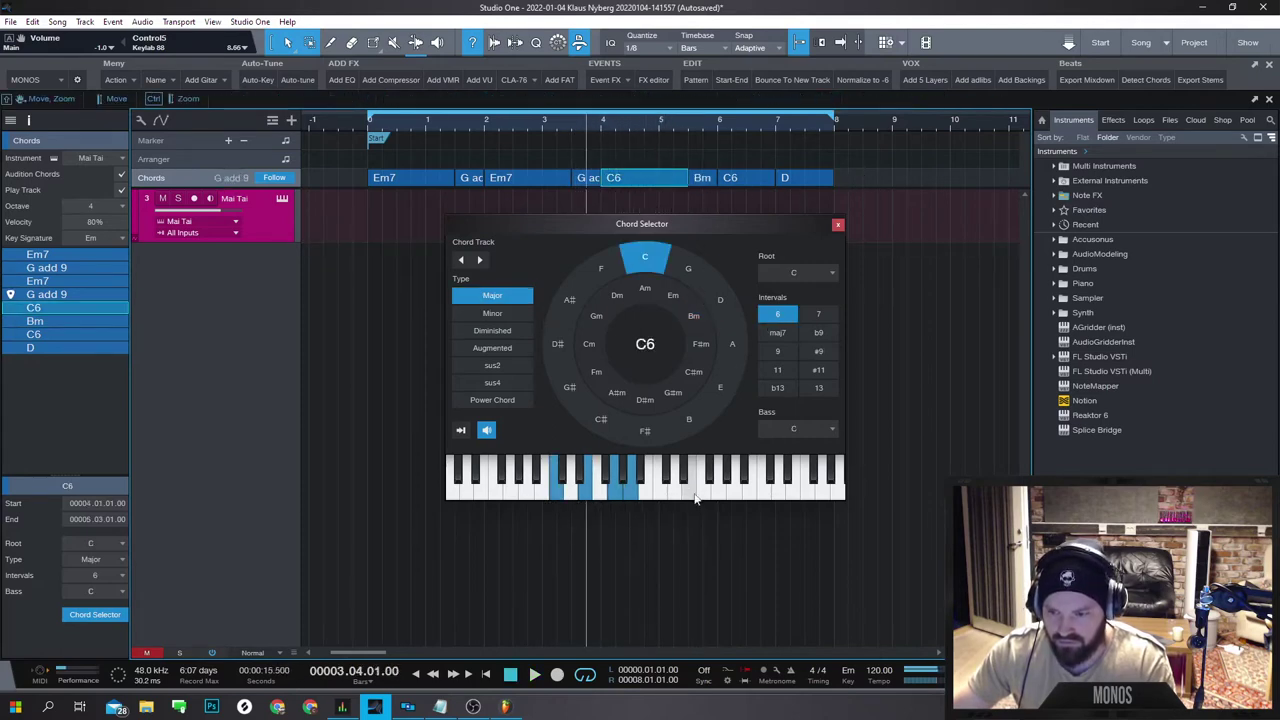
{"action": "left_click", "coordinate": [660, 489]}
{"action": "left_click", "coordinate": [666, 477]}
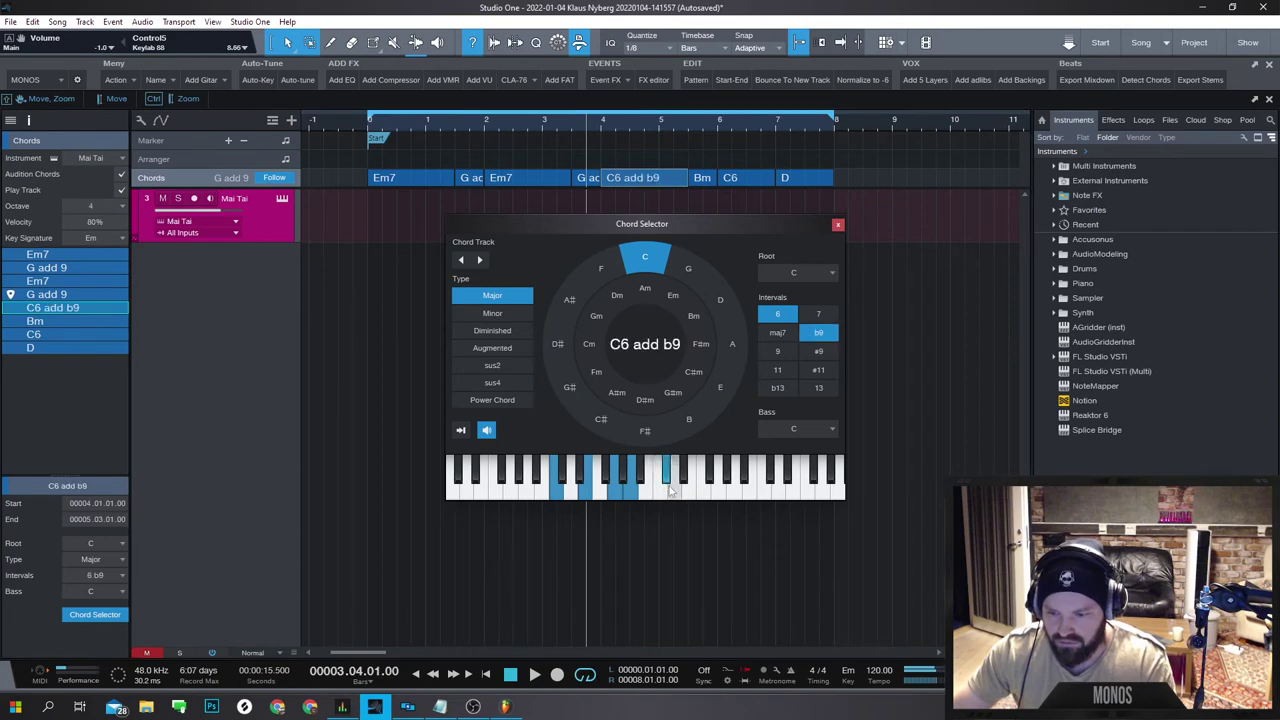
{"action": "left_click", "coordinate": [667, 477]}
{"action": "left_click", "coordinate": [672, 490]}
{"action": "left_click", "coordinate": [672, 490]}
{"action": "left_click", "coordinate": [685, 478]}
{"action": "left_click", "coordinate": [686, 480]}
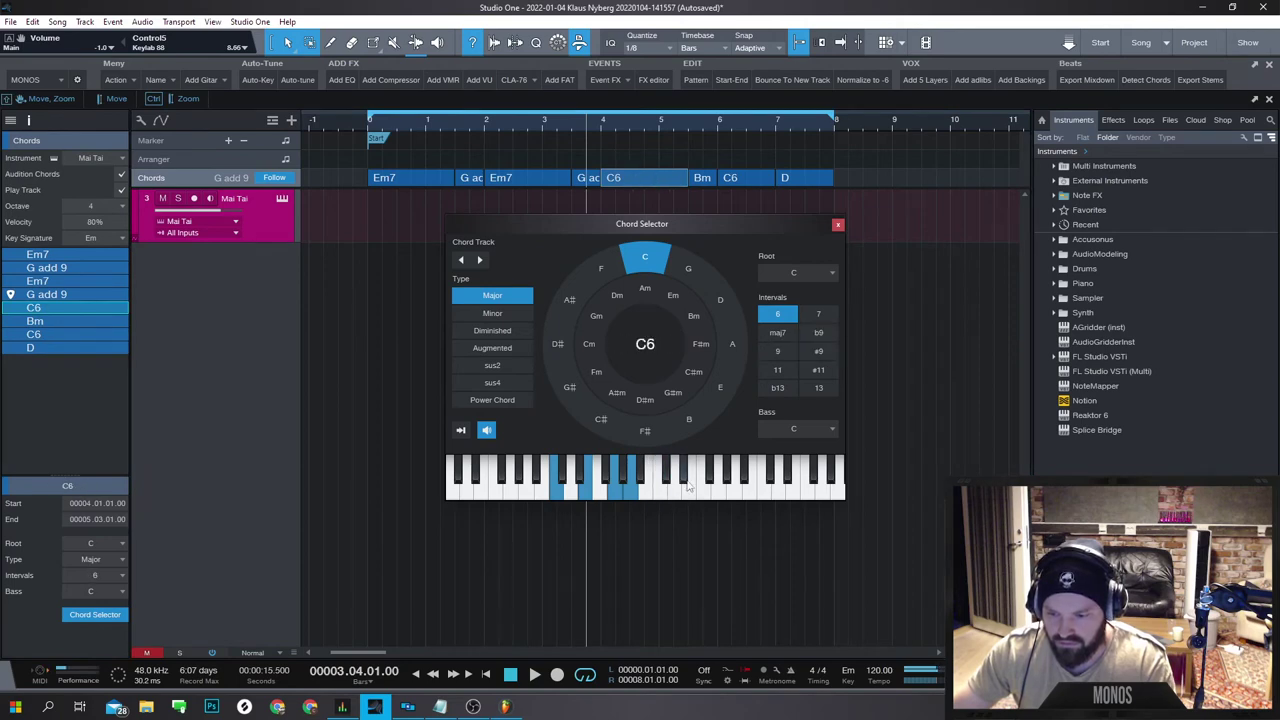
{"action": "left_click", "coordinate": [837, 224]}
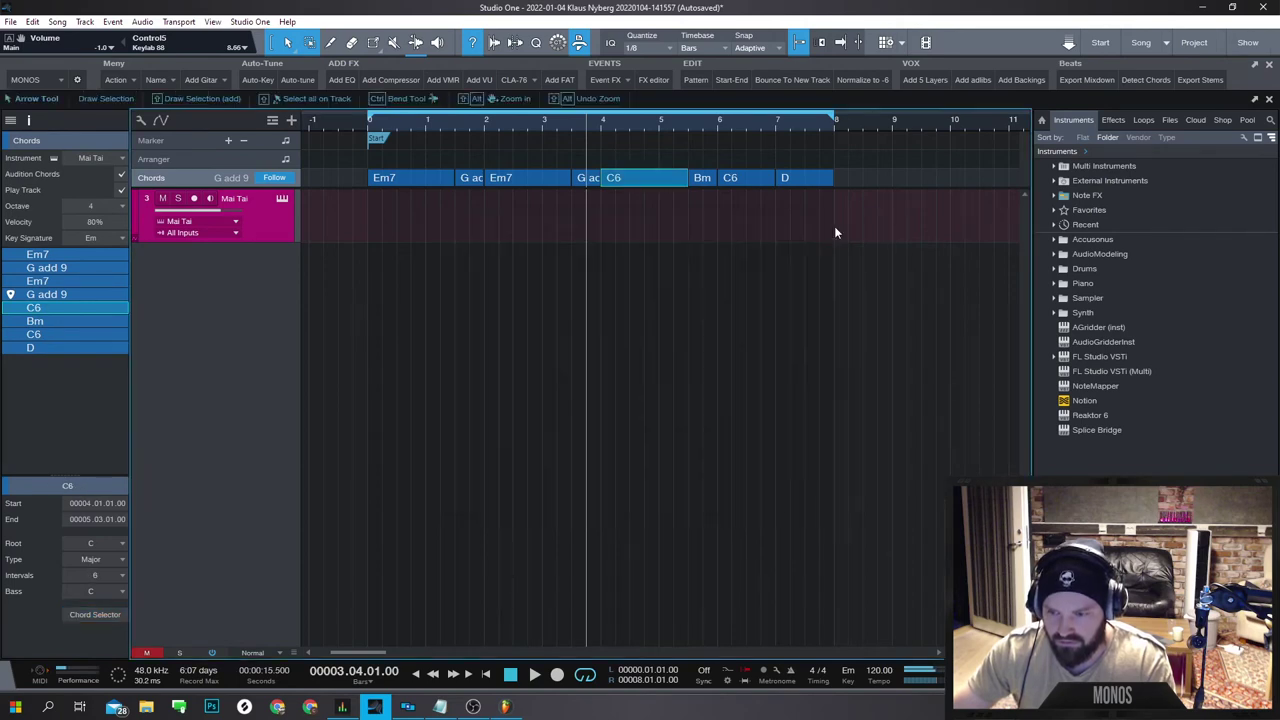
Play the chords leading into the Bm at 00005.03.01.00, stop, and try C6 in its place.
{"action": "key", "text": "space"}
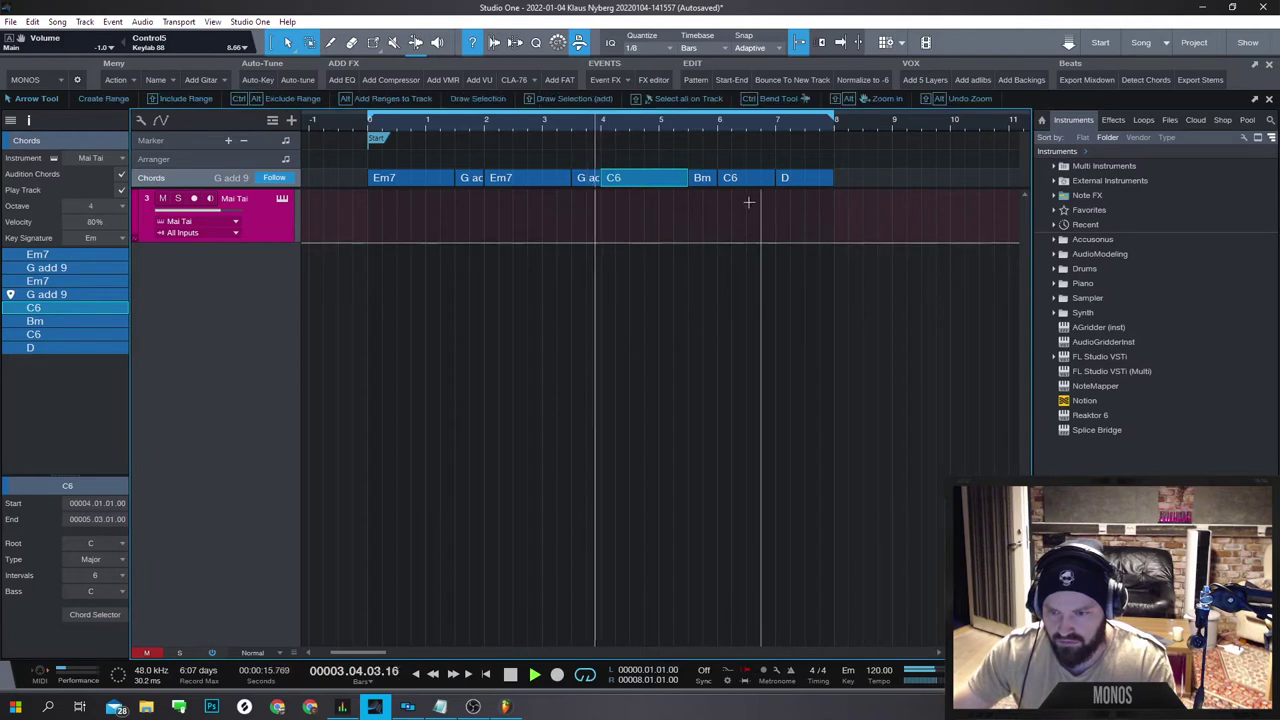
{"action": "left_click", "coordinate": [700, 179]}
{"action": "key", "text": "space"}
{"action": "double_click", "coordinate": [700, 178]}
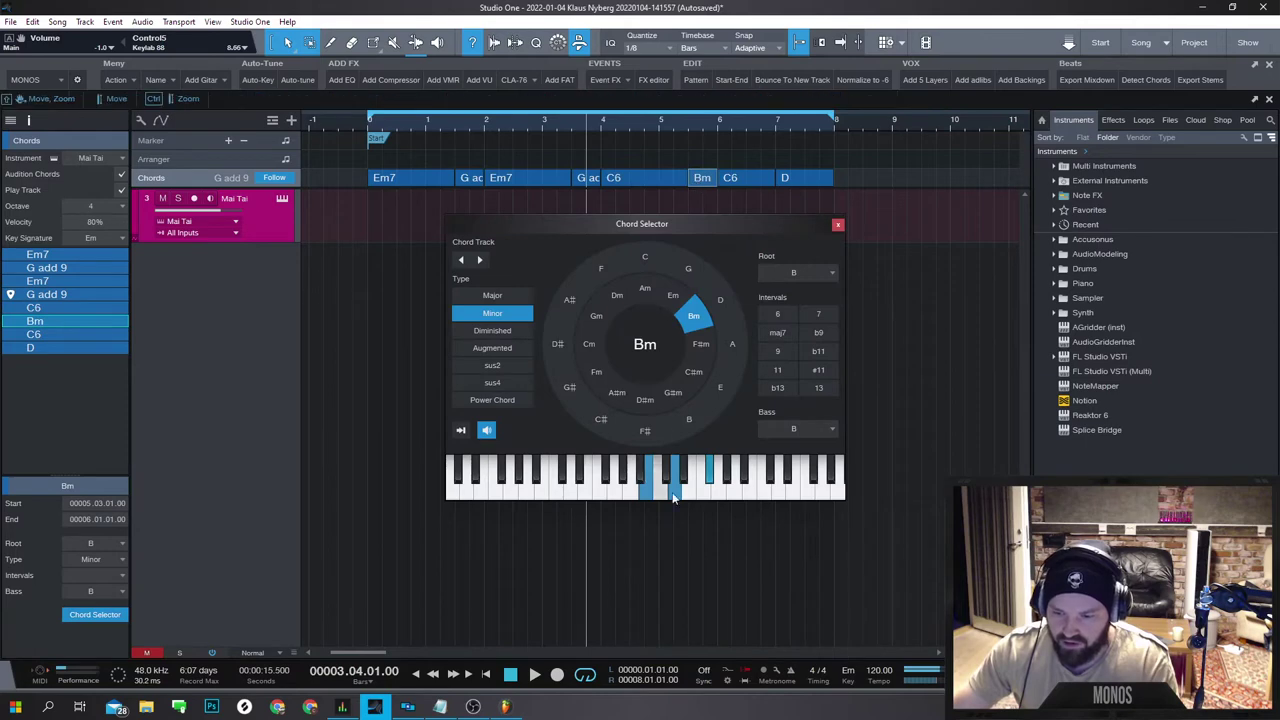
{"action": "left_click", "coordinate": [654, 267]}
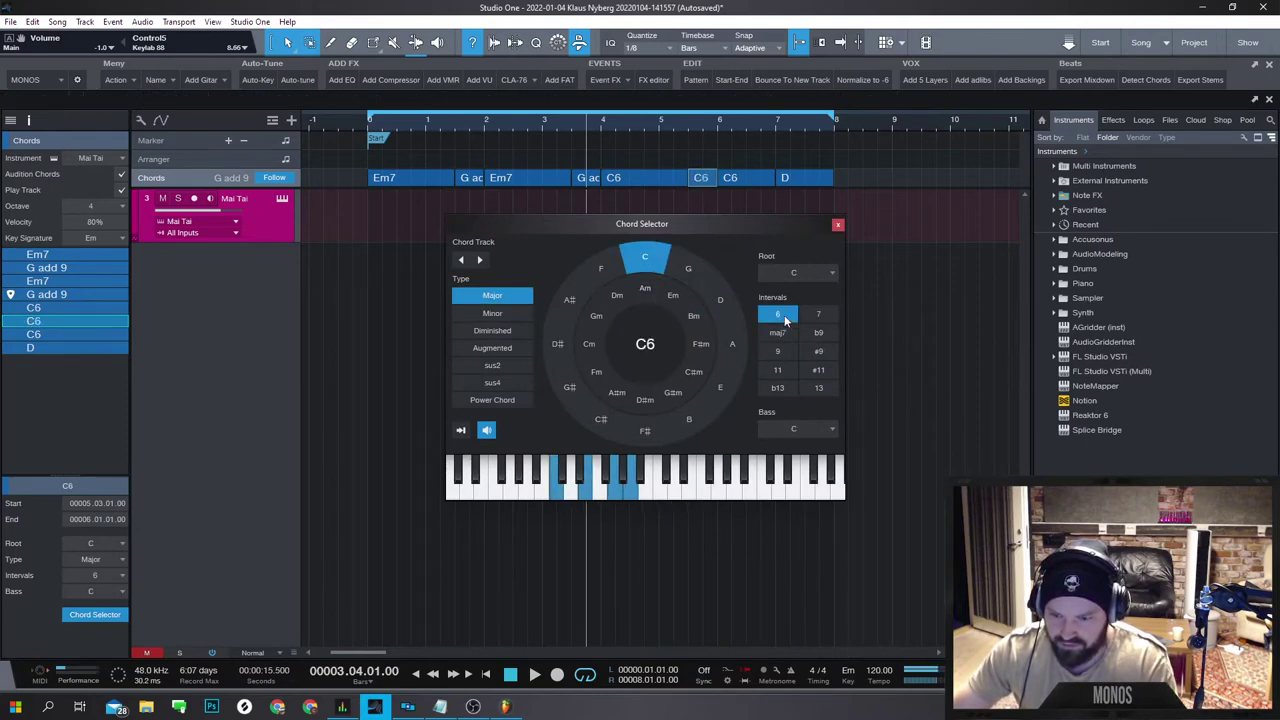
Try Em add 11 and the alternative bass notes A and G for the chord at 00005.03.01.00.
{"action": "left_click", "coordinate": [566, 495]}
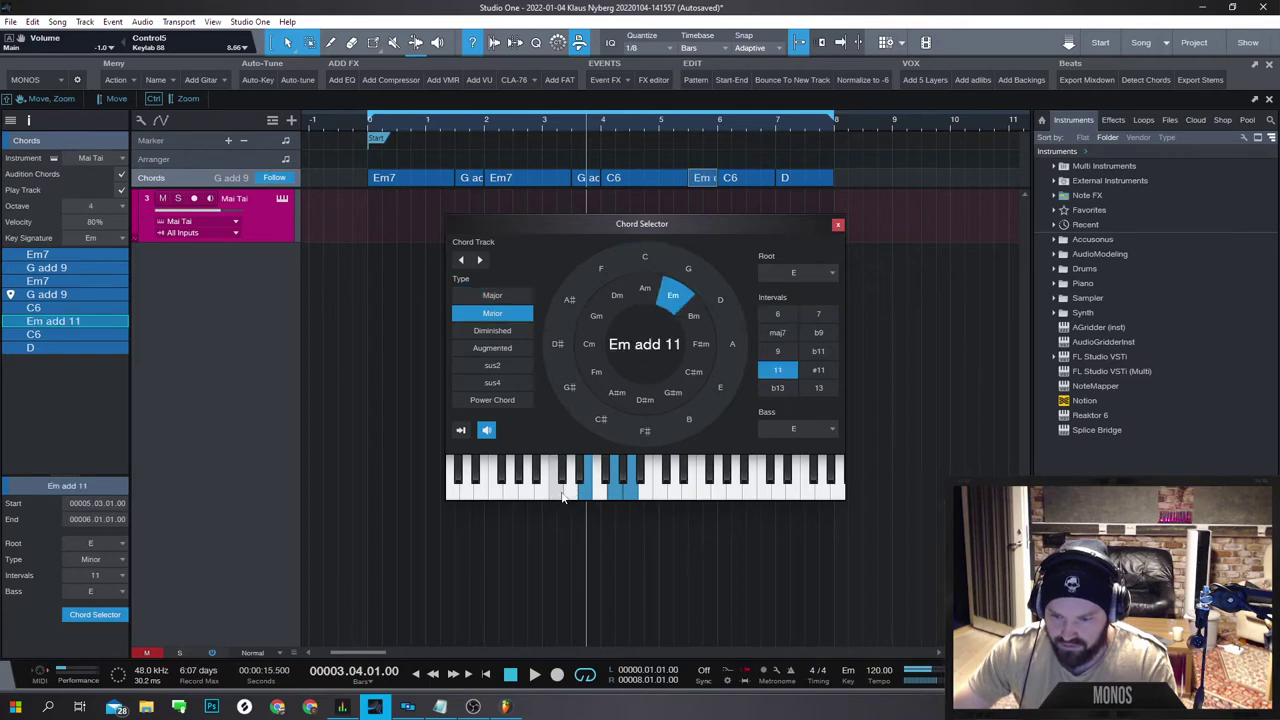
{"action": "left_click", "coordinate": [529, 495]}
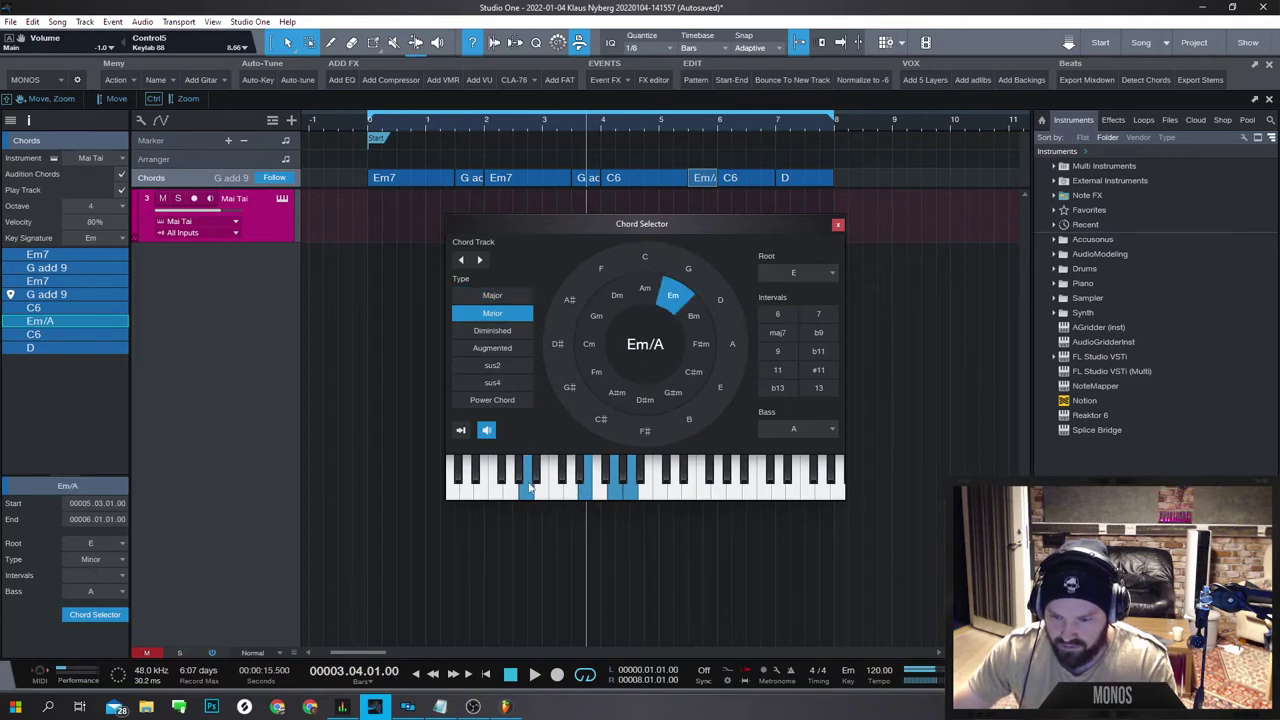
{"action": "left_click", "coordinate": [529, 487]}
{"action": "left_click", "coordinate": [512, 496]}
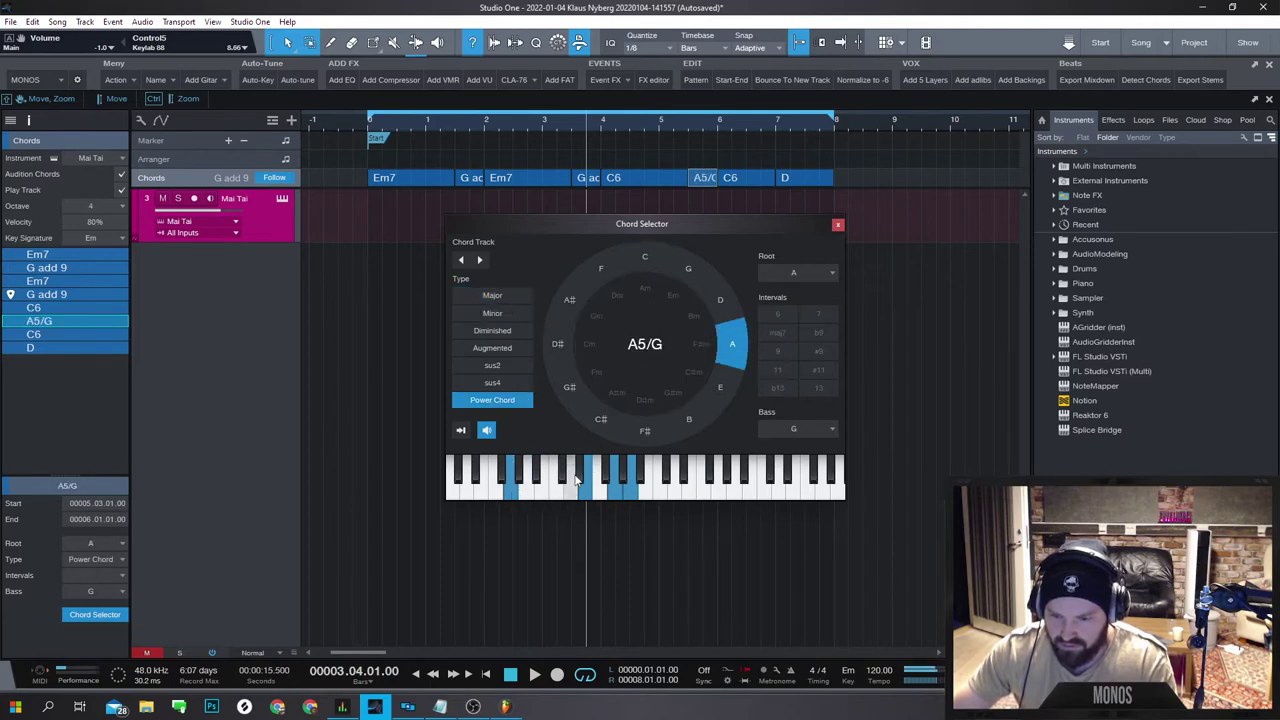
{"action": "left_click", "coordinate": [505, 493]}
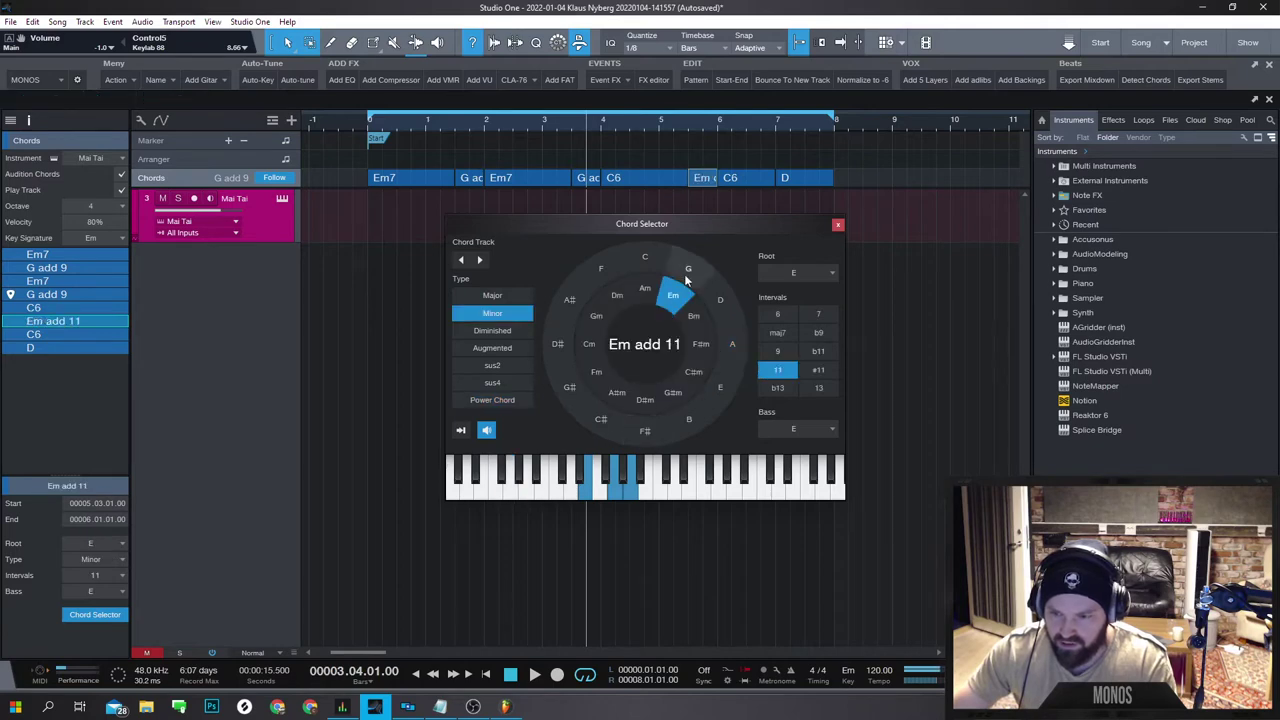
Try Gmaj7 for the chord at 00005.03.01.00, close the Chord Selector, and play the progression through it.
{"action": "left_click", "coordinate": [686, 276]}
{"action": "left_click", "coordinate": [778, 332]}
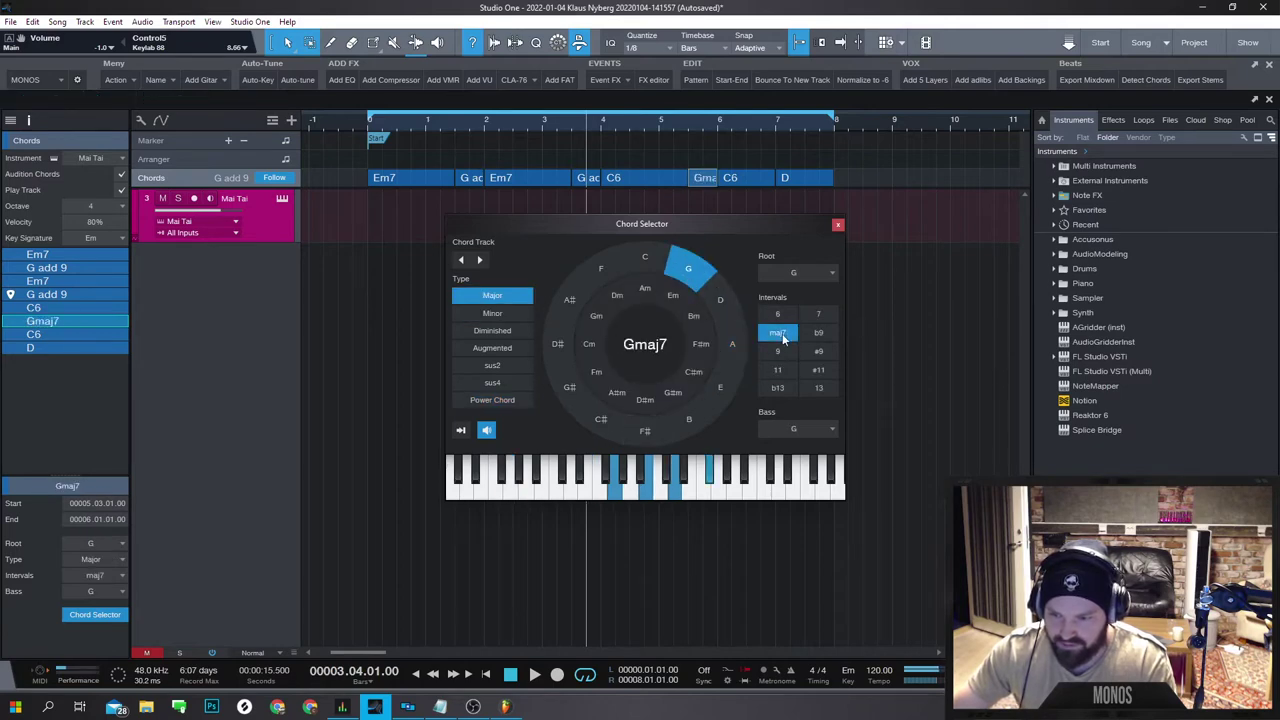
{"action": "left_click", "coordinate": [838, 224]}
{"action": "left_click", "coordinate": [676, 140]}
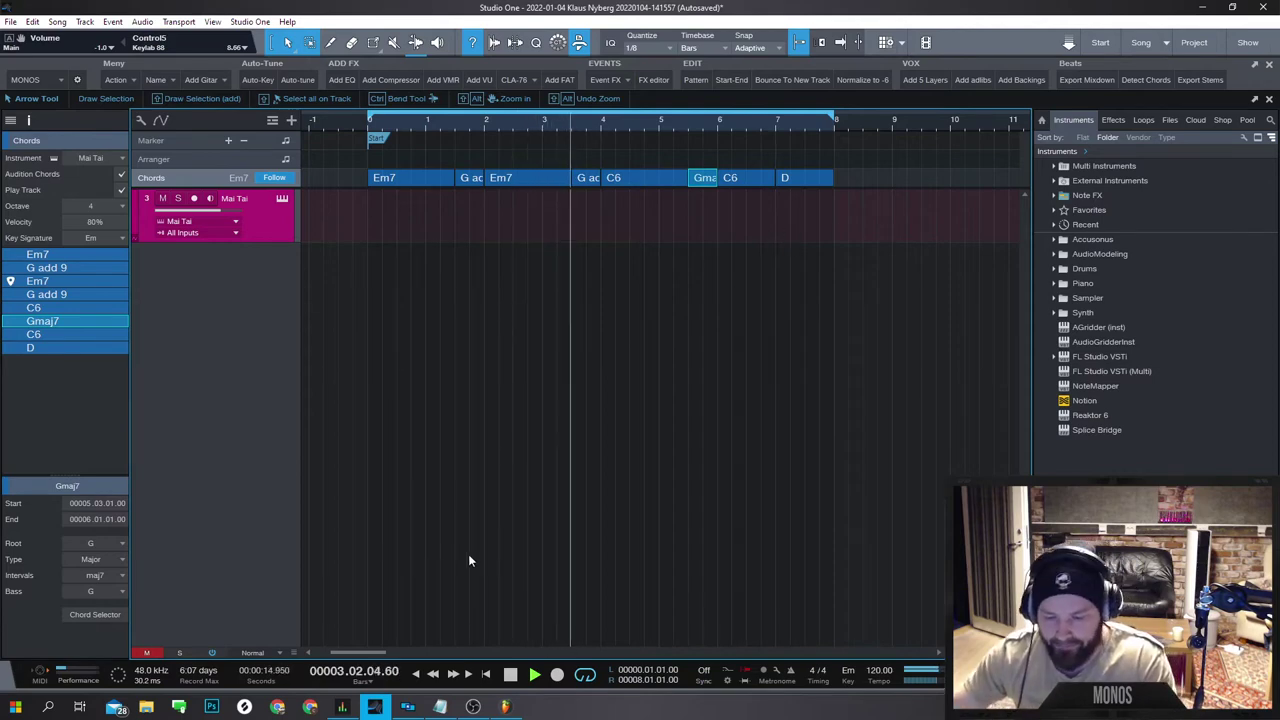
{"action": "left_click", "coordinate": [473, 707]}
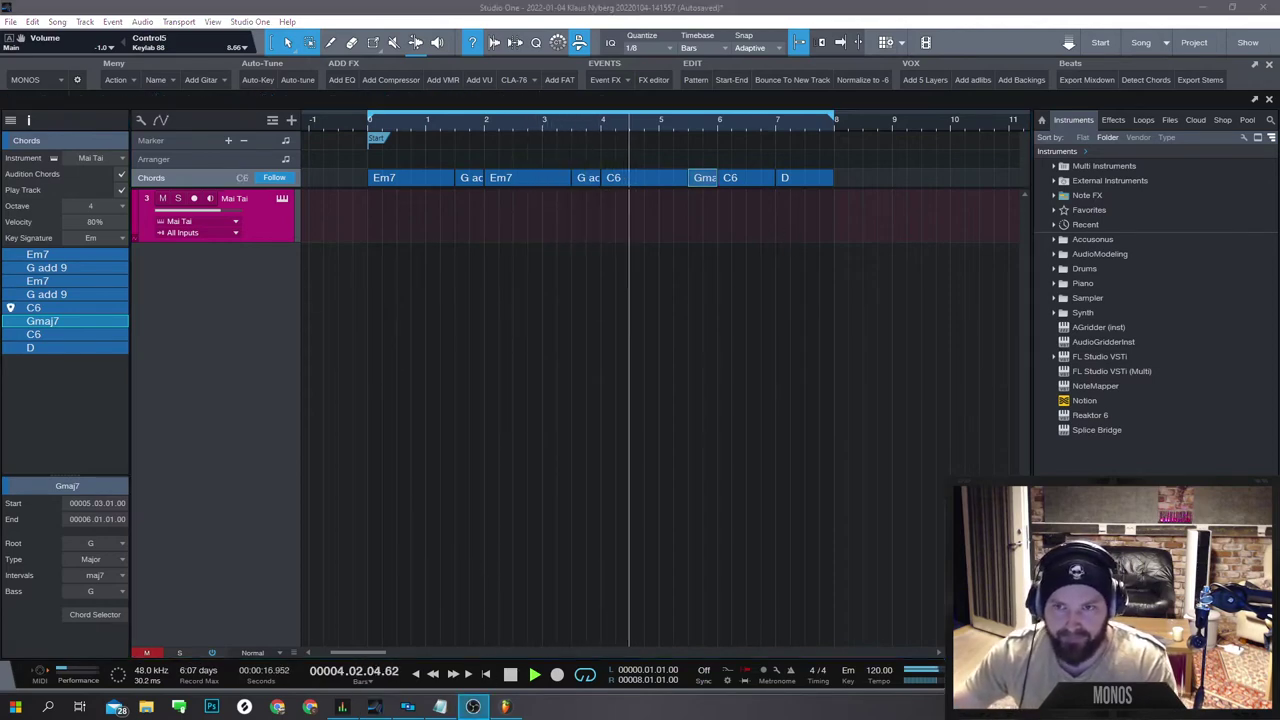
{"action": "left_click", "coordinate": [527, 30]}
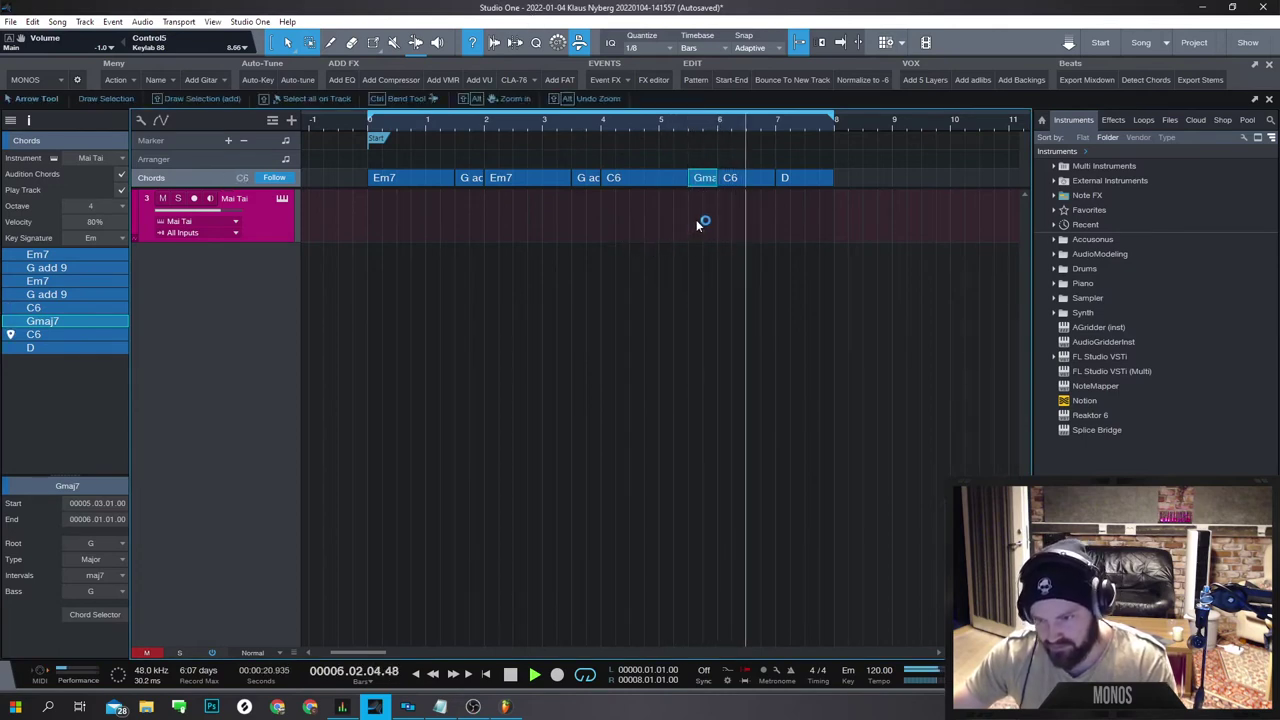
{"action": "key", "text": "space"}
Delete the Gmaj7 chord, extending the preceding C6 to 00006.01.01.00, and play the progression.
{"action": "key", "text": "Delete"}
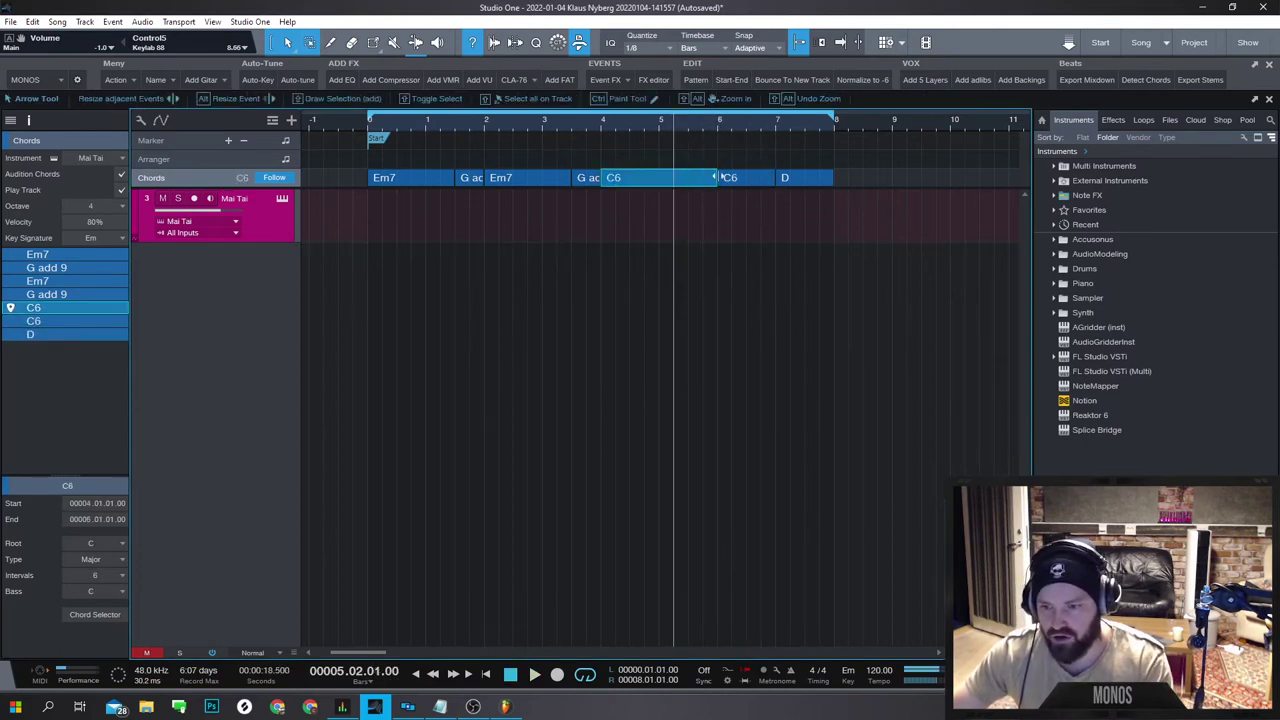
{"action": "left_click", "coordinate": [612, 133]}
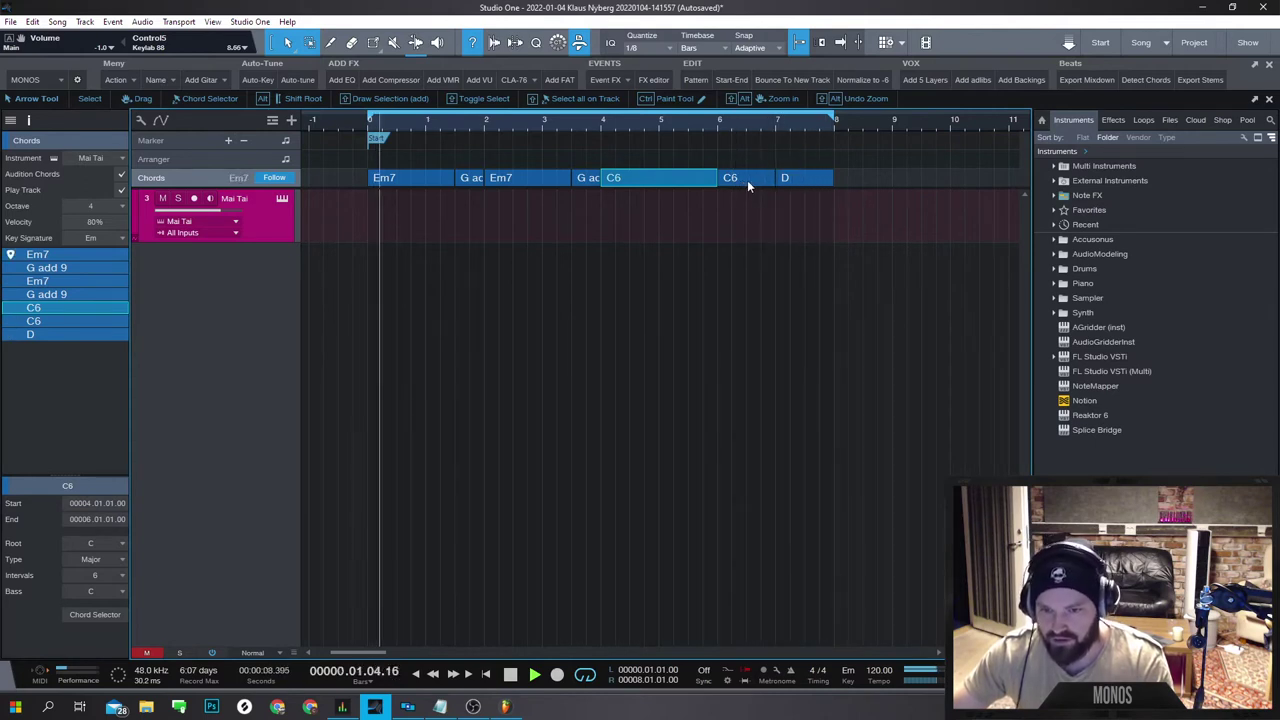
{"action": "key", "text": "space"}
Turn off Play Track, place all the chords on the Mai Tai track as instrument parts, and return the playhead to 00000.01.01.00.
{"action": "key", "text": "2"}
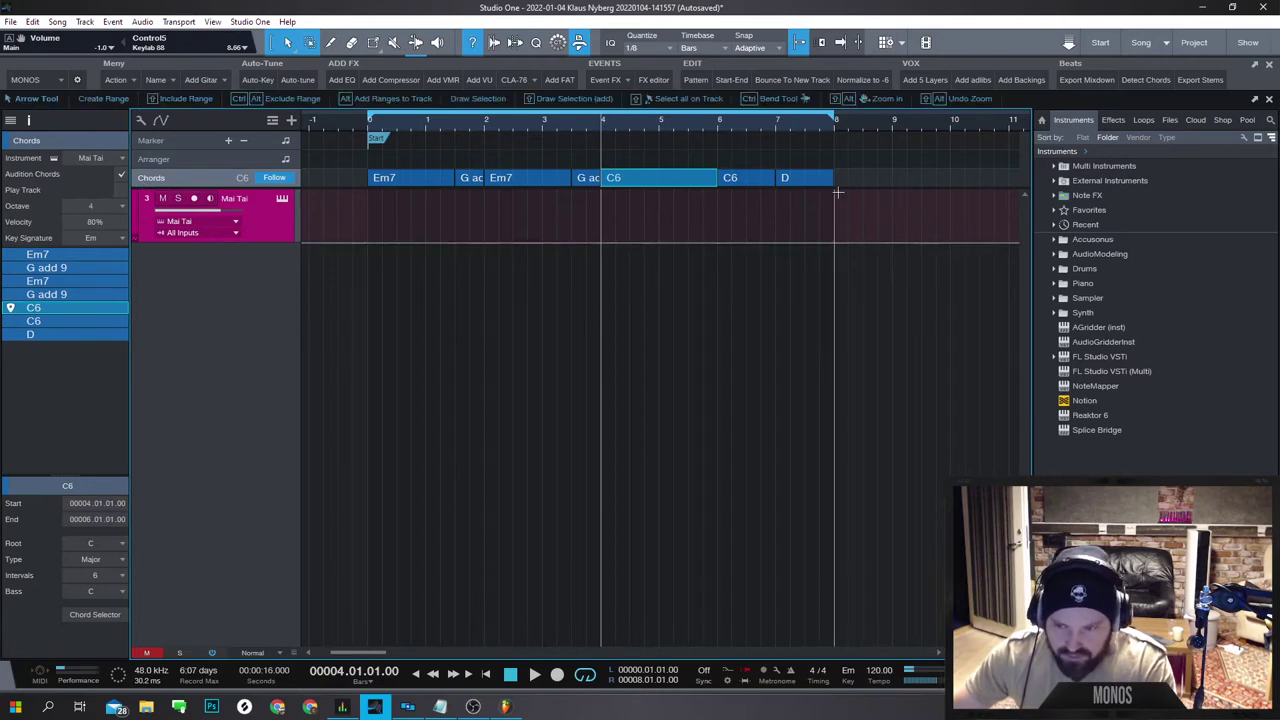
{"action": "left_click_drag", "start_coordinate": [847, 178], "coordinate": [524, 182]}
{"action": "left_click_drag", "start_coordinate": [386, 183], "coordinate": [396, 242]}
{"action": "left_click", "coordinate": [374, 132]}
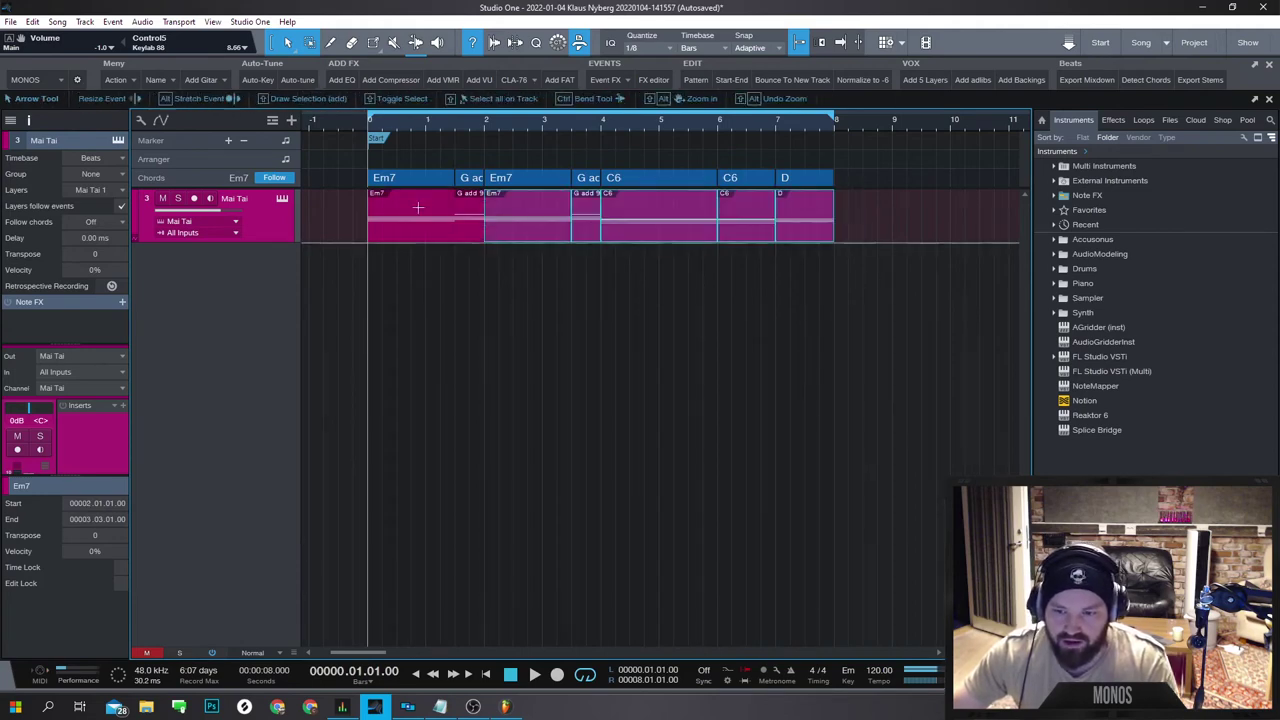
Merge all the chord parts on the Mai Tai track into one instrument part.
{"action": "left_click_drag", "start_coordinate": [859, 229], "coordinate": [415, 237]}
{"action": "right_click", "coordinate": [415, 237]}
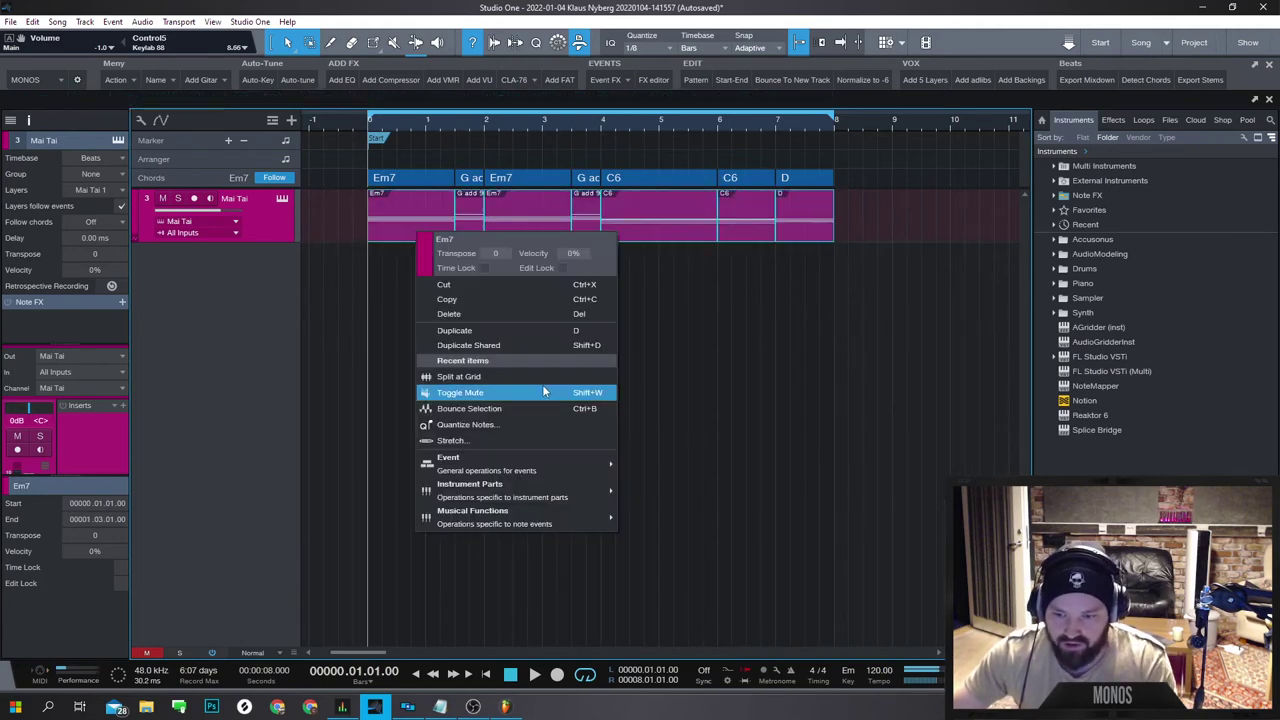
{"action": "mouse_move", "coordinate": [580, 493]}
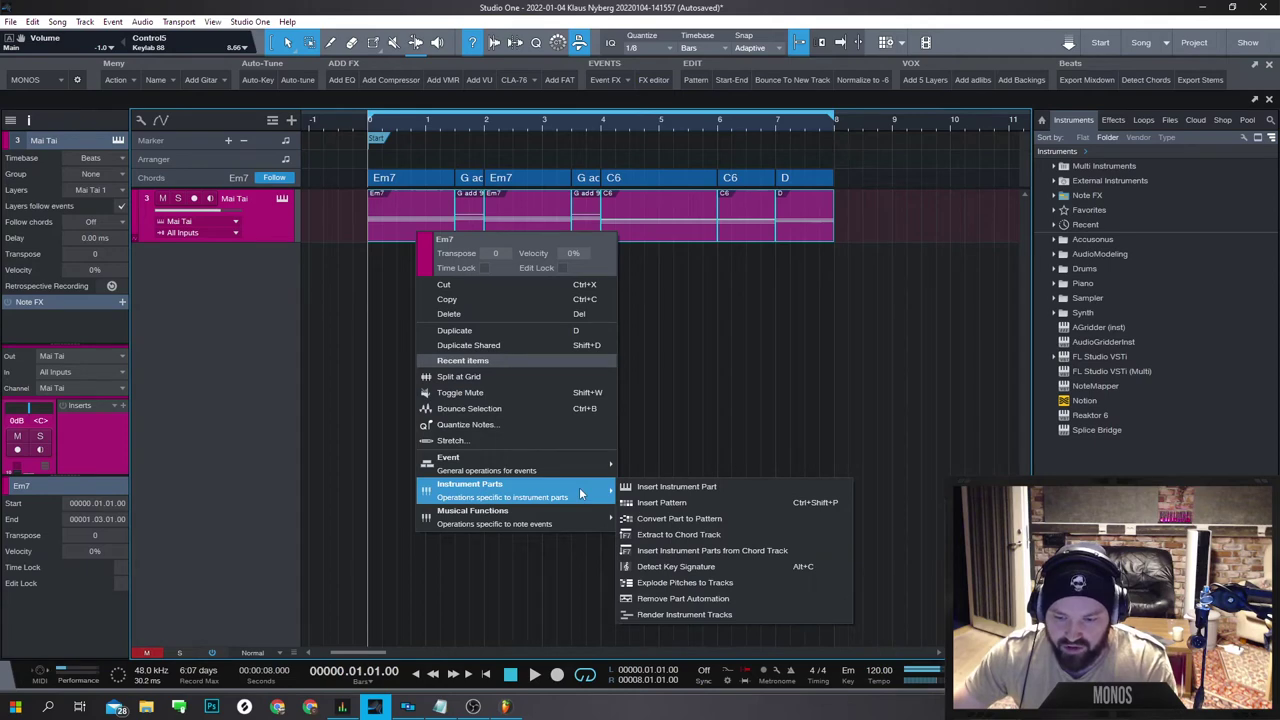
{"action": "mouse_move", "coordinate": [576, 528]}
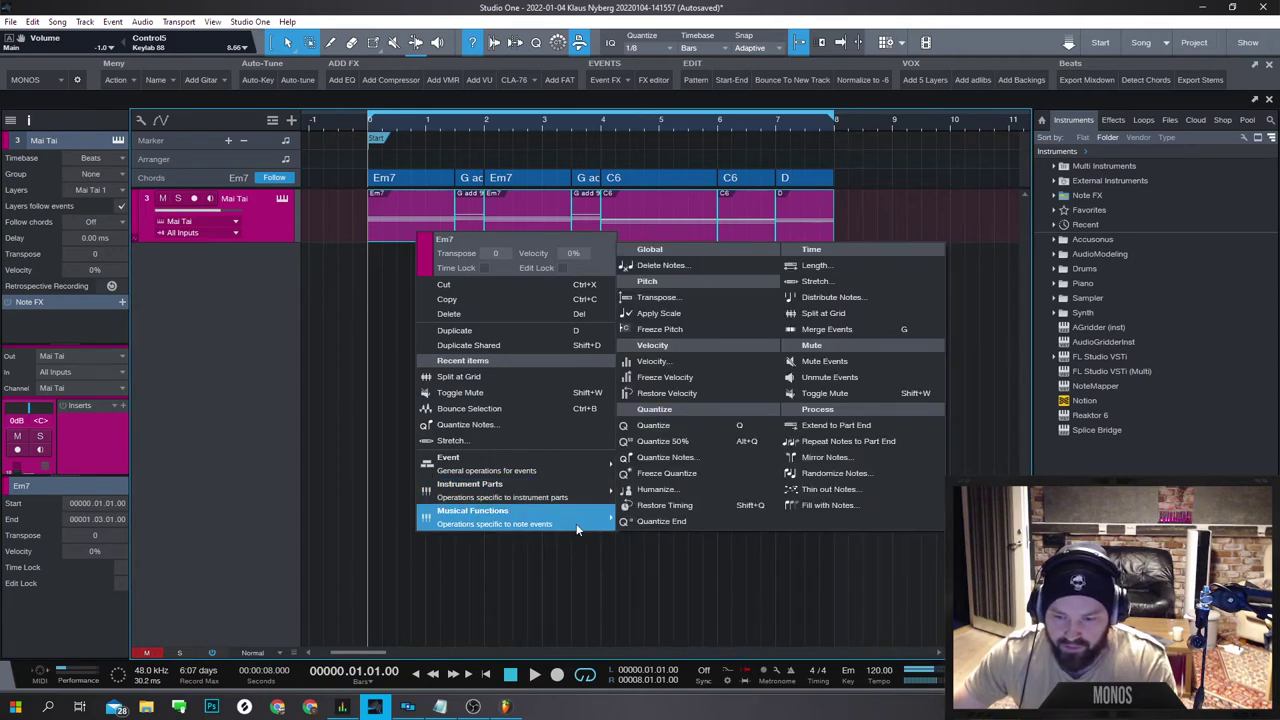
{"action": "mouse_move", "coordinate": [572, 459]}
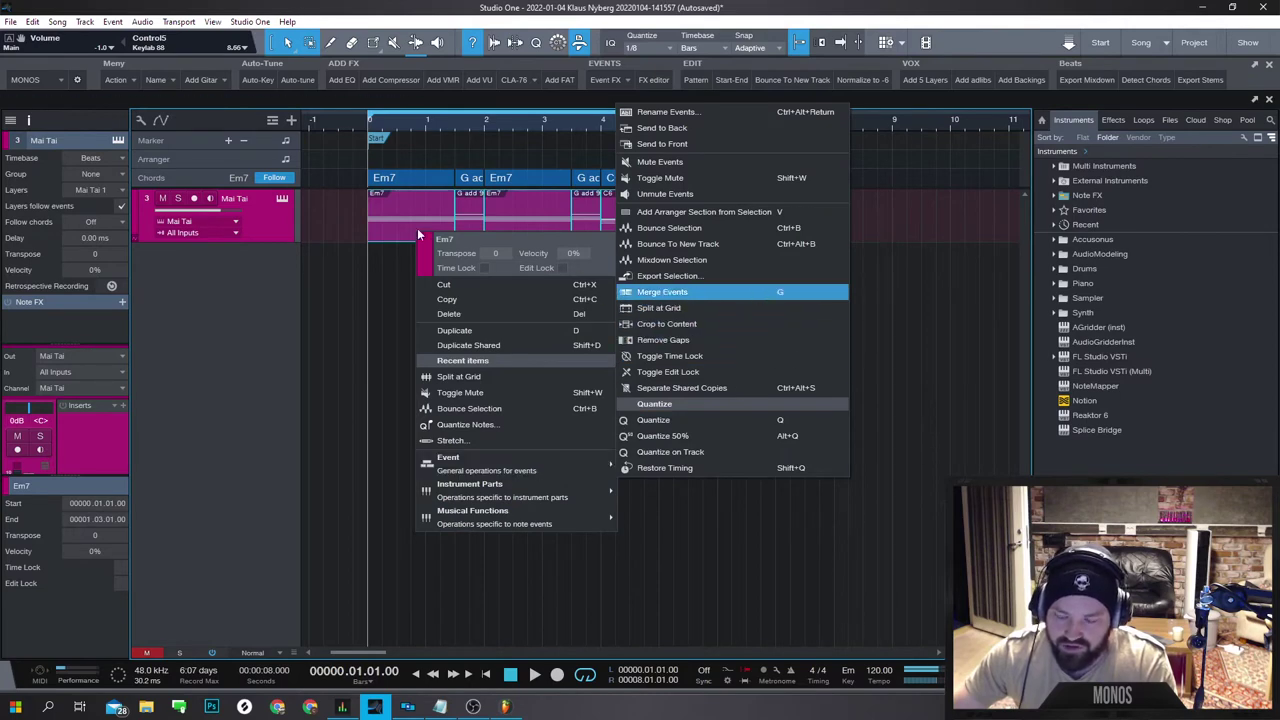
{"action": "left_click", "coordinate": [760, 292]}
{"action": "left_click_drag", "start_coordinate": [754, 237], "coordinate": [801, 253]}
{"action": "key", "text": "g"}
{"action": "key", "text": "w"}
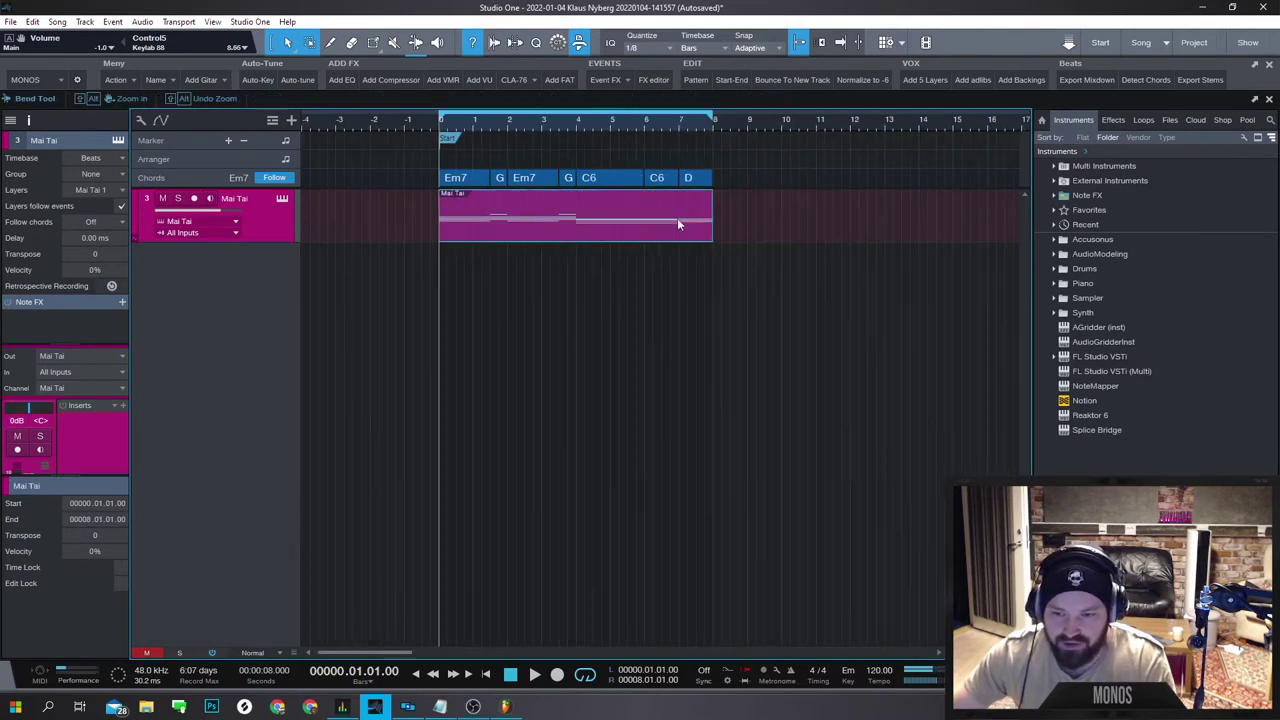
Open the merged Mai Tai part in the full-size note editor and bring the whole Em7 chord into view.
{"action": "key", "text": "F2"}
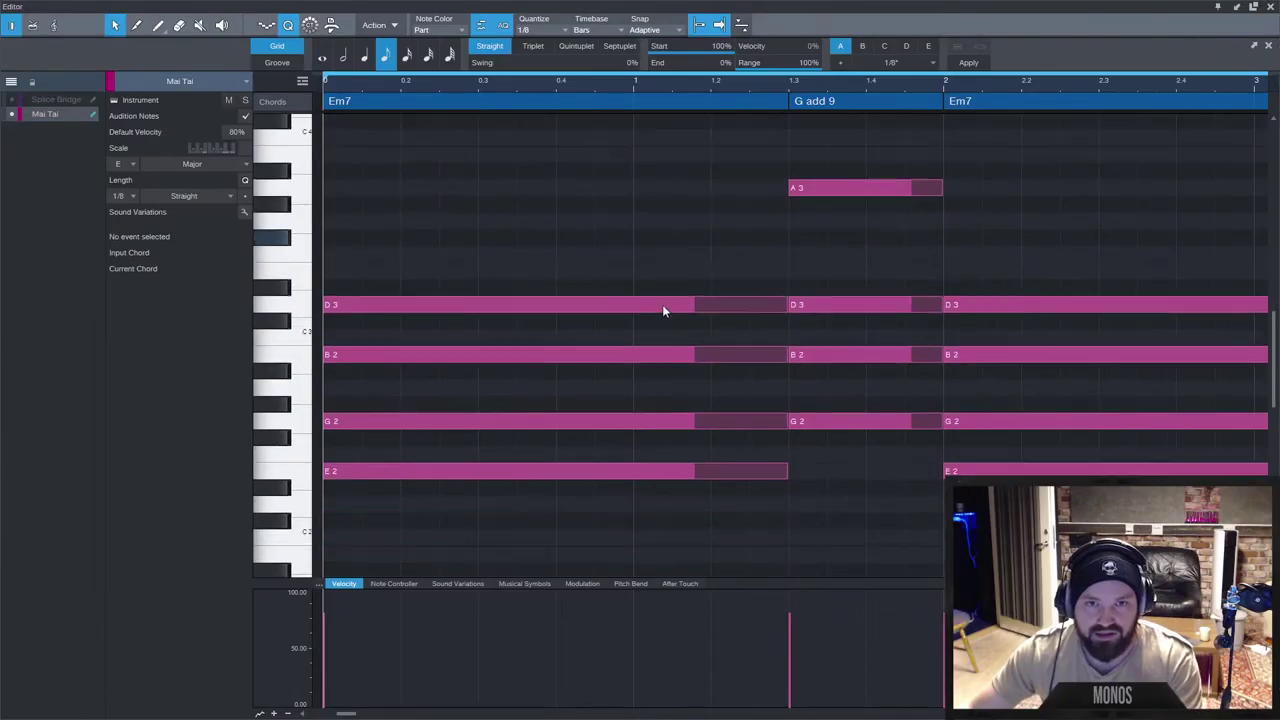
{"action": "scroll", "coordinate": [662, 306], "scroll_direction": "up", "scroll_amount": 2}
{"action": "right_click", "coordinate": [655, 301]}
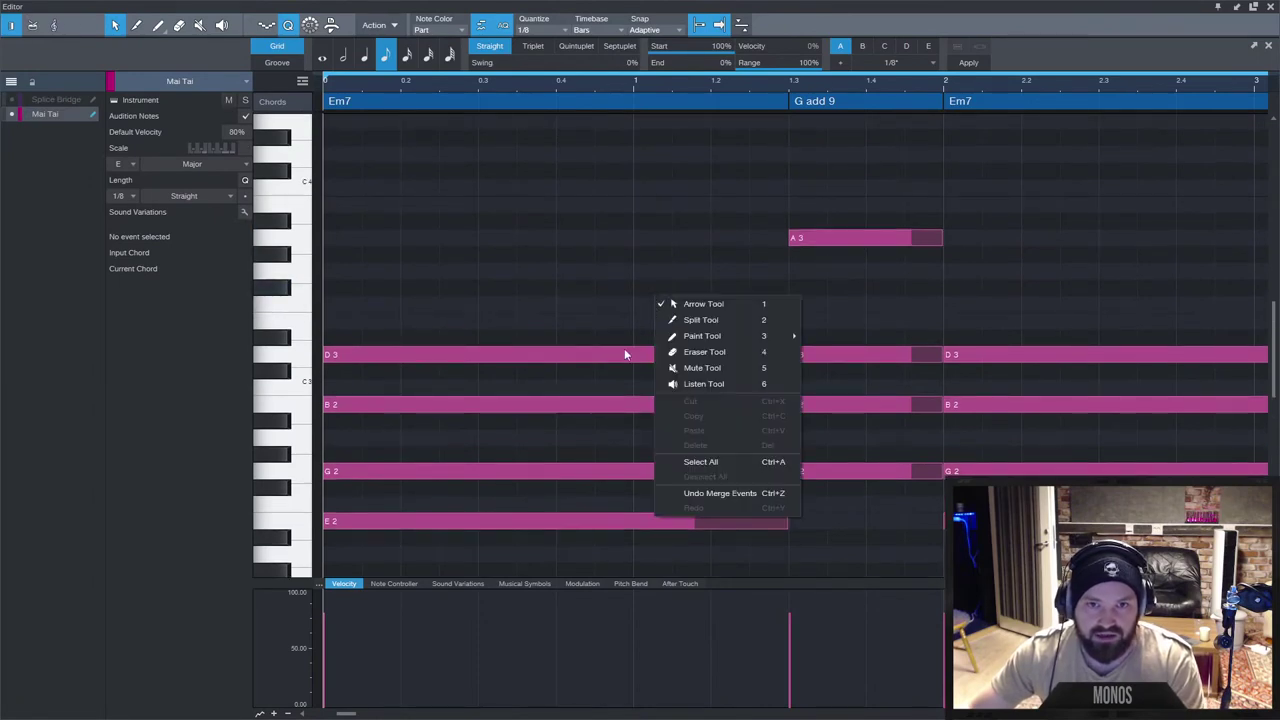
{"action": "right_click", "coordinate": [624, 352]}
{"action": "left_click", "coordinate": [614, 314]}
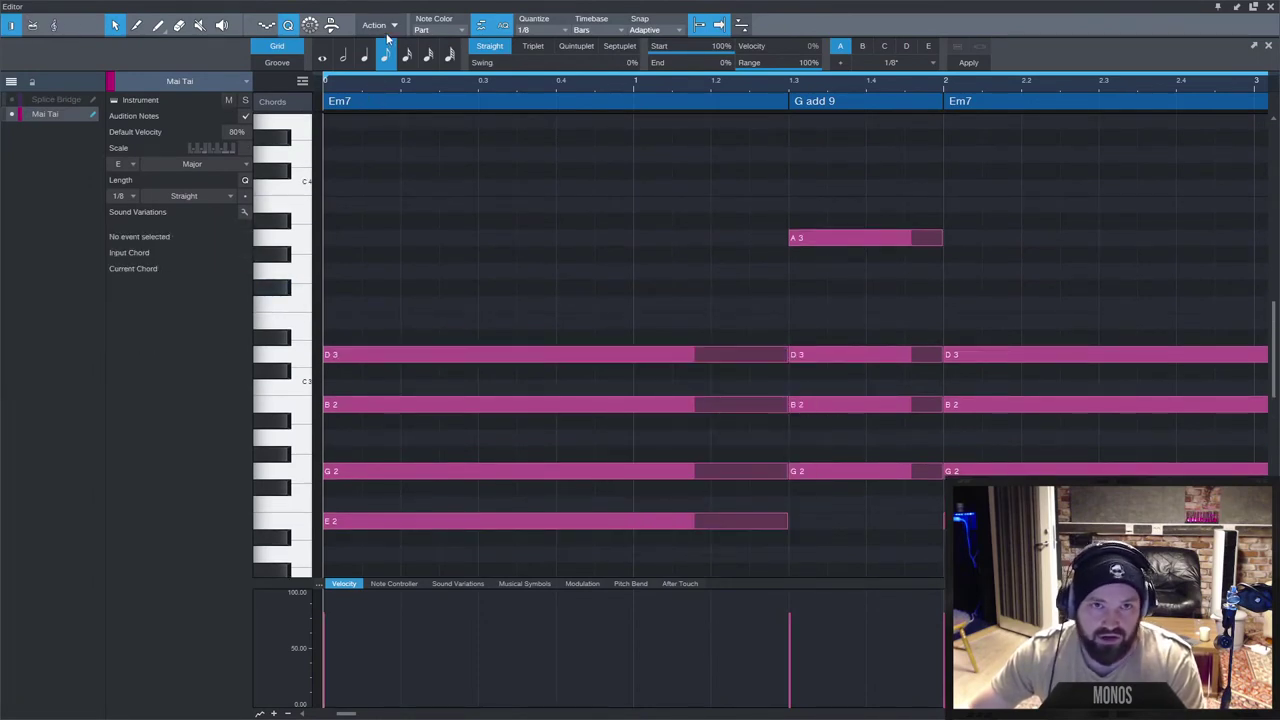
Hide the editor's quantize settings and show the Music Editing macro toolbar instead.
{"action": "left_click", "coordinate": [380, 25]}
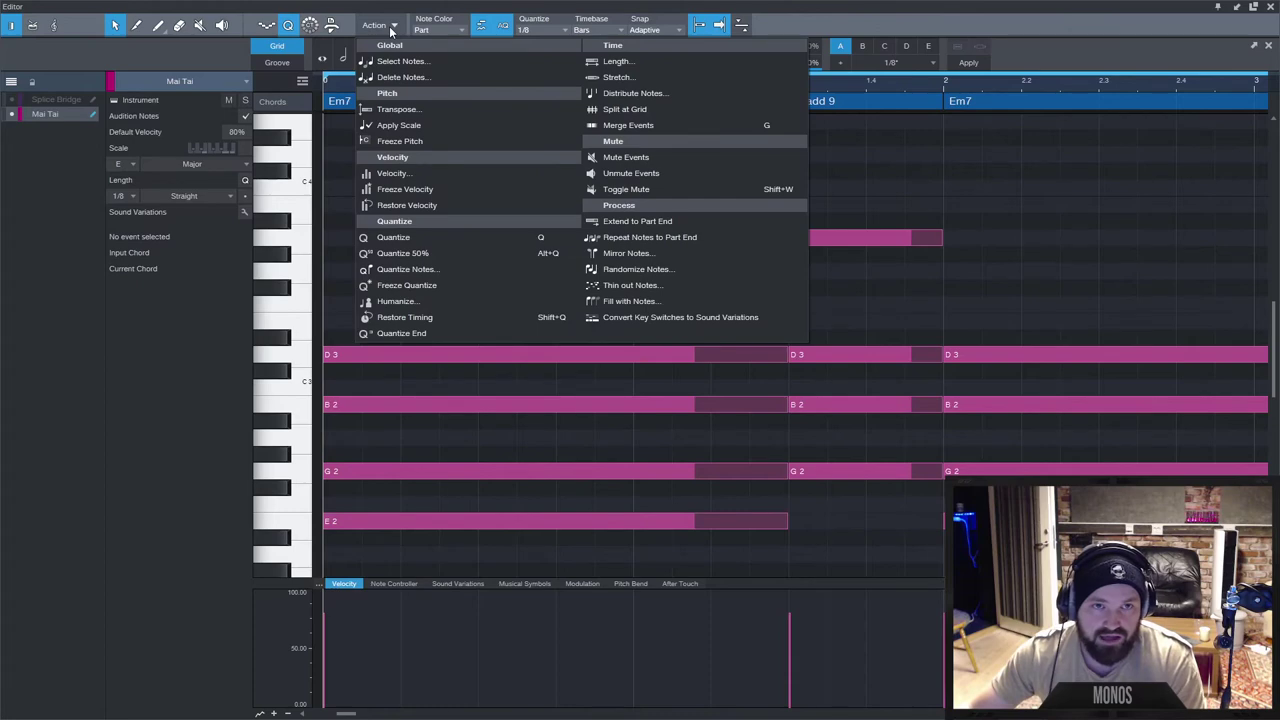
{"action": "left_click", "coordinate": [392, 28]}
{"action": "left_click", "coordinate": [289, 25]}
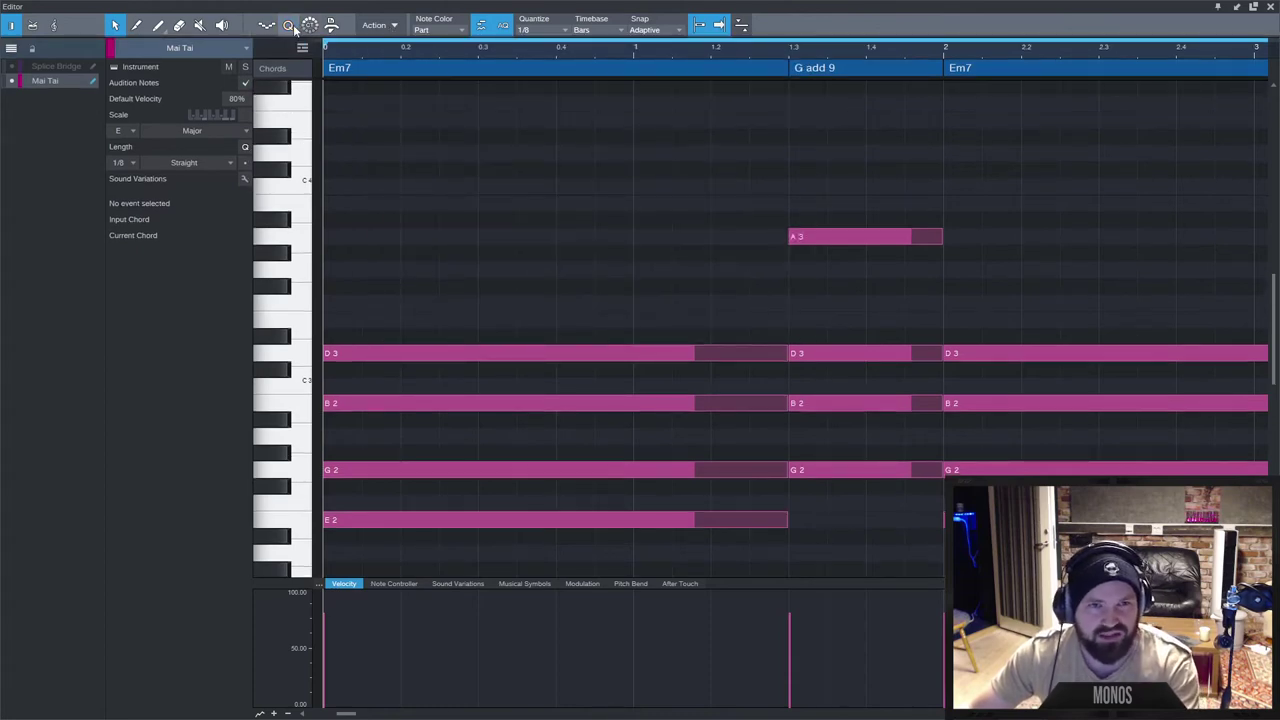
{"action": "left_click", "coordinate": [330, 26]}
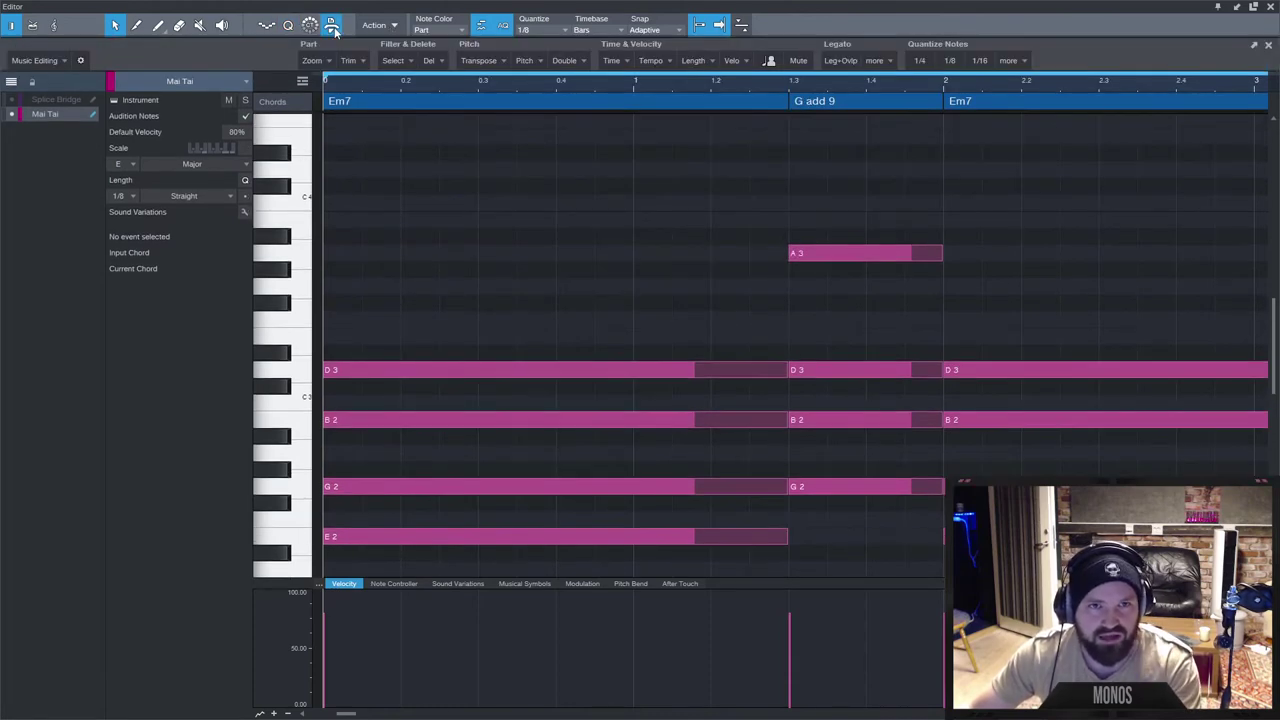
{"action": "right_click", "coordinate": [507, 283]}
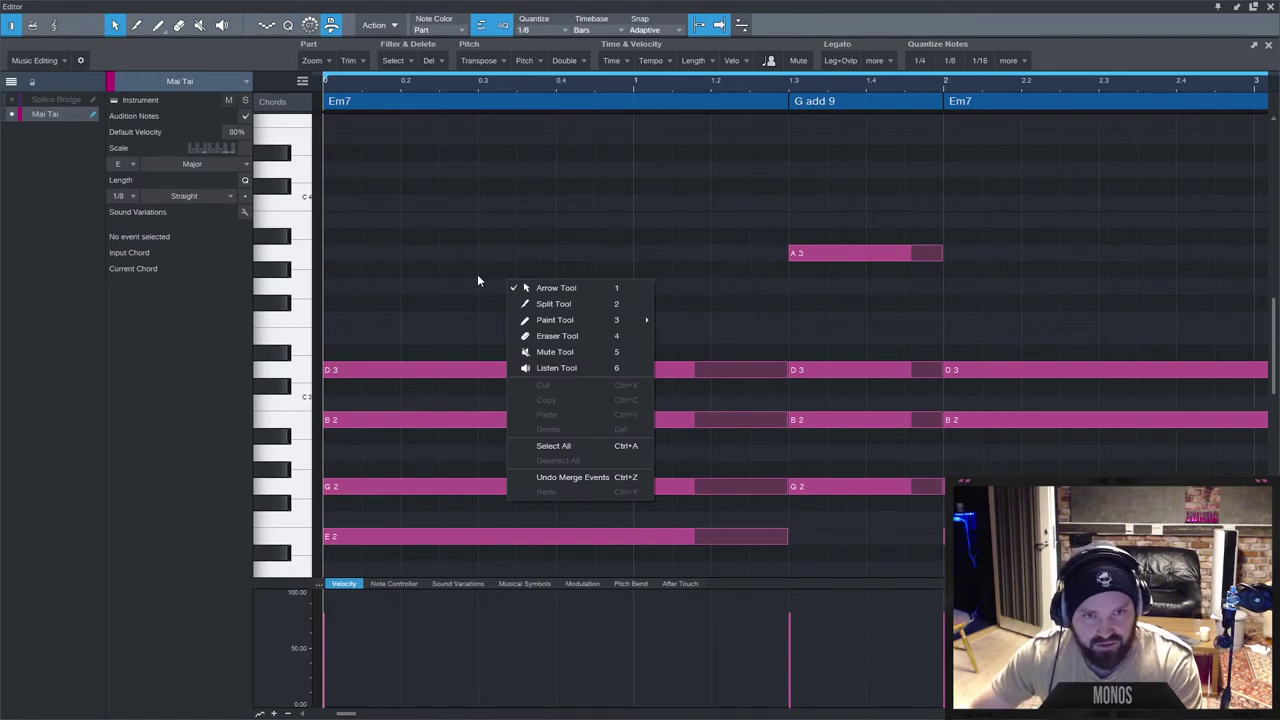
{"action": "left_click", "coordinate": [477, 281]}
Select only the lowest notes of the Mai Tai part with Select Notes and transpose them down one octave.
{"action": "left_click", "coordinate": [380, 25]}
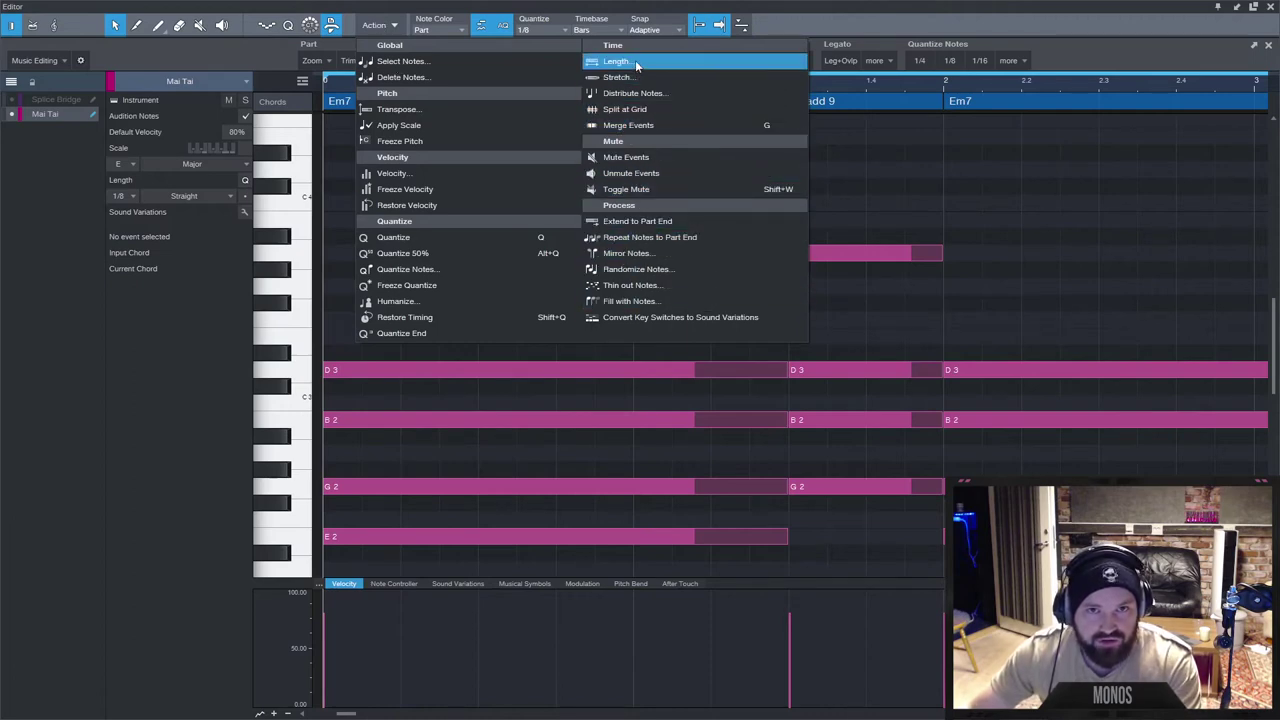
{"action": "left_click", "coordinate": [516, 62]}
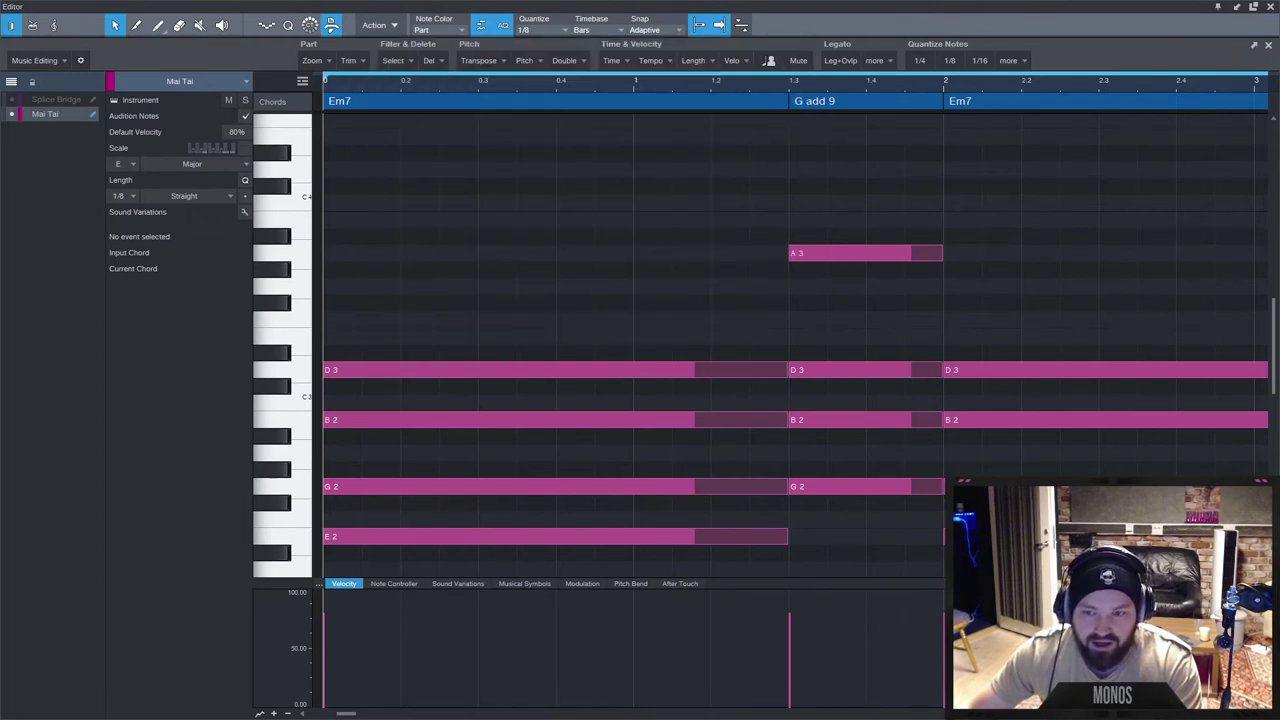
{"action": "left_click_drag", "start_coordinate": [706, 334], "coordinate": [566, 132]}
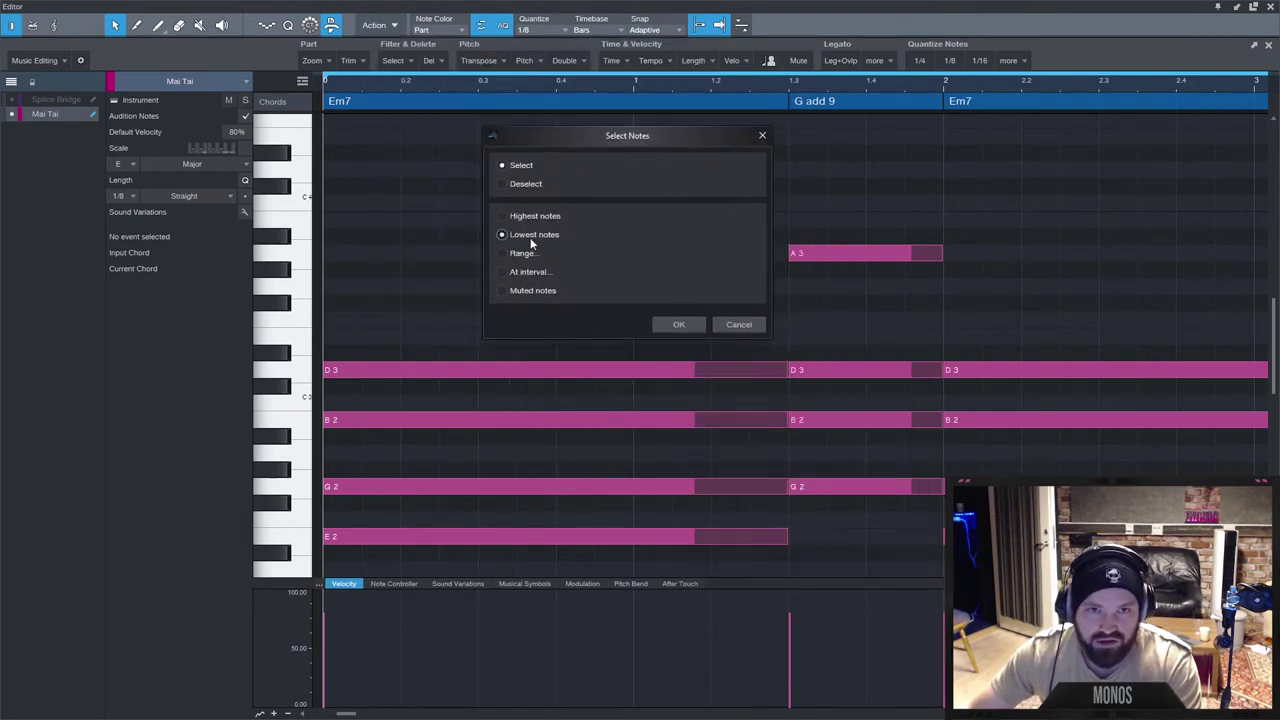
{"action": "left_click", "coordinate": [679, 325]}
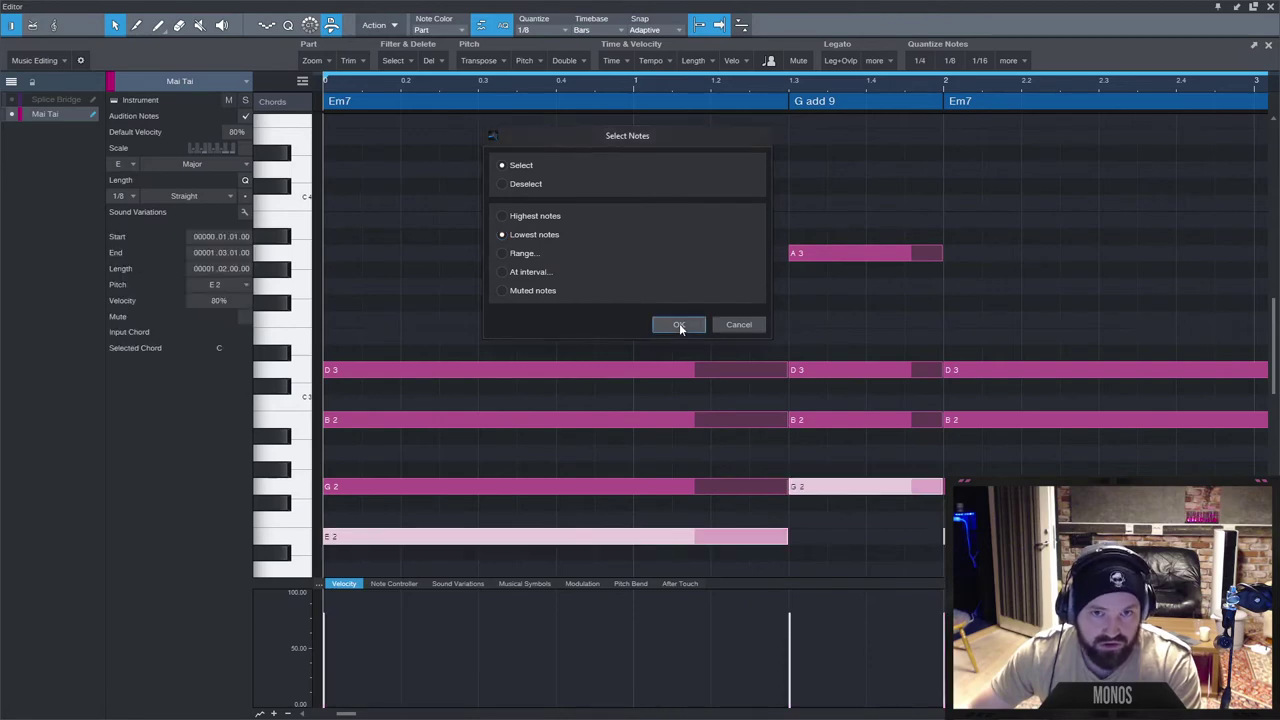
{"action": "scroll", "coordinate": [760, 346], "scroll_direction": "down", "scroll_amount": 2}
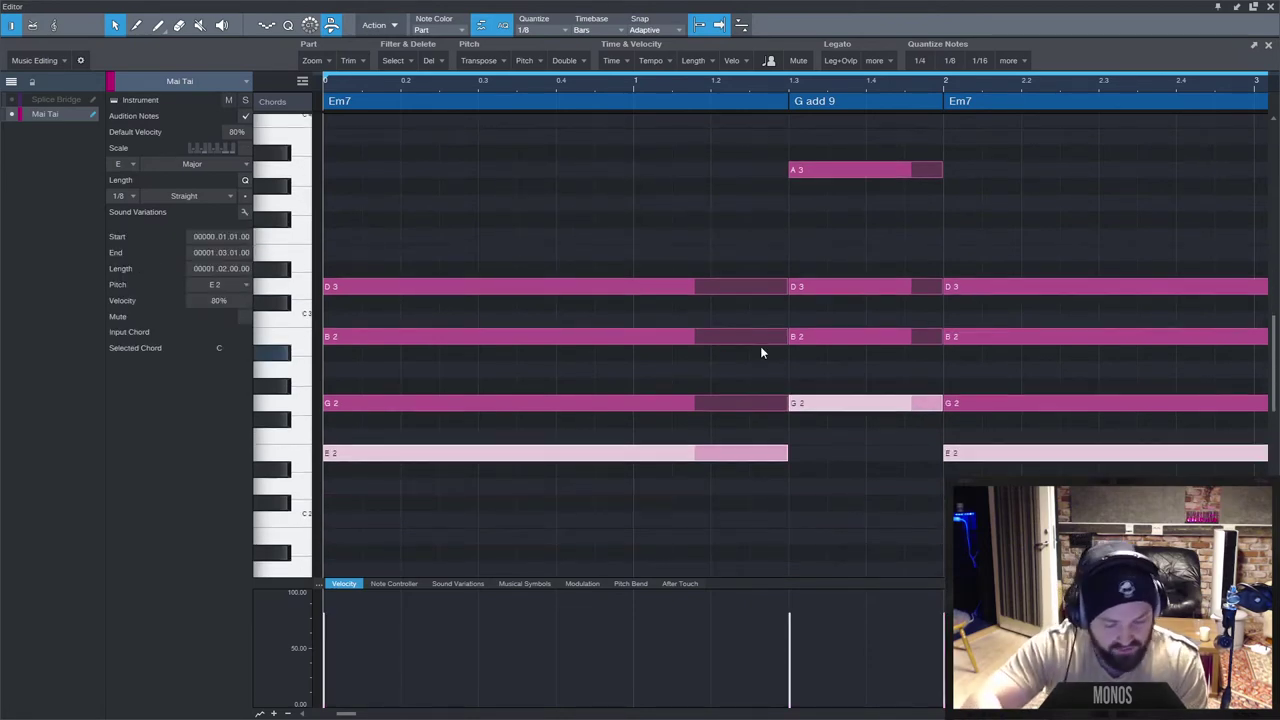
{"action": "key", "text": "shift+Down"}
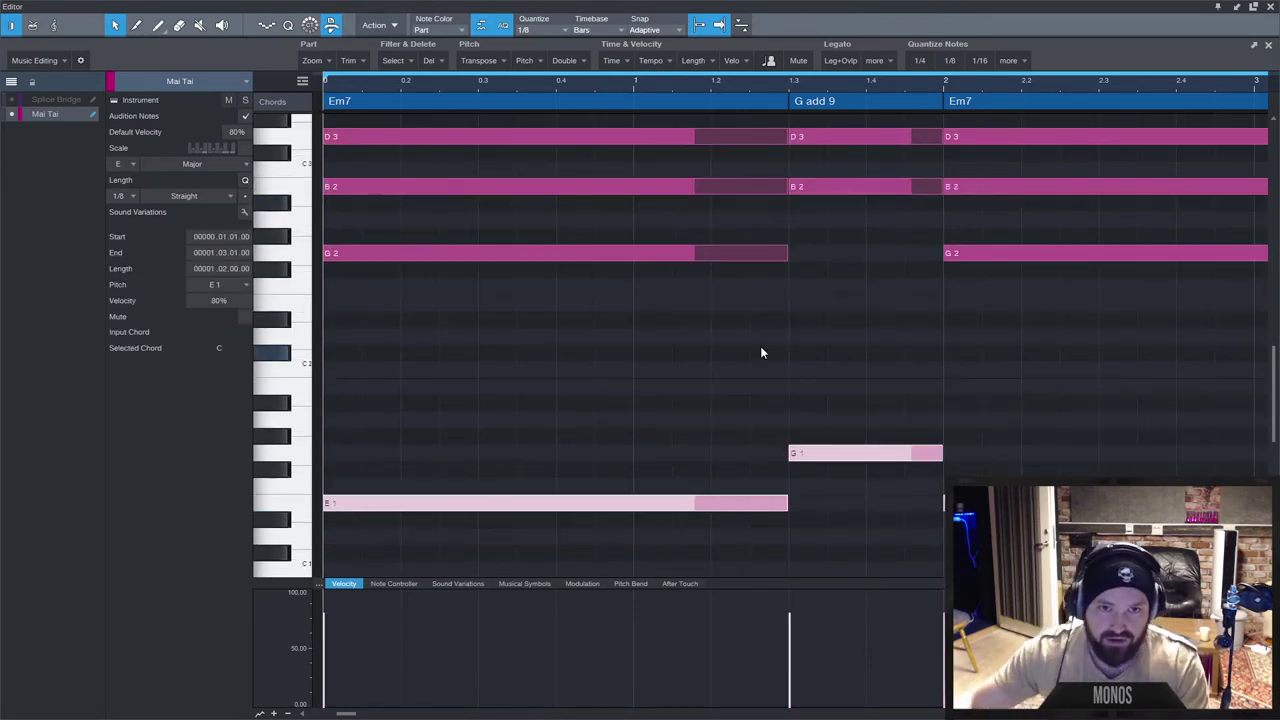
Play back the opening chords with the lowered bass notes and check the low range of the Mai Tai part.
{"action": "key", "text": "space"}
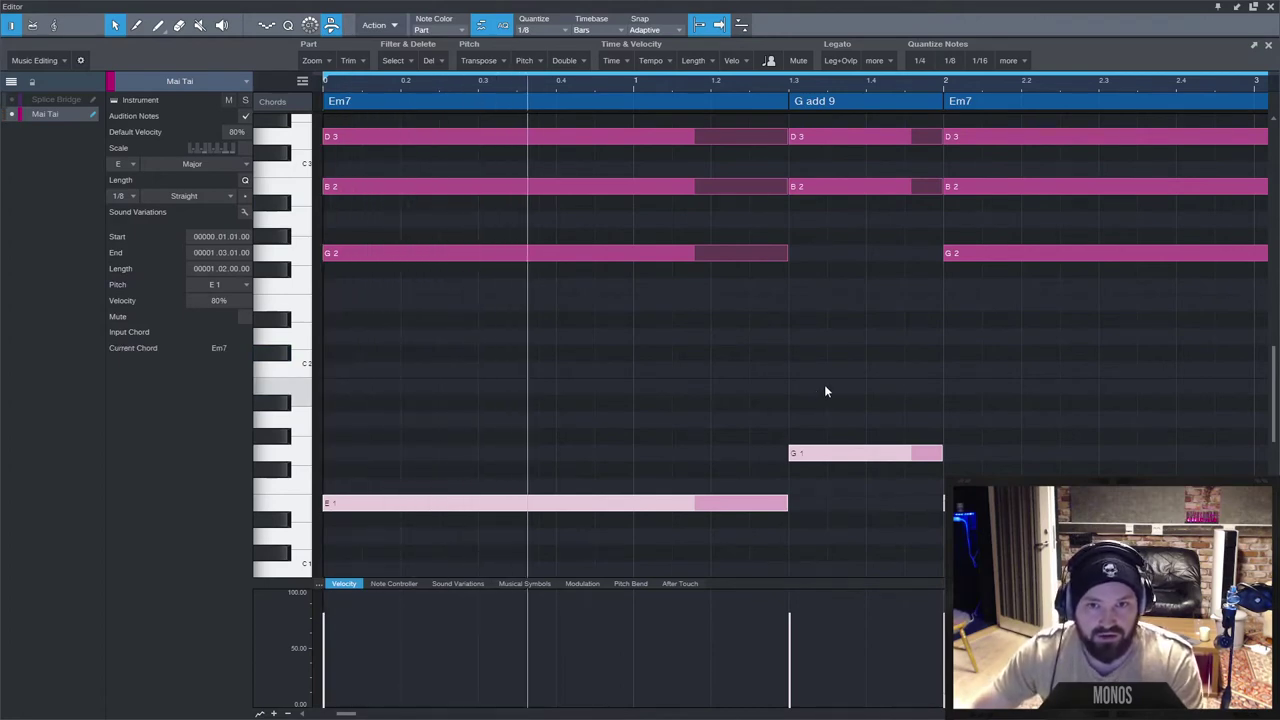
{"action": "scroll", "coordinate": [824, 384], "scroll_direction": "down", "scroll_amount": 2}
{"action": "scroll", "coordinate": [826, 389], "scroll_direction": "down", "scroll_amount": 2}
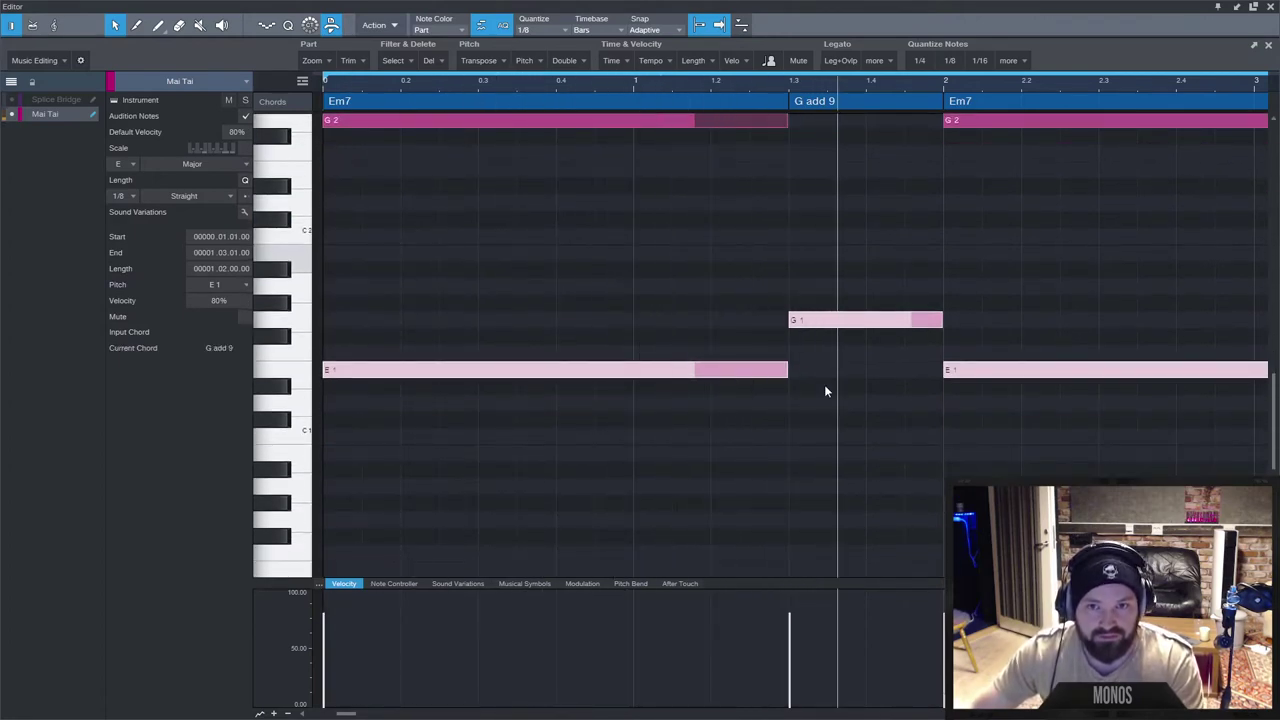
{"action": "key", "text": "space"}
Lower the bass note of the second Em7 chord at bar 2 to G 0 and audition the change.
{"action": "left_click", "coordinate": [1010, 340]}
{"action": "left_click", "coordinate": [995, 369]}
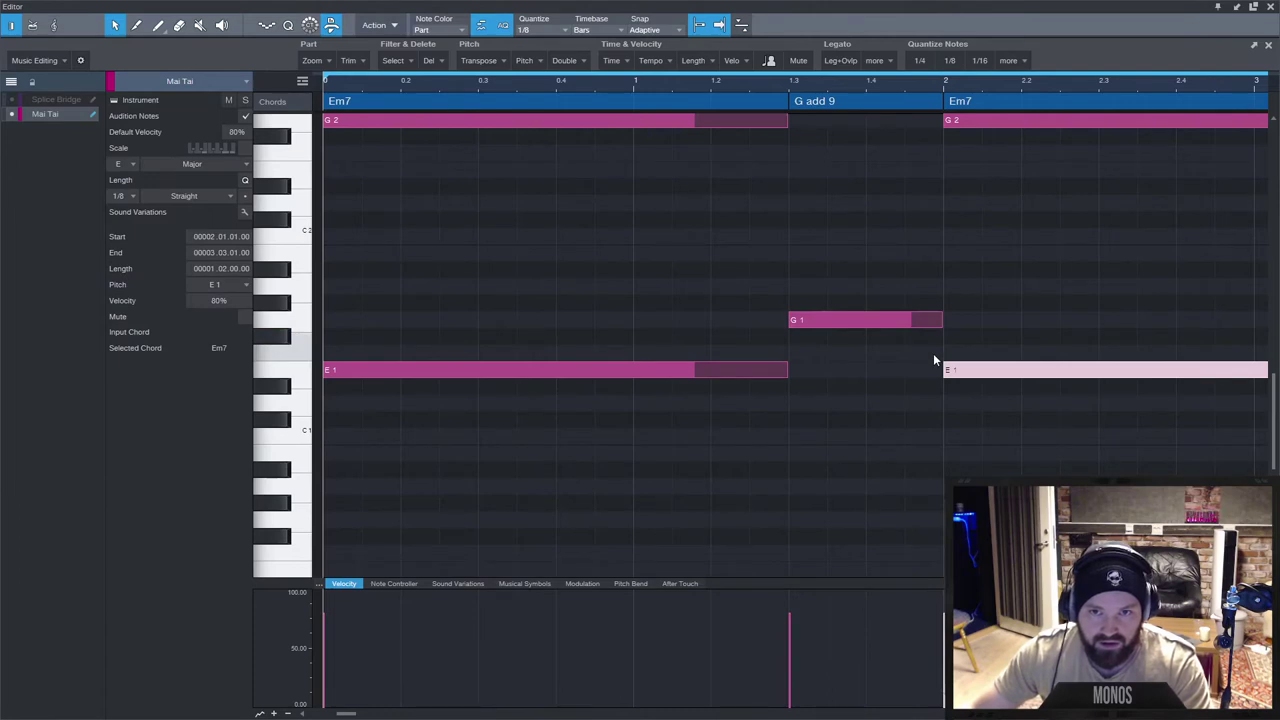
{"action": "key", "text": "Down"}
{"action": "key", "text": "Down"}
{"action": "key", "text": "Down"}
{"action": "key", "text": "Down"}
{"action": "key", "text": "Down"}
{"action": "key", "text": "Down"}
{"action": "key", "text": "Down"}
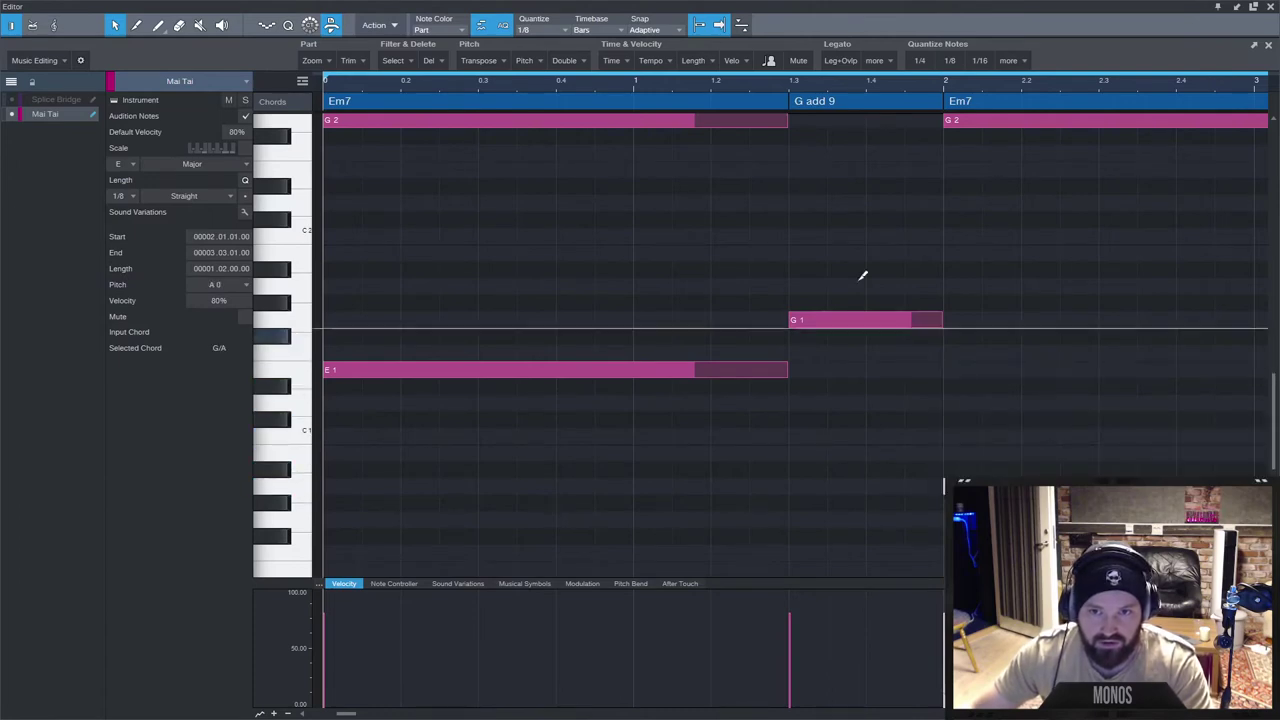
{"action": "key", "text": "Up"}
{"action": "key", "text": "Up"}
{"action": "key", "text": "Up"}
{"action": "key", "text": "Up"}
{"action": "key", "text": "Down"}
{"action": "key", "text": "Down"}
{"action": "key", "text": "Down"}
{"action": "key", "text": "Down"}
{"action": "key", "text": "Down"}
{"action": "key", "text": "Down"}
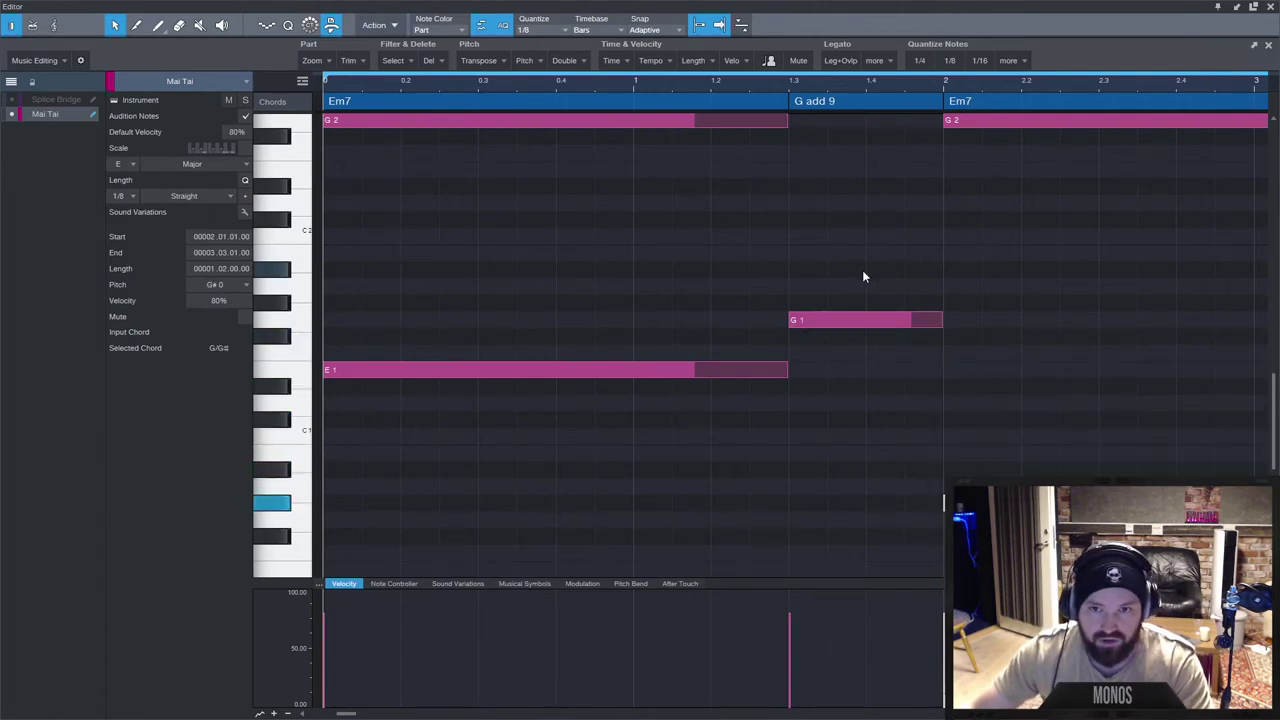
{"action": "left_click", "coordinate": [660, 90]}
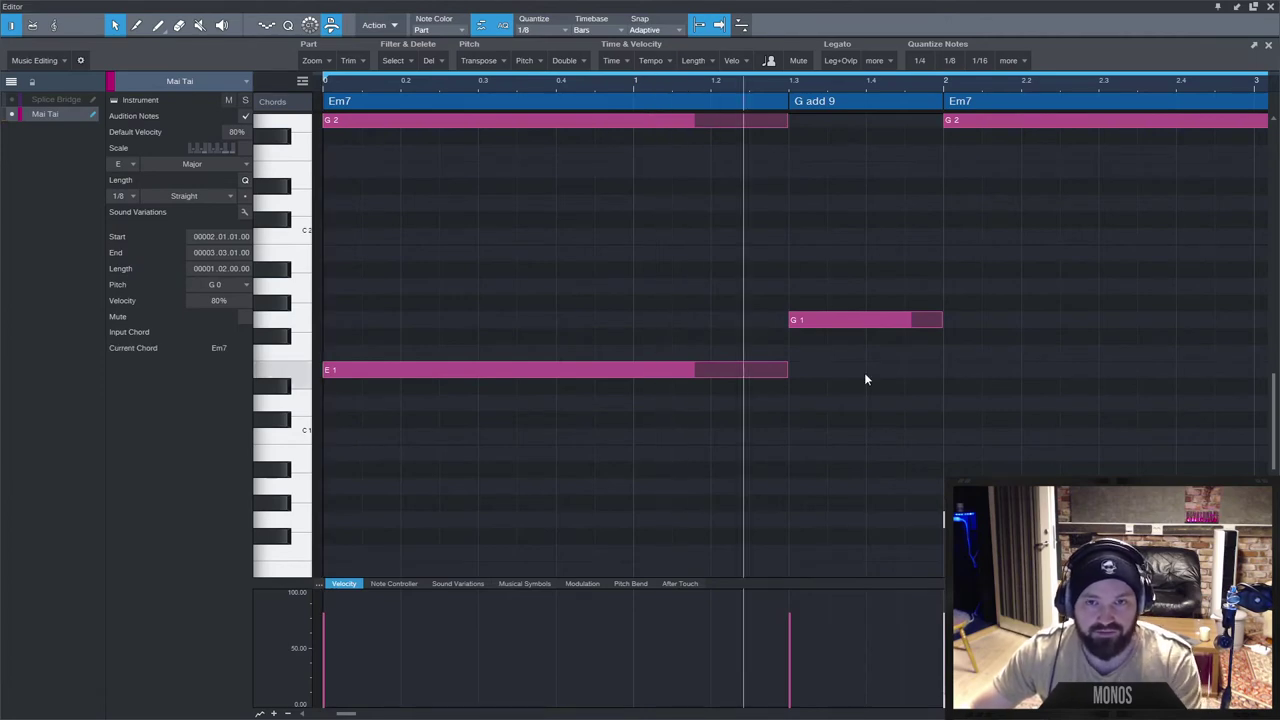
Lower the bass note of the second G add 9 chord to B 0 and audition the transition into C6.
{"action": "scroll", "coordinate": [866, 377], "scroll_direction": "down", "scroll_amount": 5}
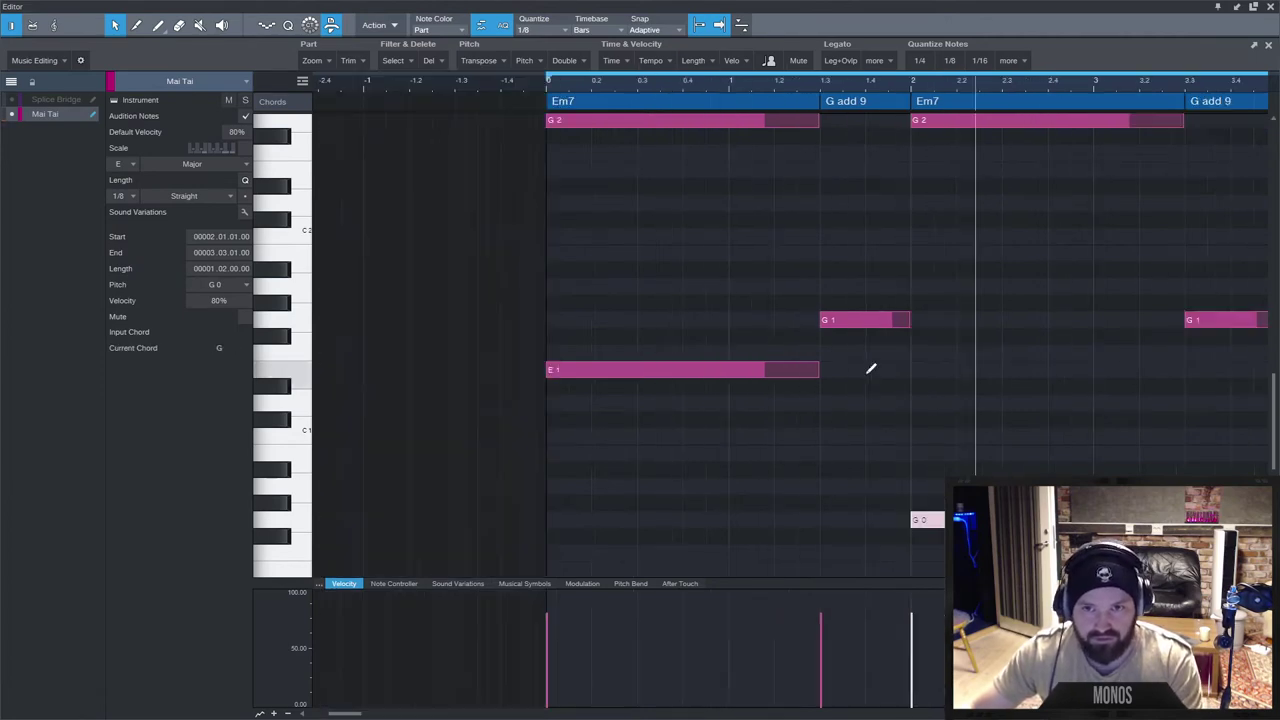
{"action": "scroll", "coordinate": [684, 395], "scroll_direction": "up", "scroll_amount": 5}
{"action": "left_click", "coordinate": [700, 318]}
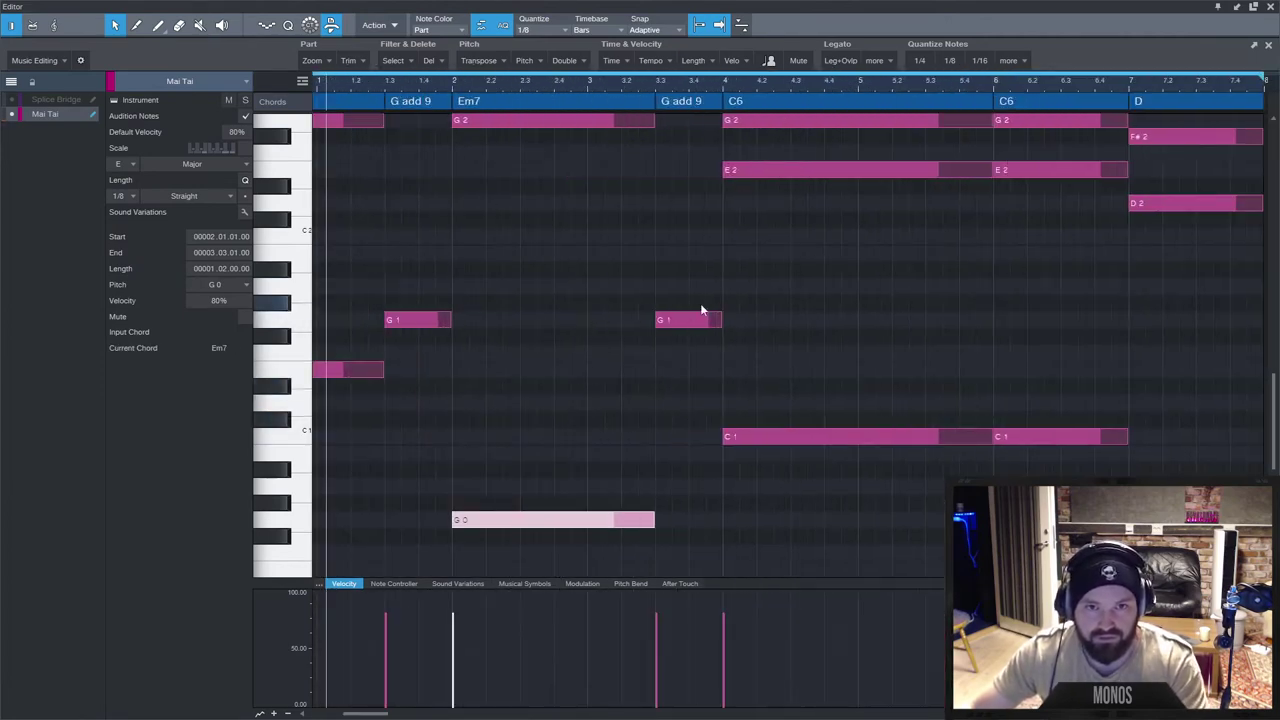
{"action": "key", "text": "Down"}
{"action": "key", "text": "Down"}
{"action": "key", "text": "Down"}
{"action": "key", "text": "Down"}
{"action": "key", "text": "Down"}
{"action": "key", "text": "Down"}
{"action": "key", "text": "Down"}
{"action": "key", "text": "Down"}
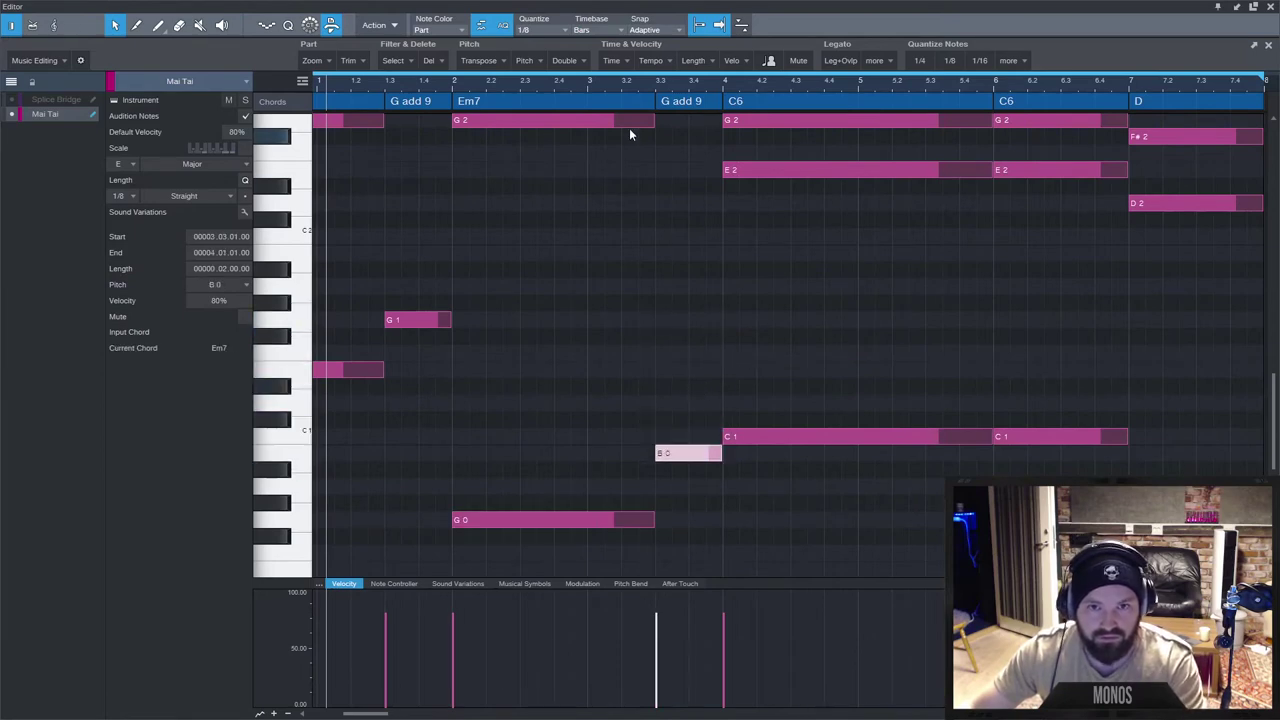
{"action": "left_click", "coordinate": [614, 88]}
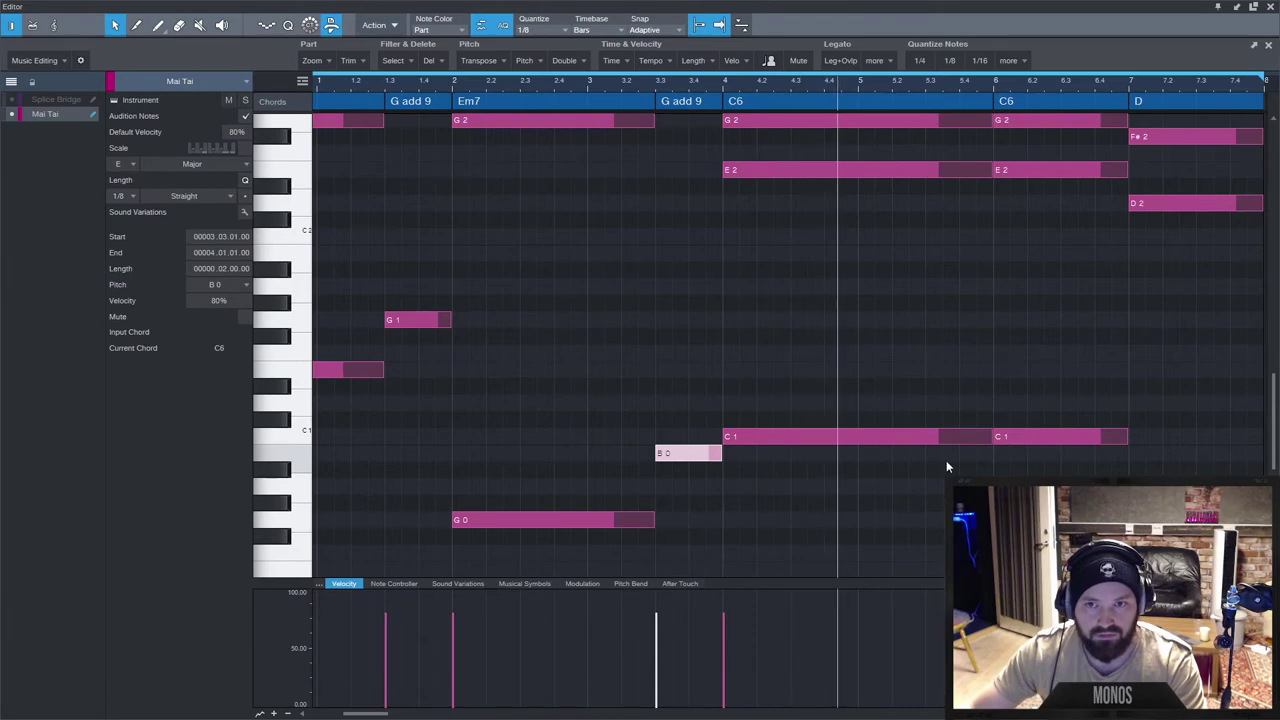
Draw a one-bar C 3 note on top of the second C6 chord at bar 6 and play it.
{"action": "scroll", "coordinate": [950, 459], "scroll_direction": "up", "scroll_amount": 5}
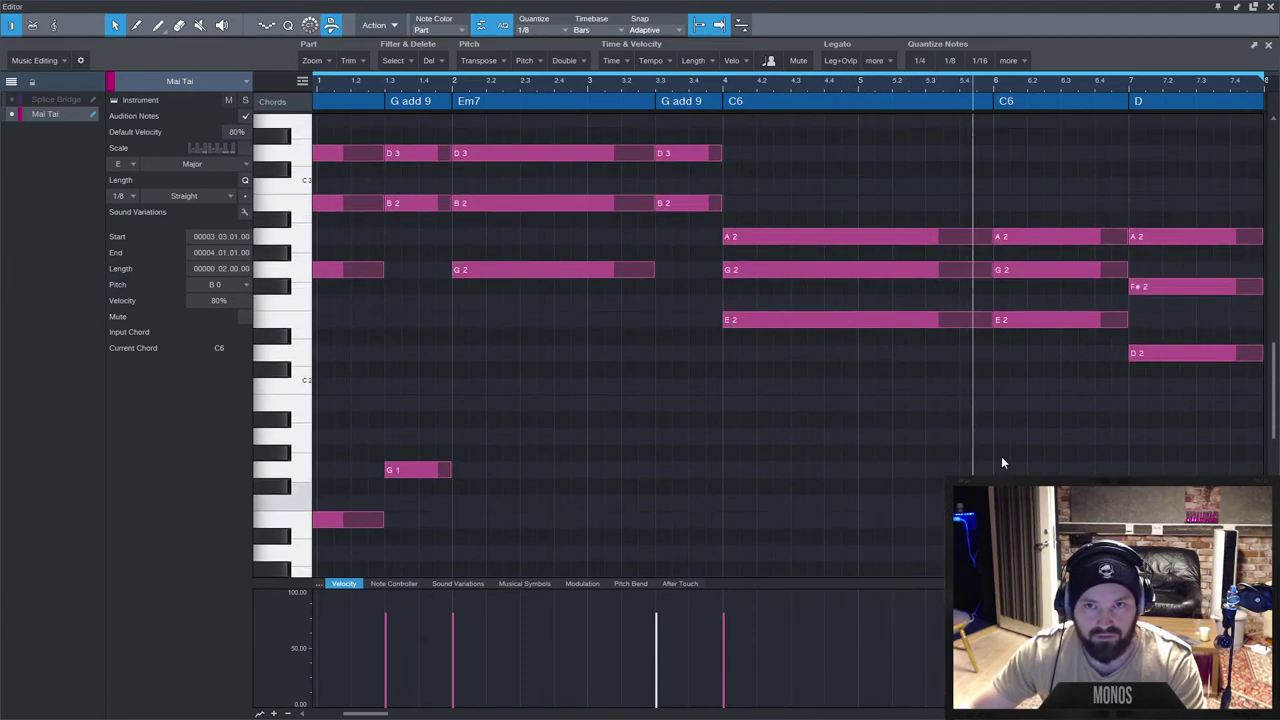
{"action": "key", "text": "space"}
{"action": "left_click", "coordinate": [1001, 220]}
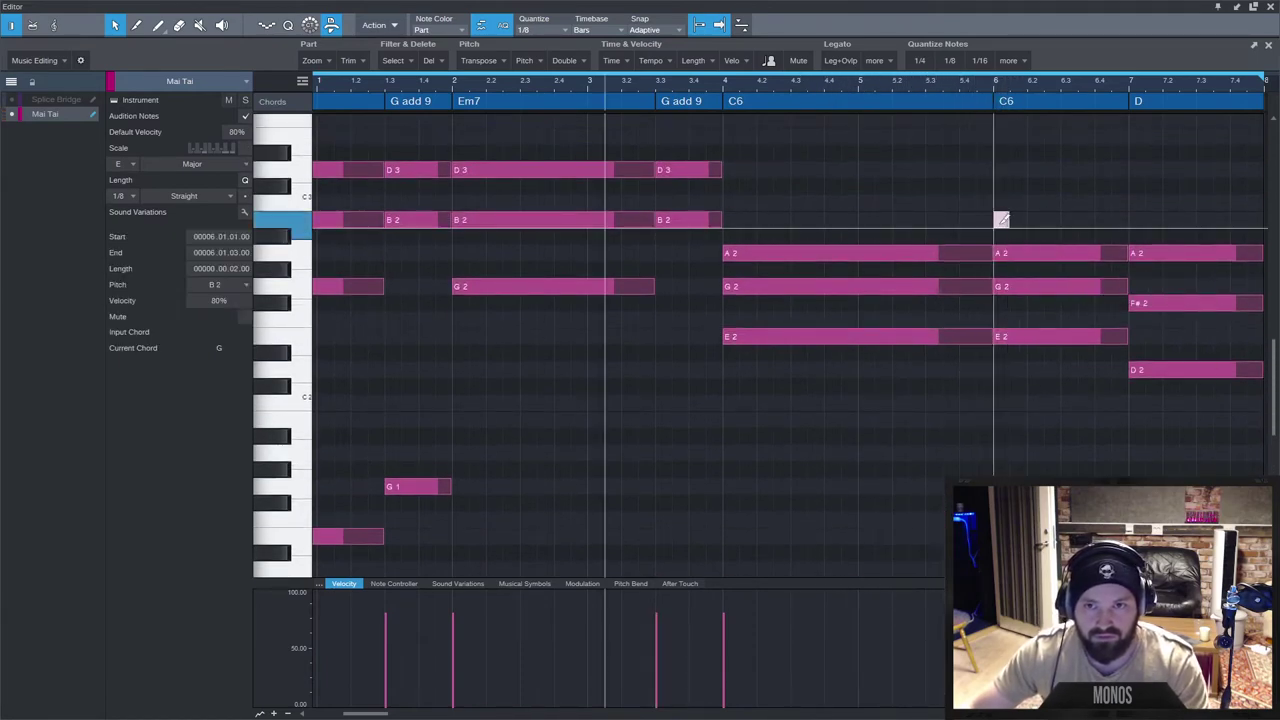
{"action": "left_click_drag", "start_coordinate": [1007, 206], "coordinate": [1138, 208]}
{"action": "key", "text": "space"}
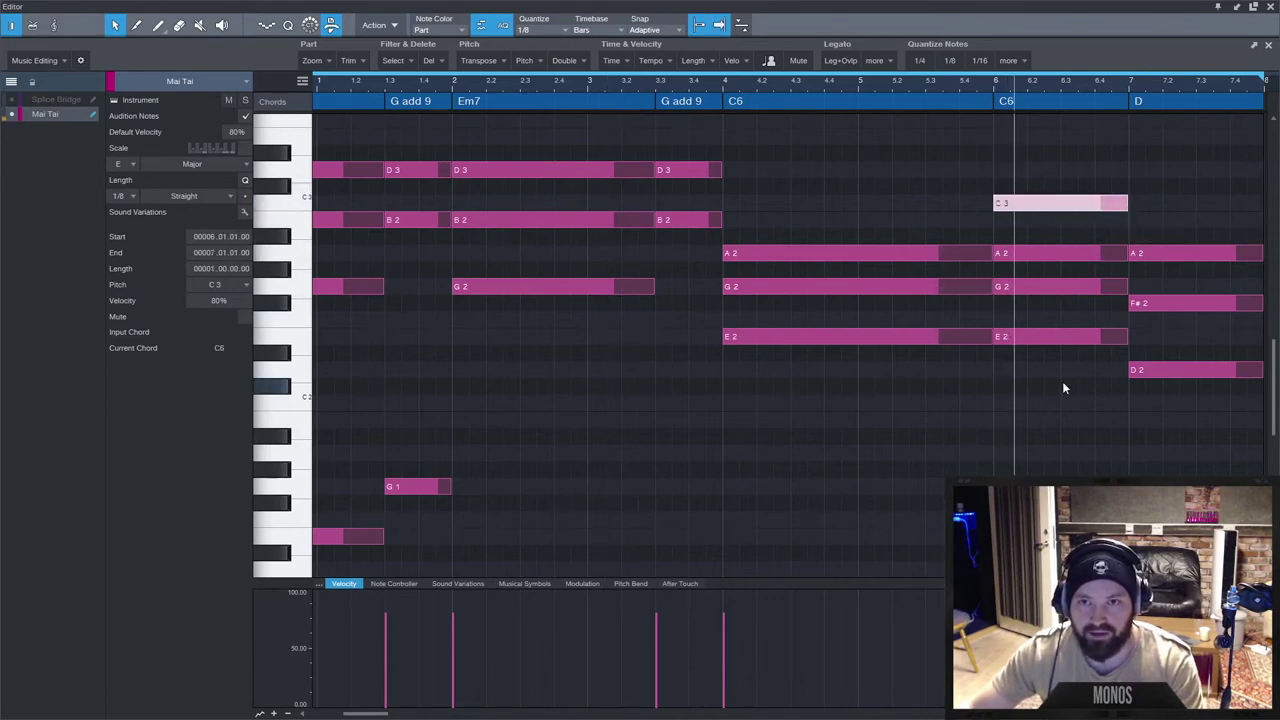
Draw a one-bar D 1 bass note under the final D chord at bar 7 and audition it.
{"action": "scroll", "coordinate": [1062, 380], "scroll_direction": "down", "scroll_amount": 5}
{"action": "scroll", "coordinate": [1062, 377], "scroll_direction": "down", "scroll_amount": 4}
{"action": "scroll", "coordinate": [609, 334], "scroll_direction": "up", "scroll_amount": 3}
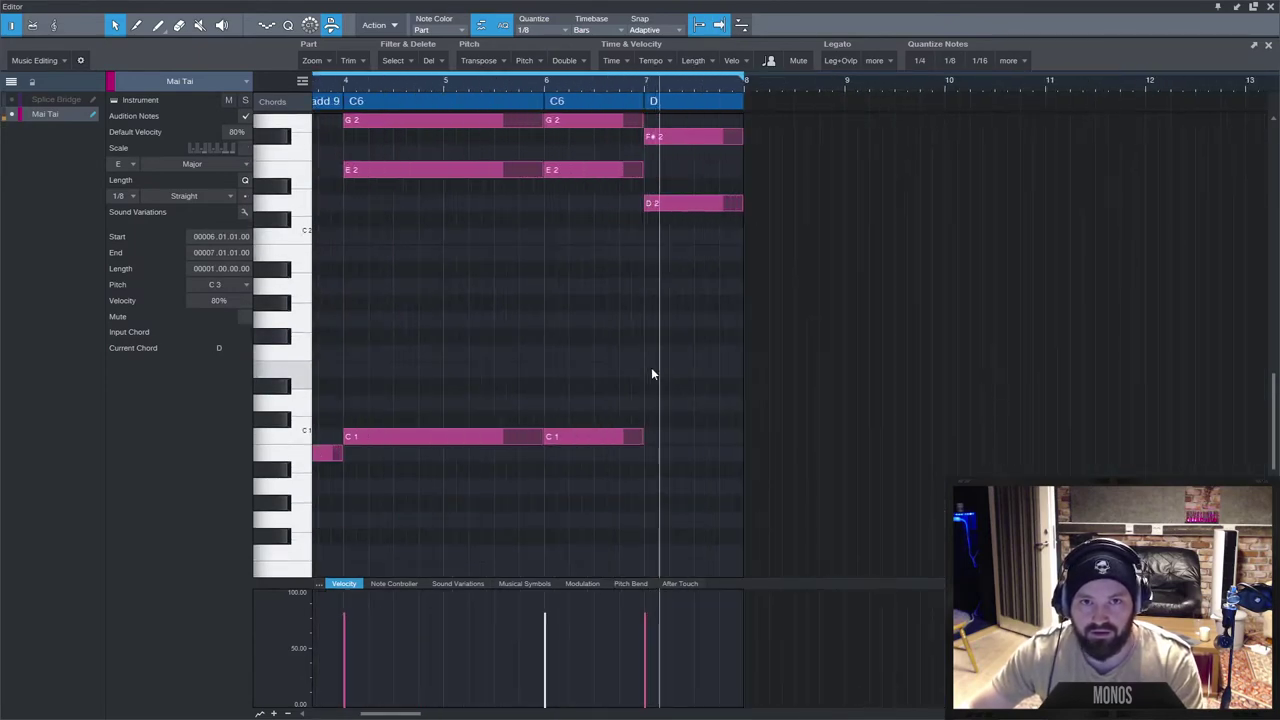
{"action": "scroll", "coordinate": [665, 376], "scroll_direction": "up", "scroll_amount": 2}
{"action": "key", "text": "space"}
{"action": "scroll", "coordinate": [655, 470], "scroll_direction": "up", "scroll_amount": 1}
{"action": "left_click_drag", "start_coordinate": [651, 503], "coordinate": [745, 503]}
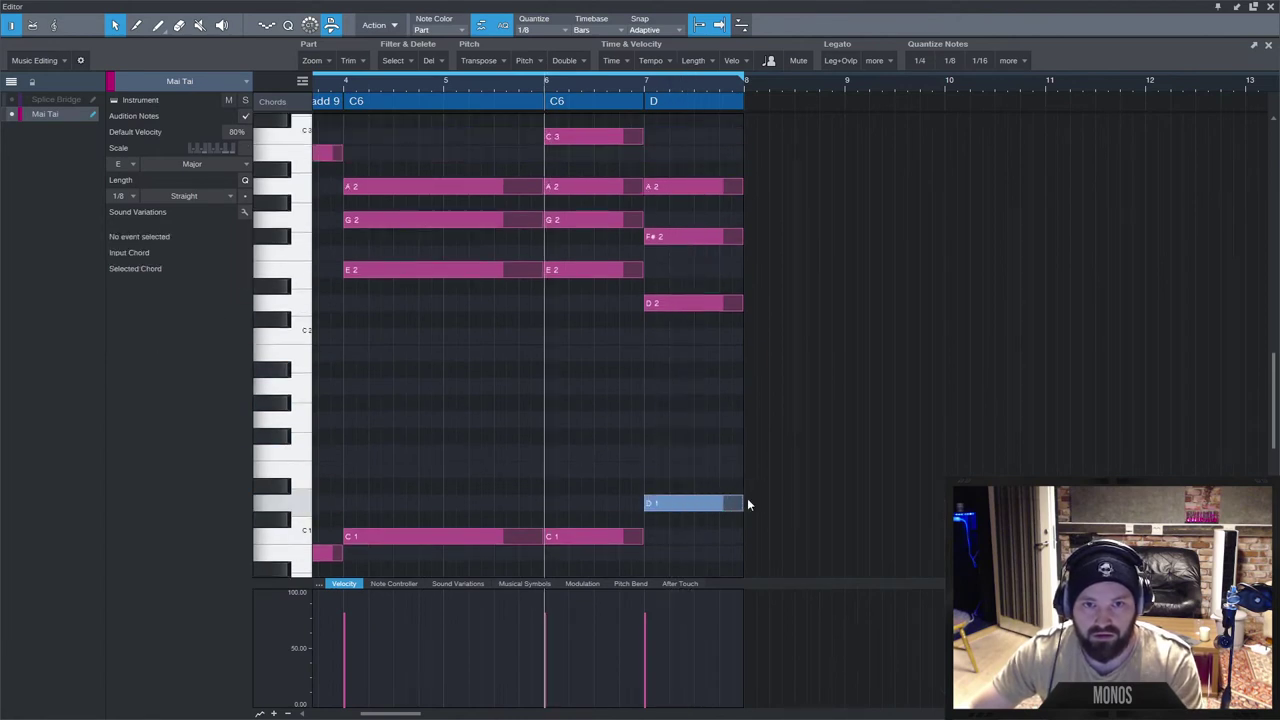
{"action": "left_click", "coordinate": [635, 86]}
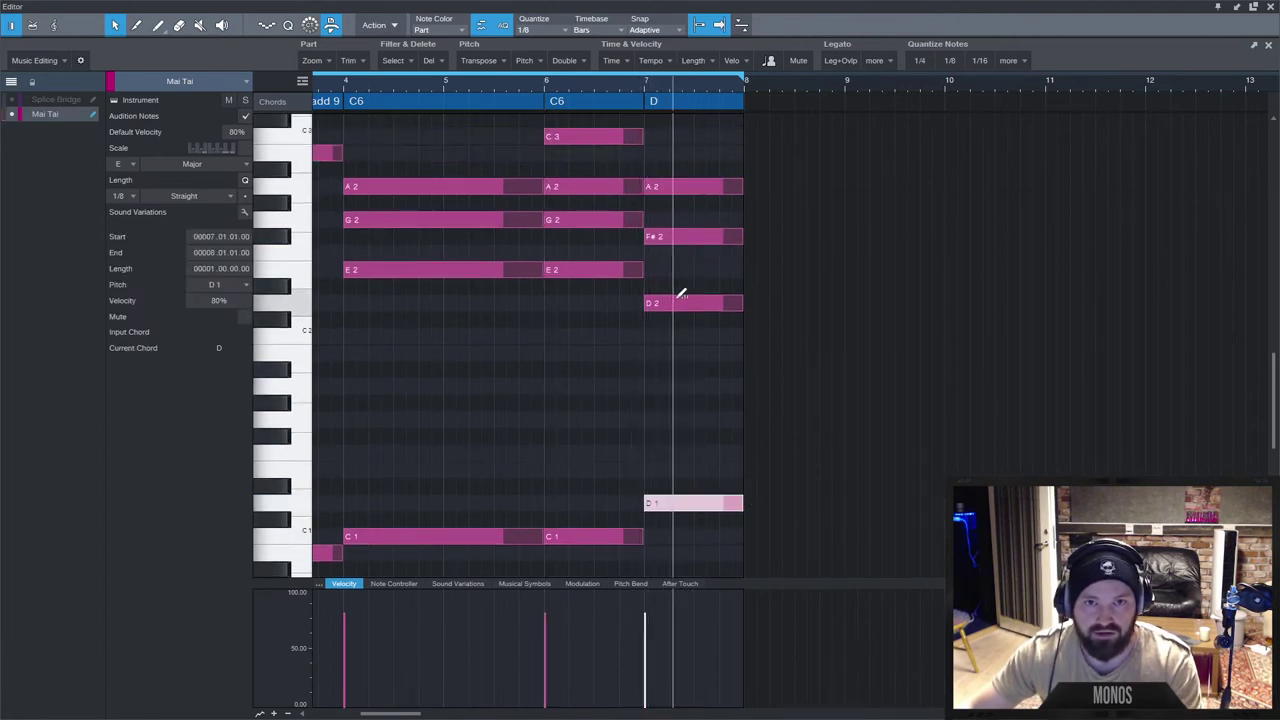
Add a one-bar D 3 note on top of the final D chord at bar 7.
{"action": "scroll", "coordinate": [667, 208], "scroll_direction": "up", "scroll_amount": 1}
{"action": "left_click", "coordinate": [662, 203]}
{"action": "left_click_drag", "start_coordinate": [662, 204], "coordinate": [742, 153]}
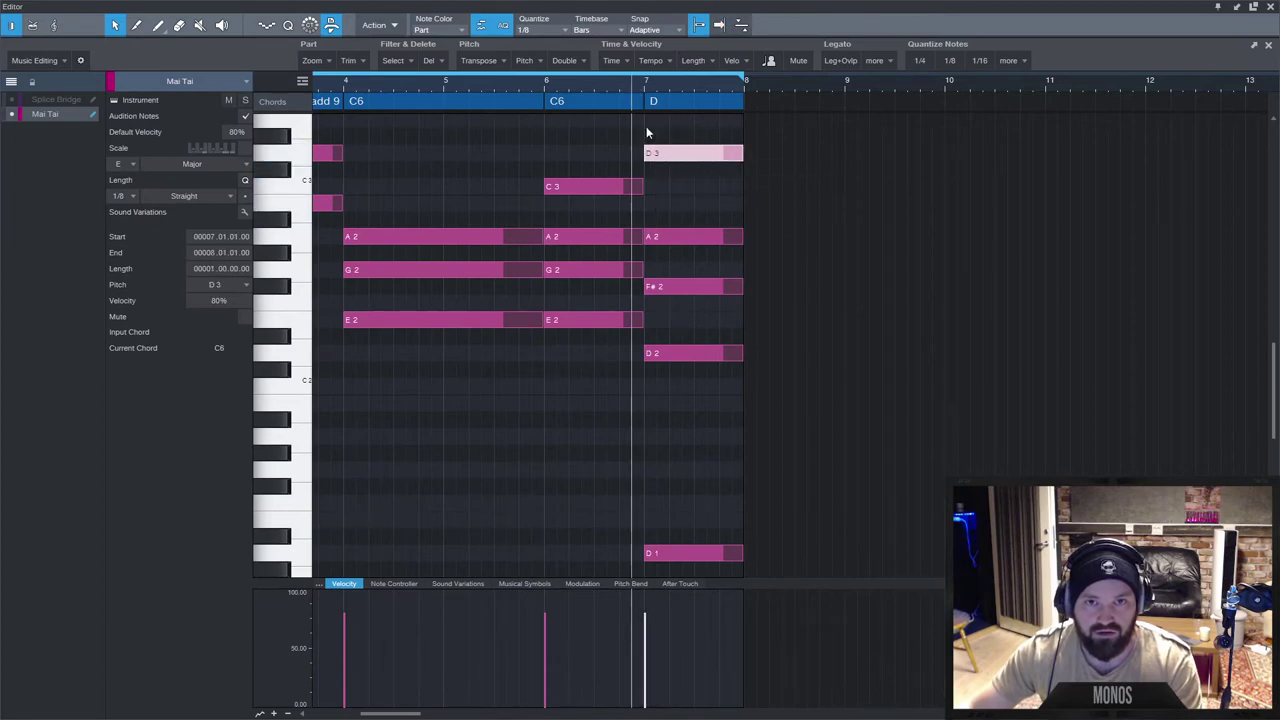
Try raising the top note of the first Em7 chord to E 3 and listen to the progression.
{"action": "scroll", "coordinate": [716, 354], "scroll_direction": "down", "scroll_amount": 3}
{"action": "scroll", "coordinate": [716, 354], "scroll_direction": "down", "scroll_amount": 5}
{"action": "scroll", "coordinate": [373, 338], "scroll_direction": "up", "scroll_amount": 1}
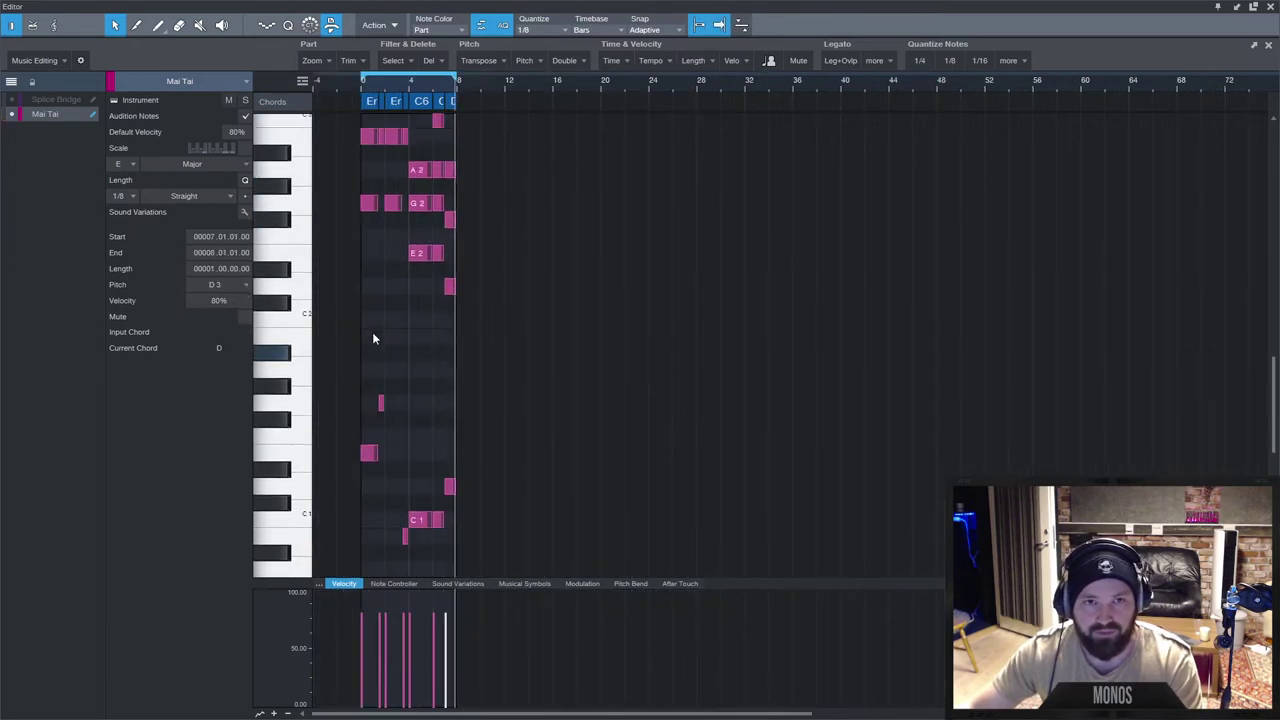
{"action": "scroll", "coordinate": [373, 338], "scroll_direction": "up", "scroll_amount": 5}
{"action": "scroll", "coordinate": [374, 310], "scroll_direction": "up", "scroll_amount": 2}
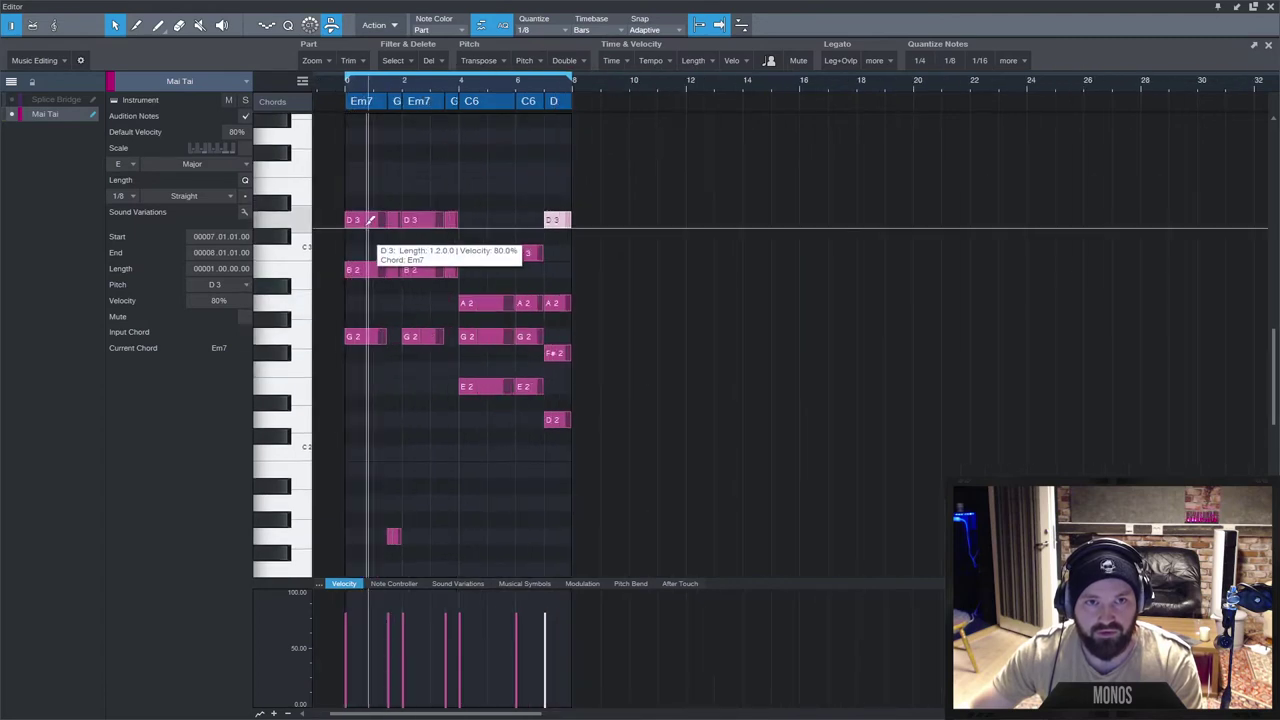
{"action": "left_click_drag", "start_coordinate": [370, 220], "coordinate": [363, 190]}
{"action": "left_click", "coordinate": [339, 79]}
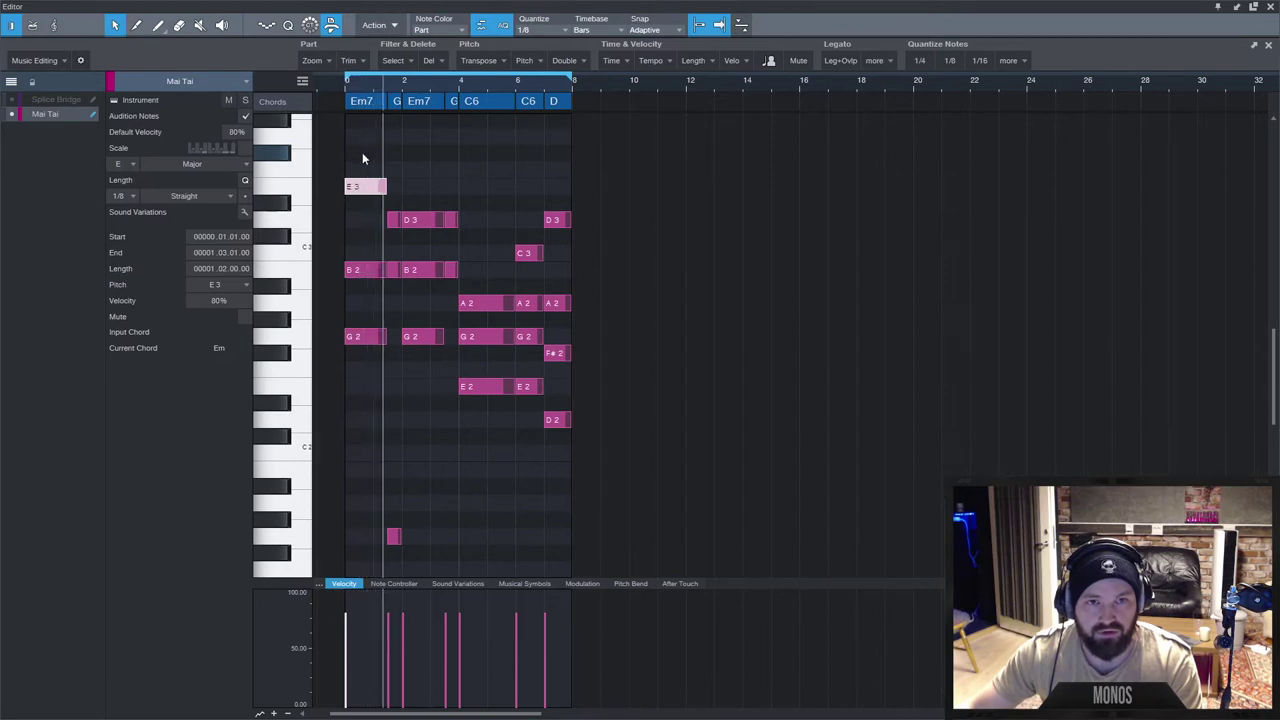
{"action": "left_click", "coordinate": [362, 188]}
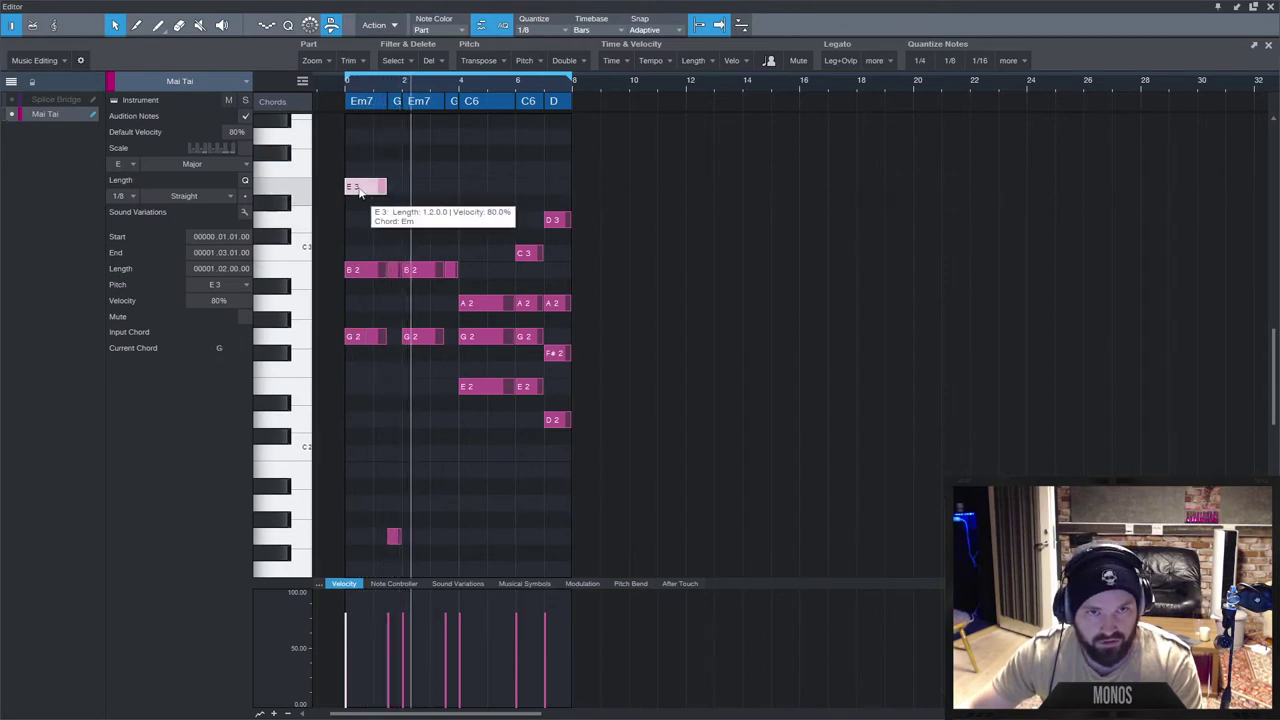
{"action": "key", "text": "ctrl+z"}
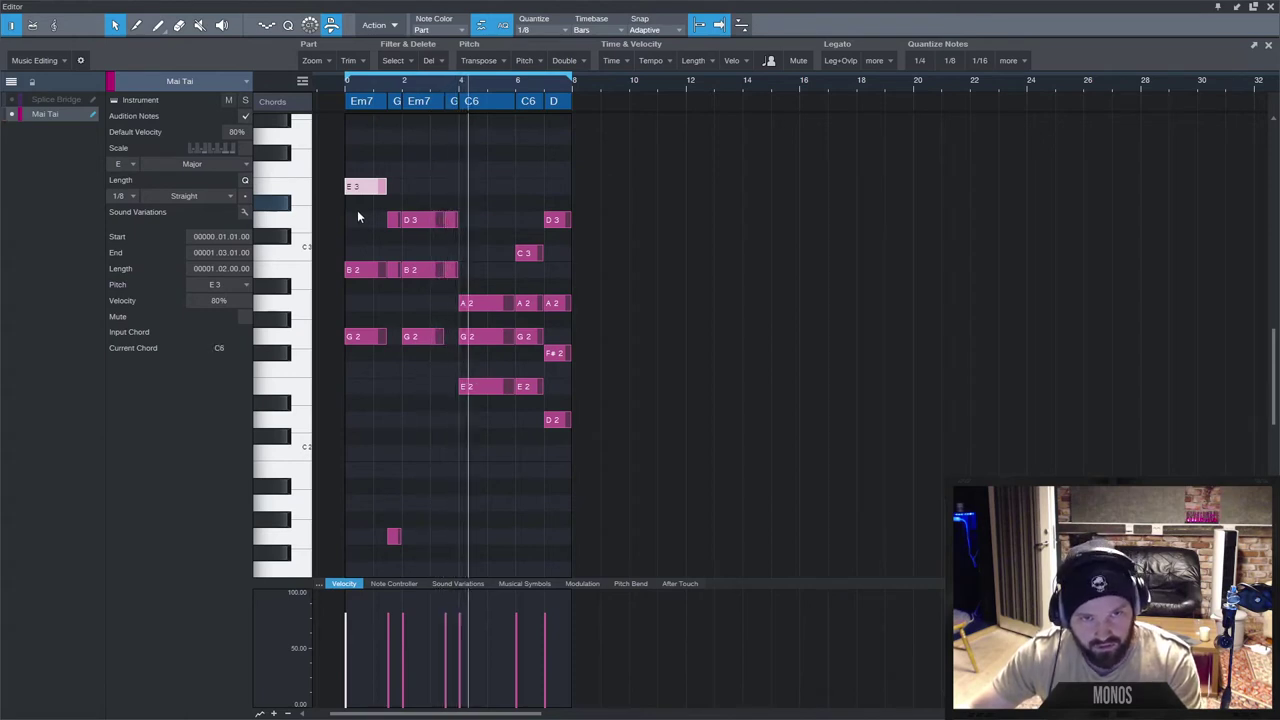
Add a two-bar C 3 note on top of the first C6 chord, starting at bar 4.
{"action": "double_click", "coordinate": [463, 253]}
{"action": "key", "text": "space"}
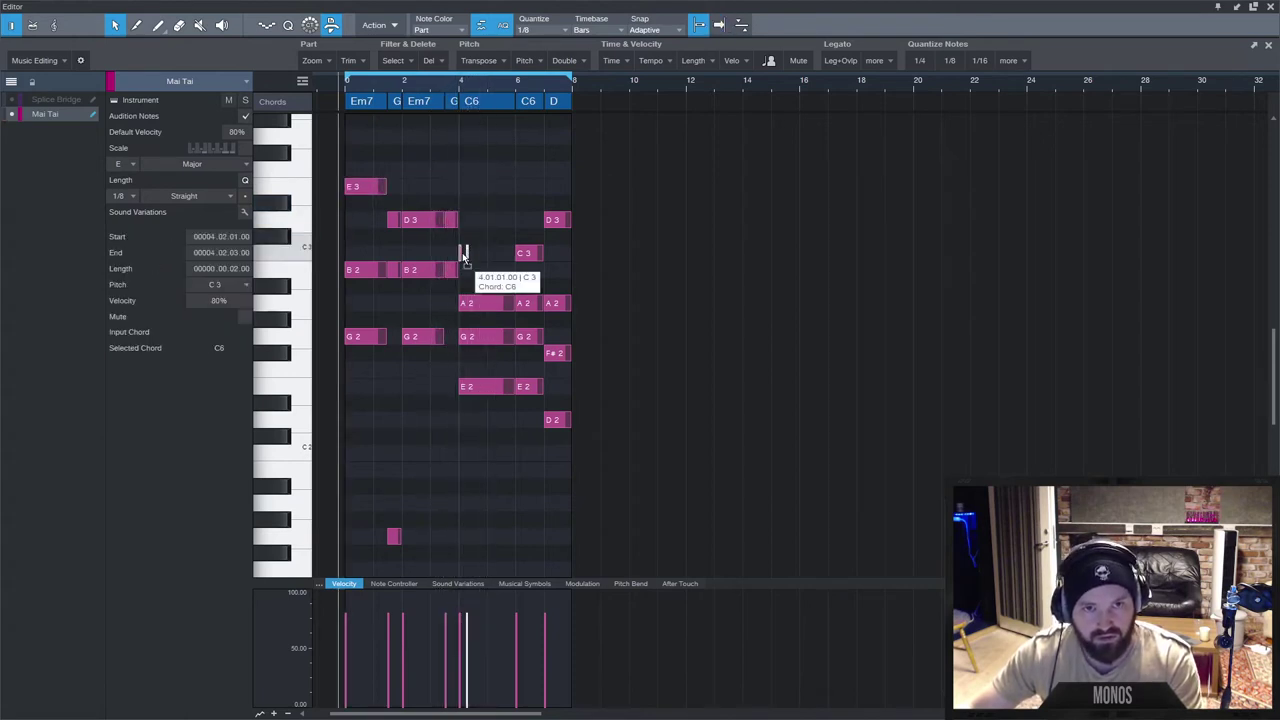
{"action": "scroll", "coordinate": [456, 262], "scroll_direction": "up", "scroll_amount": 4}
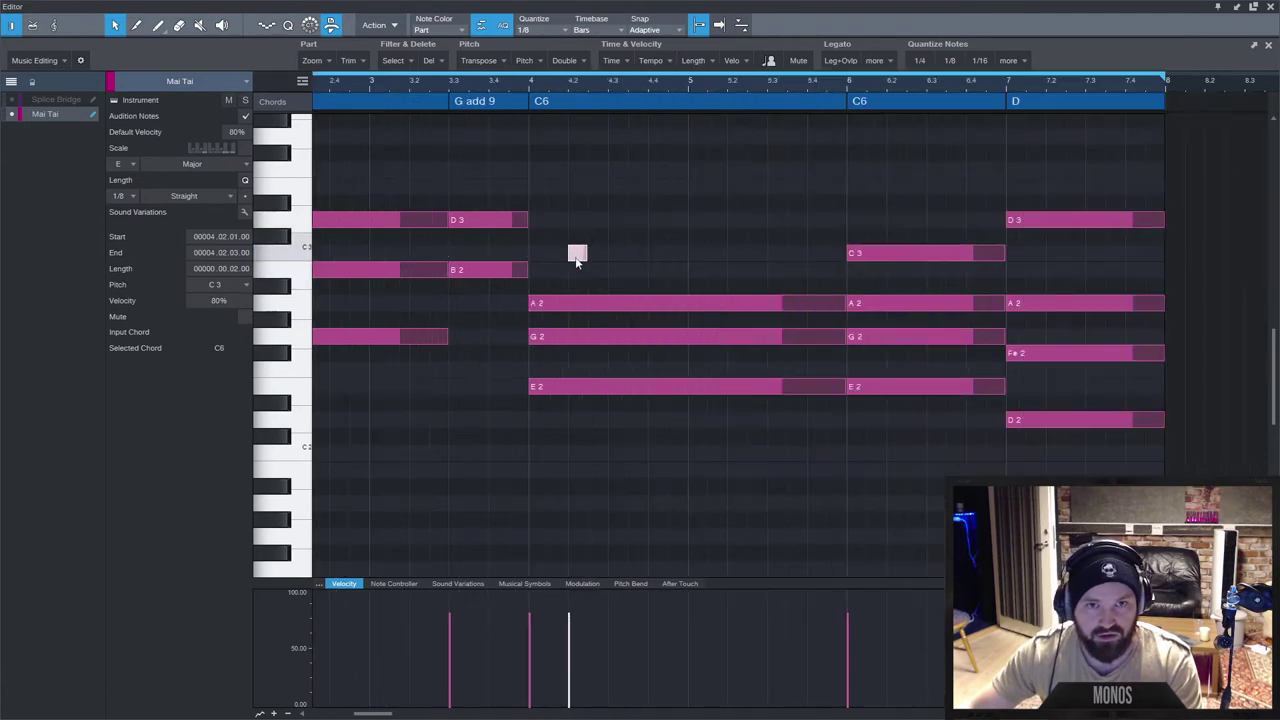
{"action": "left_click_drag", "start_coordinate": [577, 262], "coordinate": [842, 265]}
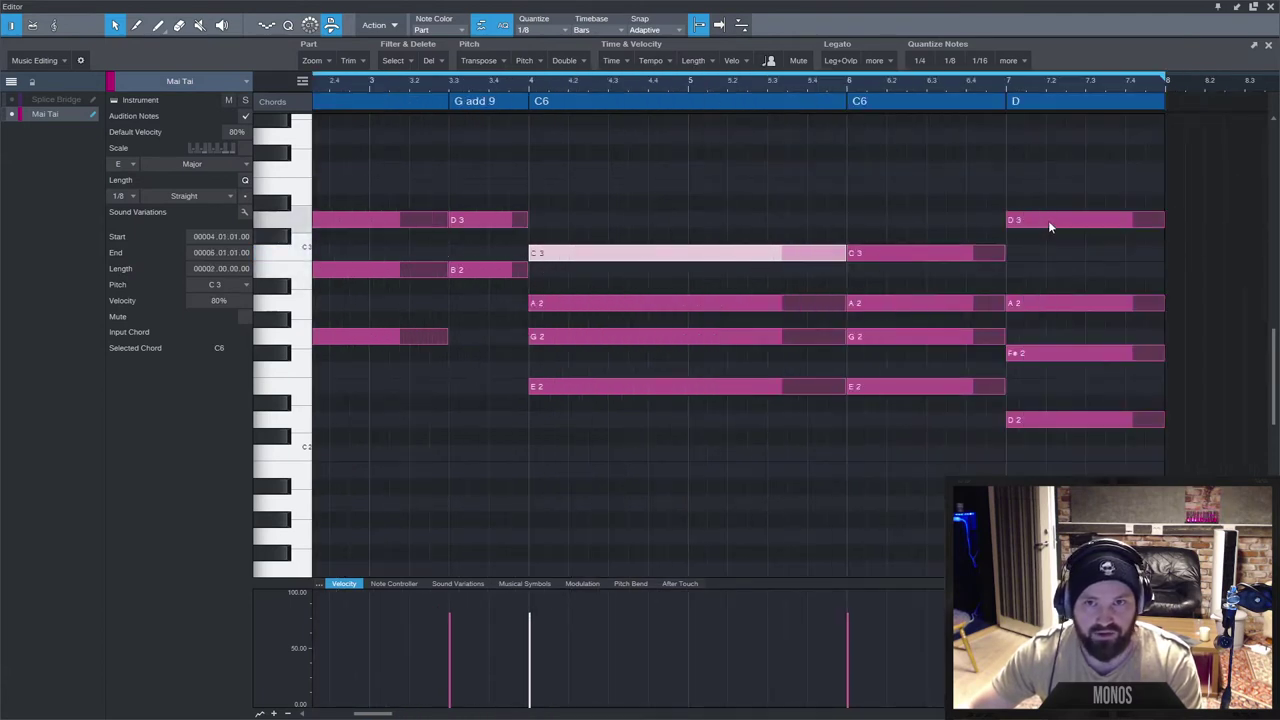
Lower the final D chord's top note to C 3 and the first Em7 chord's top note to D 3, and play the progression.
{"action": "left_click_drag", "start_coordinate": [1048, 226], "coordinate": [1052, 256]}
{"action": "scroll", "coordinate": [1052, 256], "scroll_direction": "down", "scroll_amount": 3}
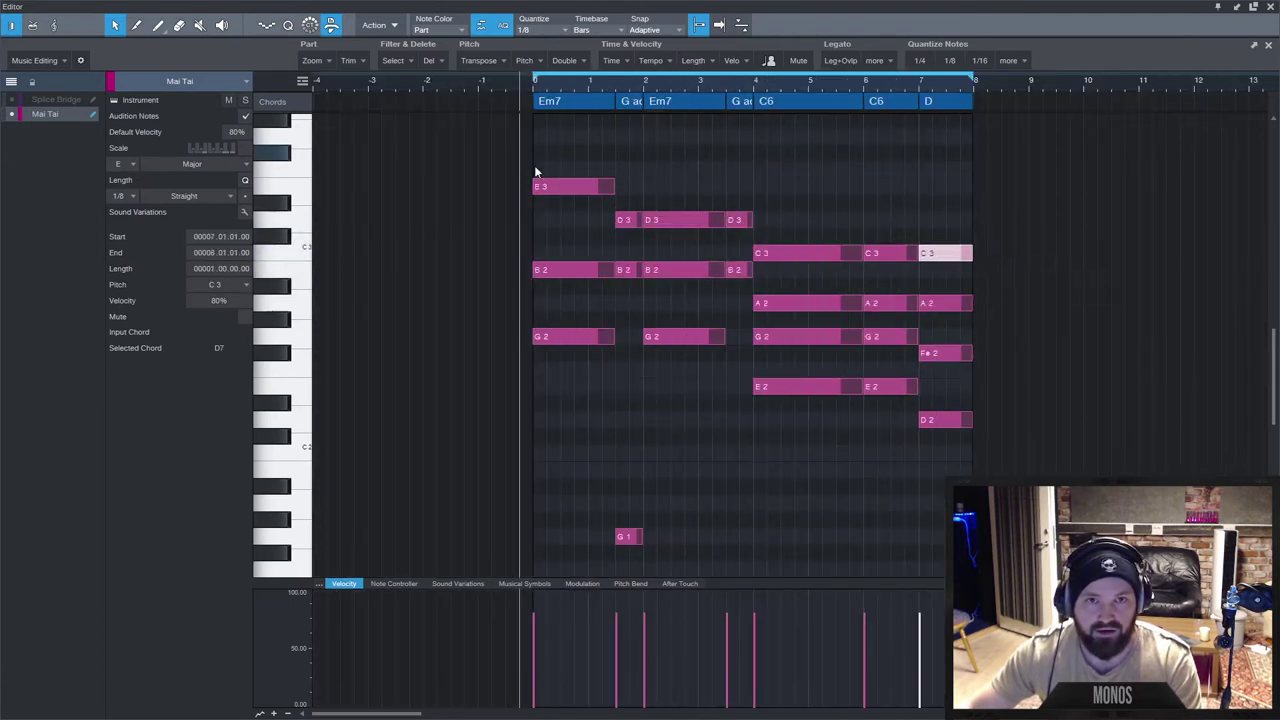
{"action": "left_click_drag", "start_coordinate": [540, 186], "coordinate": [552, 220]}
{"action": "key", "text": "space"}
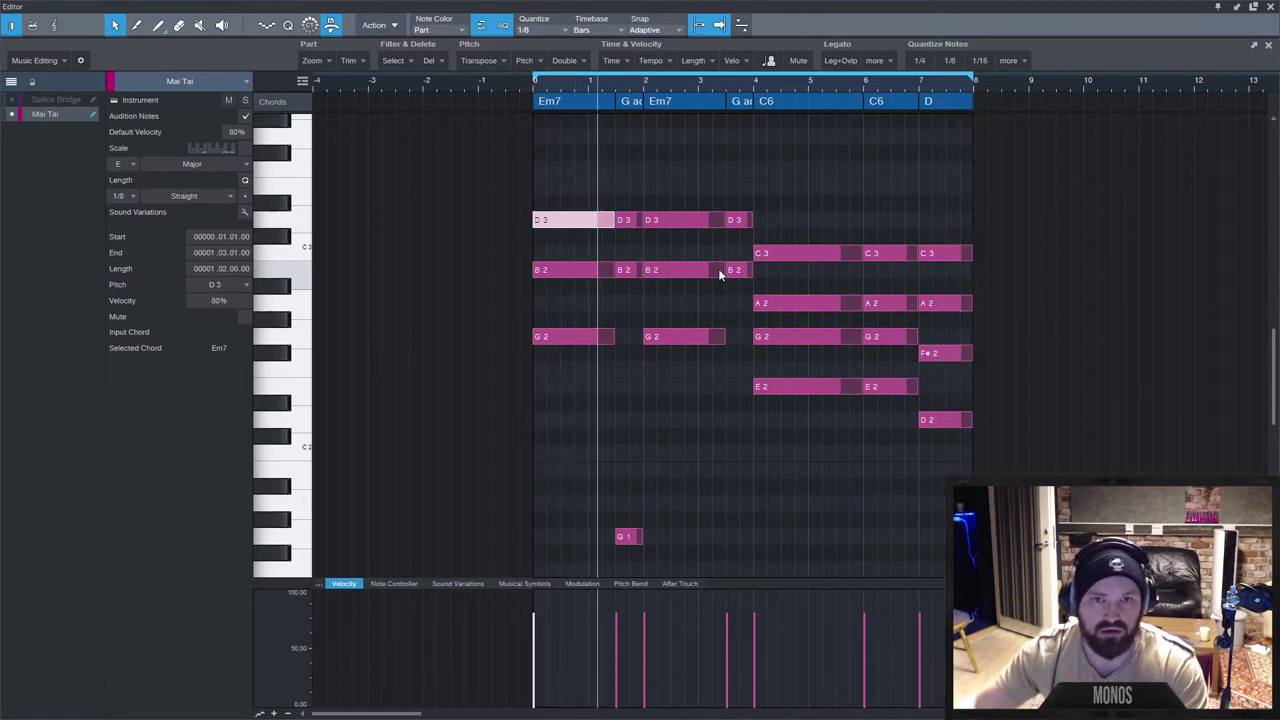
{"action": "key", "text": "space"}
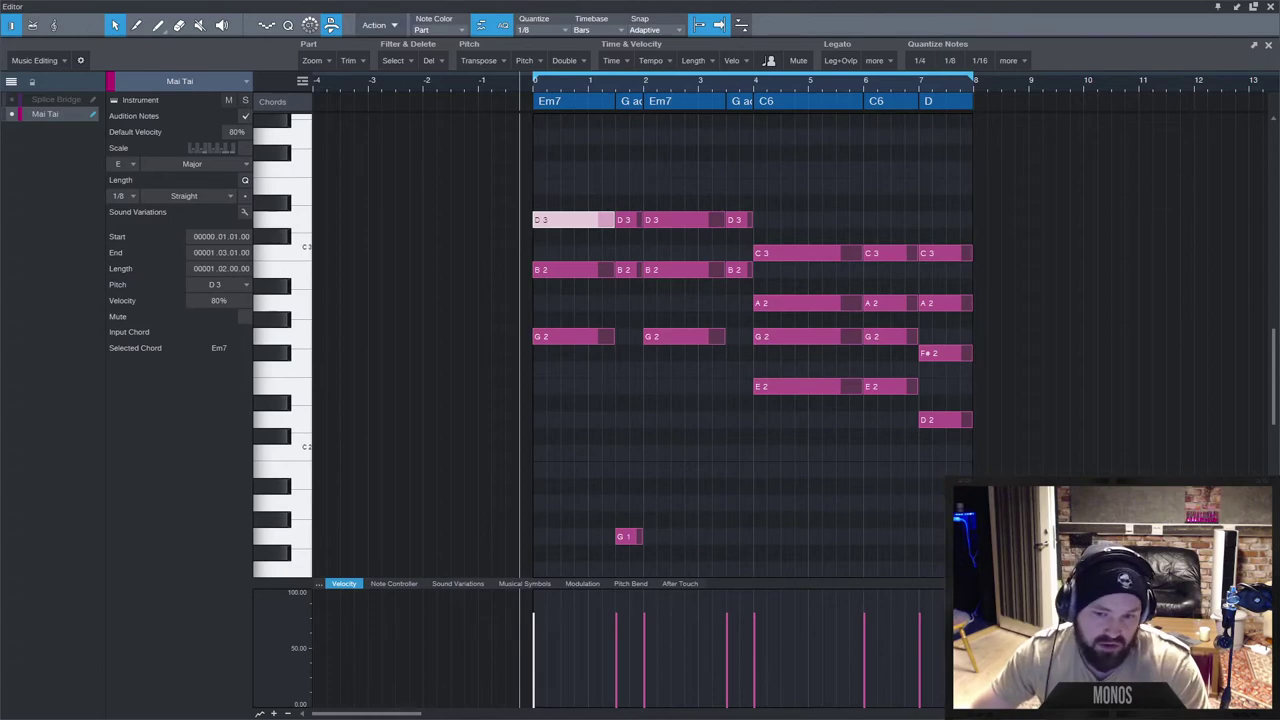
Return to the arrangement, replace the old chord-track entries with chords detected from the edited Mai Tai part, and check them individually.
{"action": "key", "text": "F2"}
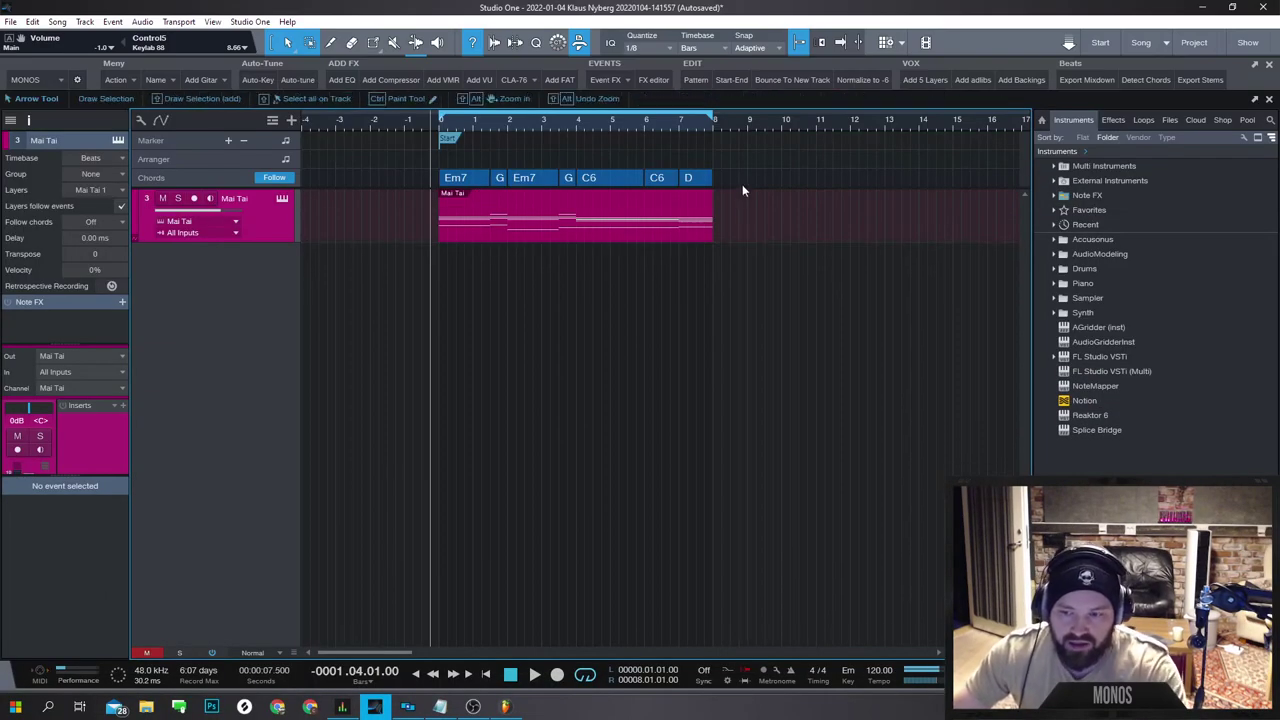
{"action": "left_click_drag", "start_coordinate": [741, 184], "coordinate": [489, 180]}
{"action": "key", "text": "Delete"}
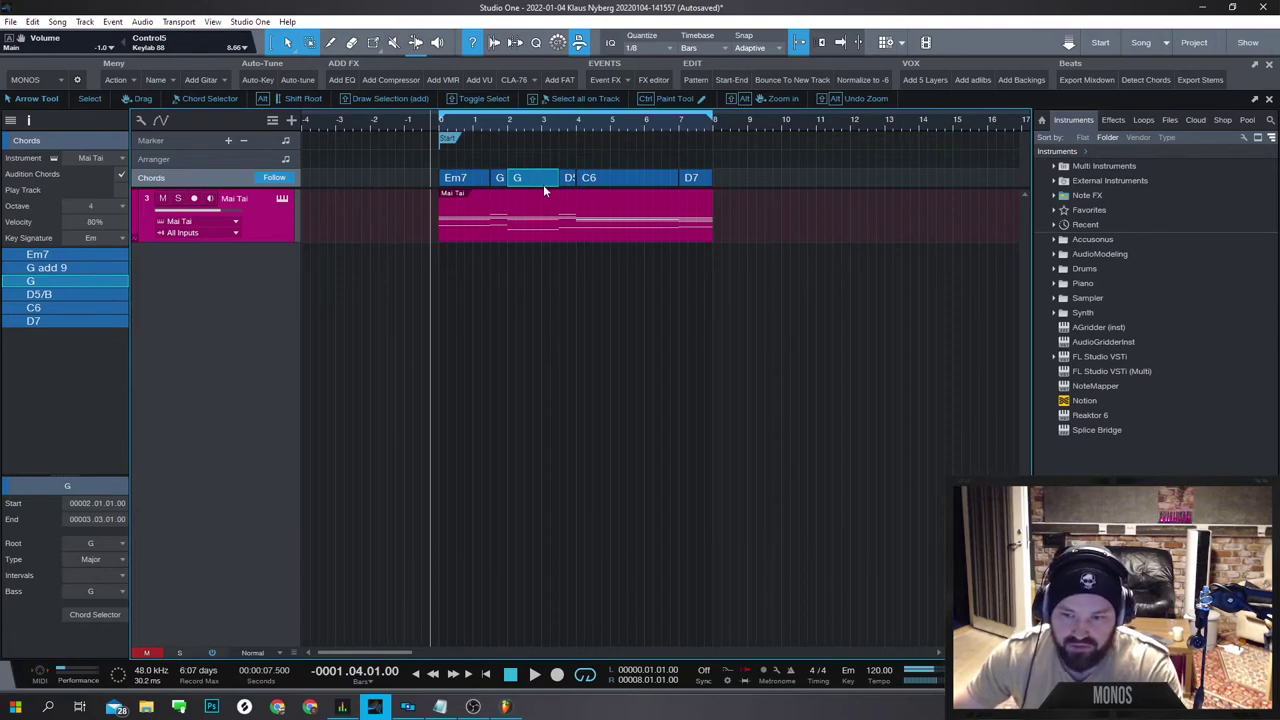
{"action": "left_click", "coordinate": [570, 180]}
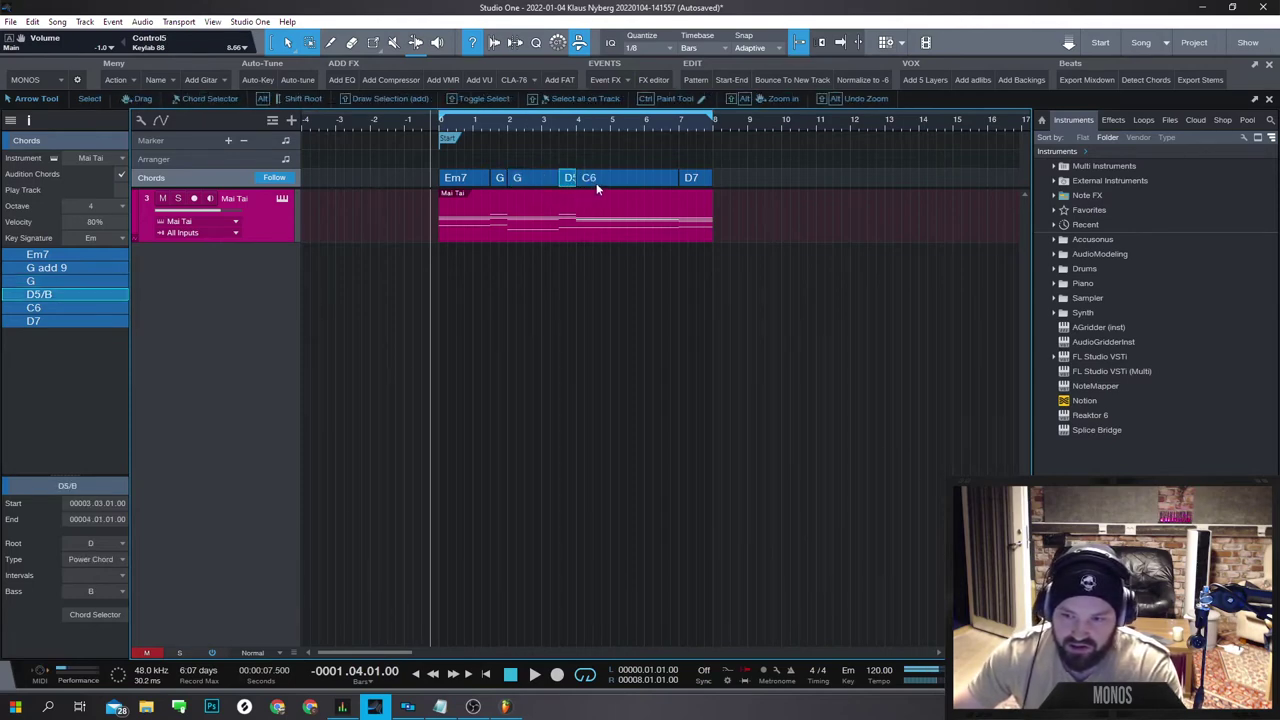
{"action": "left_click", "coordinate": [595, 184]}
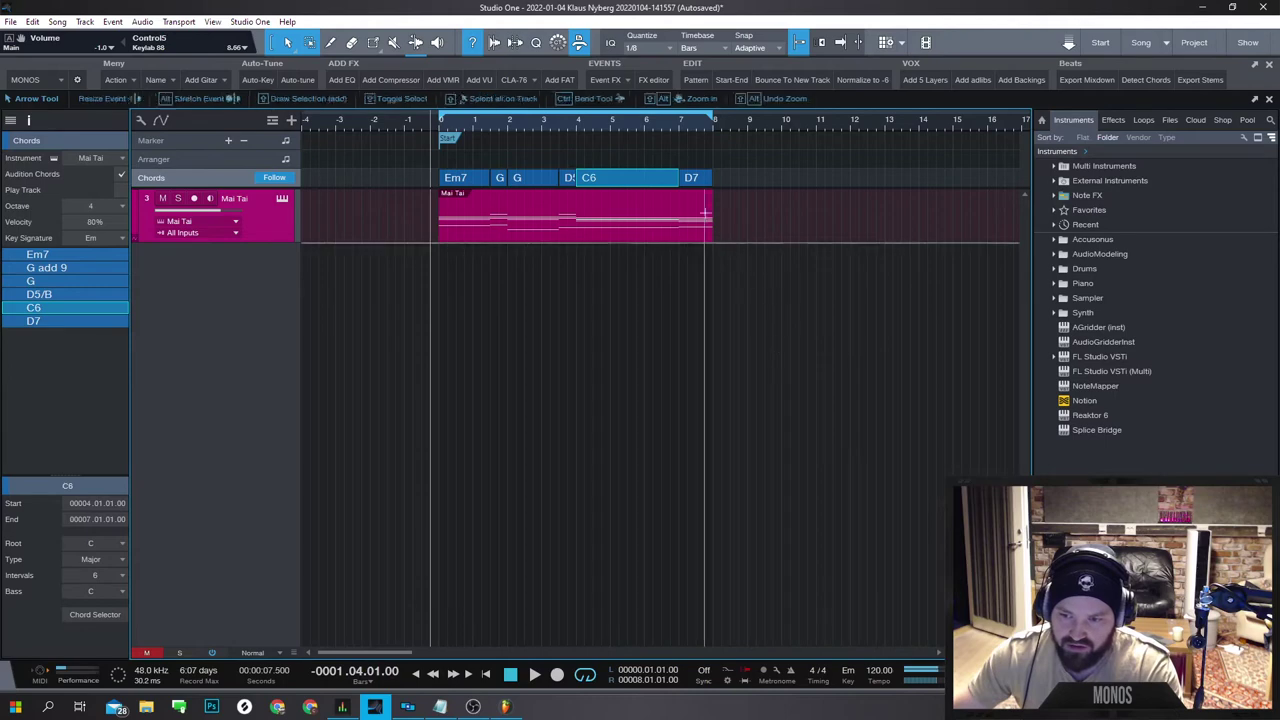
{"action": "left_click", "coordinate": [694, 182]}
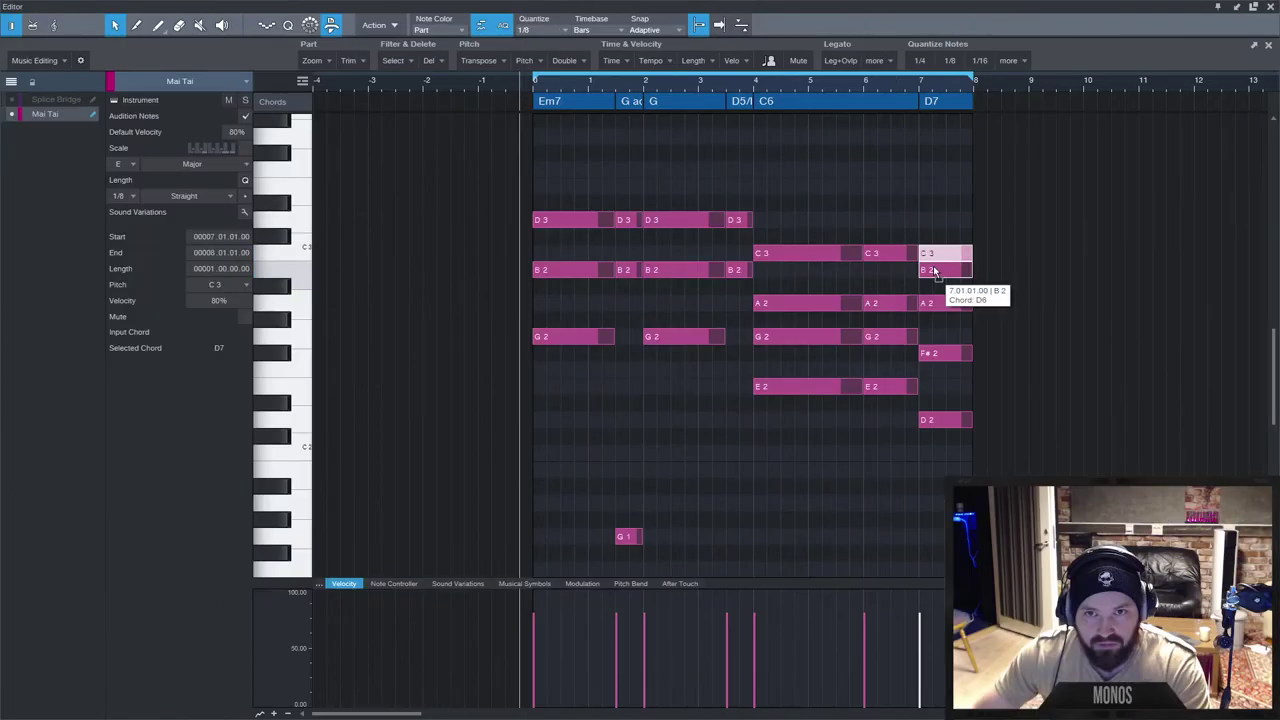
Lower the top note of the final D7 chord to B 2 and play bar 7.
{"action": "left_click_drag", "start_coordinate": [933, 272], "coordinate": [933, 270]}
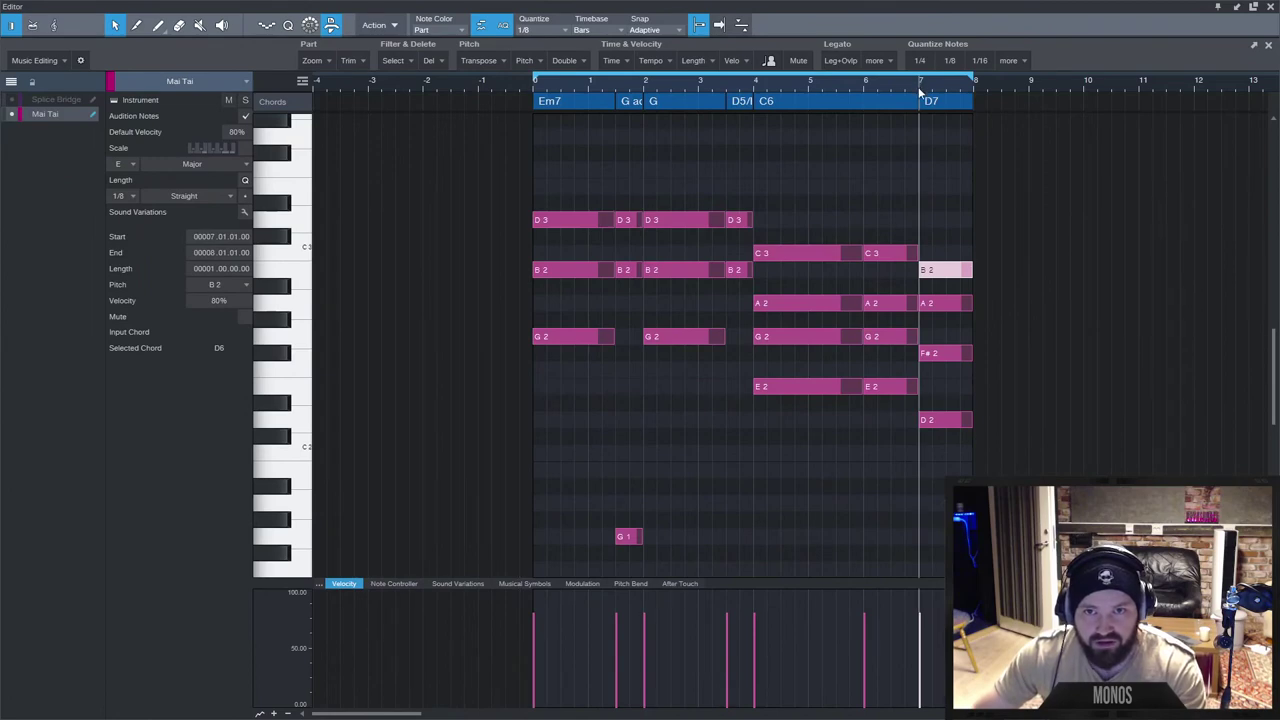
{"action": "key", "text": "space"}
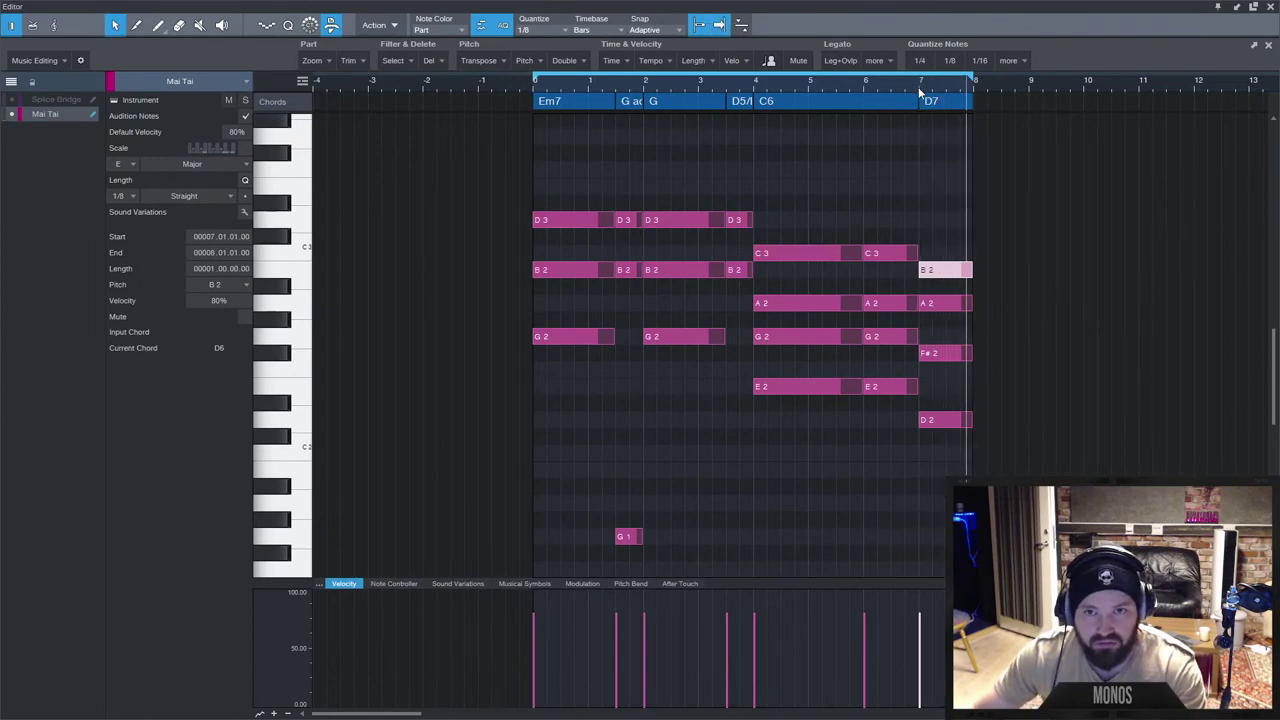
Play bar 7, delete the old chord-track entries and replace them with chords detected from the edited Mai Tai part.
{"action": "key", "text": "space"}
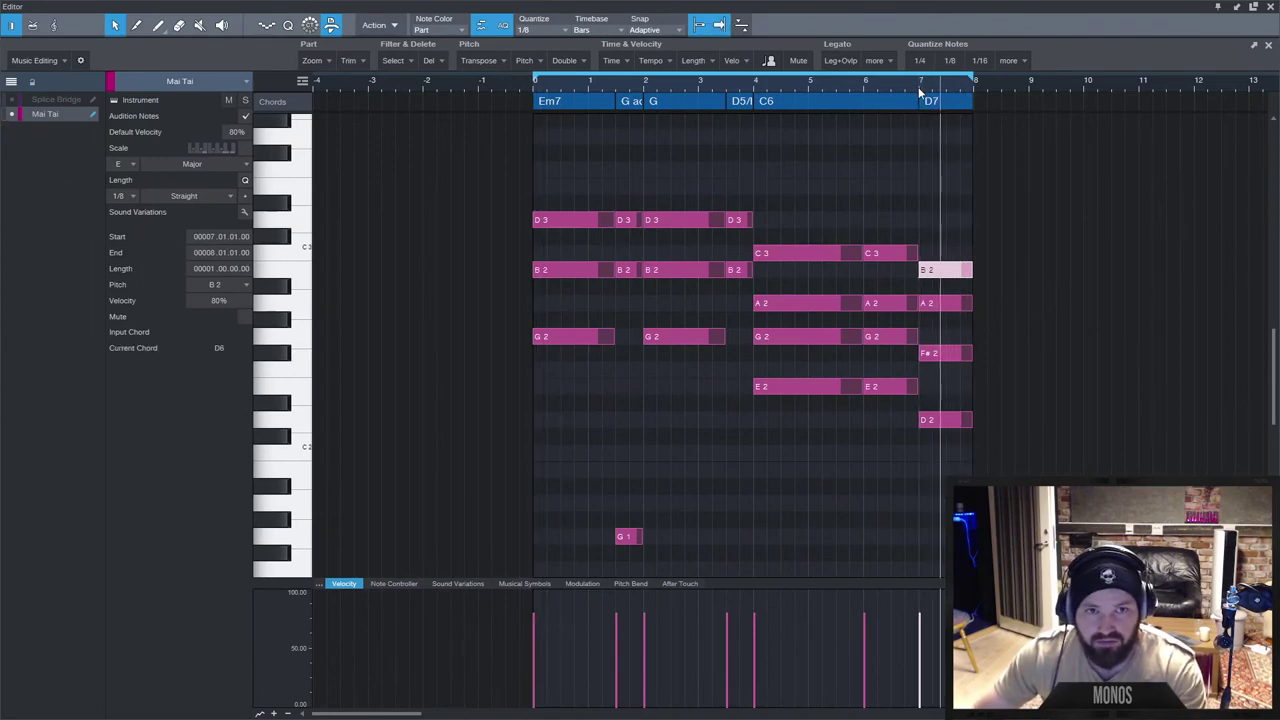
{"action": "key", "text": "space"}
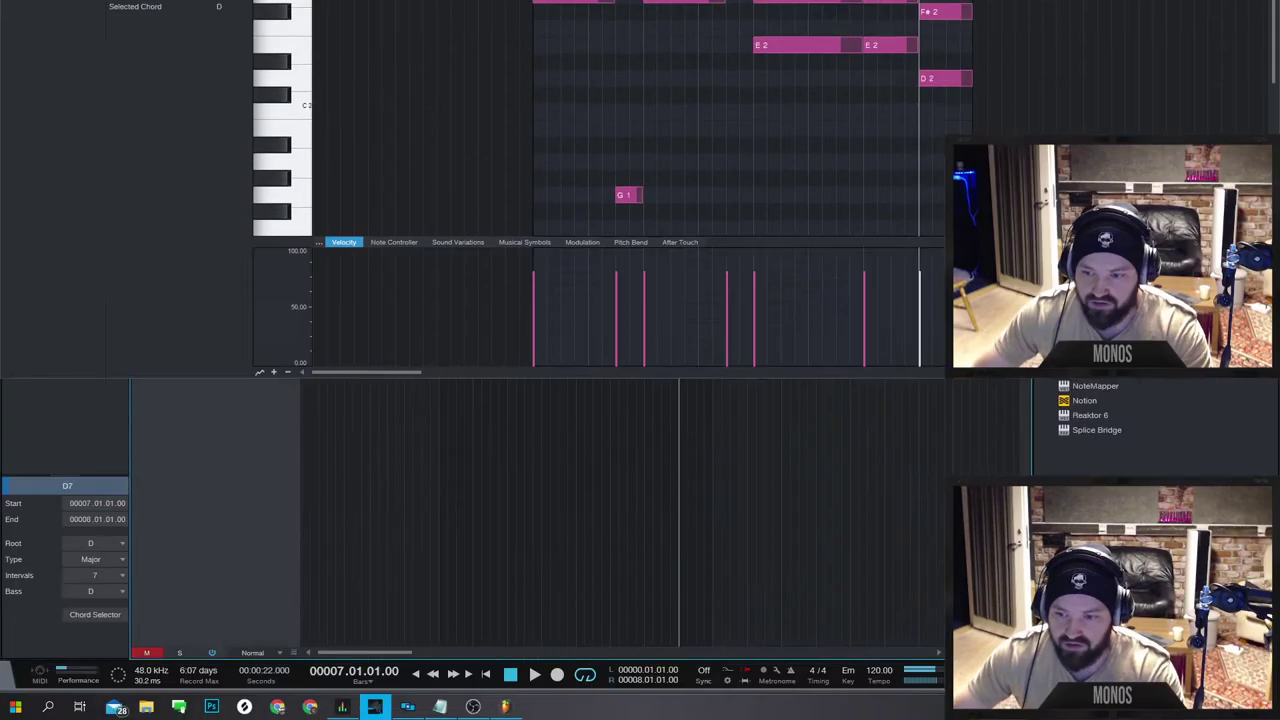
{"action": "key", "text": "Delete"}
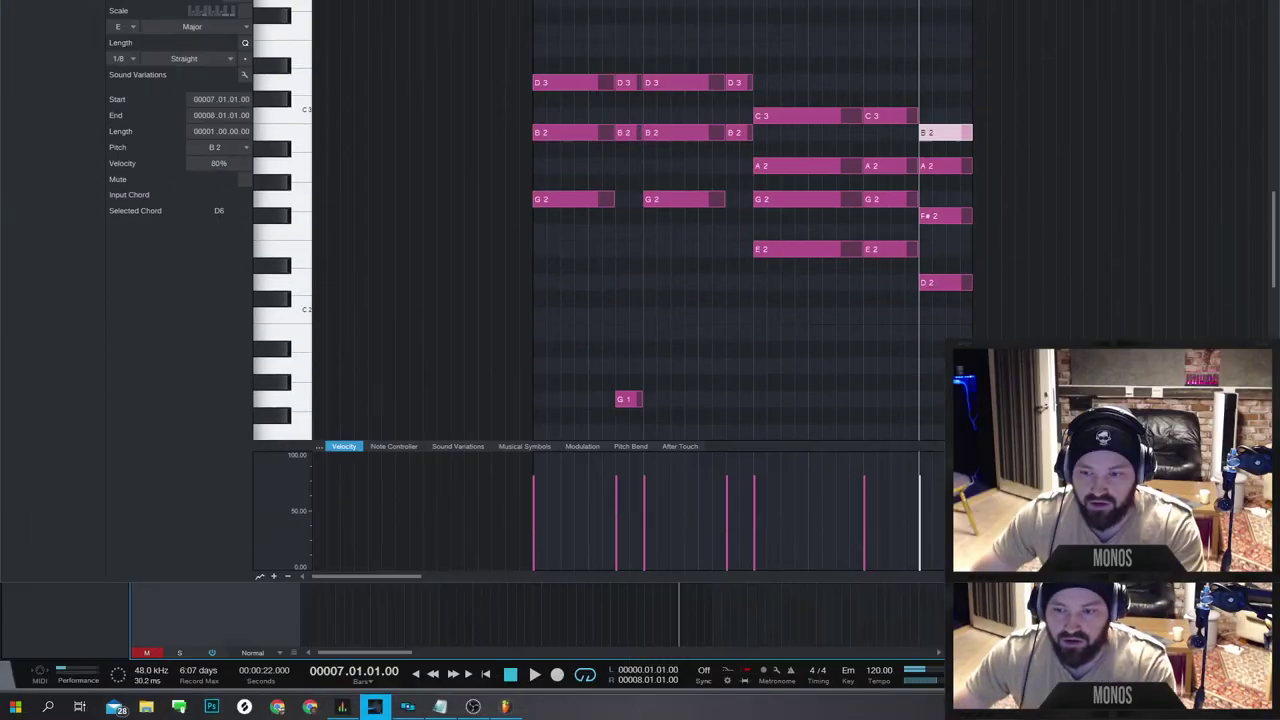
{"action": "left_click", "coordinate": [683, 218]}
{"action": "left_click_drag", "start_coordinate": [681, 218], "coordinate": [681, 177]}
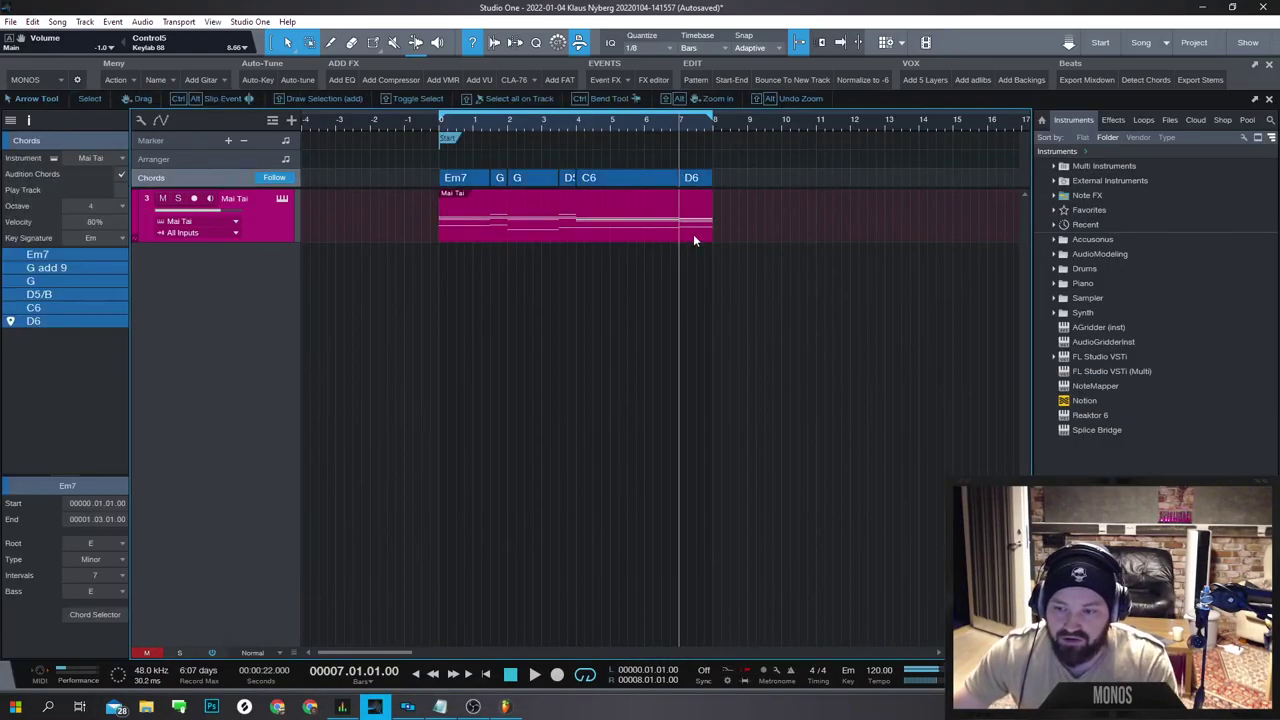
Try the Em7 and G add 9 bass notes an octave lower at E 0 and G 0, then restore them to E 1 and G 1.
{"action": "key", "text": "space"}
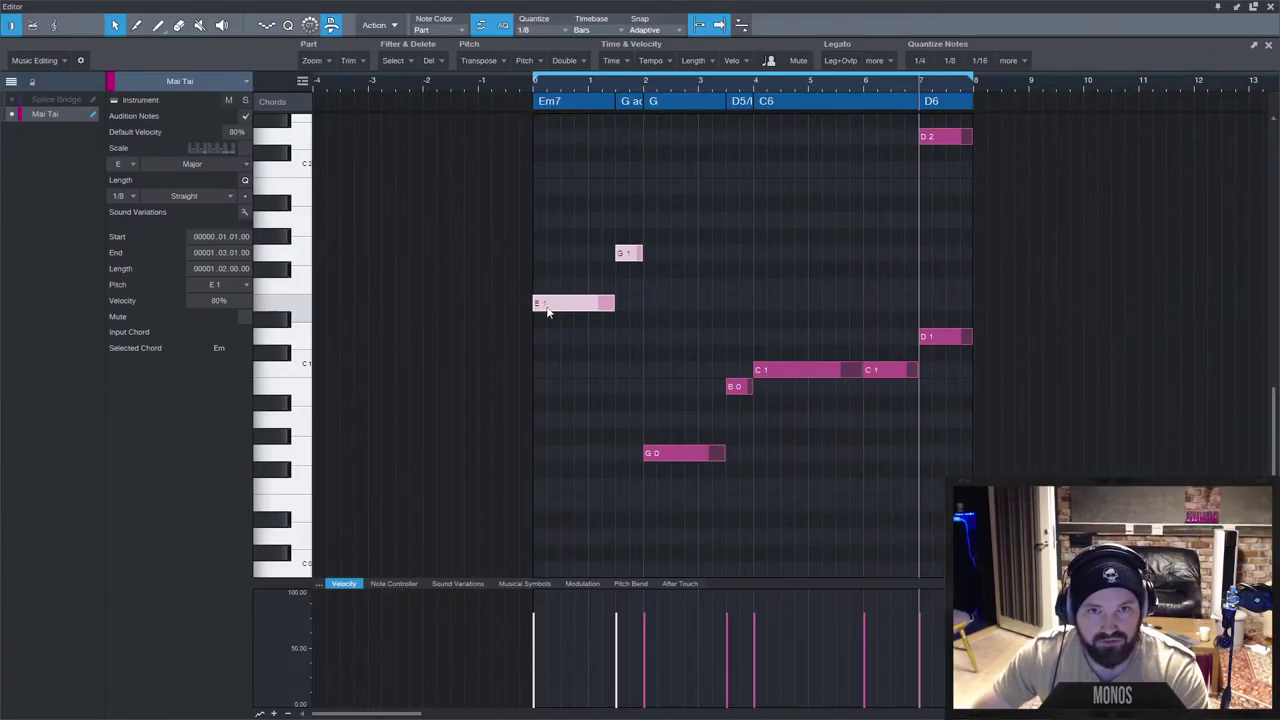
{"action": "key", "text": "shift+Down"}
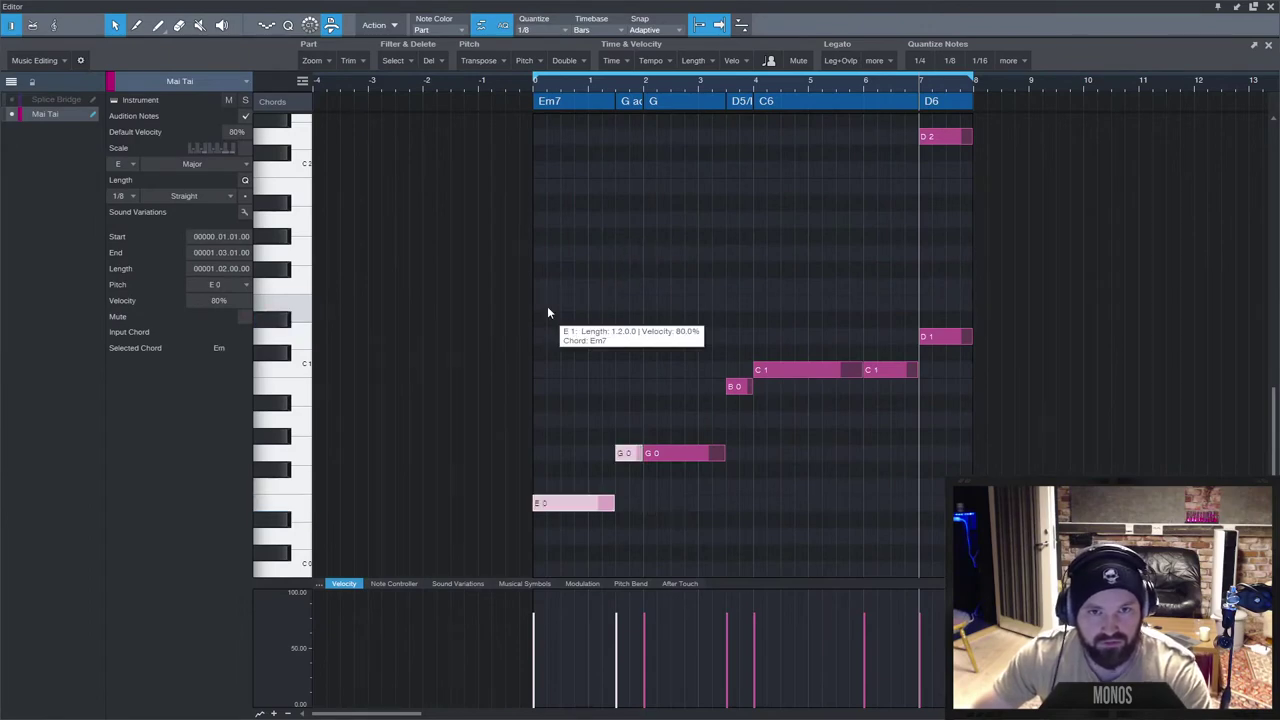
{"action": "left_click", "coordinate": [538, 83]}
{"action": "key", "text": "space"}
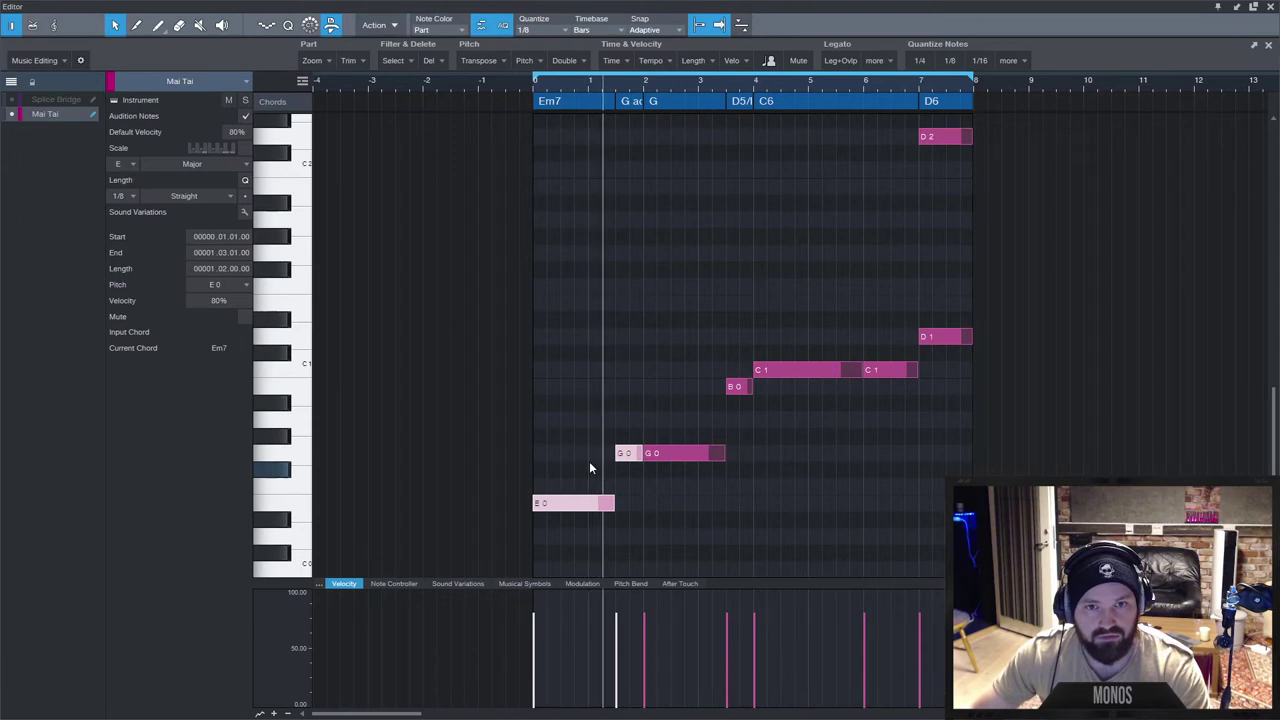
{"action": "key", "text": "shift+Up"}
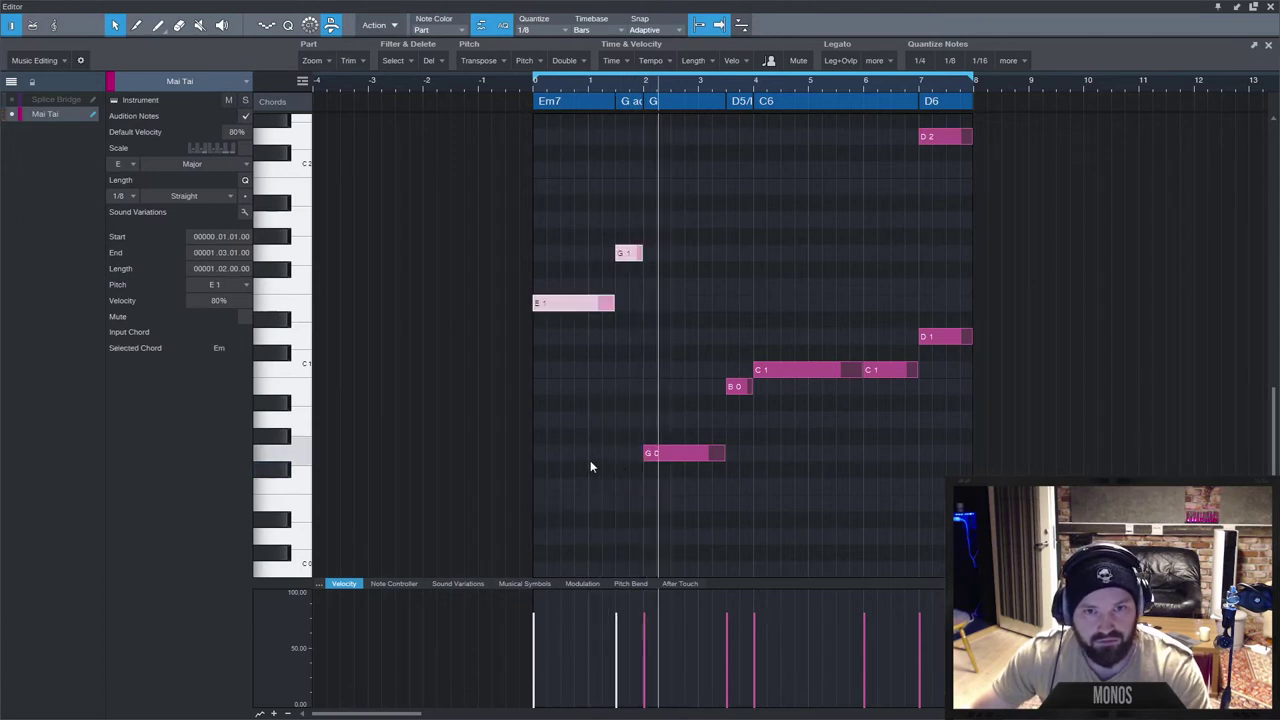
{"action": "left_click", "coordinate": [897, 507]}
Lower the B 2 notes in the first four chords and the A 2 notes in the C6 and D6 chords by an octave.
{"action": "scroll", "coordinate": [834, 478], "scroll_direction": "up", "scroll_amount": 6}
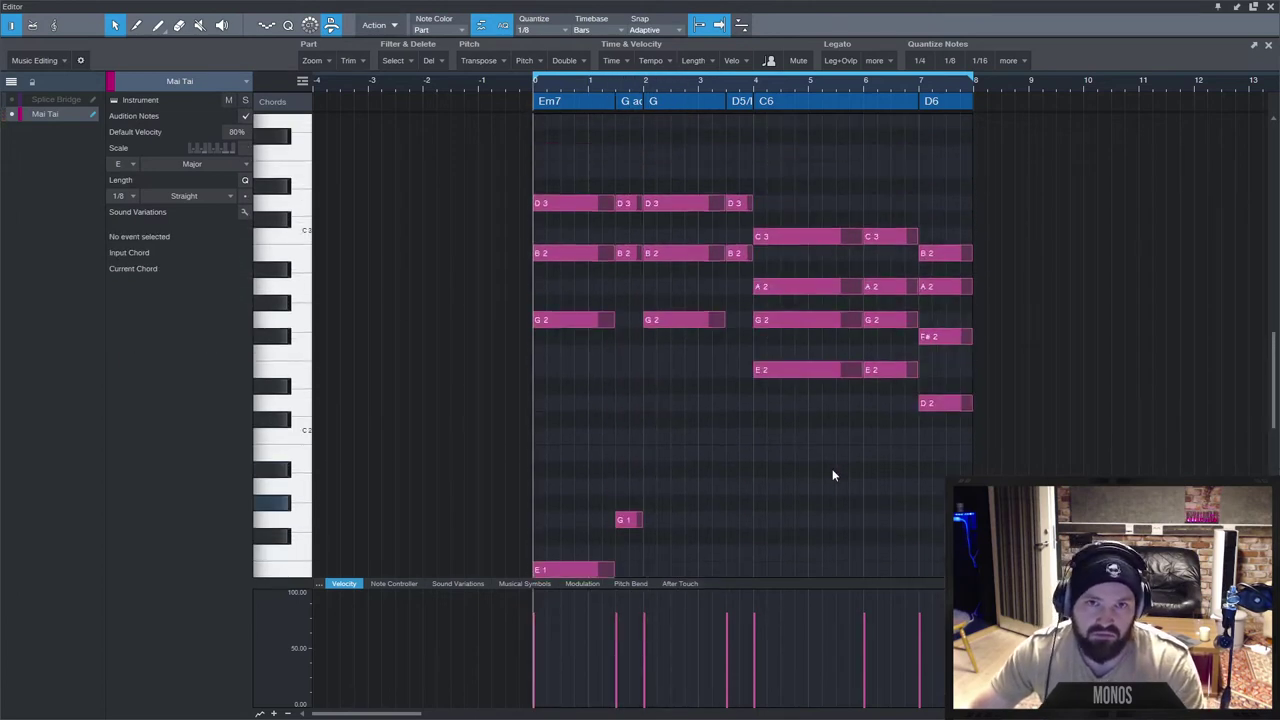
{"action": "left_click_drag", "start_coordinate": [549, 251], "coordinate": [920, 302]}
{"action": "key", "text": "shift+Down"}
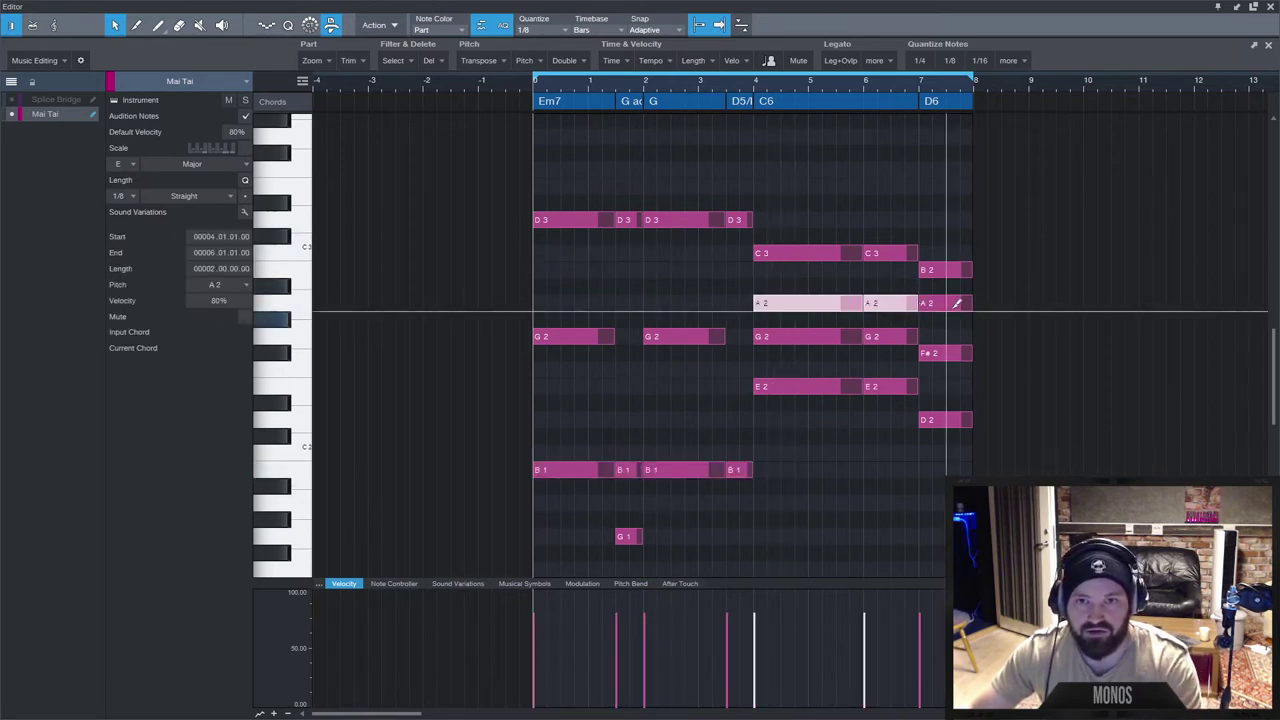
{"action": "key", "text": "shift+Down"}
{"action": "left_click_drag", "start_coordinate": [1000, 300], "coordinate": [948, 314]}
{"action": "key", "text": "shift+Down"}
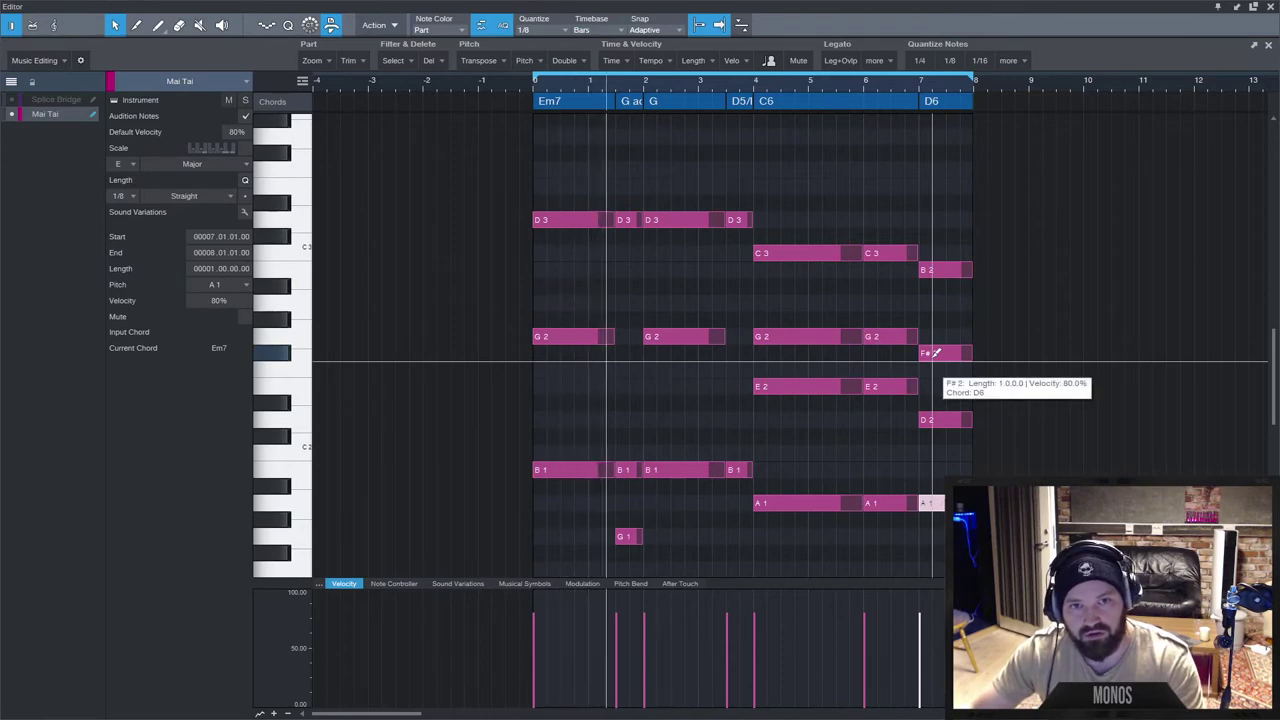
{"action": "key", "text": "space"}
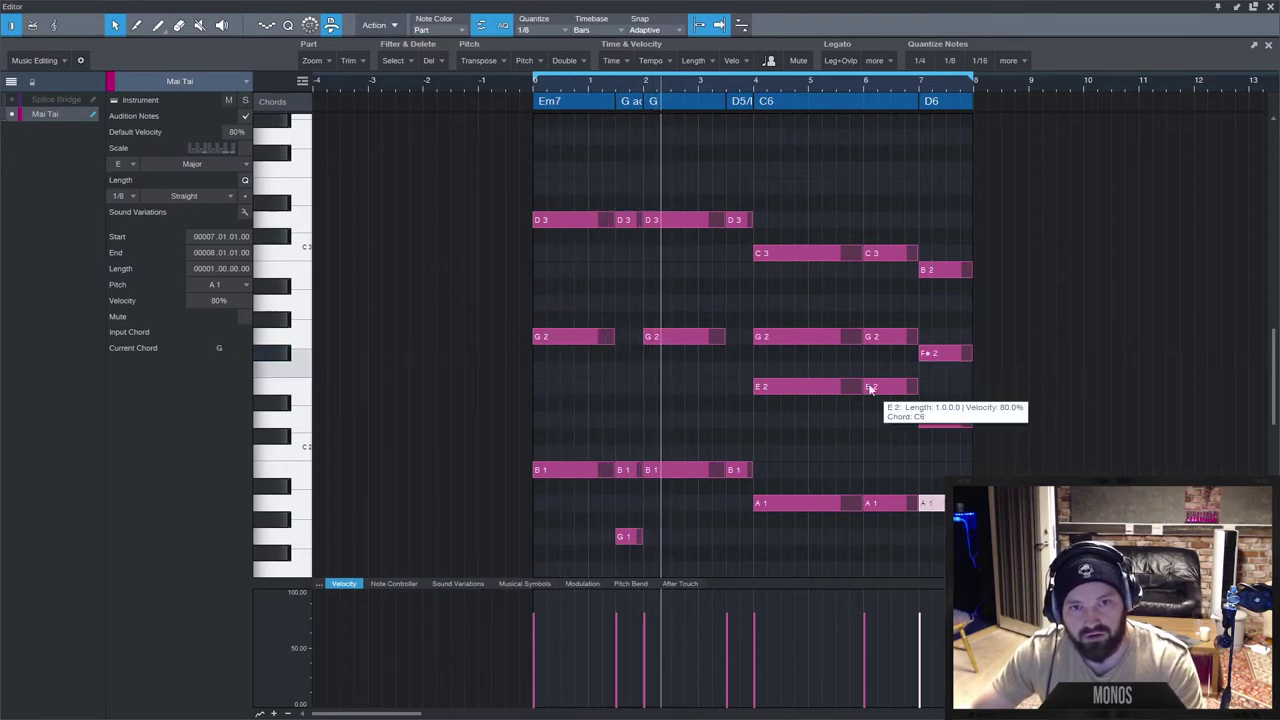
Raise the B 1 note of the G add 9 chord to C 2 and play the progression.
{"action": "left_click", "coordinate": [622, 470]}
{"action": "key", "text": "Up"}
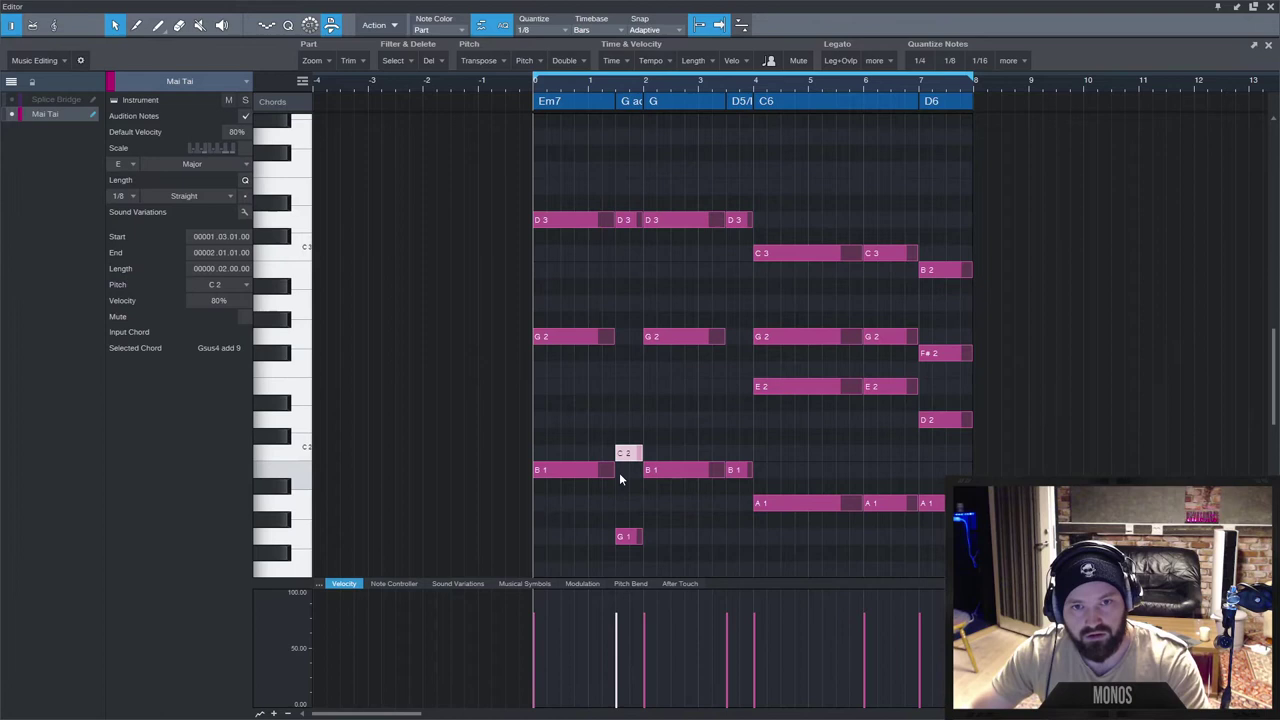
{"action": "left_click", "coordinate": [611, 83]}
{"action": "key", "text": "space"}
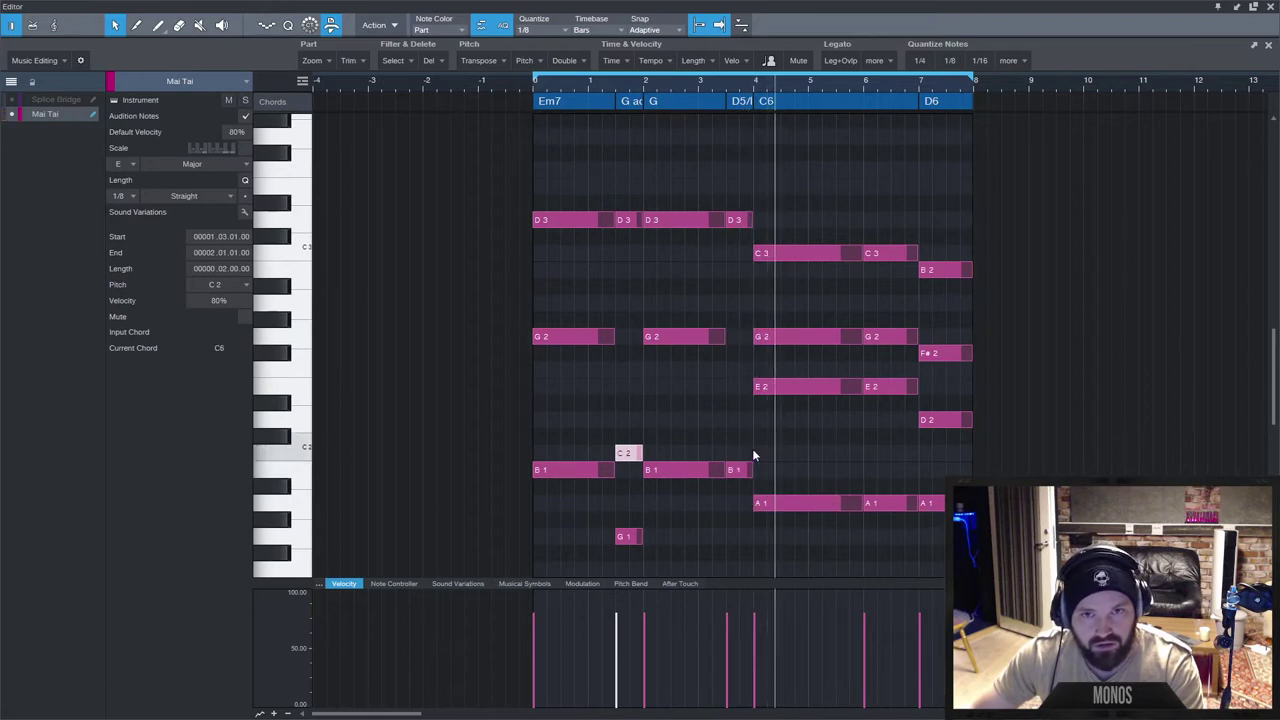
{"action": "scroll", "coordinate": [799, 438], "scroll_direction": "down", "scroll_amount": 4}
{"action": "key", "text": "space"}
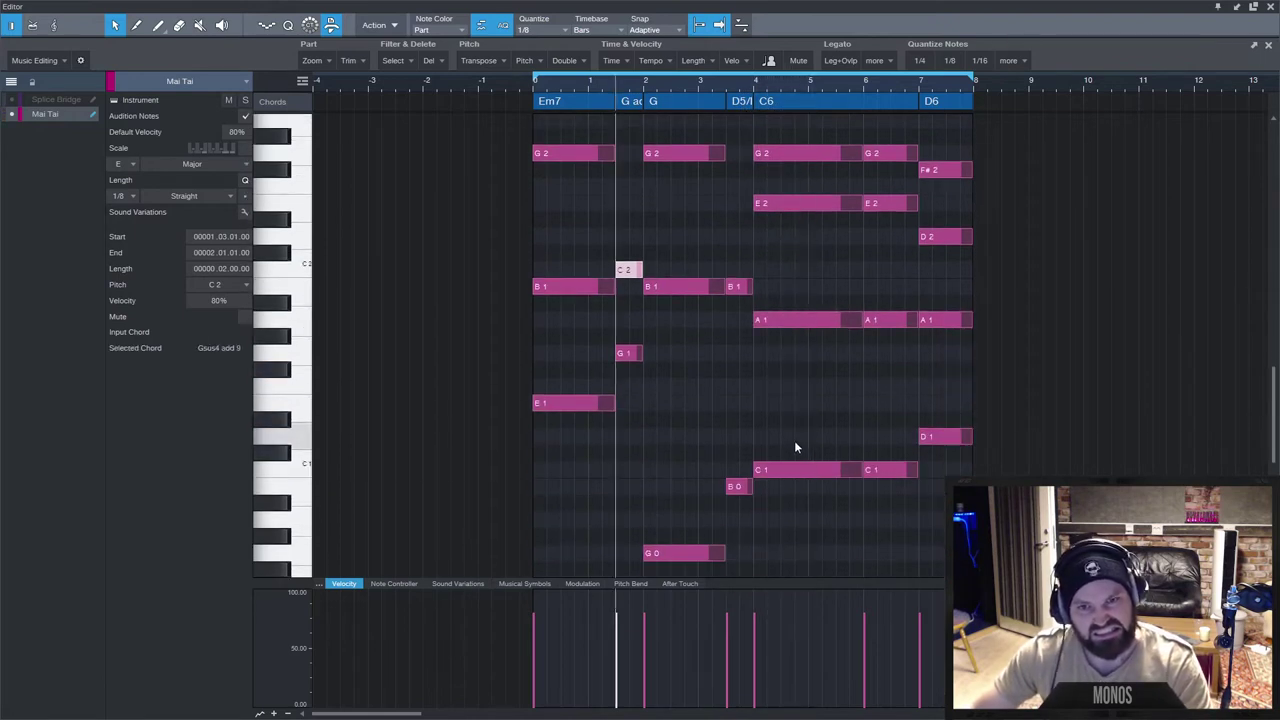
Raise the A 1 notes of both C6 chords and the final D6 chord to A 2 and play the progression.
{"action": "left_click", "coordinate": [795, 314]}
{"action": "scroll", "coordinate": [778, 342], "scroll_direction": "up", "scroll_amount": 1}
{"action": "key", "text": "shift+Up"}
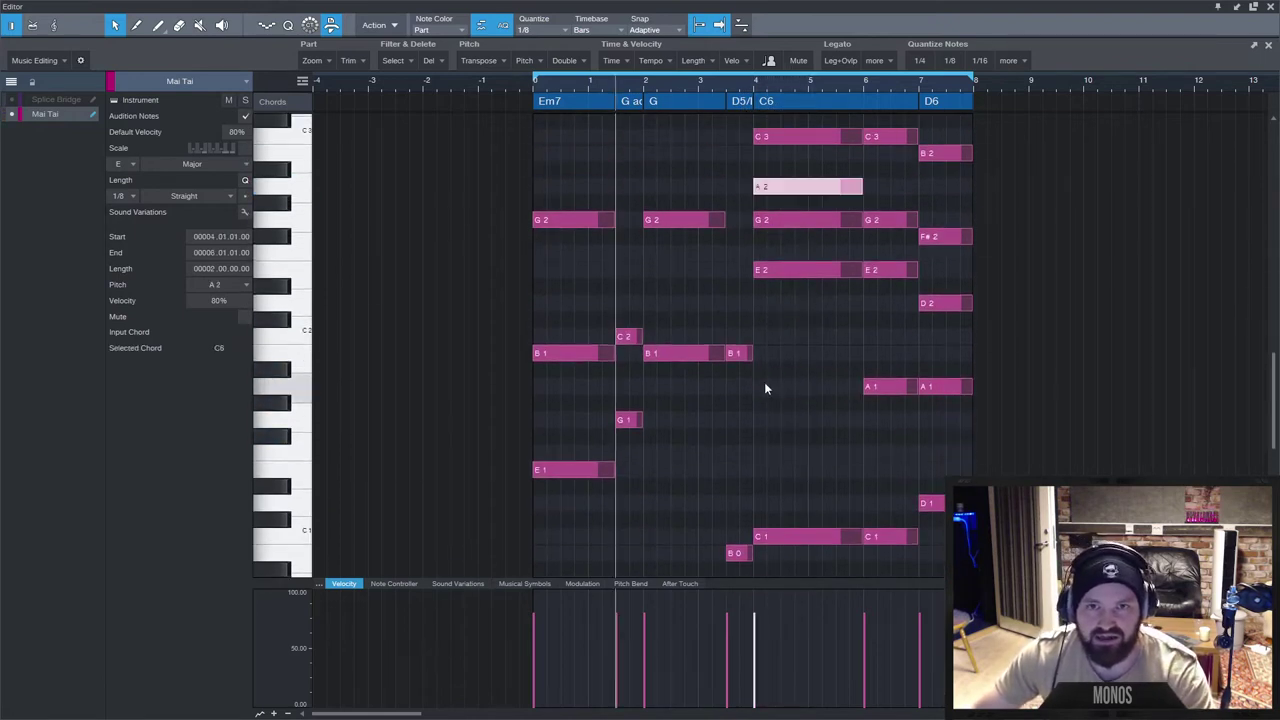
{"action": "left_click", "coordinate": [742, 78]}
{"action": "key", "text": "space"}
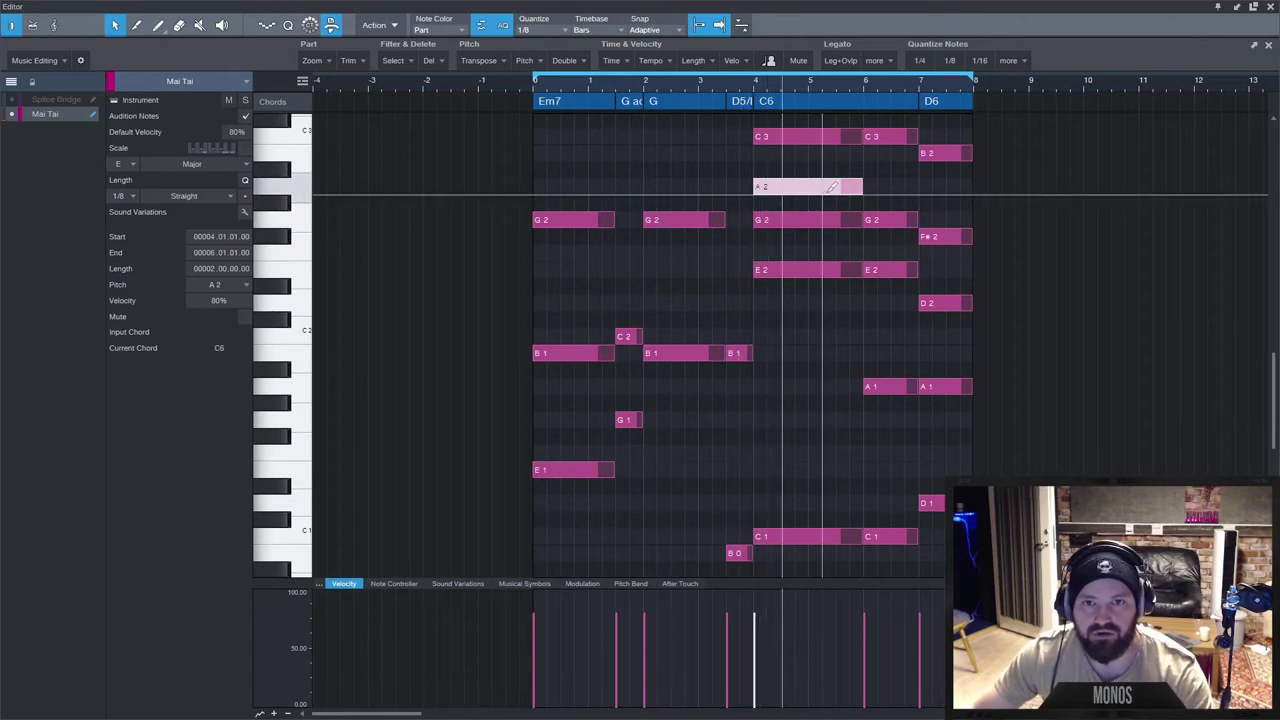
{"action": "left_click", "coordinate": [908, 386]}
{"action": "key", "text": "shift+Up"}
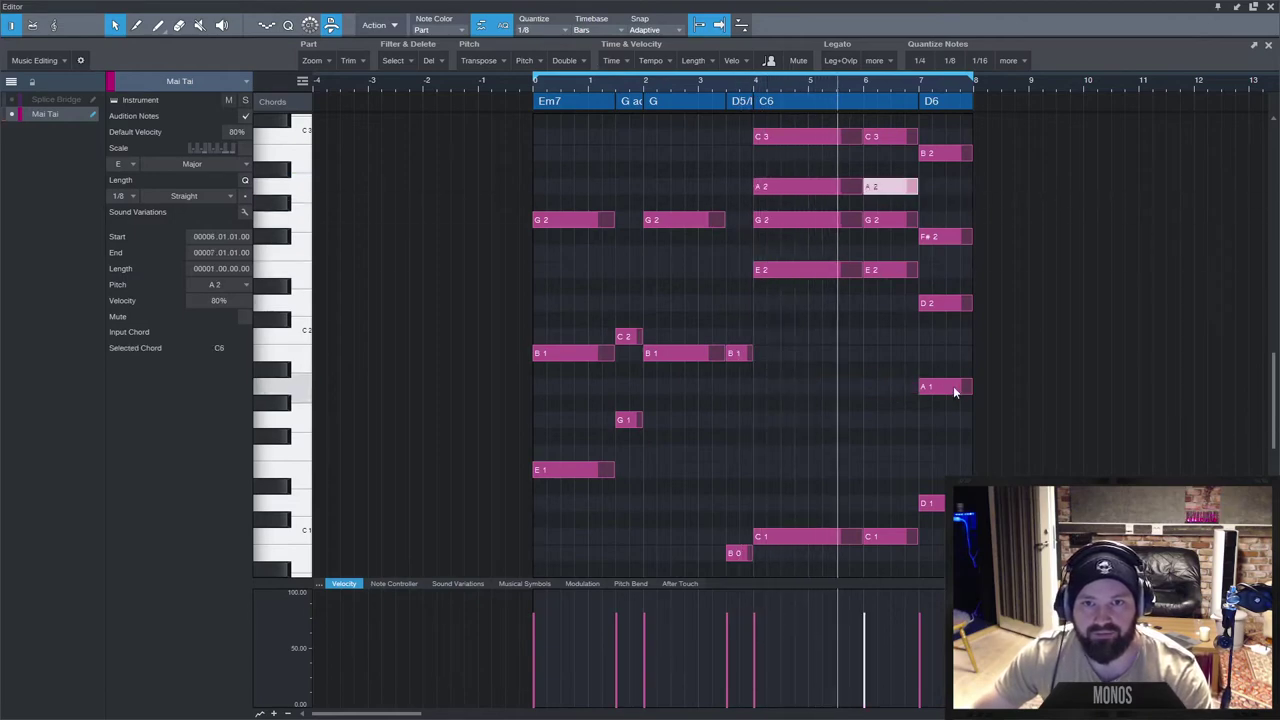
{"action": "left_click", "coordinate": [950, 387]}
{"action": "key", "text": "shift+Up"}
{"action": "scroll", "coordinate": [832, 446], "scroll_direction": "up", "scroll_amount": 1}
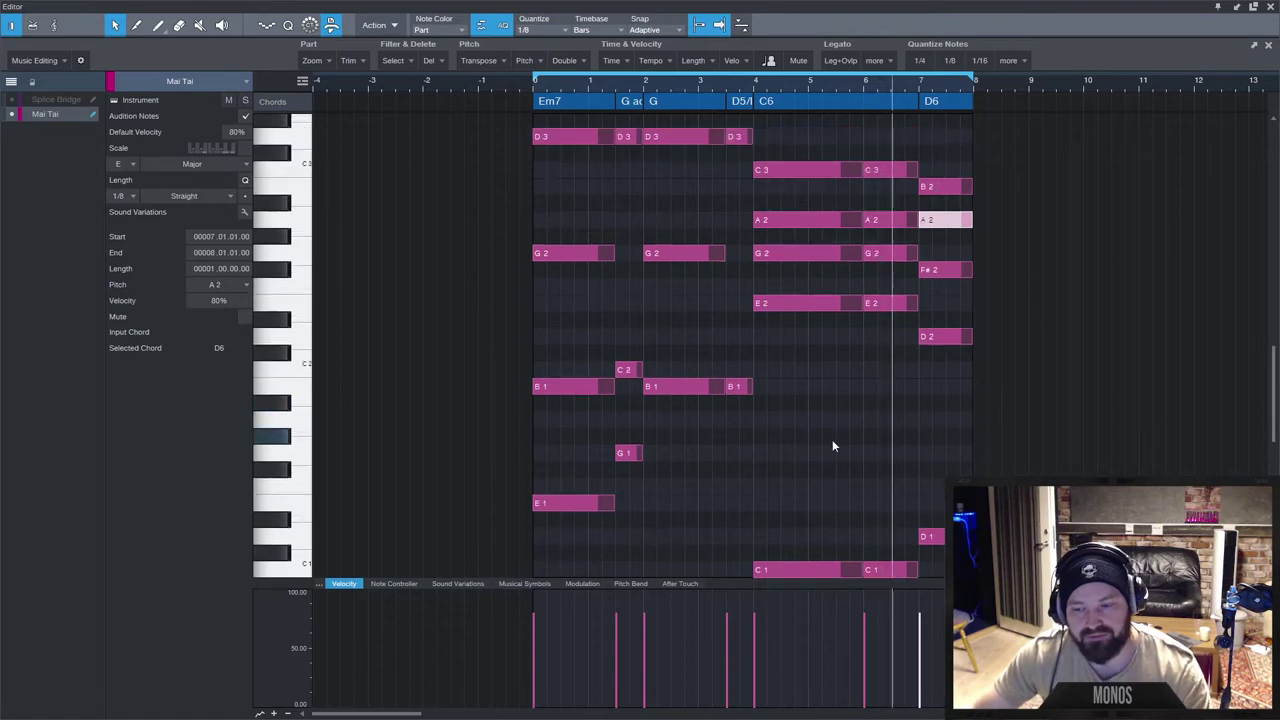
{"action": "scroll", "coordinate": [832, 446], "scroll_direction": "up", "scroll_amount": 2}
{"action": "key", "text": "space"}
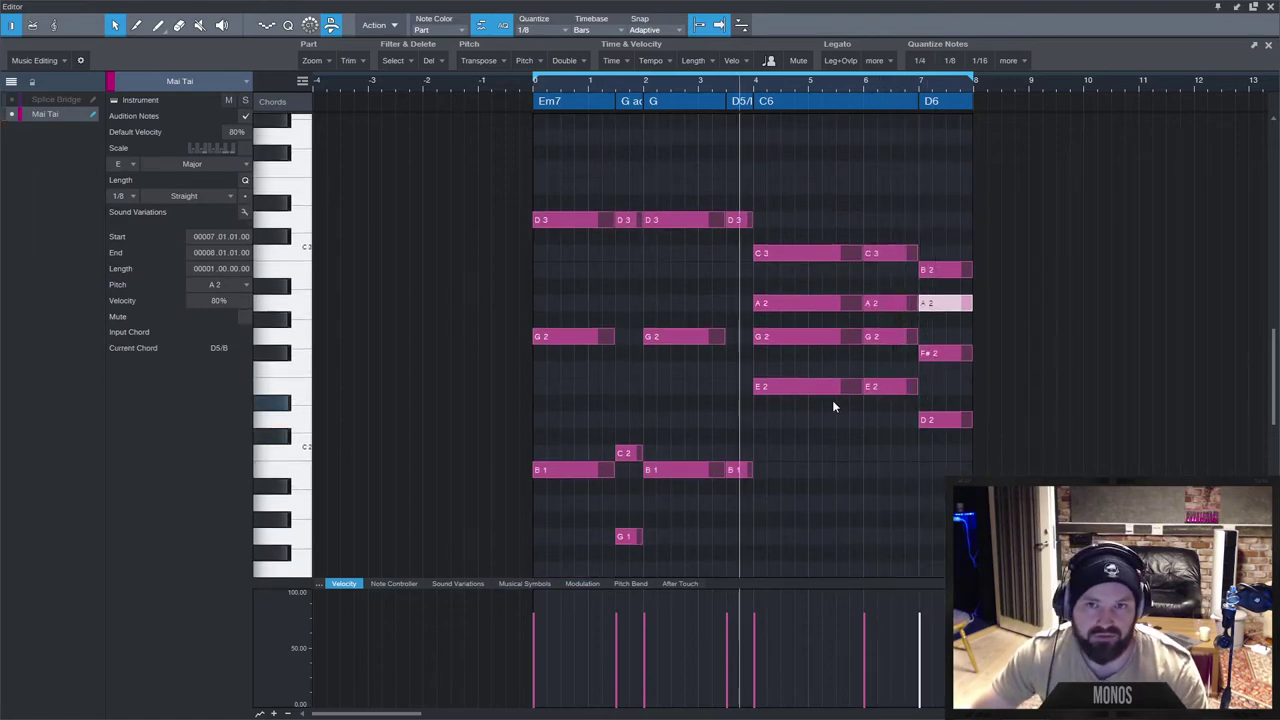
Extend the final D6 chord's four upper notes back to start at 6.3, shortening the preceding C6 notes to match, and play from bar 6.
{"action": "left_click", "coordinate": [874, 489]}
{"action": "scroll", "coordinate": [878, 486], "scroll_direction": "up", "scroll_amount": 2}
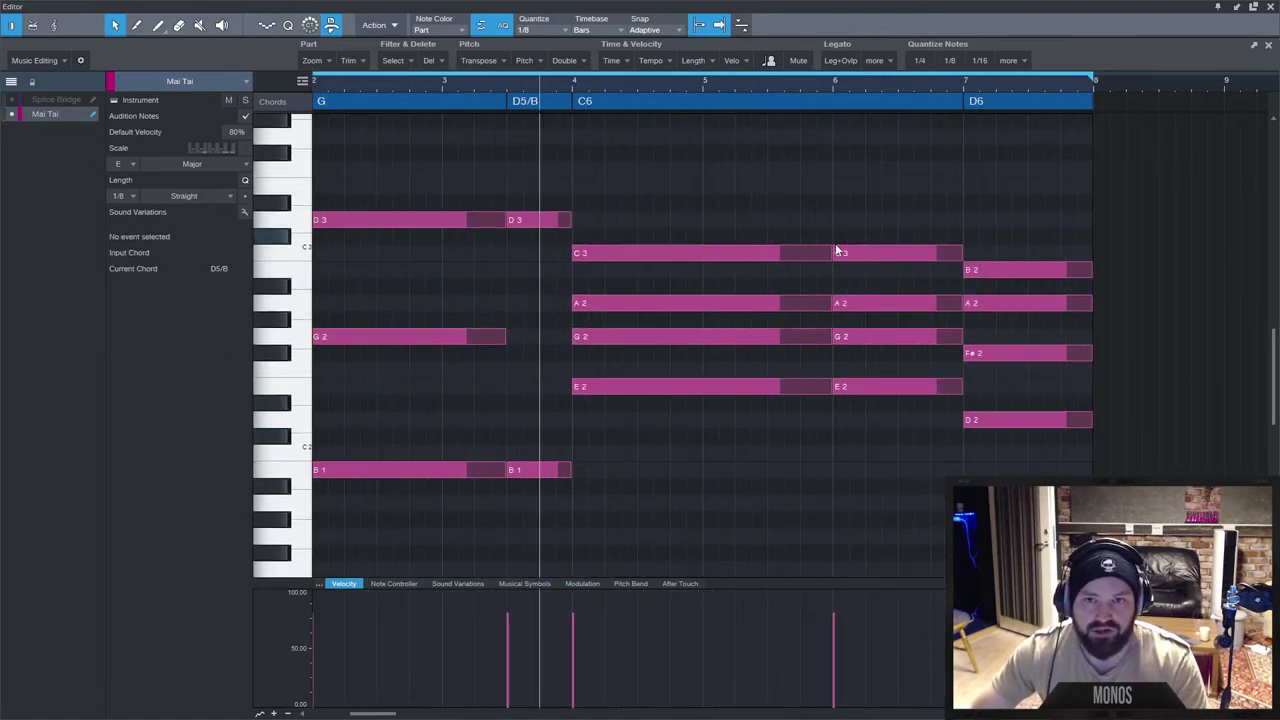
{"action": "left_click_drag", "start_coordinate": [866, 210], "coordinate": [834, 342]}
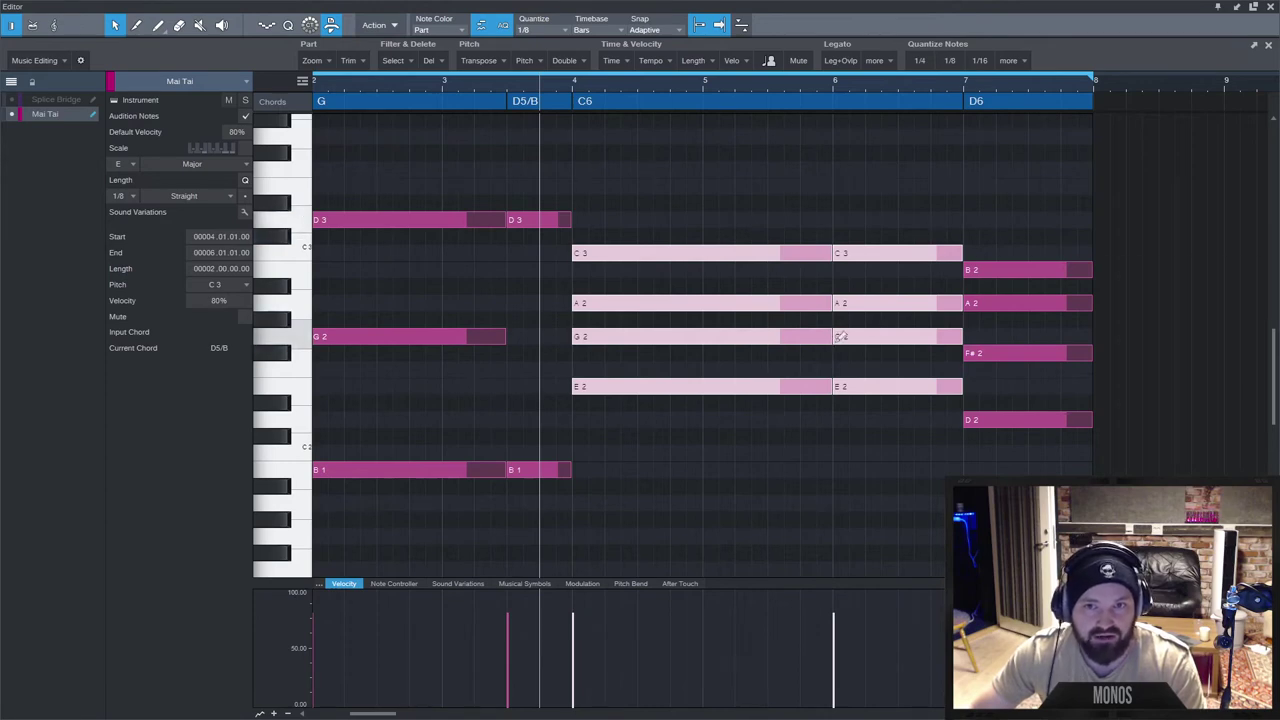
{"action": "left_click_drag", "start_coordinate": [983, 237], "coordinate": [979, 423]}
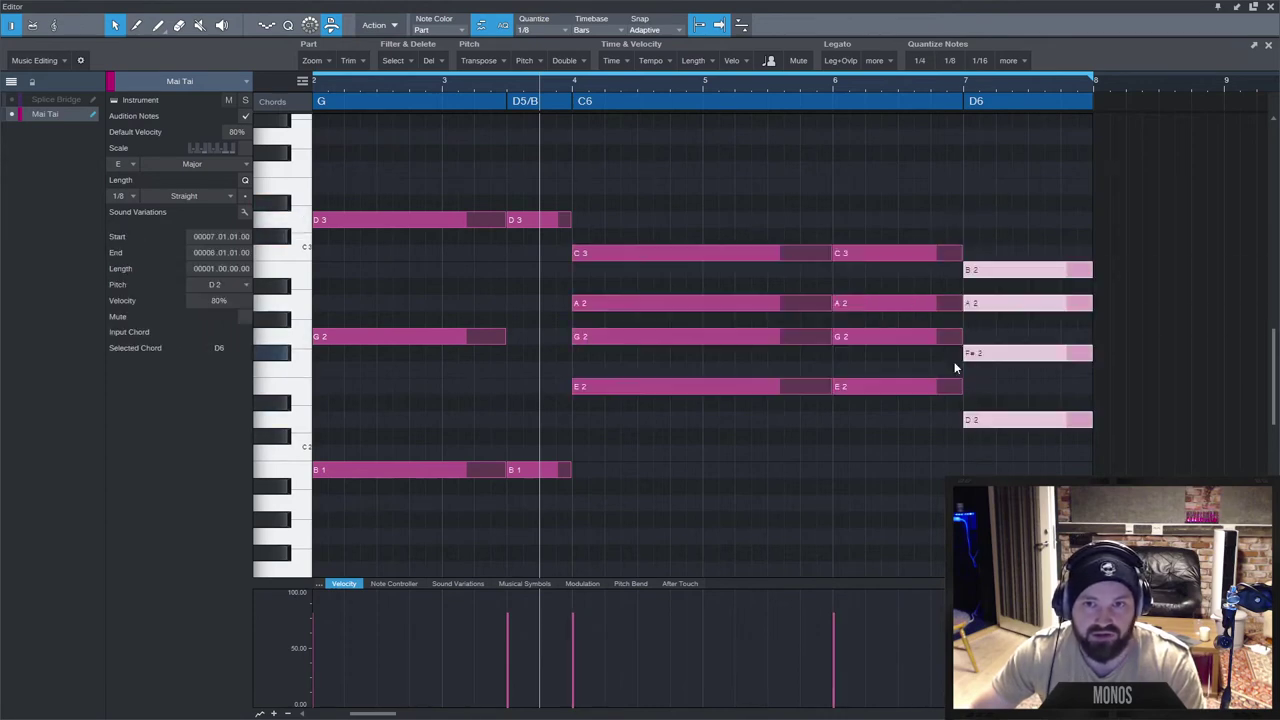
{"action": "left_click_drag", "start_coordinate": [965, 355], "coordinate": [898, 355]}
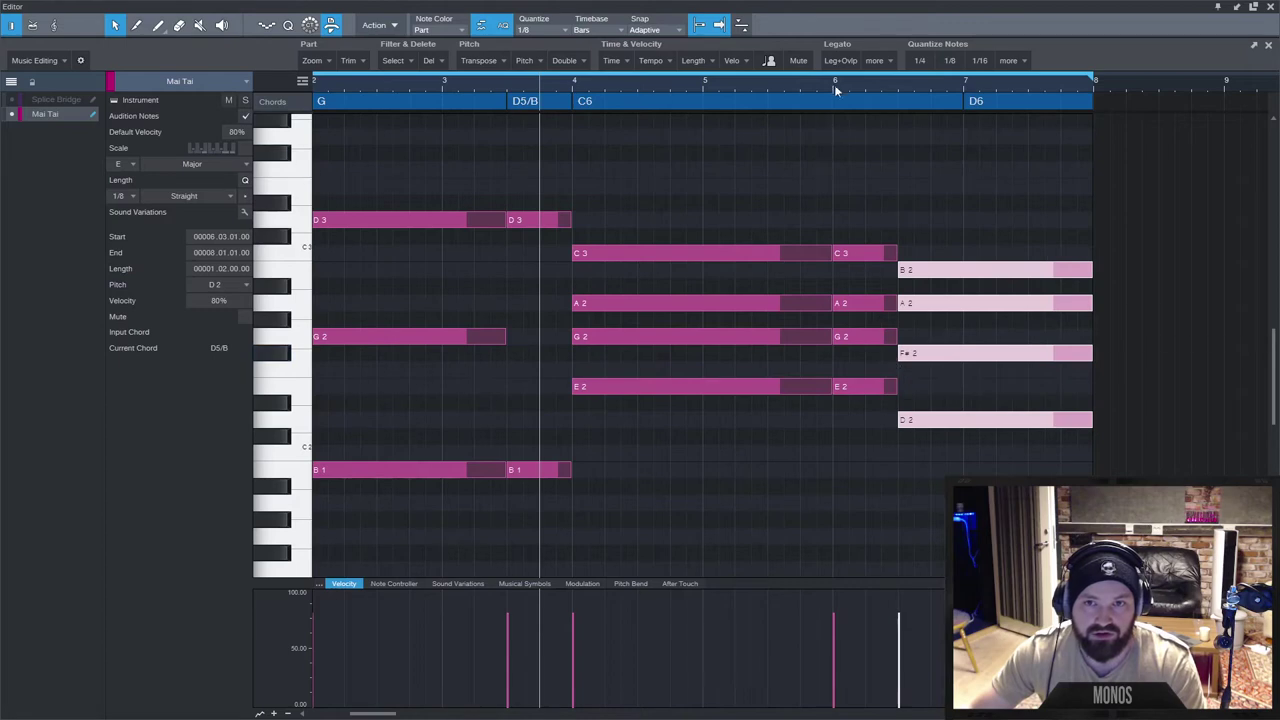
{"action": "left_click", "coordinate": [838, 88]}
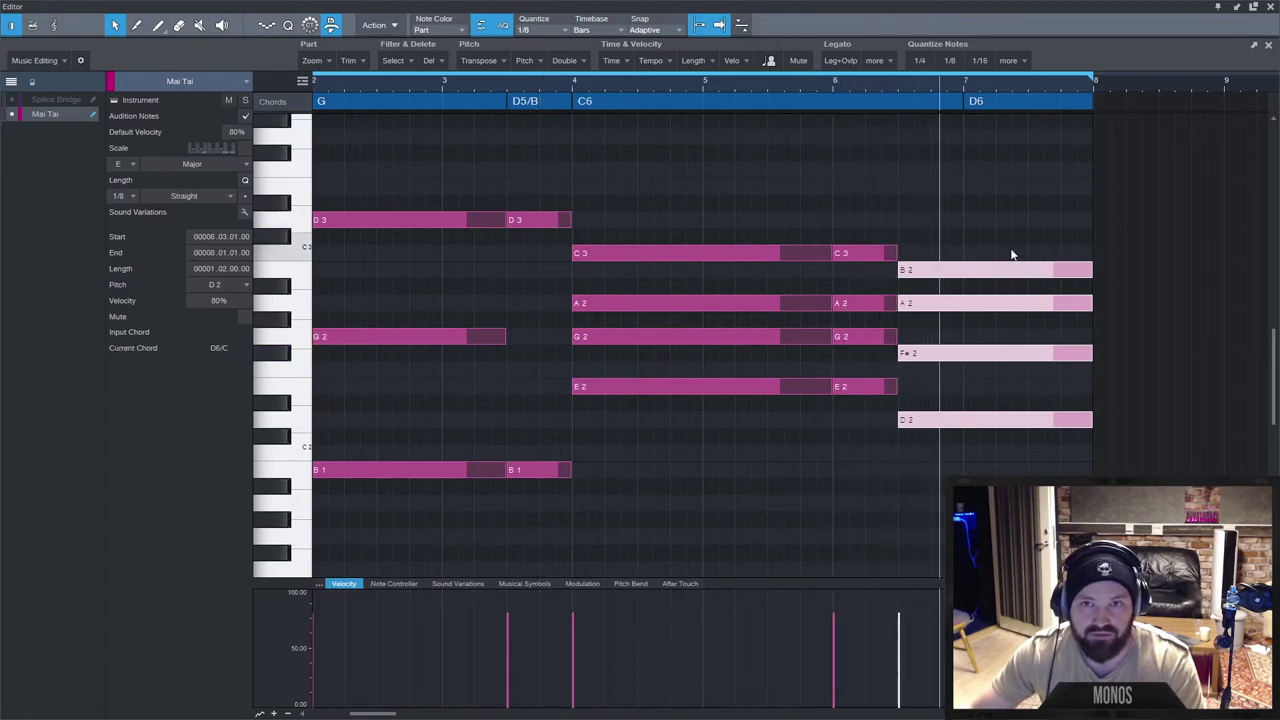
{"action": "scroll", "coordinate": [977, 454], "scroll_direction": "down", "scroll_amount": 3}
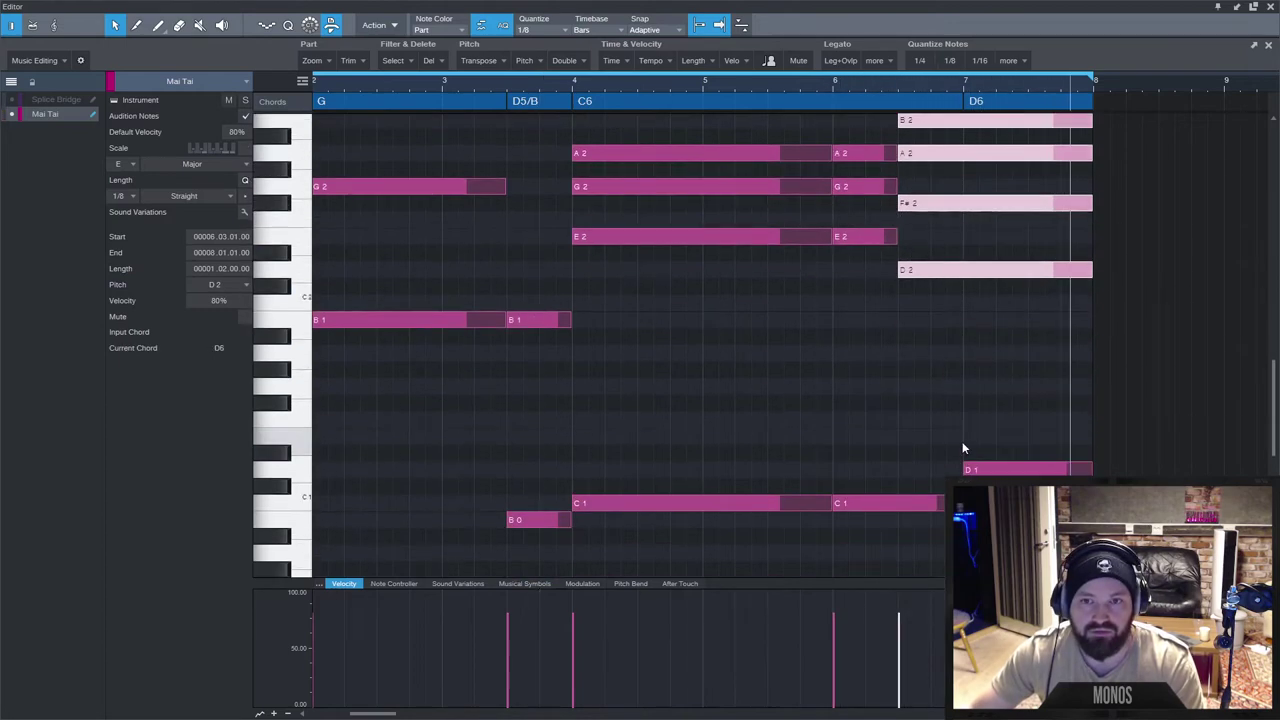
{"action": "key", "text": "space"}
Extend the final D 1 bass note back to start at 6.3, shortening the preceding C 1 note to match, and play from bar 6.
{"action": "left_click_drag", "start_coordinate": [964, 471], "coordinate": [931, 471]}
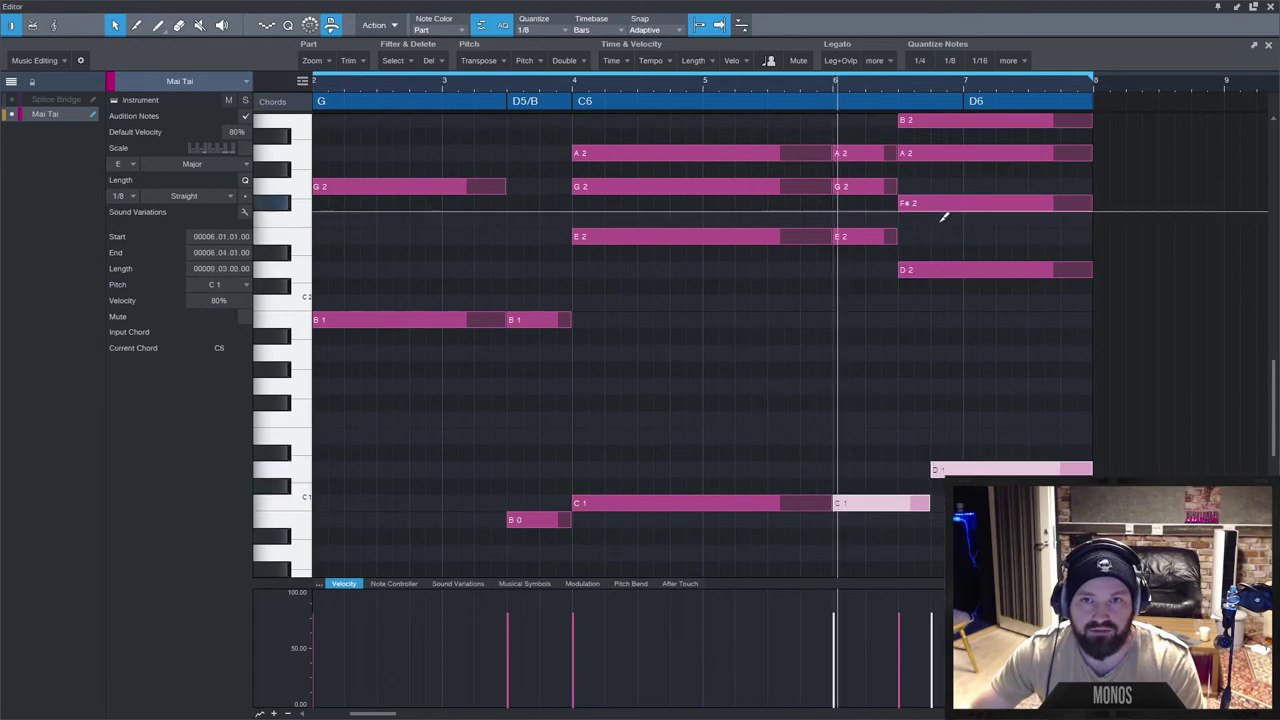
{"action": "key", "text": "space"}
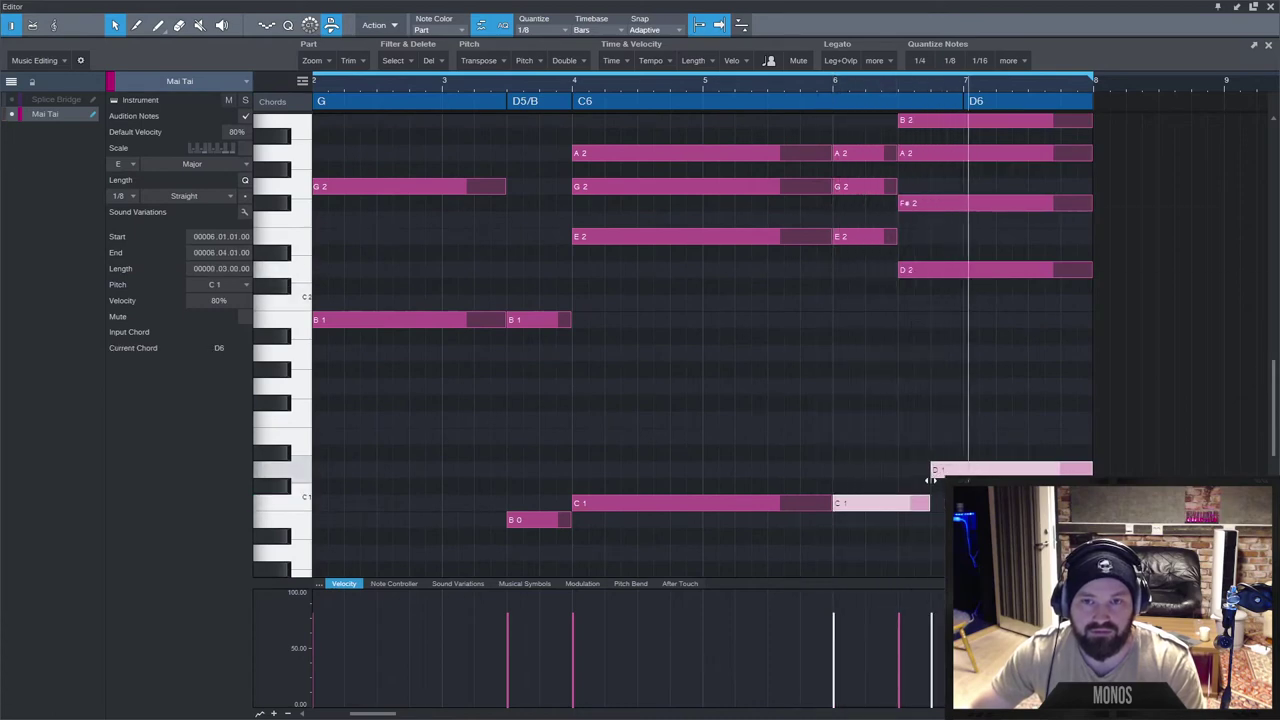
{"action": "key", "text": "space"}
{"action": "left_click_drag", "start_coordinate": [942, 471], "coordinate": [898, 471]}
{"action": "key", "text": "space"}
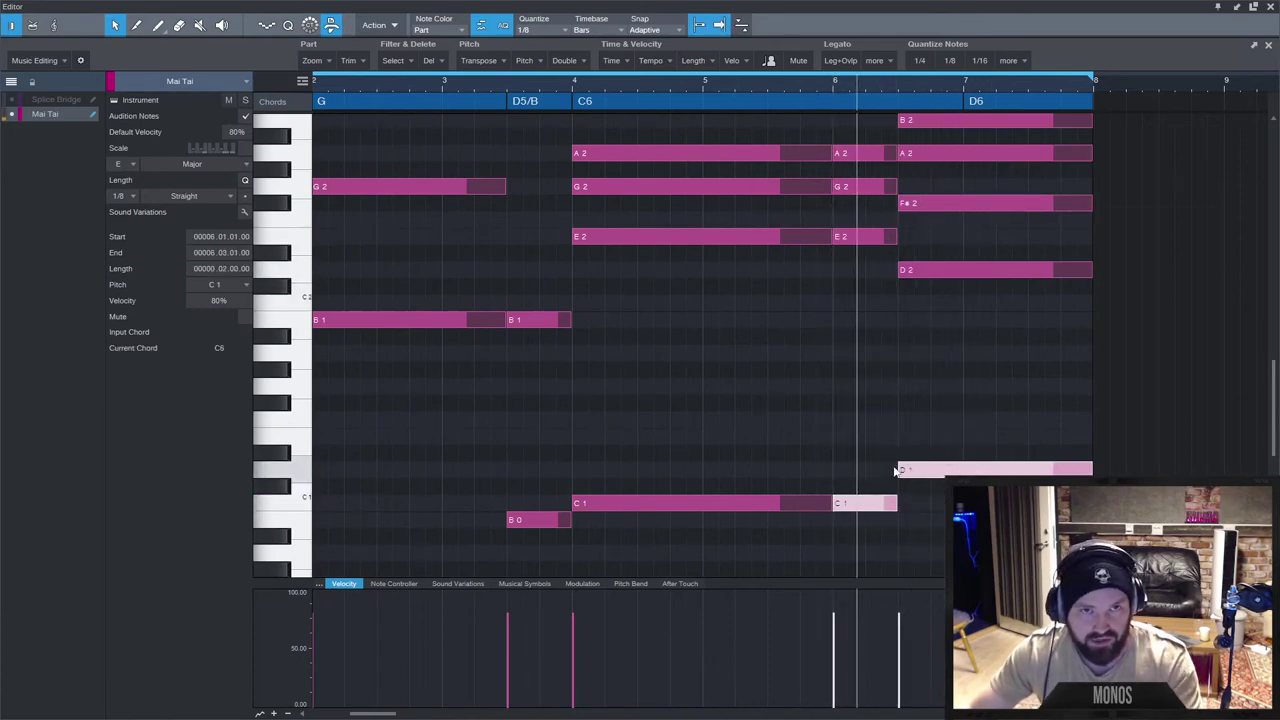
{"action": "key", "text": "space"}
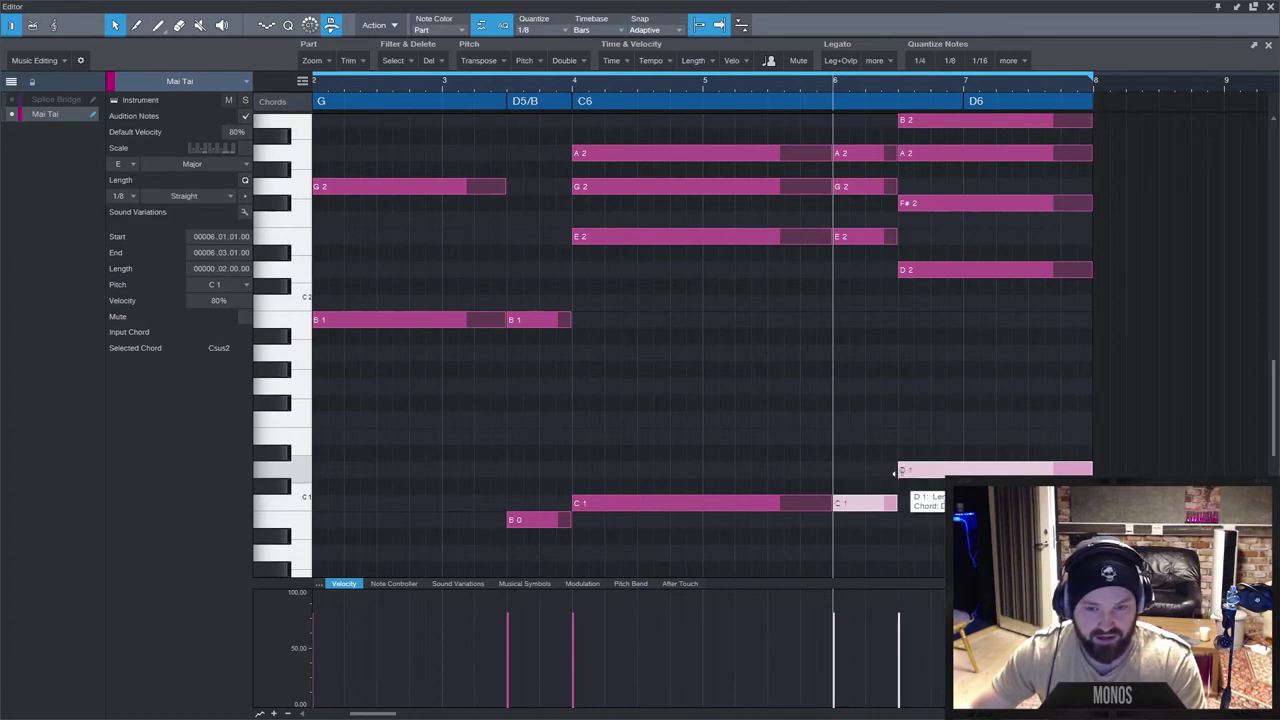
Return to the arrangement, add a Piano V2 instrument track below Mai Tai, and close the instrument's window.
{"action": "key", "text": "F2"}
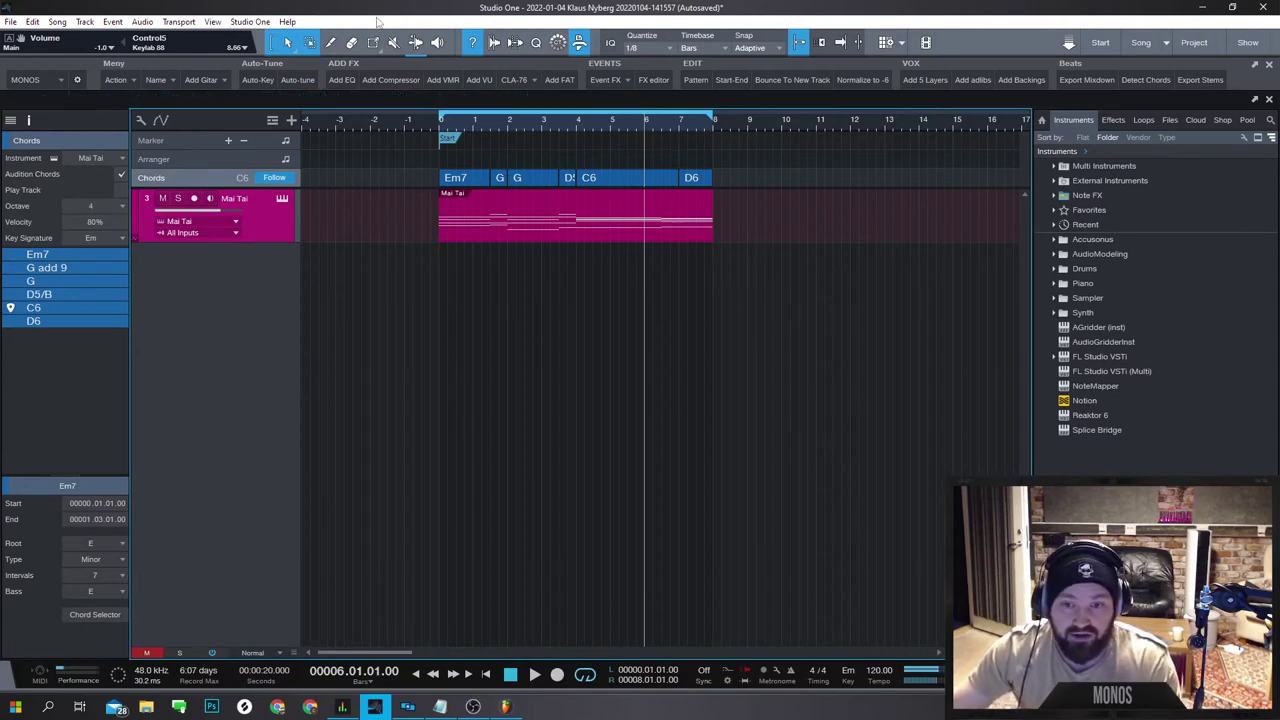
{"action": "key", "text": "w"}
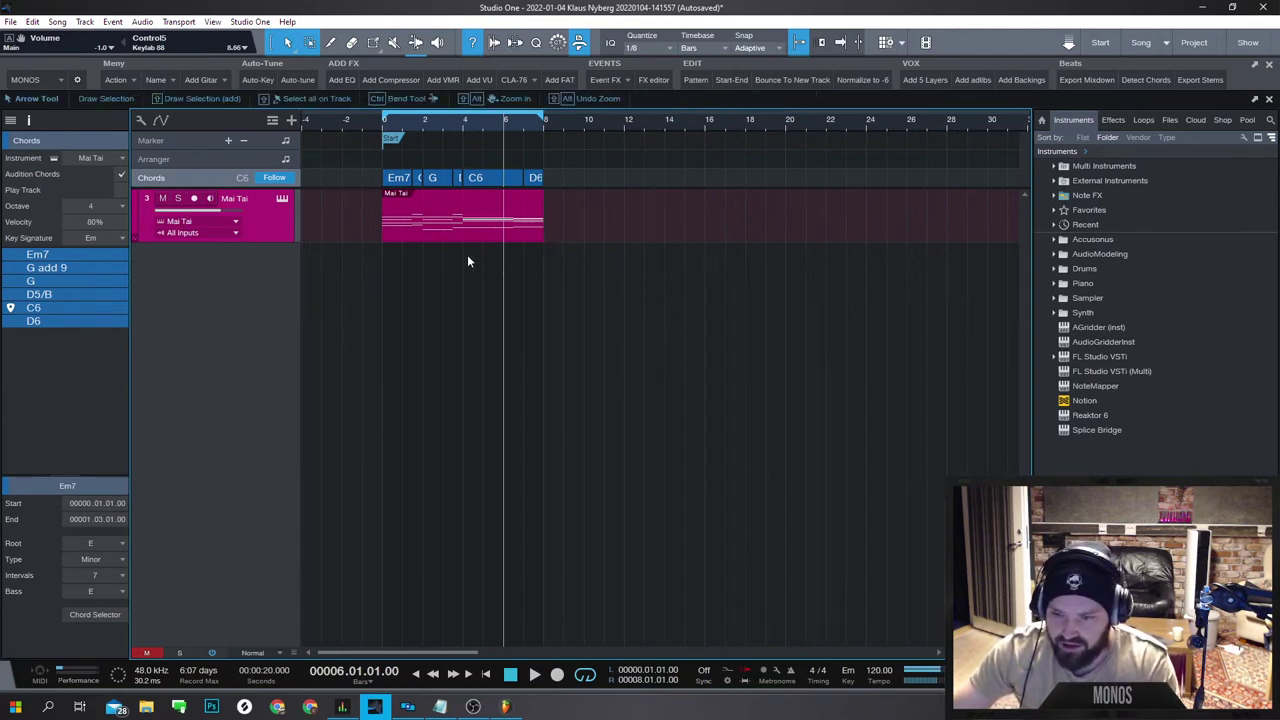
{"action": "left_click", "coordinate": [1055, 284]}
{"action": "left_click_drag", "start_coordinate": [1096, 327], "coordinate": [912, 333]}
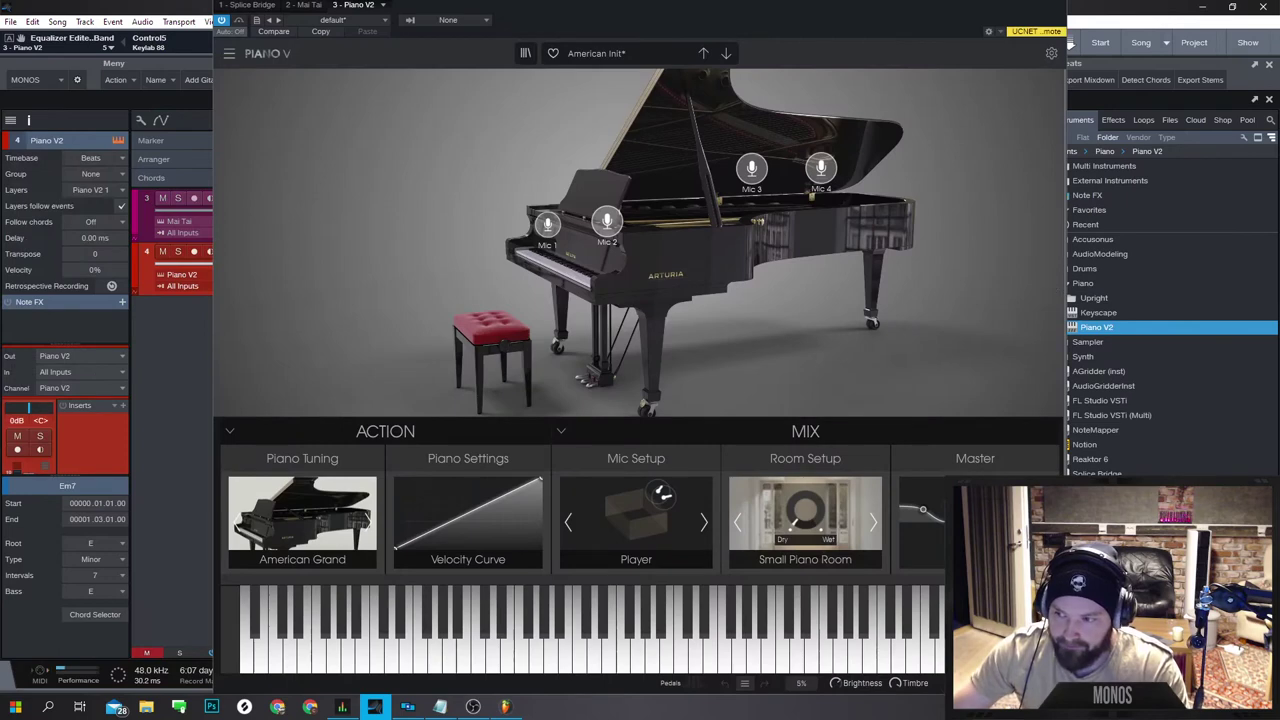
{"action": "left_click_drag", "start_coordinate": [1036, 8], "coordinate": [883, 86]}
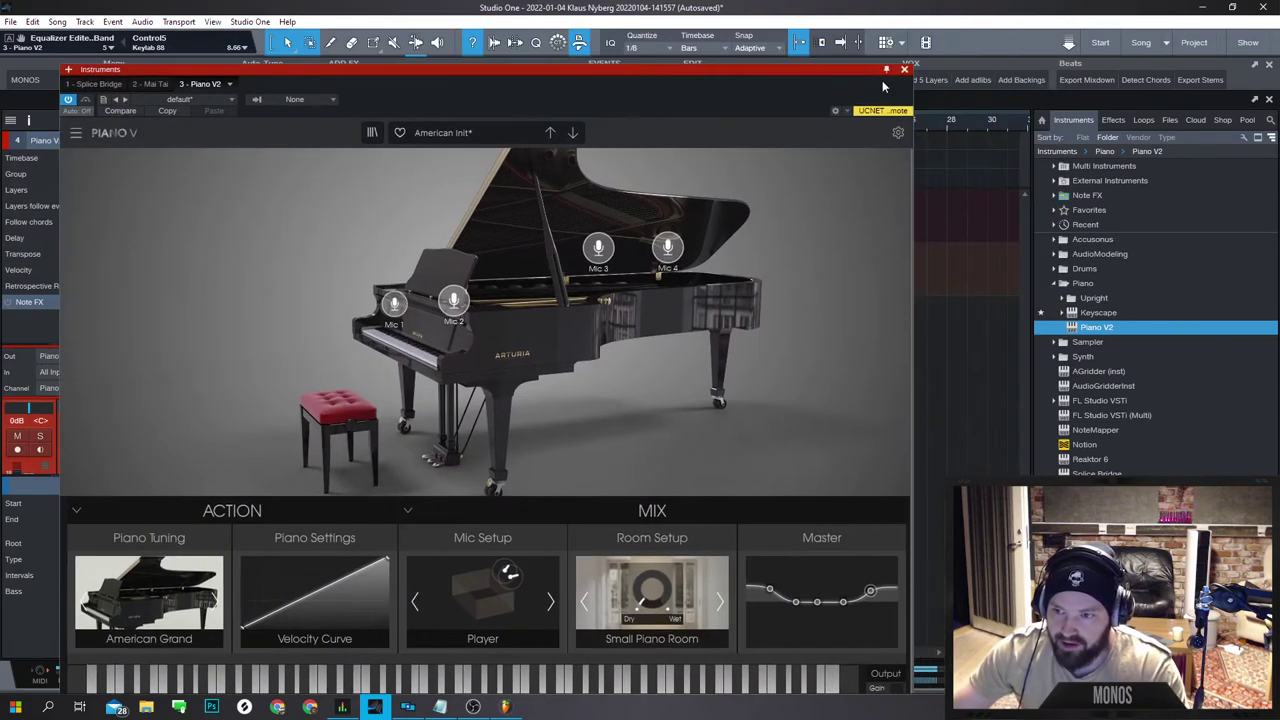
{"action": "left_click", "coordinate": [904, 69]}
{"action": "left_click", "coordinate": [1054, 285]}
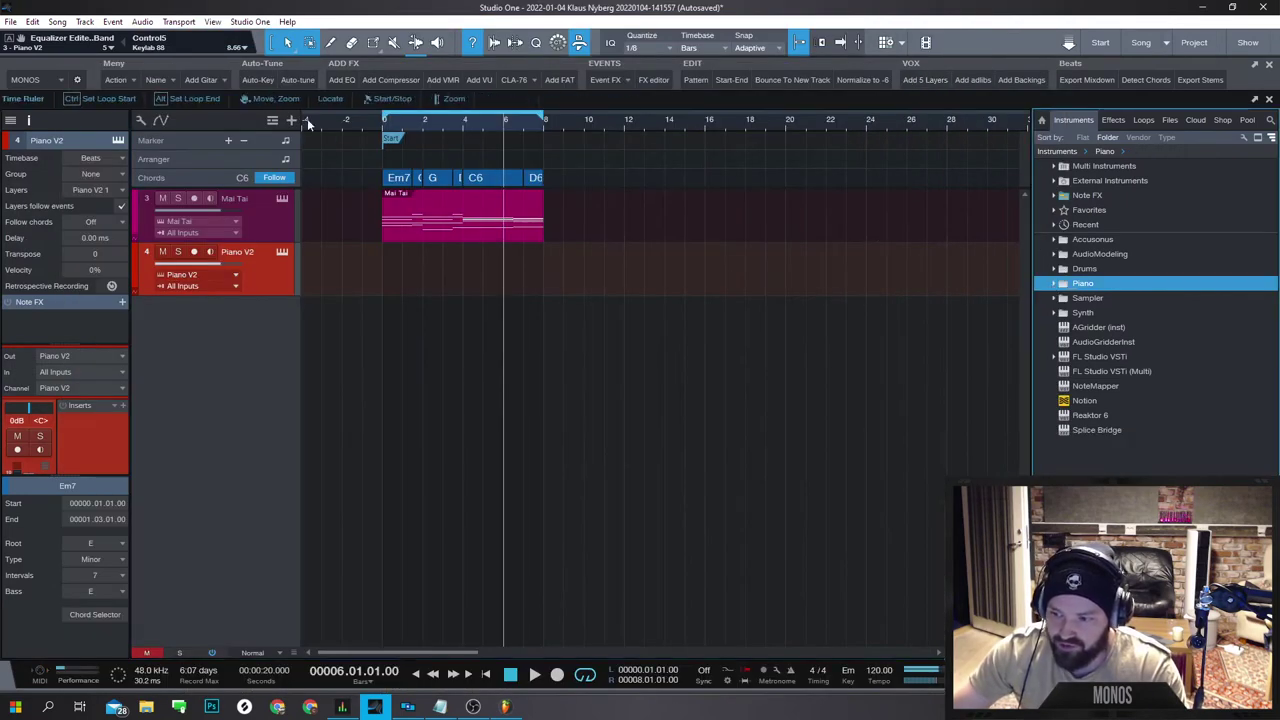
Record a piano part on the Piano V2 track from the song start to about bar 6 and play it back.
{"action": "left_click", "coordinate": [382, 128]}
{"action": "key", "text": "KP_Multiply"}
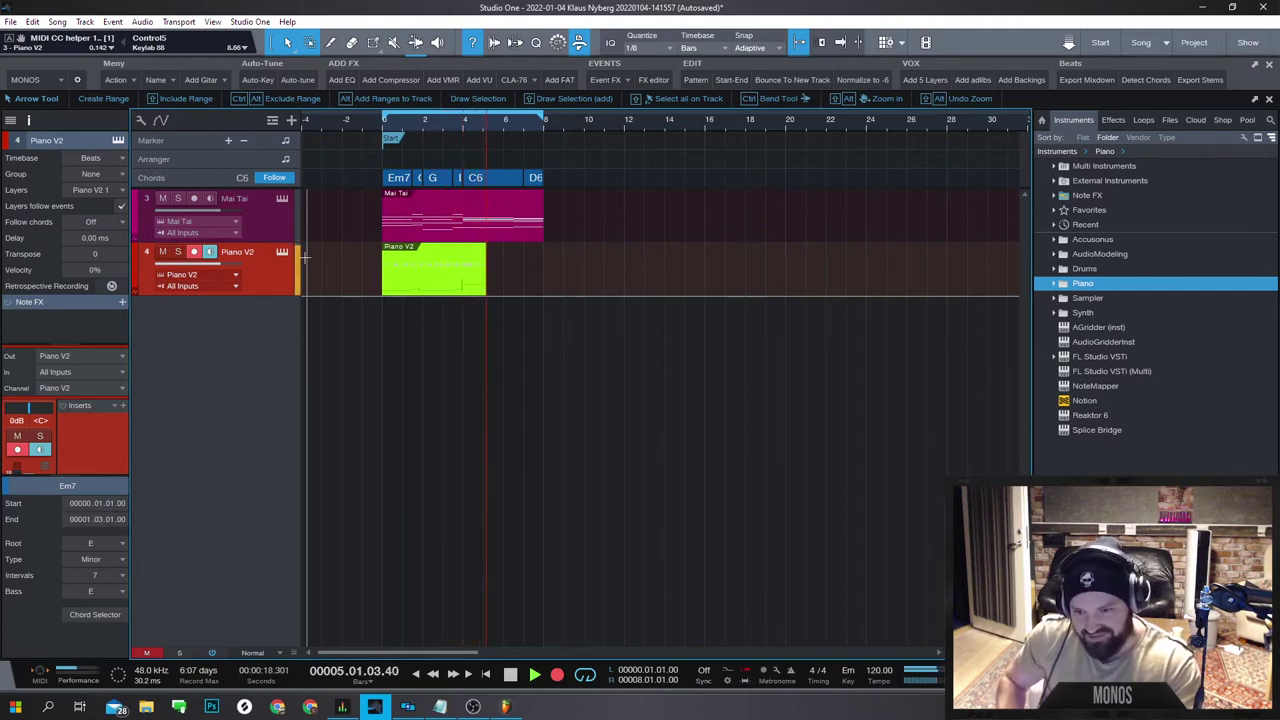
{"action": "key", "text": "space"}
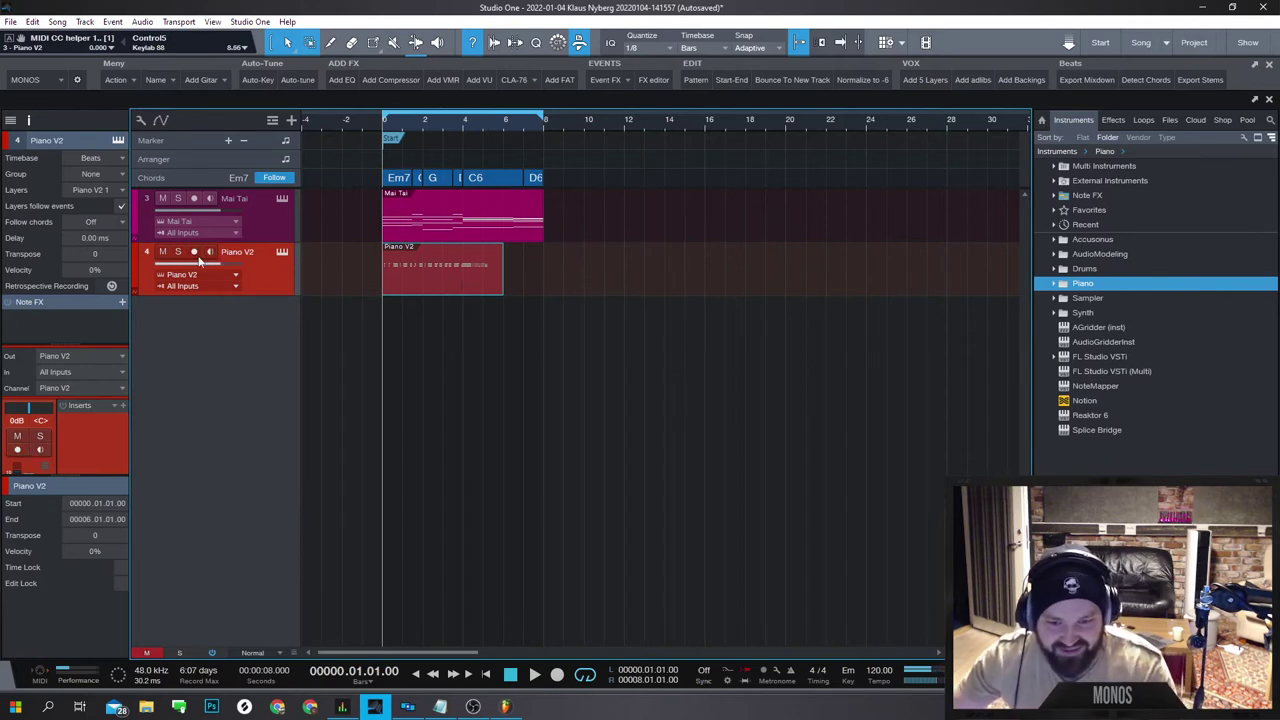
{"action": "scroll", "coordinate": [391, 302], "scroll_direction": "up", "scroll_amount": 5}
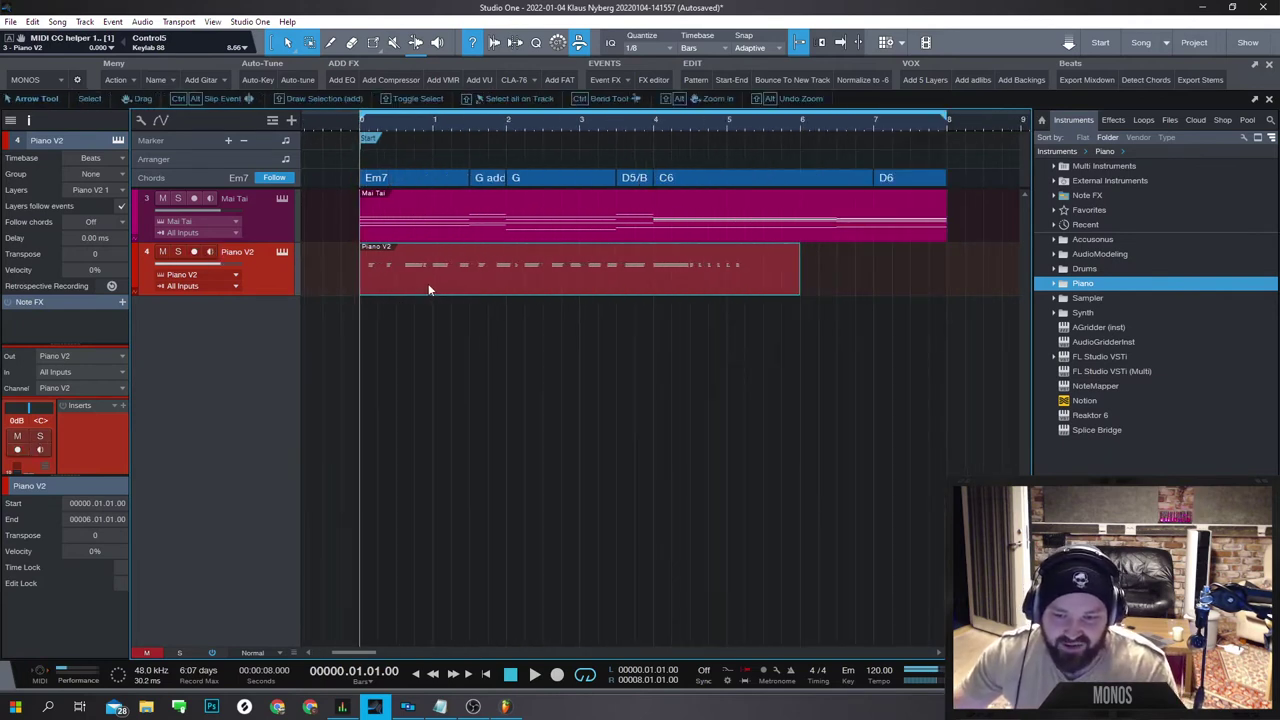
{"action": "key", "text": "space"}
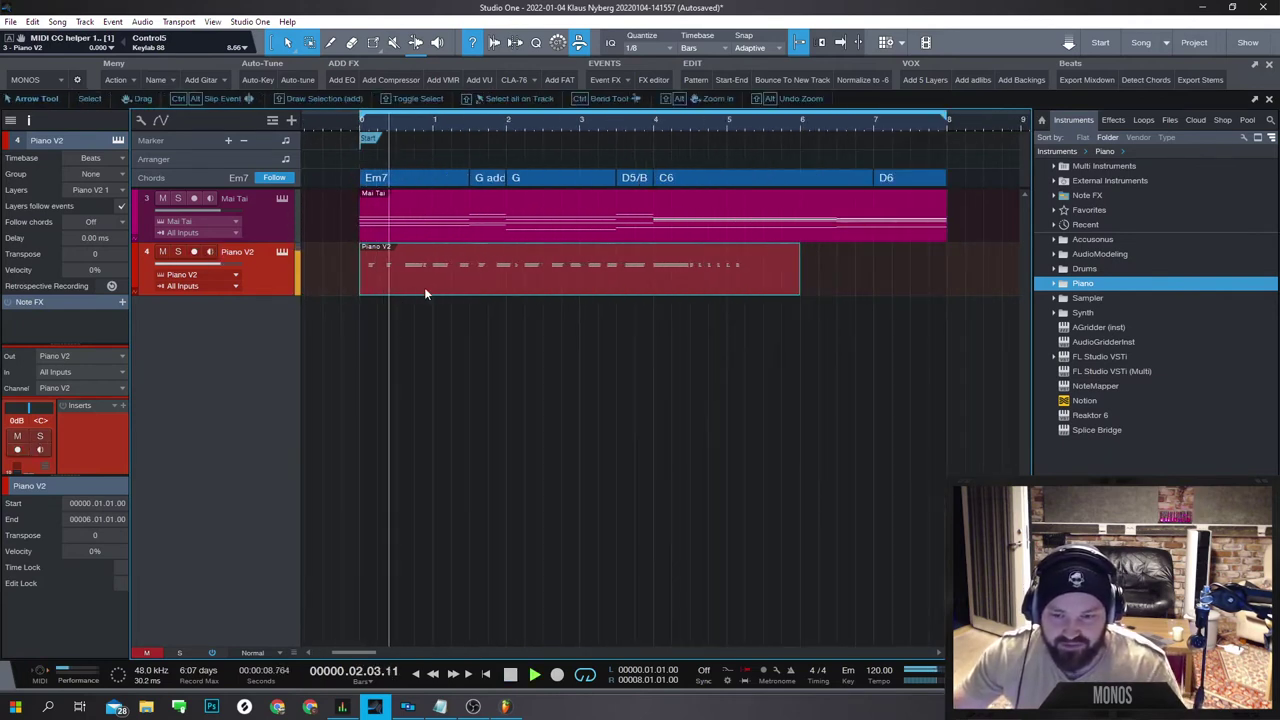
{"action": "key", "text": "space"}
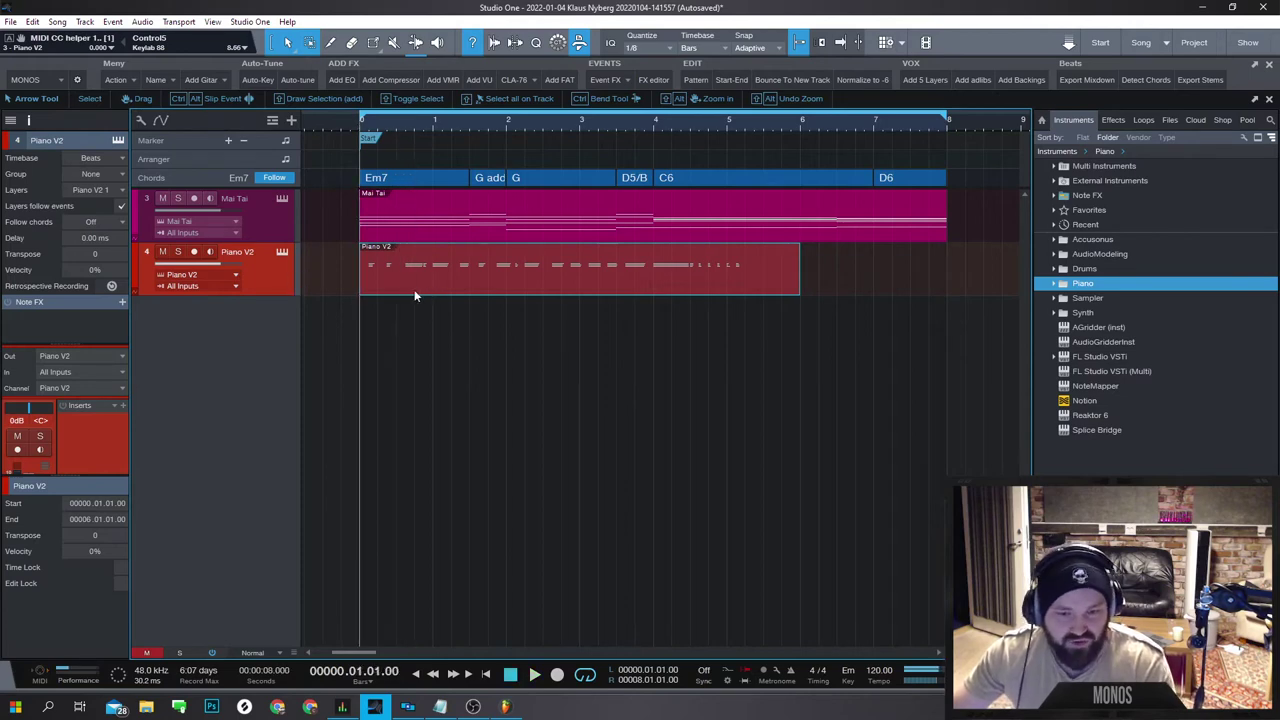
Make the Piano V2 track follow chords in Narrow mode and play the result.
{"action": "left_click", "coordinate": [90, 222]}
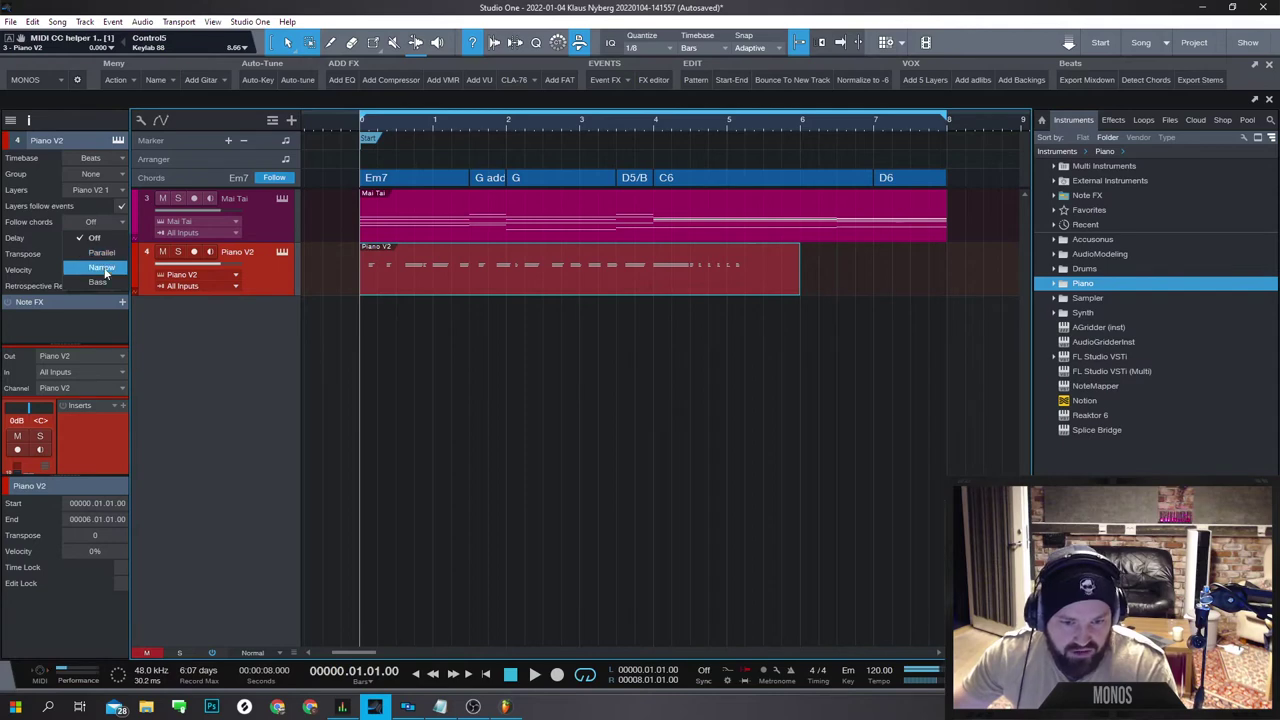
{"action": "left_click", "coordinate": [103, 267]}
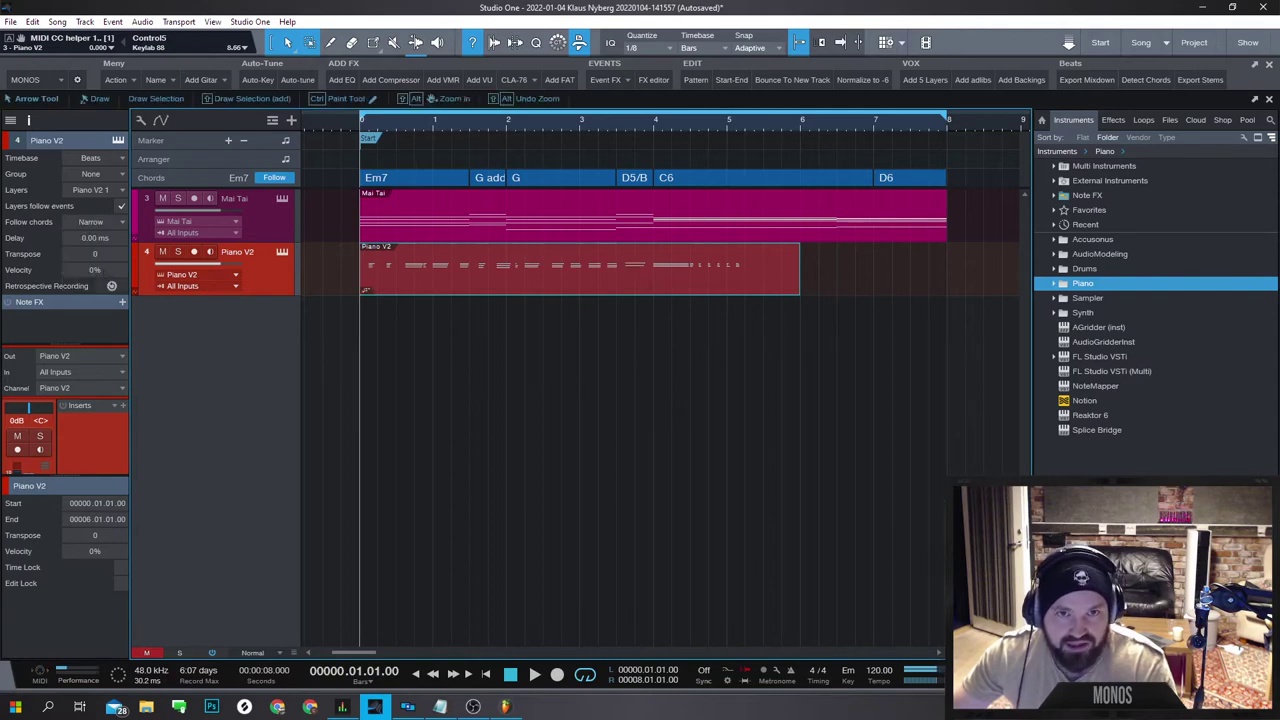
{"action": "key", "text": "space"}
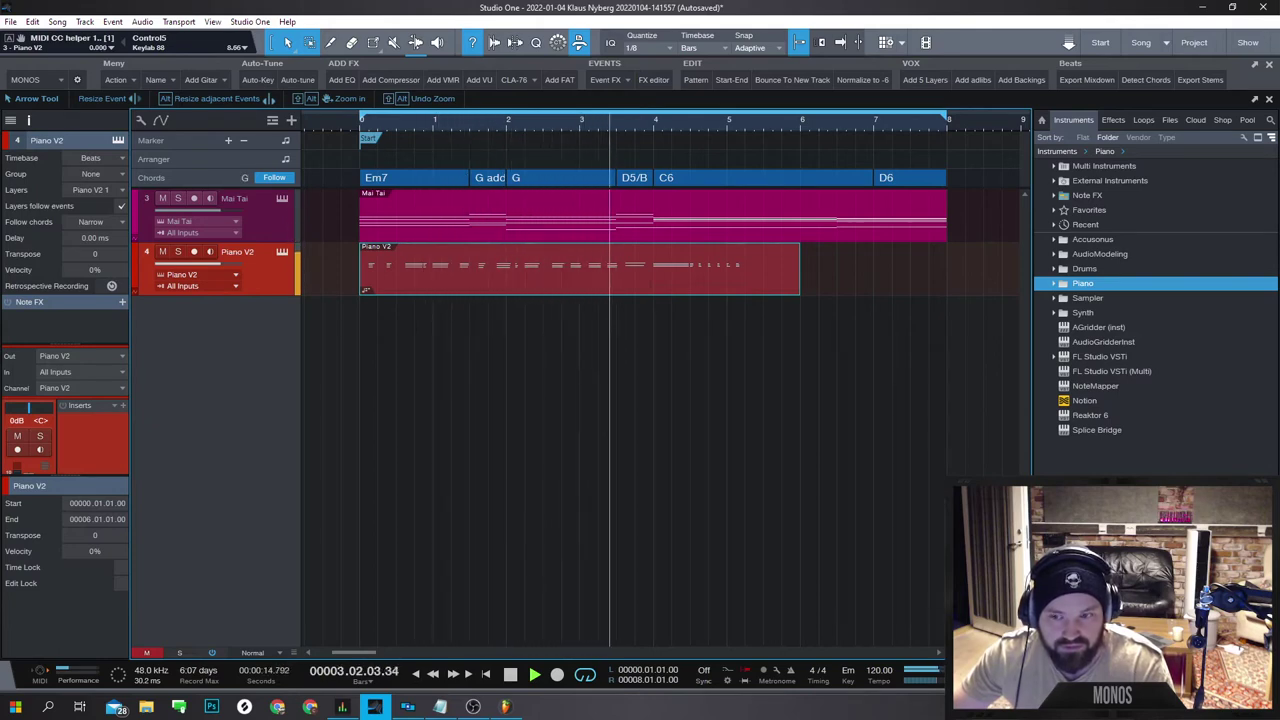
{"action": "key", "text": "space"}
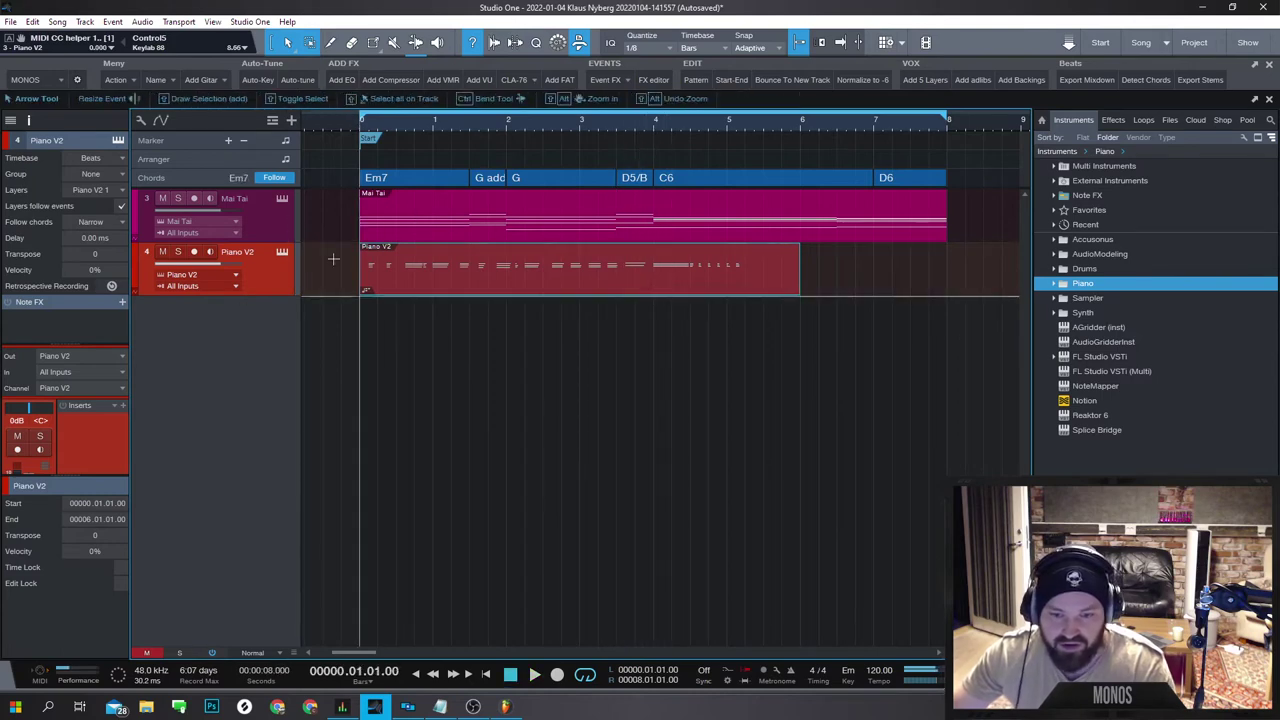
Transpose the Piano V2 part by -12 and play it from the start.
{"action": "right_click", "coordinate": [437, 288]}
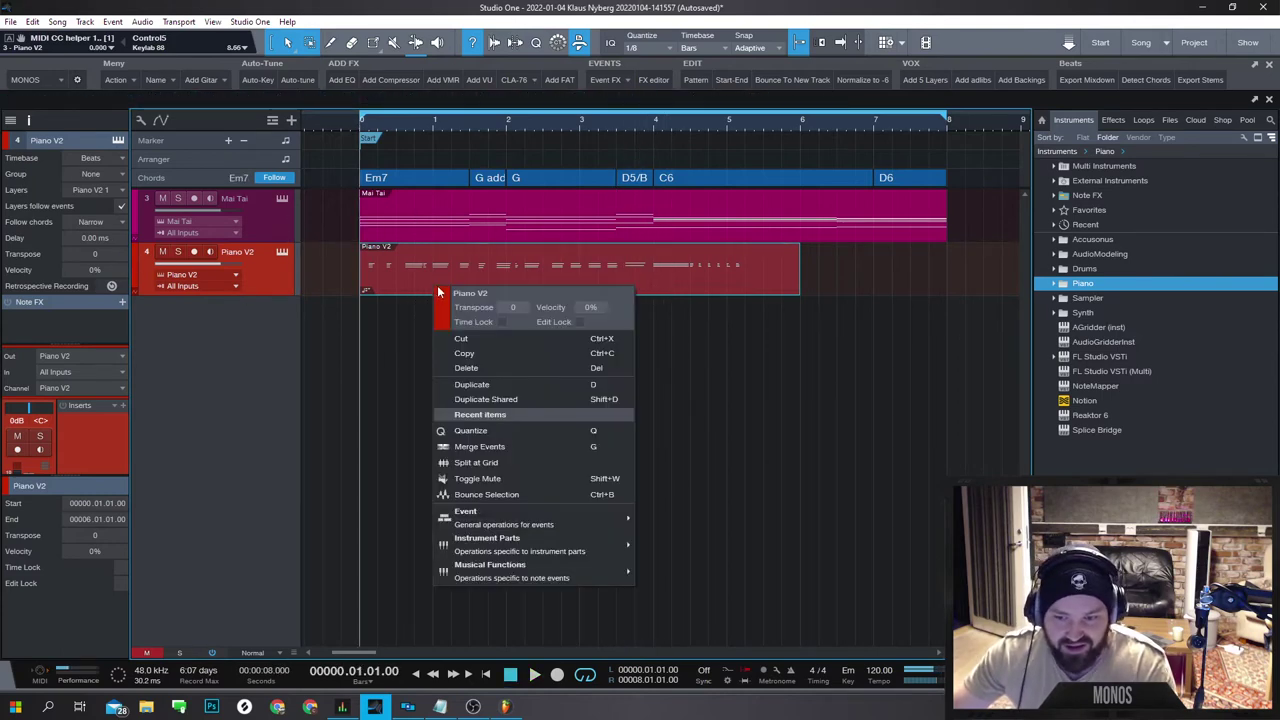
{"action": "left_click_drag", "start_coordinate": [503, 310], "coordinate": [505, 322]}
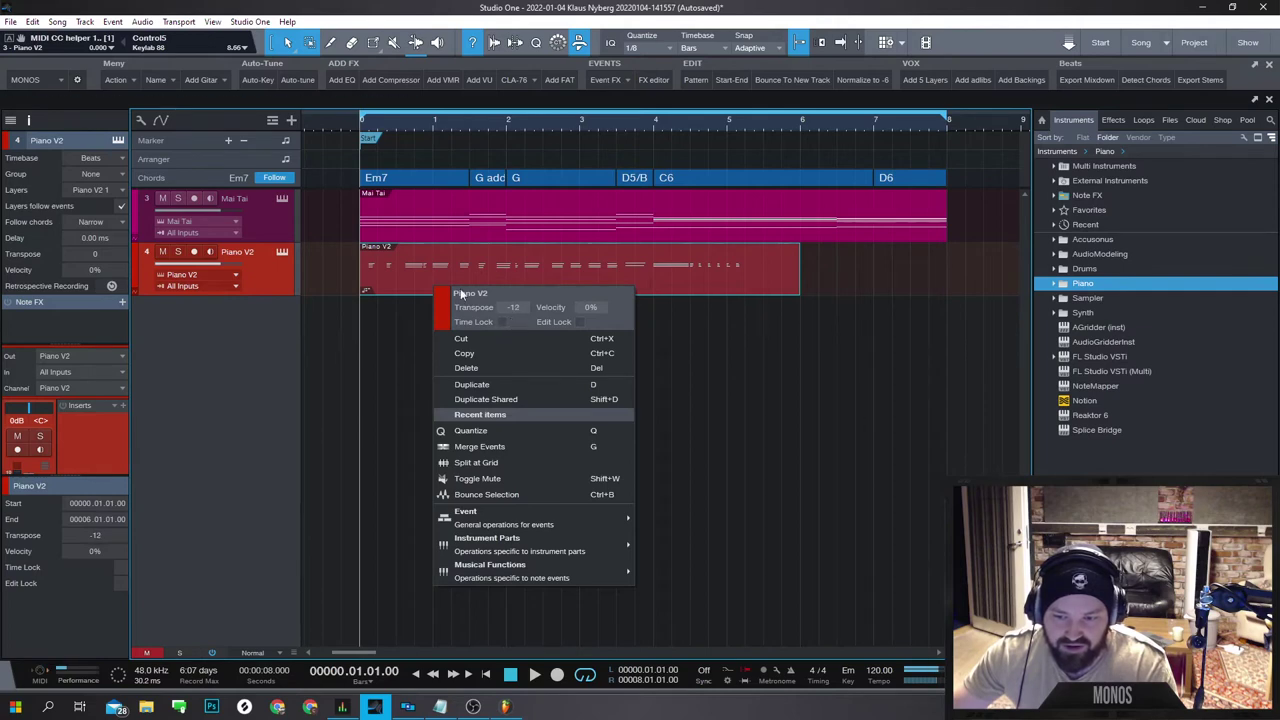
{"action": "key", "text": "space"}
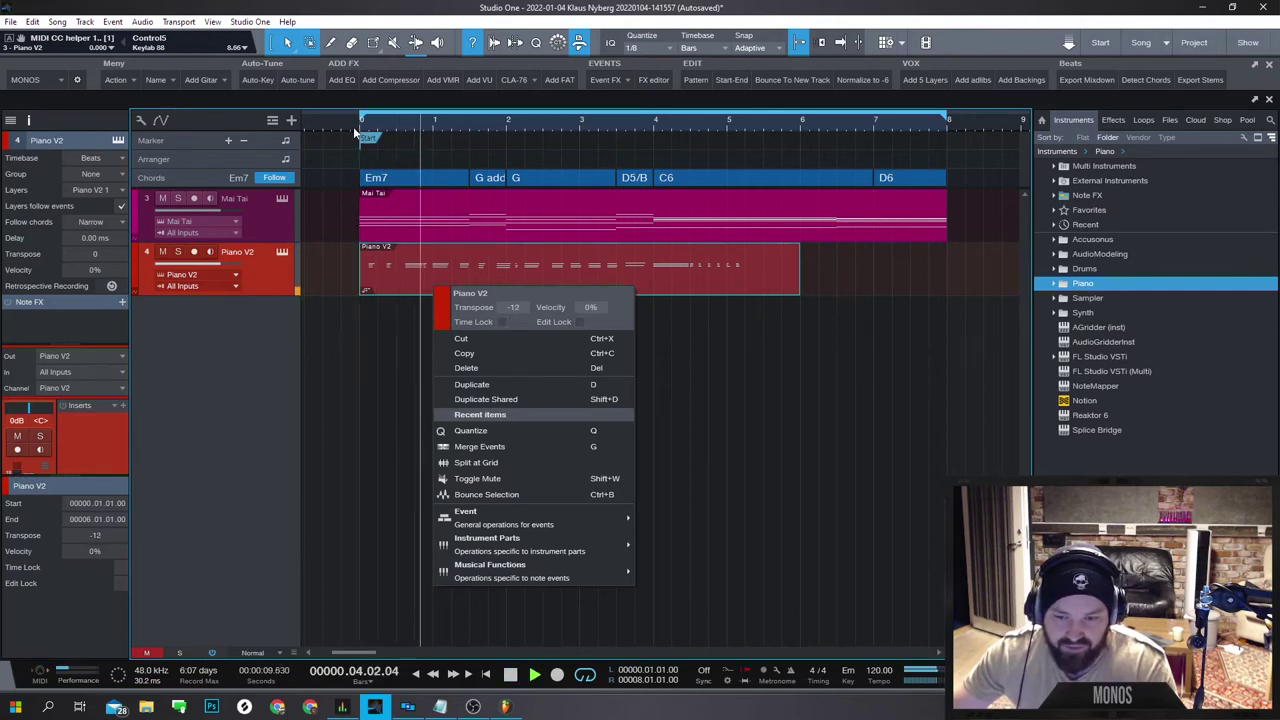
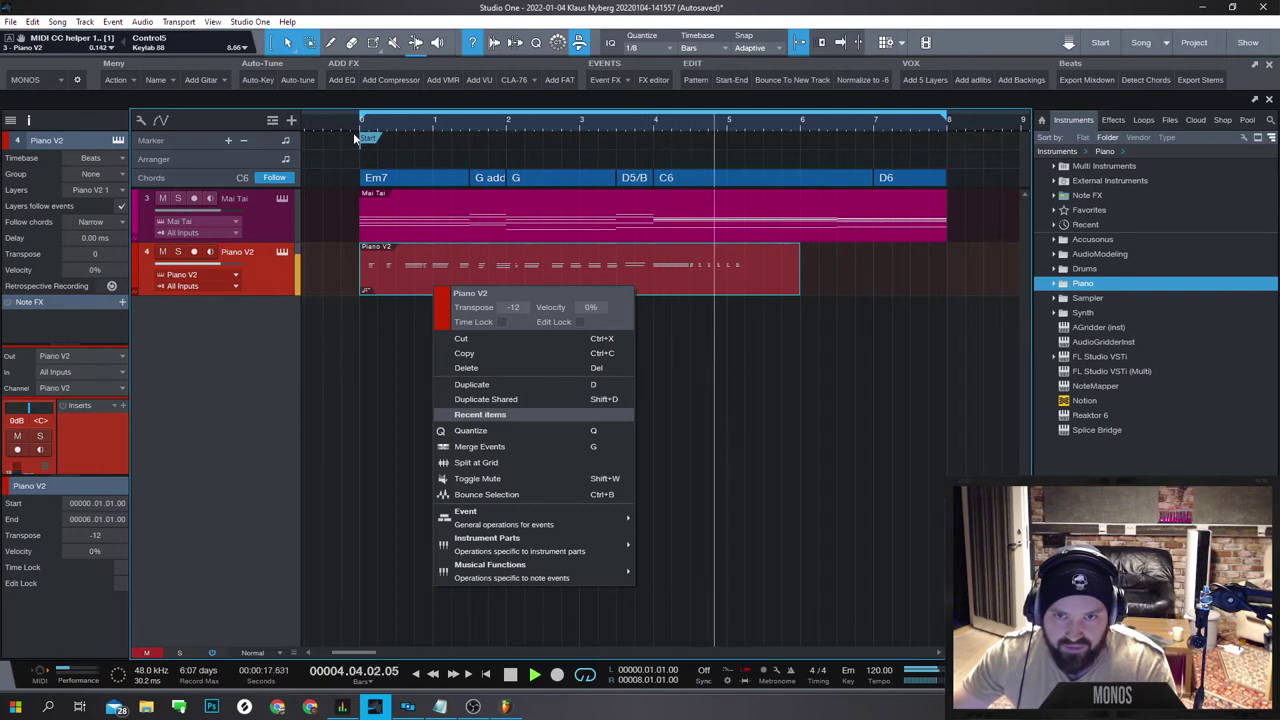
{"action": "key", "text": "space"}
{"action": "left_click", "coordinate": [885, 463]}
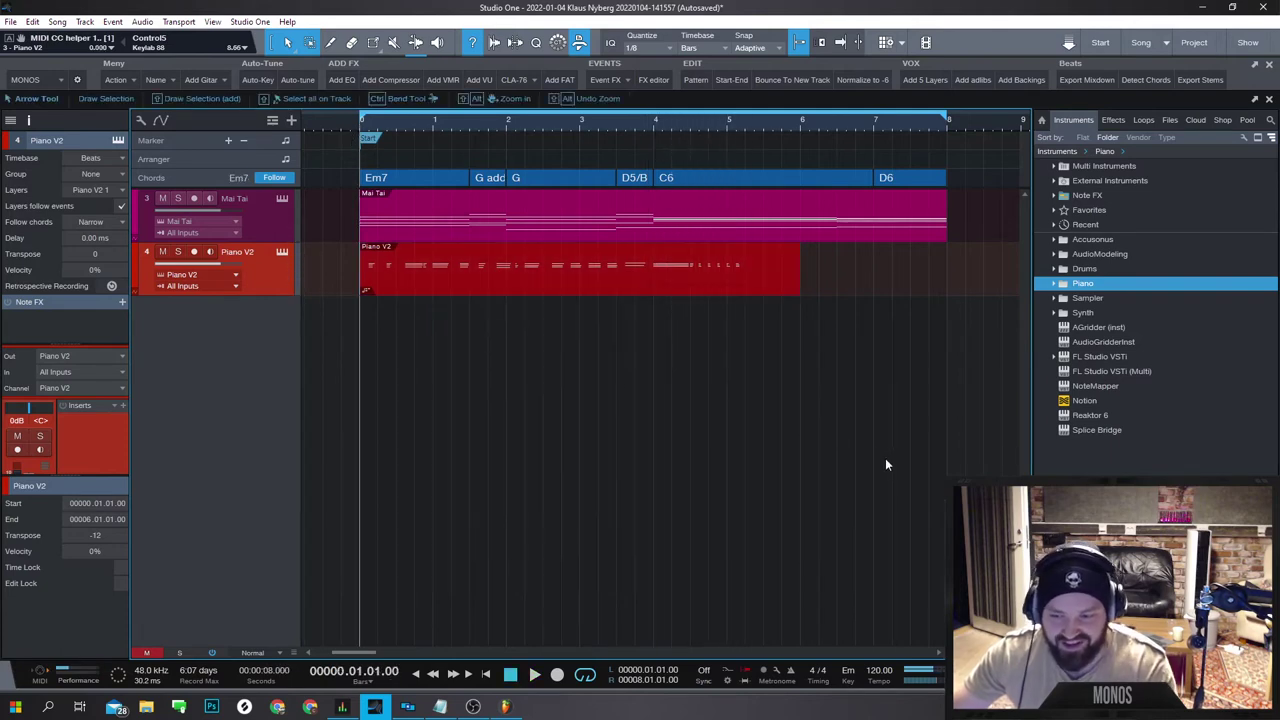
Open the Piano V2 part for note editing and delete all of its recorded notes.
{"action": "left_click", "coordinate": [449, 268]}
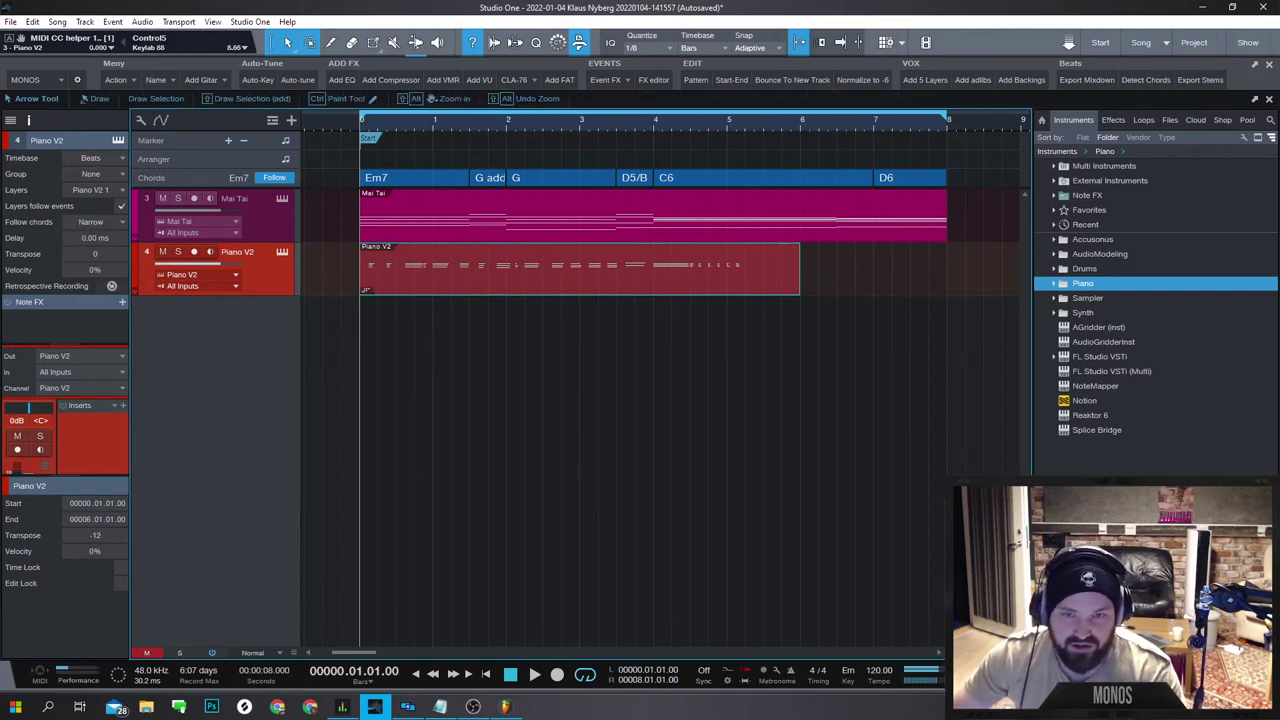
{"action": "mouse_move", "coordinate": [1072, 144]}
{"action": "left_mouse_down"}
{"action": "mouse_move", "coordinate": [426, 262]}
{"action": "mouse_move", "coordinate": [339, 445]}
{"action": "left_mouse_up"}
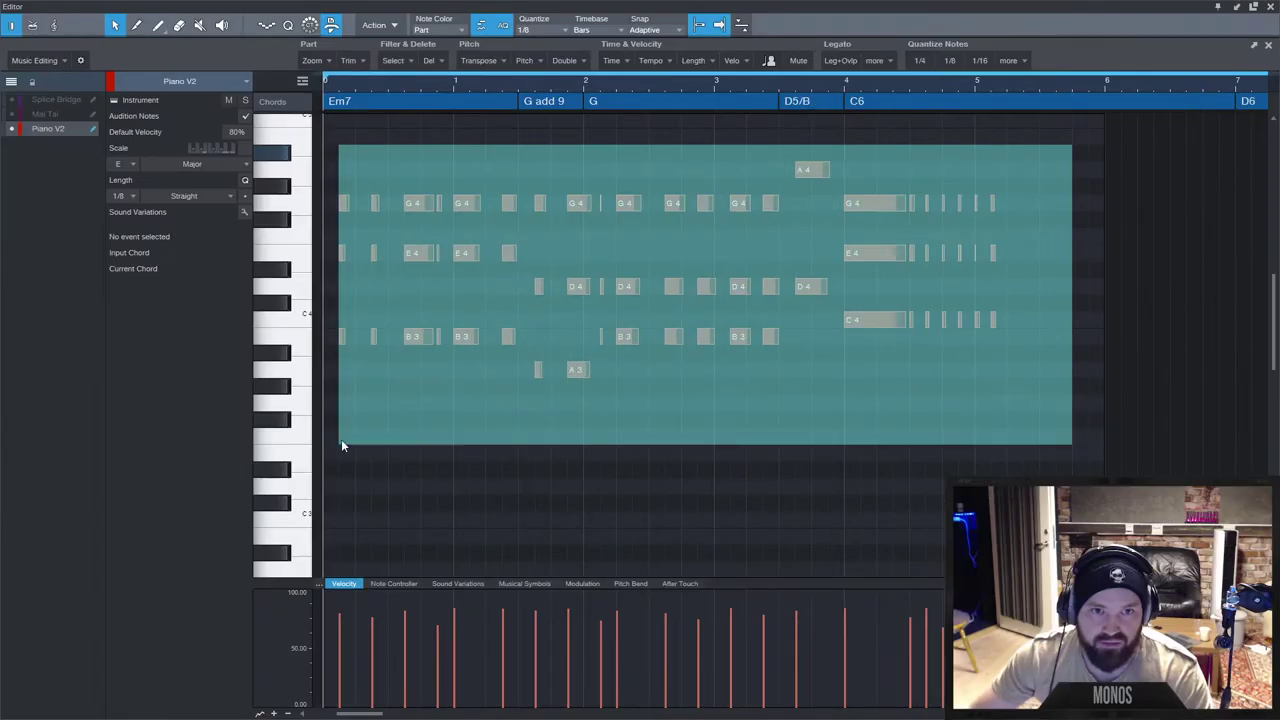
{"action": "key", "text": "Delete"}
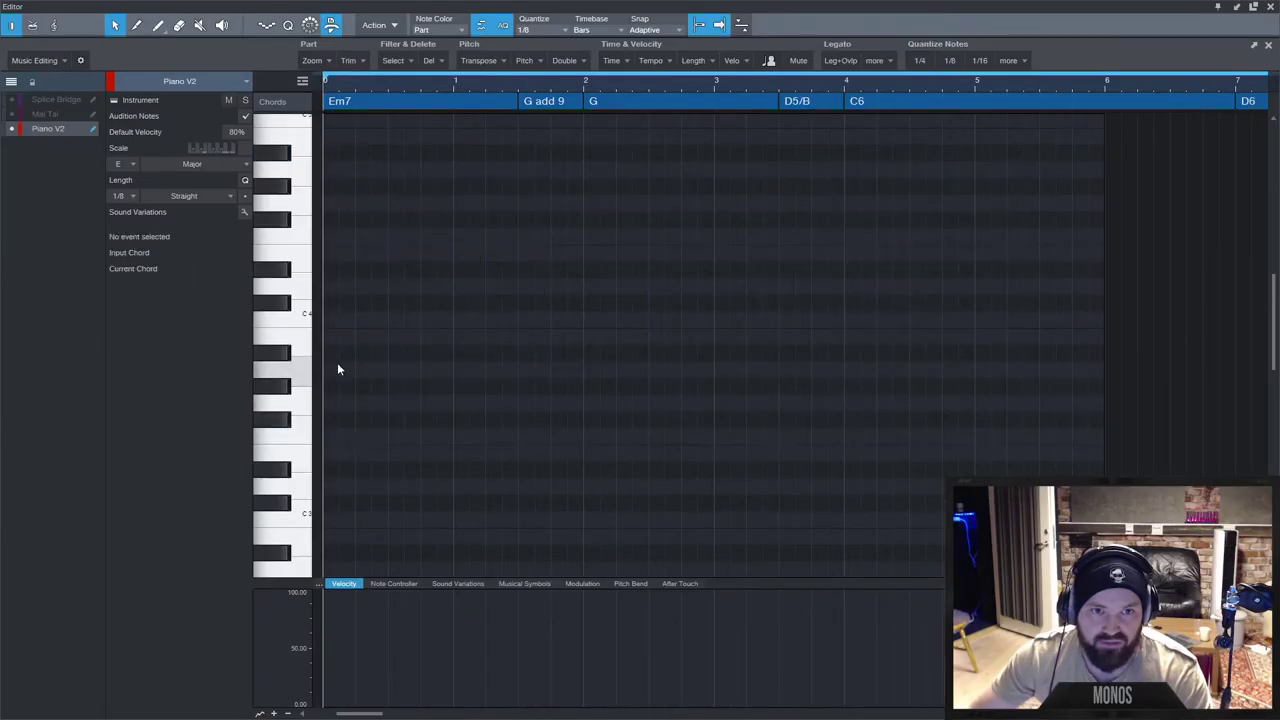
Draw six consecutive B 3 notes from the part's start to bar 6, alternating one-and-a-half-bar and half-bar lengths.
{"action": "left_click", "coordinate": [330, 340]}
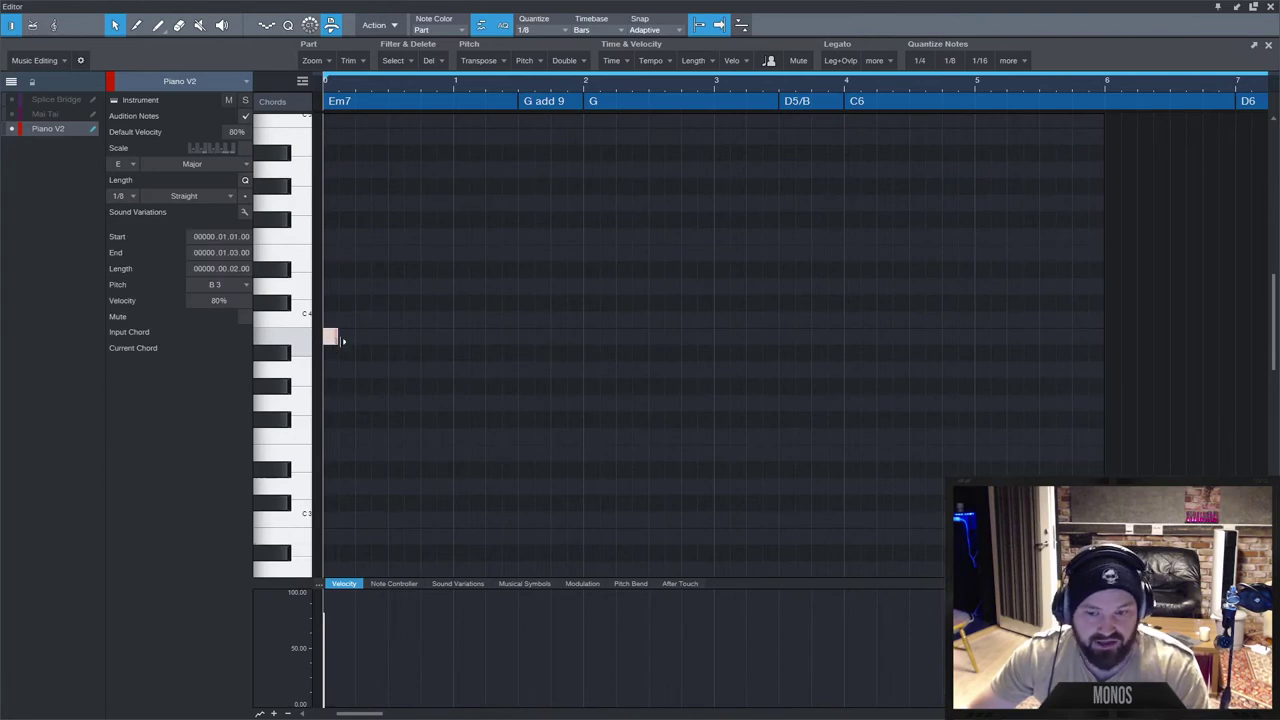
{"action": "left_click_drag", "start_coordinate": [342, 341], "coordinate": [727, 340]}
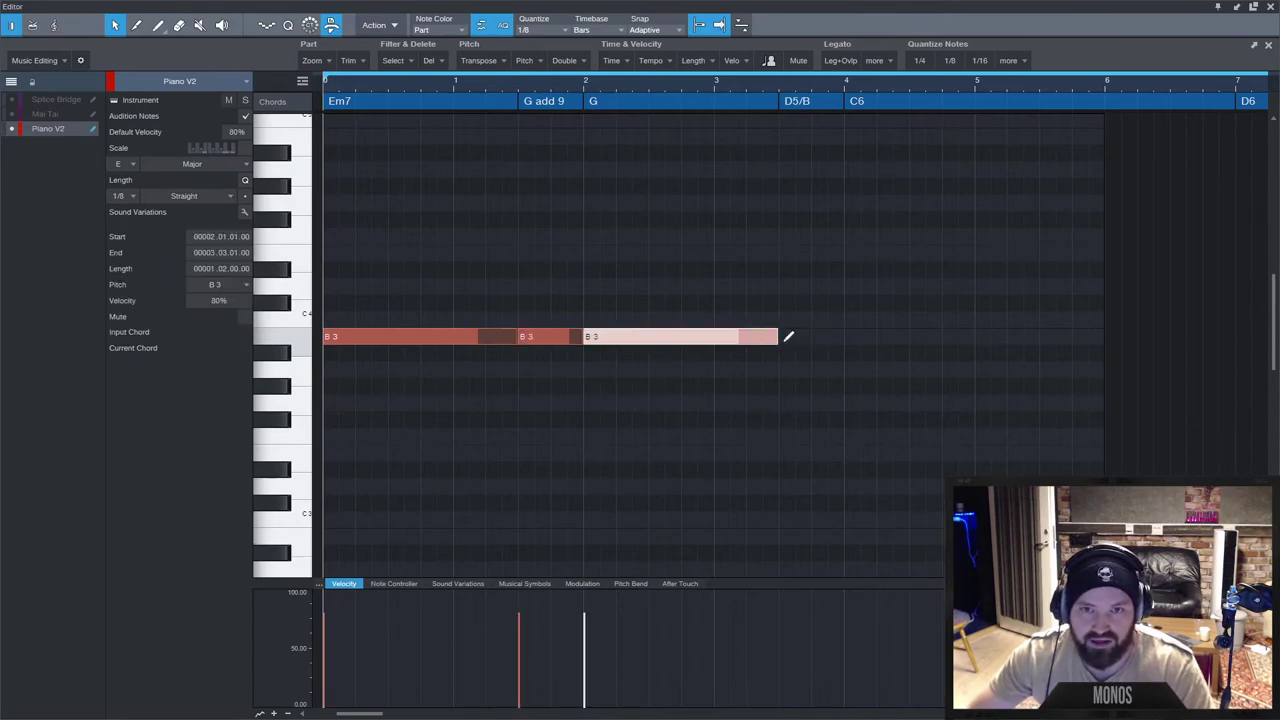
{"action": "left_click_drag", "start_coordinate": [783, 339], "coordinate": [878, 338]}
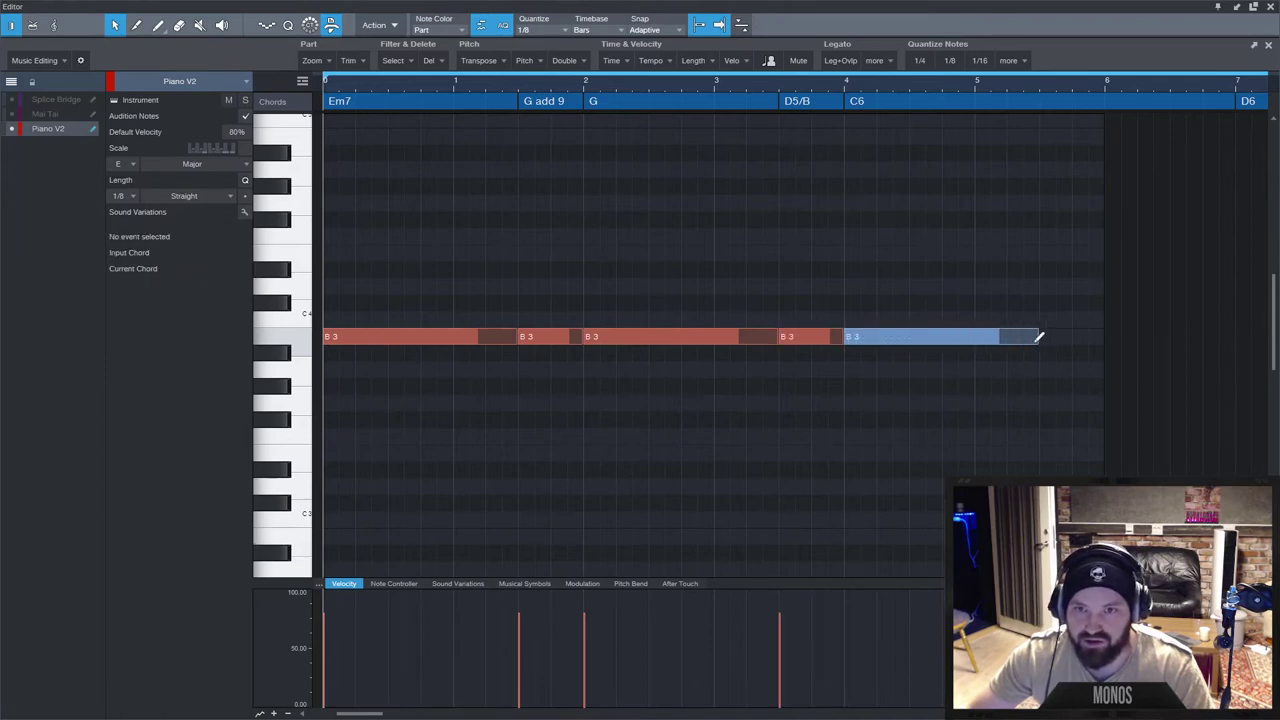
{"action": "left_click_drag", "start_coordinate": [1038, 337], "coordinate": [1085, 335]}
Select all six B 3 notes and lower them two octaves.
{"action": "left_click_drag", "start_coordinate": [1120, 294], "coordinate": [480, 420]}
{"action": "left_click", "coordinate": [518, 459]}
{"action": "left_click_drag", "start_coordinate": [1140, 226], "coordinate": [420, 446]}
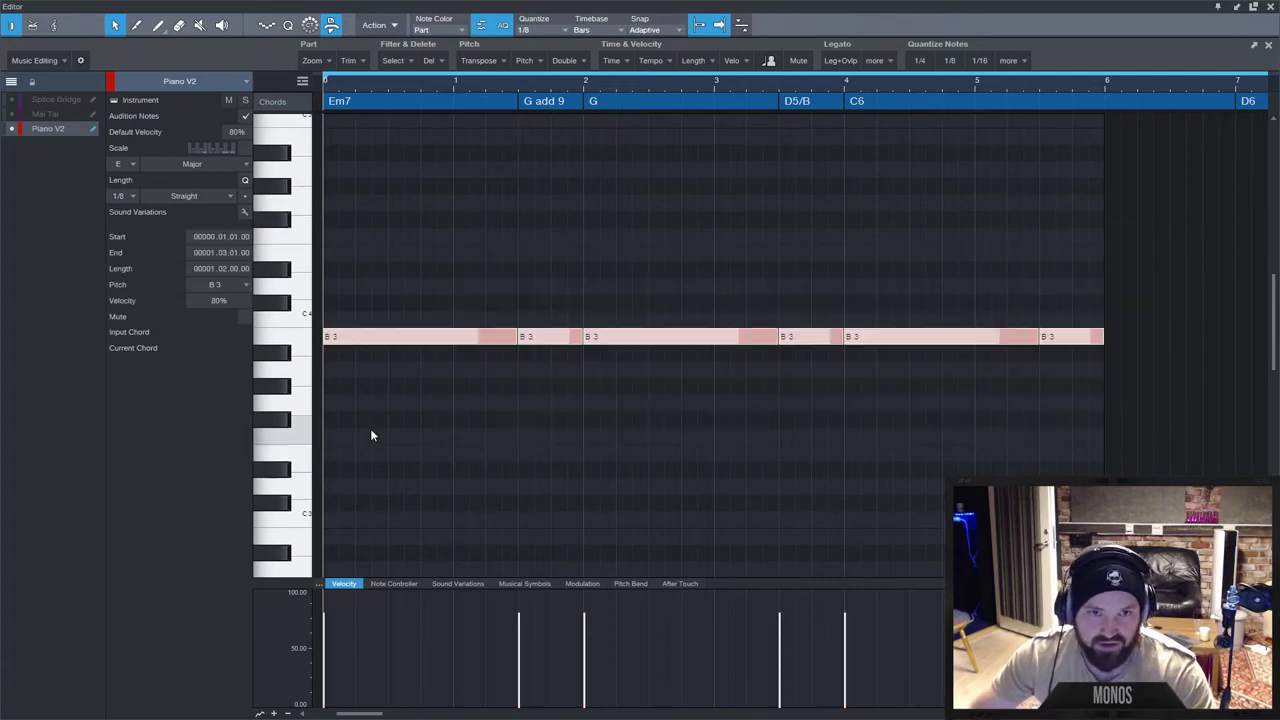
{"action": "key", "text": "shift+Down"}
{"action": "key", "text": "shift+Down"}
Switch the Piano V2 track's chord following to Bass and play the part.
{"action": "scroll", "coordinate": [530, 465], "scroll_direction": "down", "scroll_amount": 3}
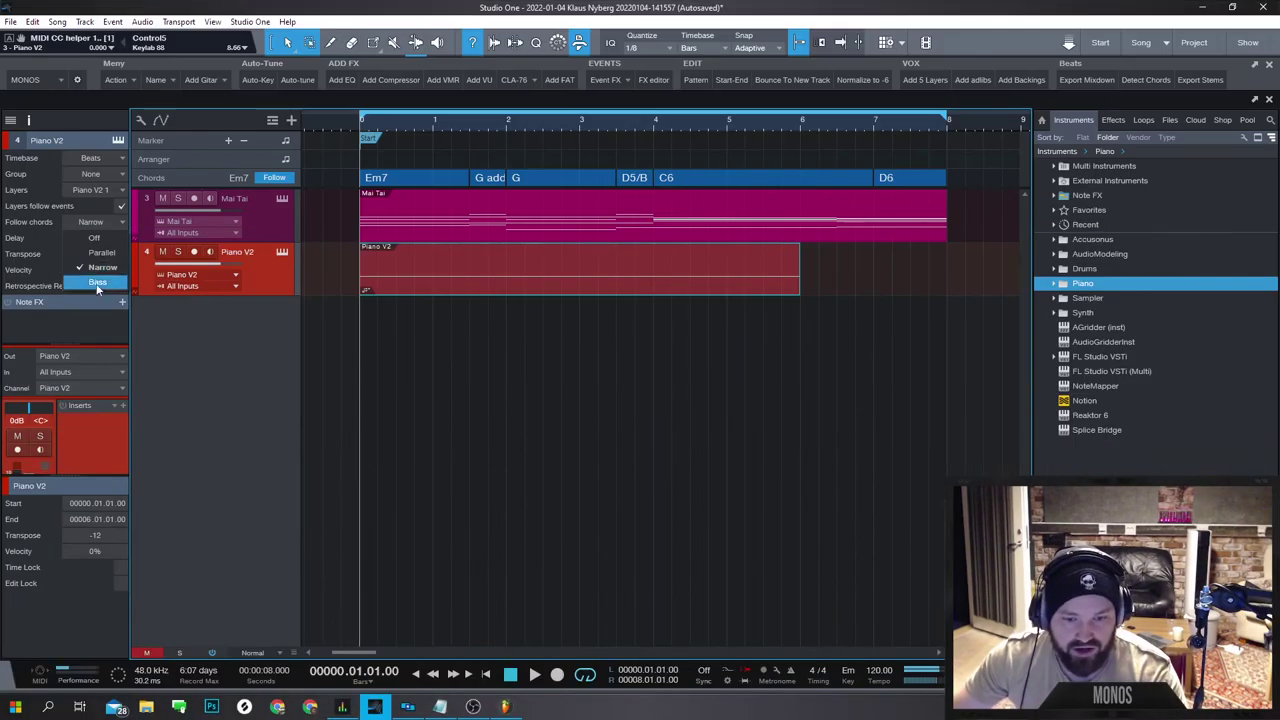
{"action": "left_click", "coordinate": [97, 284]}
{"action": "key", "text": "space"}
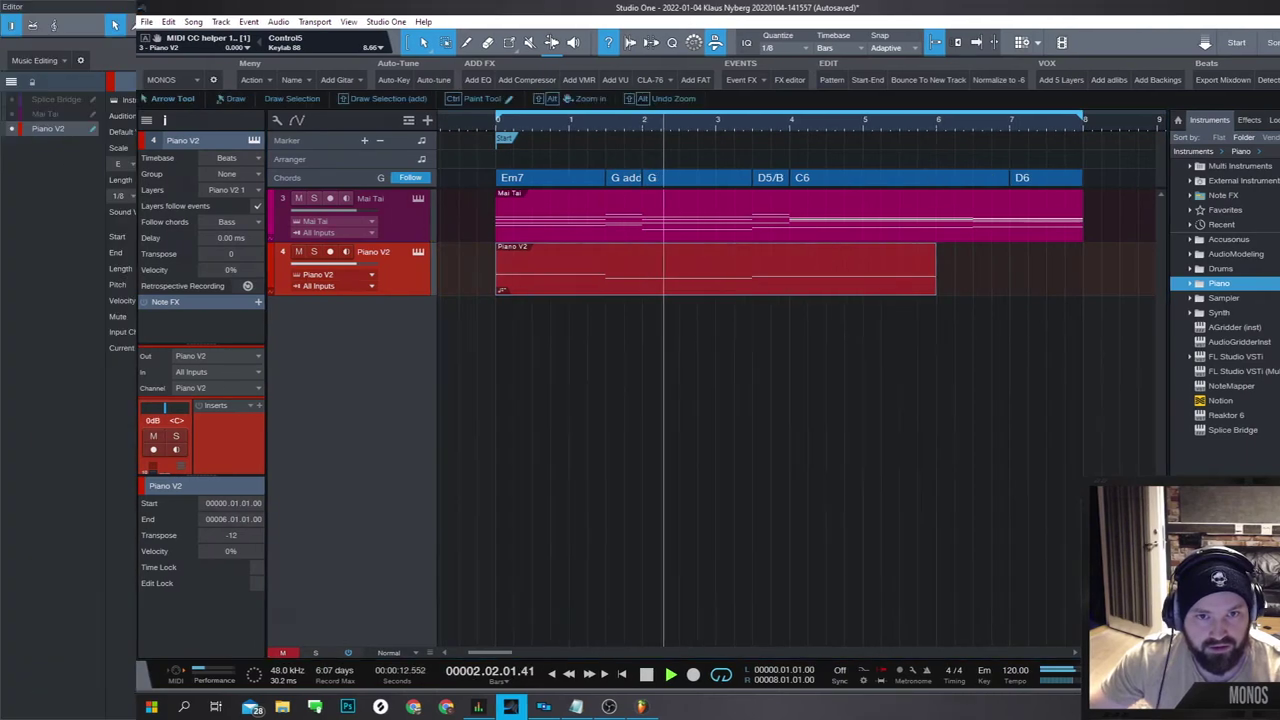
Raise the short bass note under G add 9 an octave to G 2 and play from just before it.
{"action": "key", "text": "shift+Up"}
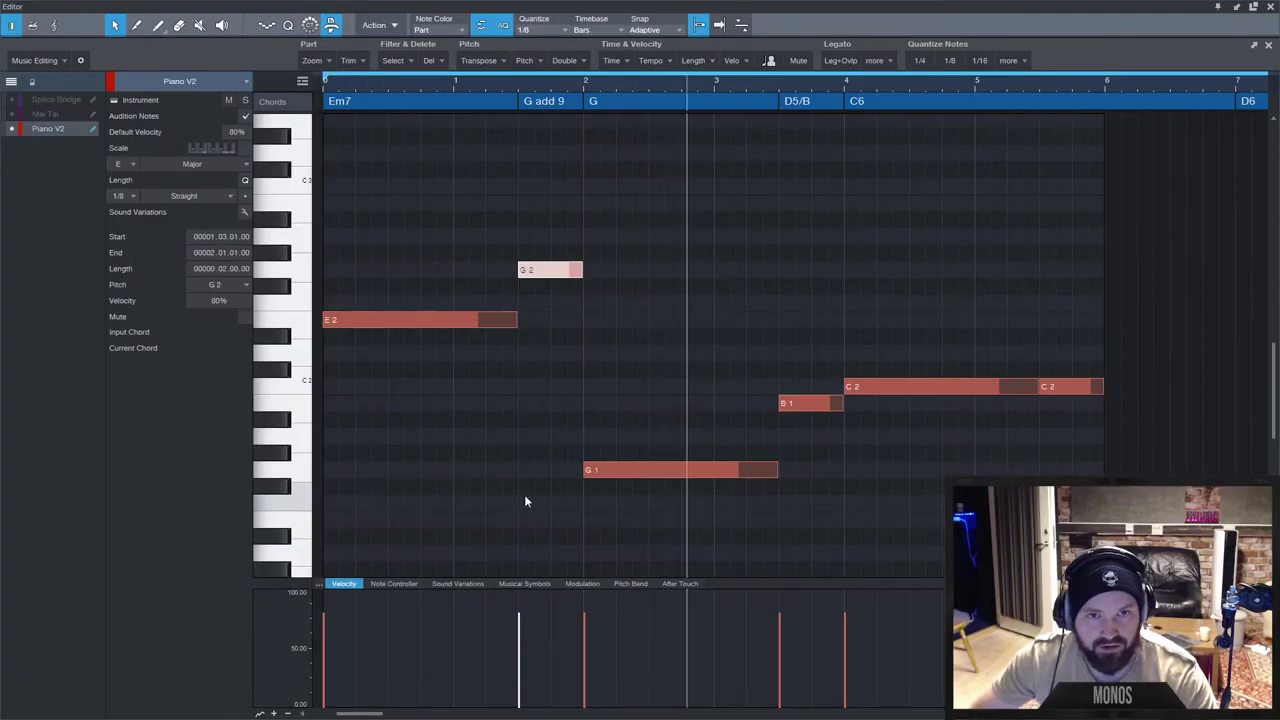
{"action": "key", "text": "space"}
{"action": "left_click", "coordinate": [510, 89]}
{"action": "key", "text": "space"}
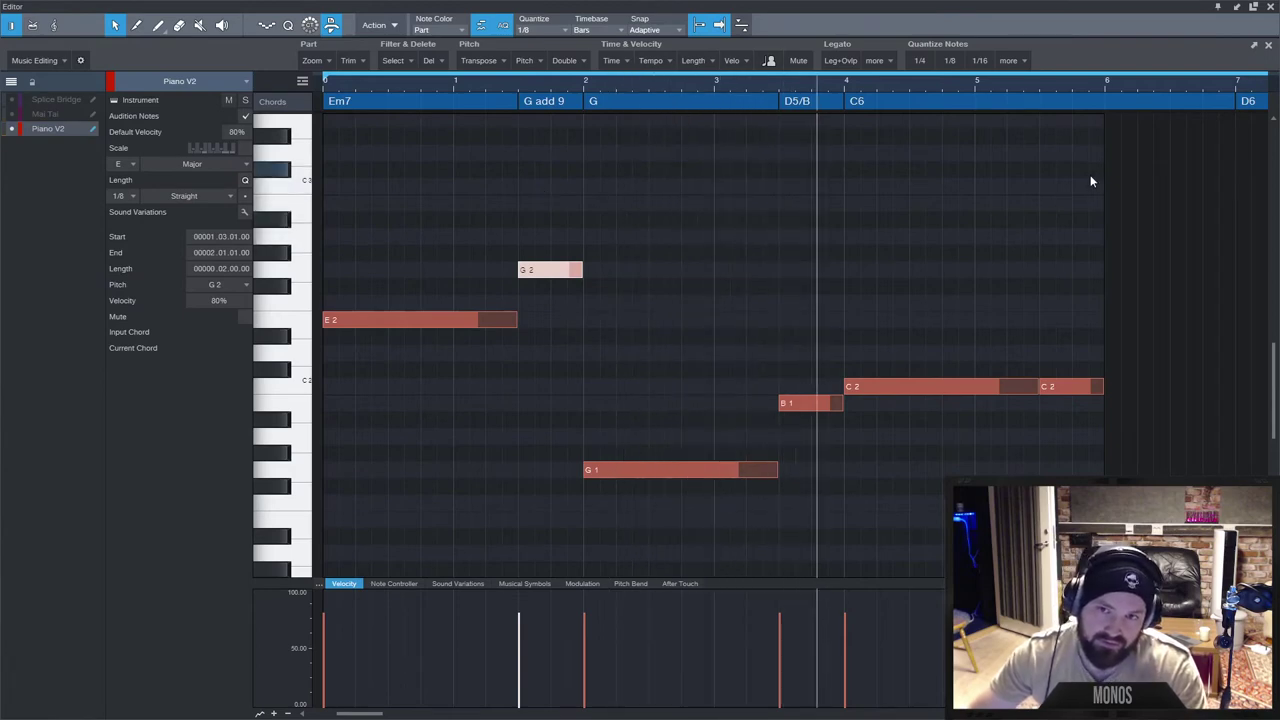
Stop playback and delete the short C 2 note starting at 5.3.
{"action": "left_click", "coordinate": [1062, 388]}
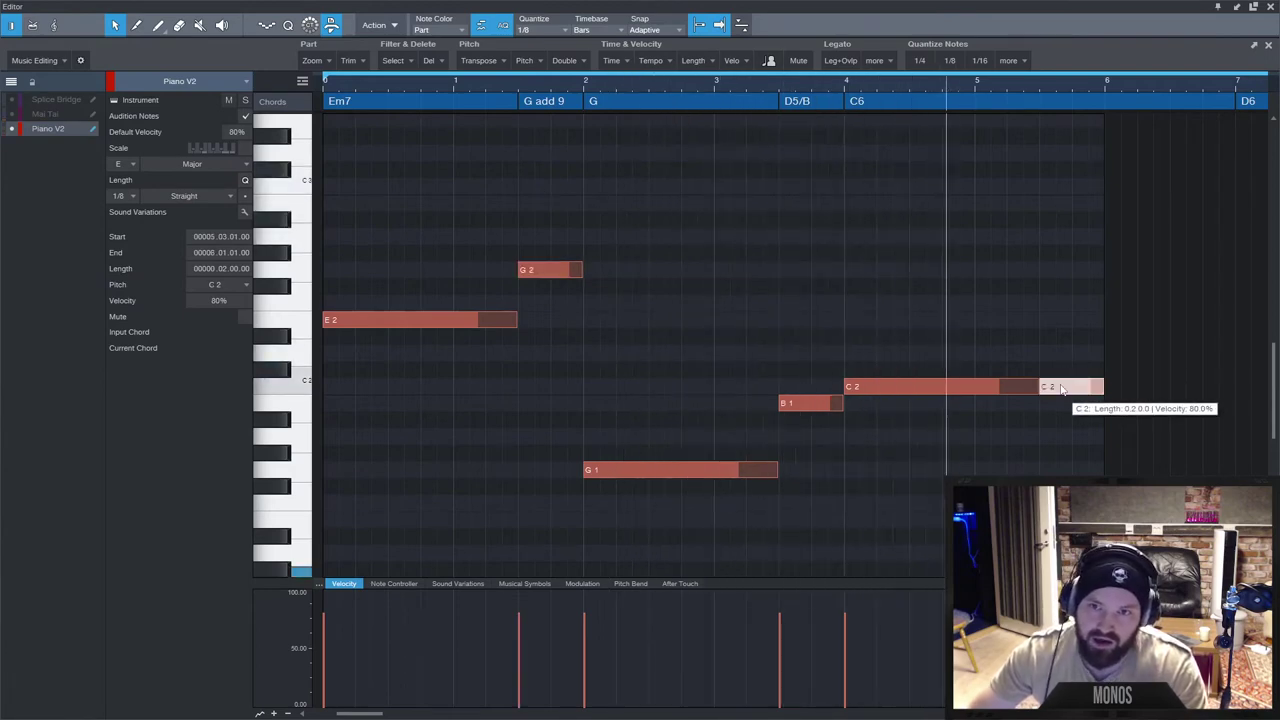
{"action": "key", "text": "space"}
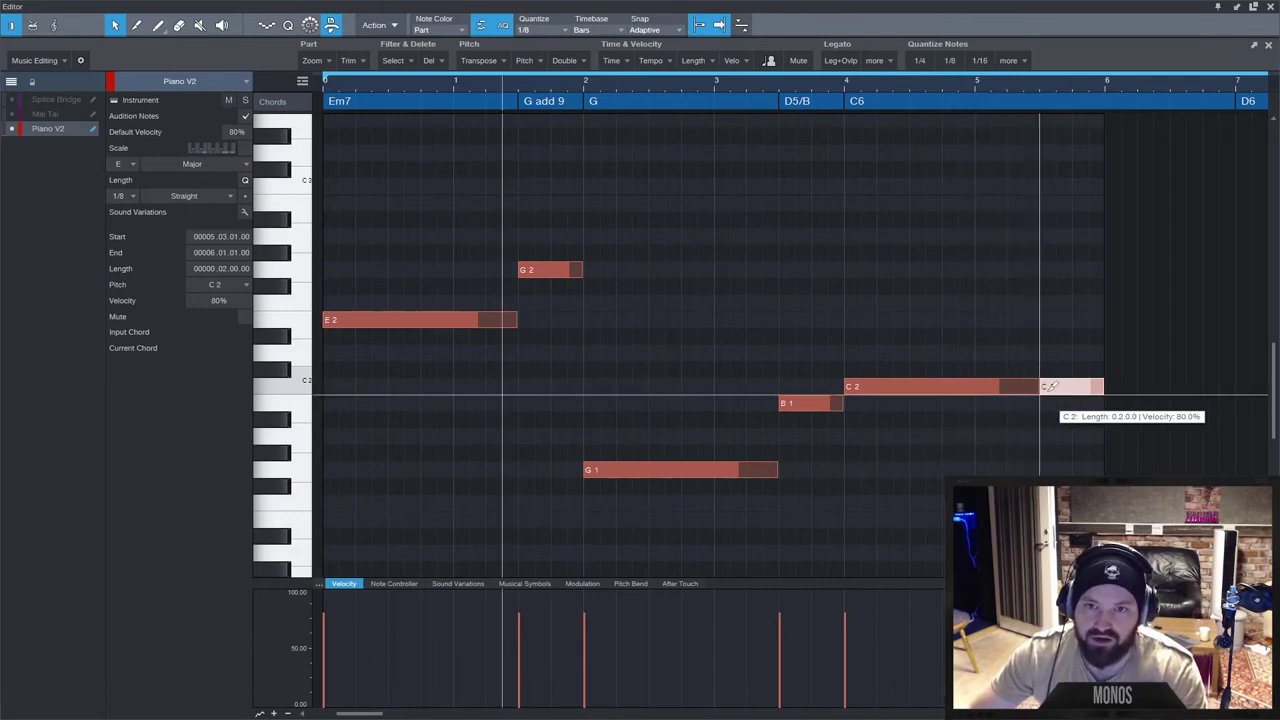
{"action": "left_click", "coordinate": [1058, 388], "text": "ctrl"}
{"action": "left_click_drag", "start_coordinate": [1086, 370], "coordinate": [1067, 410]}
{"action": "key", "text": "Delete"}
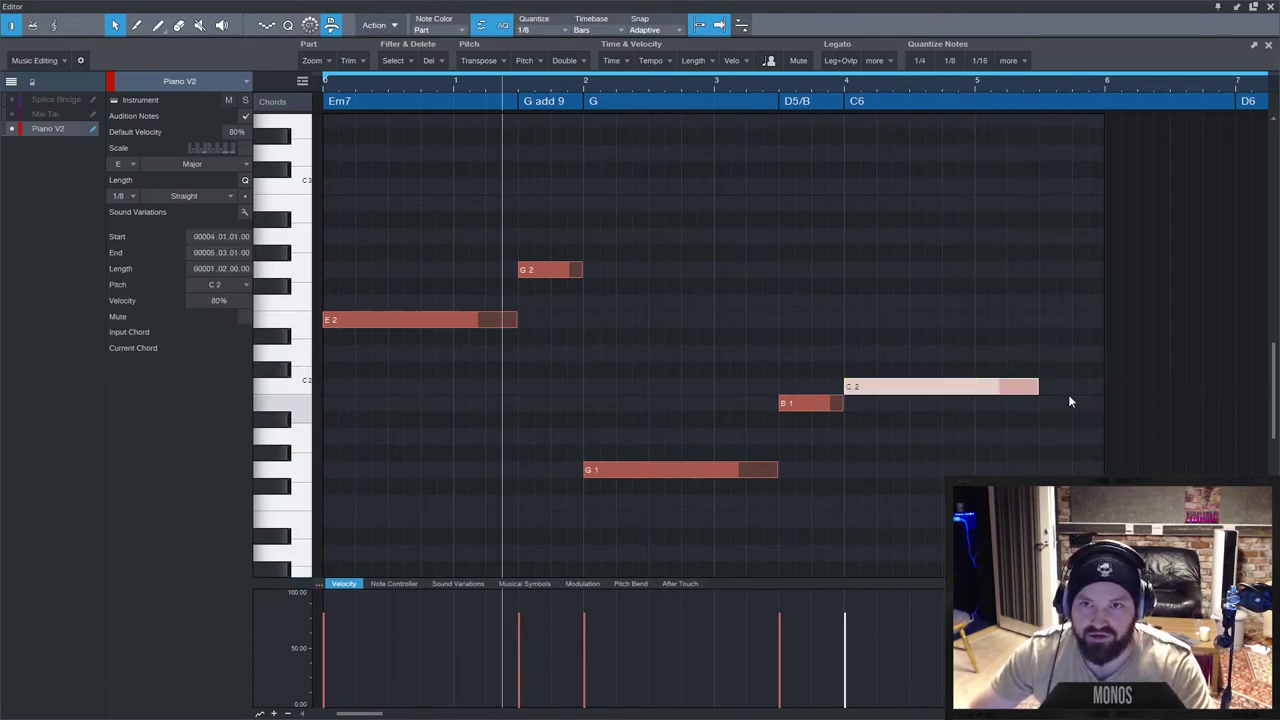
Extend the part to bar 8, lengthening the C 2 note to bar 7 and adding a one-bar D 2 note under D6.
{"action": "left_click_drag", "start_coordinate": [1105, 119], "coordinate": [1130, 162]}
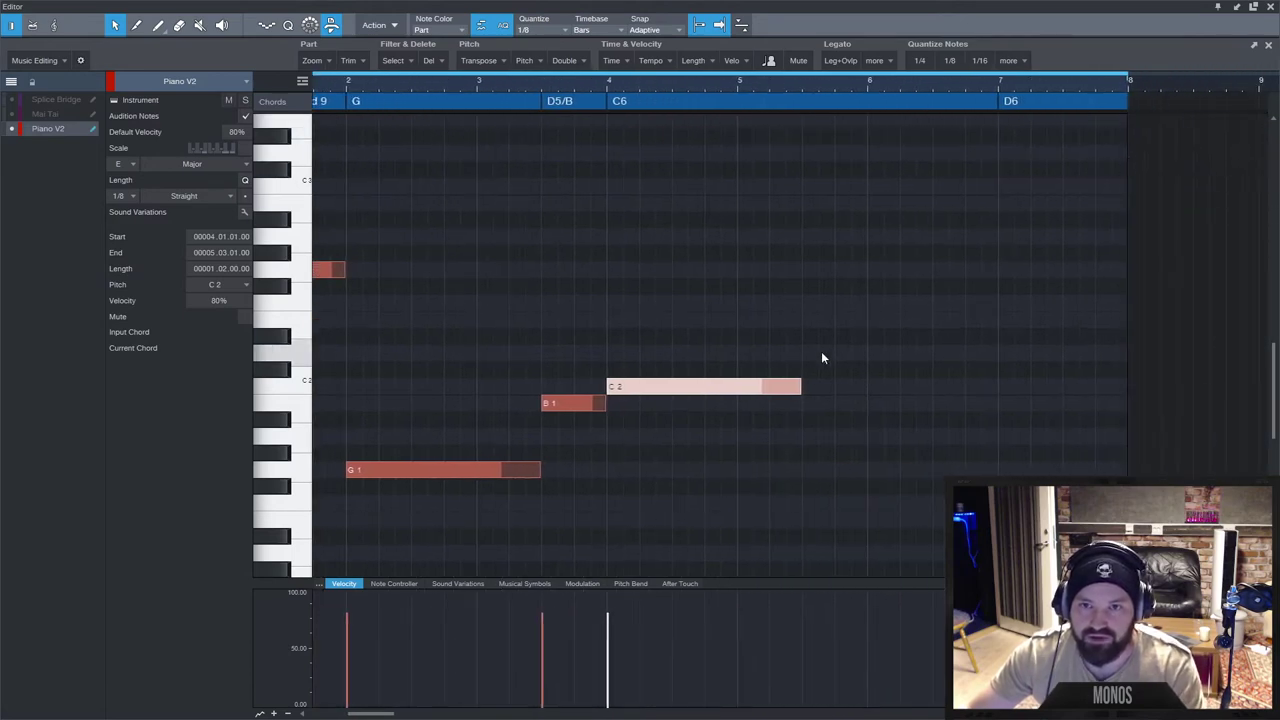
{"action": "mouse_move", "coordinate": [801, 387]}
{"action": "left_mouse_down"}
{"action": "mouse_move", "coordinate": [995, 395]}
{"action": "mouse_move", "coordinate": [1128, 352]}
{"action": "left_mouse_up"}
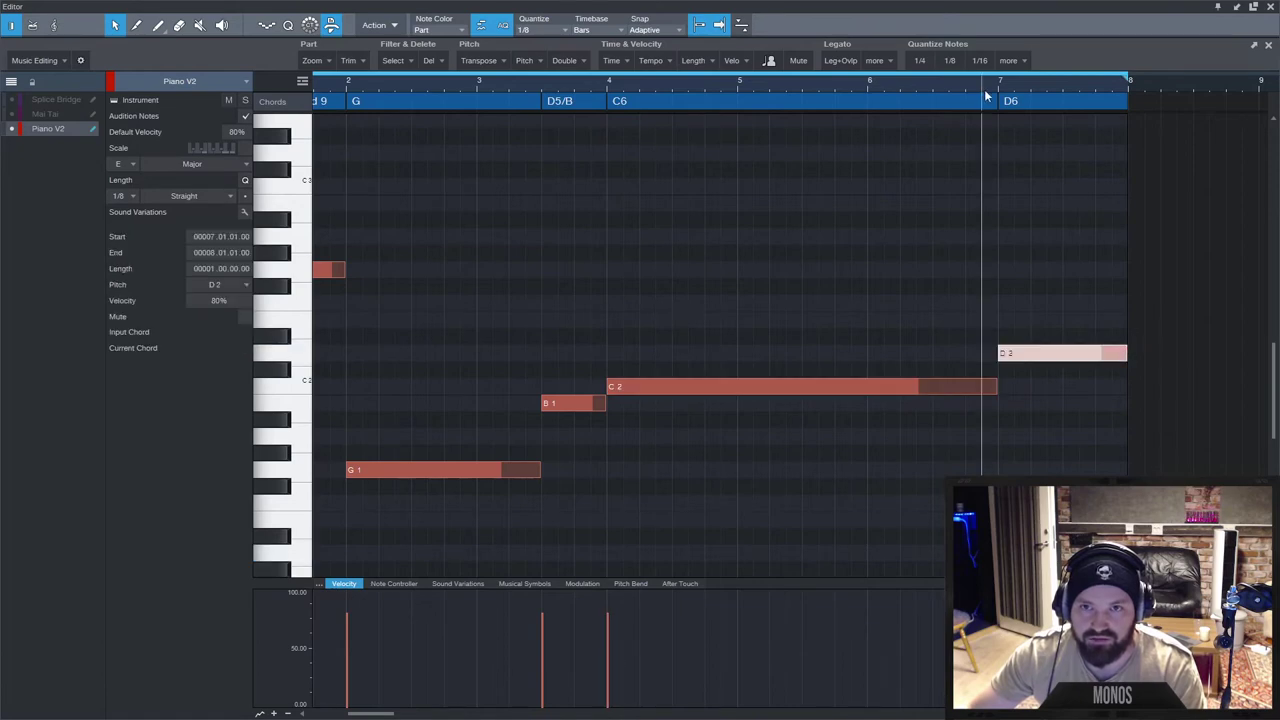
Rework the final note under D6 as a C 2 note running from bar 7 to bar 8.
{"action": "left_click", "coordinate": [1045, 355], "text": "alt"}
{"action": "left_click", "coordinate": [1022, 353]}
{"action": "key", "text": "shift+Down"}
{"action": "left_click_drag", "start_coordinate": [1041, 356], "coordinate": [1020, 389]}
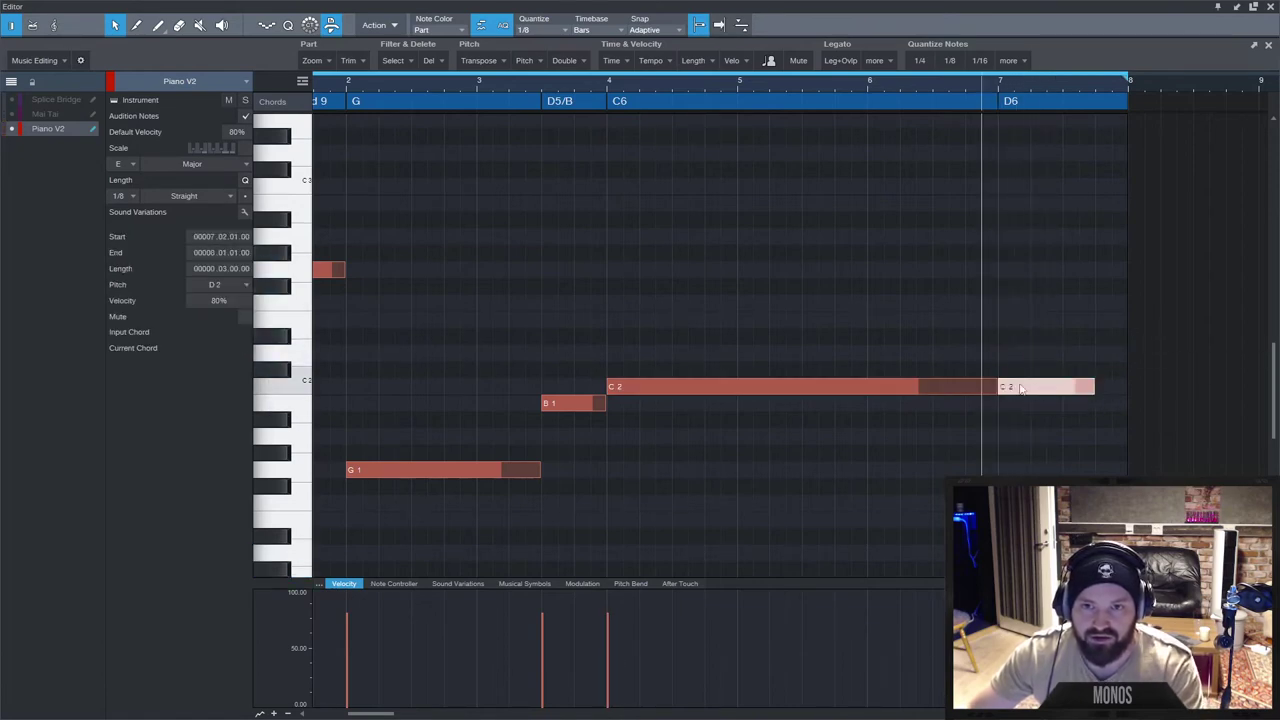
{"action": "left_click_drag", "start_coordinate": [1099, 392], "coordinate": [1129, 394]}
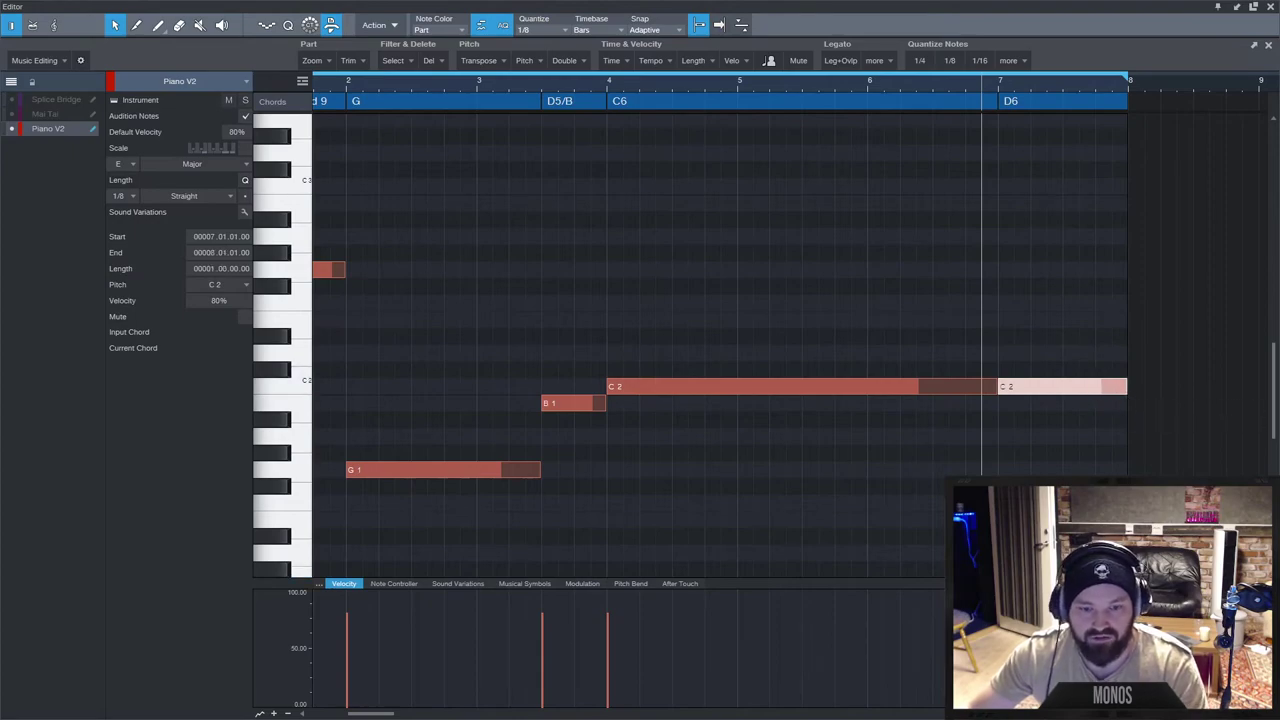
{"action": "left_click", "coordinate": [975, 475]}
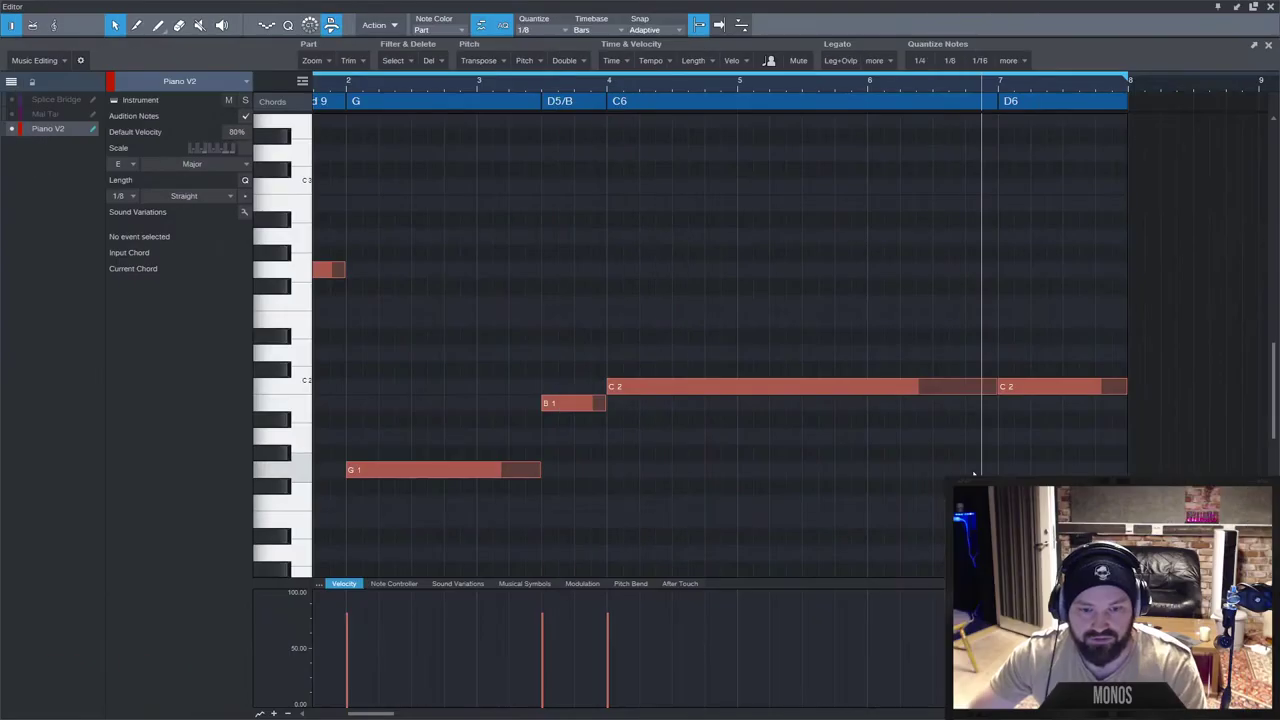
Try Narrow chord following on the Piano V2 track, set it back to Bass and play the part from the beginning.
{"action": "left_click", "coordinate": [95, 222]}
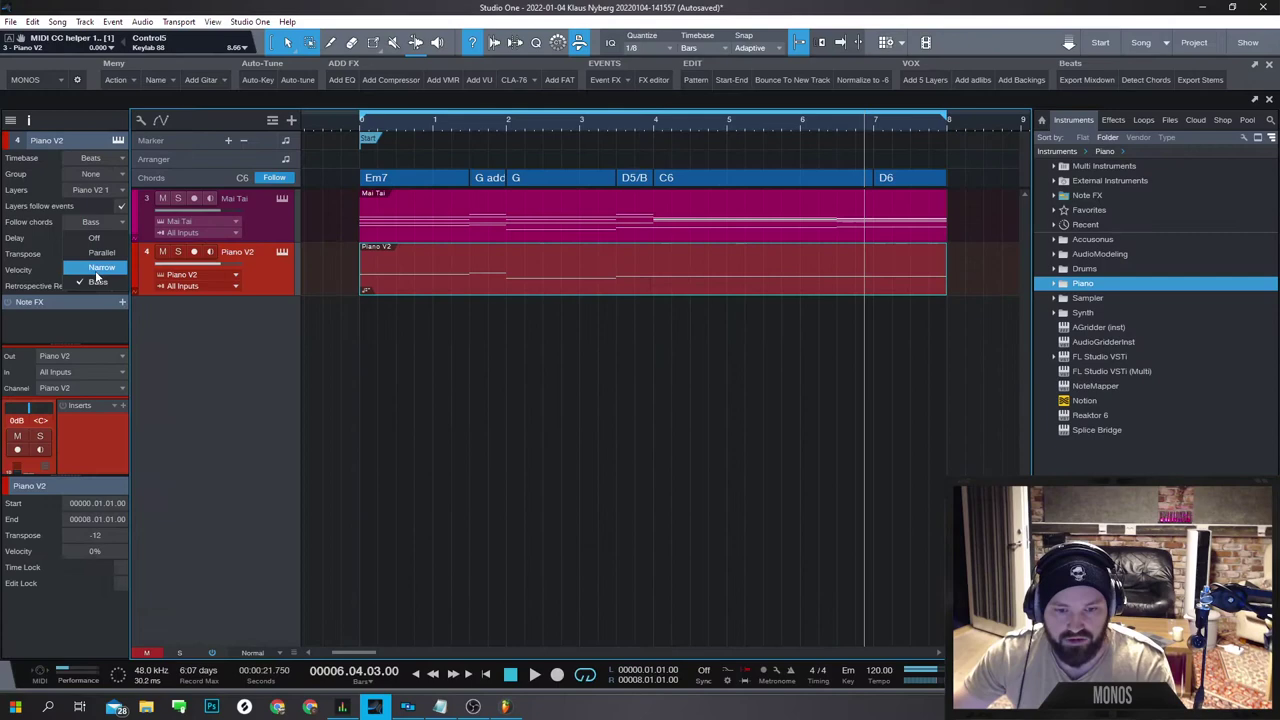
{"action": "left_click", "coordinate": [97, 272]}
{"action": "left_click", "coordinate": [90, 226]}
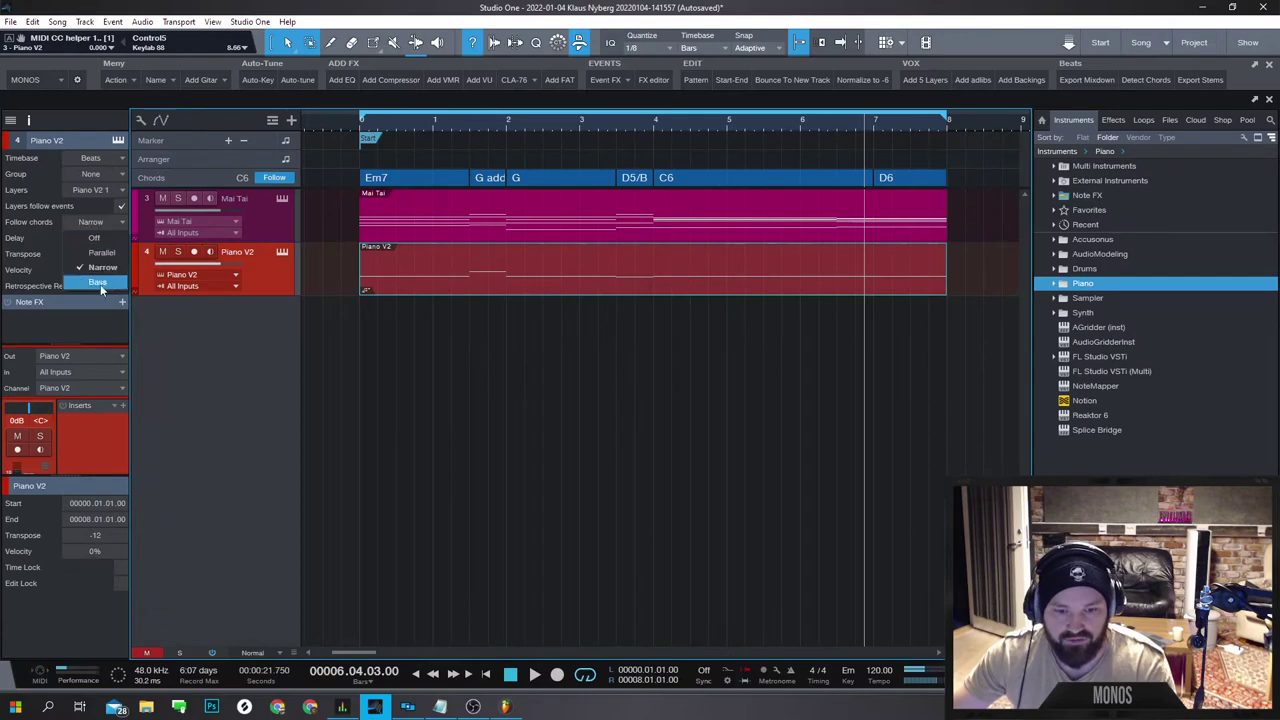
{"action": "left_click", "coordinate": [100, 285]}
{"action": "key", "text": "space"}
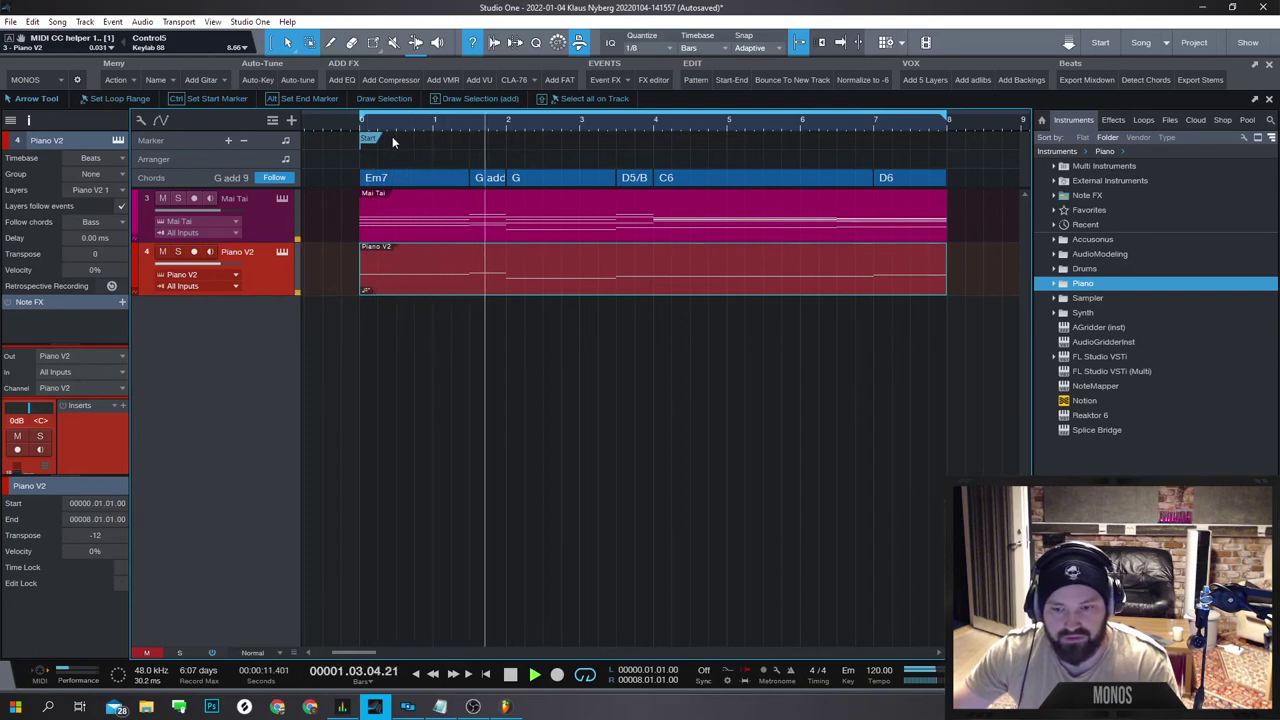
{"action": "key", "text": "space"}
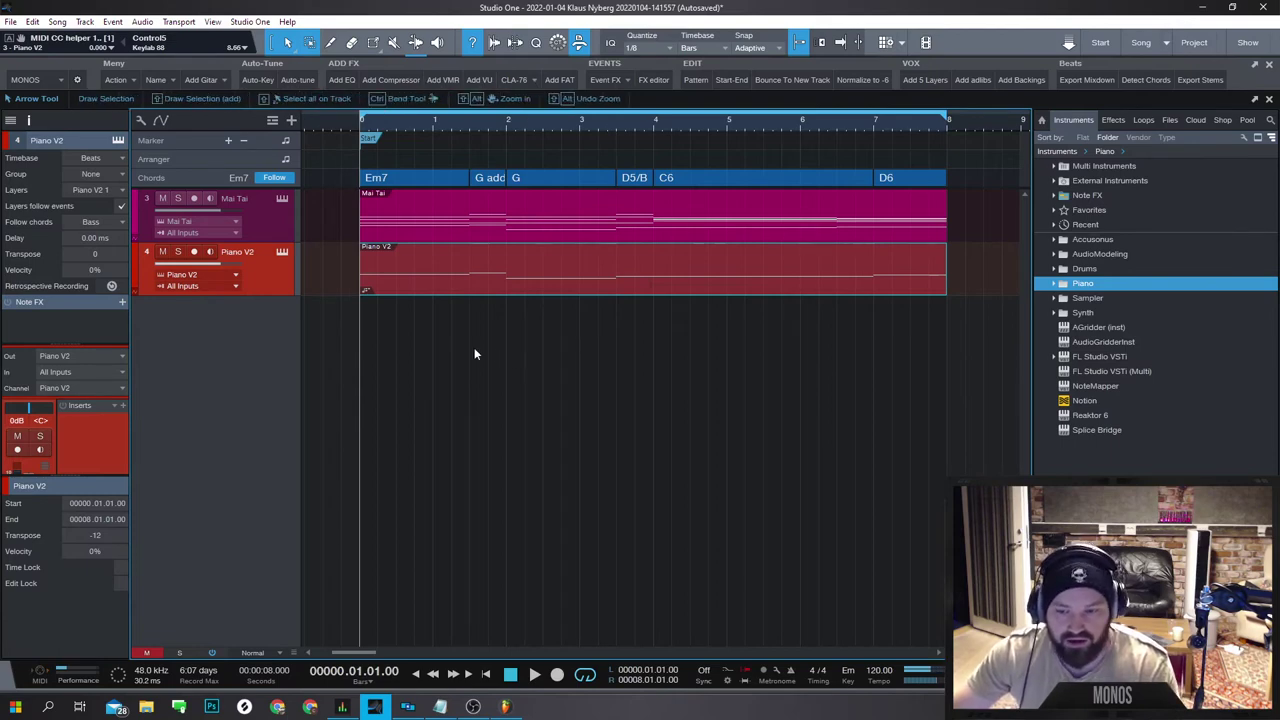
Delete the Mai Tai and Piano V2 parts and create an empty eight-bar part on the Piano V2 track.
{"action": "left_click_drag", "start_coordinate": [459, 402], "coordinate": [420, 227]}
{"action": "key", "text": "Delete"}
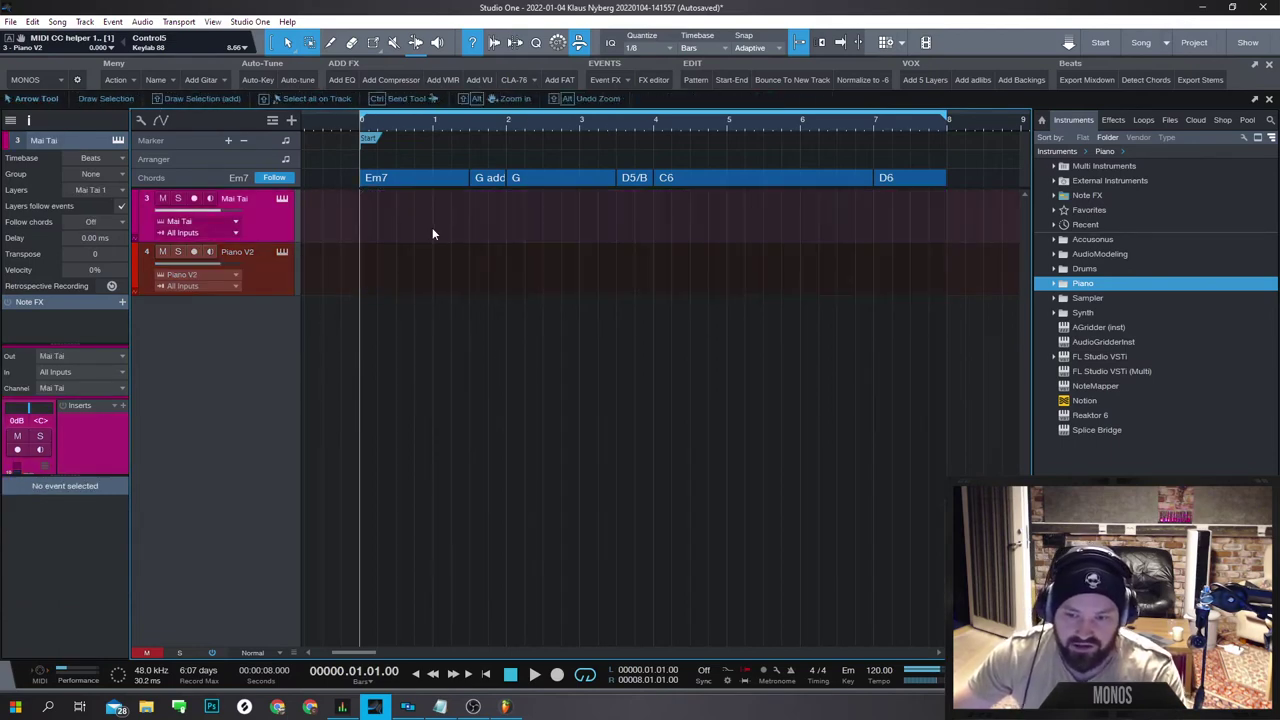
{"action": "double_click", "coordinate": [380, 276]}
{"action": "key", "text": "5"}
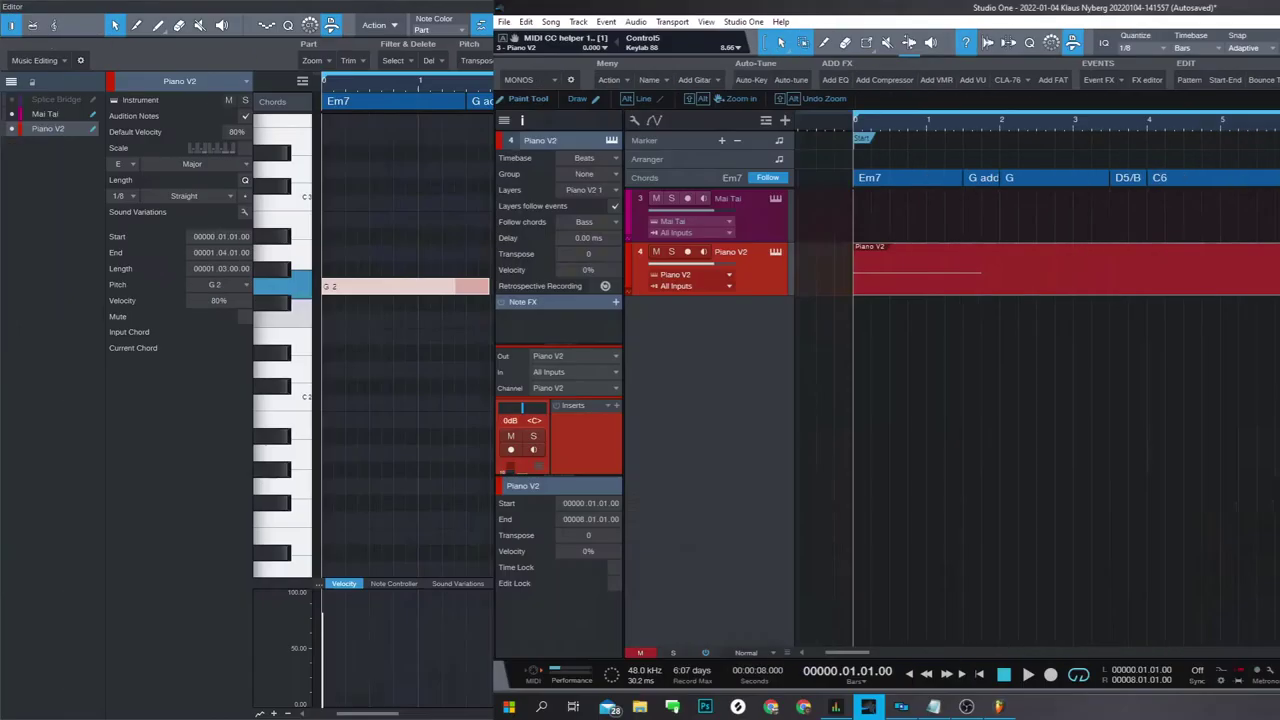
Draw overlapping G 2, F 2, C# 2 and D# 2 notes with staggered starts and different lengths from the part's beginning.
{"action": "left_click_drag", "start_coordinate": [346, 319], "coordinate": [526, 320]}
{"action": "mouse_move", "coordinate": [334, 386]}
{"action": "left_mouse_down"}
{"action": "mouse_move", "coordinate": [597, 417]}
{"action": "mouse_move", "coordinate": [706, 386]}
{"action": "left_mouse_up"}
{"action": "left_click_drag", "start_coordinate": [391, 356], "coordinate": [597, 355]}
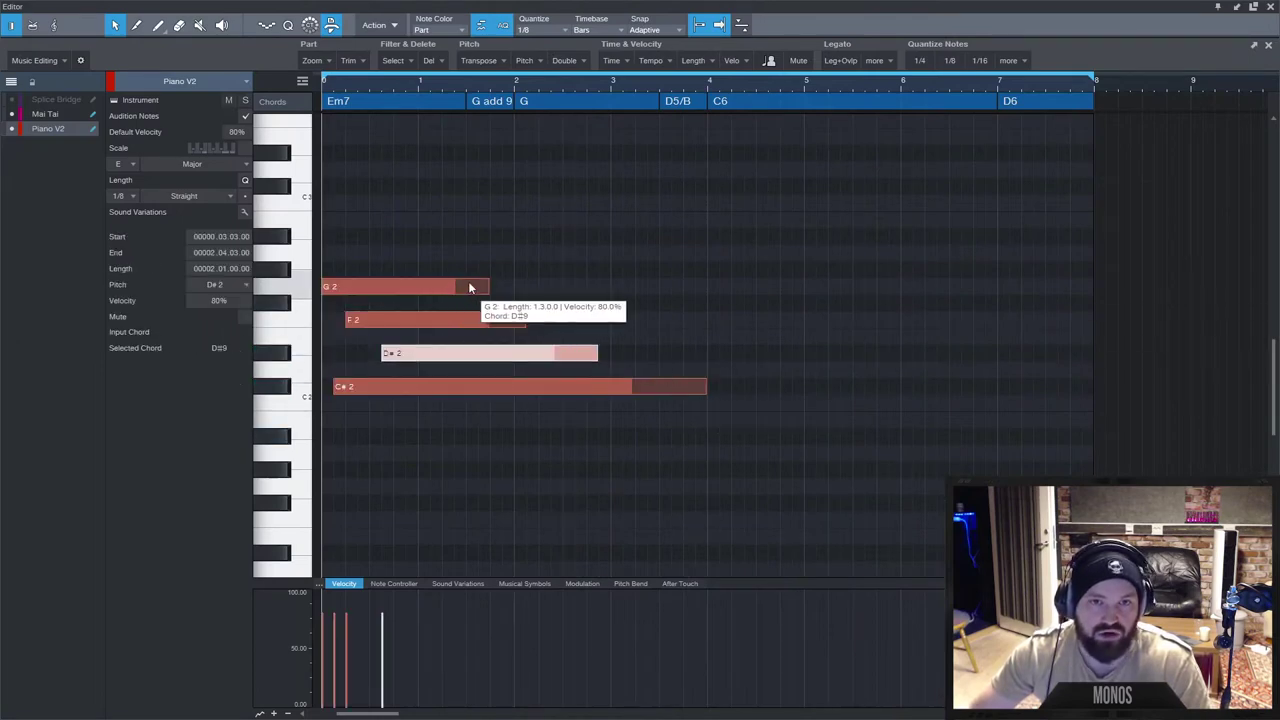
Select all four notes and try resizing them together to one shared length, undoing the attempts.
{"action": "left_click_drag", "start_coordinate": [888, 264], "coordinate": [382, 477]}
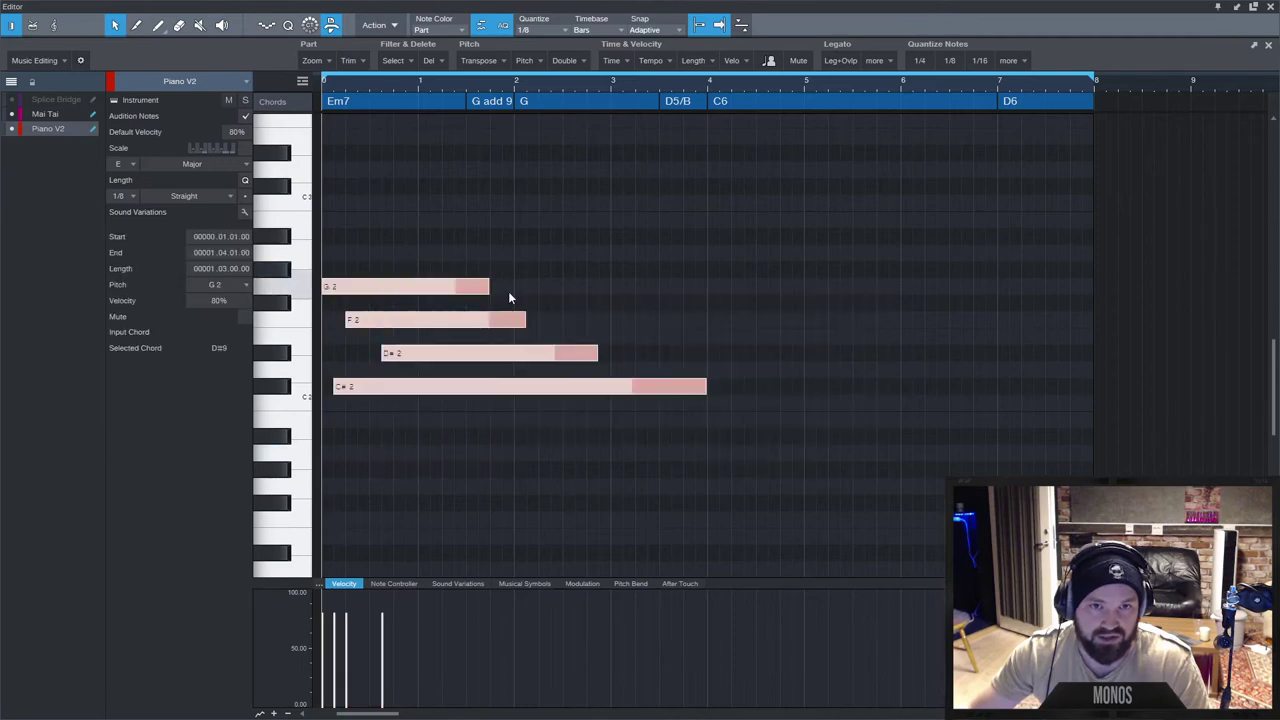
{"action": "mouse_move", "coordinate": [493, 287]}
{"action": "left_mouse_down"}
{"action": "mouse_move", "coordinate": [465, 288]}
{"action": "mouse_move", "coordinate": [491, 289]}
{"action": "left_mouse_up"}
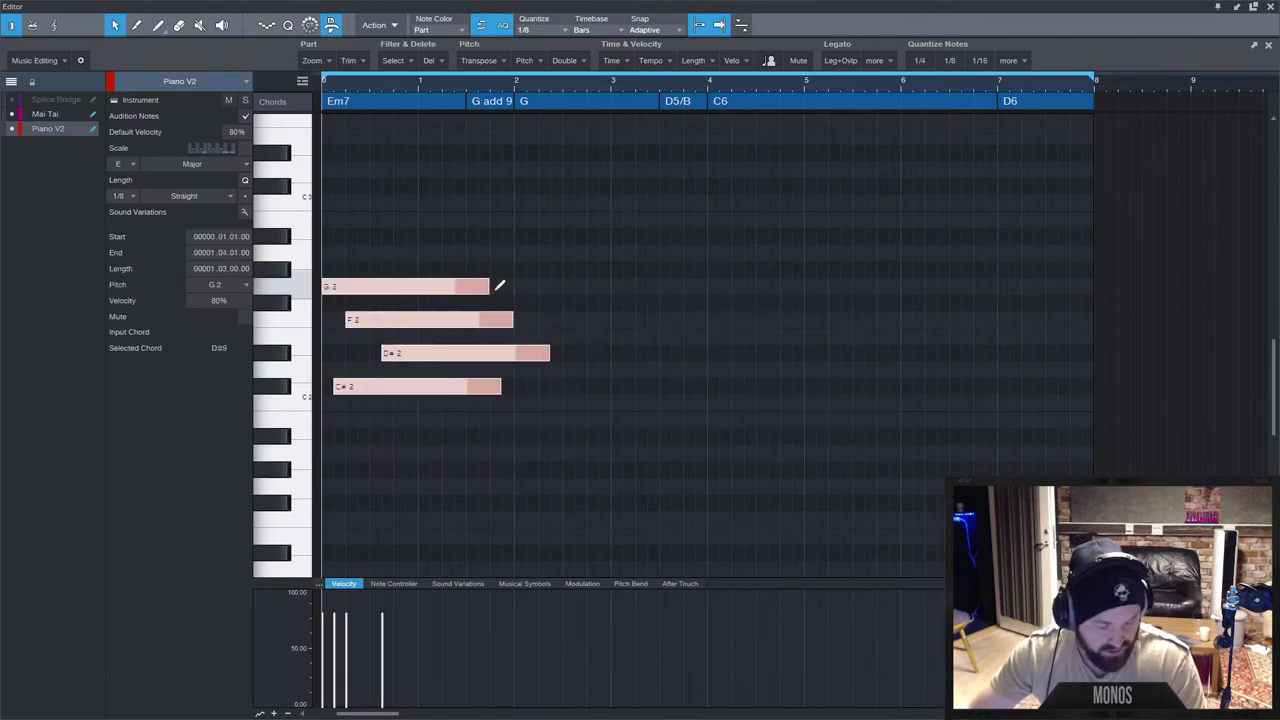
{"action": "key", "text": "ctrl+z"}
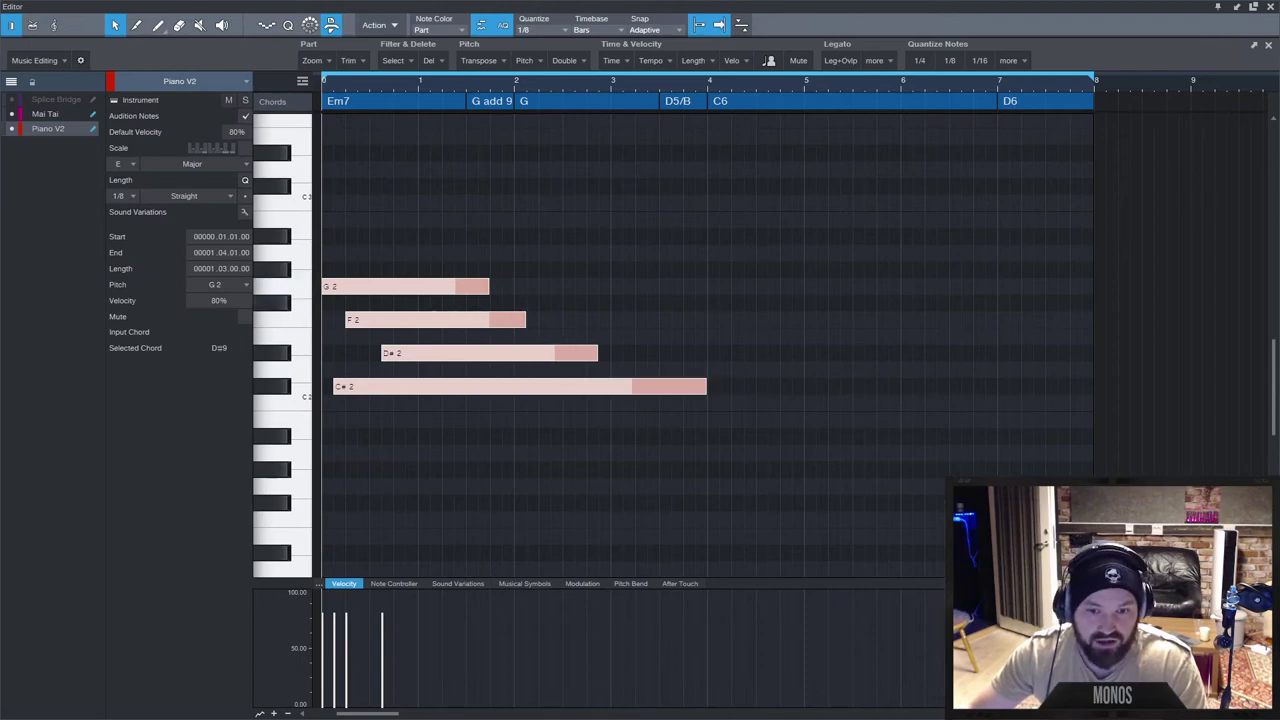
{"action": "key", "text": "F2"}
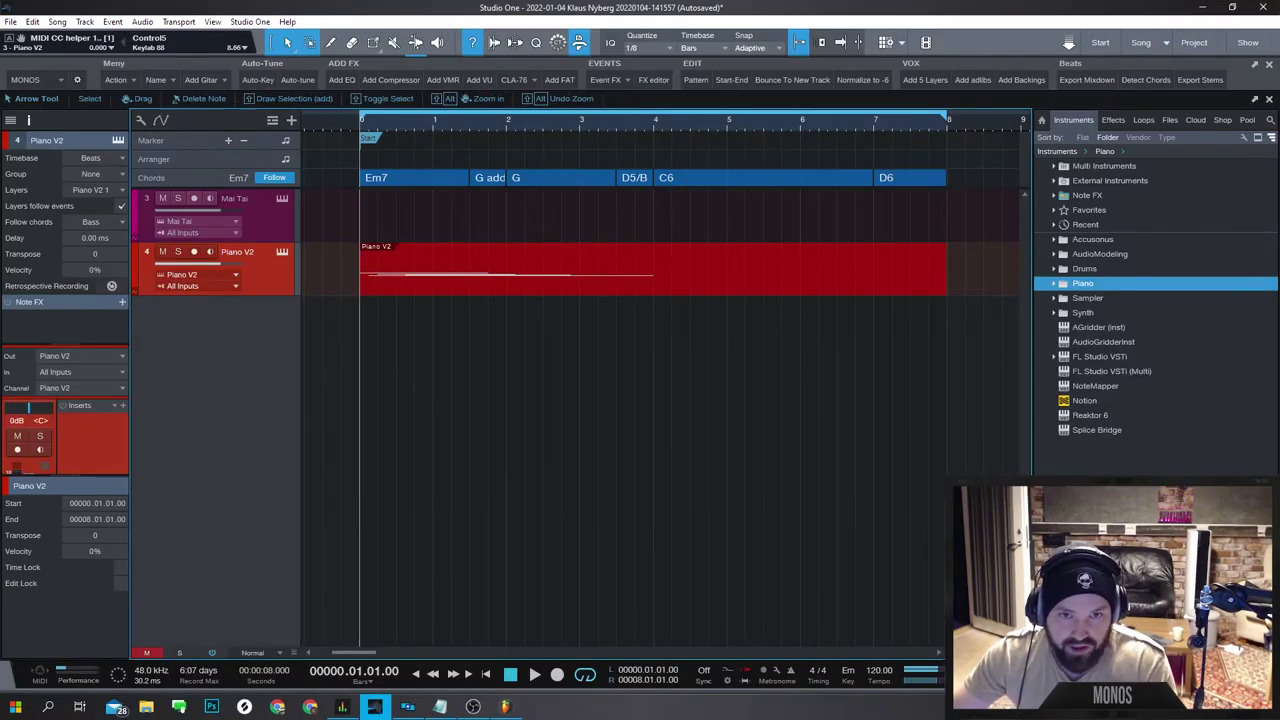
{"action": "key", "text": "5"}
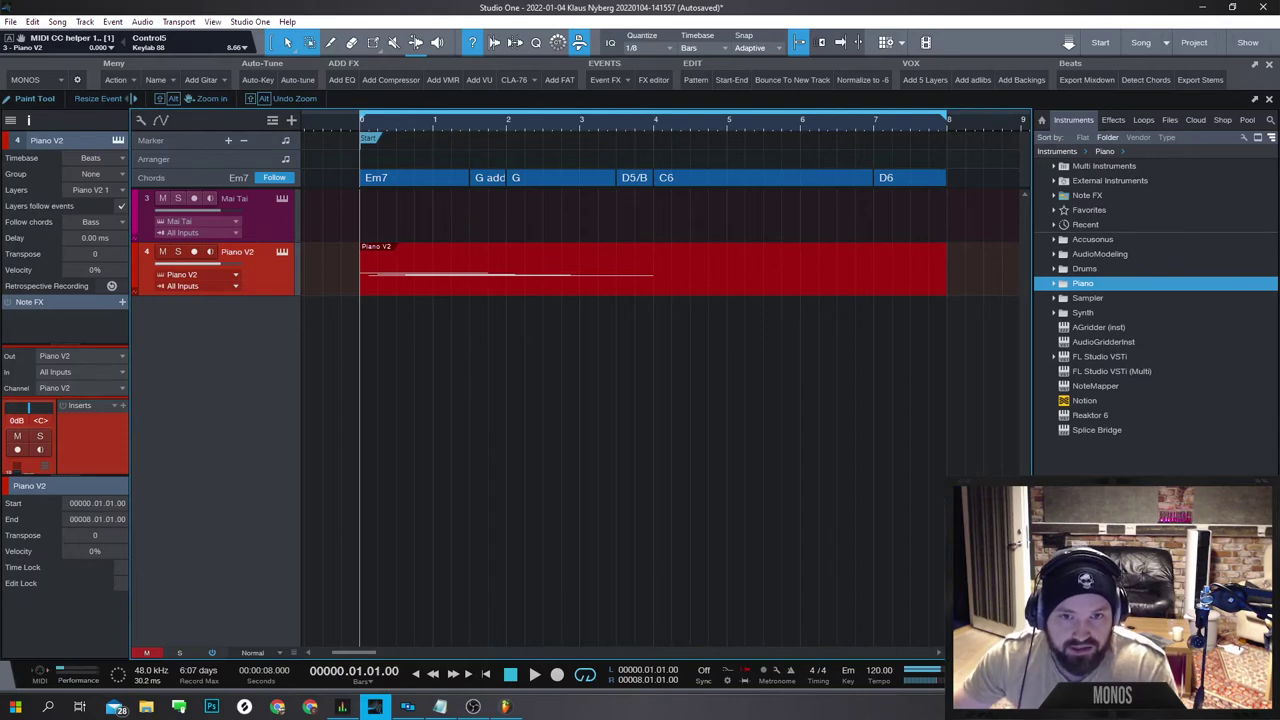
{"action": "key", "text": "F2"}
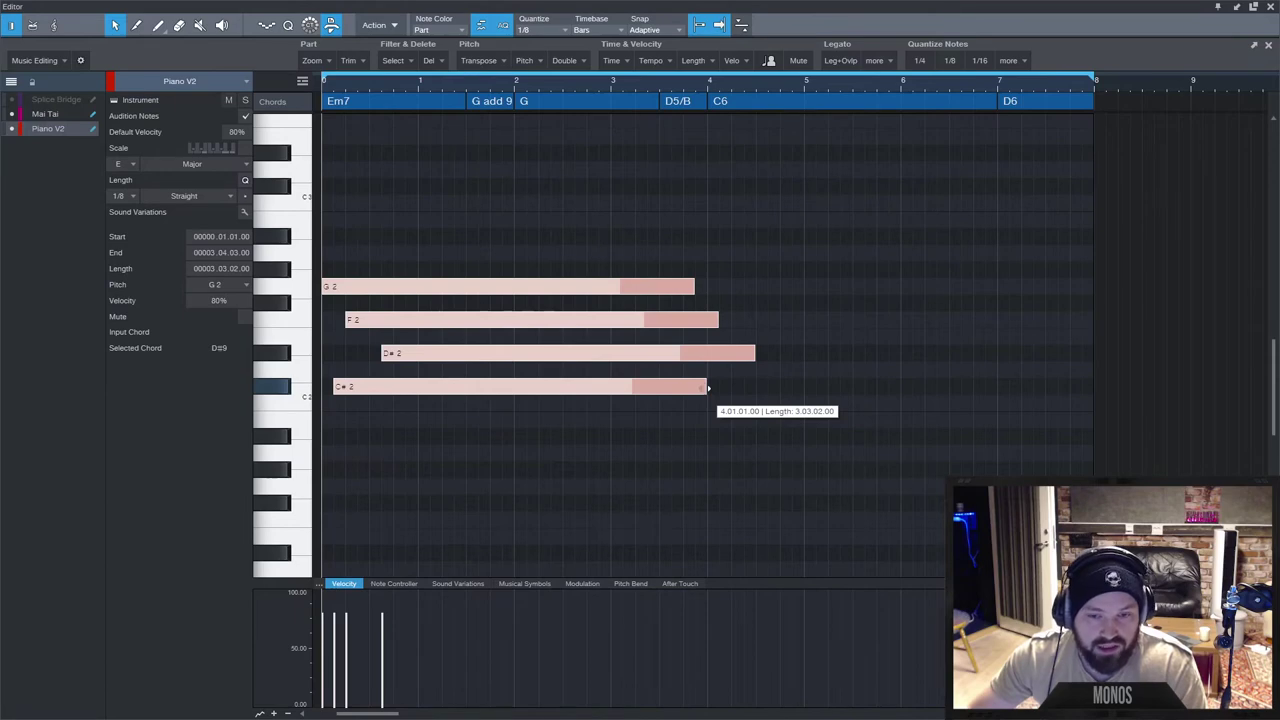
{"action": "key", "text": "ctrl+z"}
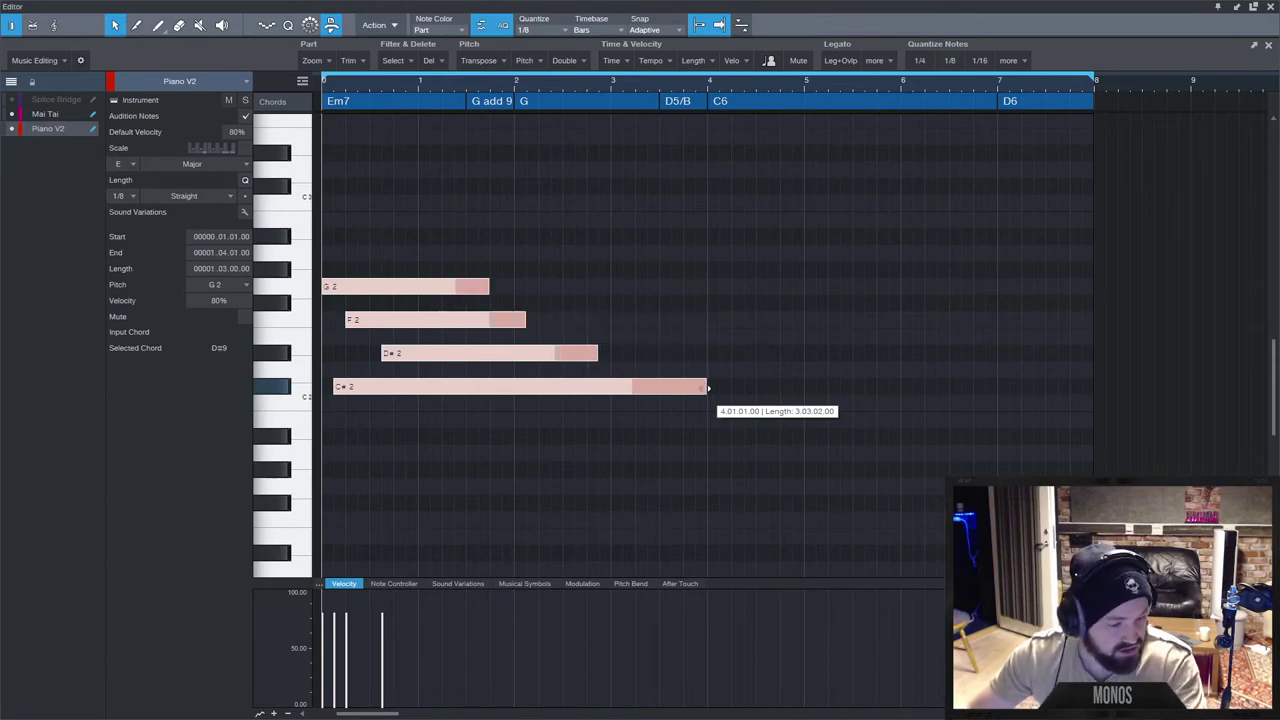
{"action": "key", "text": "F2"}
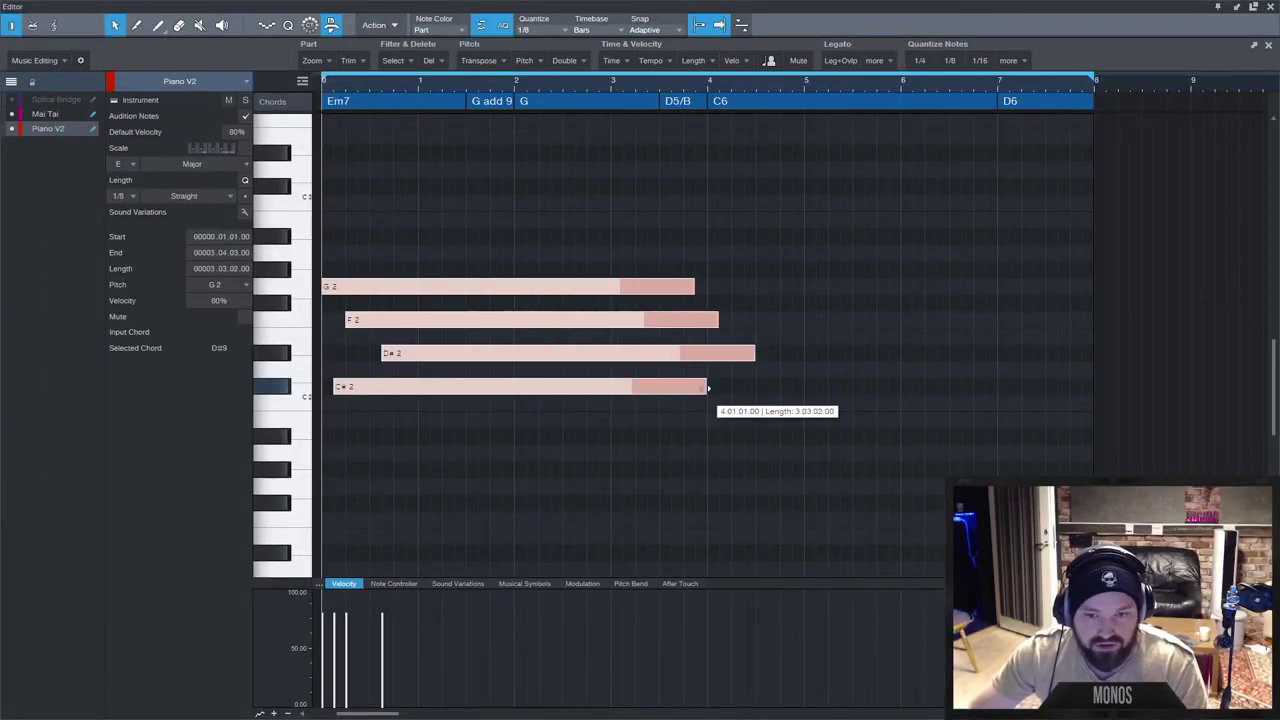
Shorten the four selected notes so they all end at bar 2 and play them back.
{"action": "left_click_drag", "start_coordinate": [708, 387], "coordinate": [515, 397]}
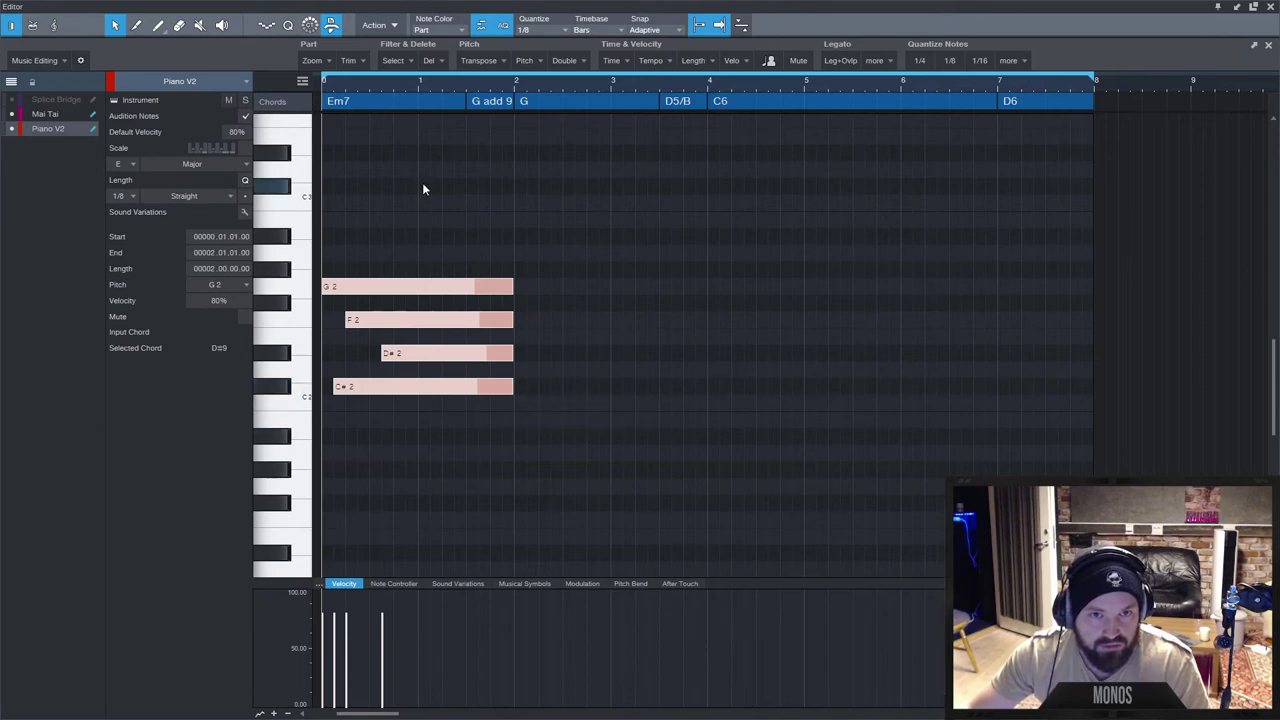
{"action": "key", "text": "space"}
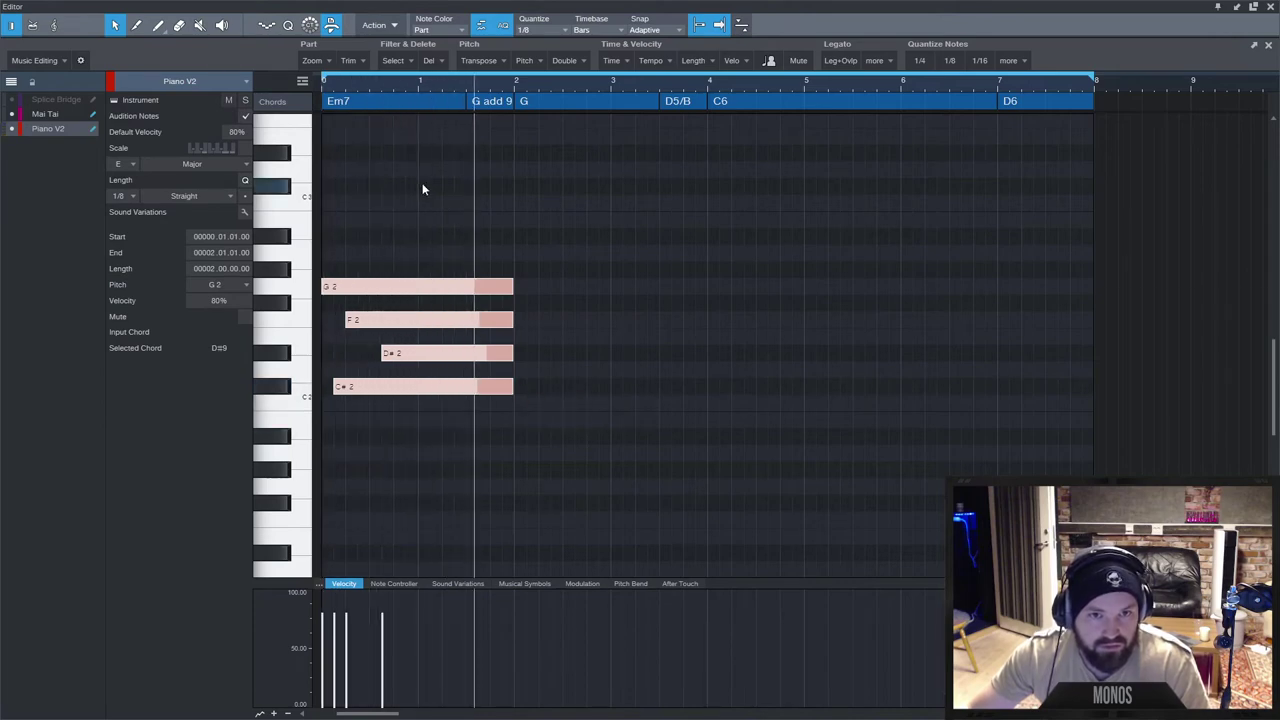
{"action": "key", "text": "space"}
{"action": "left_click", "coordinate": [520, 240]}
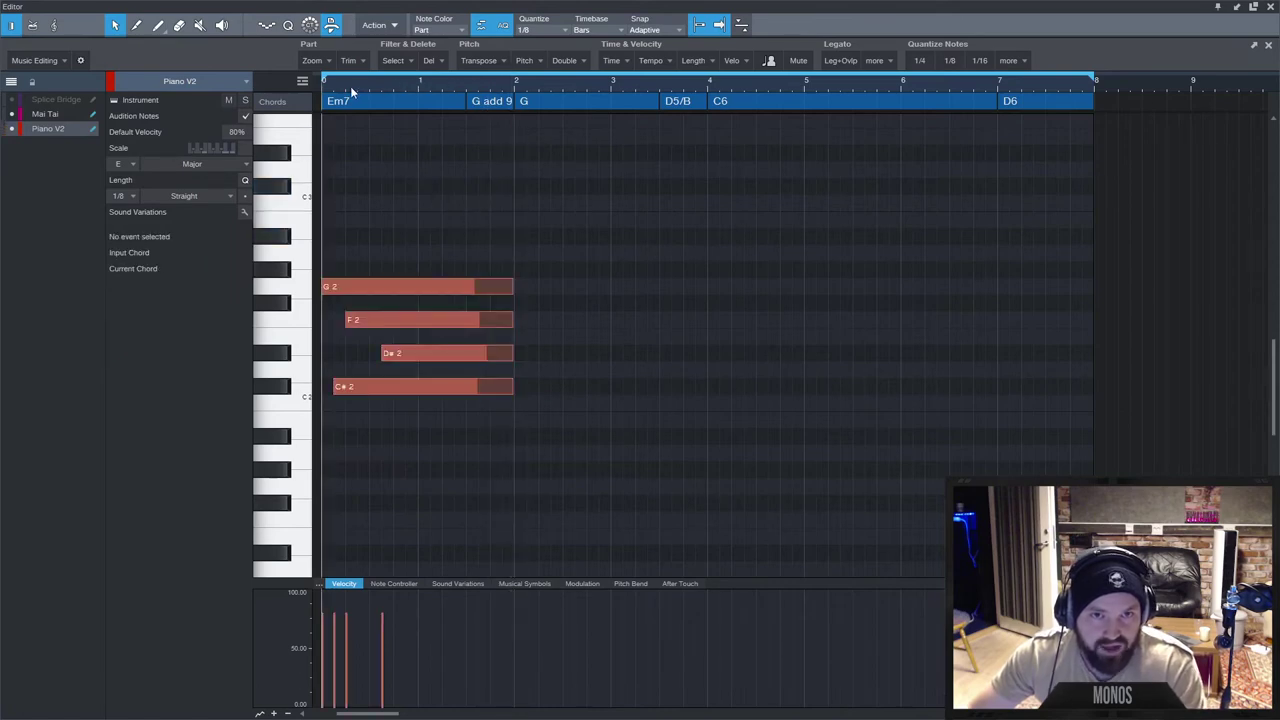
{"action": "key", "text": "space"}
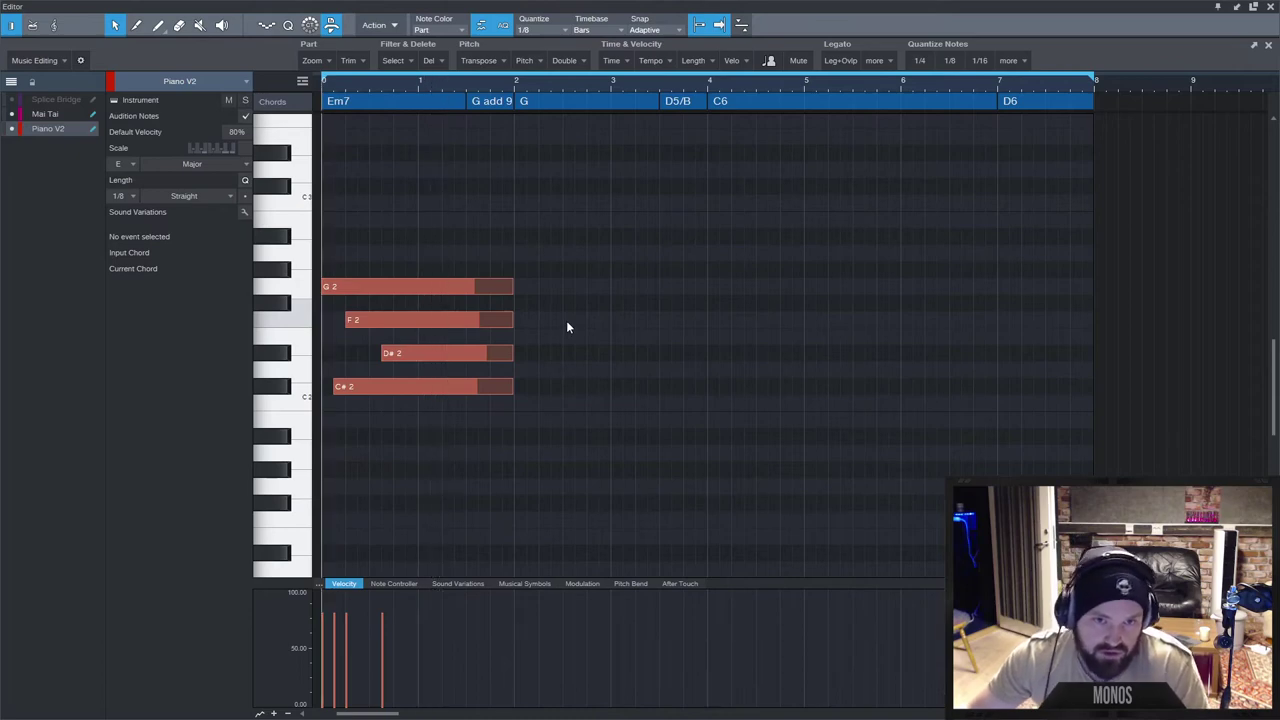
Draw a second group of G 2, F 2, D 2 and C 2 notes with different lengths, starting between bars 2 and 3.
{"action": "left_click_drag", "start_coordinate": [553, 287], "coordinate": [694, 287]}
{"action": "left_click_drag", "start_coordinate": [553, 320], "coordinate": [643, 320]}
{"action": "left_click_drag", "start_coordinate": [553, 370], "coordinate": [694, 370]}
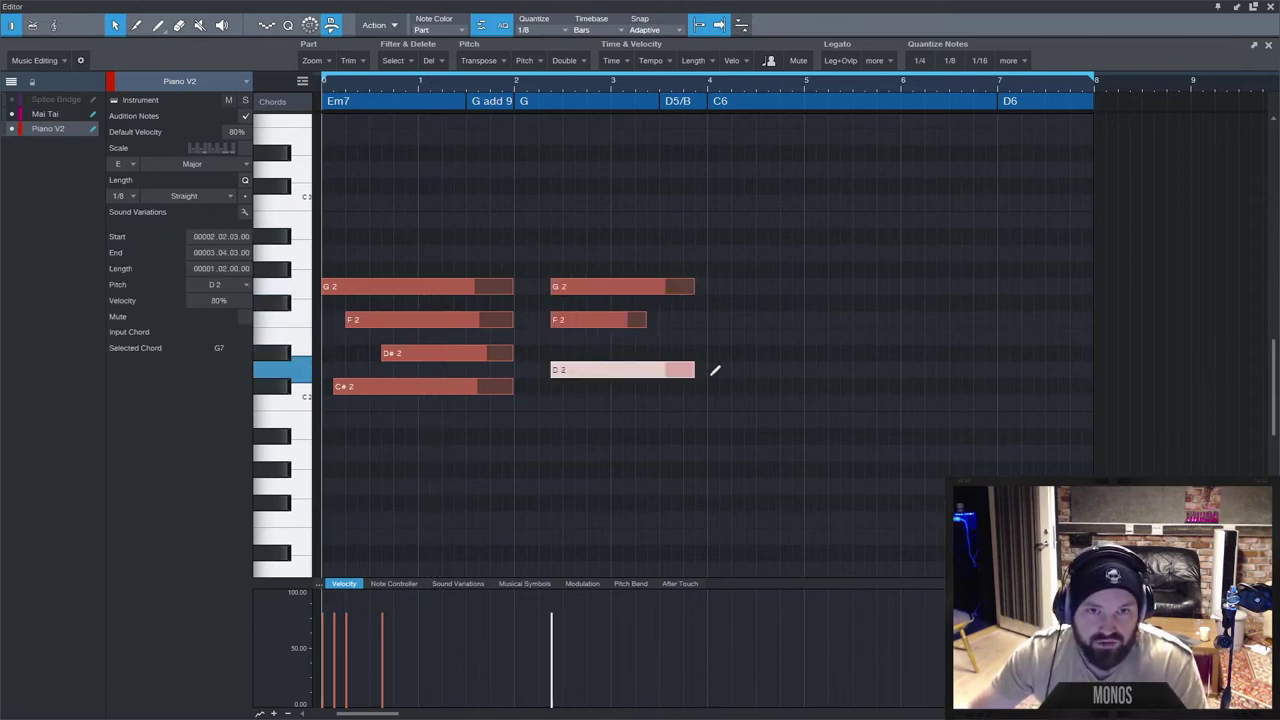
{"action": "left_click_drag", "start_coordinate": [566, 403], "coordinate": [756, 403]}
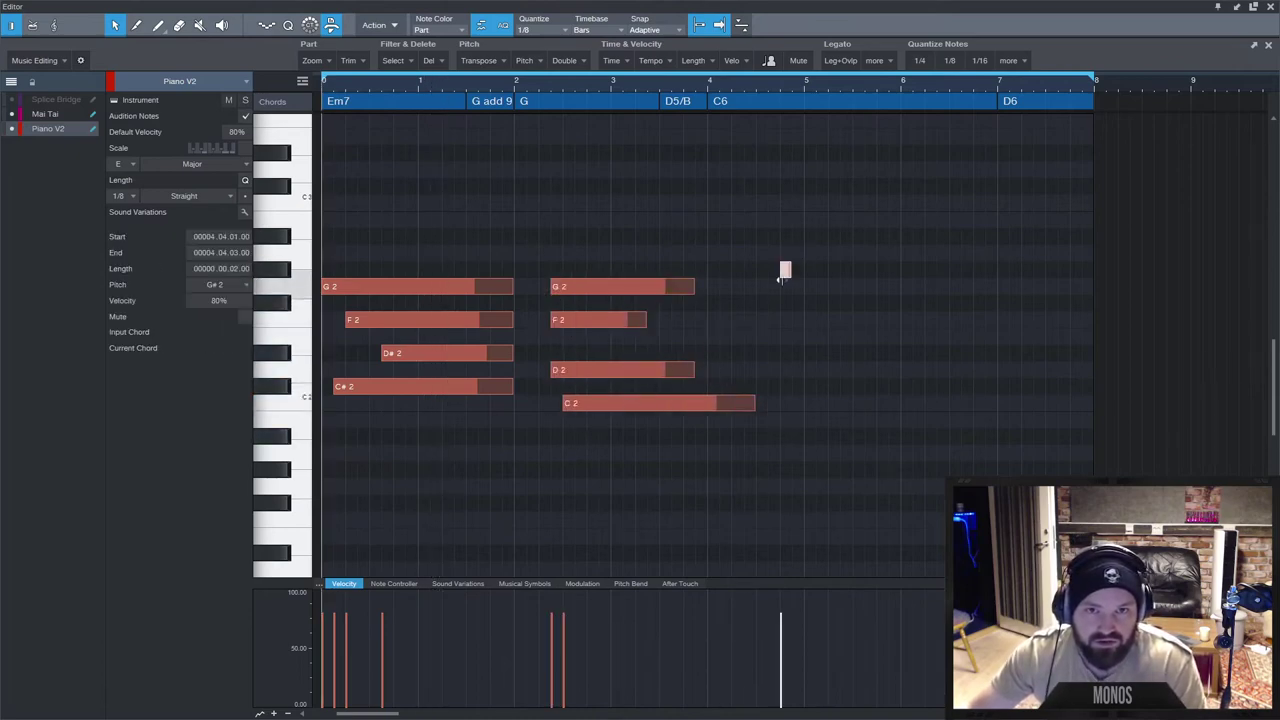
Select the second group of notes and make them all end at bar 4.
{"action": "left_click_drag", "start_coordinate": [795, 262], "coordinate": [590, 446]}
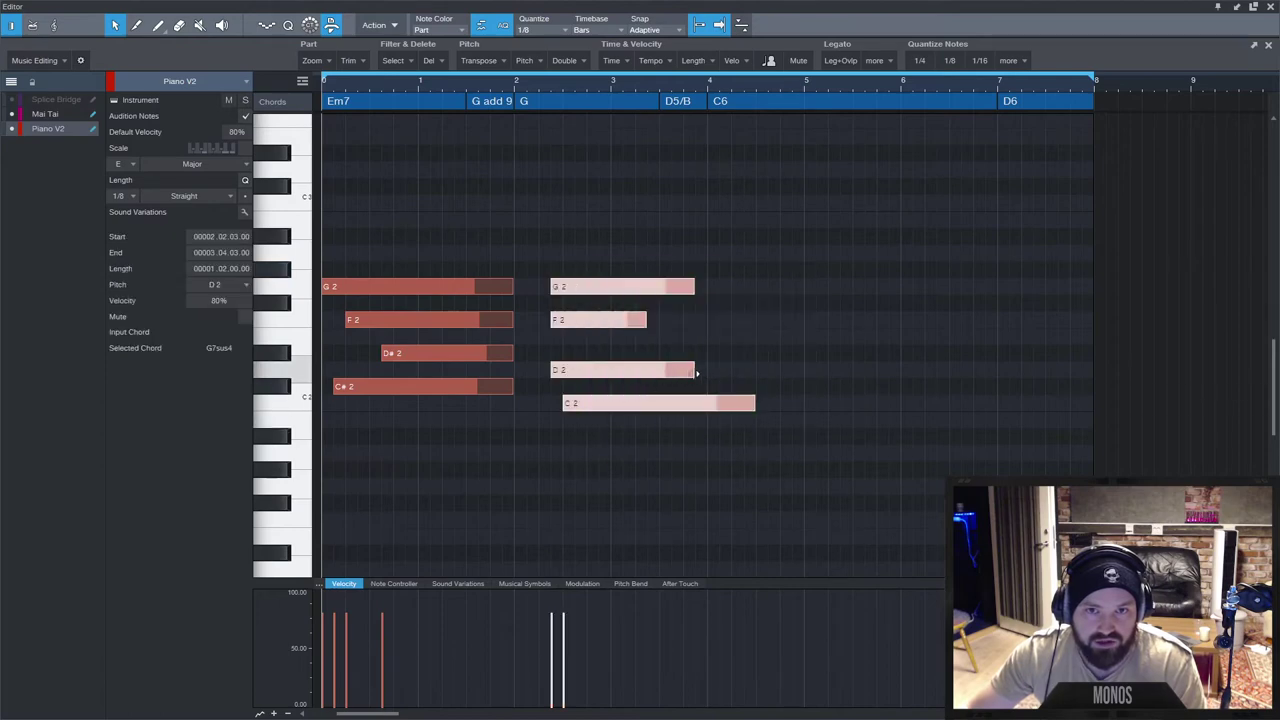
{"action": "left_click_drag", "start_coordinate": [697, 373], "coordinate": [707, 375]}
{"action": "left_click", "coordinate": [851, 517]}
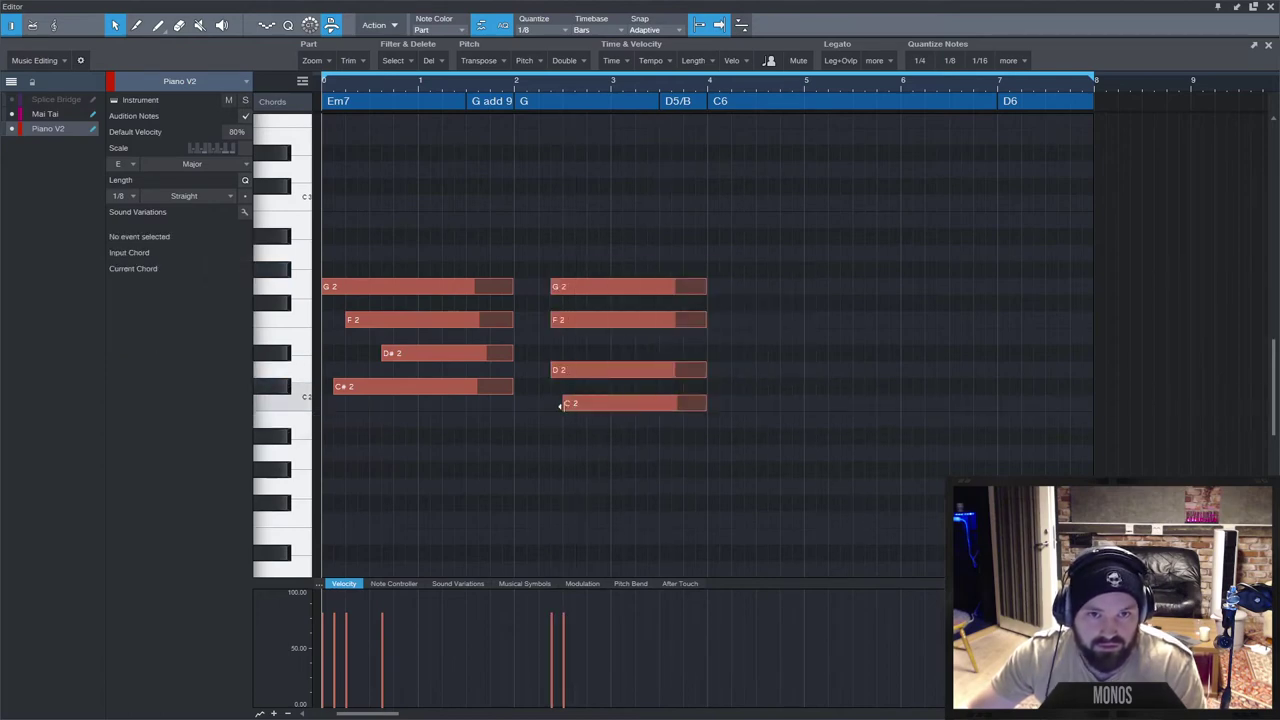
Align the starts of the second group's notes at 2.02.03 and quantize them.
{"action": "left_click", "coordinate": [565, 403]}
{"action": "left_click_drag", "start_coordinate": [672, 274], "coordinate": [598, 192]}
{"action": "left_click", "coordinate": [598, 452]}
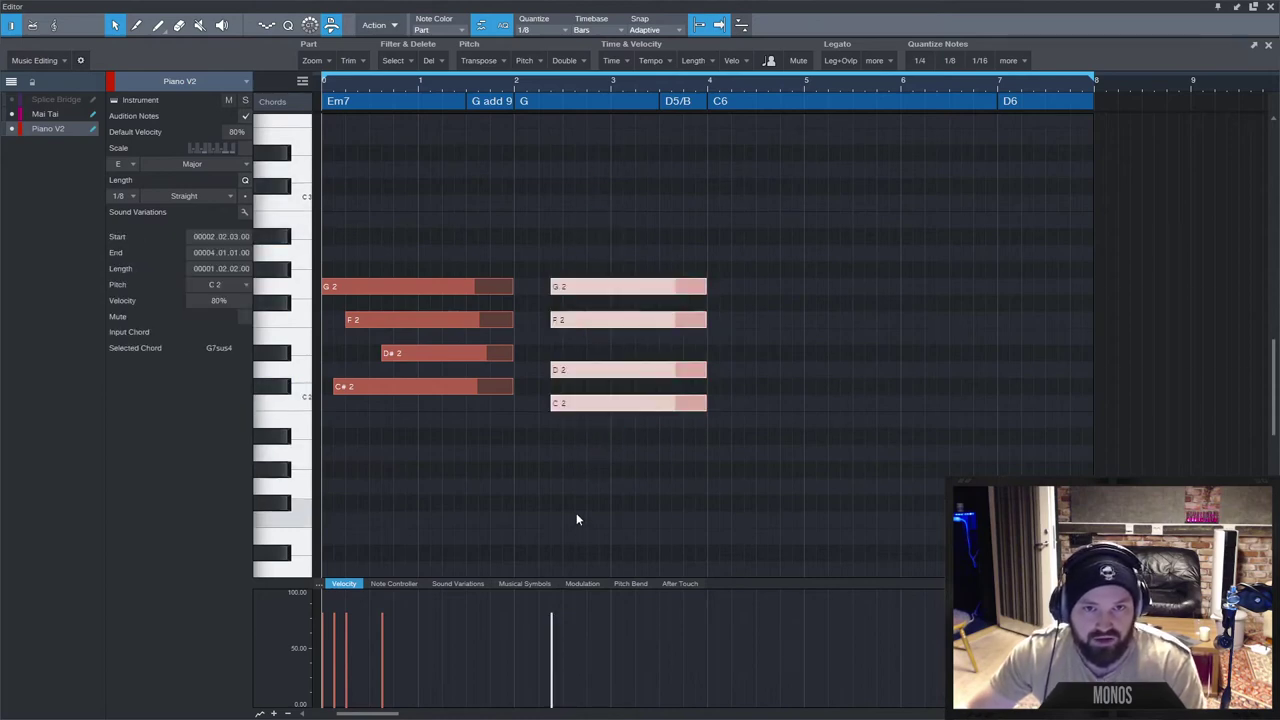
{"action": "left_click", "coordinate": [552, 416]}
{"action": "left_click_drag", "start_coordinate": [551, 404], "coordinate": [556, 405]}
{"action": "left_click_drag", "start_coordinate": [585, 458], "coordinate": [595, 190]}
{"action": "key", "text": "q"}
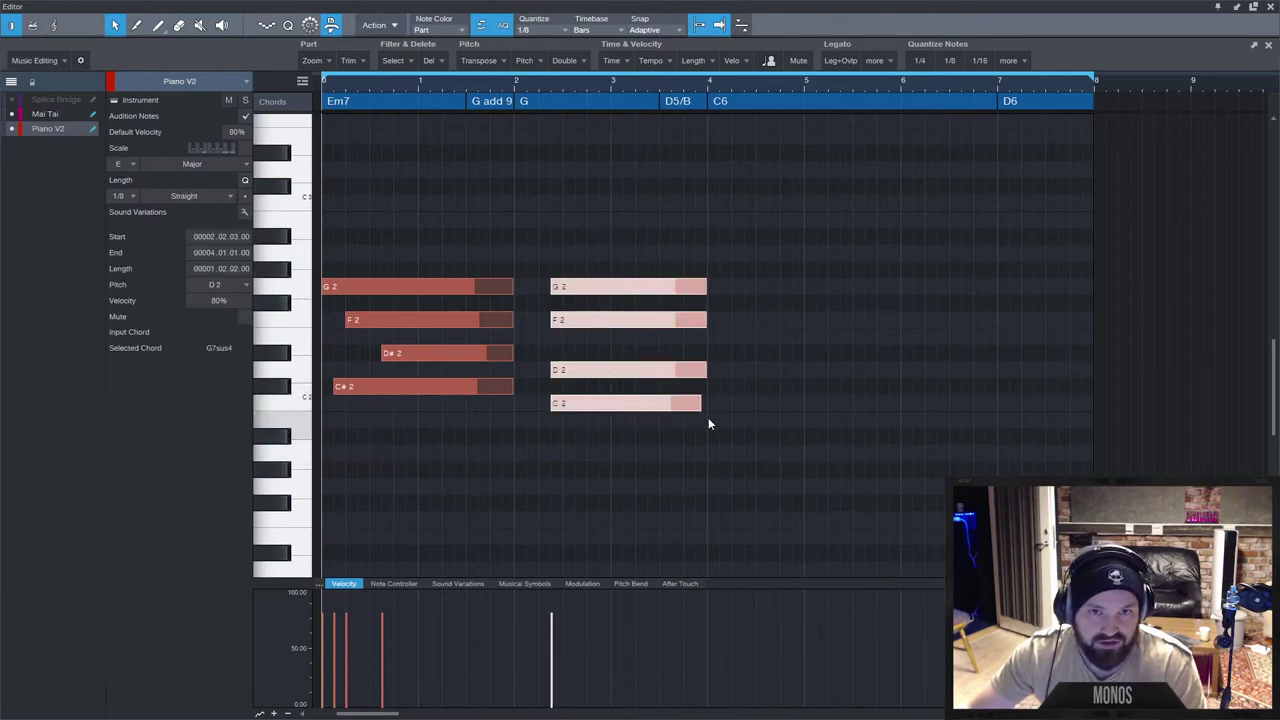
Shorten the second group's notes together so they all end shortly after bar 3.
{"action": "left_click_drag", "start_coordinate": [702, 406], "coordinate": [634, 404]}
{"action": "right_click", "coordinate": [697, 391]}
{"action": "left_click", "coordinate": [694, 298]}
Draw a short F 2 note before bar 4, a short C 2 note before bar 6 and a long D# 2 note under C6.
{"action": "left_click", "coordinate": [697, 319], "text": "ctrl"}
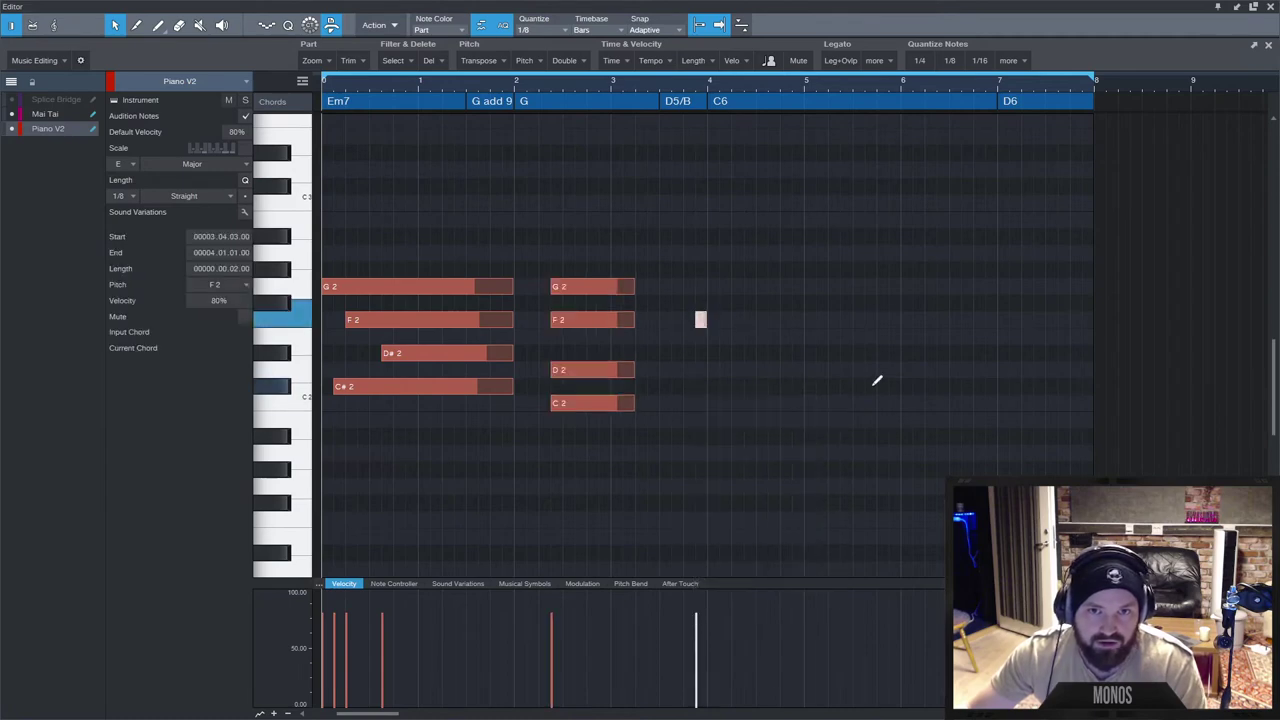
{"action": "left_click", "coordinate": [879, 403], "text": "ctrl"}
{"action": "mouse_move", "coordinate": [724, 403]}
{"action": "left_mouse_down"}
{"action": "mouse_move", "coordinate": [922, 403]}
{"action": "mouse_move", "coordinate": [849, 355]}
{"action": "left_mouse_up"}
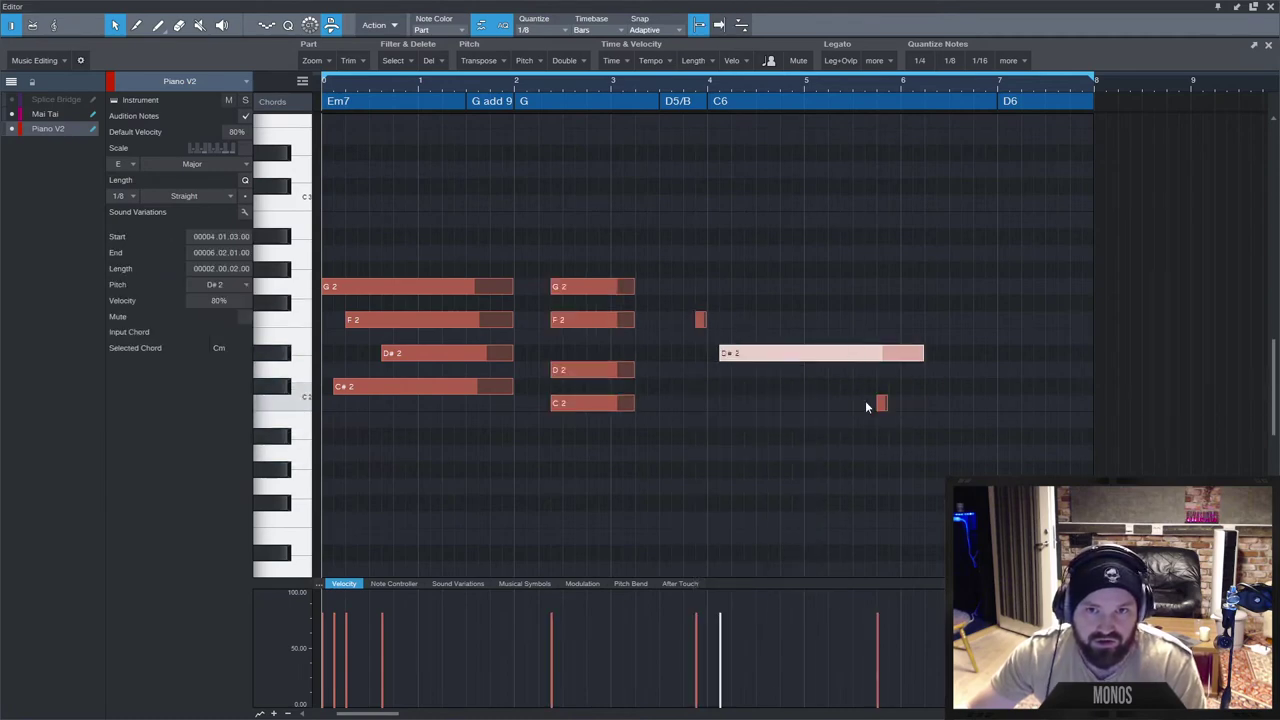
Select the F 2, D# 2 and C 2 notes around C6 and make them all end at bar 6.
{"action": "left_click_drag", "start_coordinate": [960, 306], "coordinate": [695, 463]}
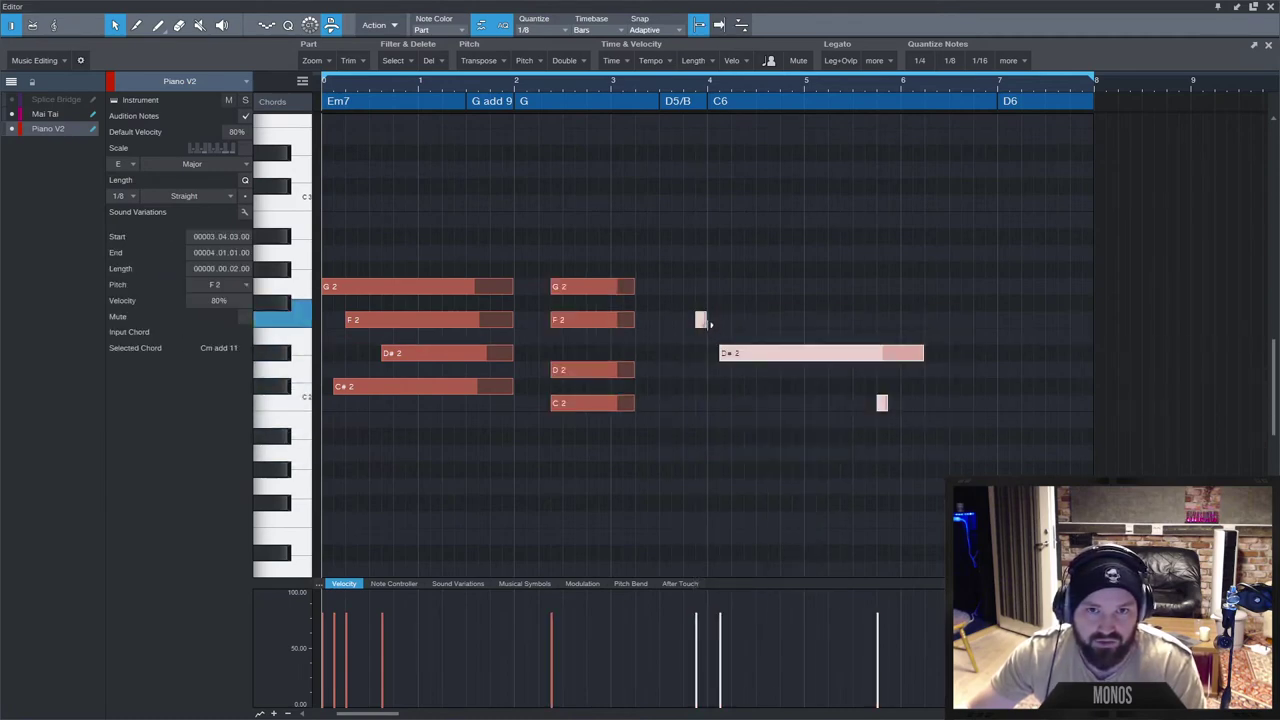
{"action": "left_click_drag", "start_coordinate": [705, 320], "coordinate": [853, 355]}
{"action": "left_click_drag", "start_coordinate": [712, 358], "coordinate": [899, 366]}
{"action": "left_click", "coordinate": [951, 470]}
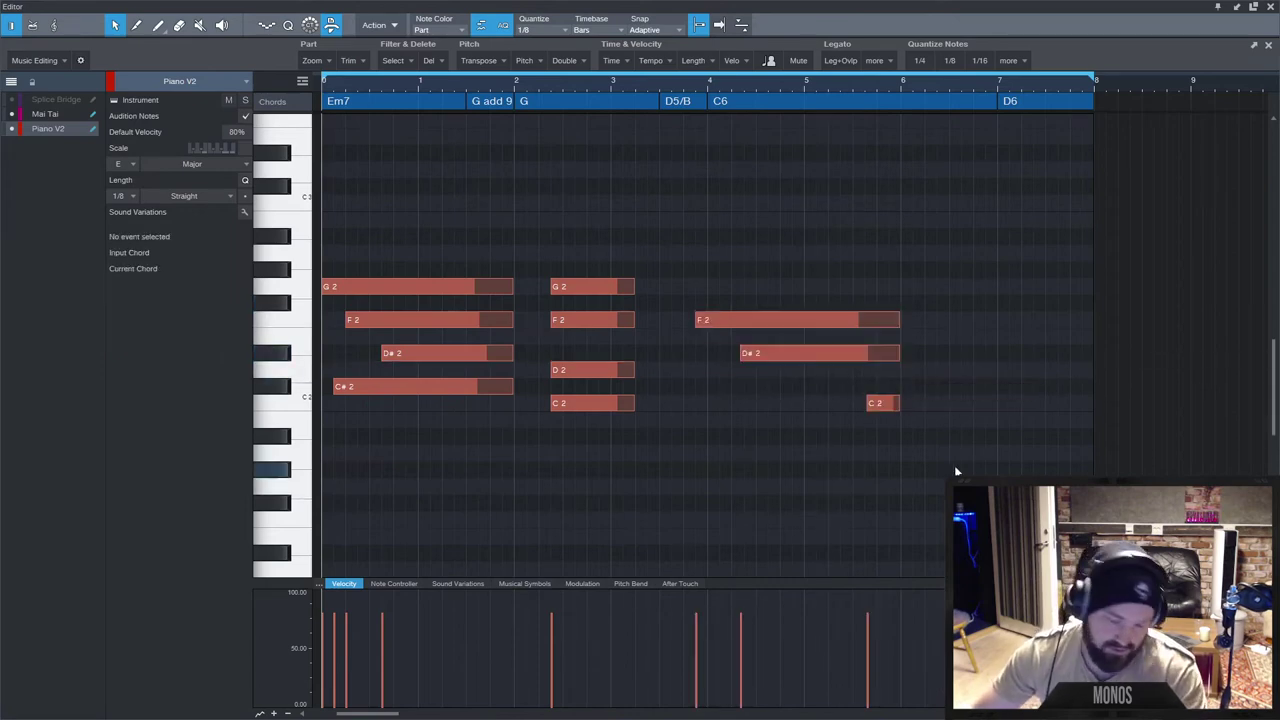
Delete all the notes in the Piano V2 part.
{"action": "left_click_drag", "start_coordinate": [986, 571], "coordinate": [694, 263]}
{"action": "key", "text": "Delete"}
{"action": "left_click_drag", "start_coordinate": [768, 496], "coordinate": [437, 274]}
{"action": "key", "text": "Delete"}
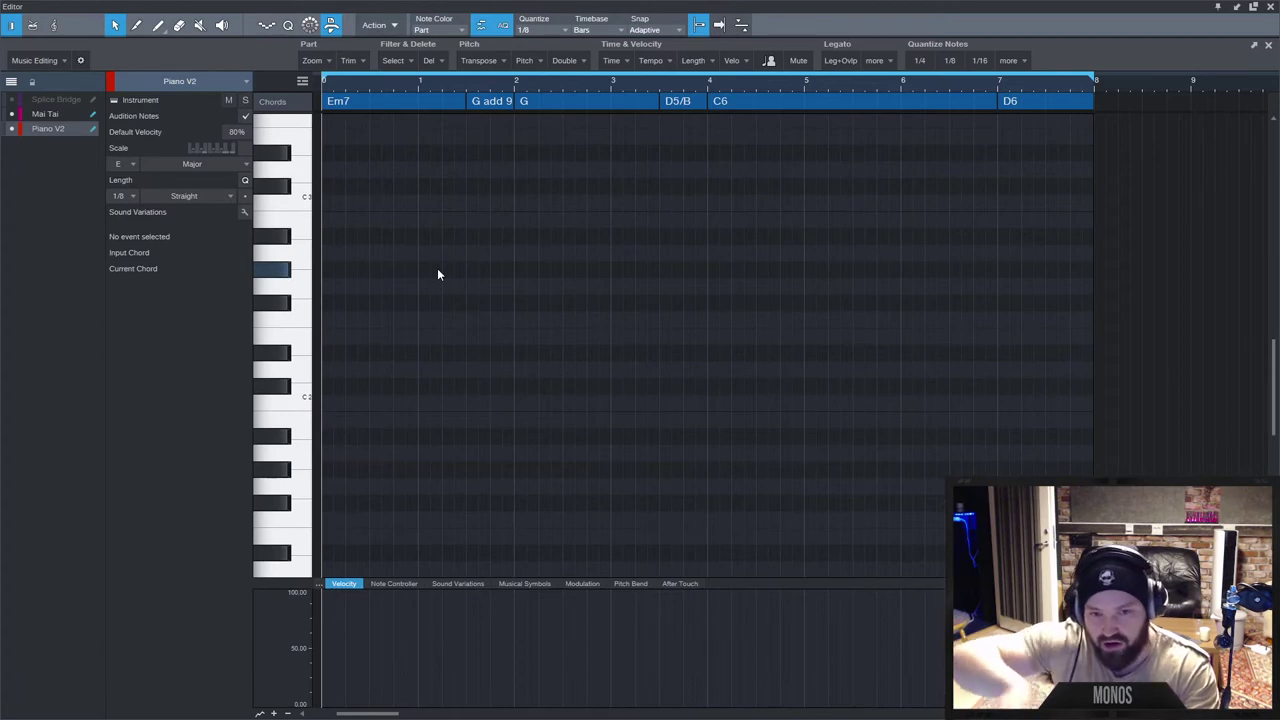
{"action": "left_click", "coordinate": [421, 287]}
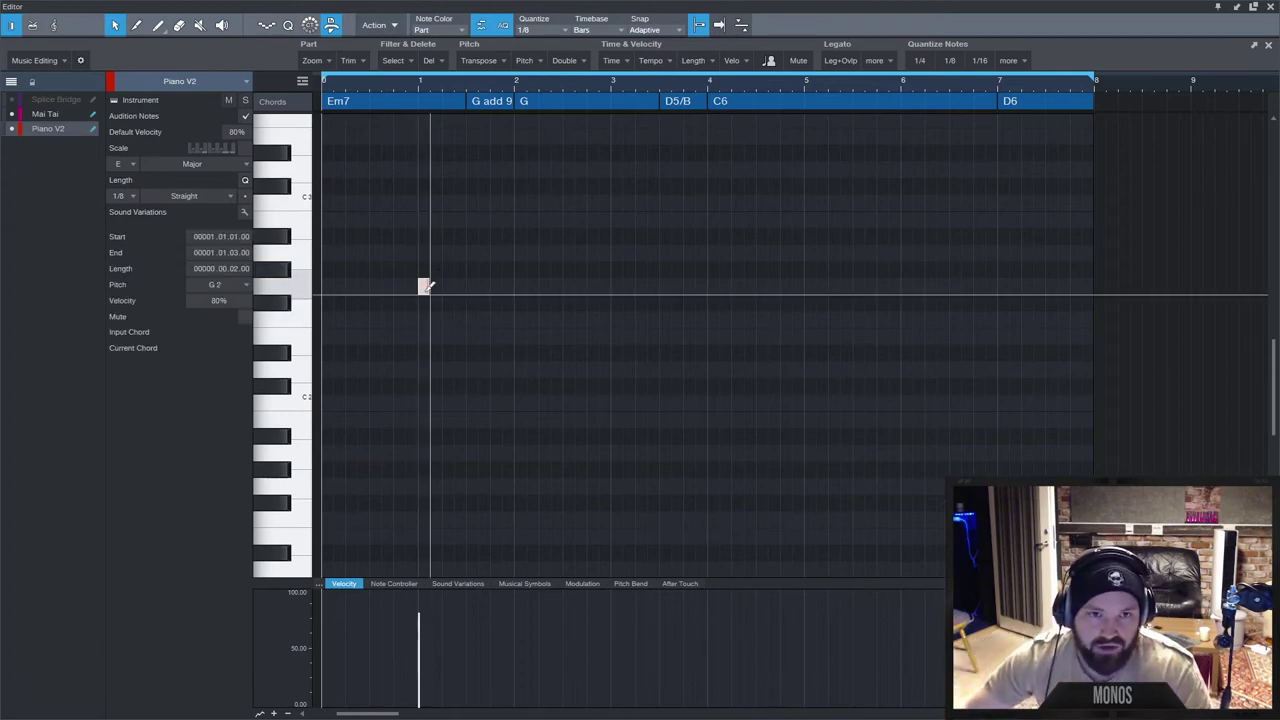
{"action": "left_click_drag", "start_coordinate": [432, 289], "coordinate": [542, 290]}
{"action": "key", "text": "Delete"}
Draw a rising run of C 2, D 2, E 2, F 2 and G 2 notes end to end up to bar 2, and select the C 2 note.
{"action": "scroll", "coordinate": [329, 371], "scroll_direction": "up", "scroll_amount": 5, "text": "ctrl"}
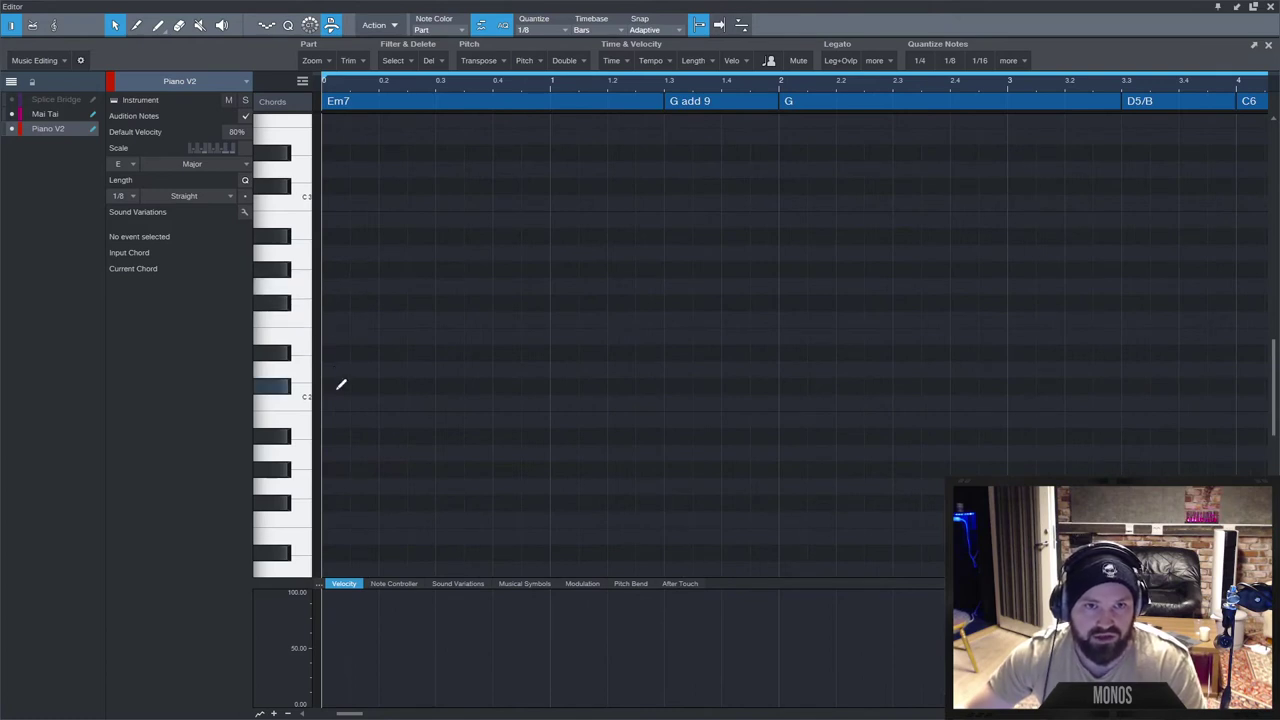
{"action": "mouse_move", "coordinate": [333, 401]}
{"action": "left_mouse_down"}
{"action": "mouse_move", "coordinate": [456, 398]}
{"action": "mouse_move", "coordinate": [546, 367]}
{"action": "mouse_move", "coordinate": [565, 334]}
{"action": "mouse_move", "coordinate": [704, 310]}
{"action": "mouse_move", "coordinate": [716, 320]}
{"action": "mouse_move", "coordinate": [773, 290]}
{"action": "left_mouse_up"}
{"action": "left_click", "coordinate": [730, 319]}
{"action": "left_click_drag", "start_coordinate": [777, 296], "coordinate": [742, 328]}
{"action": "left_click", "coordinate": [740, 322]}
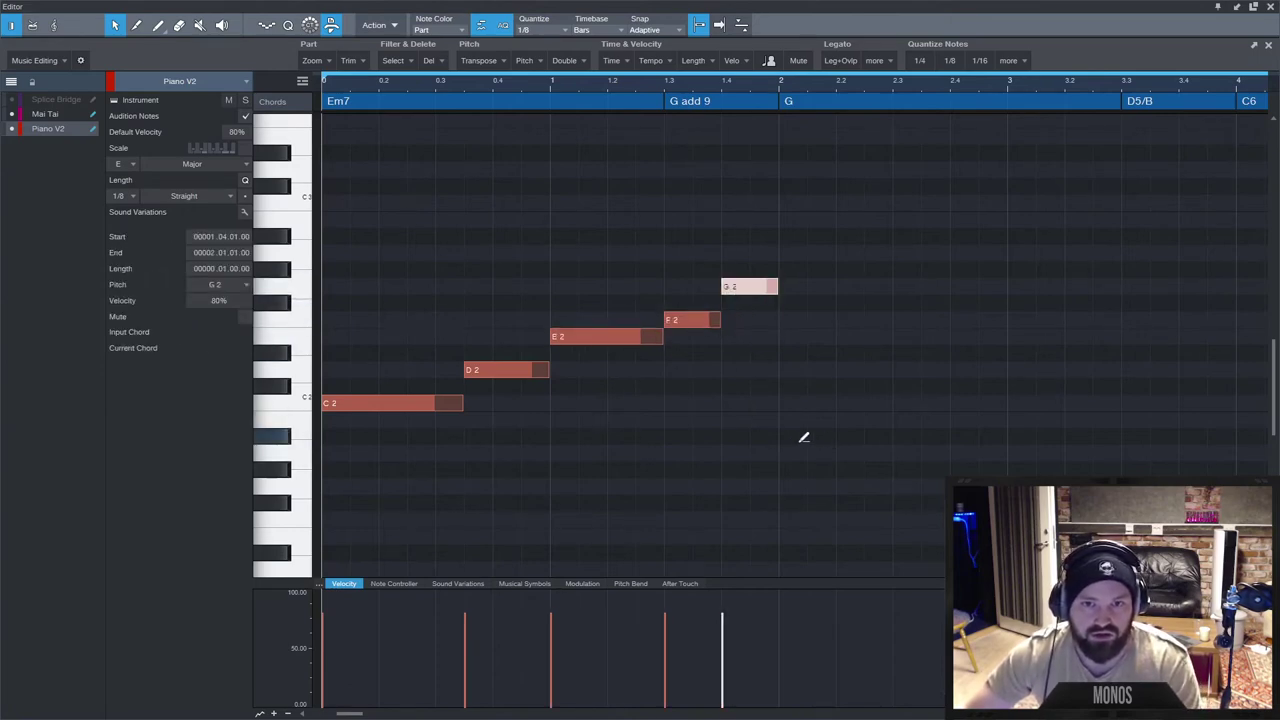
{"action": "mouse_move", "coordinate": [803, 437]}
{"action": "left_mouse_down"}
{"action": "mouse_move", "coordinate": [1010, 307]}
{"action": "mouse_move", "coordinate": [1016, 207]}
{"action": "mouse_move", "coordinate": [787, 464]}
{"action": "left_mouse_up"}
{"action": "key", "text": "Delete"}
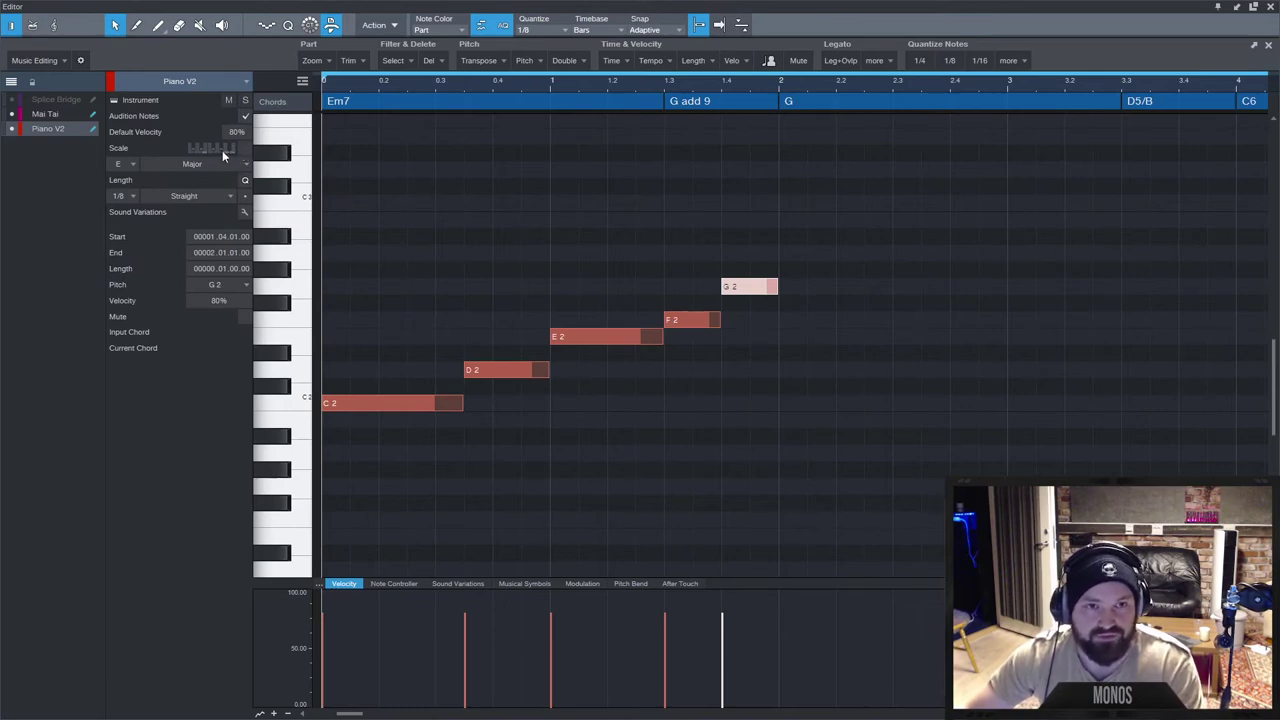
{"action": "left_click", "coordinate": [446, 404]}
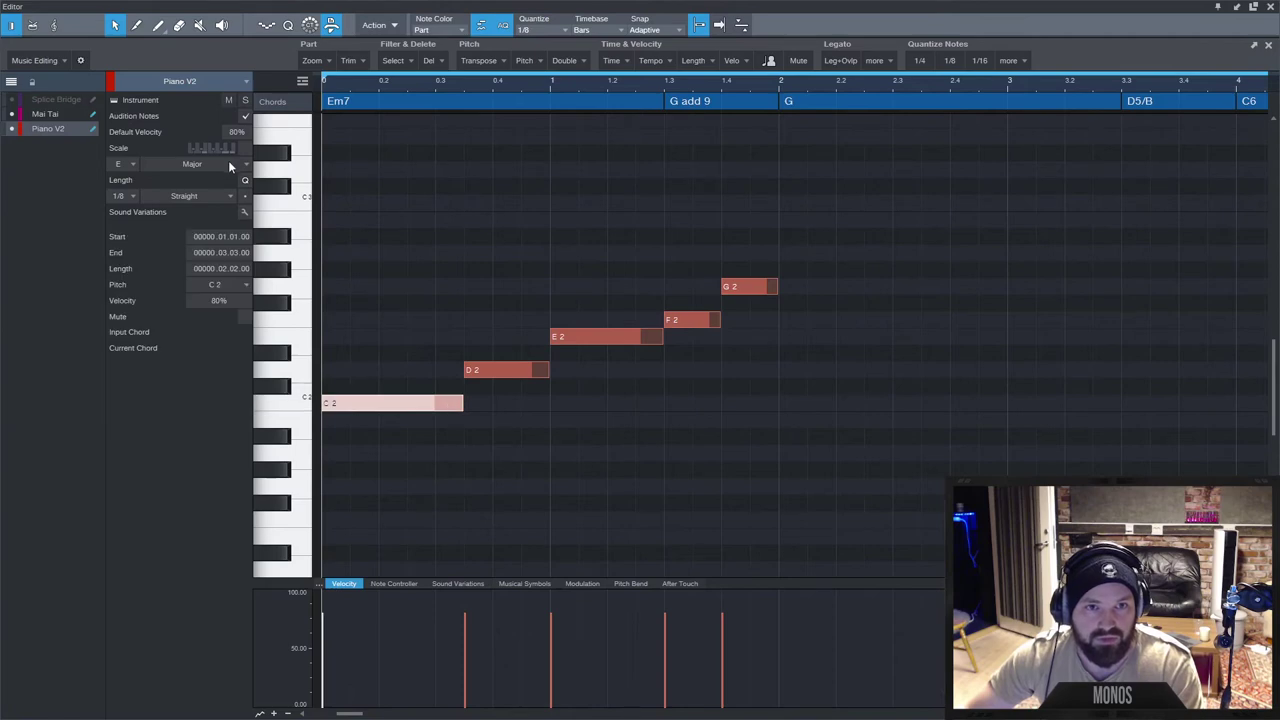
Try to turn on the scale for the Piano V2 and Mai Tai parts.
{"action": "left_click", "coordinate": [222, 164]}
{"action": "left_click", "coordinate": [212, 200]}
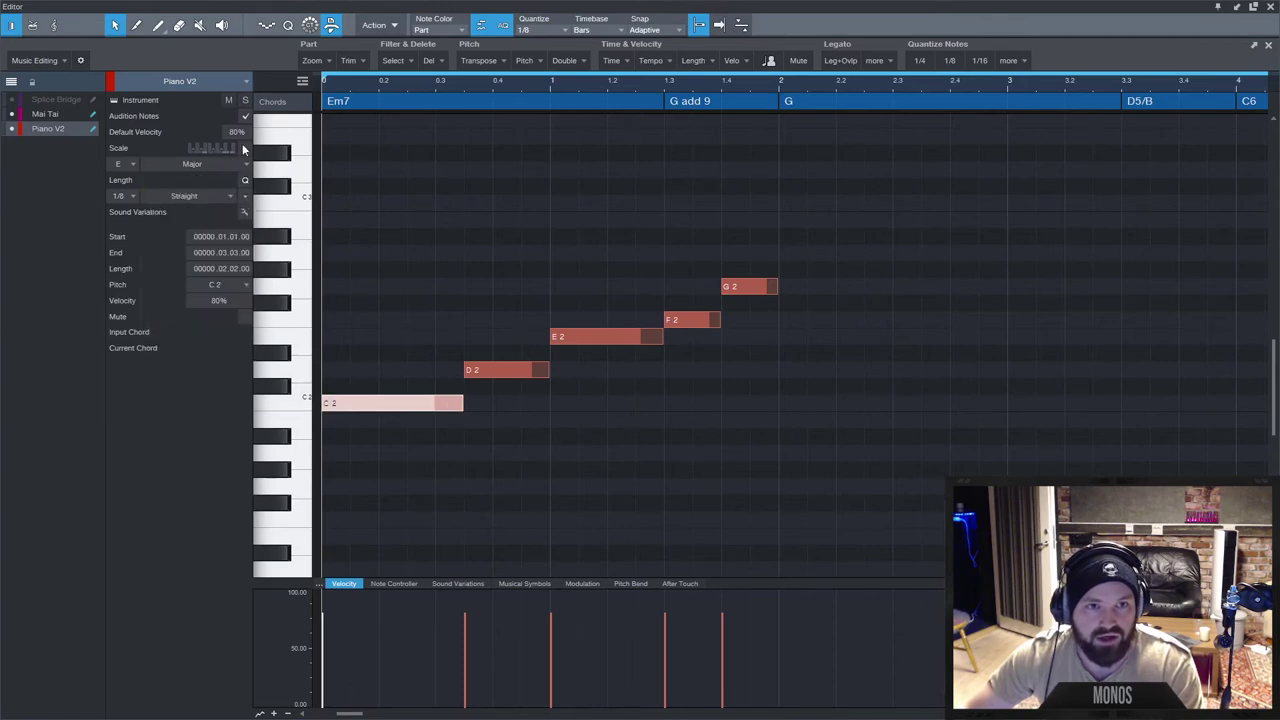
{"action": "left_click", "coordinate": [396, 212]}
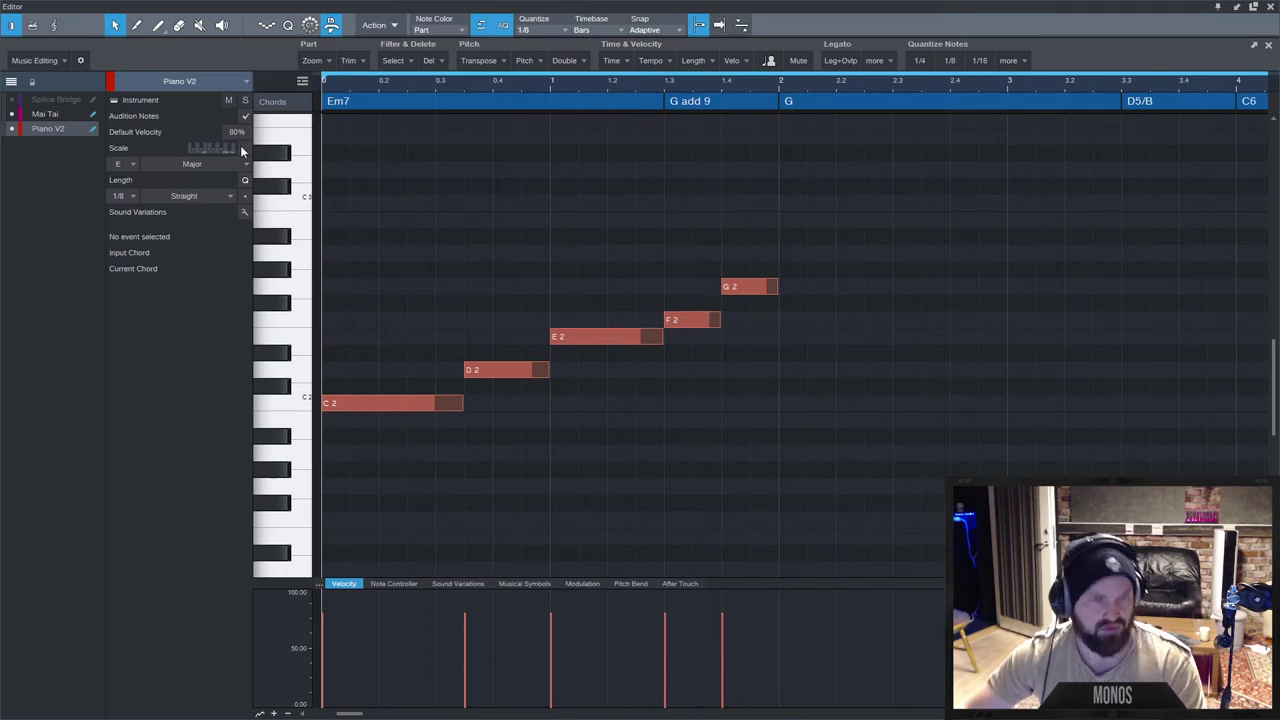
{"action": "left_click", "coordinate": [60, 117]}
{"action": "left_click", "coordinate": [57, 127]}
{"action": "left_click", "coordinate": [58, 116]}
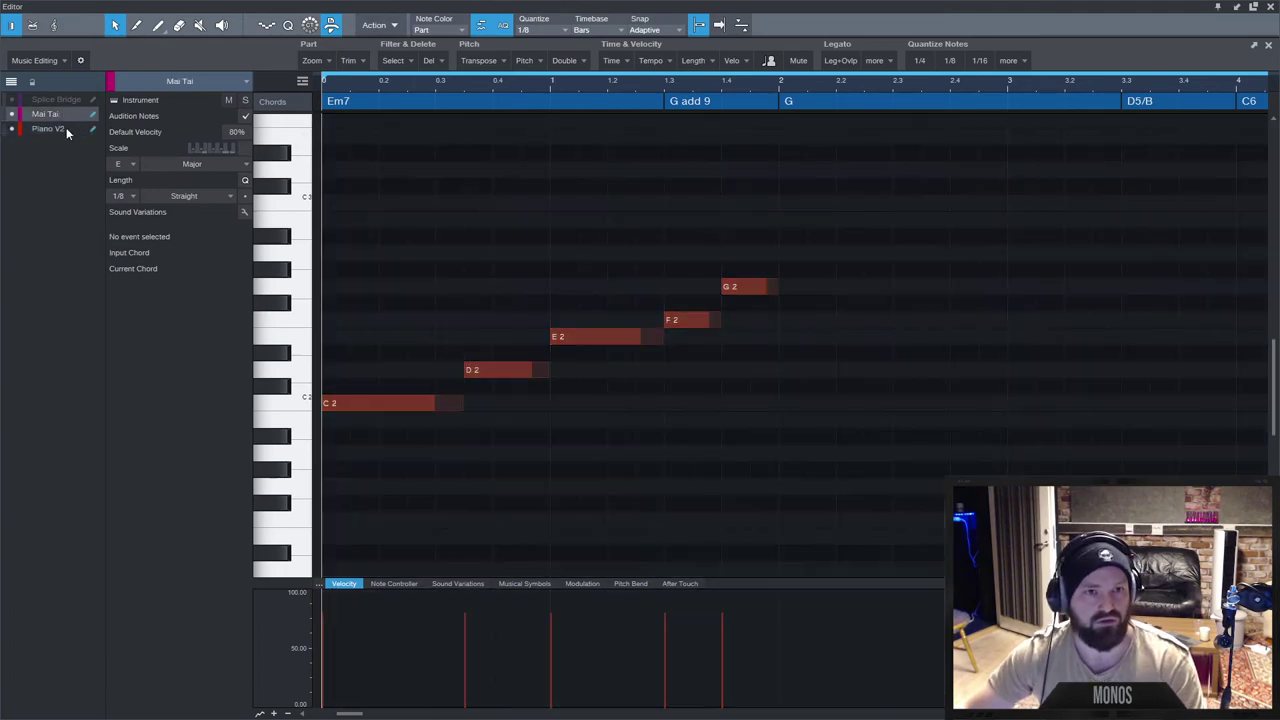
{"action": "left_click", "coordinate": [66, 128]}
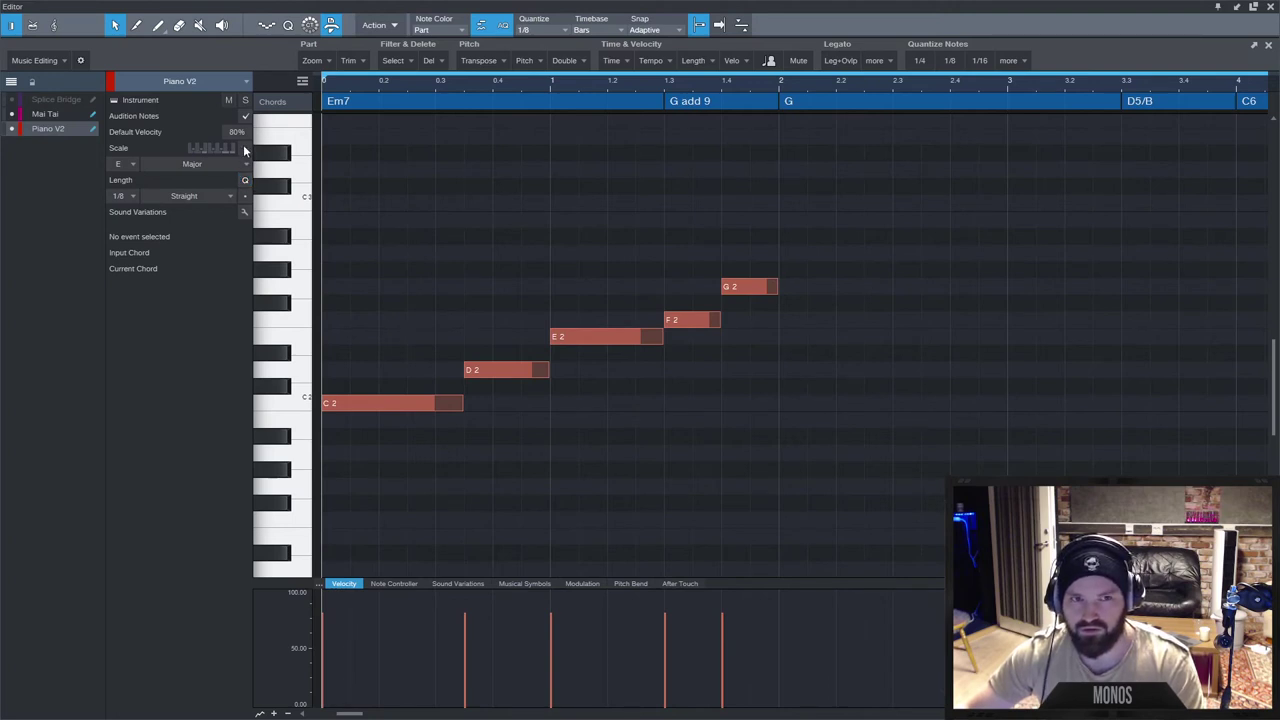
{"action": "left_click", "coordinate": [44, 116]}
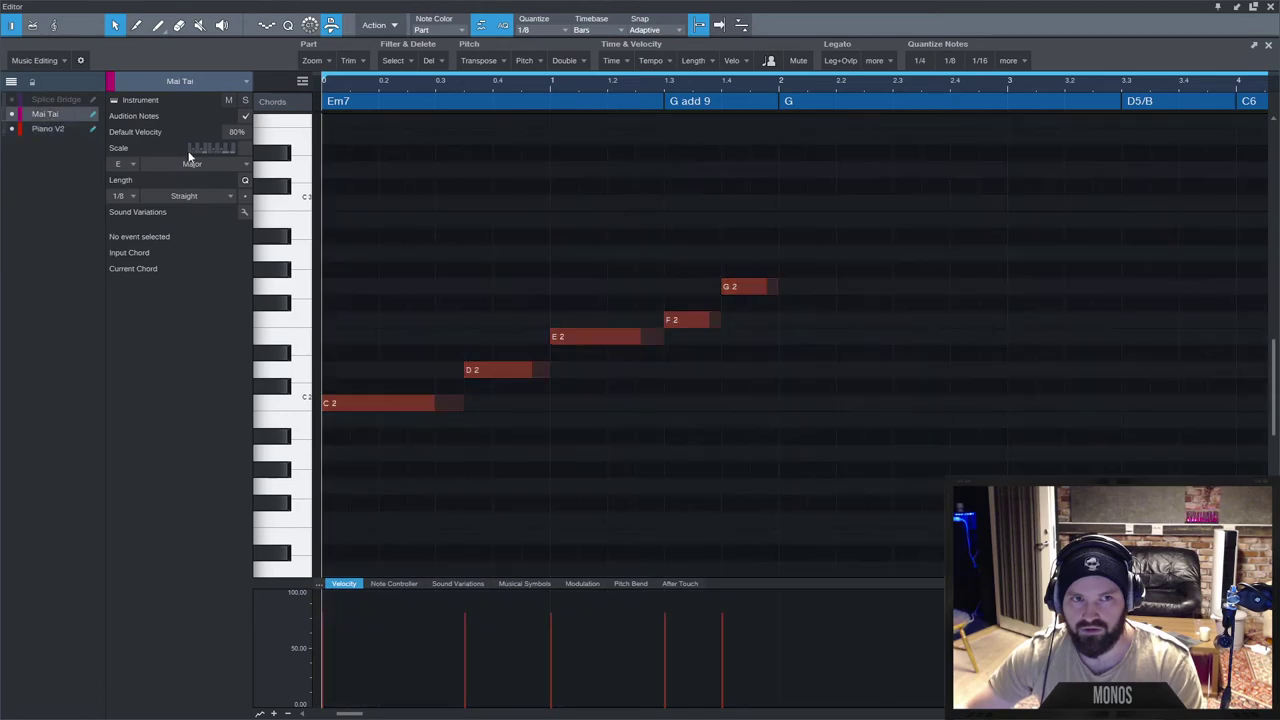
{"action": "left_click", "coordinate": [245, 150]}
{"action": "left_click", "coordinate": [72, 131]}
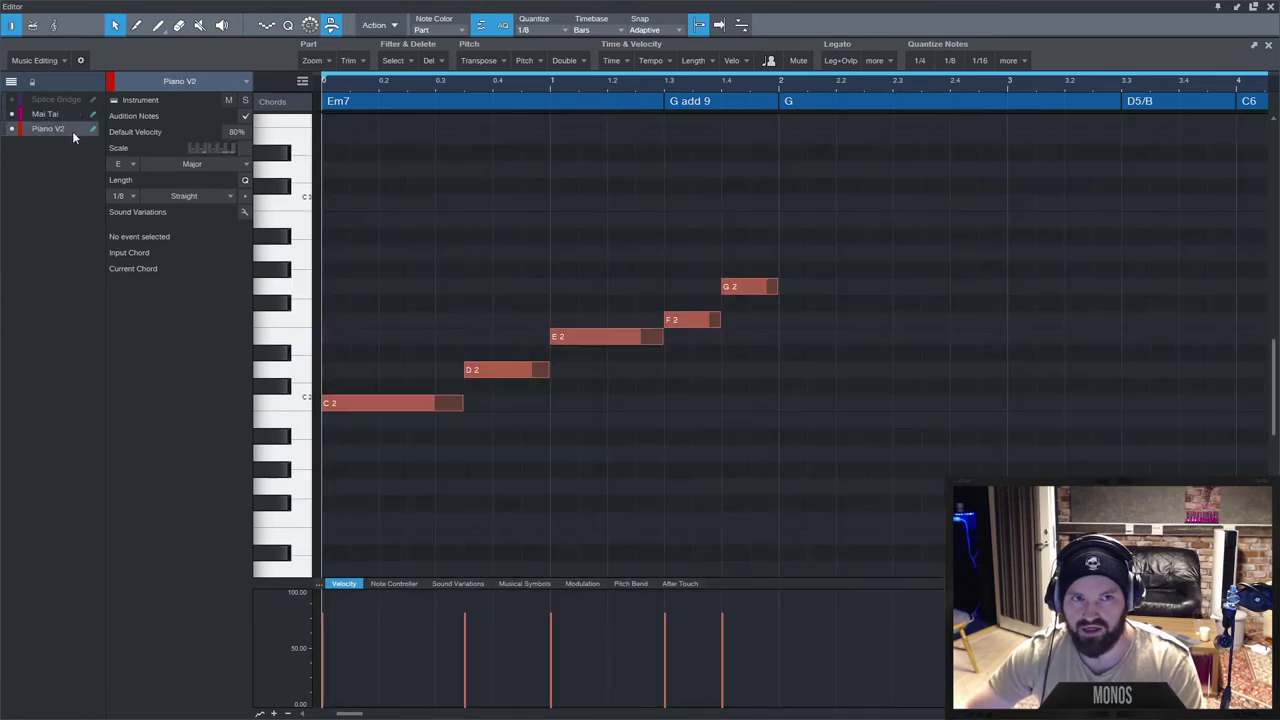
{"action": "left_click", "coordinate": [68, 119]}
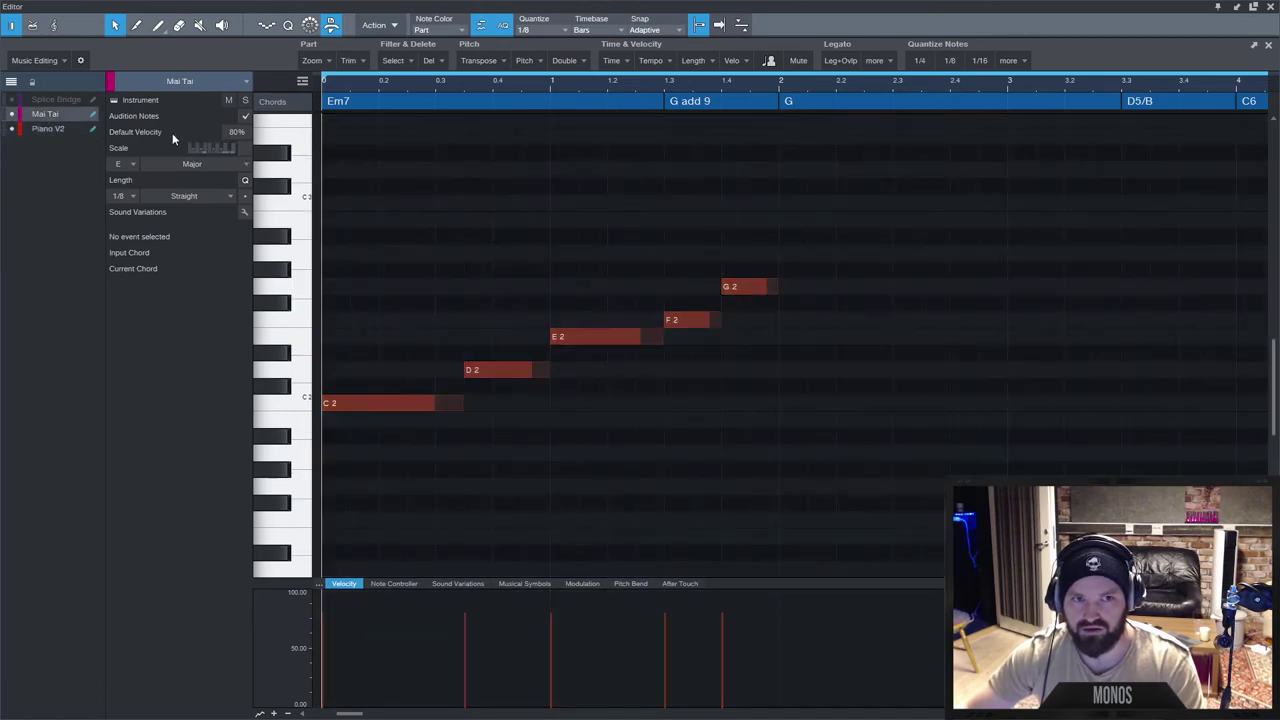
{"action": "left_click", "coordinate": [248, 148]}
{"action": "left_click", "coordinate": [80, 129]}
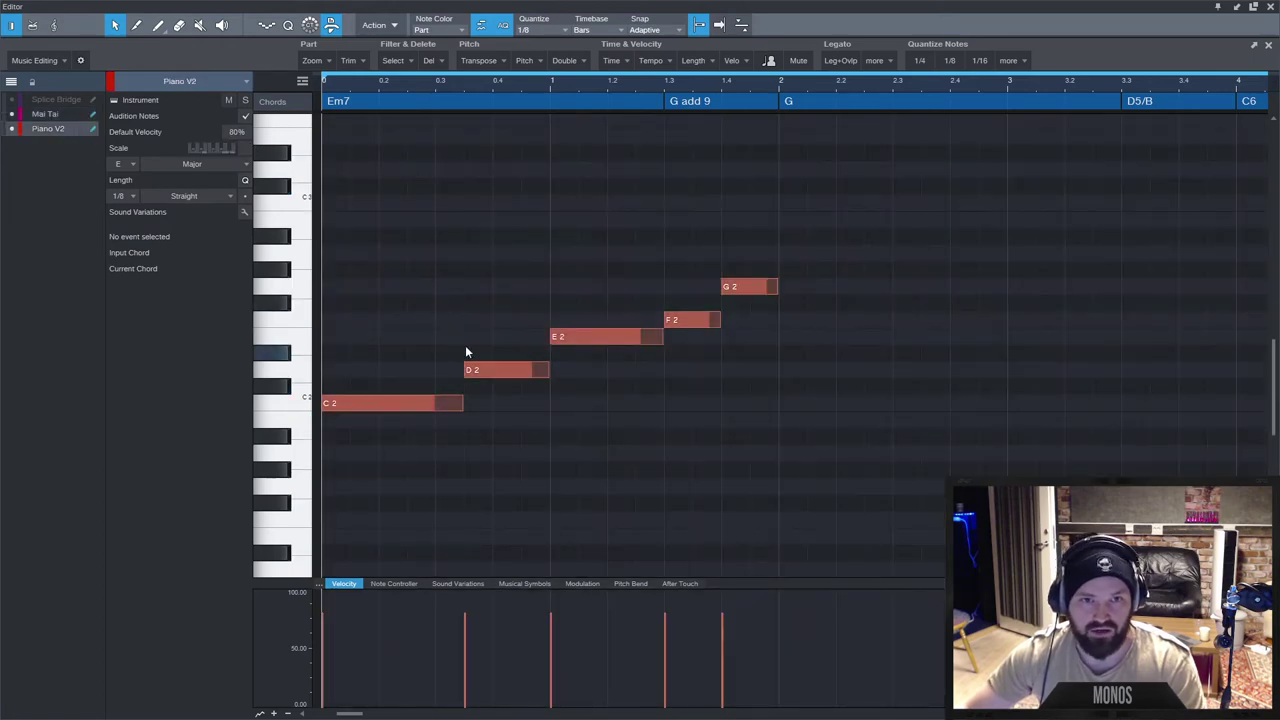
Set the editor's scale to C Major.
{"action": "left_click", "coordinate": [185, 163]}
{"action": "left_click", "coordinate": [178, 194]}
{"action": "left_click", "coordinate": [121, 163]}
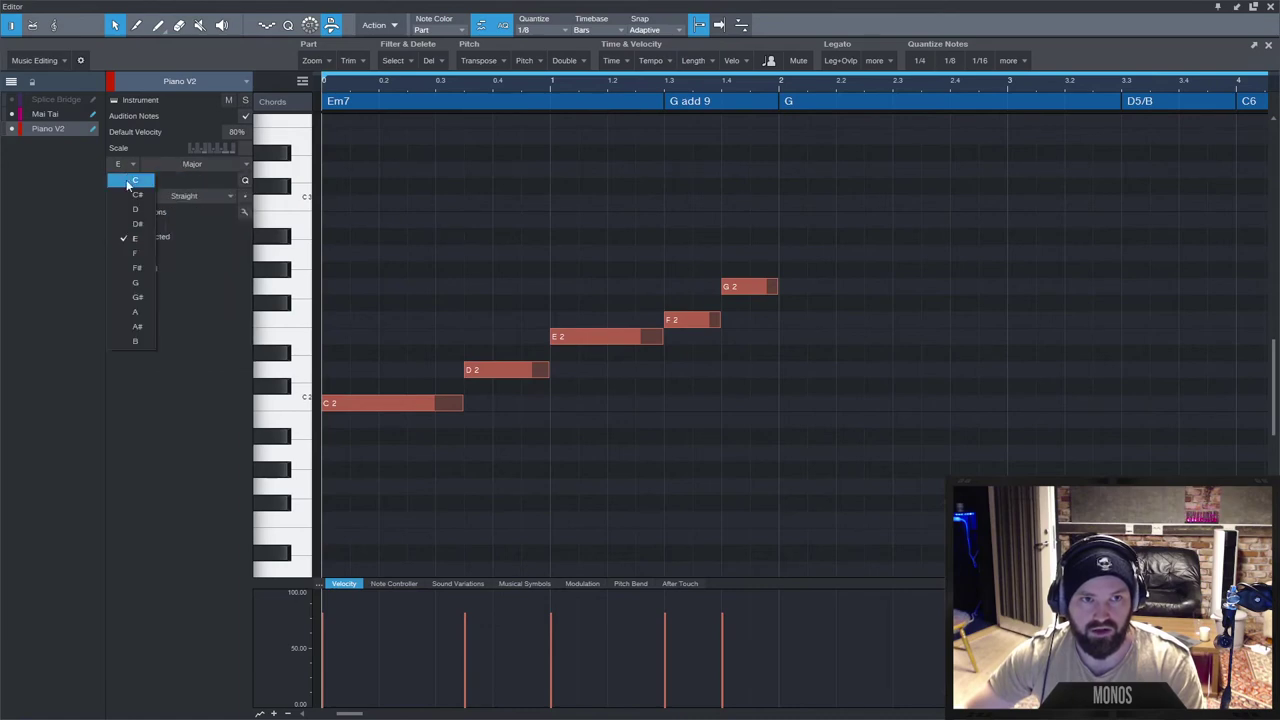
{"action": "left_click", "coordinate": [140, 180]}
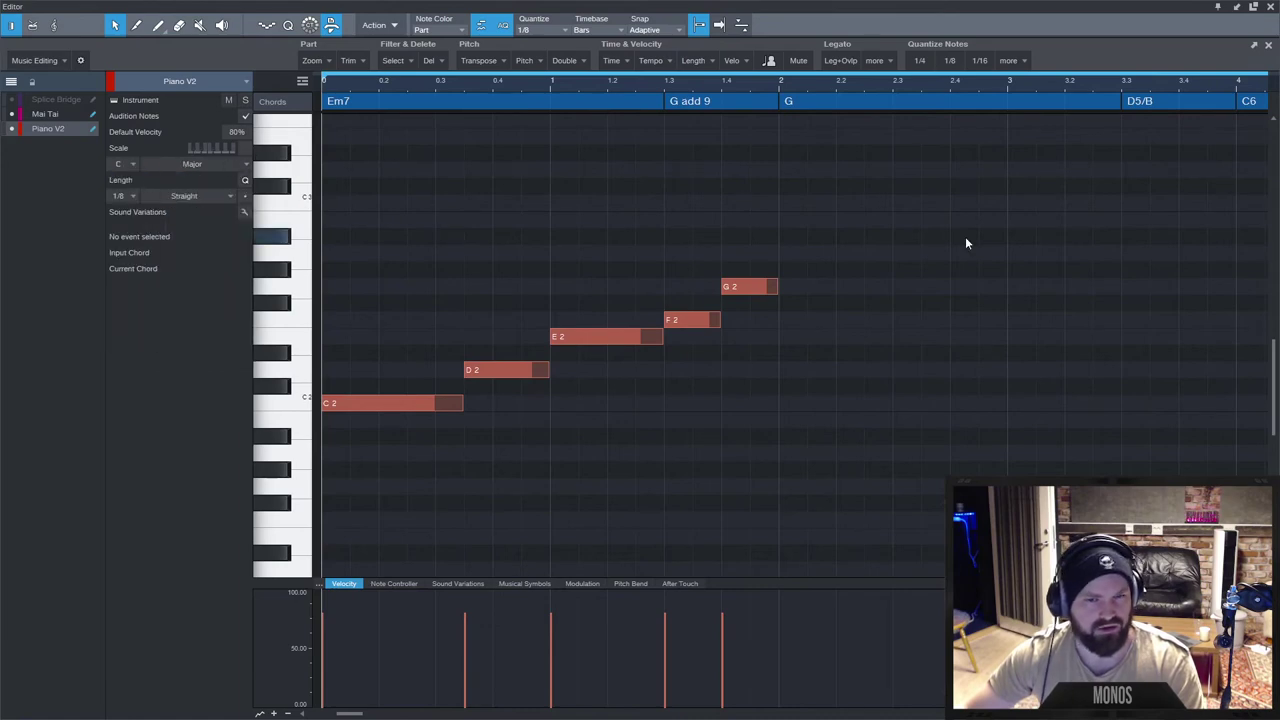
Delete the whole rising run of notes from the Piano V2 part.
{"action": "left_click_drag", "start_coordinate": [950, 229], "coordinate": [399, 421]}
{"action": "left_click", "coordinate": [364, 207]}
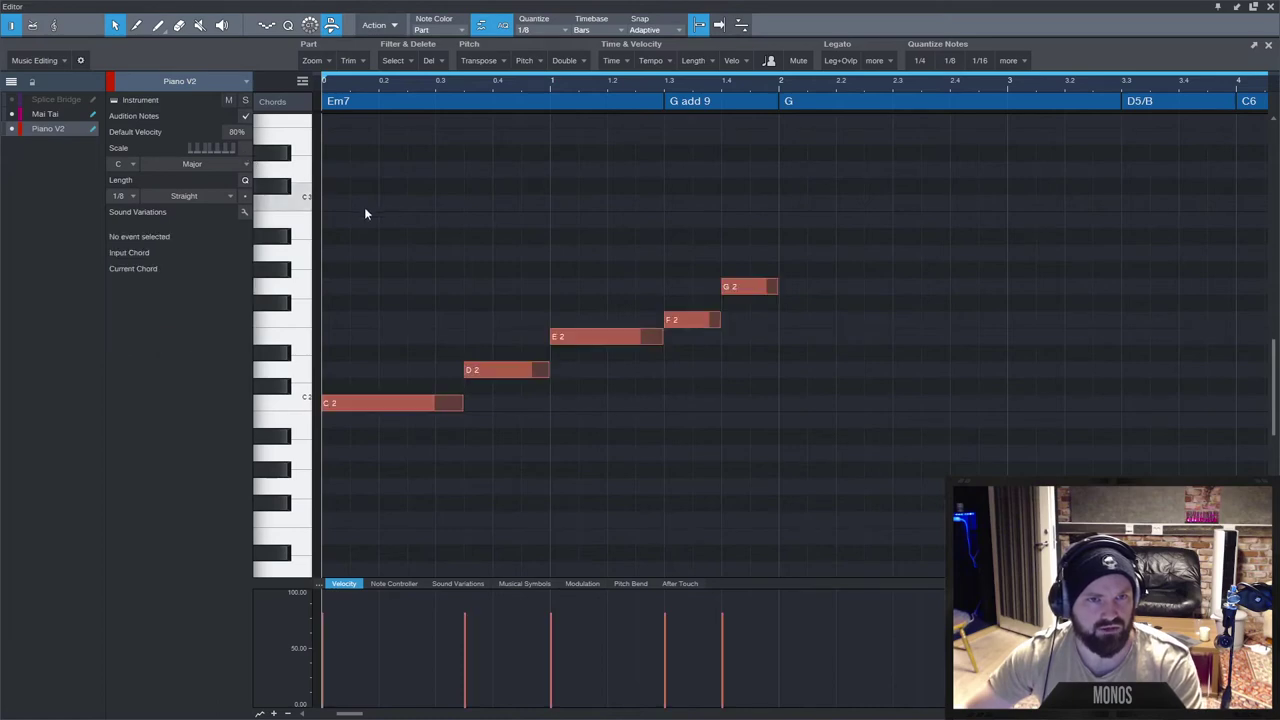
{"action": "key", "text": "ctrl+a"}
{"action": "key", "text": "Delete"}
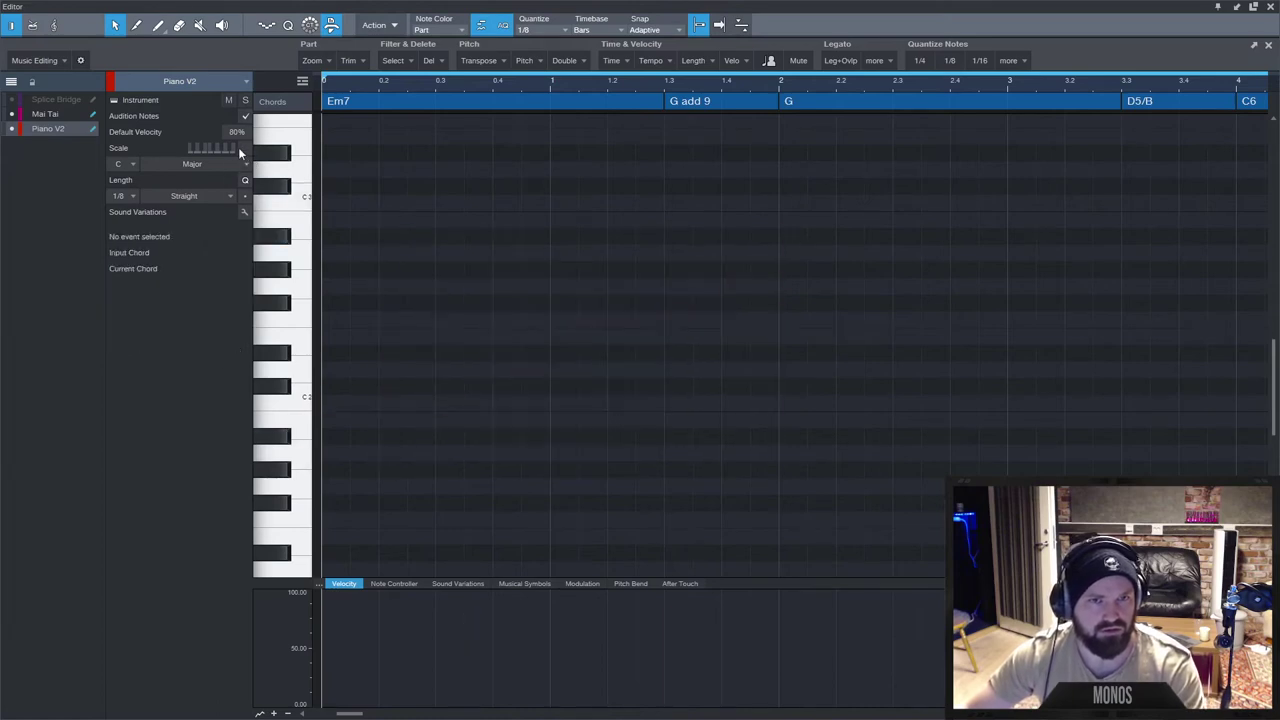
Make Mai Tai the only editable part and turn on its C Major scale.
{"action": "left_click", "coordinate": [79, 115]}
{"action": "key", "text": "Down"}
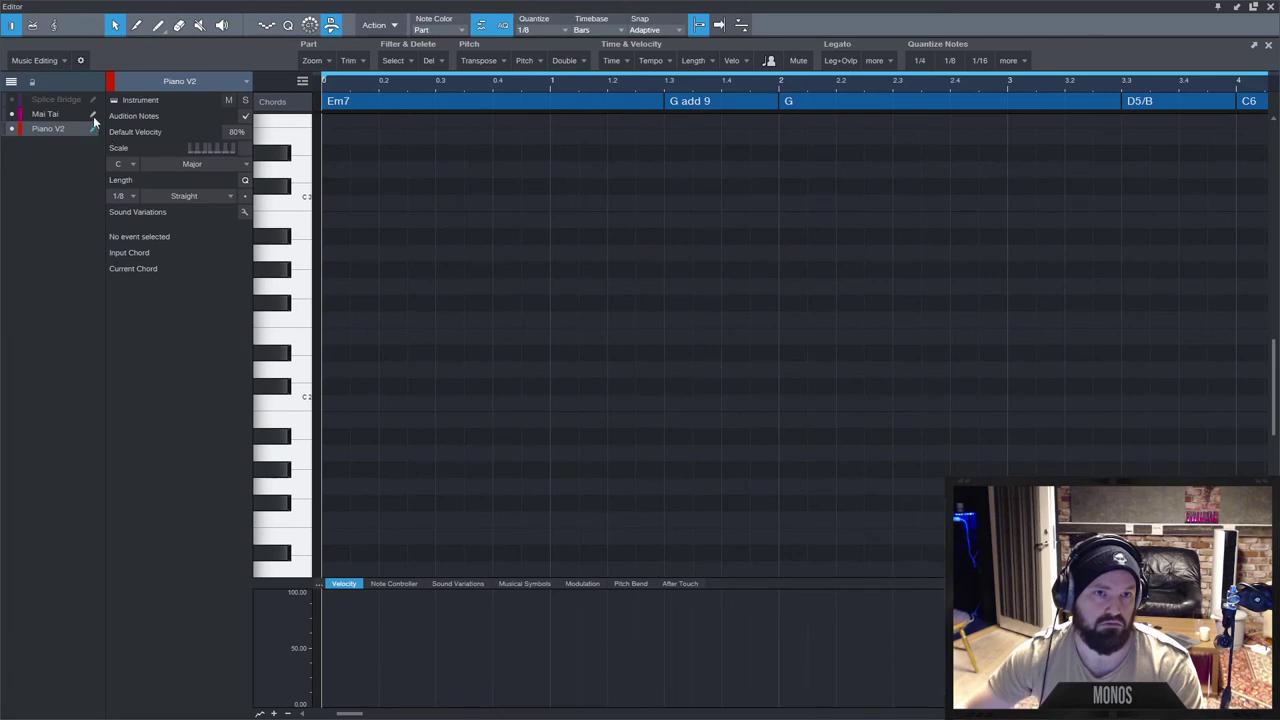
{"action": "left_click", "coordinate": [94, 117]}
{"action": "left_click", "coordinate": [246, 149]}
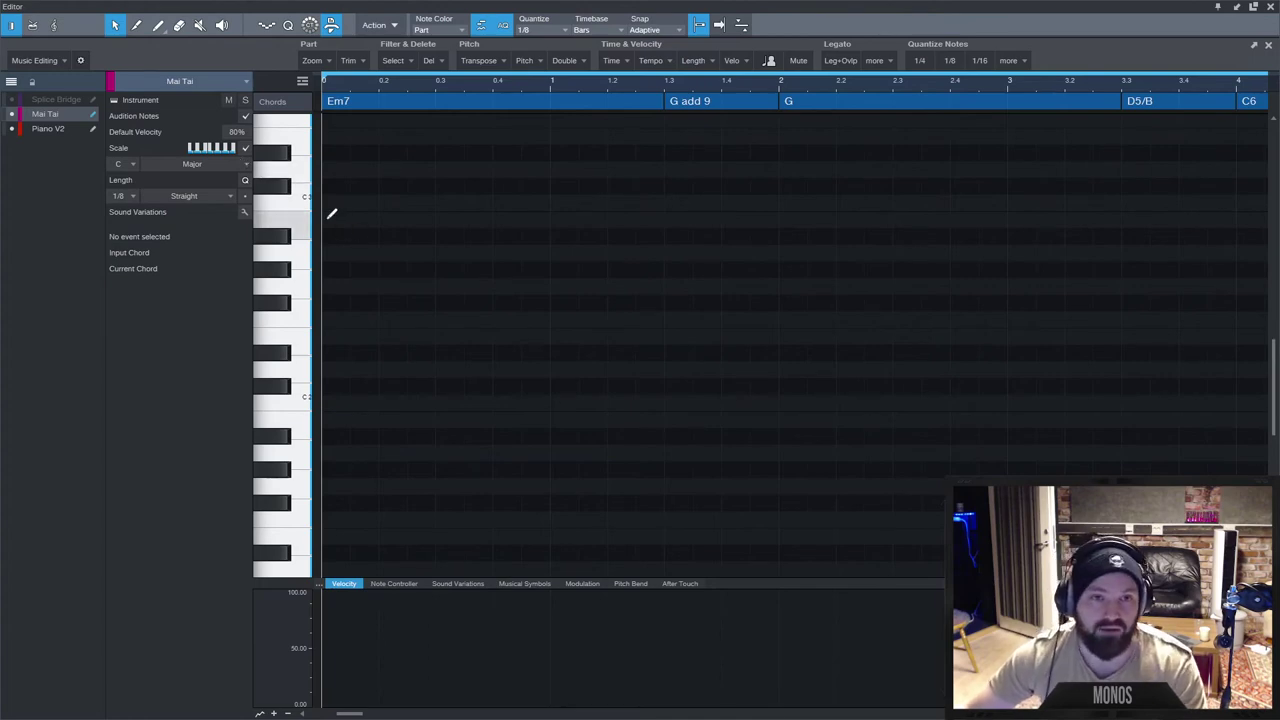
Create an empty Mai Tai part from the start to bar 2 and check the available scale types.
{"action": "mouse_move", "coordinate": [329, 214]}
{"action": "left_mouse_down"}
{"action": "mouse_move", "coordinate": [537, 249]}
{"action": "mouse_move", "coordinate": [819, 236]}
{"action": "mouse_move", "coordinate": [752, 251]}
{"action": "left_mouse_up"}
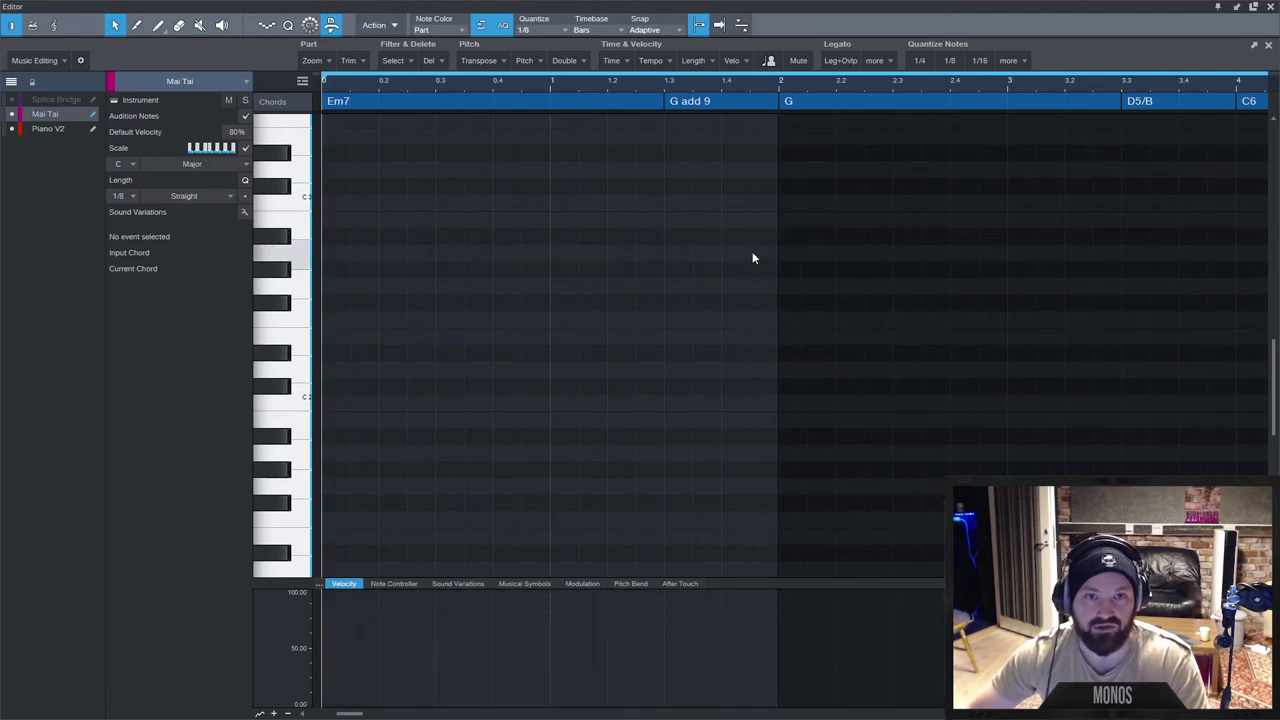
{"action": "left_click", "coordinate": [227, 166]}
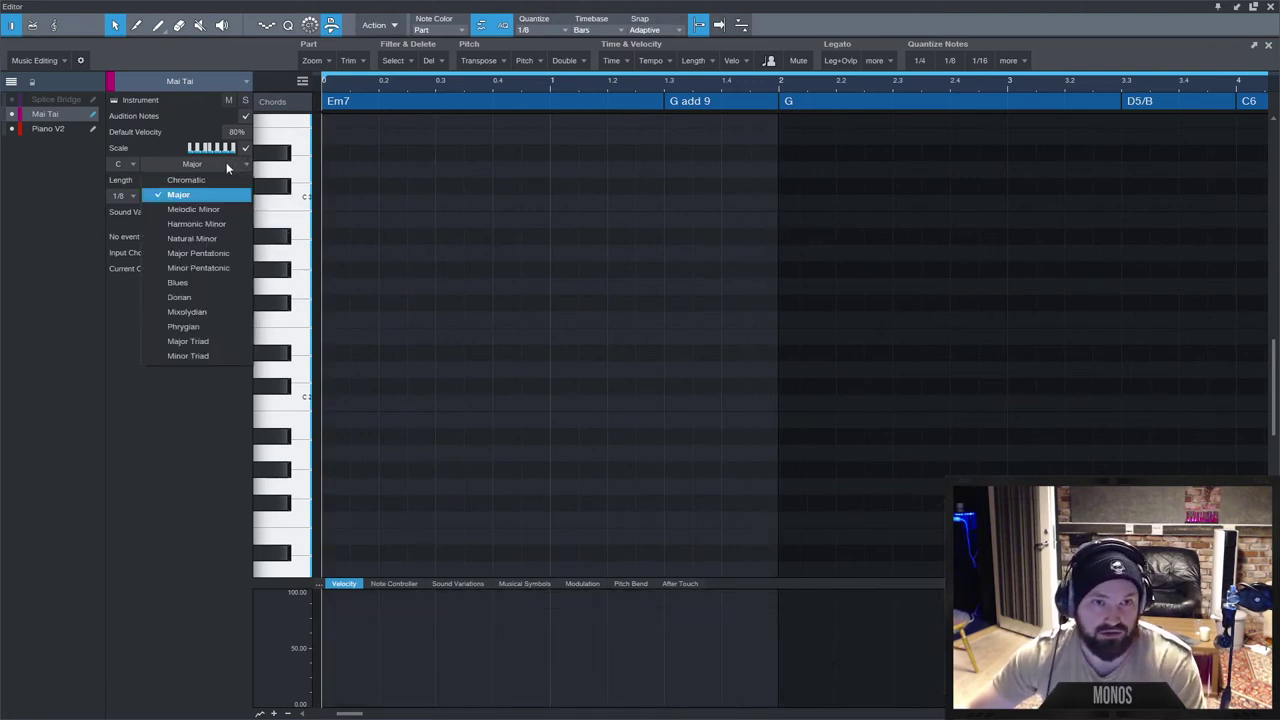
{"action": "left_click", "coordinate": [227, 166]}
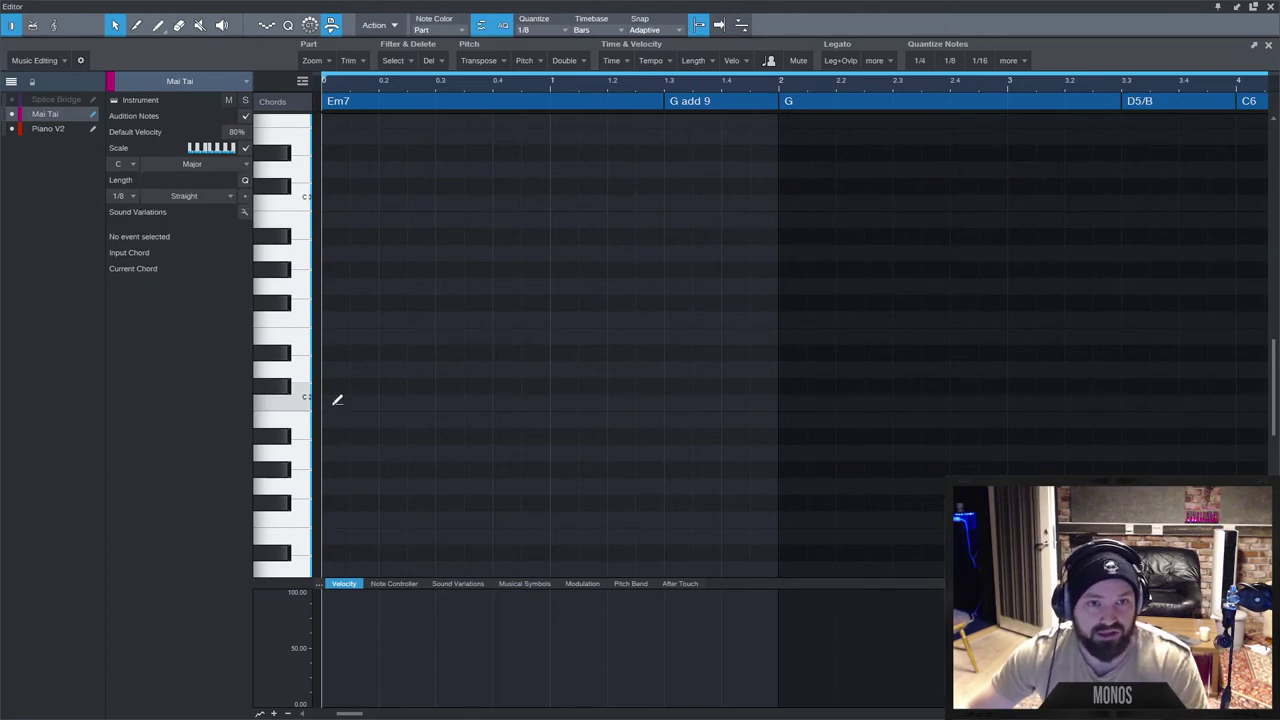
Paint a rising run of 1/8 notes C 2, D 2, E 2, F 2, G 2, A 2, C 3 and D 3, and play it back.
{"action": "mouse_move", "coordinate": [331, 403]}
{"action": "left_mouse_down"}
{"action": "mouse_move", "coordinate": [555, 331]}
{"action": "mouse_move", "coordinate": [704, 258]}
{"action": "mouse_move", "coordinate": [747, 156]}
{"action": "mouse_move", "coordinate": [771, 140]}
{"action": "mouse_move", "coordinate": [750, 48]}
{"action": "mouse_move", "coordinate": [741, 152]}
{"action": "mouse_move", "coordinate": [765, 152]}
{"action": "mouse_move", "coordinate": [766, 101]}
{"action": "mouse_move", "coordinate": [535, 152]}
{"action": "mouse_move", "coordinate": [550, 156]}
{"action": "mouse_move", "coordinate": [554, 188]}
{"action": "mouse_move", "coordinate": [549, 267]}
{"action": "left_mouse_up"}
{"action": "key", "text": "space"}
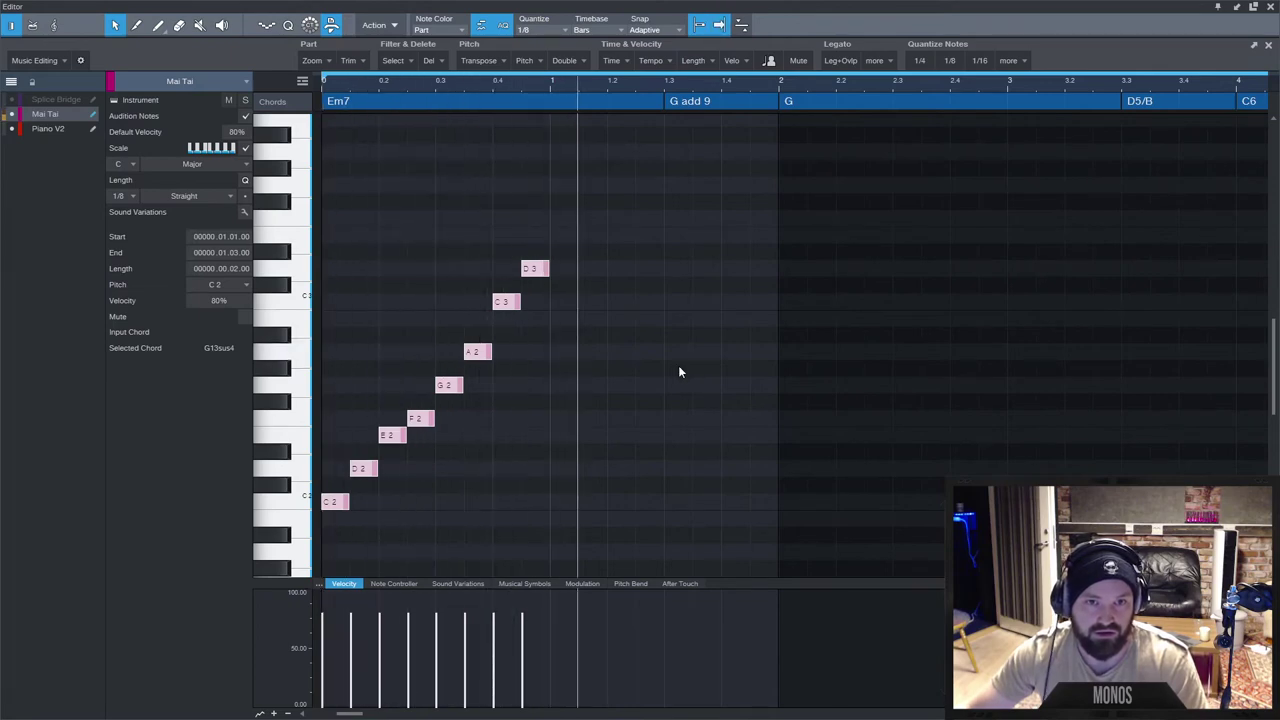
{"action": "key", "text": "space"}
Lower the run's last two notes to B 2 and C 3, play the scale back and deselect all notes.
{"action": "left_click", "coordinate": [540, 300]}
{"action": "left_click_drag", "start_coordinate": [505, 301], "coordinate": [506, 318]}
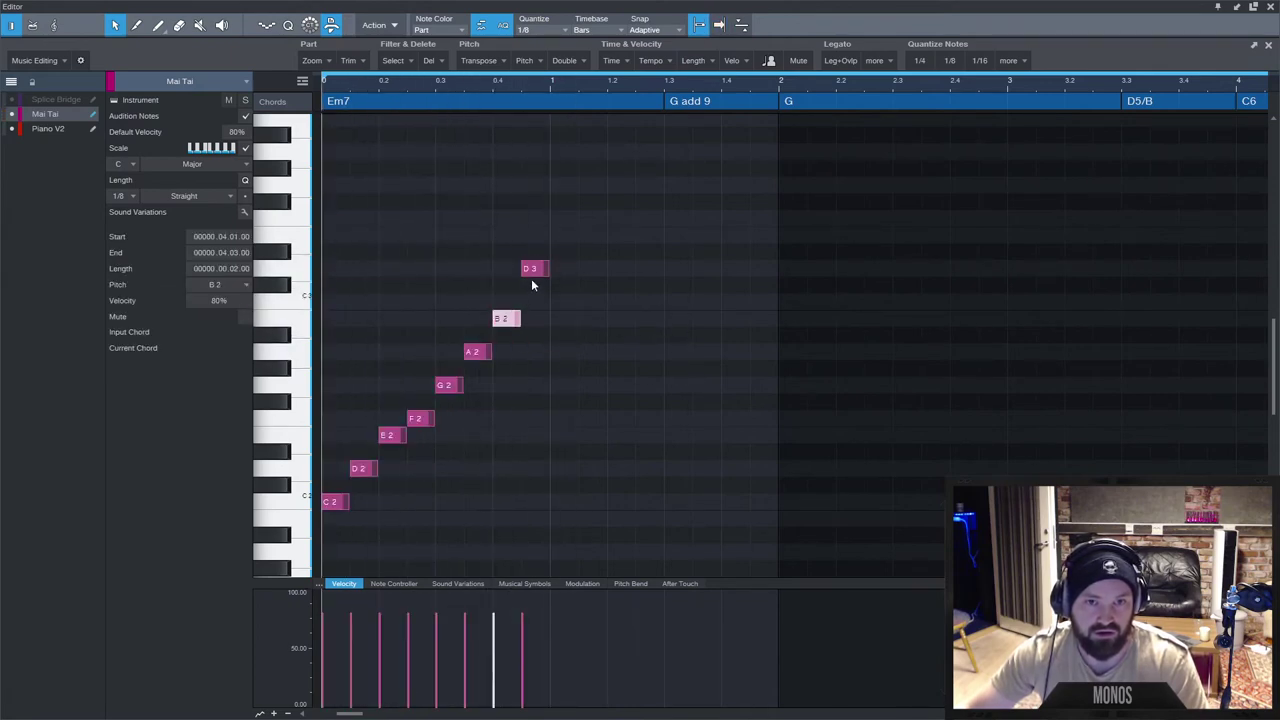
{"action": "left_click_drag", "start_coordinate": [533, 269], "coordinate": [536, 302]}
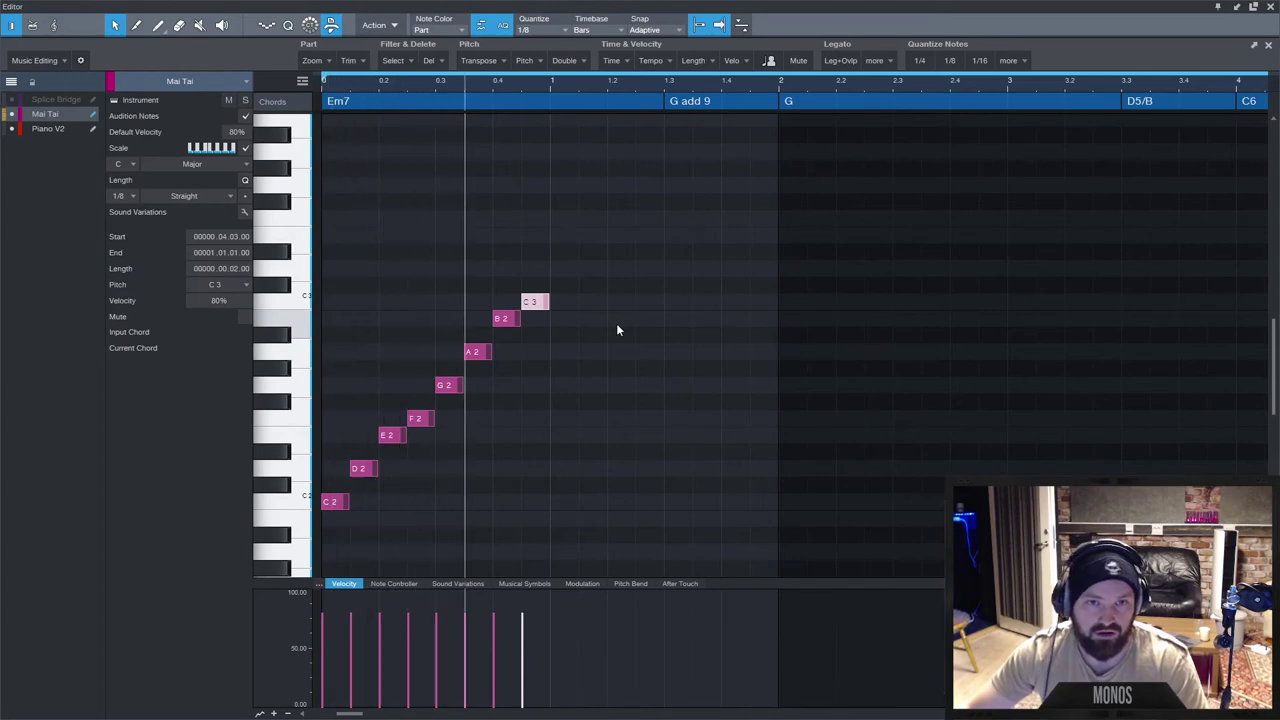
{"action": "key", "text": "space"}
{"action": "left_click", "coordinate": [612, 335]}
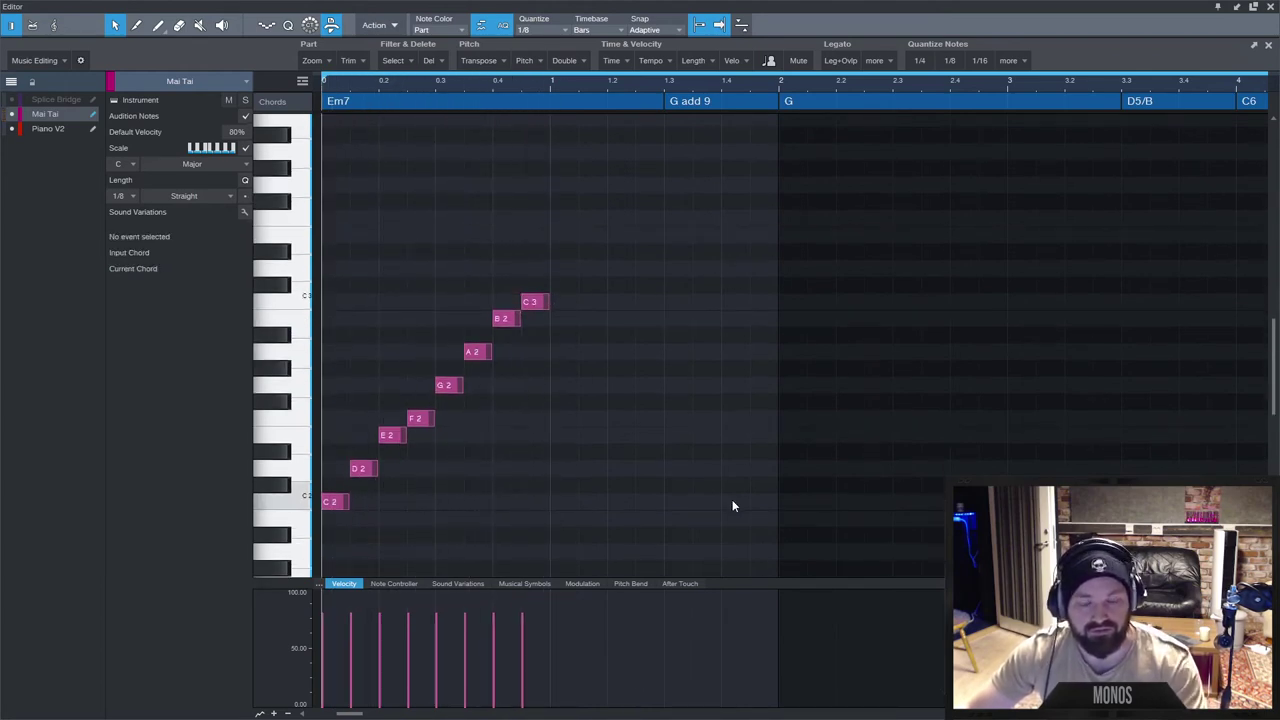
Use the Transform tool on the run's velocities to shape them into a ramp rising from about 20% to 80%.
{"action": "left_click", "coordinate": [162, 28]}
{"action": "left_click", "coordinate": [214, 168]}
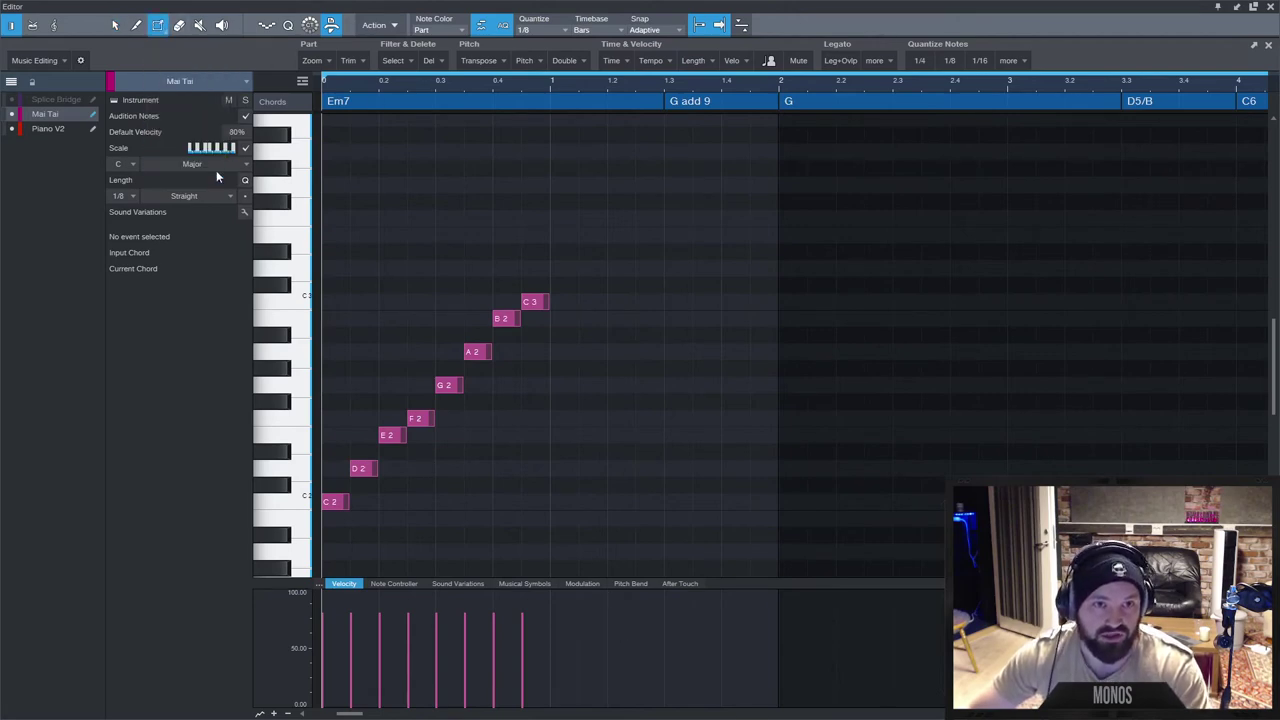
{"action": "left_click_drag", "start_coordinate": [534, 601], "coordinate": [314, 656]}
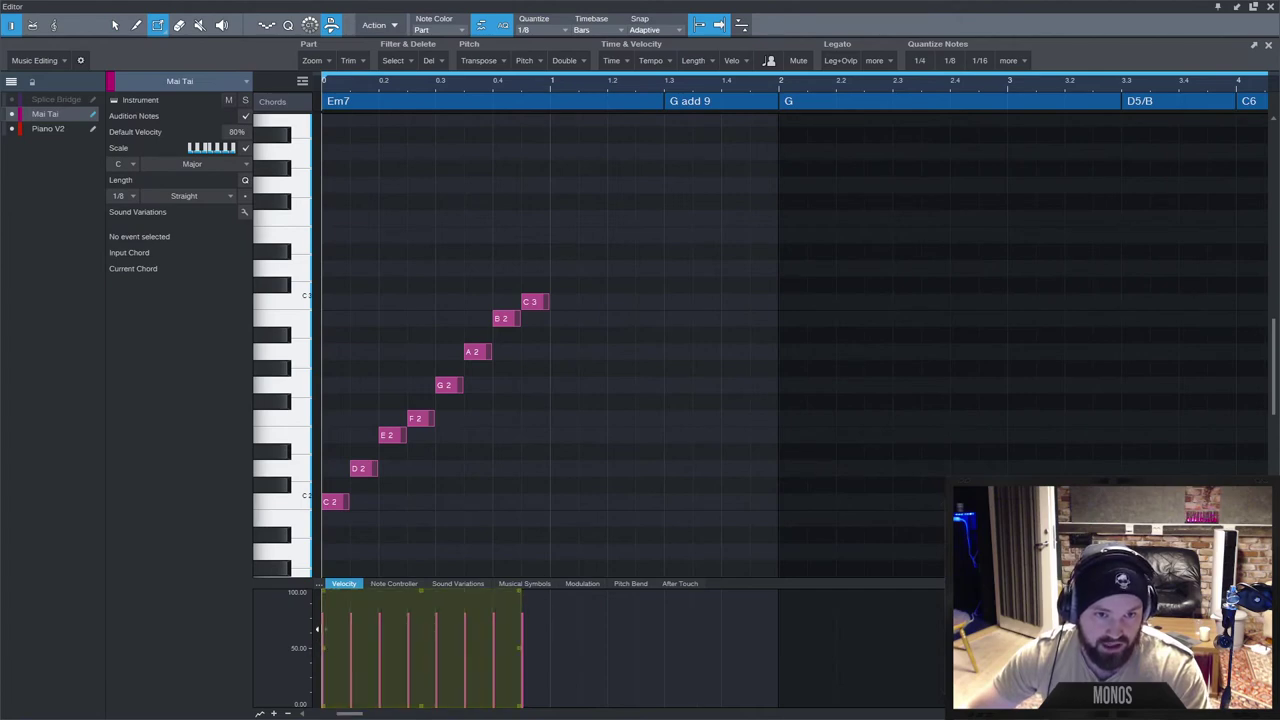
{"action": "left_click_drag", "start_coordinate": [325, 596], "coordinate": [342, 683]}
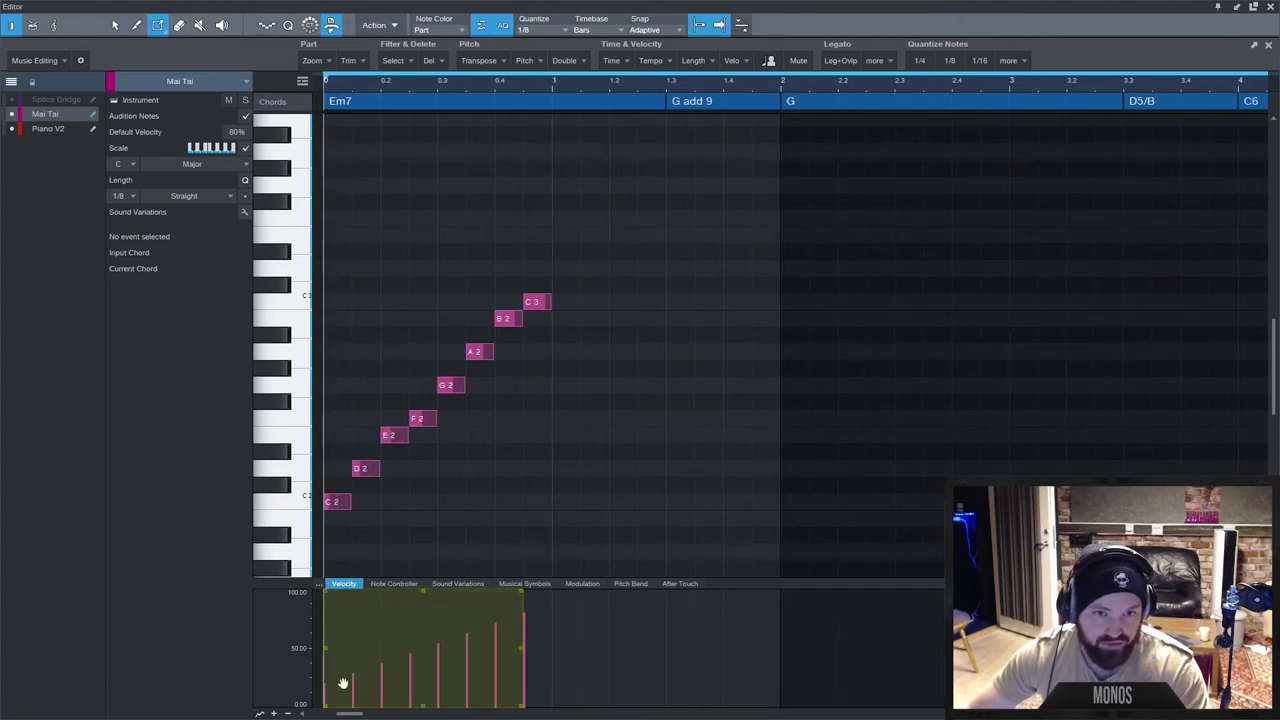
Undo the extra C 2 note and try a velocity transform over just the first four notes.
{"action": "left_click", "coordinate": [562, 501]}
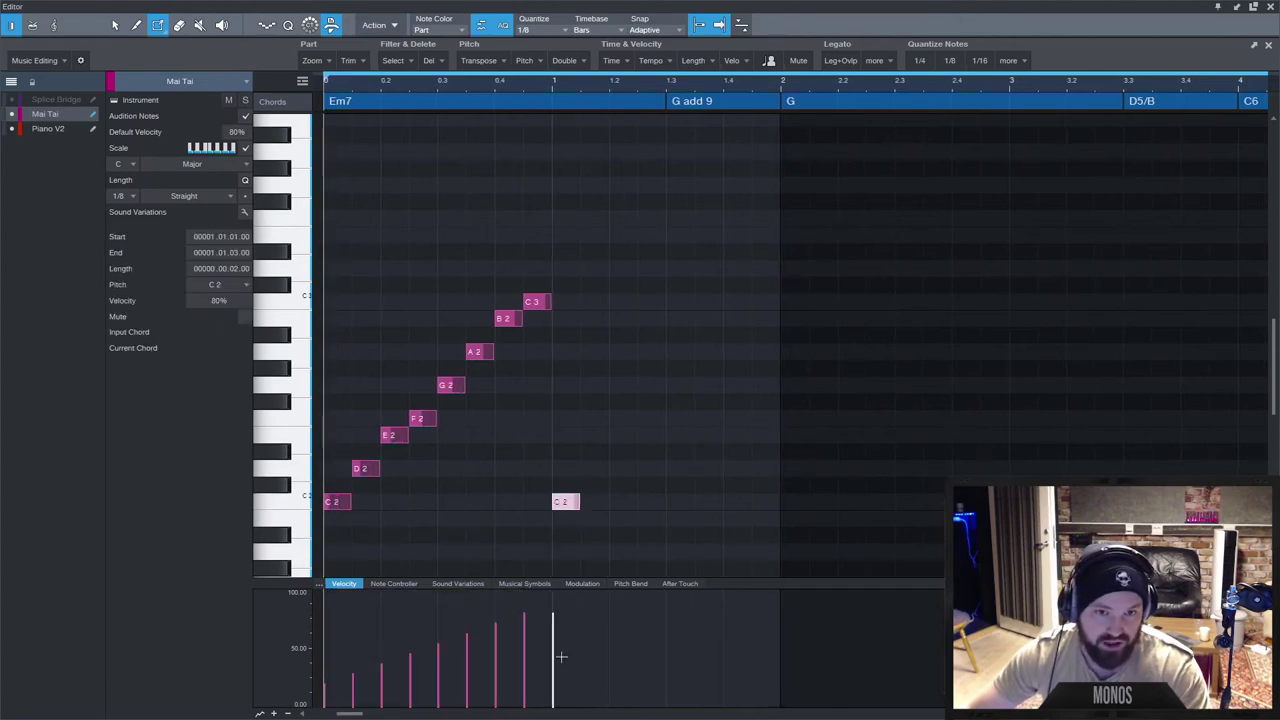
{"action": "key", "text": "ctrl+z"}
{"action": "left_click_drag", "start_coordinate": [326, 689], "coordinate": [406, 676]}
{"action": "left_click_drag", "start_coordinate": [325, 656], "coordinate": [423, 652]}
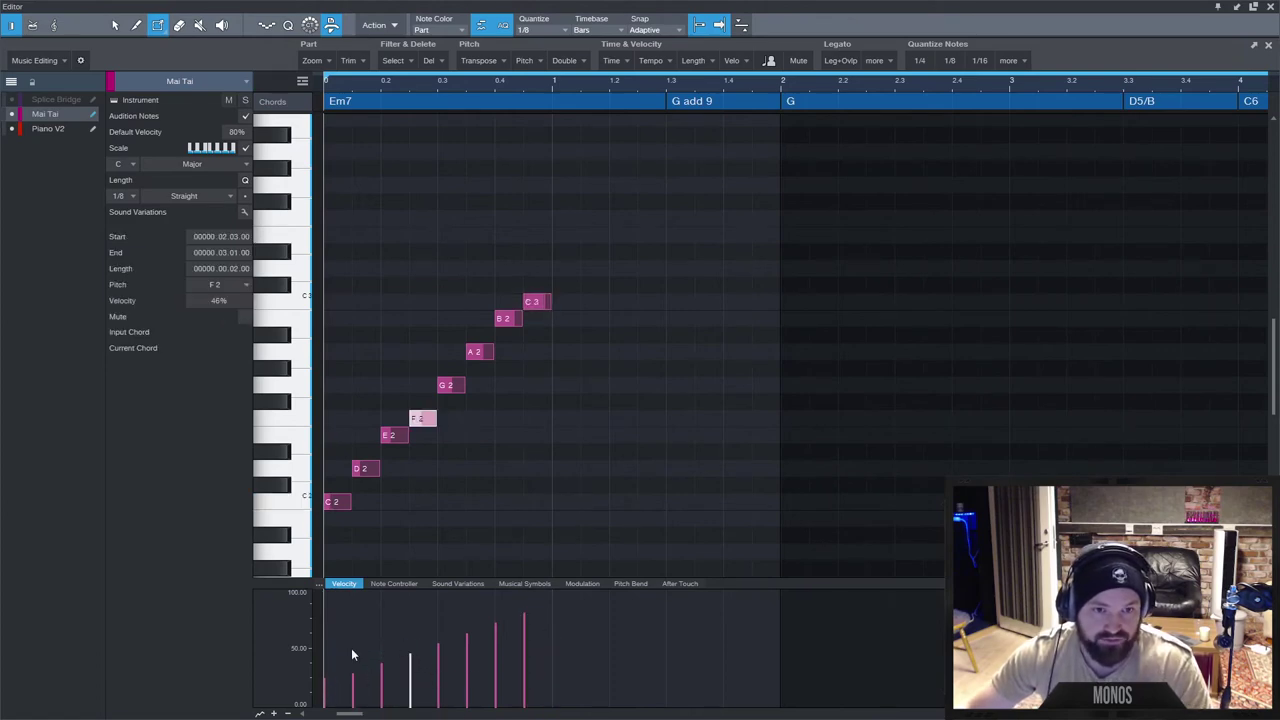
{"action": "left_click_drag", "start_coordinate": [329, 662], "coordinate": [433, 637]}
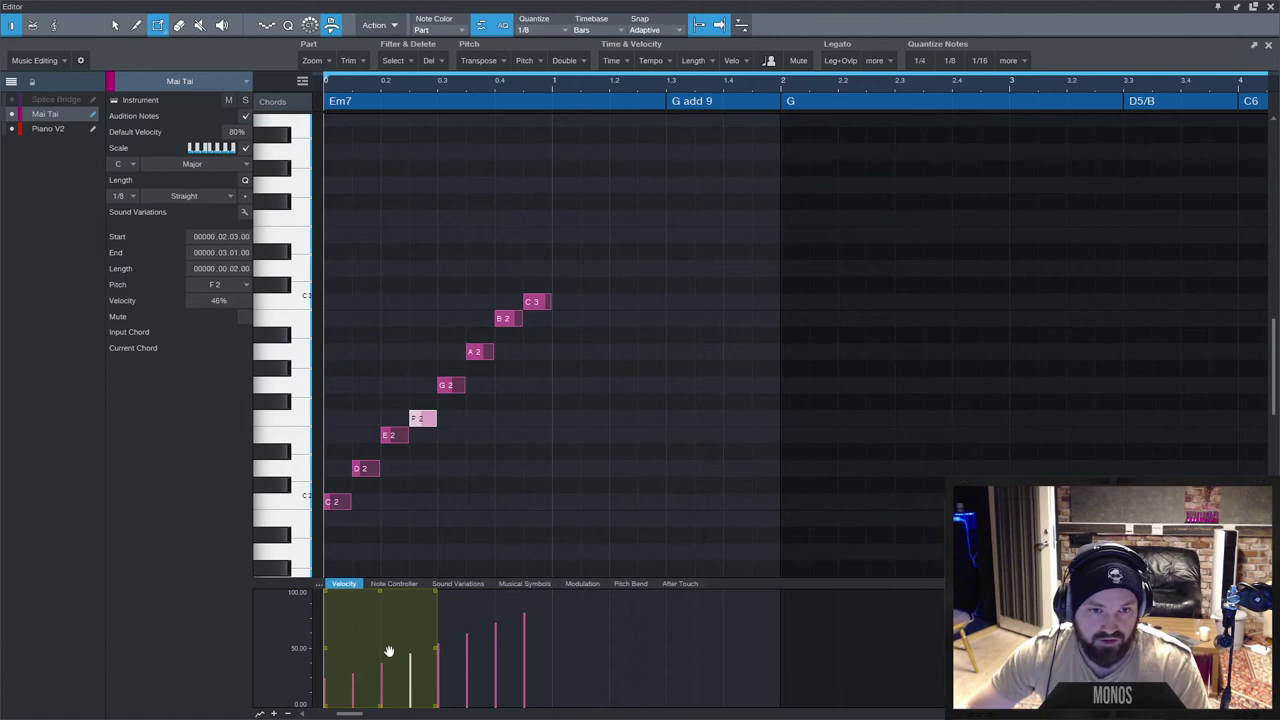
Use the Paint tool to draw the run's velocities as a rising curve from about 20% to 67%.
{"action": "left_click", "coordinate": [163, 30]}
{"action": "left_click", "coordinate": [180, 48]}
{"action": "left_click", "coordinate": [561, 667]}
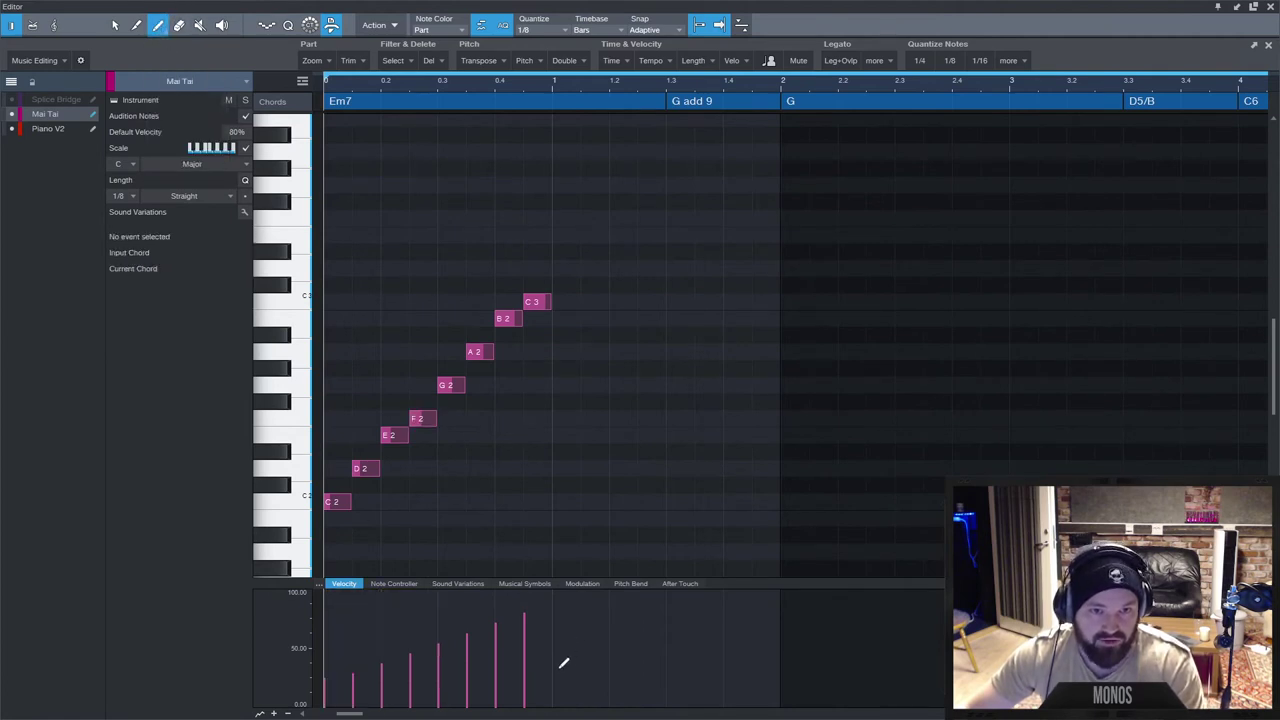
{"action": "left_click", "coordinate": [324, 690]}
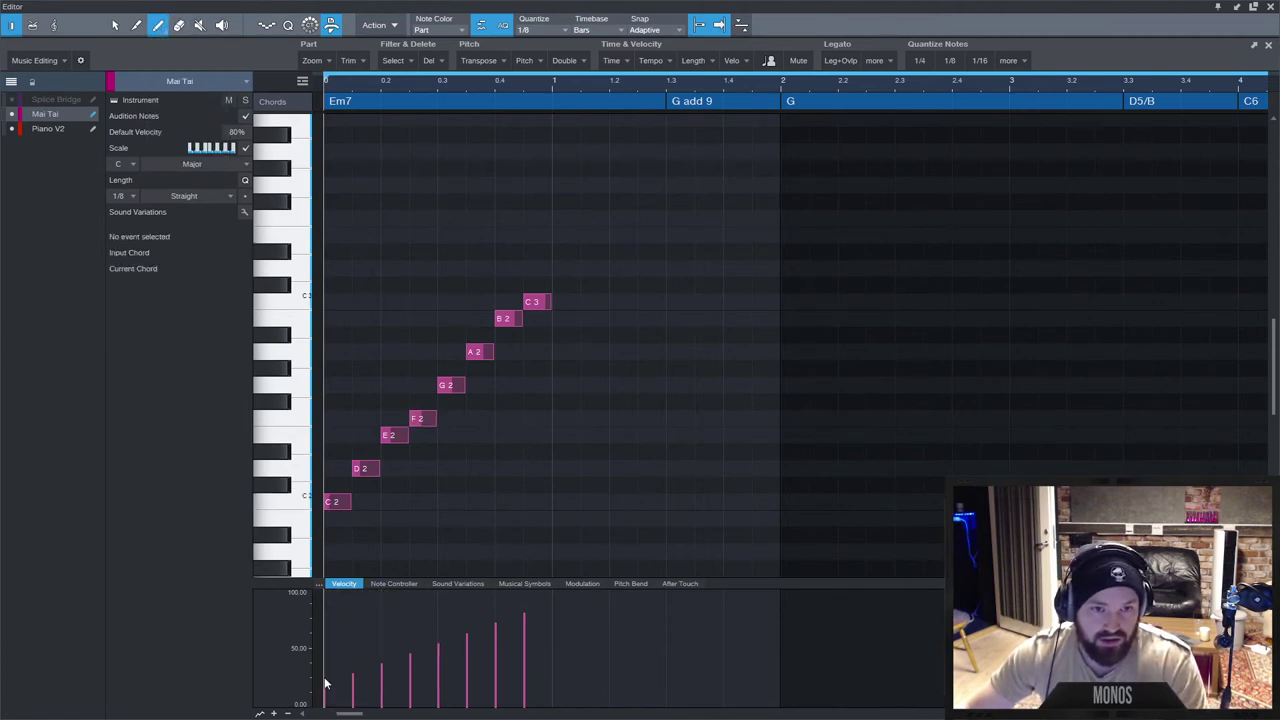
{"action": "mouse_move", "coordinate": [329, 672]}
{"action": "left_mouse_down"}
{"action": "mouse_move", "coordinate": [530, 602]}
{"action": "mouse_move", "coordinate": [482, 645]}
{"action": "mouse_move", "coordinate": [318, 685]}
{"action": "mouse_move", "coordinate": [449, 665]}
{"action": "mouse_move", "coordinate": [526, 611]}
{"action": "mouse_move", "coordinate": [494, 641]}
{"action": "mouse_move", "coordinate": [316, 677]}
{"action": "mouse_move", "coordinate": [524, 619]}
{"action": "mouse_move", "coordinate": [336, 664]}
{"action": "mouse_move", "coordinate": [342, 623]}
{"action": "mouse_move", "coordinate": [418, 647]}
{"action": "mouse_move", "coordinate": [499, 647]}
{"action": "mouse_move", "coordinate": [513, 628]}
{"action": "mouse_move", "coordinate": [368, 684]}
{"action": "mouse_move", "coordinate": [320, 685]}
{"action": "mouse_move", "coordinate": [399, 680]}
{"action": "mouse_move", "coordinate": [531, 625]}
{"action": "left_mouse_up"}
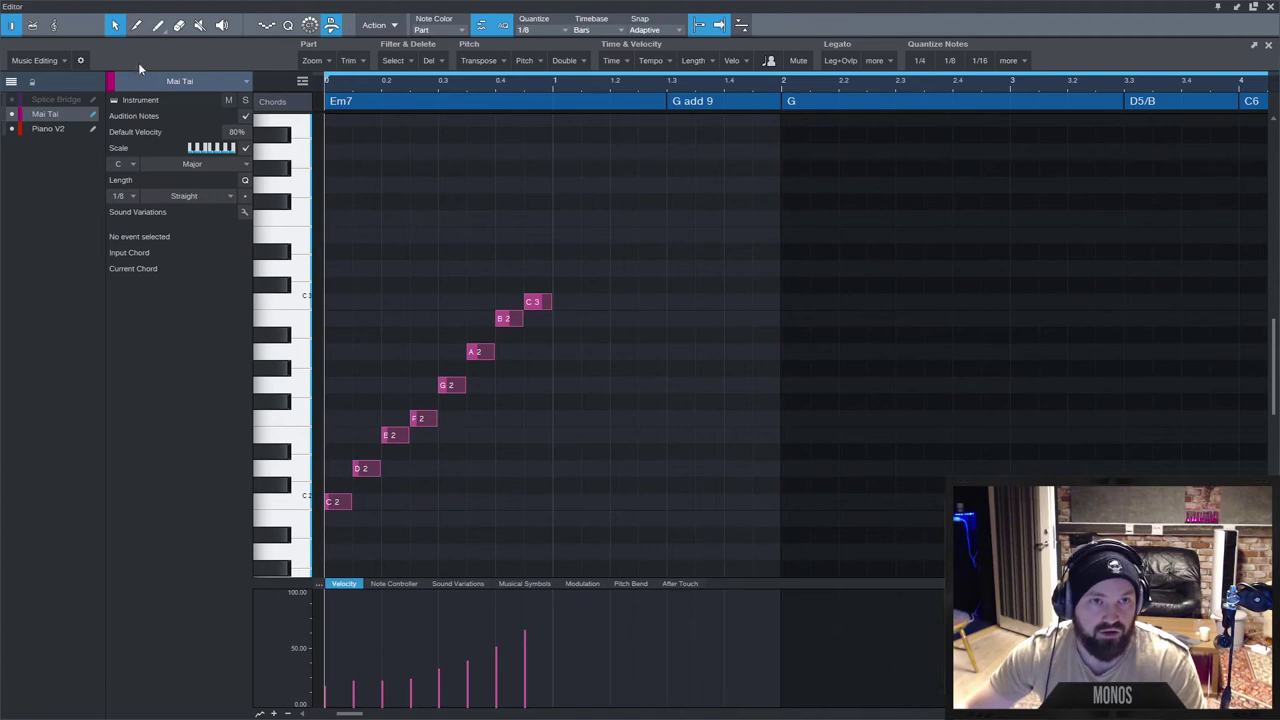
Redraw the run's velocities repeatedly with the Paint tool, ending with an even ramp rising from about 30% to 70%.
{"action": "left_click", "coordinate": [157, 28]}
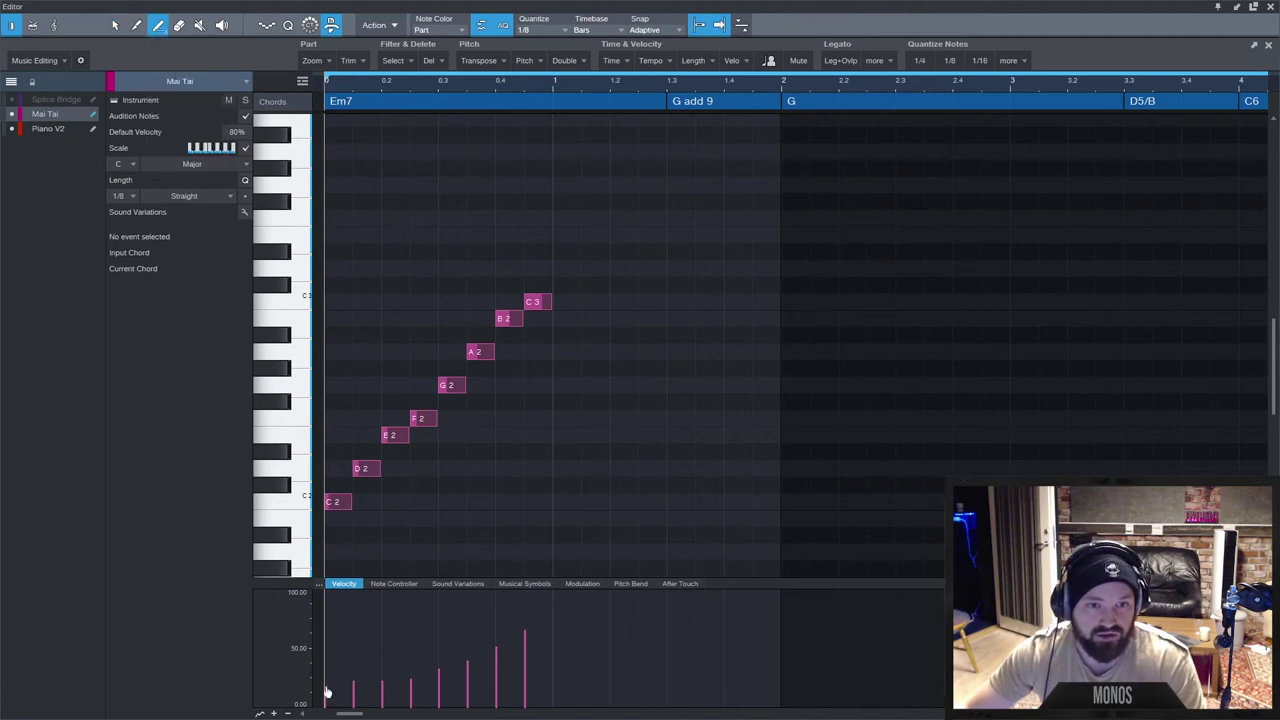
{"action": "mouse_move", "coordinate": [507, 612]}
{"action": "left_mouse_down"}
{"action": "mouse_move", "coordinate": [542, 606]}
{"action": "mouse_move", "coordinate": [322, 655]}
{"action": "mouse_move", "coordinate": [328, 637]}
{"action": "left_mouse_up"}
{"action": "left_click_drag", "start_coordinate": [529, 683], "coordinate": [534, 686]}
{"action": "mouse_move", "coordinate": [532, 686]}
{"action": "left_mouse_down"}
{"action": "mouse_move", "coordinate": [326, 686]}
{"action": "mouse_move", "coordinate": [549, 645]}
{"action": "left_mouse_up"}
{"action": "left_click_drag", "start_coordinate": [547, 631], "coordinate": [320, 660]}
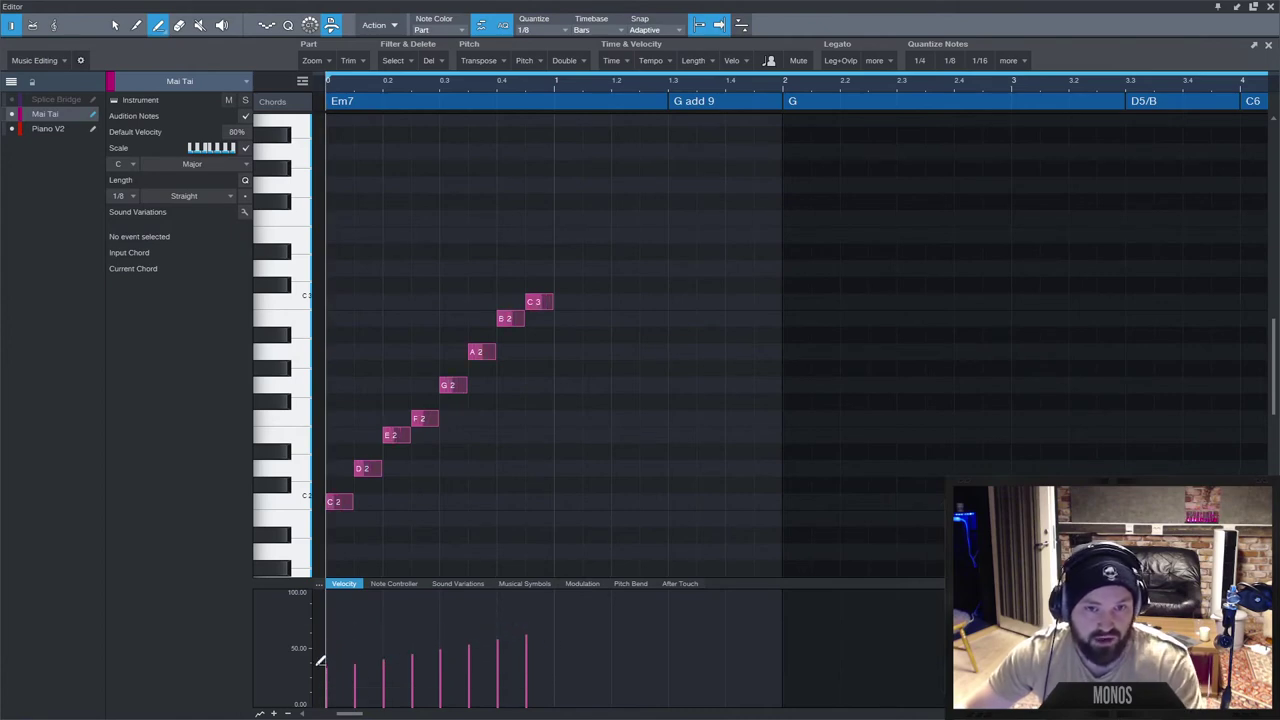
{"action": "left_click_drag", "start_coordinate": [526, 653], "coordinate": [300, 655]}
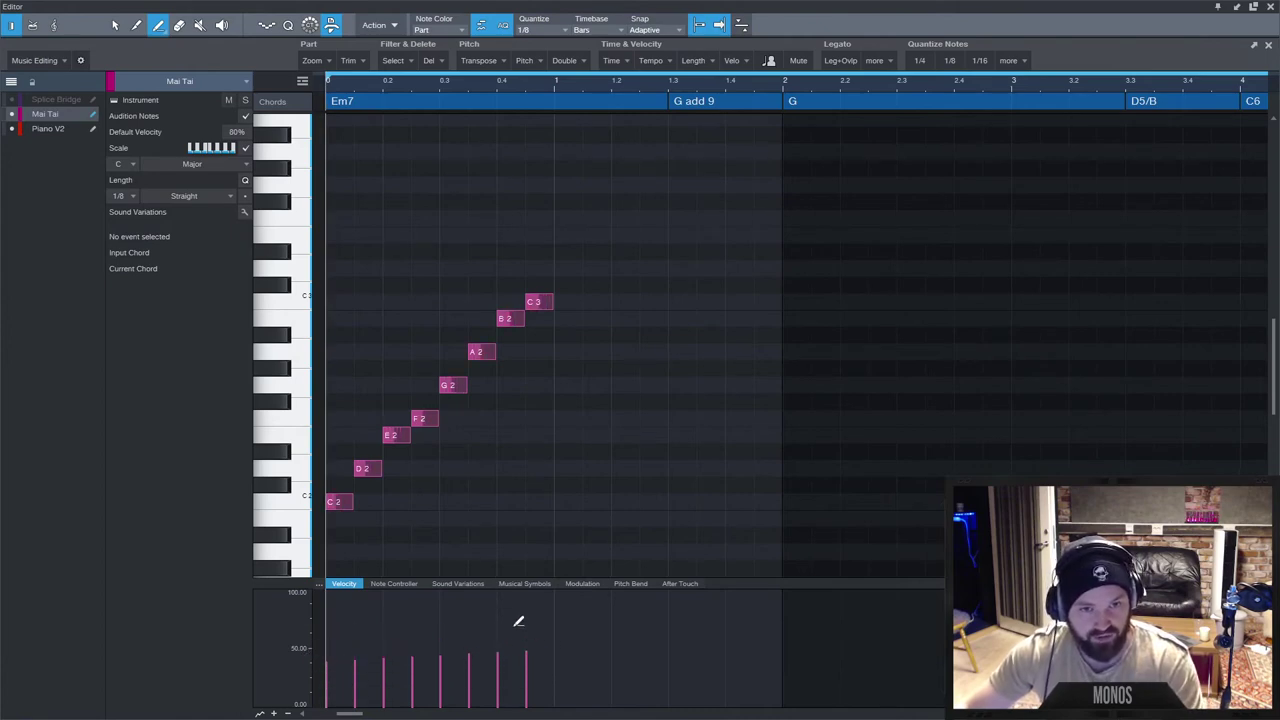
{"action": "left_click_drag", "start_coordinate": [511, 631], "coordinate": [286, 675]}
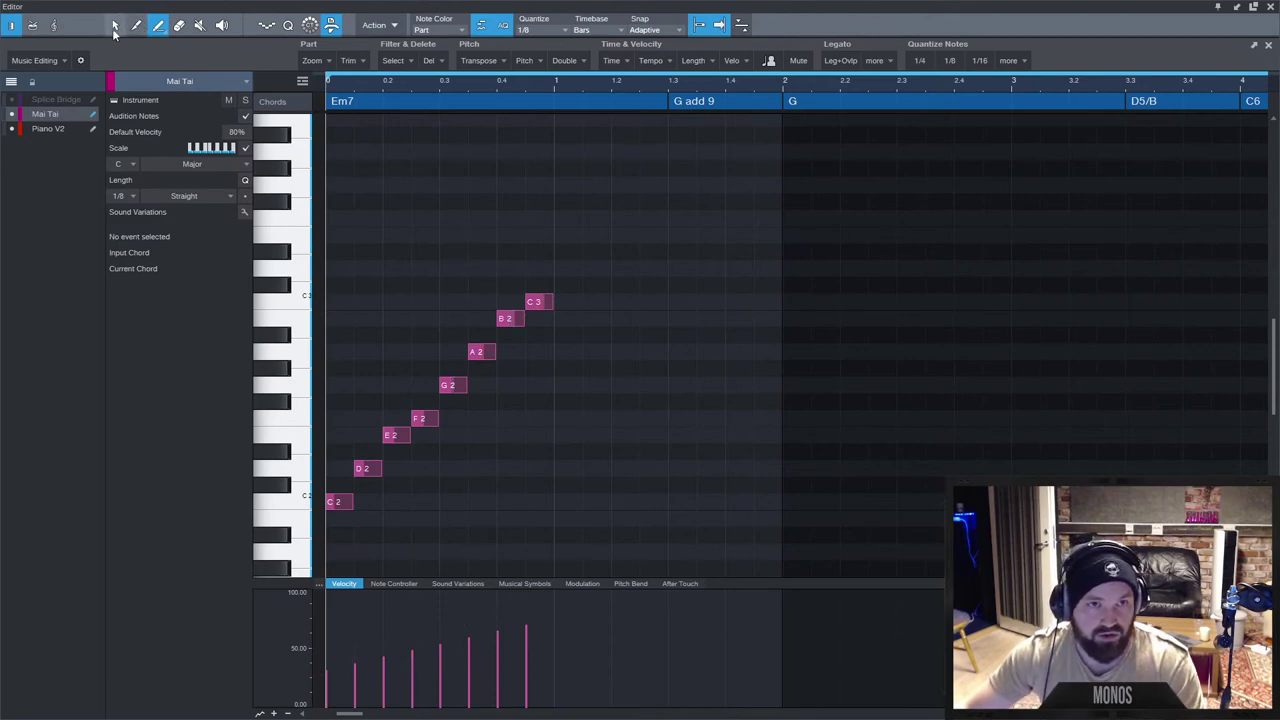
Use the Transform tool around all the run's velocities and scale them down to a ramp of about 25% to 57%.
{"action": "left_click", "coordinate": [114, 25]}
{"action": "left_click", "coordinate": [156, 28]}
{"action": "left_click", "coordinate": [163, 31]}
{"action": "left_click", "coordinate": [203, 169]}
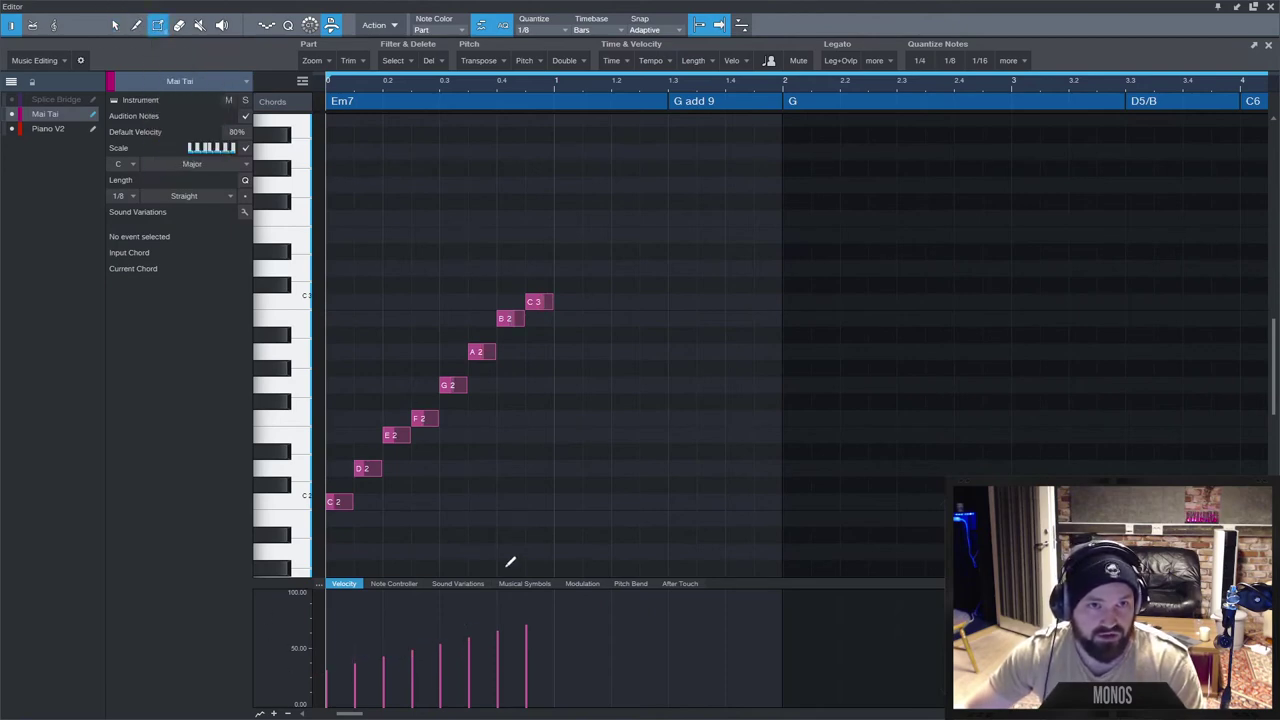
{"action": "left_click_drag", "start_coordinate": [549, 625], "coordinate": [318, 695]}
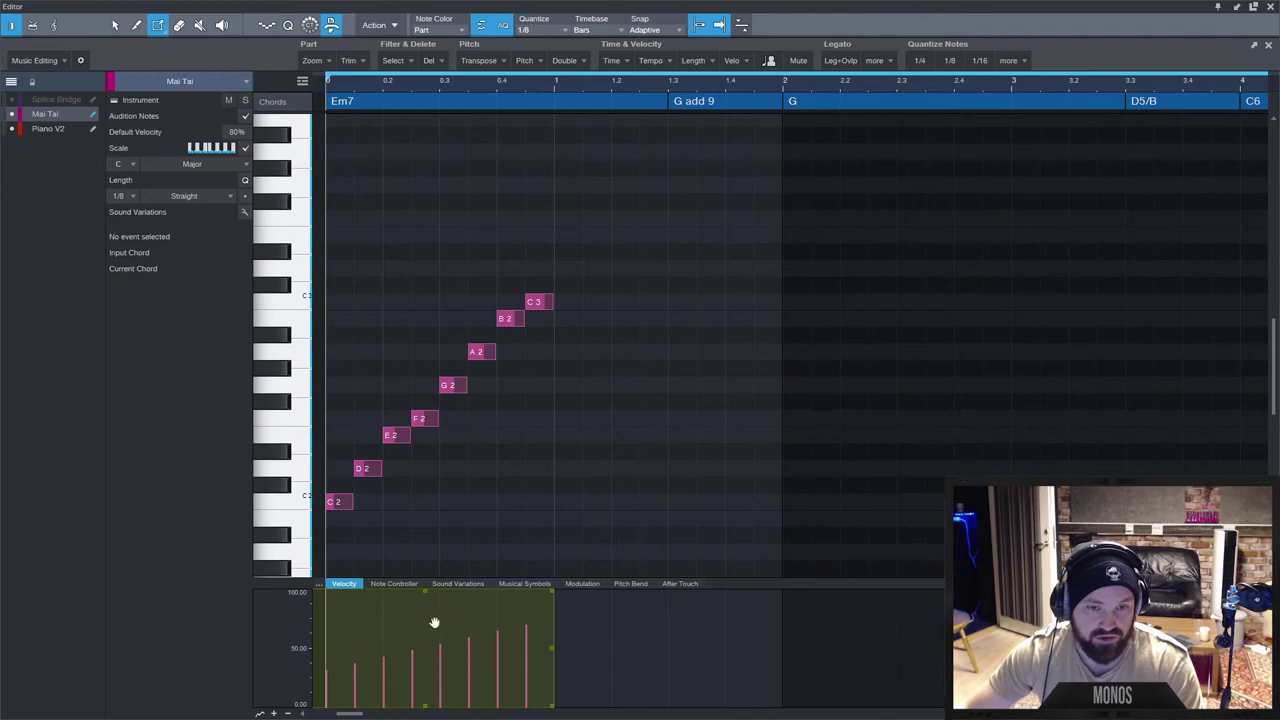
{"action": "left_click_drag", "start_coordinate": [424, 592], "coordinate": [422, 616]}
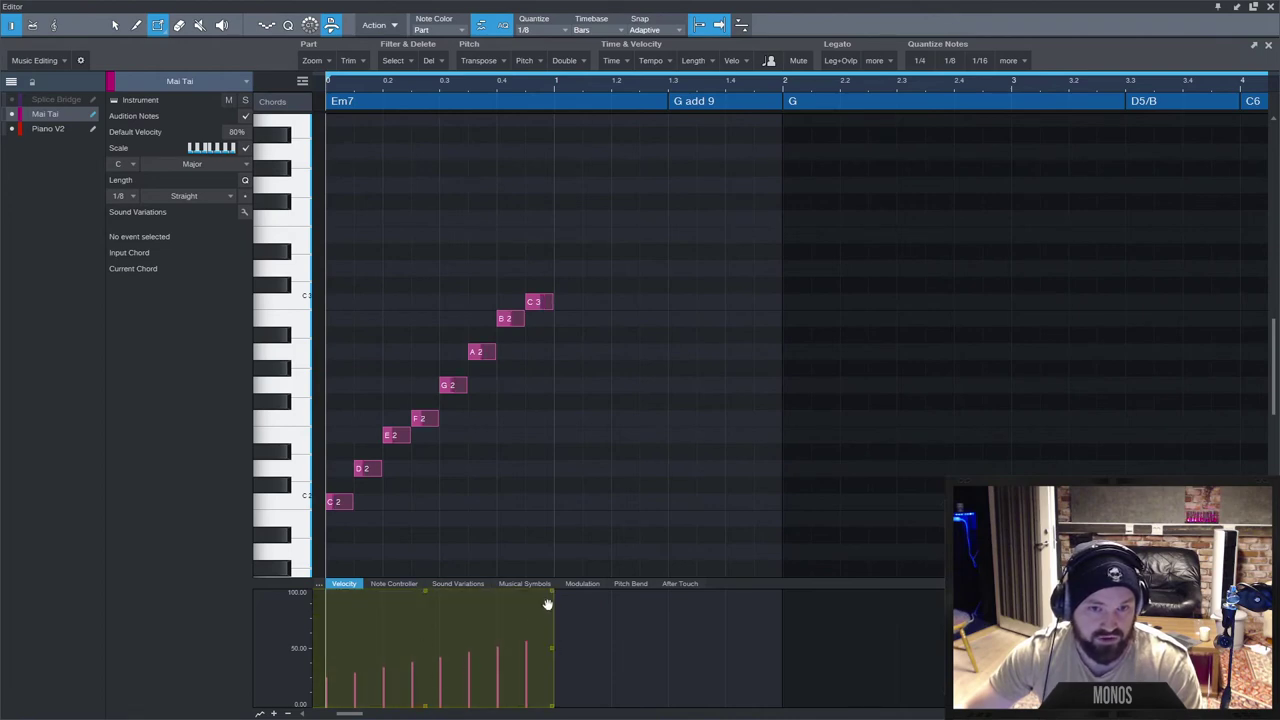
Reshape the run's velocities repeatedly with the transform box's handles, ending with a gentle ramp rising from about 35% to 65%.
{"action": "left_click_drag", "start_coordinate": [553, 597], "coordinate": [551, 610]}
{"action": "left_click_drag", "start_coordinate": [550, 703], "coordinate": [545, 641]}
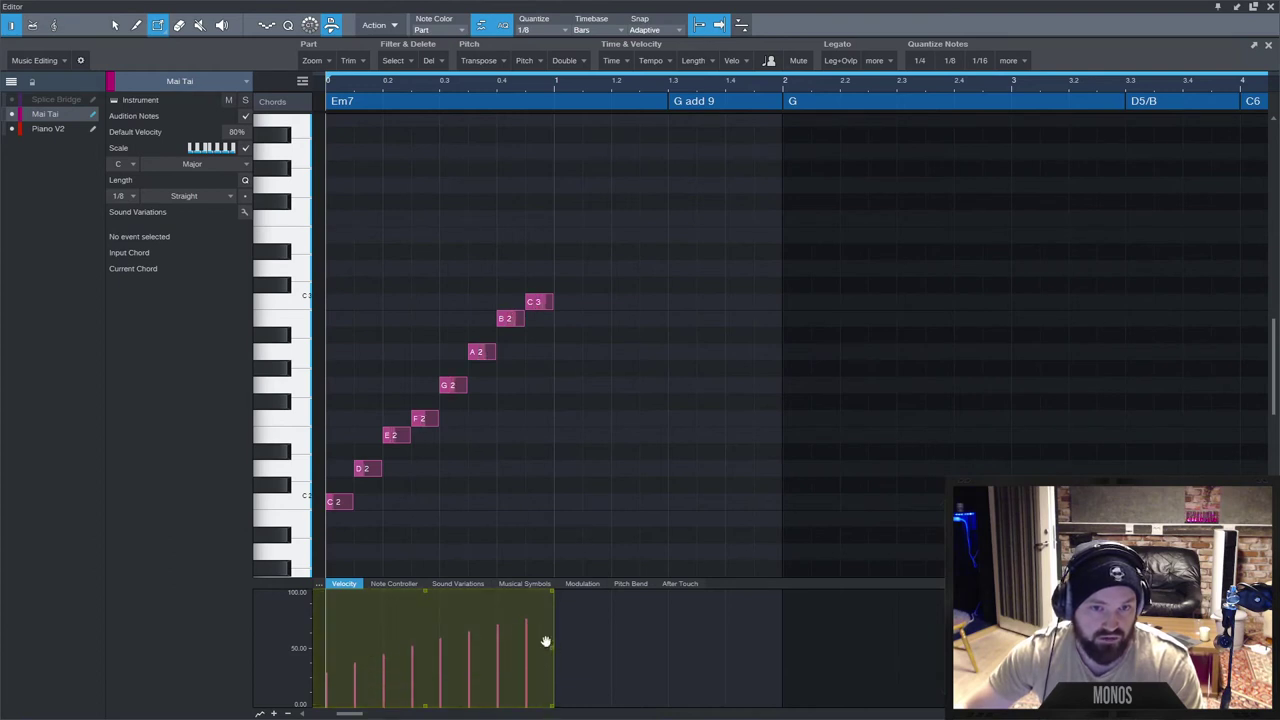
{"action": "left_click_drag", "start_coordinate": [423, 599], "coordinate": [519, 672]}
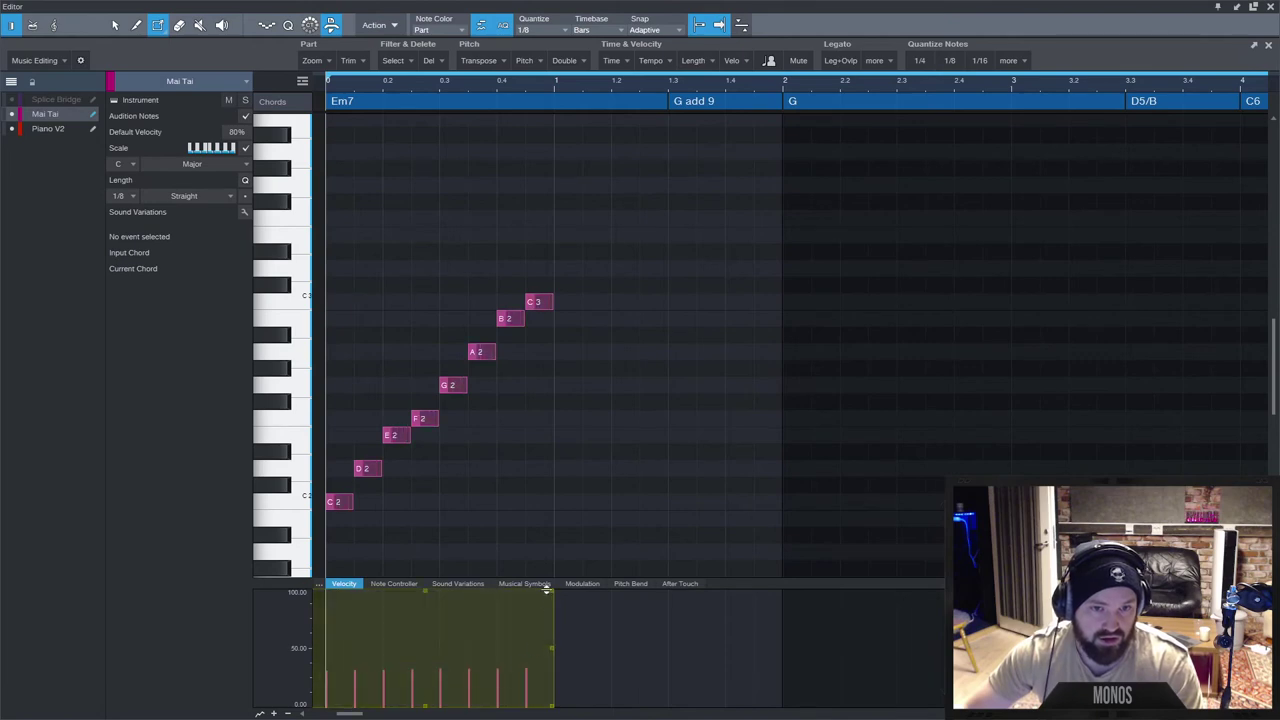
{"action": "left_click_drag", "start_coordinate": [546, 591], "coordinate": [554, 632]}
{"action": "left_click", "coordinate": [447, 468]}
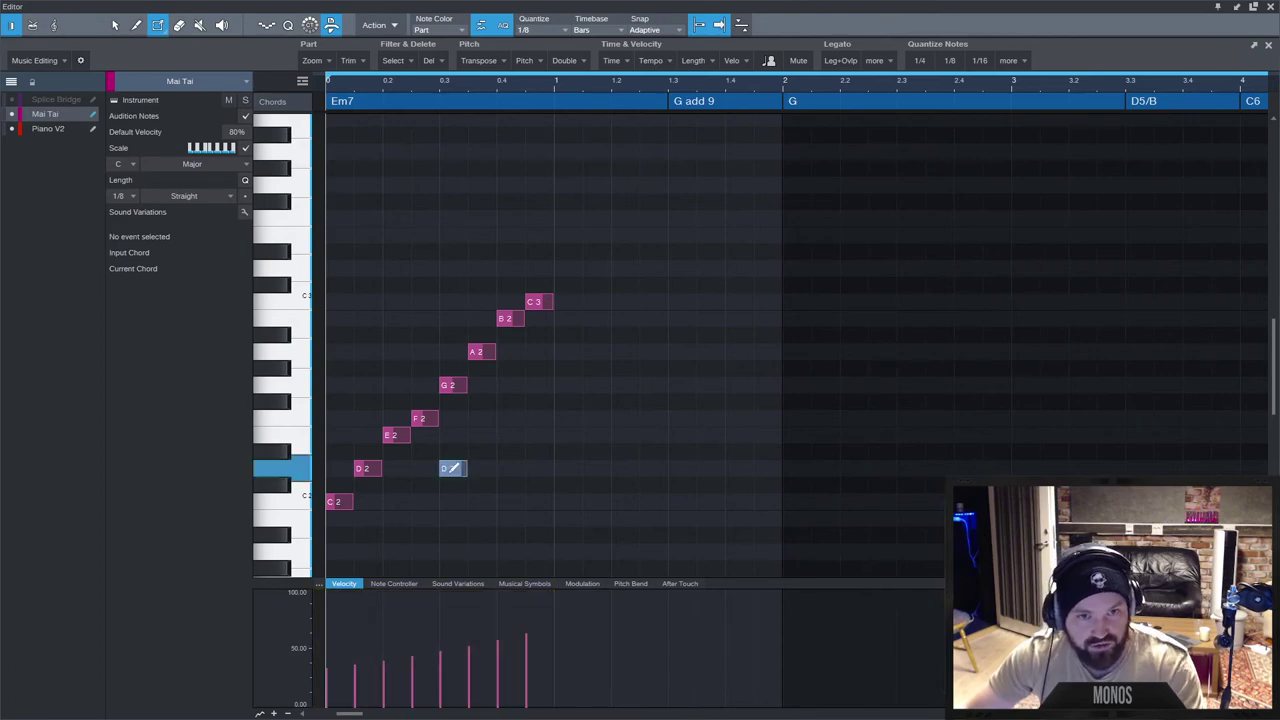
{"action": "right_click", "coordinate": [447, 470]}
{"action": "key", "text": "Delete"}
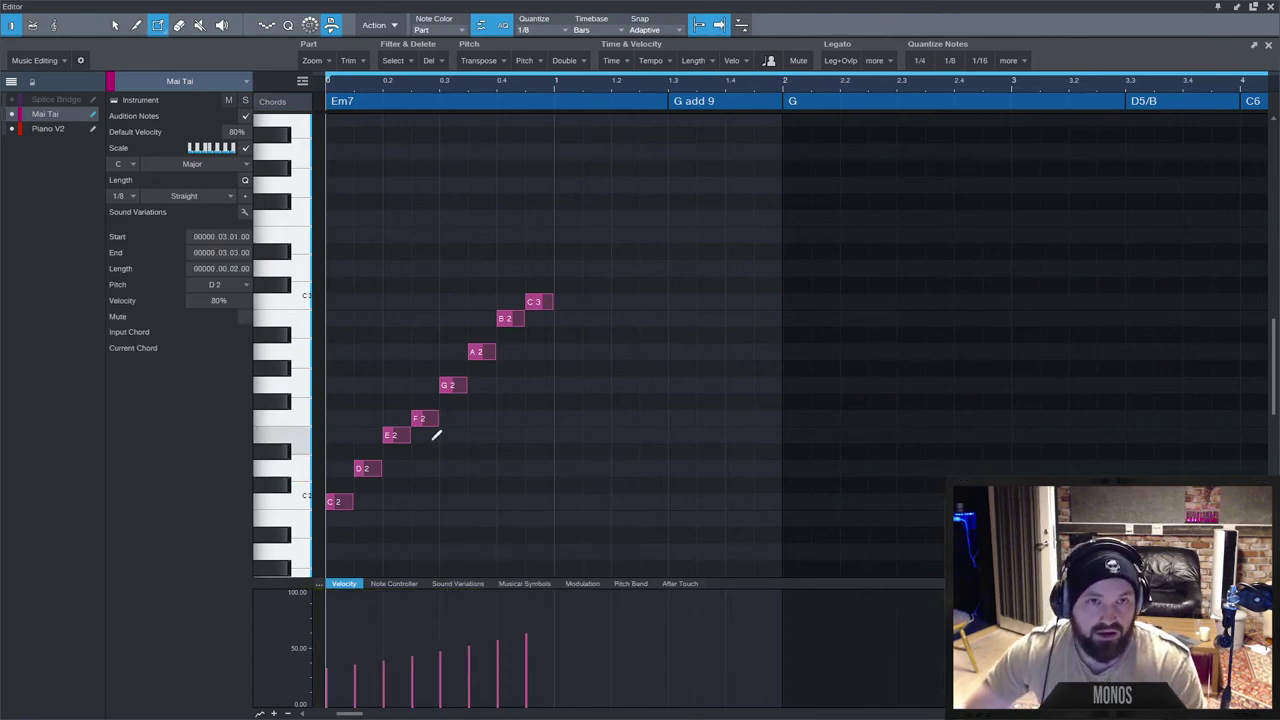
Show the Pitch Bend lane and add a curve falling from 0 at position 0.4 to -100 at bar 1, returning to 0 there.
{"action": "scroll", "coordinate": [439, 545], "scroll_direction": "down", "scroll_amount": 3}
{"action": "left_click", "coordinate": [627, 584]}
{"action": "scroll", "coordinate": [391, 530], "scroll_direction": "up", "scroll_amount": 2}
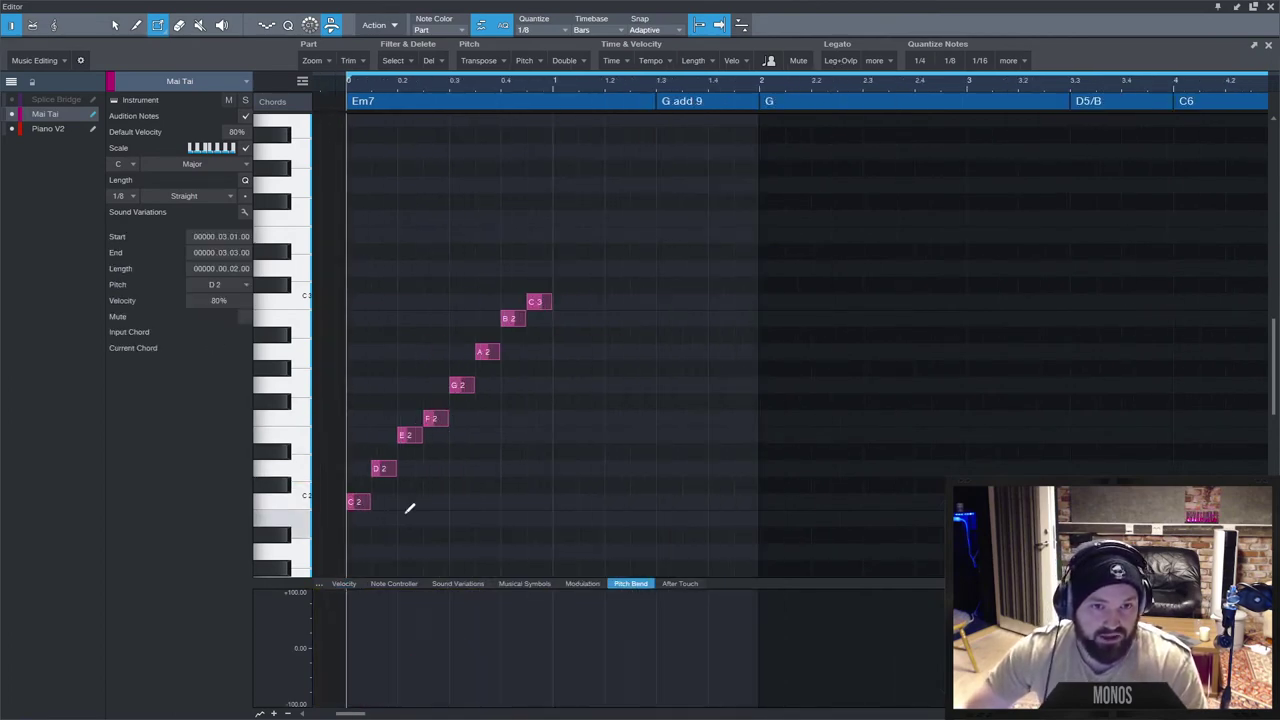
{"action": "left_click", "coordinate": [504, 647]}
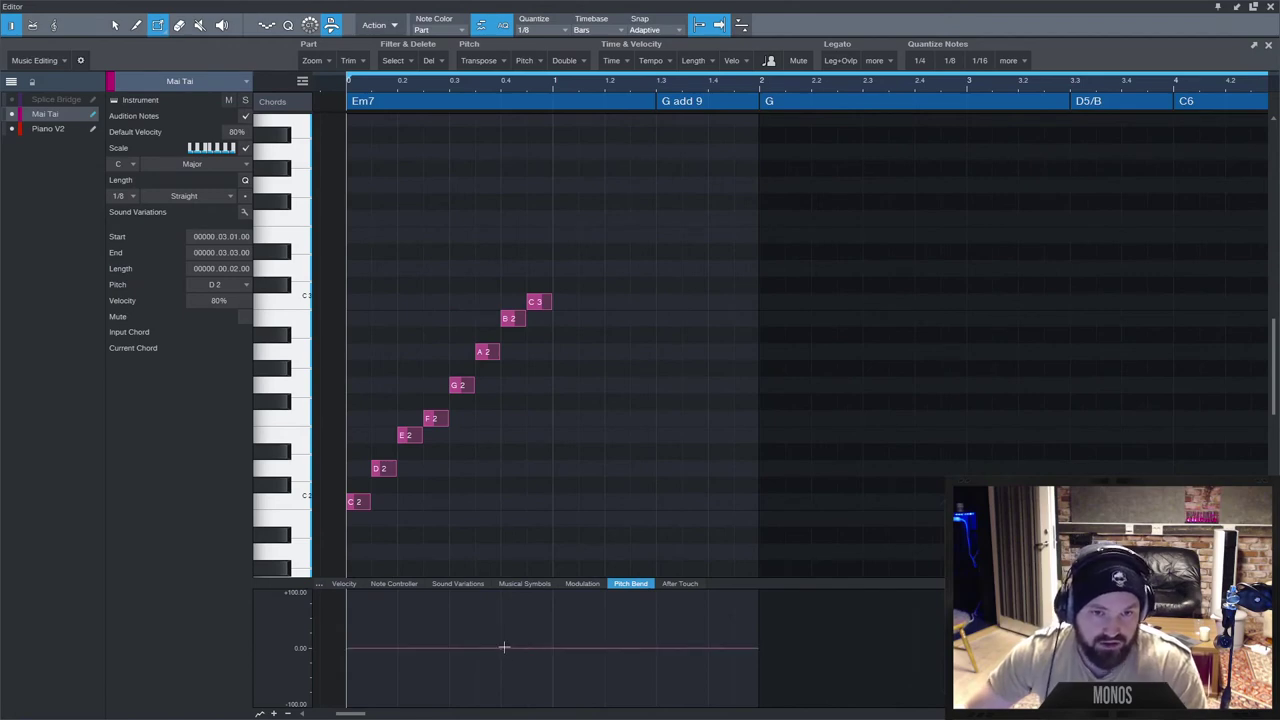
{"action": "left_click", "coordinate": [554, 648]}
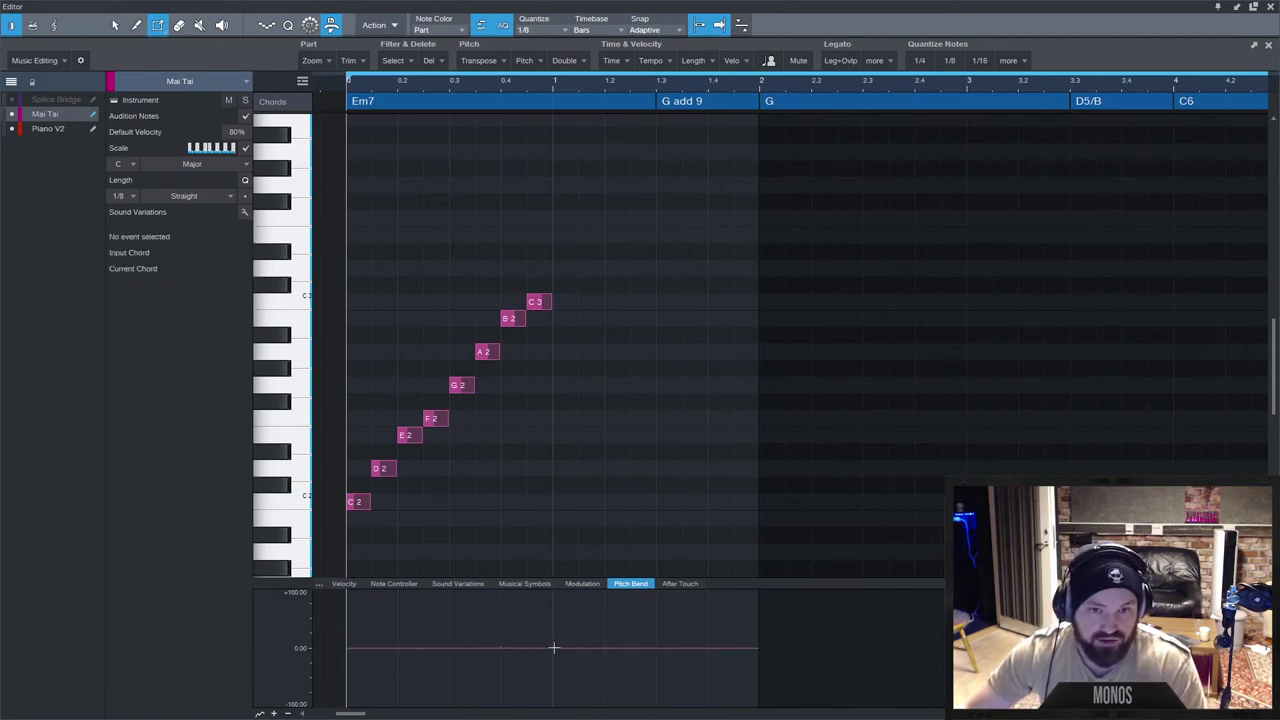
{"action": "key", "text": "1"}
{"action": "mouse_move", "coordinate": [531, 659]}
{"action": "left_mouse_down"}
{"action": "mouse_move", "coordinate": [545, 702]}
{"action": "mouse_move", "coordinate": [523, 683]}
{"action": "mouse_move", "coordinate": [535, 660]}
{"action": "left_mouse_up"}
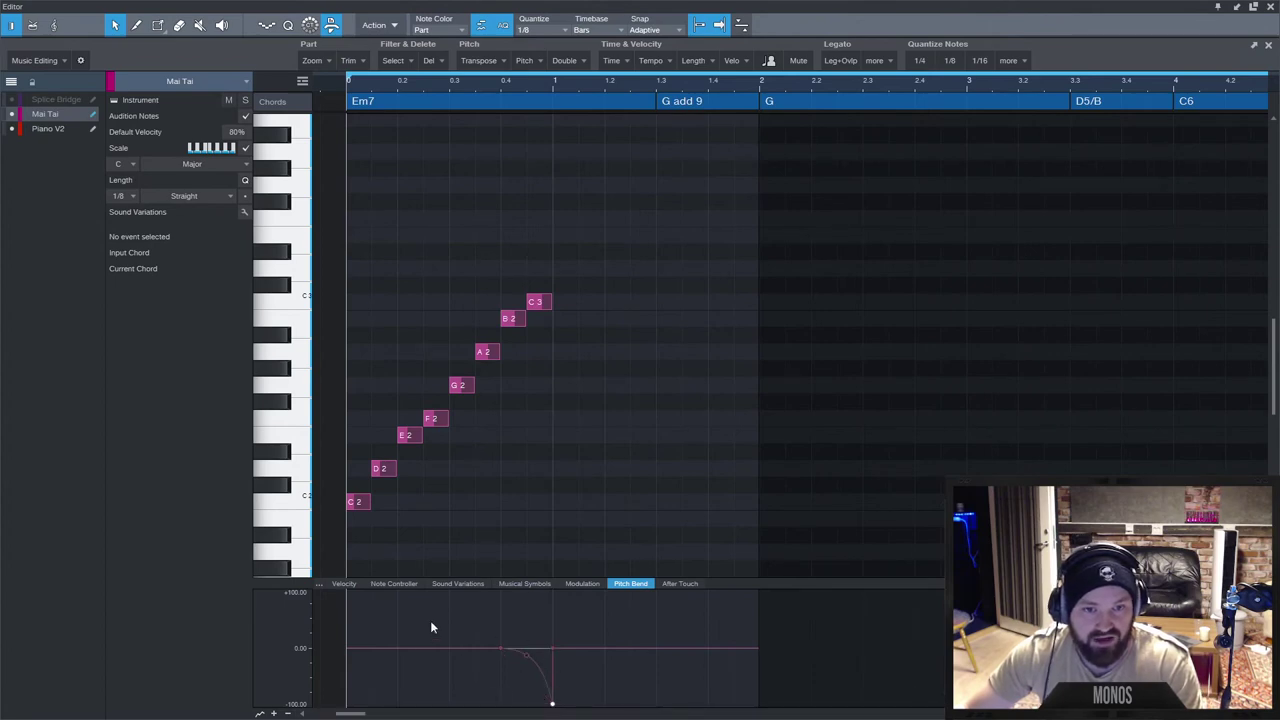
Add a second controller lane showing Velocity beneath the pitch bend lane and enlarge it.
{"action": "left_click", "coordinate": [273, 713]}
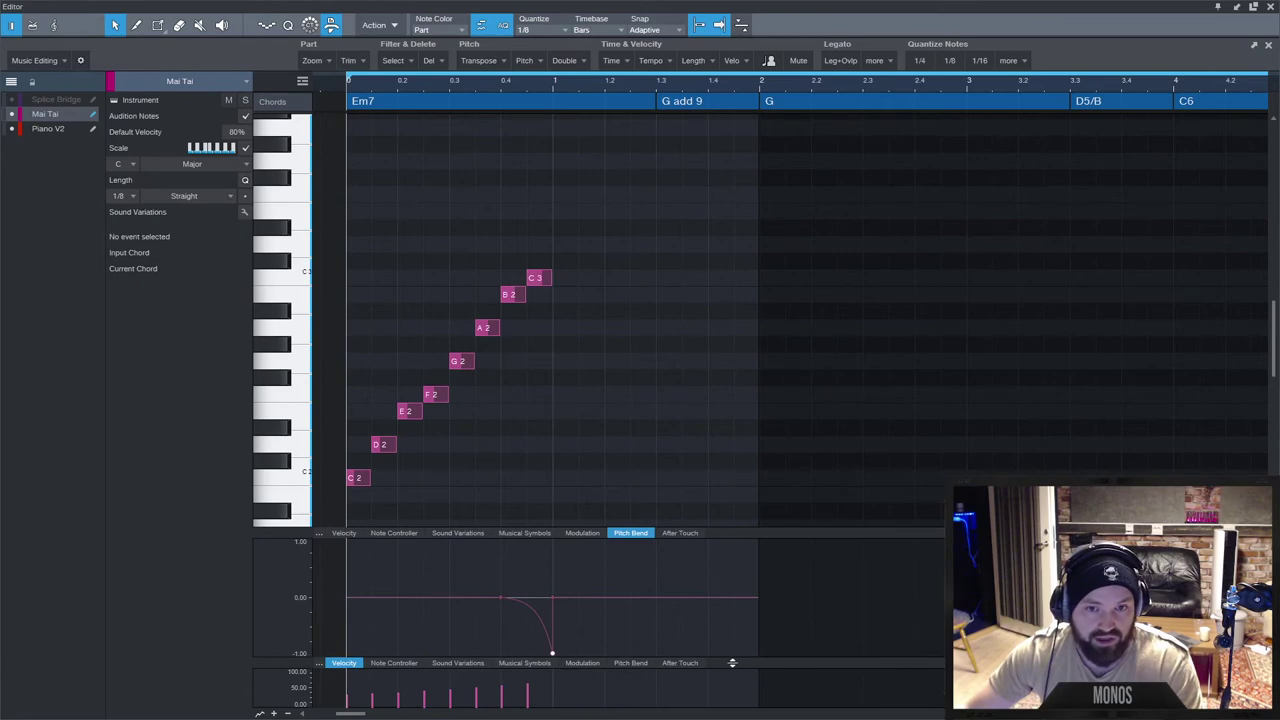
{"action": "left_click_drag", "start_coordinate": [738, 663], "coordinate": [740, 619]}
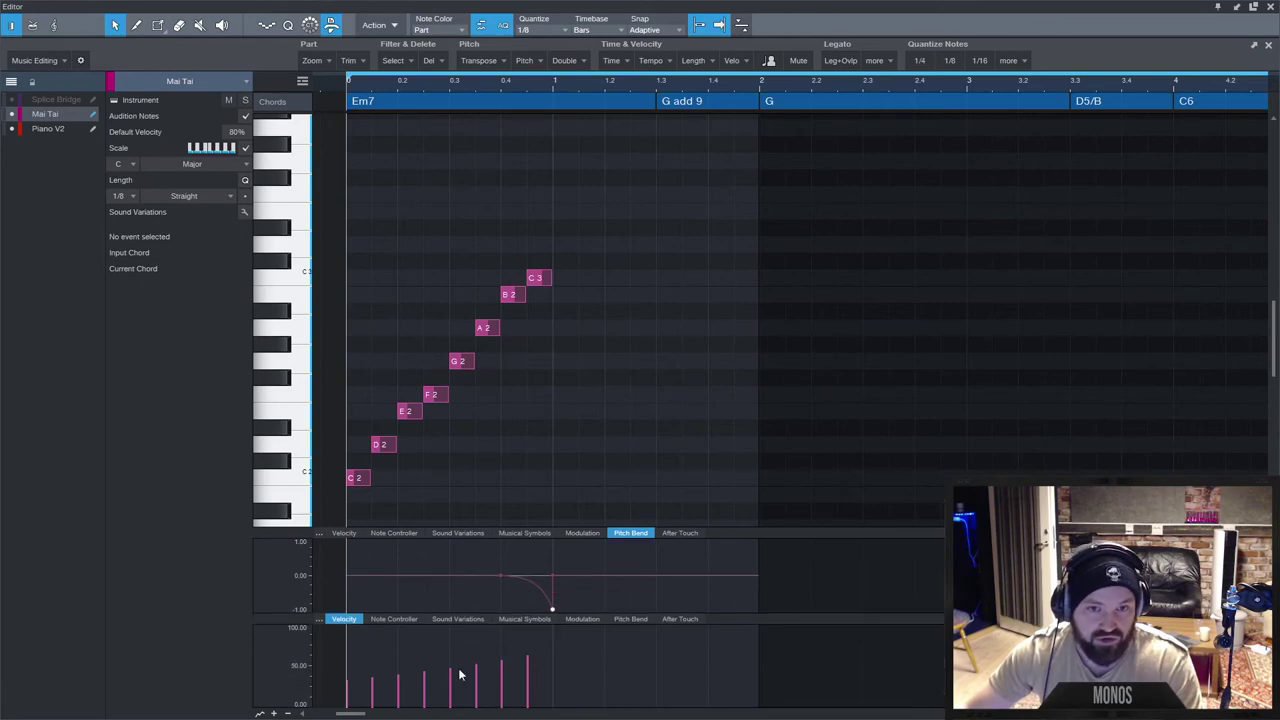
Play the Mai Tai part from position 0.4 to hear the pitch bend on the last notes.
{"action": "left_click", "coordinate": [492, 85]}
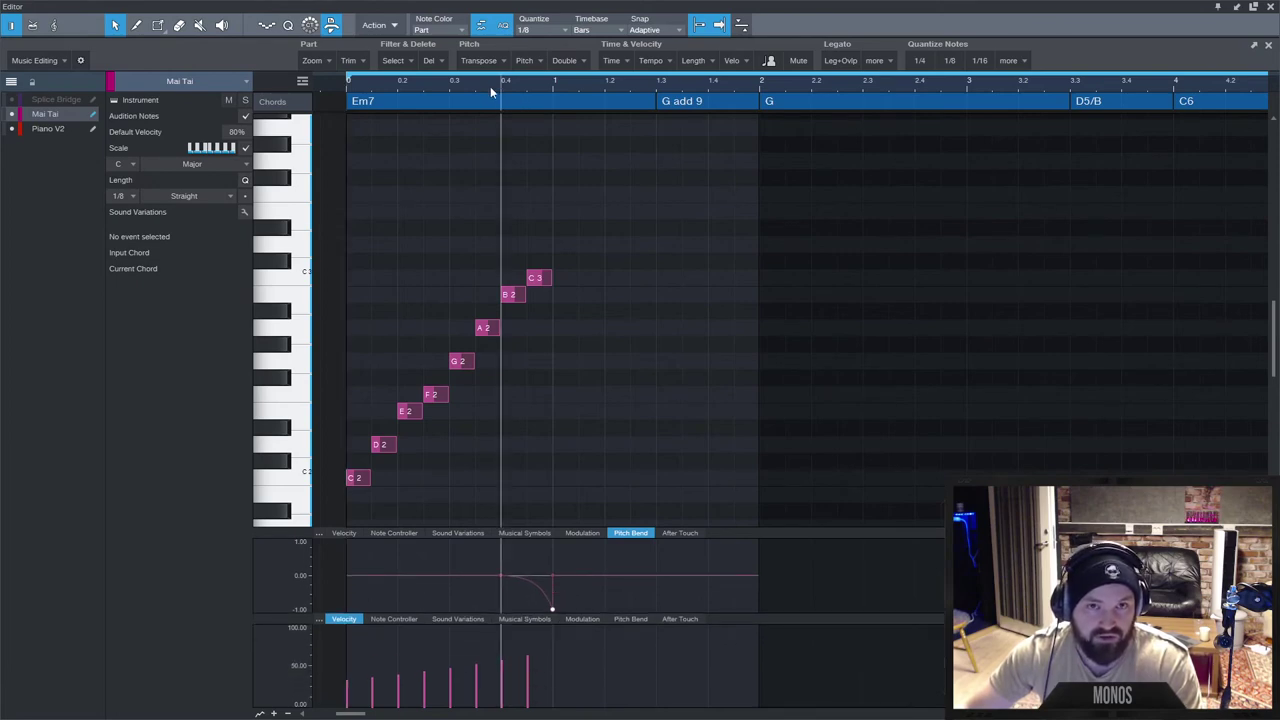
{"action": "key", "text": "space"}
{"action": "key", "text": "space"}
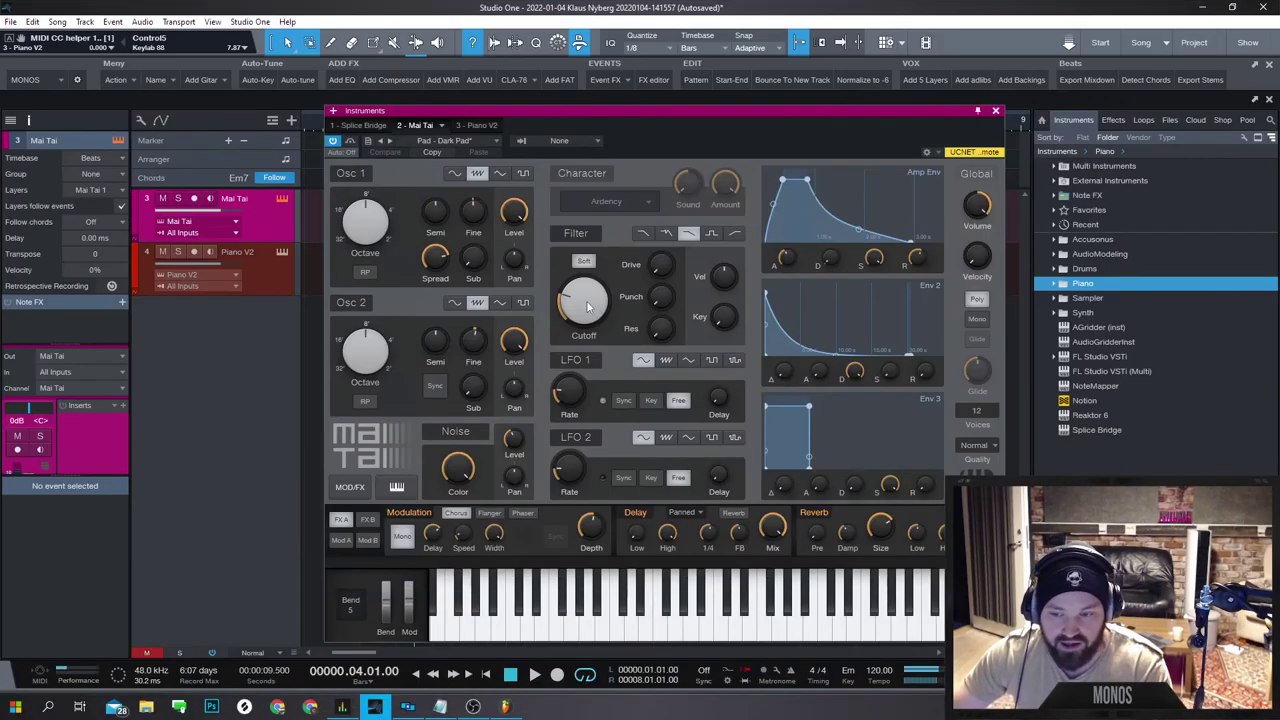
Adjust Mai Tai's filter cutoff, add Cutoff as an automation lane, and show Pitch Bend in an additional third lane.
{"action": "left_click_drag", "start_coordinate": [588, 307], "coordinate": [588, 292]}
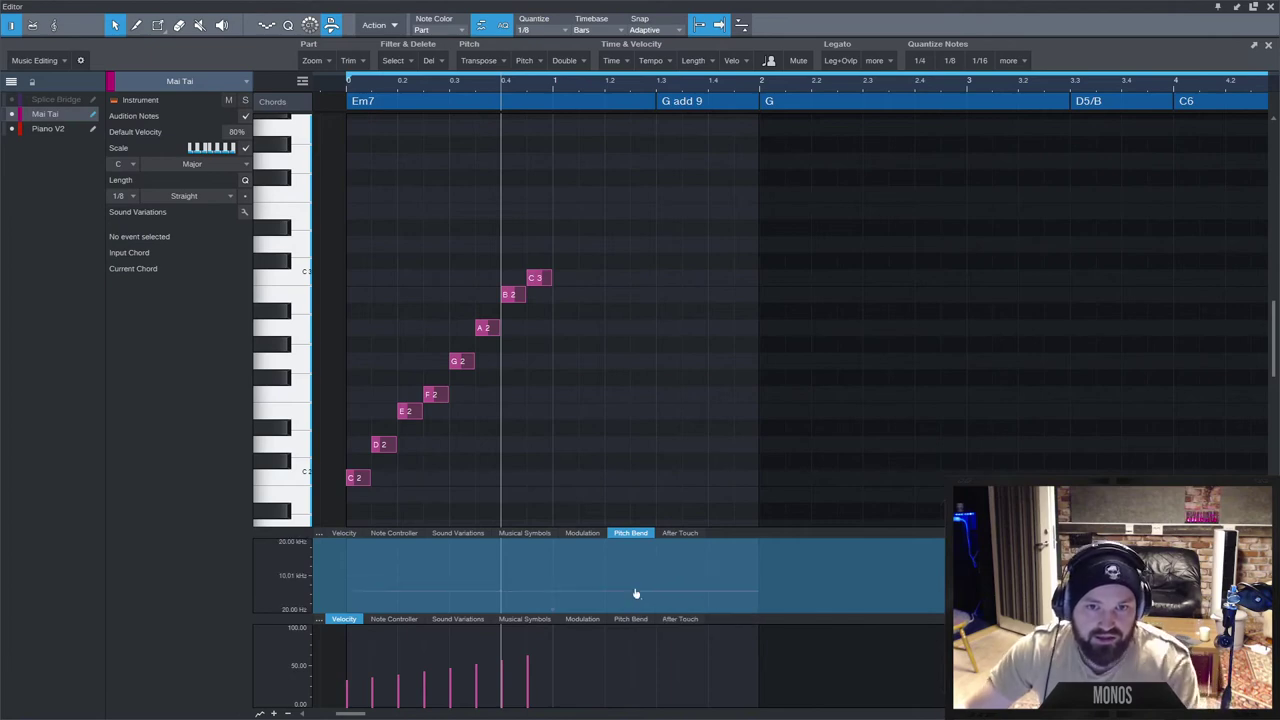
{"action": "left_click", "coordinate": [635, 590]}
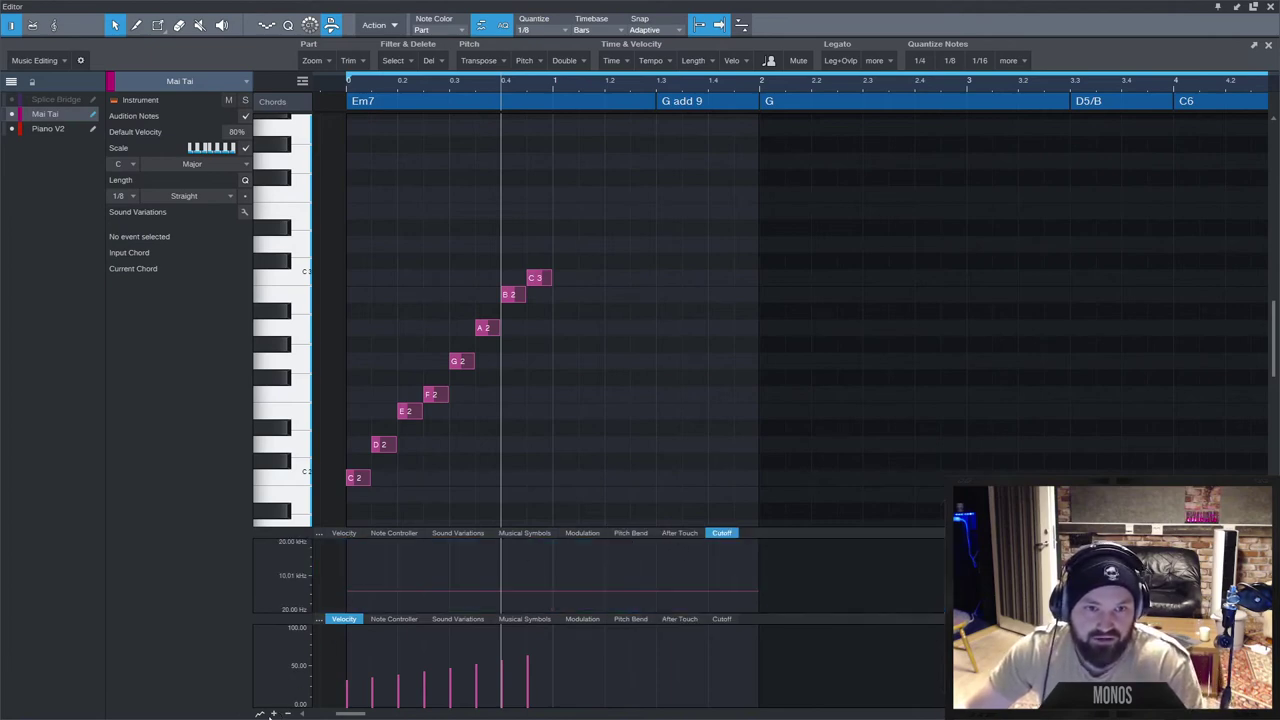
{"action": "left_click", "coordinate": [273, 714]}
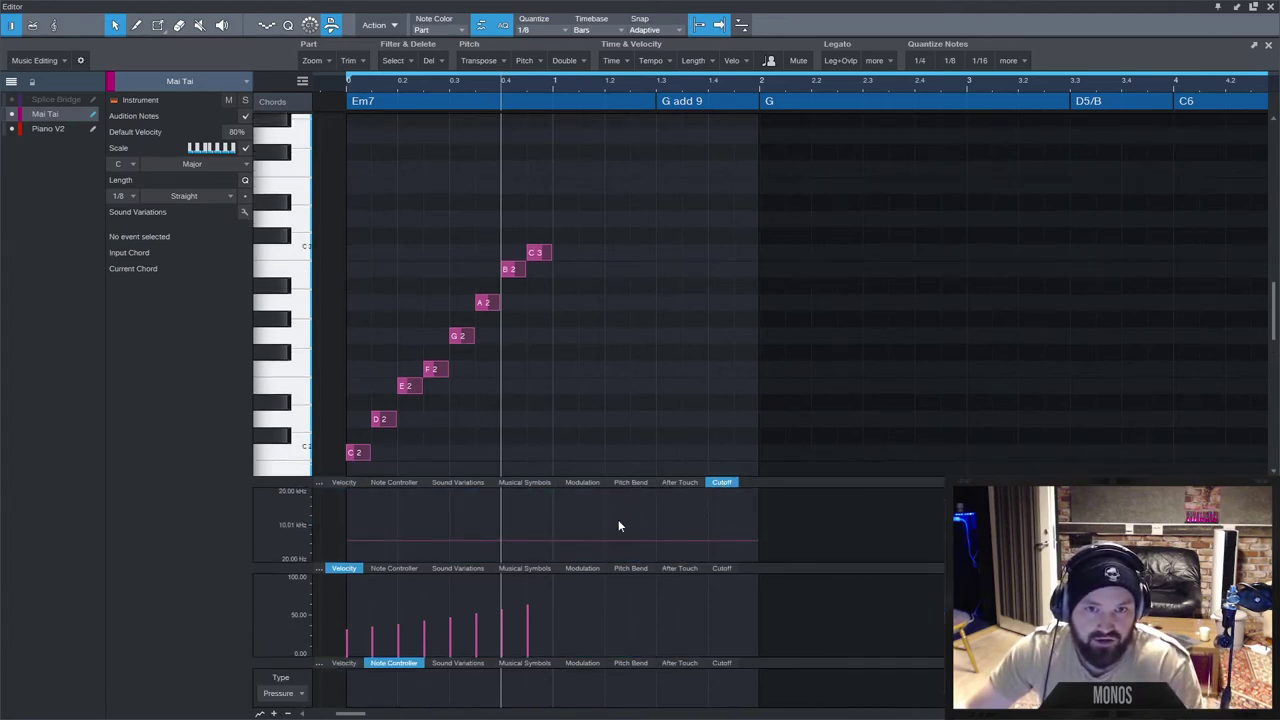
{"action": "left_click", "coordinate": [630, 663]}
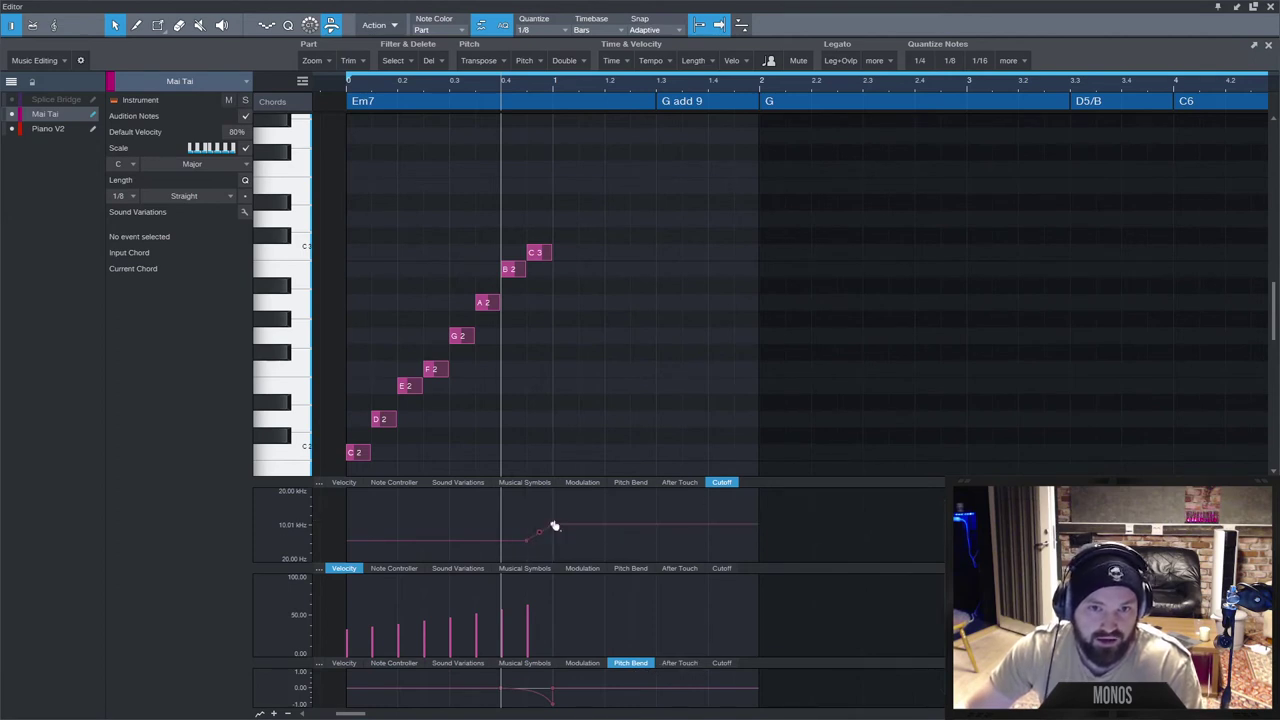
Draw a cutoff automation peak at bar 1 that falls back just after the C3 note, and play it back.
{"action": "left_click_drag", "start_coordinate": [549, 541], "coordinate": [578, 537]}
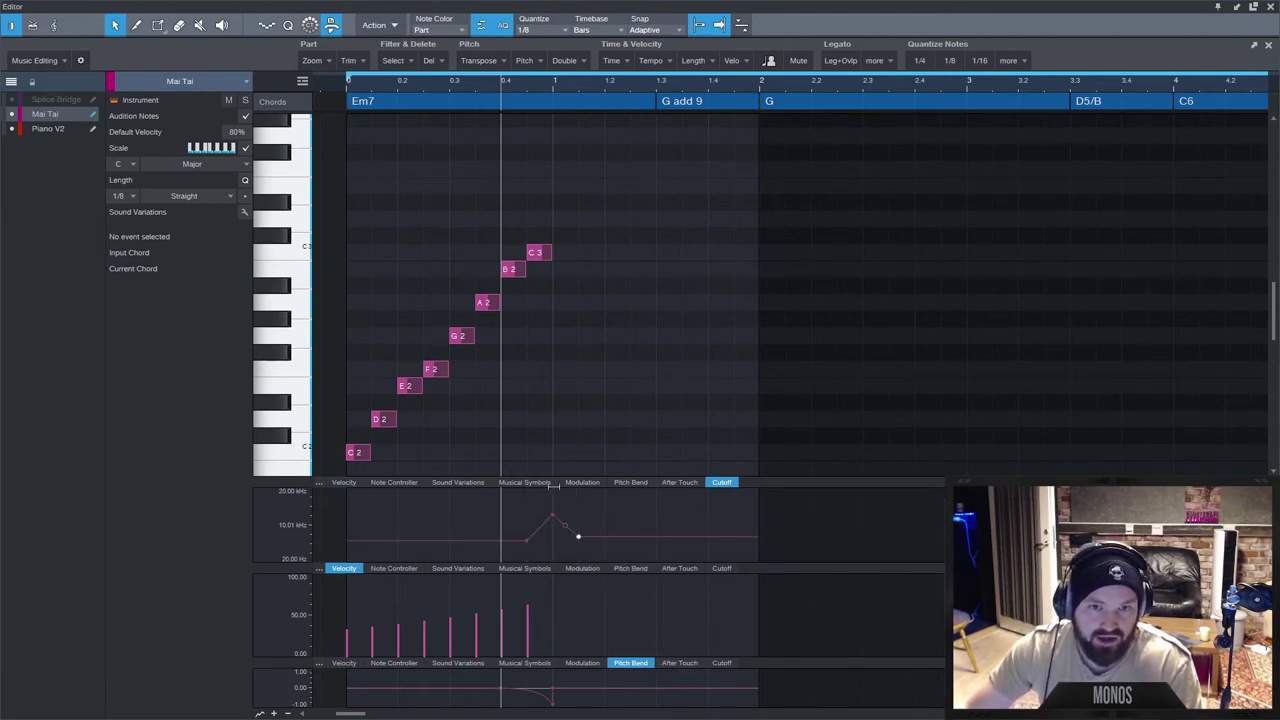
{"action": "key", "text": "space"}
{"action": "key", "text": "space"}
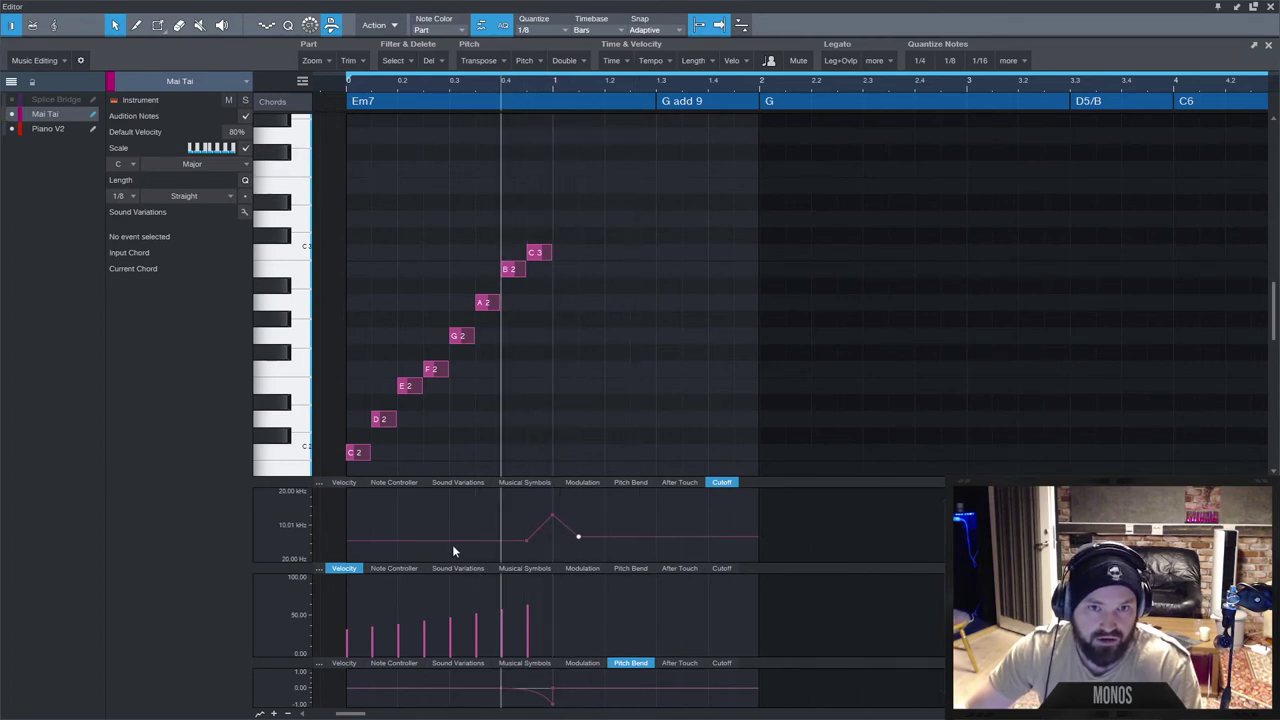
Add a second cutoff automation peak at 0.3 with a curved fall, and play the part from the F2 note.
{"action": "left_click_drag", "start_coordinate": [452, 541], "coordinate": [479, 560]}
{"action": "left_click", "coordinate": [429, 85]}
{"action": "key", "text": "space"}
{"action": "key", "text": "space"}
{"action": "key", "text": "space"}
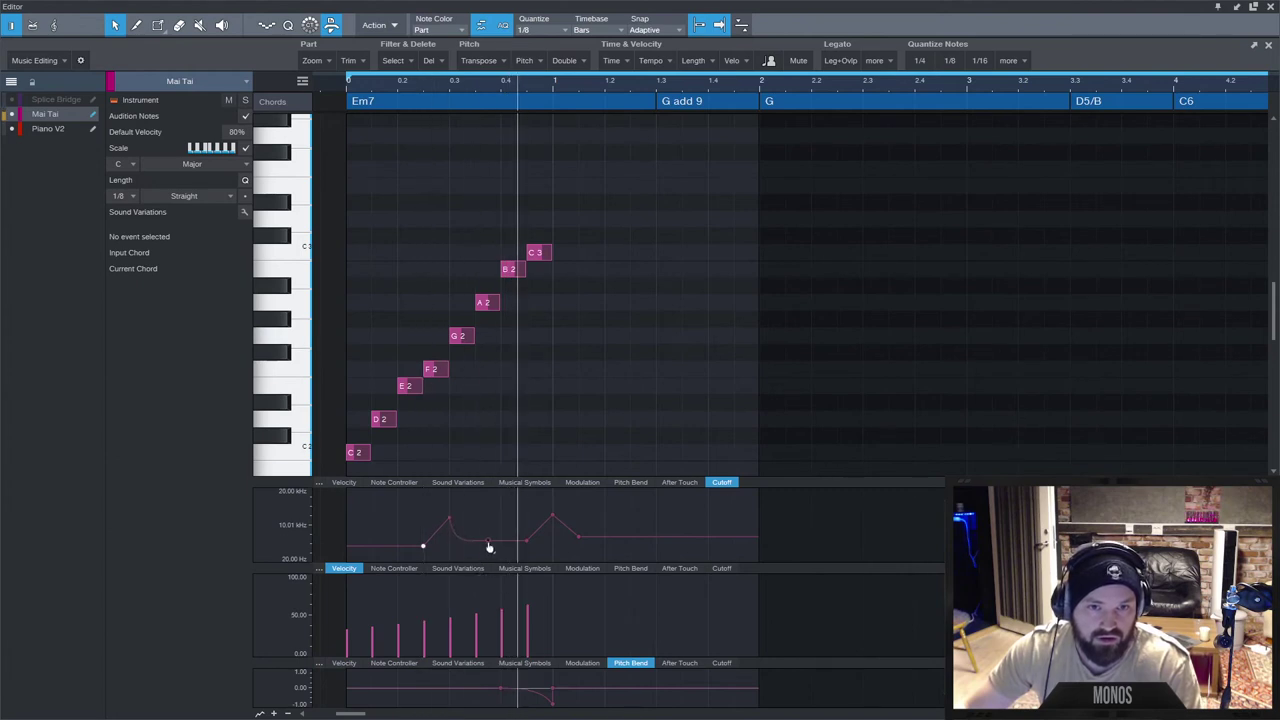
{"action": "key", "text": "space"}
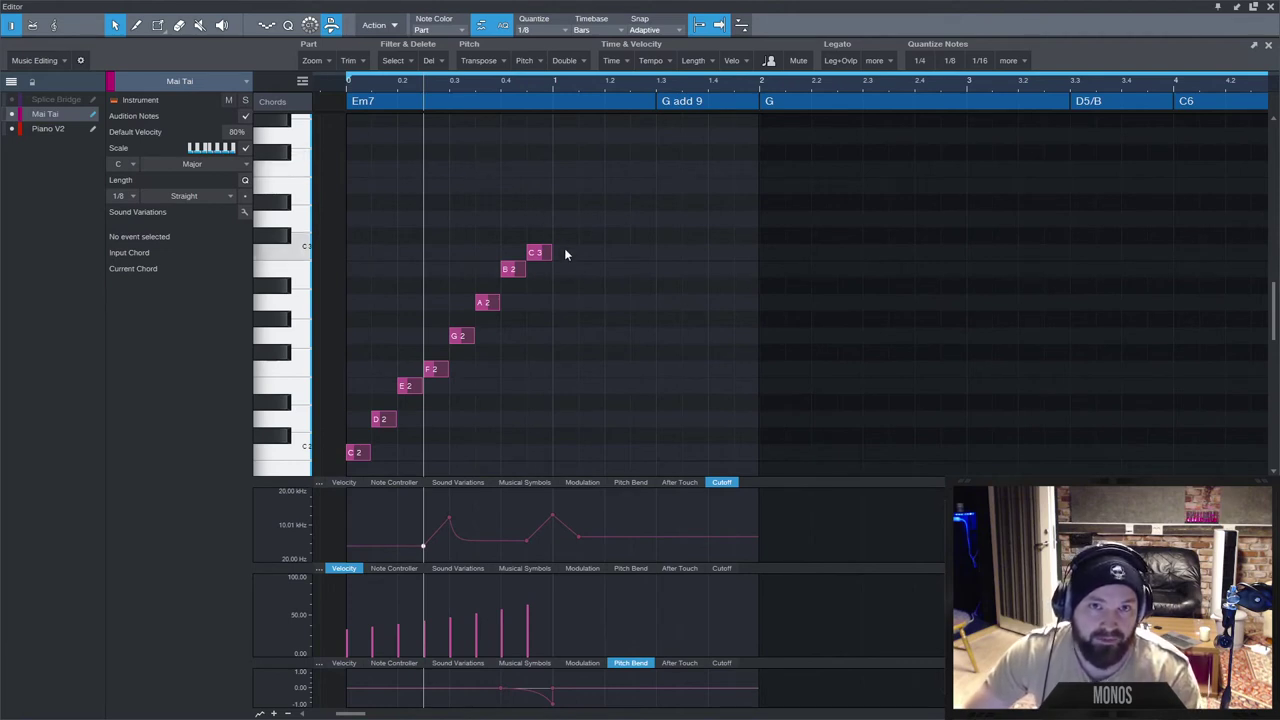
Select all the scale notes from C2 to C3 and apply Remove Overlaps to them.
{"action": "left_click_drag", "start_coordinate": [577, 228], "coordinate": [489, 340]}
{"action": "left_click", "coordinate": [356, 468]}
{"action": "left_click_drag", "start_coordinate": [580, 192], "coordinate": [344, 476]}
{"action": "left_click", "coordinate": [841, 61]}
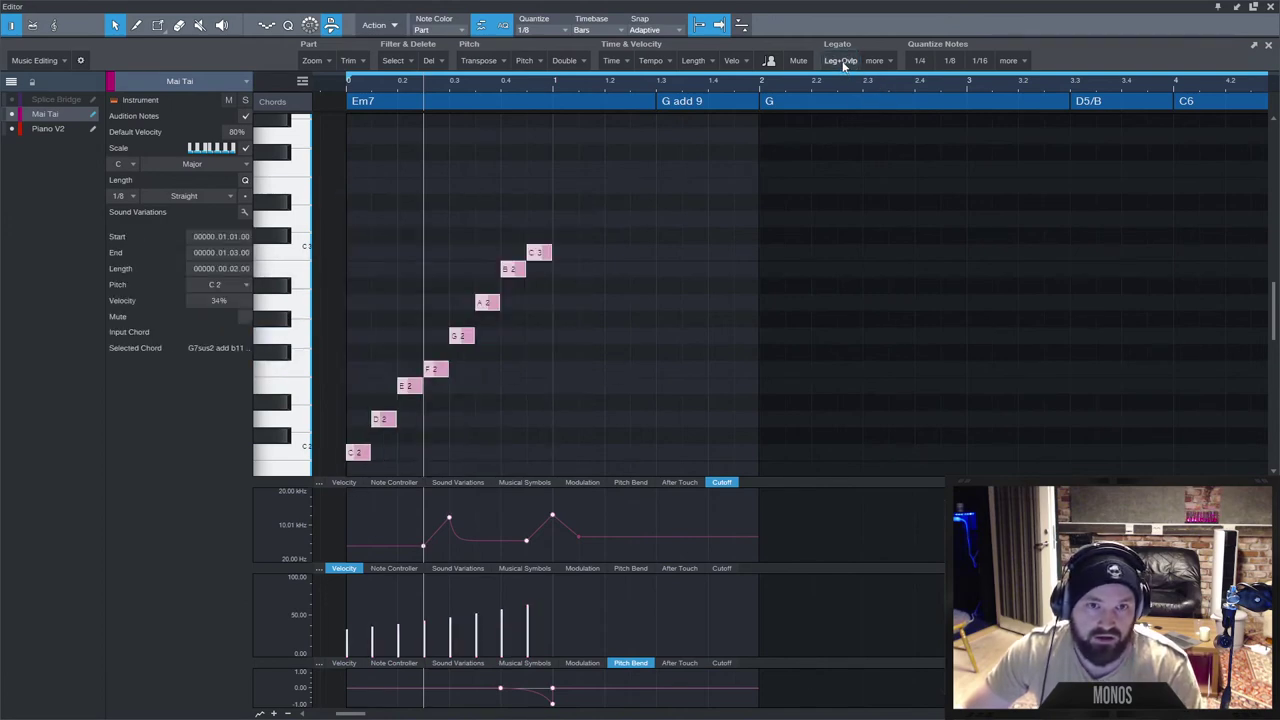
{"action": "left_click", "coordinate": [876, 61]}
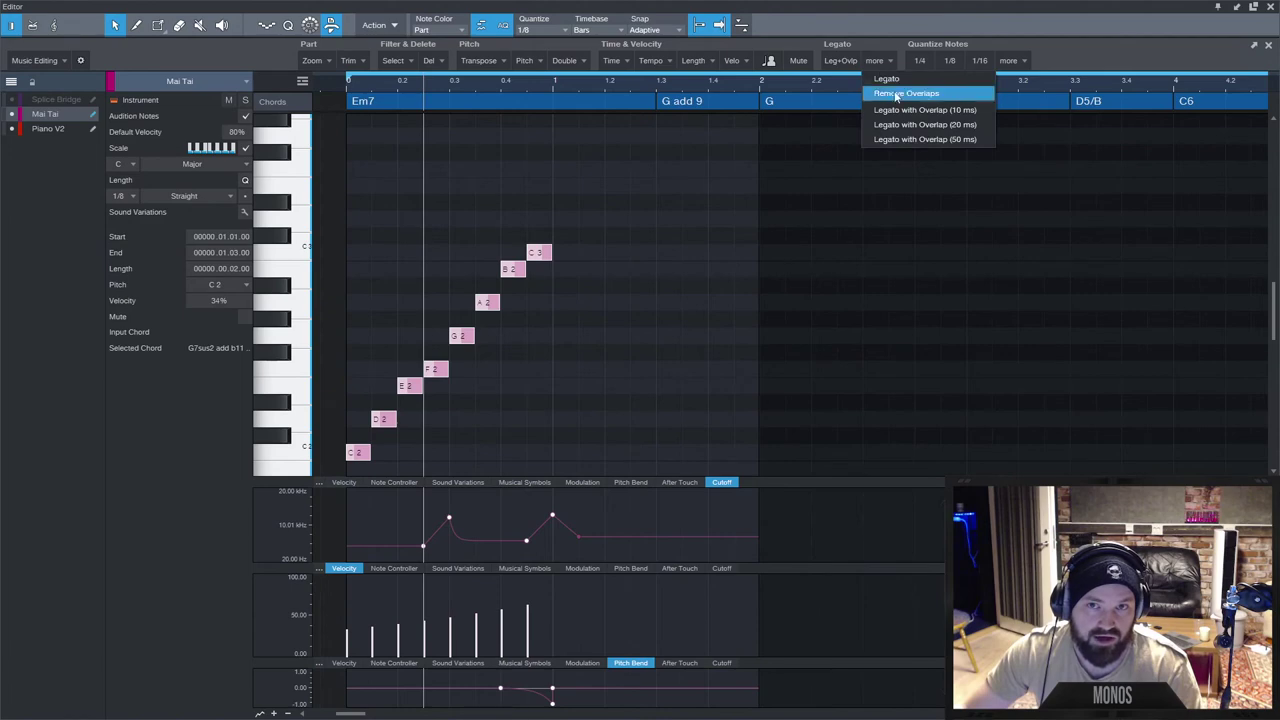
{"action": "left_click", "coordinate": [896, 94]}
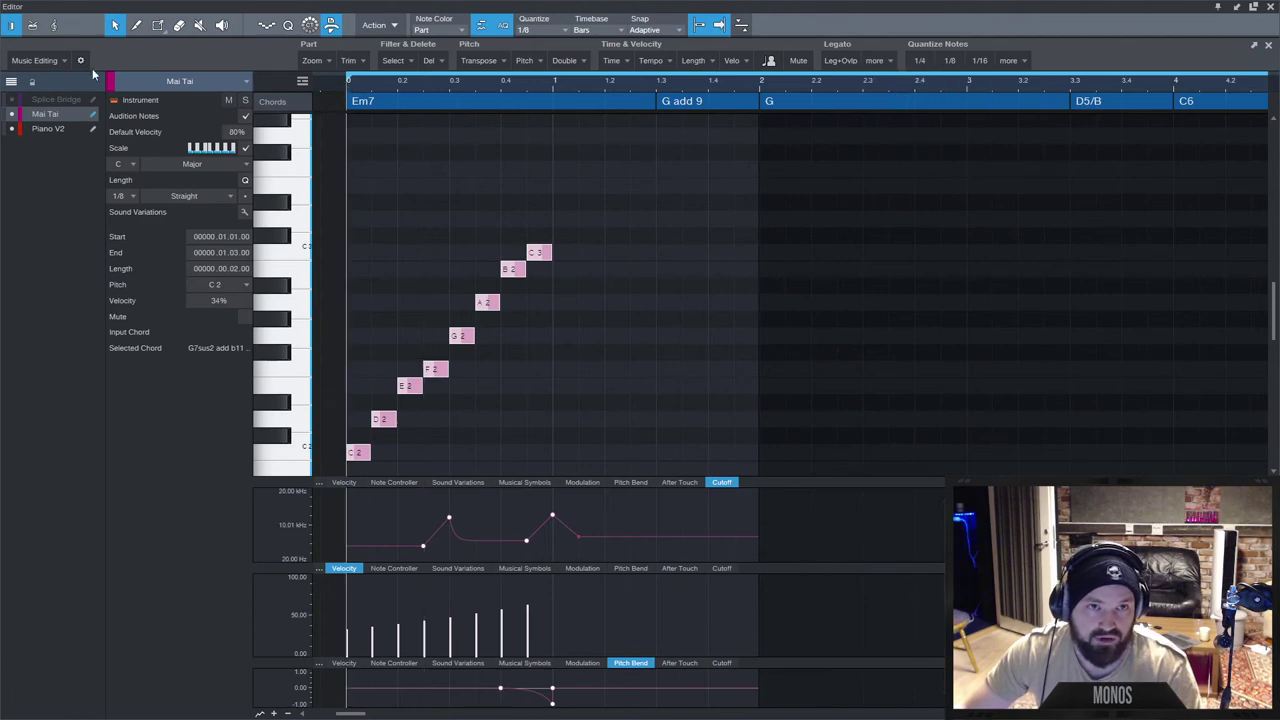
Switch the editor's macro page from Music Editing to Music Creation.
{"action": "left_click", "coordinate": [58, 61]}
{"action": "left_click", "coordinate": [332, 27]}
{"action": "left_click", "coordinate": [332, 27]}
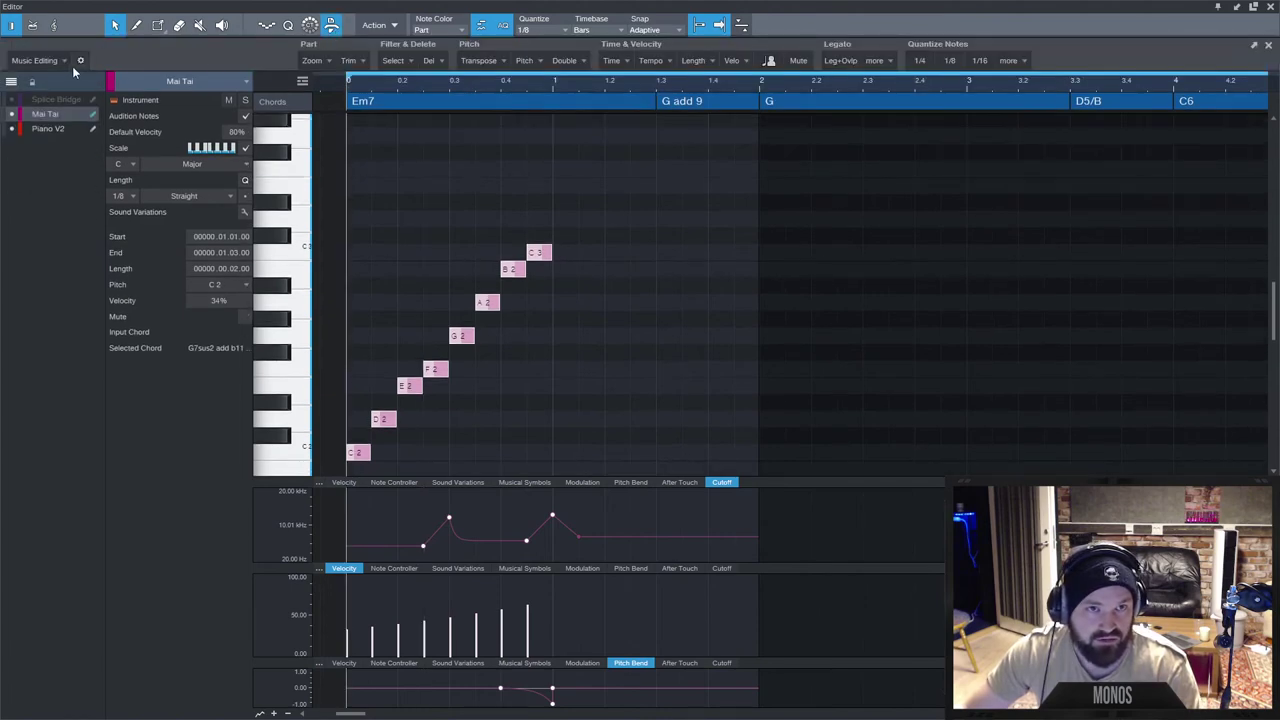
{"action": "left_click", "coordinate": [70, 61]}
{"action": "left_click", "coordinate": [73, 125]}
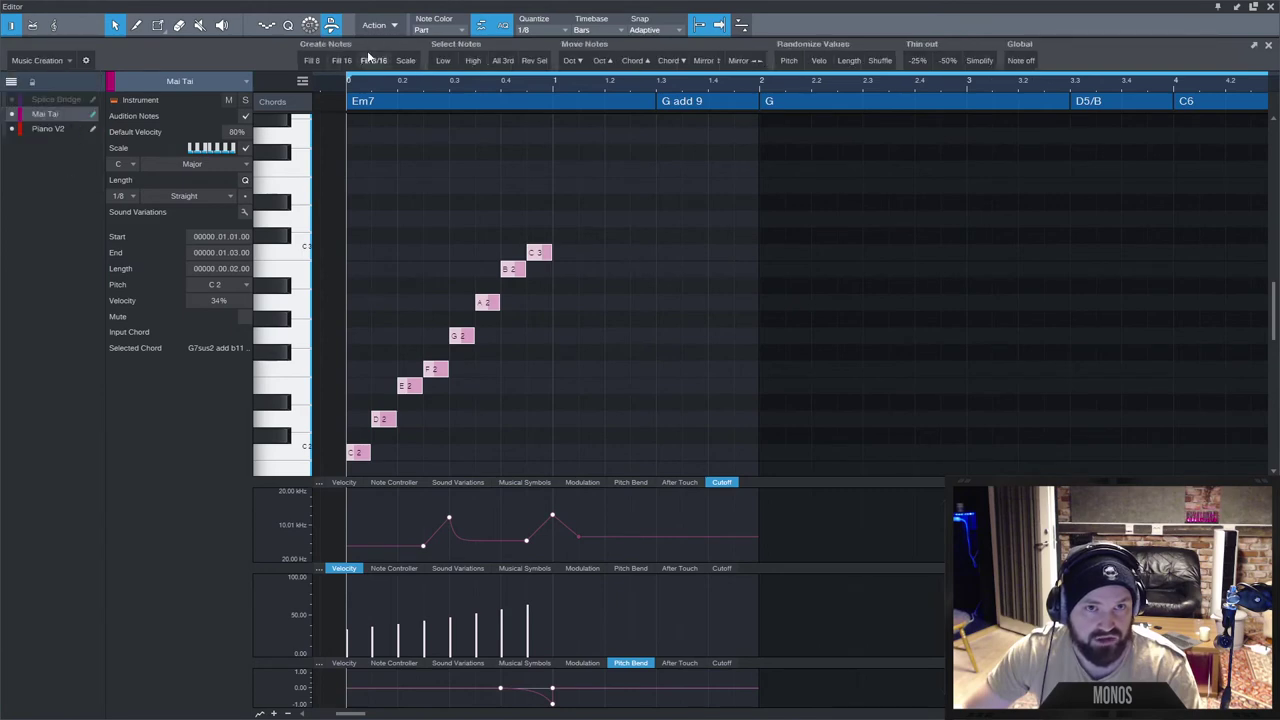
Try the lowest-note, highest-note and reverse selection macros on the scale notes.
{"action": "left_click", "coordinate": [476, 62]}
{"action": "left_click", "coordinate": [482, 67]}
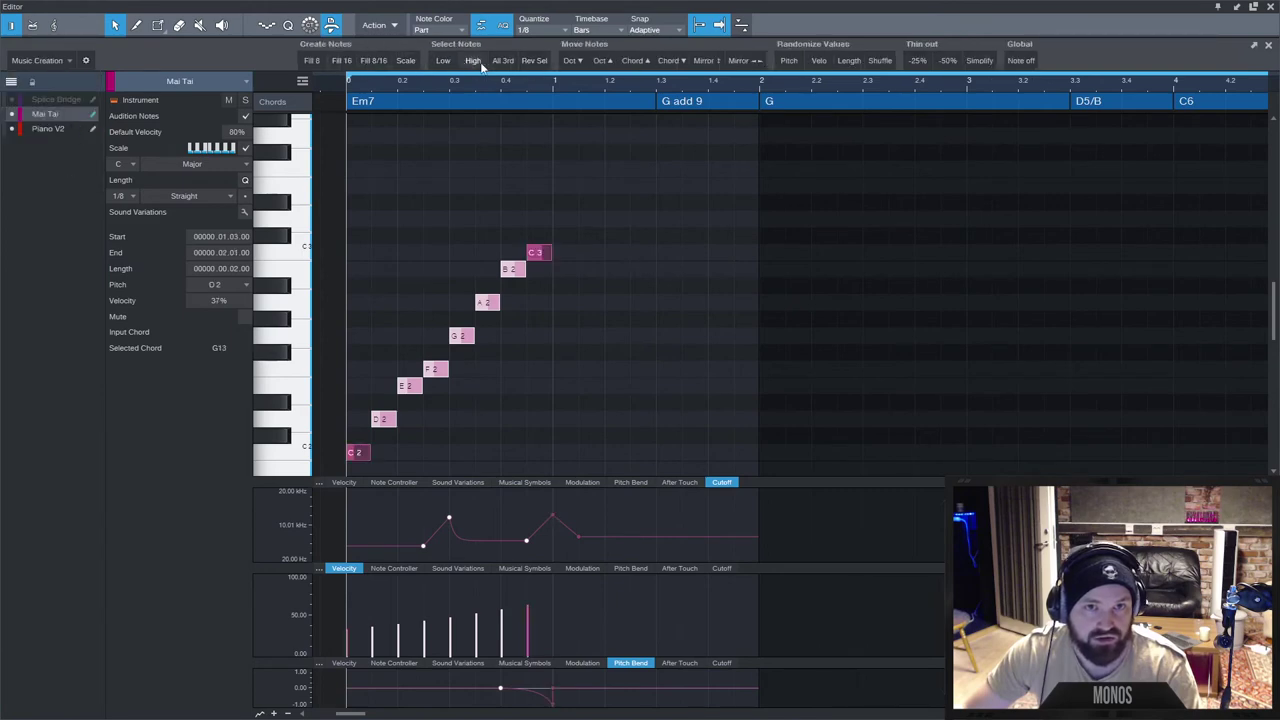
{"action": "left_click", "coordinate": [451, 184]}
{"action": "left_click", "coordinate": [450, 64]}
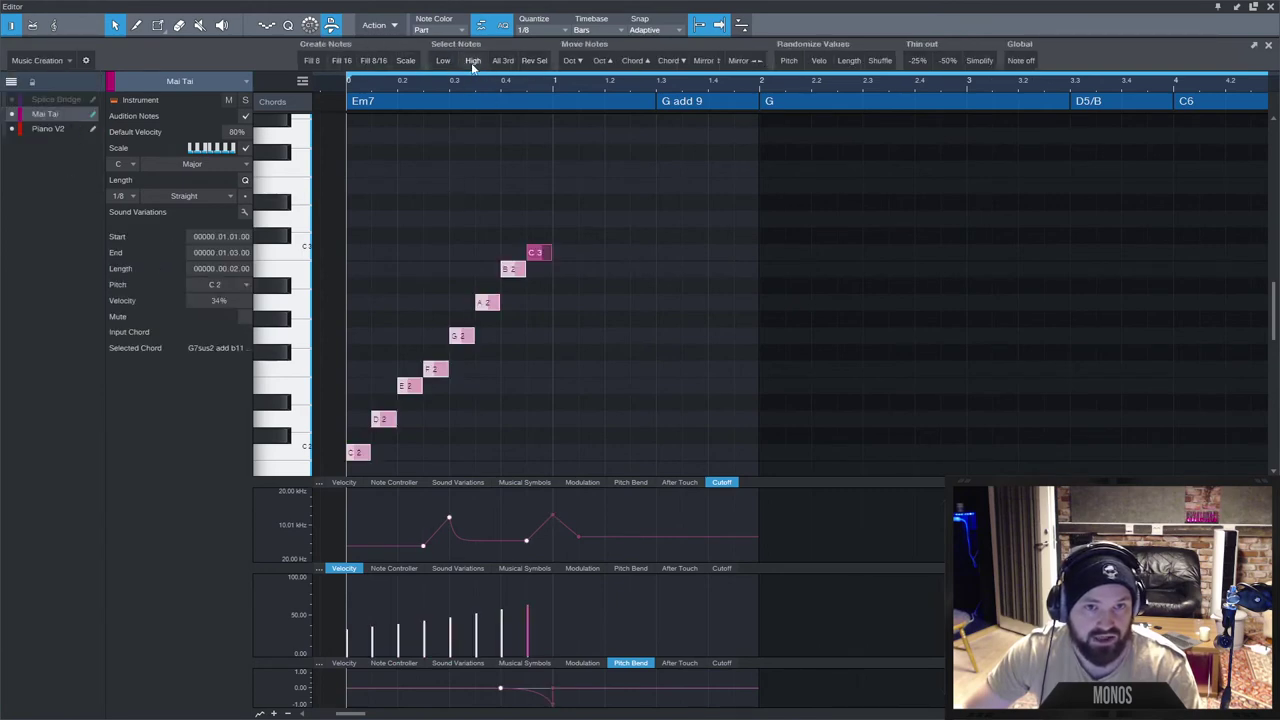
{"action": "left_click", "coordinate": [484, 124]}
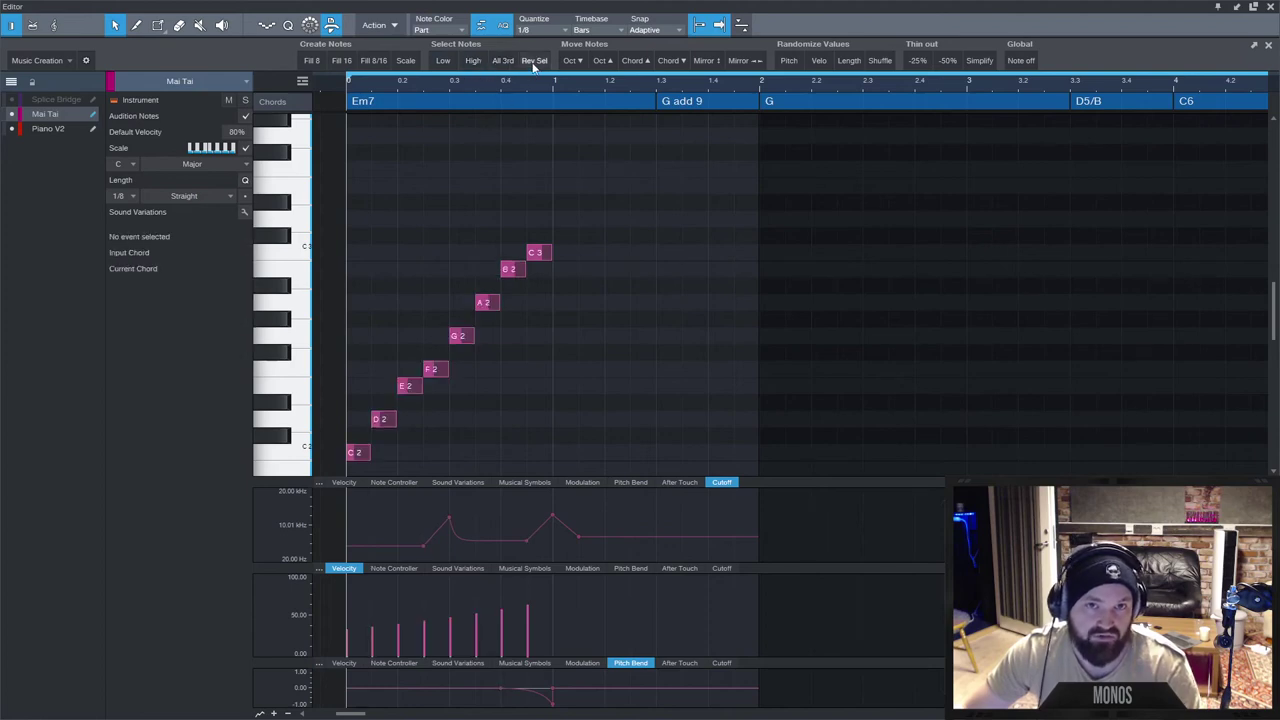
{"action": "left_click", "coordinate": [444, 62]}
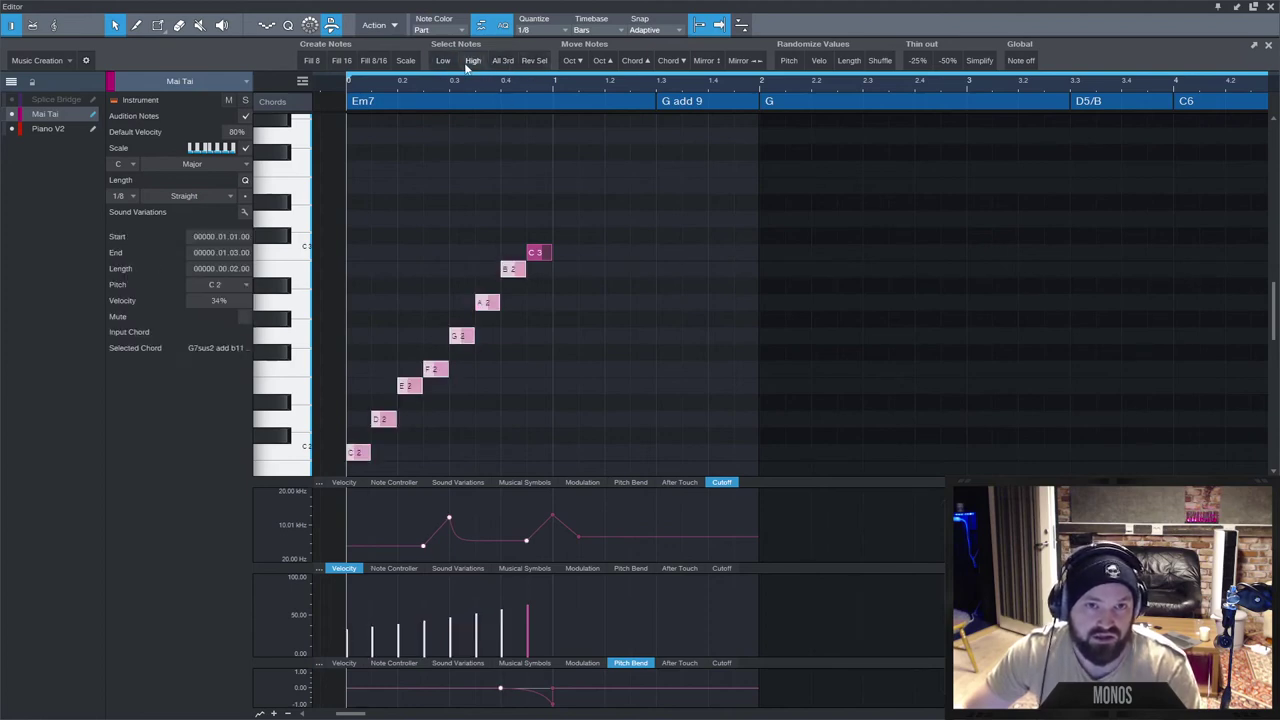
{"action": "left_click", "coordinate": [471, 63]}
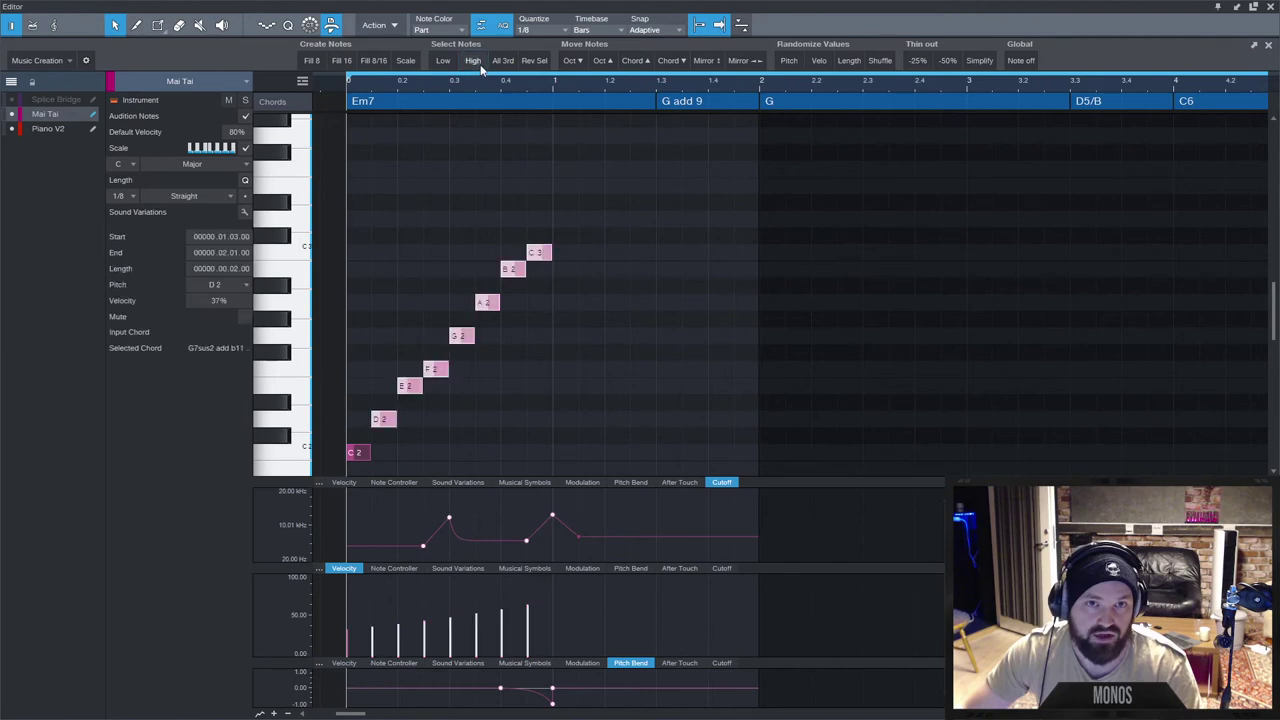
{"action": "left_click", "coordinate": [533, 62]}
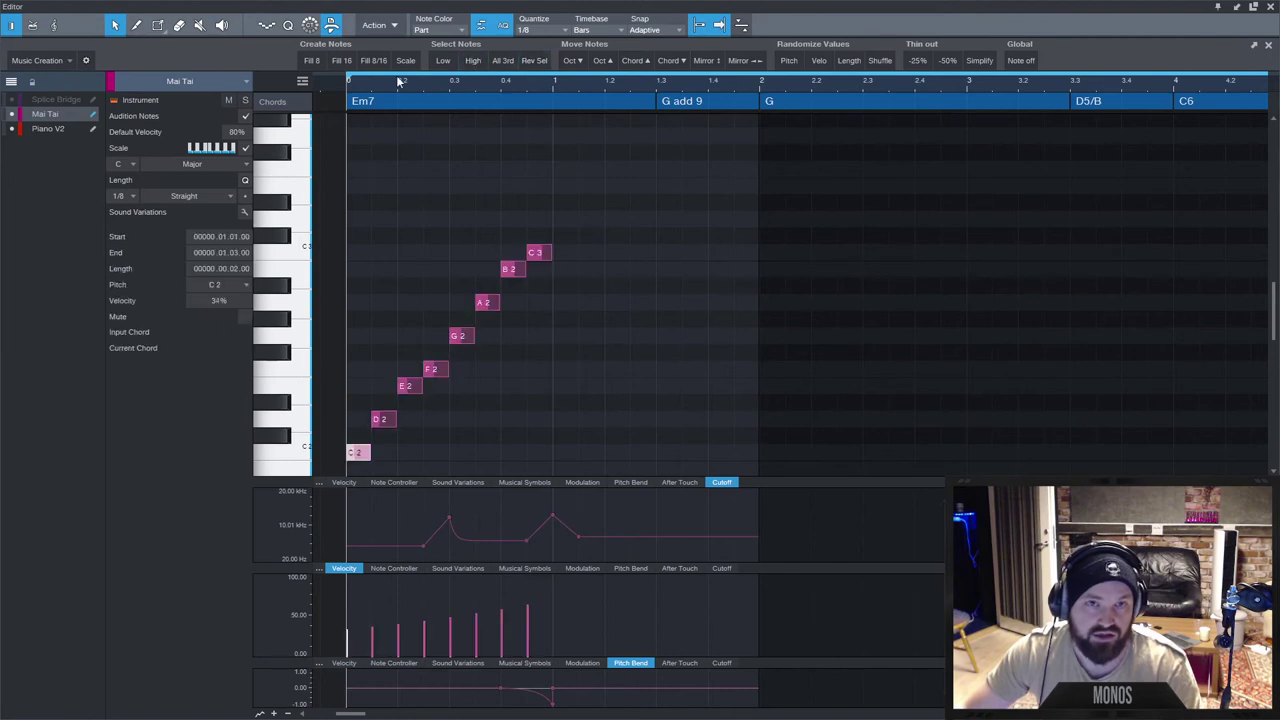
Add an E3 note at 0.4, try the Fill 8 note generator on the part, and undo the fill.
{"action": "double_click", "coordinate": [505, 186]}
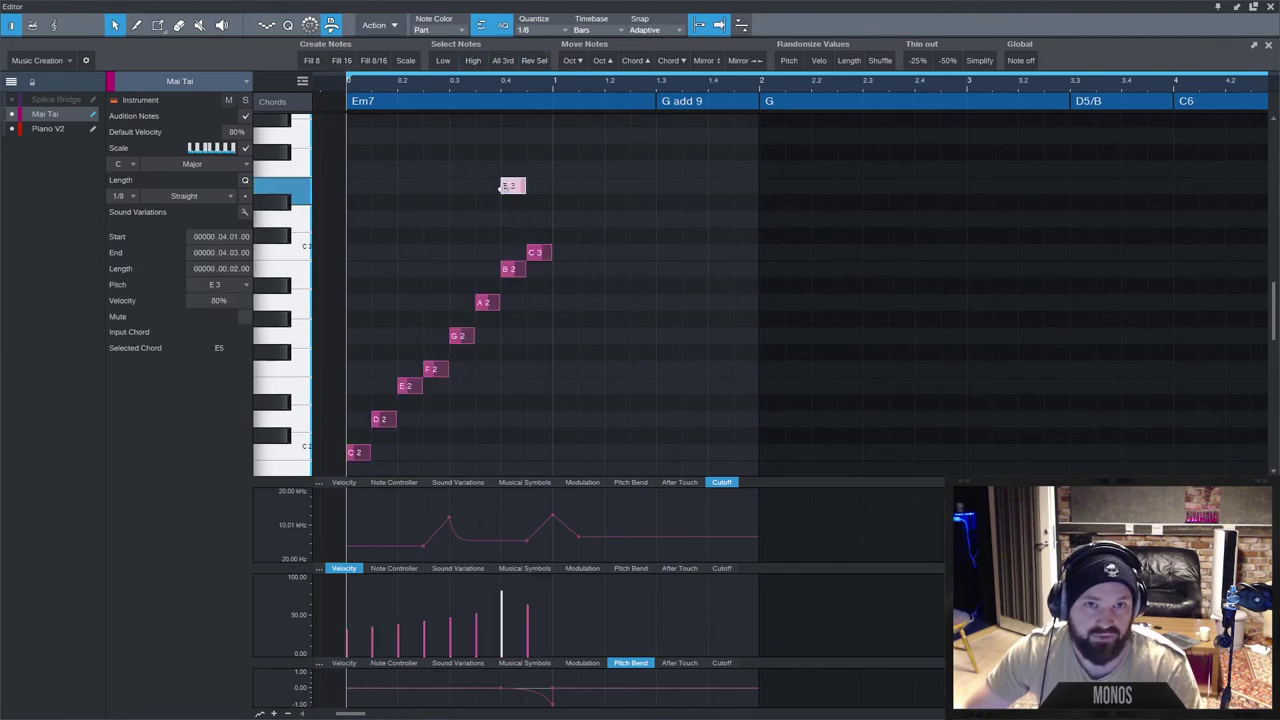
{"action": "left_click", "coordinate": [310, 61]}
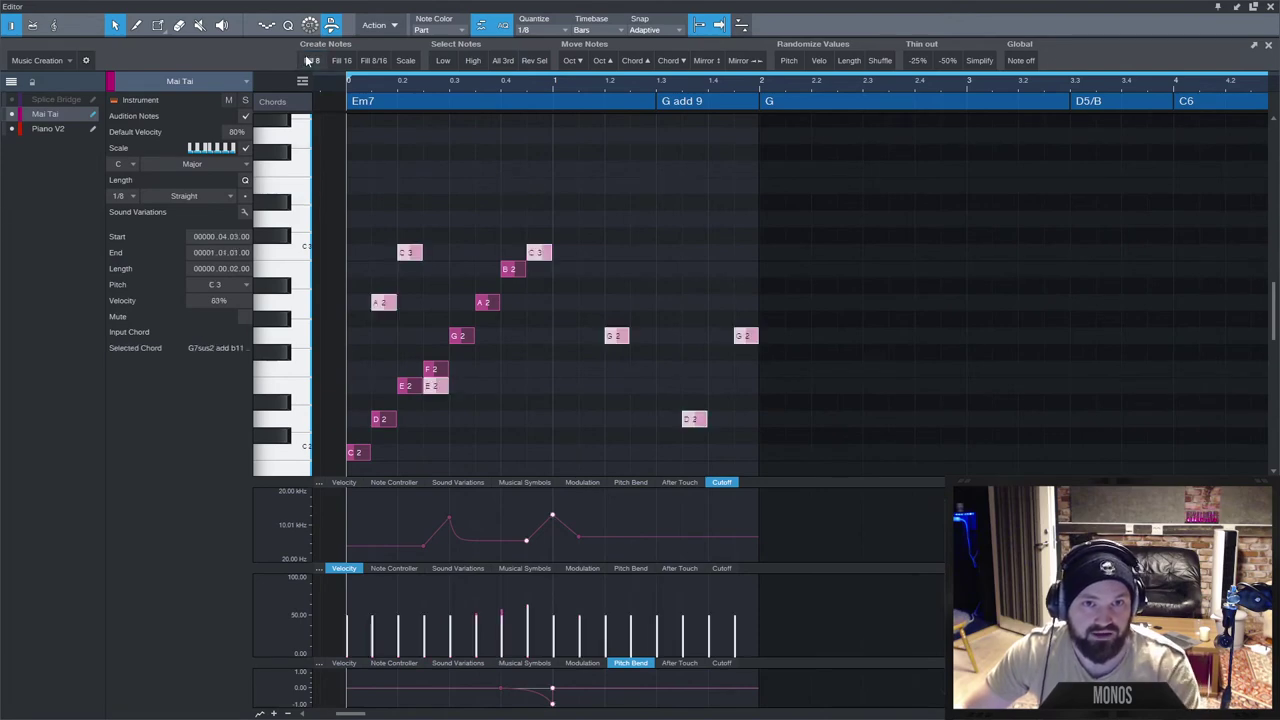
{"action": "key", "text": "ctrl+z"}
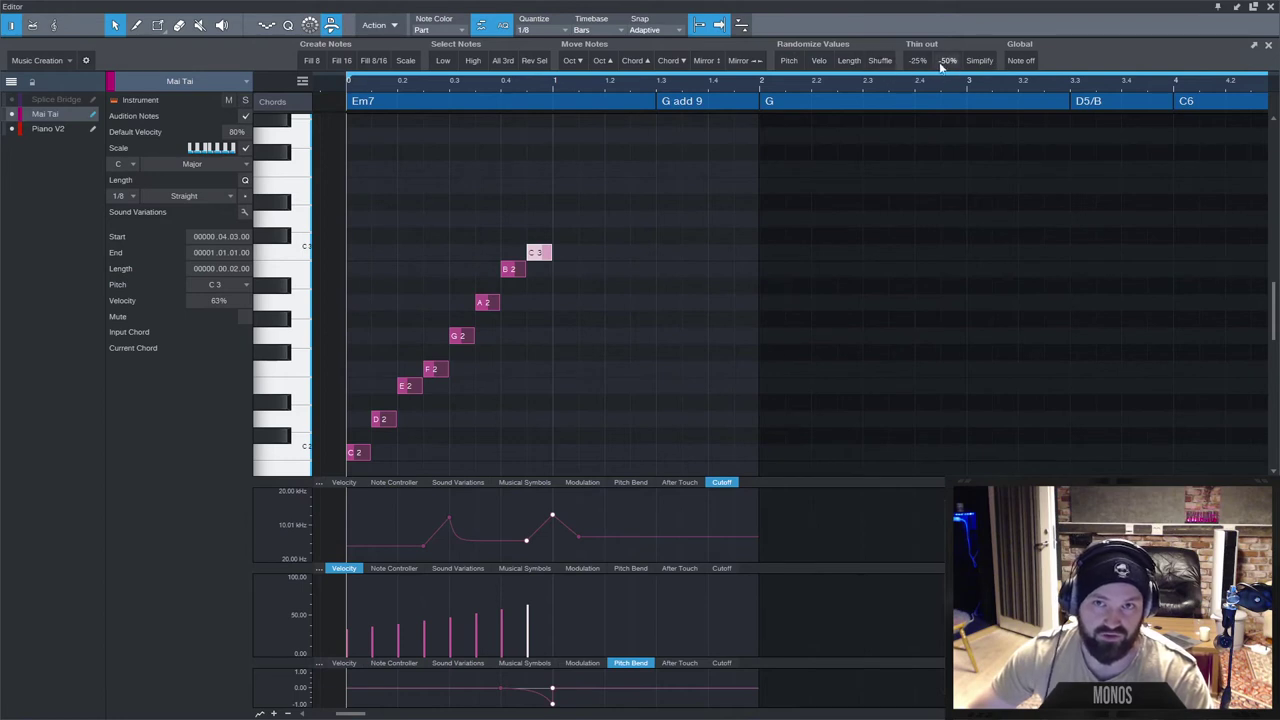
Switch the macro page back to Music Editing and look through its Pitch and Transpose options.
{"action": "left_click", "coordinate": [45, 60]}
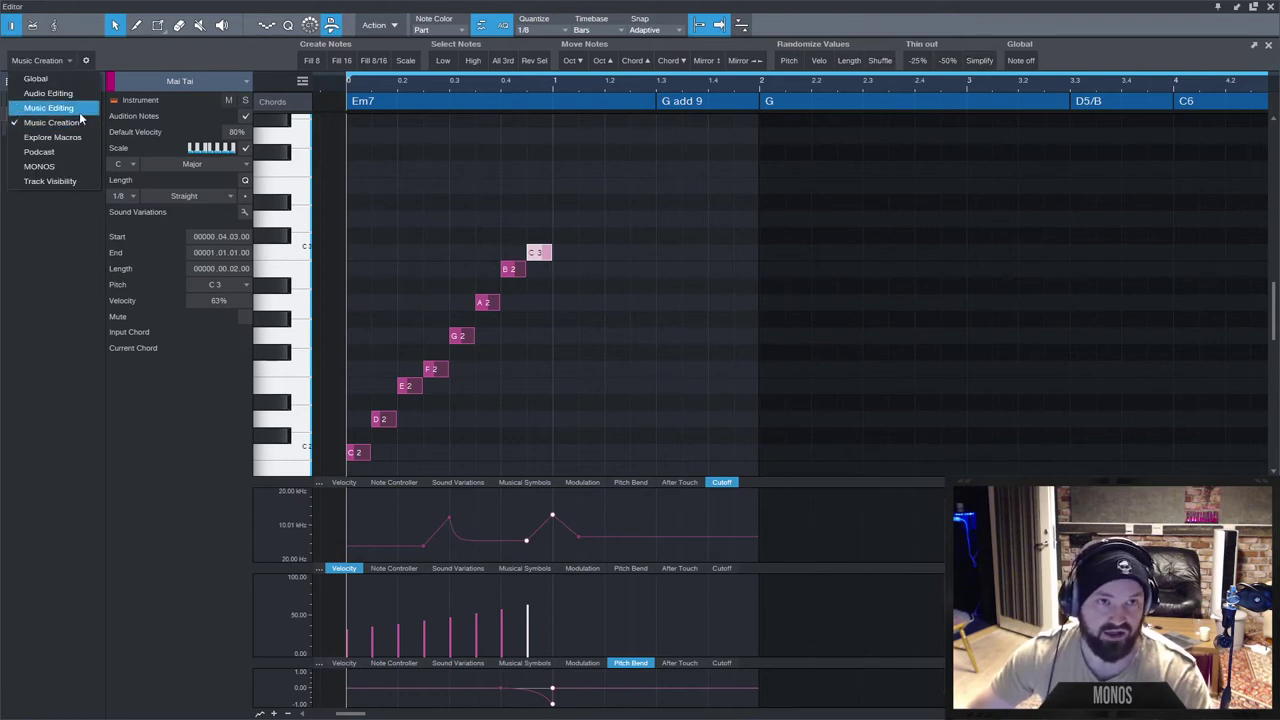
{"action": "left_click", "coordinate": [40, 103]}
{"action": "left_click", "coordinate": [528, 62]}
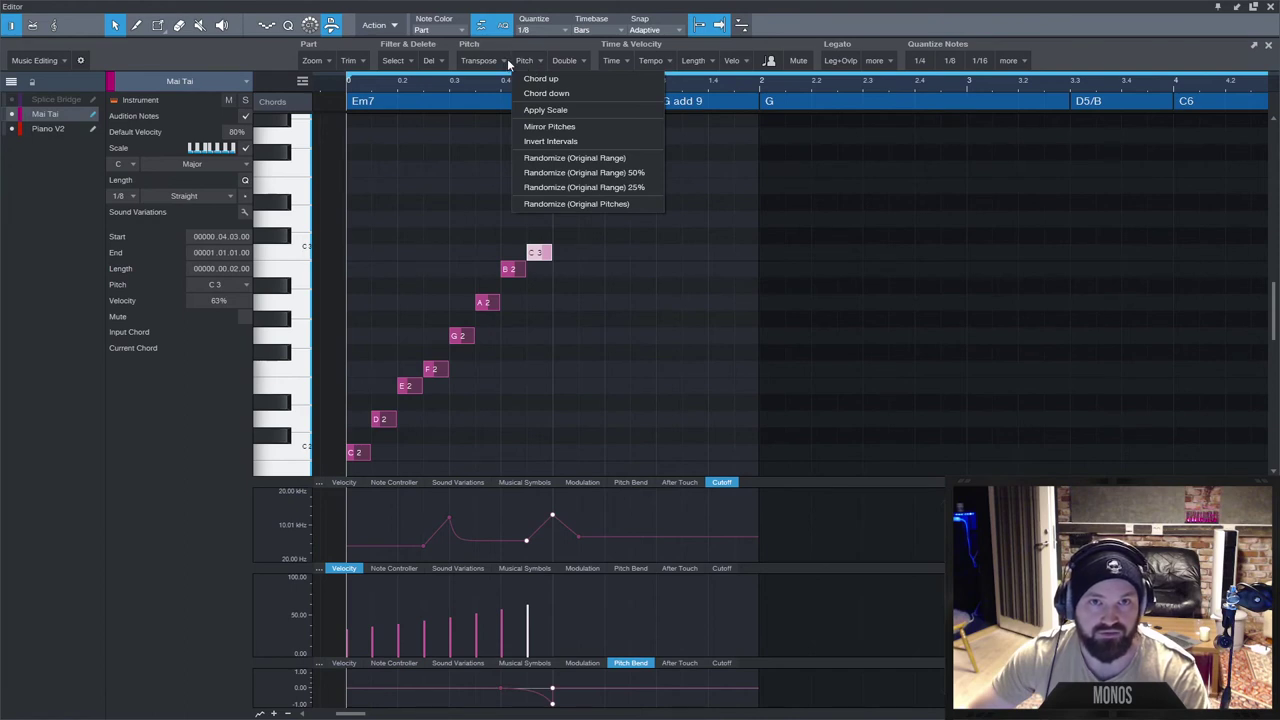
{"action": "left_click", "coordinate": [486, 61]}
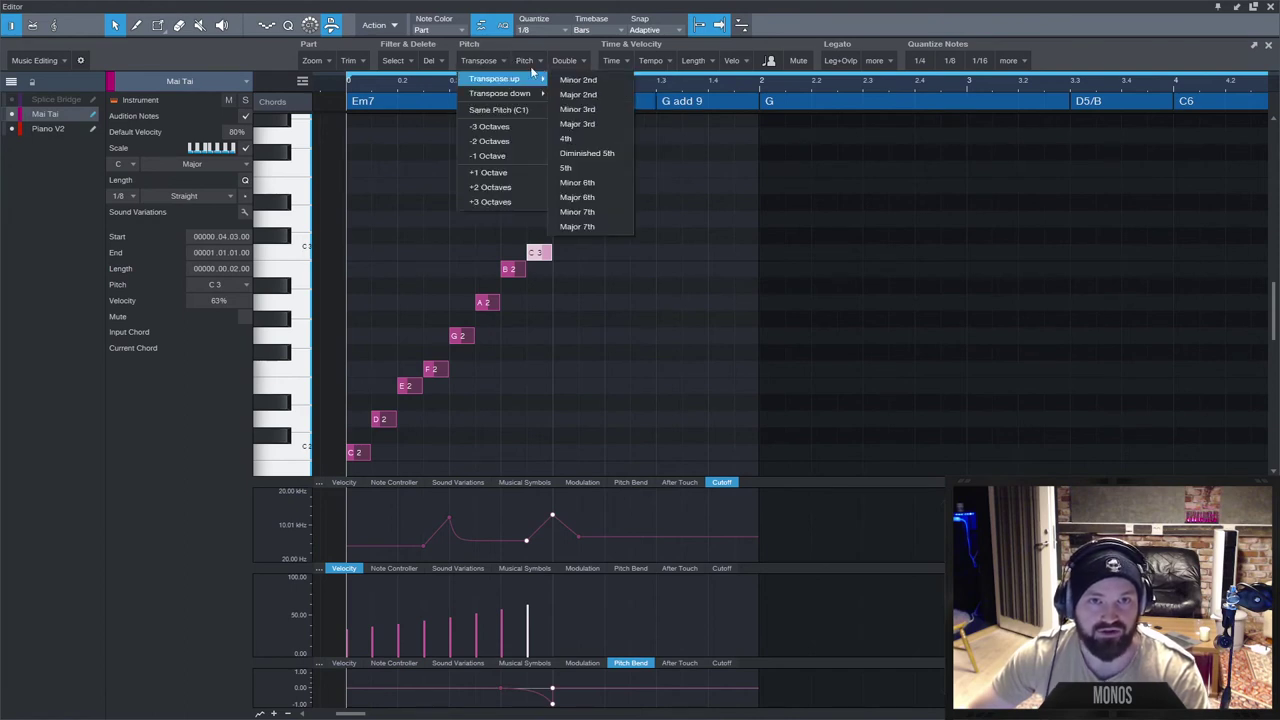
{"action": "left_click", "coordinate": [565, 62]}
{"action": "left_click", "coordinate": [566, 62]}
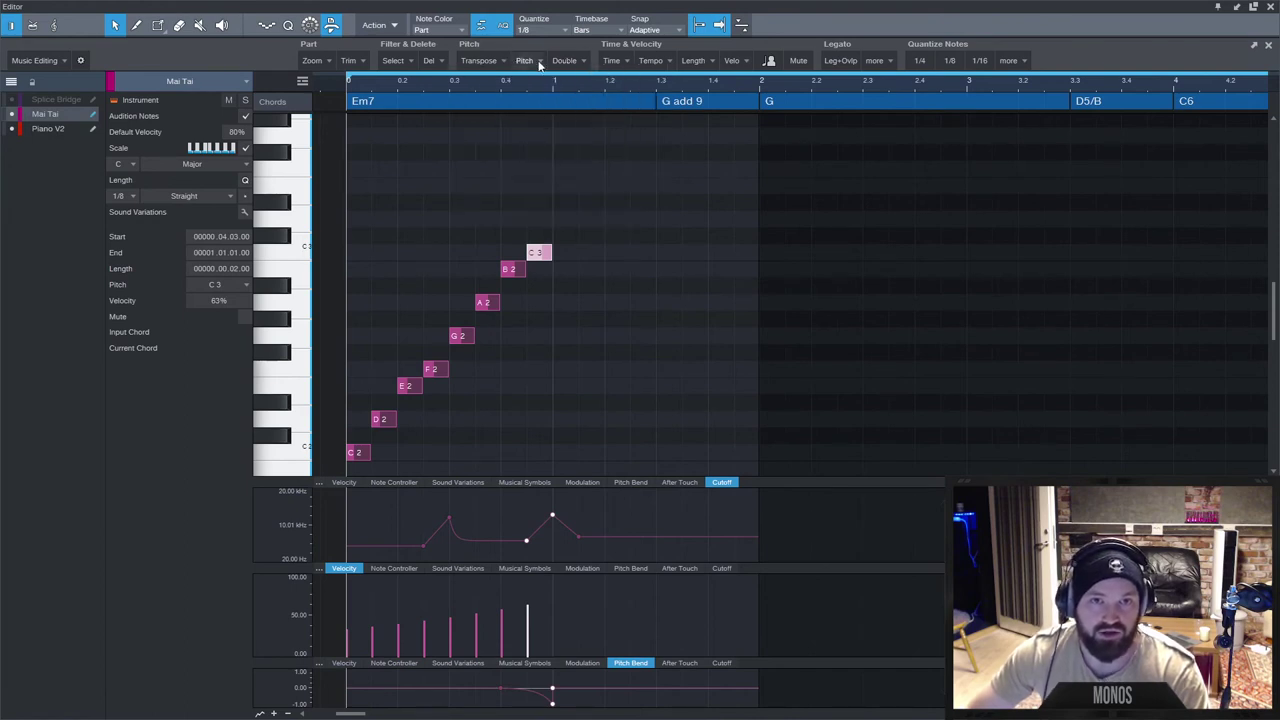
Review the note selection options and the Note Filter dialog's criteria, closing it without selecting anything.
{"action": "left_click", "coordinate": [392, 62]}
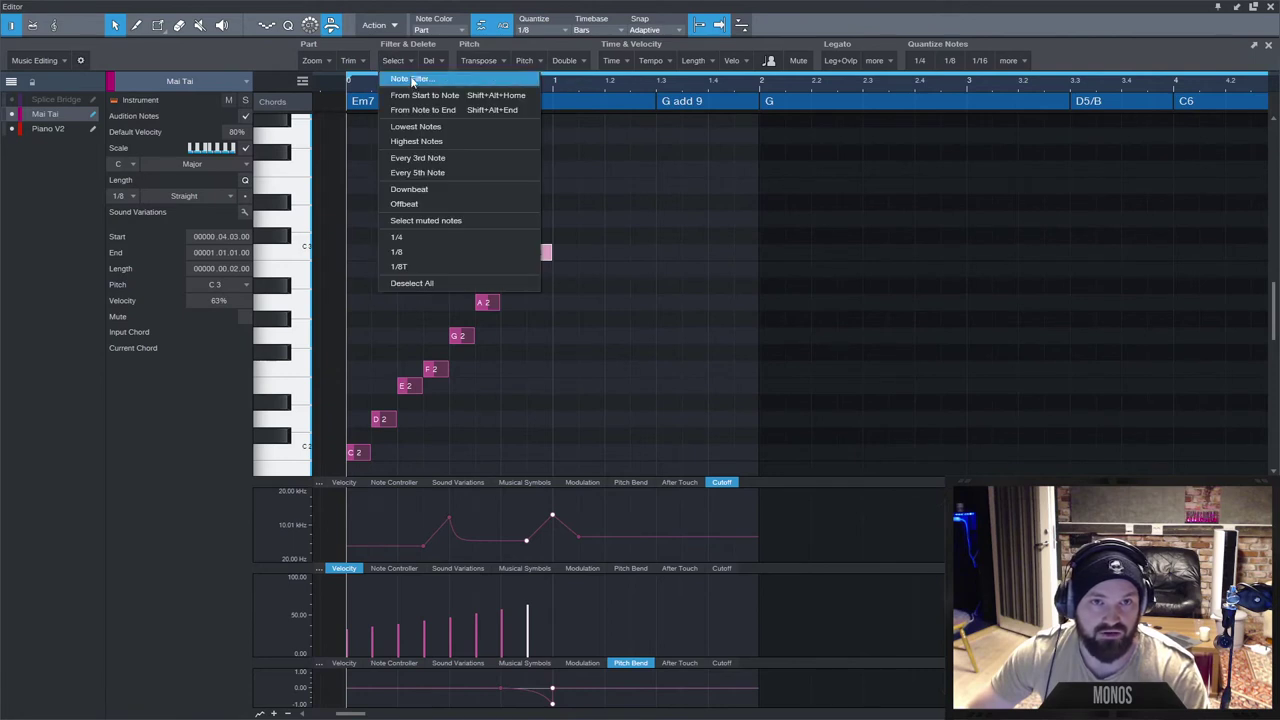
{"action": "left_click", "coordinate": [411, 84]}
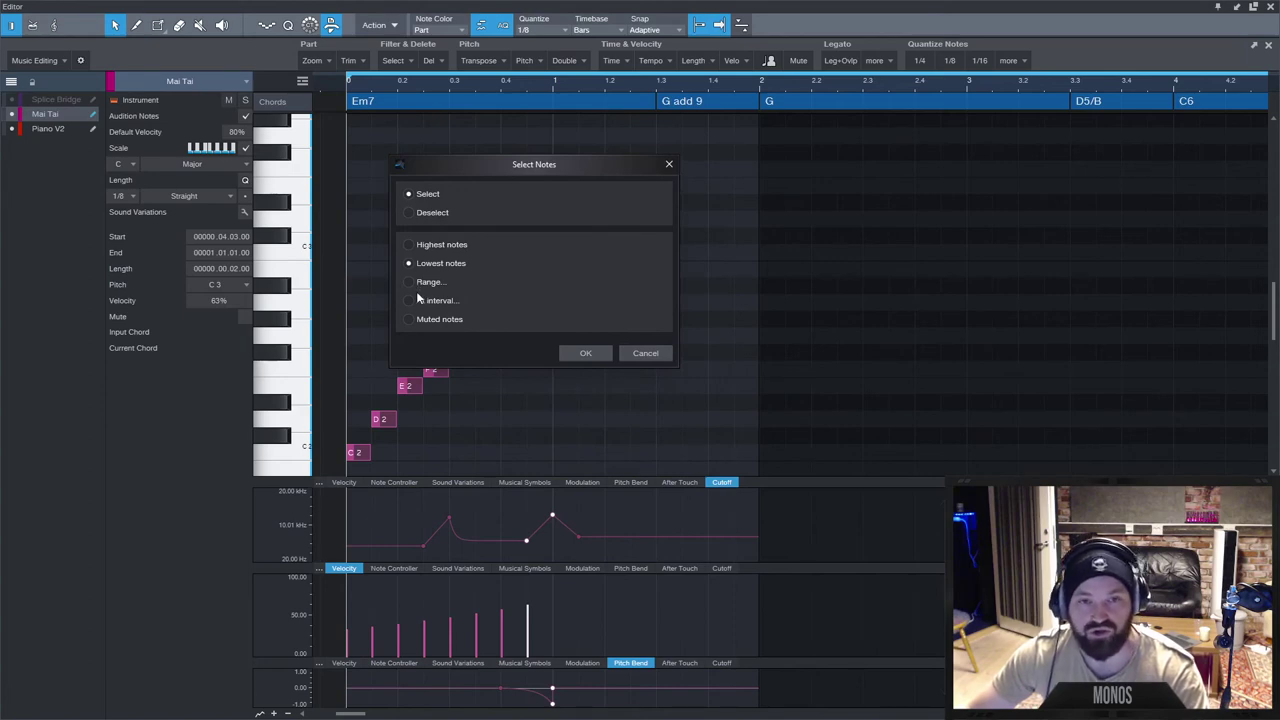
{"action": "left_click", "coordinate": [669, 166]}
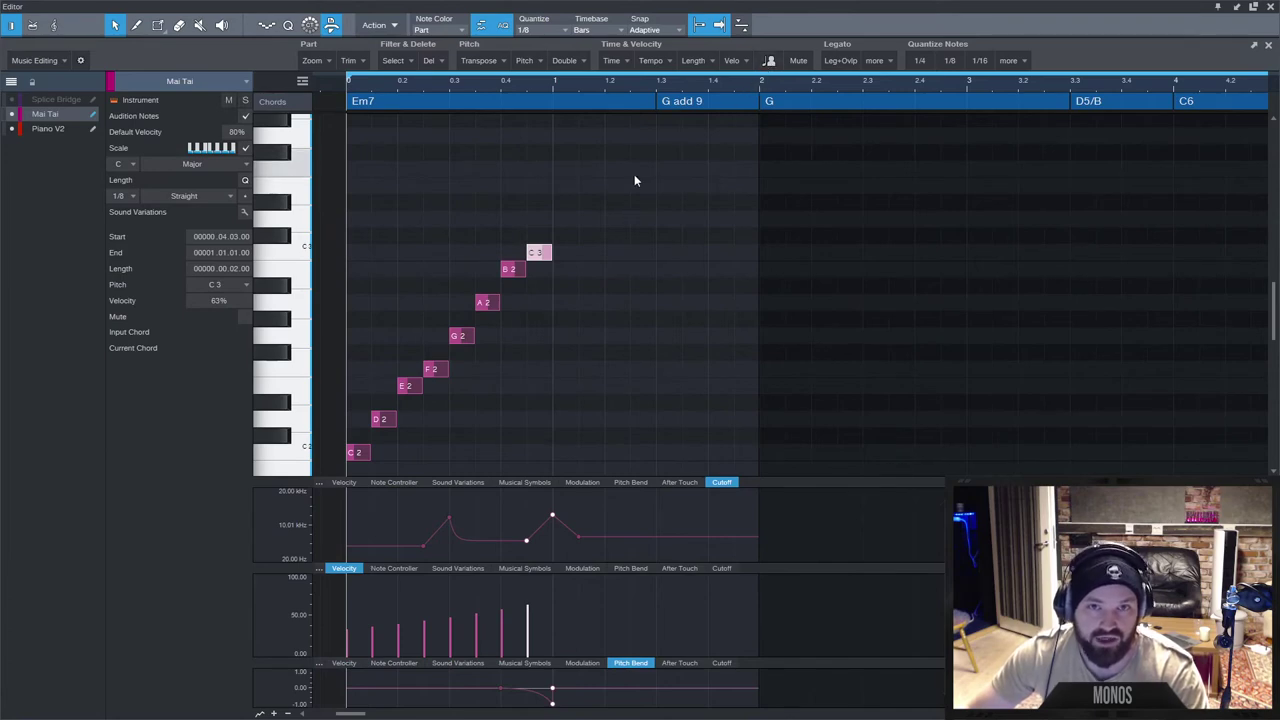
Humanize the timing and velocity of all the scale notes, and clear the selection.
{"action": "left_click_drag", "start_coordinate": [632, 163], "coordinate": [346, 464]}
{"action": "left_click", "coordinate": [767, 62]}
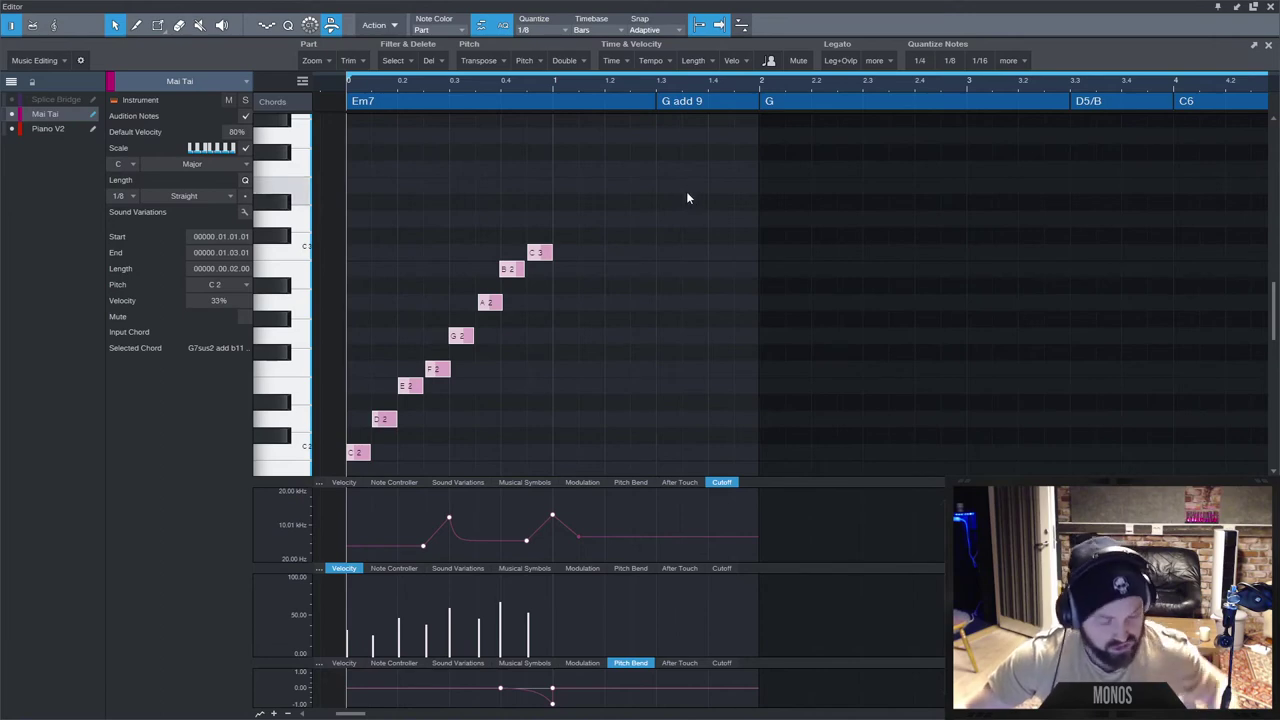
{"action": "left_click", "coordinate": [520, 308]}
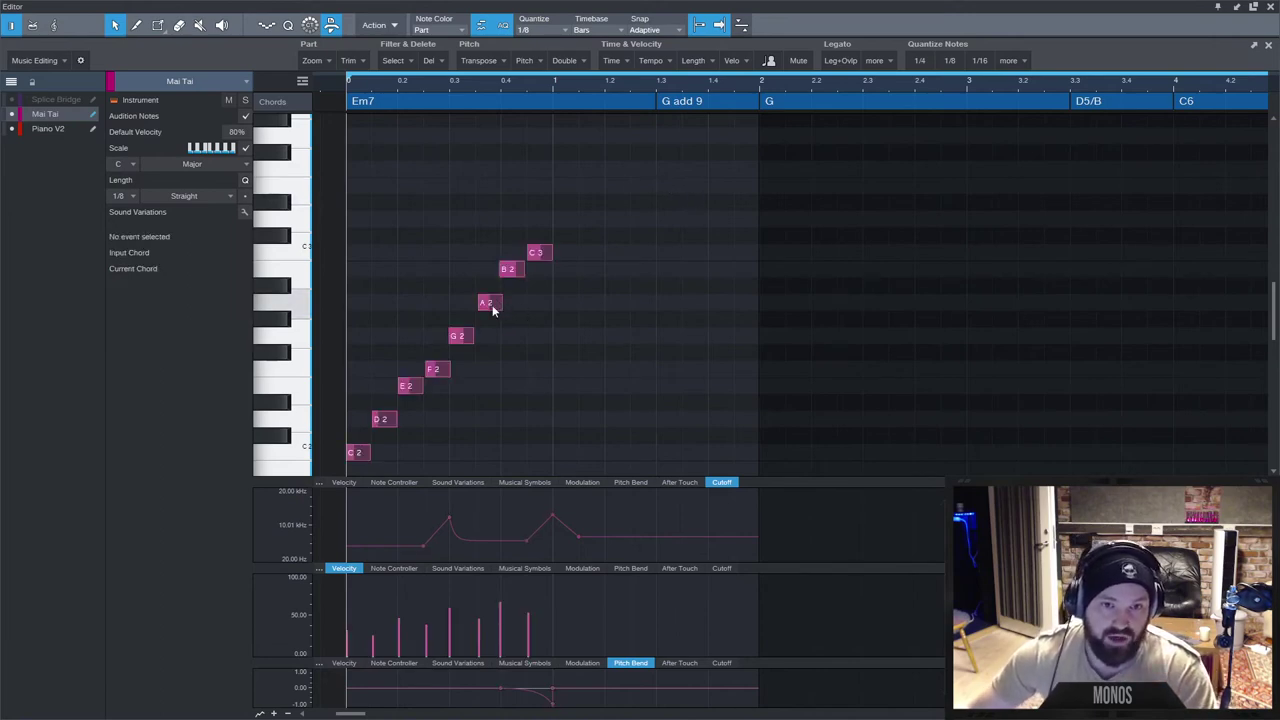
Move the E2, F2 and G2 notes an eighth note later with automation set to follow the notes.
{"action": "left_click", "coordinate": [481, 28]}
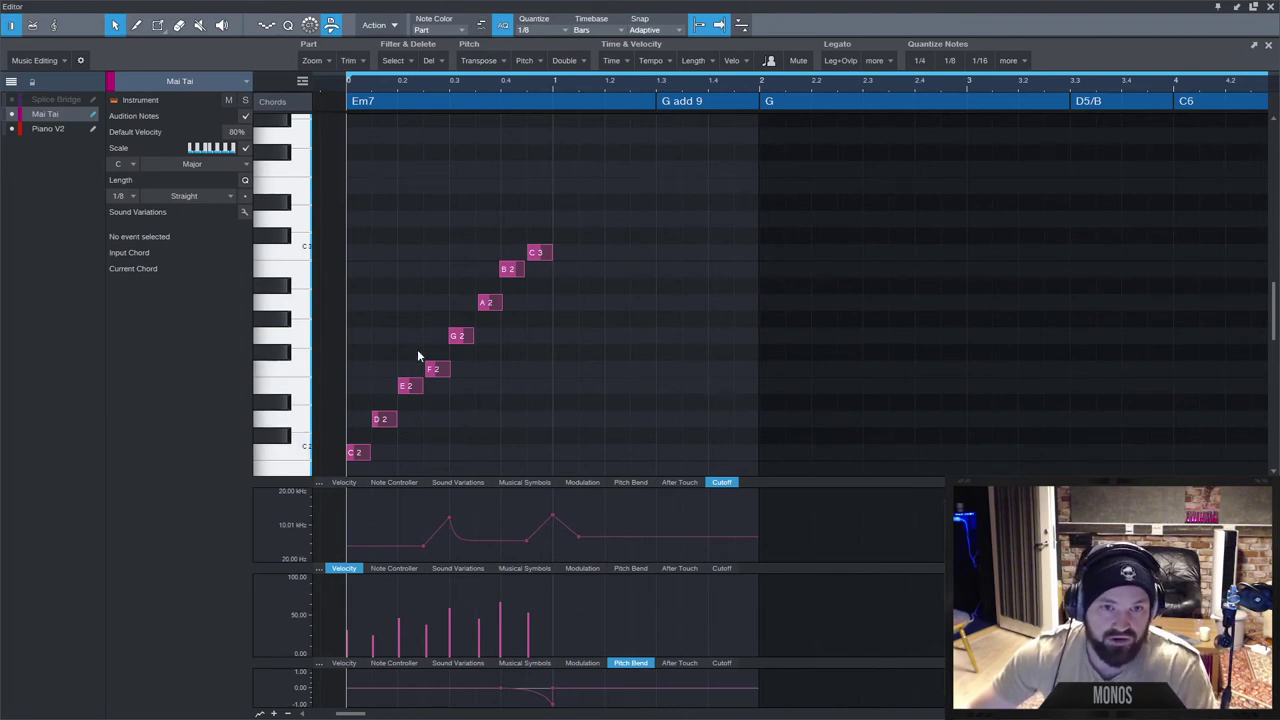
{"action": "left_click_drag", "start_coordinate": [417, 349], "coordinate": [460, 407]}
{"action": "left_click_drag", "start_coordinate": [400, 333], "coordinate": [474, 410]}
{"action": "left_click", "coordinate": [480, 24]}
{"action": "left_click_drag", "start_coordinate": [403, 332], "coordinate": [446, 393]}
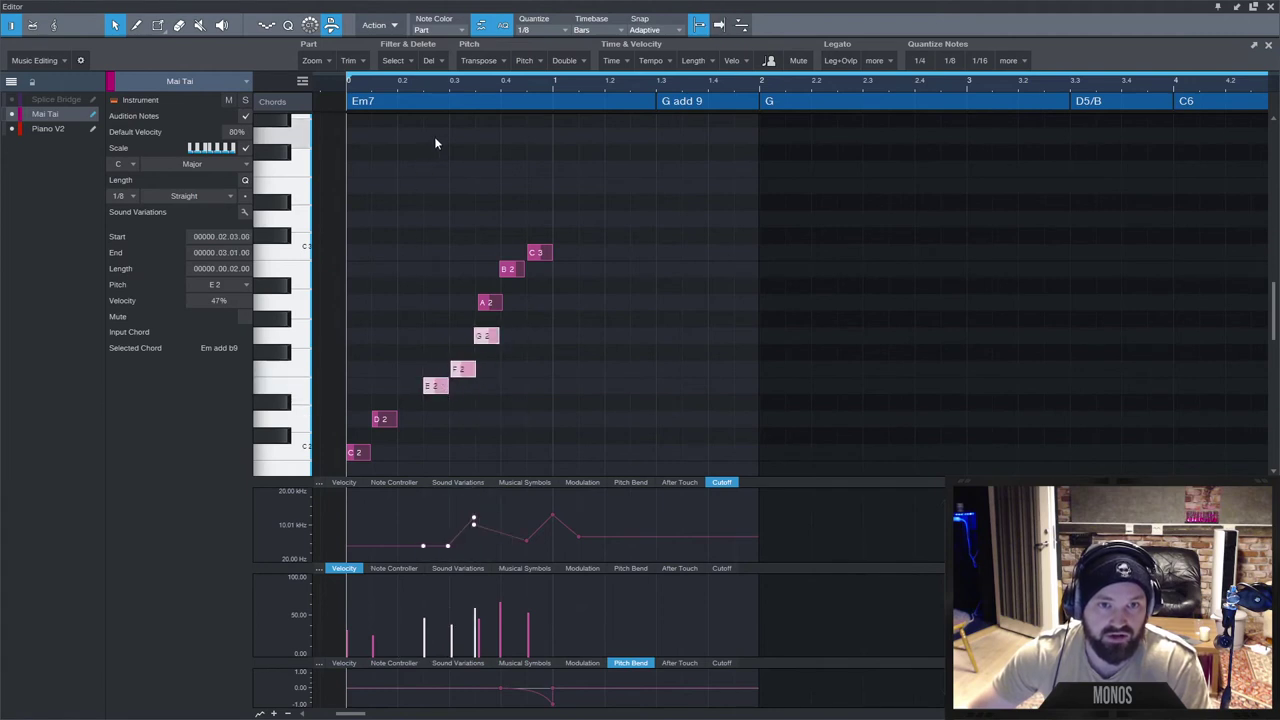
Play back the shifted E2, F2 and G2 notes from 0.3 and undo their move.
{"action": "left_click", "coordinate": [450, 88]}
{"action": "key", "text": "space"}
{"action": "key", "text": "space"}
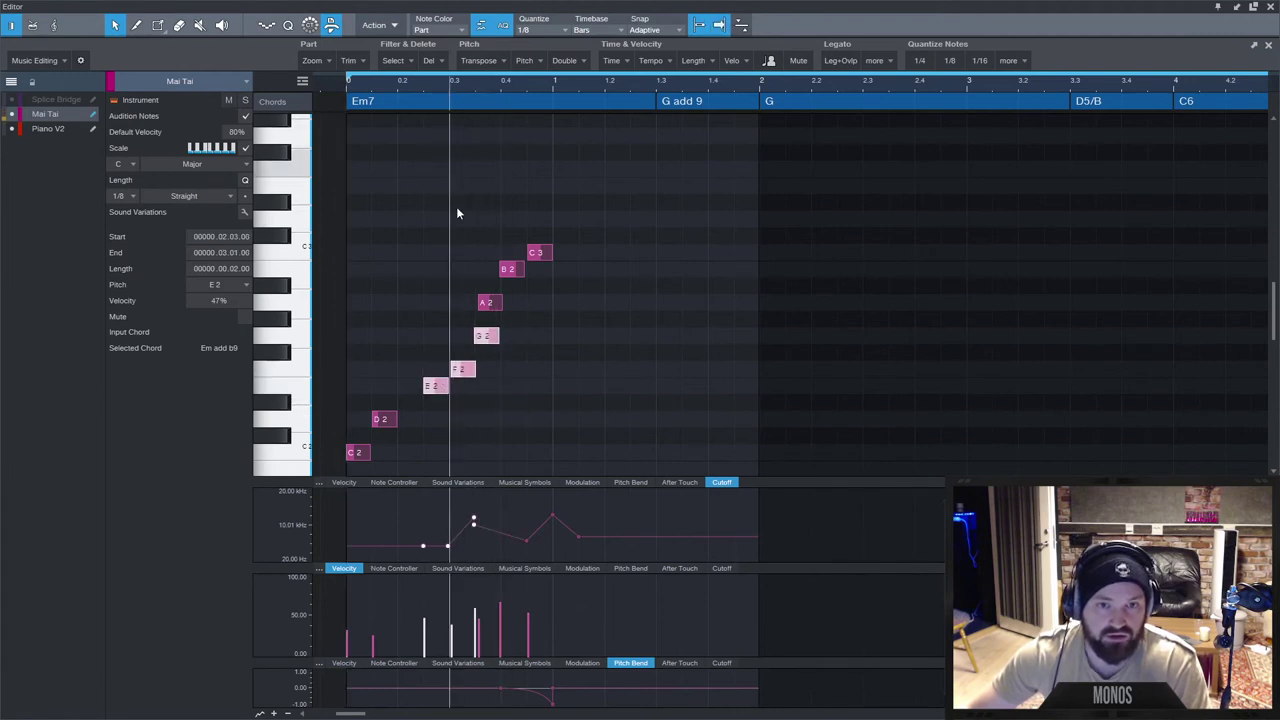
{"action": "key", "text": "ctrl+z"}
Try moving the E2, F2, G2 and A2 notes with their automation to start at 1.3, play them back and undo the move.
{"action": "left_click_drag", "start_coordinate": [503, 294], "coordinate": [670, 388]}
{"action": "left_click", "coordinate": [650, 88]}
{"action": "key", "text": "space"}
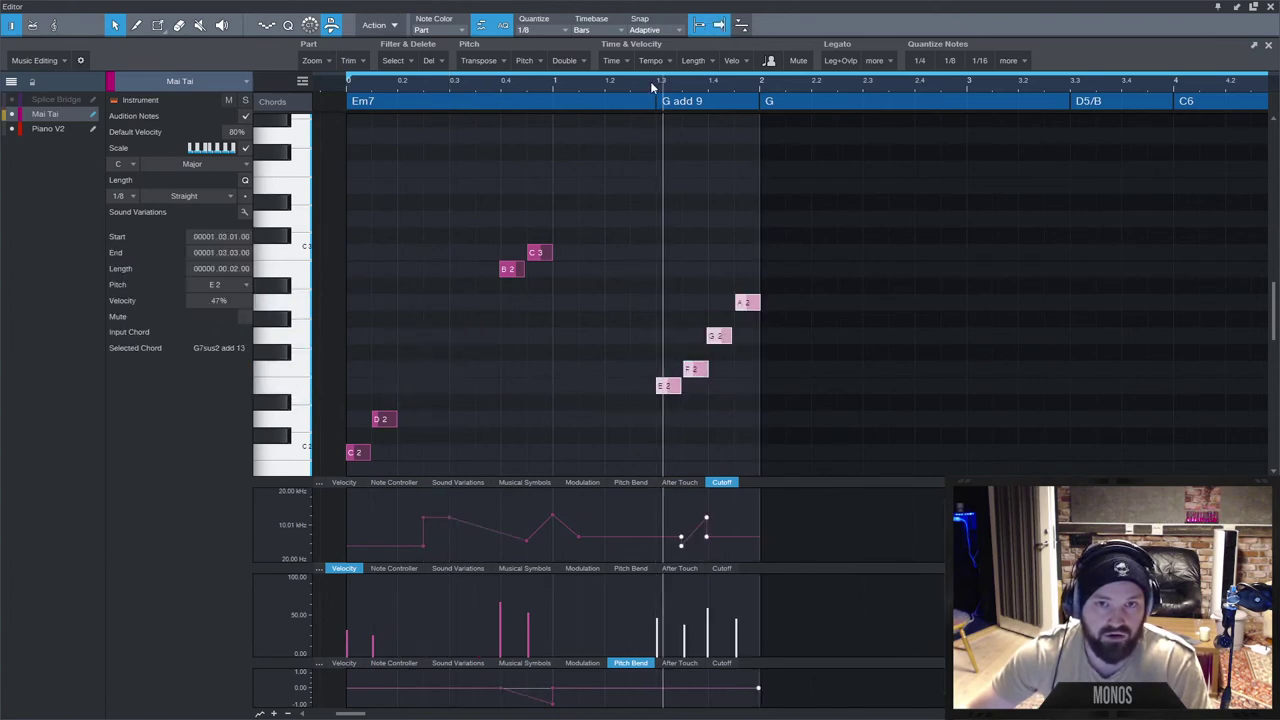
{"action": "left_click", "coordinate": [651, 84]}
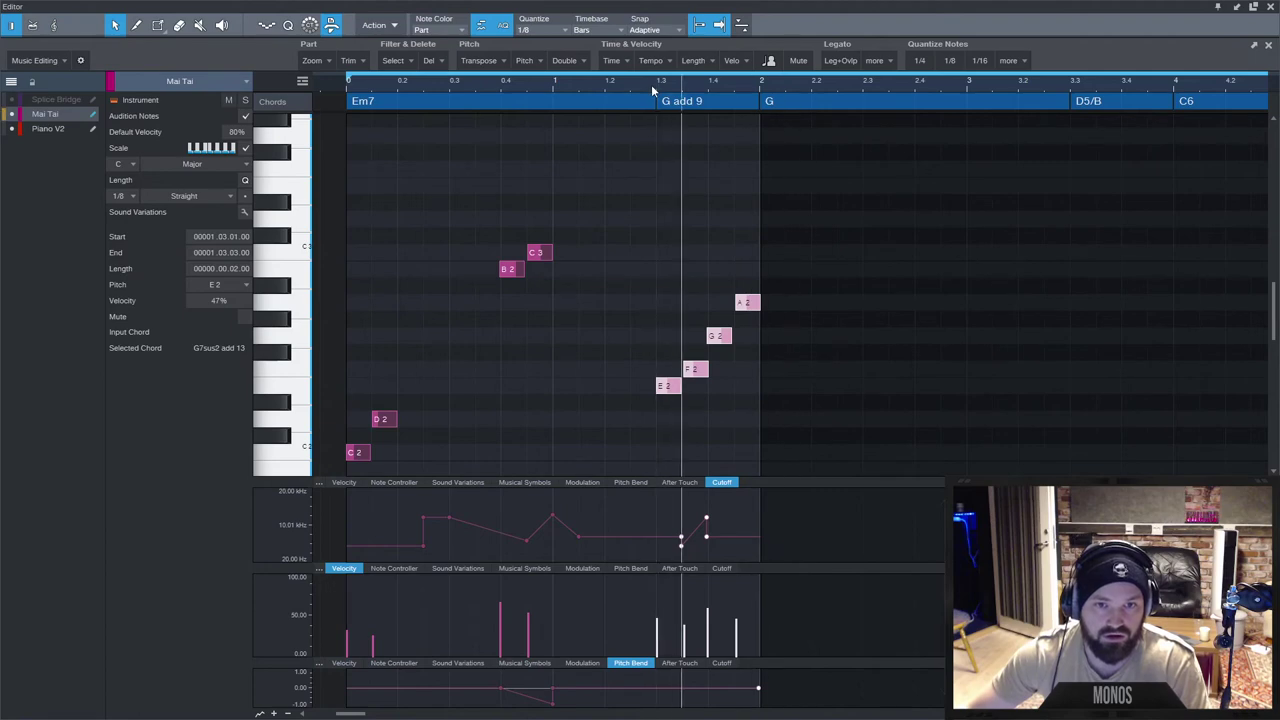
{"action": "key", "text": "space"}
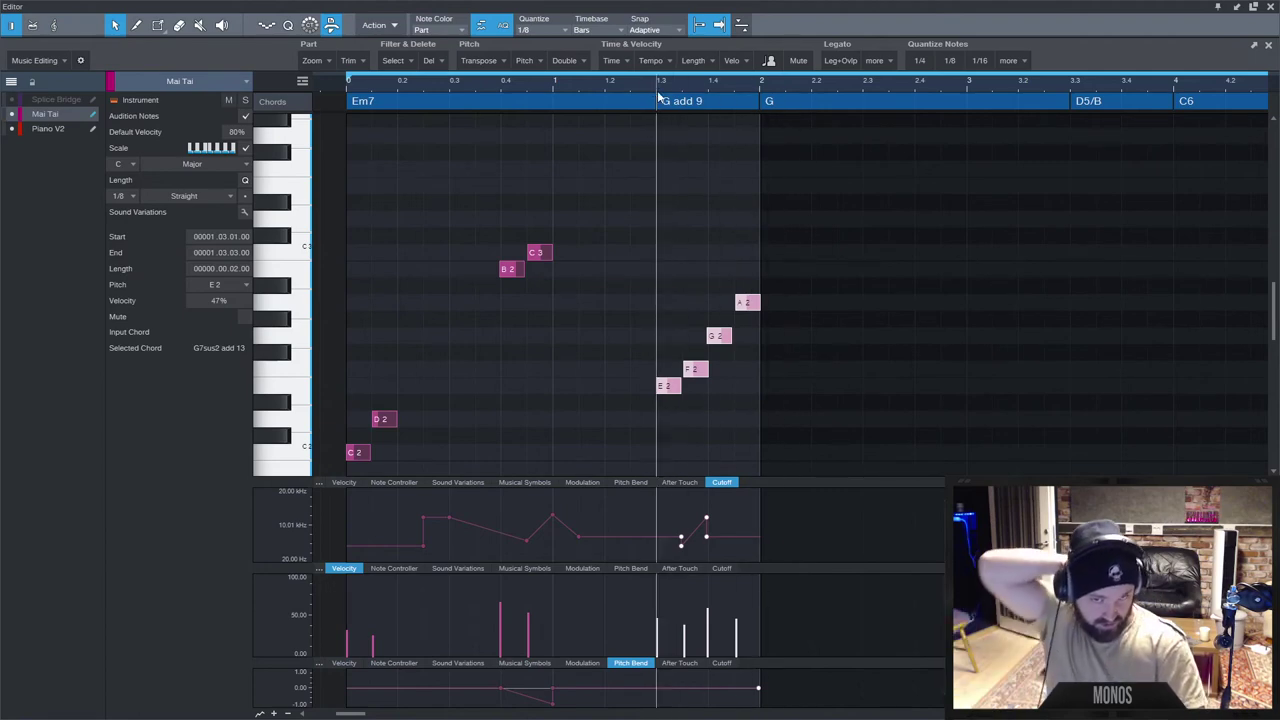
{"action": "key", "text": "ctrl+z"}
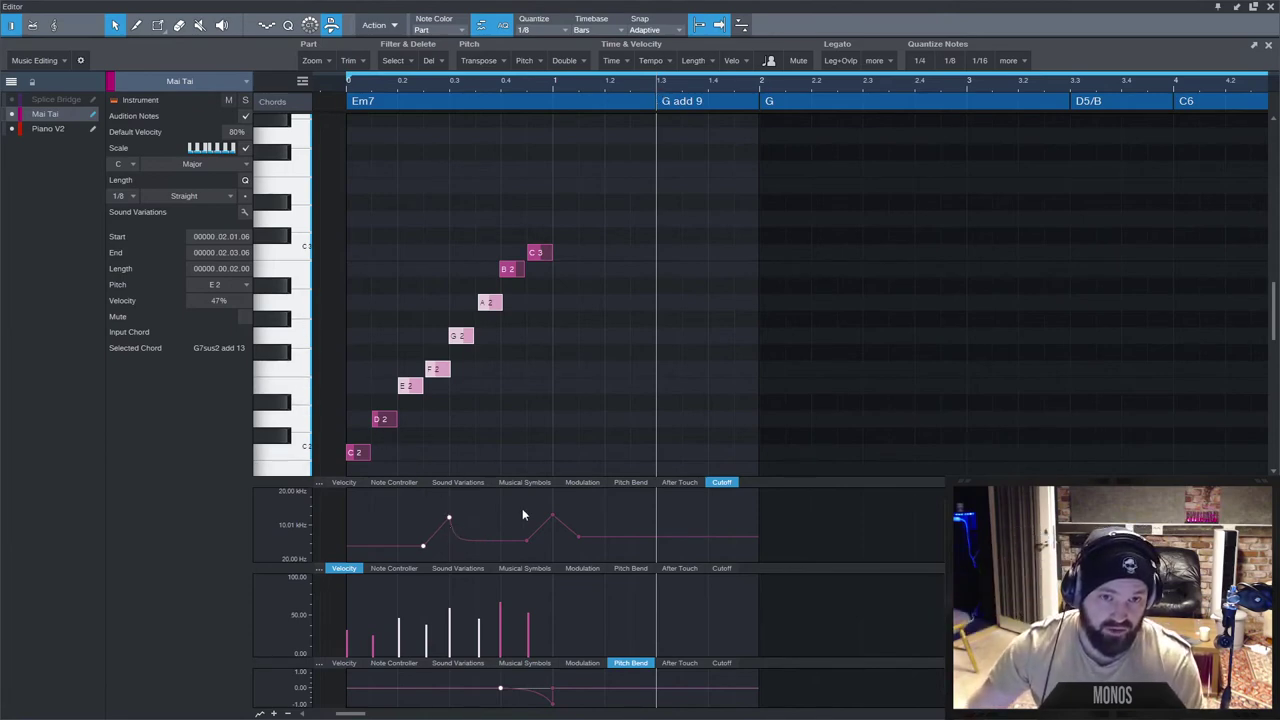
Lengthen the C3 note and move it together with B2 and their automation so that B2 starts at 1.2.
{"action": "left_click_drag", "start_coordinate": [502, 228], "coordinate": [564, 285]}
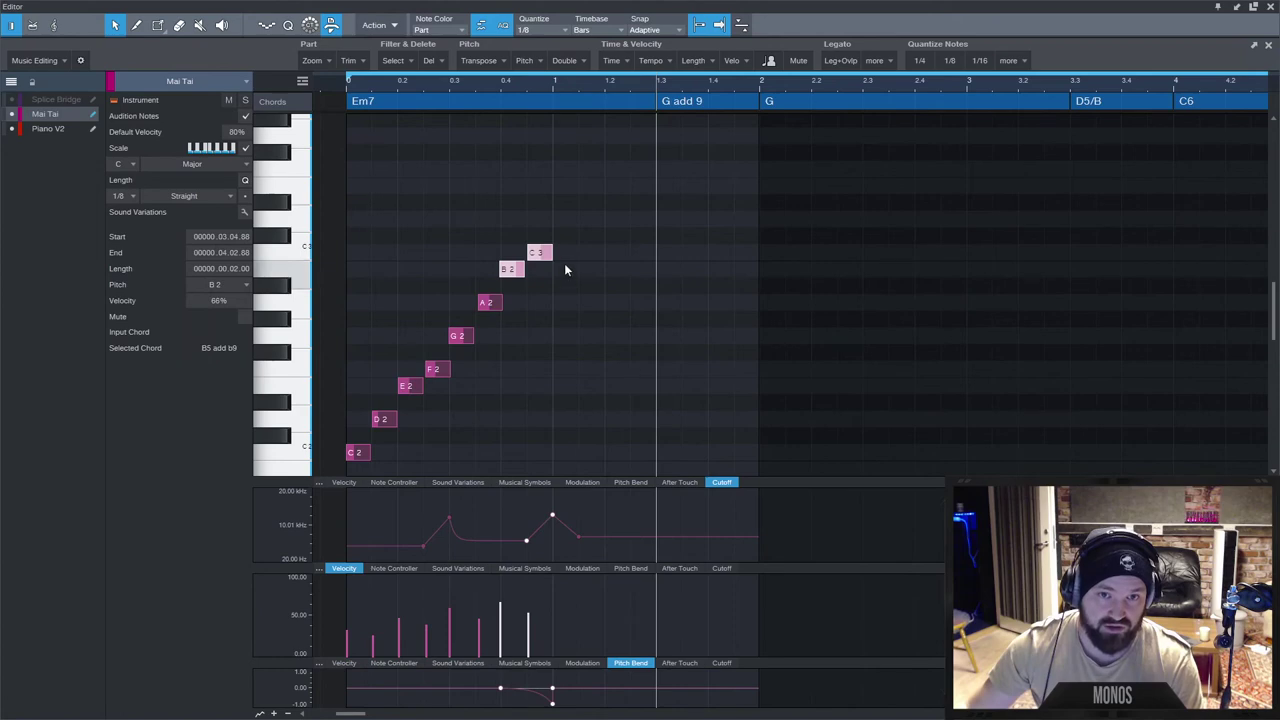
{"action": "left_click", "coordinate": [562, 256]}
{"action": "left_click_drag", "start_coordinate": [574, 260], "coordinate": [641, 275]}
{"action": "key", "text": "ctrl+z"}
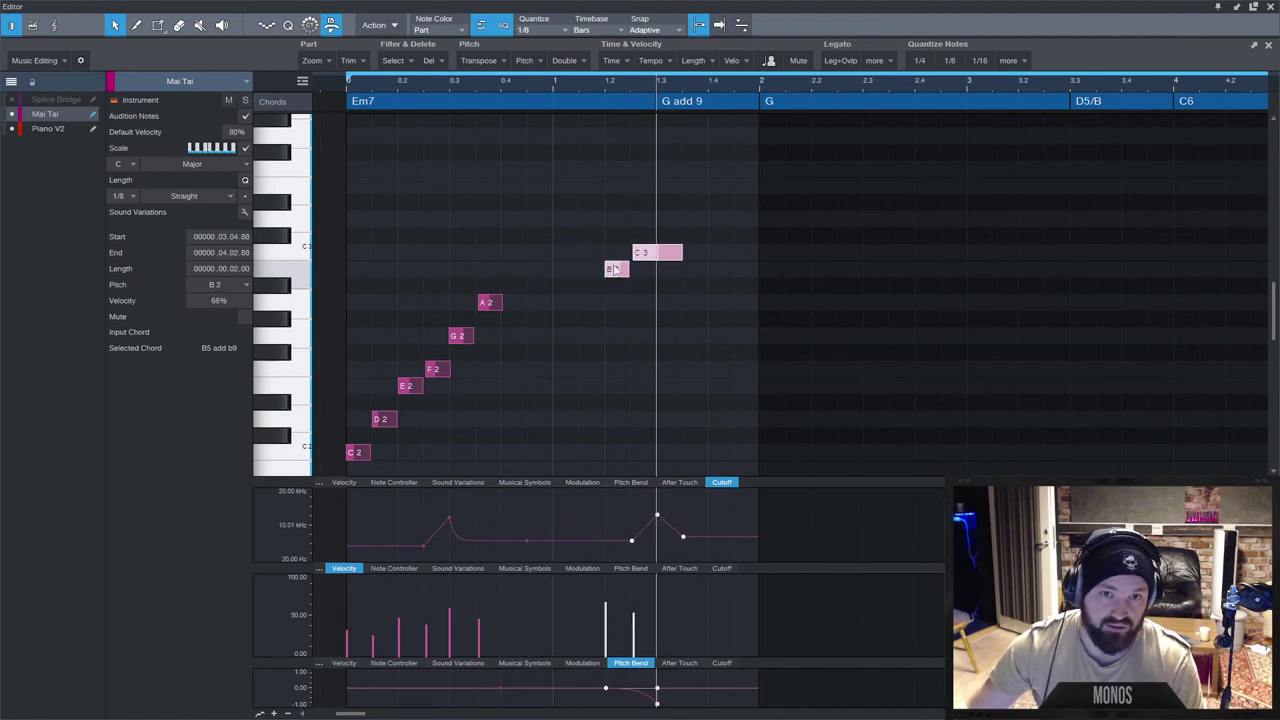
Play back the moved B2 and C3 notes from 1.2.
{"action": "left_click", "coordinate": [604, 90]}
{"action": "key", "text": "space"}
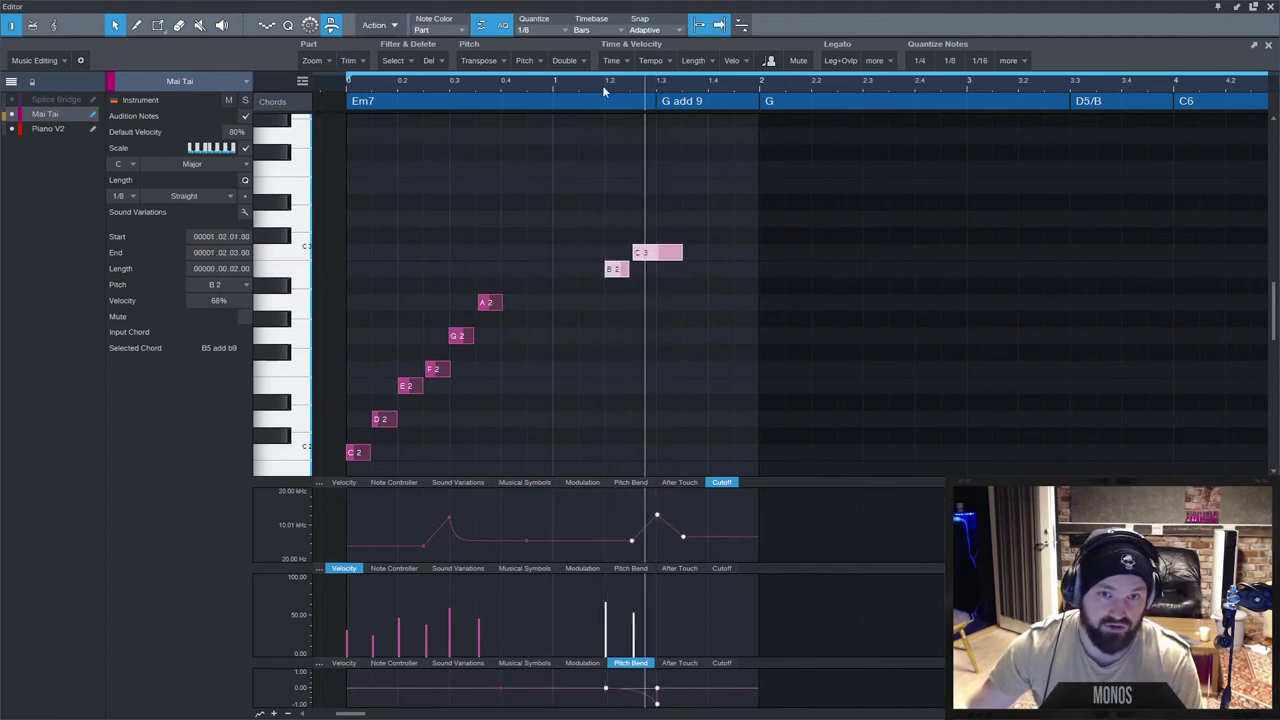
{"action": "left_click", "coordinate": [603, 88]}
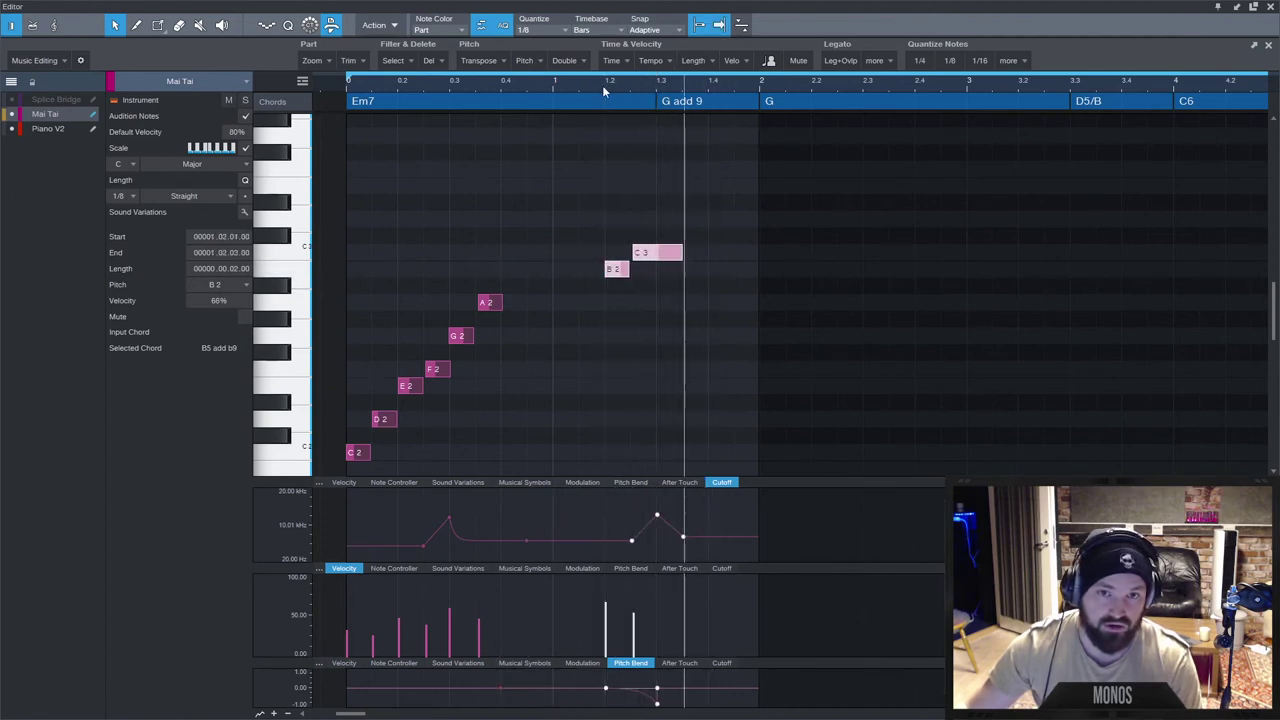
{"action": "key", "text": "space"}
Move the B2 and C3 notes with their automation back so B2 starts at 0.4, play the result and clear the selection.
{"action": "left_click_drag", "start_coordinate": [617, 271], "coordinate": [509, 276]}
{"action": "key", "text": "space"}
{"action": "key", "text": "space"}
{"action": "left_click", "coordinate": [507, 248]}
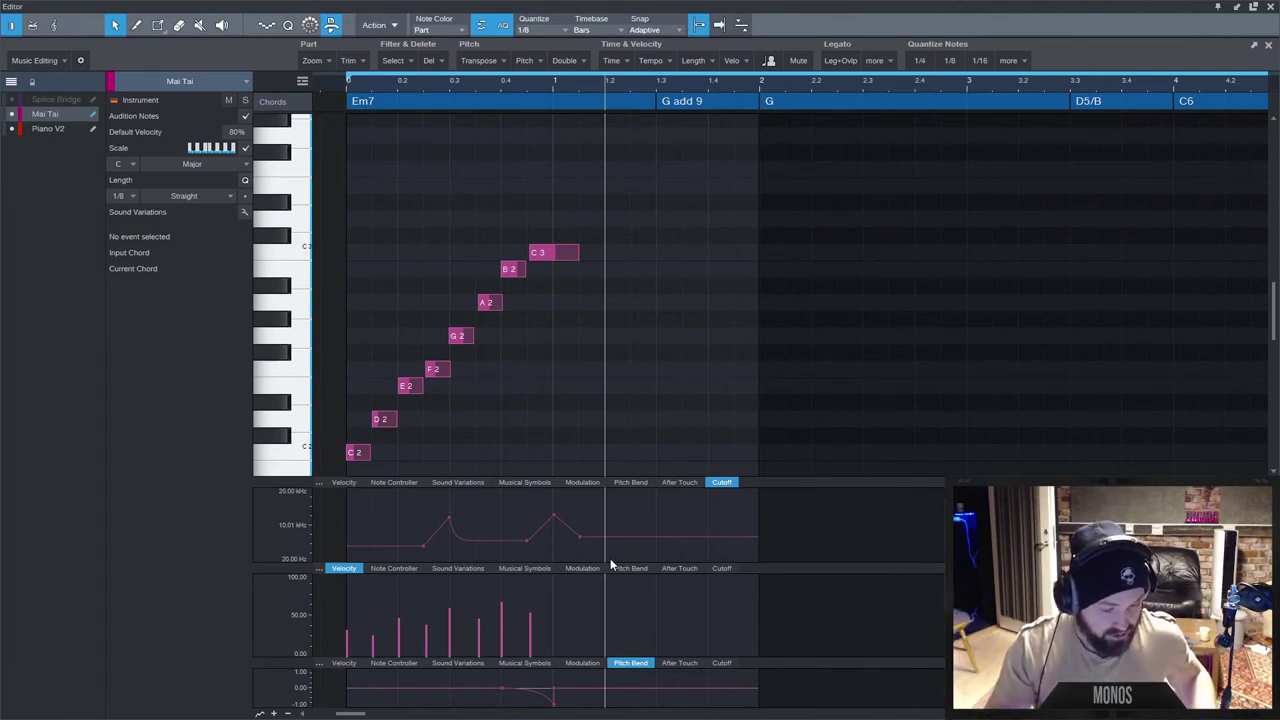
Review the musical functions and the Randomize Notes options for all the scale notes, closing the dialog without applying anything.
{"action": "left_click_drag", "start_coordinate": [605, 210], "coordinate": [348, 474]}
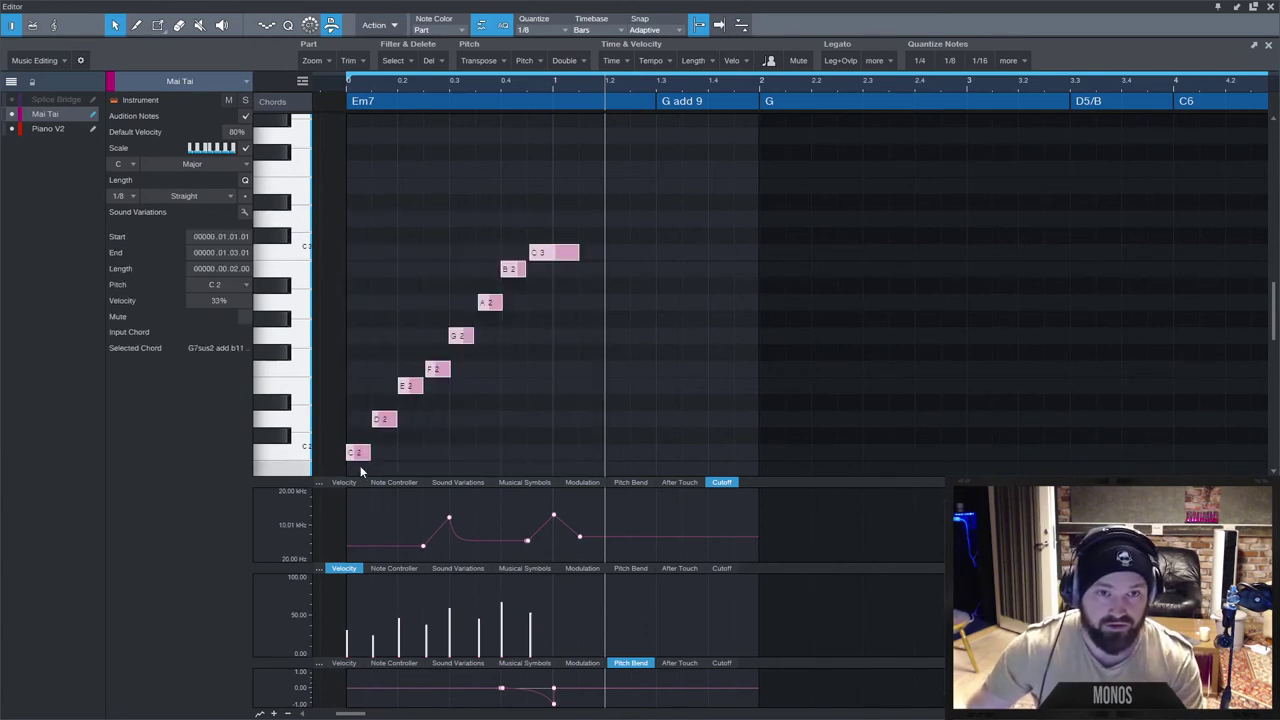
{"action": "right_click", "coordinate": [363, 458]}
{"action": "mouse_move", "coordinate": [500, 656]}
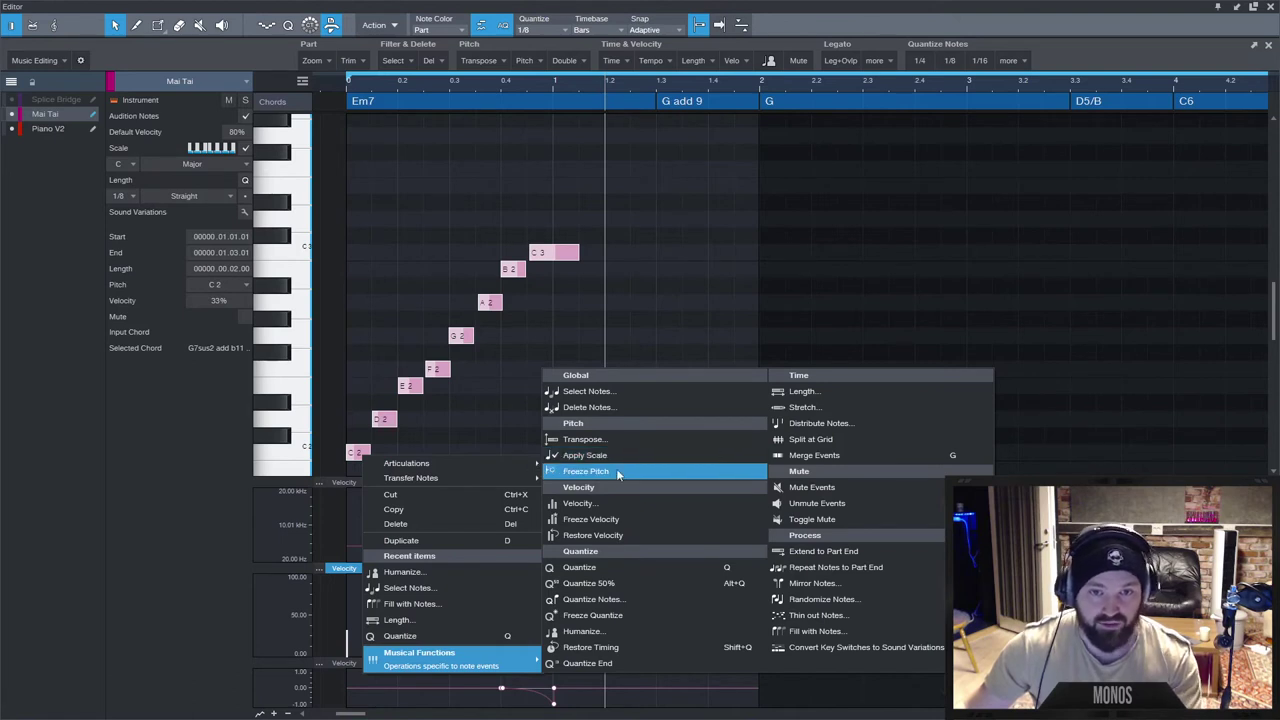
{"action": "left_click", "coordinate": [868, 598]}
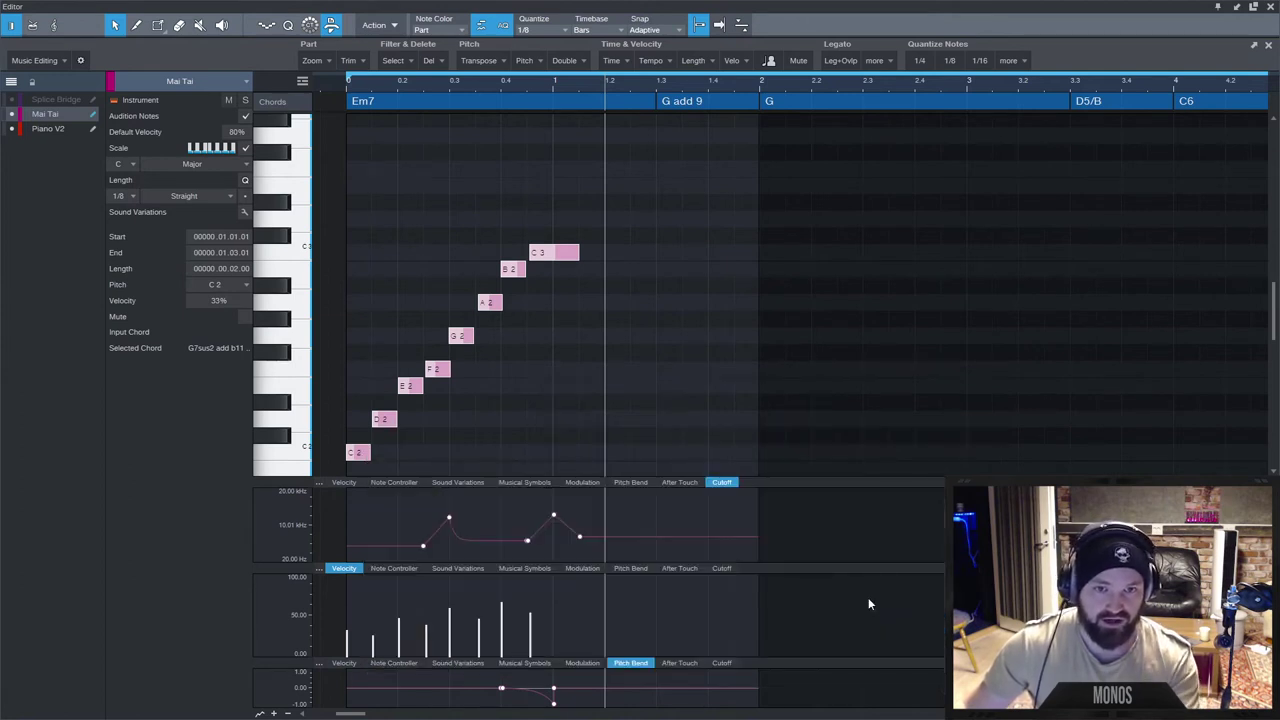
{"action": "left_click_drag", "start_coordinate": [661, 295], "coordinate": [516, 184]}
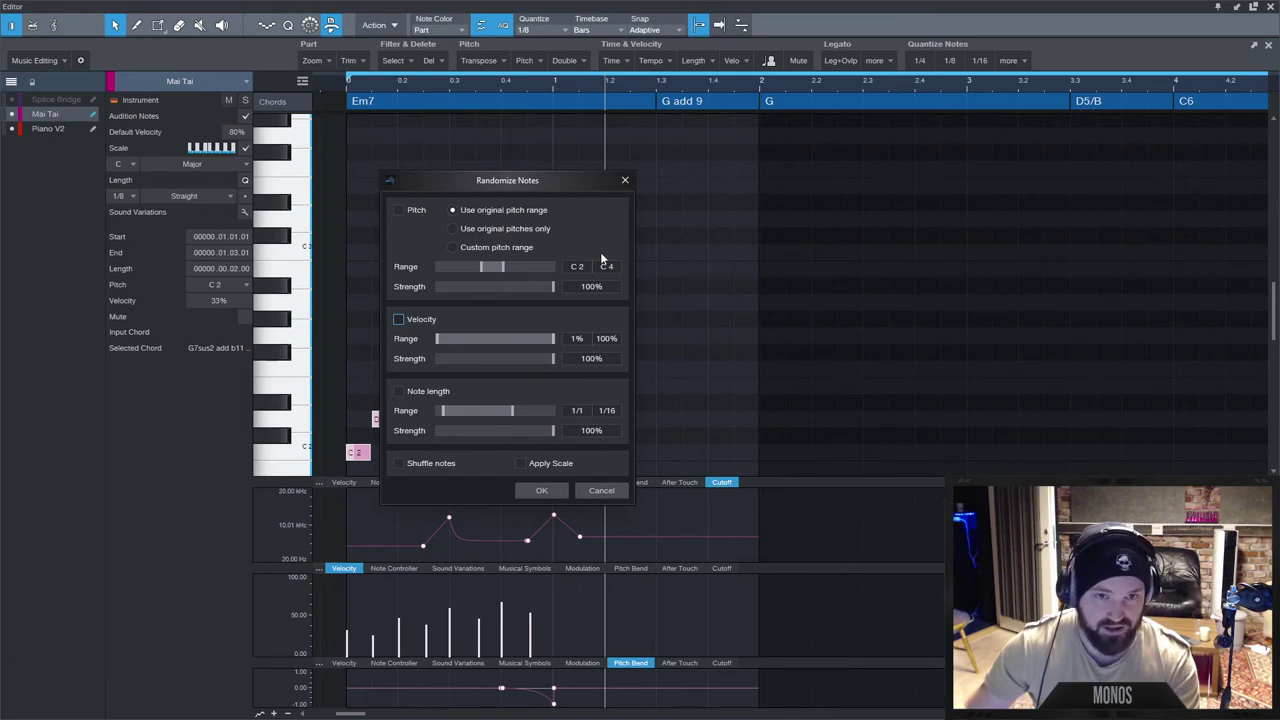
{"action": "left_click", "coordinate": [625, 182]}
{"action": "left_click", "coordinate": [637, 305]}
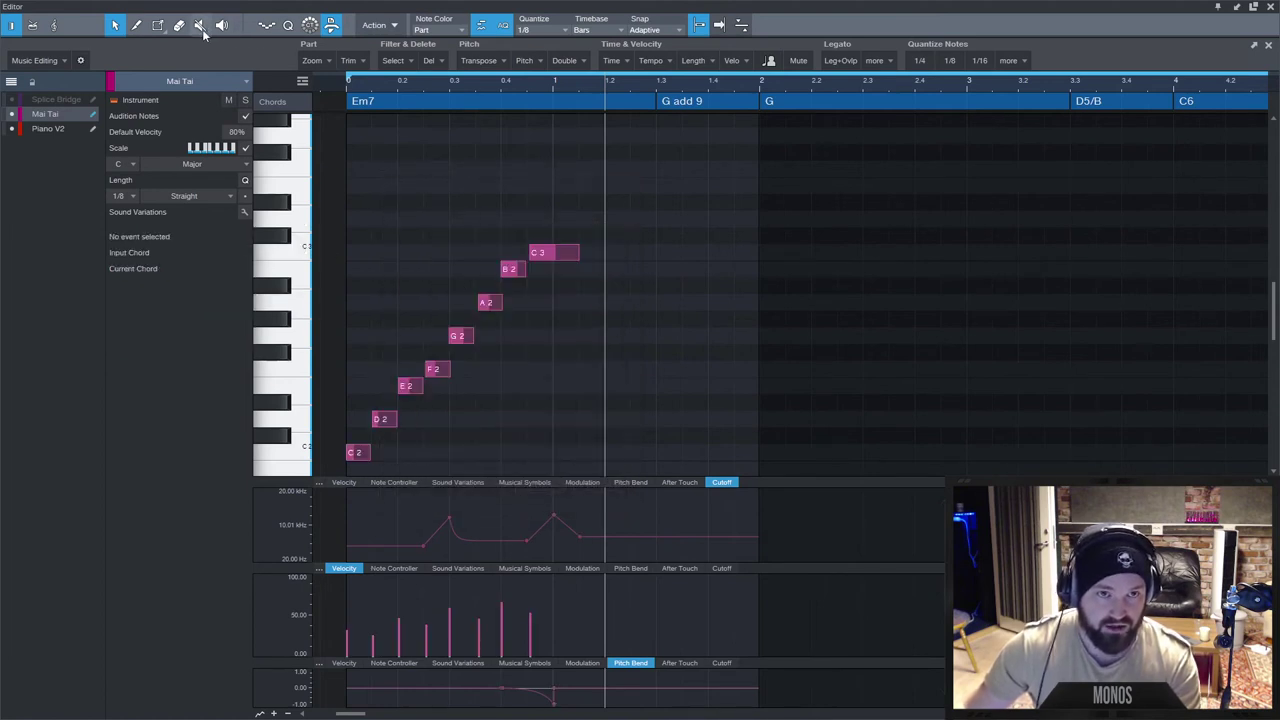
Reshape the Cutoff automation from the D2 note onward with the Transform tool, changing its height and compressing it to end at bar 1.
{"action": "left_click", "coordinate": [158, 25]}
{"action": "left_click_drag", "start_coordinate": [594, 521], "coordinate": [372, 548]}
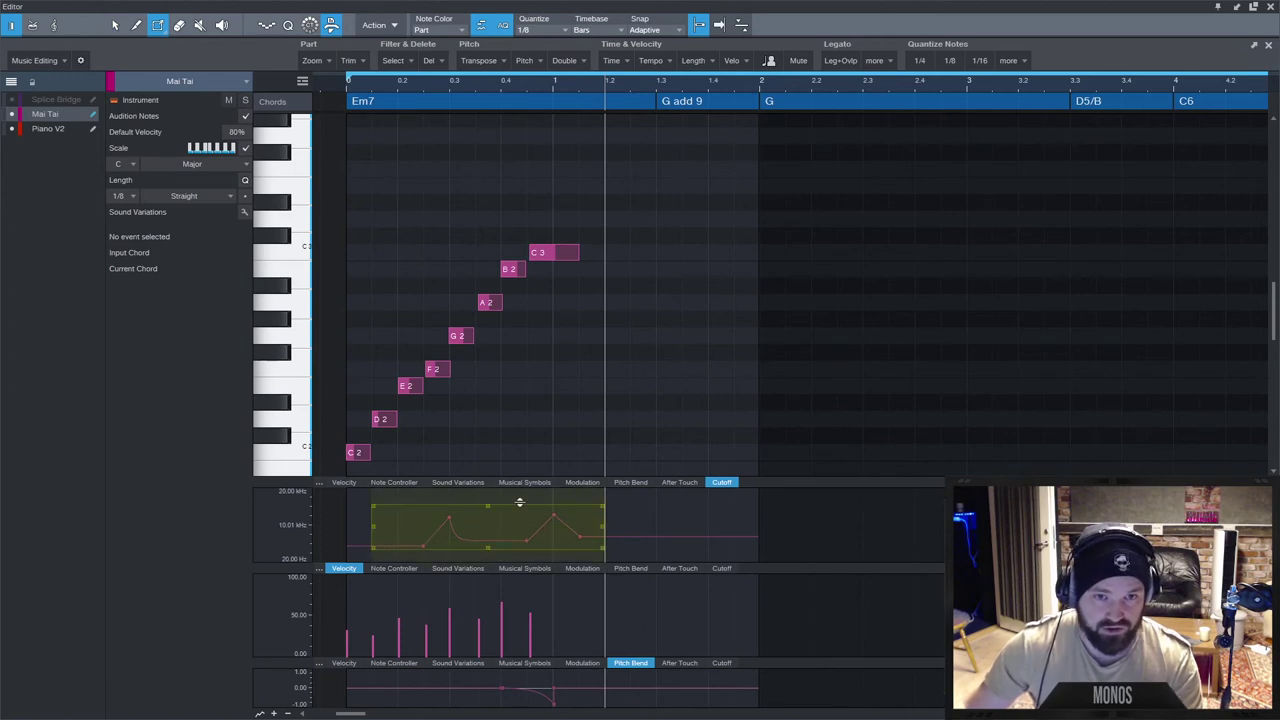
{"action": "left_click_drag", "start_coordinate": [608, 544], "coordinate": [610, 521]}
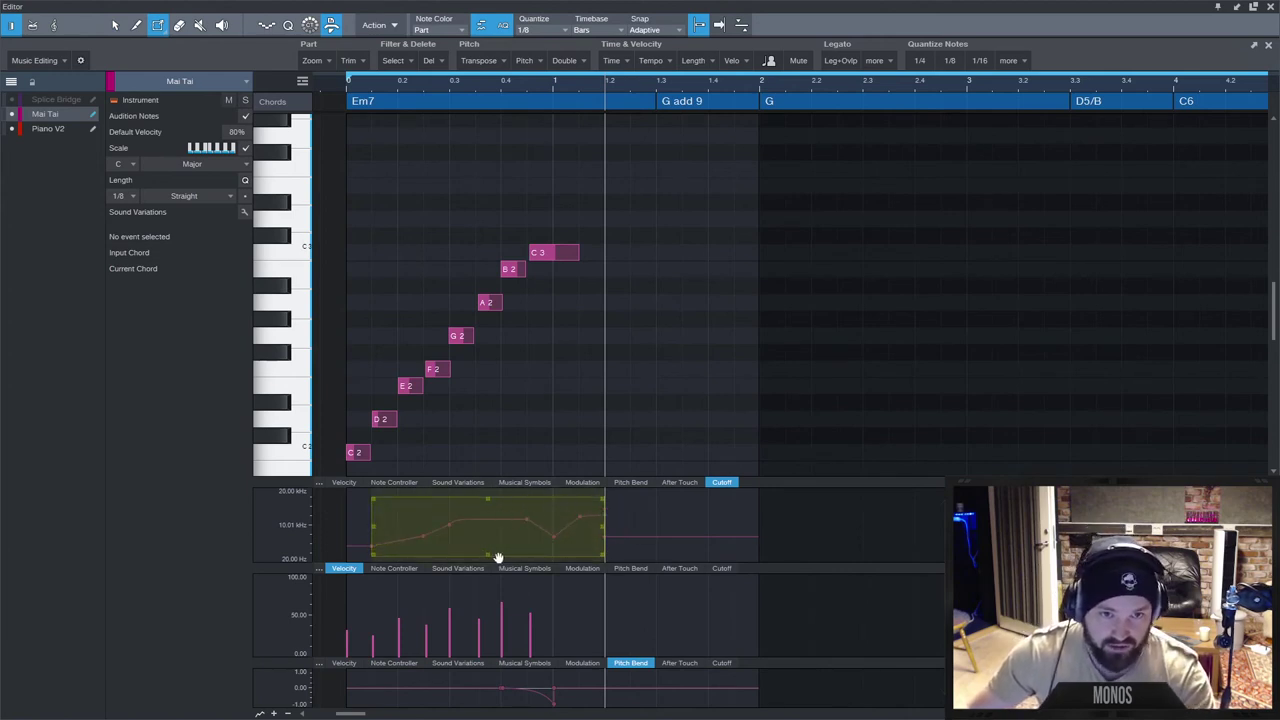
{"action": "left_click_drag", "start_coordinate": [498, 556], "coordinate": [490, 541]}
{"action": "left_click_drag", "start_coordinate": [605, 549], "coordinate": [566, 554]}
Play back the scale with the transformed Cutoff automation.
{"action": "key", "text": "space"}
{"action": "key", "text": "space"}
{"action": "left_click", "coordinate": [392, 86]}
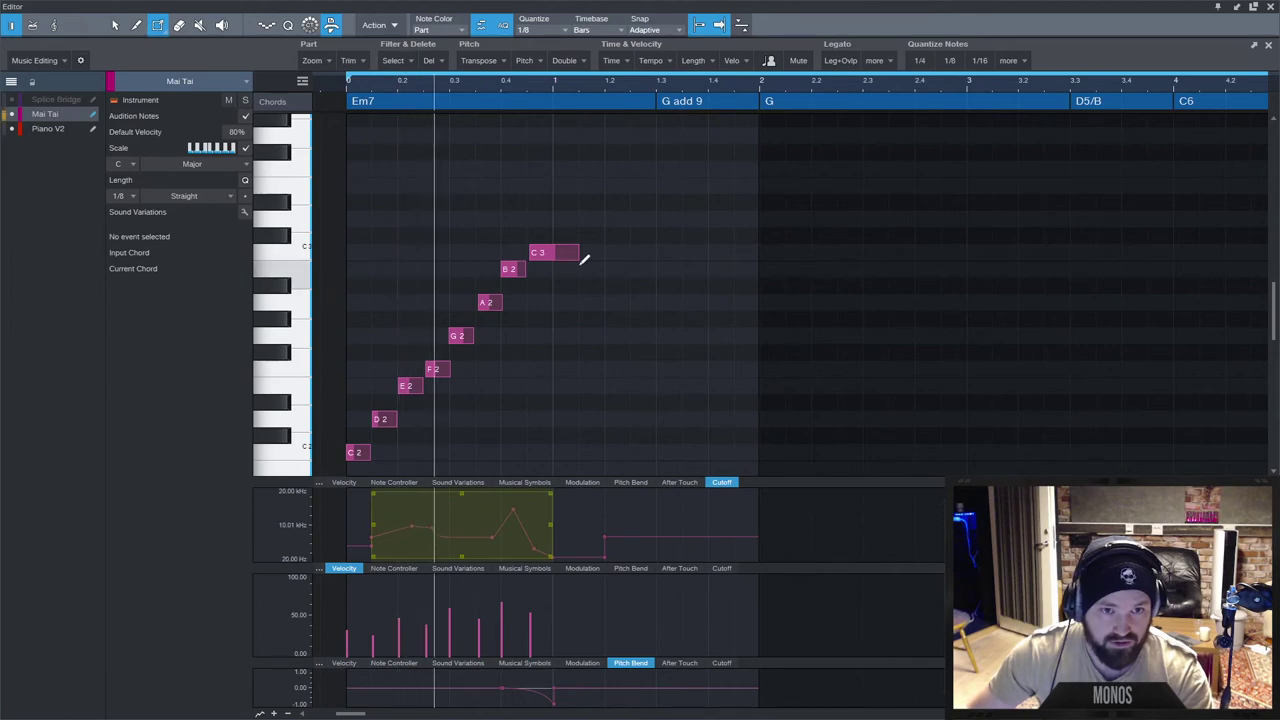
{"action": "key", "text": "space"}
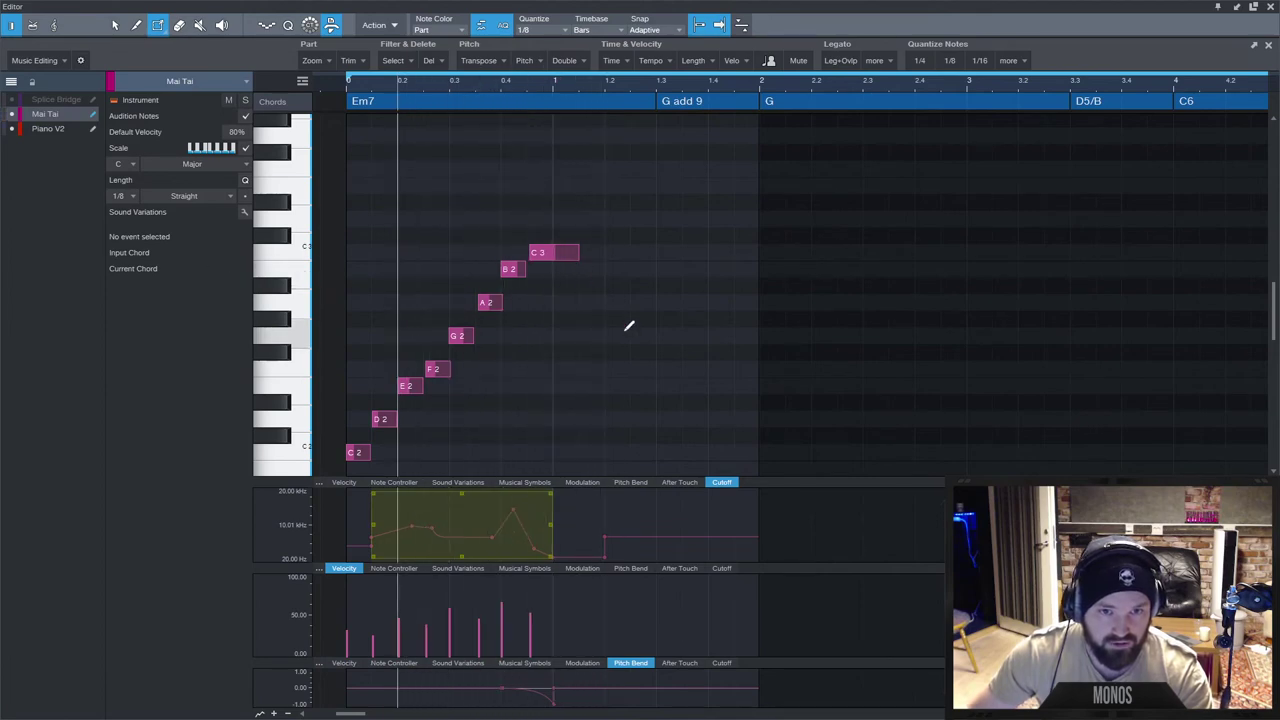
Draw sine waves in the Pitch Bend and Cutoff lanes, starting at the D2 note and running across the scale.
{"action": "left_click", "coordinate": [114, 24]}
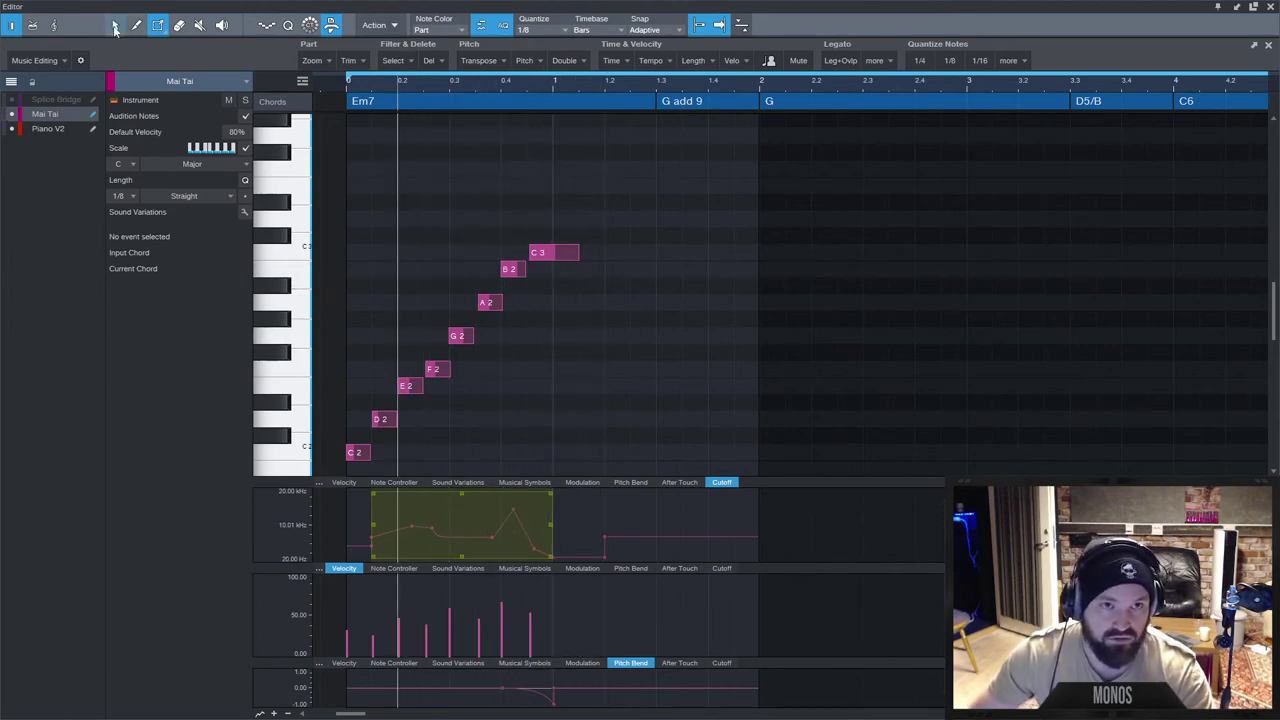
{"action": "left_click", "coordinate": [159, 25]}
{"action": "left_click", "coordinate": [161, 28]}
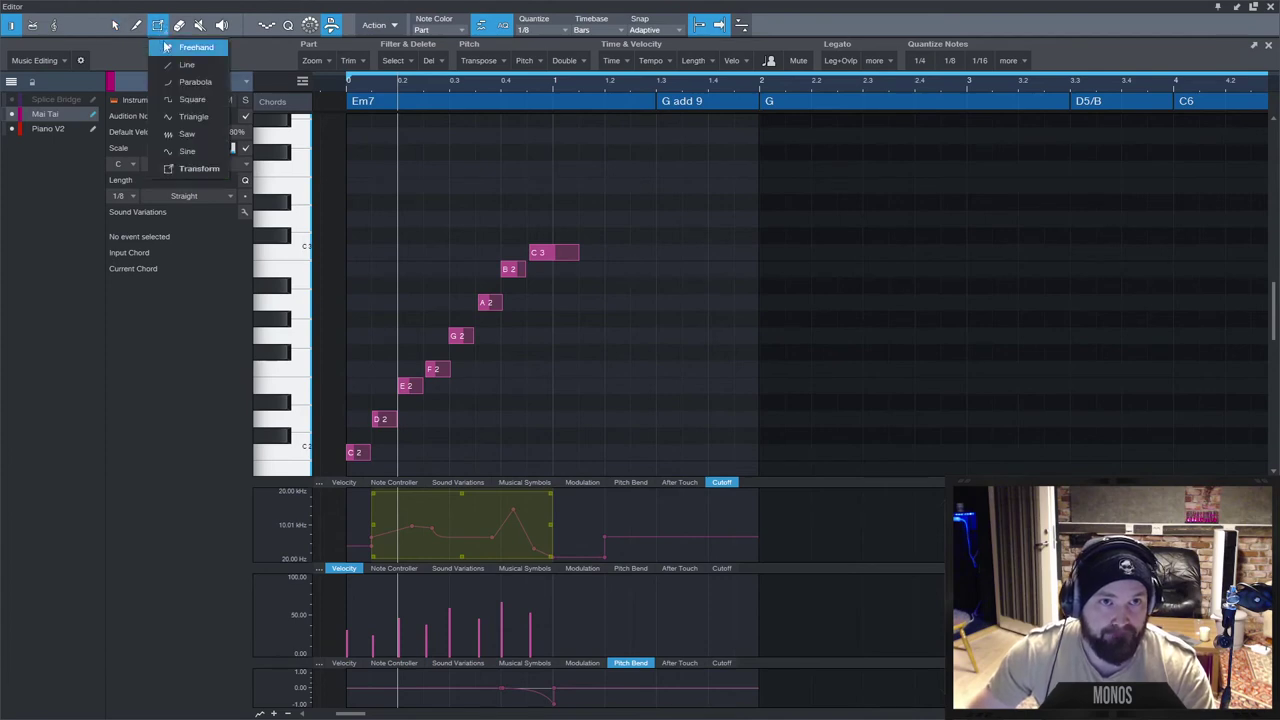
{"action": "left_click", "coordinate": [163, 32]}
{"action": "left_click", "coordinate": [161, 30]}
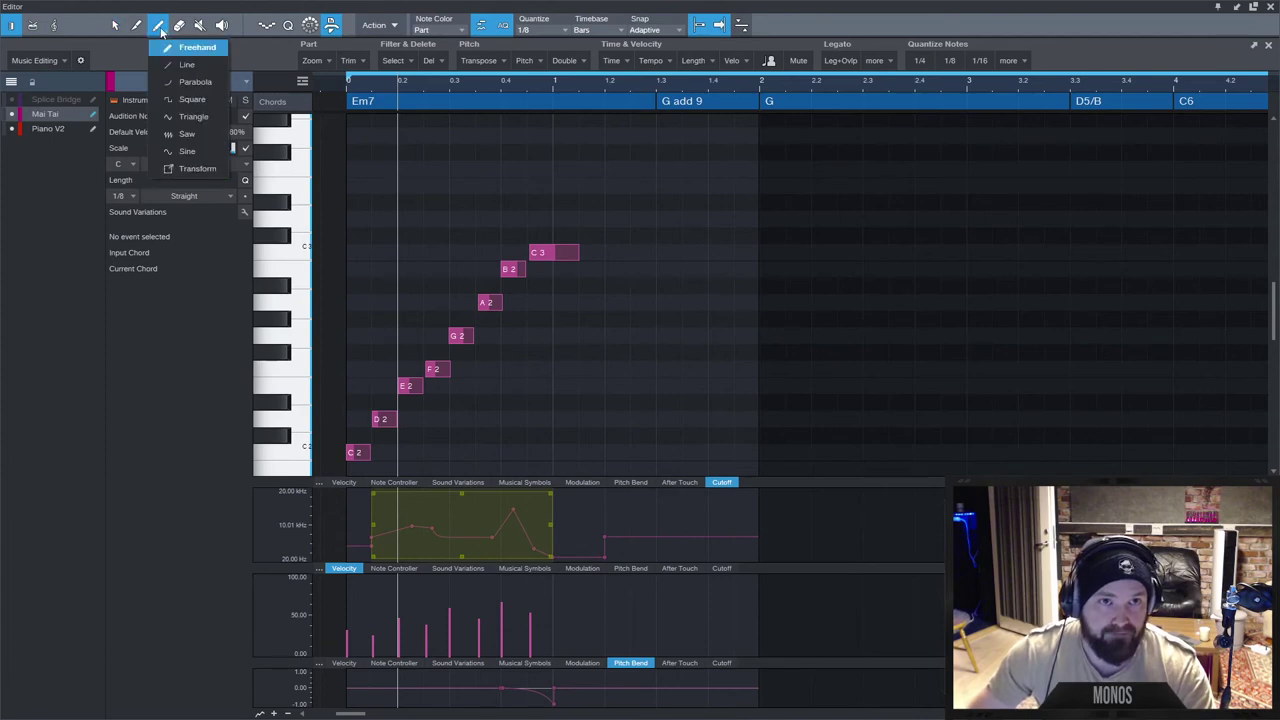
{"action": "left_click", "coordinate": [197, 151]}
{"action": "left_click", "coordinate": [617, 419]}
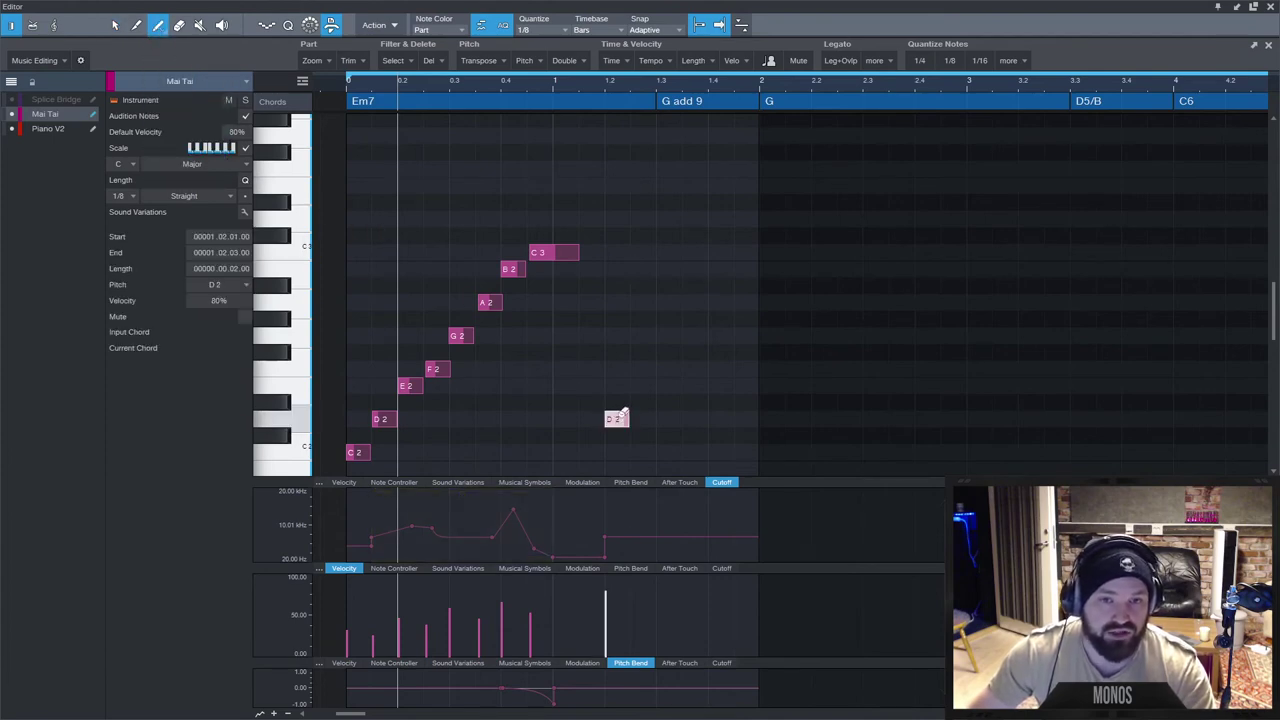
{"action": "left_click", "coordinate": [621, 416]}
{"action": "left_click_drag", "start_coordinate": [372, 681], "coordinate": [548, 668]}
{"action": "mouse_move", "coordinate": [372, 540]}
{"action": "left_mouse_down"}
{"action": "mouse_move", "coordinate": [531, 526]}
{"action": "mouse_move", "coordinate": [585, 498]}
{"action": "left_mouse_up"}
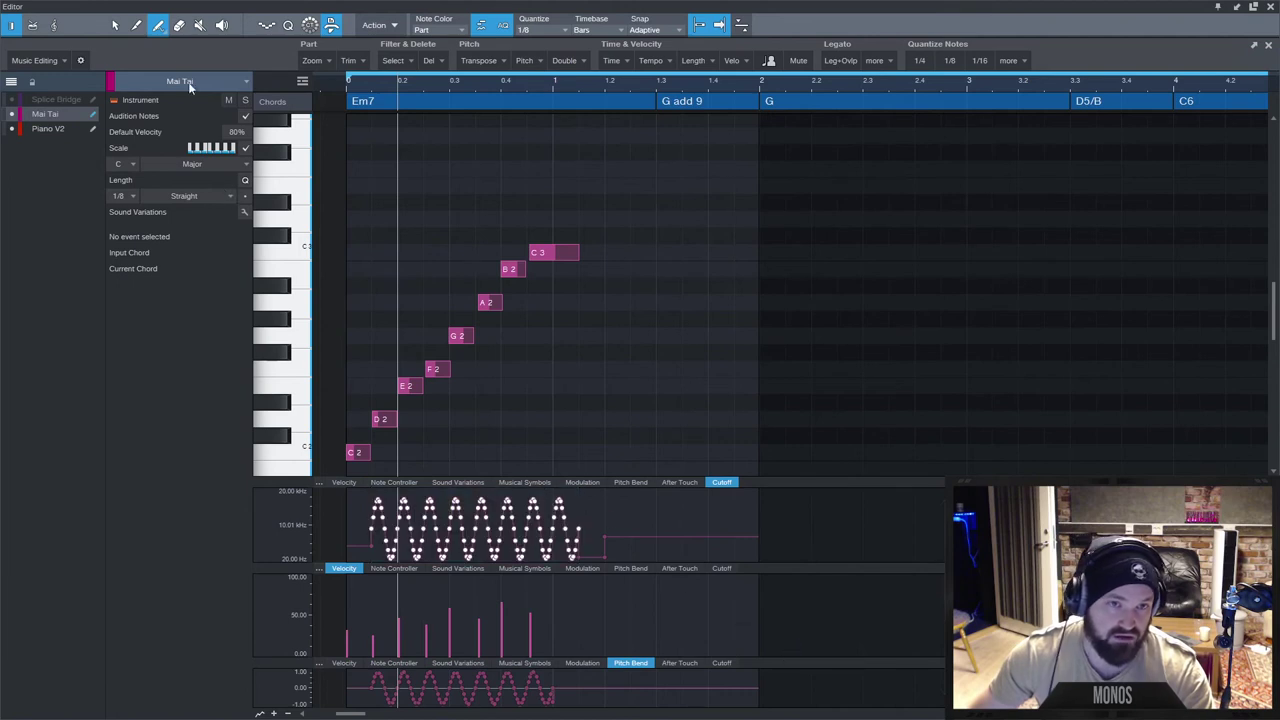
Draw a triangle wave over the Cutoff automation from the D2 note to 1.2.
{"action": "left_click", "coordinate": [160, 30]}
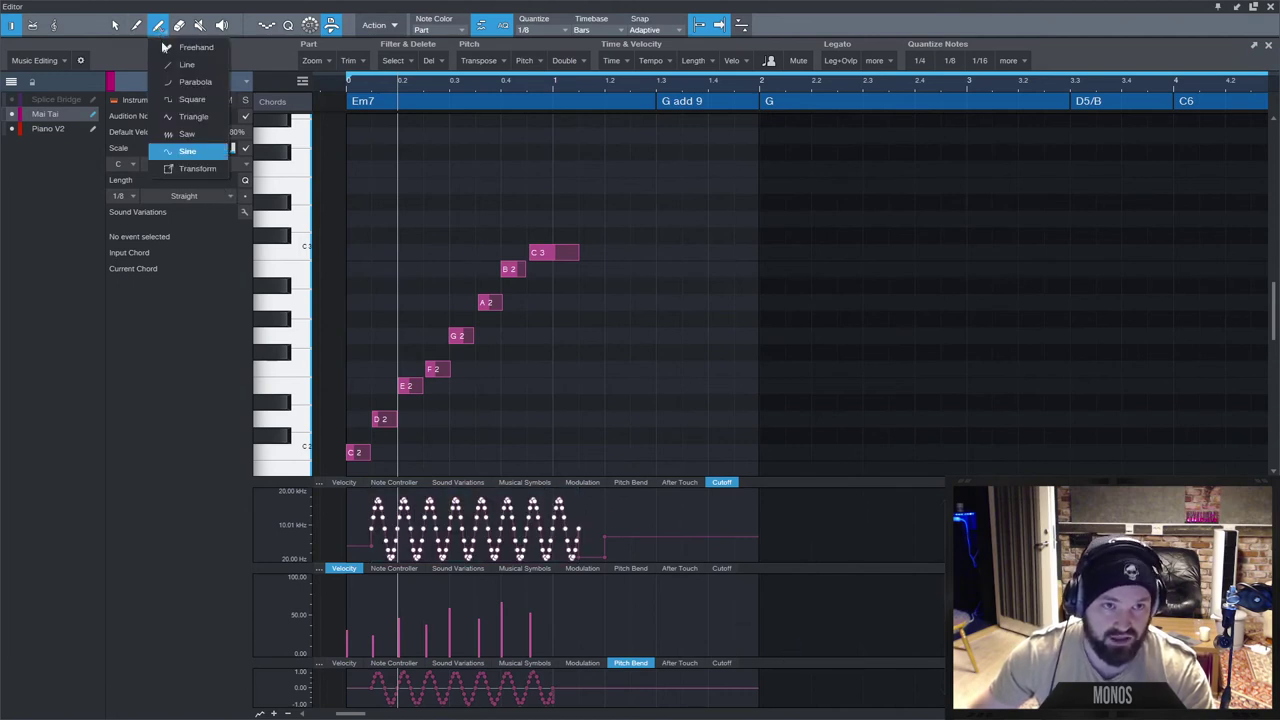
{"action": "left_click", "coordinate": [193, 116]}
{"action": "mouse_move", "coordinate": [372, 540]}
{"action": "left_mouse_down"}
{"action": "mouse_move", "coordinate": [618, 510]}
{"action": "mouse_move", "coordinate": [606, 517]}
{"action": "left_mouse_up"}
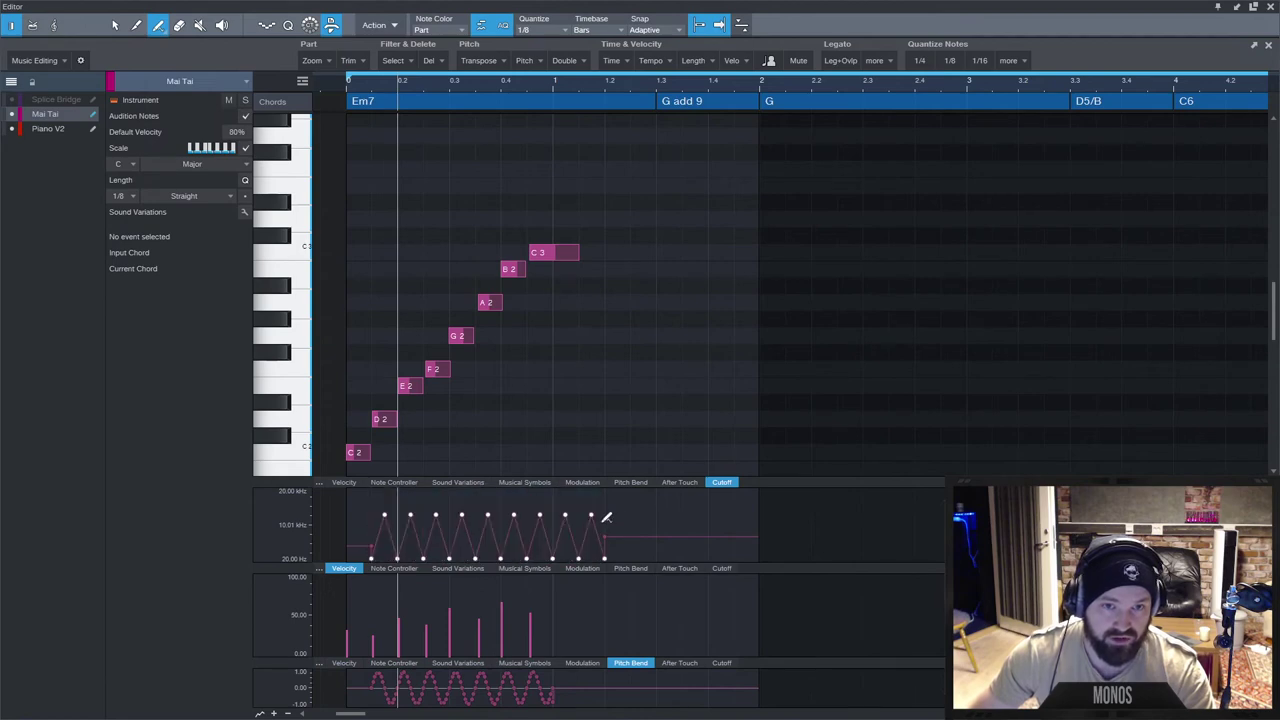
Select the points of the Cutoff triangle wave and bend its segments into rounded arcs.
{"action": "left_click", "coordinate": [115, 25]}
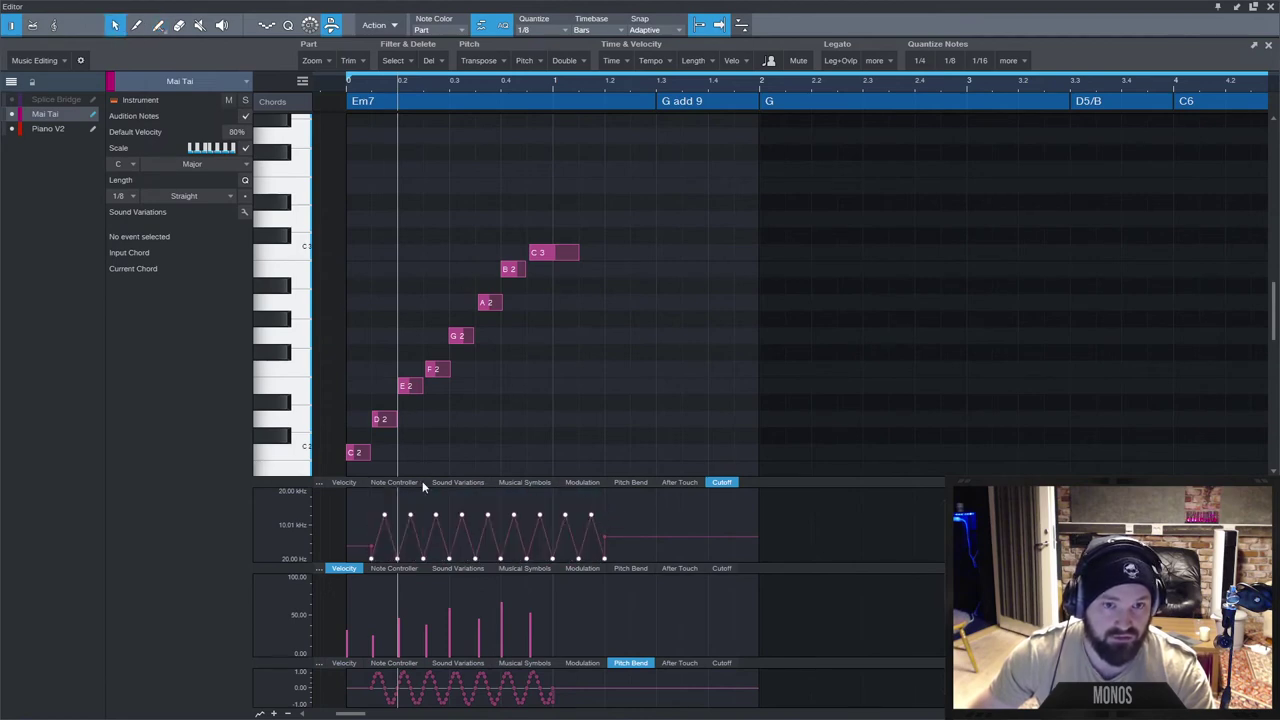
{"action": "left_click", "coordinate": [382, 507]}
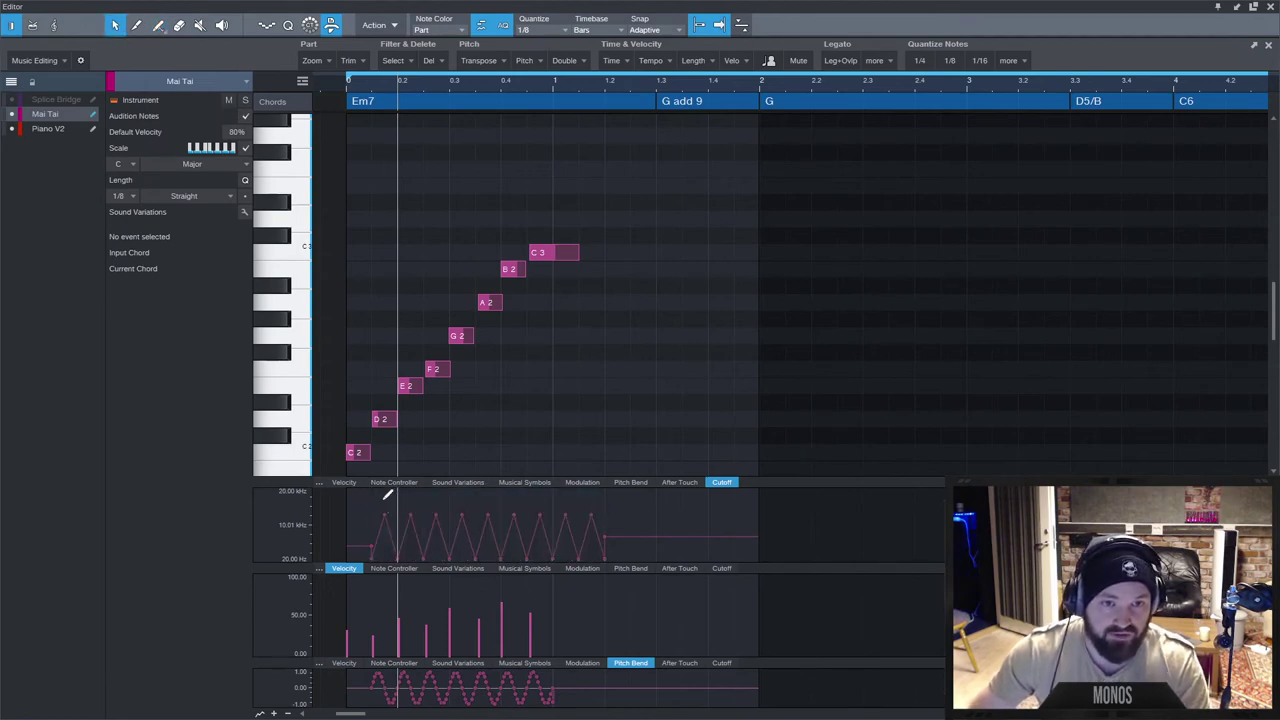
{"action": "left_click_drag", "start_coordinate": [370, 499], "coordinate": [594, 516]}
{"action": "scroll", "coordinate": [604, 553], "scroll_direction": "up", "scroll_amount": 3}
{"action": "scroll", "coordinate": [568, 543], "scroll_direction": "down", "scroll_amount": 5}
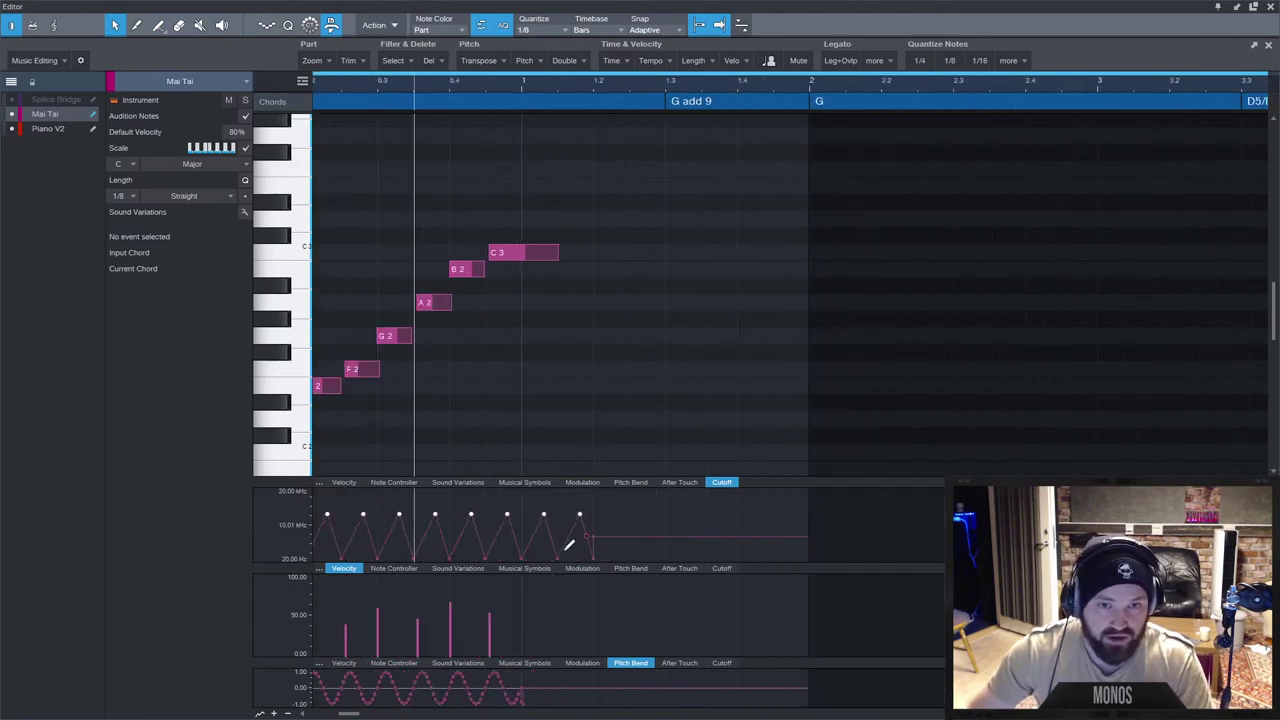
{"action": "scroll", "coordinate": [437, 529], "scroll_direction": "up", "scroll_amount": 3}
{"action": "left_click", "coordinate": [441, 531]}
{"action": "left_click_drag", "start_coordinate": [440, 535], "coordinate": [706, 563]}
{"action": "scroll", "coordinate": [431, 547], "scroll_direction": "up", "scroll_amount": 3}
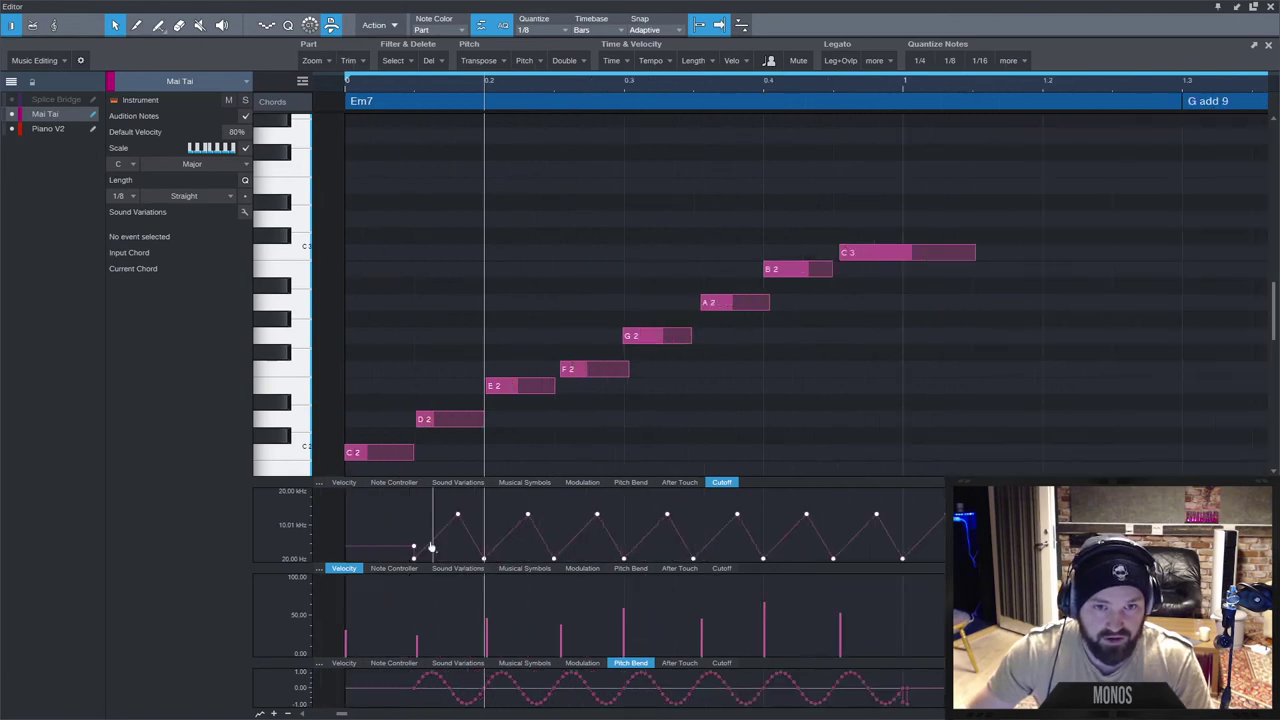
{"action": "left_click_drag", "start_coordinate": [437, 542], "coordinate": [946, 535]}
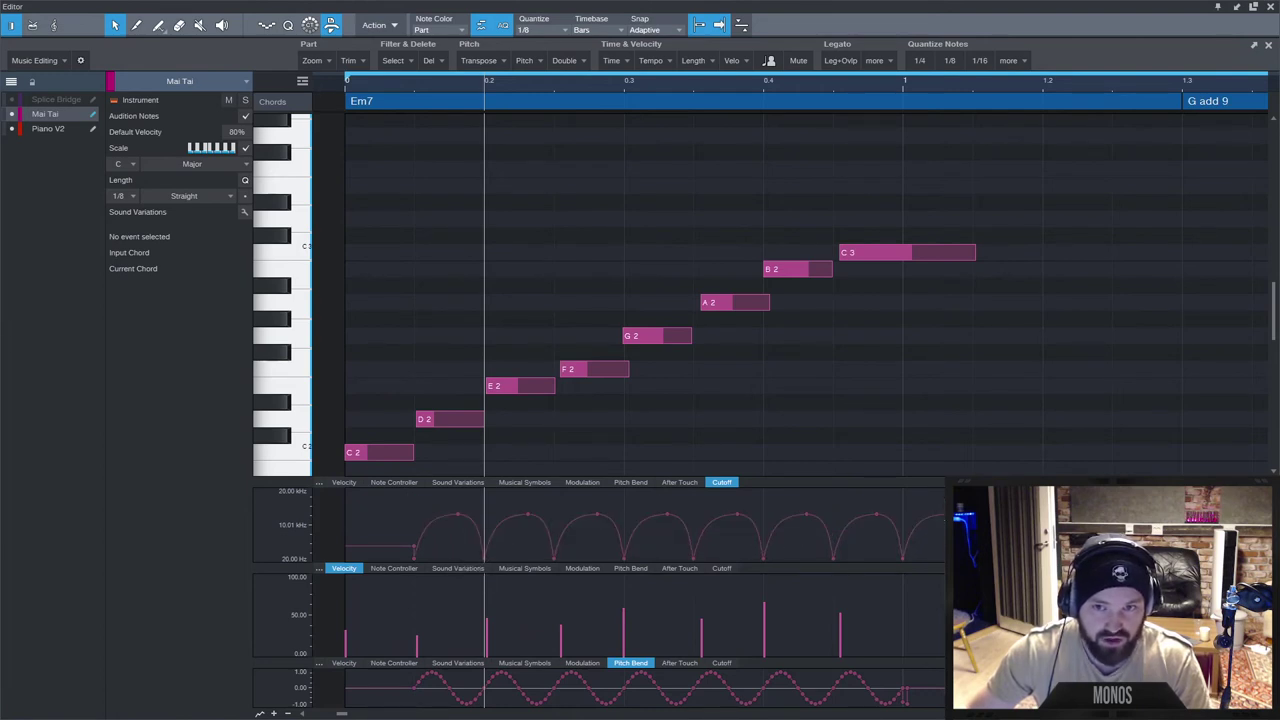
Frame the Cutoff arcs with the Transform tool, lower the start so they grow gradually in height, and play the result.
{"action": "key", "text": "5"}
{"action": "left_click_drag", "start_coordinate": [414, 498], "coordinate": [910, 511]}
{"action": "left_click", "coordinate": [157, 25]}
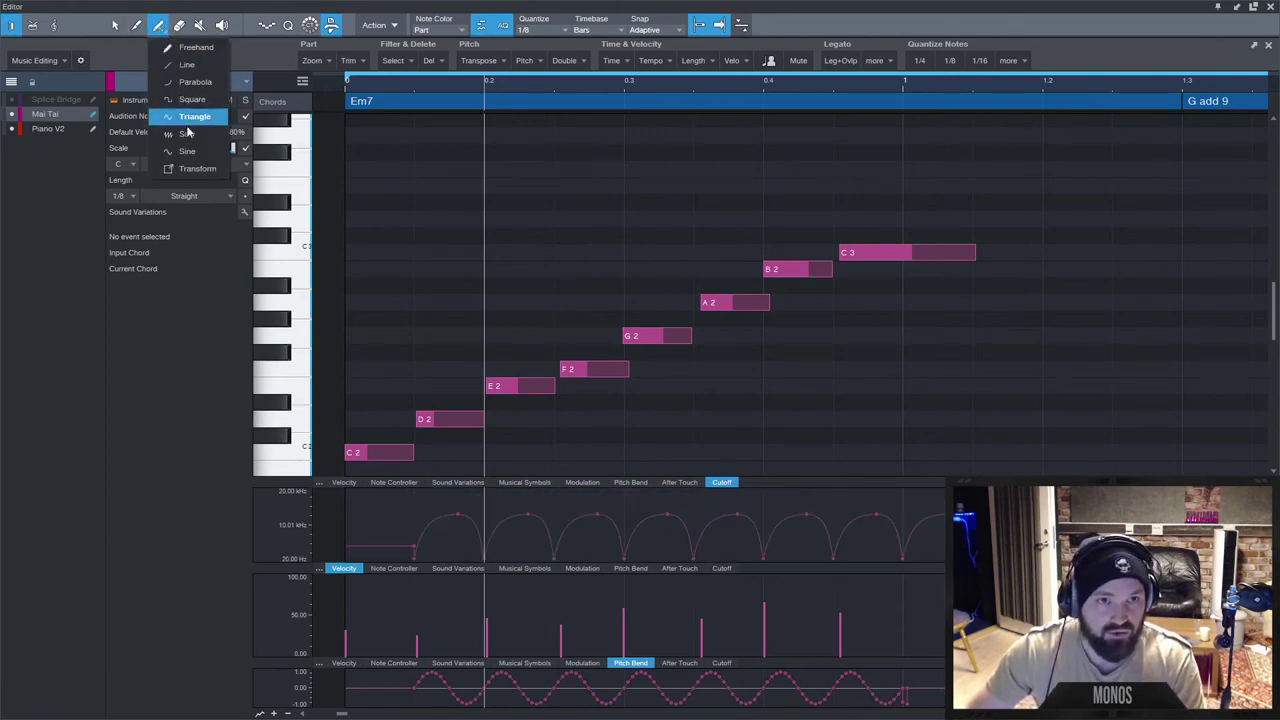
{"action": "left_click", "coordinate": [186, 117]}
{"action": "left_click_drag", "start_coordinate": [420, 503], "coordinate": [944, 528]}
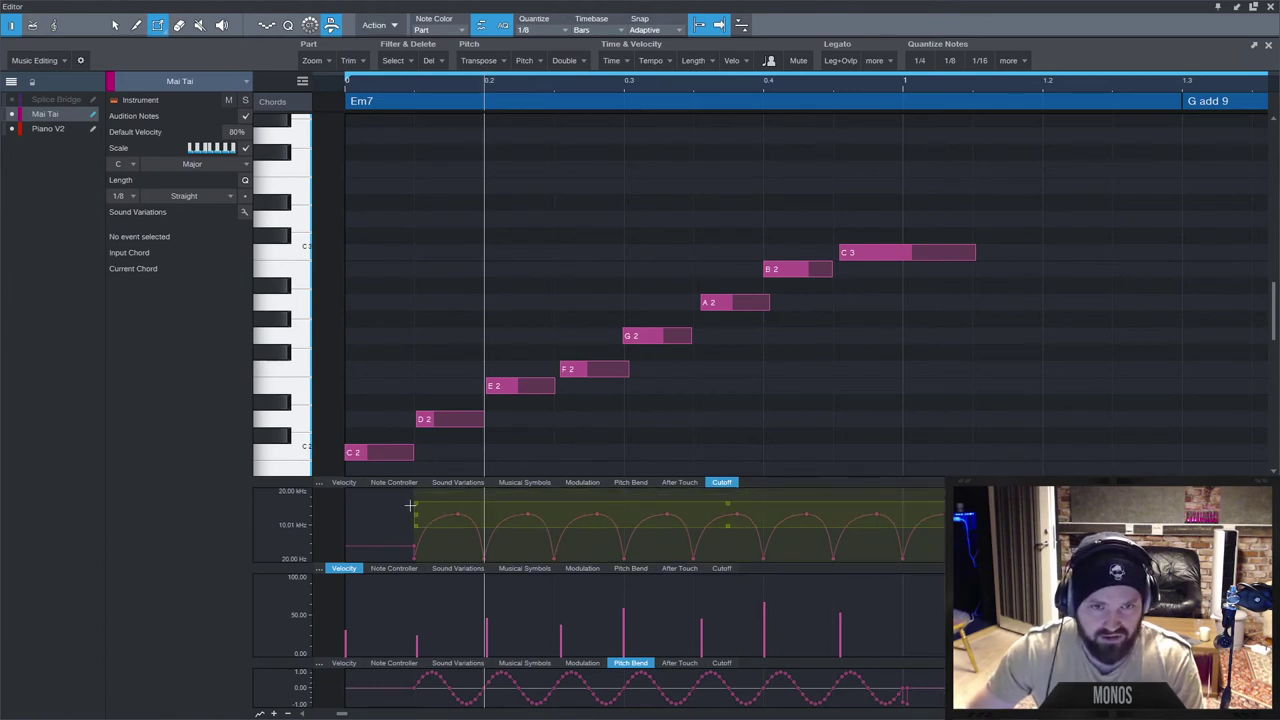
{"action": "left_click_drag", "start_coordinate": [417, 513], "coordinate": [416, 548]}
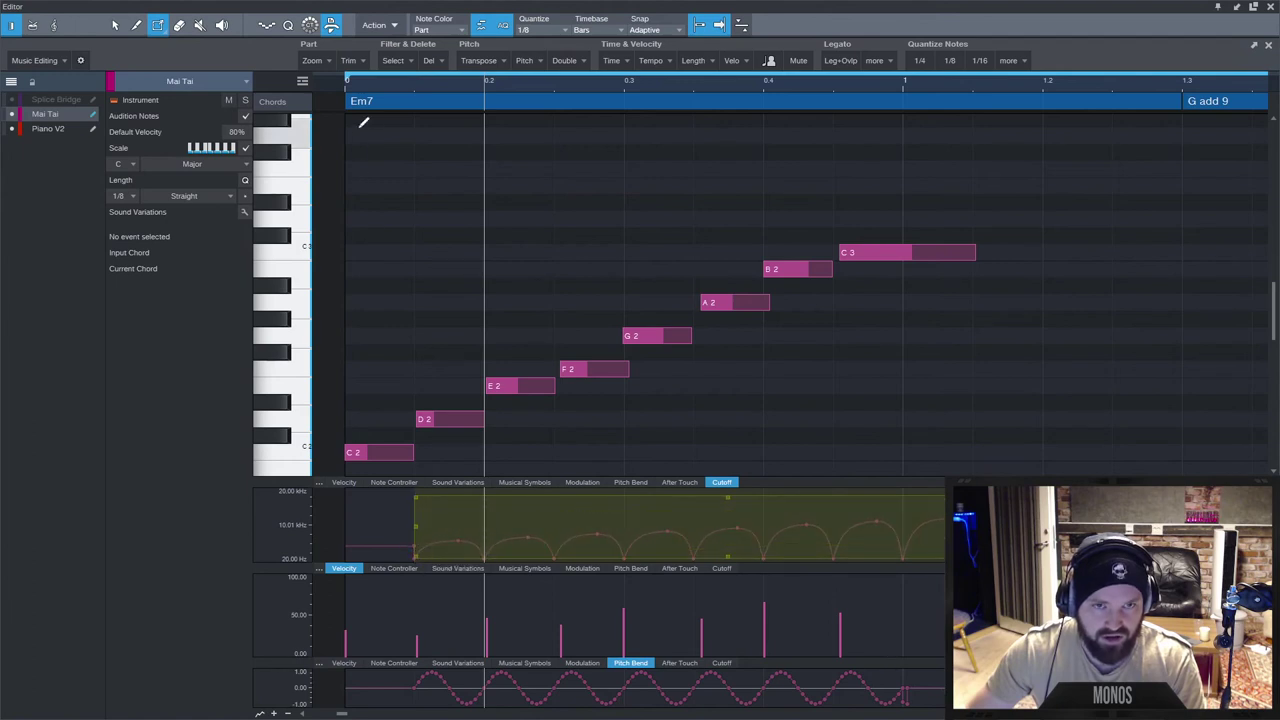
{"action": "left_click", "coordinate": [400, 84]}
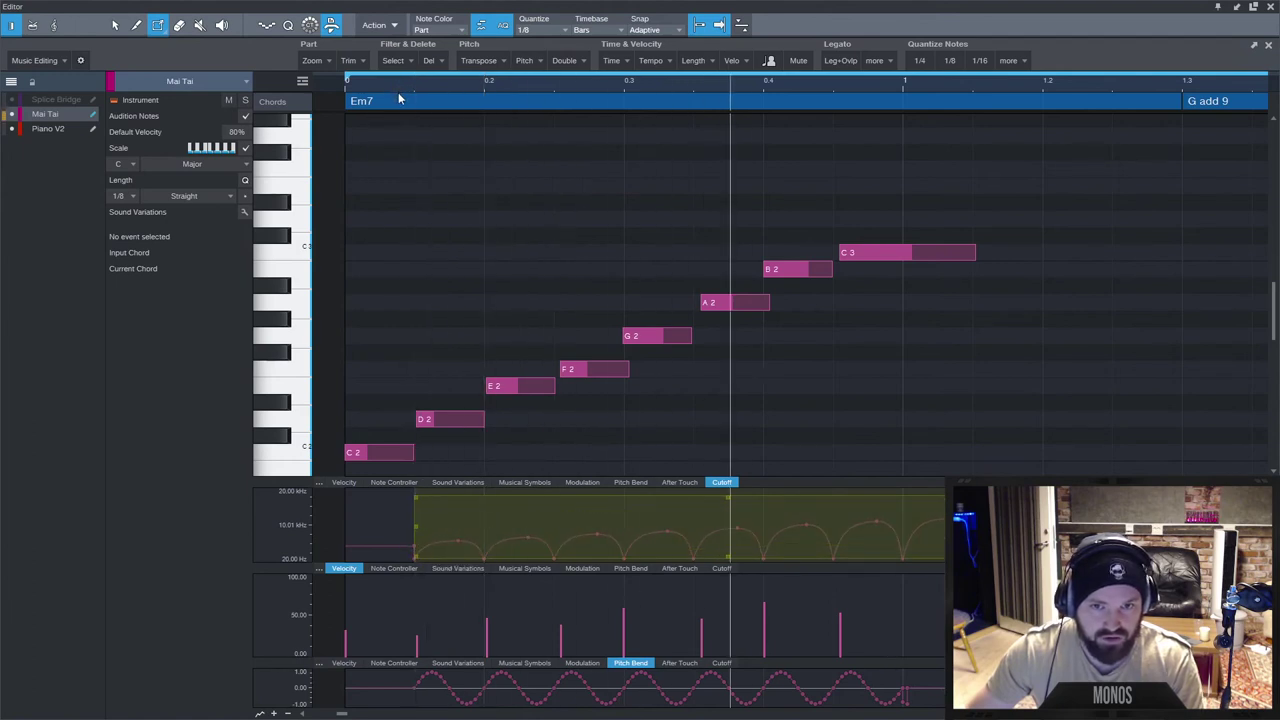
Stop playback, switch to FL Studio's piano roll and draw rising ramps in the Channel pitch lane near the start of the pattern.
{"action": "key", "text": "space"}
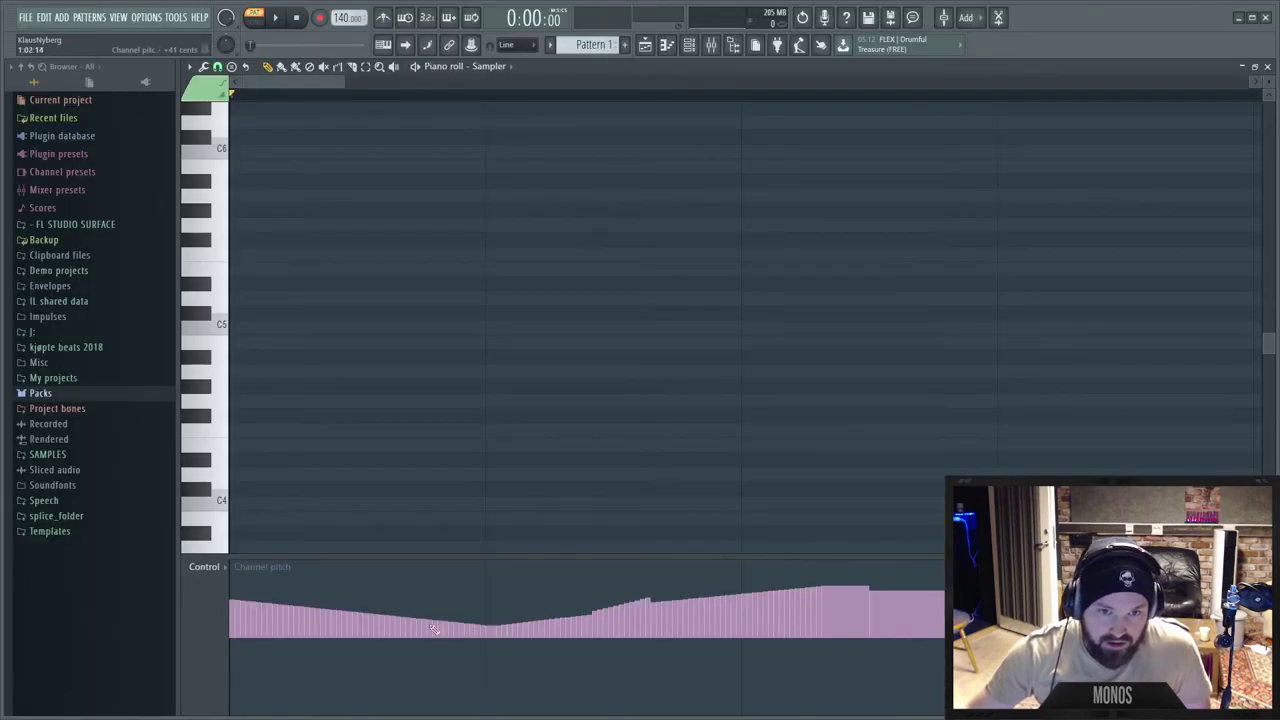
{"action": "left_click_drag", "start_coordinate": [278, 632], "coordinate": [421, 610]}
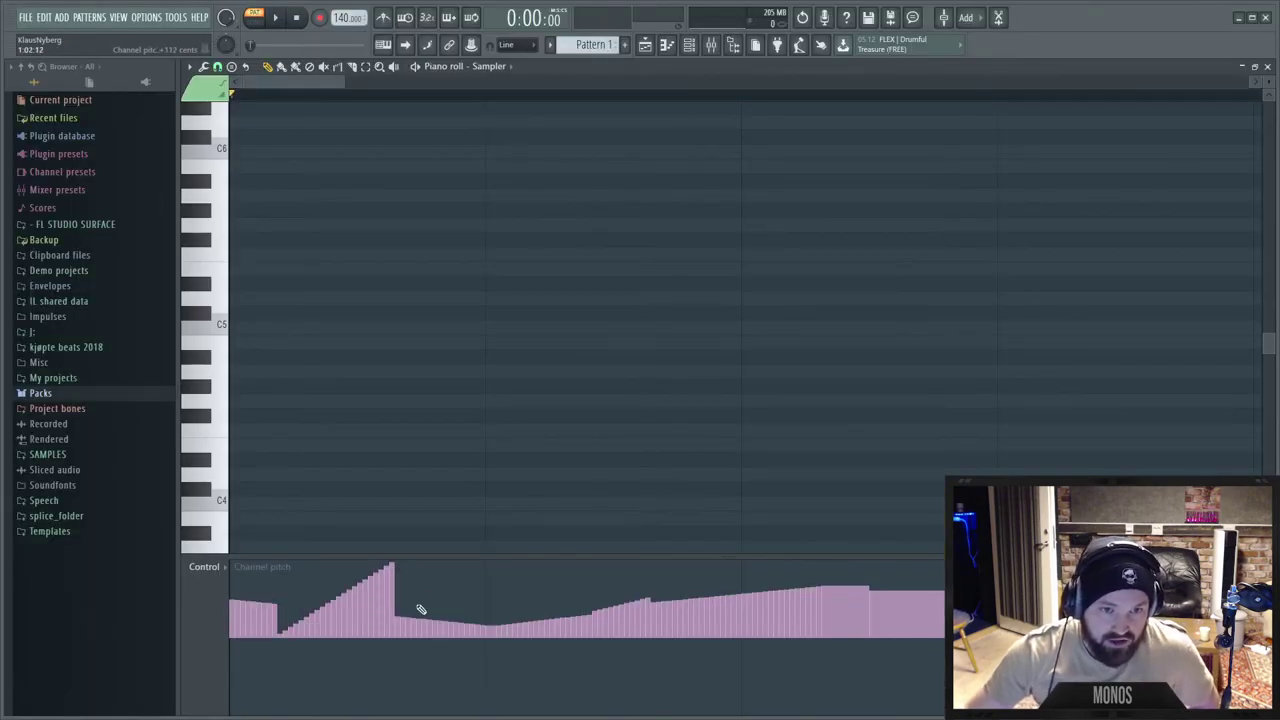
{"action": "left_click_drag", "start_coordinate": [274, 637], "coordinate": [485, 580]}
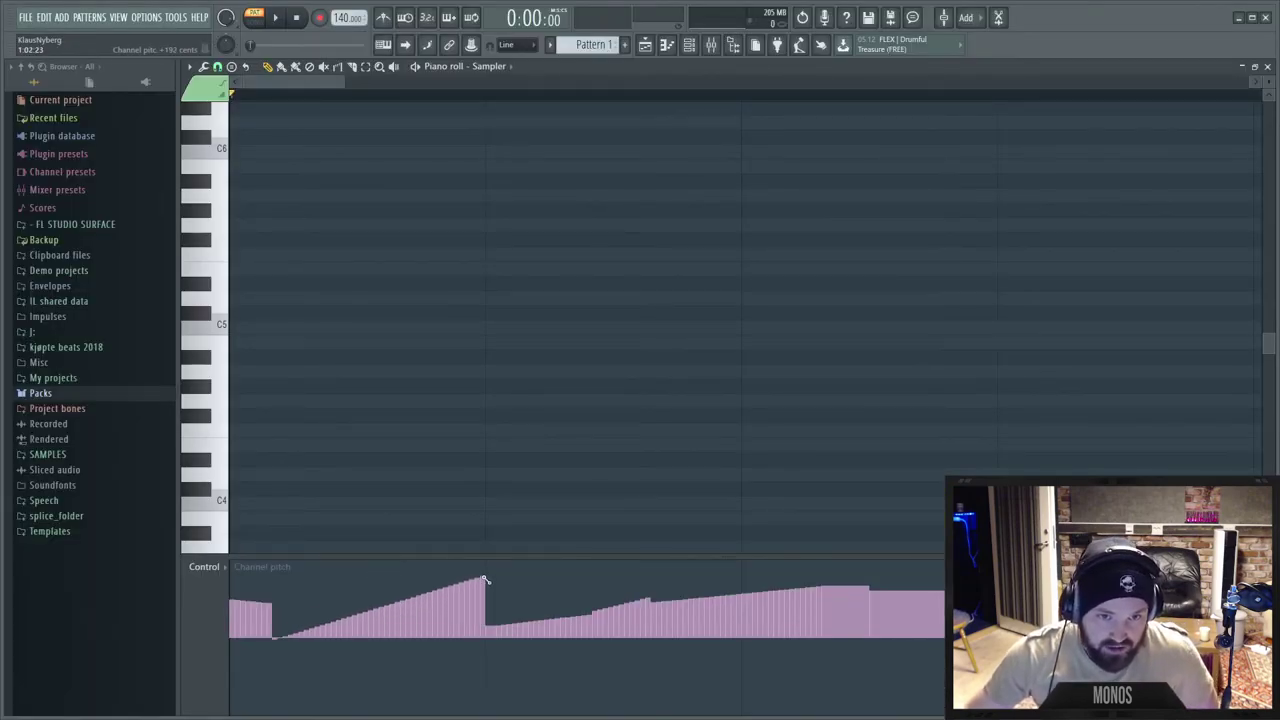
{"action": "left_click", "coordinate": [493, 643]}
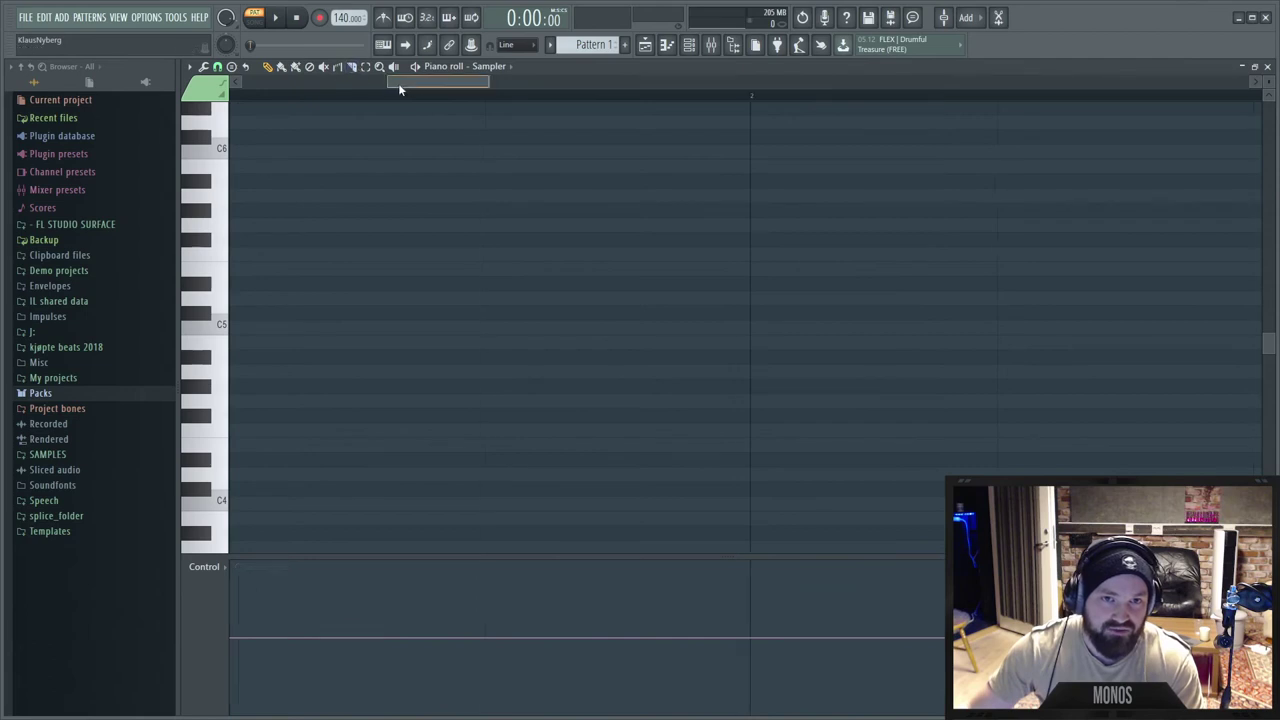
{"action": "scroll", "coordinate": [317, 436], "scroll_direction": "down", "scroll_amount": 2, "text": "ctrl"}
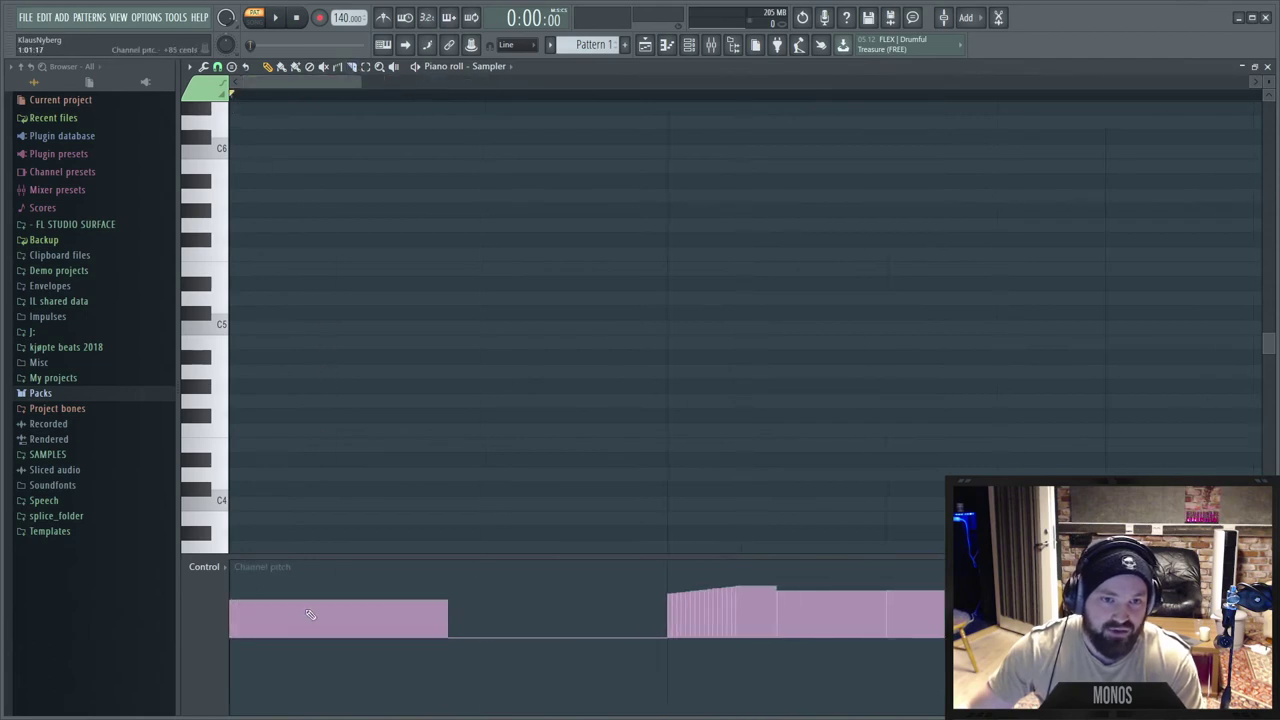
Turn the Channel pitch events into an automation clip, adjust the Decimate threshold and close its dialog.
{"action": "left_click", "coordinate": [204, 67]}
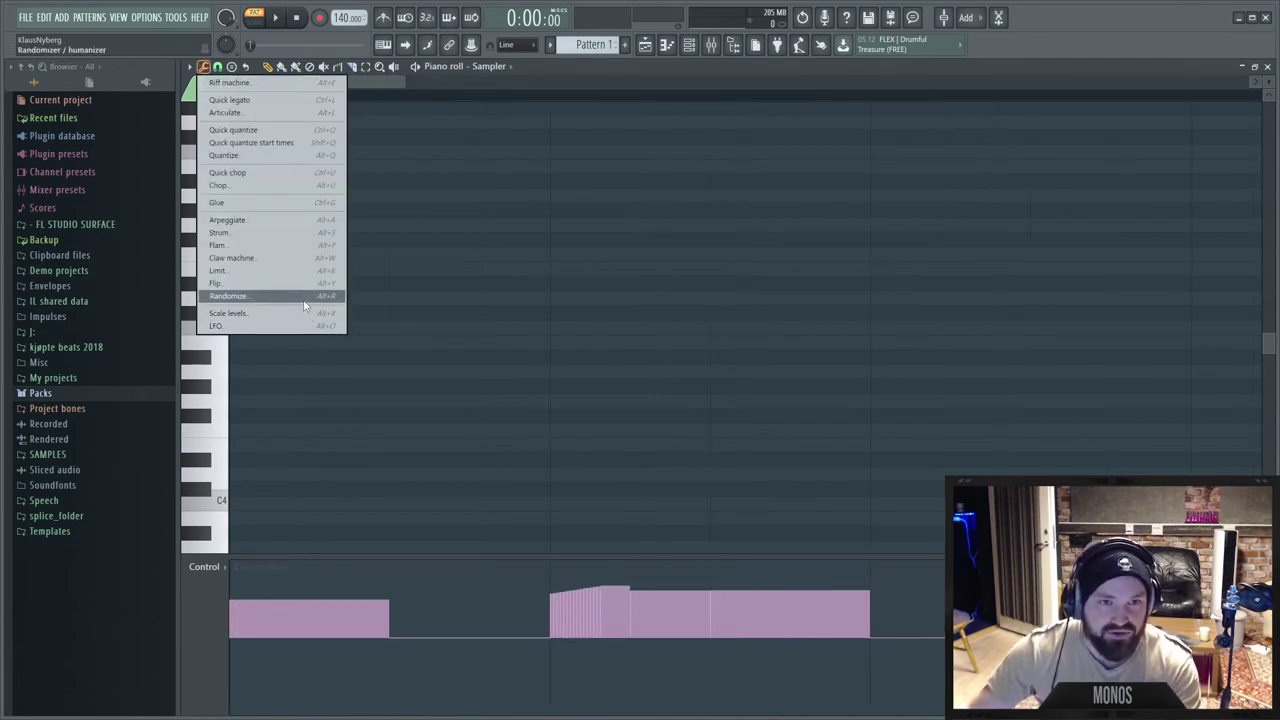
{"action": "left_click", "coordinate": [190, 67]}
{"action": "mouse_move", "coordinate": [233, 100]}
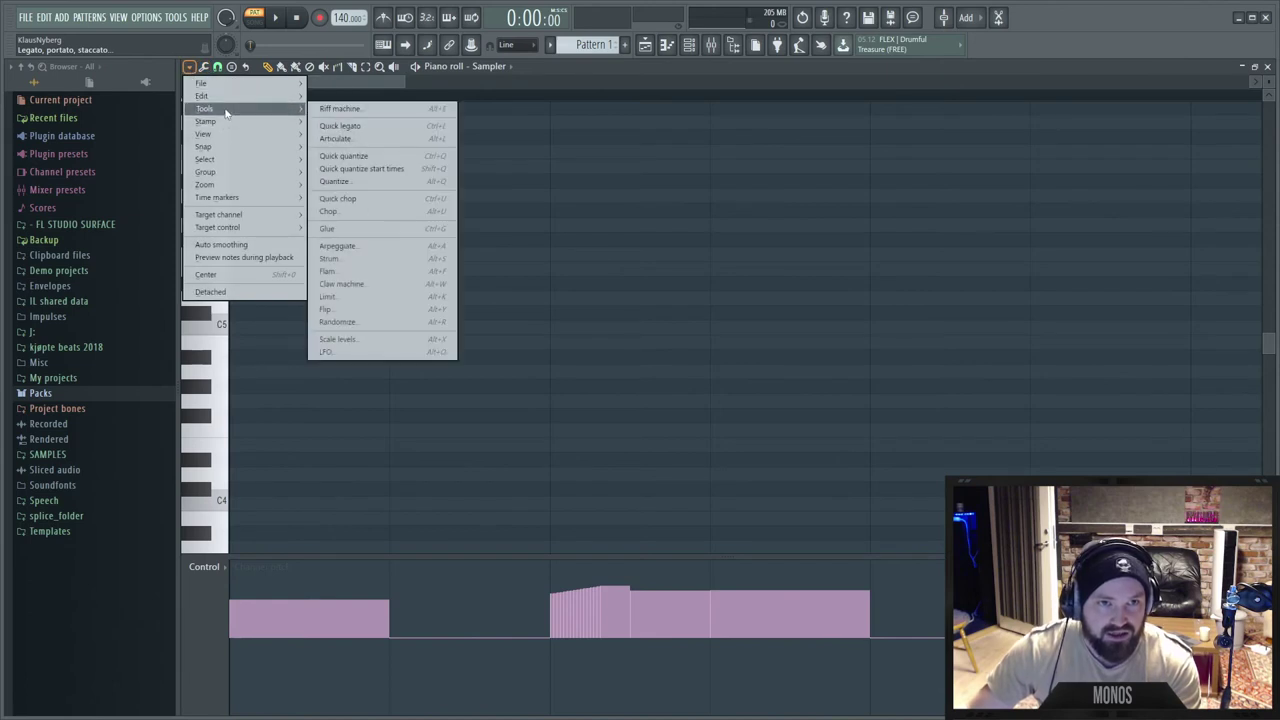
{"action": "left_click", "coordinate": [414, 411]}
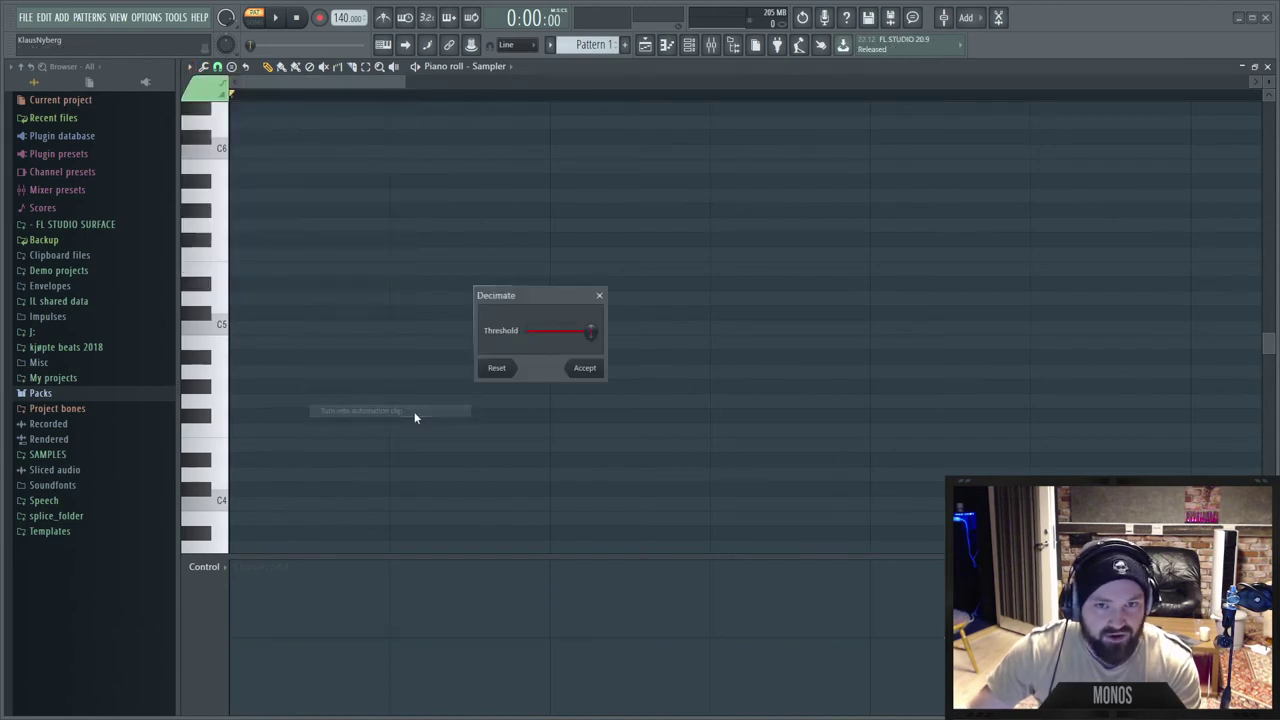
{"action": "left_click_drag", "start_coordinate": [545, 323], "coordinate": [595, 330]}
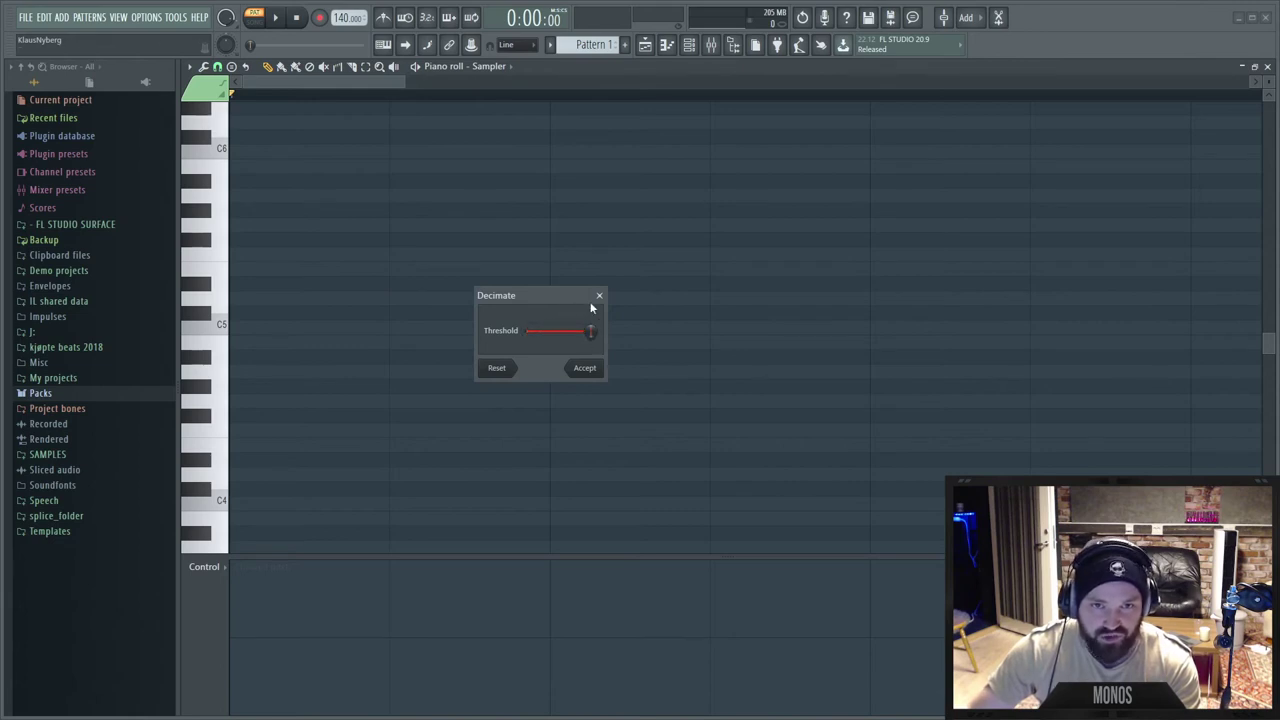
{"action": "left_click", "coordinate": [599, 295]}
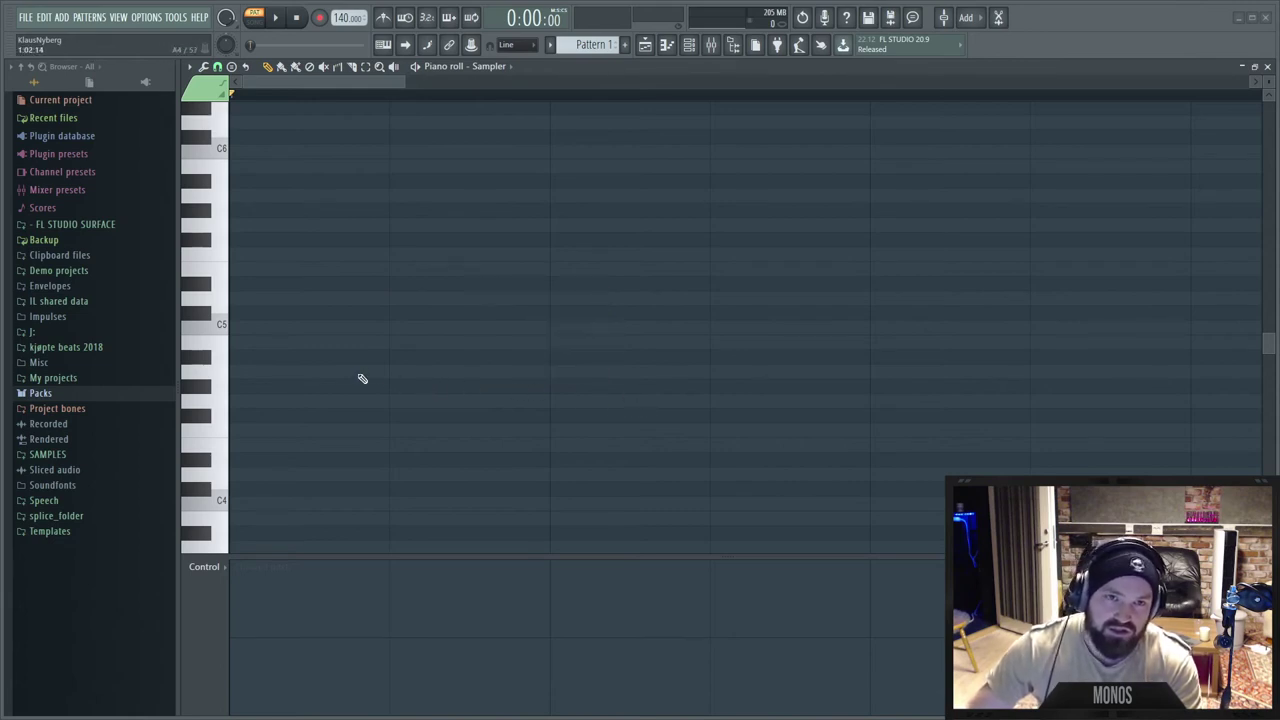
Place short test notes around C5 and B4 at the start of the piano roll and delete them.
{"action": "left_click", "coordinate": [257, 332]}
{"action": "left_click", "coordinate": [423, 332]}
{"action": "right_click", "coordinate": [440, 328]}
{"action": "right_click", "coordinate": [355, 328]}
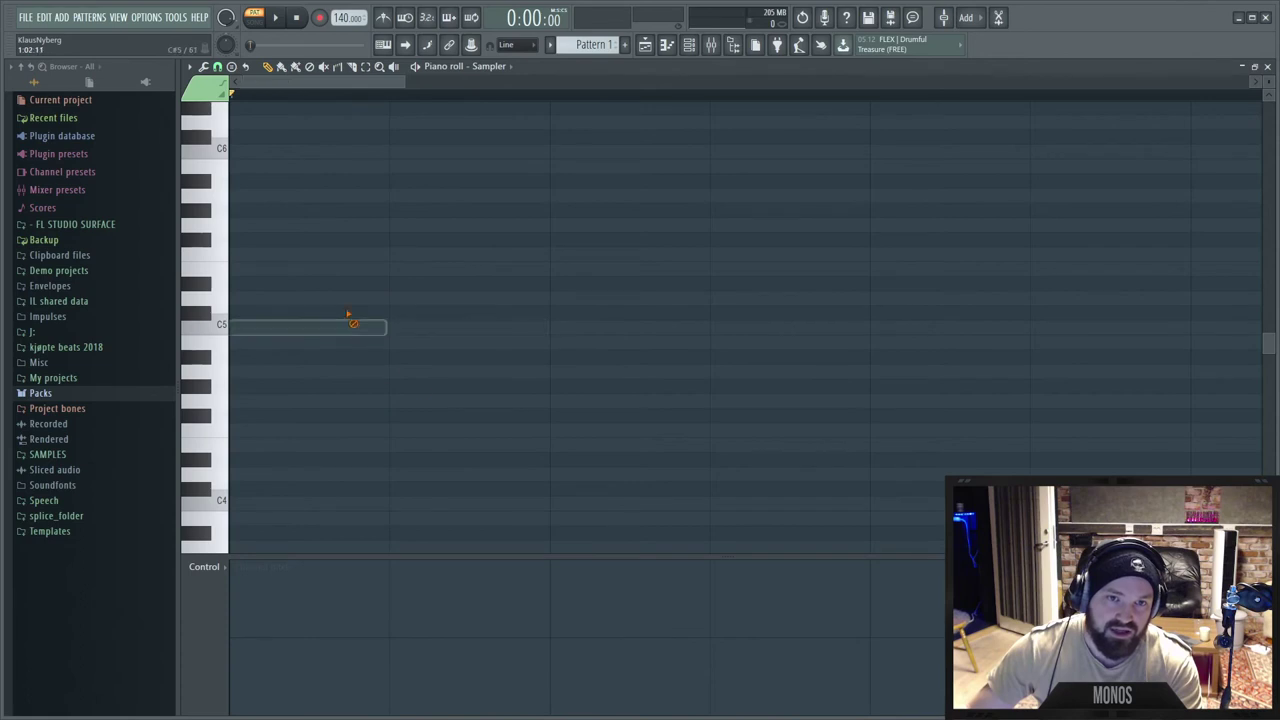
{"action": "left_click", "coordinate": [300, 316]}
{"action": "left_click_drag", "start_coordinate": [280, 316], "coordinate": [271, 340]}
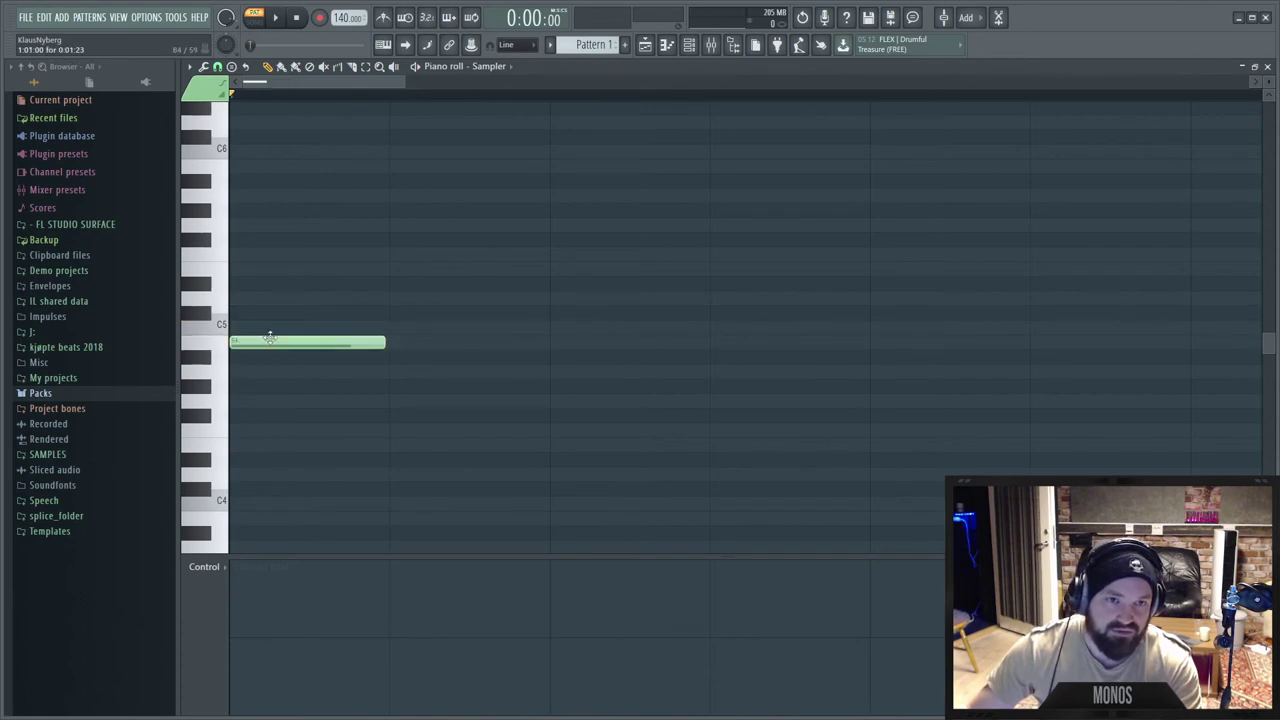
{"action": "left_click", "coordinate": [430, 328]}
{"action": "right_click", "coordinate": [430, 328]}
{"action": "right_click", "coordinate": [360, 342]}
{"action": "left_click", "coordinate": [240, 338]}
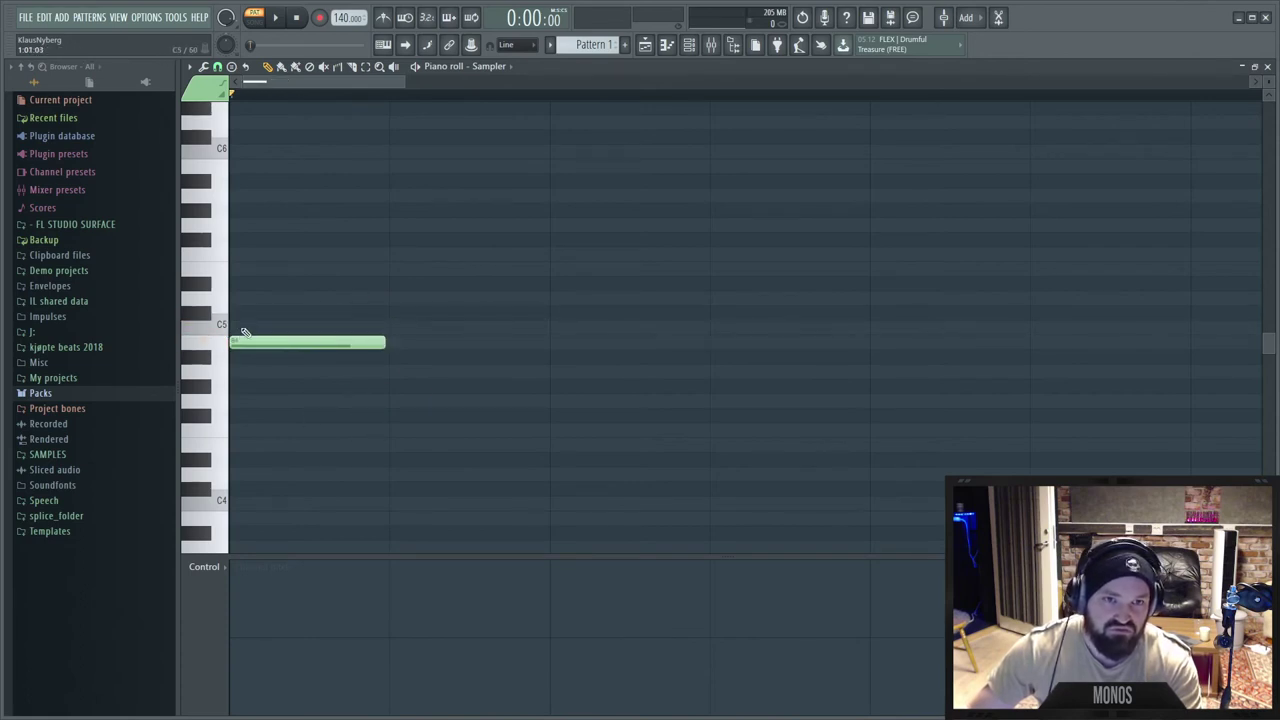
{"action": "right_click", "coordinate": [237, 340]}
{"action": "left_click", "coordinate": [236, 327]}
{"action": "left_click", "coordinate": [395, 300]}
{"action": "right_click", "coordinate": [458, 298]}
{"action": "right_click", "coordinate": [340, 328]}
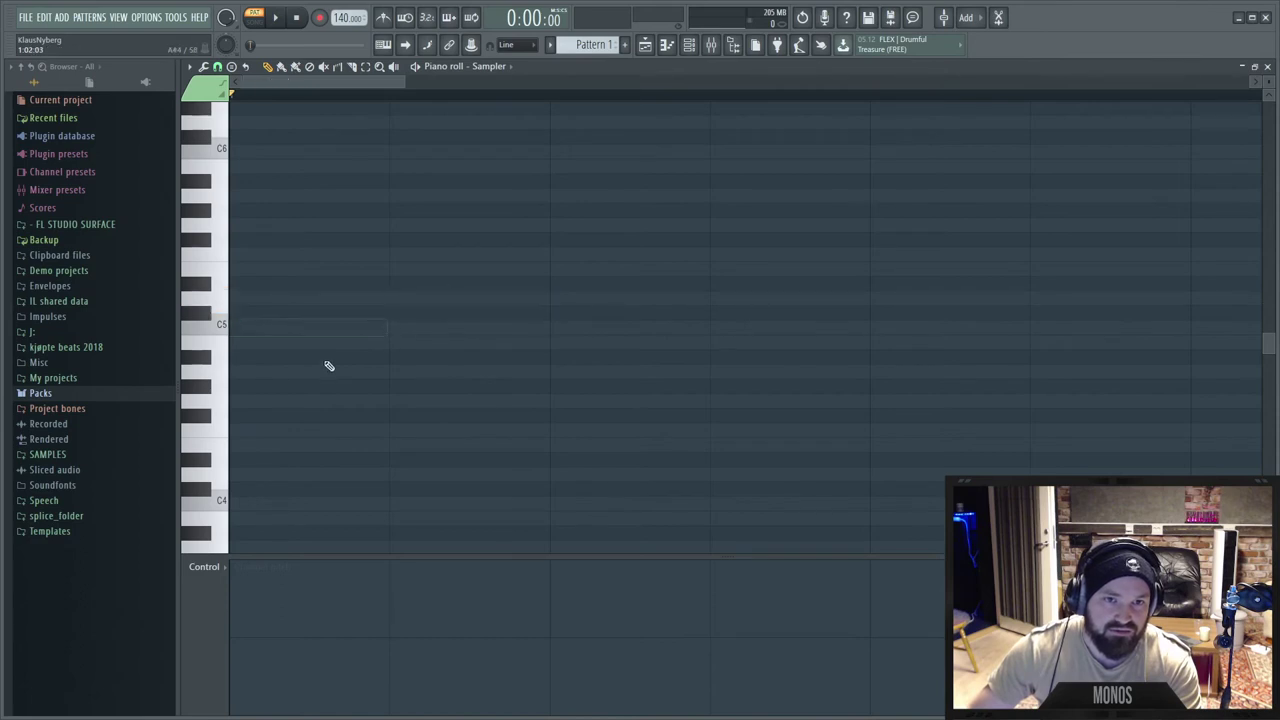
Browse the available targets of the Control lane and switch the lane to Channel volume.
{"action": "scroll", "coordinate": [449, 343], "scroll_direction": "down", "scroll_amount": 3}
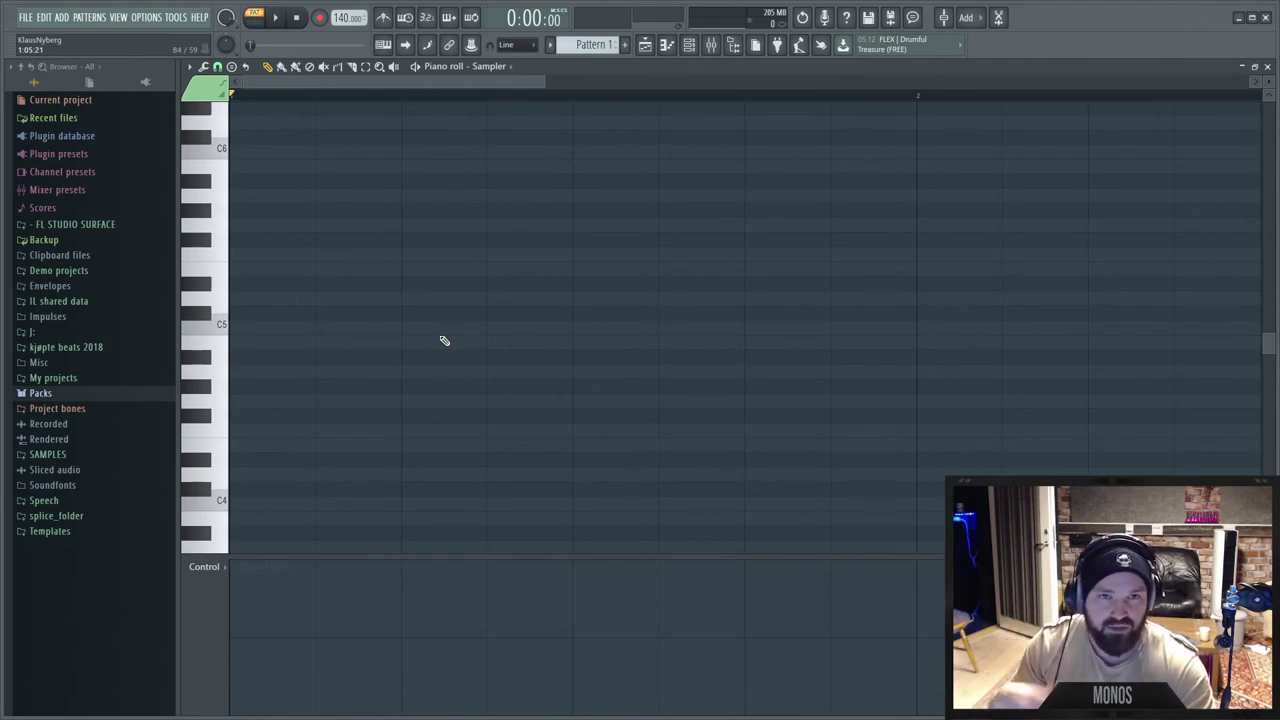
{"action": "left_click", "coordinate": [210, 567]}
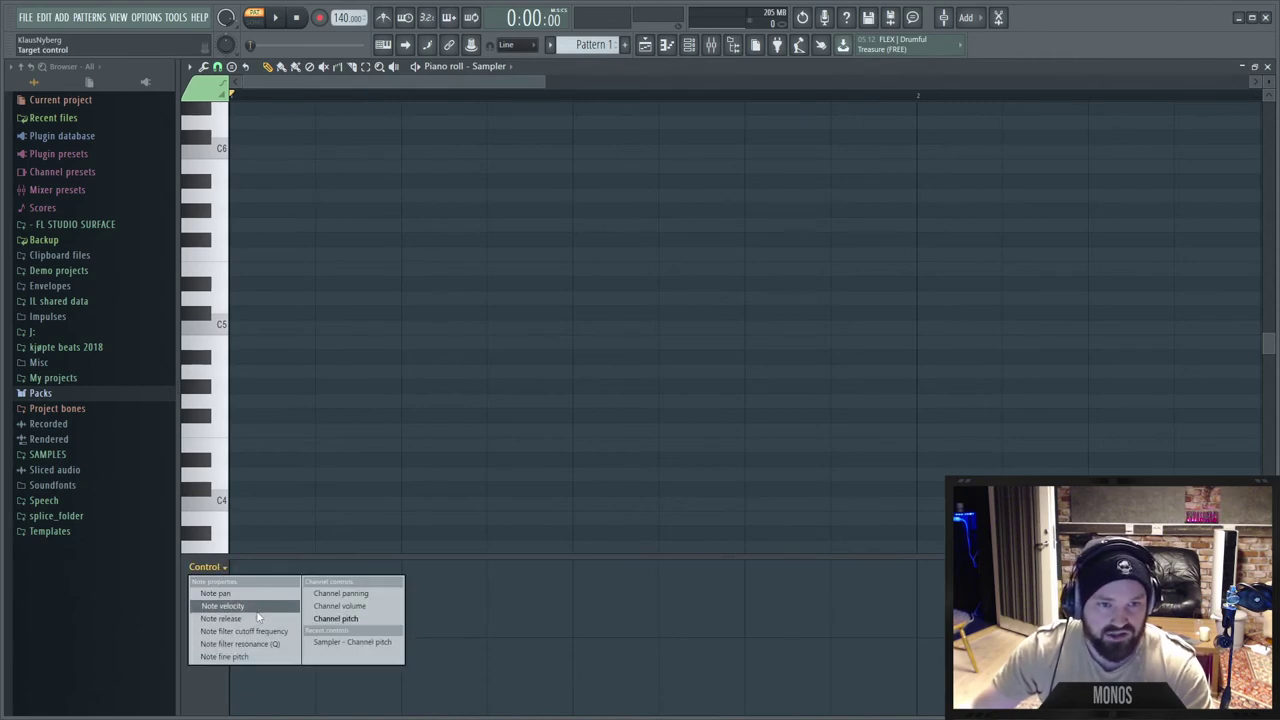
{"action": "left_click", "coordinate": [327, 640]}
{"action": "left_click", "coordinate": [224, 569]}
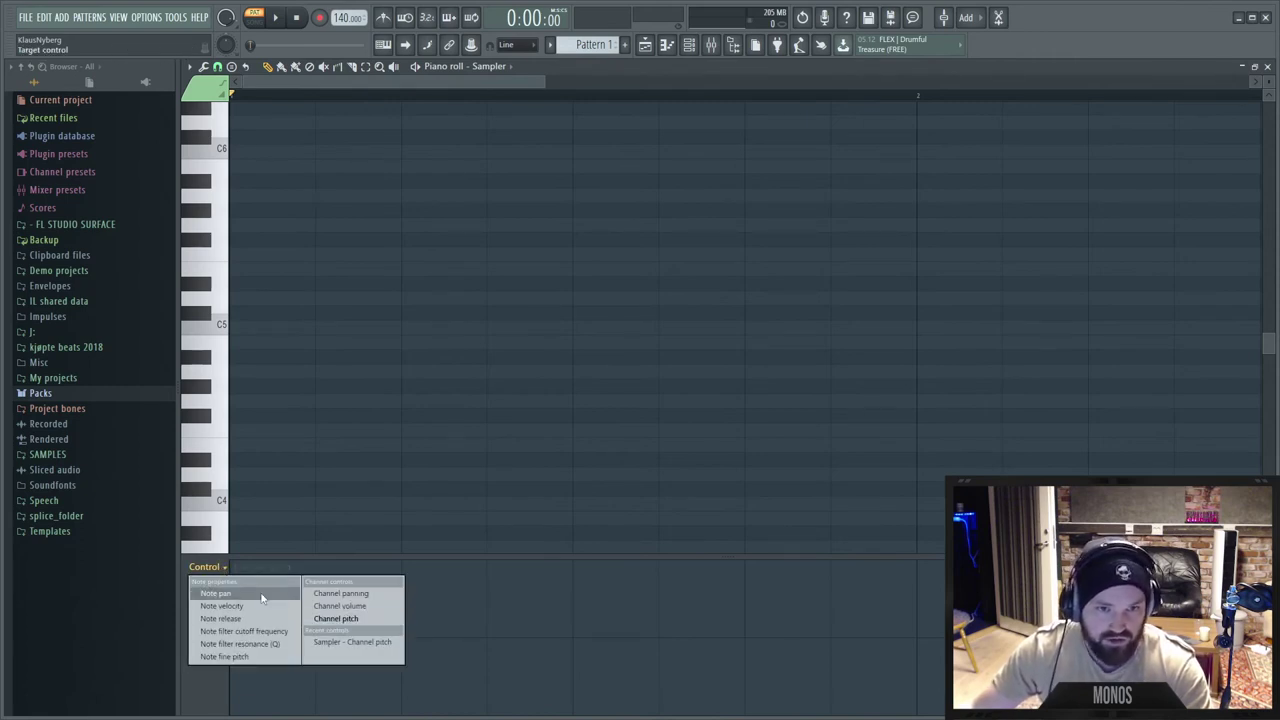
{"action": "left_click", "coordinate": [319, 607]}
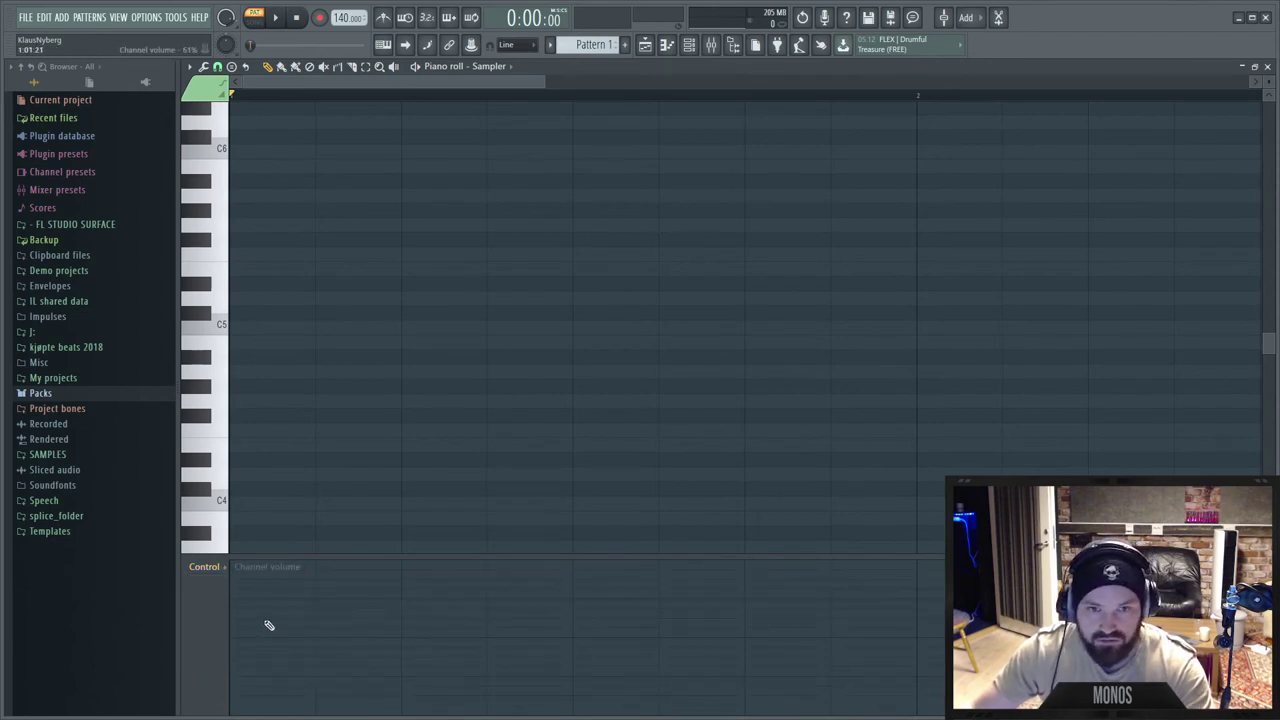
Switch the Control lane to Channel pitch, draw a rising ramp and replace it with a freehand wavy curve across bar 1.
{"action": "left_click", "coordinate": [205, 567]}
{"action": "left_click", "coordinate": [345, 656]}
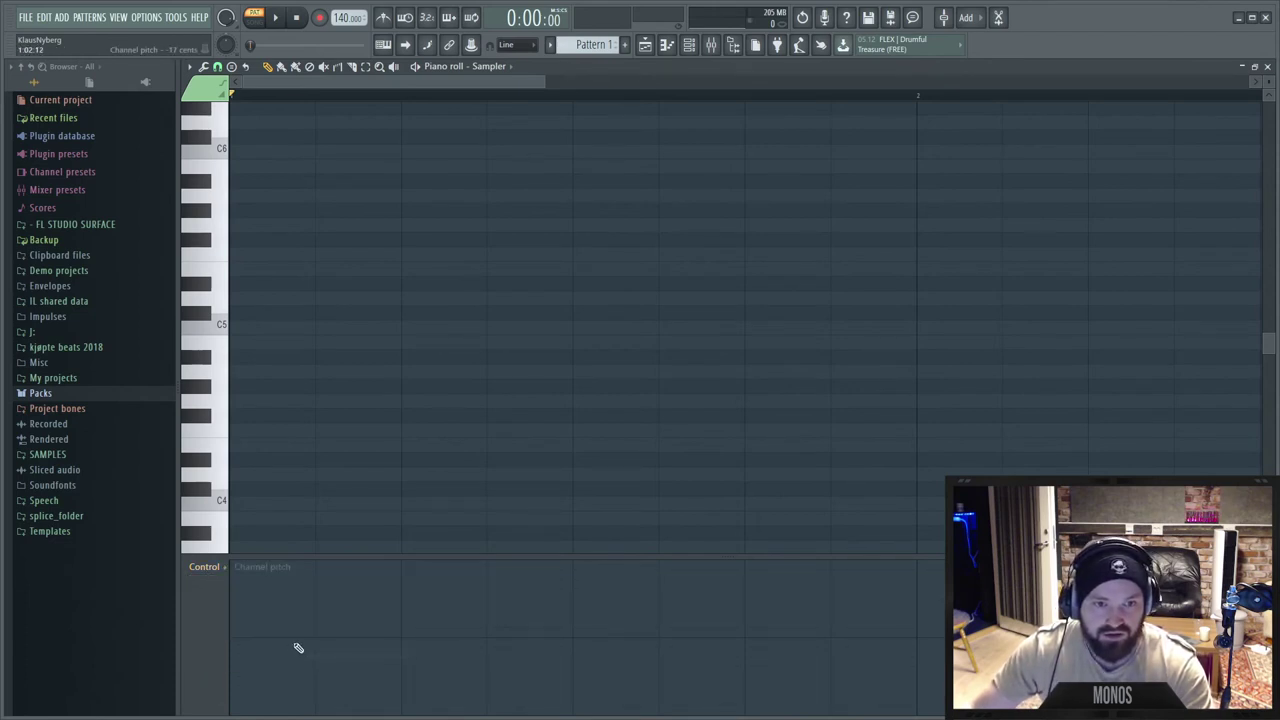
{"action": "mouse_move", "coordinate": [294, 645]}
{"action": "left_mouse_down"}
{"action": "mouse_move", "coordinate": [381, 621]}
{"action": "mouse_move", "coordinate": [355, 648]}
{"action": "mouse_move", "coordinate": [294, 663]}
{"action": "mouse_move", "coordinate": [446, 587]}
{"action": "mouse_move", "coordinate": [437, 614]}
{"action": "mouse_move", "coordinate": [241, 646]}
{"action": "mouse_move", "coordinate": [536, 613]}
{"action": "left_mouse_up"}
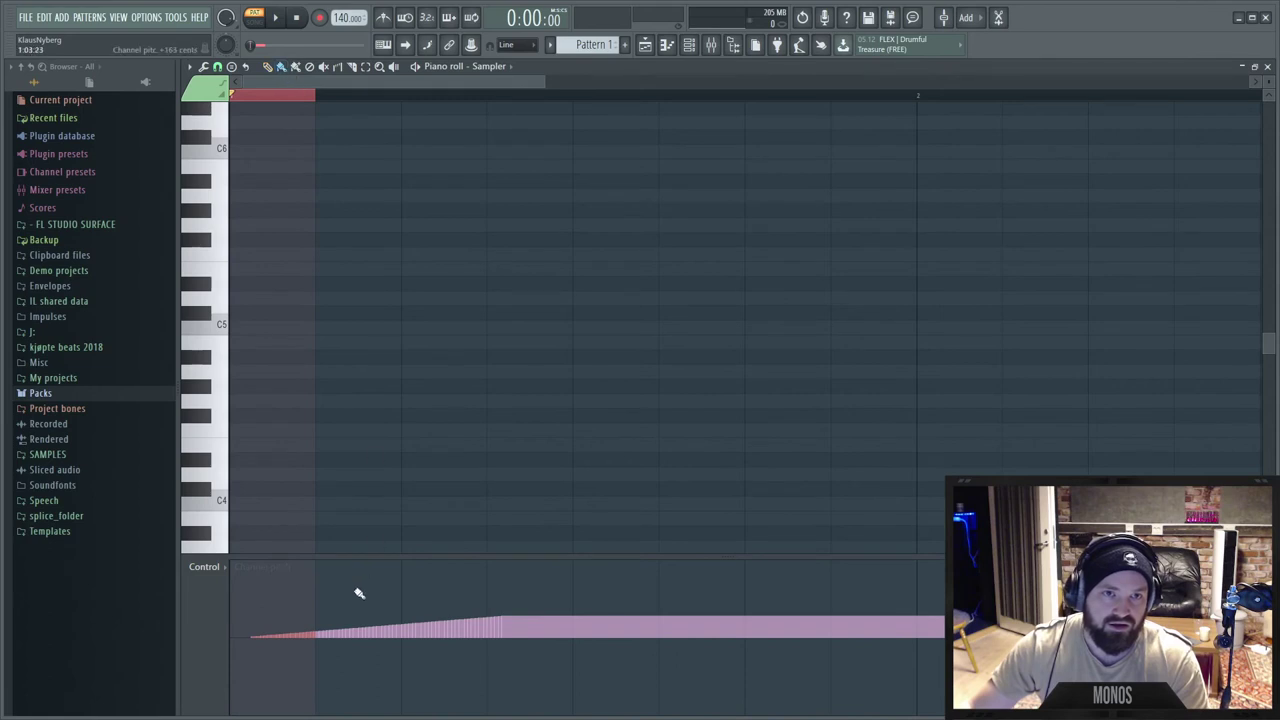
{"action": "mouse_move", "coordinate": [281, 648]}
{"action": "left_mouse_down"}
{"action": "mouse_move", "coordinate": [388, 604]}
{"action": "mouse_move", "coordinate": [443, 662]}
{"action": "mouse_move", "coordinate": [725, 597]}
{"action": "mouse_move", "coordinate": [788, 668]}
{"action": "left_mouse_up"}
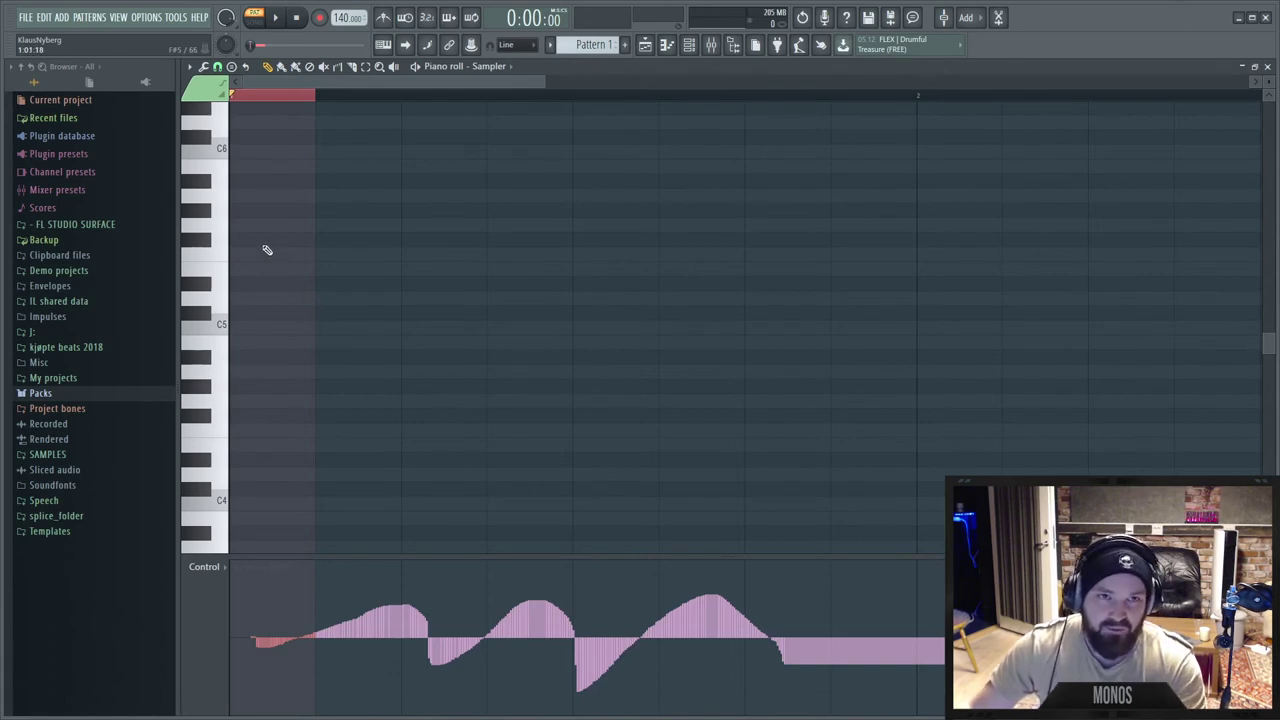
Stamp an Advanced 7 chord rooted on C5 at the start of bar 1.
{"action": "left_click", "coordinate": [232, 67]}
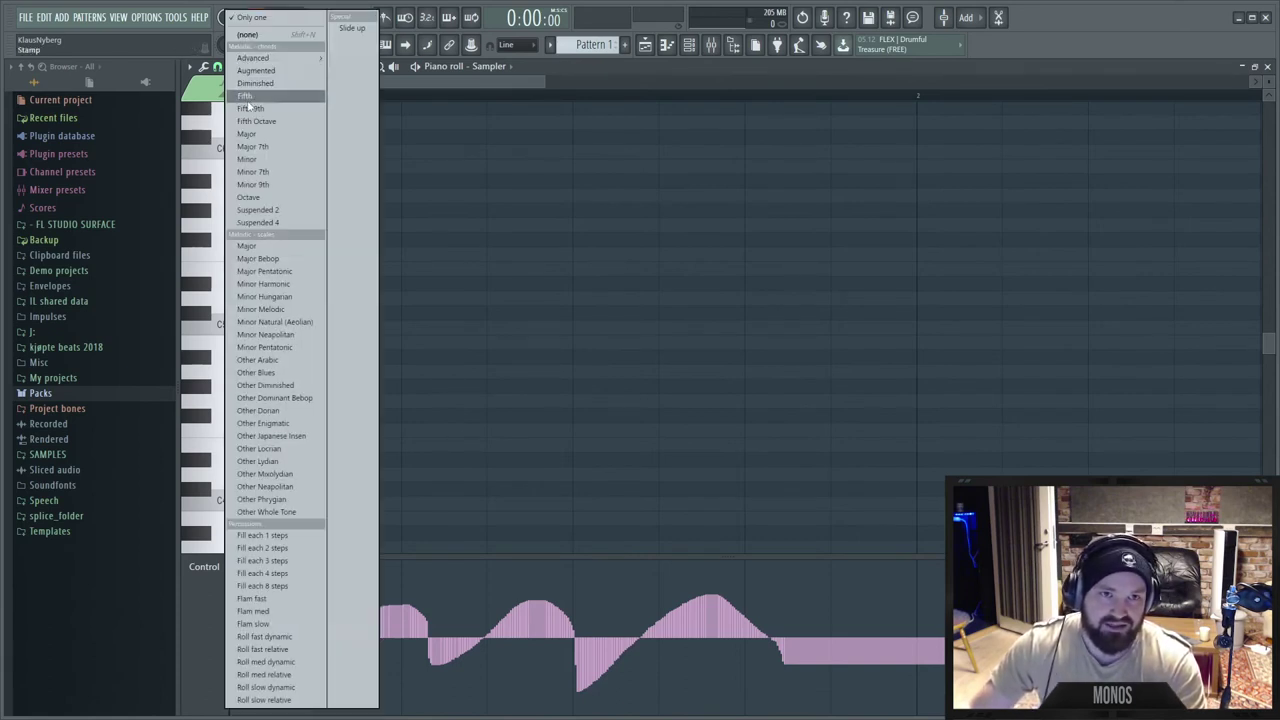
{"action": "mouse_move", "coordinate": [291, 57]}
{"action": "left_click", "coordinate": [340, 66]}
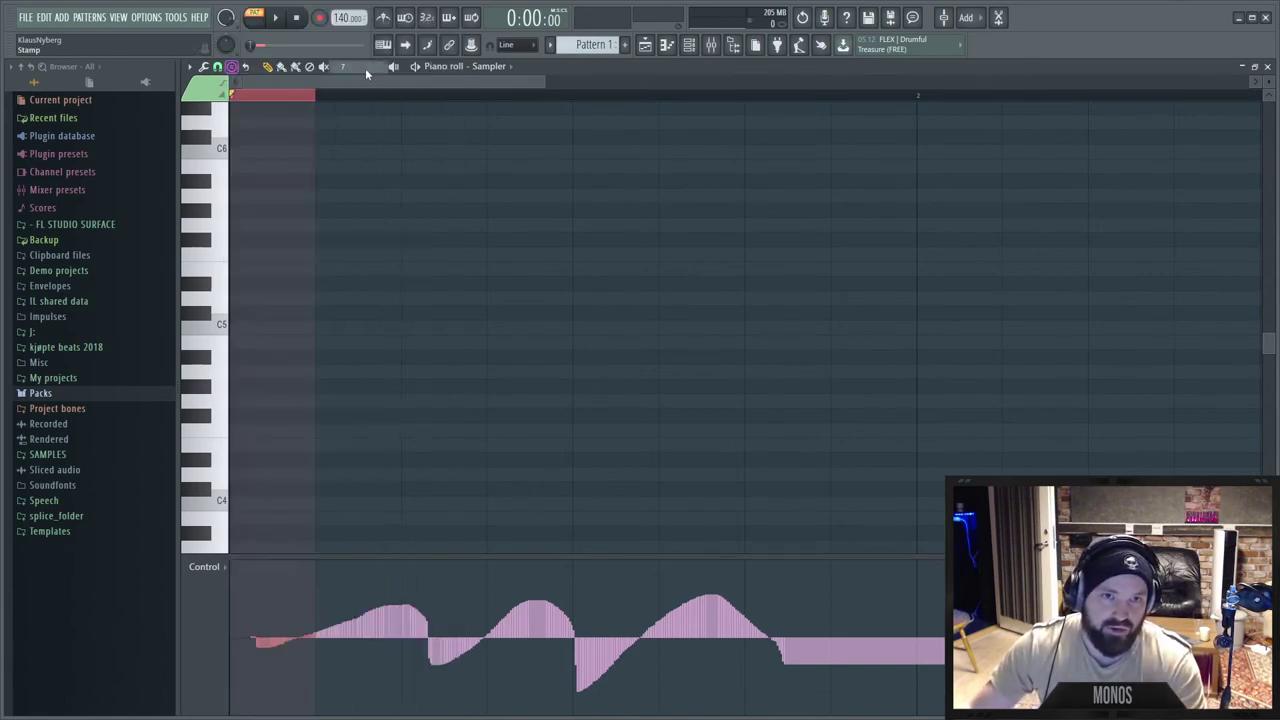
{"action": "left_click", "coordinate": [266, 330]}
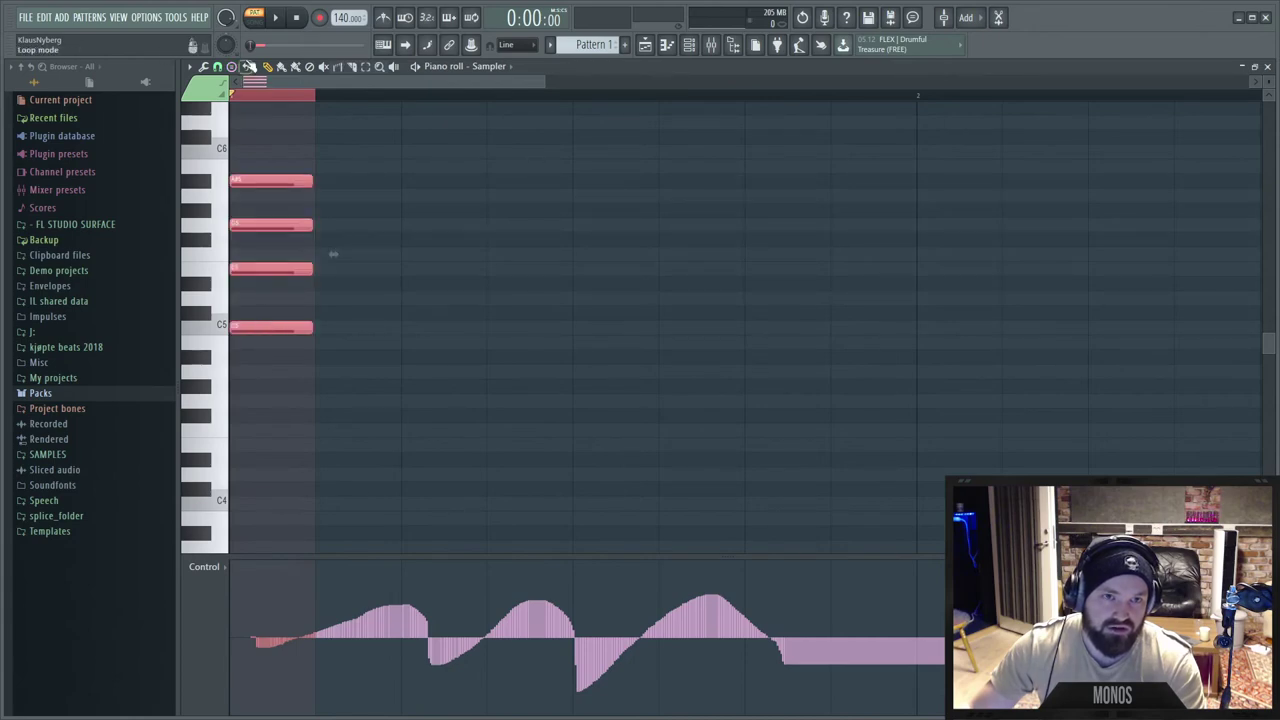
Stamp an Advanced 7b5 chord rooted on D5 right after the first chord.
{"action": "left_click", "coordinate": [232, 67]}
{"action": "mouse_move", "coordinate": [291, 57]}
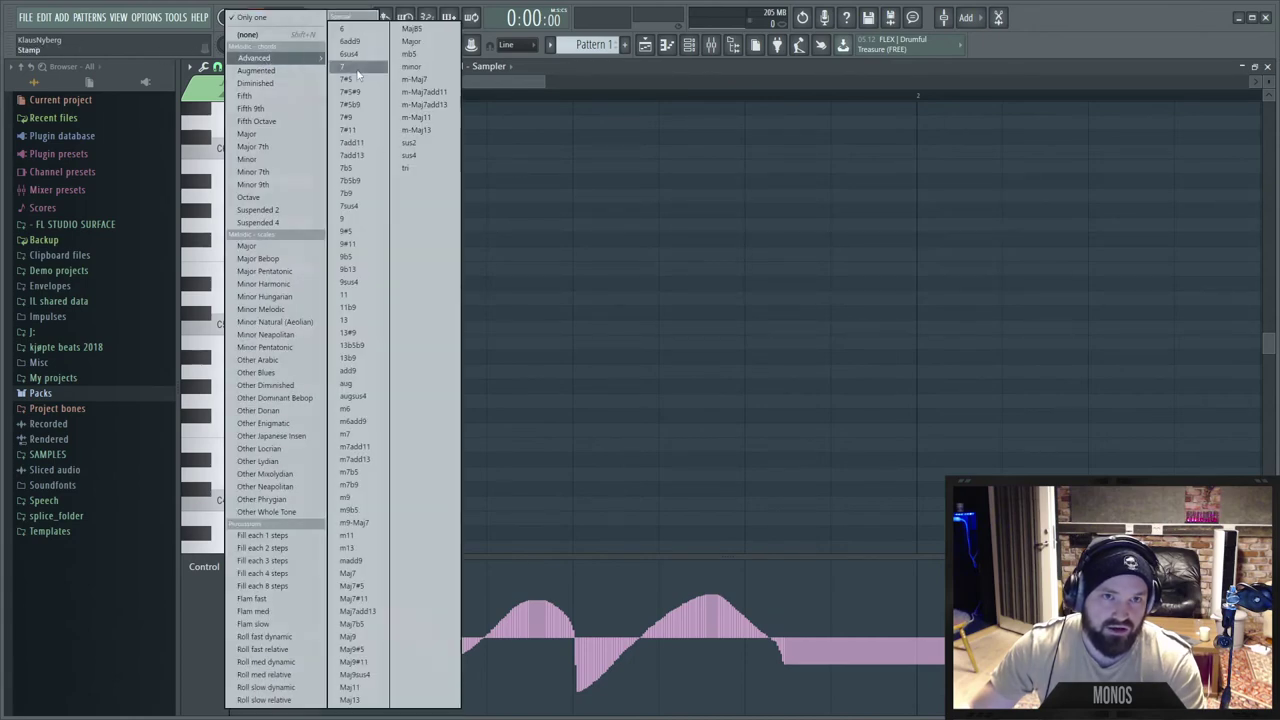
{"action": "left_click", "coordinate": [378, 175]}
{"action": "left_click", "coordinate": [345, 300]}
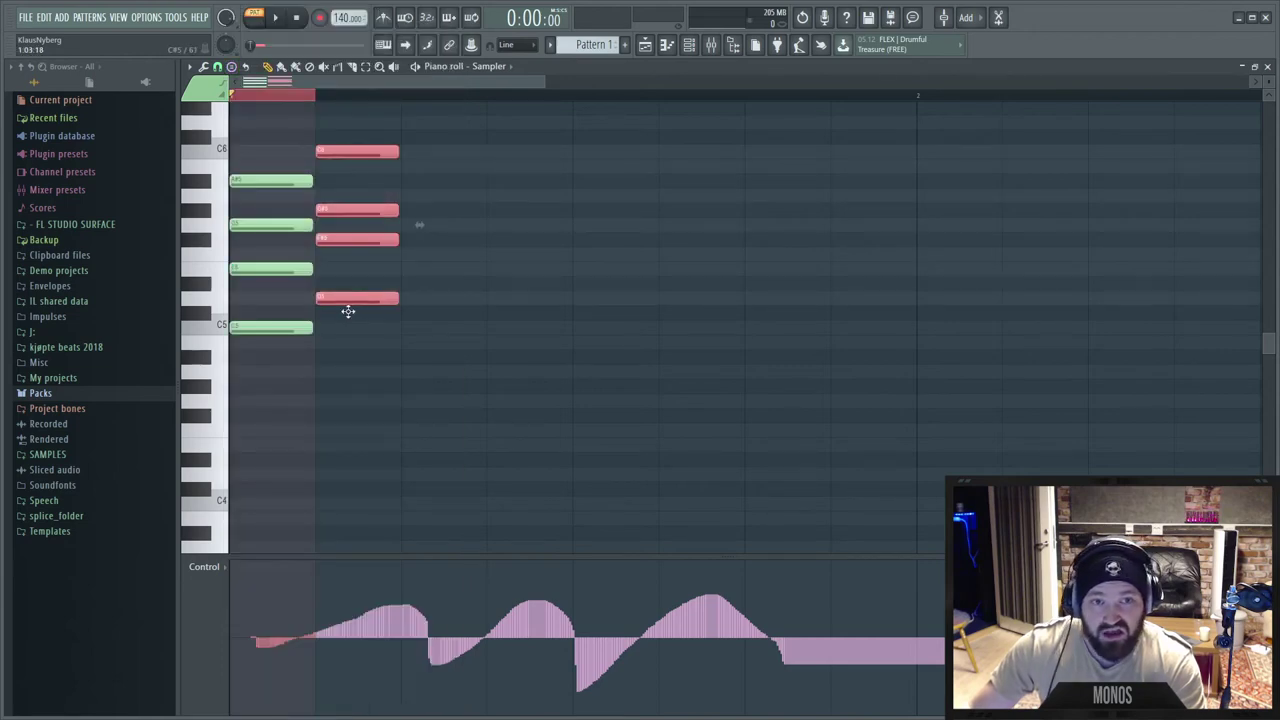
{"action": "left_click_drag", "start_coordinate": [348, 311], "coordinate": [352, 301]}
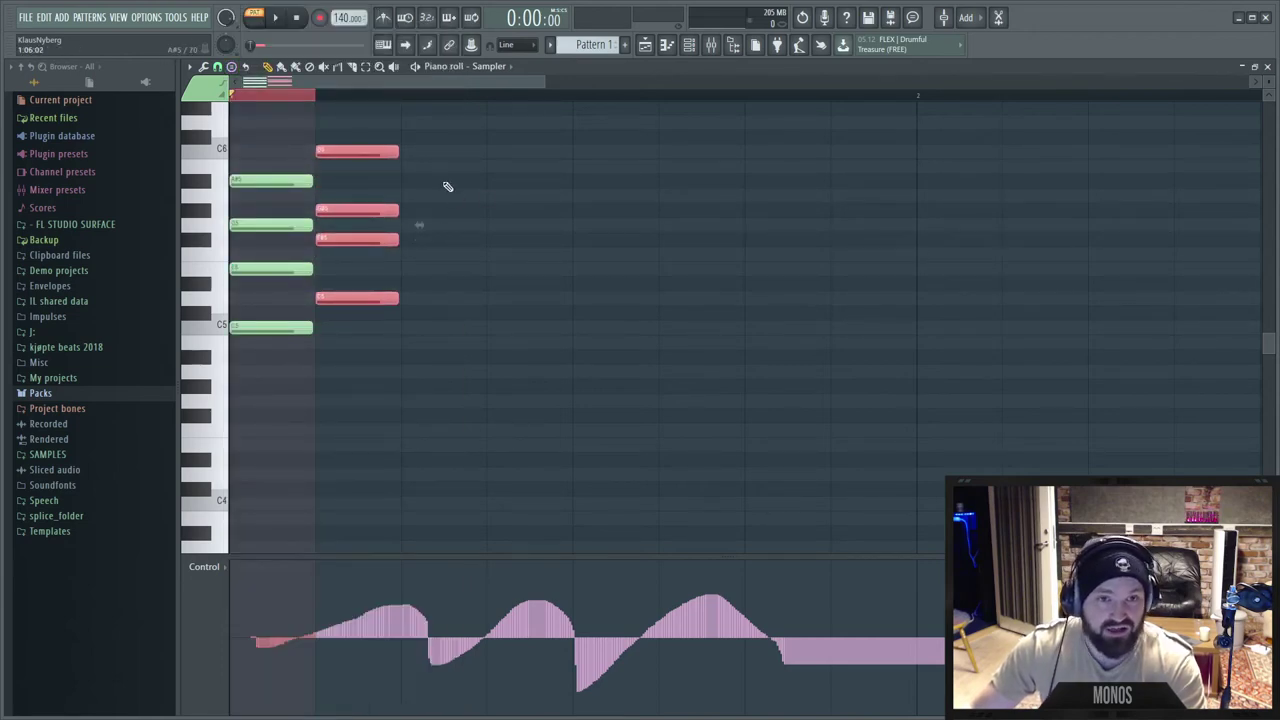
Select all the notes in the piano roll and delete them.
{"action": "left_click_drag", "start_coordinate": [420, 127], "coordinate": [292, 305]}
{"action": "right_click", "coordinate": [511, 288]}
{"action": "key", "text": "ctrl+a"}
{"action": "key", "text": "Delete"}
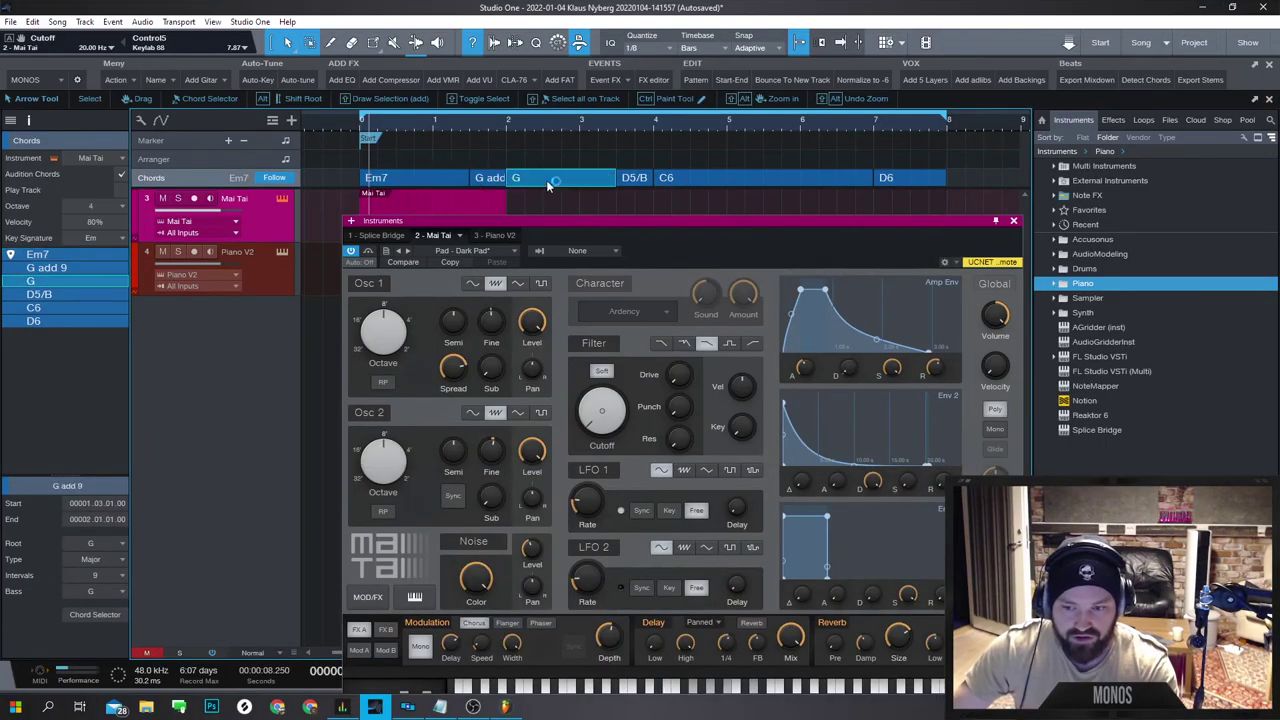
In Studio One, open the Chord Selector for the first chord, Em7, and try Cm7 and augmented chords, ending on A+.
{"action": "left_click", "coordinate": [441, 183]}
{"action": "double_click", "coordinate": [441, 183]}
{"action": "left_click", "coordinate": [600, 268]}
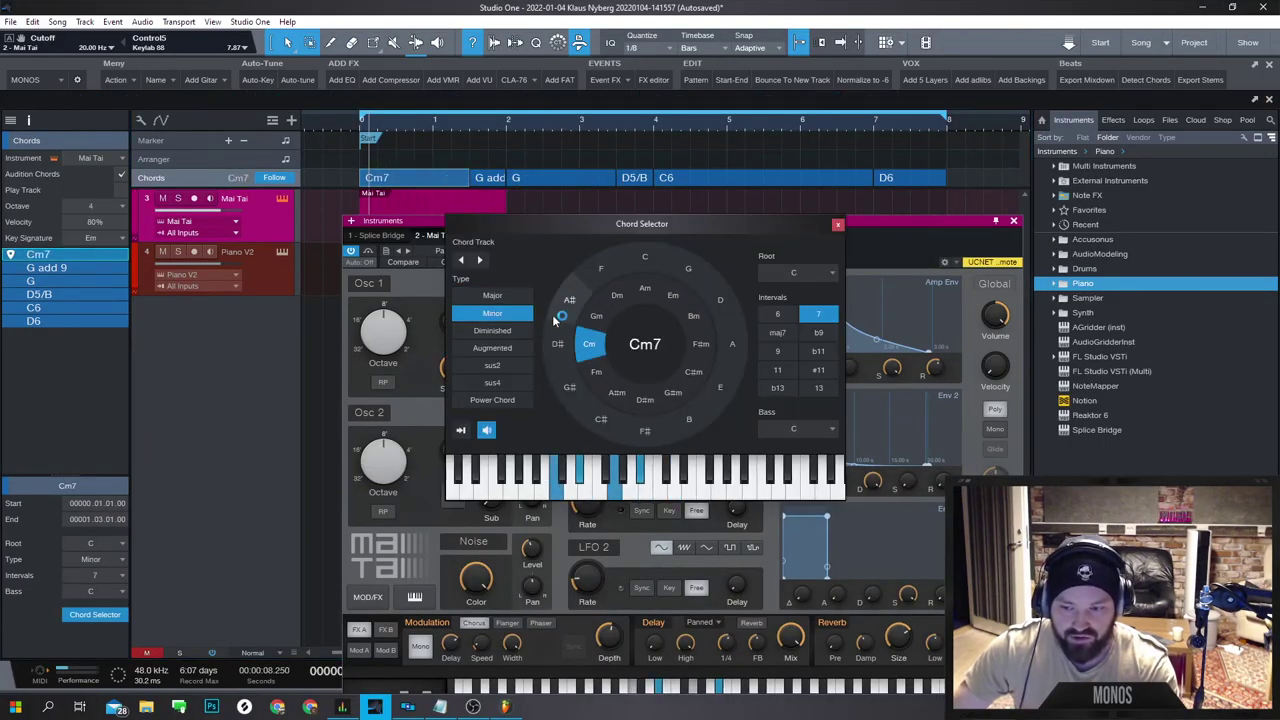
{"action": "left_click", "coordinate": [480, 357]}
{"action": "left_click", "coordinate": [569, 388]}
{"action": "left_click", "coordinate": [732, 344]}
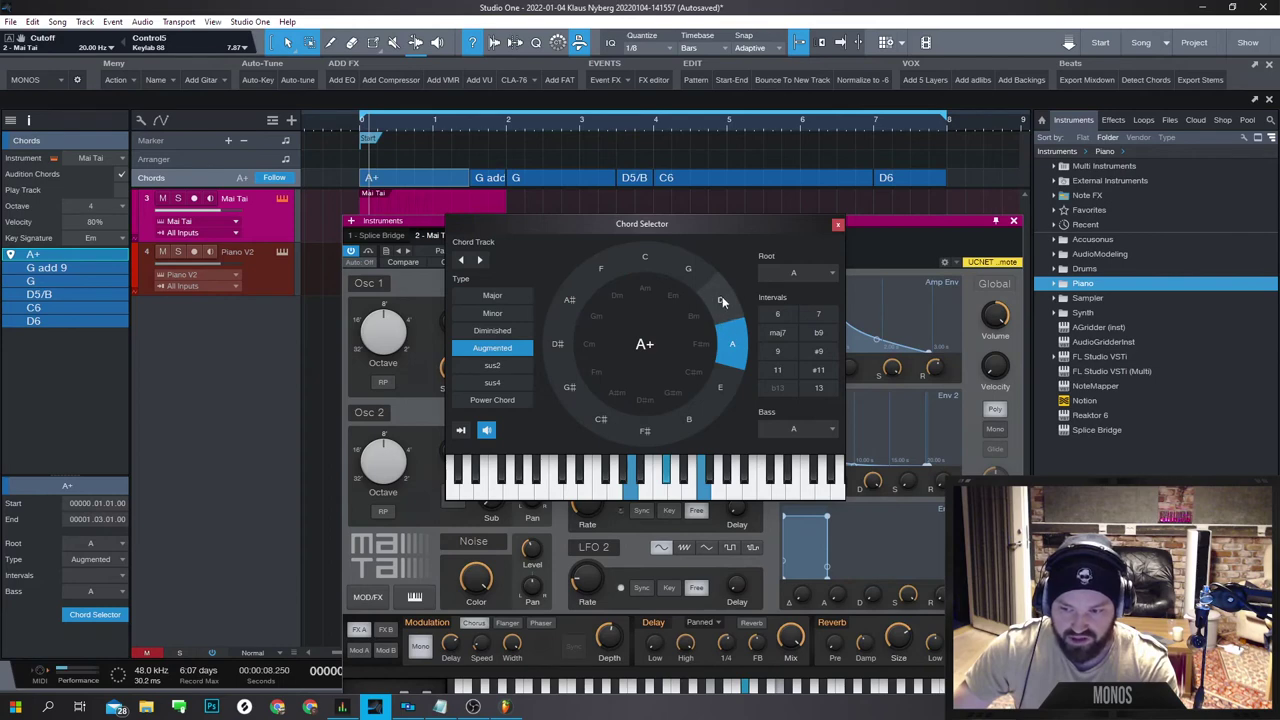
Try other roots and the A major chord, set the chord back to A augmented and close the Chord Selector.
{"action": "left_click", "coordinate": [728, 394]}
{"action": "left_click", "coordinate": [739, 357]}
{"action": "left_click", "coordinate": [738, 352]}
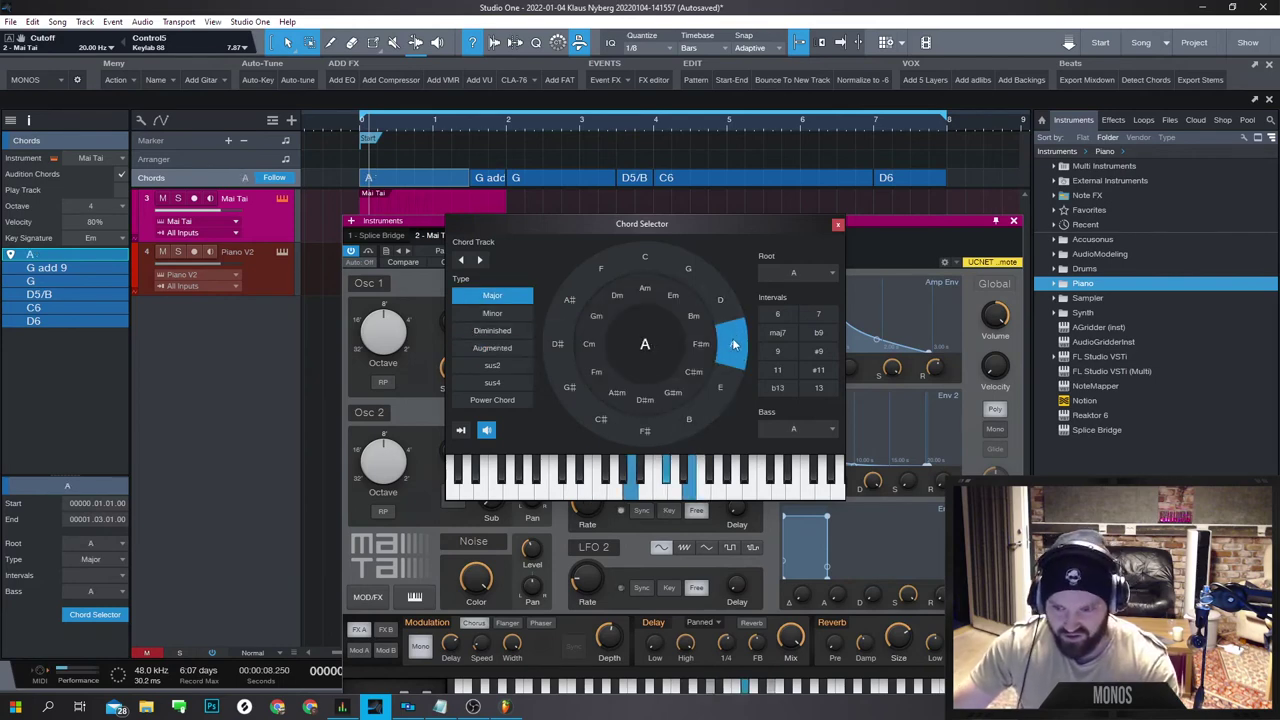
{"action": "left_click", "coordinate": [492, 347]}
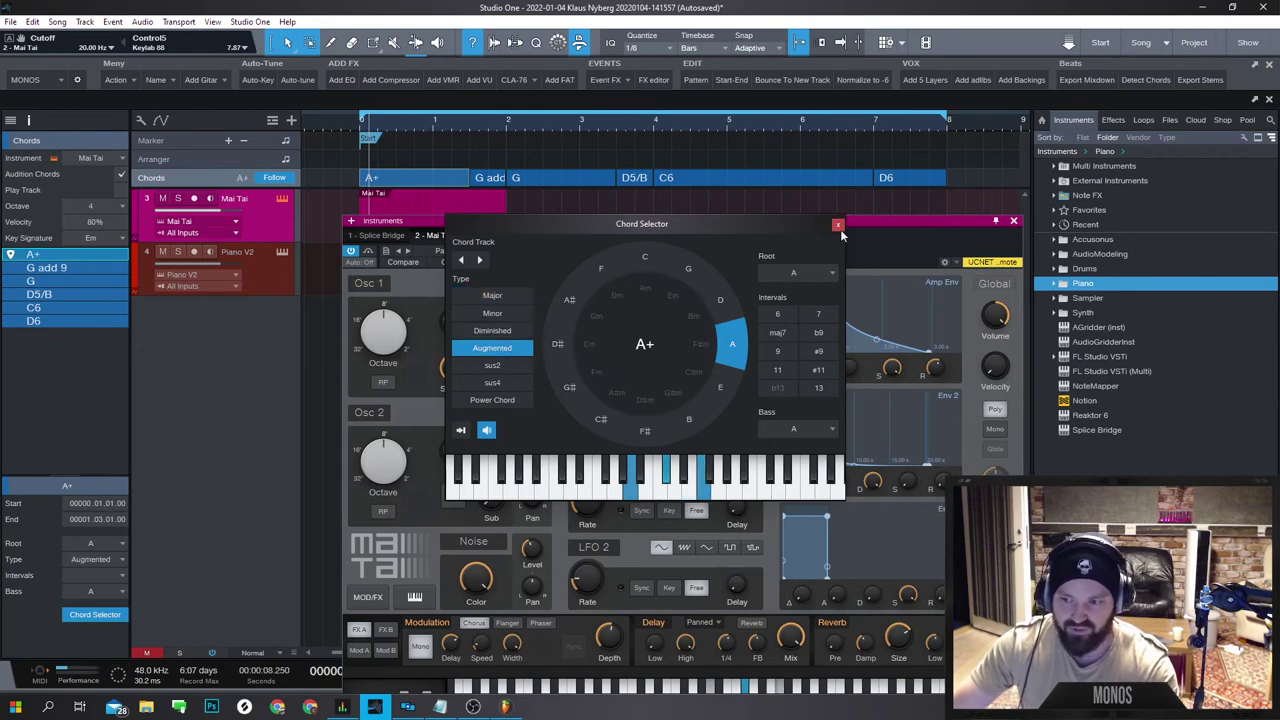
{"action": "left_click", "coordinate": [838, 224]}
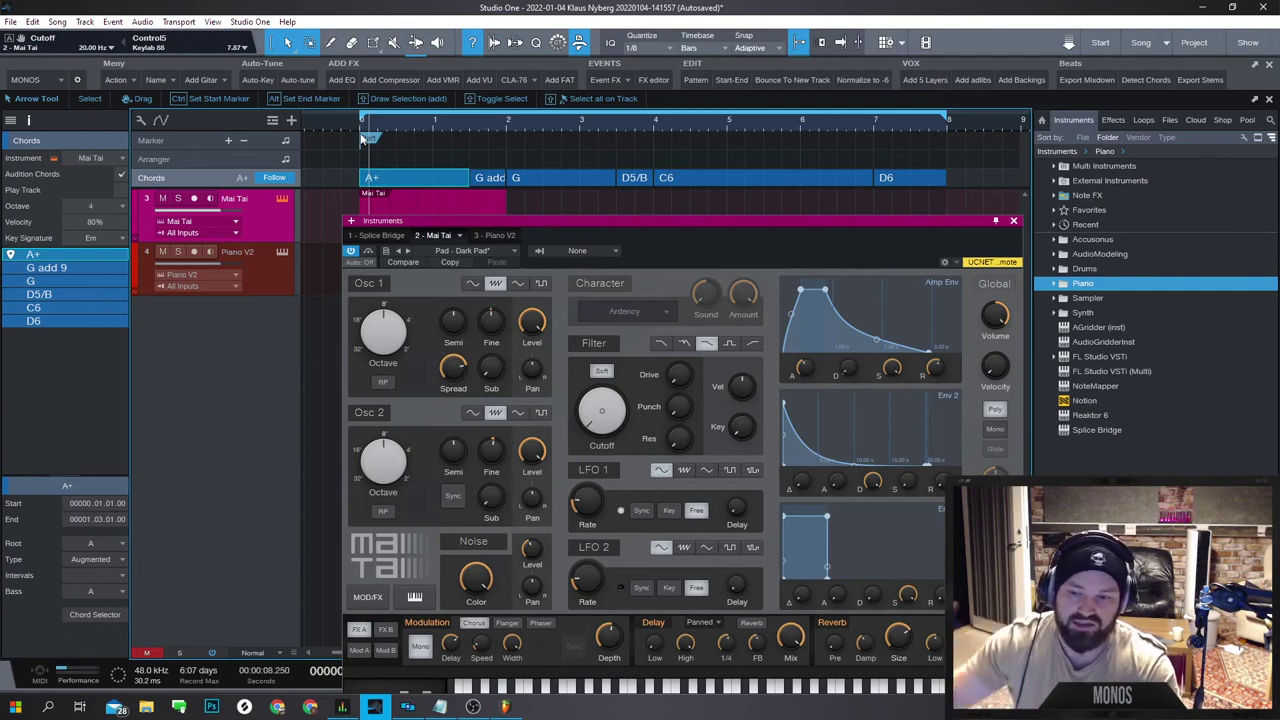
Open the Chord Selector for the first chord, A+, and try Am and other major and minor chords, ending on Gm.
{"action": "double_click", "coordinate": [405, 184]}
{"action": "left_click", "coordinate": [496, 314]}
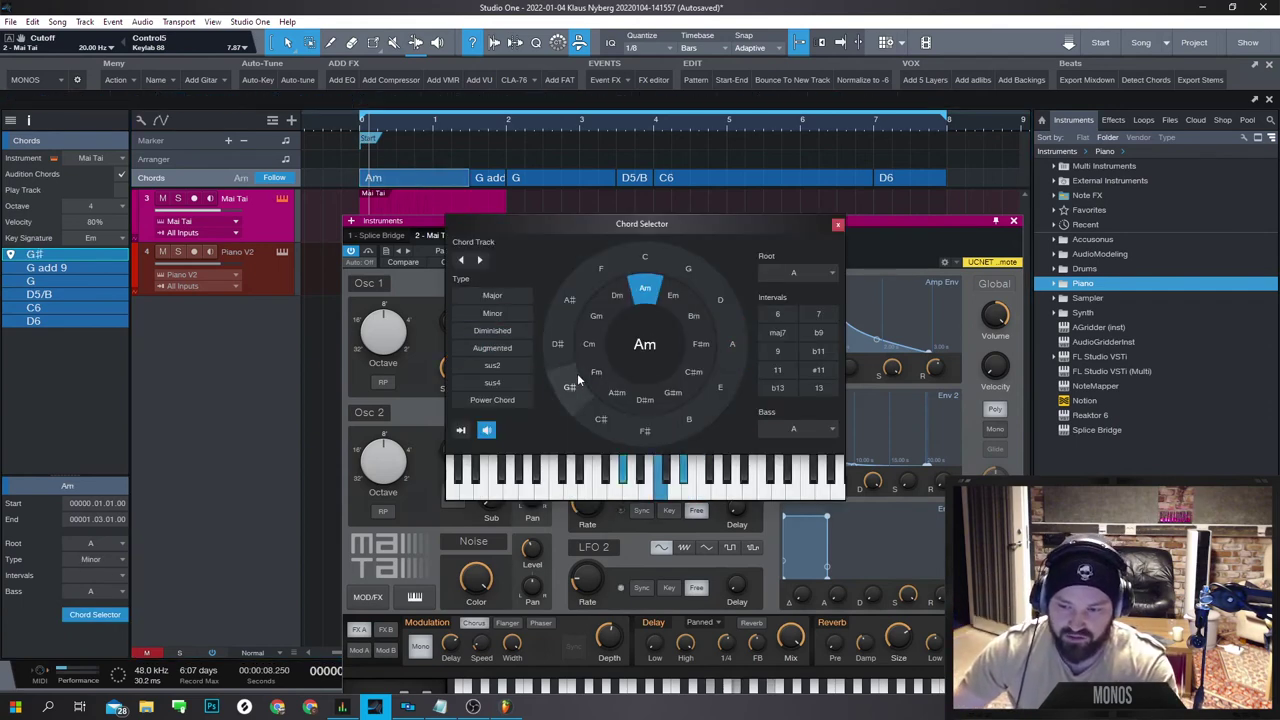
{"action": "left_click", "coordinate": [574, 380]}
{"action": "left_click", "coordinate": [604, 414]}
{"action": "left_click", "coordinate": [690, 408]}
{"action": "left_click", "coordinate": [692, 374]}
{"action": "left_click", "coordinate": [668, 396]}
{"action": "left_click", "coordinate": [598, 374]}
{"action": "left_click", "coordinate": [596, 315]}
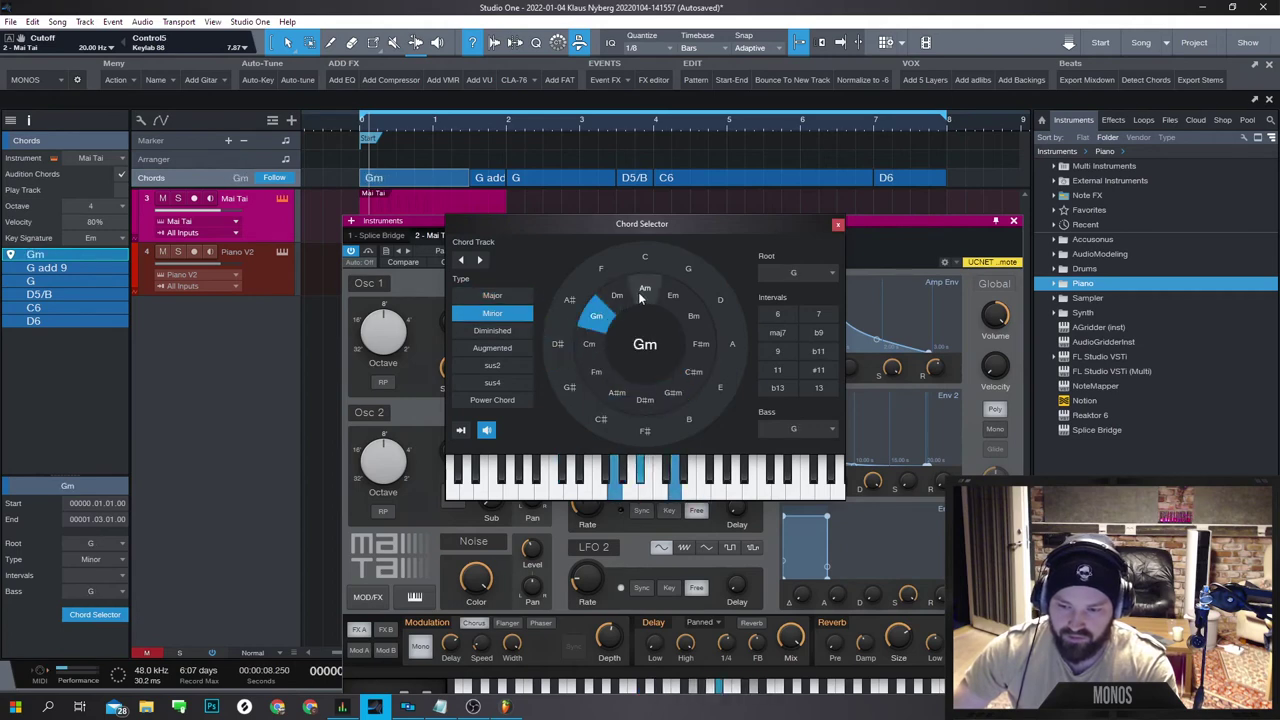
Try A add 9 and other chords with added intervals for the first chord, ending on C#m add b9.
{"action": "left_click", "coordinate": [732, 343]}
{"action": "left_click", "coordinate": [720, 387]}
{"action": "left_click", "coordinate": [777, 351]}
{"action": "left_click", "coordinate": [688, 418]}
{"action": "left_click", "coordinate": [732, 343]}
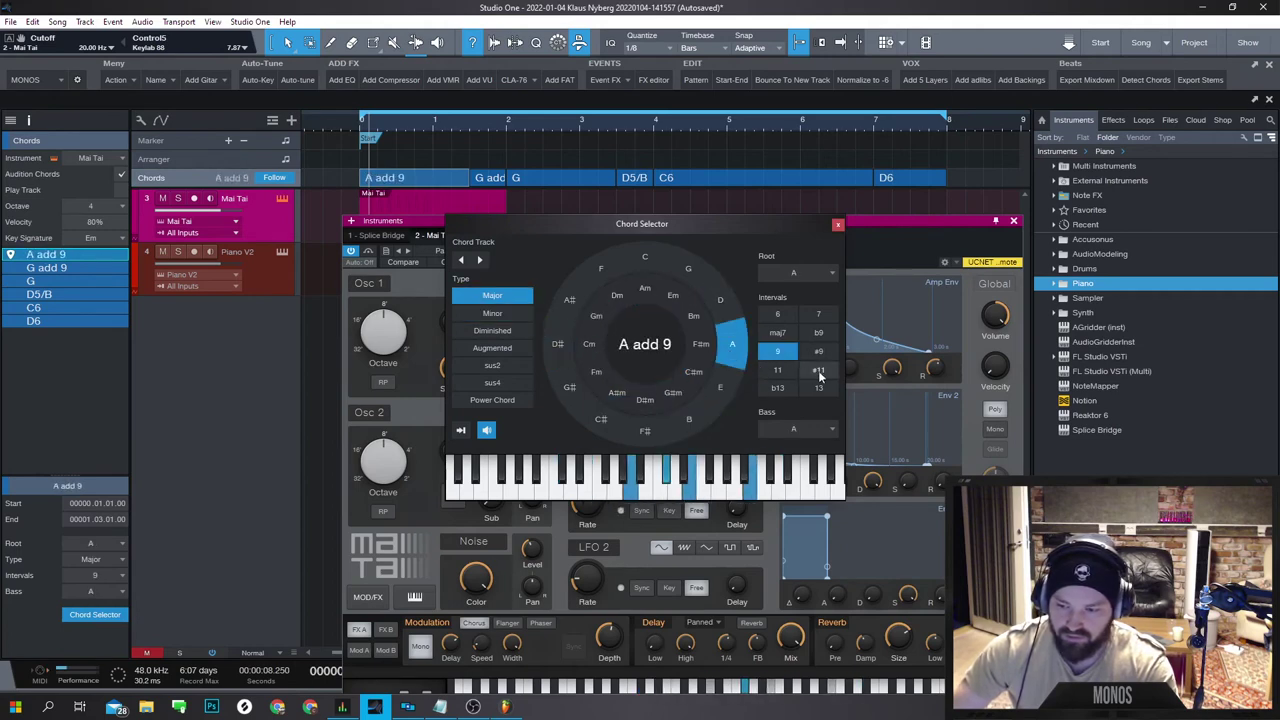
{"action": "left_click", "coordinate": [818, 369]}
{"action": "left_click", "coordinate": [673, 295]}
{"action": "left_click", "coordinate": [695, 376]}
{"action": "left_click", "coordinate": [817, 334]}
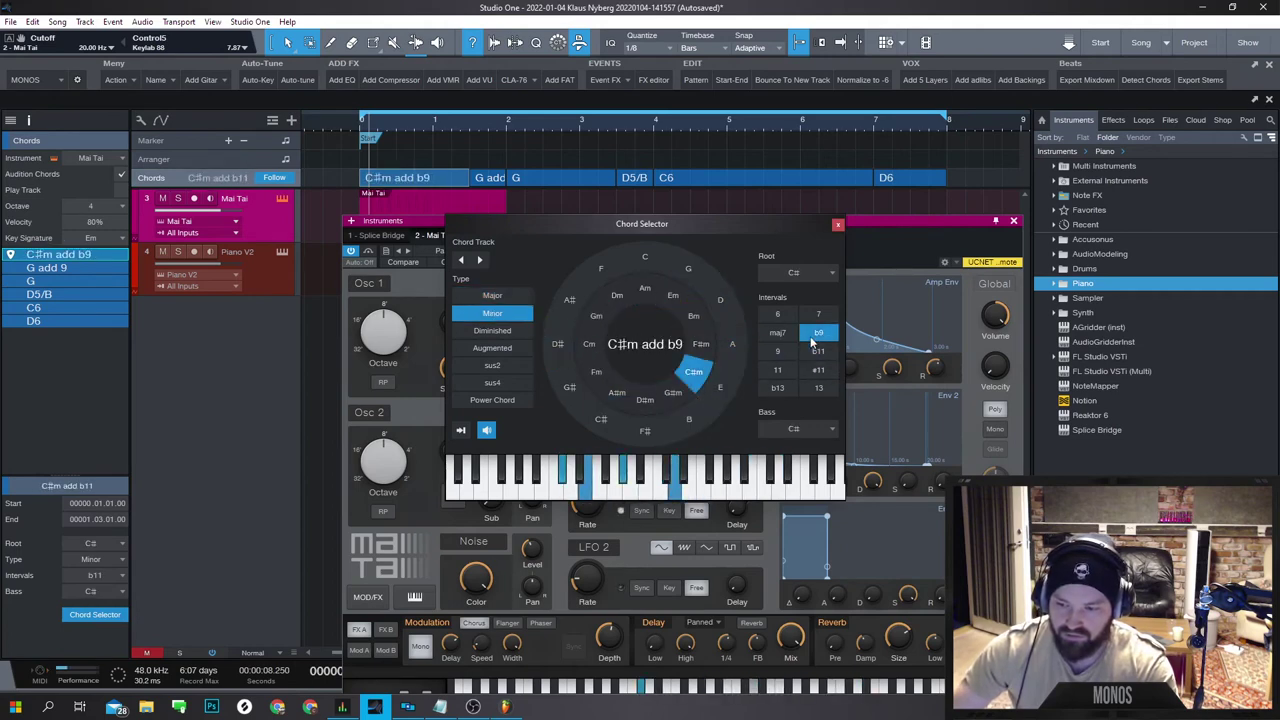
Try extended chords built with extra keyboard notes, such as D7 add maj7 11/F, ending on Gm13maj7 #11 11 with a C bass.
{"action": "left_click", "coordinate": [701, 344]}
{"action": "left_click", "coordinate": [675, 488]}
{"action": "left_click", "coordinate": [553, 492]}
{"action": "left_click", "coordinate": [497, 485]}
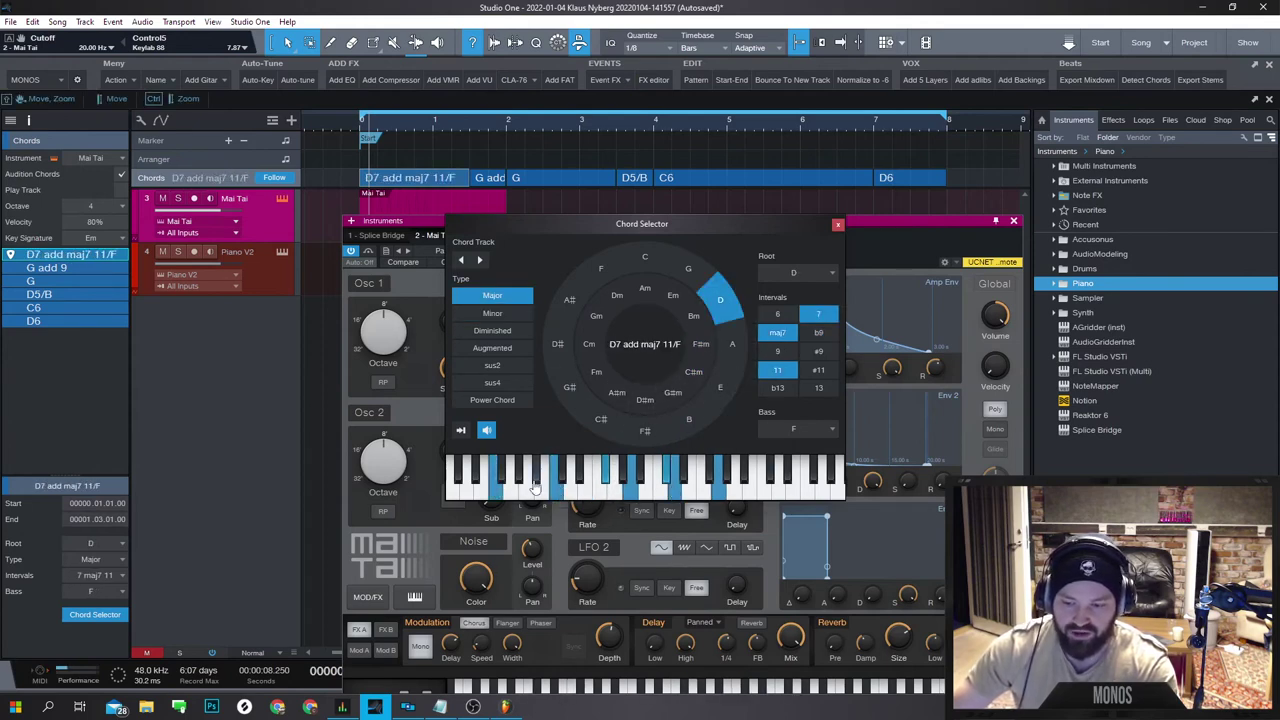
{"action": "left_click", "coordinate": [596, 316]}
{"action": "left_click", "coordinate": [795, 497]}
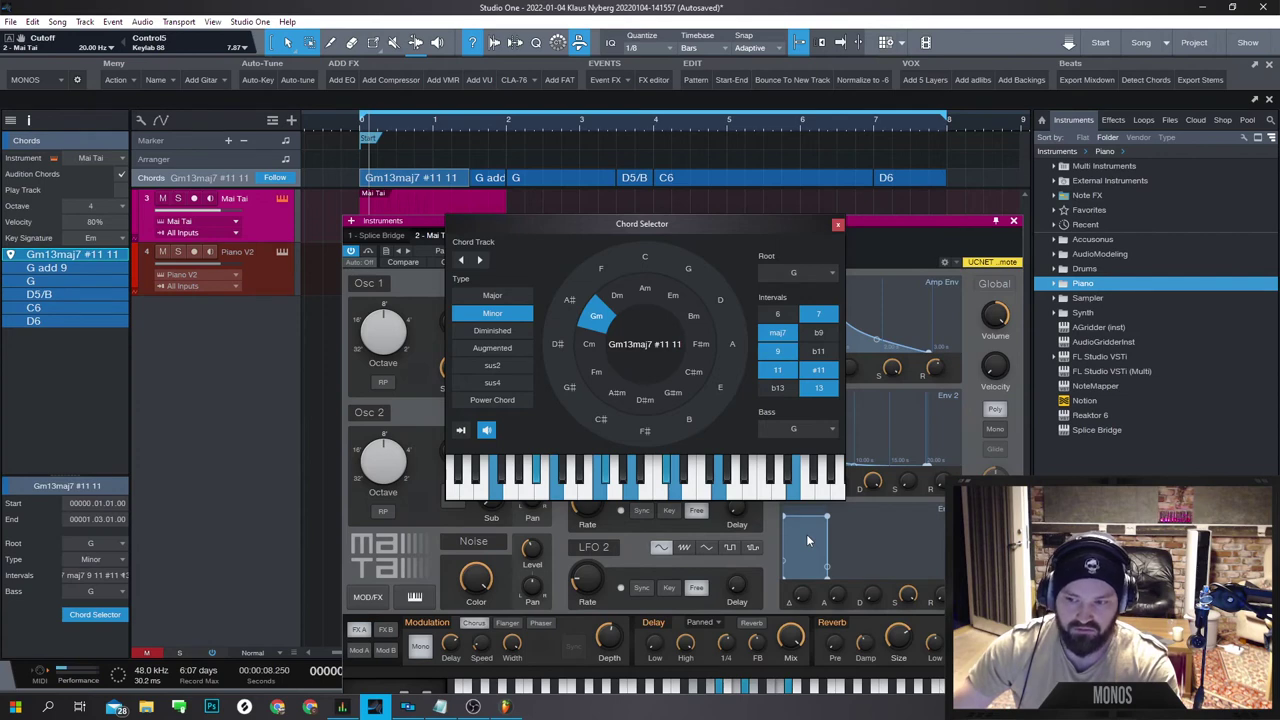
{"action": "left_click", "coordinate": [805, 425]}
{"action": "left_click", "coordinate": [795, 446]}
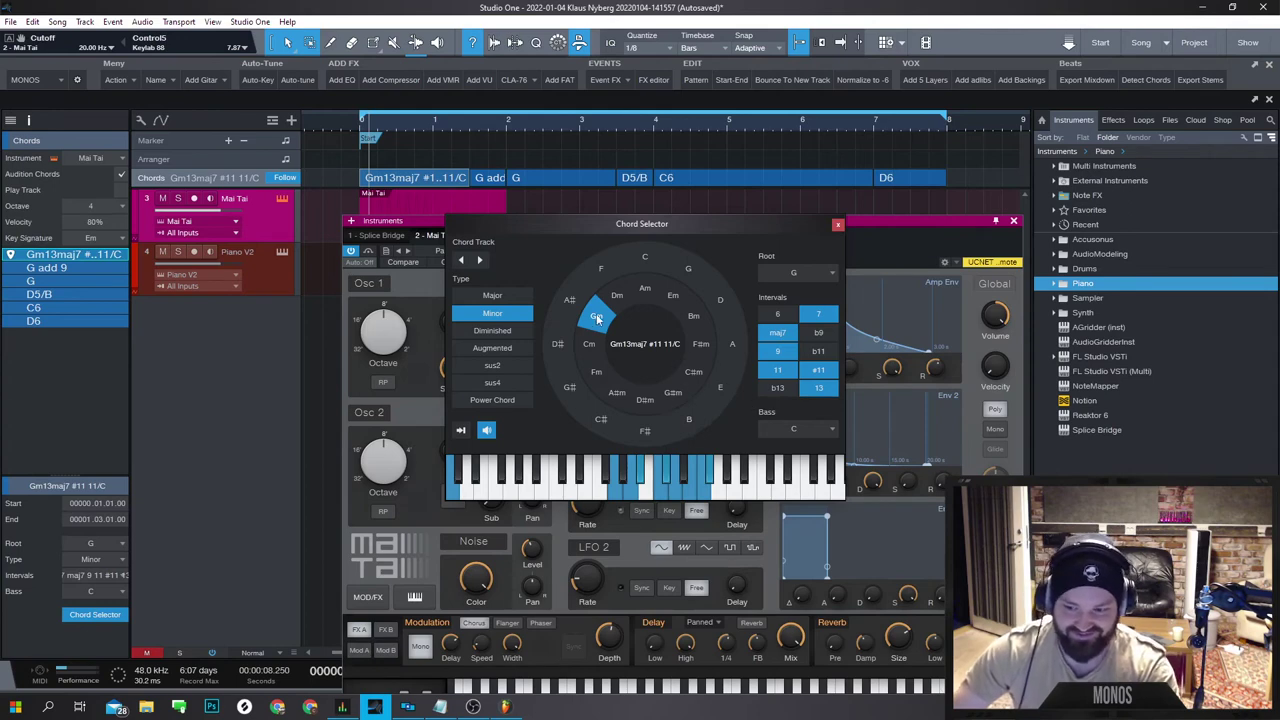
Set the first chord to D minor and remove its maj7, 9 and 11 intervals.
{"action": "left_click", "coordinate": [617, 295]}
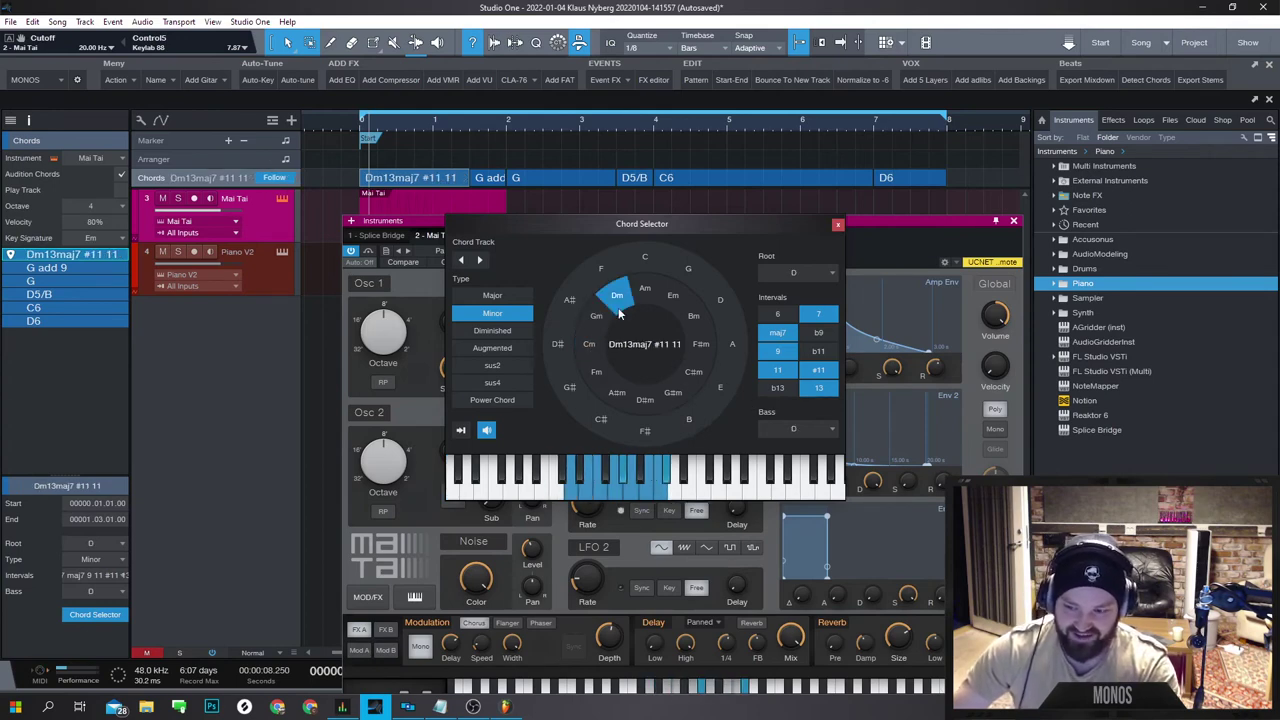
{"action": "left_click", "coordinate": [777, 332]}
{"action": "left_click", "coordinate": [777, 351]}
{"action": "left_click", "coordinate": [778, 370]}
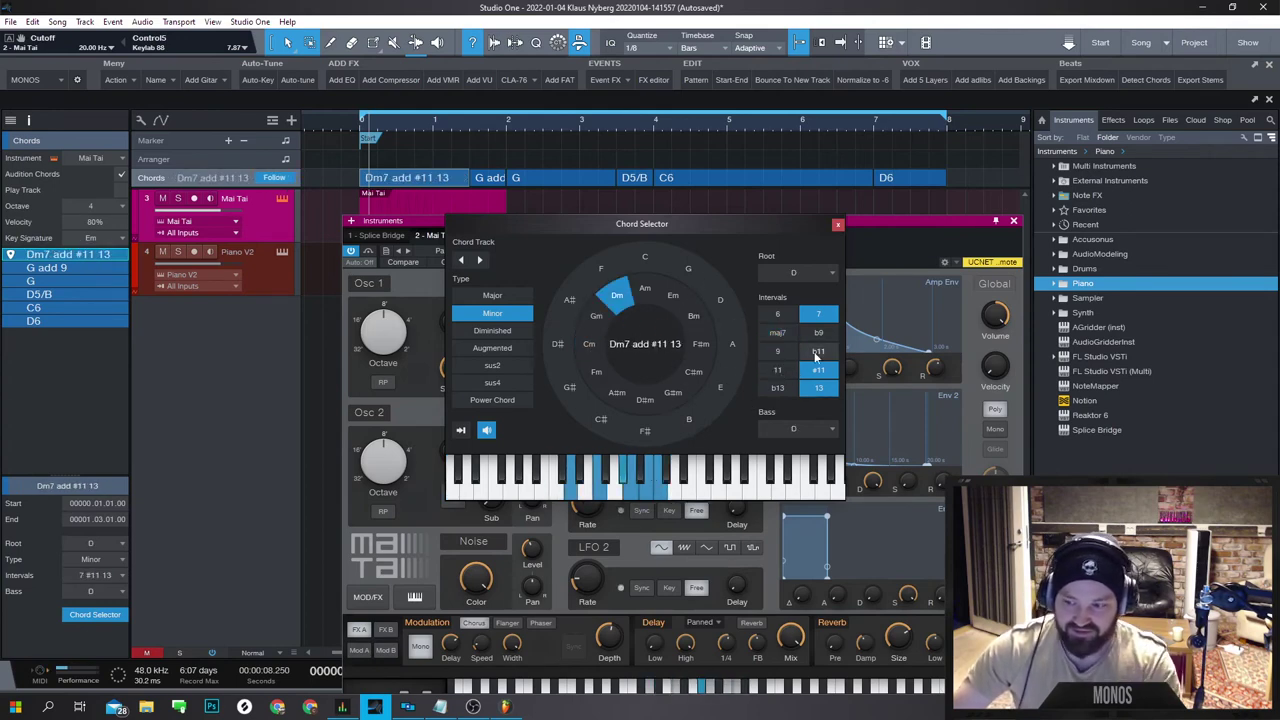
Try different interval combinations on the D minor chord, including Dm9 b11, ending on Dm13 11.
{"action": "left_click", "coordinate": [815, 352]}
{"action": "left_click", "coordinate": [779, 353]}
{"action": "left_click", "coordinate": [815, 335]}
{"action": "left_click", "coordinate": [812, 349]}
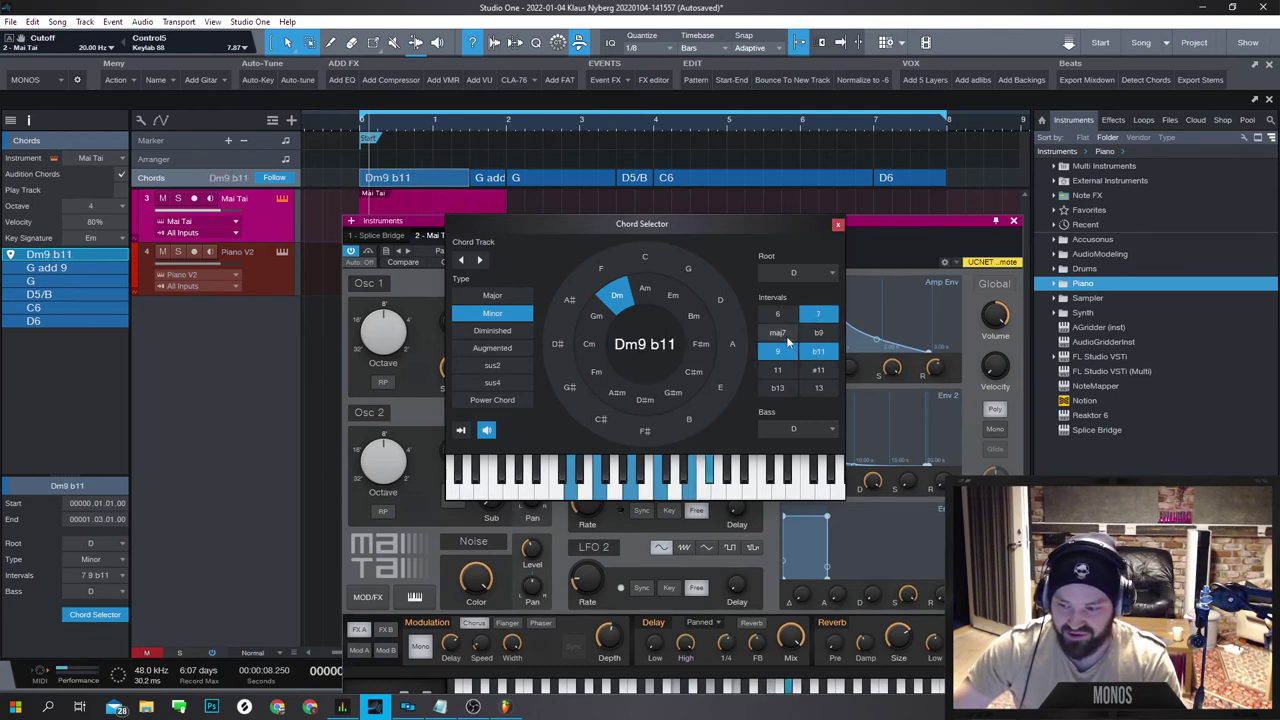
{"action": "left_click", "coordinate": [779, 333]}
{"action": "left_click", "coordinate": [818, 314]}
{"action": "left_click", "coordinate": [778, 351]}
{"action": "left_click", "coordinate": [818, 351]}
{"action": "left_click", "coordinate": [818, 388]}
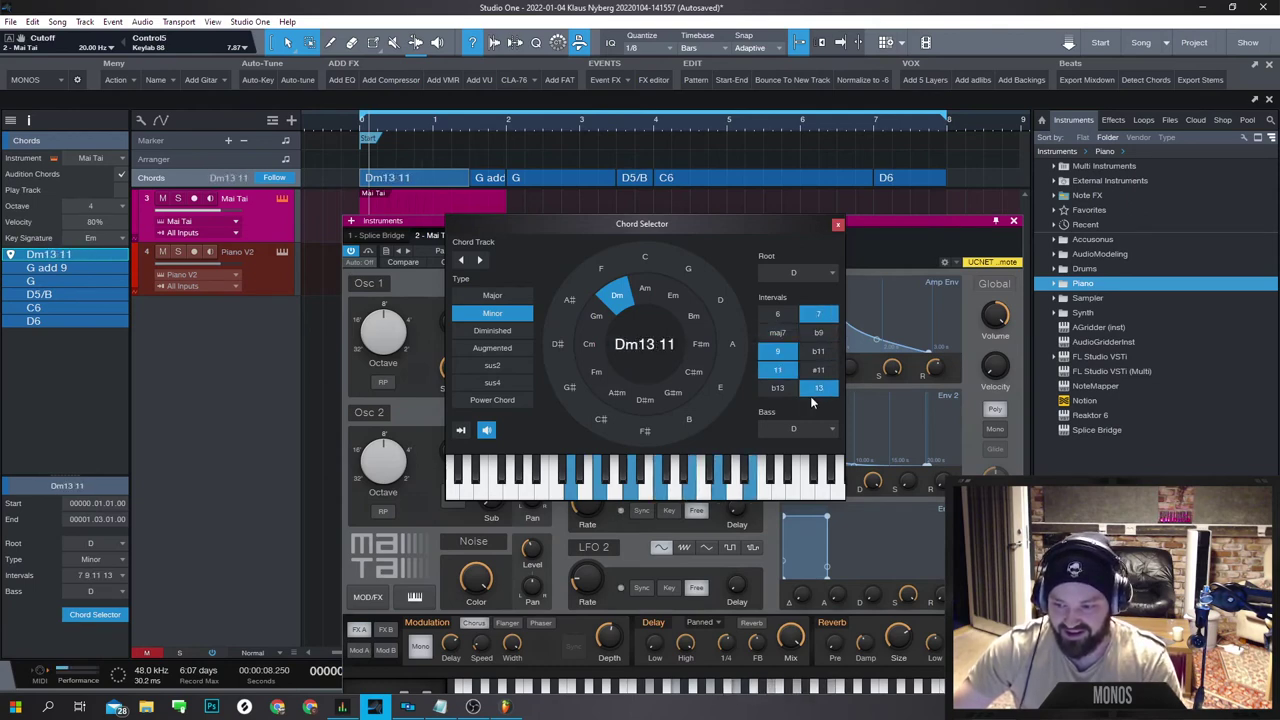
Compare Dm6, Dm7 and variants with the 9 interval, finishing with the 13 interval for Dm13 11.
{"action": "left_click", "coordinate": [778, 314]}
{"action": "left_click", "coordinate": [818, 314]}
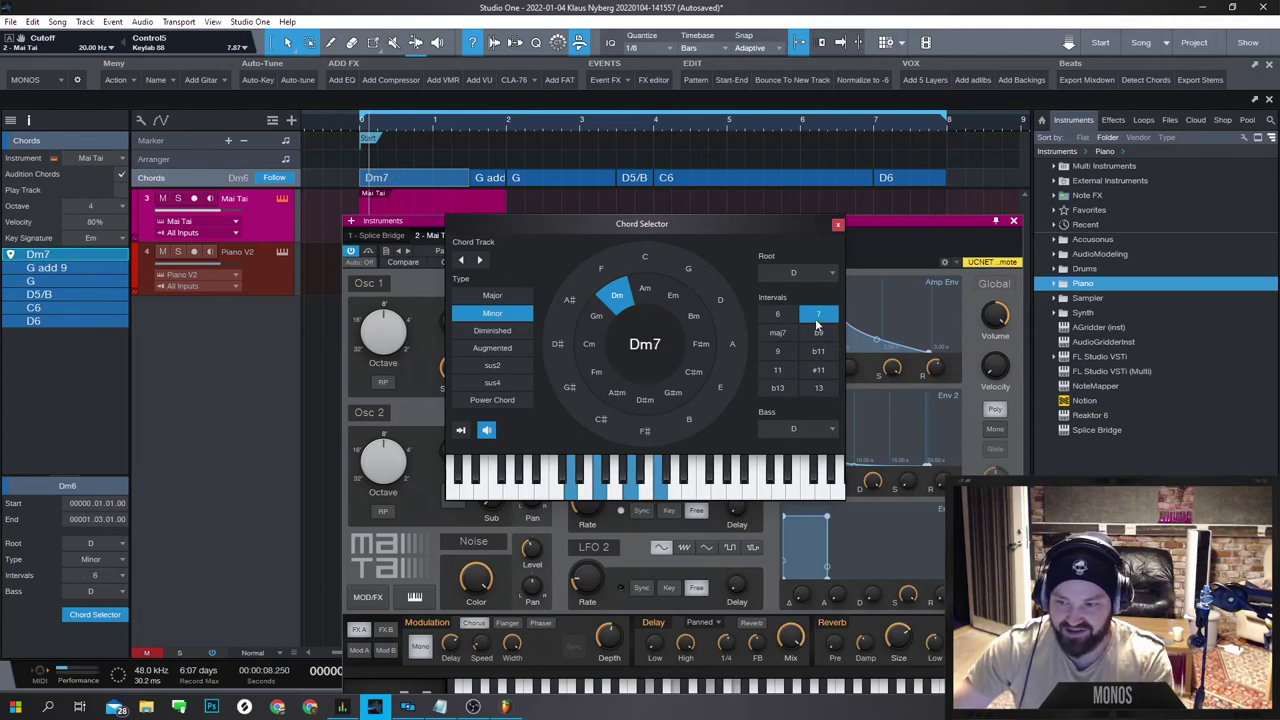
{"action": "left_click", "coordinate": [778, 351]}
{"action": "left_click", "coordinate": [818, 314]}
{"action": "left_click", "coordinate": [778, 351]}
{"action": "left_click", "coordinate": [818, 314]}
{"action": "left_click", "coordinate": [778, 314]}
{"action": "left_click", "coordinate": [818, 388]}
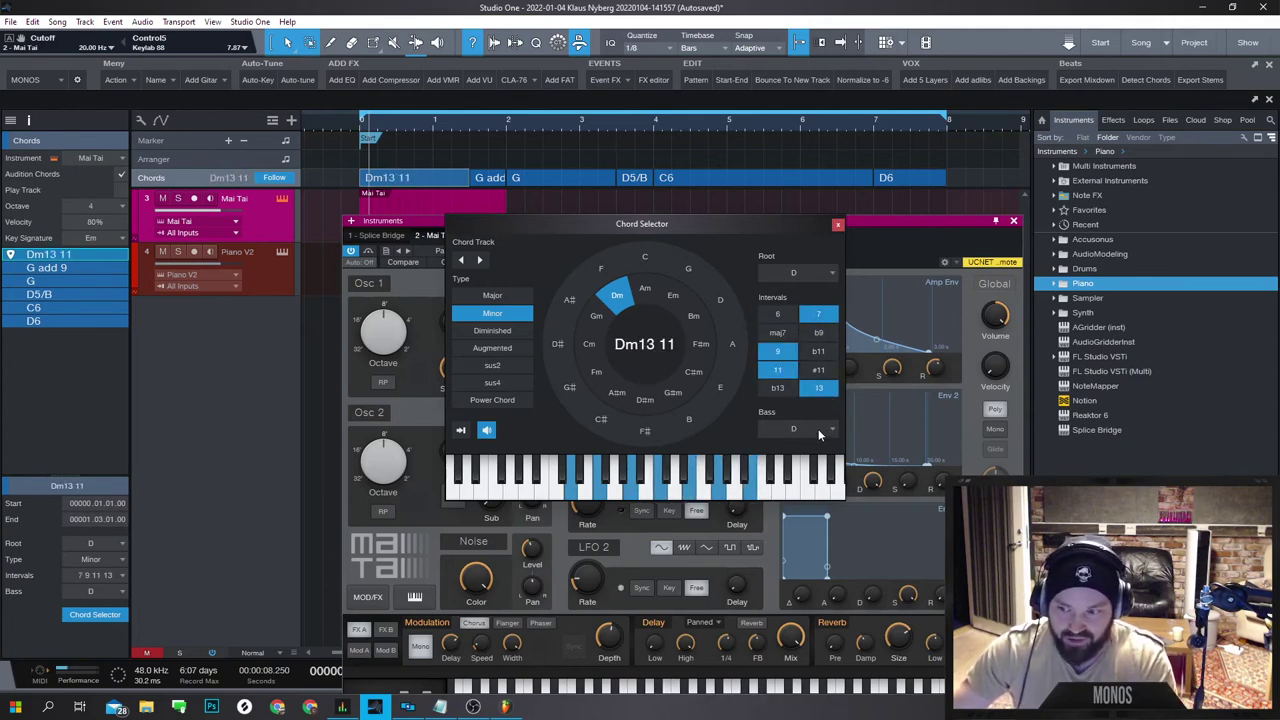
Try the #11 interval on the D minor chord and toggle the 13 interval repeatedly, keeping Dm13 11.
{"action": "left_click", "coordinate": [818, 388]}
{"action": "left_click", "coordinate": [818, 370]}
{"action": "left_click", "coordinate": [815, 388]}
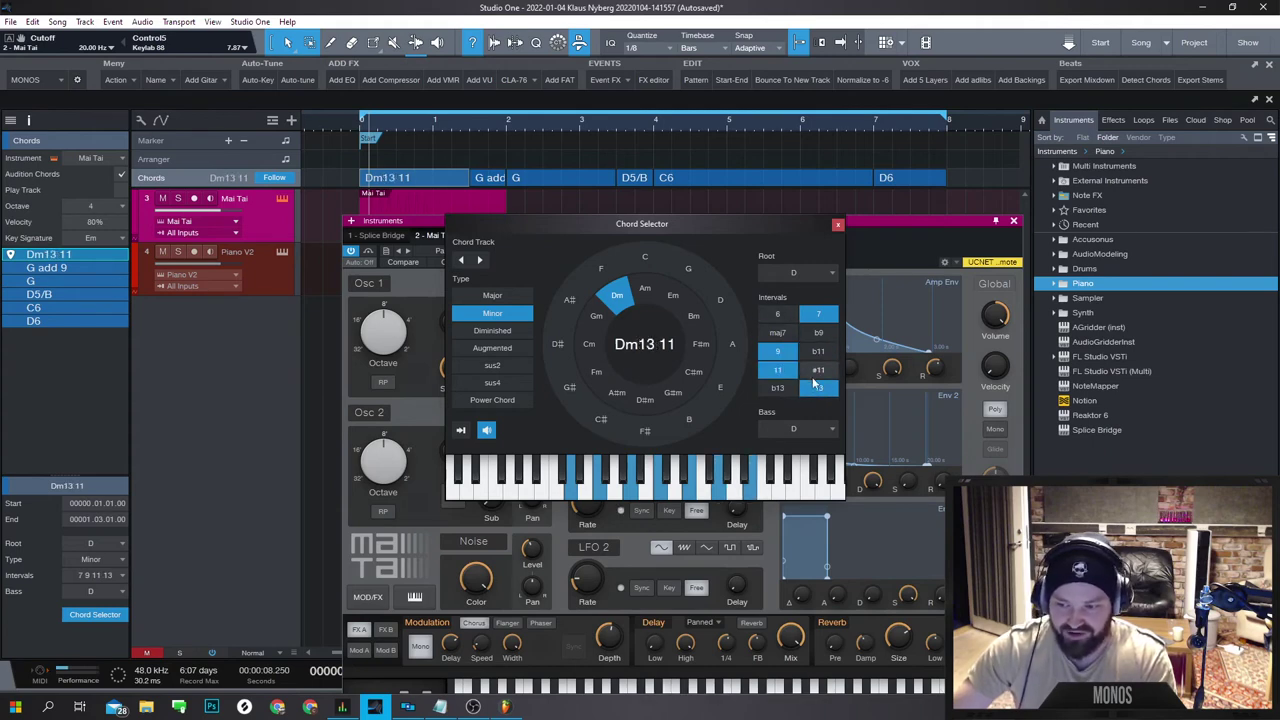
{"action": "left_click", "coordinate": [815, 388]}
{"action": "left_click", "coordinate": [818, 390]}
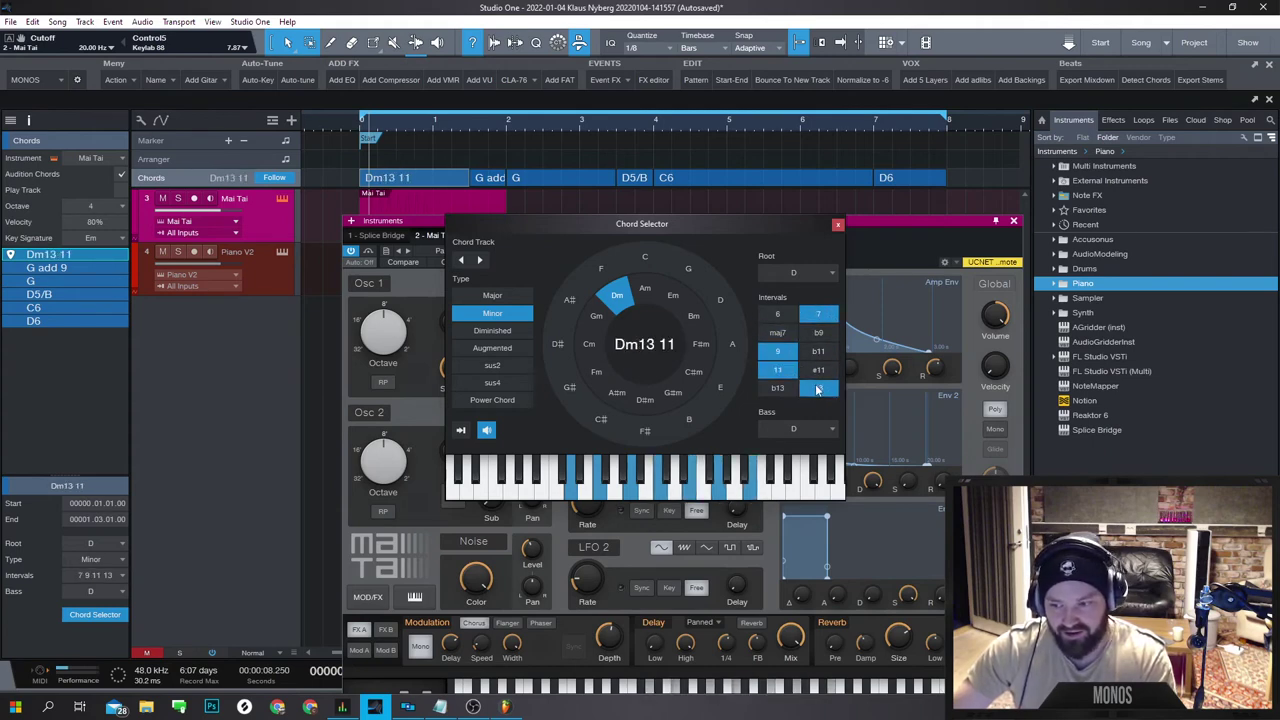
{"action": "left_click", "coordinate": [816, 388]}
{"action": "left_click", "coordinate": [818, 392]}
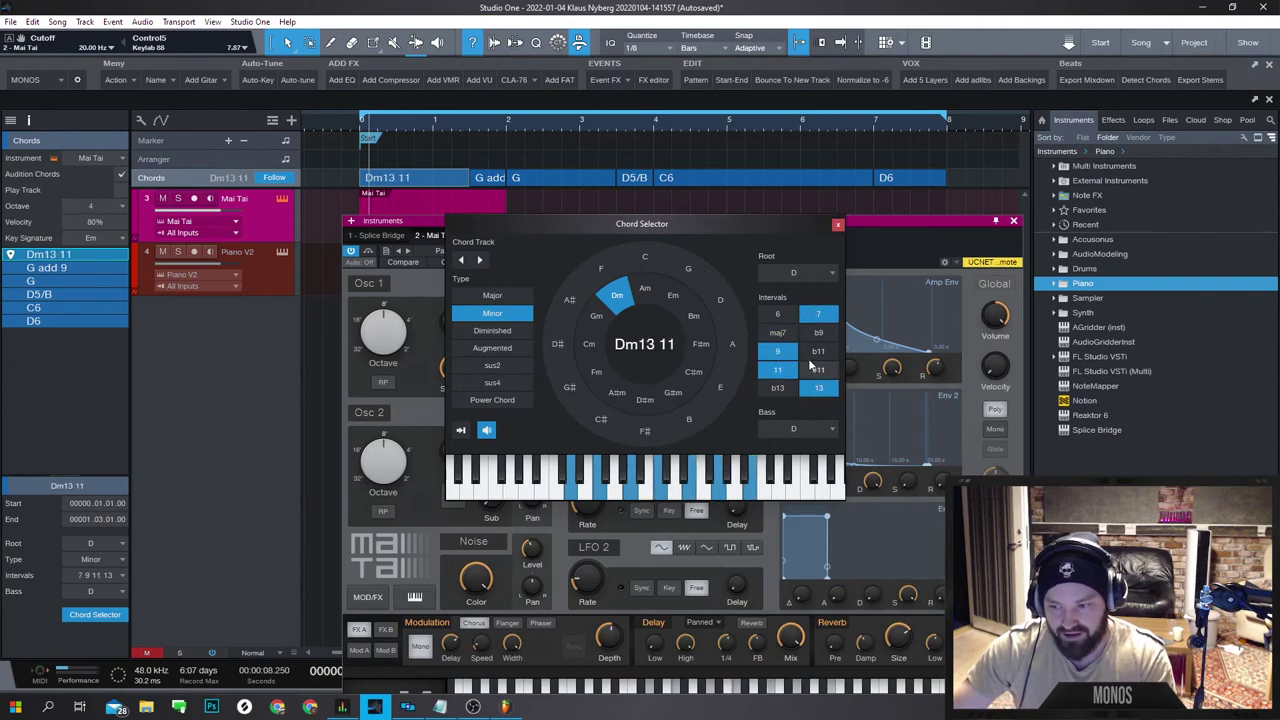
Reduce the chord to Dm9, add the 13 interval again, change the type to Major for D13 and close the Chord Selector.
{"action": "left_click", "coordinate": [816, 332]}
{"action": "left_click", "coordinate": [780, 351]}
{"action": "left_click", "coordinate": [781, 370]}
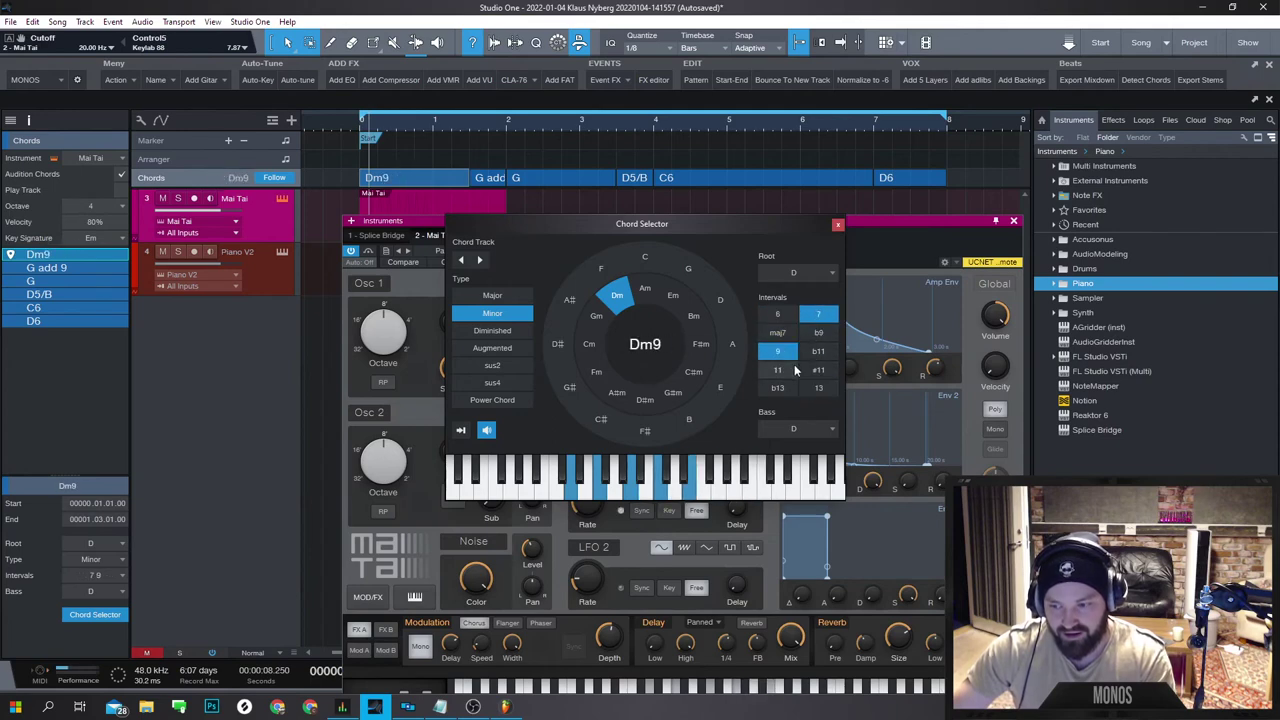
{"action": "left_click", "coordinate": [816, 388]}
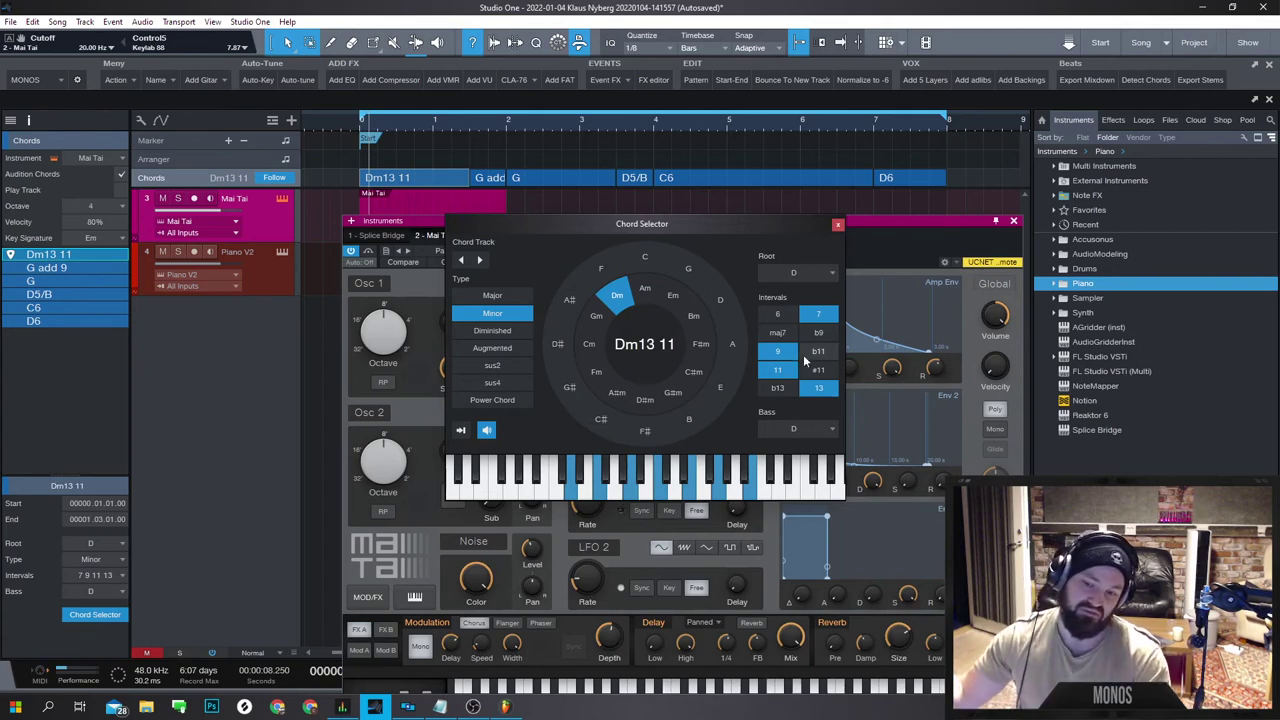
{"action": "left_click", "coordinate": [494, 296]}
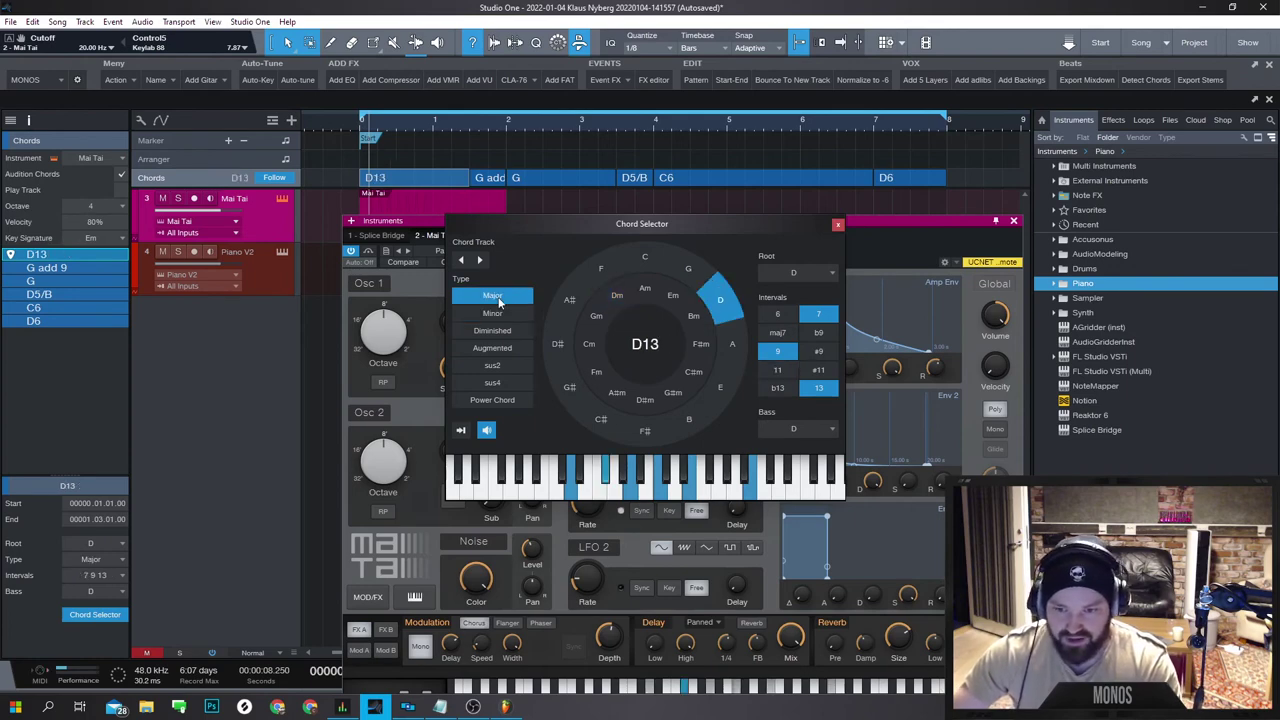
{"action": "left_click", "coordinate": [837, 225]}
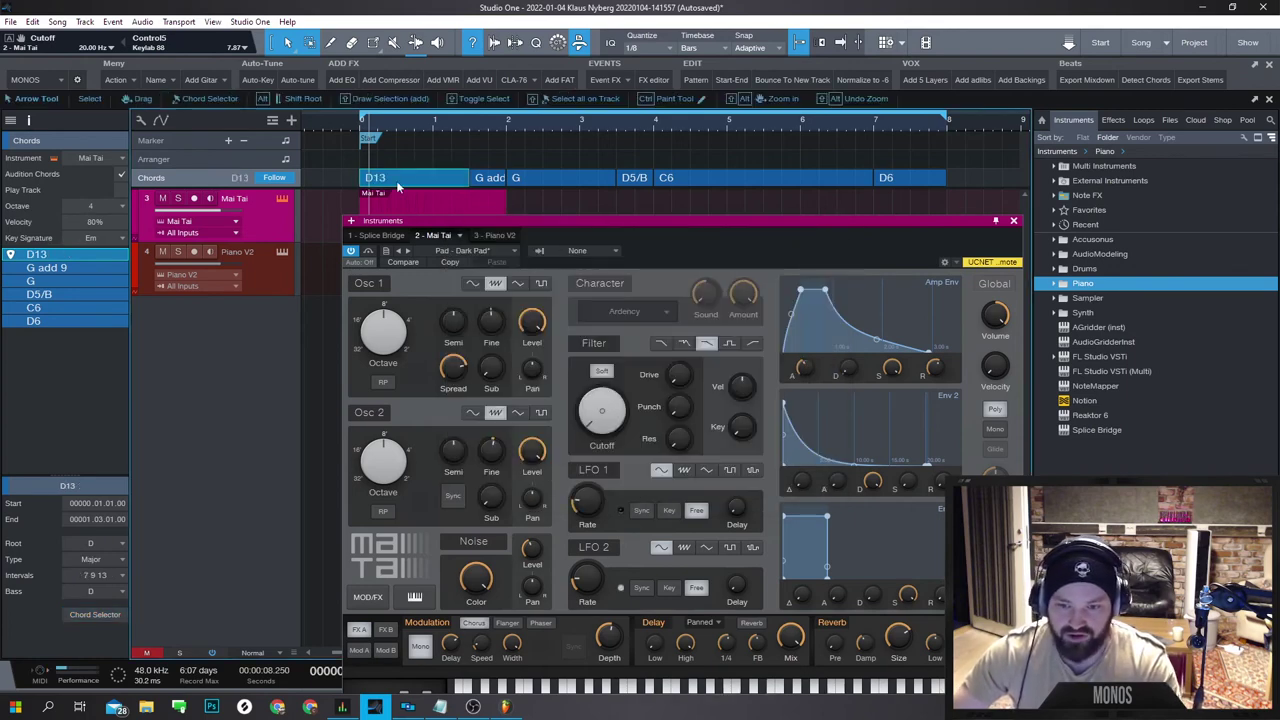
Open the Mai Tai part in the note editor and bring its rising C2 to C3 notes into view.
{"action": "left_click_drag", "start_coordinate": [397, 187], "coordinate": [378, 219]}
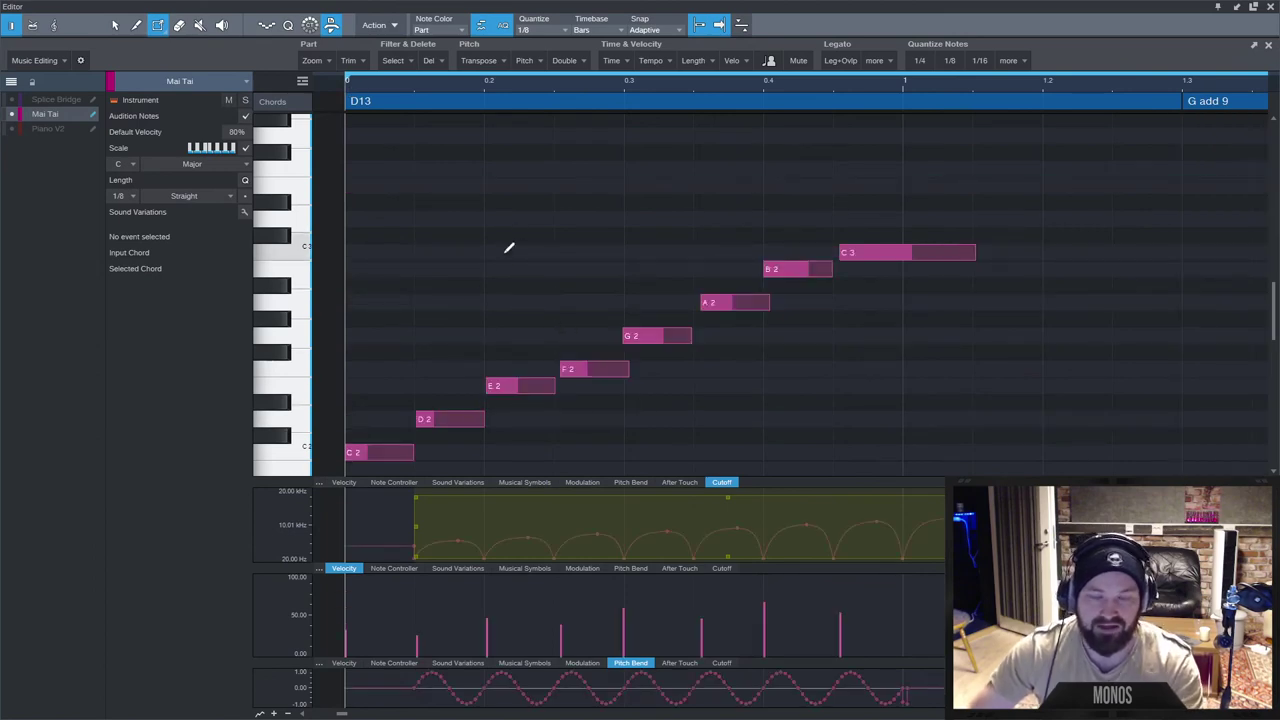
{"action": "scroll", "coordinate": [522, 350], "scroll_direction": "down", "scroll_amount": 1}
{"action": "scroll", "coordinate": [502, 399], "scroll_direction": "up", "scroll_amount": 1}
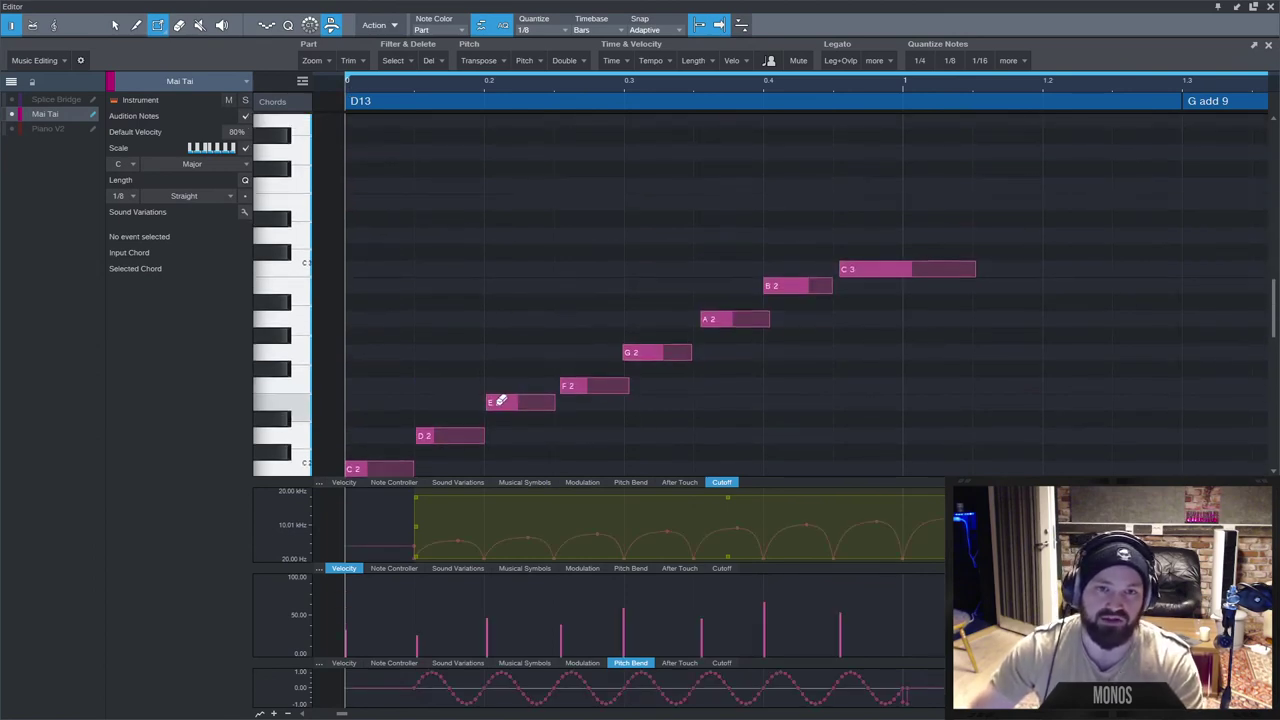
{"action": "scroll", "coordinate": [504, 399], "scroll_direction": "down", "scroll_amount": 1}
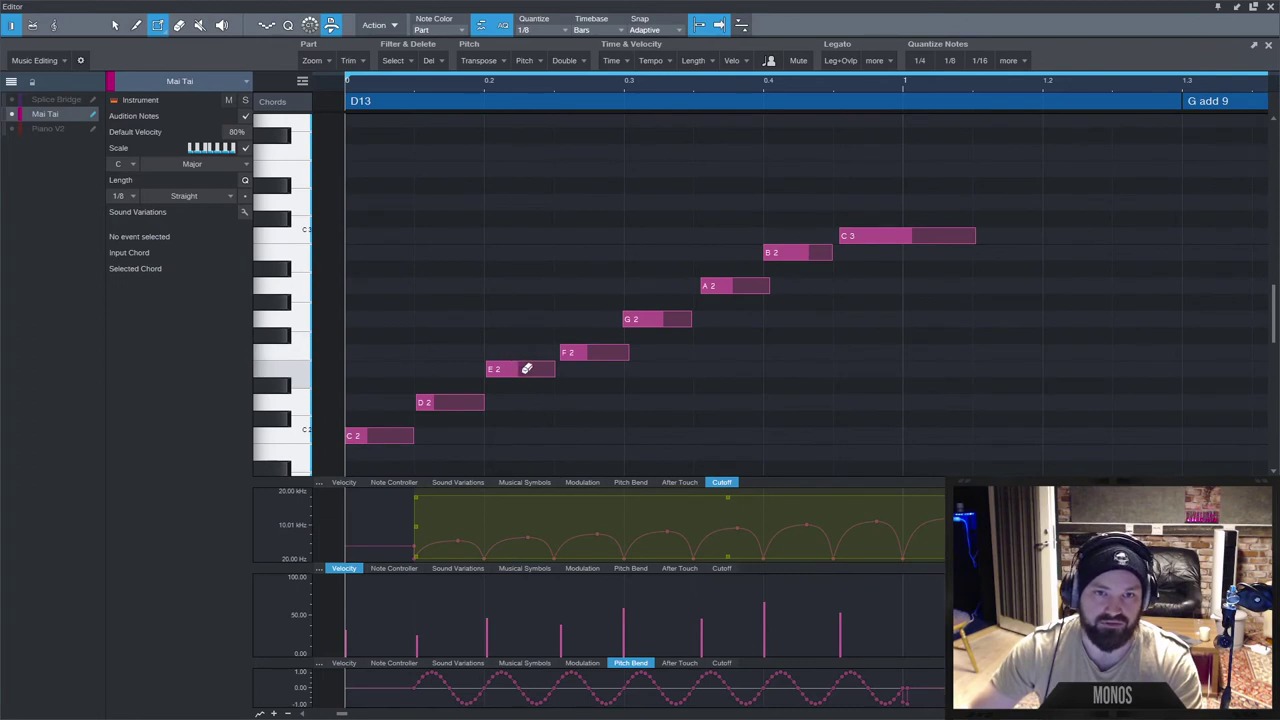
{"action": "mouse_move", "coordinate": [524, 369]}
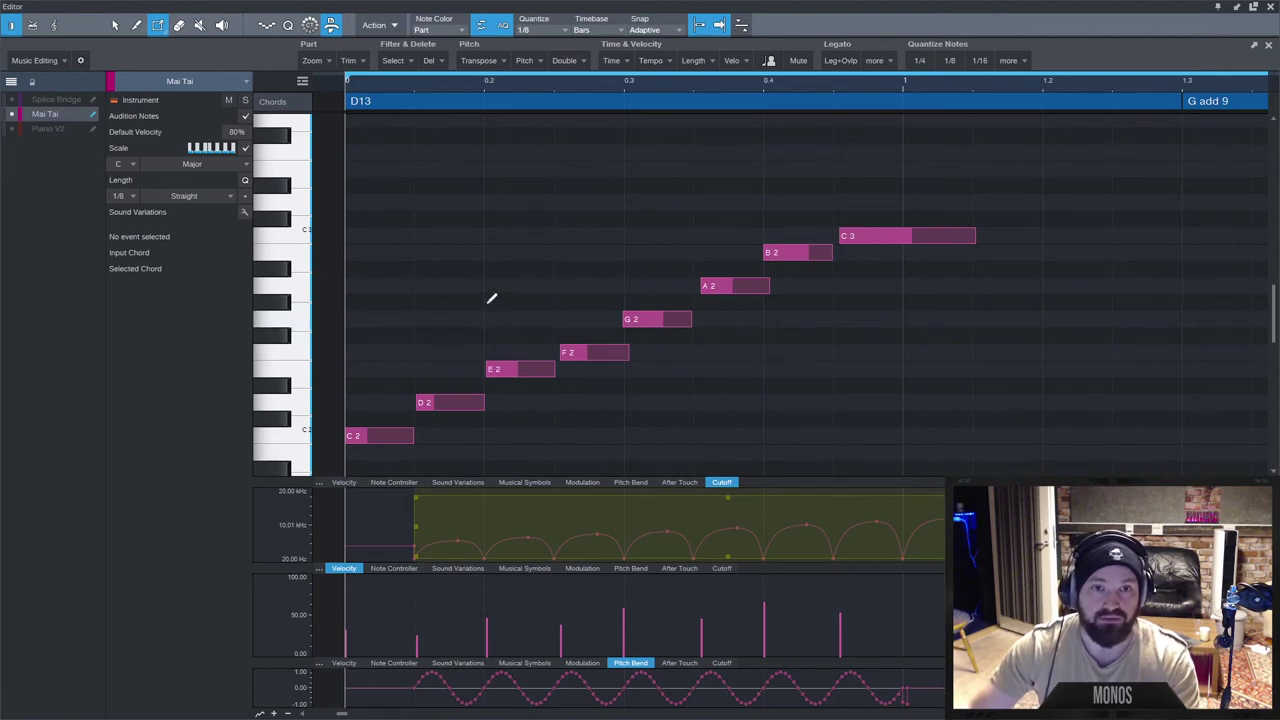
Build an E chord on the E2 note by adding G#2 and B2 with the scale turned off, and check its three notes together.
{"action": "mouse_move", "coordinate": [500, 299]}
{"action": "left_mouse_down"}
{"action": "mouse_move", "coordinate": [536, 312]}
{"action": "mouse_move", "coordinate": [522, 313]}
{"action": "mouse_move", "coordinate": [514, 291]}
{"action": "mouse_move", "coordinate": [515, 309]}
{"action": "left_mouse_up"}
{"action": "left_click", "coordinate": [491, 302]}
{"action": "key", "text": "1"}
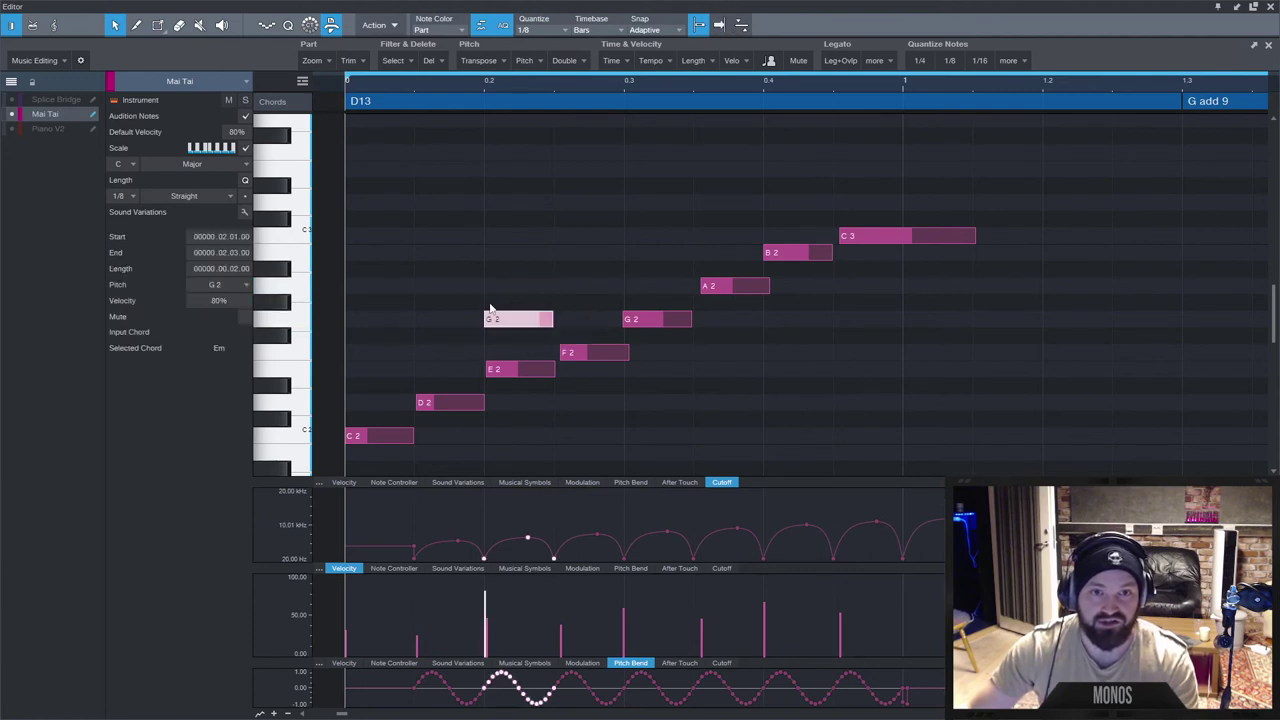
{"action": "key", "text": "Up"}
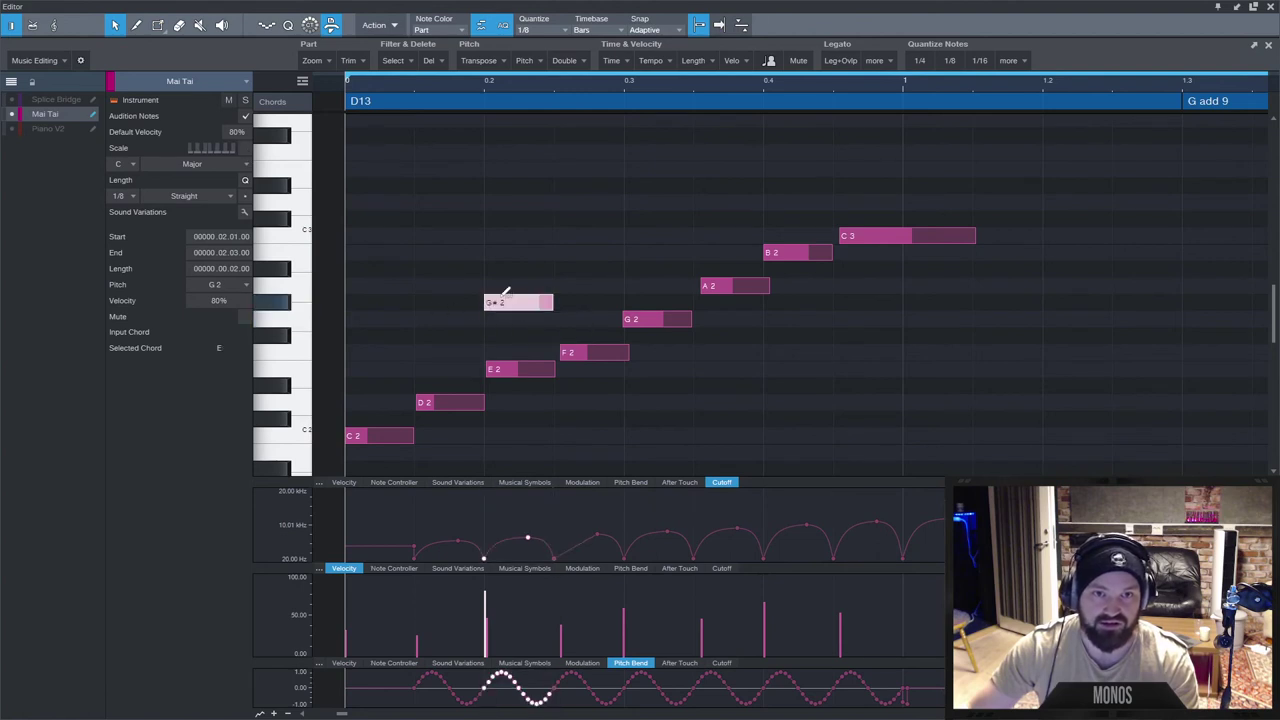
{"action": "double_click", "coordinate": [487, 252]}
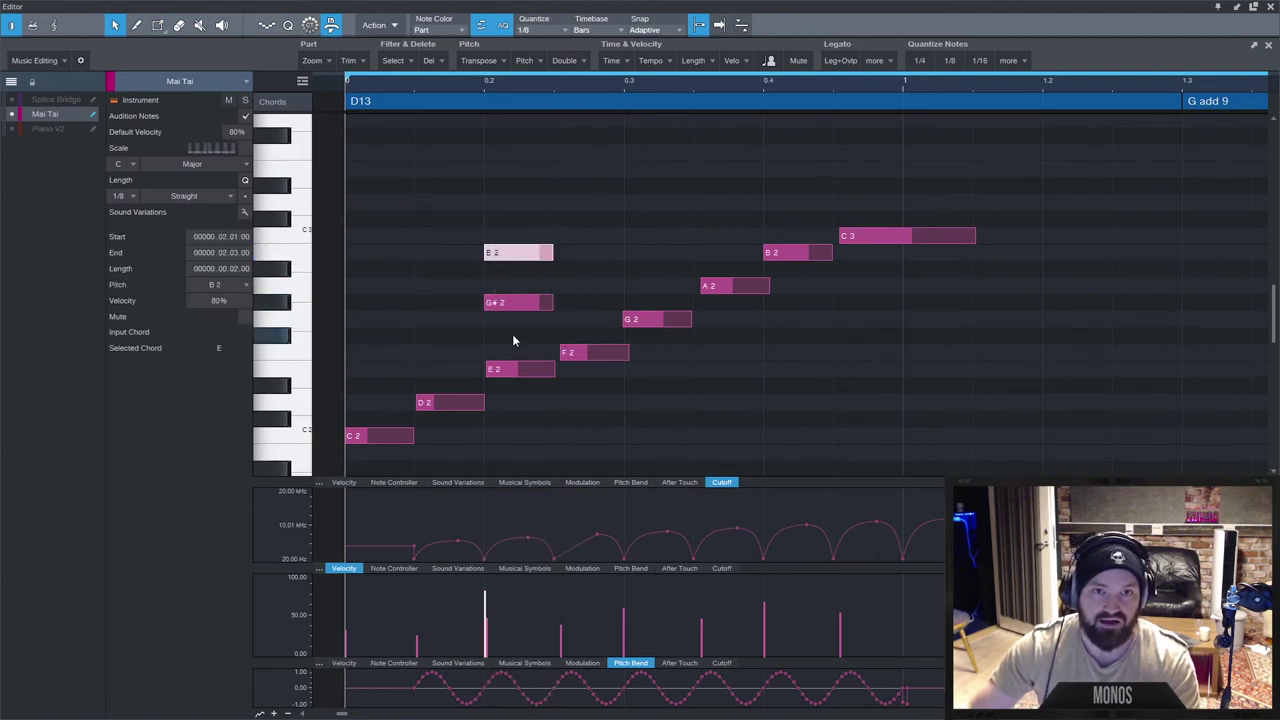
{"action": "key", "text": "space"}
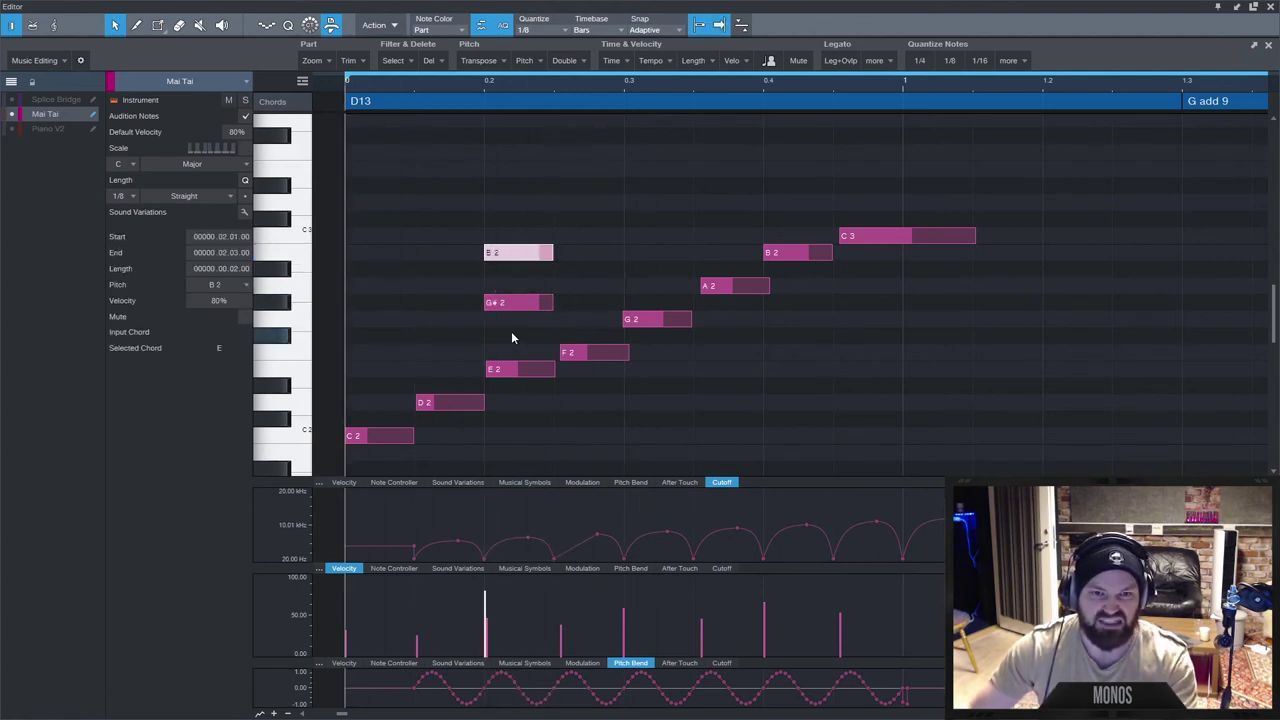
{"action": "left_click_drag", "start_coordinate": [500, 194], "coordinate": [519, 442]}
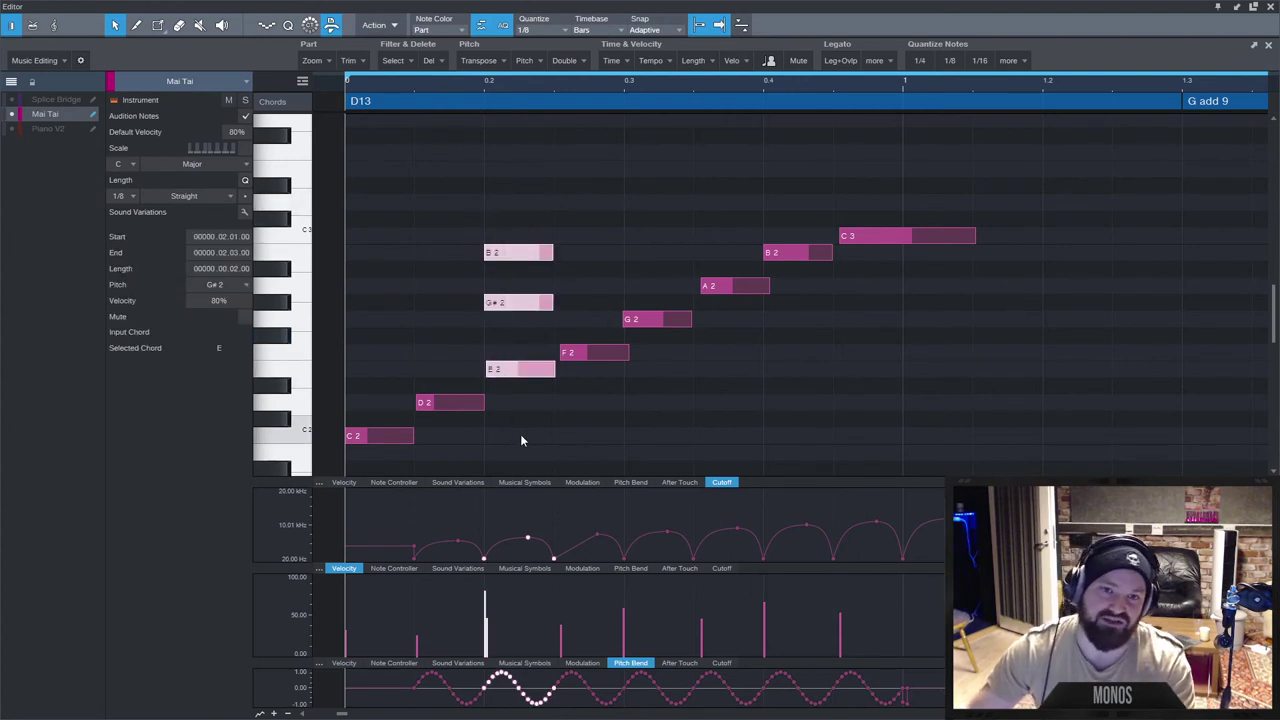
{"action": "left_click", "coordinate": [522, 434]}
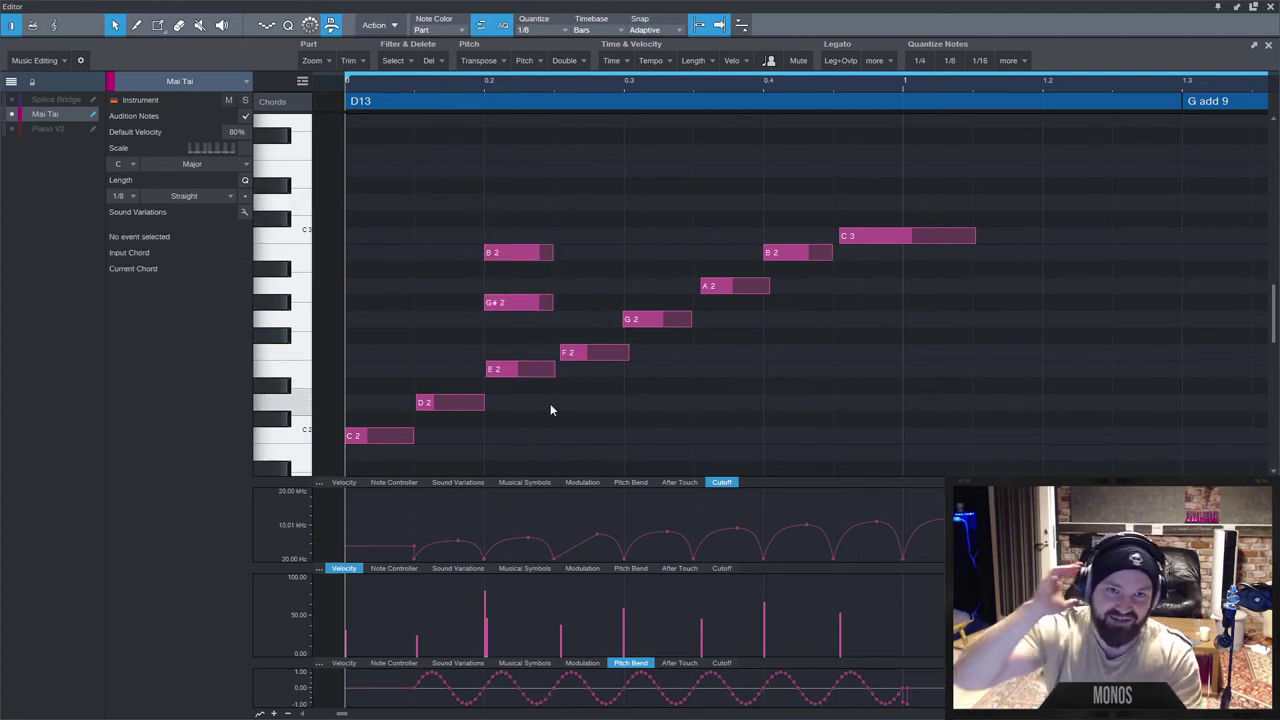
Add E2 and G2 above the first C2 note to form a C chord, and check each of its notes.
{"action": "left_click", "coordinate": [357, 368]}
{"action": "left_click", "coordinate": [356, 318]}
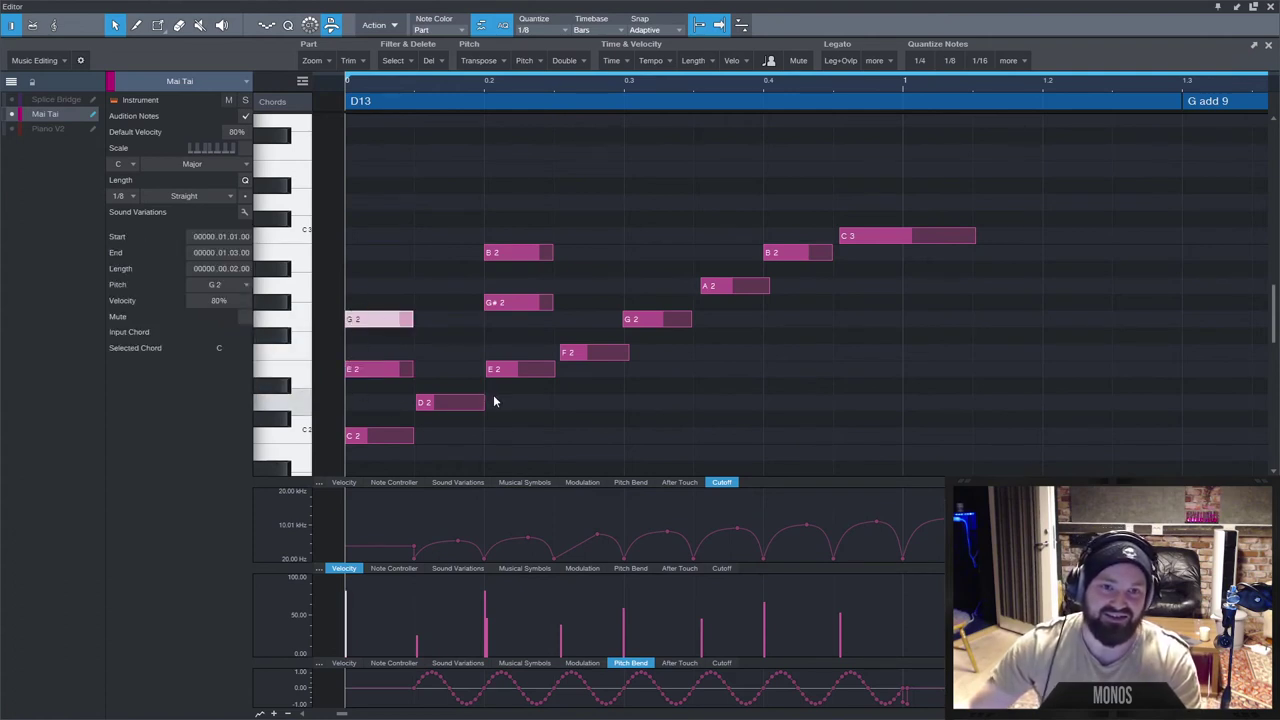
{"action": "left_click", "coordinate": [372, 436]}
{"action": "left_click", "coordinate": [363, 371]}
{"action": "left_click", "coordinate": [366, 320]}
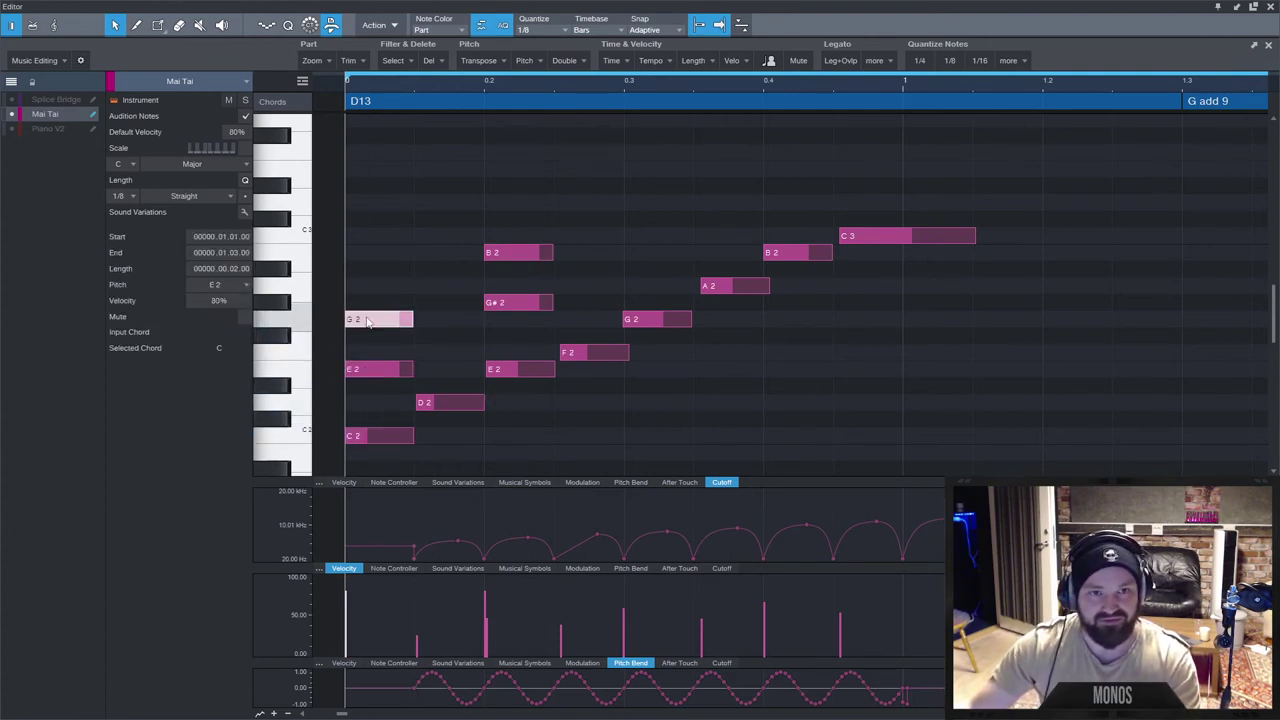
{"action": "left_click", "coordinate": [373, 436]}
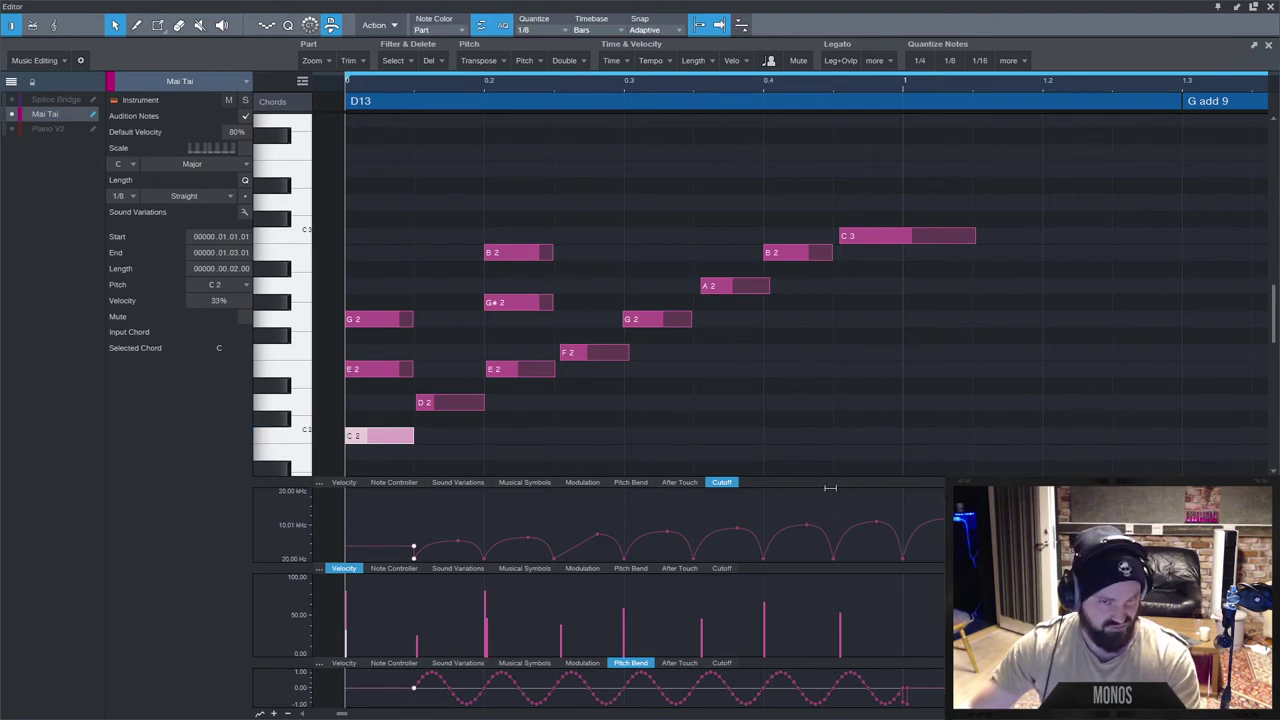
Add a C3 note on top of the first chord, then delete the C3, G2 and E2 notes above C2.
{"action": "left_click", "coordinate": [360, 236]}
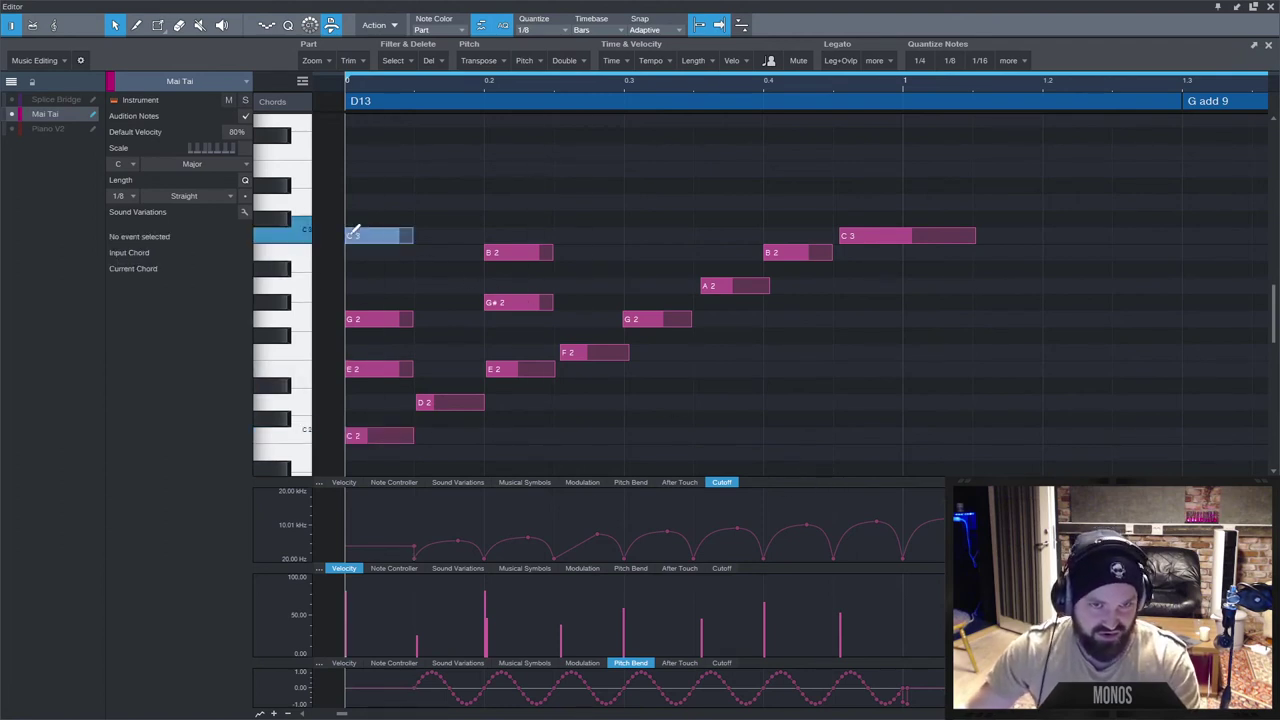
{"action": "left_click_drag", "start_coordinate": [414, 194], "coordinate": [371, 386]}
{"action": "key", "text": "Delete"}
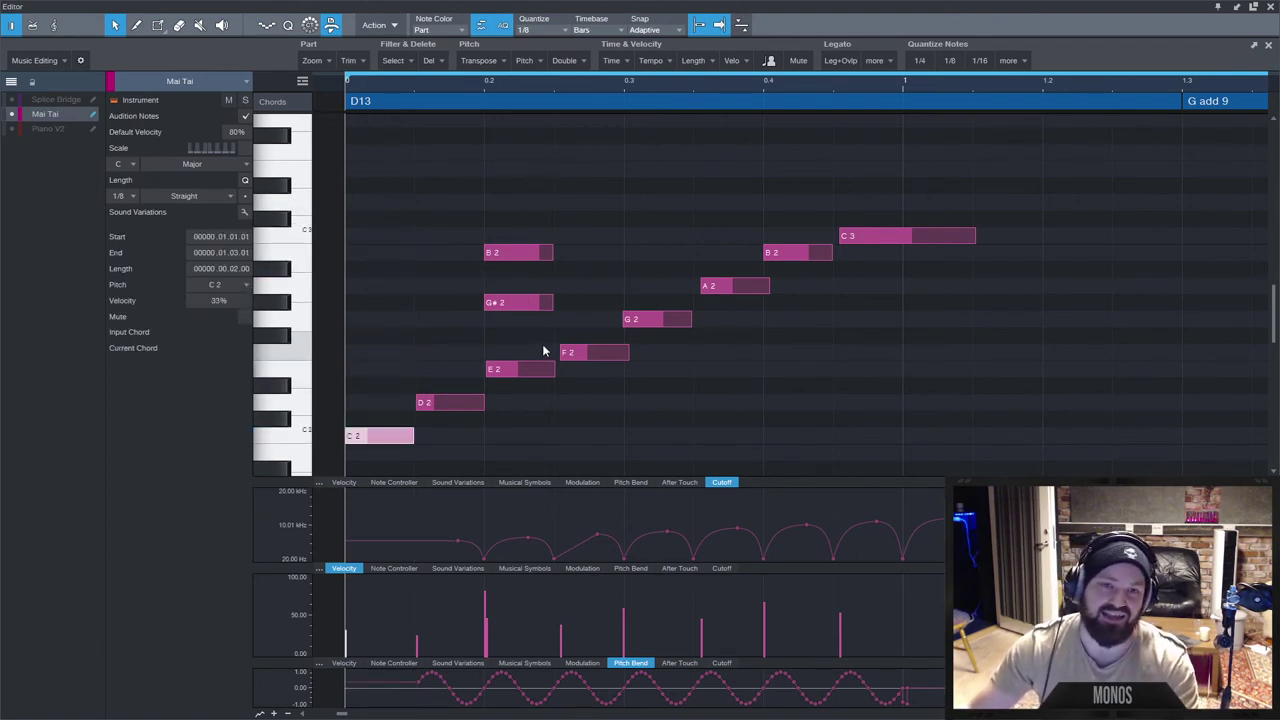
Clear the Mai Tai part by deleting all of its notes.
{"action": "scroll", "coordinate": [500, 300], "scroll_direction": "up", "scroll_amount": 1}
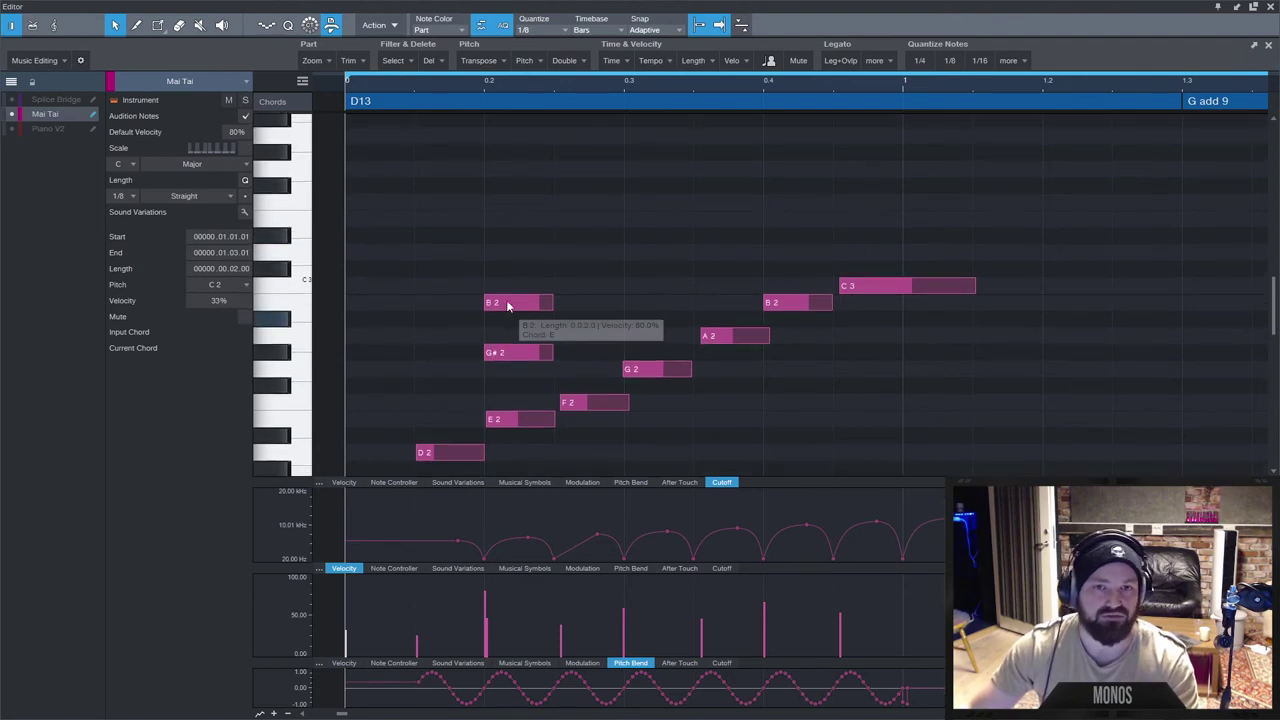
{"action": "scroll", "coordinate": [507, 305], "scroll_direction": "down", "scroll_amount": 1}
{"action": "left_click", "coordinate": [886, 185]}
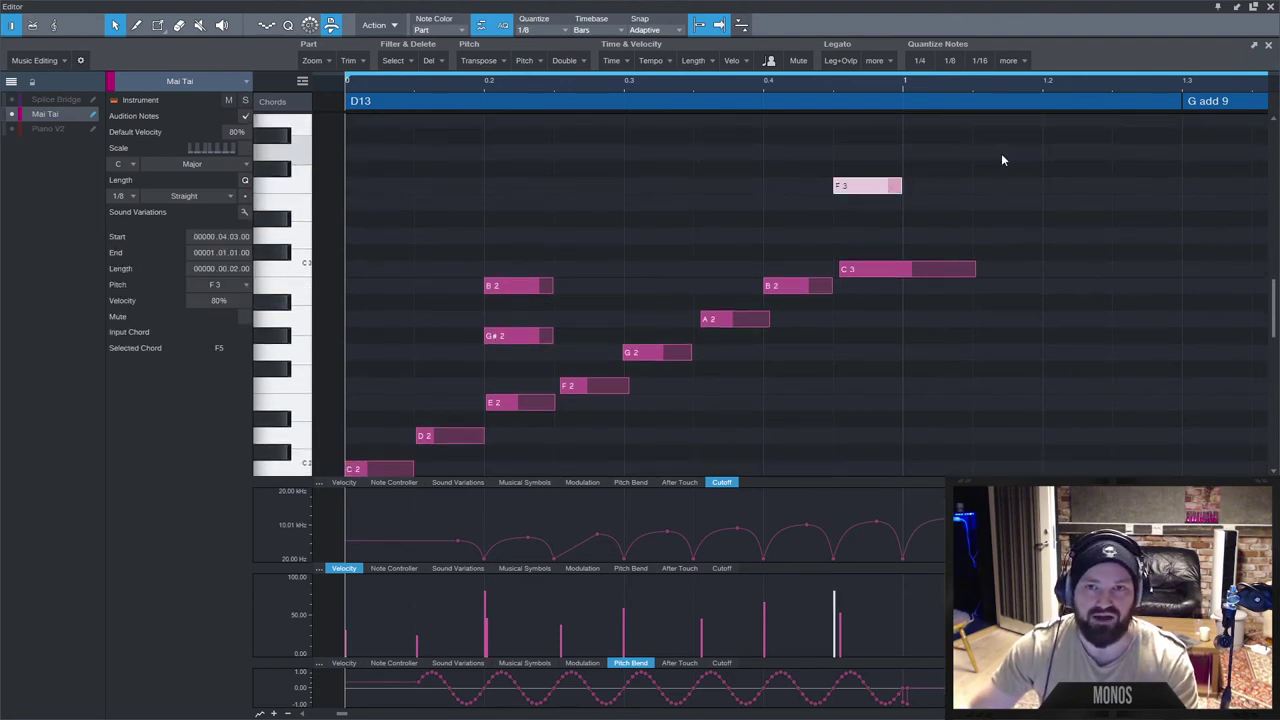
{"action": "left_click_drag", "start_coordinate": [1003, 150], "coordinate": [374, 460]}
{"action": "key", "text": "Delete"}
{"action": "scroll", "coordinate": [555, 349], "scroll_direction": "up", "scroll_amount": 1}
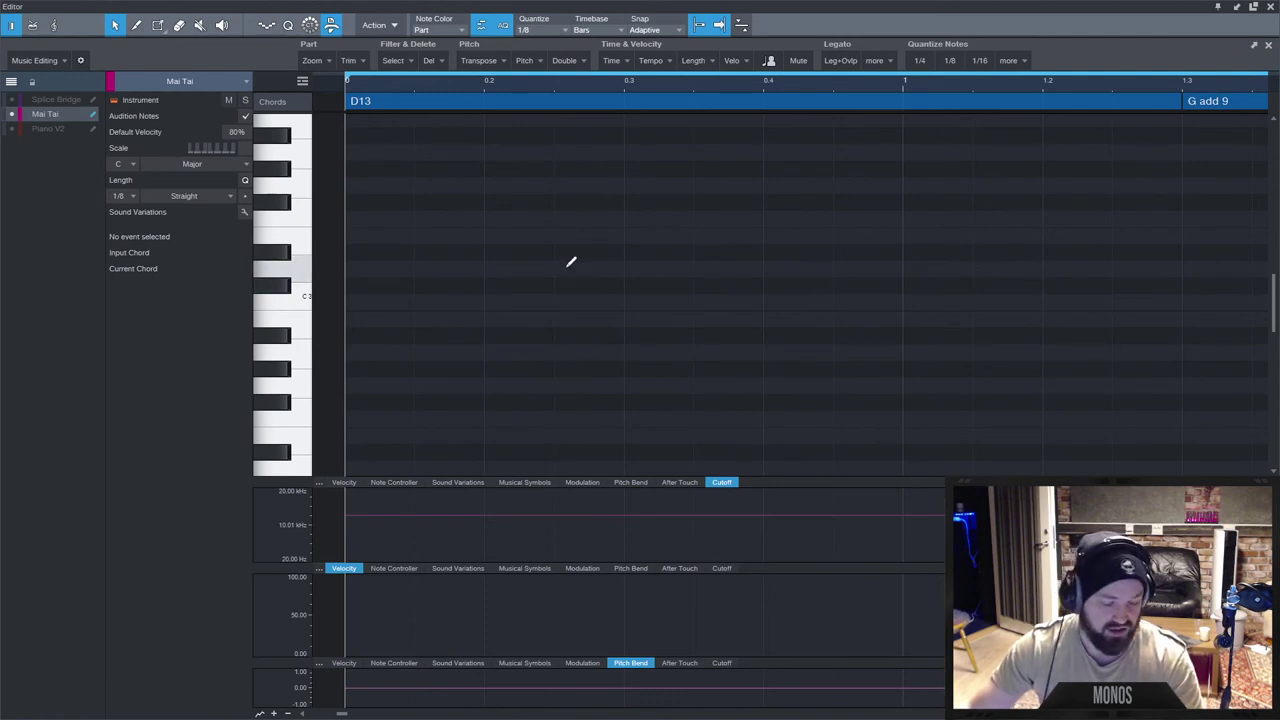
Add two short unsnapped D3 notes between 0.2 and 0.3, and play the part from the first one.
{"action": "left_click", "coordinate": [558, 268]}
{"action": "mouse_move", "coordinate": [601, 268]}
{"action": "left_mouse_down"}
{"action": "mouse_move", "coordinate": [622, 271]}
{"action": "mouse_move", "coordinate": [611, 273]}
{"action": "left_mouse_up"}
{"action": "left_click", "coordinate": [608, 268]}
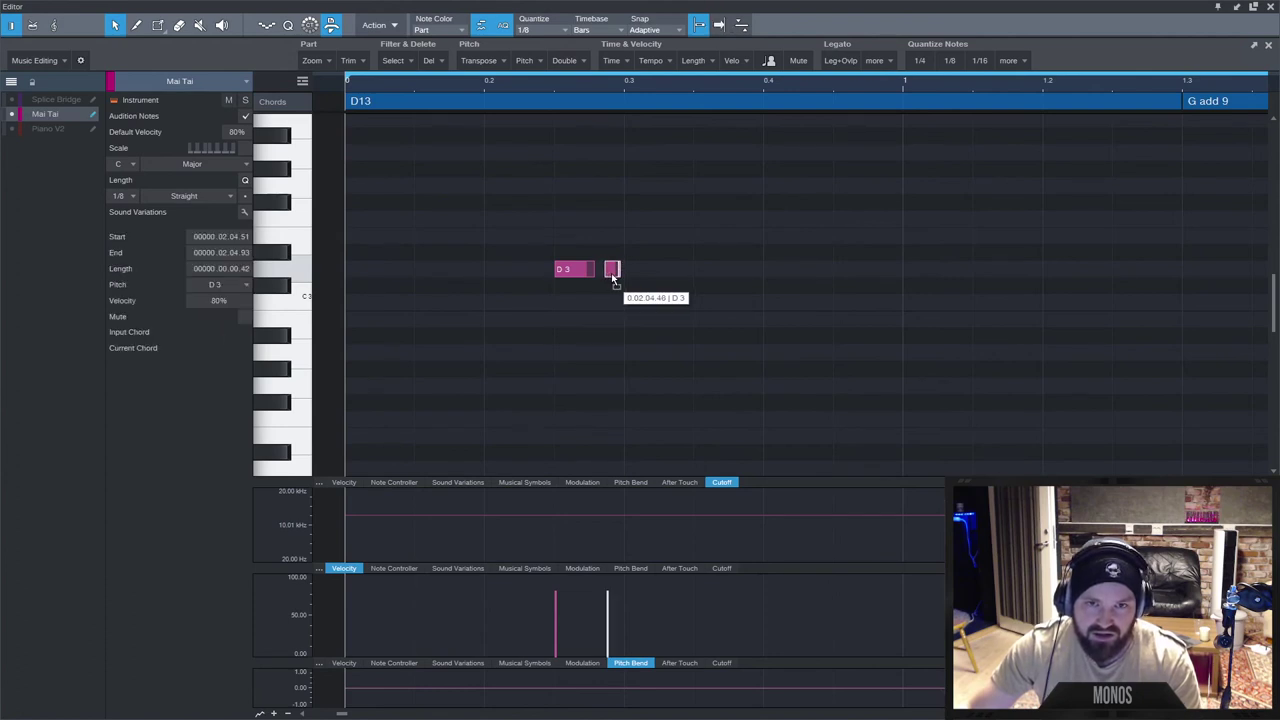
{"action": "left_click", "coordinate": [549, 85]}
{"action": "key", "text": "space"}
{"action": "key", "text": "space"}
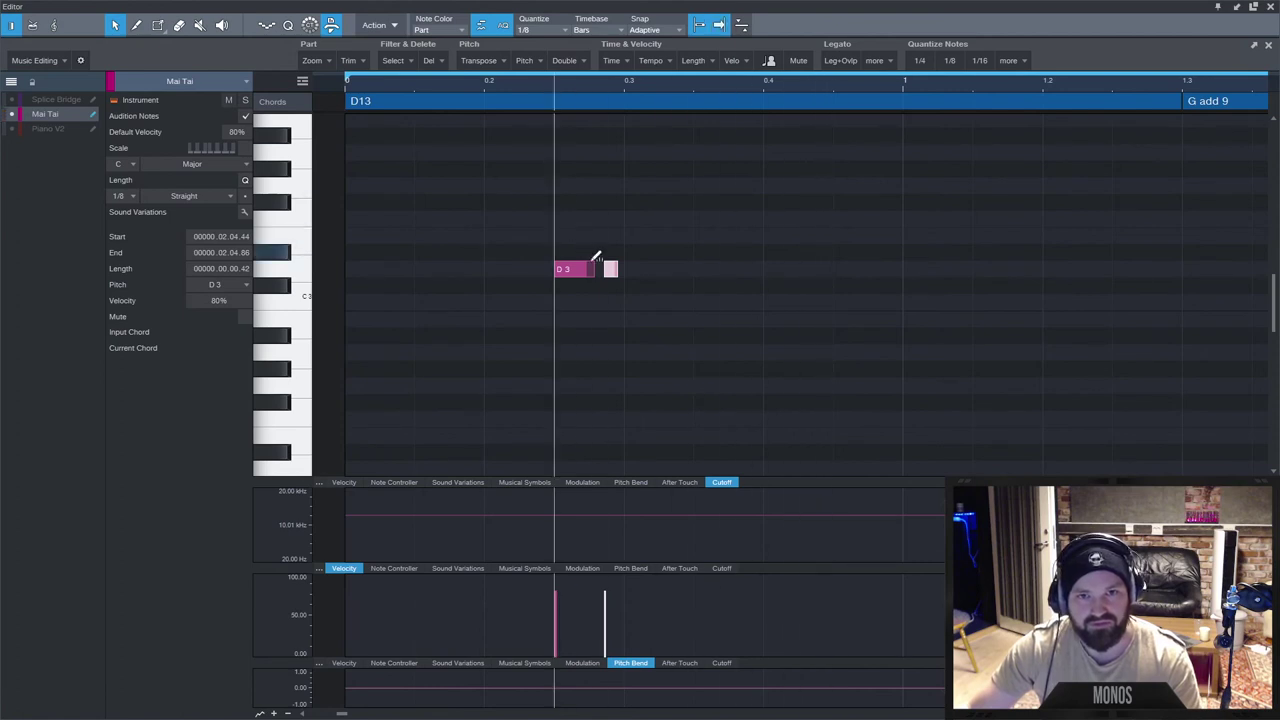
Shorten the first D3 note to a length of 0.0.0.08 and play the part from just before it.
{"action": "left_click_drag", "start_coordinate": [596, 258], "coordinate": [552, 304]}
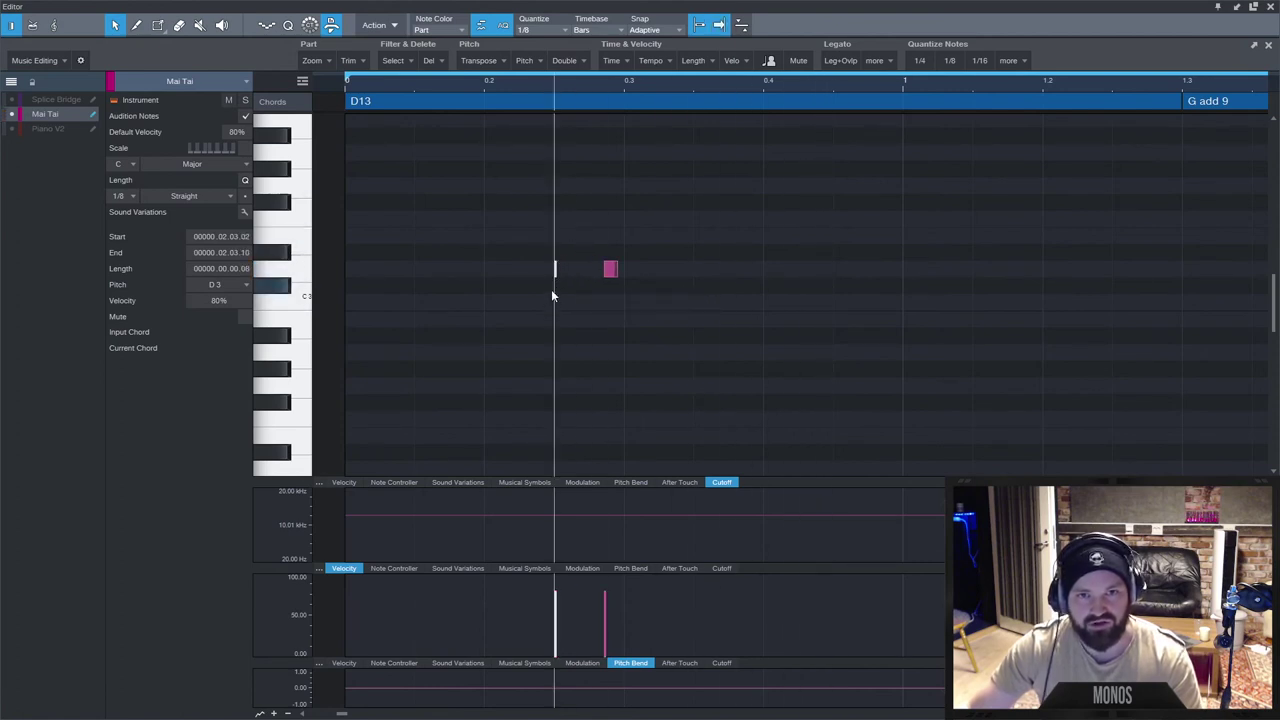
{"action": "key", "text": "space"}
{"action": "key", "text": "space"}
{"action": "key", "text": "space"}
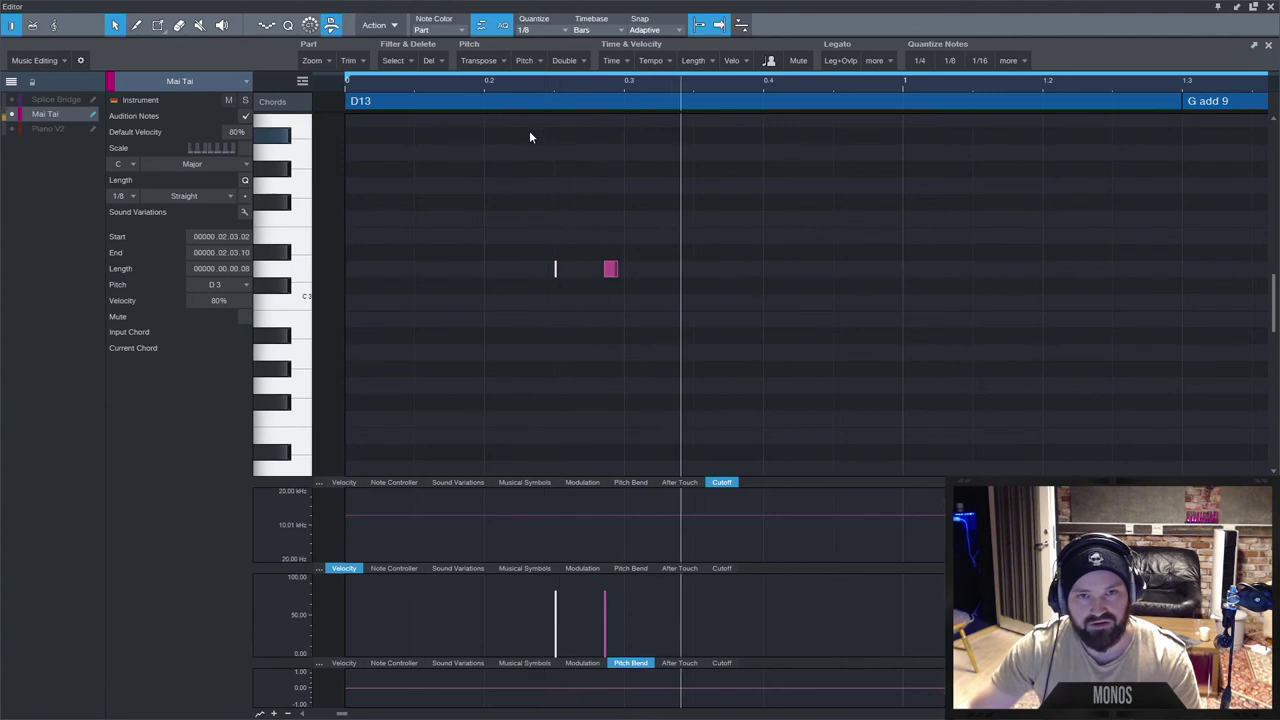
{"action": "left_click", "coordinate": [530, 137]}
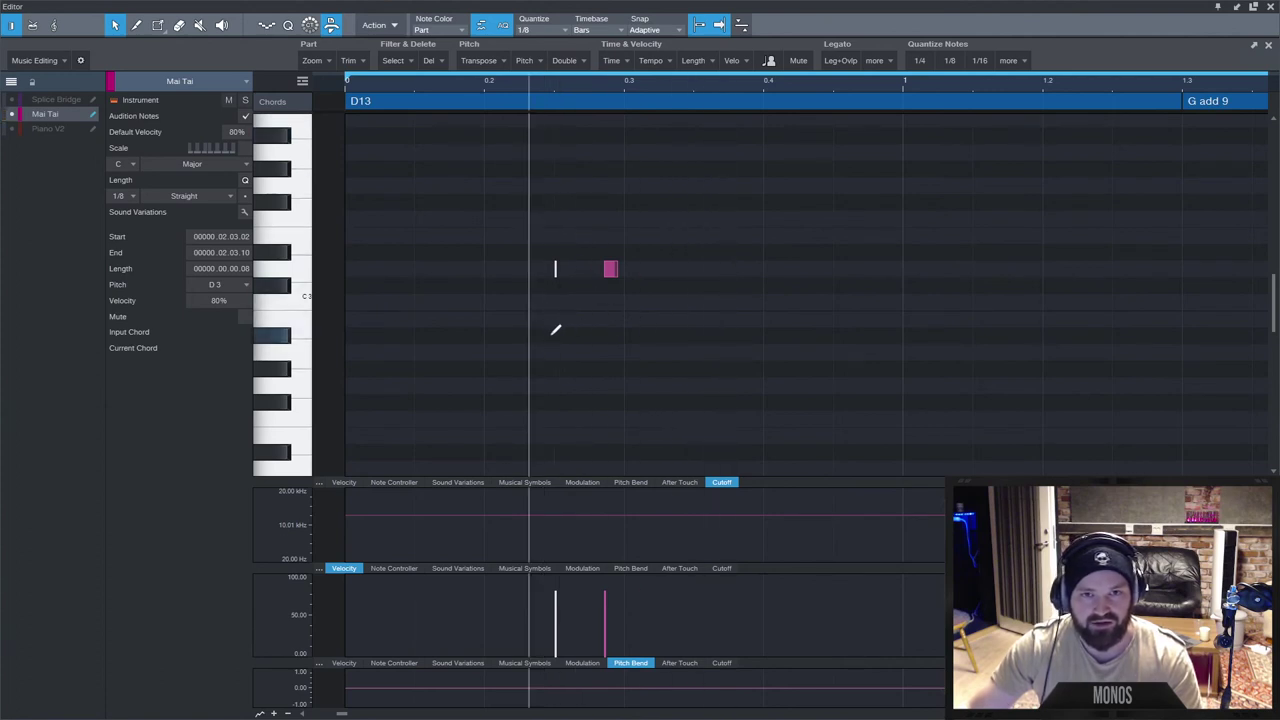
Draw an A#2 note under the D3 notes and extend it together with the second D3 note to 0.3.3.
{"action": "left_click_drag", "start_coordinate": [550, 335], "coordinate": [638, 334]}
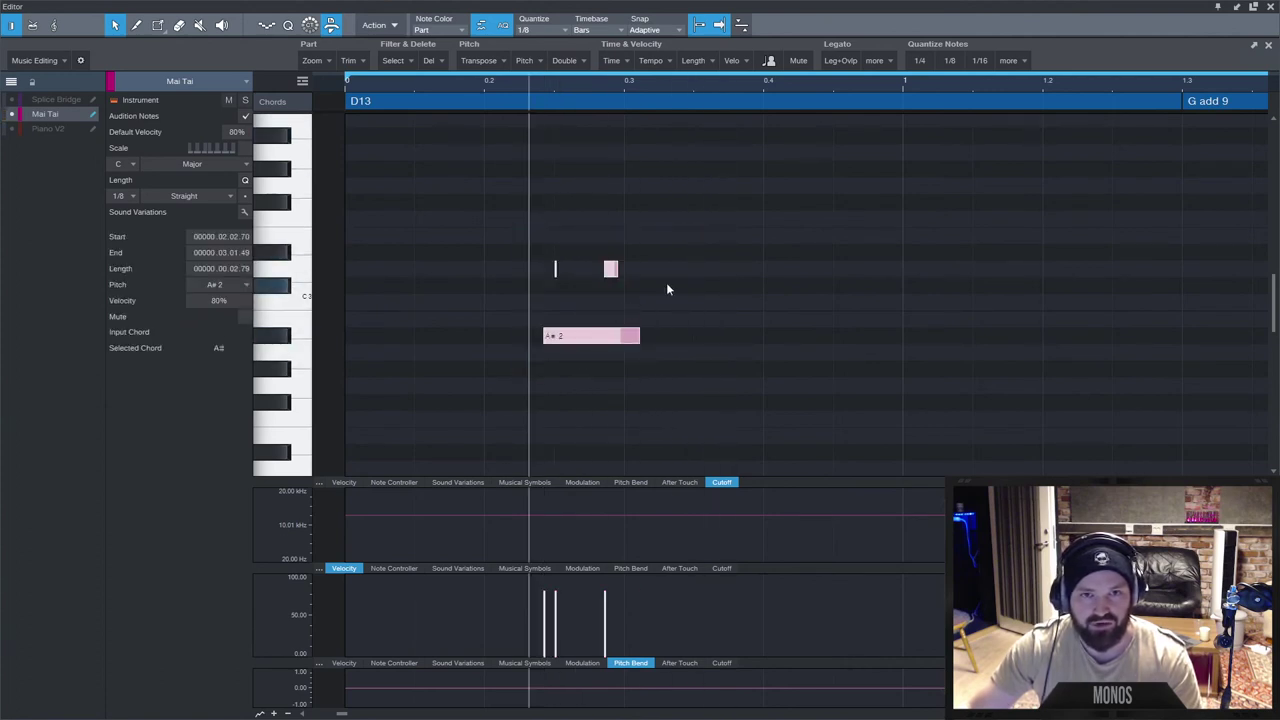
{"action": "mouse_move", "coordinate": [626, 268]}
{"action": "left_mouse_down"}
{"action": "mouse_move", "coordinate": [692, 268]}
{"action": "mouse_move", "coordinate": [648, 294]}
{"action": "mouse_move", "coordinate": [580, 391]}
{"action": "left_mouse_up"}
{"action": "key", "text": "Delete"}
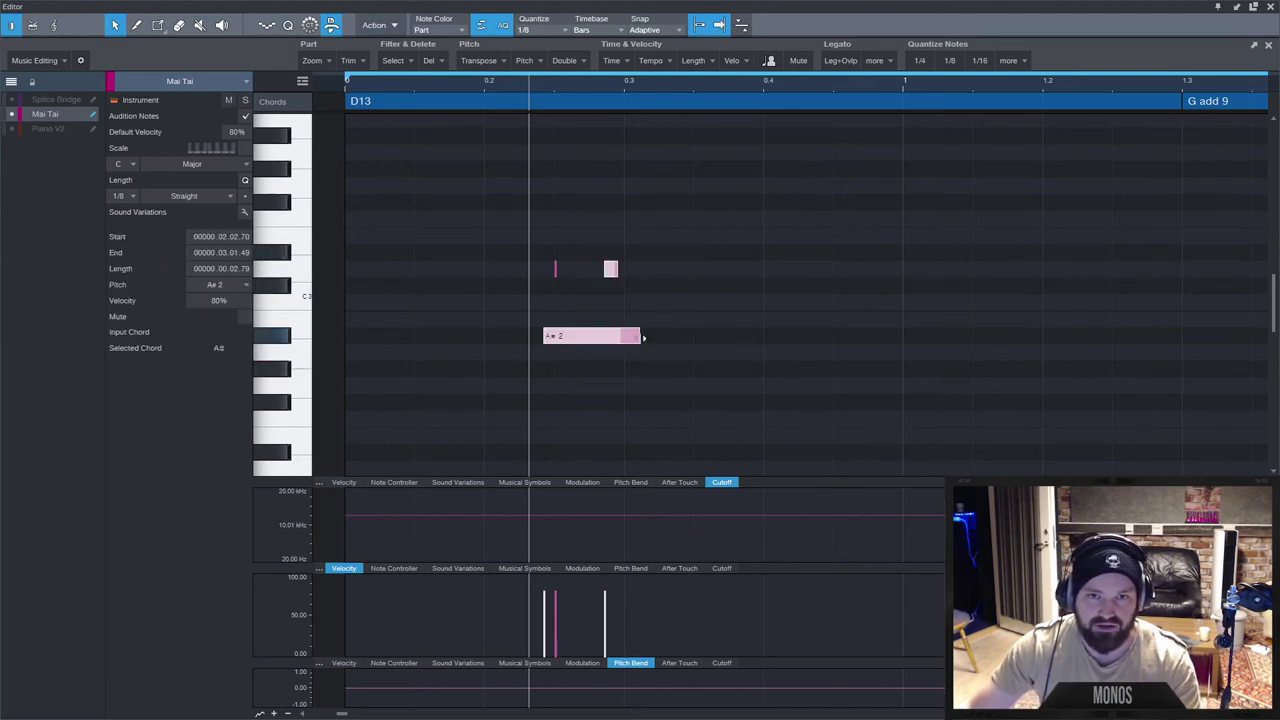
{"action": "left_click_drag", "start_coordinate": [643, 337], "coordinate": [684, 342]}
Play the two notes and draw a pitch bend ramp falling to about -1.00 and resetting to zero at their end.
{"action": "key", "text": "space"}
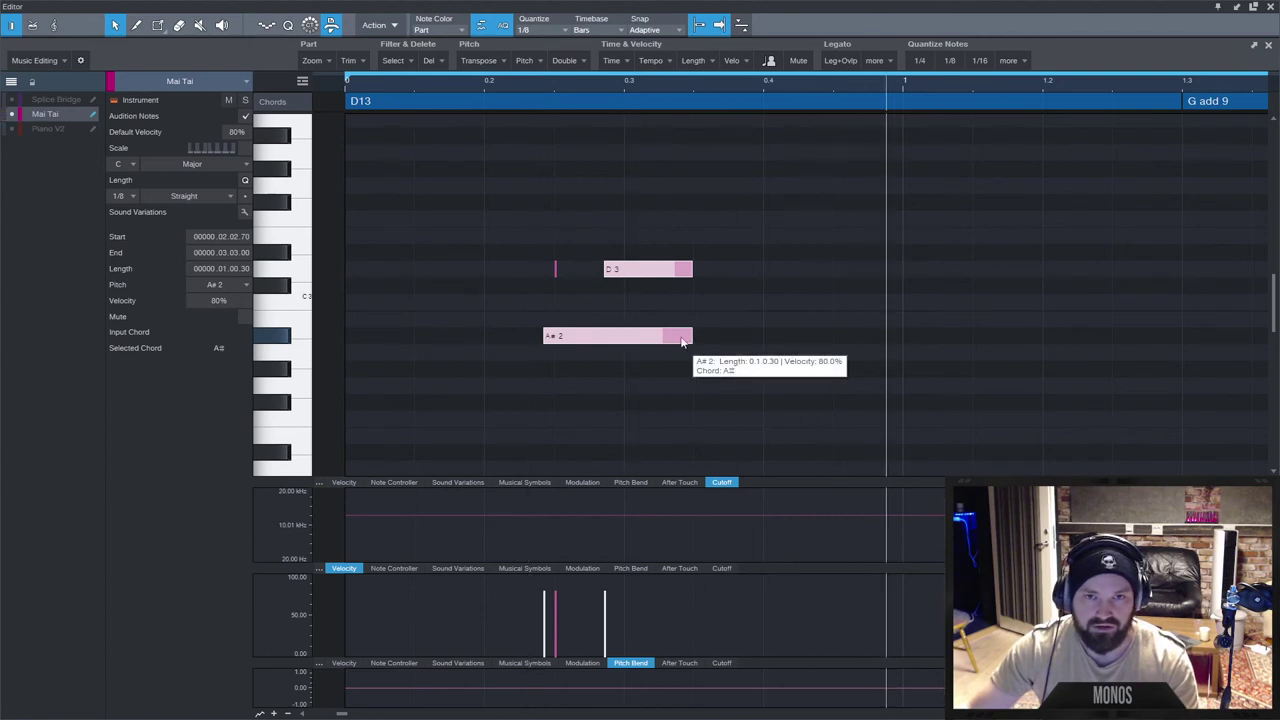
{"action": "key", "text": "space"}
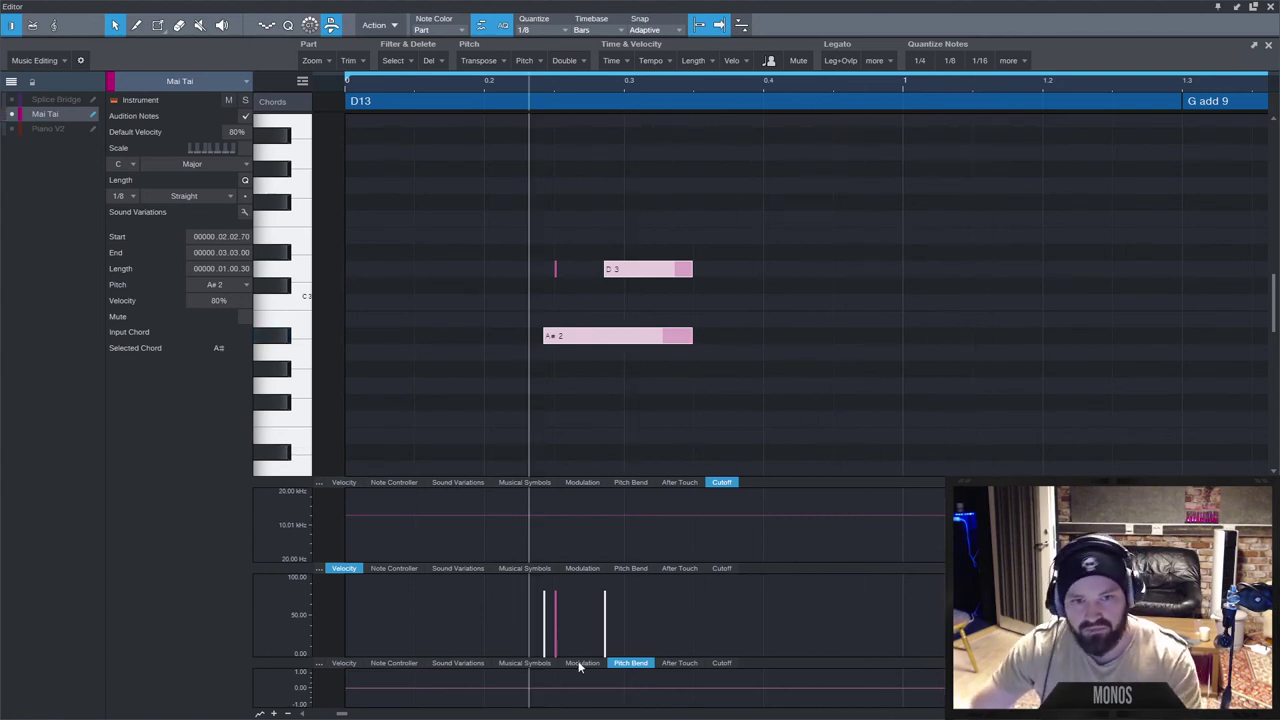
{"action": "left_click", "coordinate": [574, 693]}
{"action": "left_click_drag", "start_coordinate": [670, 710], "coordinate": [693, 689]}
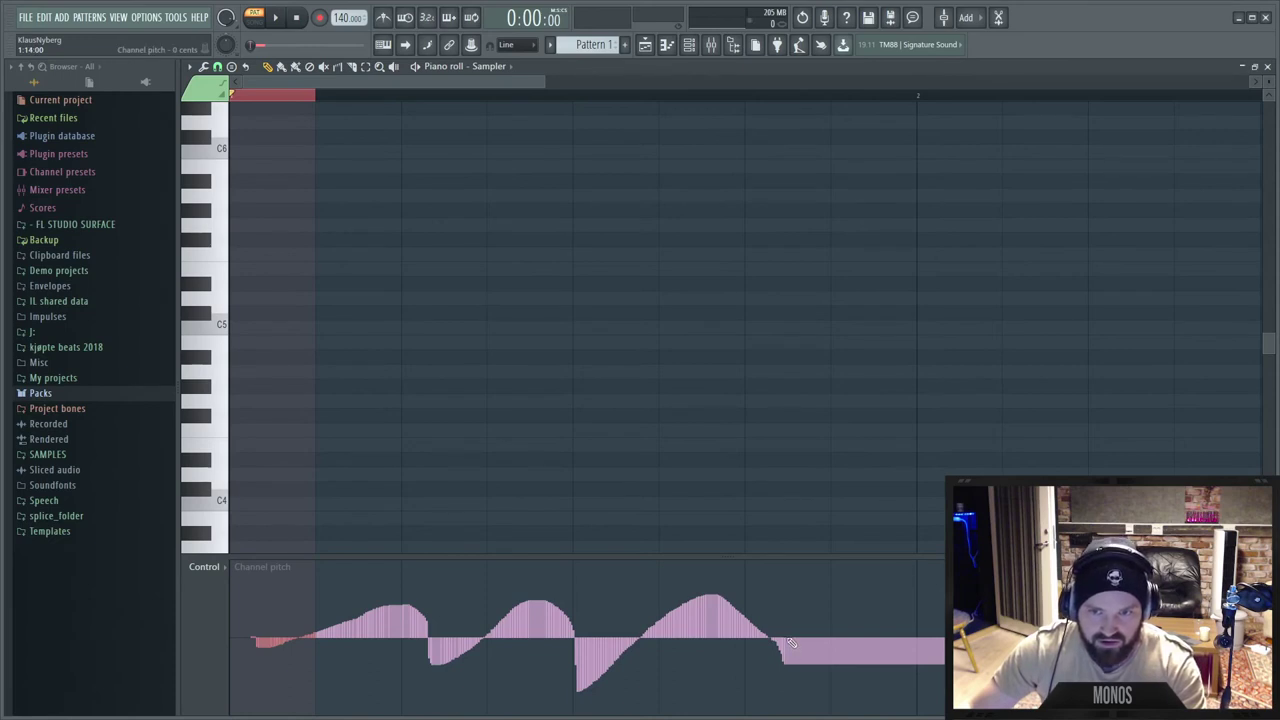
Switch to FL Studio and flatten the later part of the channel pitch curve below the piano roll.
{"action": "left_click", "coordinate": [309, 66]}
{"action": "left_click_drag", "start_coordinate": [866, 697], "coordinate": [742, 676]}
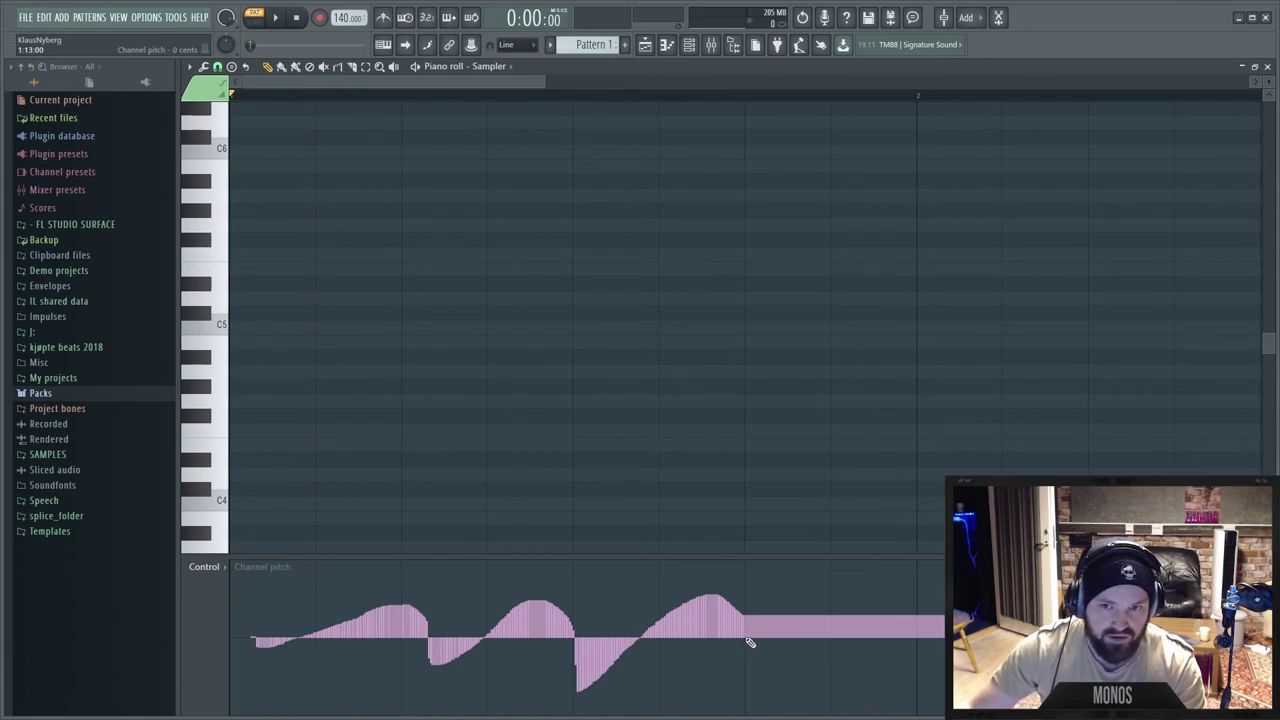
{"action": "key", "text": "ctrl+z"}
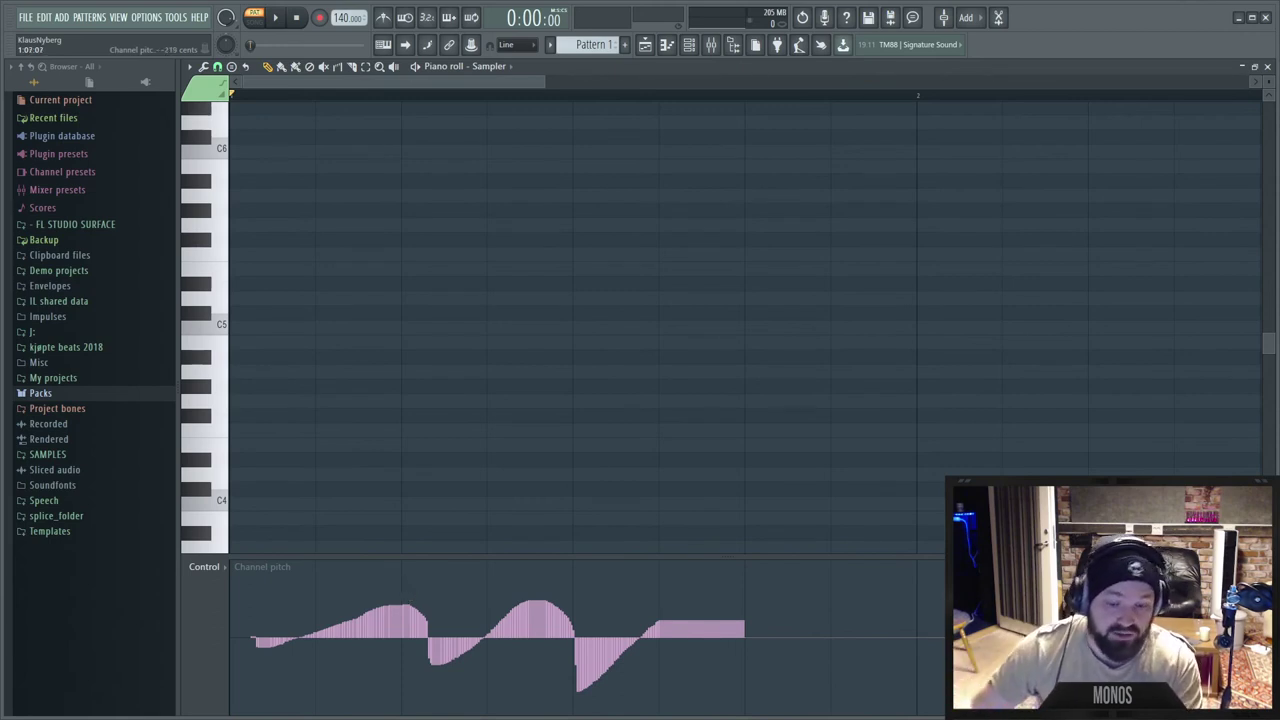
Switch back to Studio One and draw a peak with a curved rise followed by a square pulse in the Mai Tai cutoff automation.
{"action": "key", "text": "alt+Tab"}
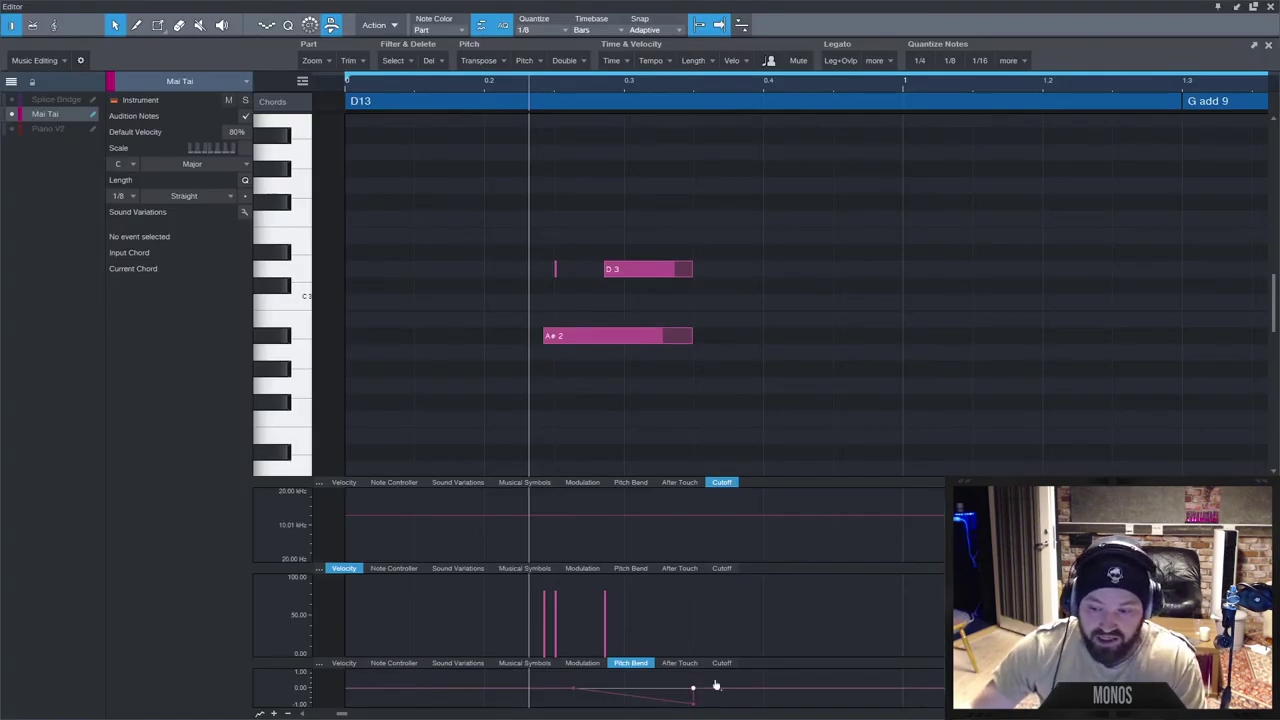
{"action": "left_click", "coordinate": [277, 334]}
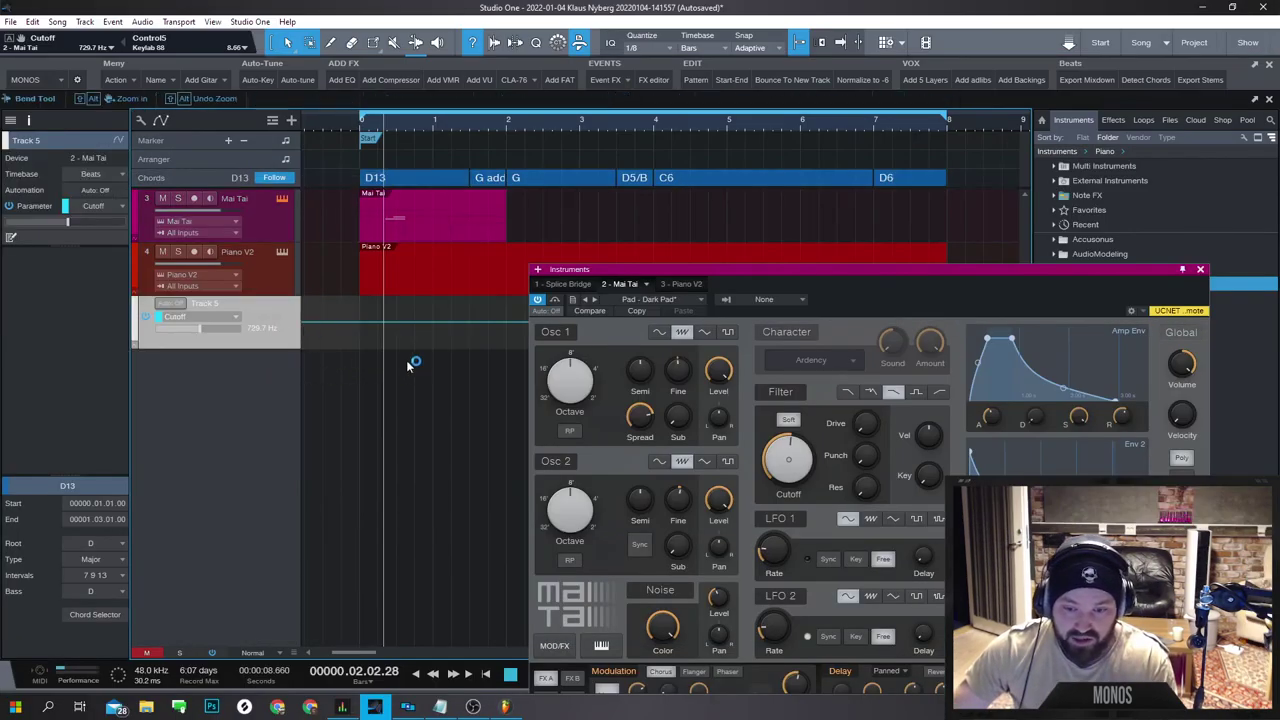
{"action": "left_click", "coordinate": [363, 329]}
{"action": "left_click", "coordinate": [385, 309]}
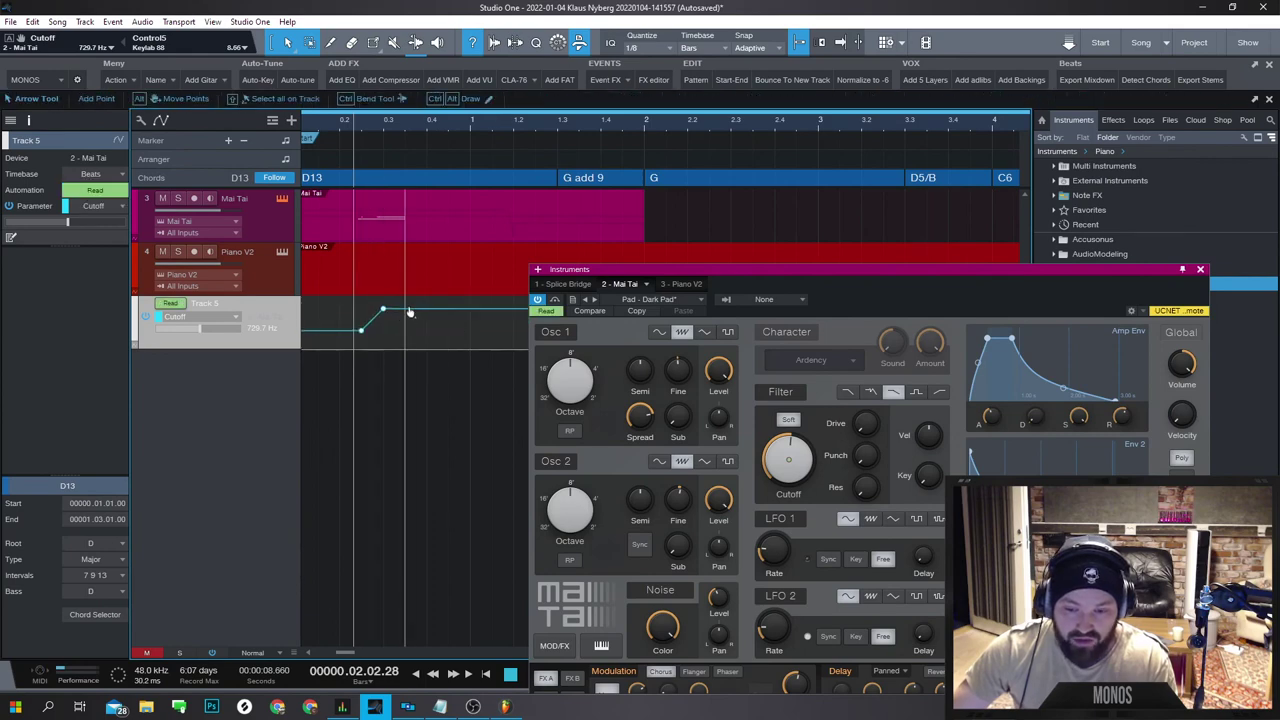
{"action": "left_click_drag", "start_coordinate": [408, 311], "coordinate": [405, 402]}
{"action": "left_click", "coordinate": [372, 318]}
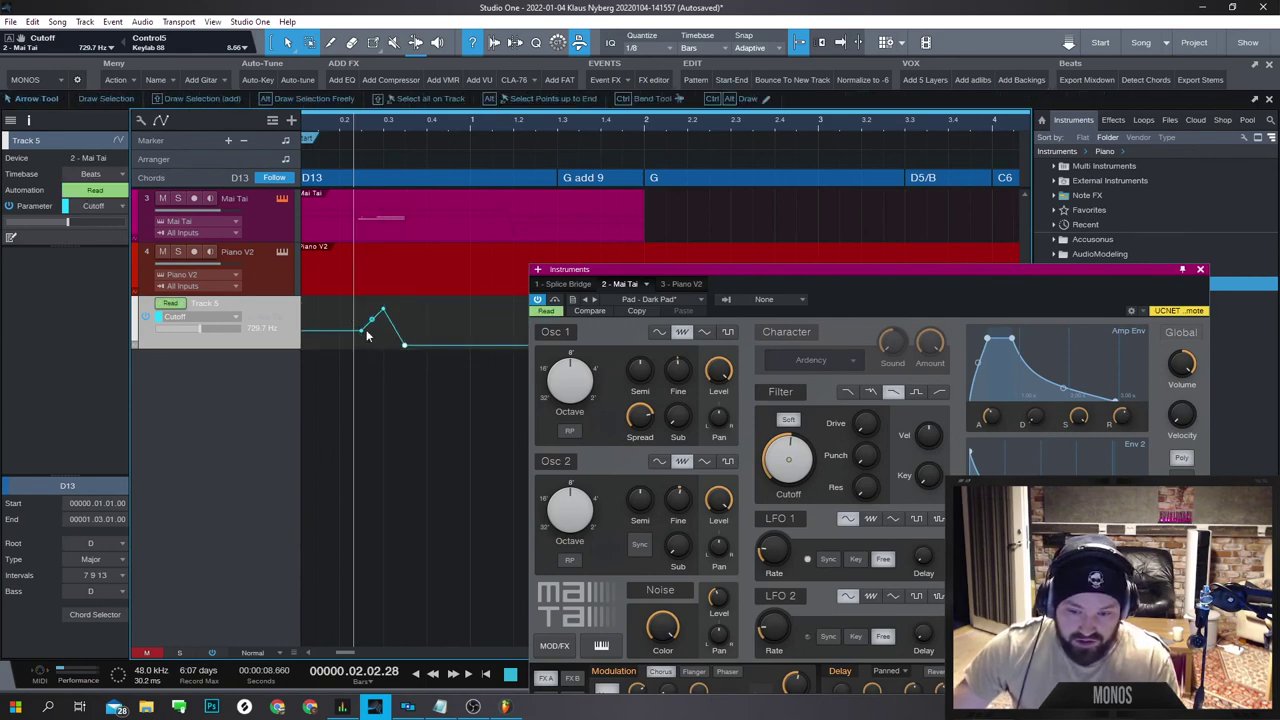
{"action": "left_click", "coordinate": [428, 345]}
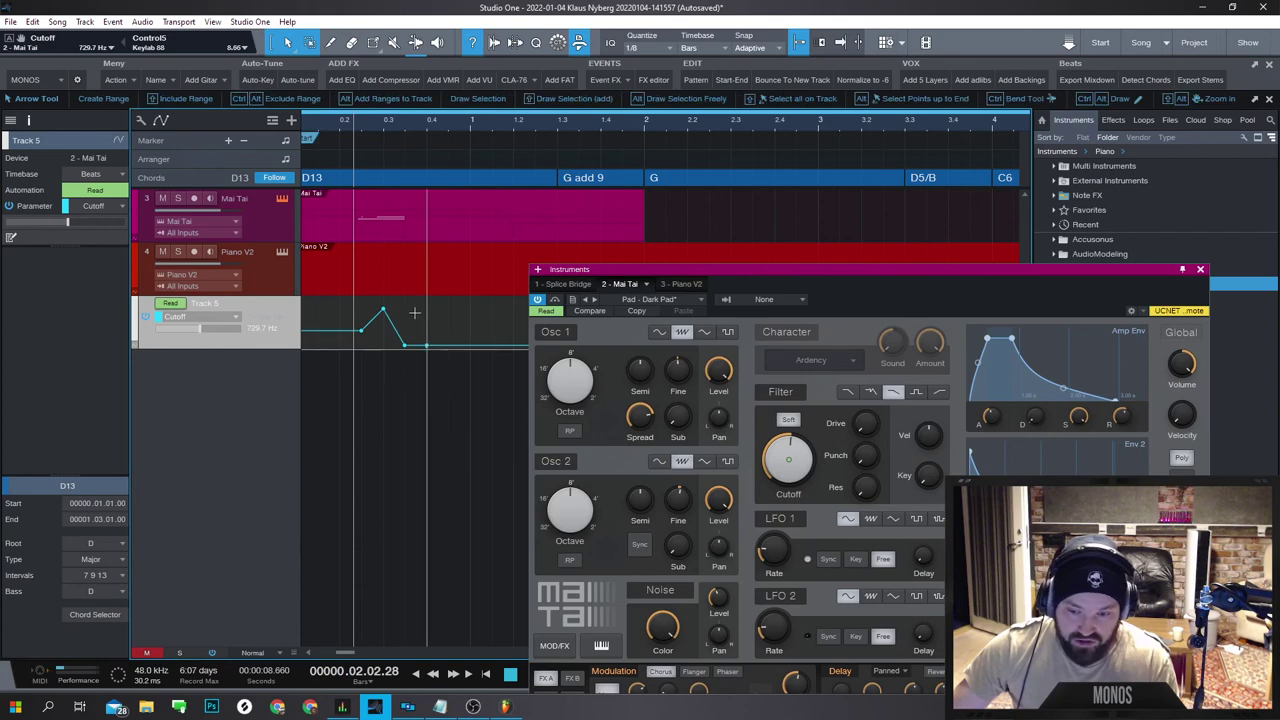
{"action": "left_click_drag", "start_coordinate": [414, 303], "coordinate": [414, 269]}
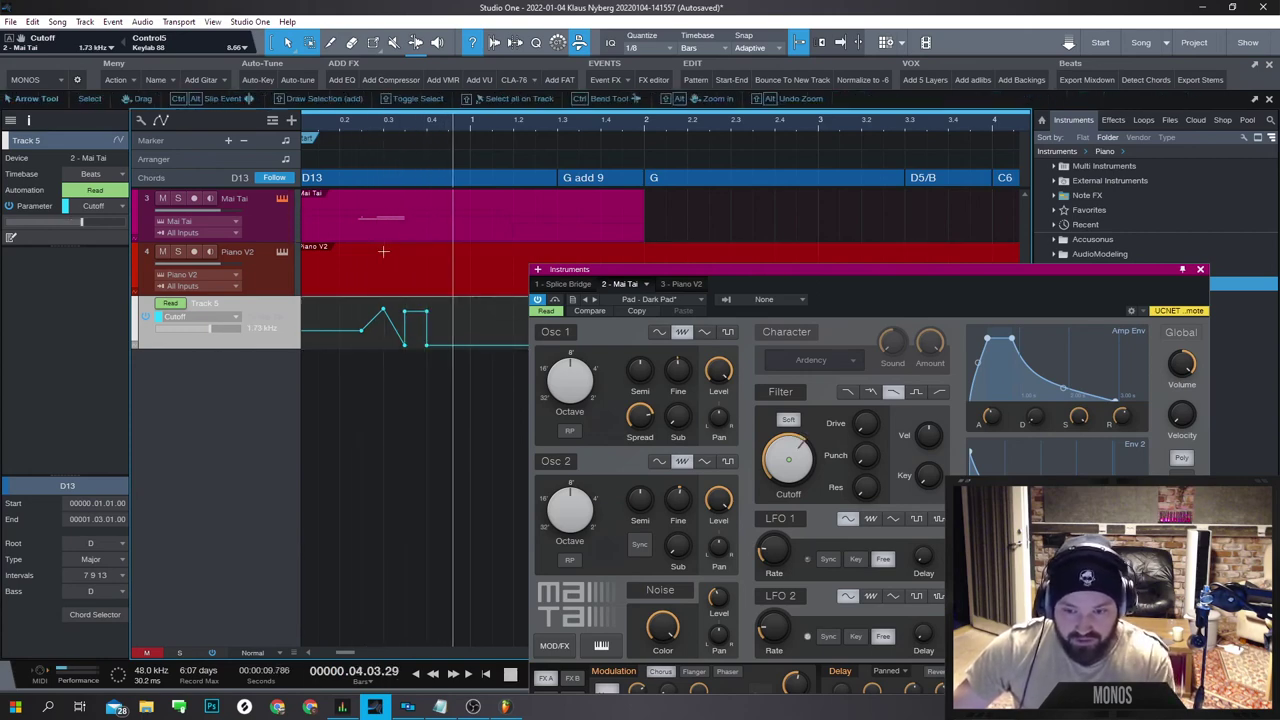
{"action": "left_click", "coordinate": [373, 320]}
{"action": "mouse_move", "coordinate": [373, 322]}
{"action": "left_mouse_down"}
{"action": "mouse_move", "coordinate": [383, 346]}
{"action": "mouse_move", "coordinate": [361, 308]}
{"action": "left_mouse_up"}
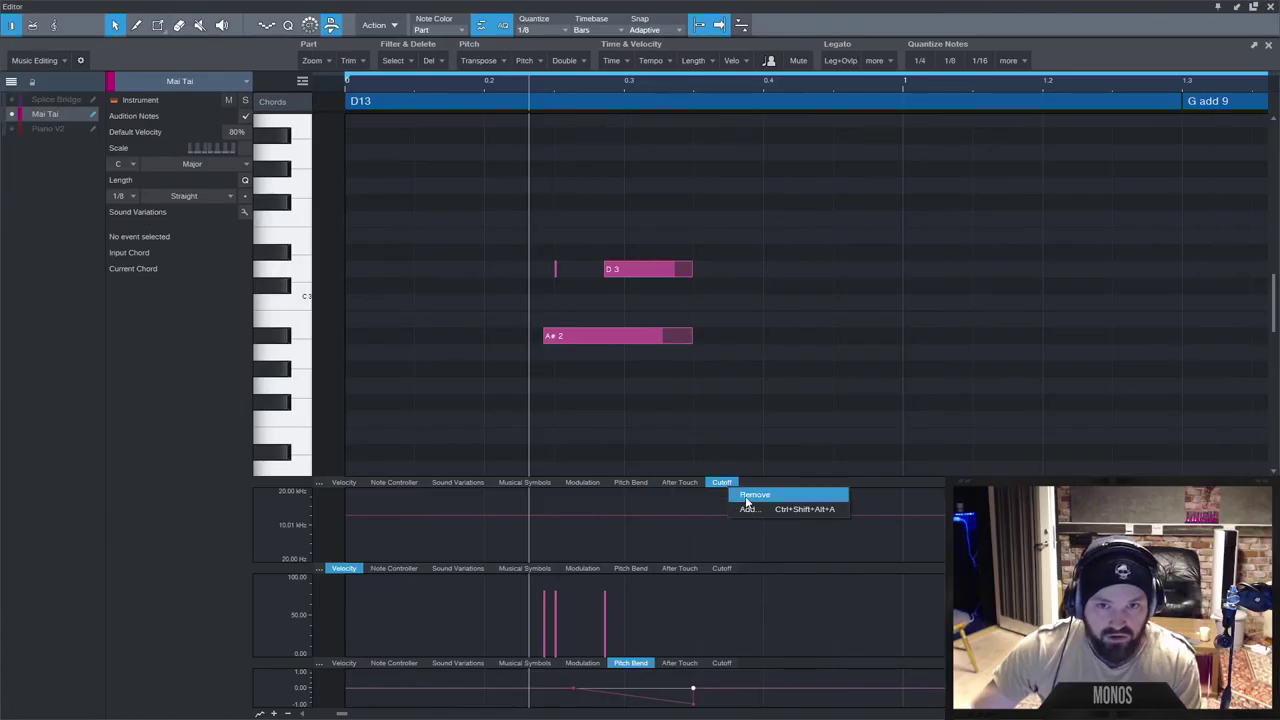
Remove the Cutoff lane from the note editor and play the part with its track automation.
{"action": "left_click", "coordinate": [745, 496]}
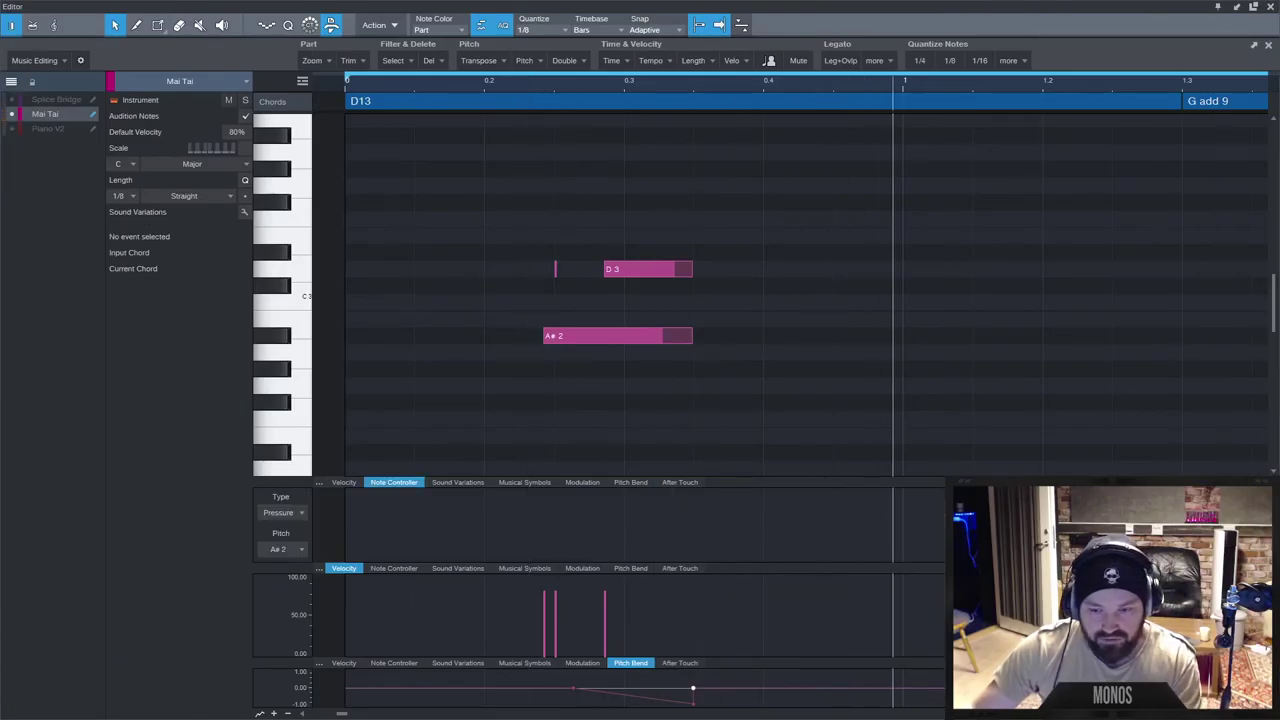
{"action": "key", "text": "space"}
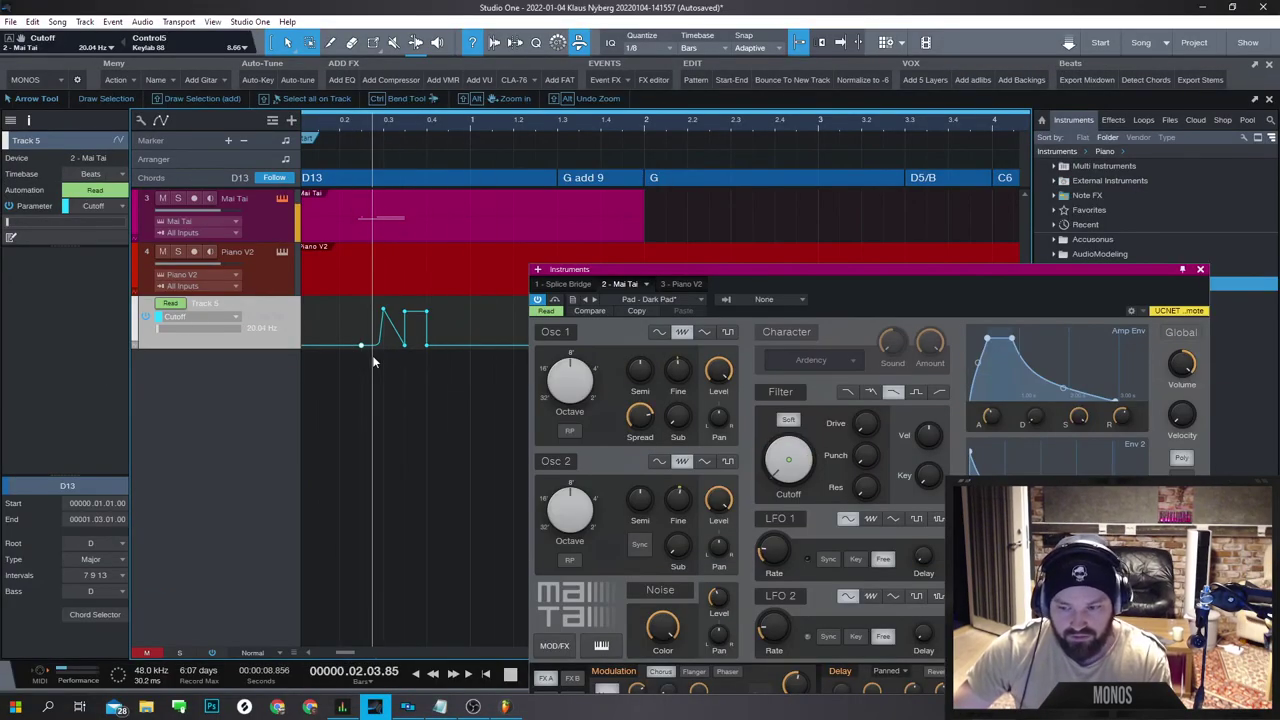
{"action": "key", "text": "space"}
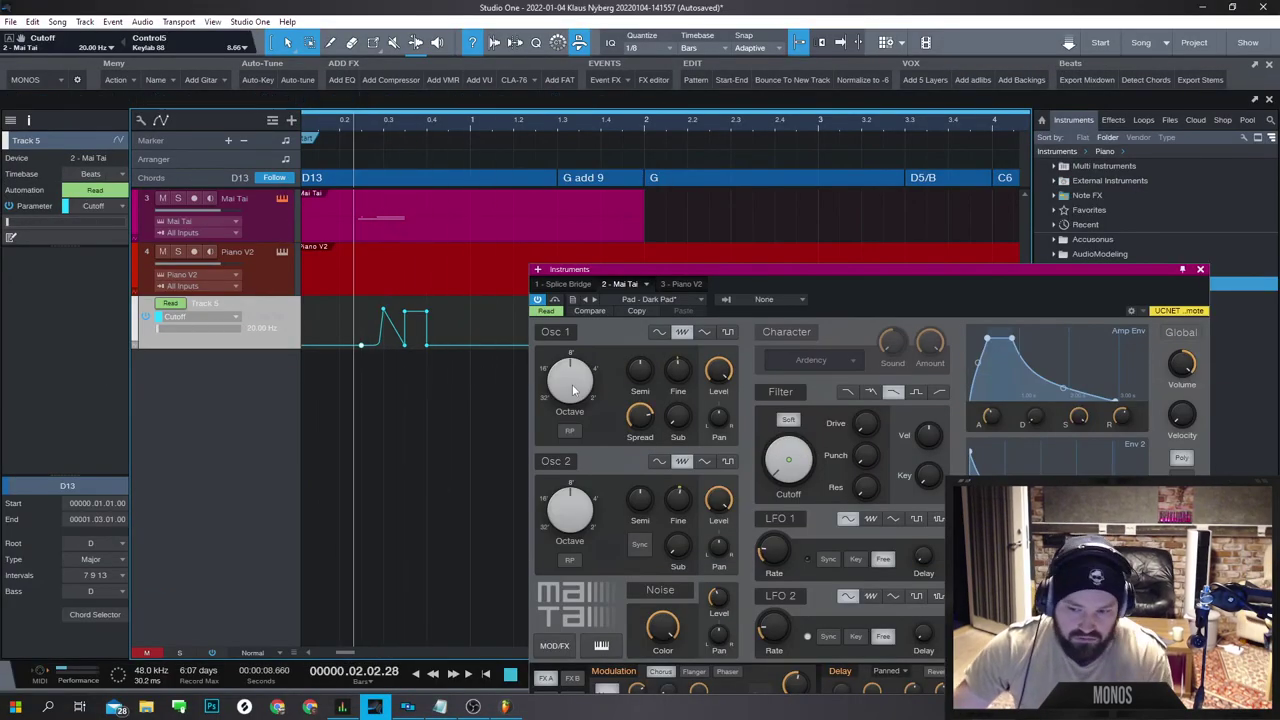
{"action": "scroll", "coordinate": [338, 399], "scroll_direction": "down", "scroll_amount": 4}
{"action": "key", "text": "1"}
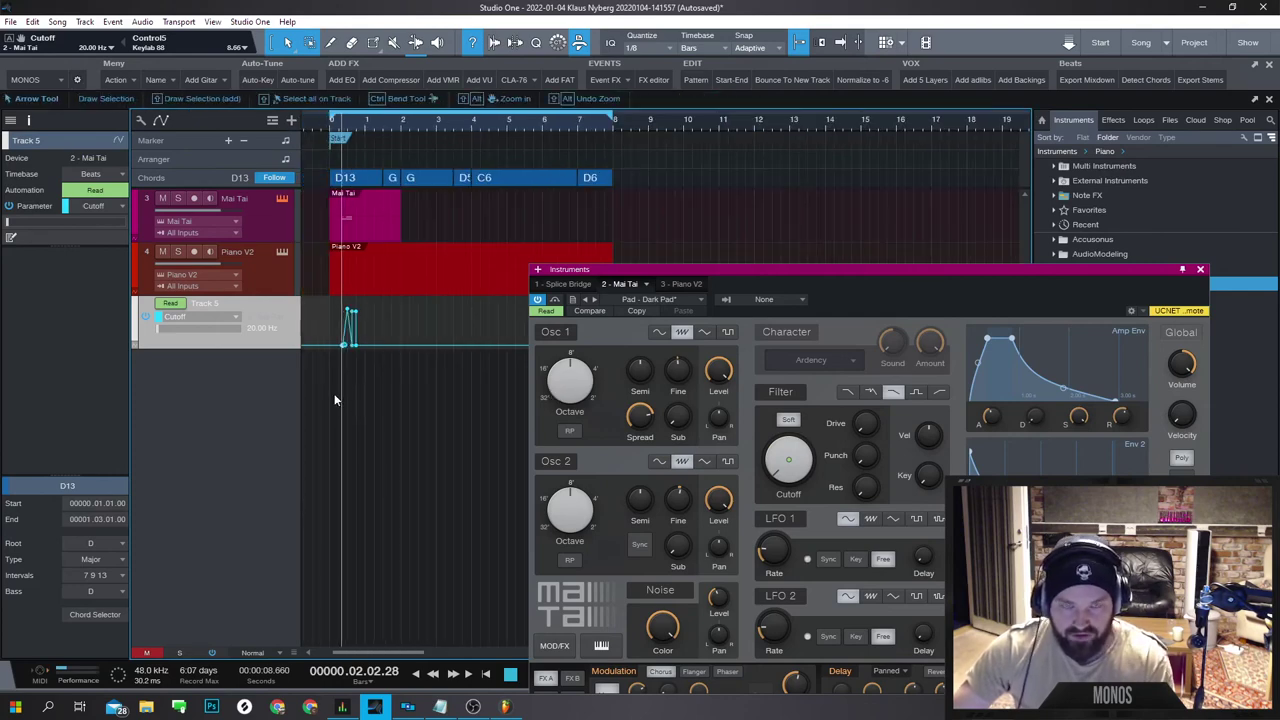
{"action": "left_click", "coordinate": [505, 707]}
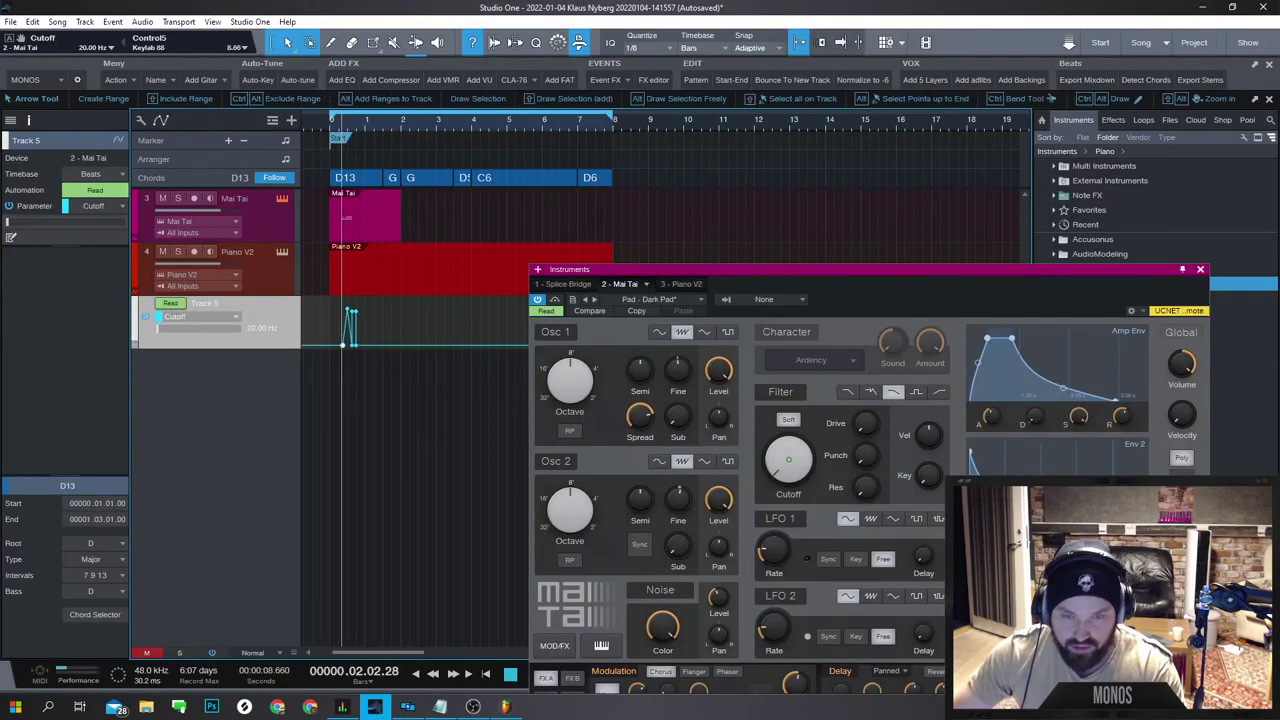
{"action": "left_click", "coordinate": [374, 707]}
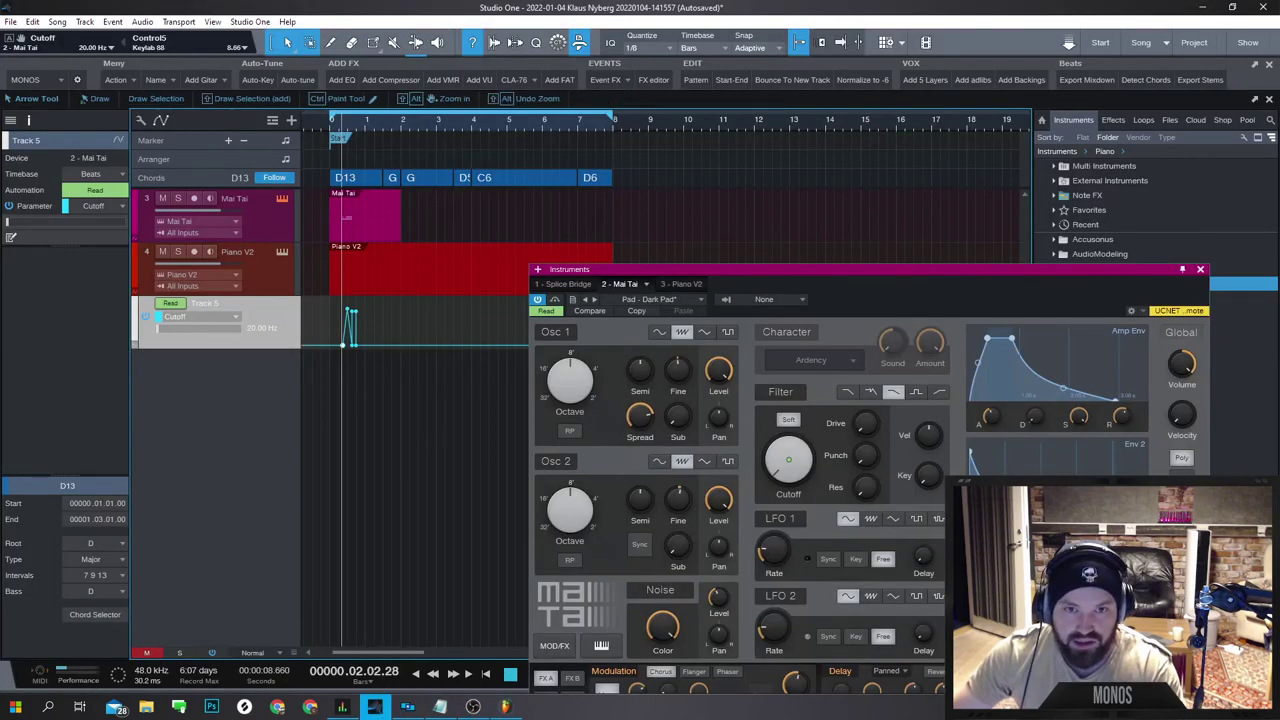
Split the A#2 note and merge its two pieces back into one.
{"action": "key", "text": "ctrl"}
{"action": "key", "text": "alt"}
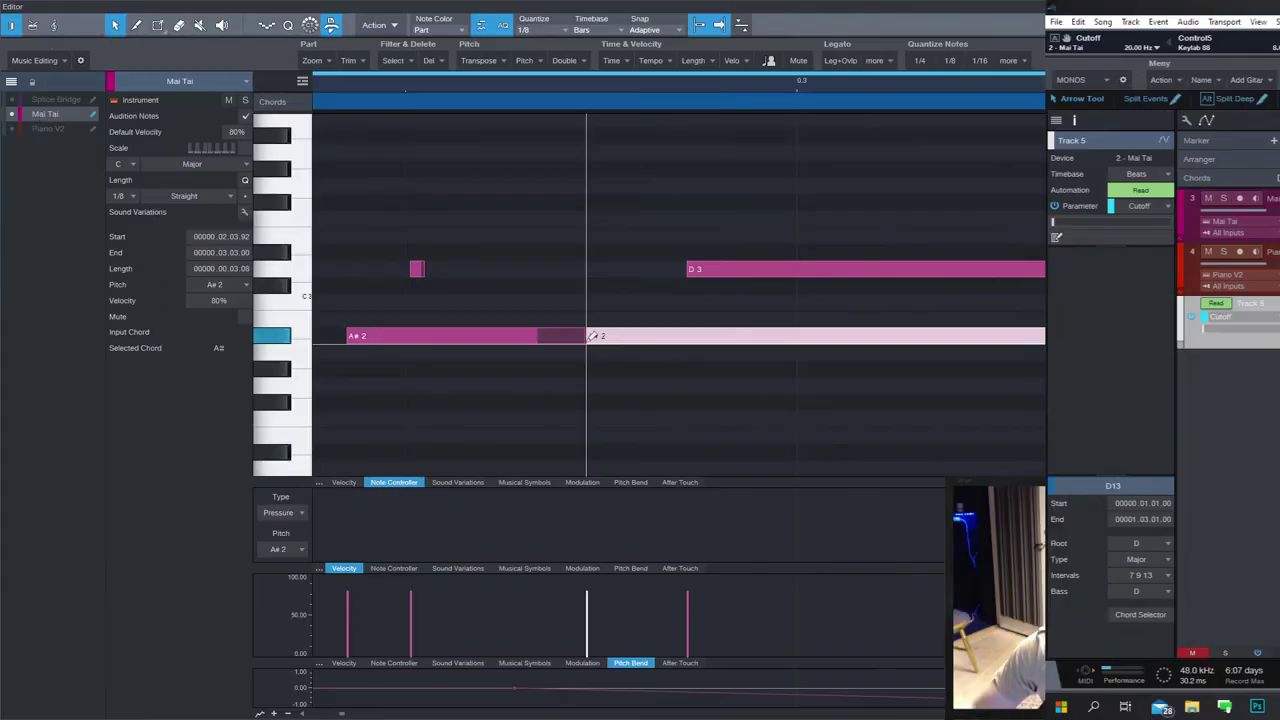
{"action": "left_click", "coordinate": [586, 335]}
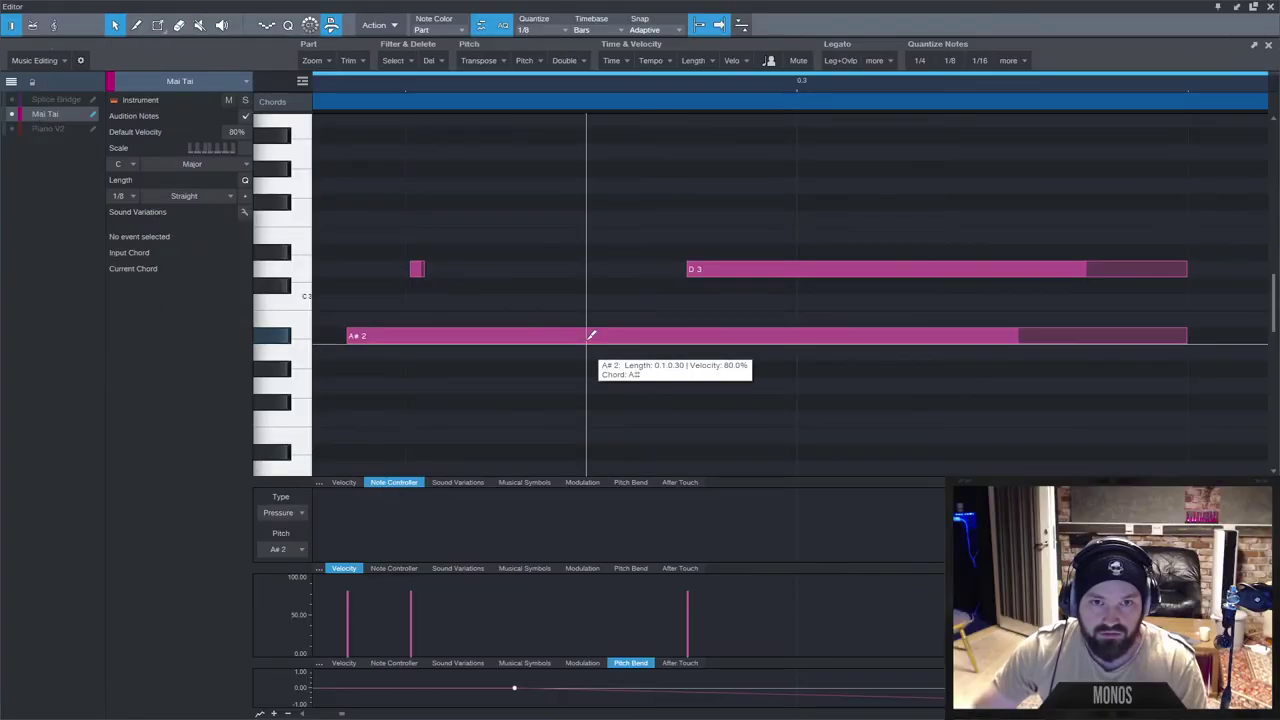
{"action": "left_click", "coordinate": [582, 335]}
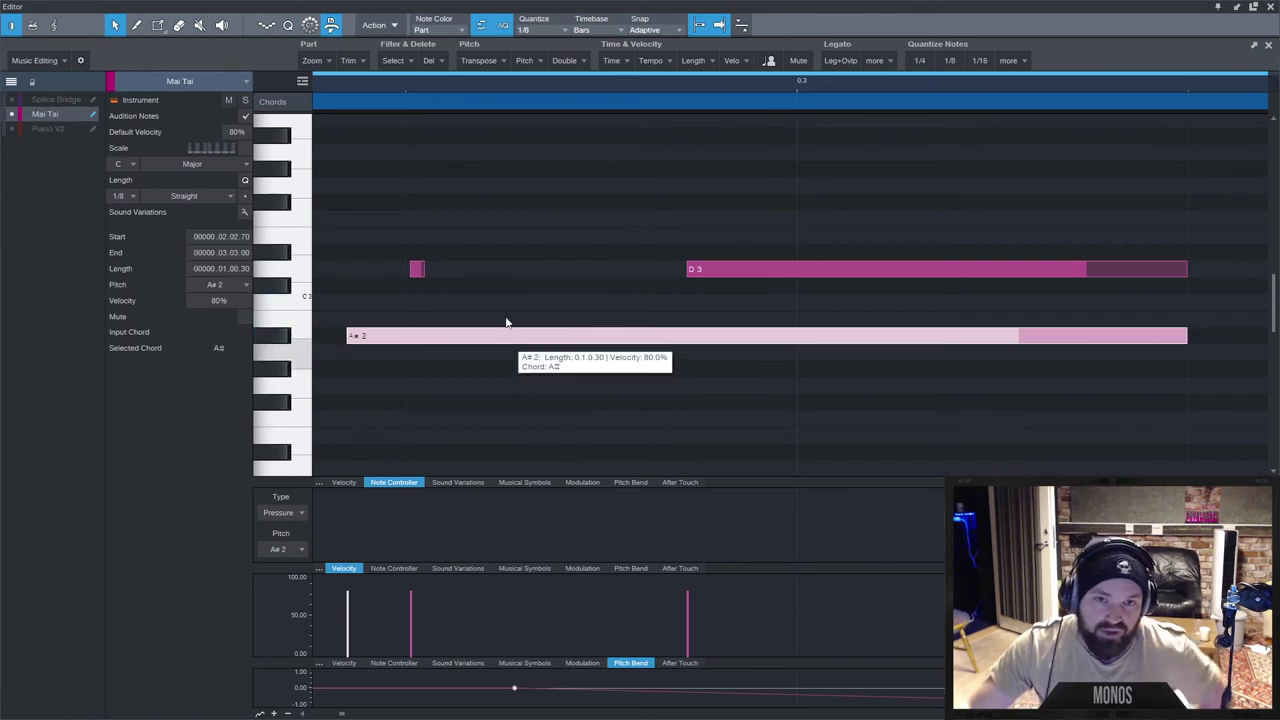
Split the long D3 note at 0.3 and merge it again after lowering the first piece's velocity to 58%.
{"action": "left_click", "coordinate": [771, 271]}
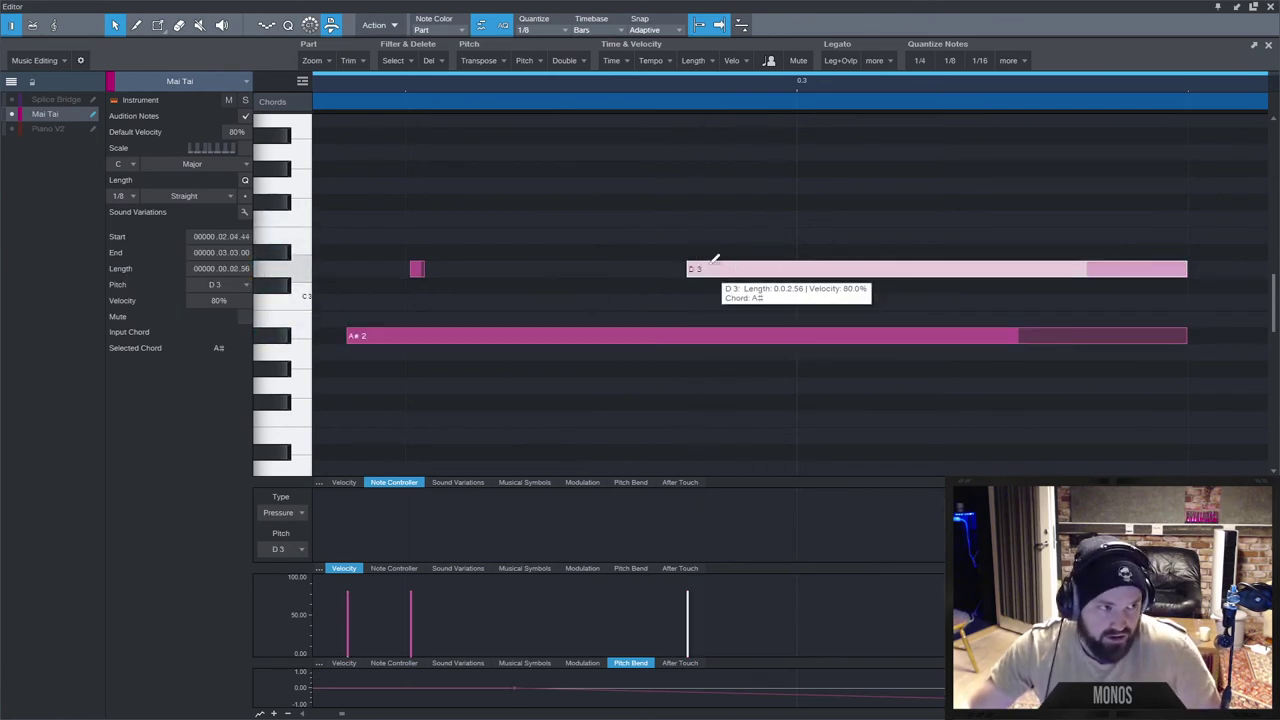
{"action": "left_click", "coordinate": [797, 270], "text": "alt"}
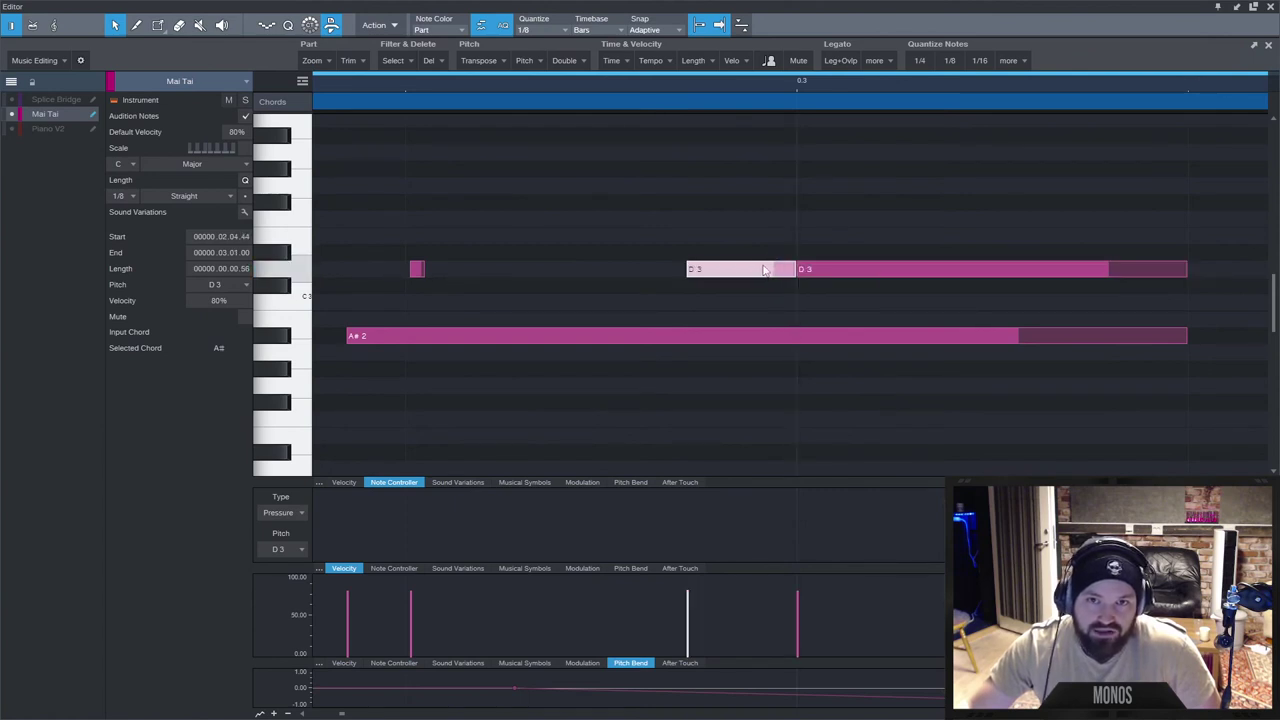
{"action": "left_click_drag", "start_coordinate": [763, 270], "coordinate": [766, 340]}
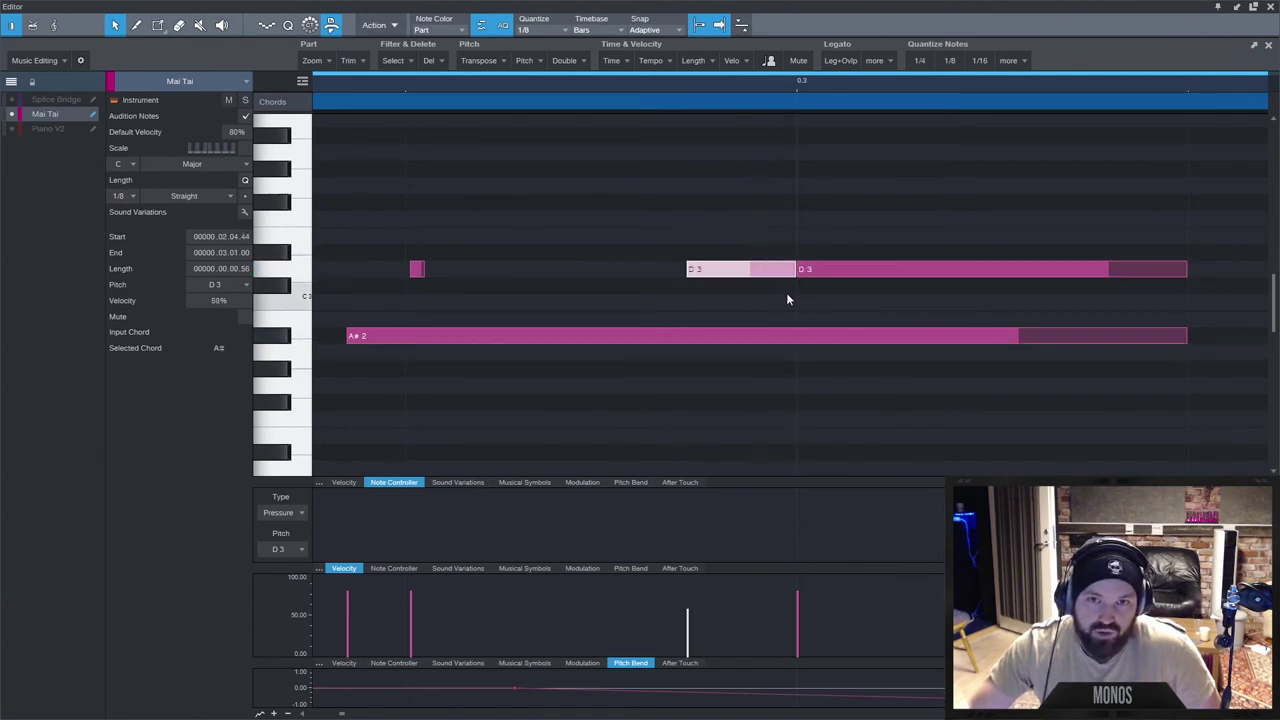
{"action": "left_click", "coordinate": [801, 269], "text": "alt"}
{"action": "left_click", "coordinate": [815, 271]}
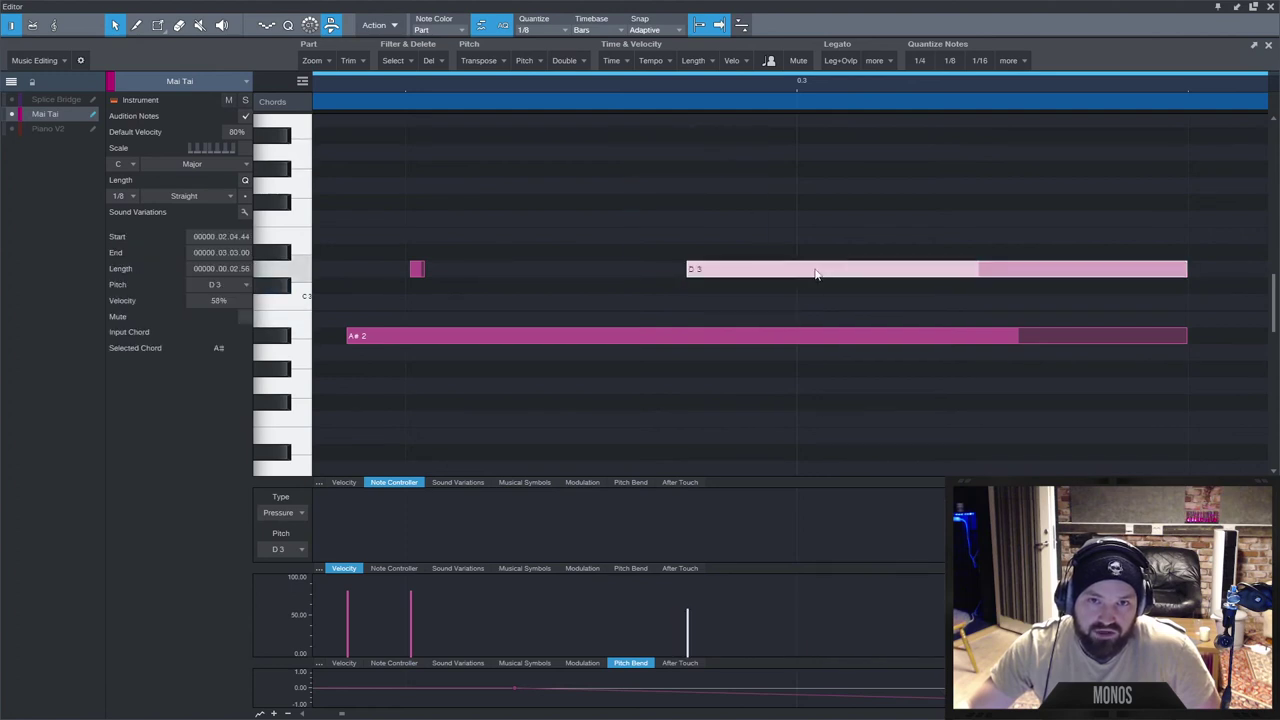
Enter a rising melody of B2, D3, E3, F3 and F#3 as consecutive notes from the start of the Mai Tai part.
{"action": "left_click", "coordinate": [690, 204]}
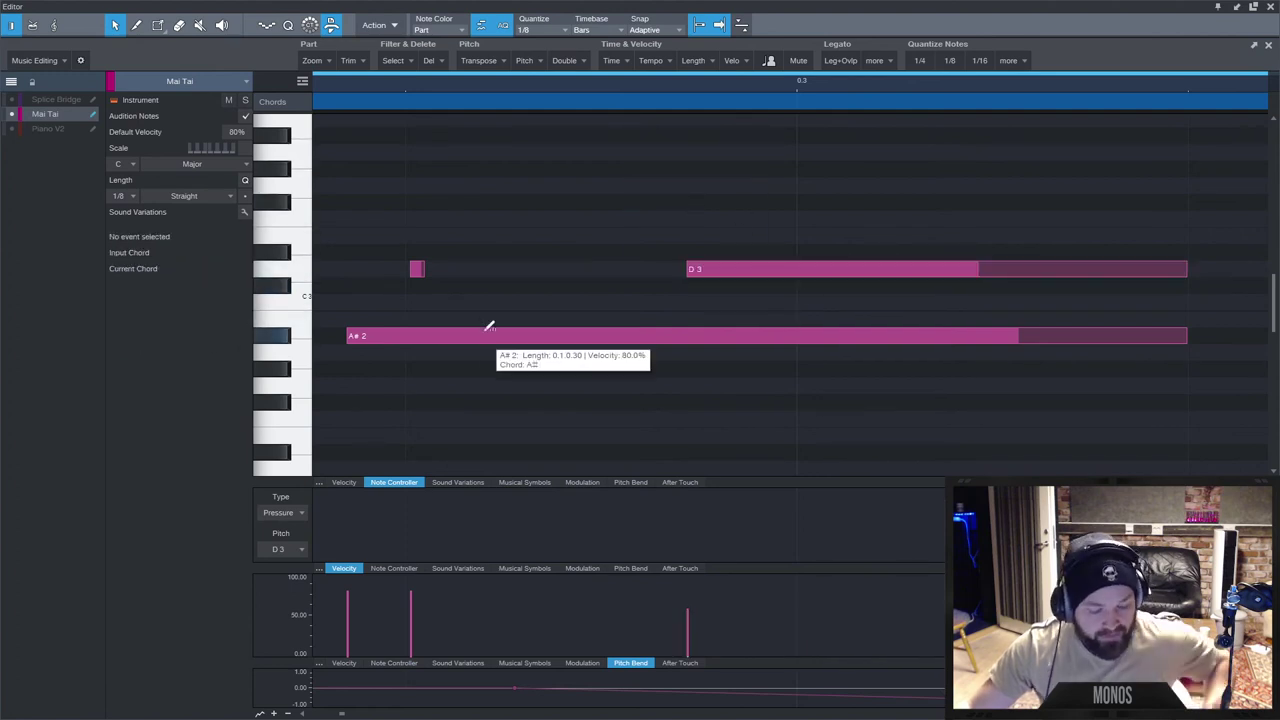
{"action": "scroll", "coordinate": [482, 352], "scroll_direction": "down", "scroll_amount": 3}
{"action": "scroll", "coordinate": [426, 359], "scroll_direction": "down", "scroll_amount": 2}
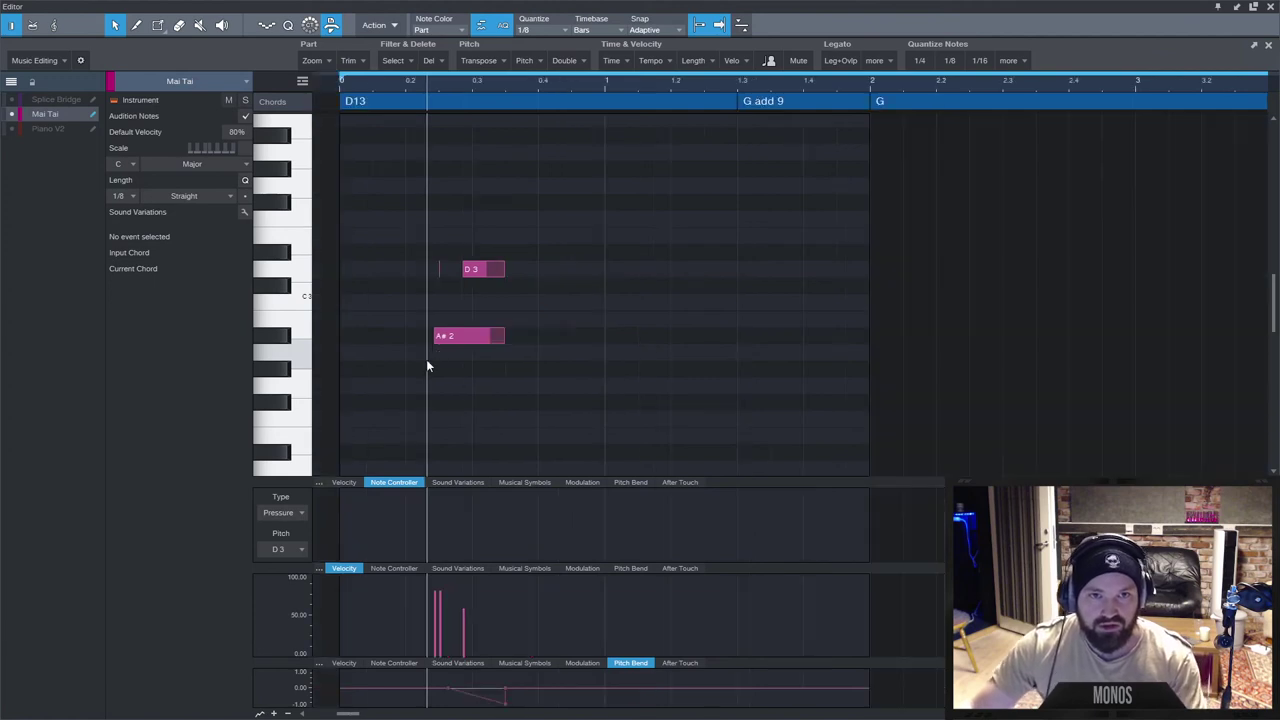
{"action": "scroll", "coordinate": [341, 368], "scroll_direction": "up", "scroll_amount": 4}
{"action": "left_click", "coordinate": [338, 320]}
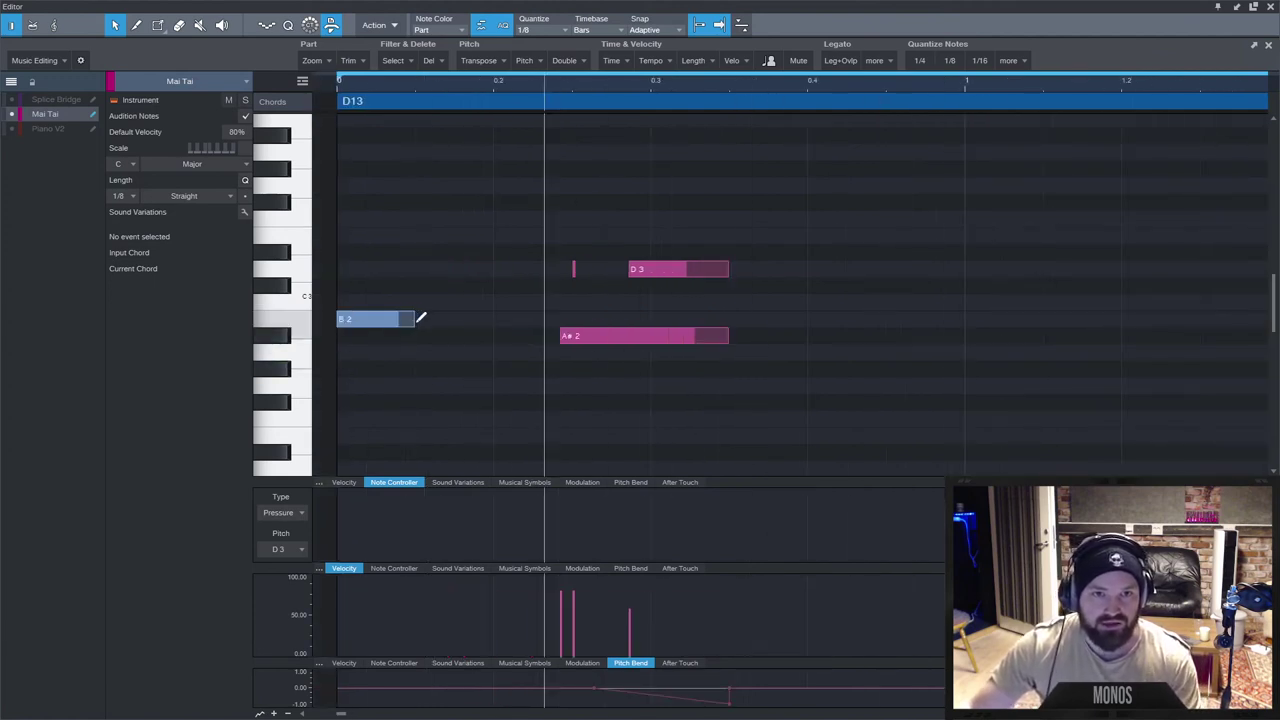
{"action": "left_click", "coordinate": [433, 266]}
{"action": "left_click", "coordinate": [508, 236]}
{"action": "left_click", "coordinate": [584, 219]}
{"action": "left_click", "coordinate": [666, 186]}
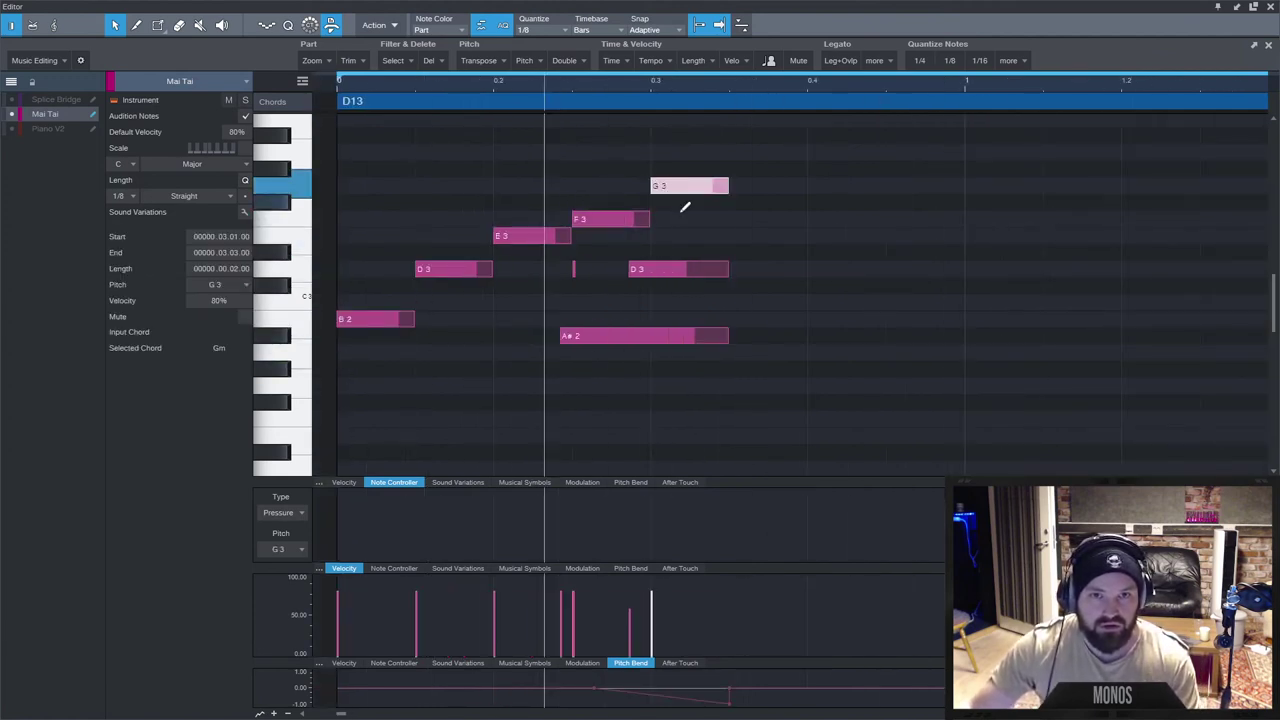
{"action": "left_click_drag", "start_coordinate": [694, 188], "coordinate": [694, 205]}
Delete the old A#2 and D3 notes beneath the melody and play the part from the start.
{"action": "left_click_drag", "start_coordinate": [768, 226], "coordinate": [572, 420]}
{"action": "key", "text": "Delete"}
{"action": "left_click", "coordinate": [338, 82]}
{"action": "key", "text": "space"}
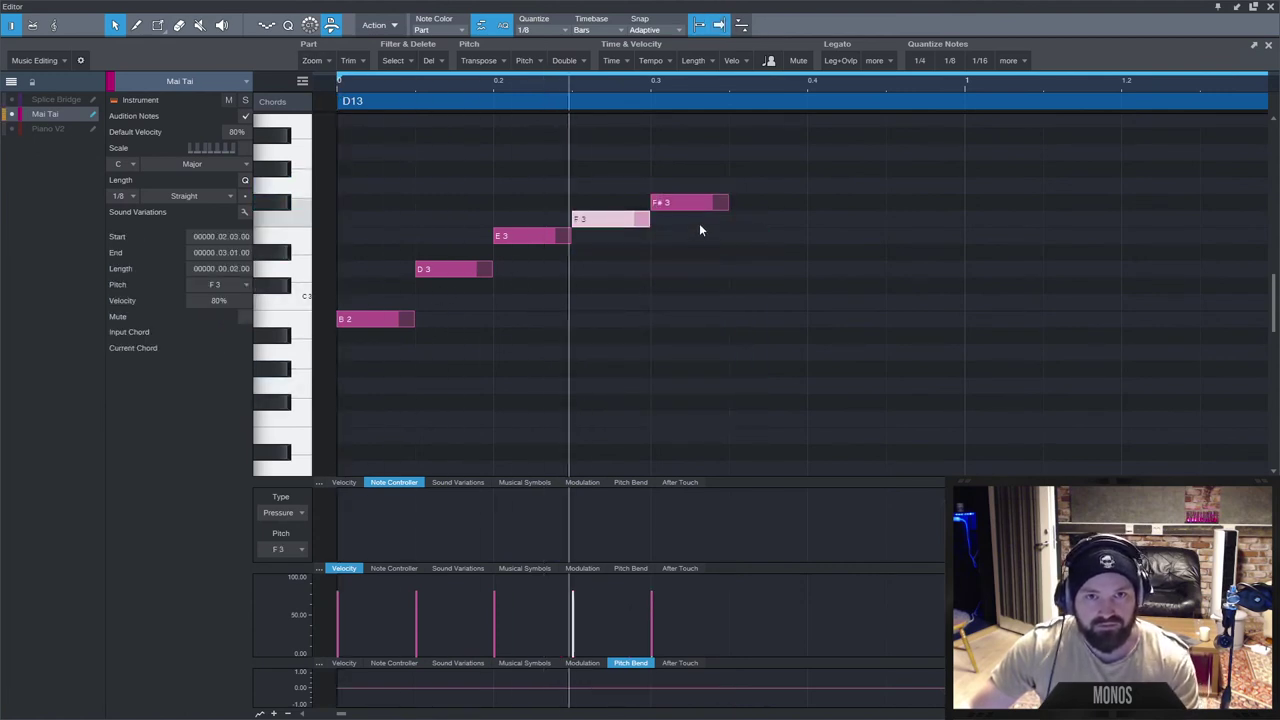
Extend the last melody note, F#3, to bar 1 and play the part.
{"action": "left_click_drag", "start_coordinate": [730, 203], "coordinate": [963, 204]}
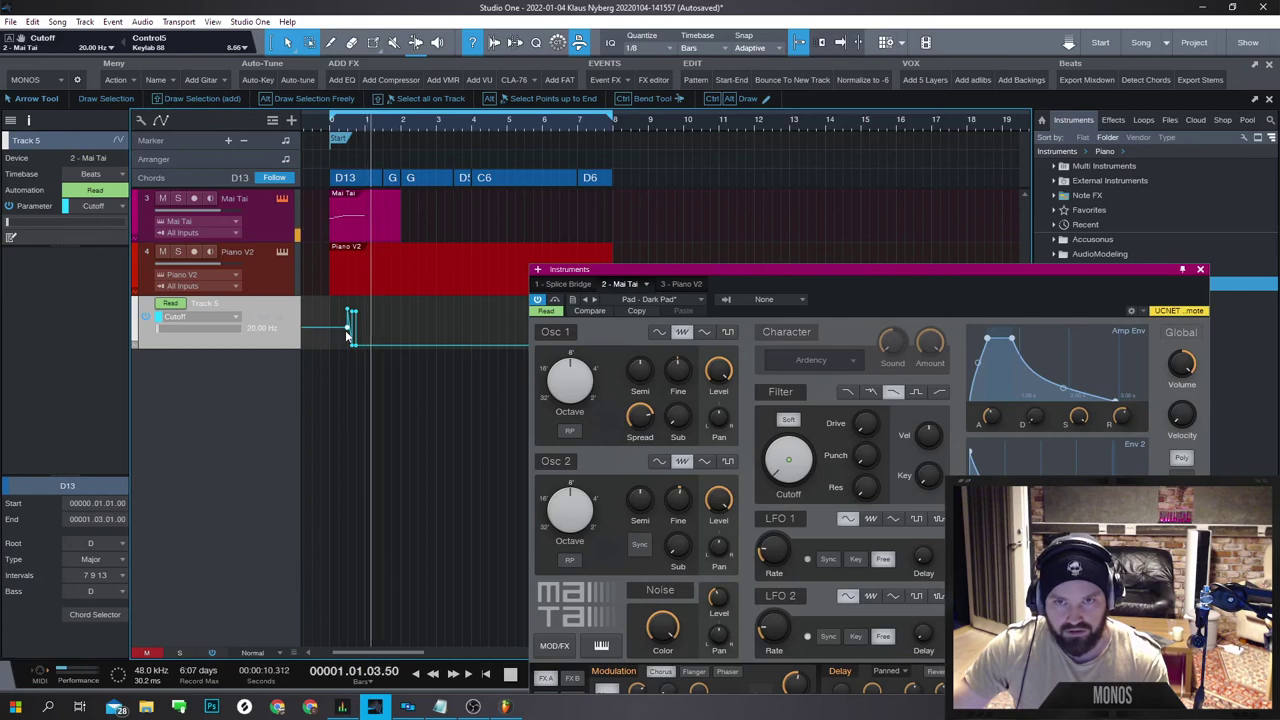
{"action": "key", "text": "space"}
{"action": "key", "text": "space"}
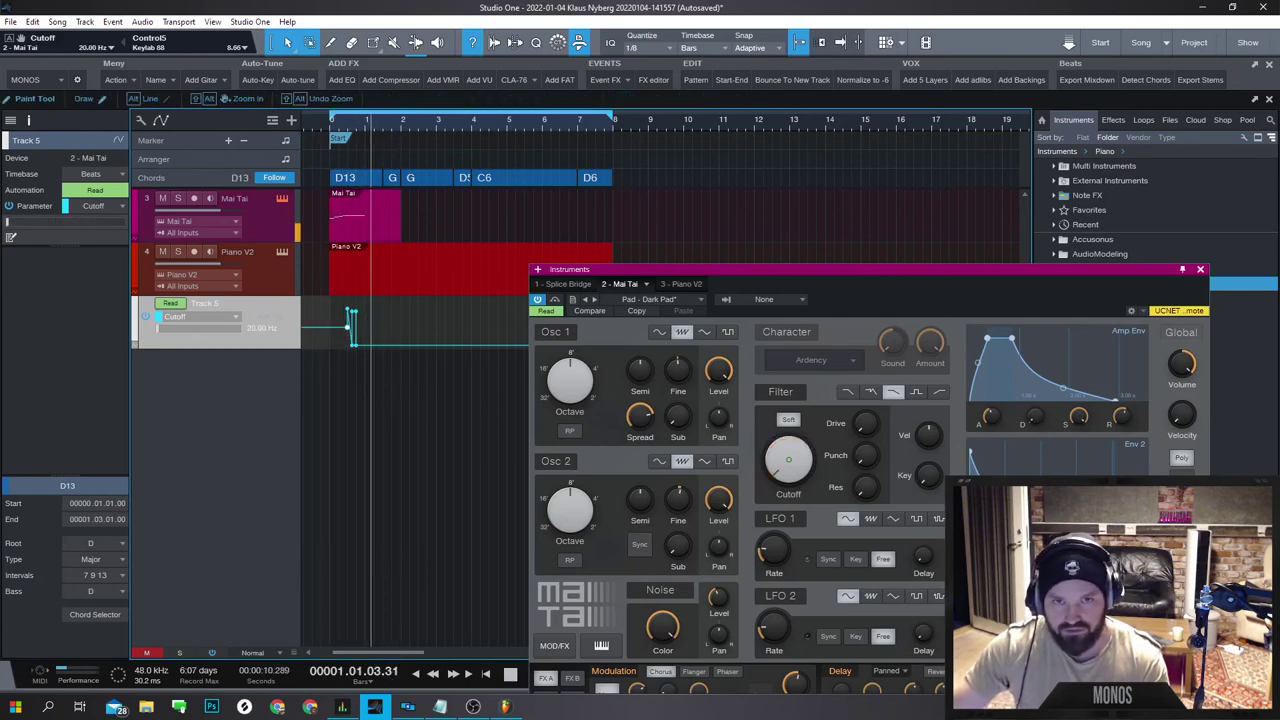
{"action": "key", "text": "space"}
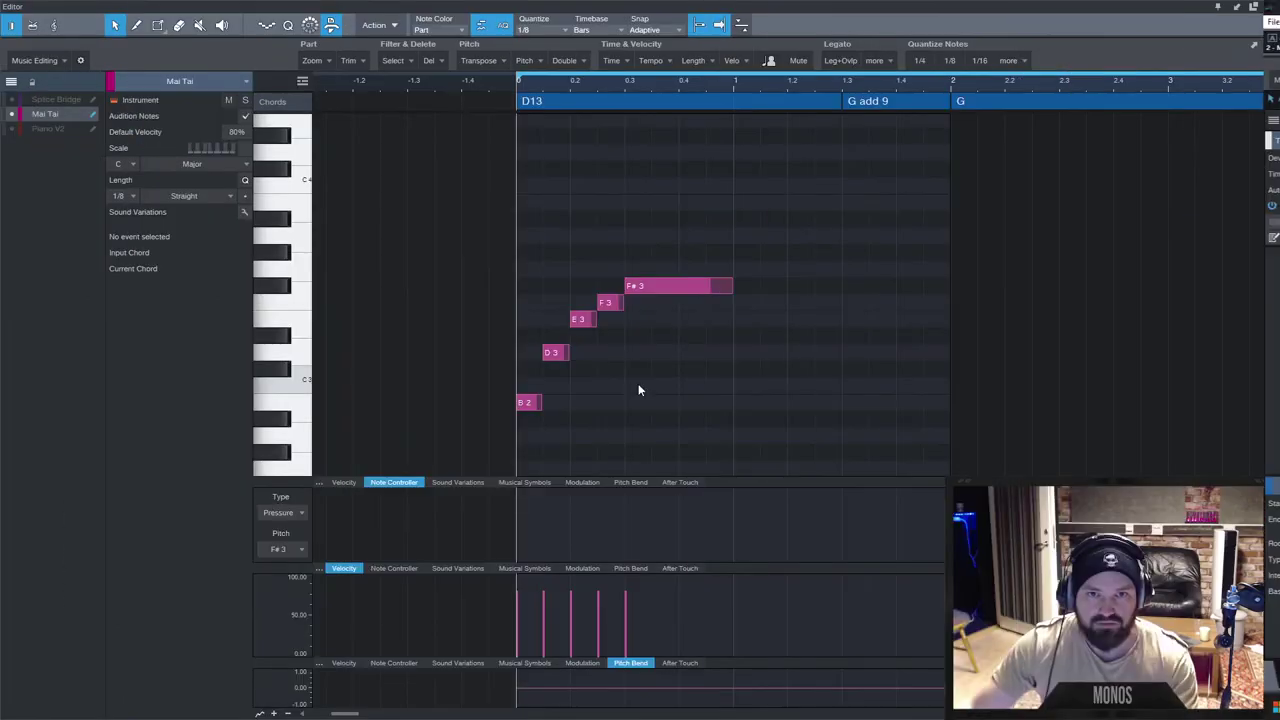
Build an F#m chord by adding A3 and C#4 above the long F#3, both ending at 4.03, and play it.
{"action": "scroll", "coordinate": [638, 383], "scroll_direction": "up", "scroll_amount": 4}
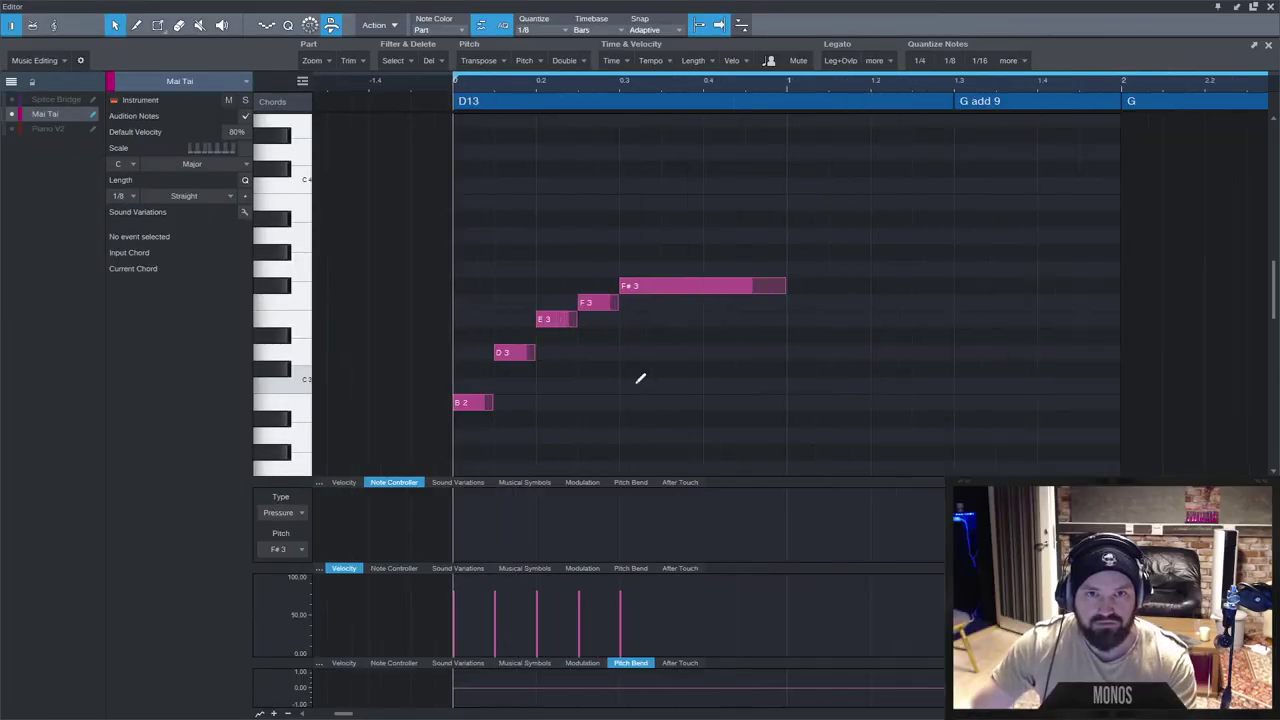
{"action": "left_click_drag", "start_coordinate": [620, 236], "coordinate": [804, 236]}
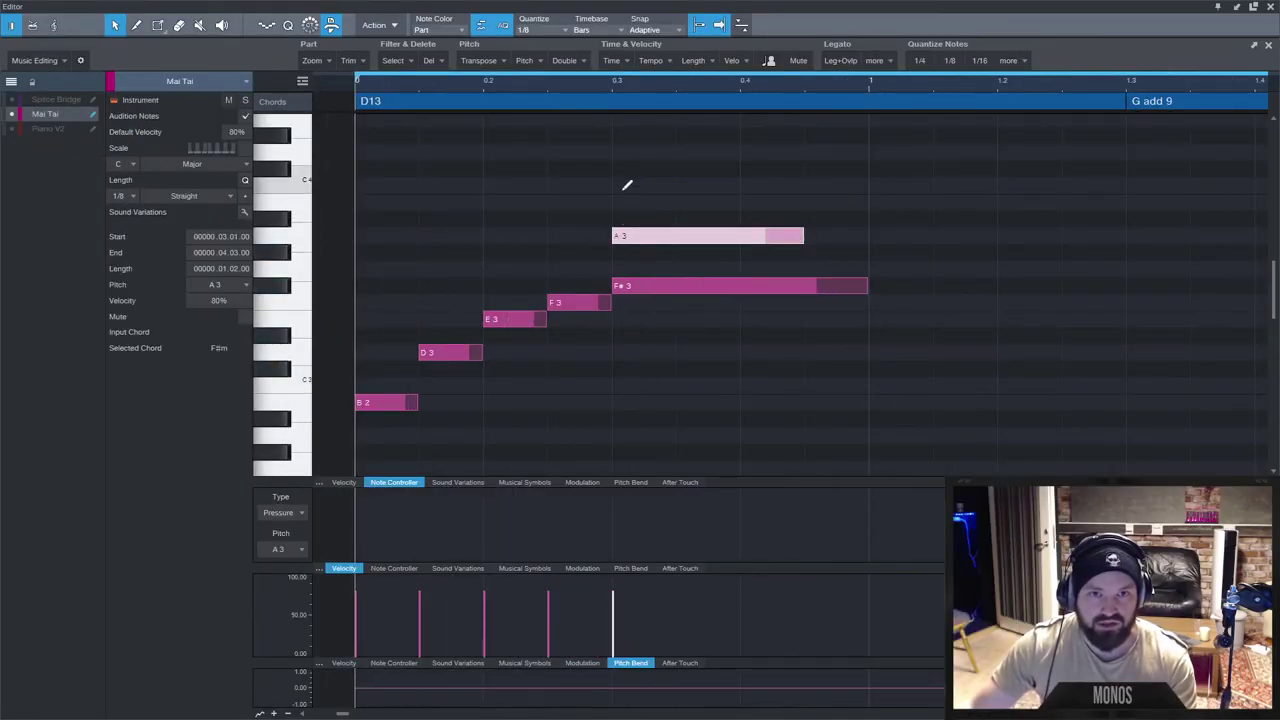
{"action": "left_click_drag", "start_coordinate": [620, 186], "coordinate": [780, 189]}
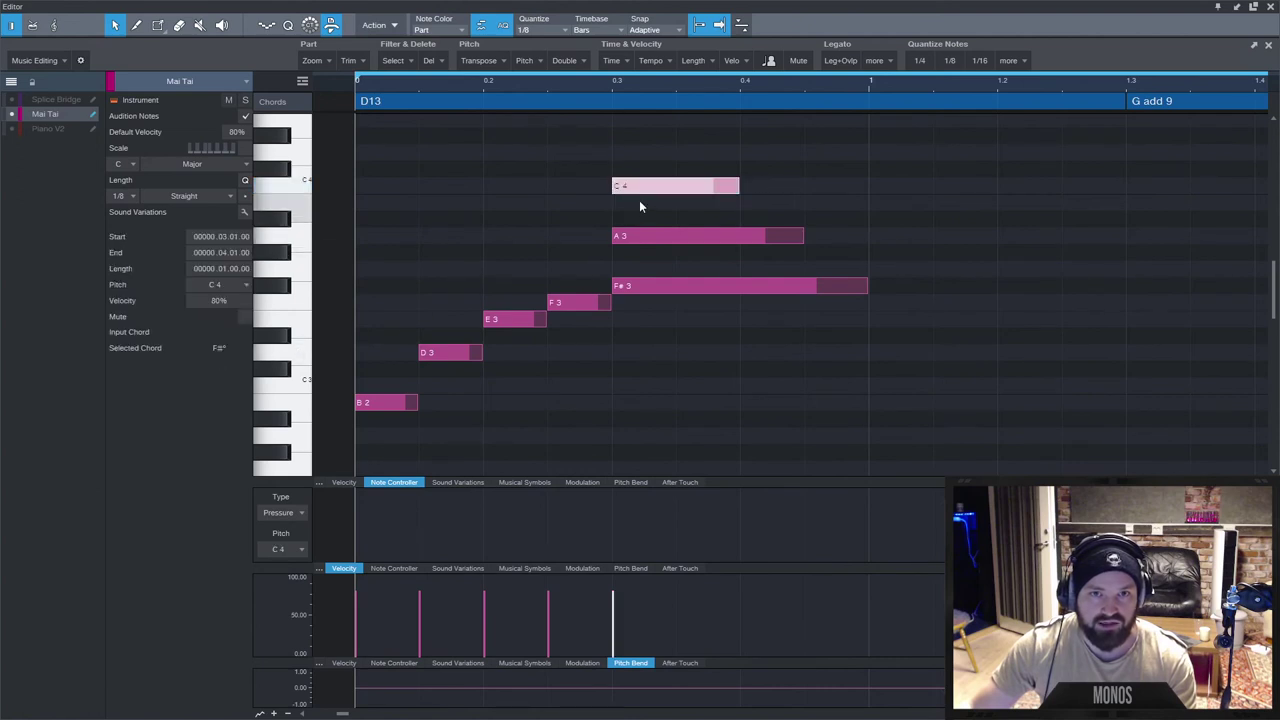
{"action": "left_click_drag", "start_coordinate": [639, 188], "coordinate": [639, 170]}
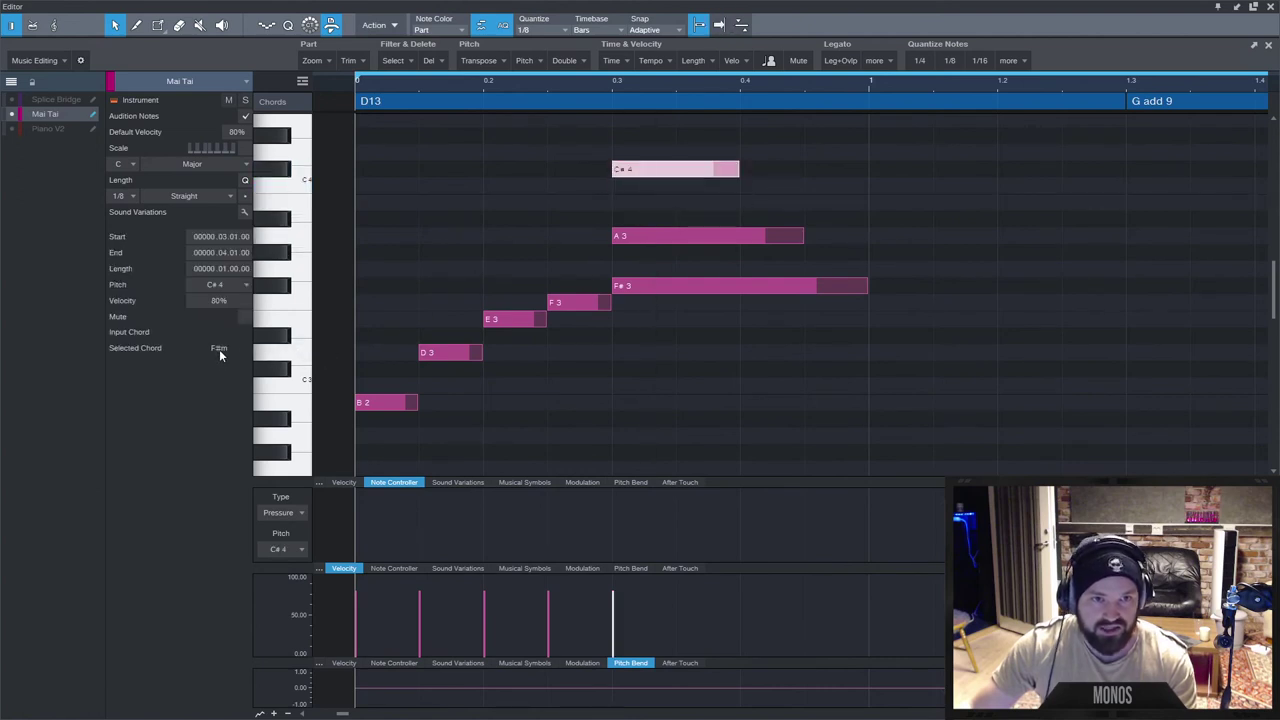
{"action": "left_click_drag", "start_coordinate": [742, 168], "coordinate": [803, 168]}
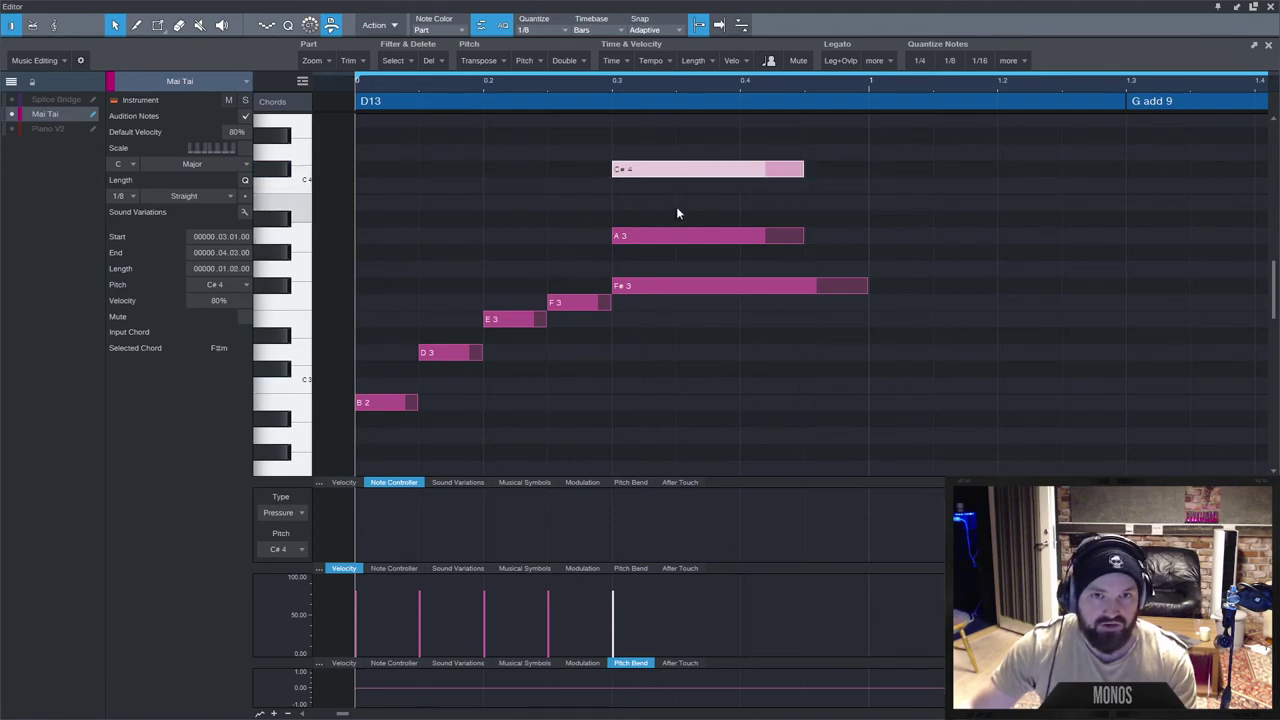
{"action": "key", "text": "space"}
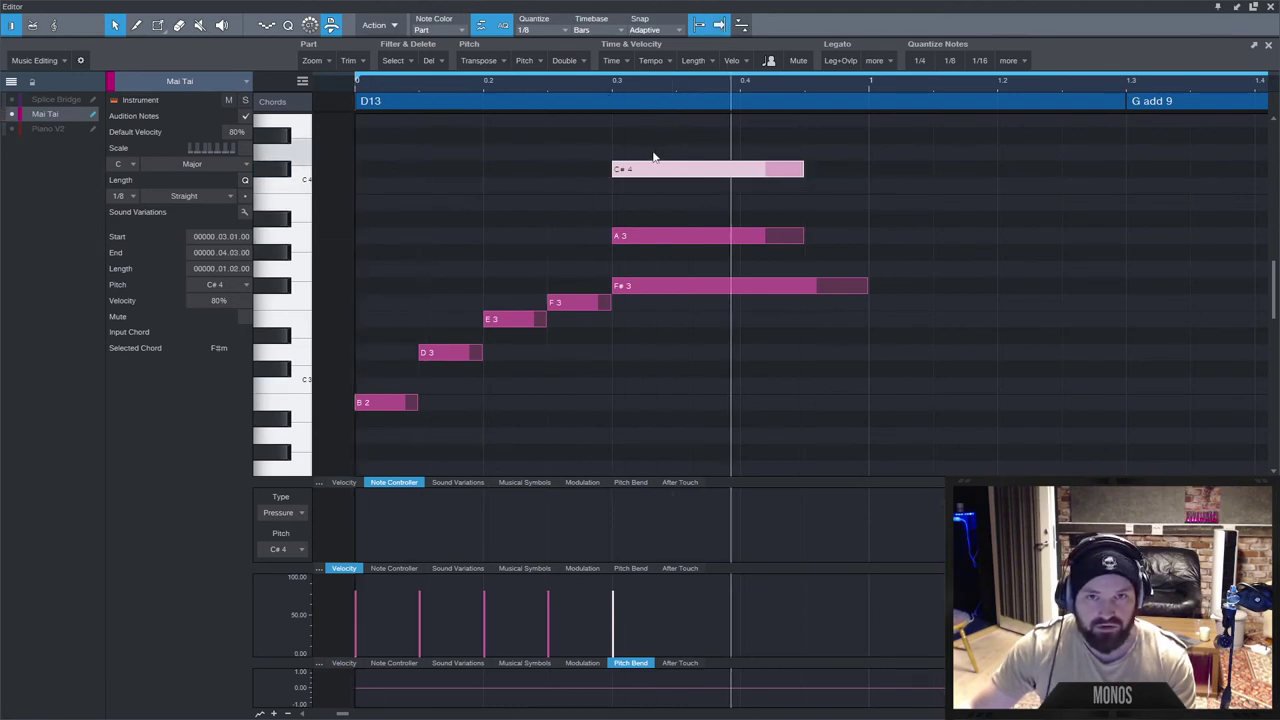
{"action": "key", "text": "space"}
Raise the chord's A3 note by two semitones to B3 to form F#sus4.
{"action": "left_click", "coordinate": [637, 241], "text": "alt"}
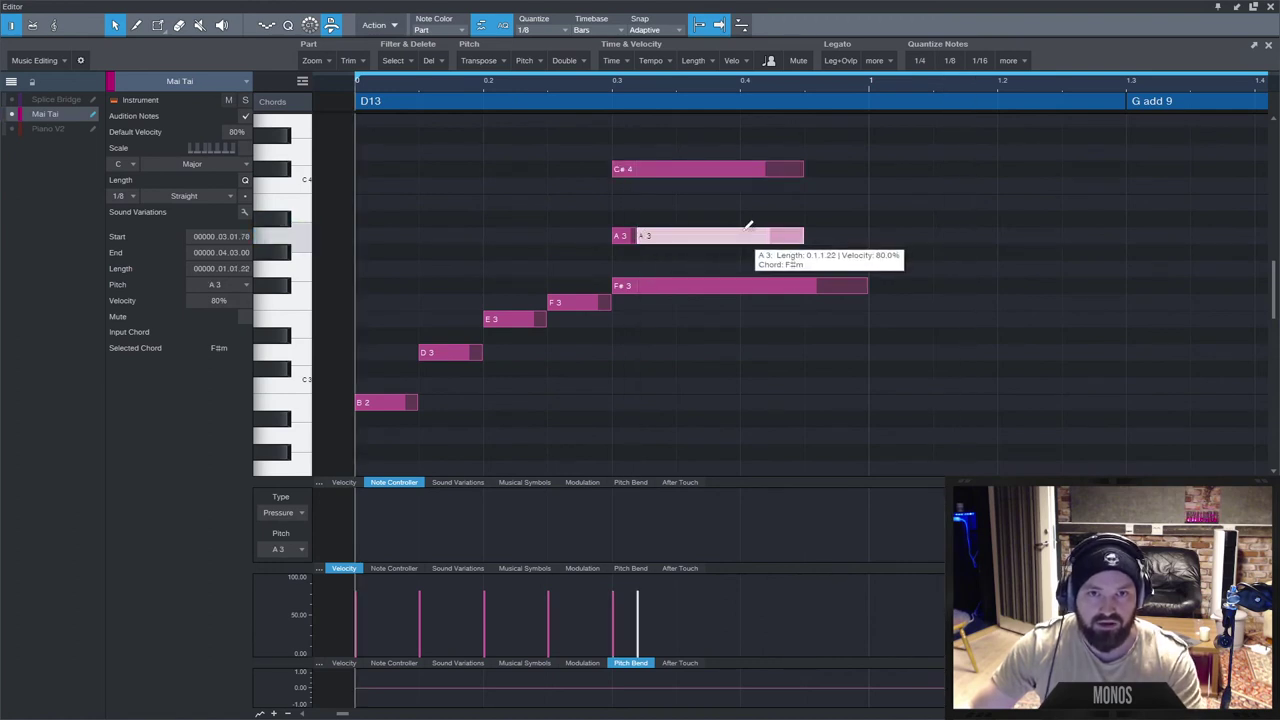
{"action": "key", "text": "ctrl+z"}
{"action": "left_click_drag", "start_coordinate": [759, 214], "coordinate": [686, 247]}
{"action": "key", "text": "Up"}
{"action": "key", "text": "Up"}
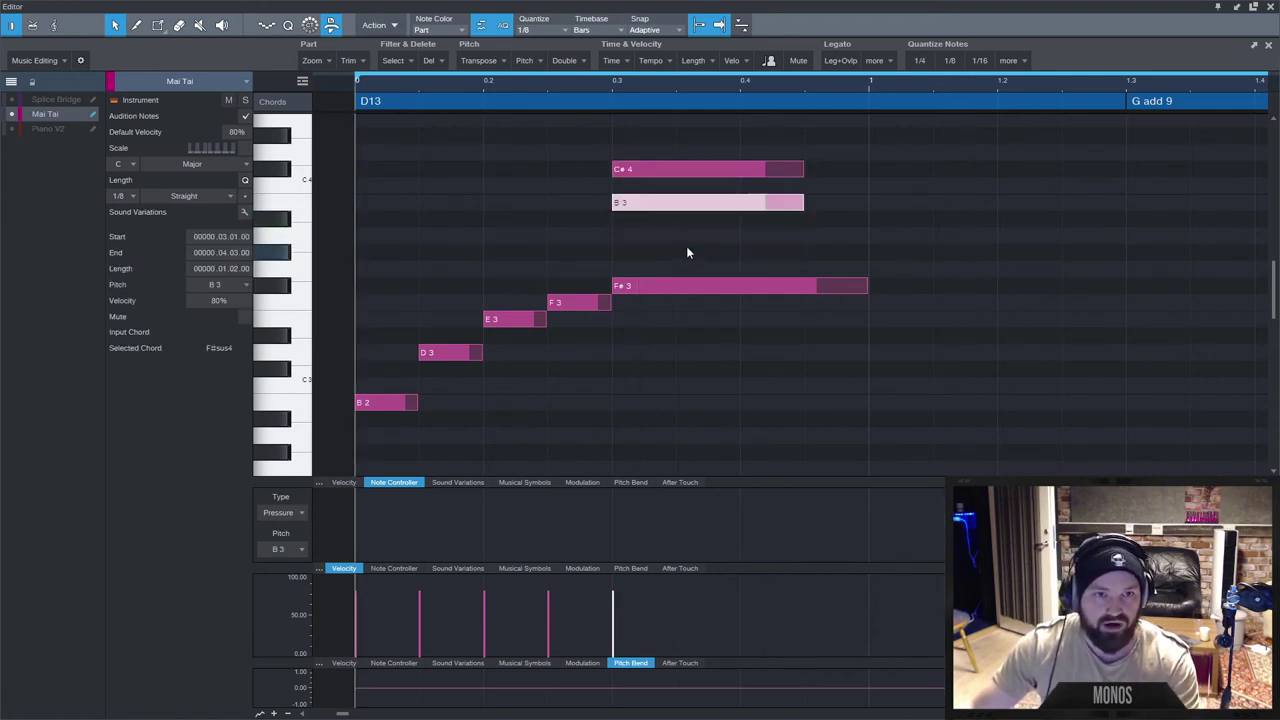
Try the chord's top note at D4, return it to C#4 and play the part.
{"action": "left_click_drag", "start_coordinate": [738, 169], "coordinate": [700, 185]}
{"action": "left_click_drag", "start_coordinate": [709, 183], "coordinate": [750, 158]}
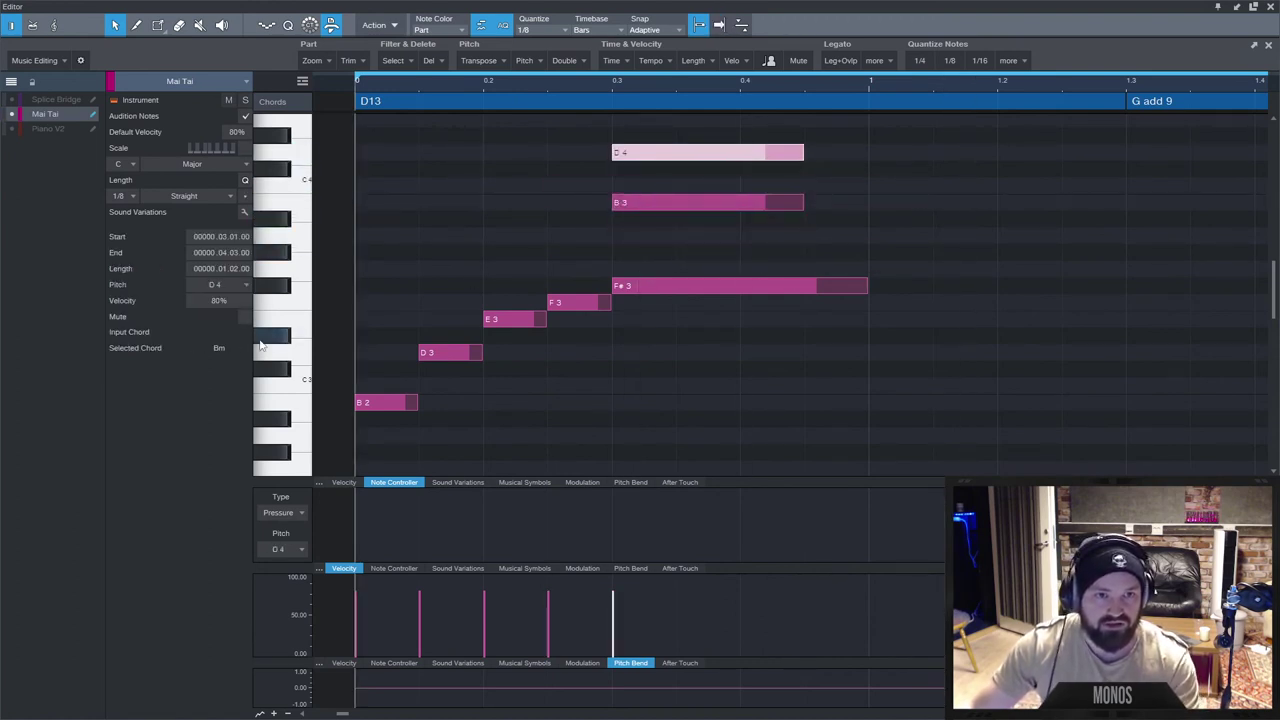
{"action": "key", "text": "Down"}
{"action": "key", "text": "space"}
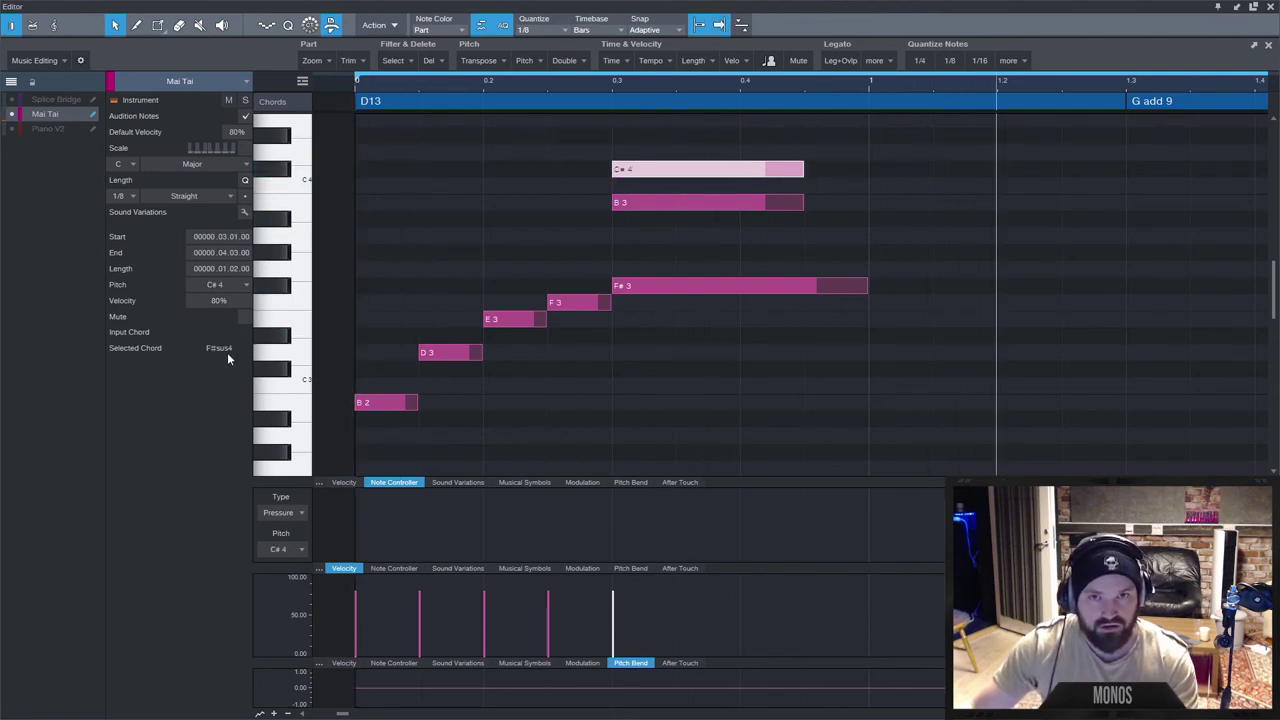
{"action": "key", "text": "space"}
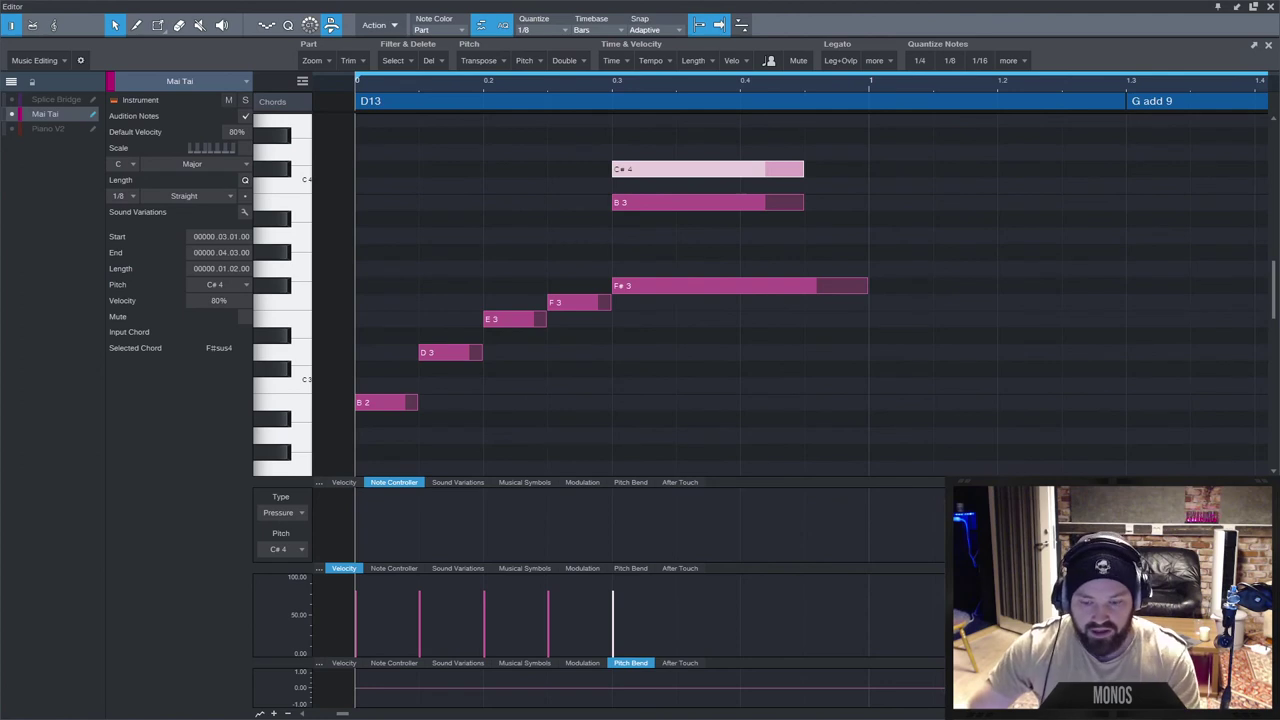
{"action": "key", "text": "alt+Tab"}
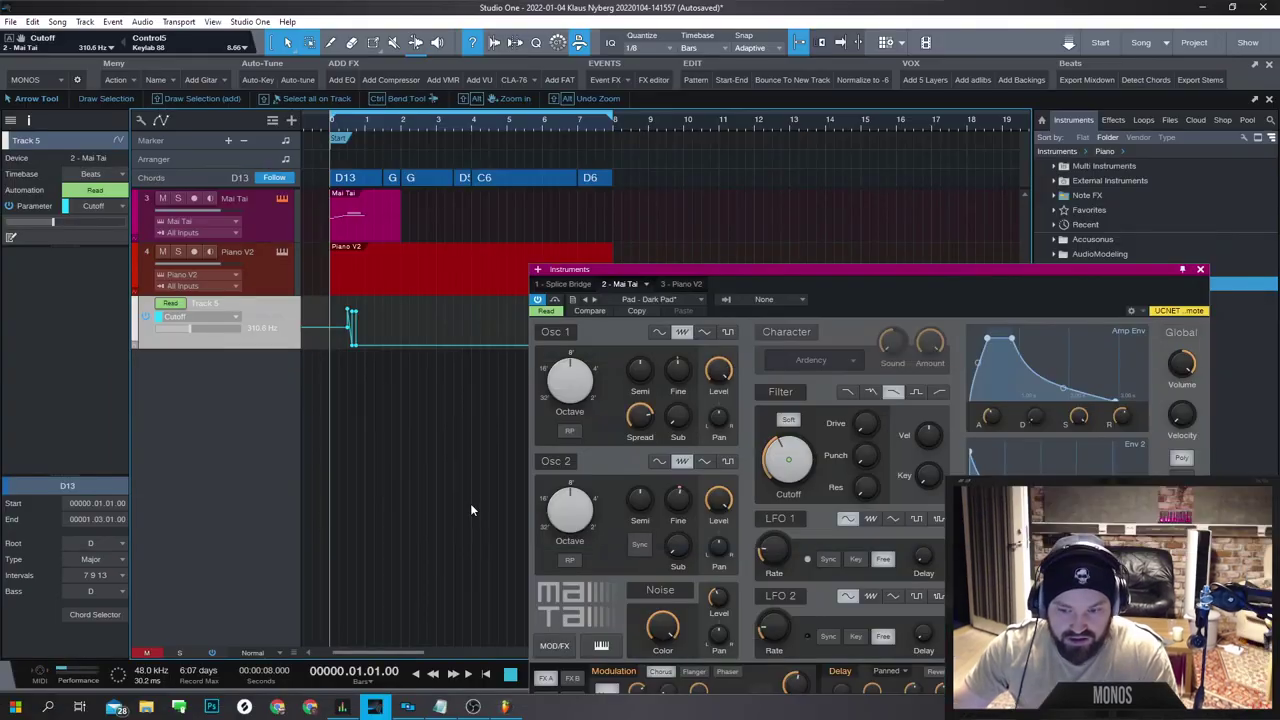
{"action": "mouse_move", "coordinate": [405, 707]}
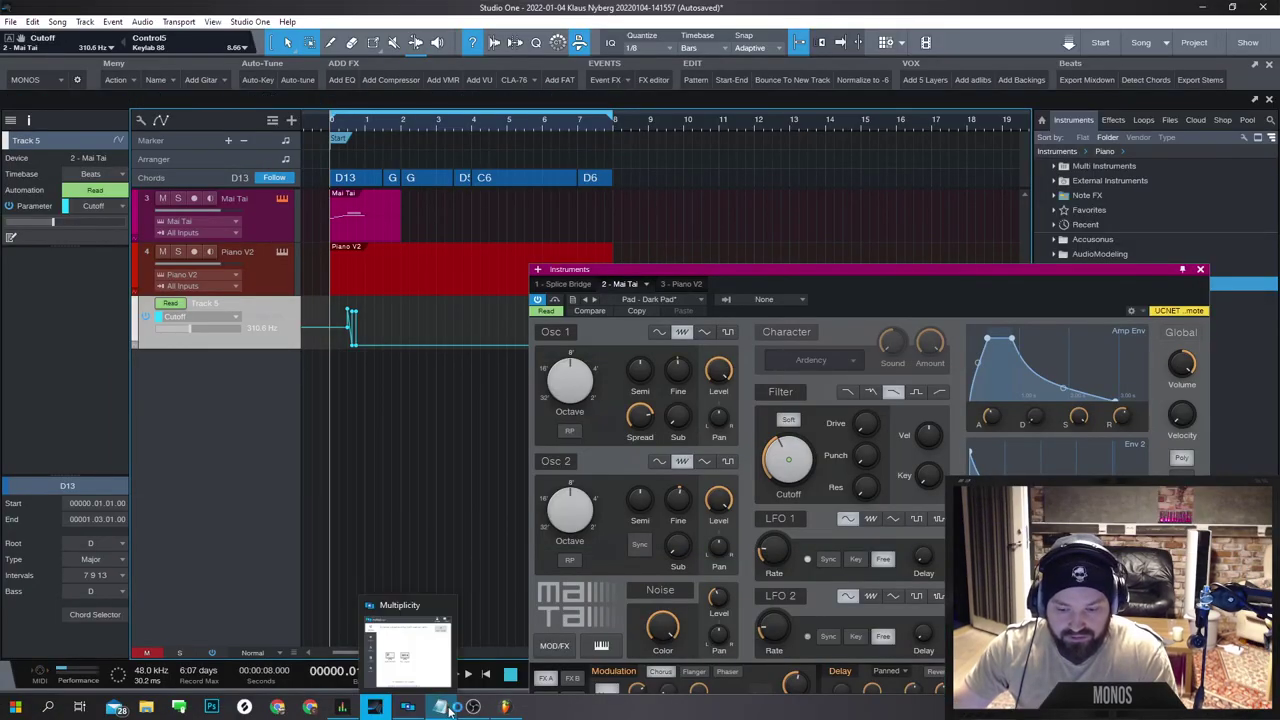
{"action": "mouse_move", "coordinate": [473, 708]}
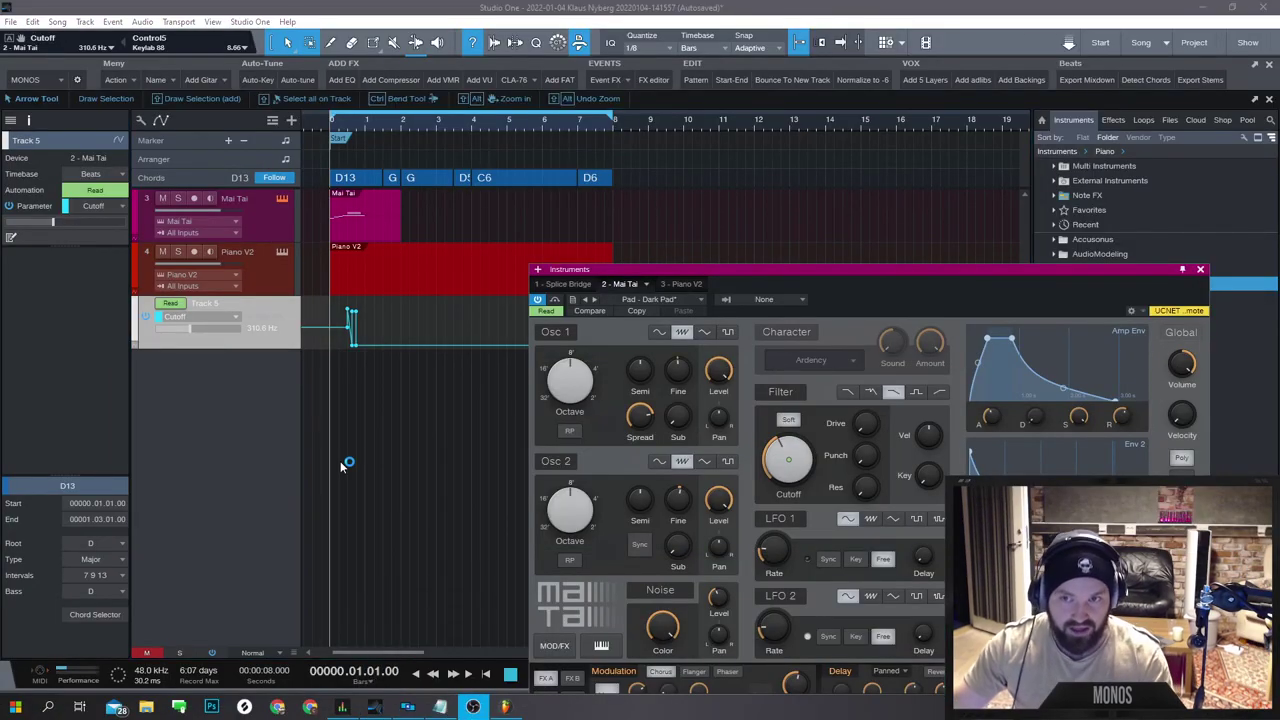
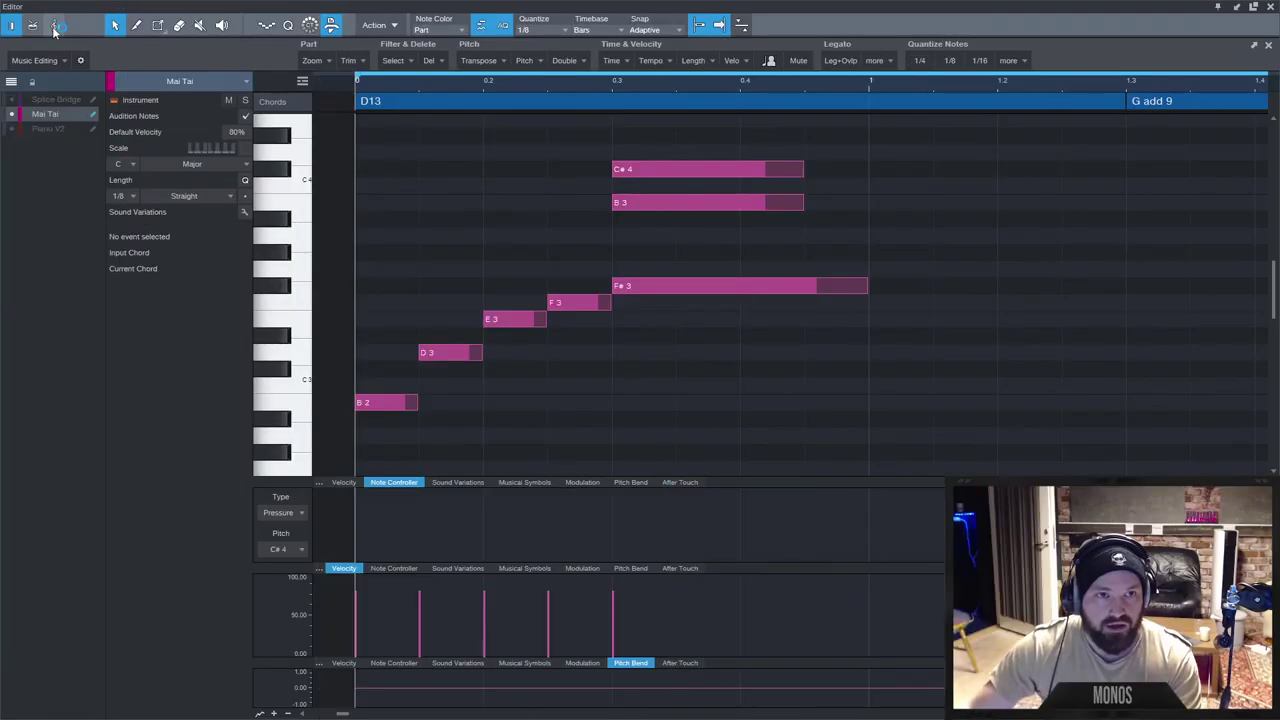
Switch the note editor to score view and paste the Mai Tai notes into both the treble and bass staves of Piano V2.
{"action": "left_click", "coordinate": [55, 26]}
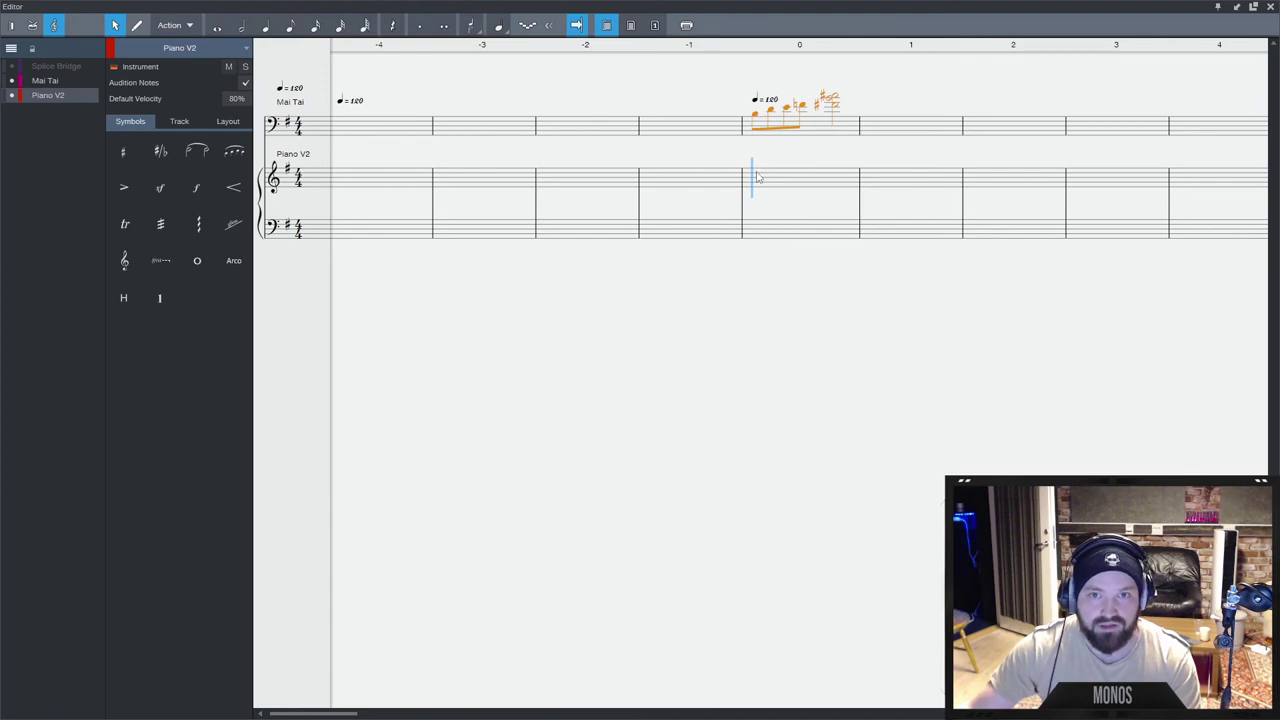
{"action": "key", "text": "ctrl+v"}
{"action": "left_click", "coordinate": [757, 232]}
Play the score to hear the Mai Tai and Piano V2 notes together.
{"action": "left_click", "coordinate": [741, 171]}
{"action": "key", "text": "space"}
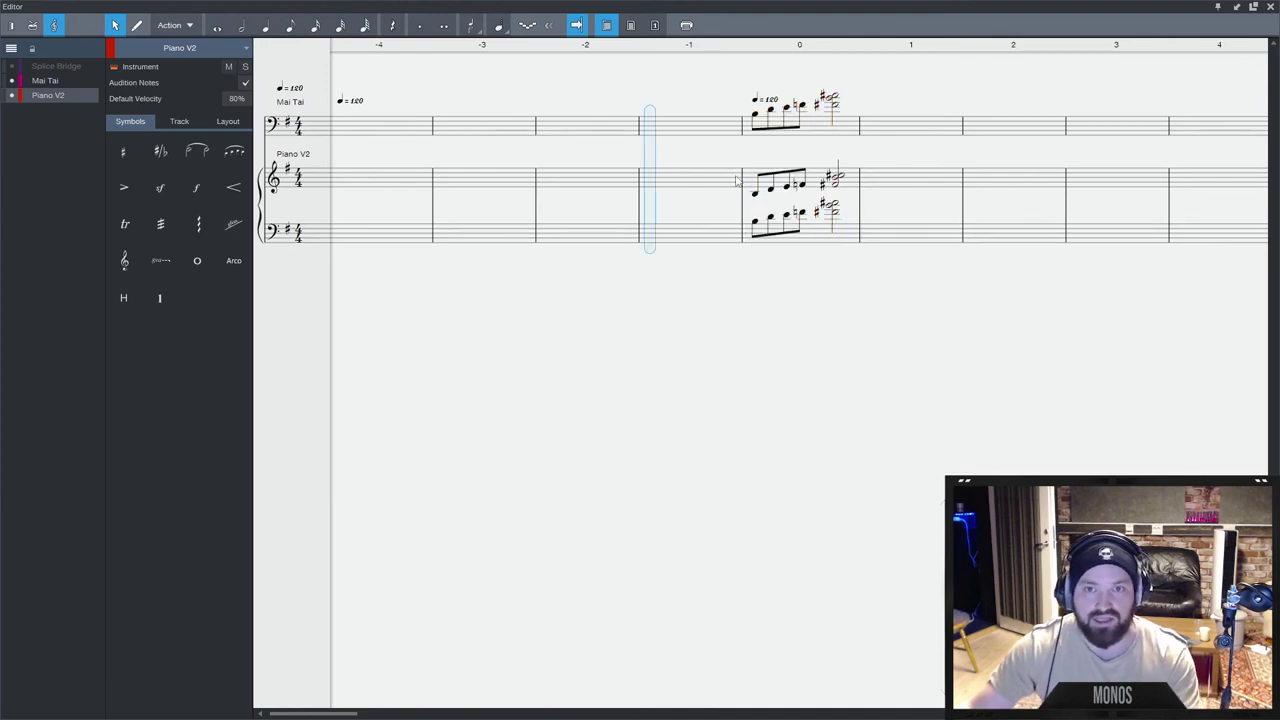
{"action": "key", "text": "space"}
{"action": "left_click", "coordinate": [752, 157]}
{"action": "key", "text": "space"}
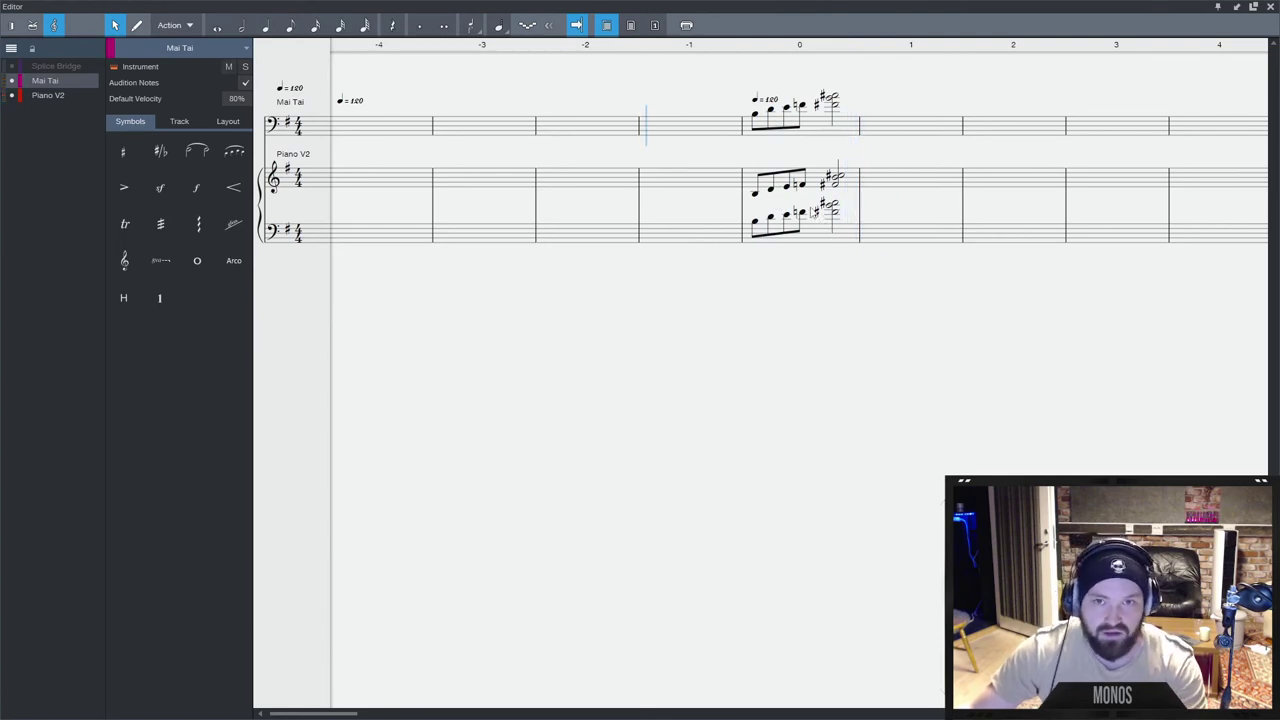
Replace the pasted notes in the Piano V2 bass staff with a low whole note at the start of the bar and play it.
{"action": "left_click_drag", "start_coordinate": [868, 205], "coordinate": [750, 237]}
{"action": "key", "text": "Delete"}
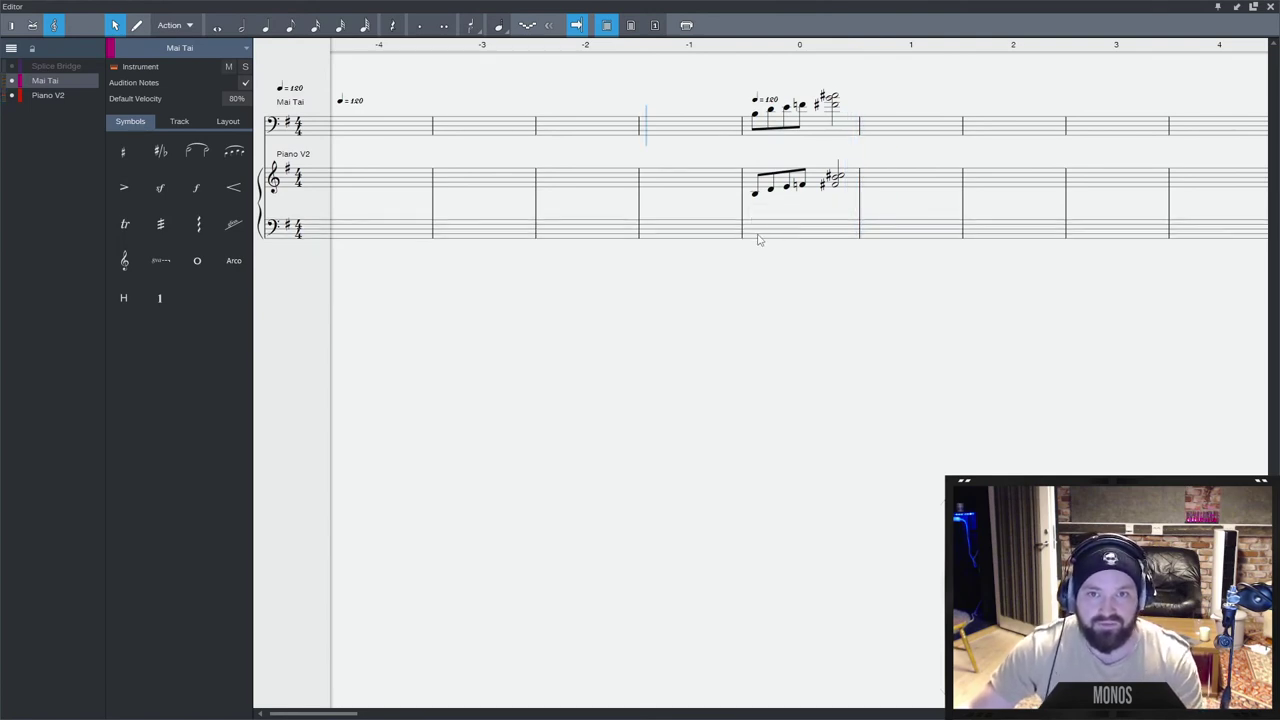
{"action": "key", "text": "2"}
{"action": "key", "text": "5"}
{"action": "key", "text": "6"}
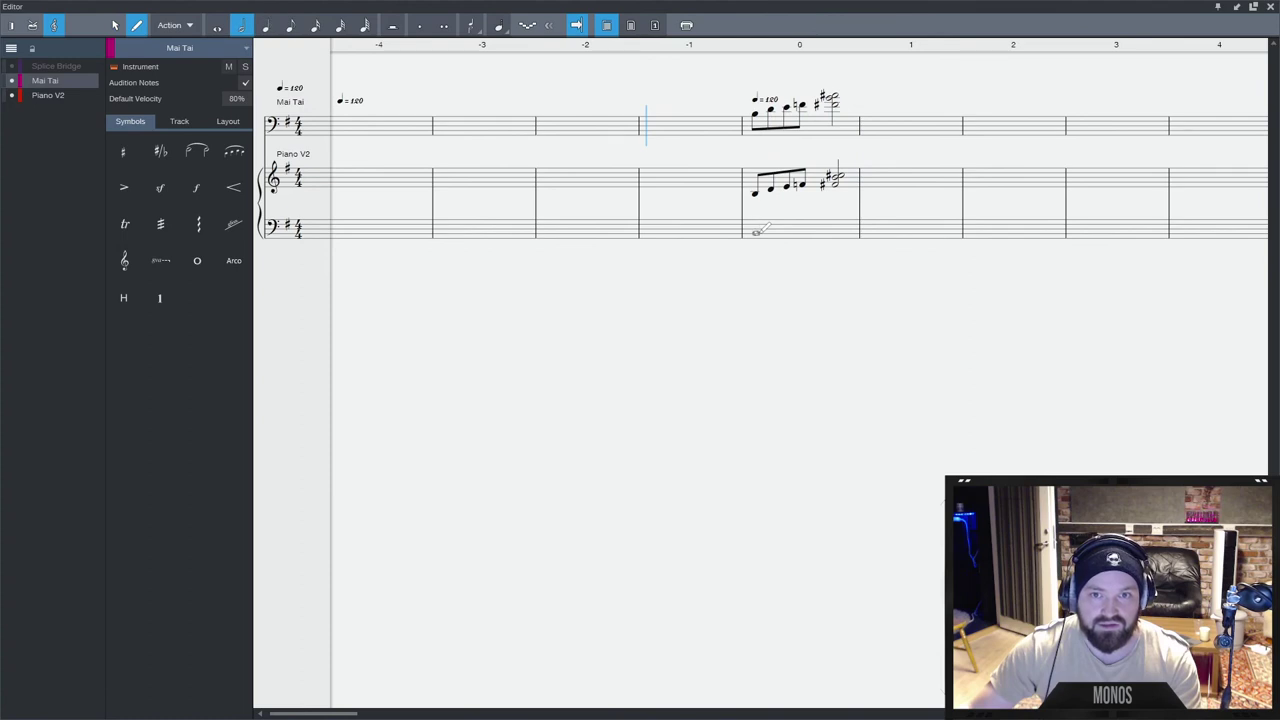
{"action": "key", "text": "7"}
{"action": "key", "text": "1"}
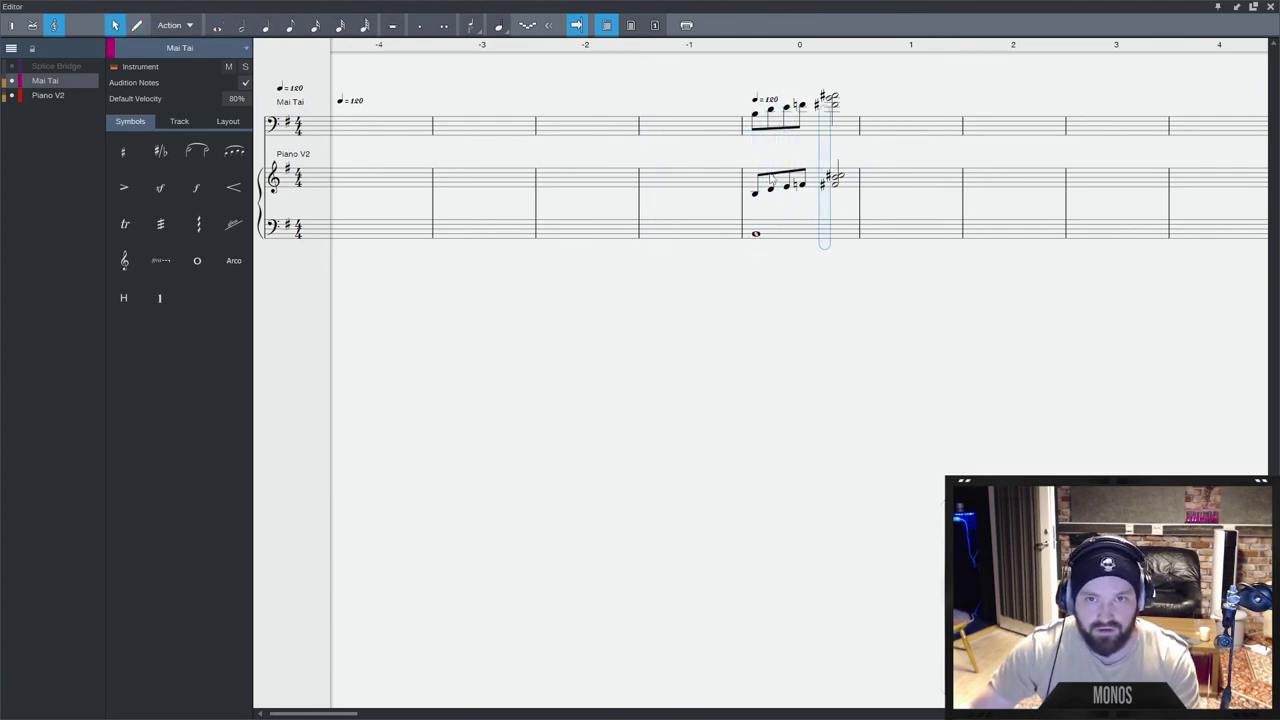
{"action": "key", "text": "space"}
Try a second whole note under the chord in the Piano V2 bass staff, play it and delete it.
{"action": "key", "text": "2"}
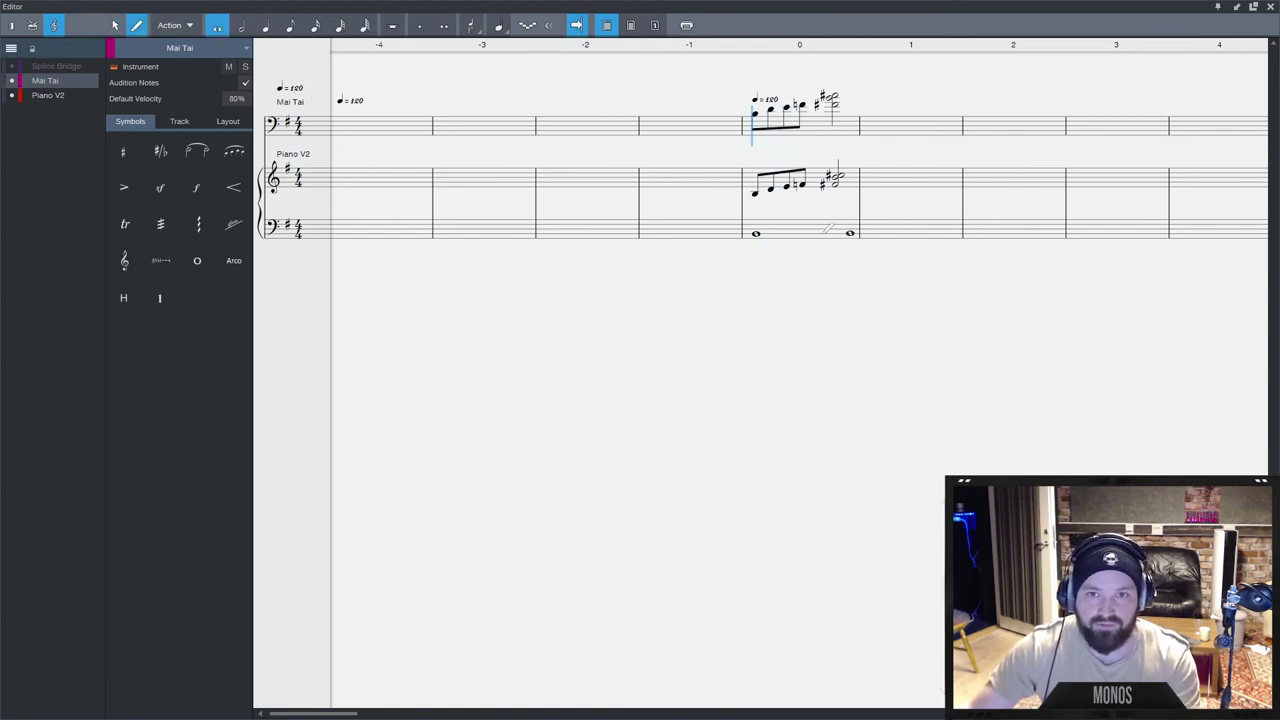
{"action": "left_click", "coordinate": [820, 235]}
{"action": "key", "text": "1"}
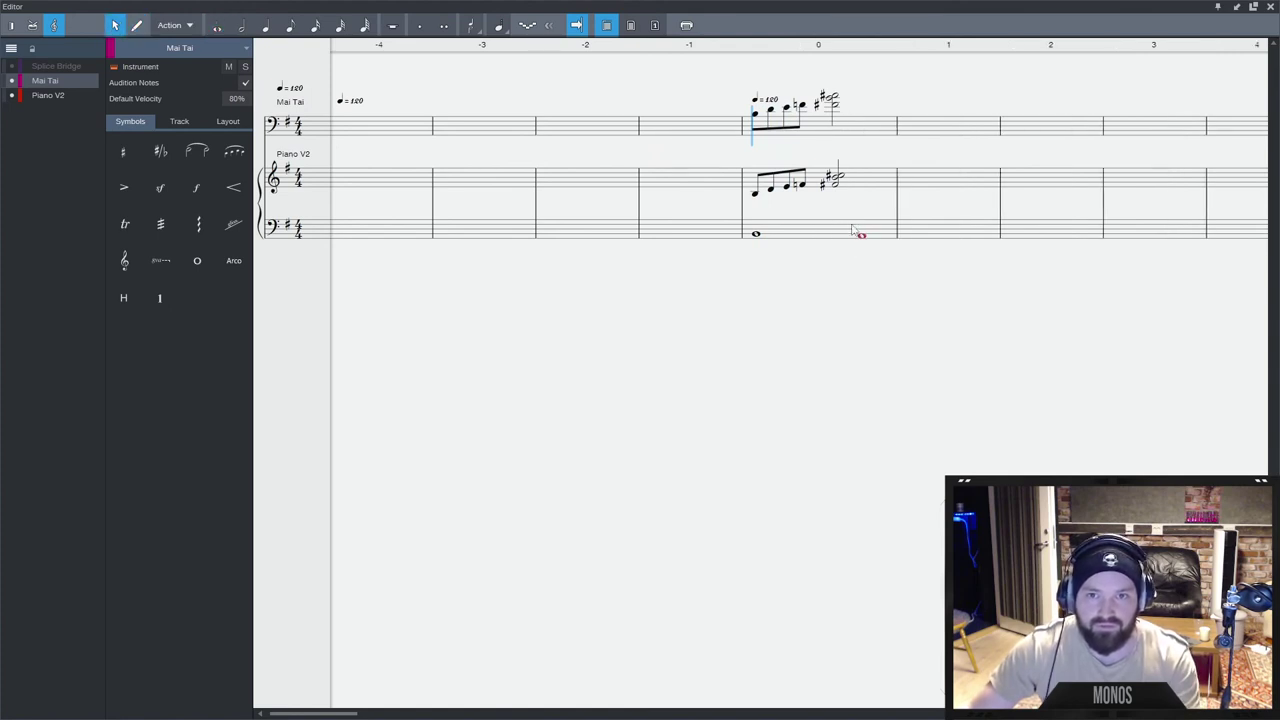
{"action": "key", "text": "space"}
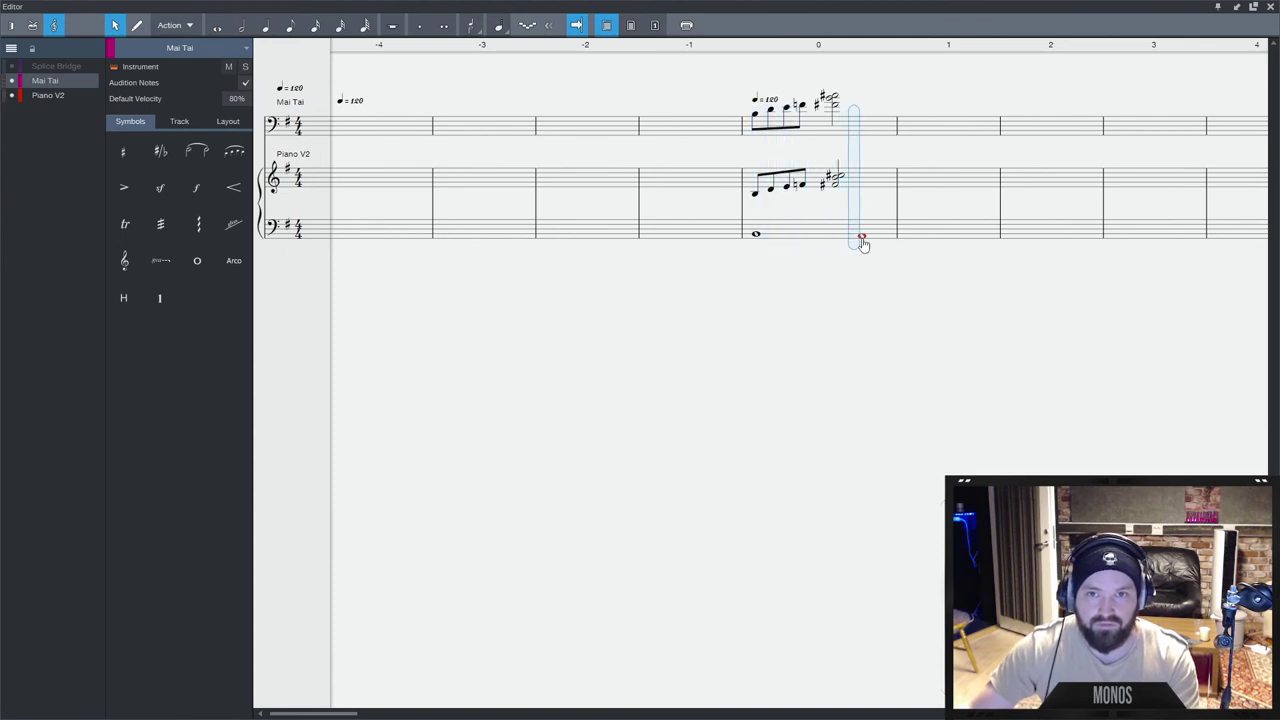
{"action": "key", "text": "space"}
{"action": "key", "text": "Delete"}
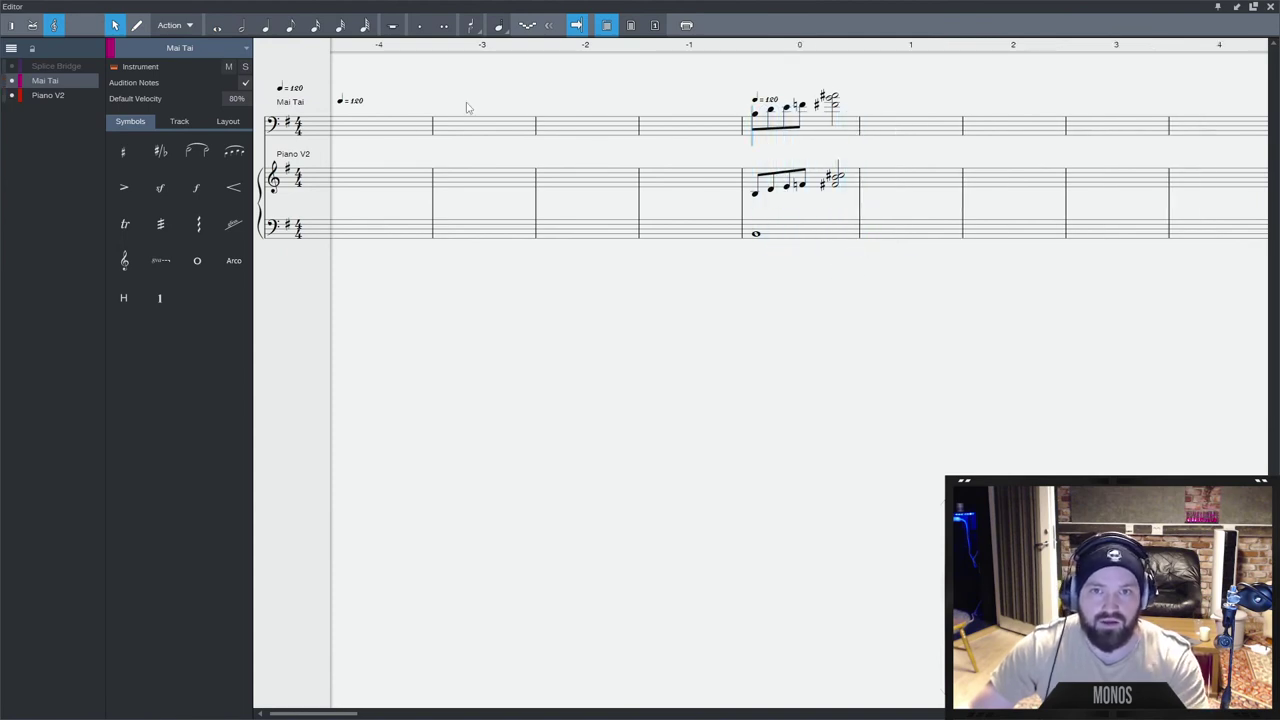
Enter two half notes in the Piano V2 bass staff, under the first melody note and under the chord, and play the score.
{"action": "left_click", "coordinate": [241, 28]}
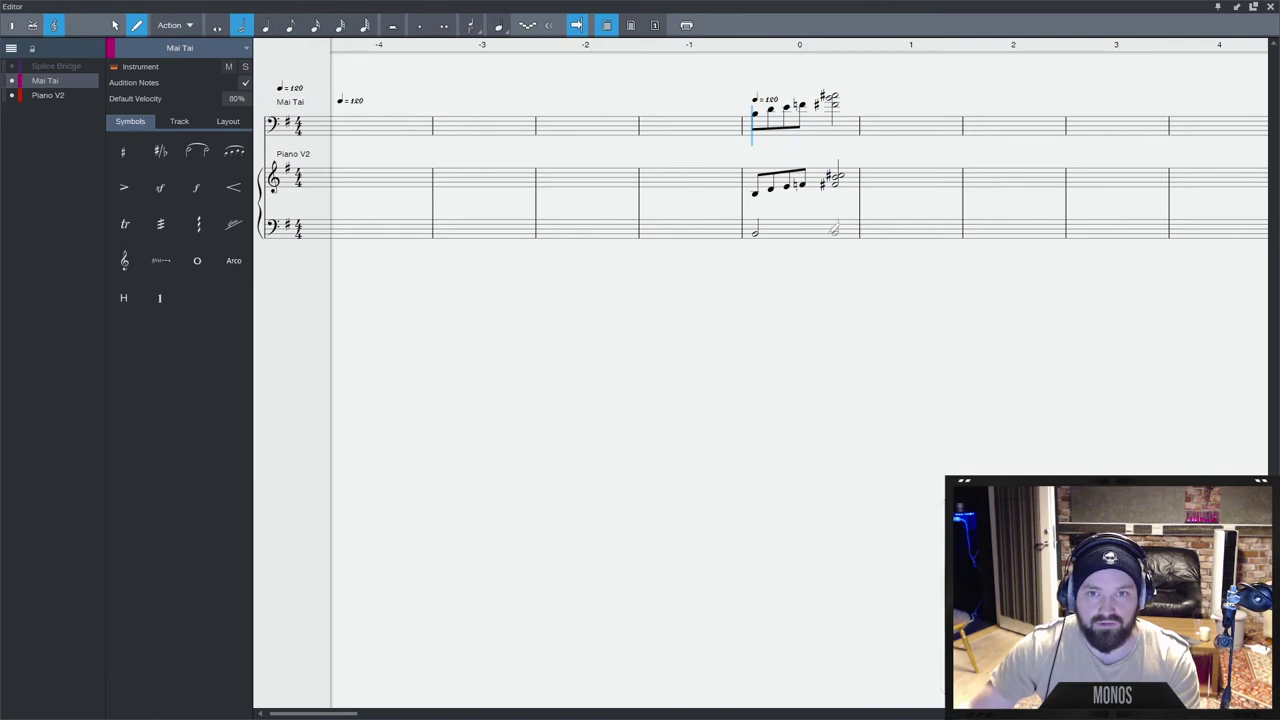
{"action": "key", "text": "space"}
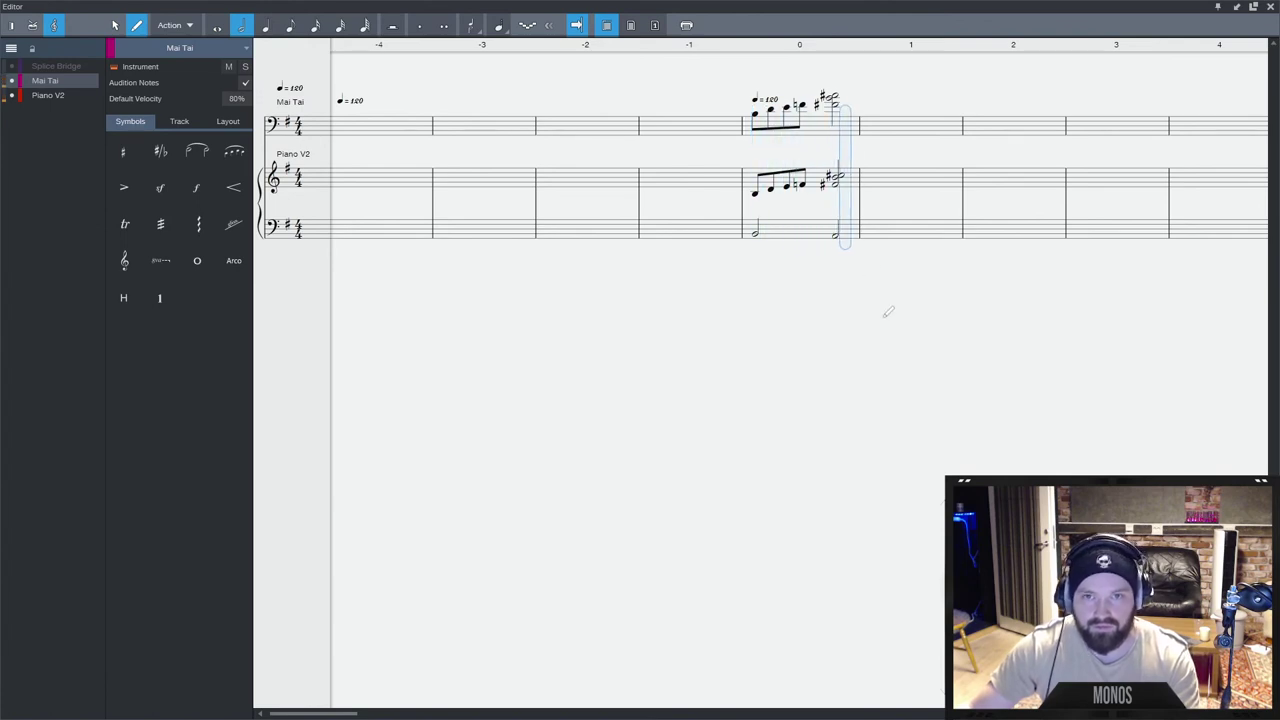
Raise the middle note of the closing chord in the Mai Tai and Piano V2 staves and play the score.
{"action": "key", "text": "1"}
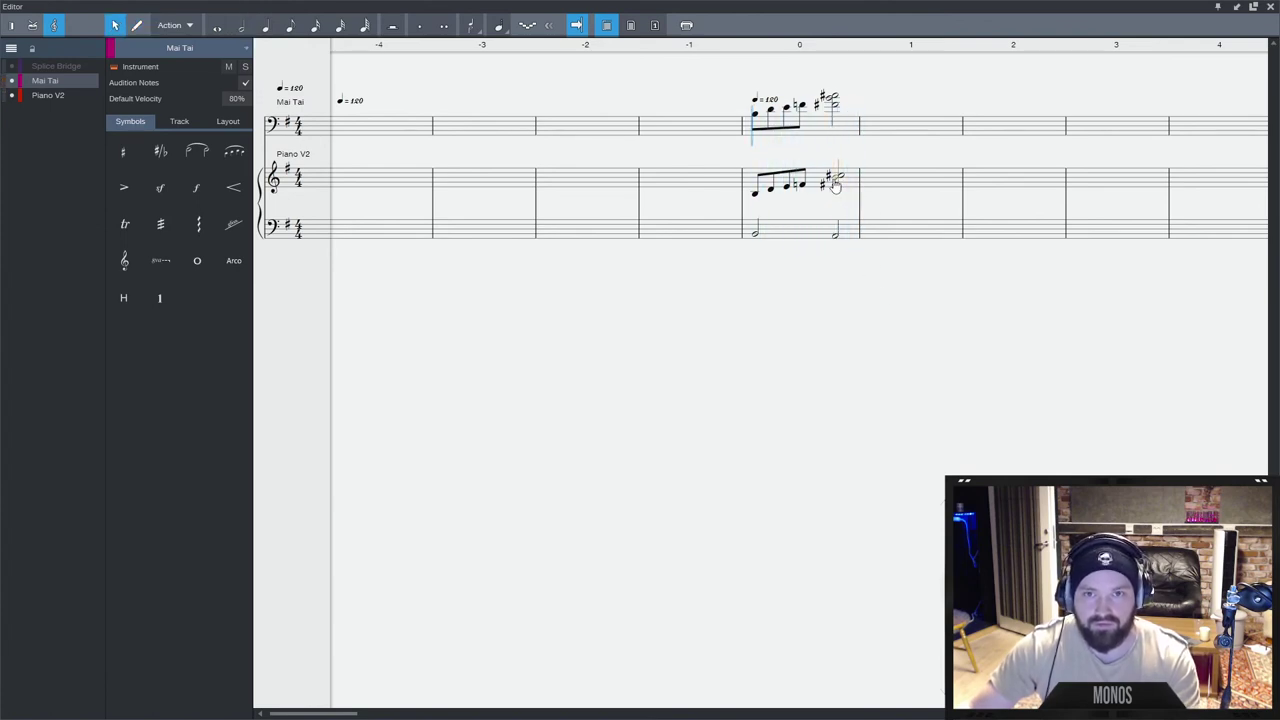
{"action": "left_click_drag", "start_coordinate": [832, 104], "coordinate": [832, 100]}
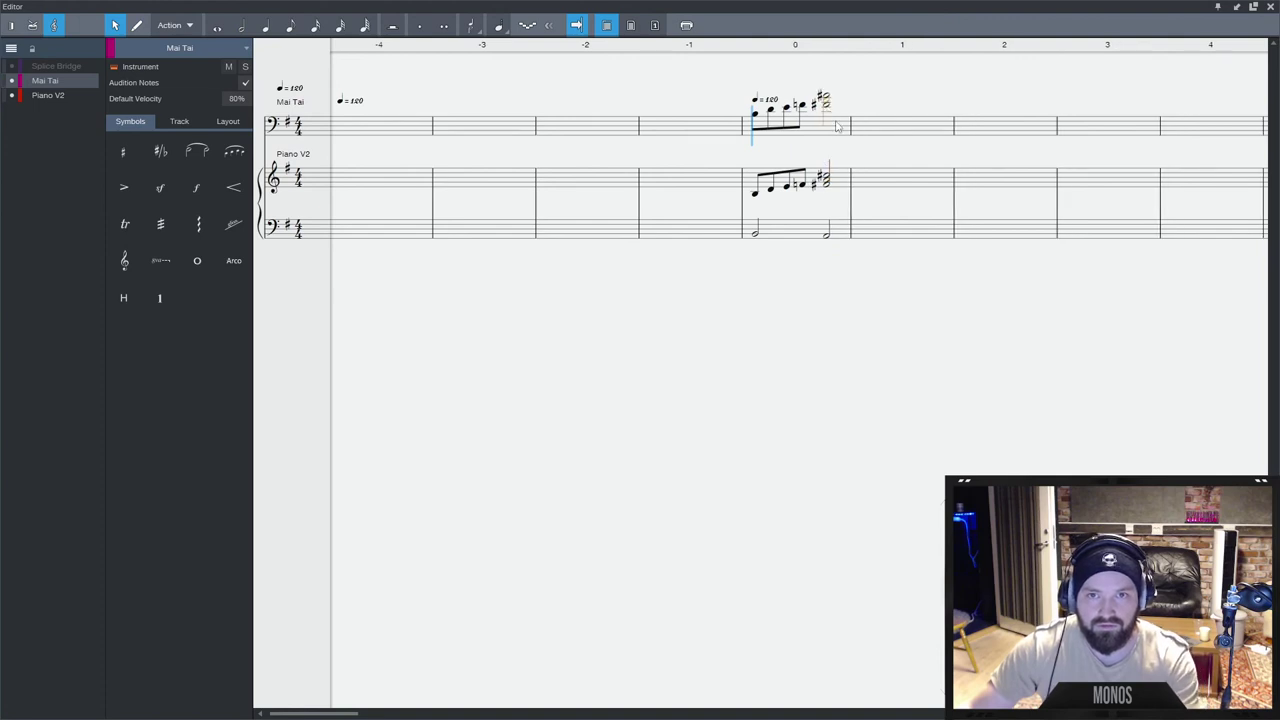
{"action": "key", "text": "space"}
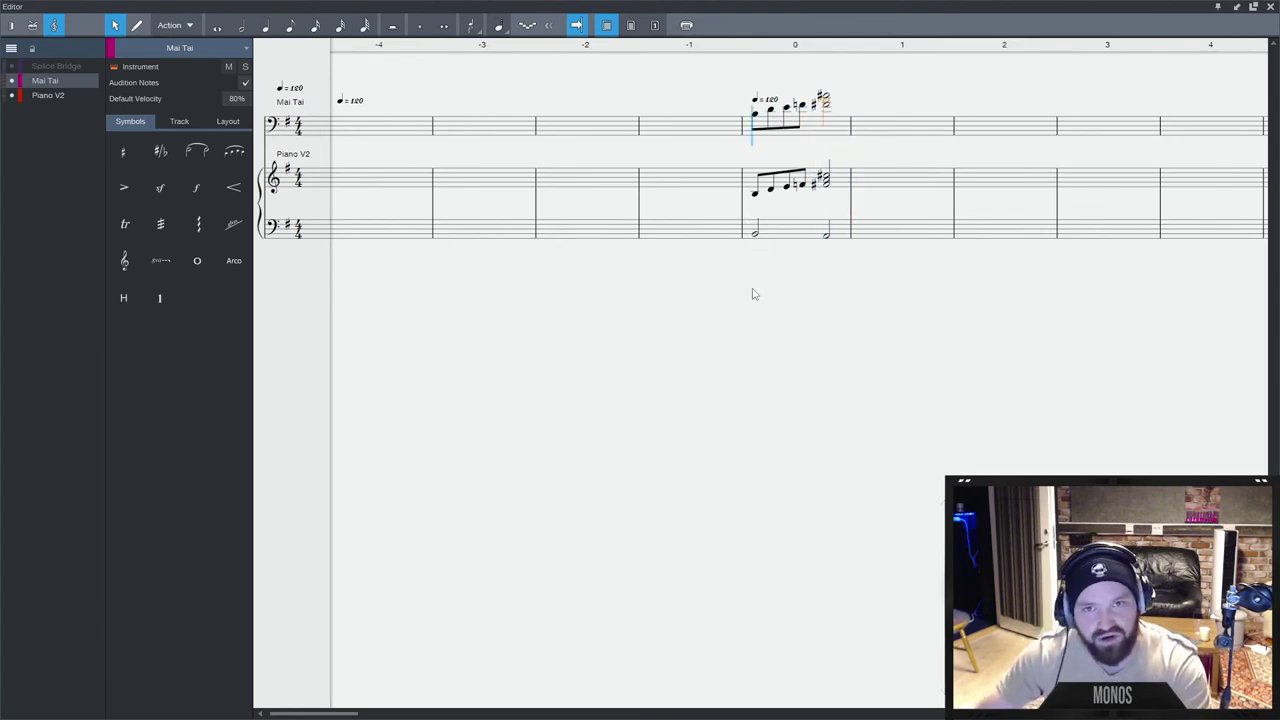
Duplicate the Piano V2 track with its notes and show the Mai Tai and Piano V2 staves alongside the copy in the score.
{"action": "left_click_drag", "start_coordinate": [954, 243], "coordinate": [714, 89]}
{"action": "left_click", "coordinate": [646, 229]}
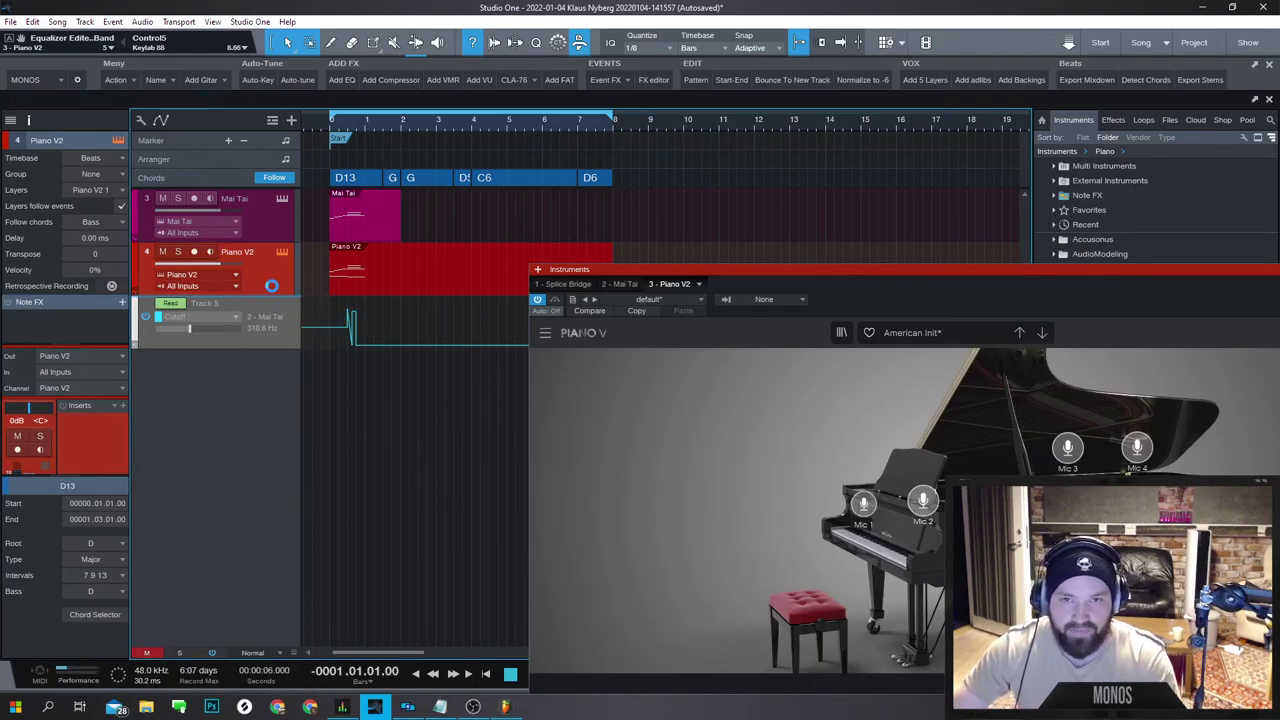
{"action": "left_click_drag", "start_coordinate": [273, 291], "coordinate": [272, 294]}
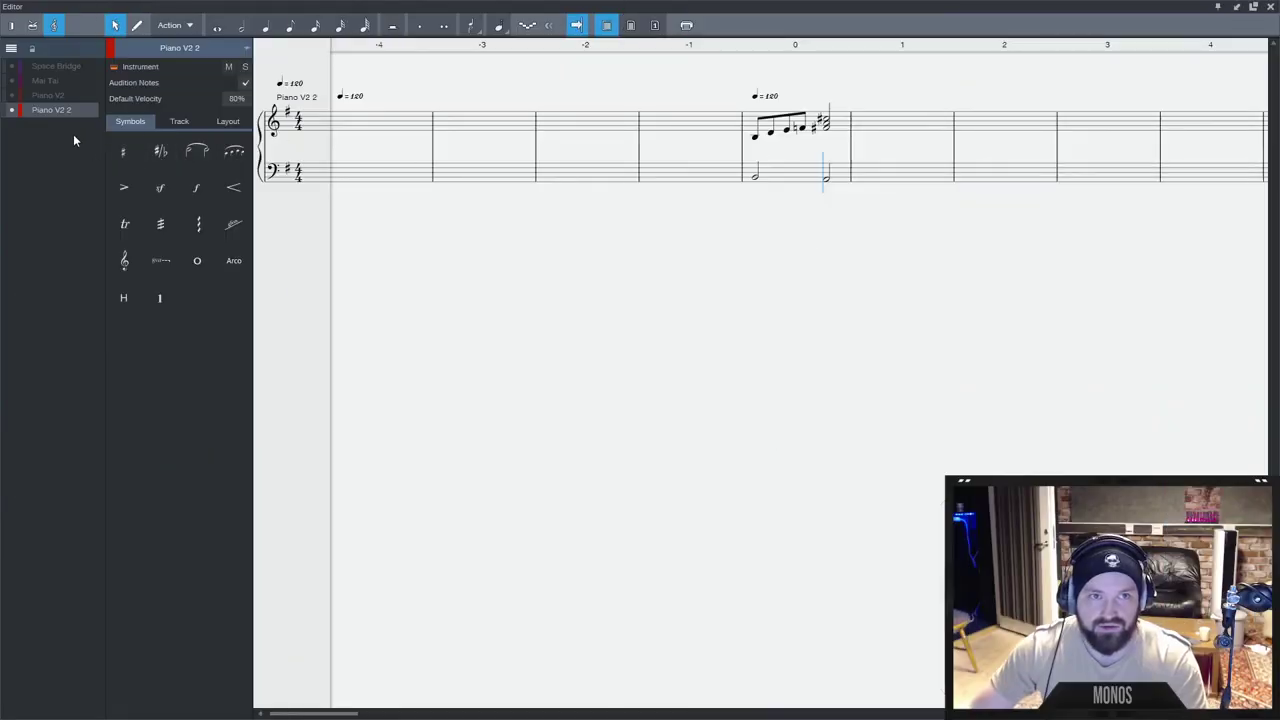
{"action": "left_click", "coordinate": [12, 95]}
{"action": "left_click", "coordinate": [12, 80]}
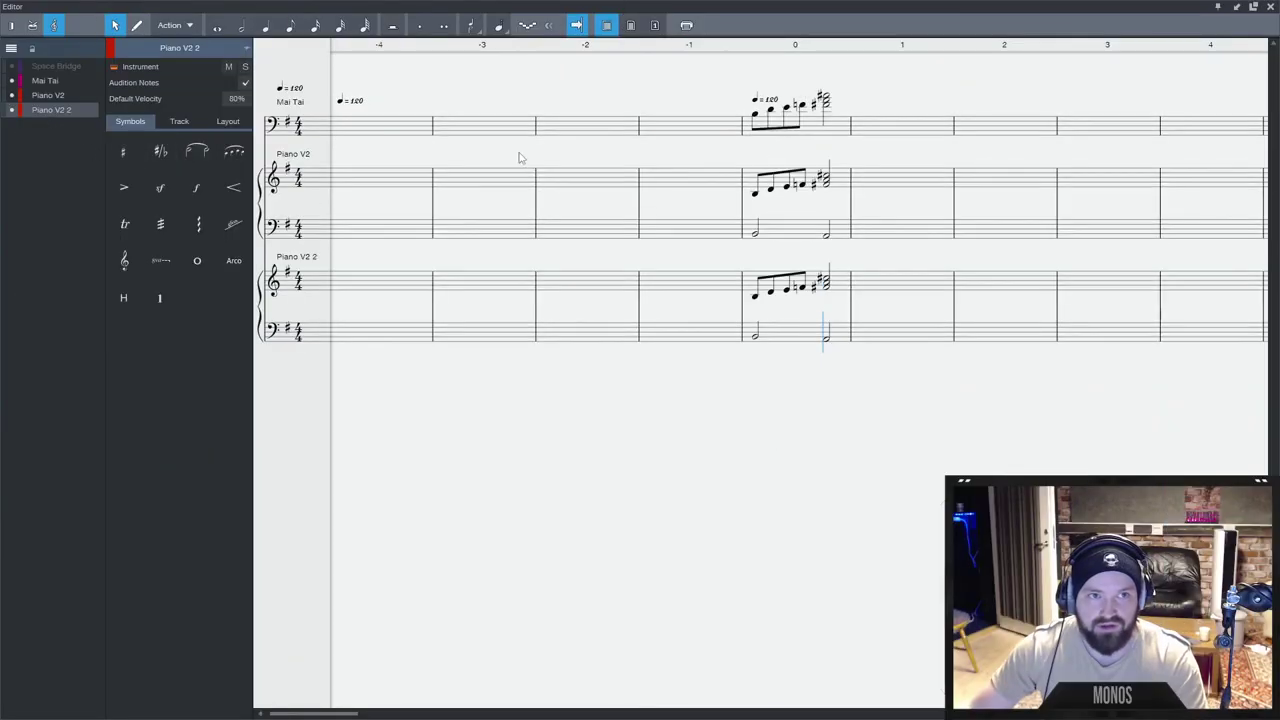
Transpose the melody and chord in the Piano V2 2 treble staff upward.
{"action": "left_click_drag", "start_coordinate": [882, 268], "coordinate": [703, 298]}
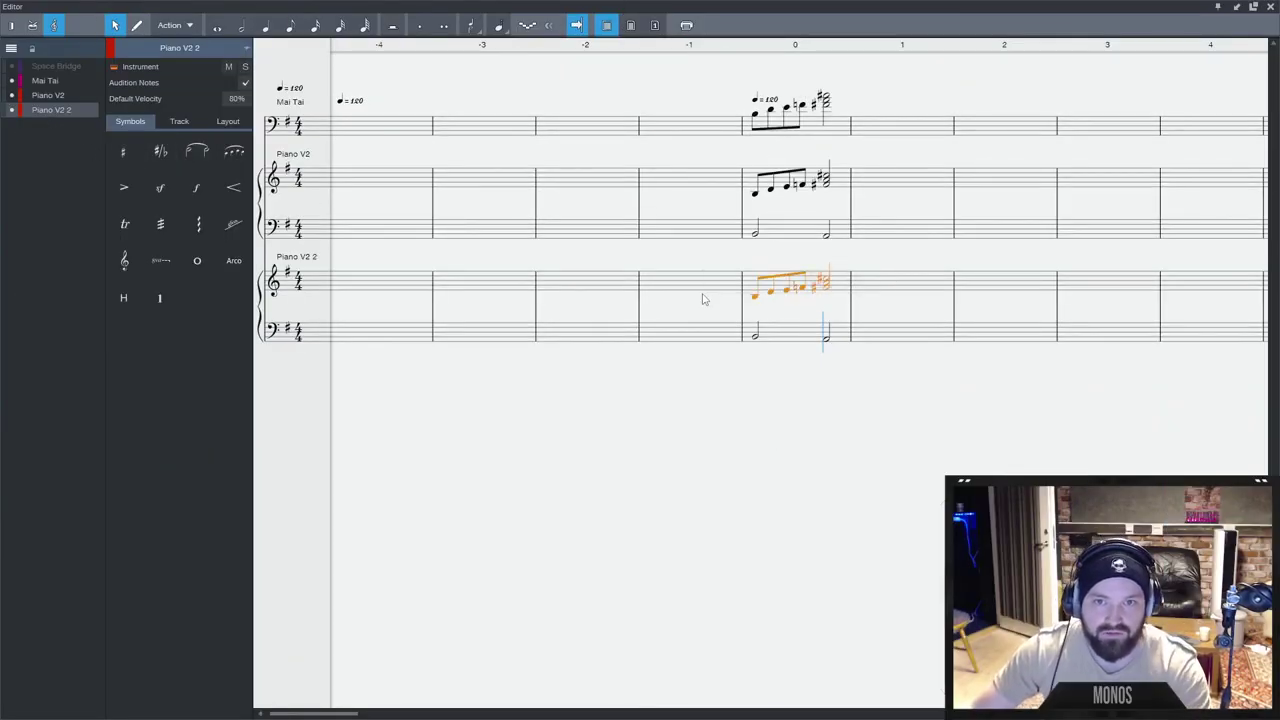
{"action": "key", "text": "Up"}
{"action": "key", "text": "Up"}
{"action": "key", "text": "Up"}
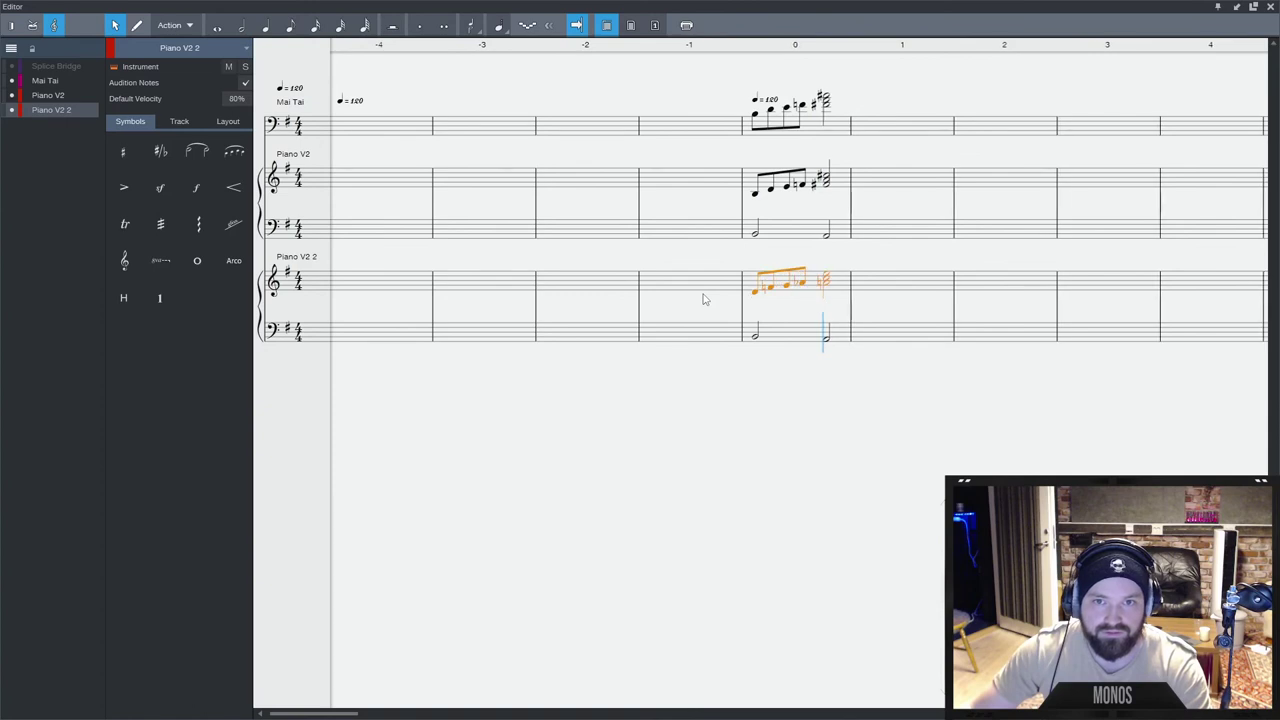
Delete the chord after the melody in the Piano V2 2 treble staff and play the score.
{"action": "left_click", "coordinate": [838, 287]}
{"action": "left_click_drag", "start_coordinate": [848, 261], "coordinate": [817, 297]}
{"action": "key", "text": "Delete"}
{"action": "key", "text": "space"}
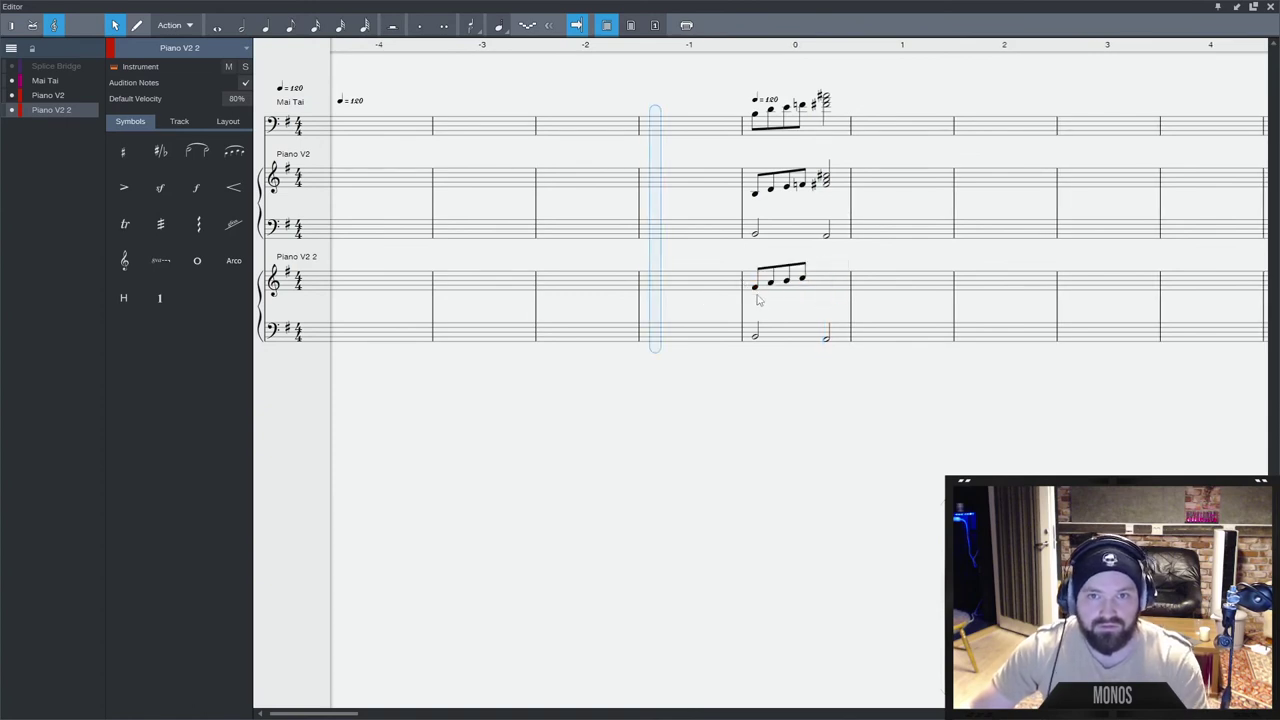
{"action": "left_click", "coordinate": [758, 268]}
{"action": "left_click", "coordinate": [758, 268]}
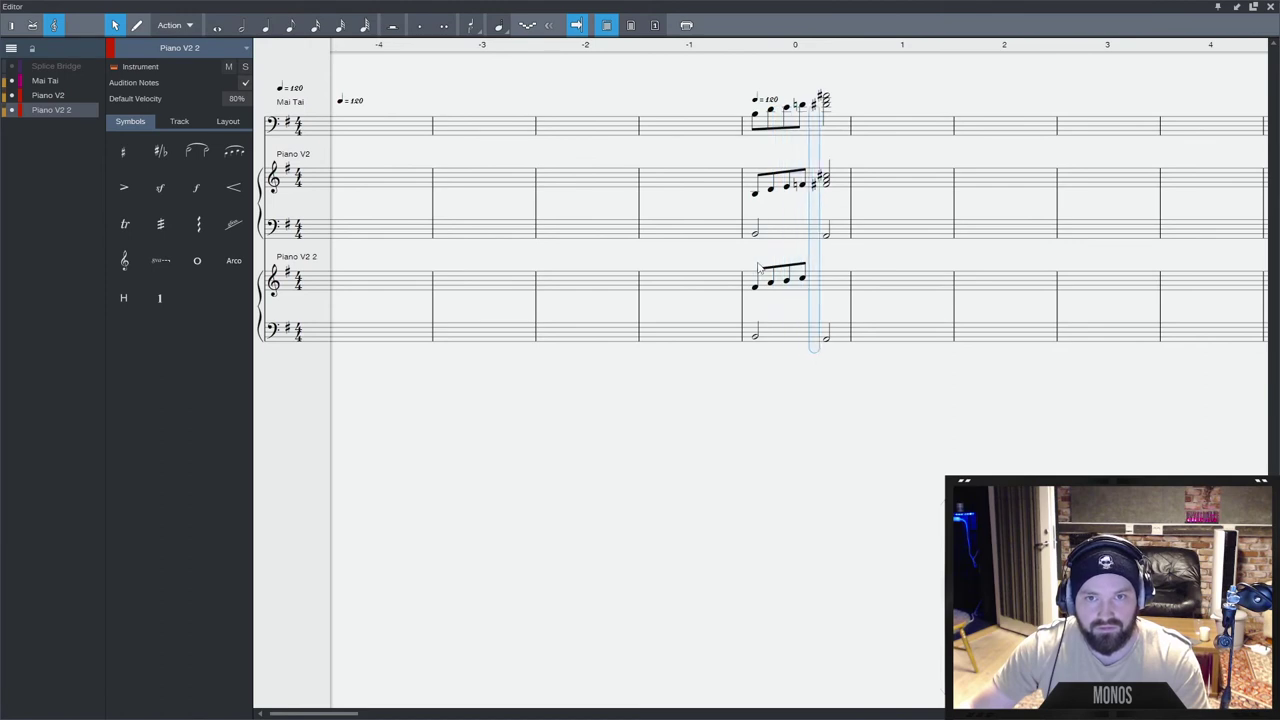
{"action": "key", "text": "space"}
Lower the two half notes in the Piano V2 2 bass staff by an octave and play the score.
{"action": "left_click_drag", "start_coordinate": [850, 328], "coordinate": [698, 345]}
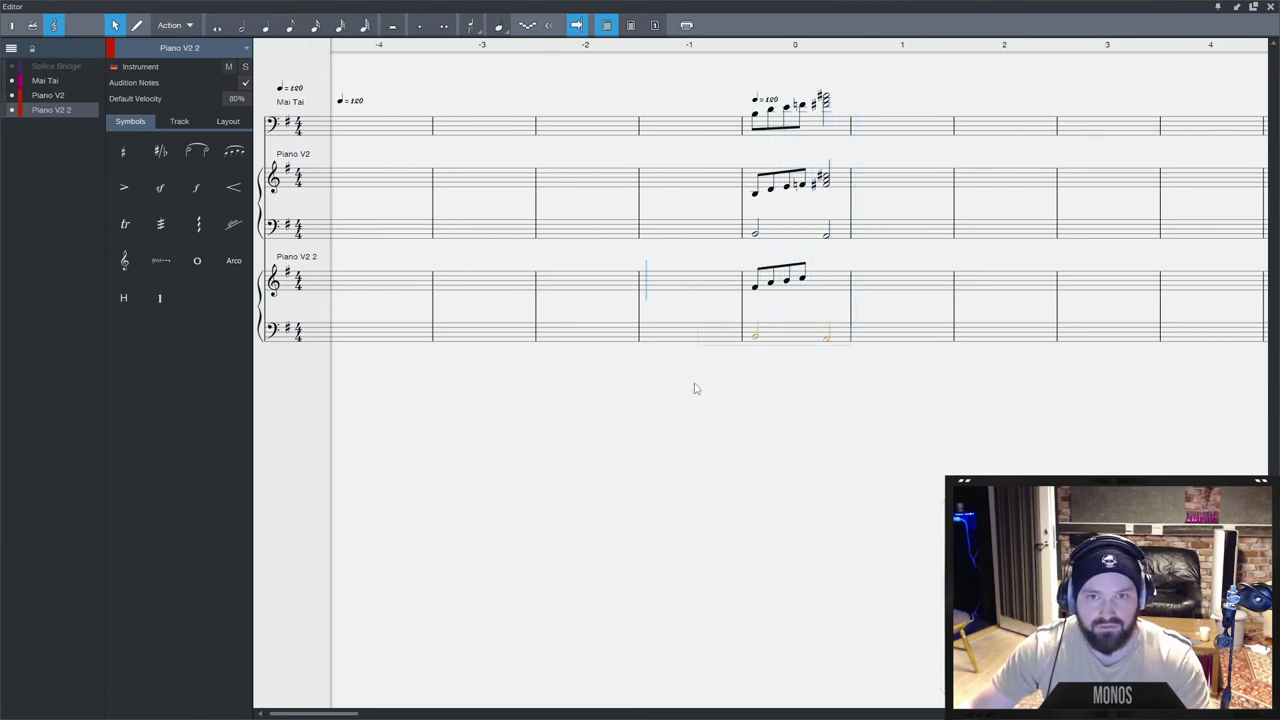
{"action": "key", "text": "shift+Down"}
{"action": "key", "text": "space"}
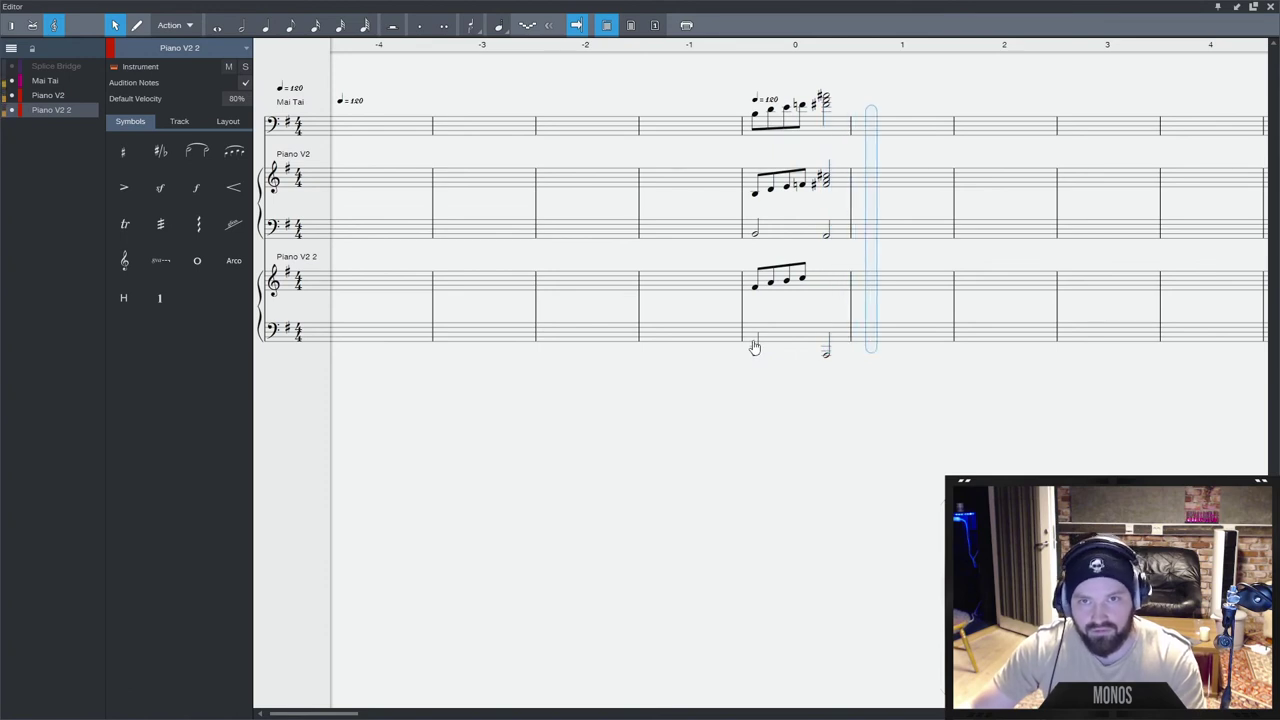
Switch the editor to the piano roll view, show Mai Tai and Piano V2 together with Piano V2 2, and make Mai Tai the active part.
{"action": "left_click", "coordinate": [32, 25]}
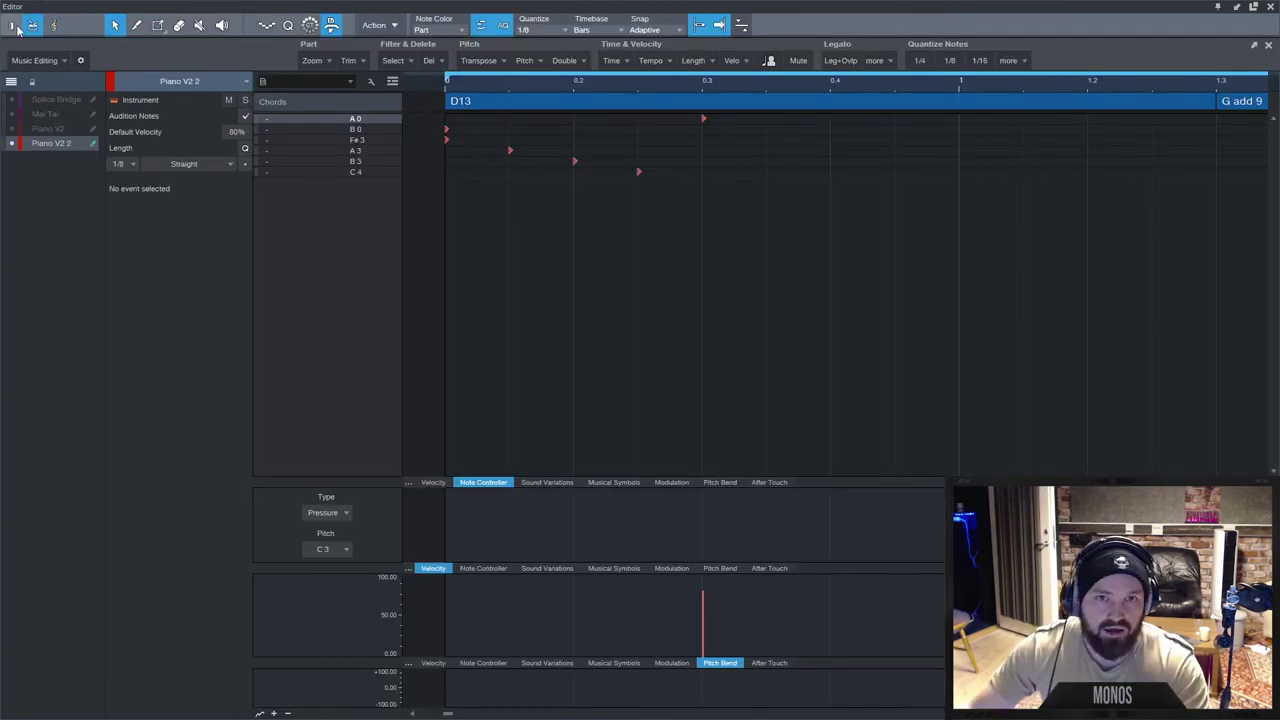
{"action": "left_click", "coordinate": [15, 27]}
{"action": "scroll", "coordinate": [790, 355], "scroll_direction": "up", "scroll_amount": 2}
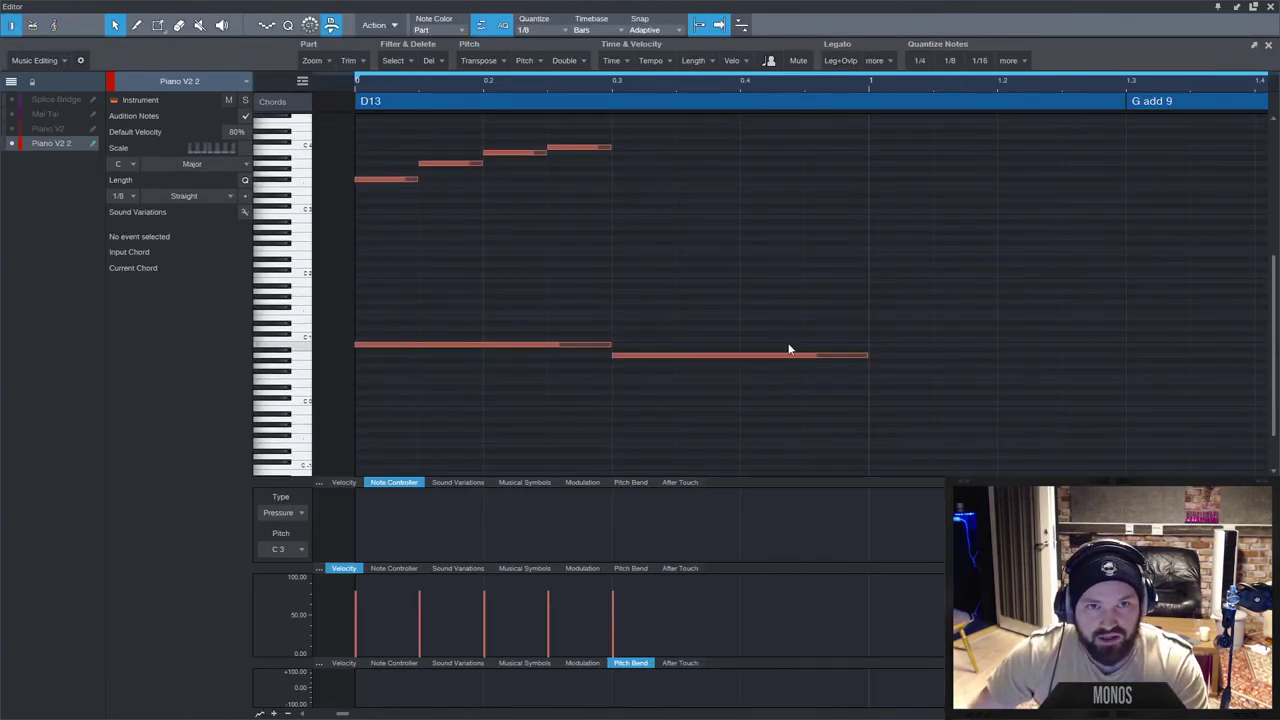
{"action": "left_click_drag", "start_coordinate": [12, 128], "coordinate": [12, 114]}
{"action": "scroll", "coordinate": [678, 265], "scroll_direction": "up", "scroll_amount": 1}
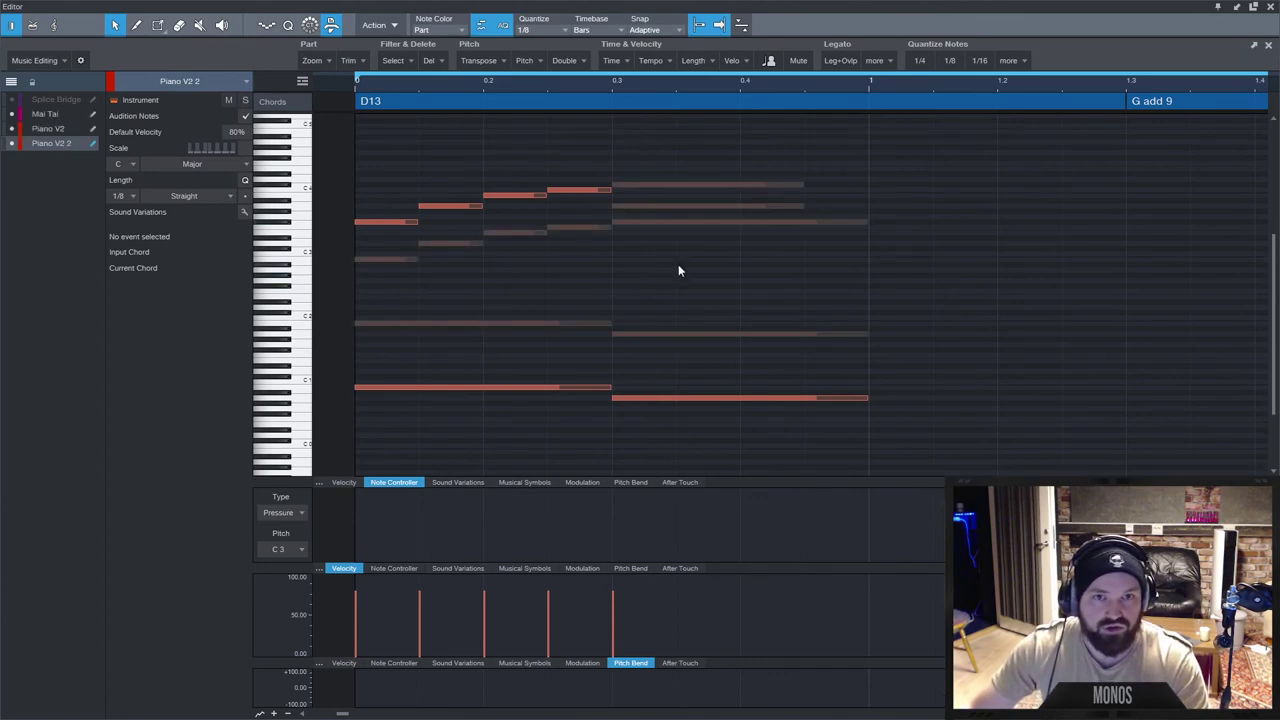
{"action": "left_click", "coordinate": [620, 222]}
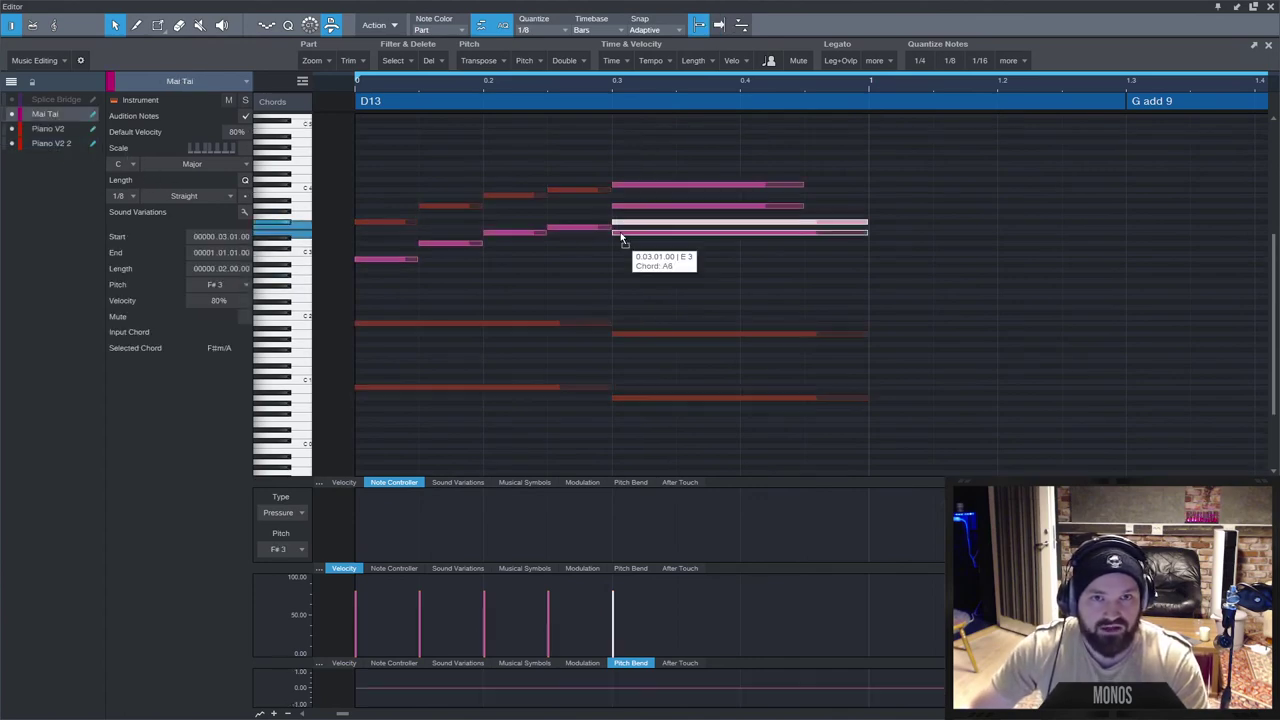
{"action": "left_click", "coordinate": [585, 205]}
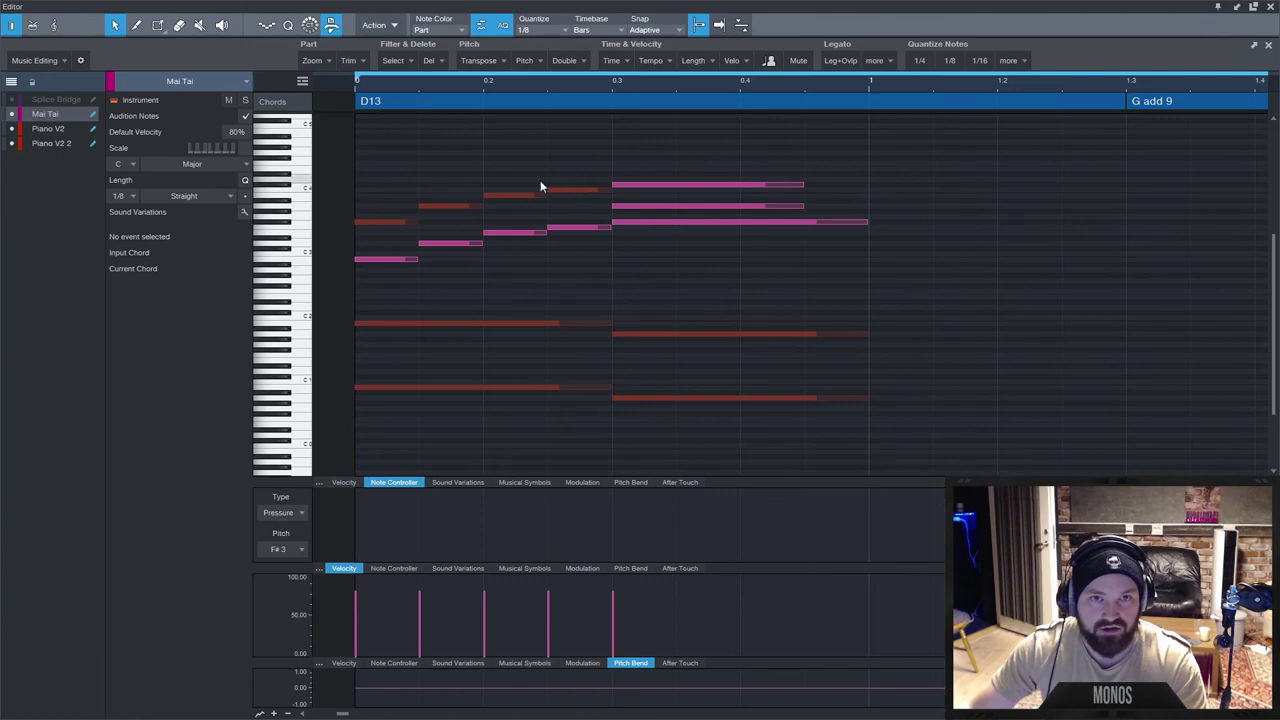
Try coloring the notes by velocity and by pitch, and set the note color back to Part.
{"action": "left_click", "coordinate": [440, 29]}
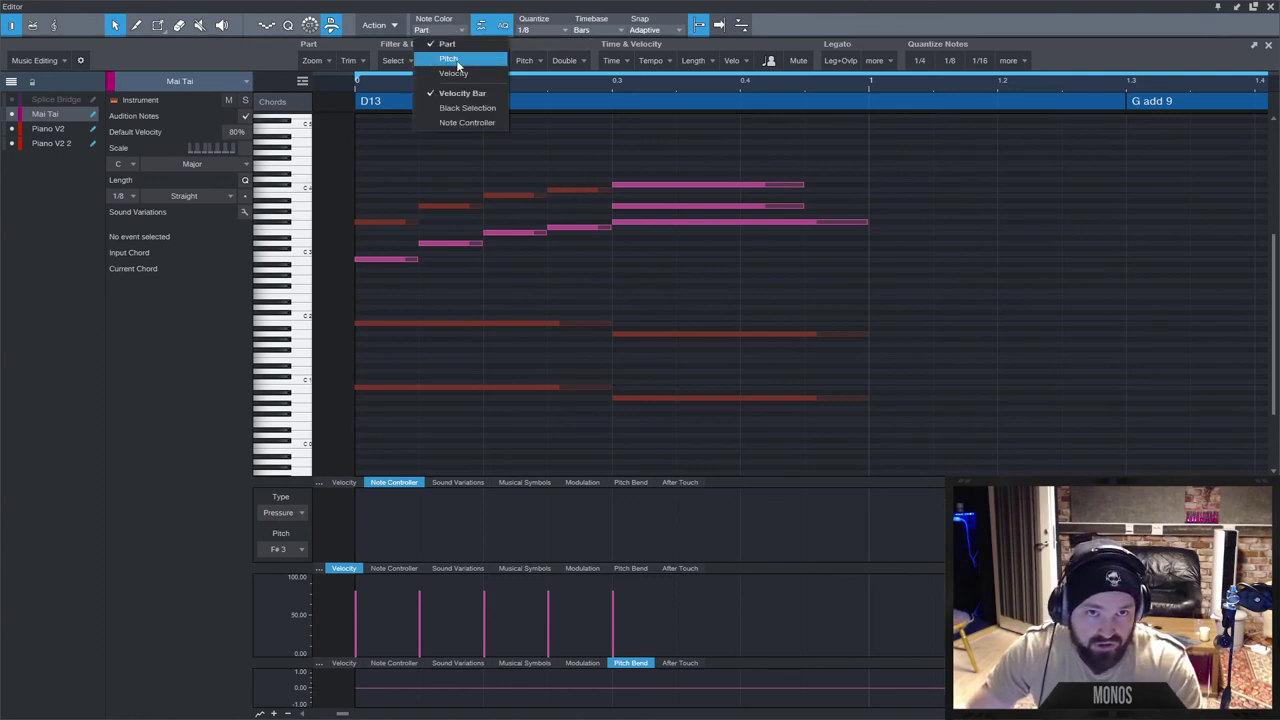
{"action": "left_click", "coordinate": [453, 70]}
{"action": "left_click", "coordinate": [448, 30]}
{"action": "left_click", "coordinate": [448, 58]}
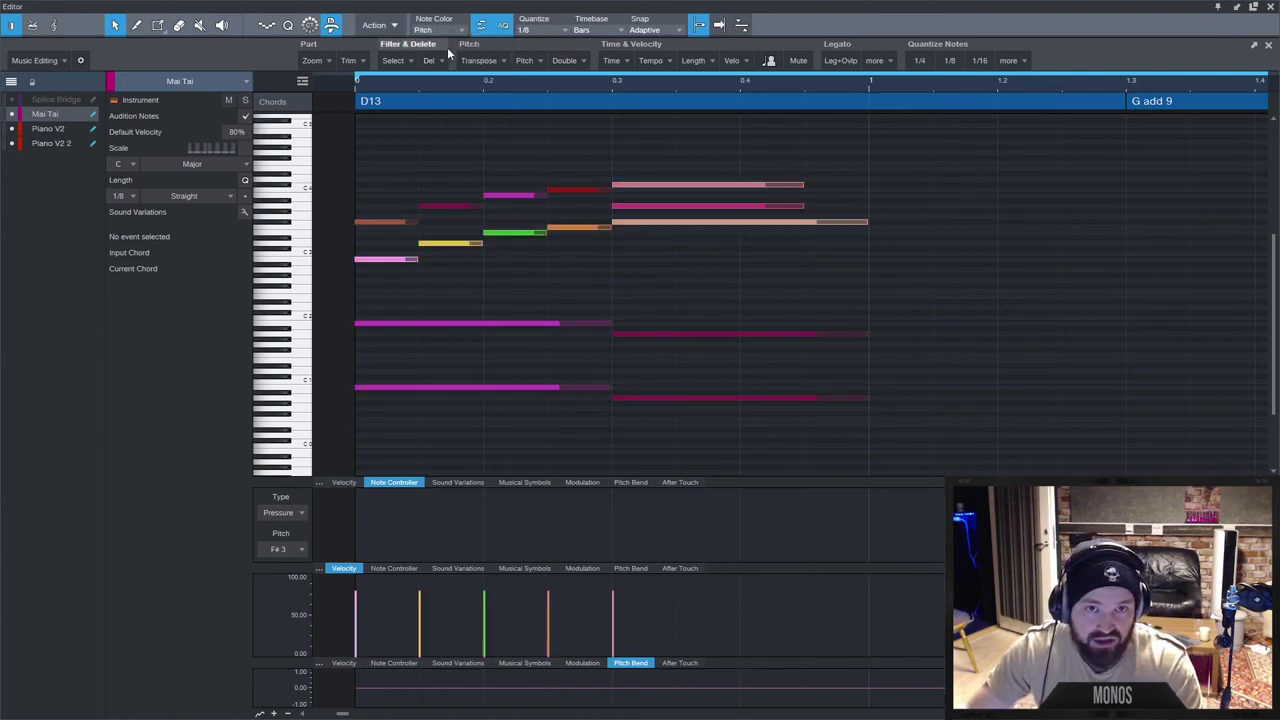
{"action": "left_click", "coordinate": [451, 34]}
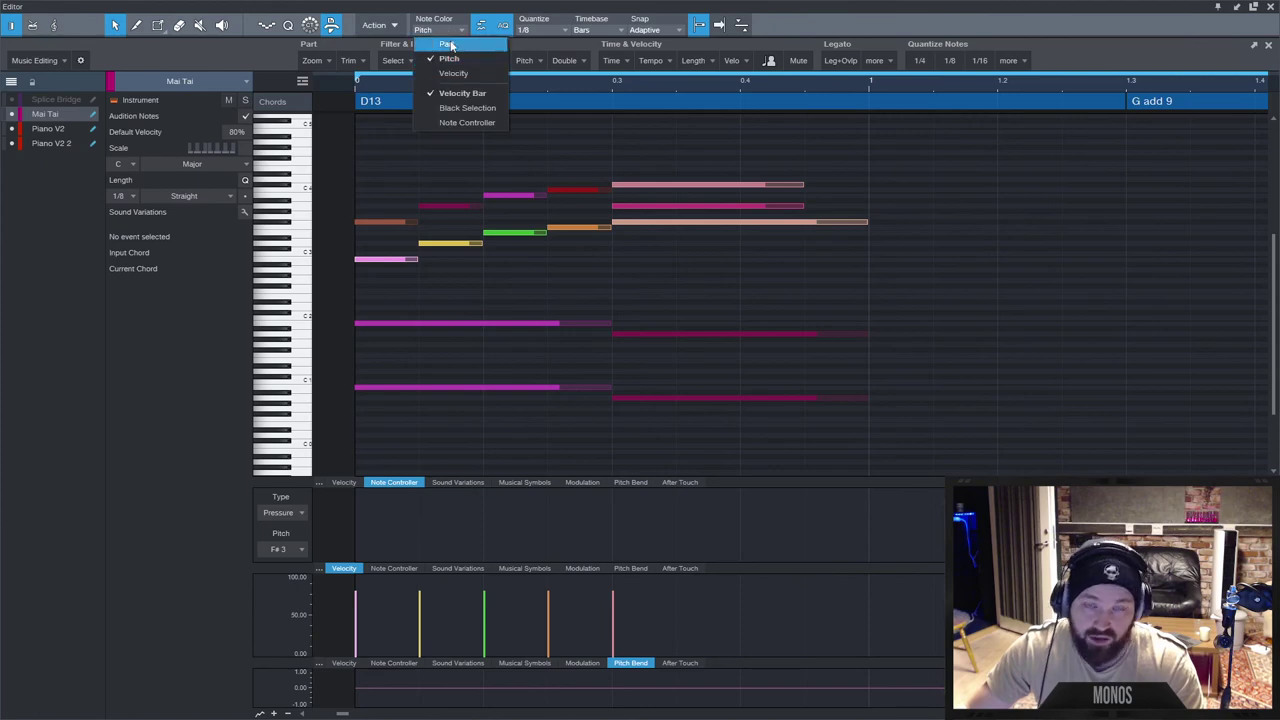
{"action": "left_click", "coordinate": [447, 44]}
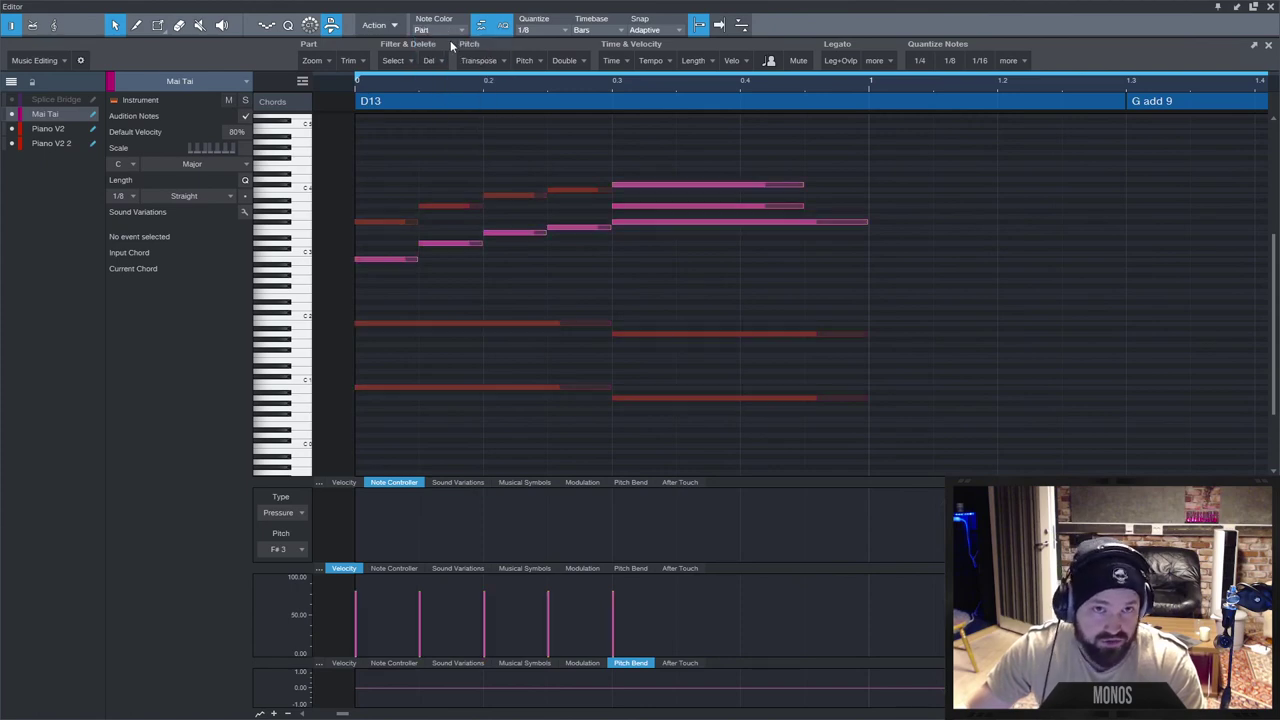
Raise the three-note Piano V2 chord by an octave in the piano roll.
{"action": "left_click", "coordinate": [66, 130]}
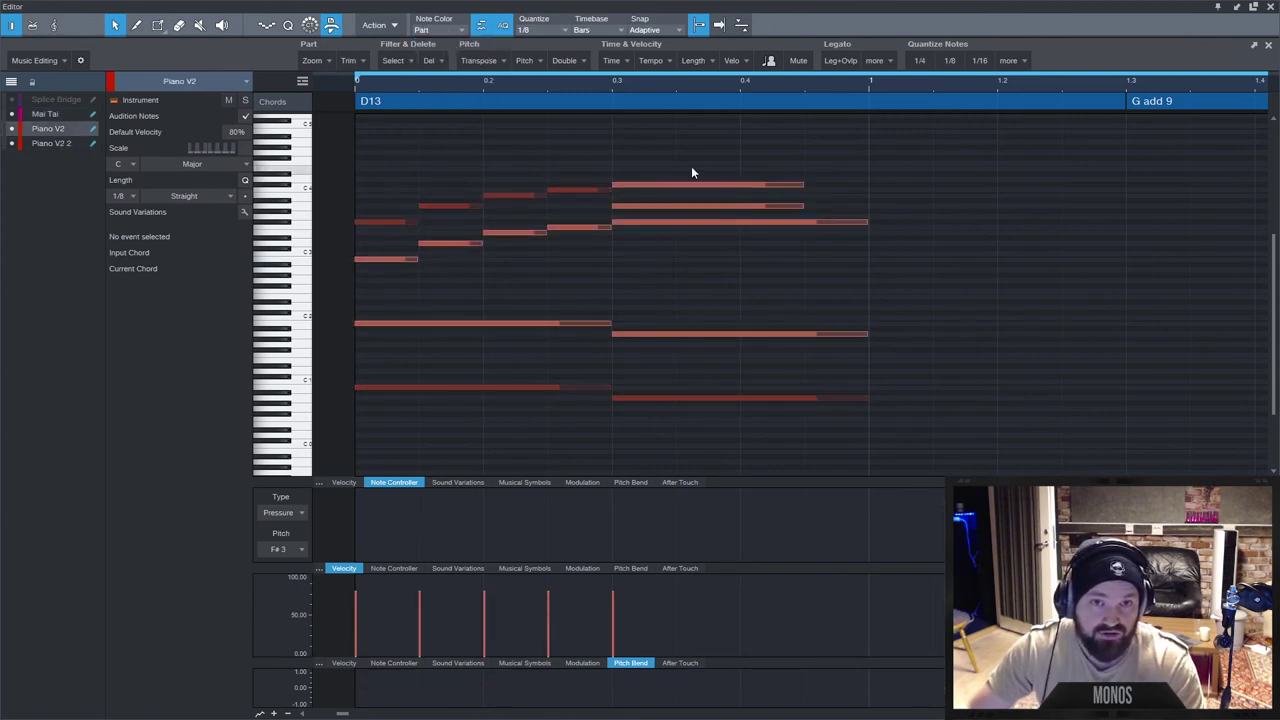
{"action": "left_click_drag", "start_coordinate": [691, 173], "coordinate": [653, 230]}
{"action": "key", "text": "shift+Up"}
{"action": "scroll", "coordinate": [650, 240], "scroll_direction": "up", "scroll_amount": 1}
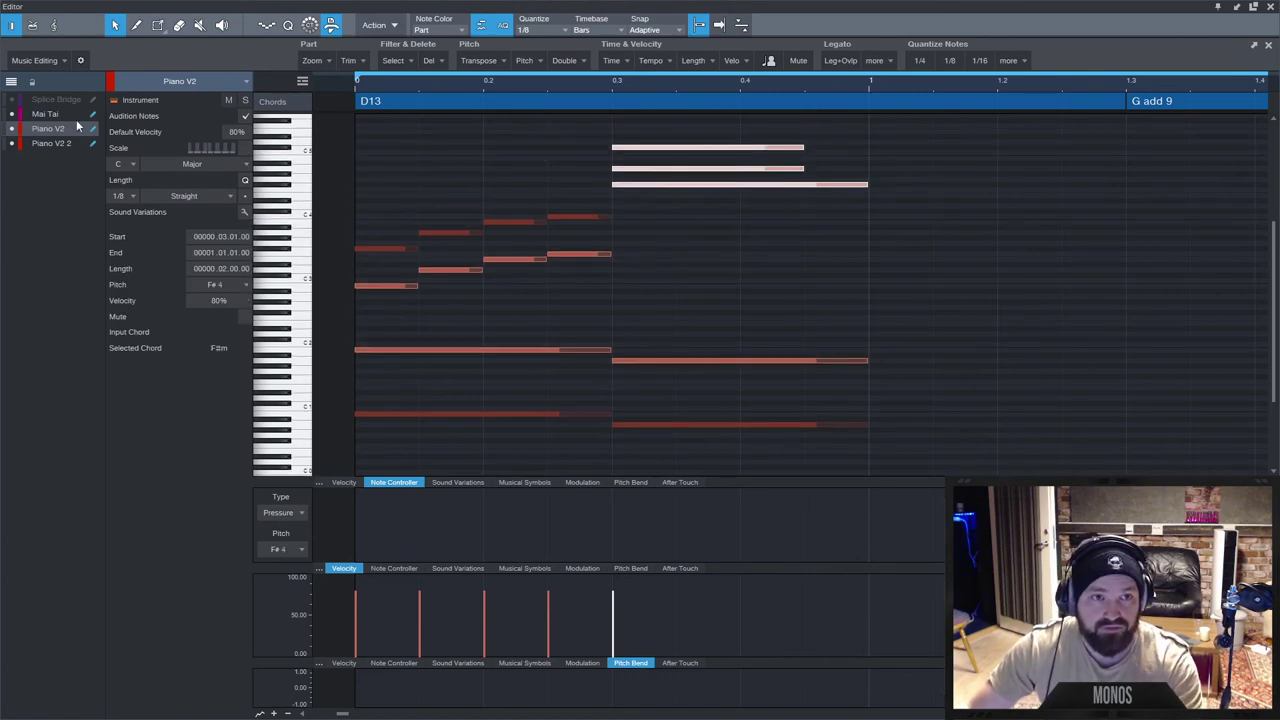
{"action": "key", "text": "shift+Down"}
{"action": "key", "text": "shift+Up"}
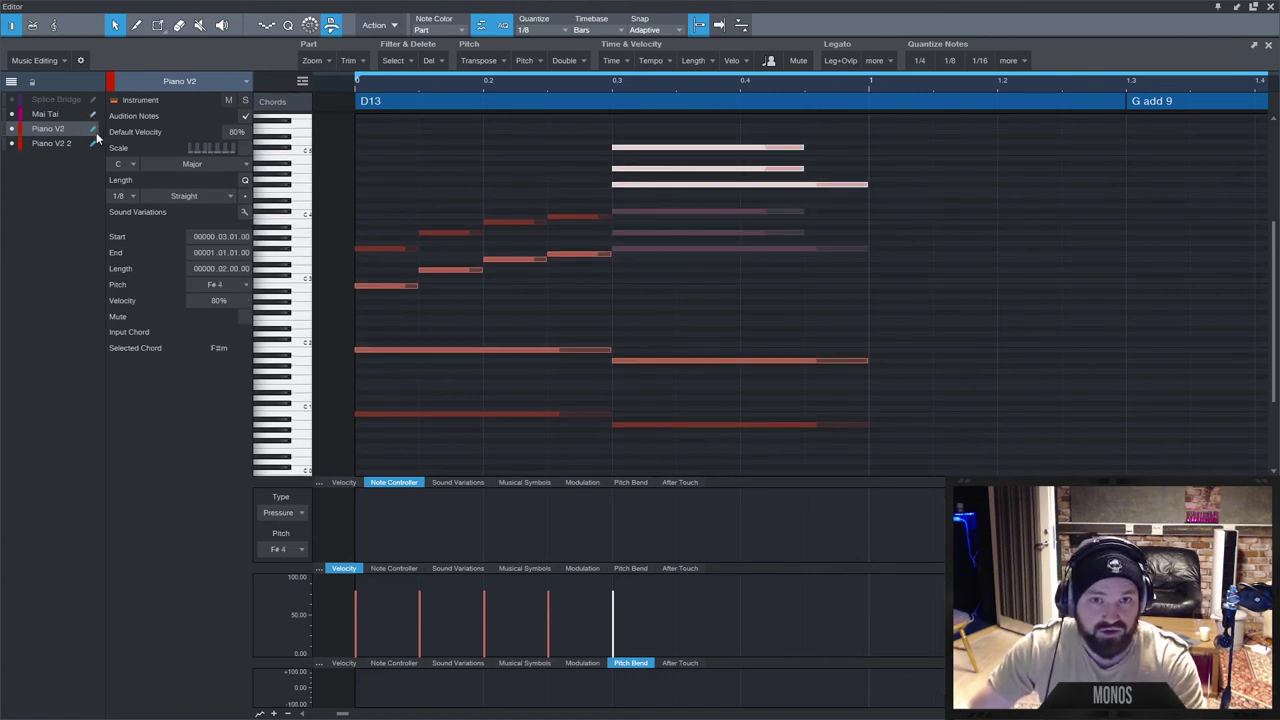
Alternate the active part between Mai Tai and Piano V2 to compare their overlapping notes.
{"action": "left_click", "coordinate": [64, 114]}
{"action": "left_click", "coordinate": [68, 129]}
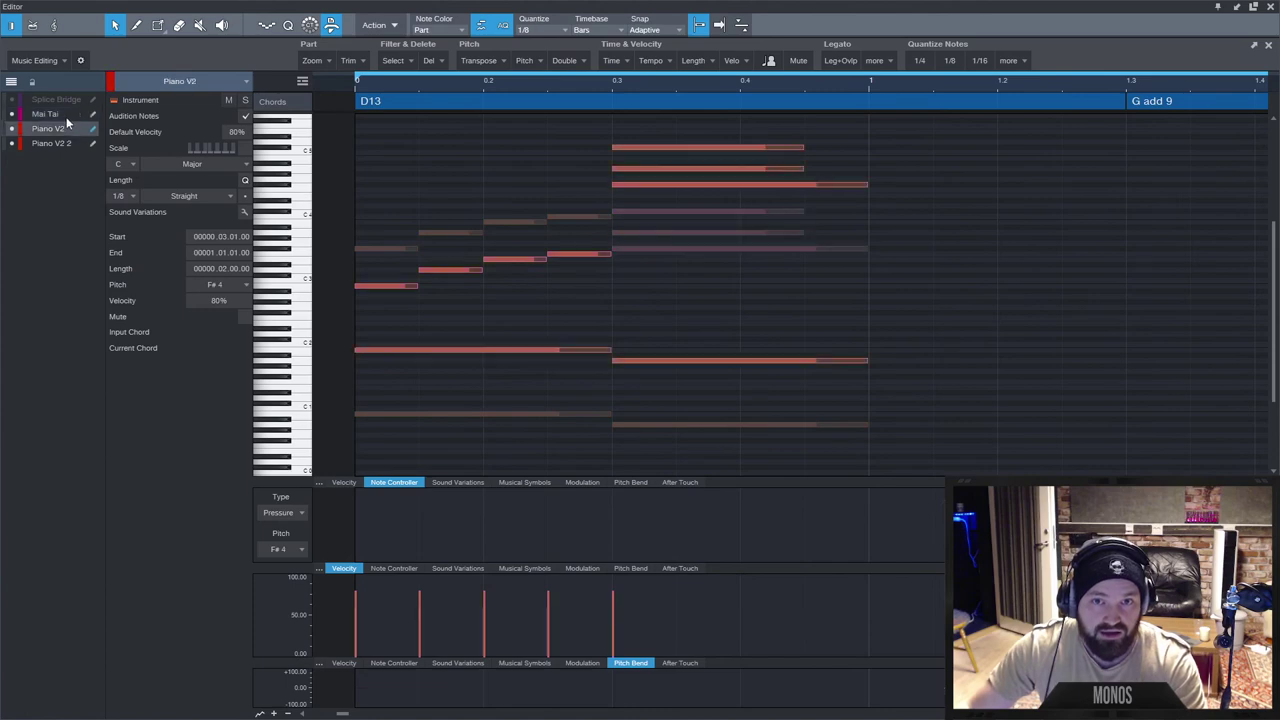
{"action": "left_click", "coordinate": [65, 115]}
{"action": "left_click", "coordinate": [68, 130]}
Play the layered parts from the chord at 0.3 and again from the start of the bar.
{"action": "left_click", "coordinate": [612, 84]}
{"action": "key", "text": "space"}
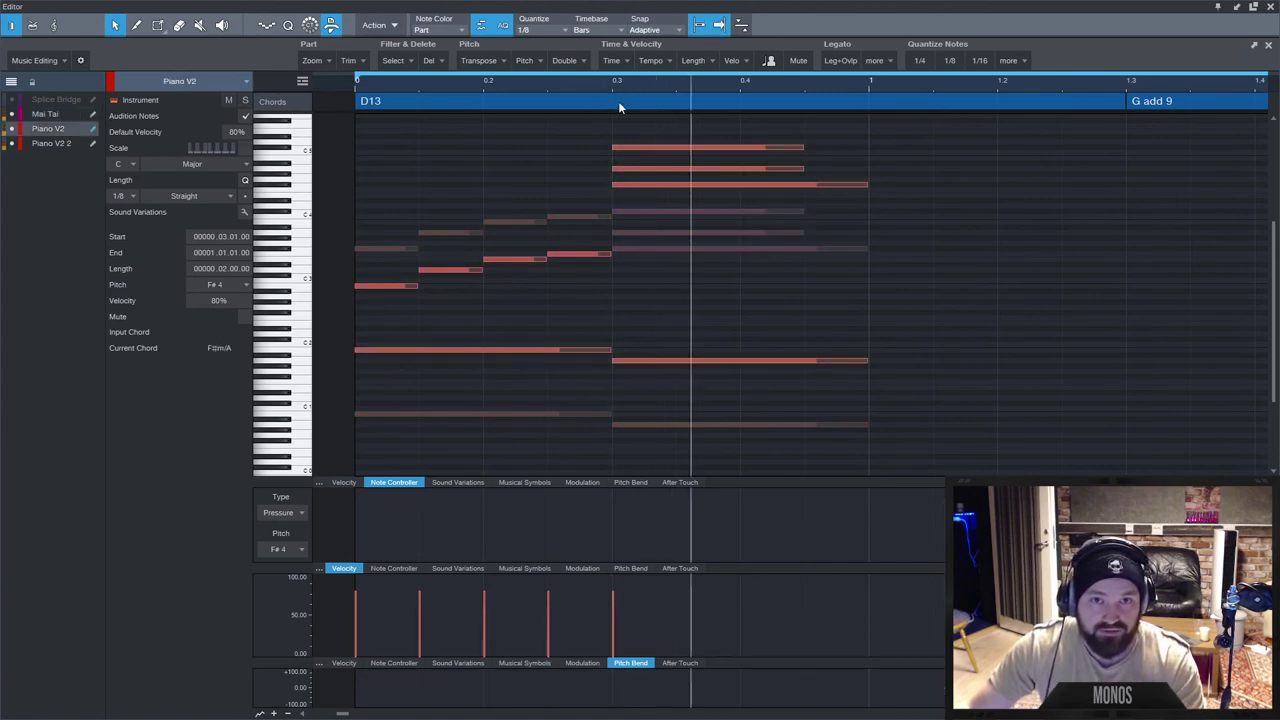
{"action": "key", "text": "space"}
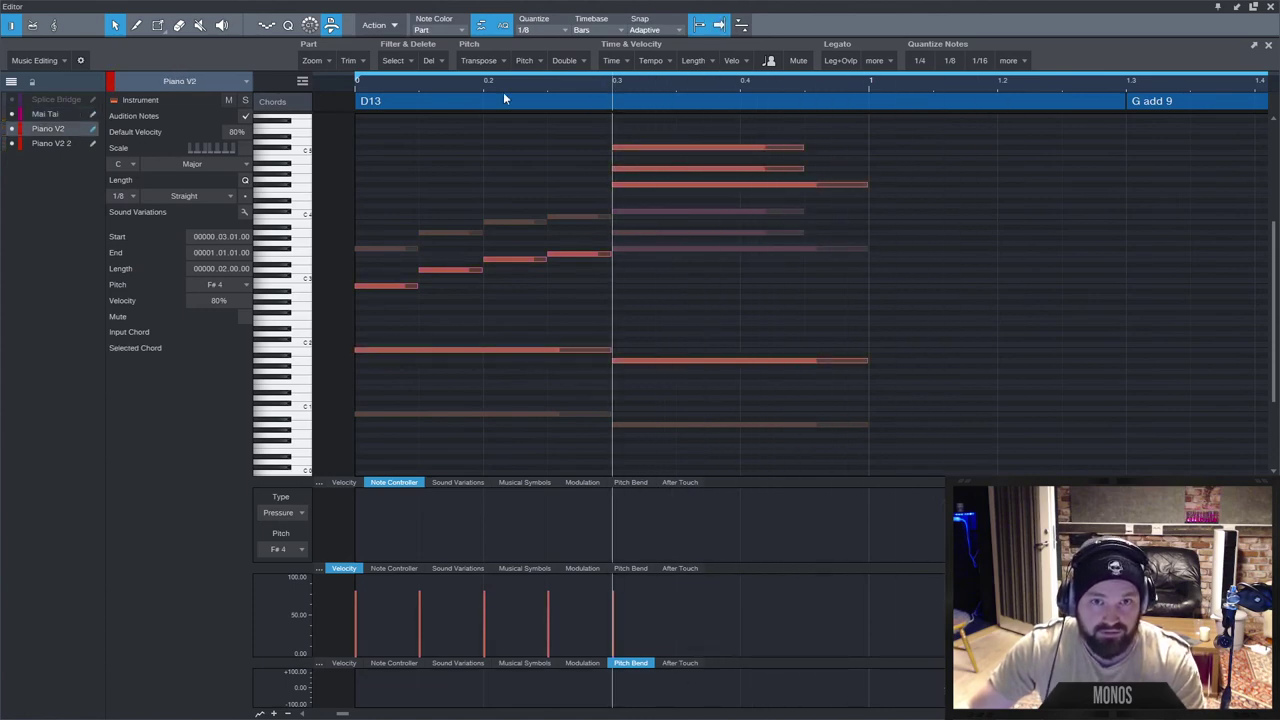
{"action": "left_click", "coordinate": [355, 84]}
{"action": "key", "text": "space"}
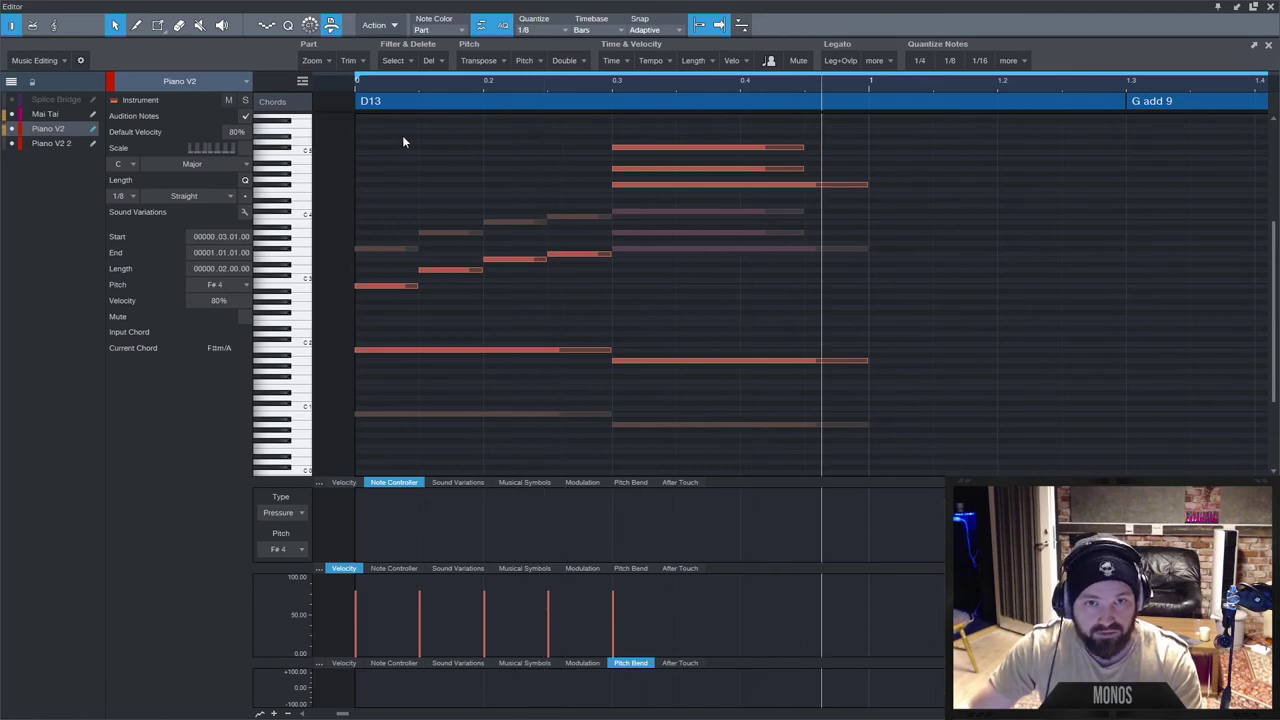
{"action": "key", "text": "space"}
{"action": "left_click", "coordinate": [515, 221]}
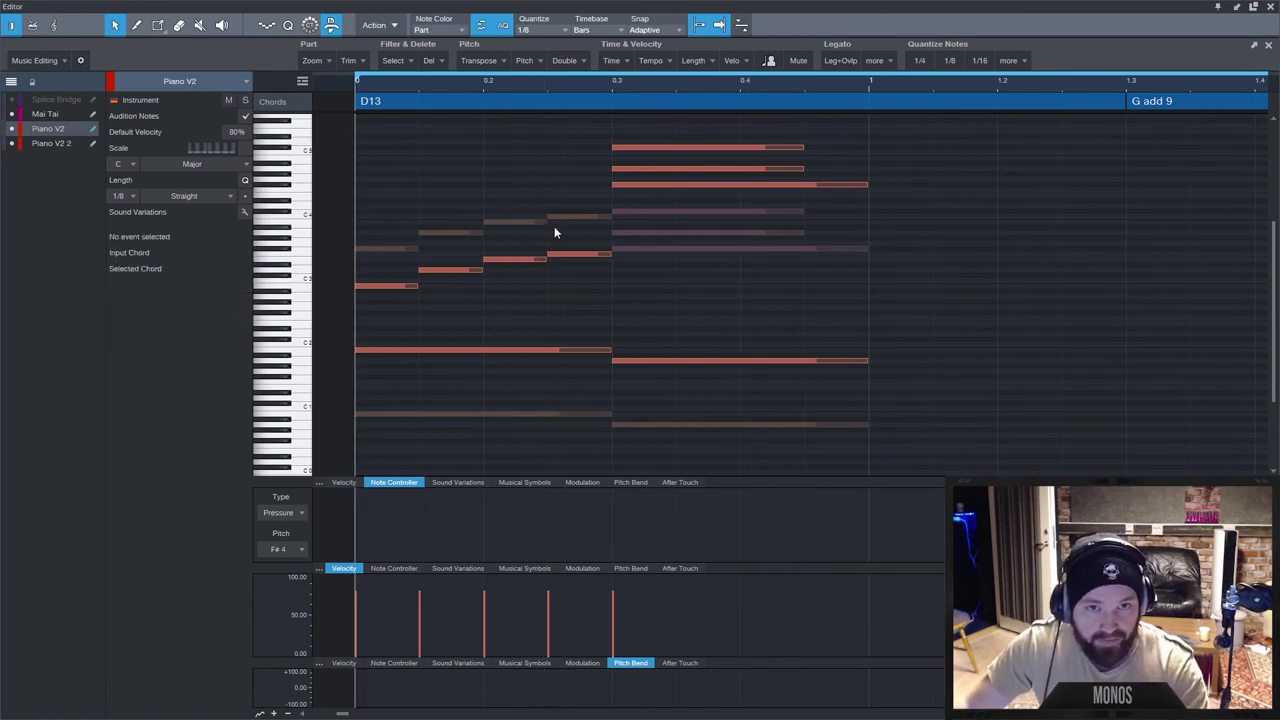
Switch to FL Studio and examine the piano roll's snap, stamp and view options, down to the keyboard style choices.
{"action": "key", "text": "alt+Tab"}
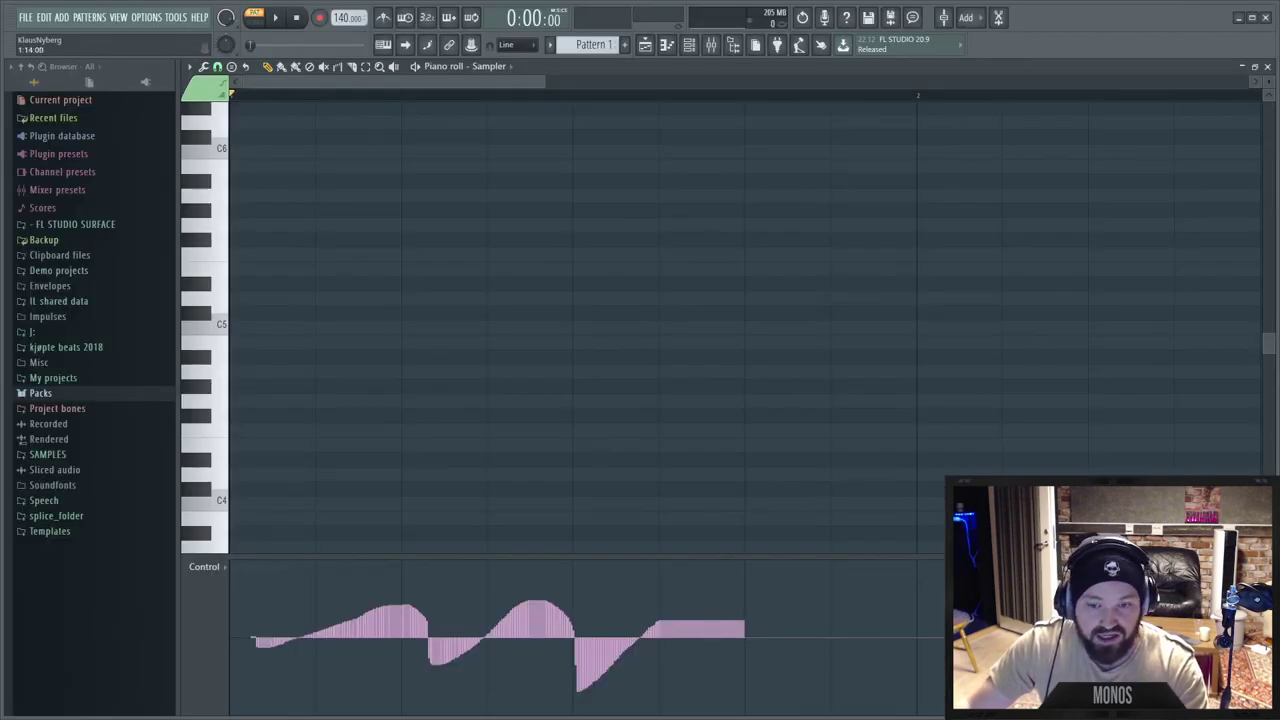
{"action": "left_click", "coordinate": [590, 388]}
{"action": "right_click", "coordinate": [600, 390]}
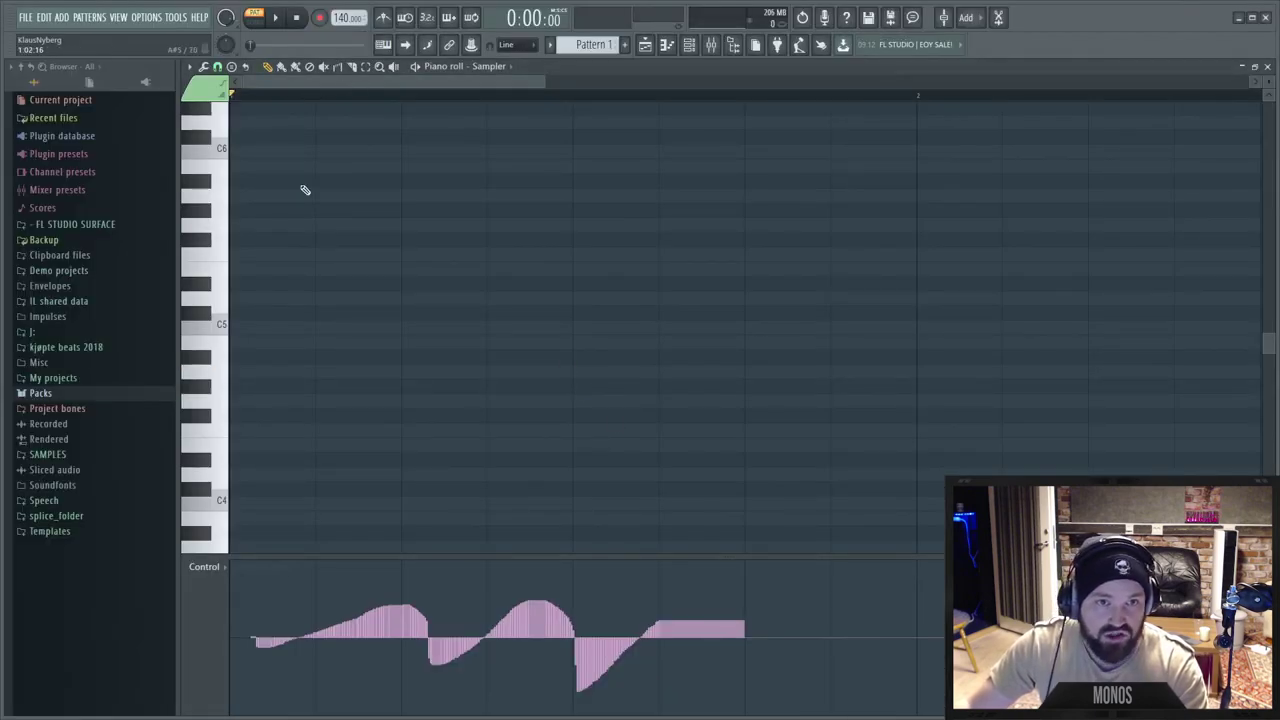
{"action": "left_click", "coordinate": [190, 68]}
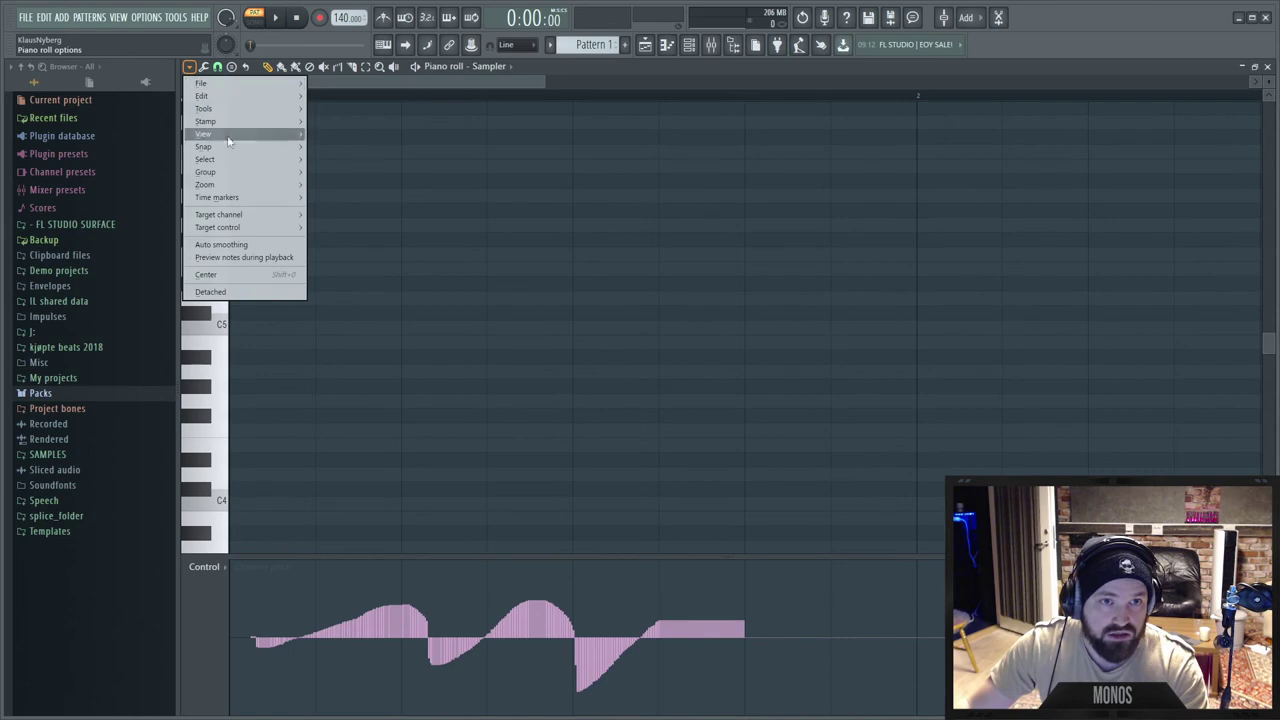
{"action": "mouse_move", "coordinate": [235, 140]}
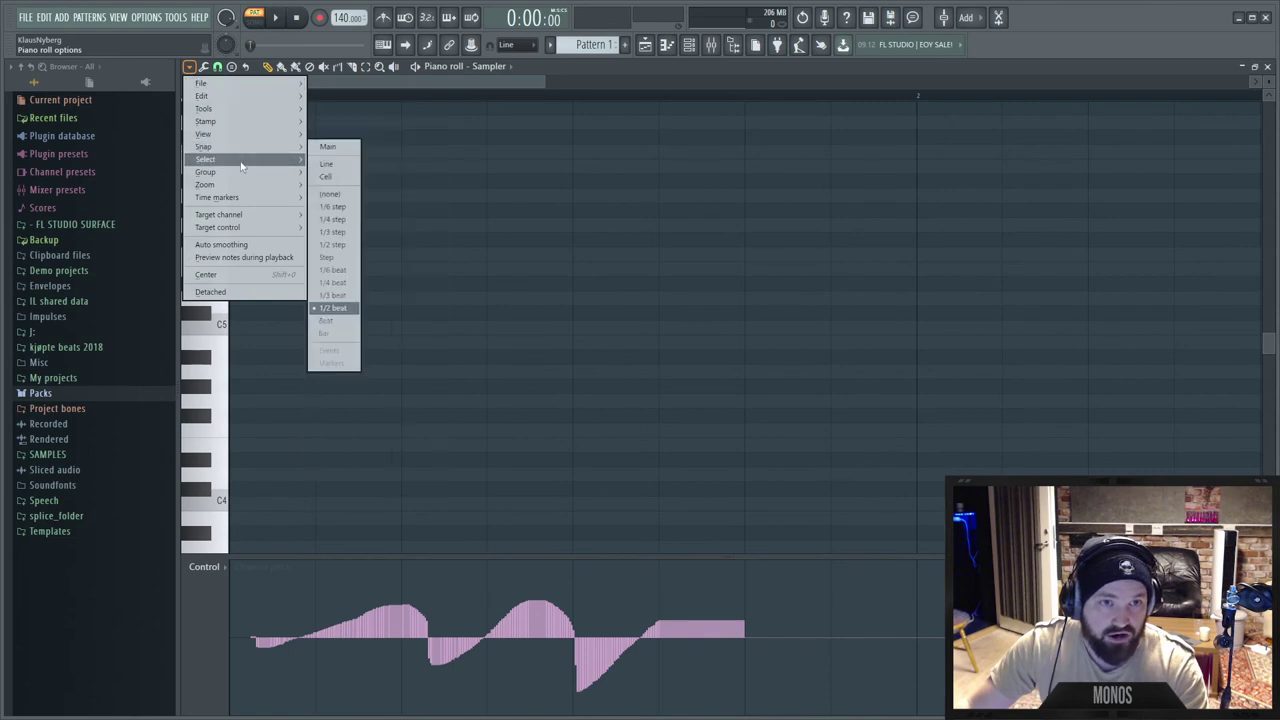
{"action": "mouse_move", "coordinate": [252, 193]}
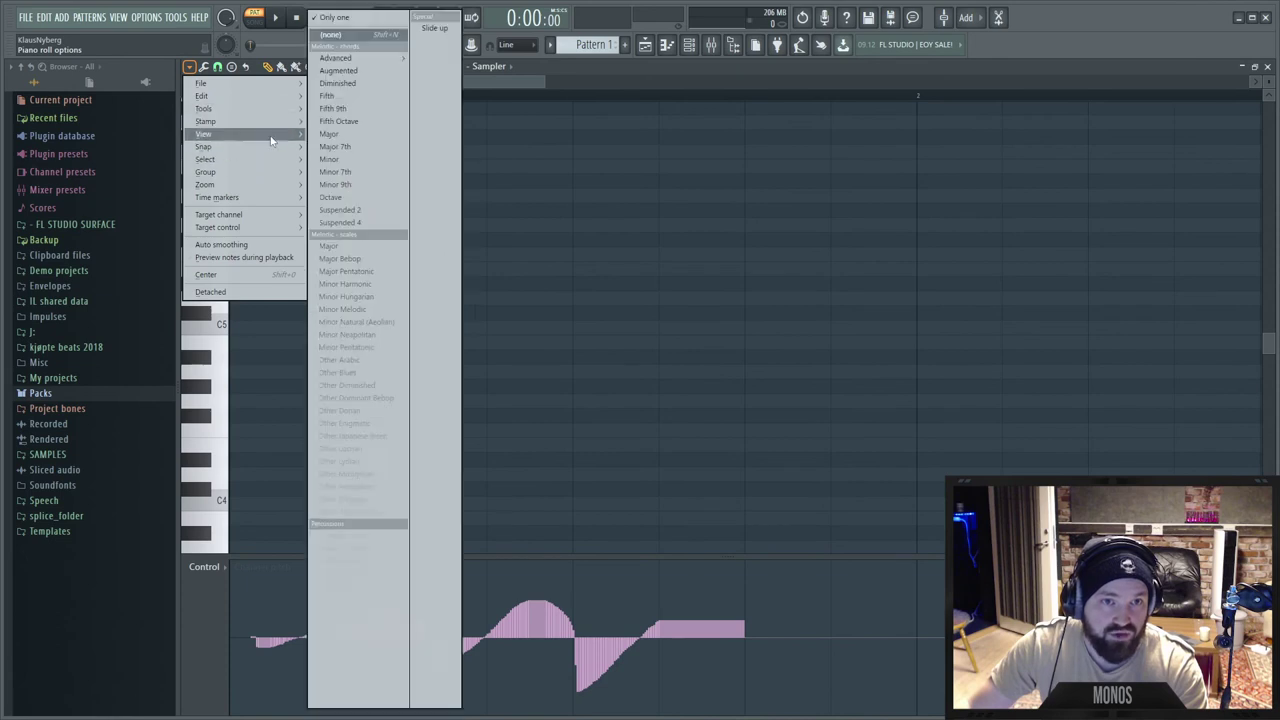
{"action": "mouse_move", "coordinate": [272, 134]}
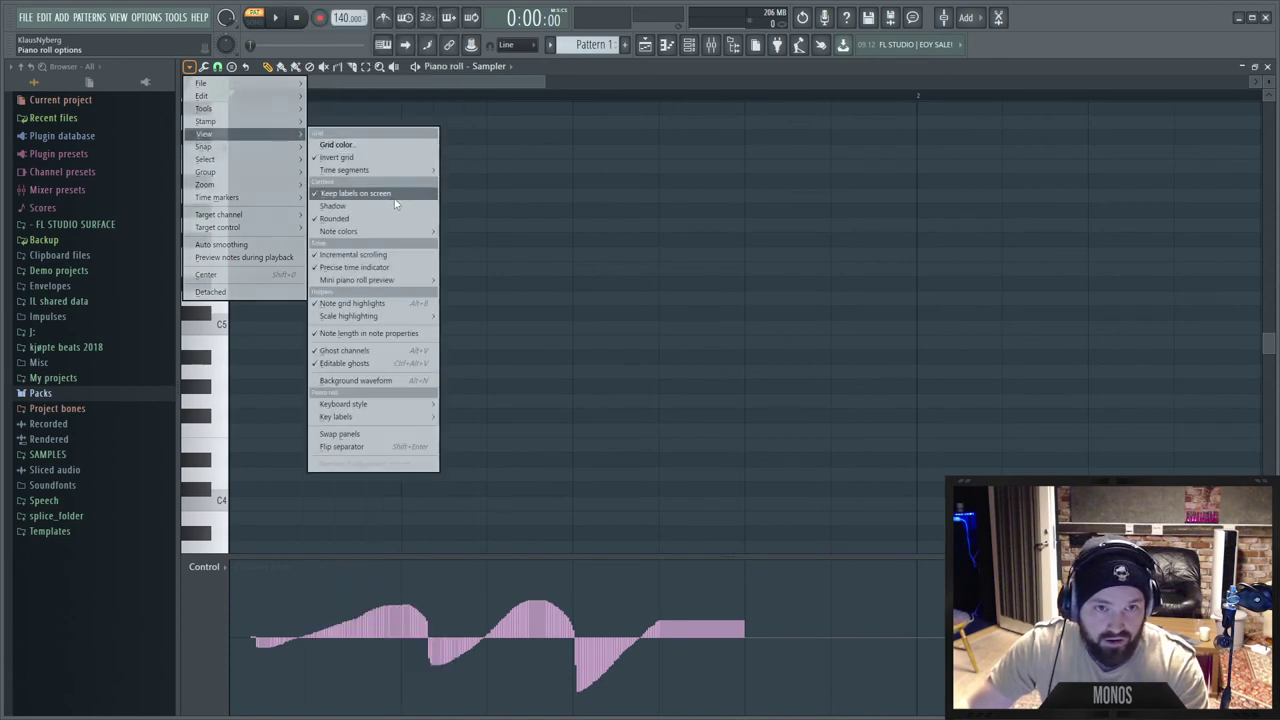
{"action": "mouse_move", "coordinate": [432, 318]}
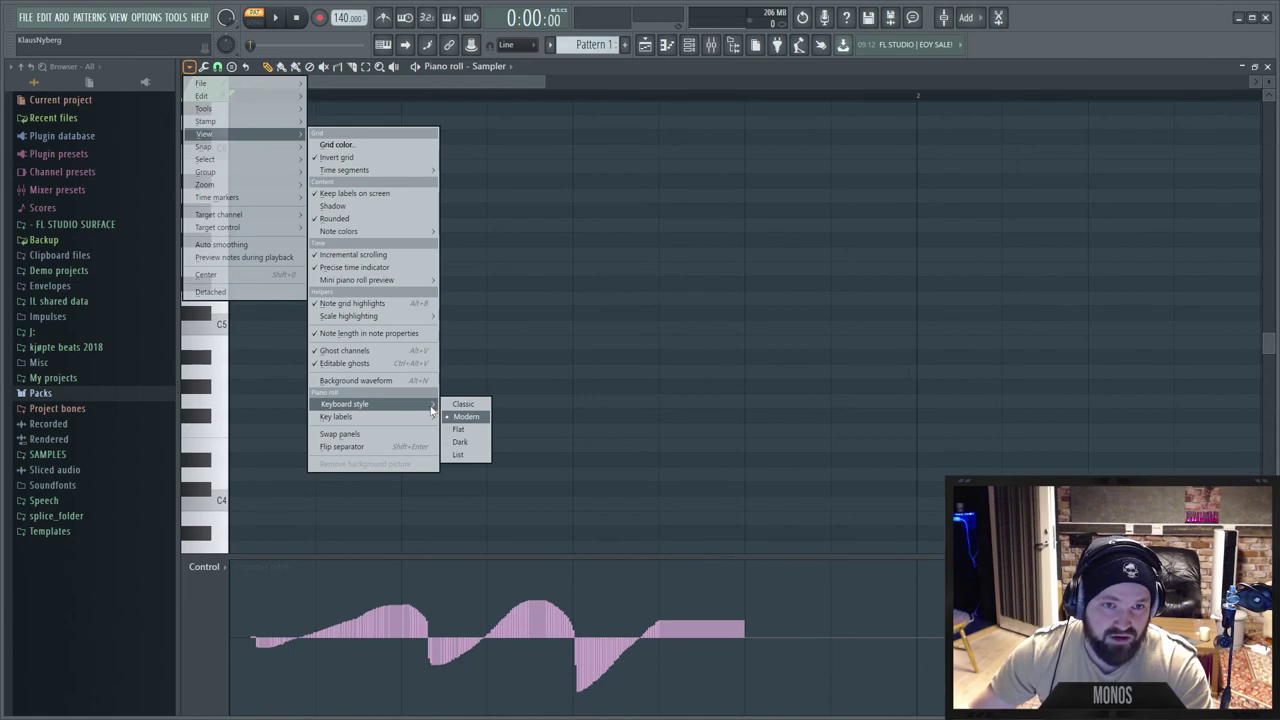
Try the Classic and Dark piano roll keyboard styles, and set the style back to Modern.
{"action": "left_click", "coordinate": [465, 406]}
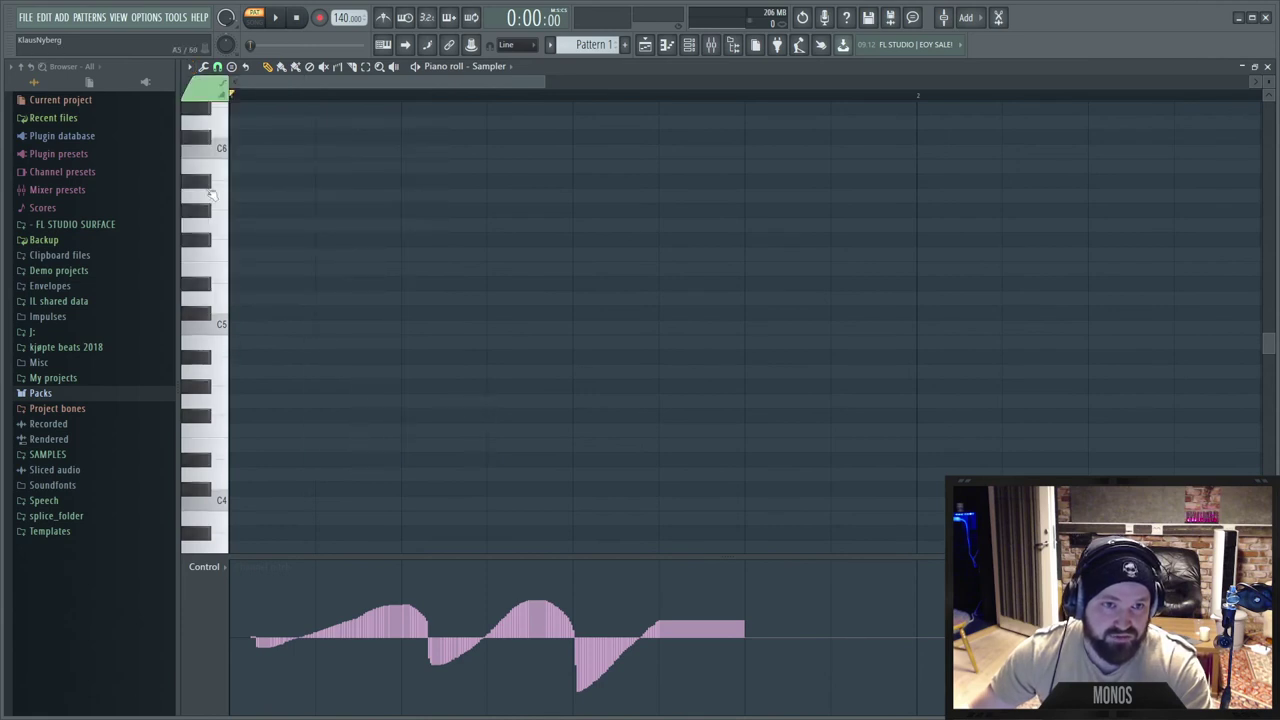
{"action": "left_click", "coordinate": [189, 67]}
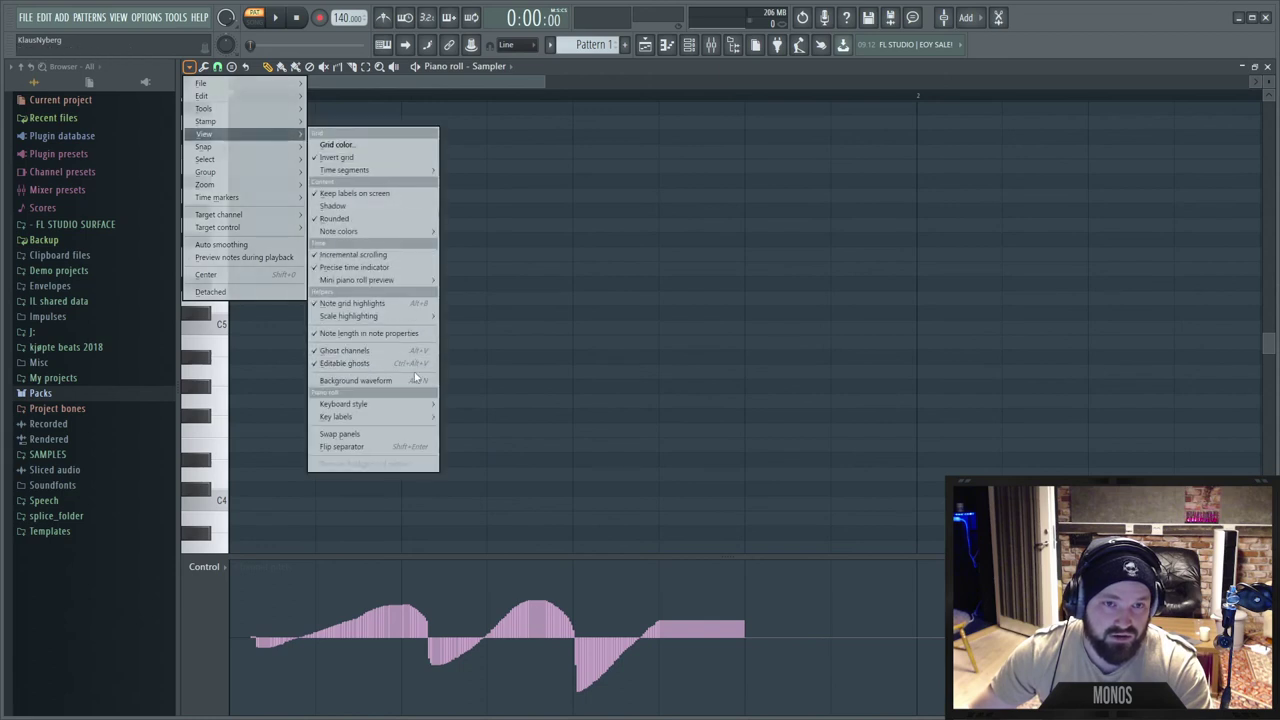
{"action": "mouse_move", "coordinate": [422, 406]}
{"action": "left_click", "coordinate": [474, 440]}
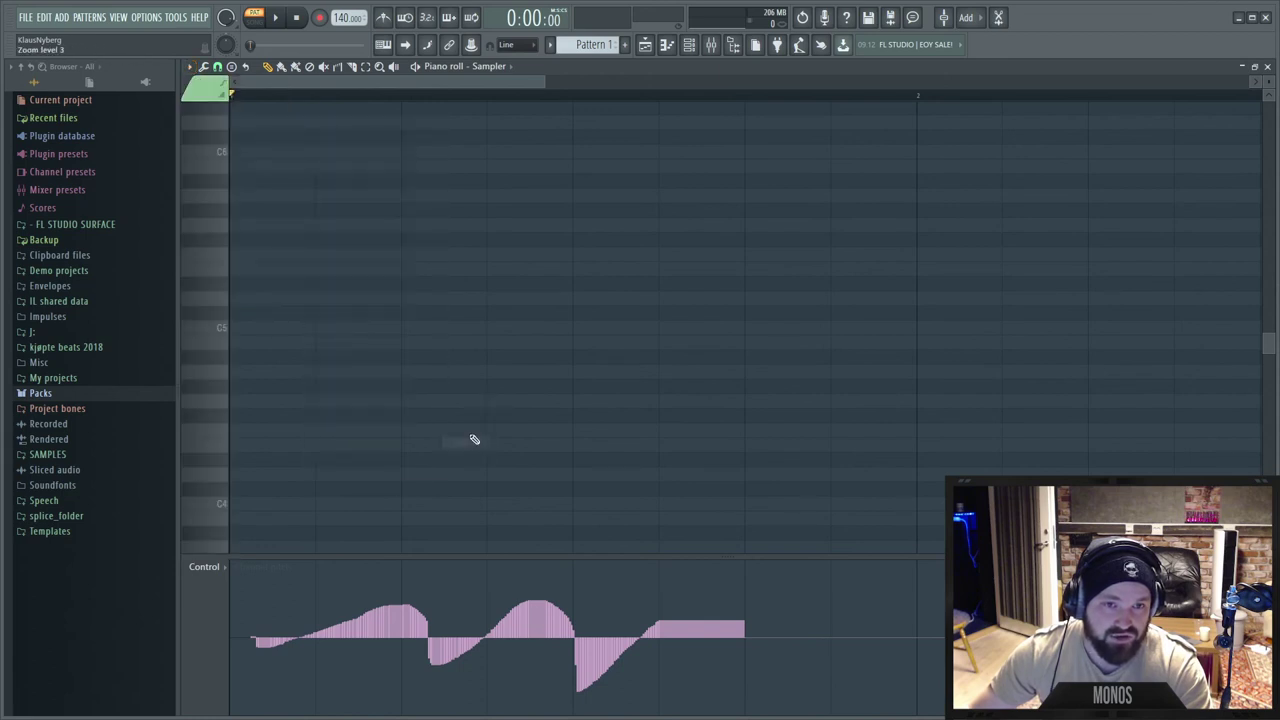
{"action": "left_click", "coordinate": [189, 67]}
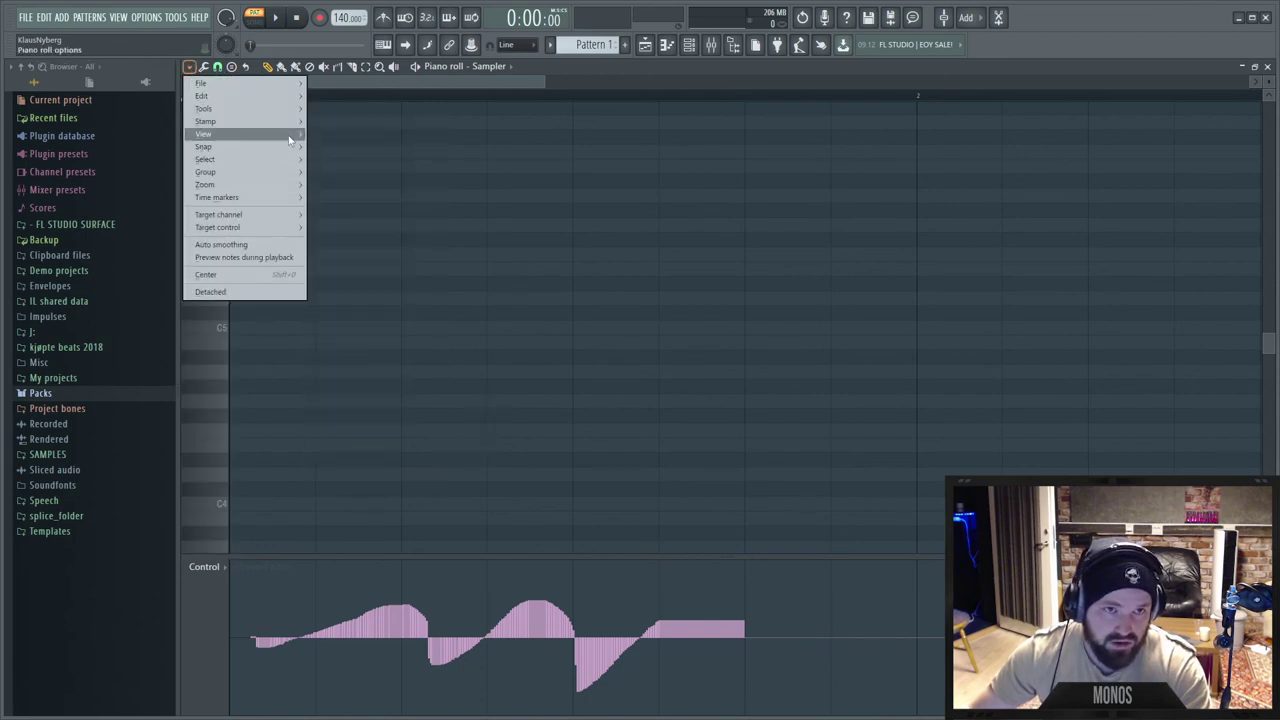
{"action": "mouse_move", "coordinate": [432, 404]}
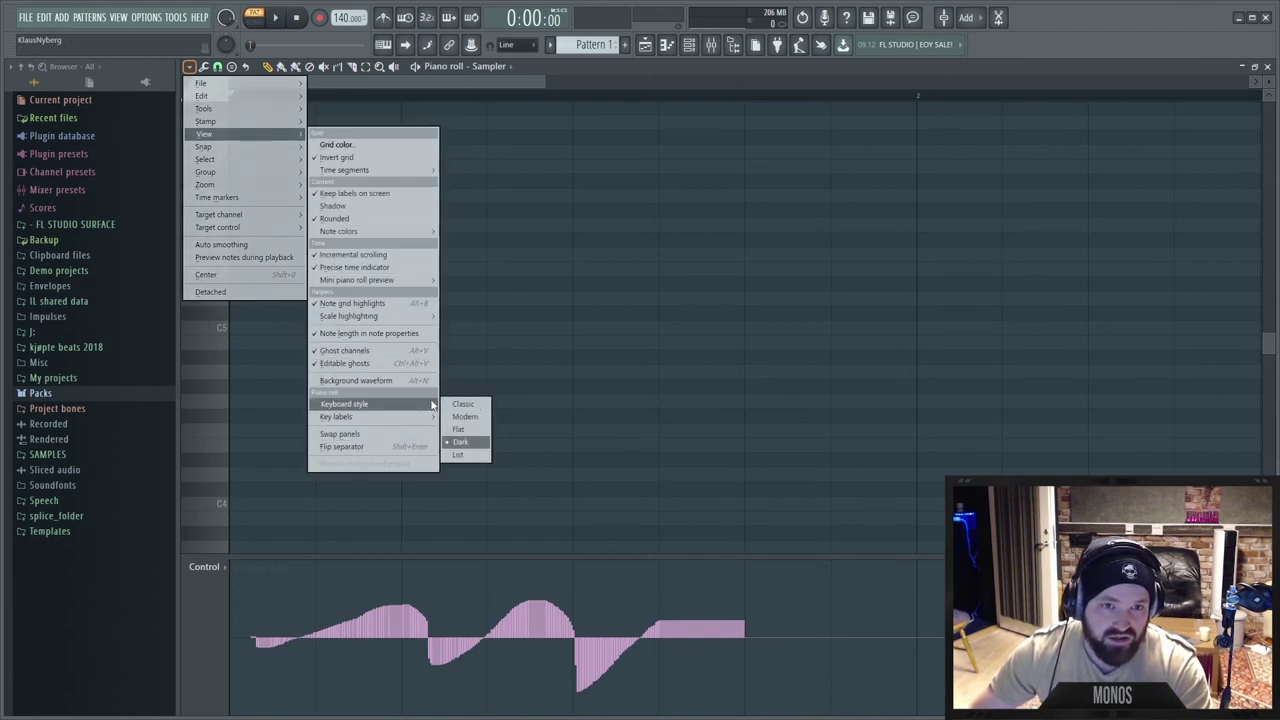
{"action": "left_click", "coordinate": [465, 417]}
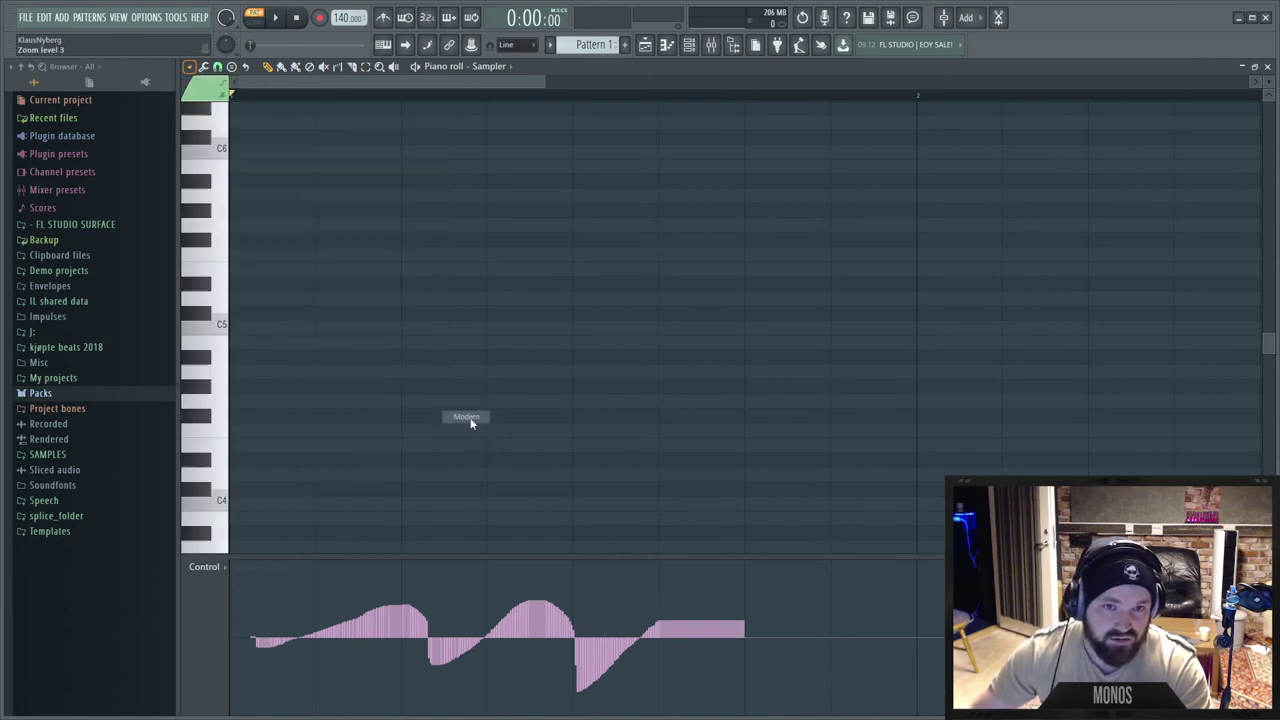
Check the Ghost channels view option and draw F5, C5, D5, E5 and A4 notes in the Sampler's piano roll.
{"action": "left_click", "coordinate": [189, 67]}
{"action": "mouse_move", "coordinate": [250, 134]}
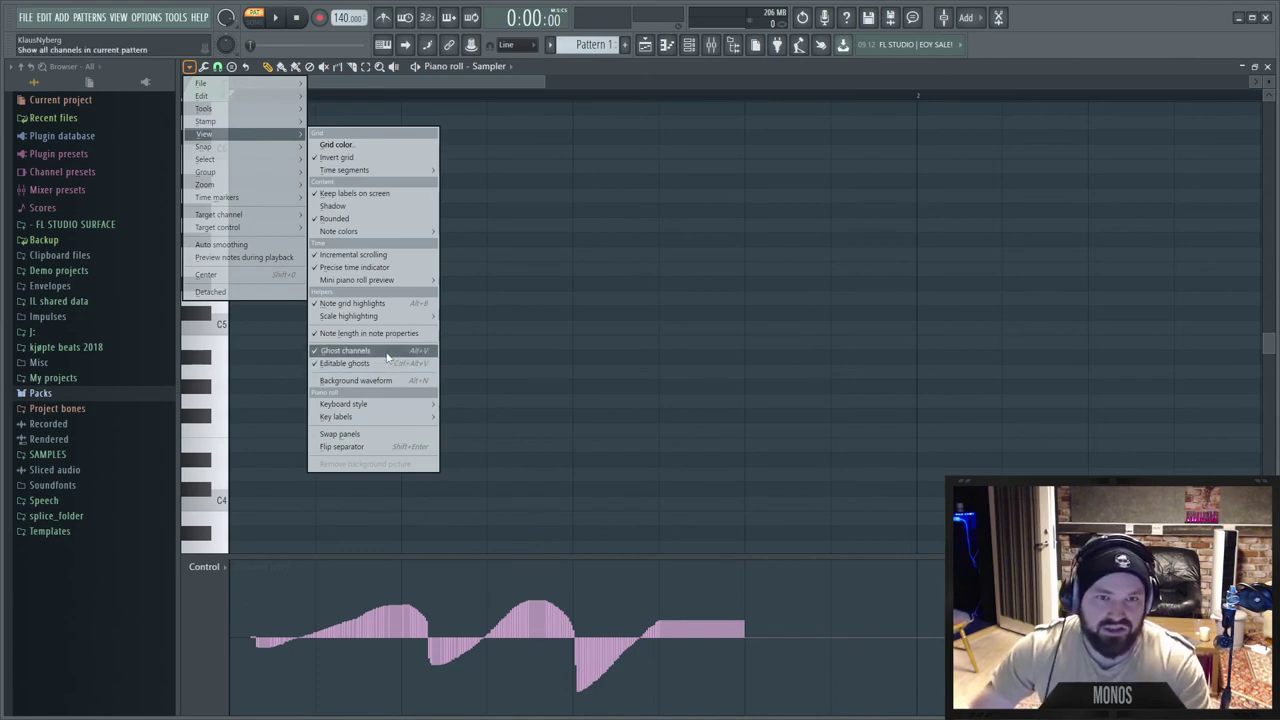
{"action": "left_click", "coordinate": [437, 351]}
{"action": "left_click", "coordinate": [240, 258]}
{"action": "left_click", "coordinate": [295, 326]}
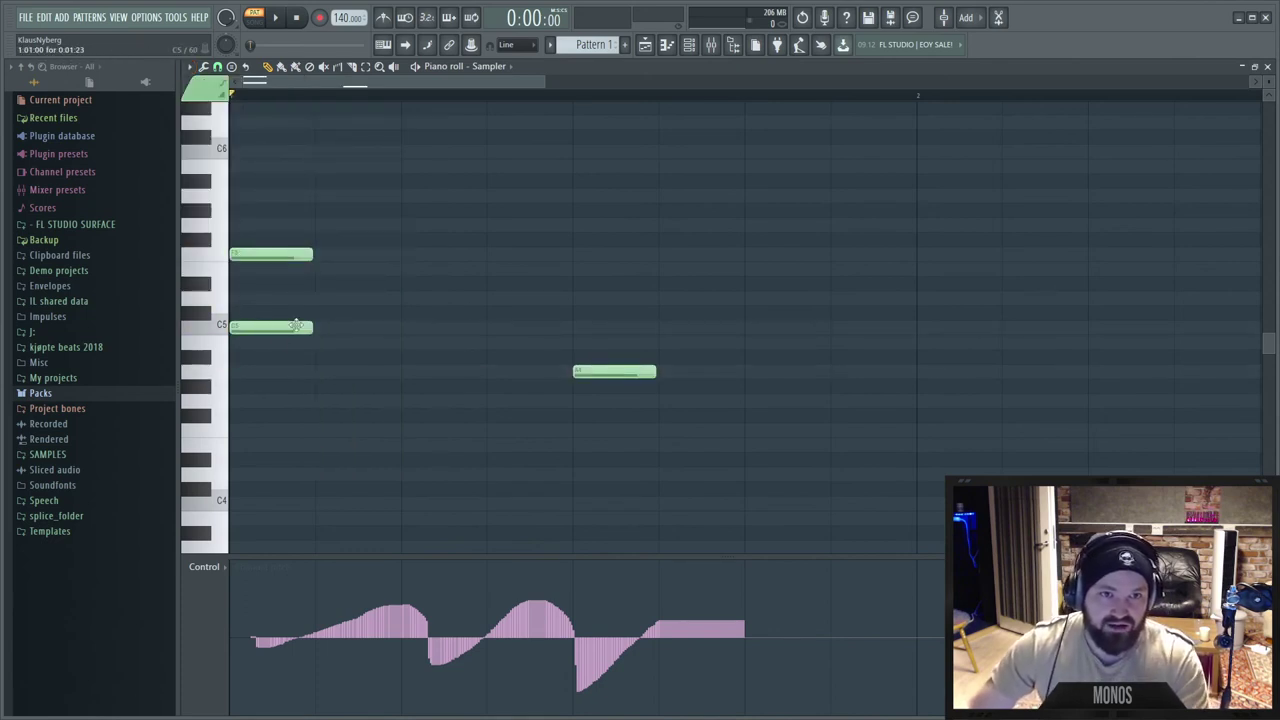
{"action": "left_click", "coordinate": [326, 297]}
{"action": "left_click", "coordinate": [341, 271]}
Clone the Sampler channel and fill the clone's piano roll with three two-note chords.
{"action": "left_click", "coordinate": [464, 66]}
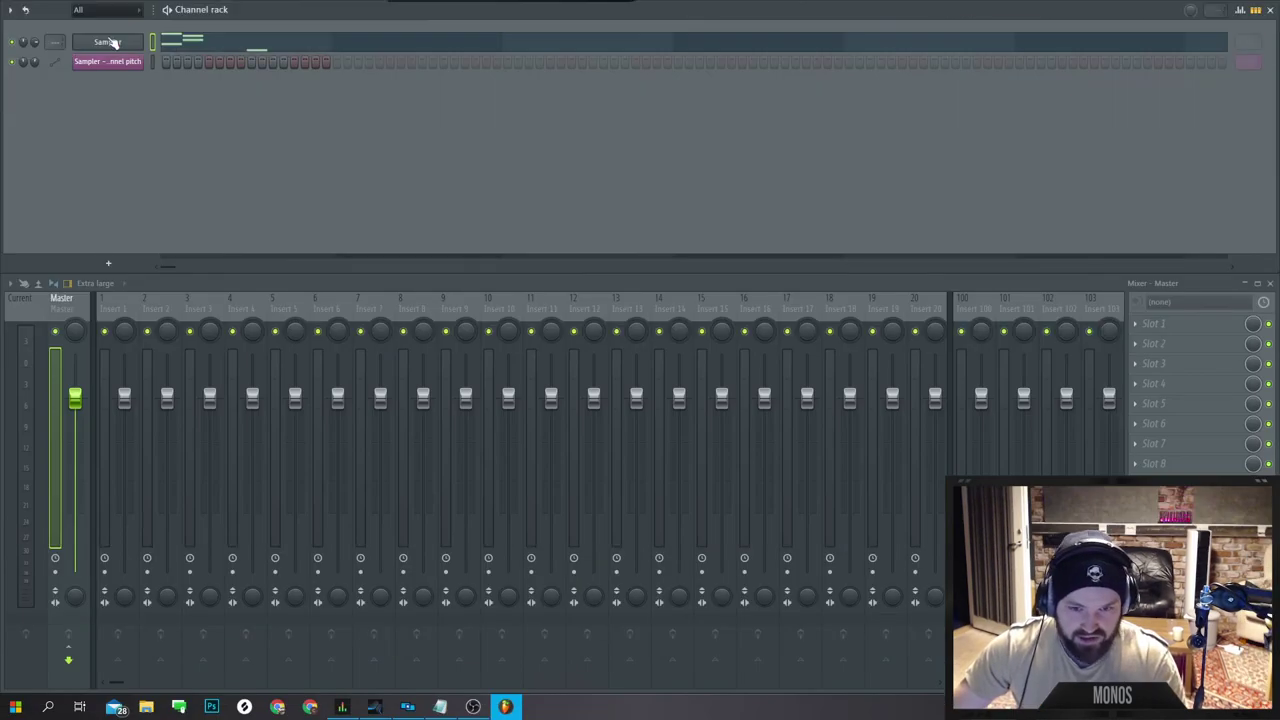
{"action": "right_click", "coordinate": [110, 42]}
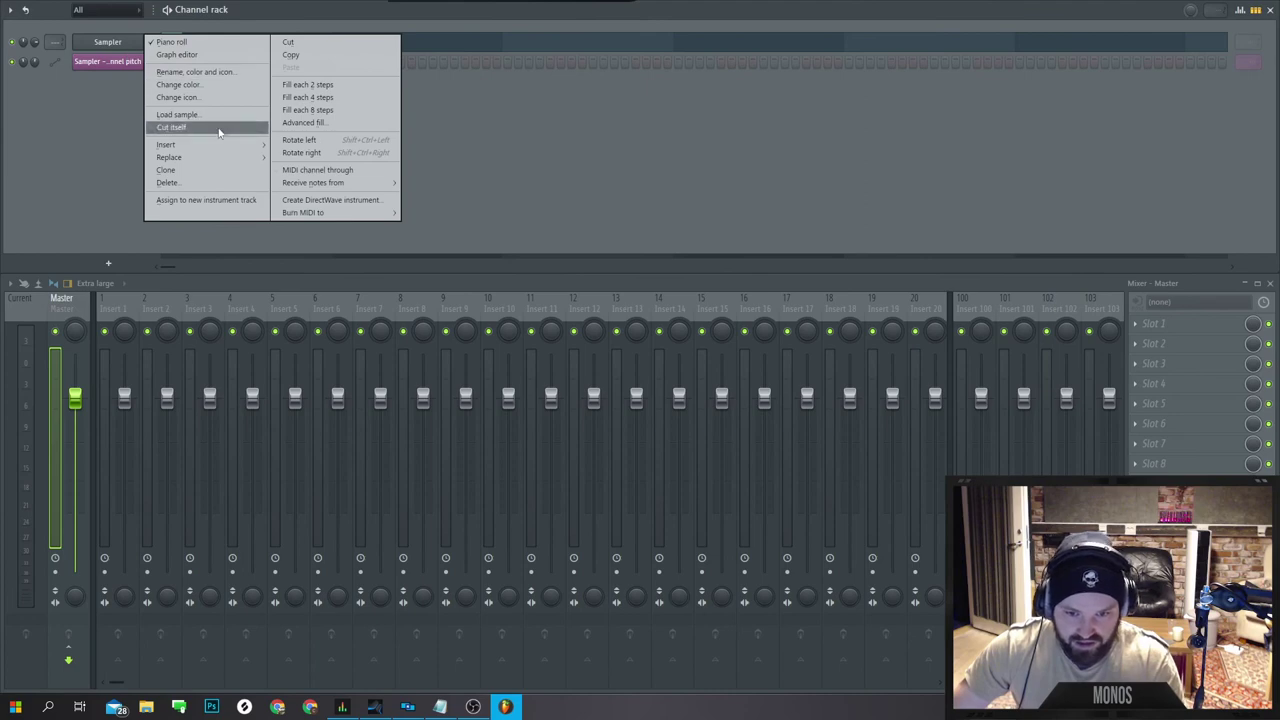
{"action": "left_click", "coordinate": [254, 170]}
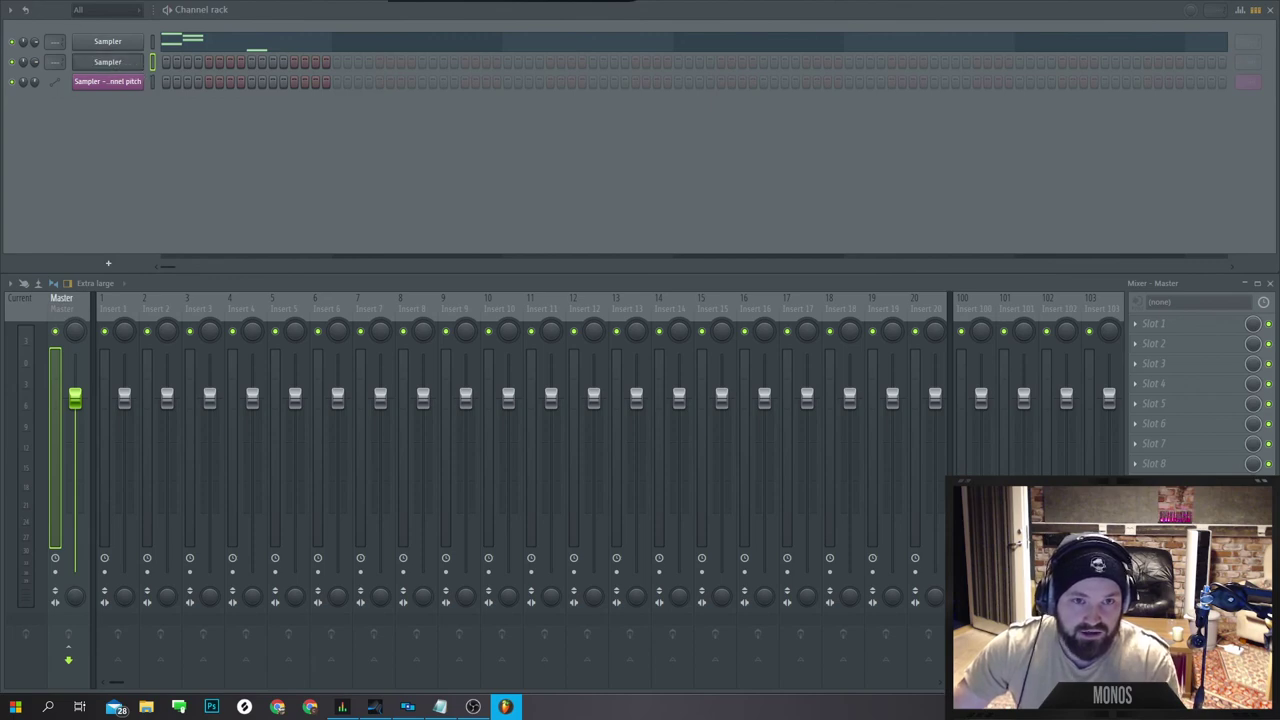
{"action": "right_click", "coordinate": [141, 56]}
{"action": "left_click", "coordinate": [165, 65]}
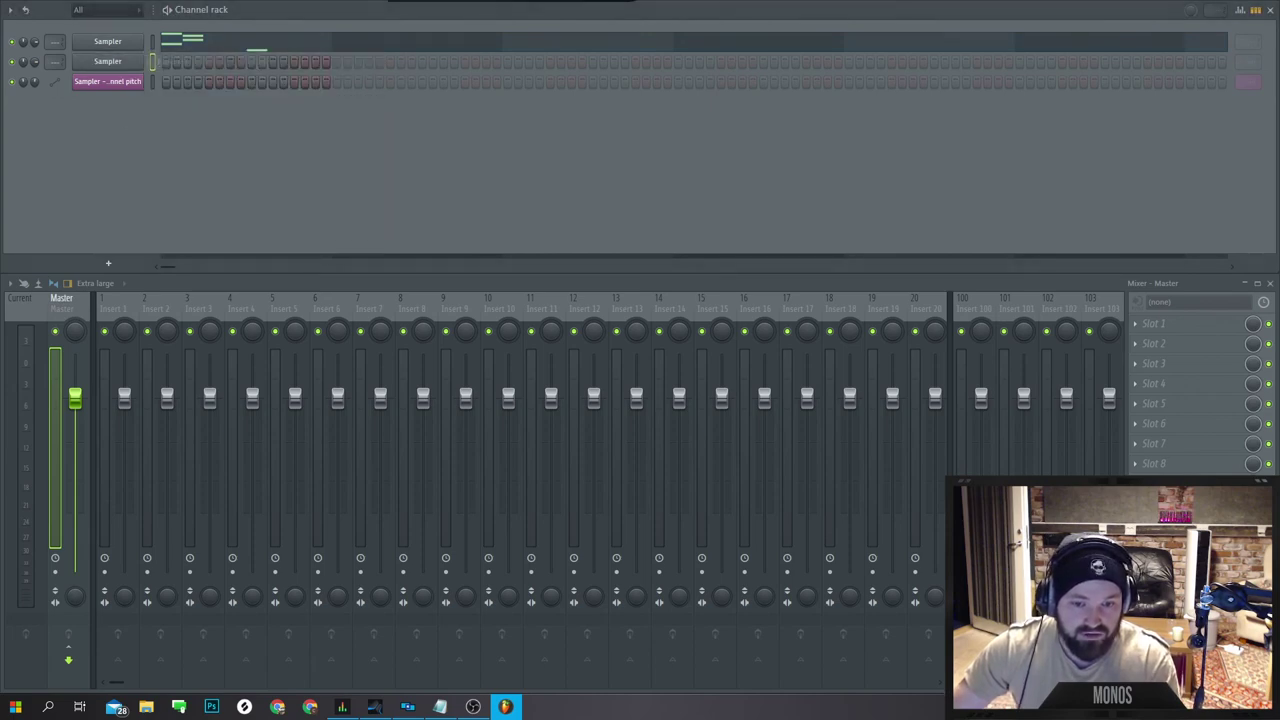
{"action": "key", "text": "ctrl+v"}
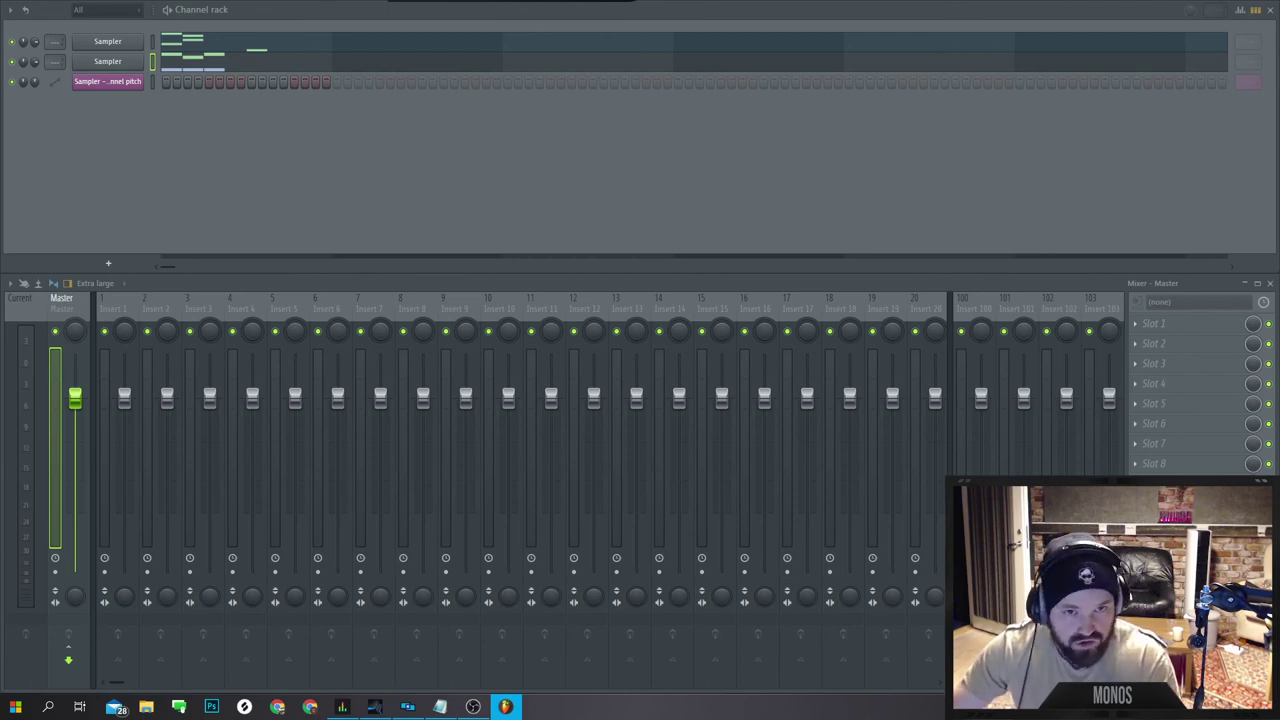
Switch to Studio One, make Piano V2 2 the active part, and toggle the visibility of Mai Tai and Splice Bridge.
{"action": "left_click", "coordinate": [374, 706]}
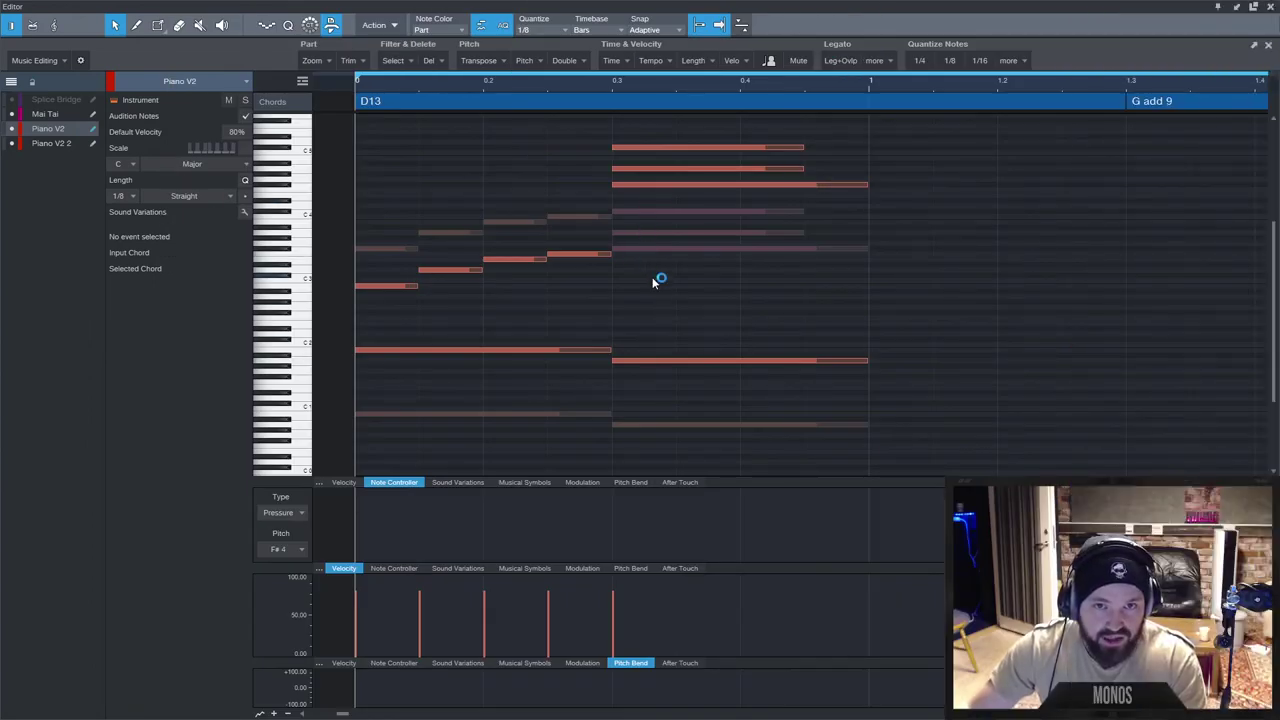
{"action": "left_click", "coordinate": [93, 115]}
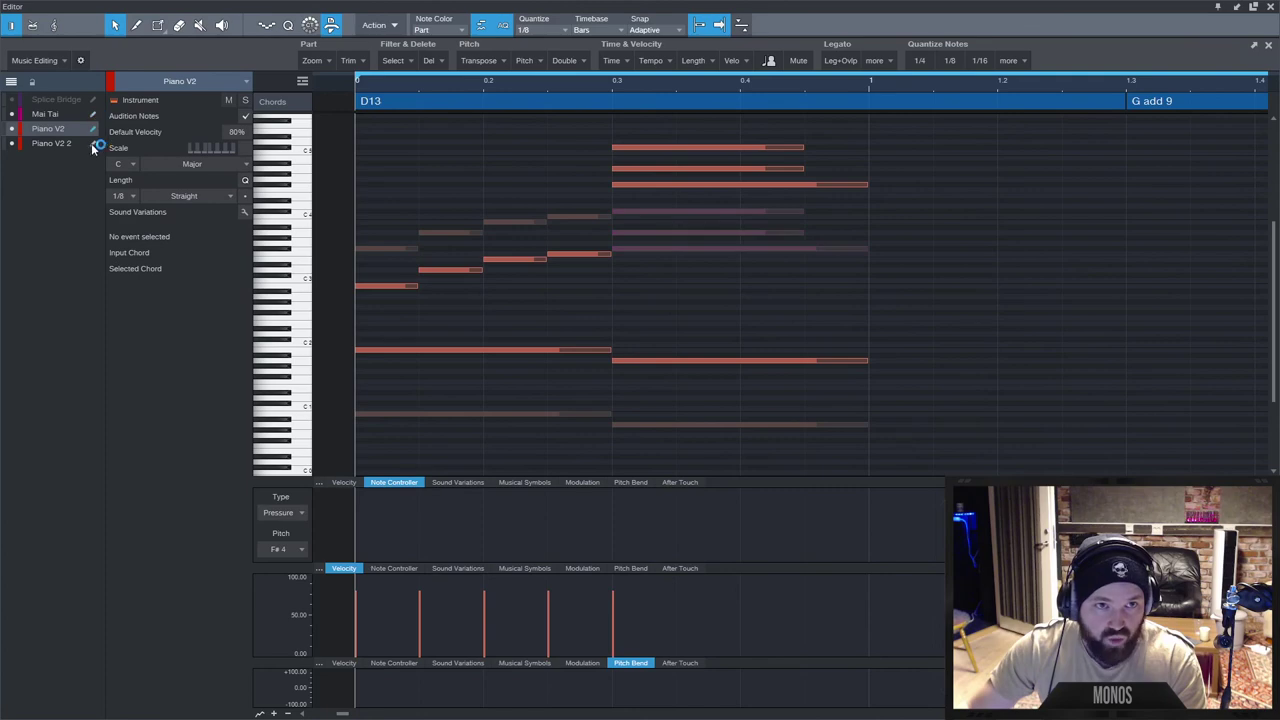
{"action": "scroll", "coordinate": [710, 266], "scroll_direction": "up", "scroll_amount": 1}
{"action": "scroll", "coordinate": [710, 266], "scroll_direction": "down", "scroll_amount": 1}
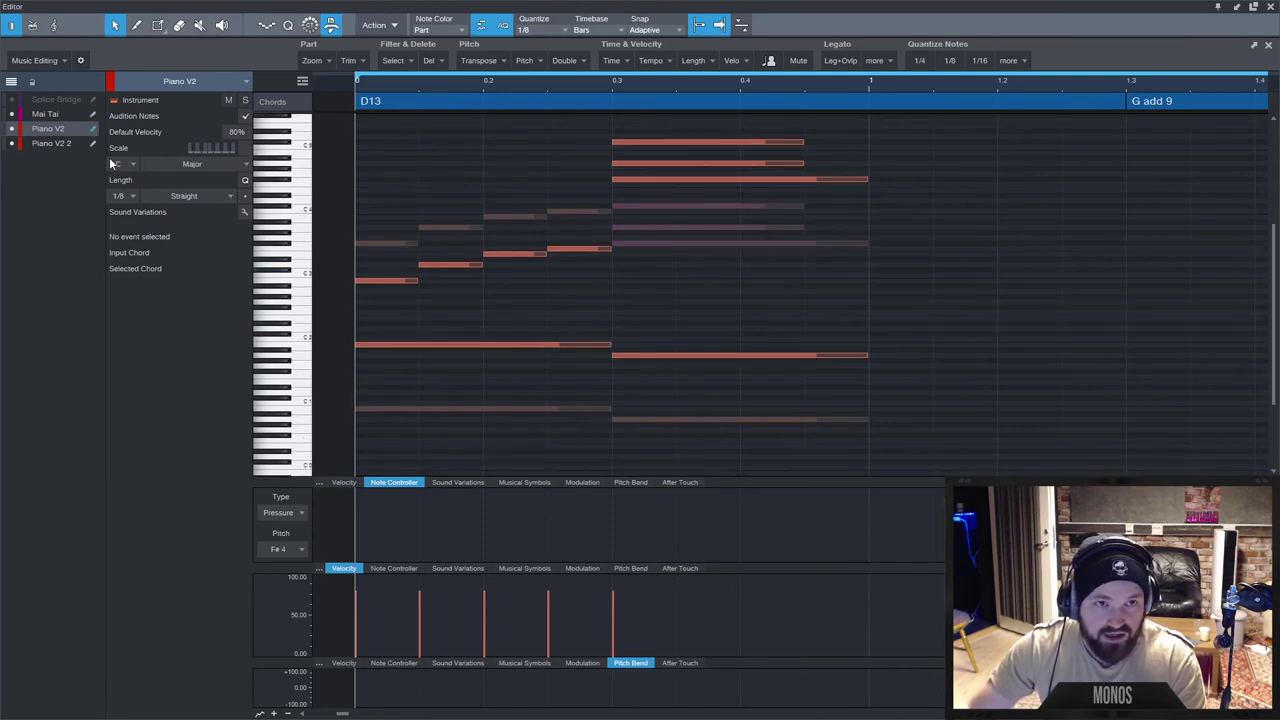
{"action": "left_click", "coordinate": [12, 114]}
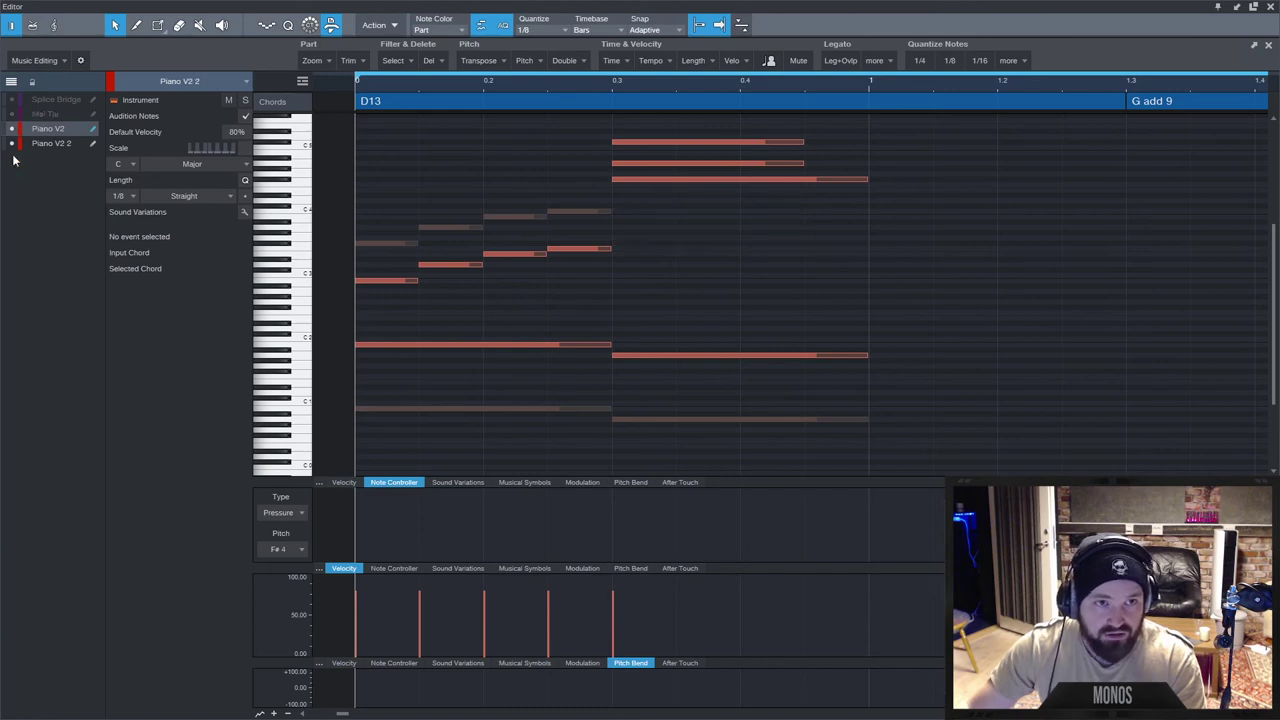
{"action": "left_click", "coordinate": [18, 143]}
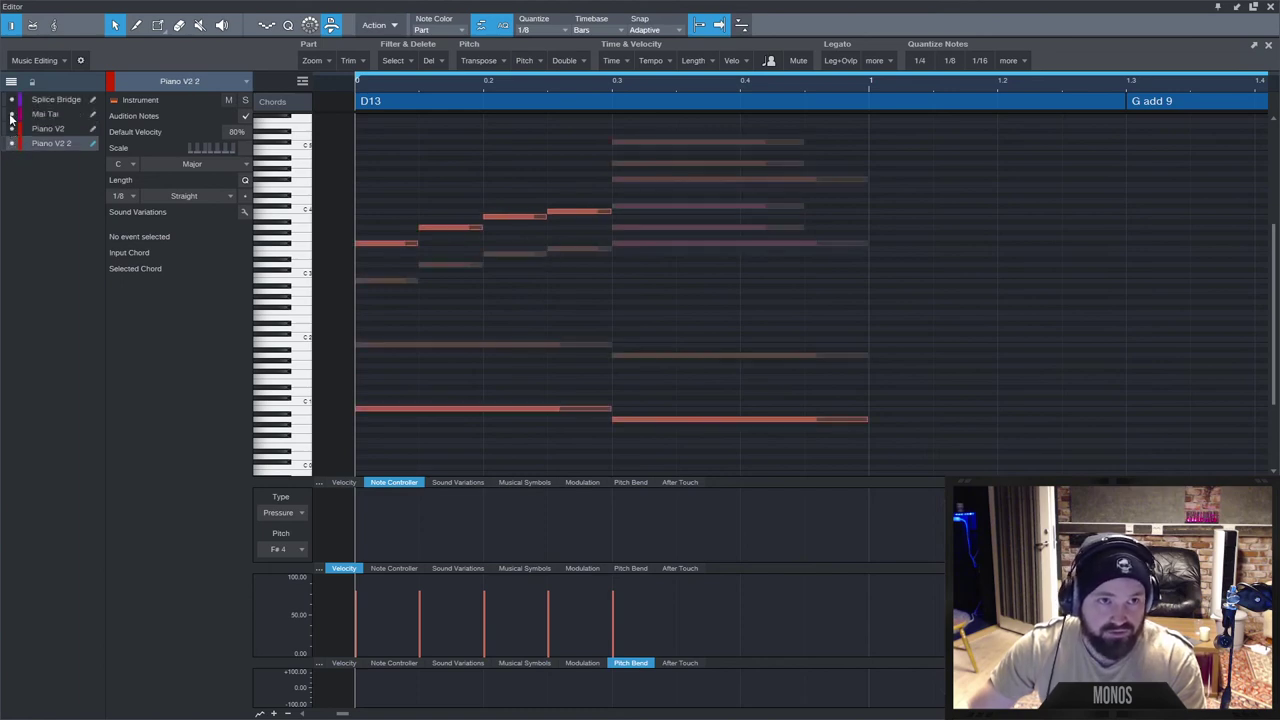
{"action": "left_click", "coordinate": [12, 114]}
{"action": "left_click", "coordinate": [12, 99]}
{"action": "left_click", "coordinate": [12, 114]}
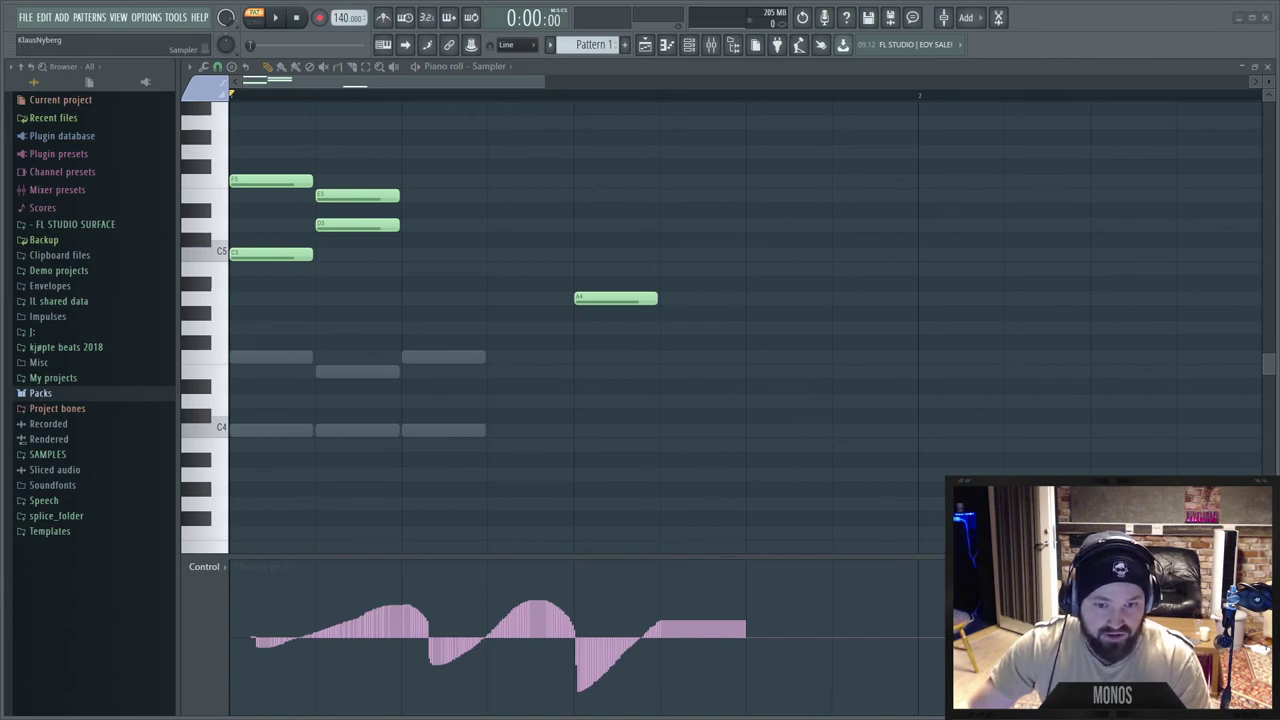
Draw two G#4 notes and a B4 note in a further Sampler channel's piano roll.
{"action": "scroll", "coordinate": [397, 391], "scroll_direction": "up", "scroll_amount": 2}
{"action": "left_click", "coordinate": [340, 342]}
{"action": "left_click", "coordinate": [255, 386]}
{"action": "left_click", "coordinate": [505, 386]}
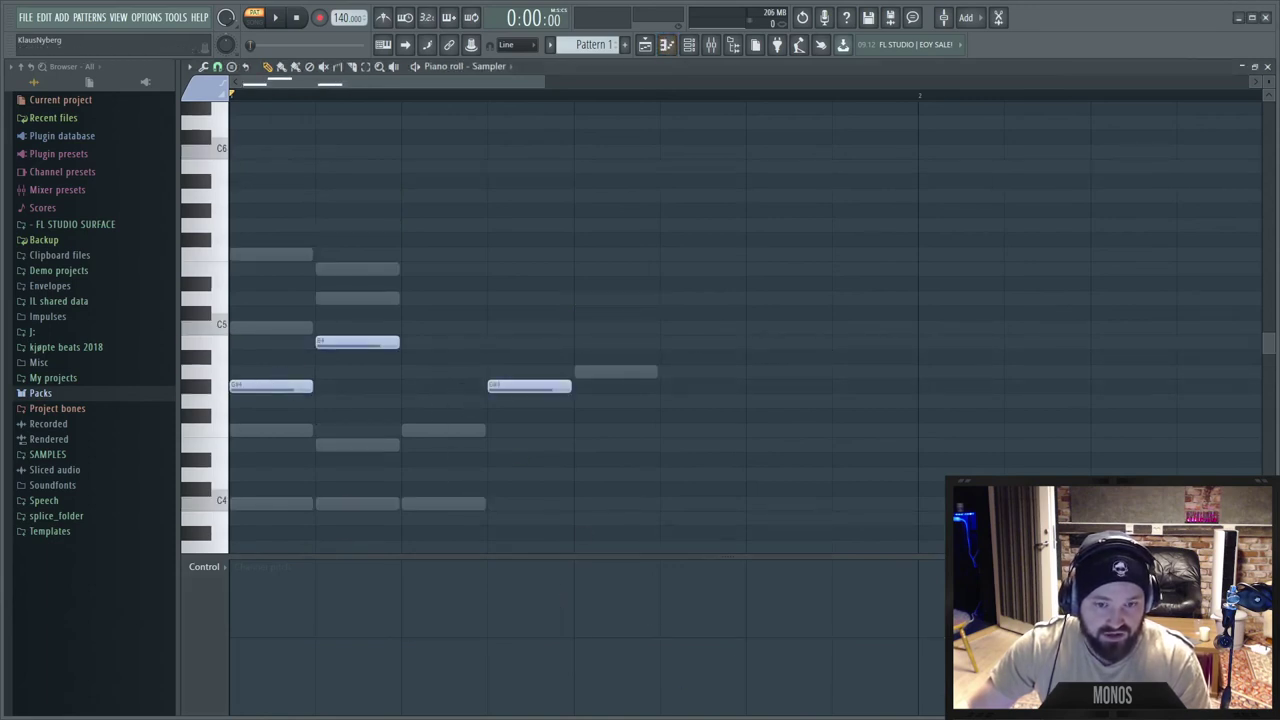
{"action": "key", "text": "Escape"}
Draw a D4 note in the second grid slot, and D#4 and G#4 notes in the fourth, in another Sampler channel.
{"action": "left_click_drag", "start_coordinate": [332, 473], "coordinate": [303, 467]}
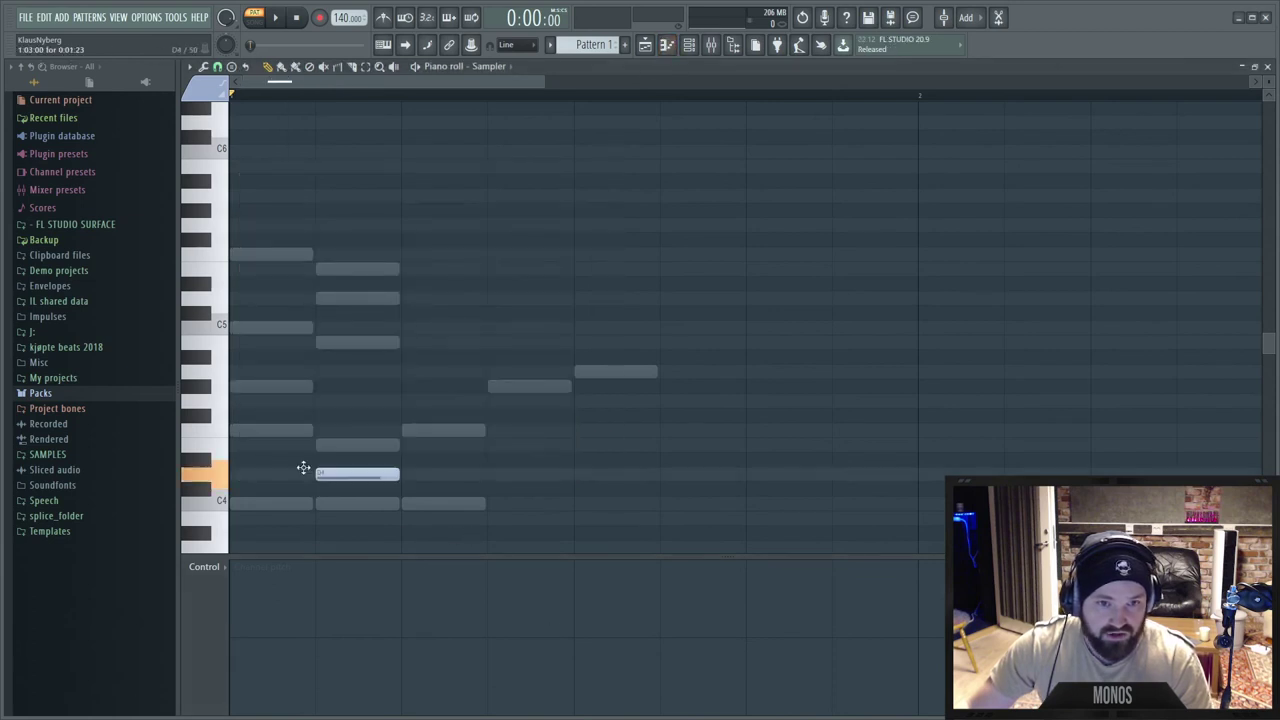
{"action": "left_click", "coordinate": [500, 474]}
{"action": "left_click", "coordinate": [500, 386]}
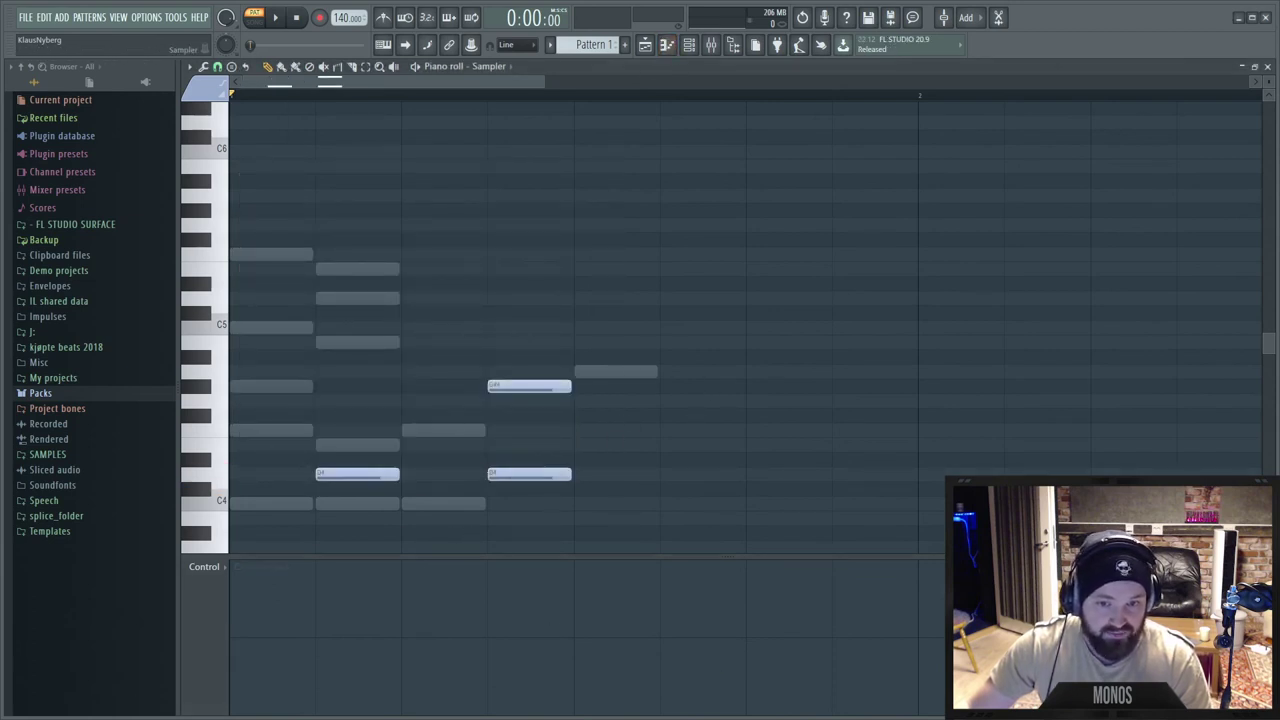
{"action": "left_click_drag", "start_coordinate": [543, 474], "coordinate": [543, 459]}
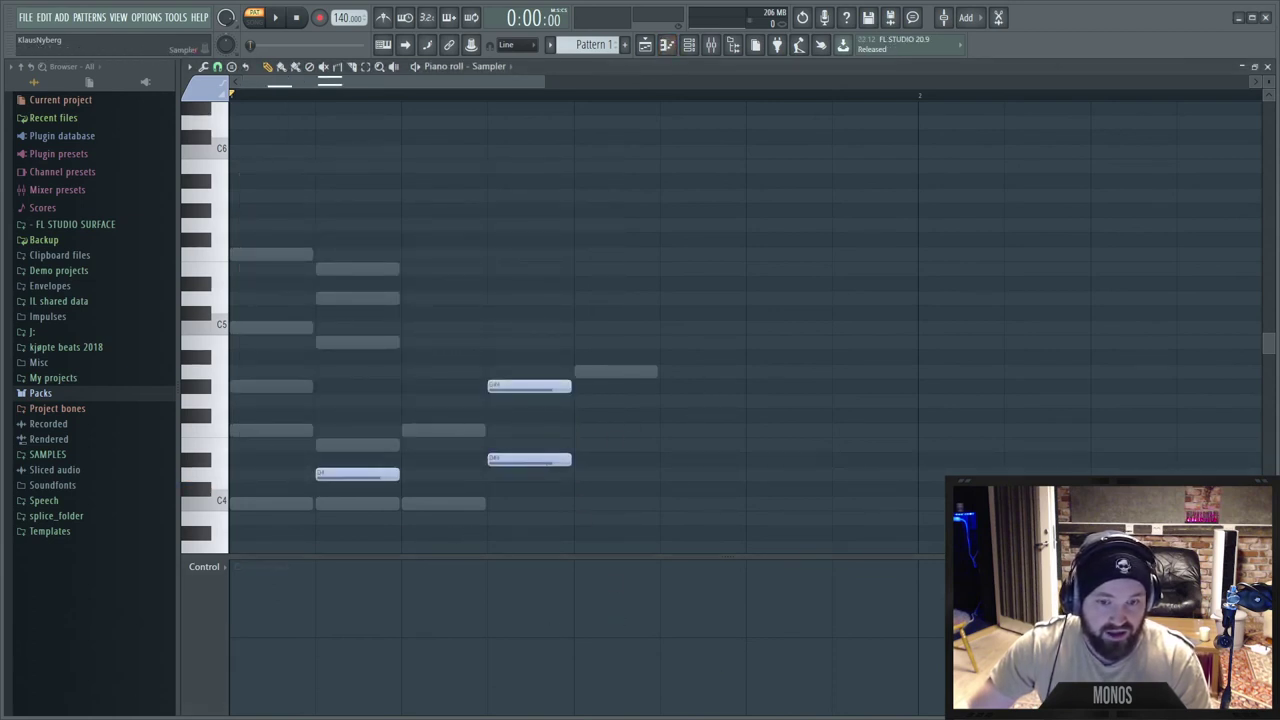
Return to the first Sampler channel's notes and compare them with the other channels' ghost notes.
{"action": "key", "text": "Up"}
{"action": "scroll", "coordinate": [477, 320], "scroll_direction": "down", "scroll_amount": 2}
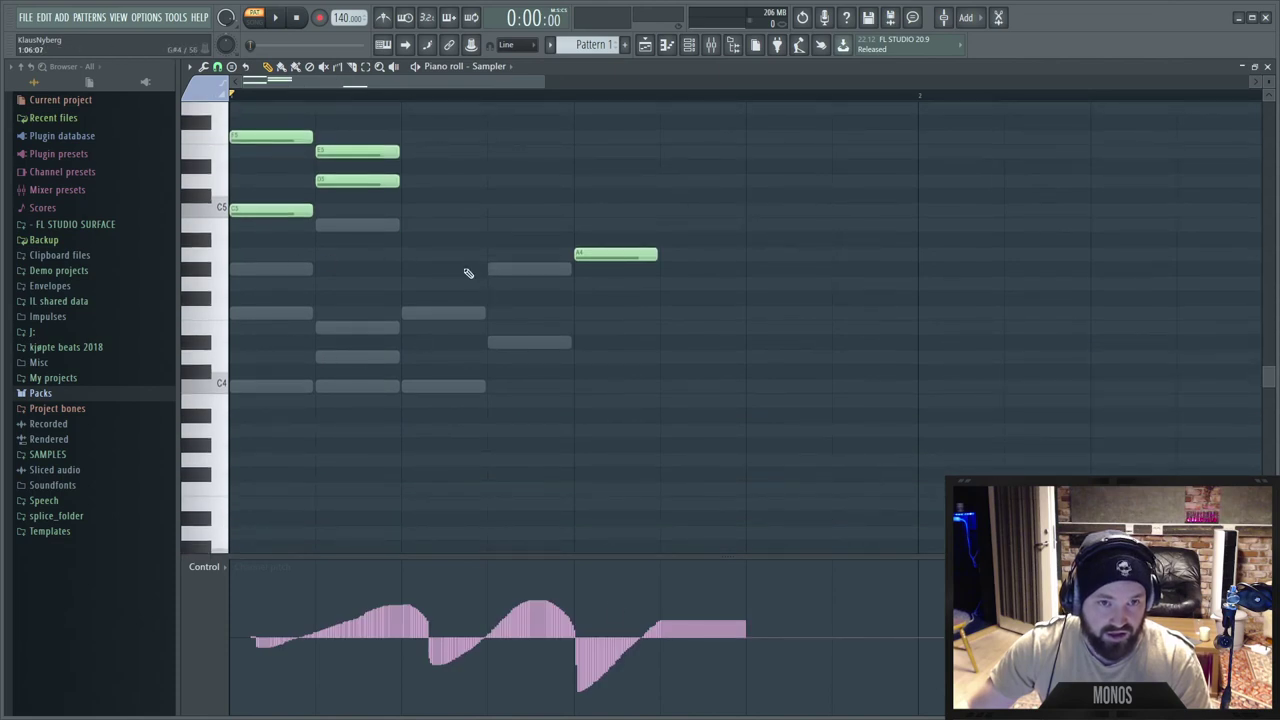
{"action": "scroll", "coordinate": [400, 360], "scroll_direction": "up", "scroll_amount": 3}
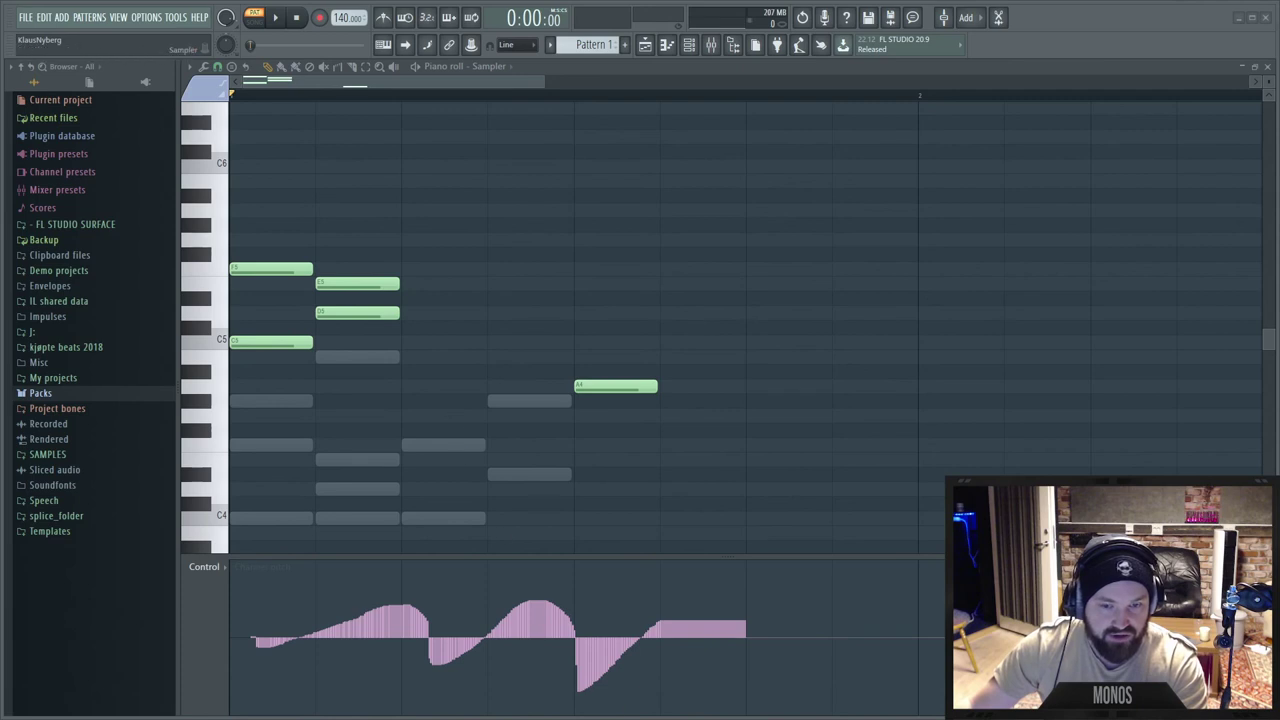
{"action": "key", "text": "Tab"}
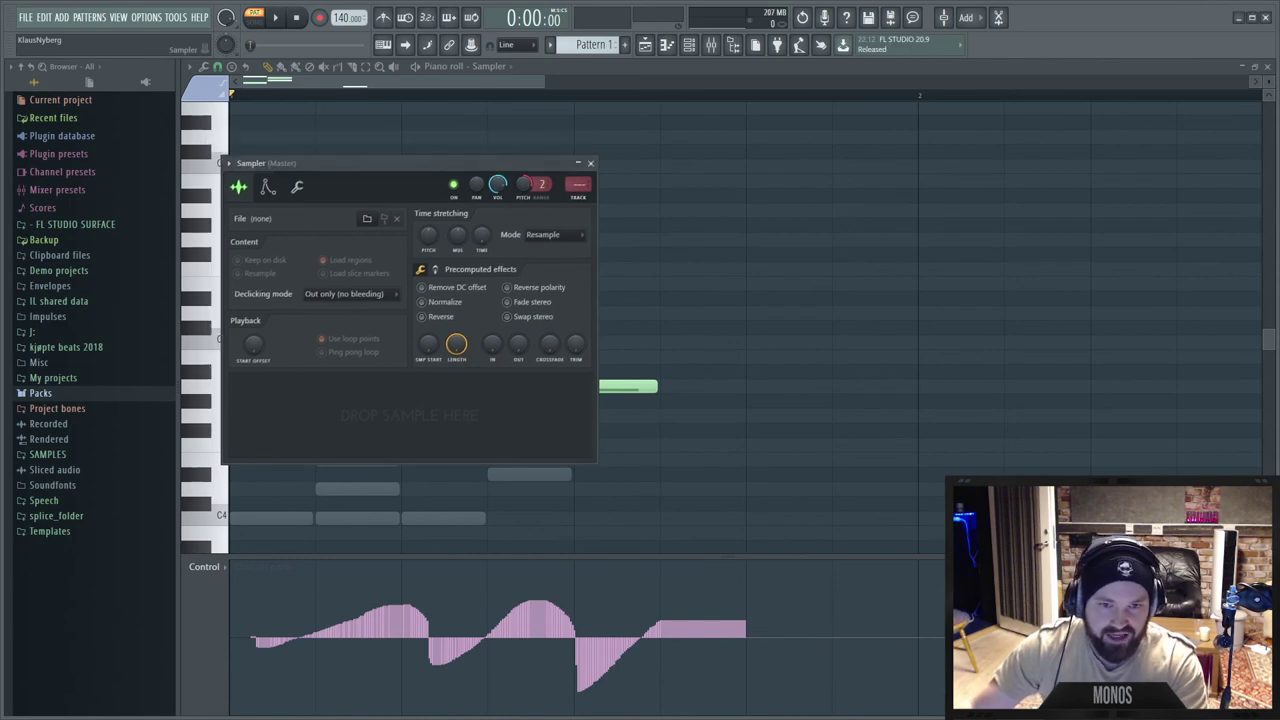
{"action": "left_click", "coordinate": [590, 163]}
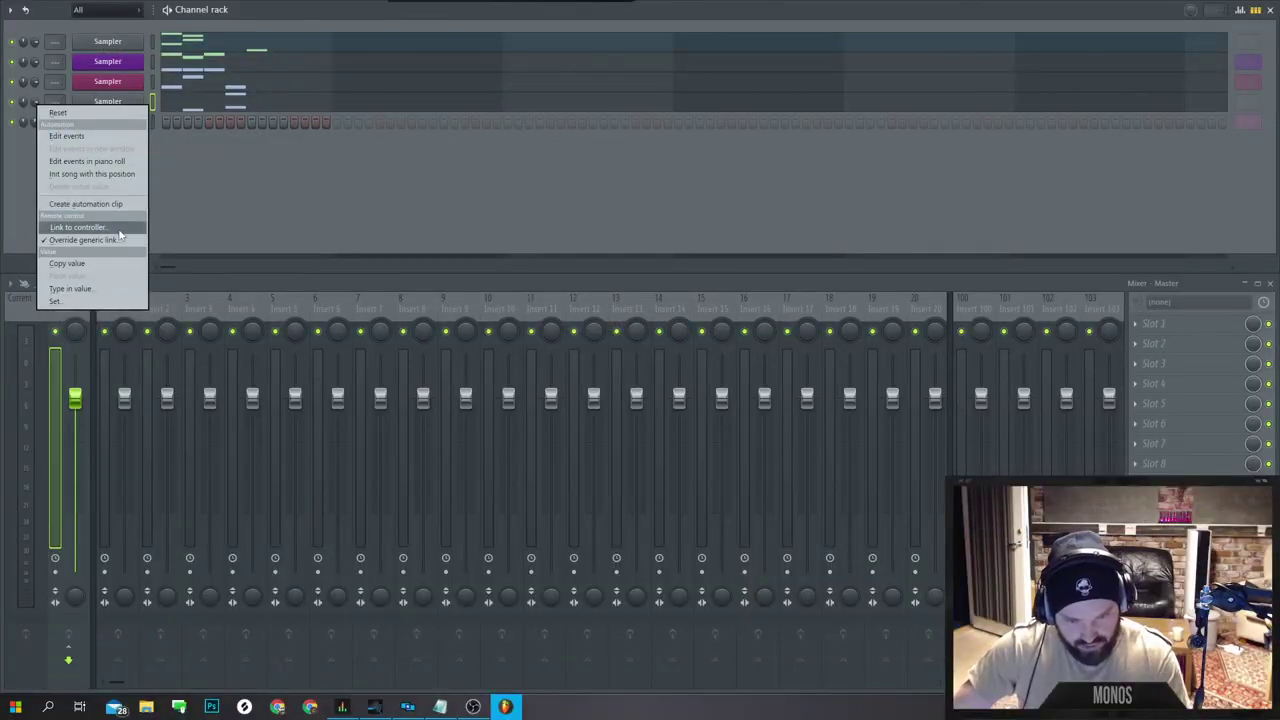
{"action": "left_click", "coordinate": [100, 229]}
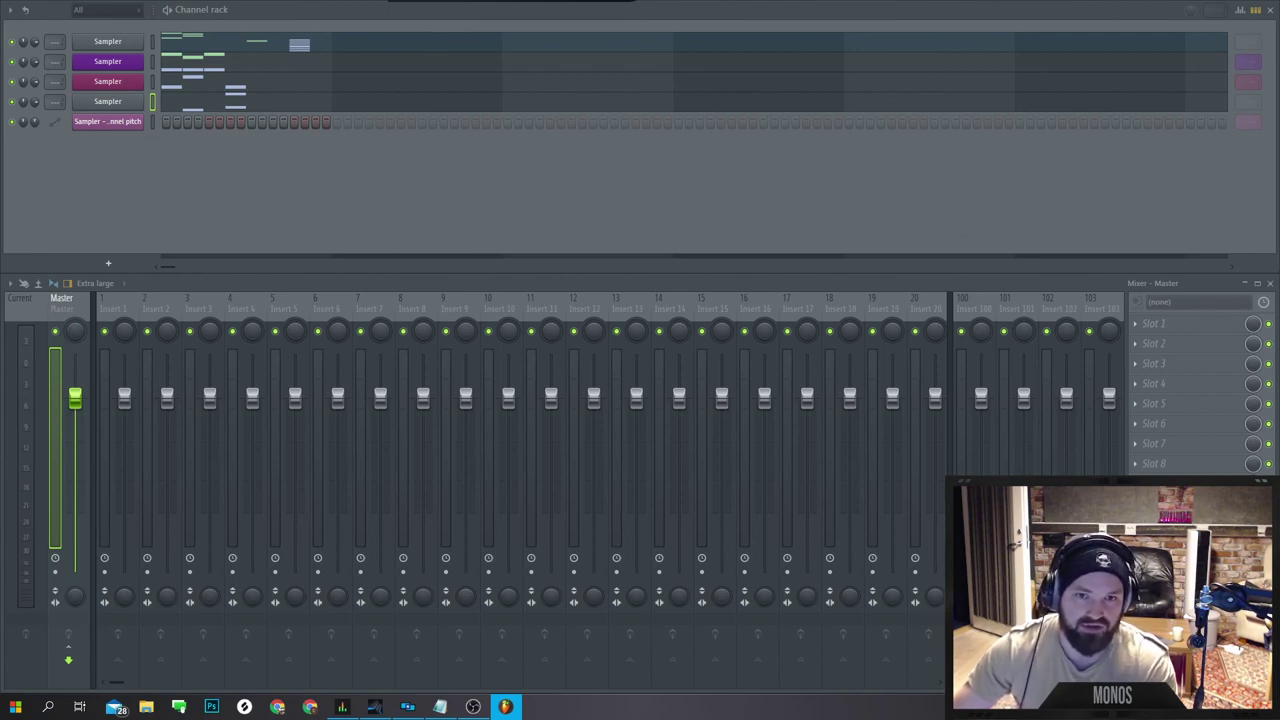
Undo the last note change in the first Sampler and program steps 1, 4 and 7 in the channel pitch row.
{"action": "key", "text": "ctrl+z"}
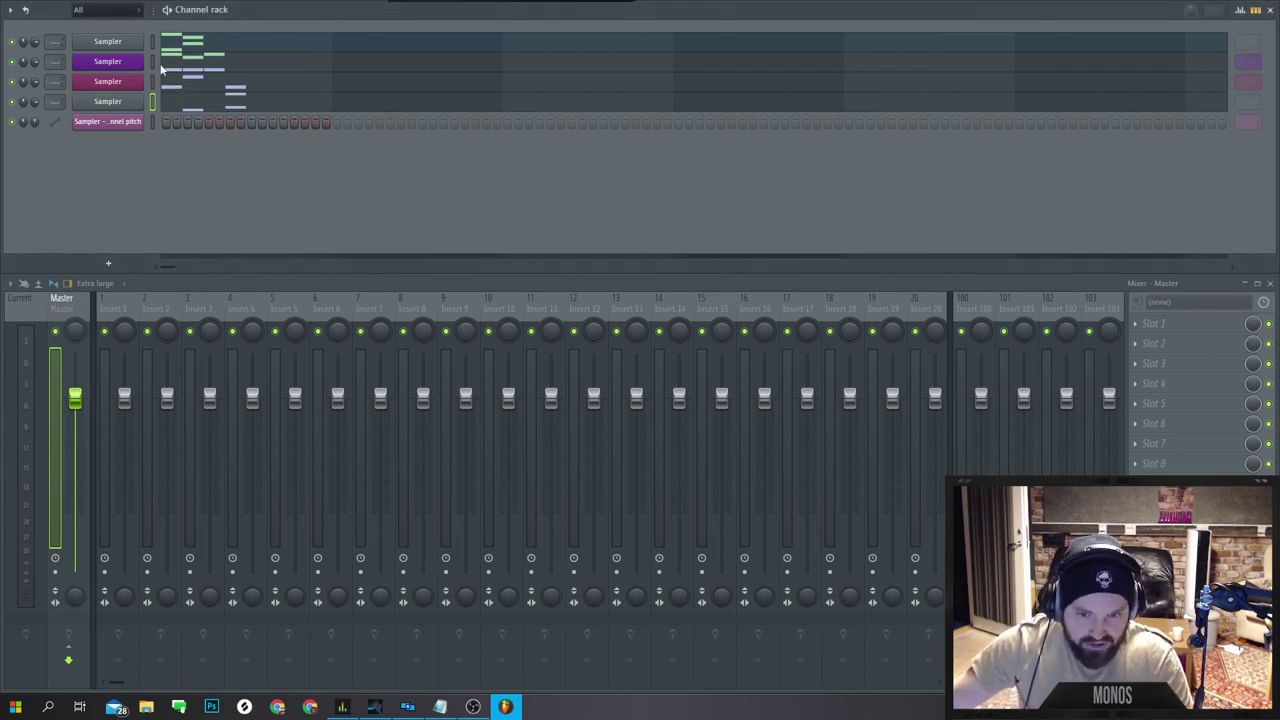
{"action": "left_click_drag", "start_coordinate": [291, 124], "coordinate": [310, 122]}
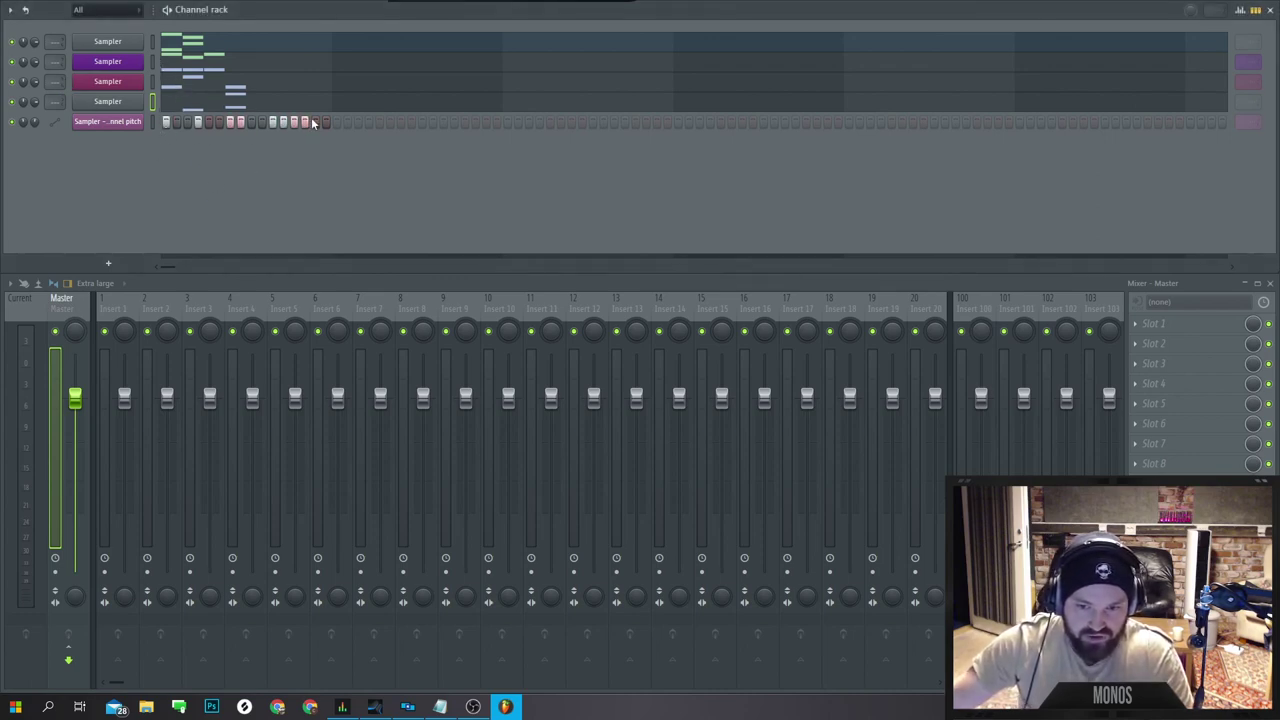
{"action": "right_click", "coordinate": [306, 122]}
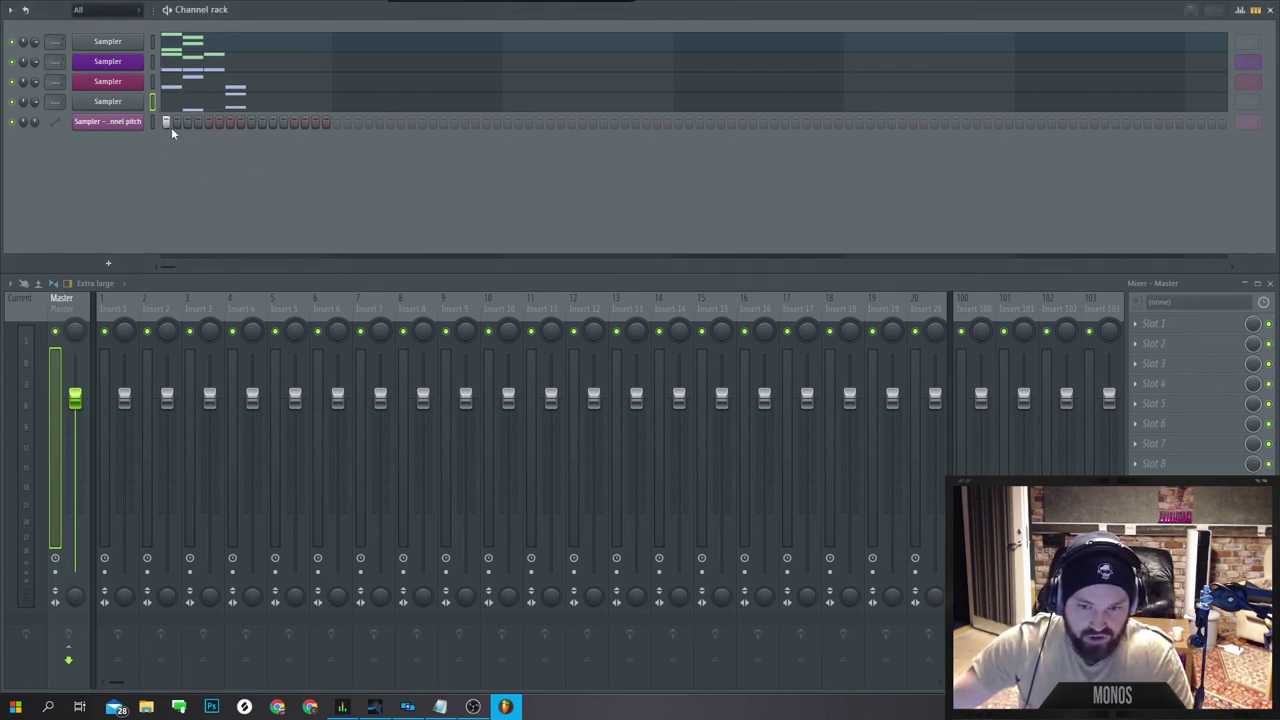
{"action": "left_click", "coordinate": [251, 122]}
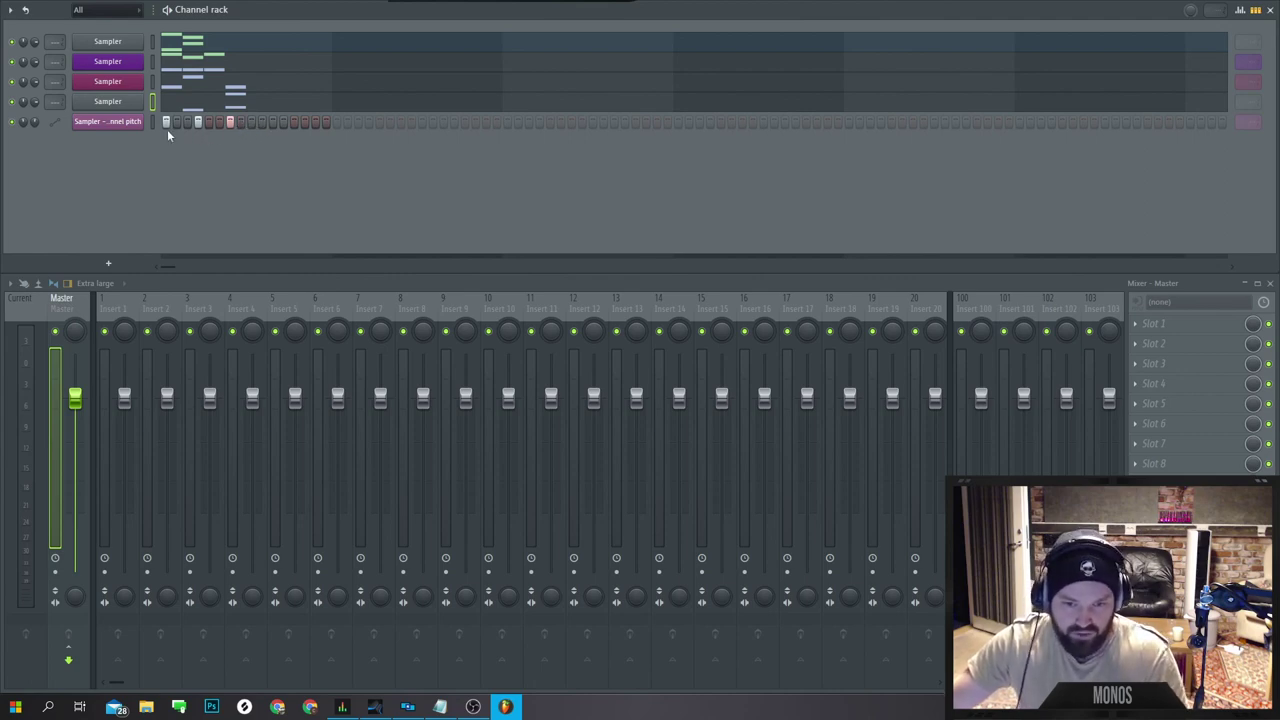
Cut the fourth Sampler channel's notes and program steps 5 and 13 in its step sequence.
{"action": "right_click", "coordinate": [136, 106]}
{"action": "left_click", "coordinate": [129, 104]}
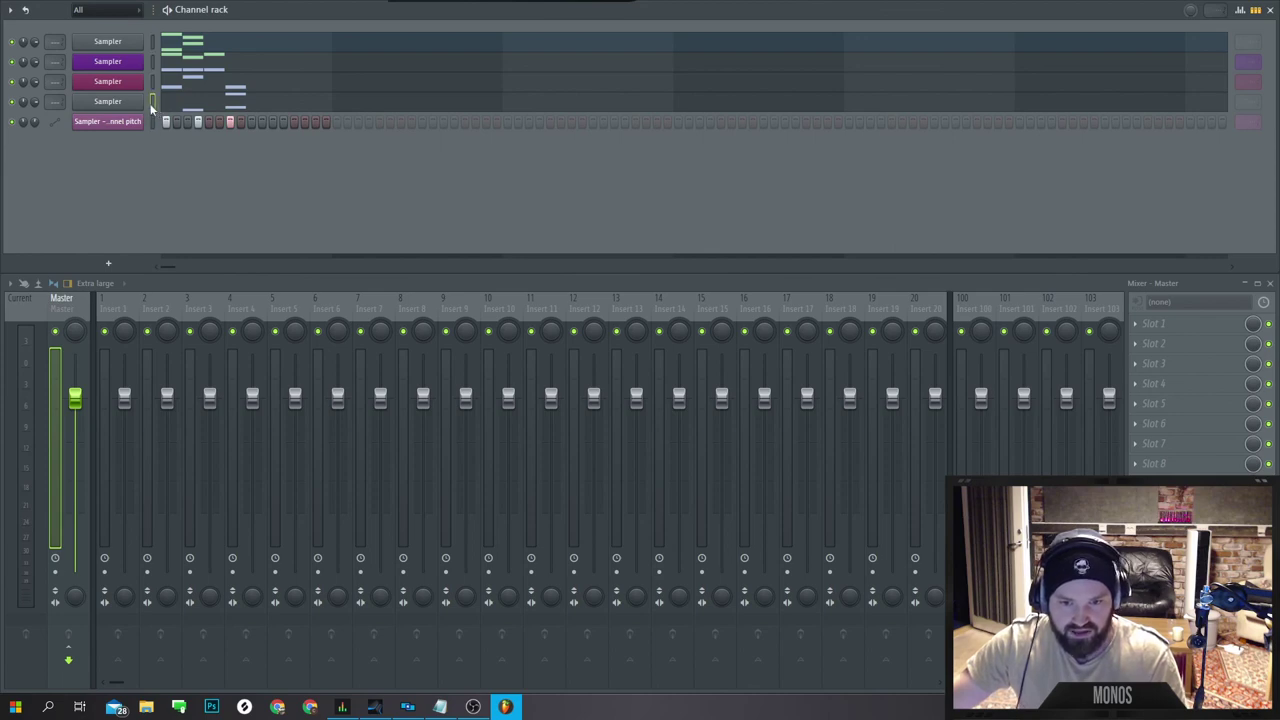
{"action": "key", "text": "ctrl+x"}
{"action": "left_click", "coordinate": [206, 102]}
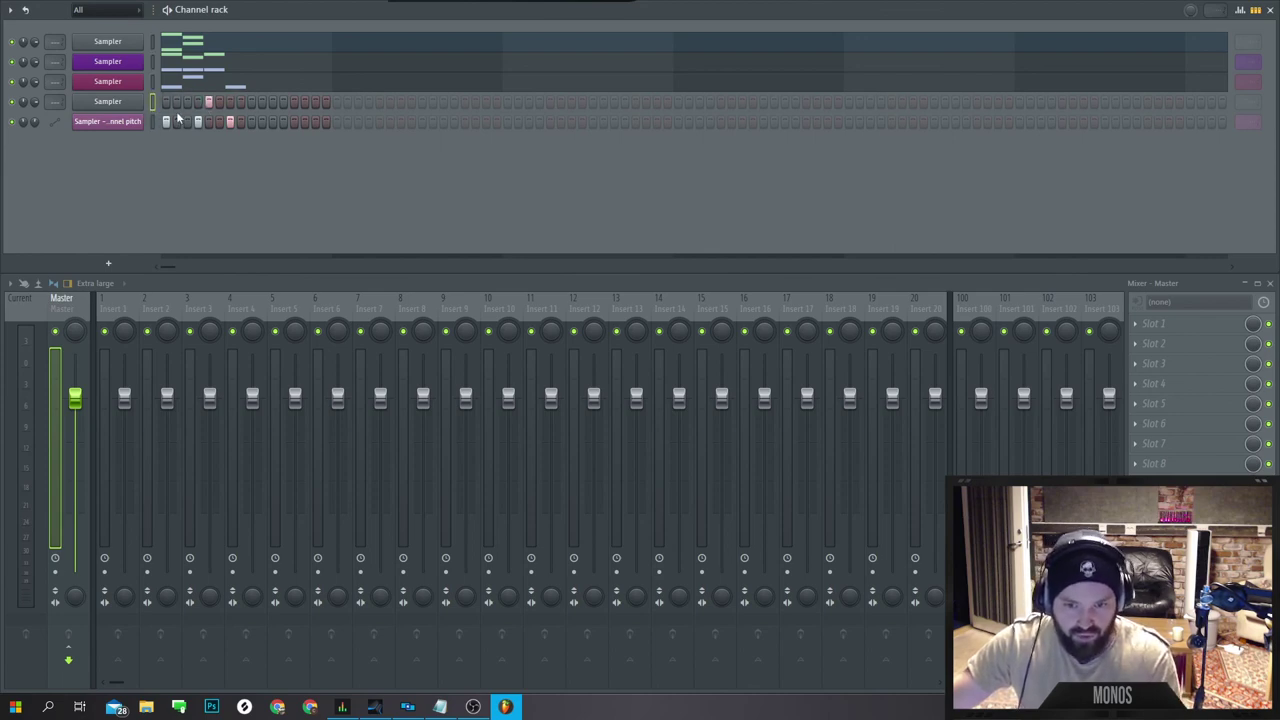
{"action": "left_click", "coordinate": [294, 102]}
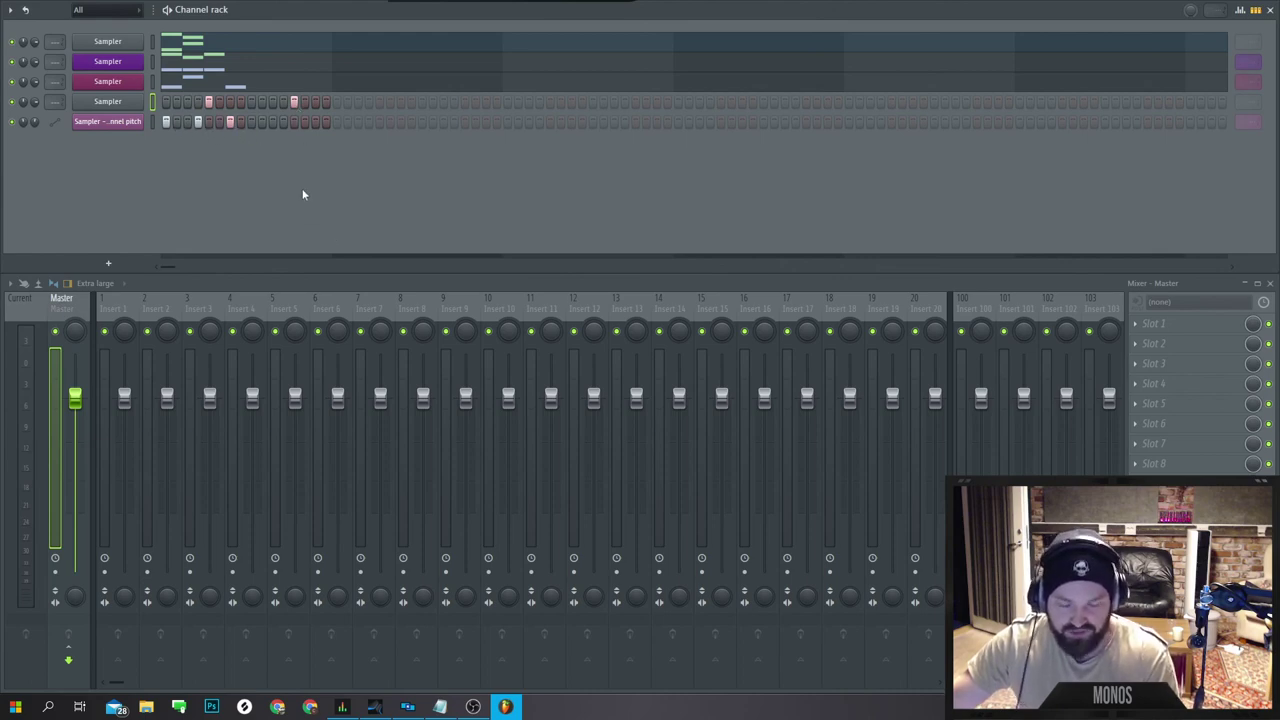
Try a hit on step 12 of the channel pitch row and place one on step 16.
{"action": "left_click", "coordinate": [283, 122]}
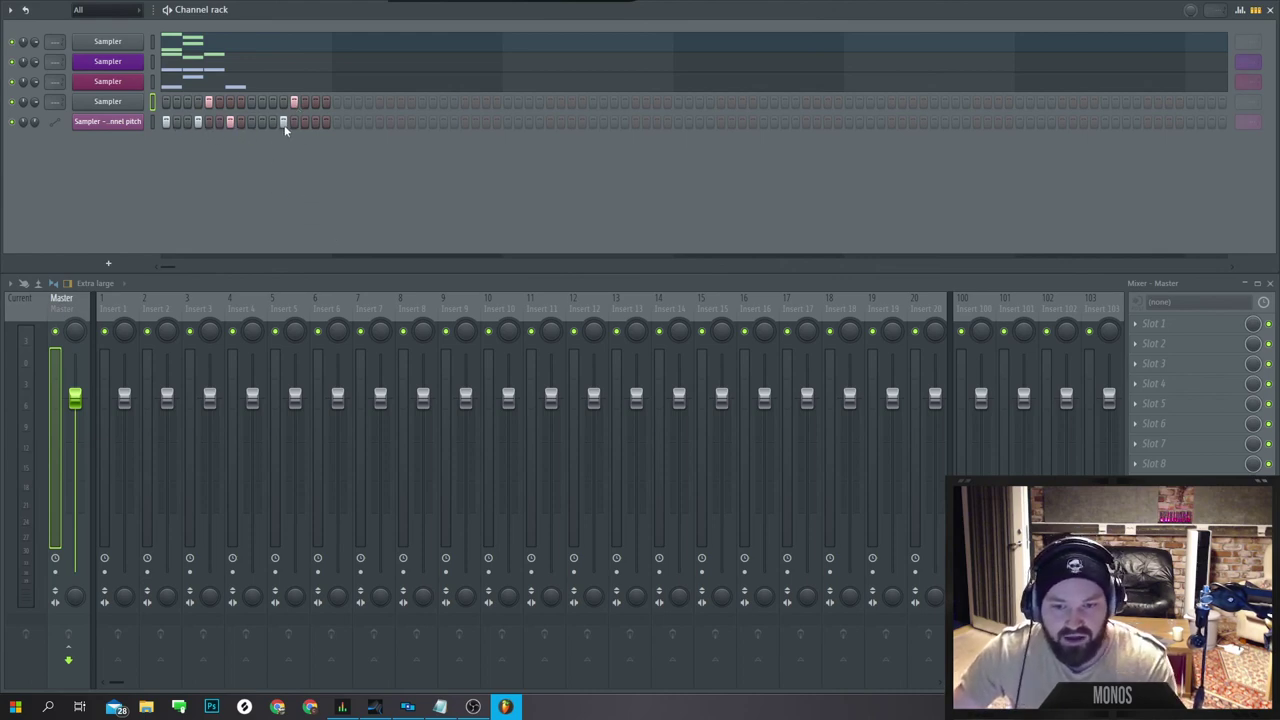
{"action": "left_click", "coordinate": [325, 122]}
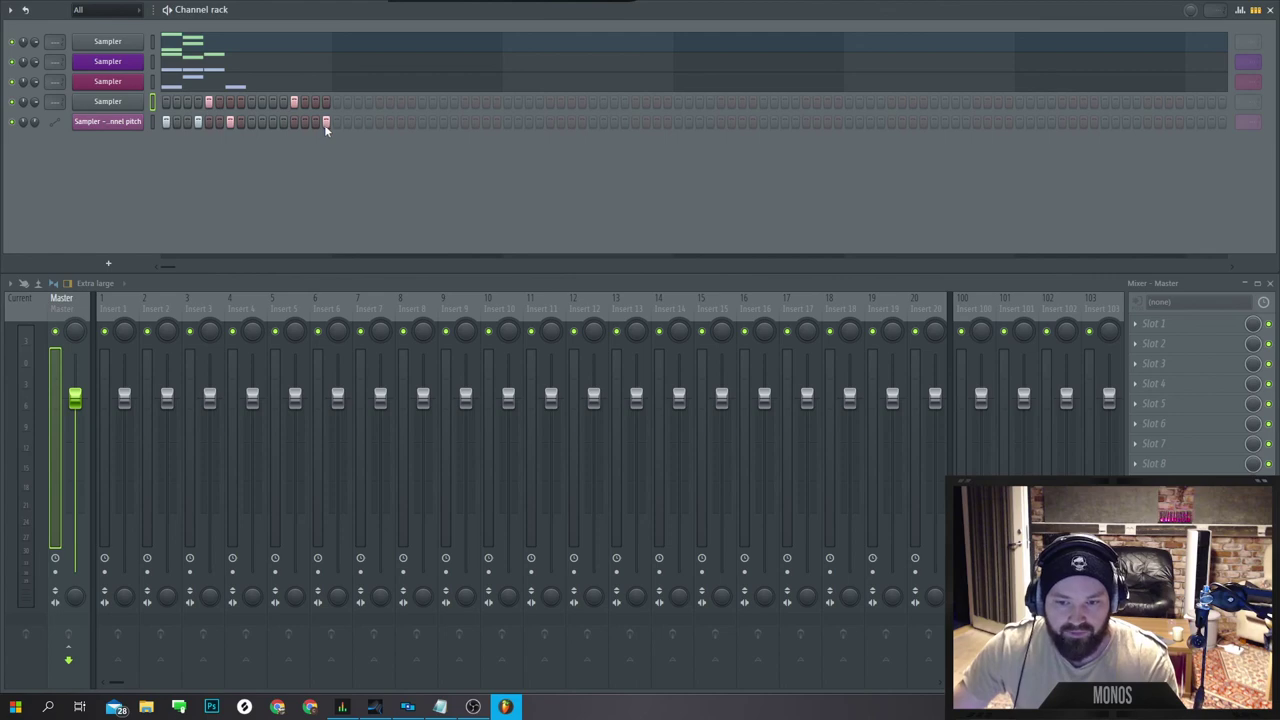
{"action": "left_click", "coordinate": [229, 122]}
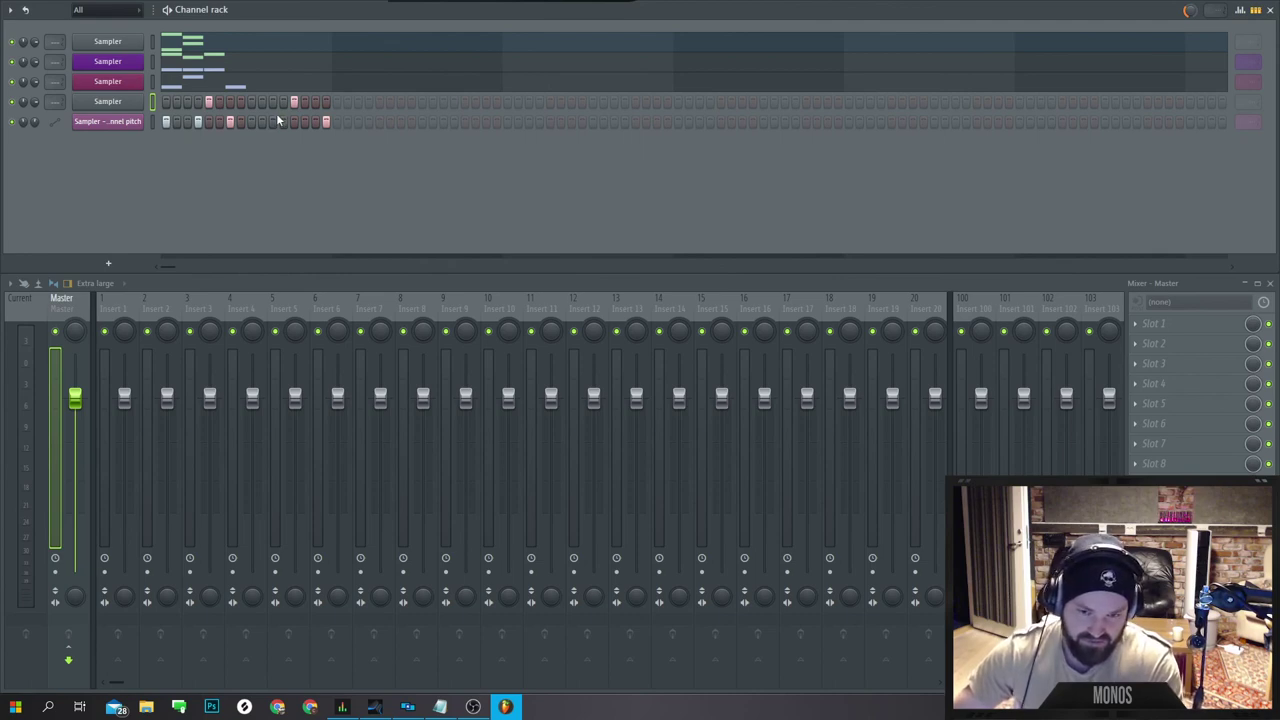
Clear all programmed steps from the channel pitch row and the fourth Sampler channel.
{"action": "right_click", "coordinate": [325, 122]}
{"action": "right_click", "coordinate": [230, 122]}
{"action": "right_click", "coordinate": [198, 122]}
{"action": "left_click_drag", "start_coordinate": [208, 102], "coordinate": [296, 102]}
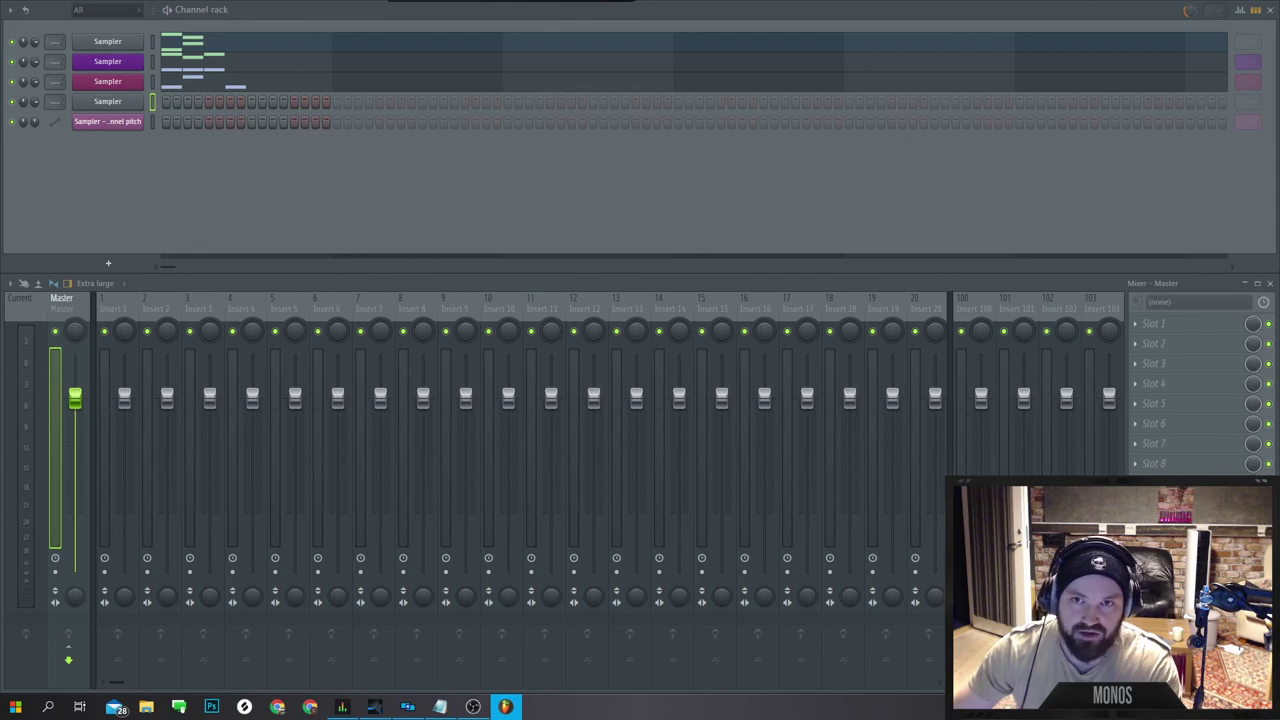
Switch back to the Studio One project with the piano and Mai Tai tracks.
{"action": "left_click", "coordinate": [374, 706]}
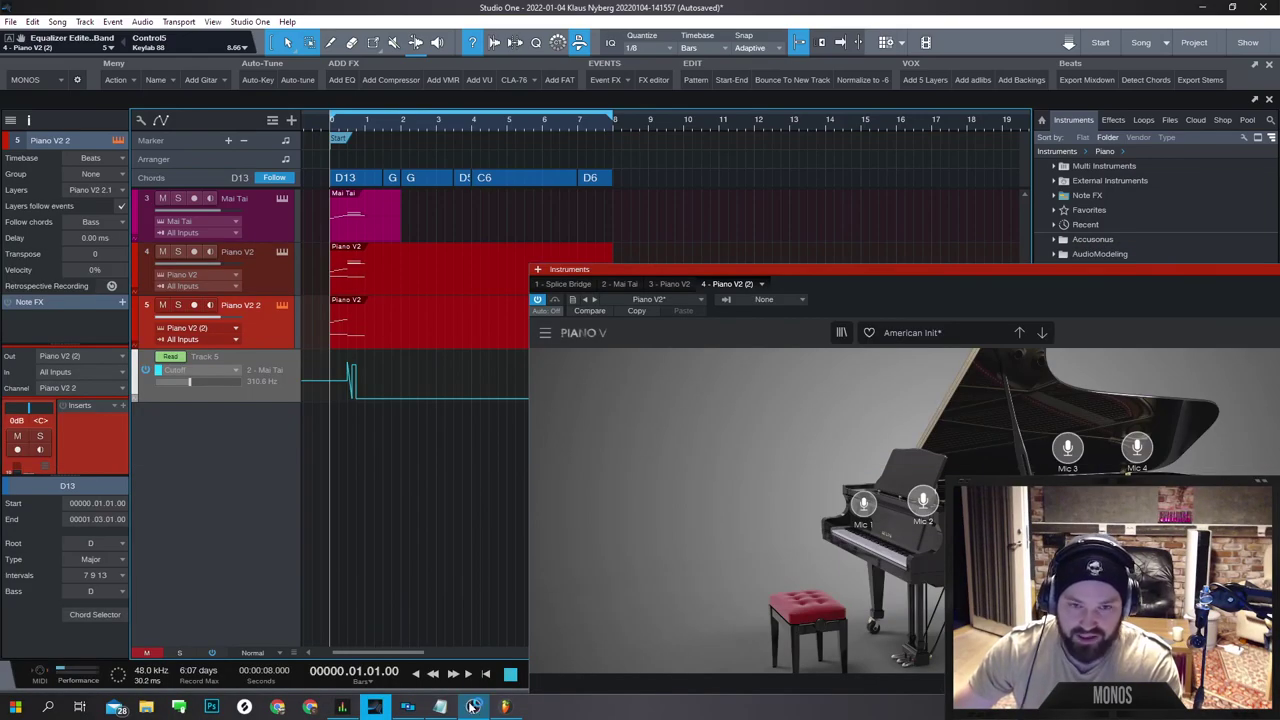
{"action": "mouse_move", "coordinate": [472, 705]}
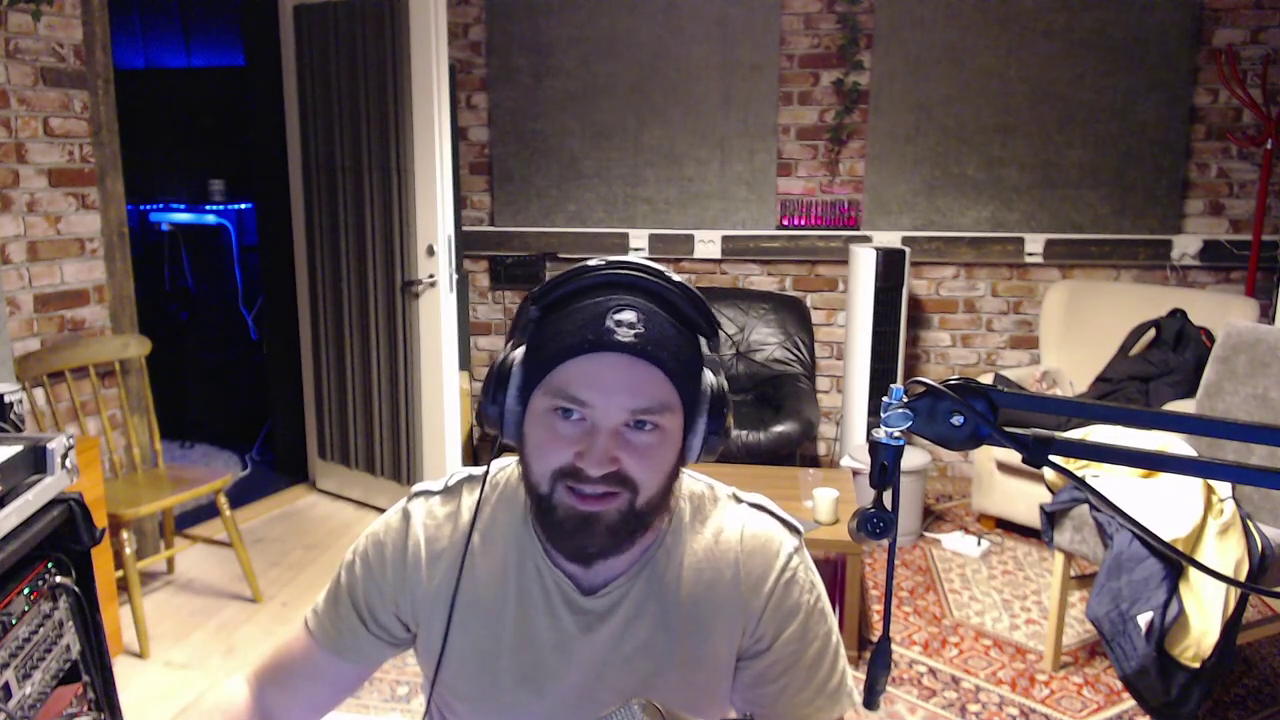